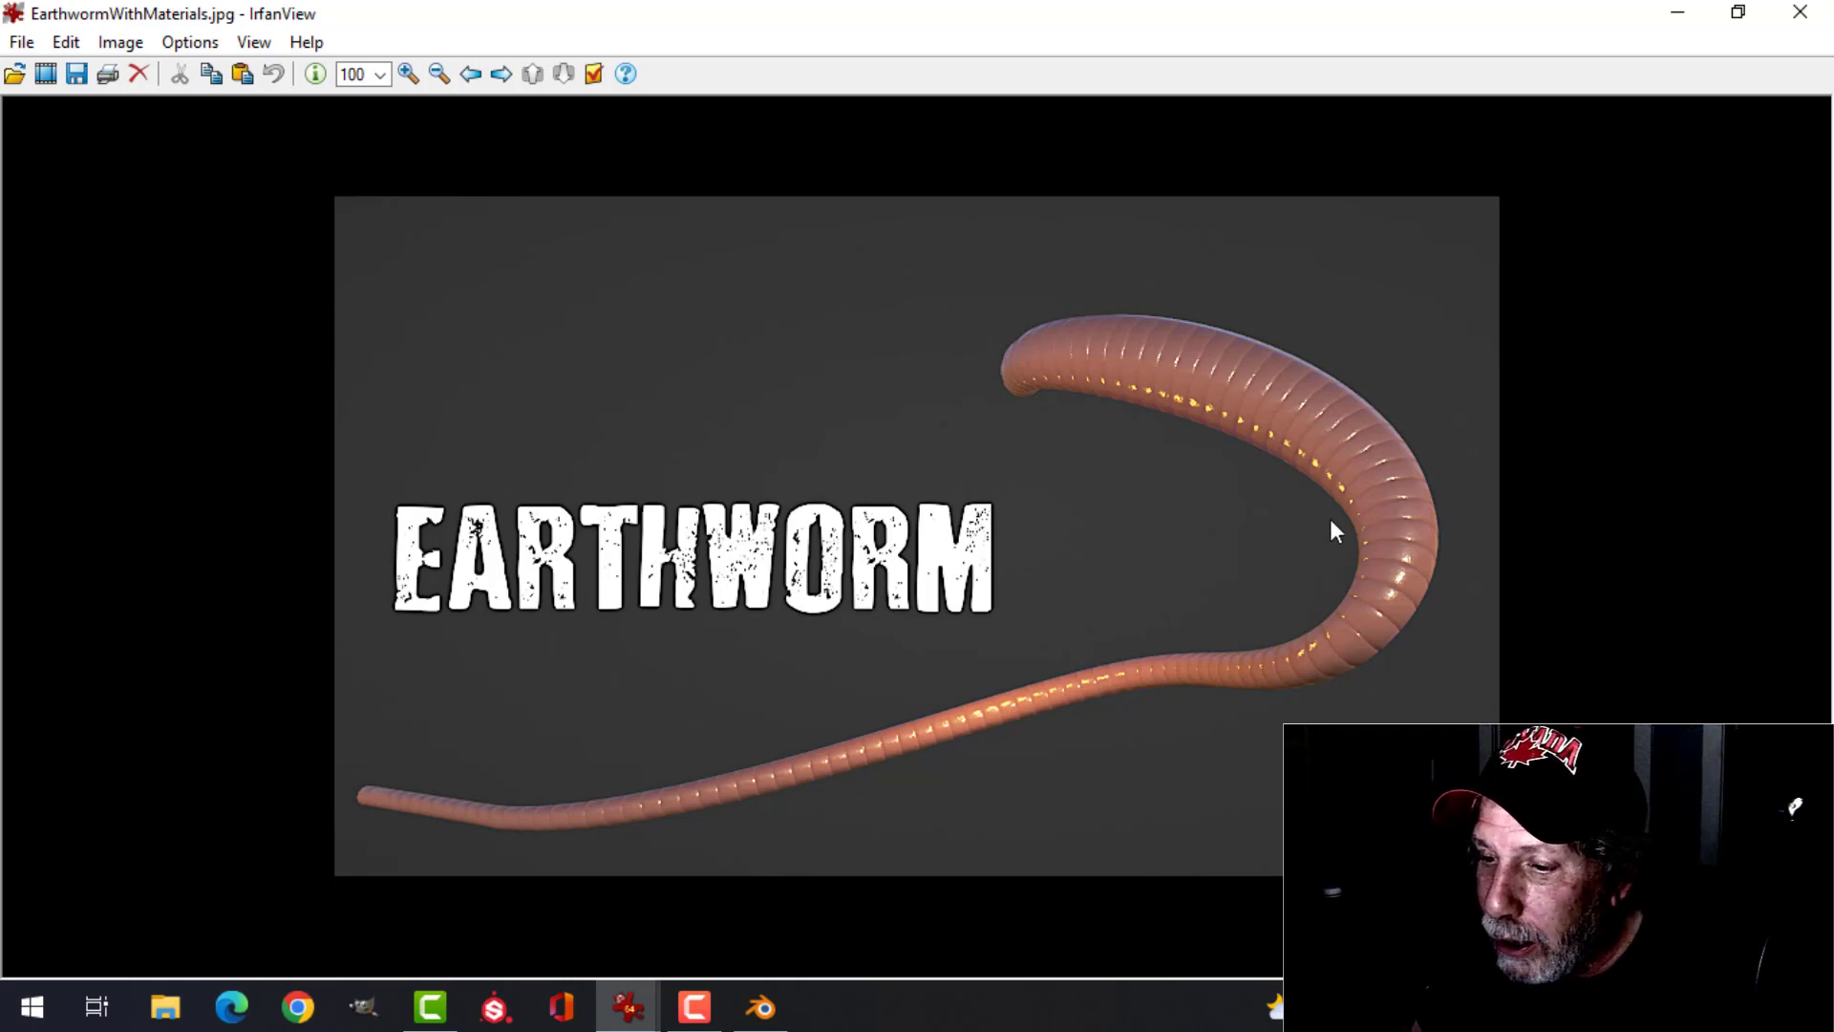
- Bring up the EarthwormInTrayWIP.jpg reference image to view the worm in the dissection tray
mouse_move(648, 1014)
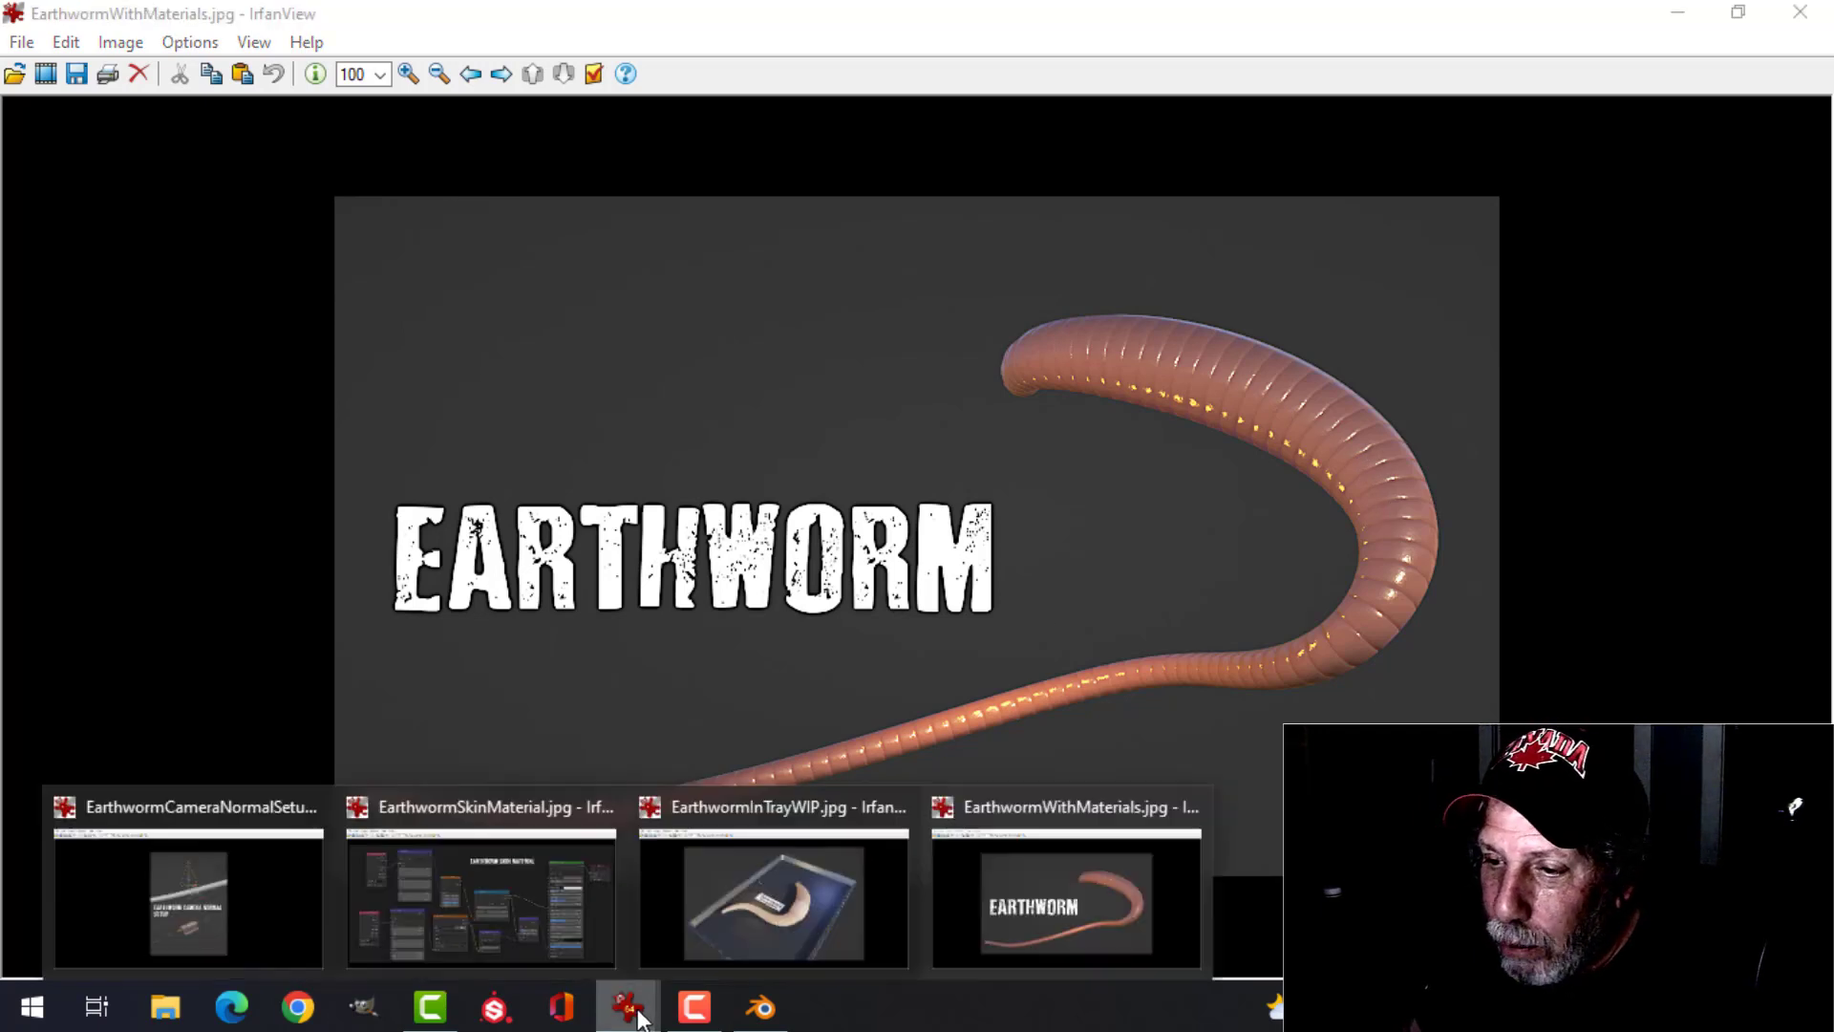
click(737, 928)
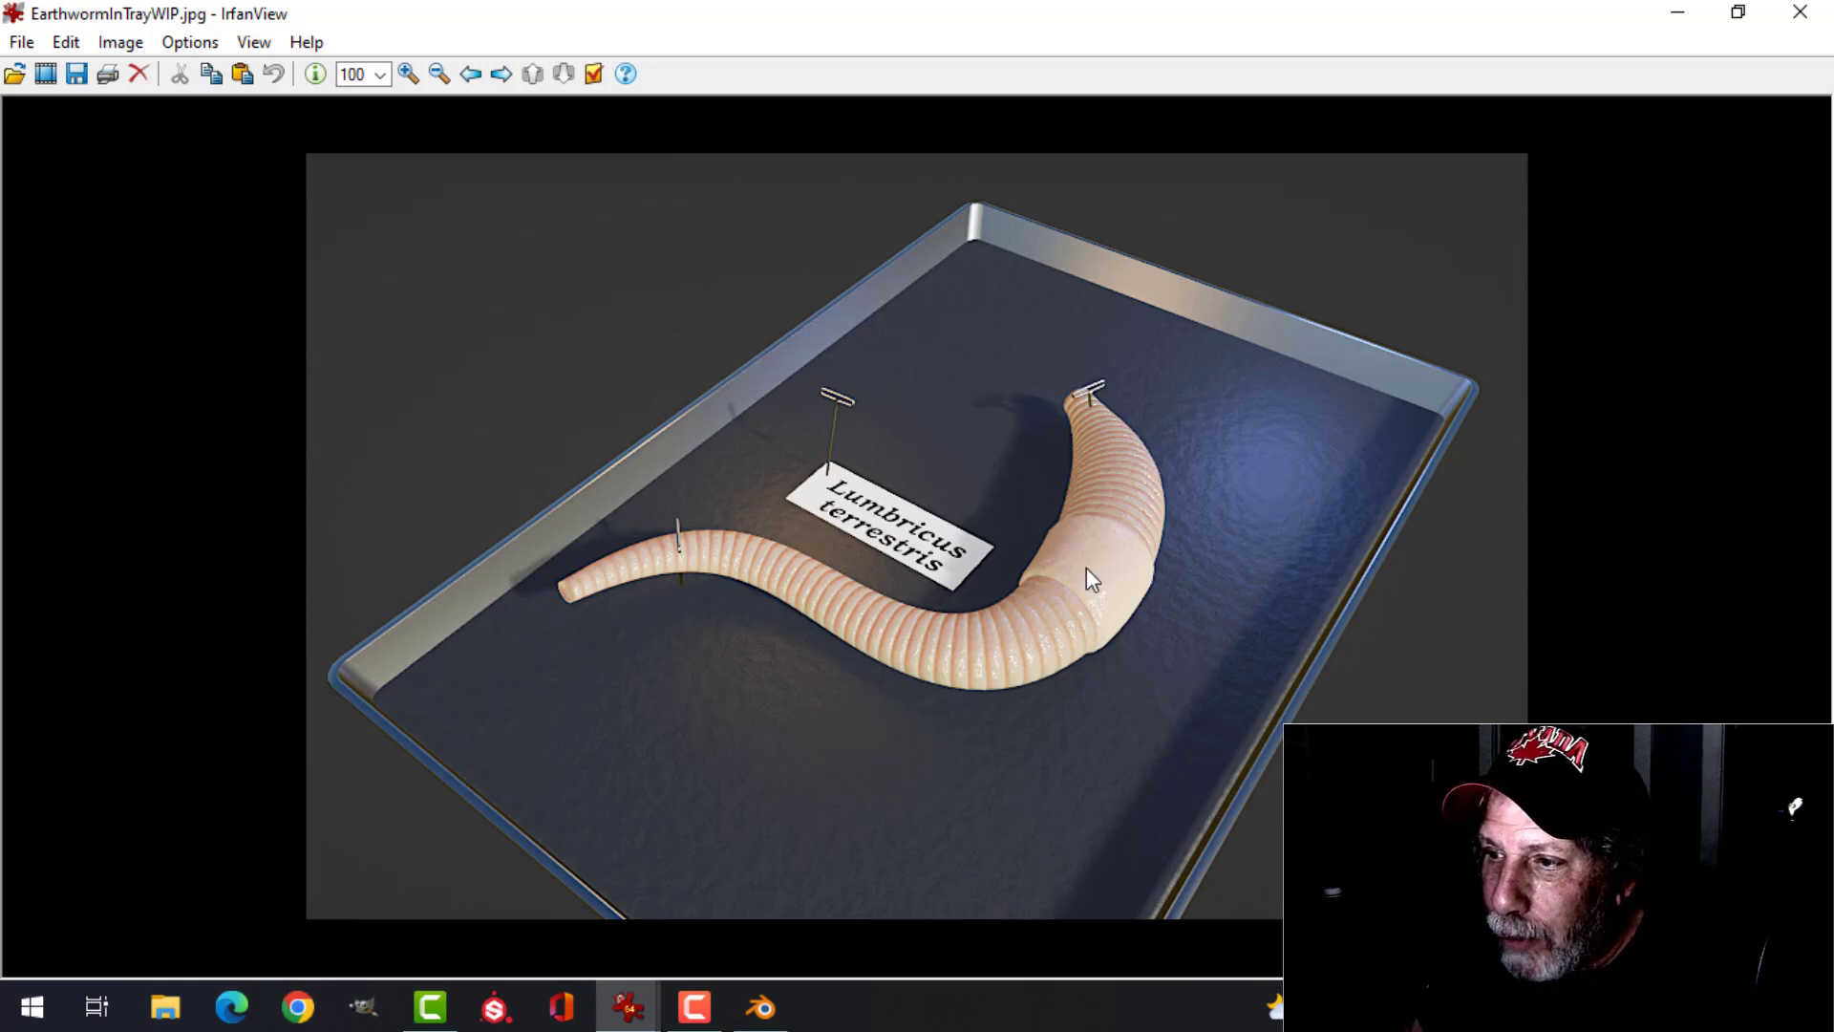
- Switch to Blender and add a NURBS path at the origin in top view
click(761, 1007)
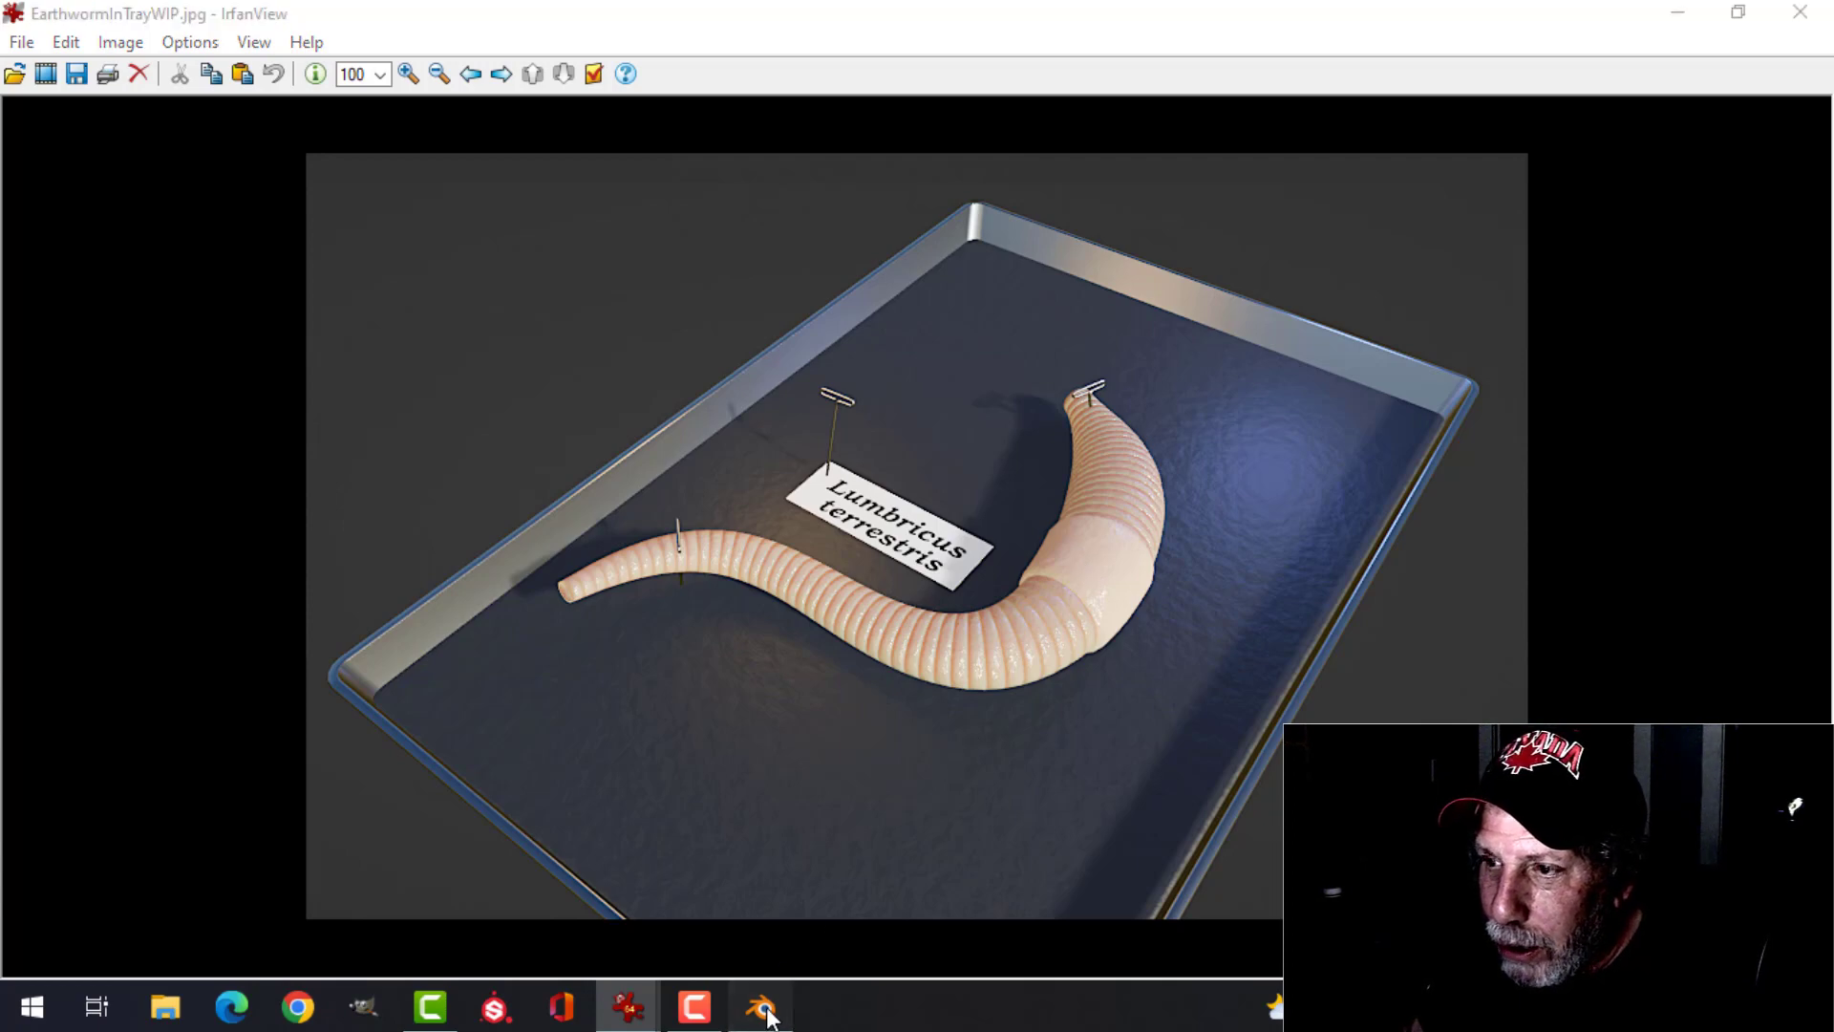
key(KP_7)
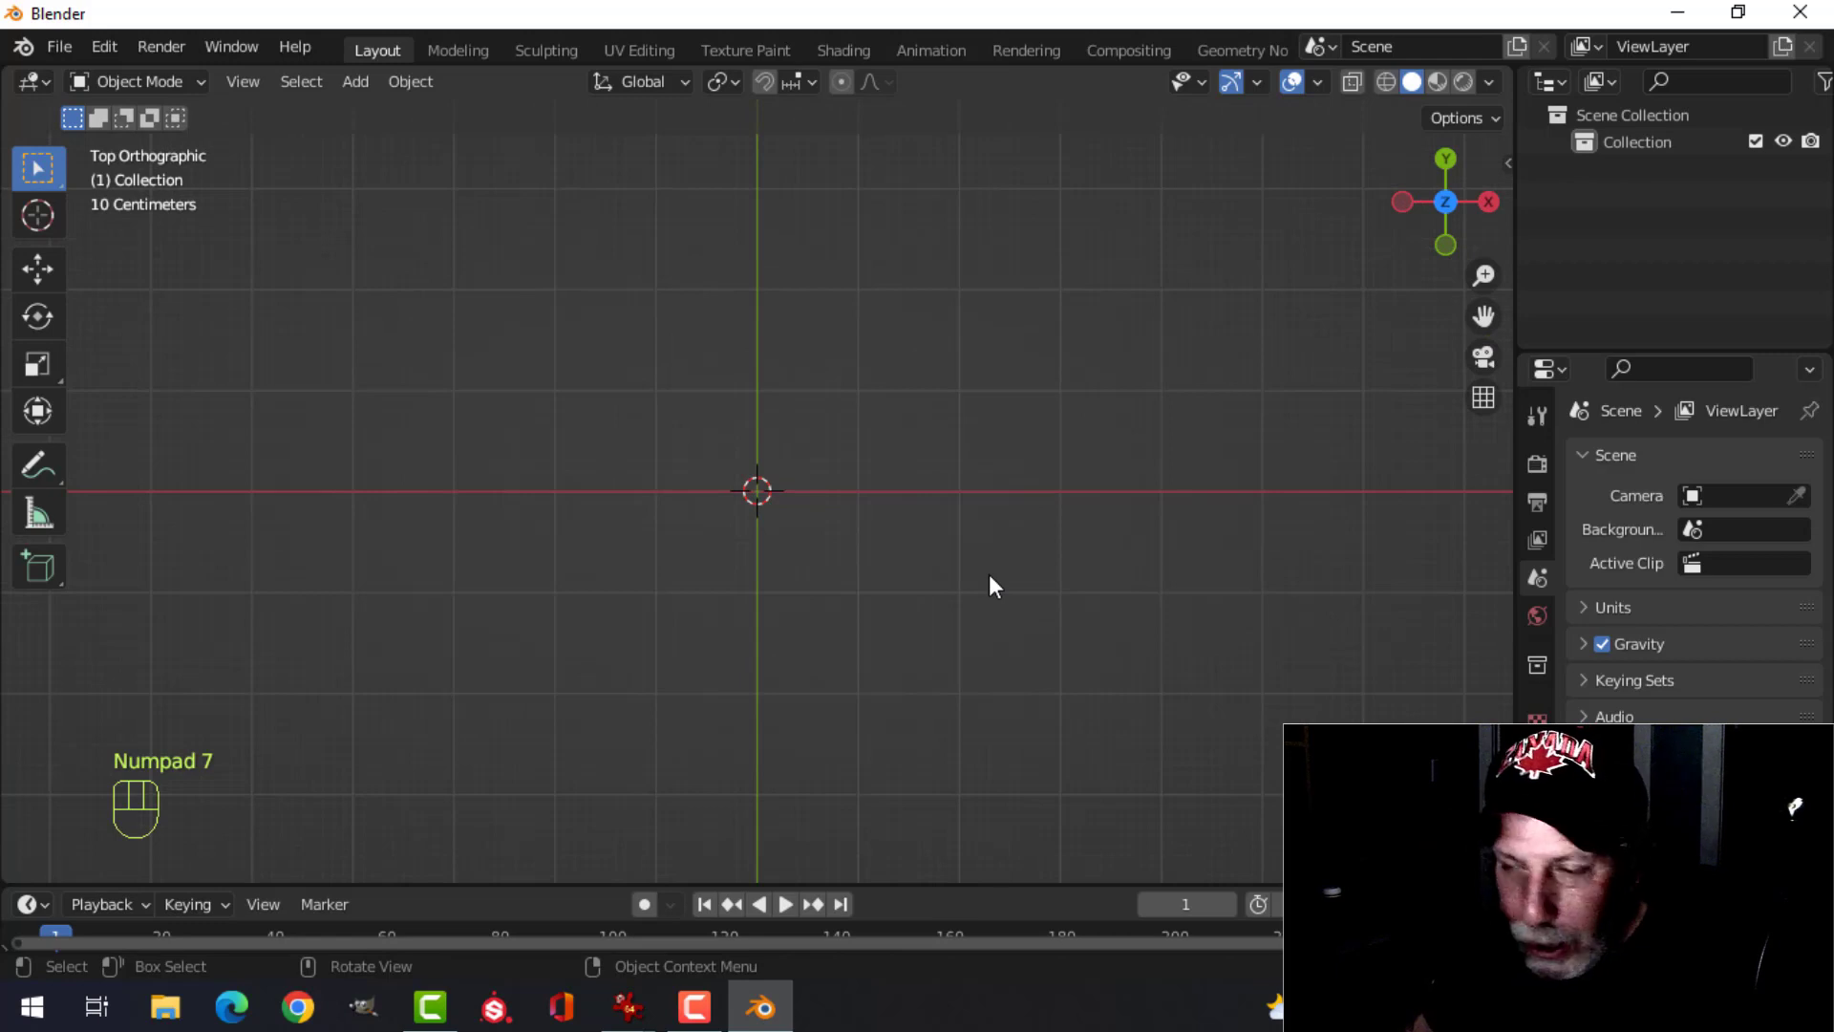
key(shift+a)
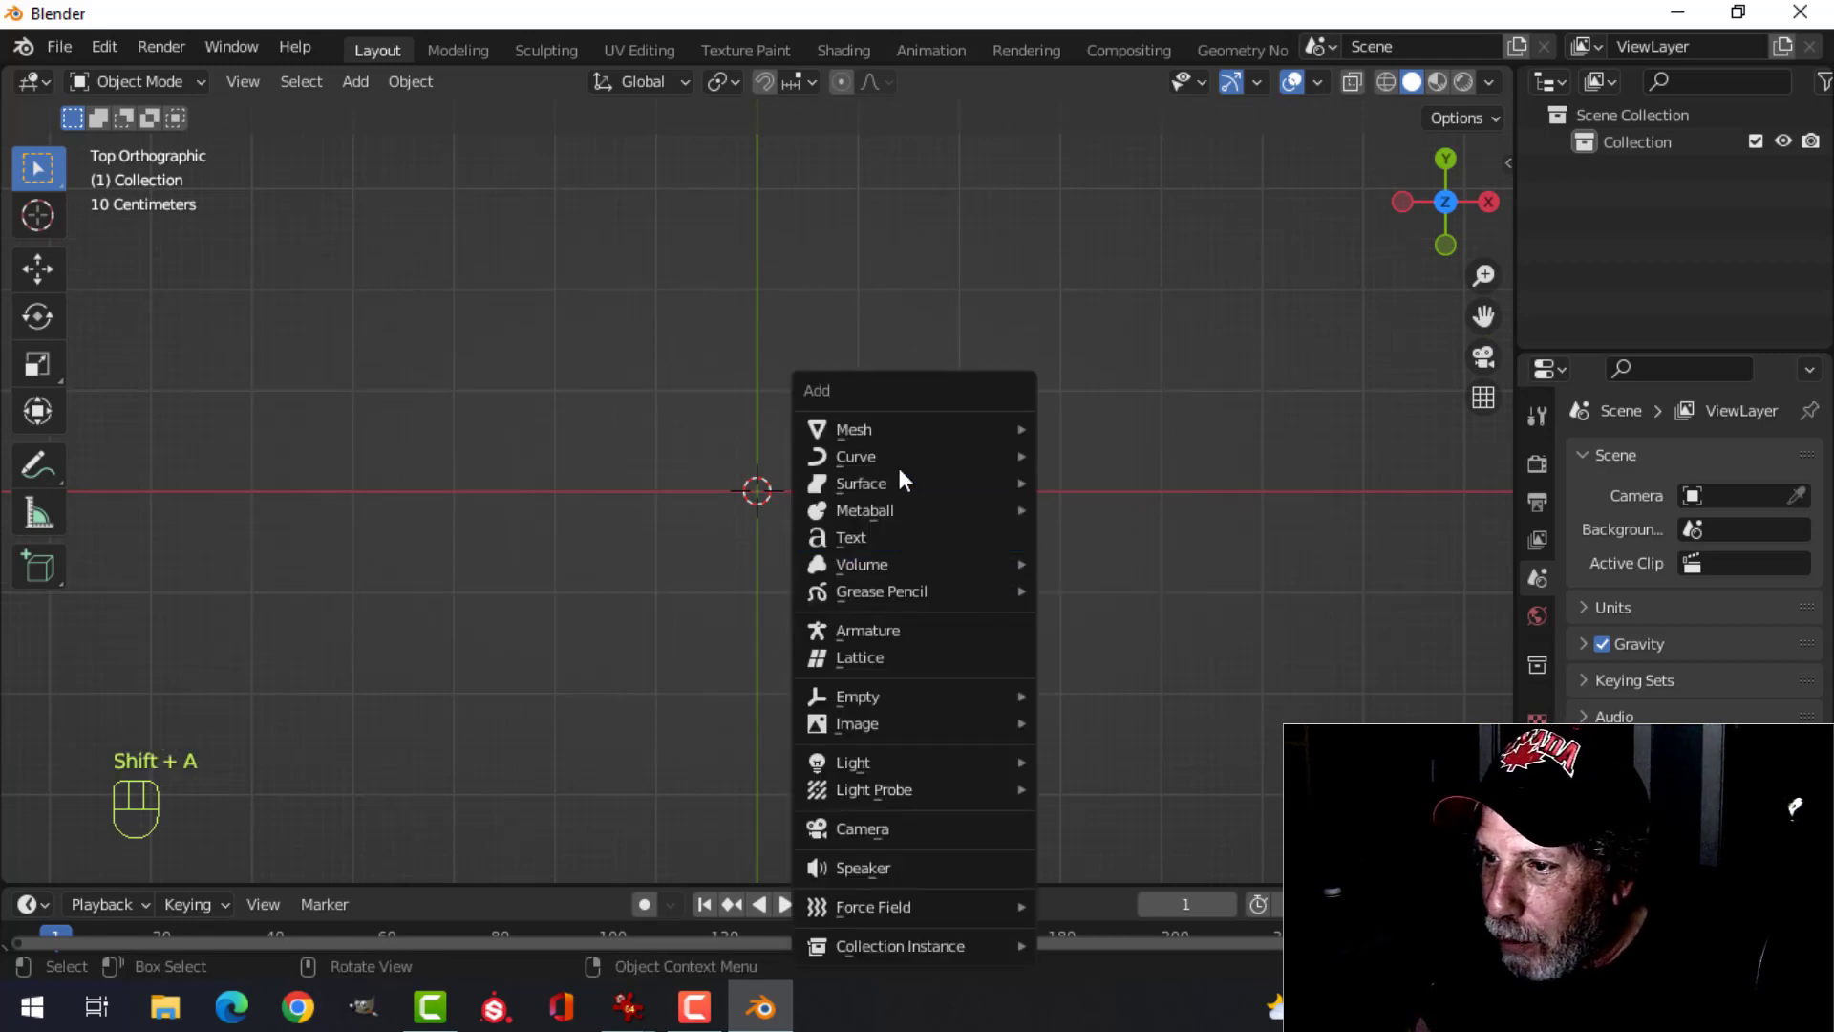
mouse_move(903, 461)
click(1069, 571)
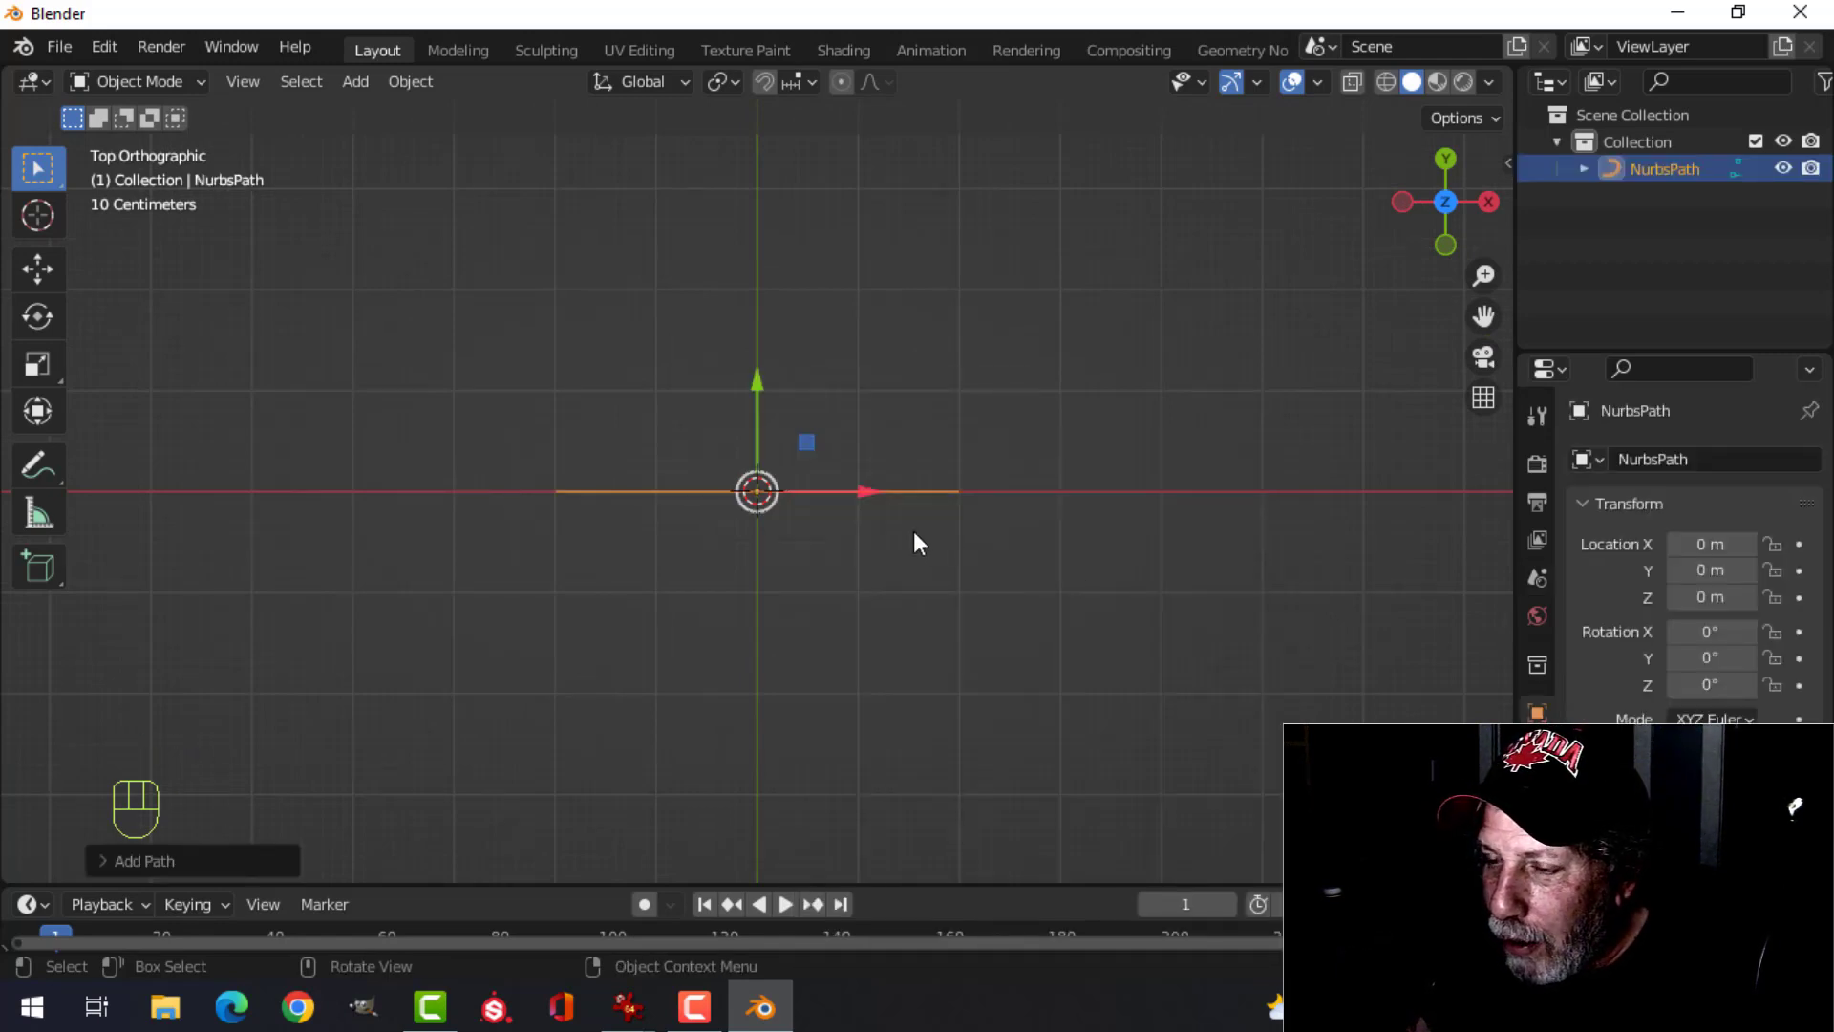
- Bend the path into an S-curve in top view by moving its second and fourth control points in opposite Y directions
key(Tab)
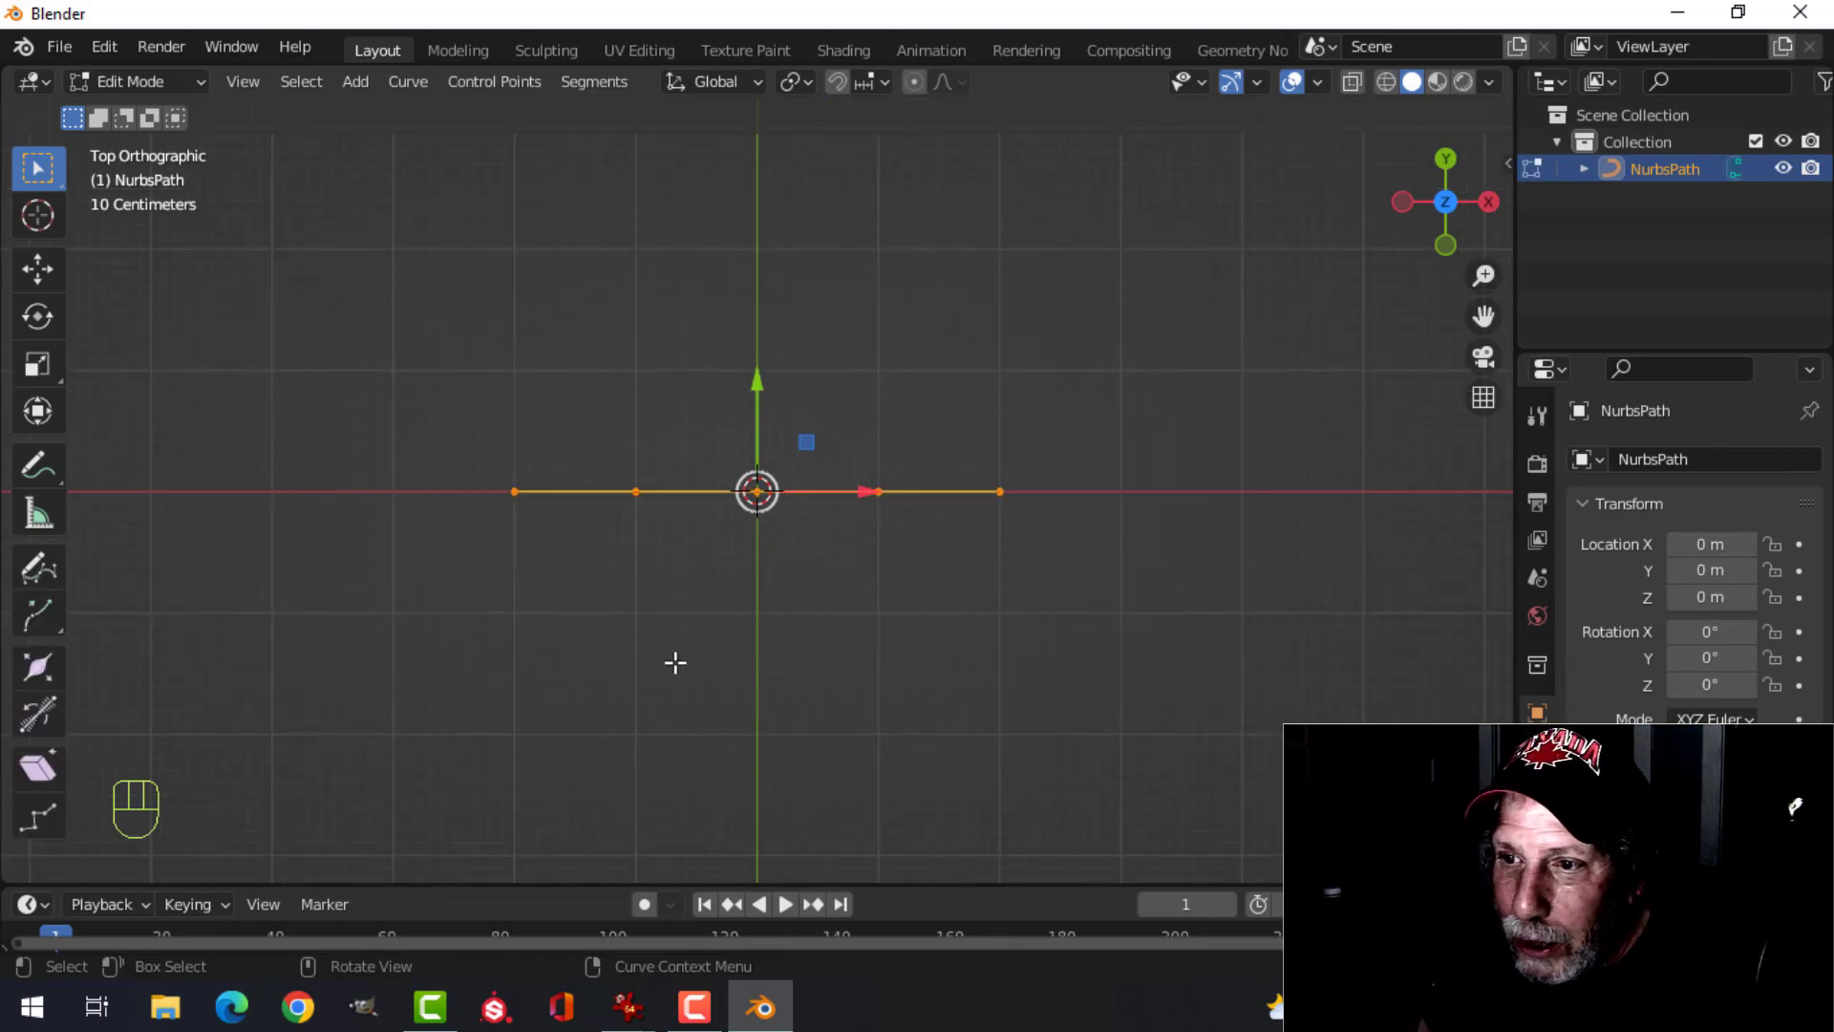
click(646, 486)
drag(646, 403, 635, 349)
click(880, 494)
mouse_move(878, 457)
mouse_down()
mouse_move(864, 438)
mouse_move(856, 524)
mouse_move(873, 477)
mouse_up()
- Raise the path's end control point at positive X and its second control point slightly along Z in front view
click(1001, 487)
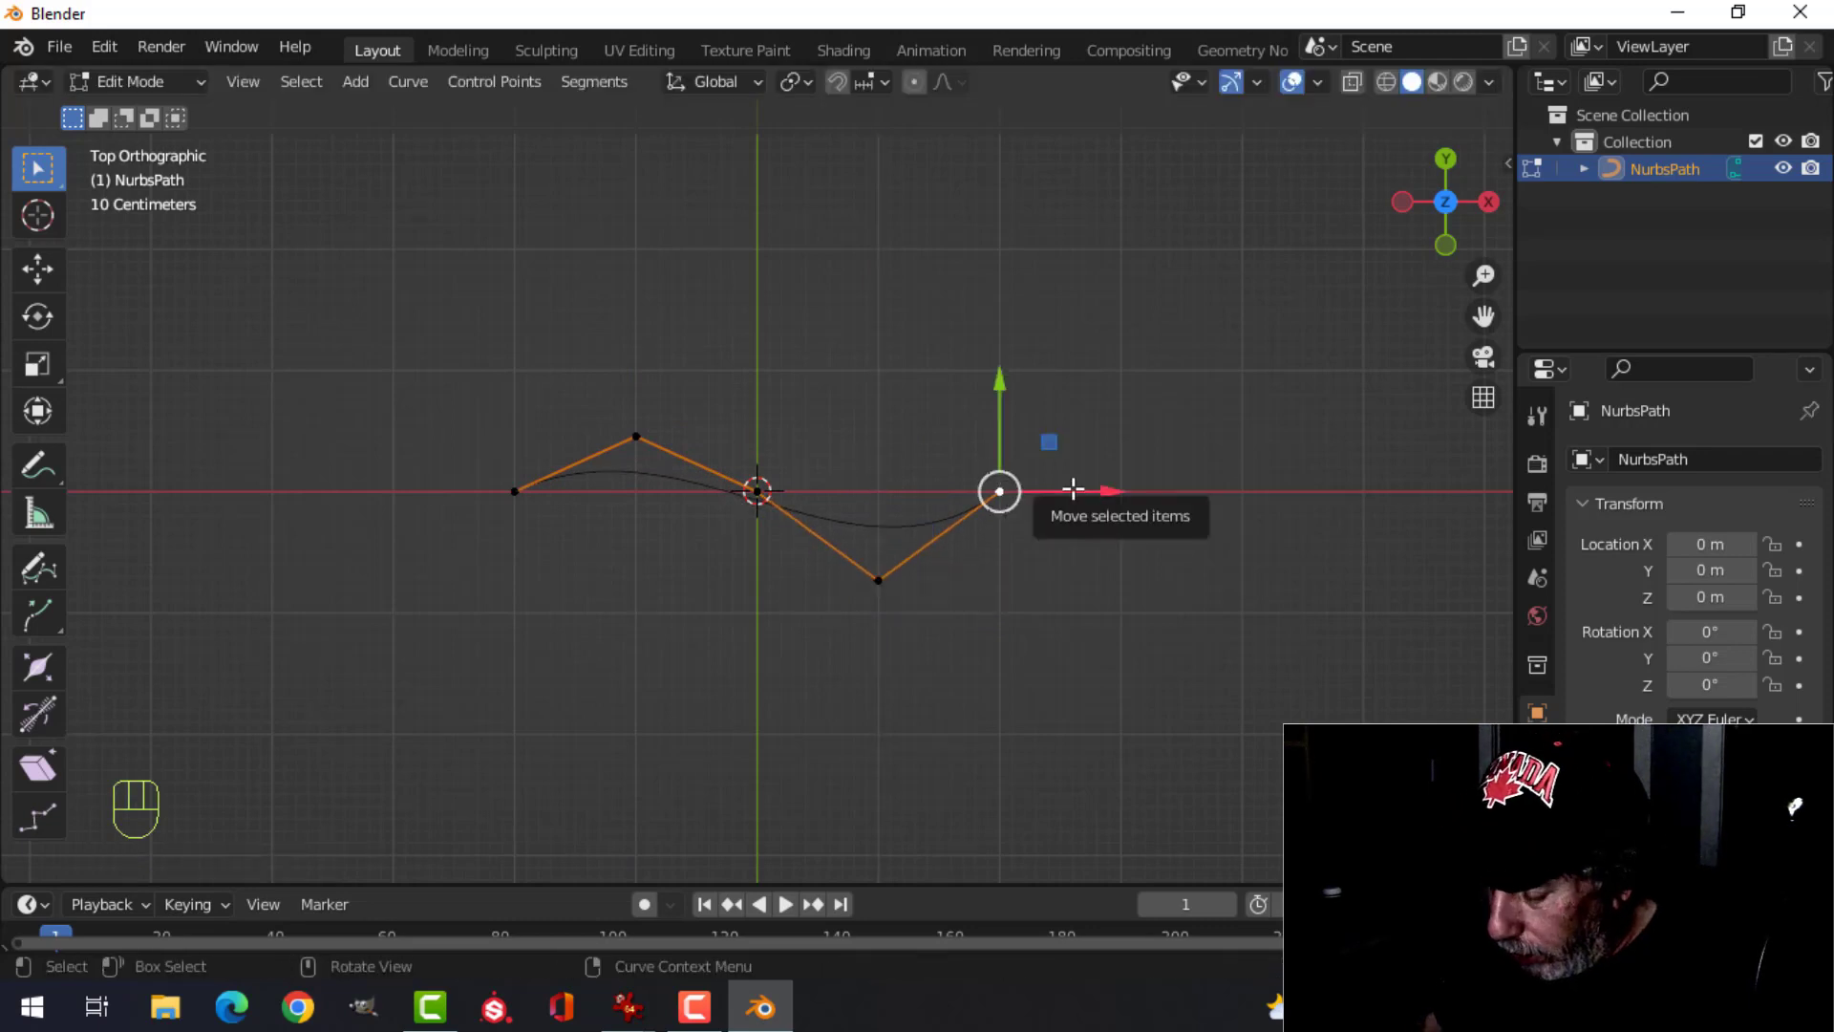
key(KP_1)
drag(1009, 379, 1003, 348)
click(633, 490)
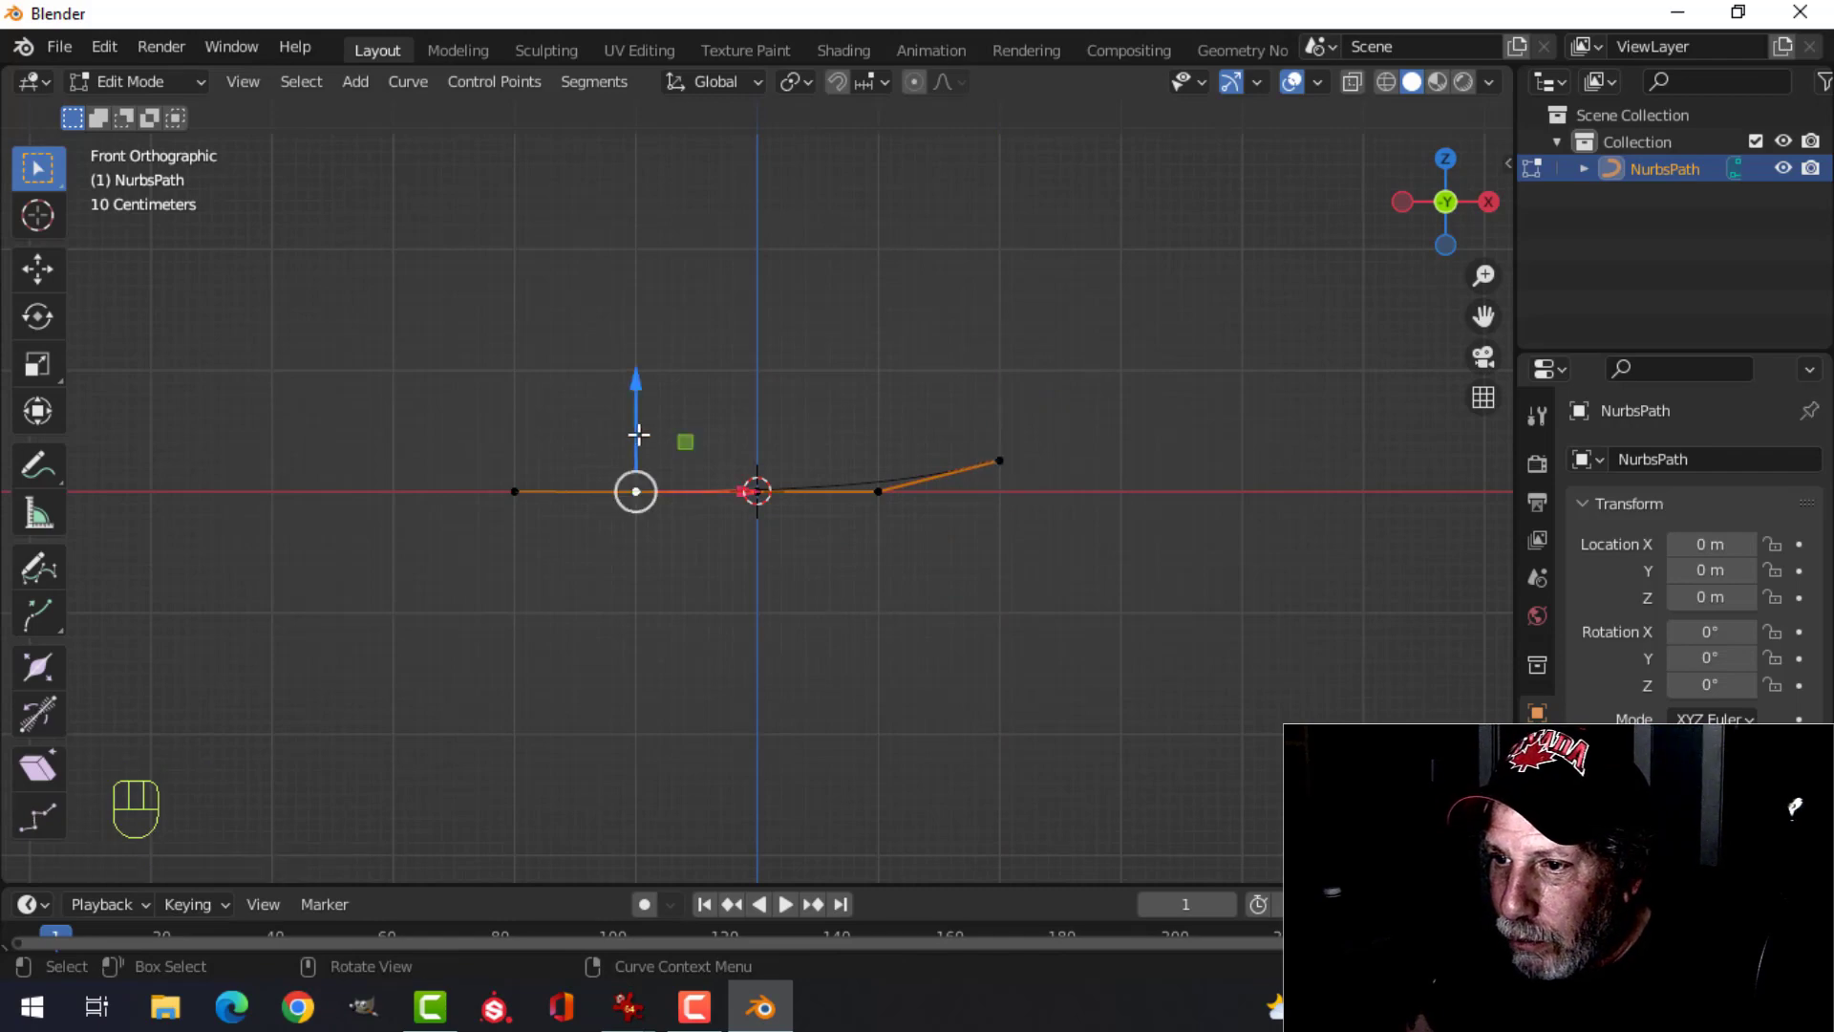
drag(636, 429, 636, 405)
key(Tab)
middle_drag(900, 437, 798, 616)
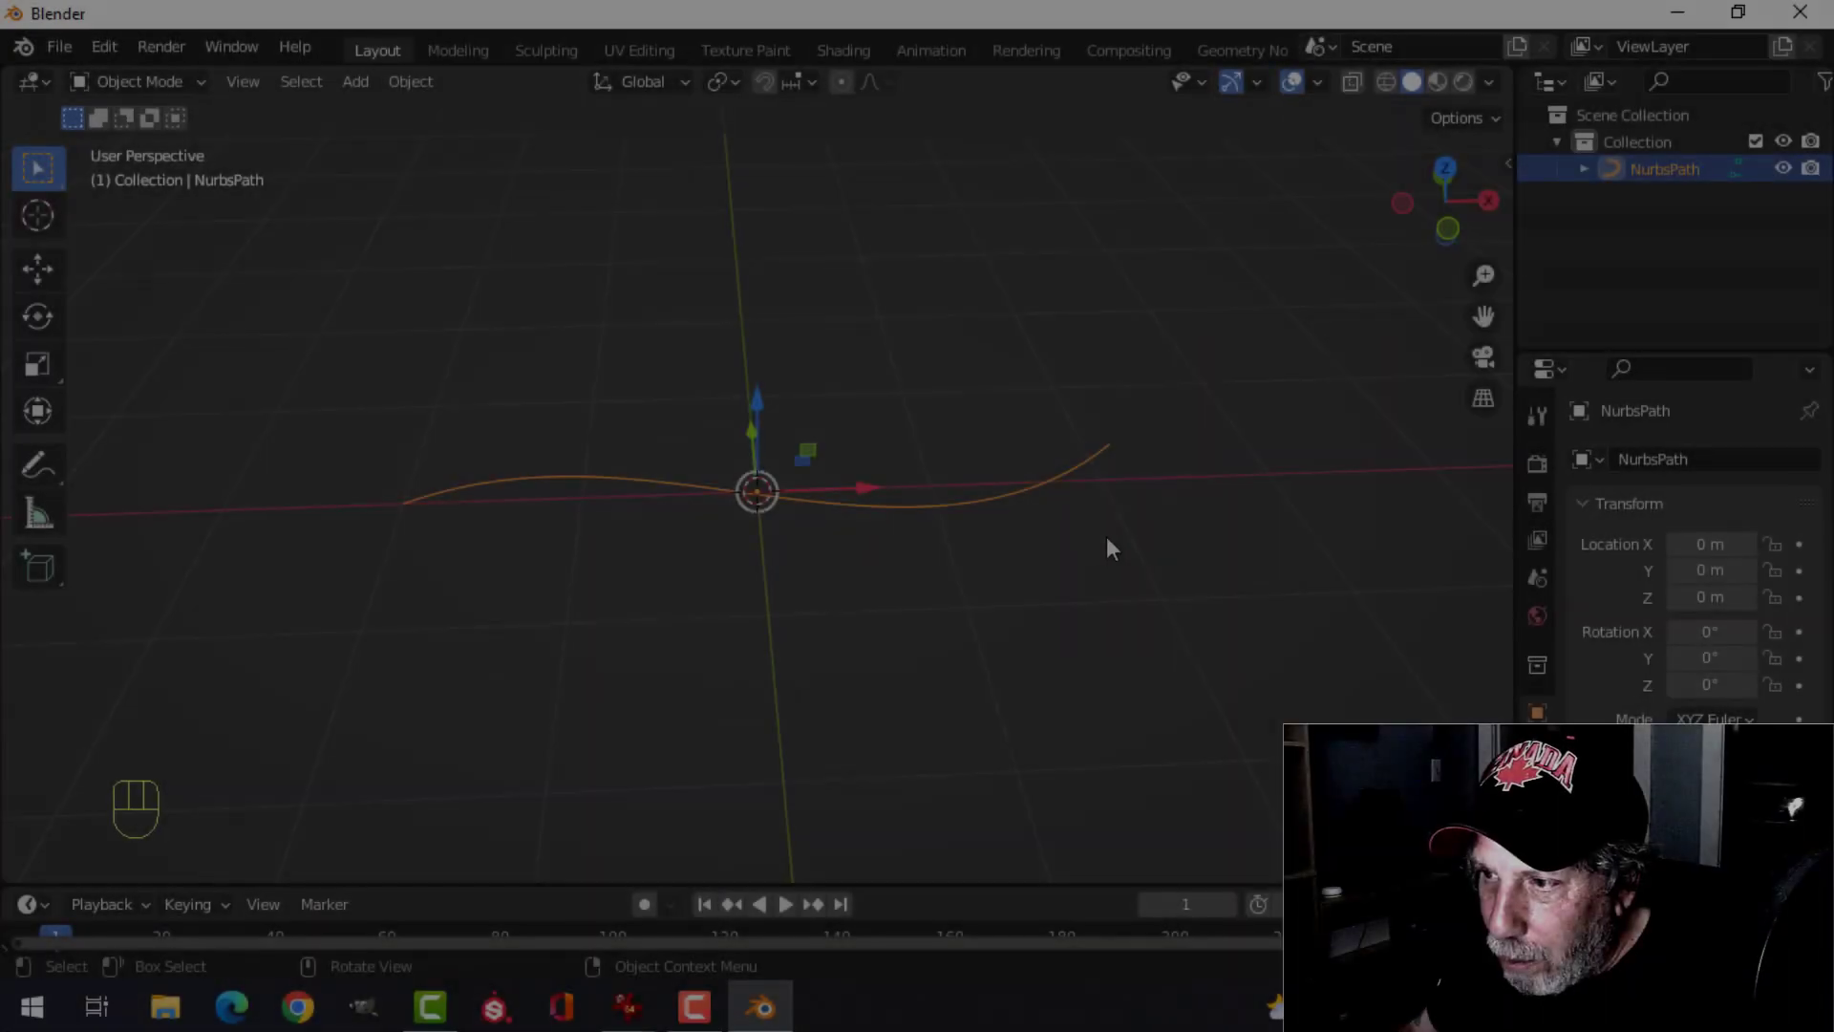
middle_drag(1106, 542, 1084, 495)
- Lift the path's end control point at positive X much higher along Z in front view
key(Tab)
click(1048, 482)
key(KP_7)
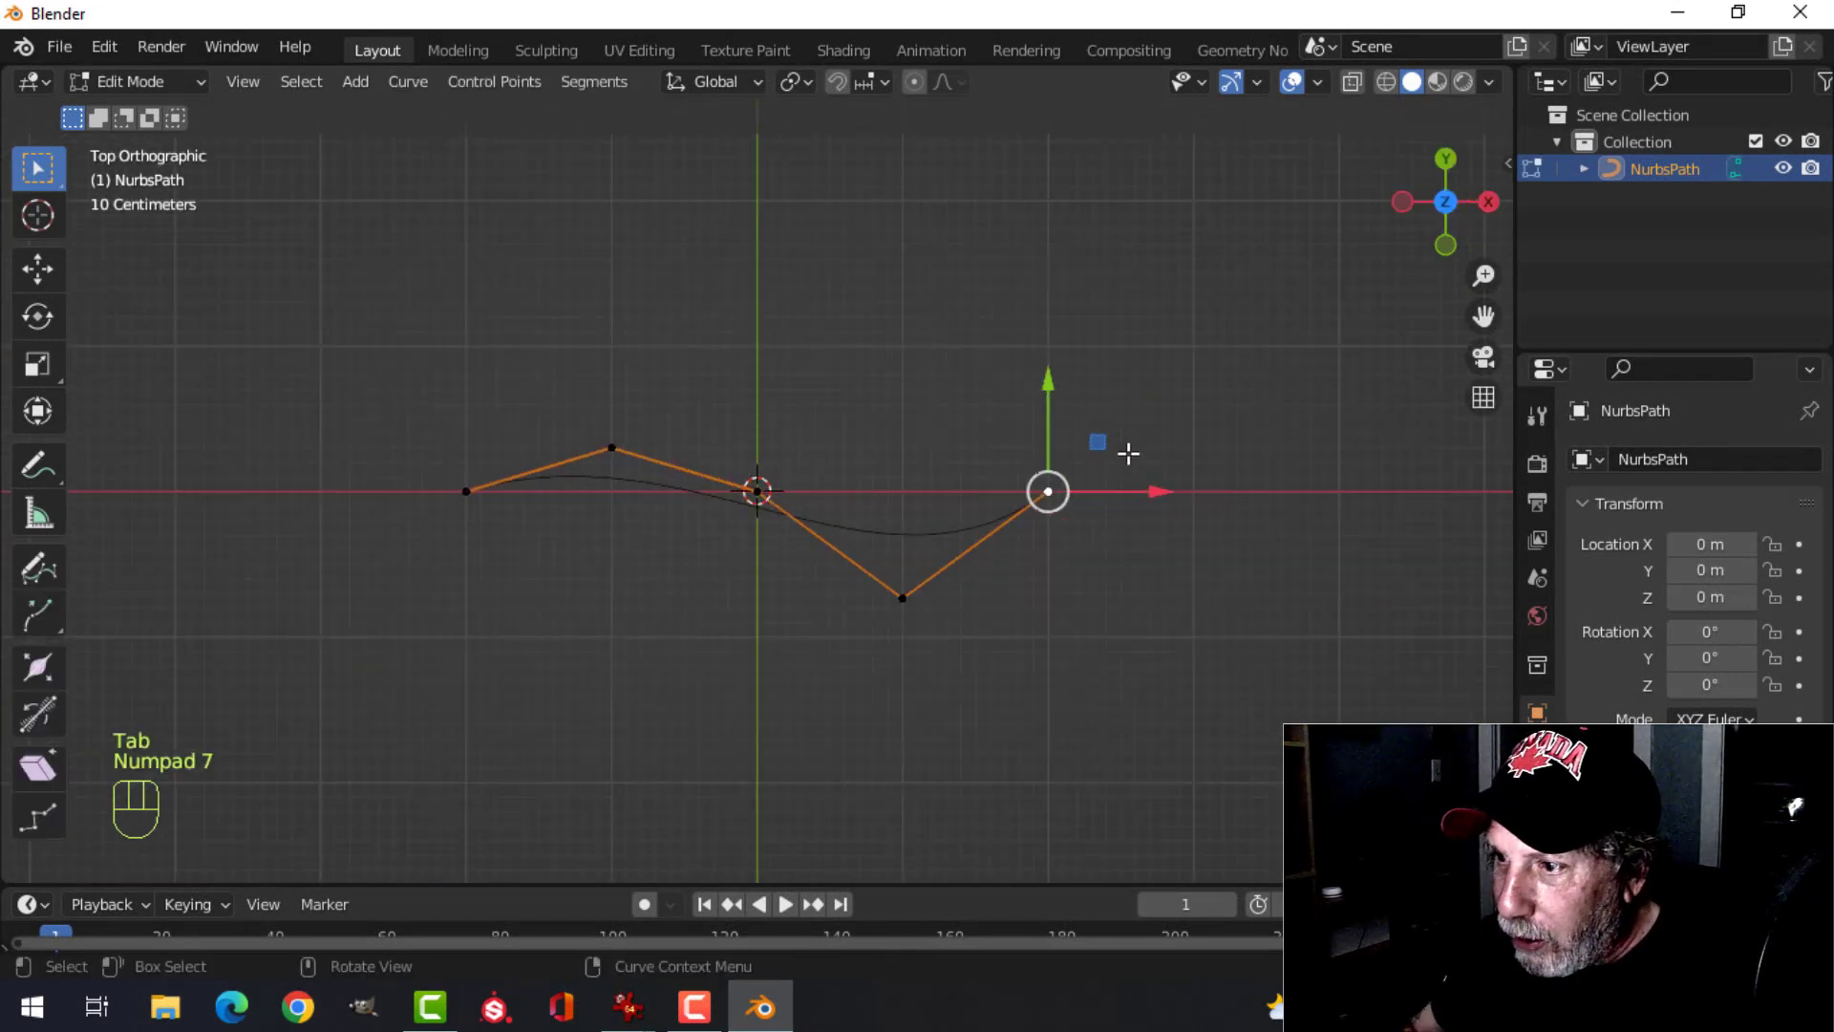
key(KP_1)
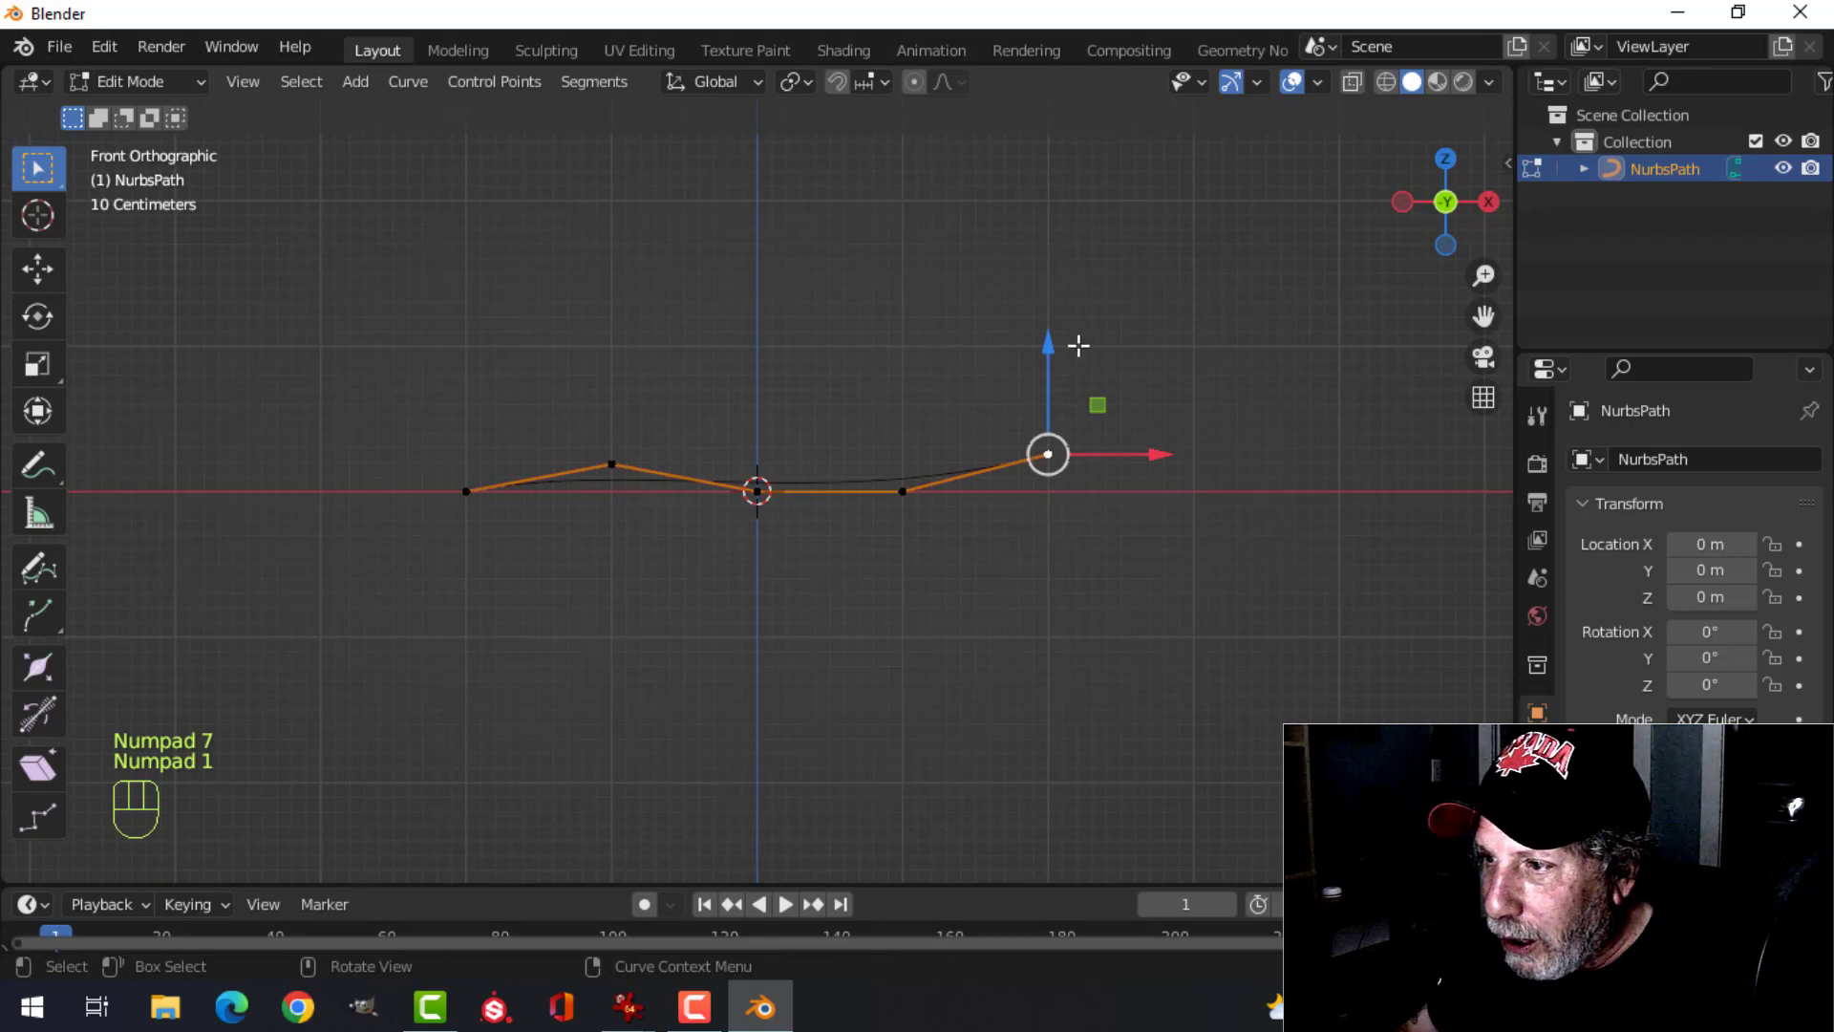
drag(1049, 345, 1036, 240)
- Extrude a new control point from the raised end and move it along positive X to lengthen the path
shift+middle_drag(1204, 360, 1032, 434)
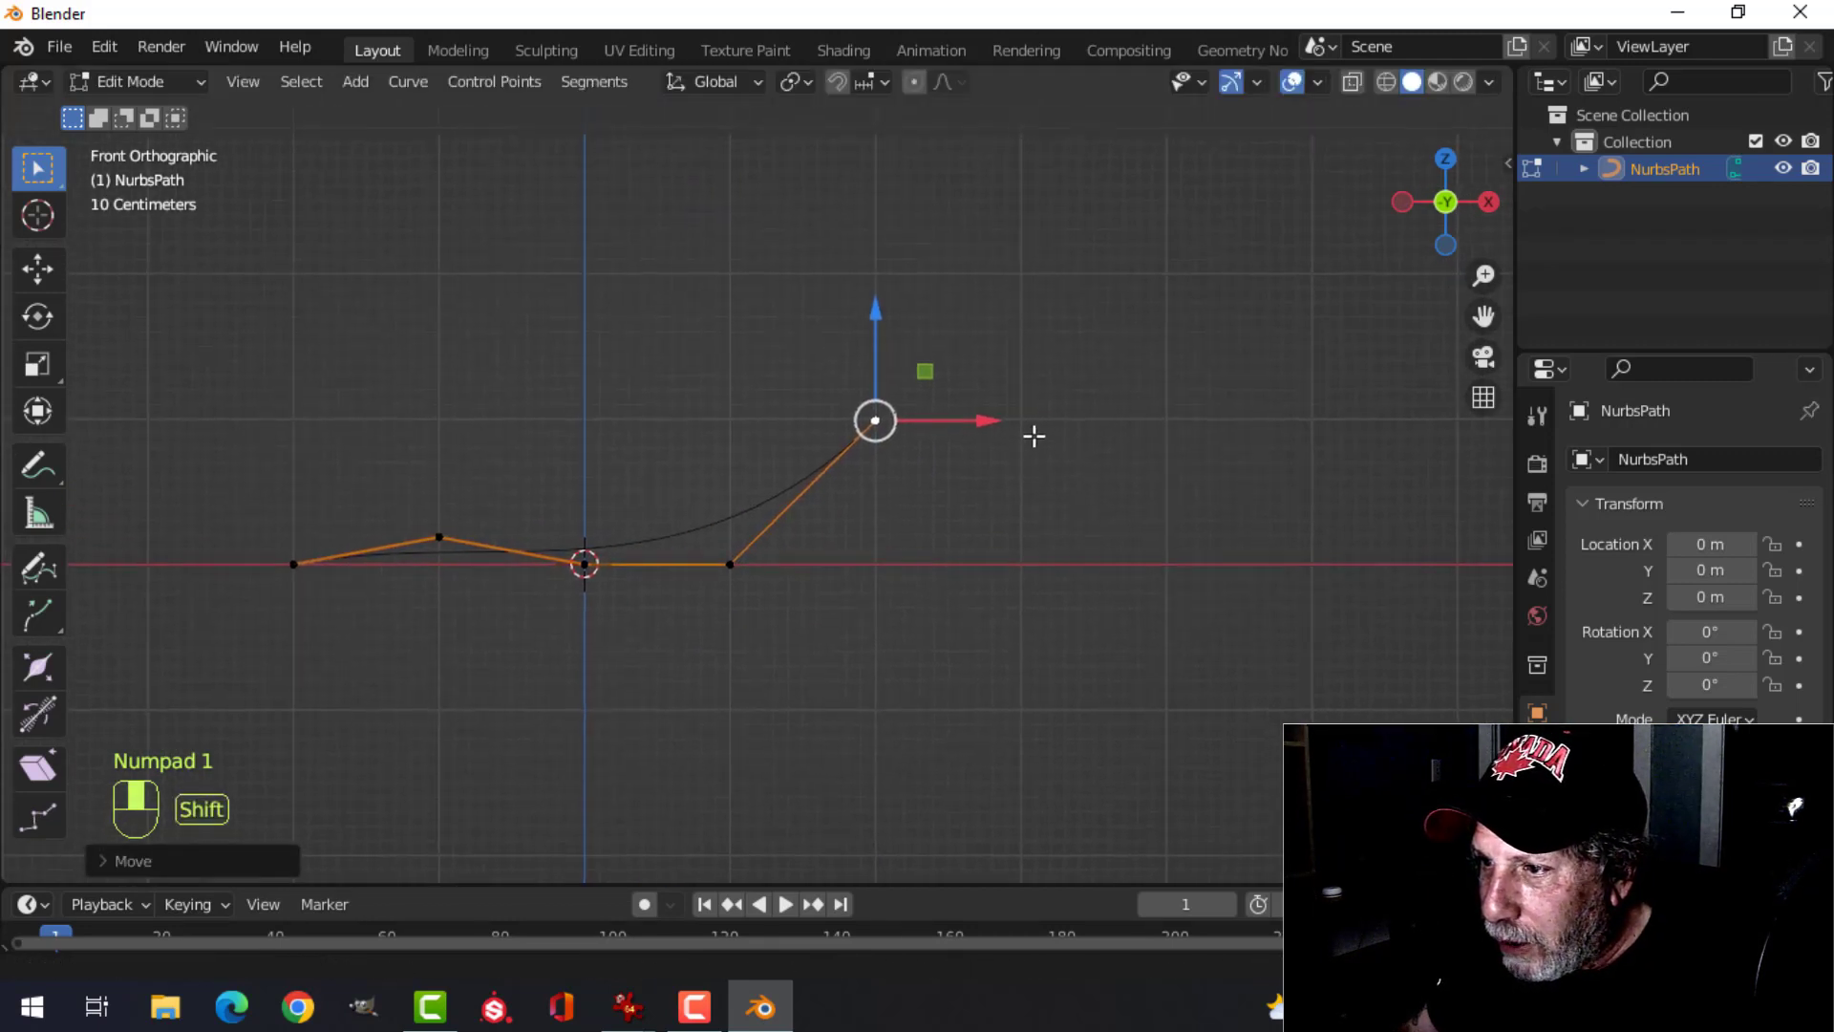
key(w)
key(e)
click(1052, 432)
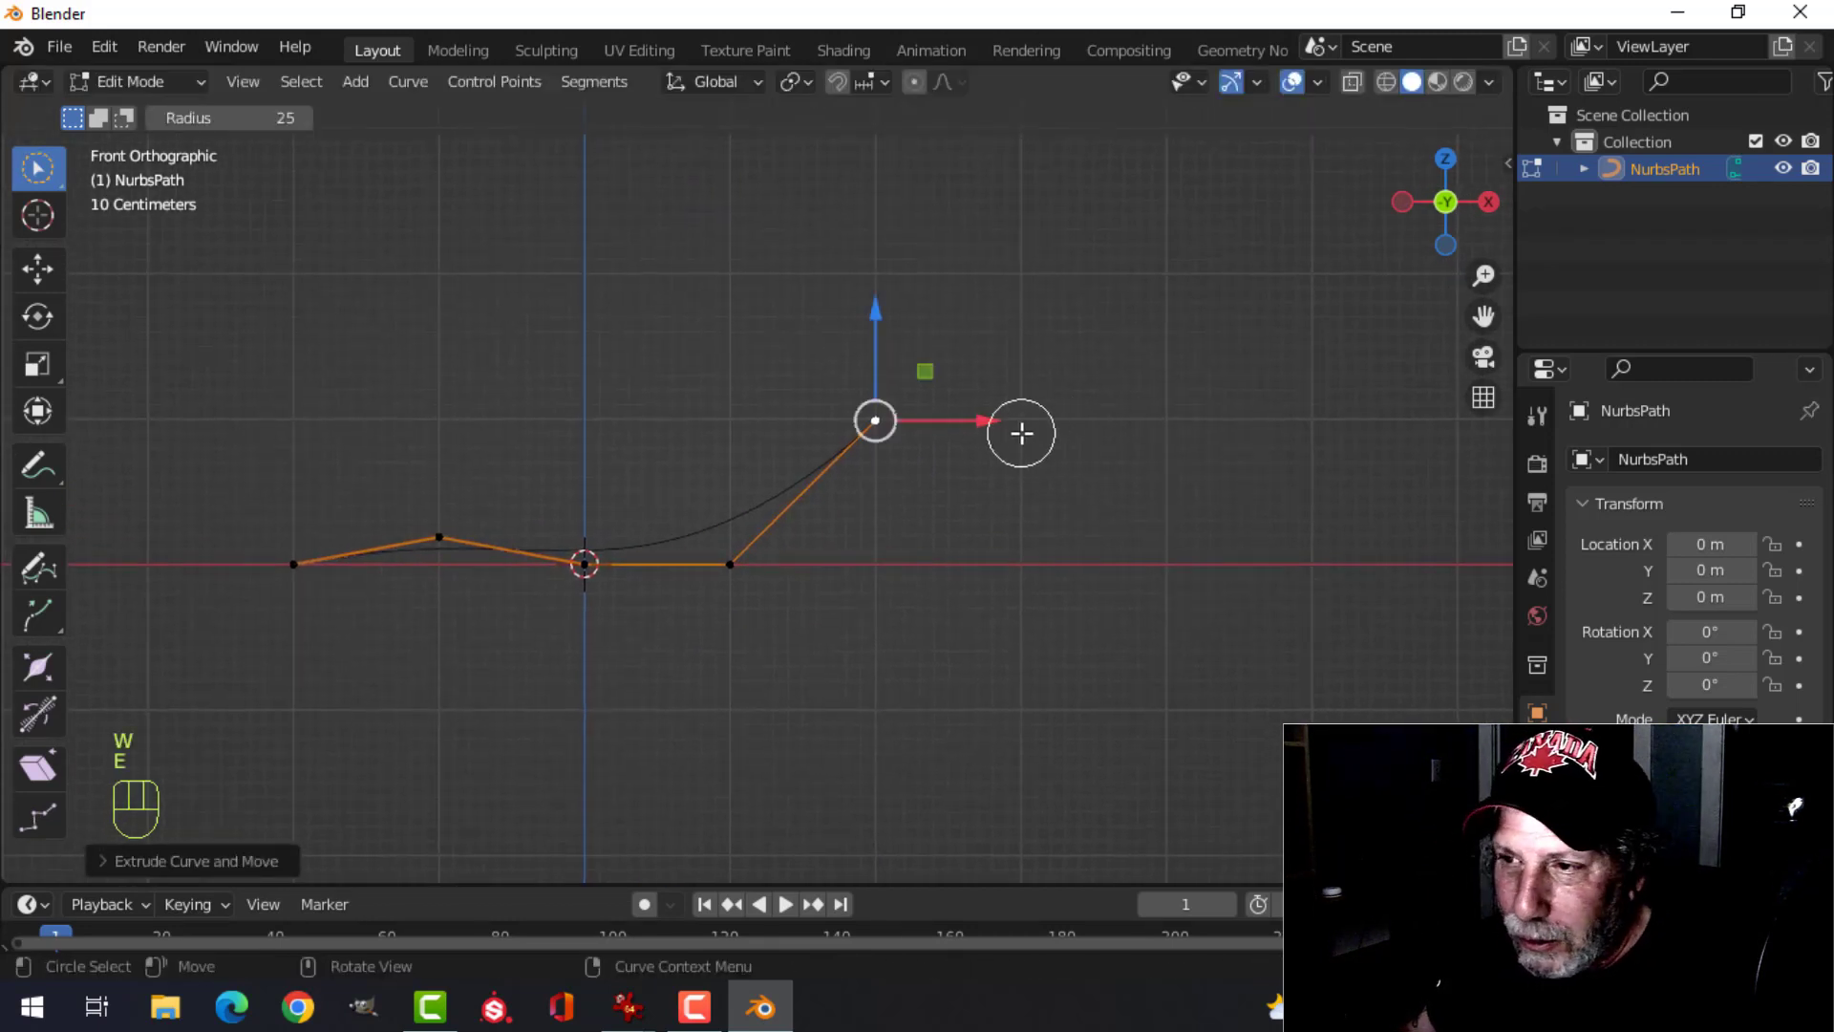
click(32, 273)
drag(1012, 425, 1143, 421)
middle_drag(1063, 426, 944, 574)
key(Tab)
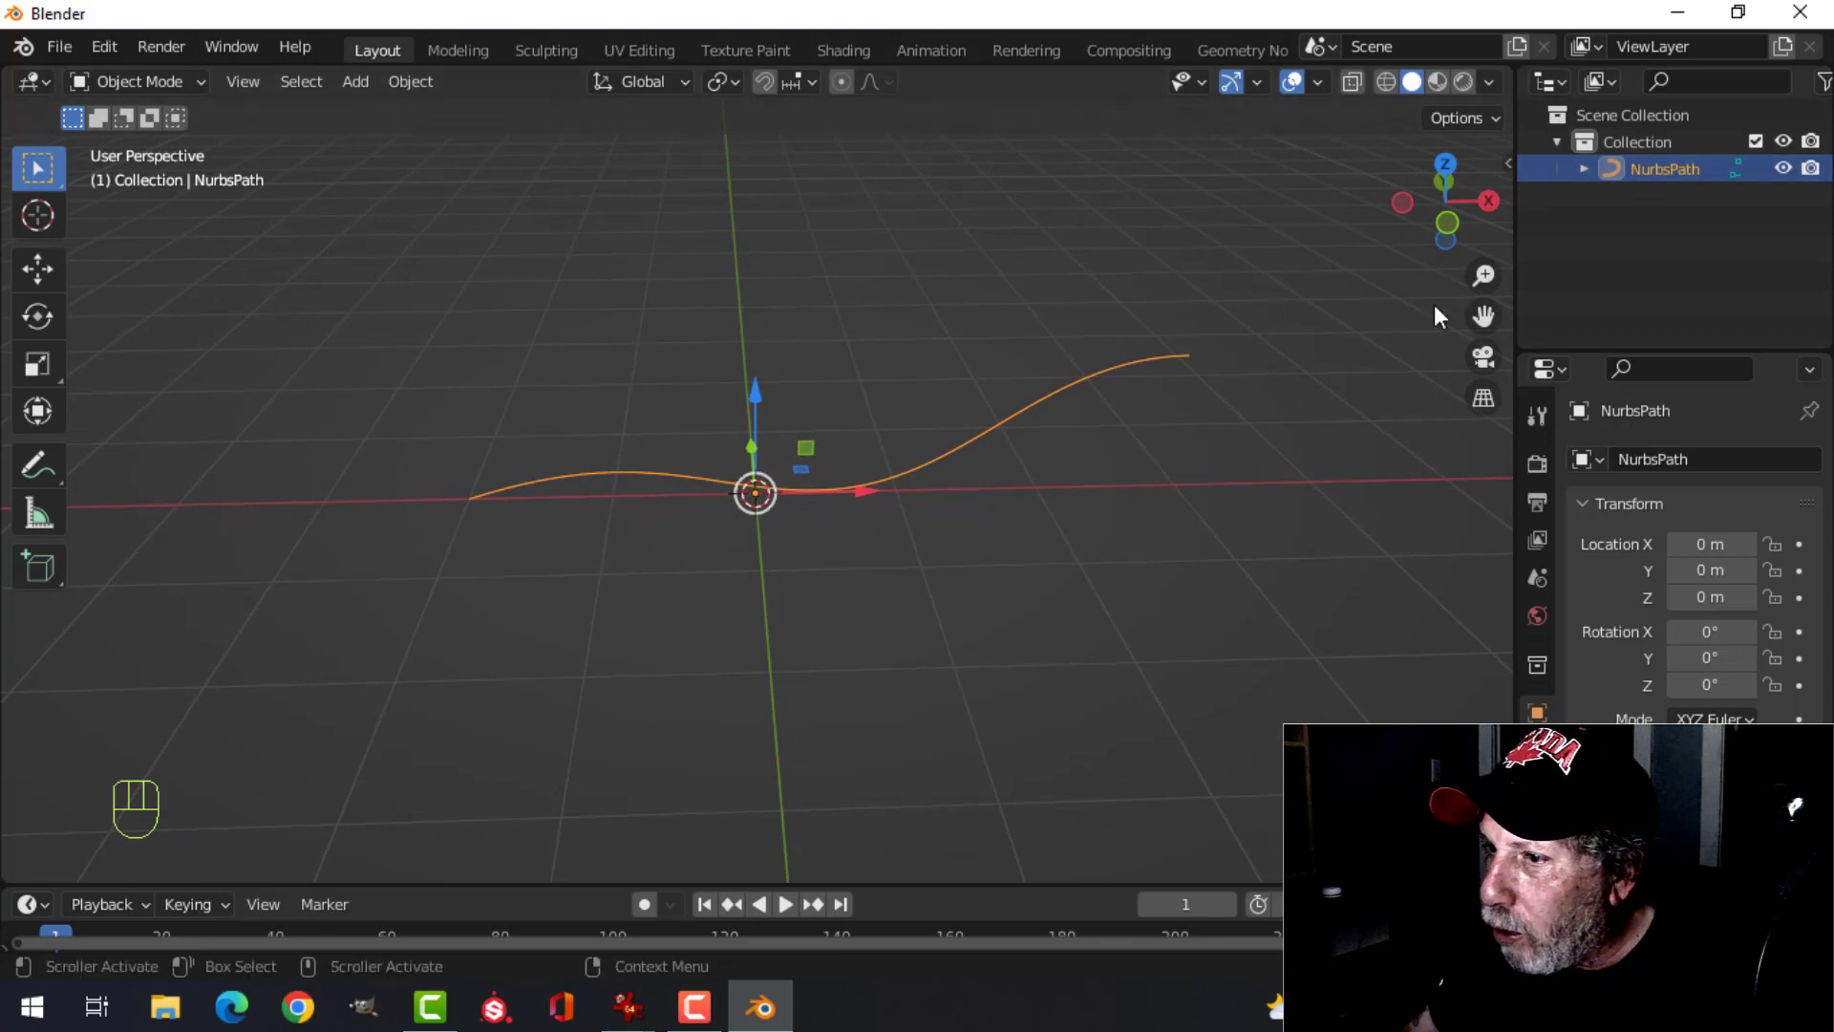
- Add a cylinder mesh with 24 vertices and its cap fill type set to Nothing
scroll(836, 680, up, 1)
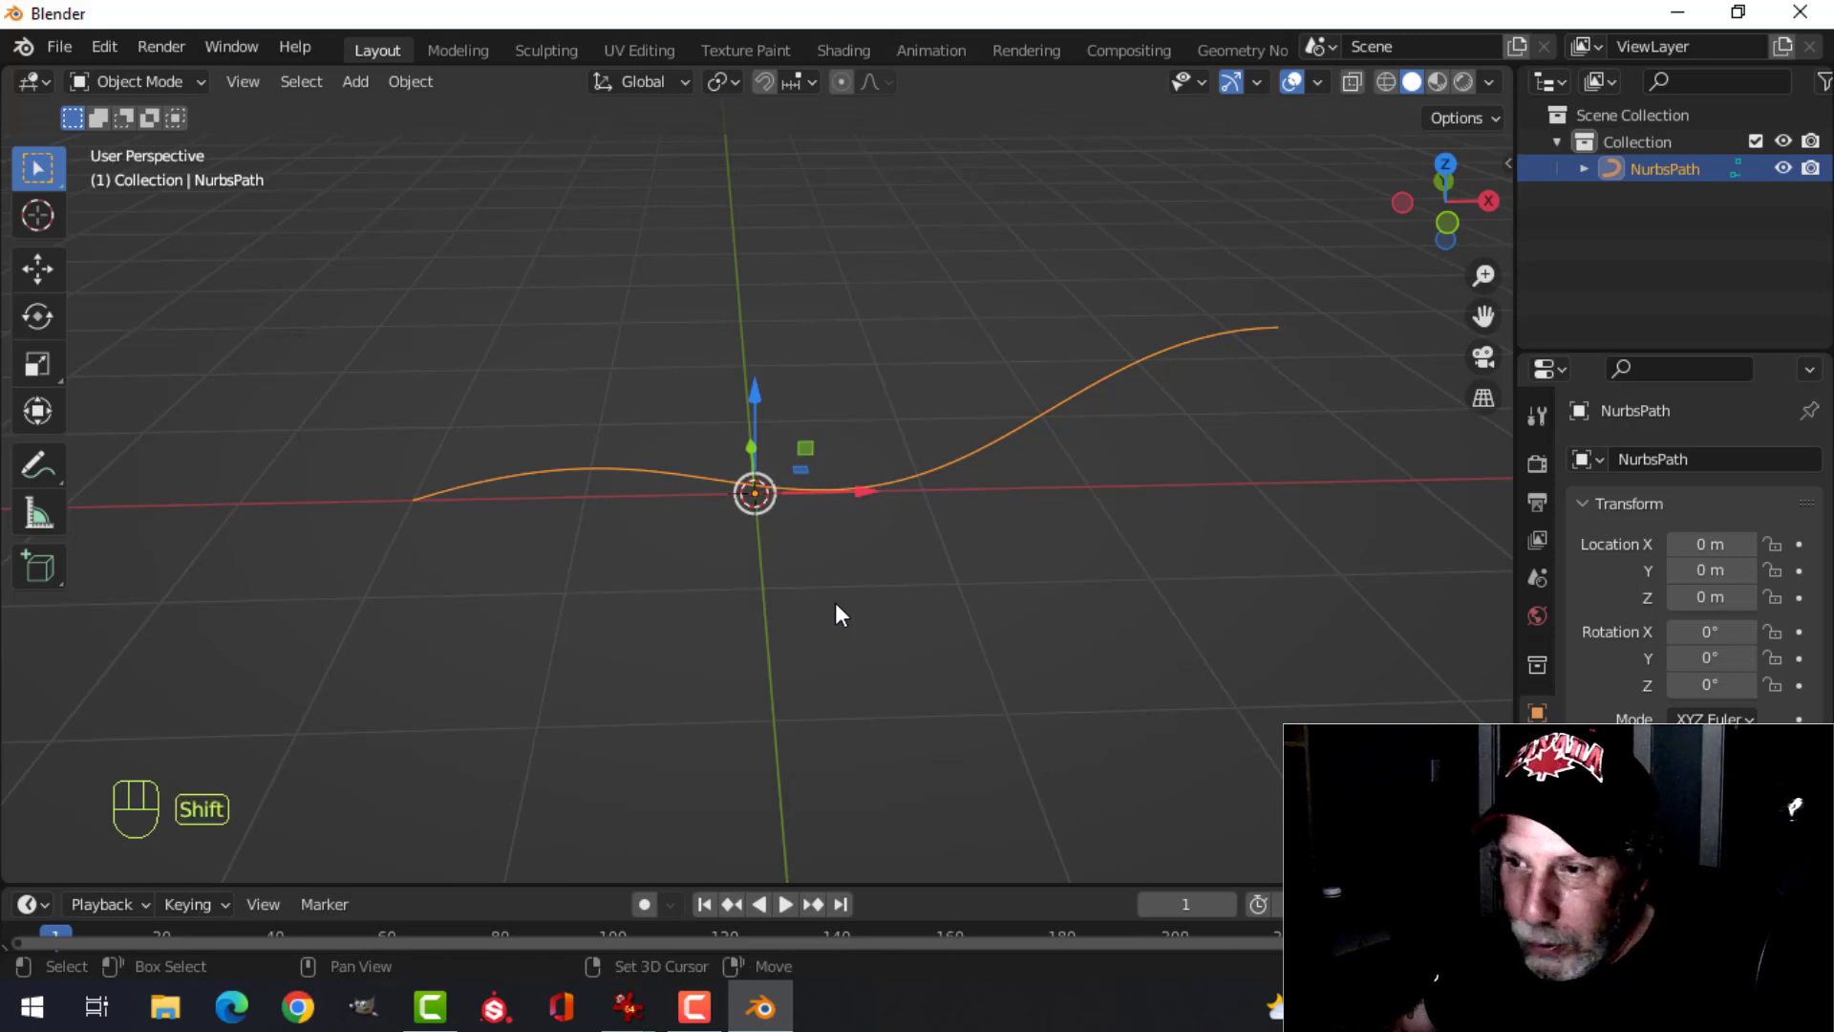
key(shift+a)
mouse_move(734, 426)
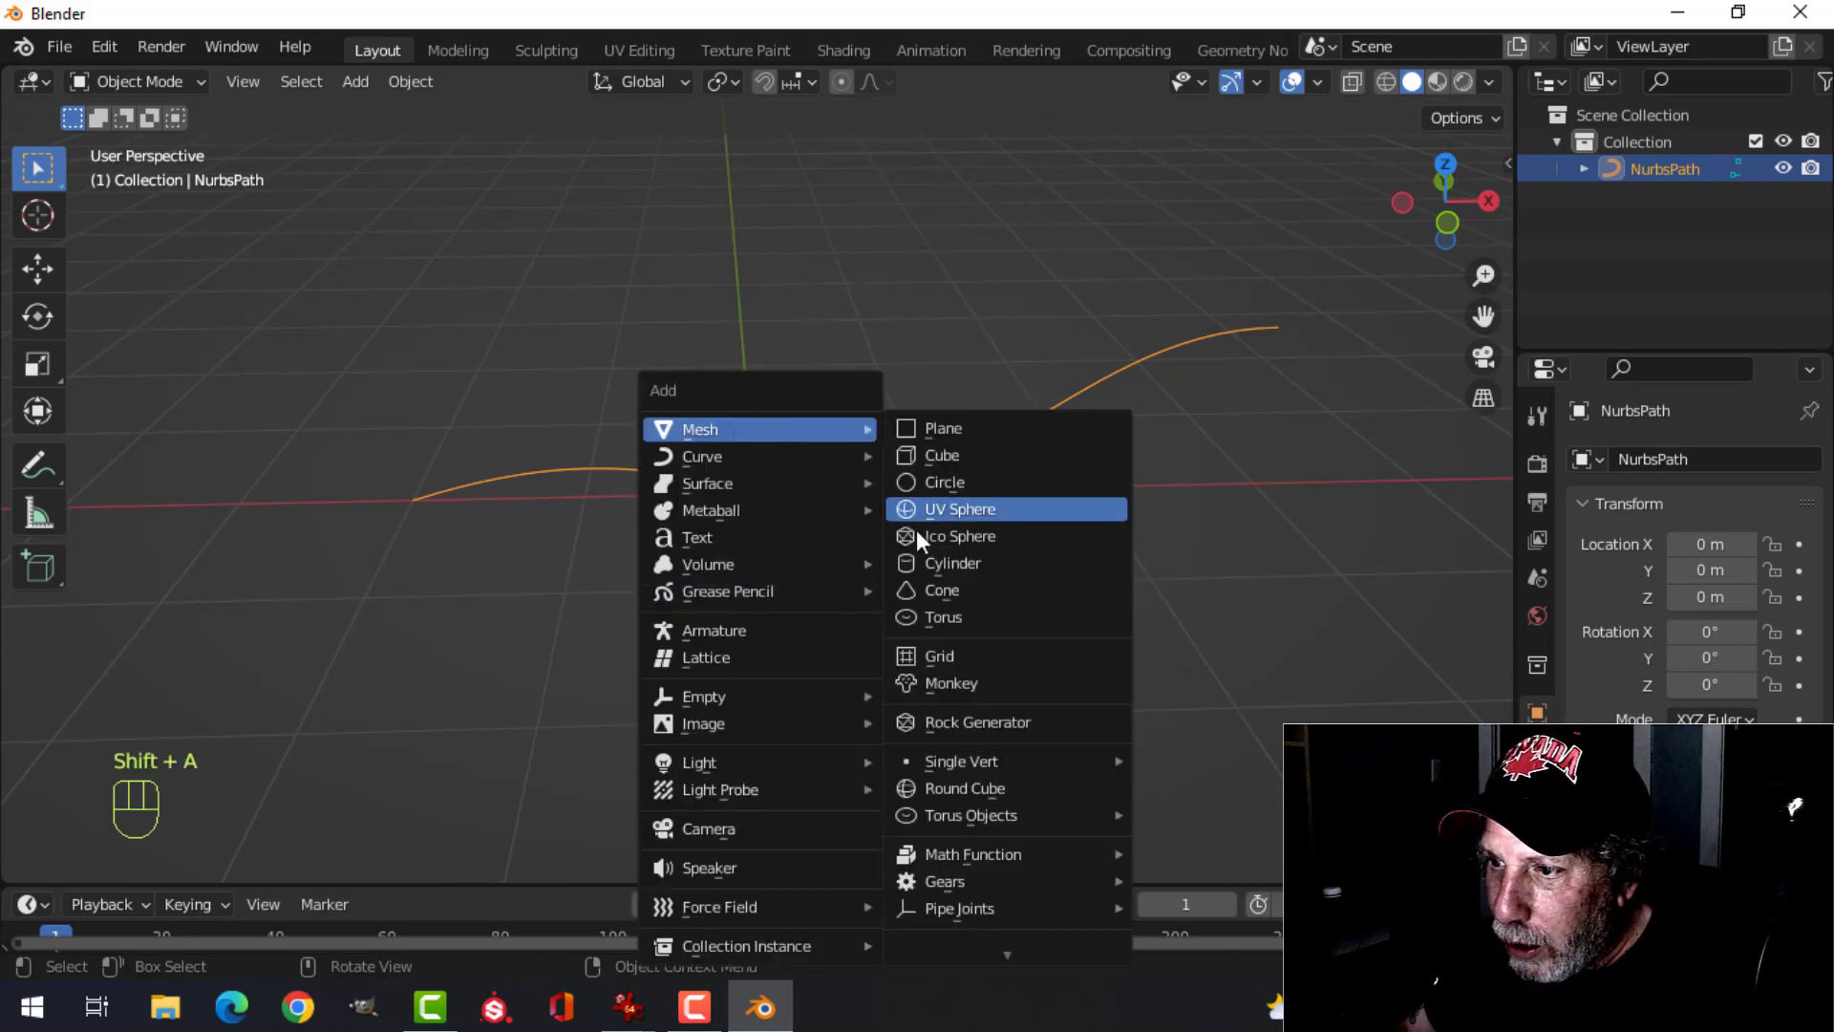
click(917, 563)
click(129, 858)
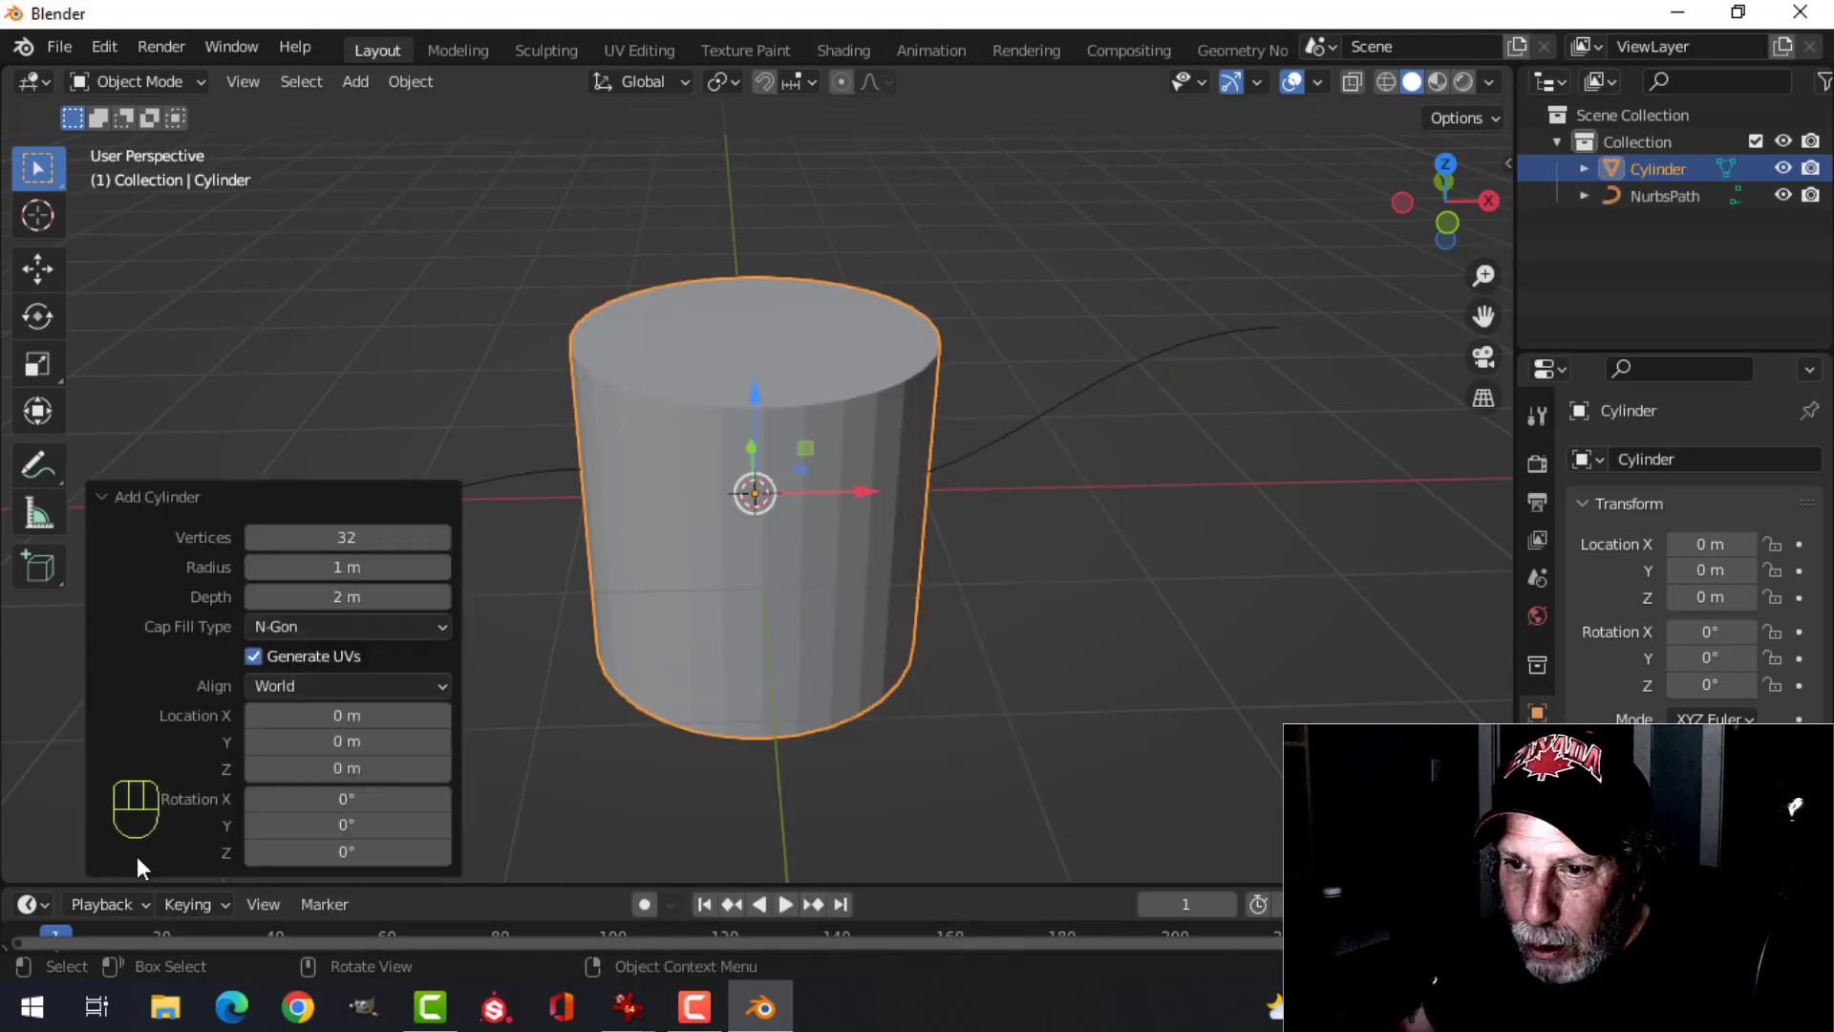
click(389, 539)
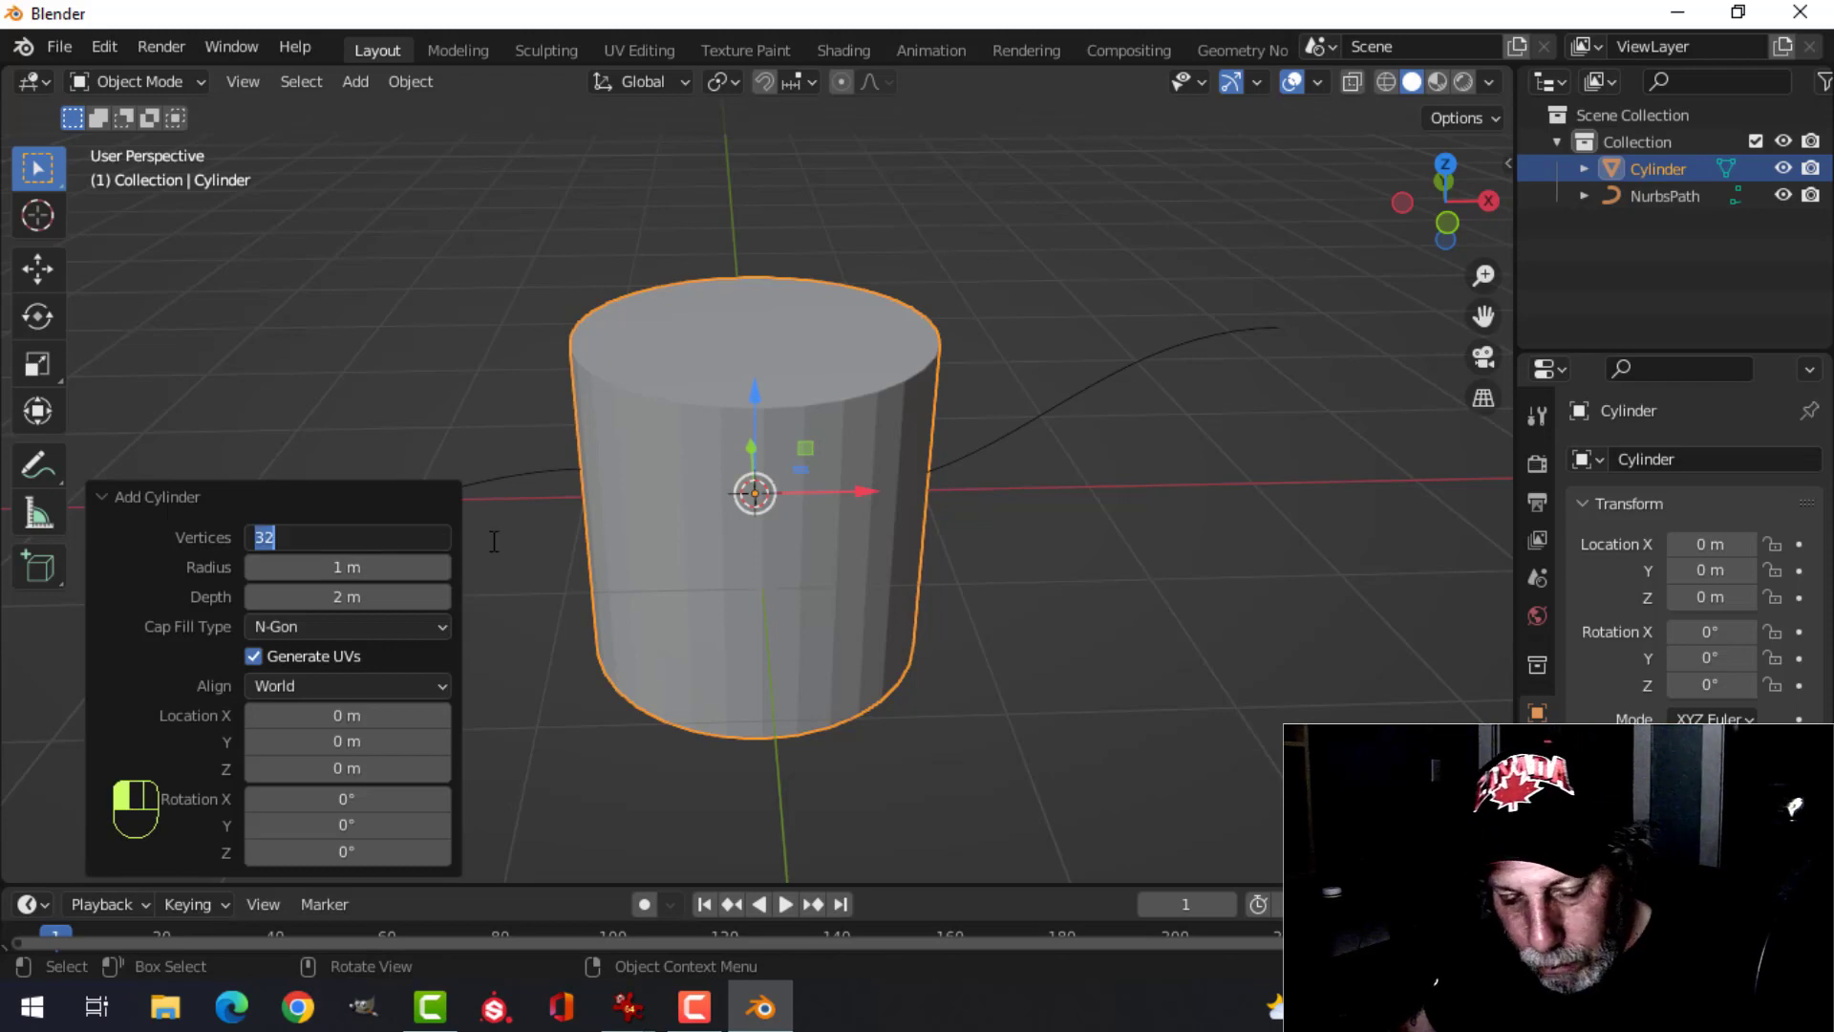
key(Return)
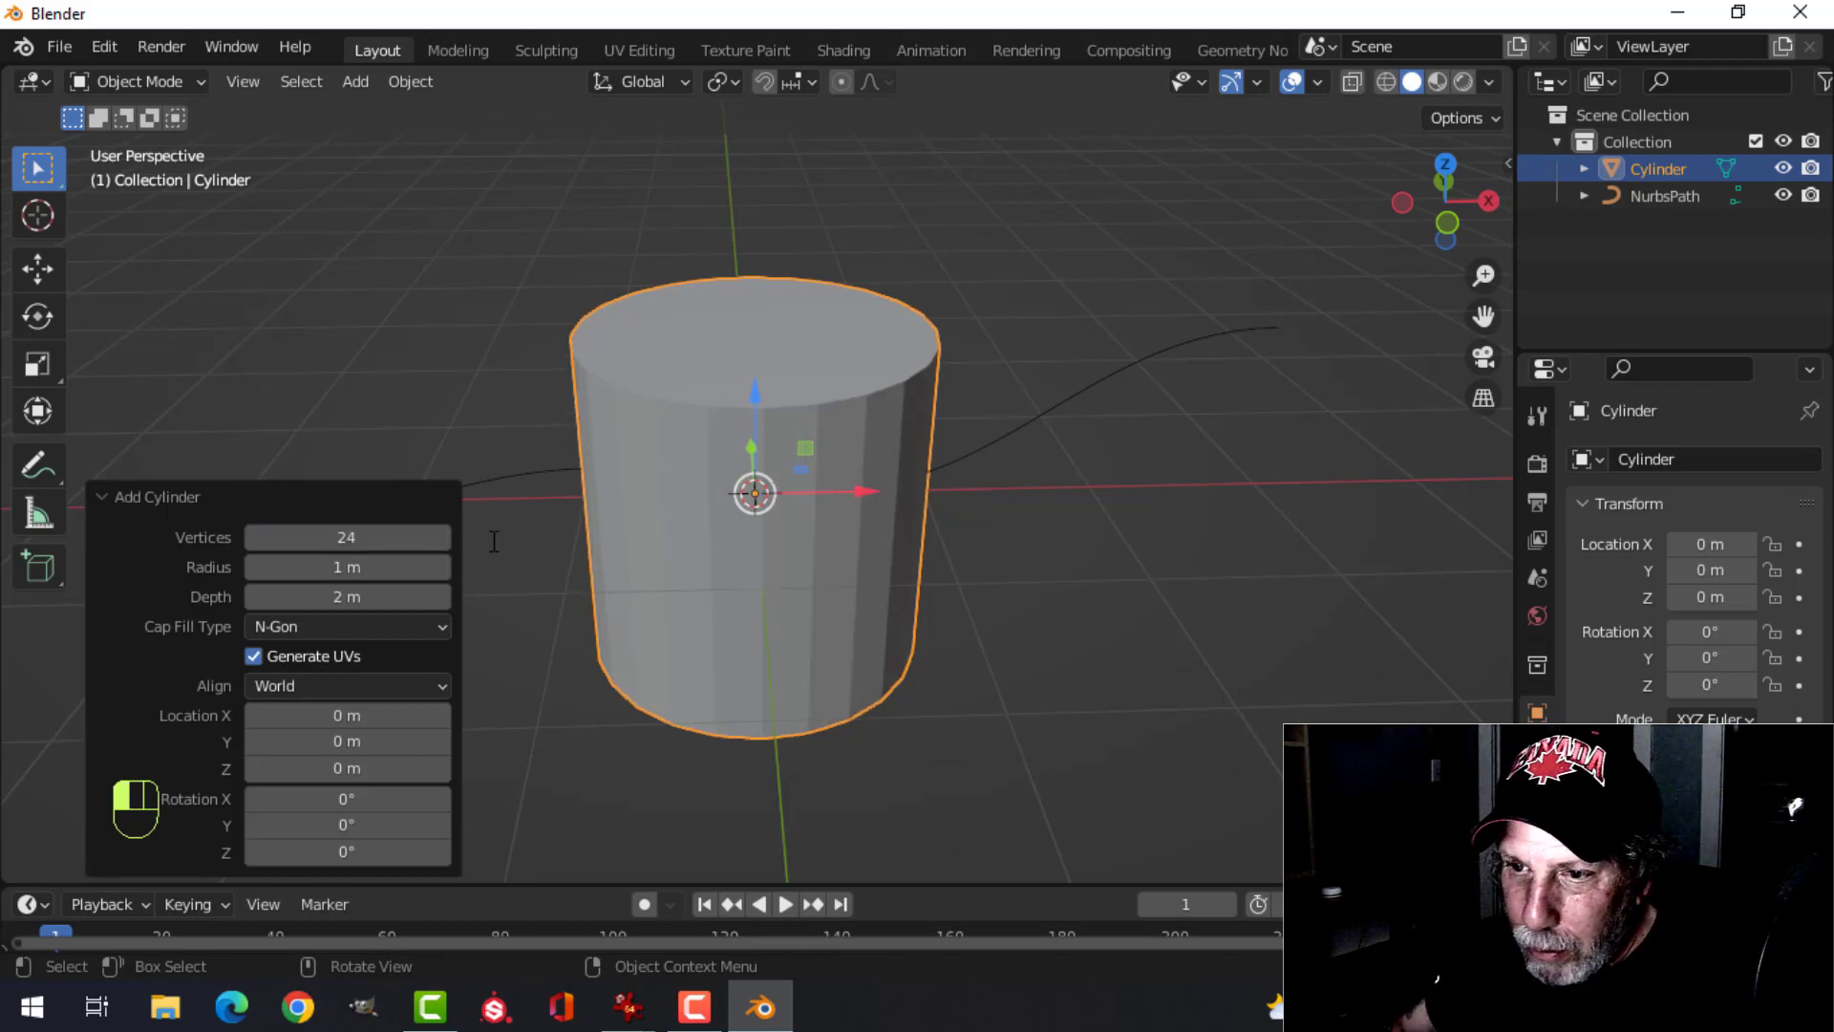
click(319, 626)
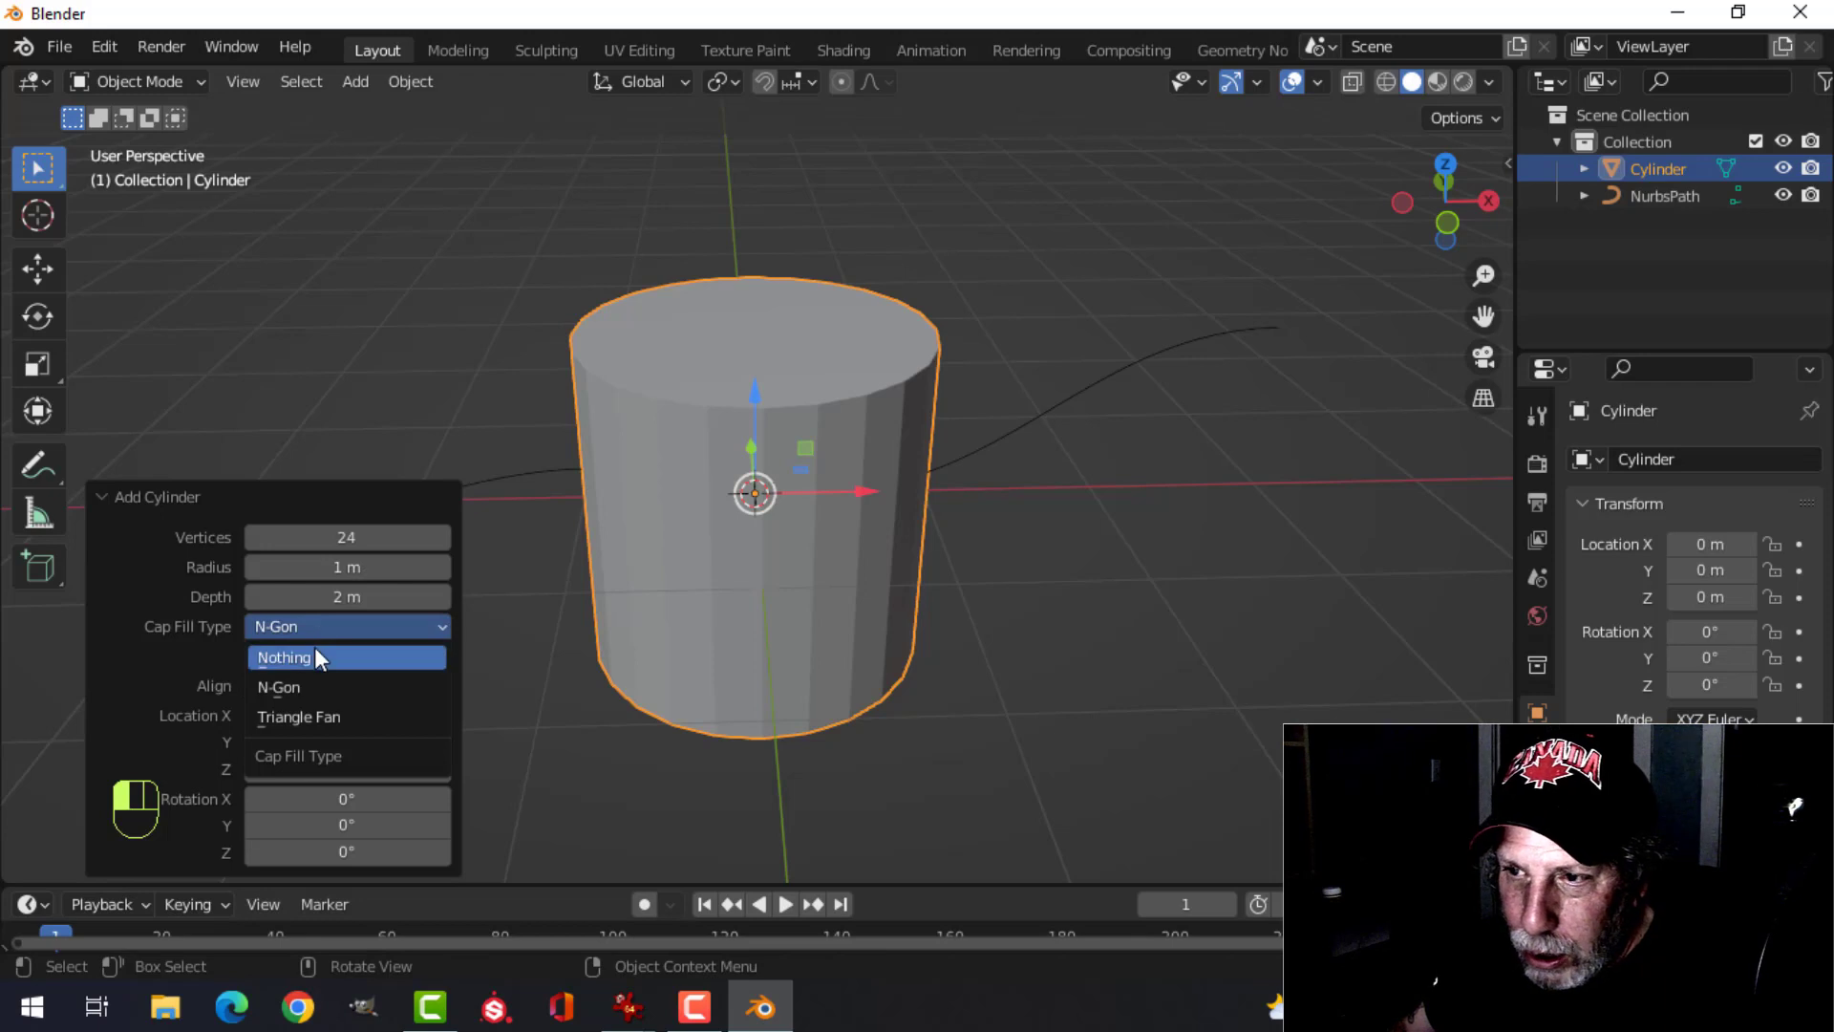
click(314, 647)
- Rotate the cylinder's mesh 90° around the Y axis in Edit Mode
key(Tab)
scroll(936, 508, down, 2)
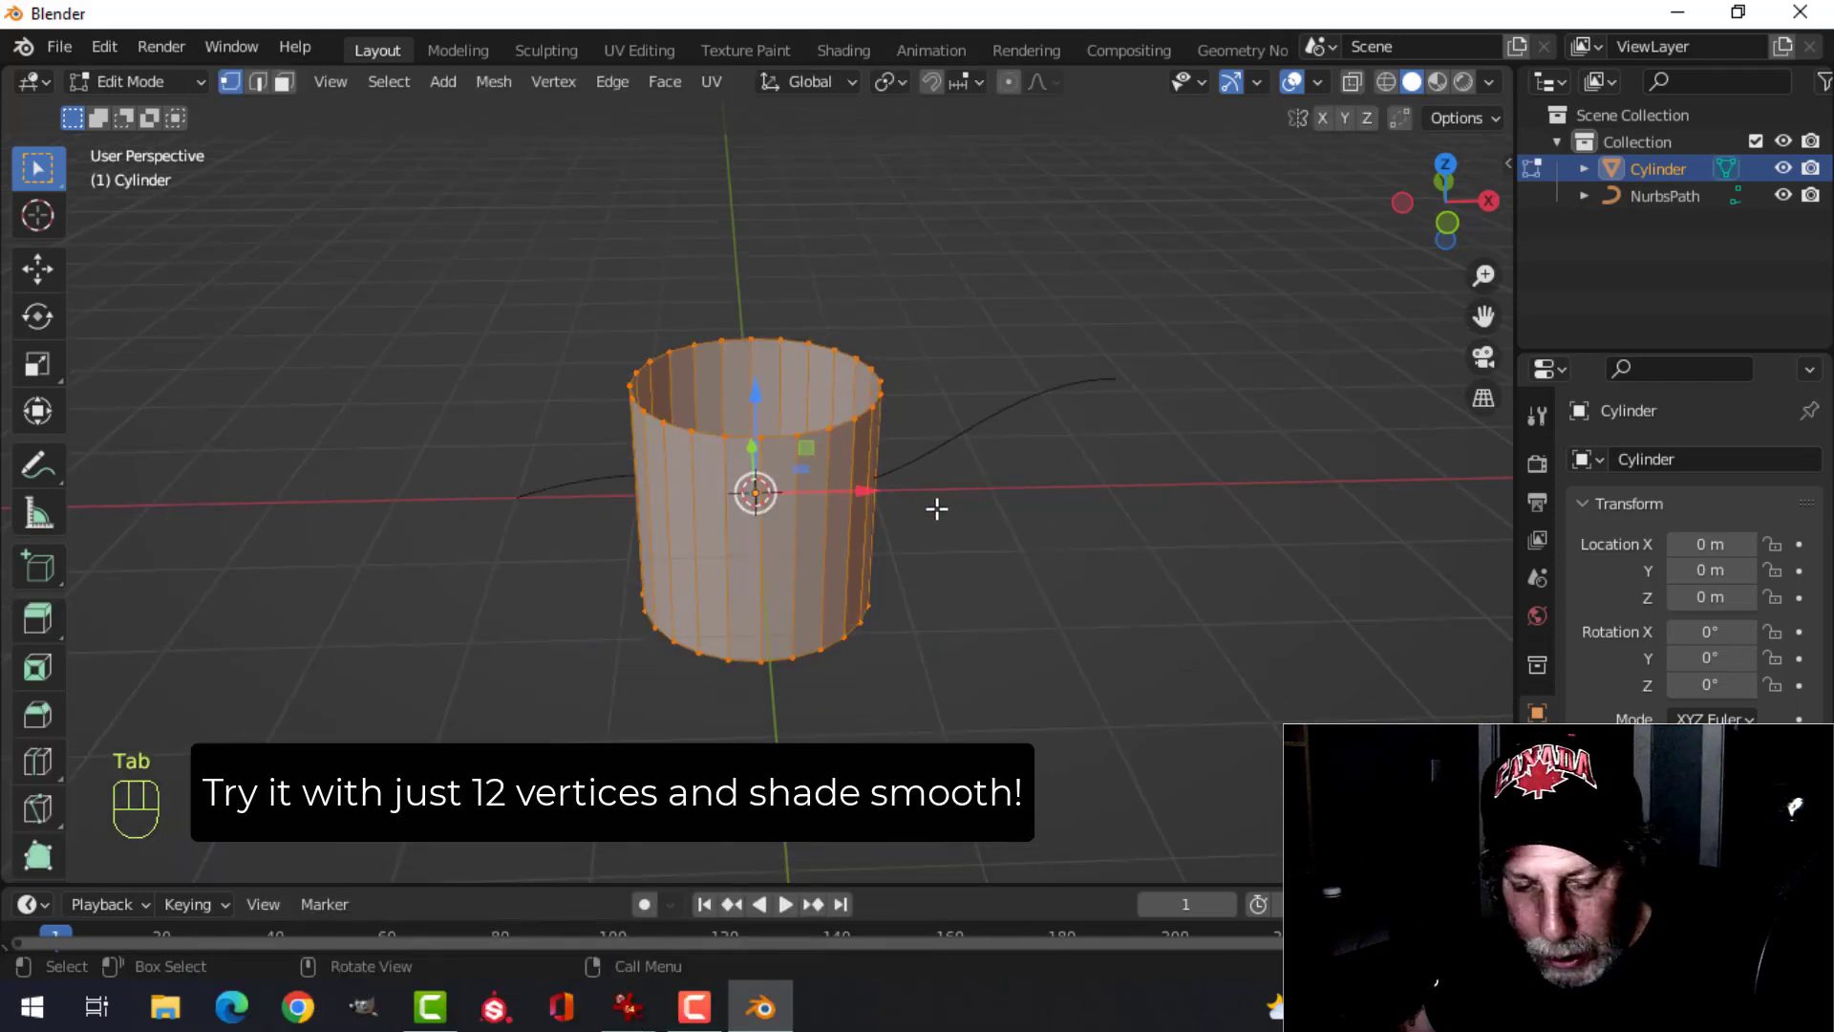
key(r)
key(y)
key(9)
key(0)
click(936, 509)
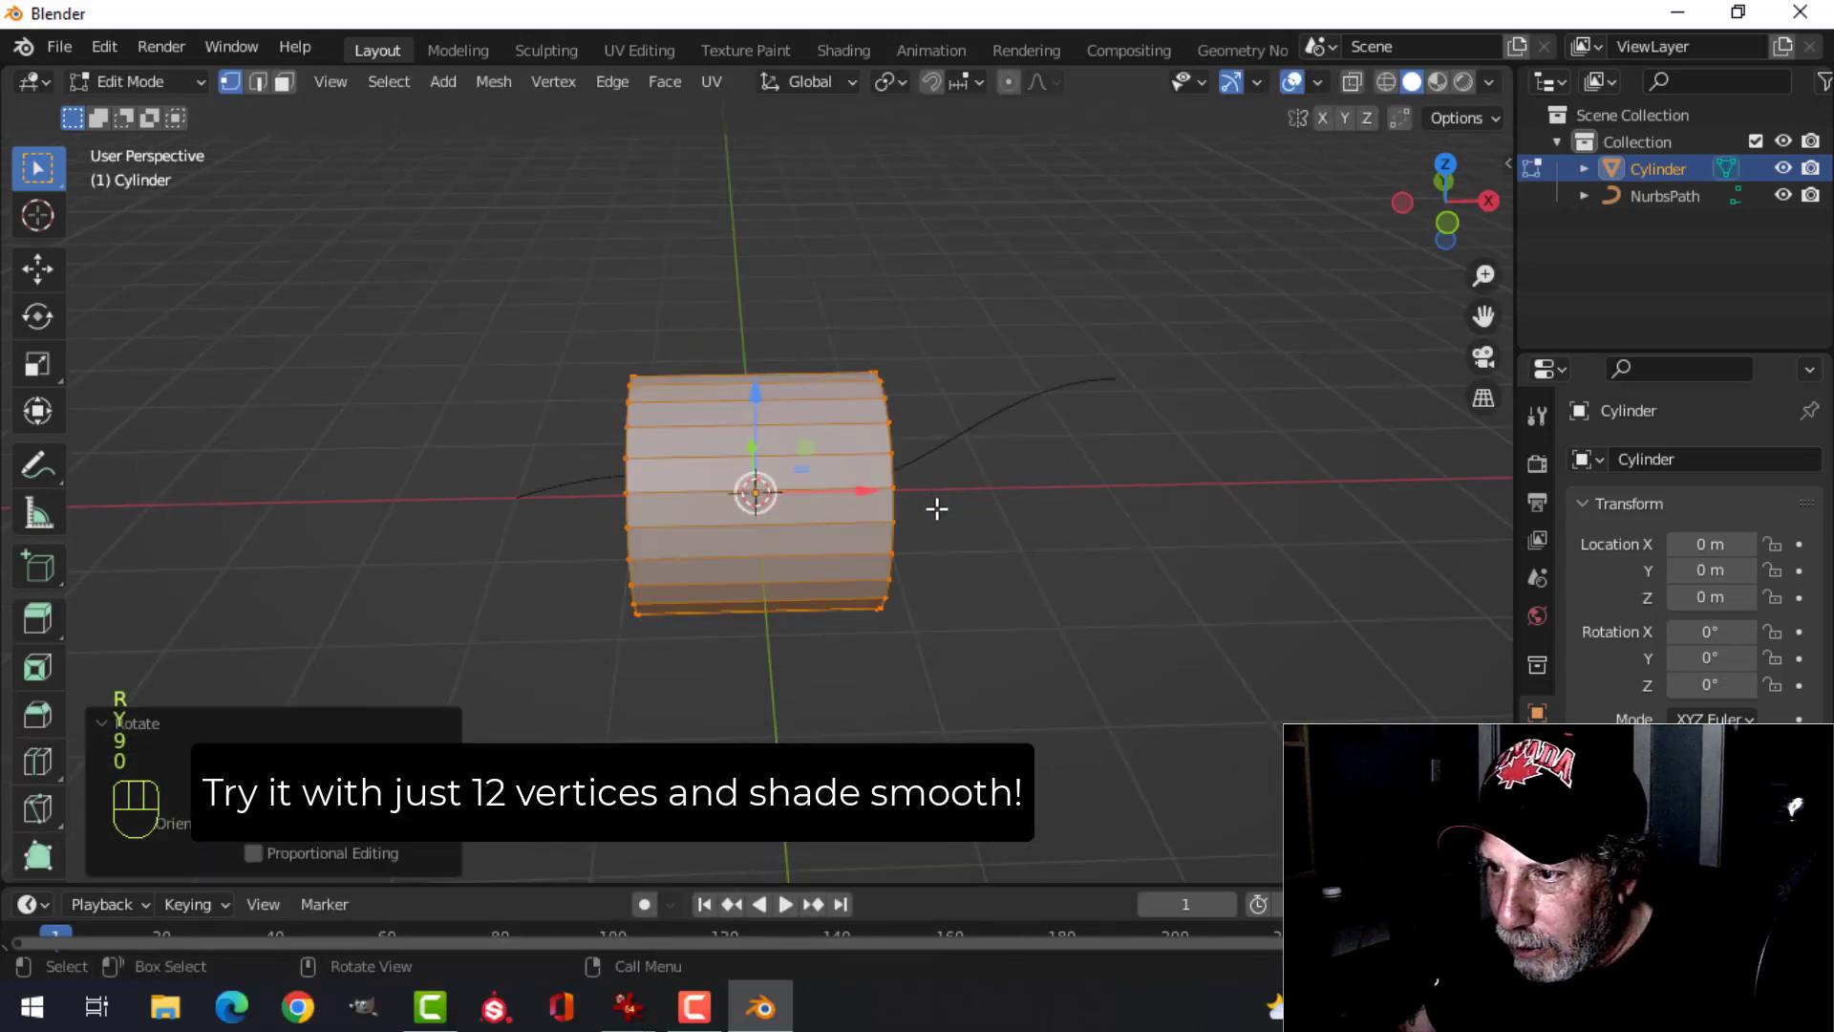
- Scale the cylinder's mesh down uniformly, first to about 0.17 and again by 0.412
key(s)
click(836, 512)
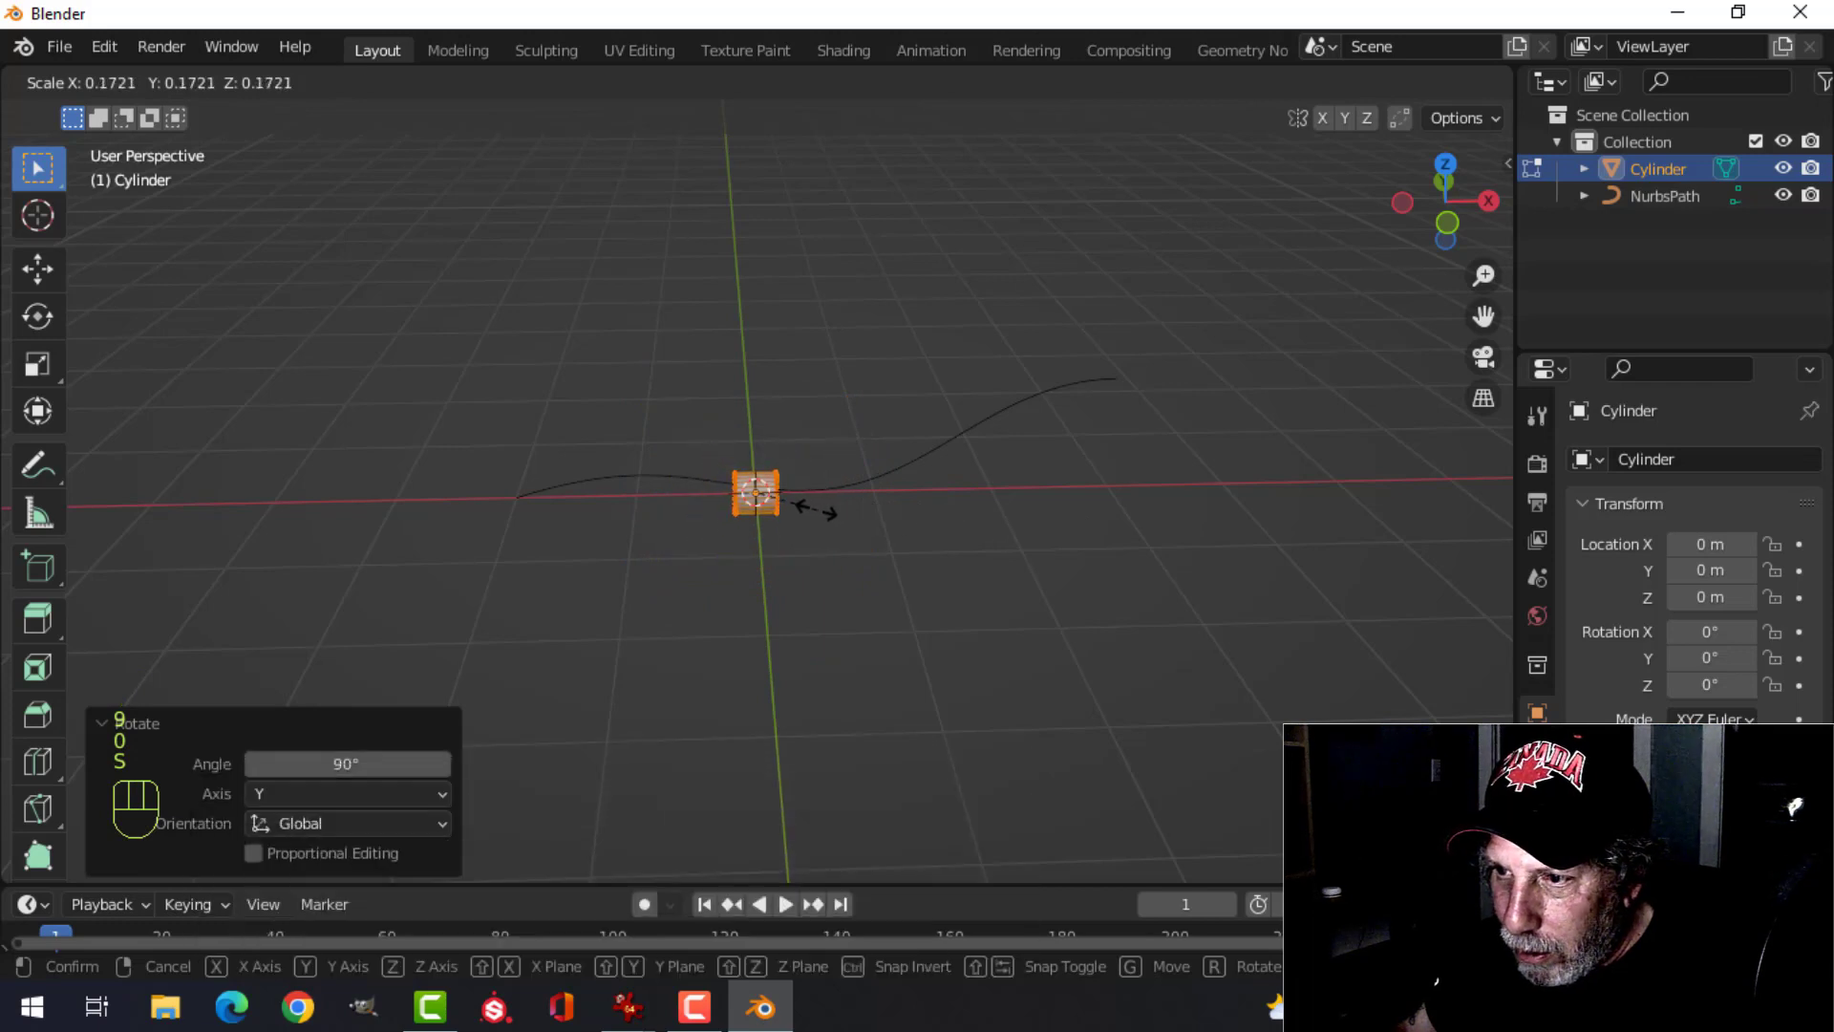
middle_drag(886, 518, 999, 525)
key(s)
click(879, 519)
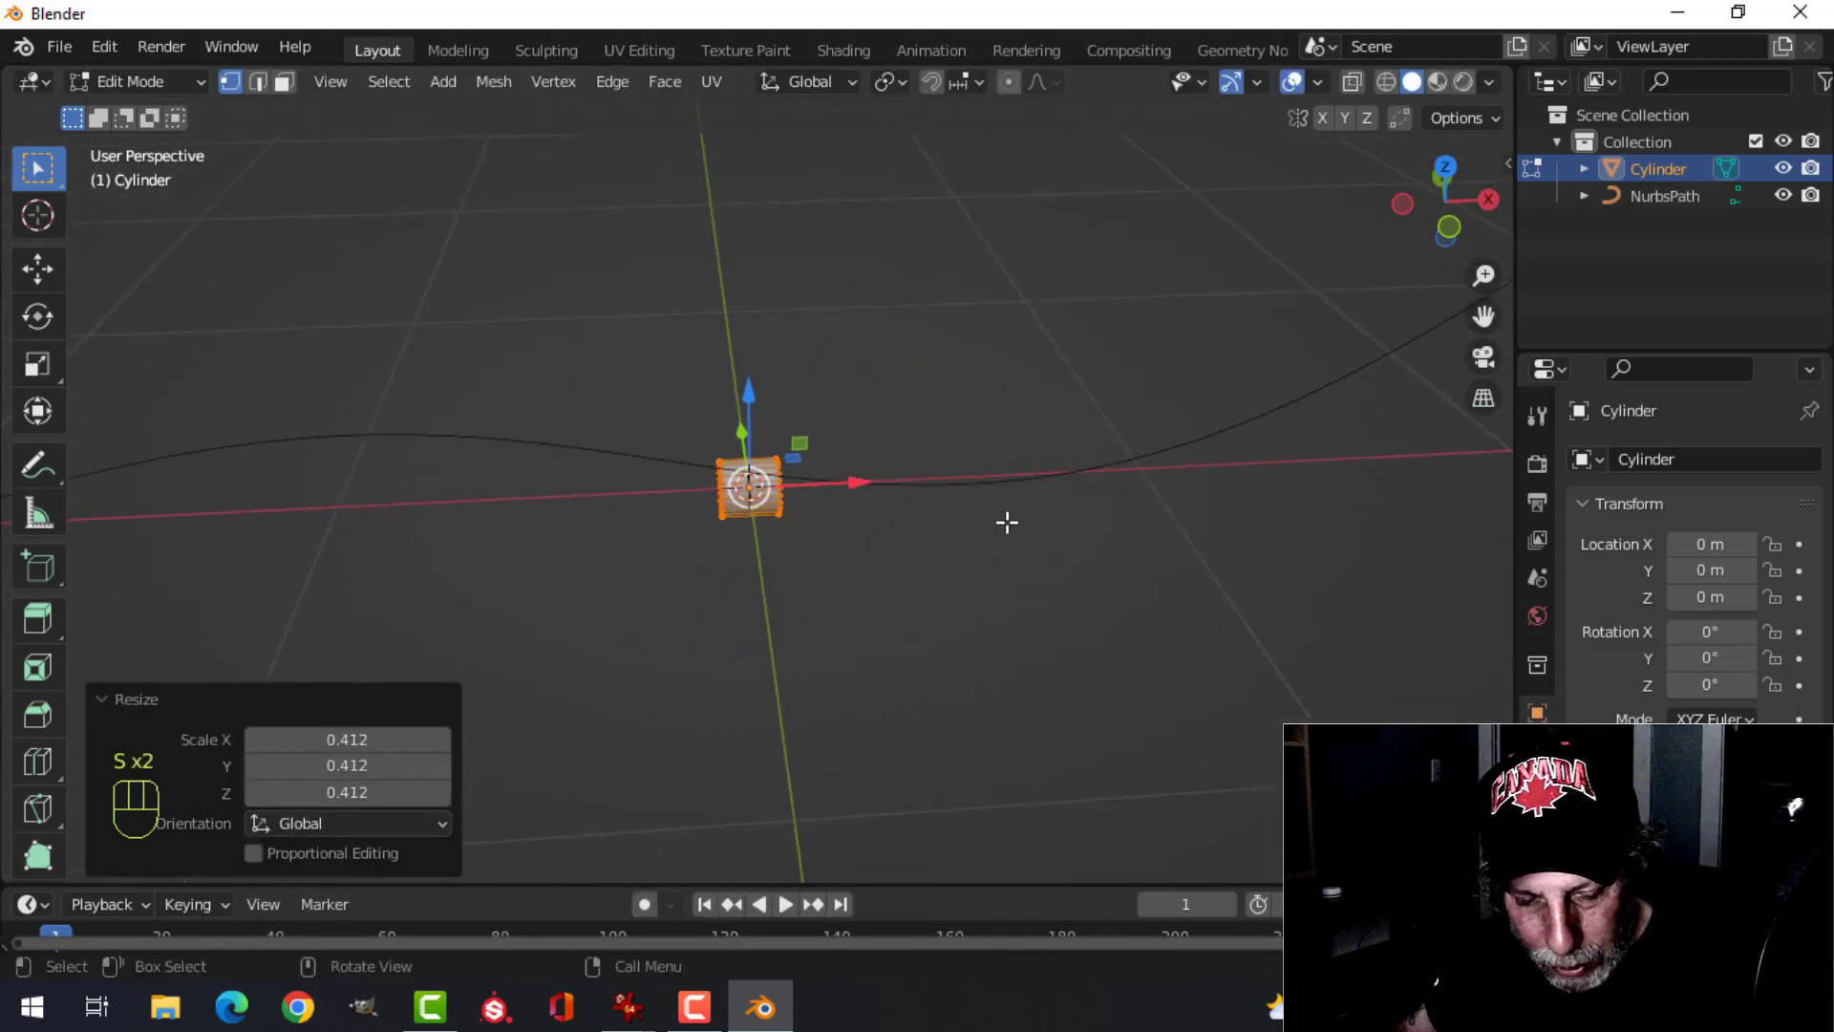
- Narrow the cylinder's mesh to a short ring by scaling it 0.419 along X
key(s)
key(x)
click(859, 509)
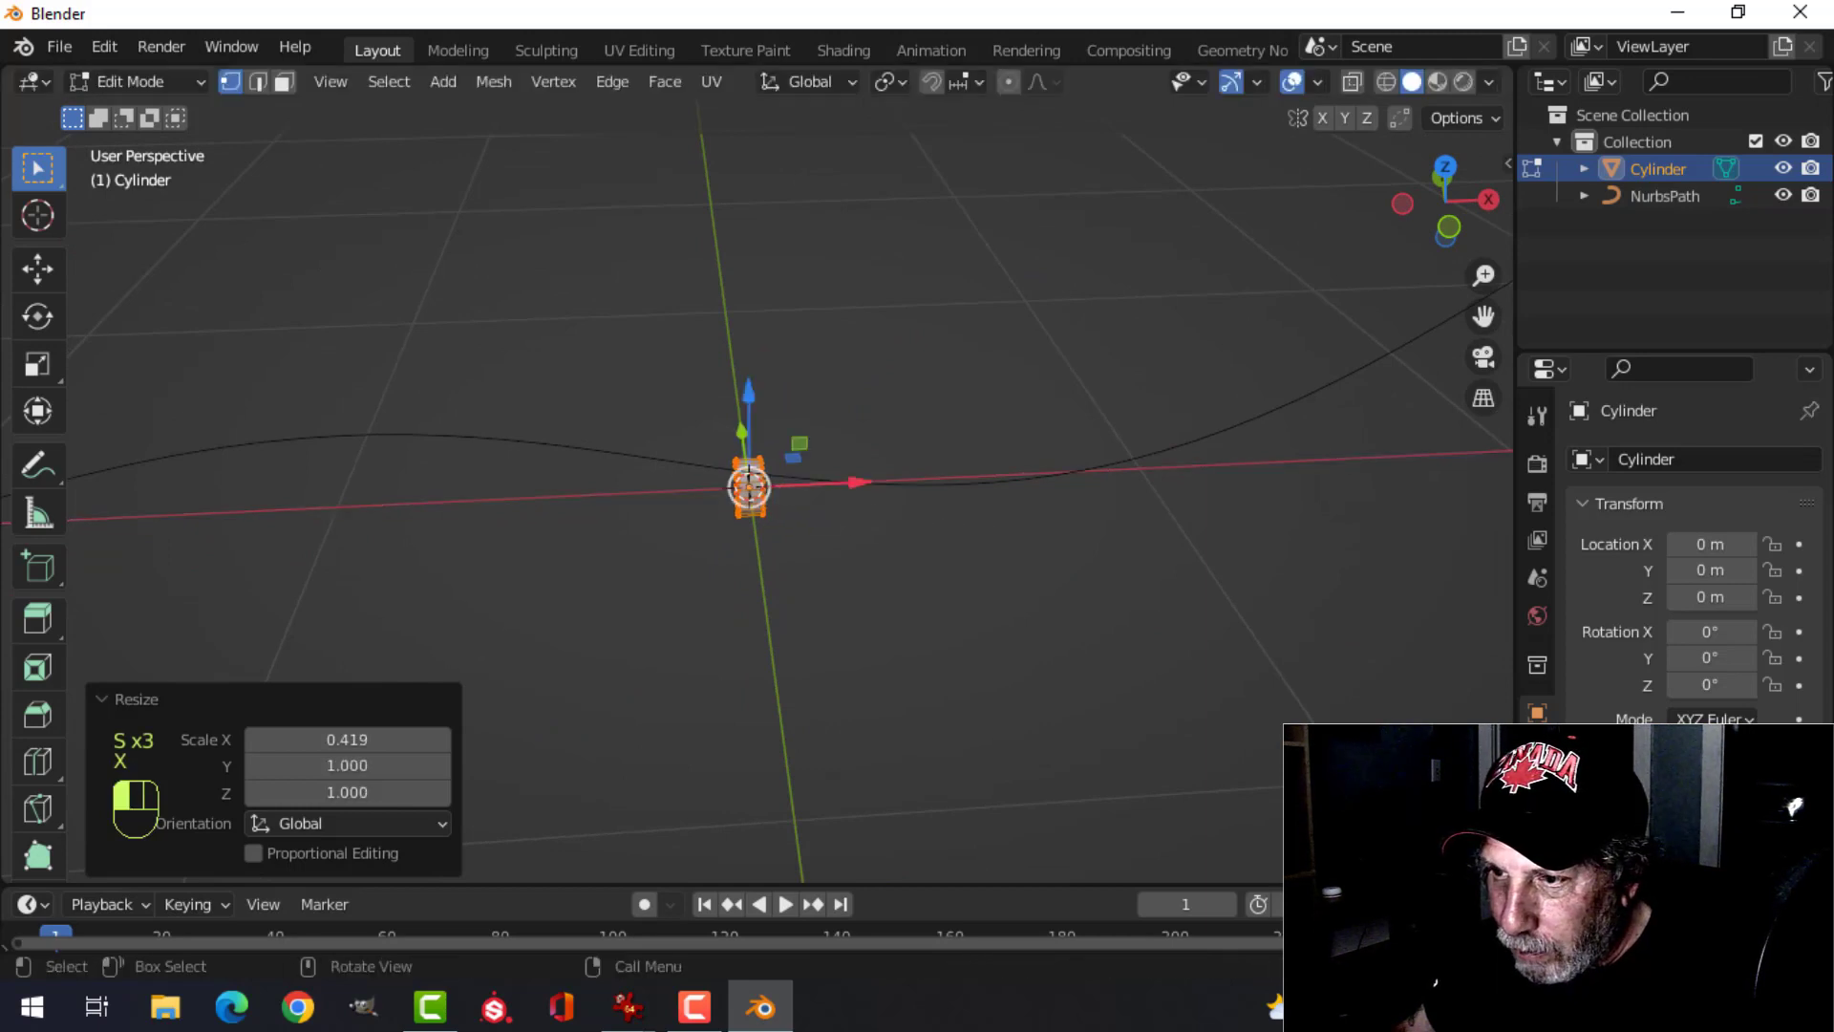
scroll(864, 500, up, 5)
mouse_move(908, 484)
middle_down()
mouse_move(768, 484)
mouse_move(917, 463)
middle_up()
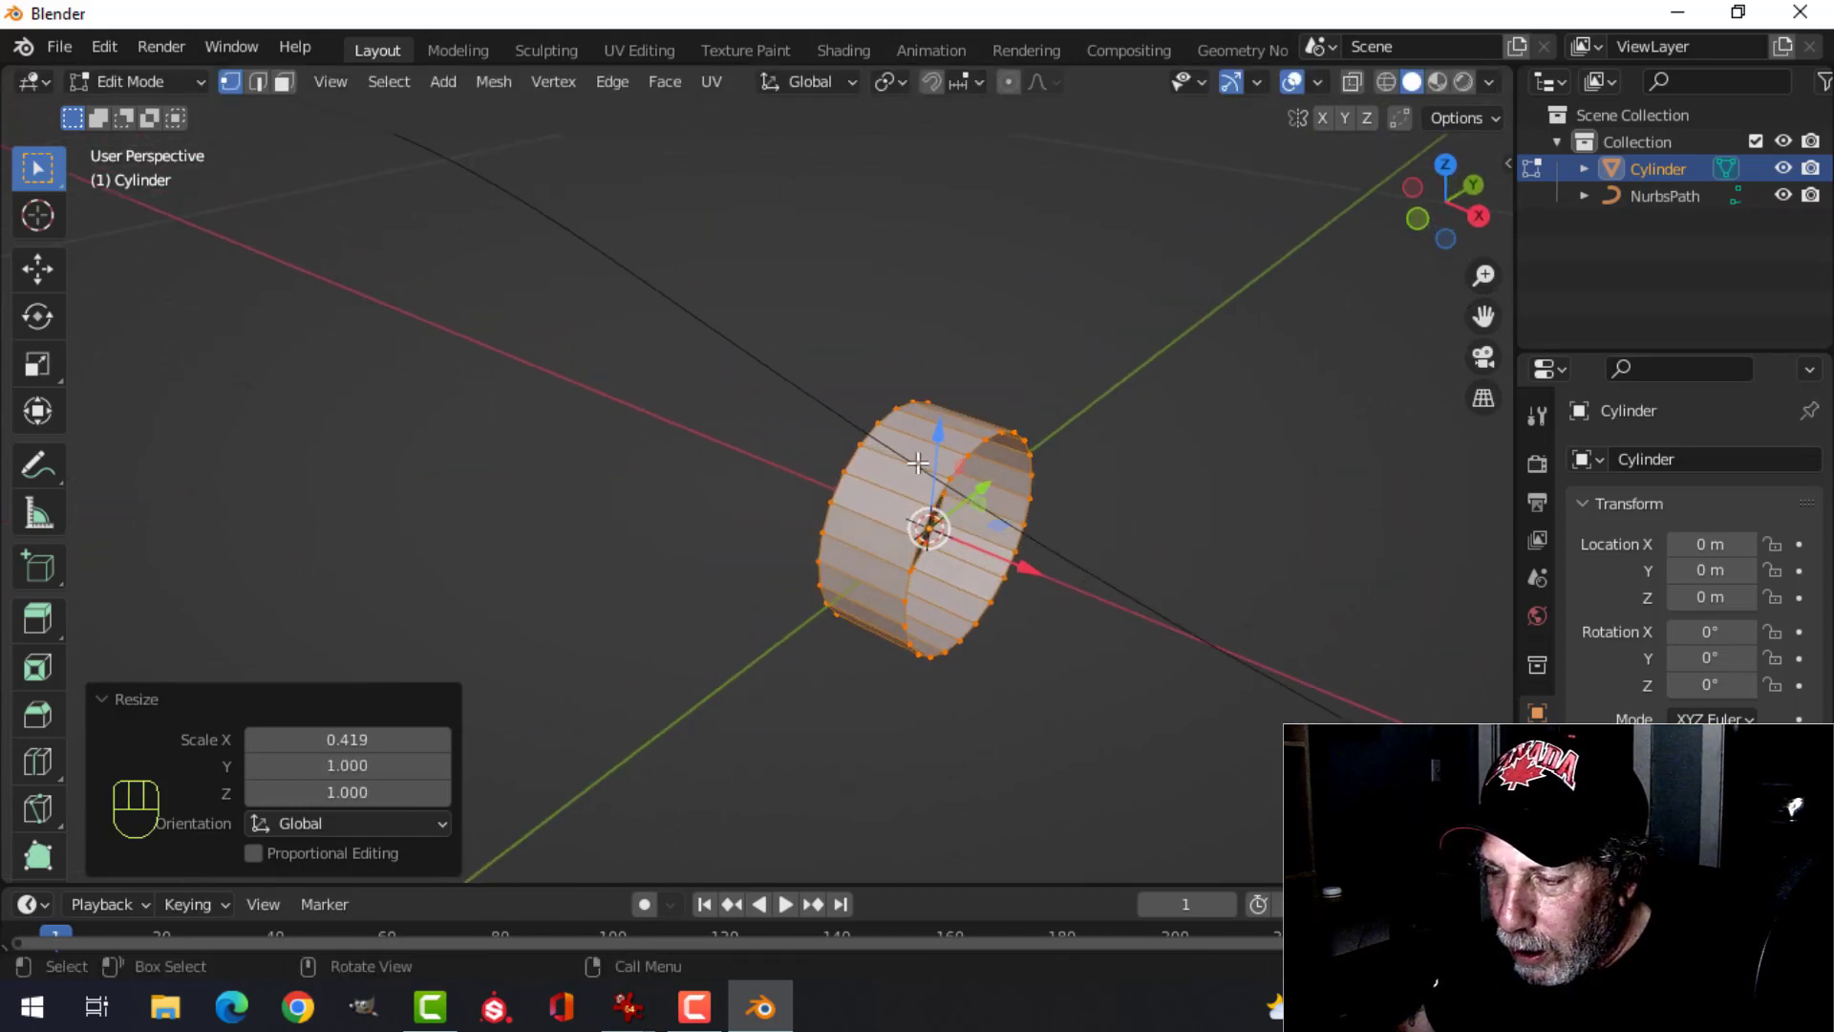
- Leave Edit Mode and shade the ring object smooth
key(Tab)
right_click(948, 437)
click(936, 441)
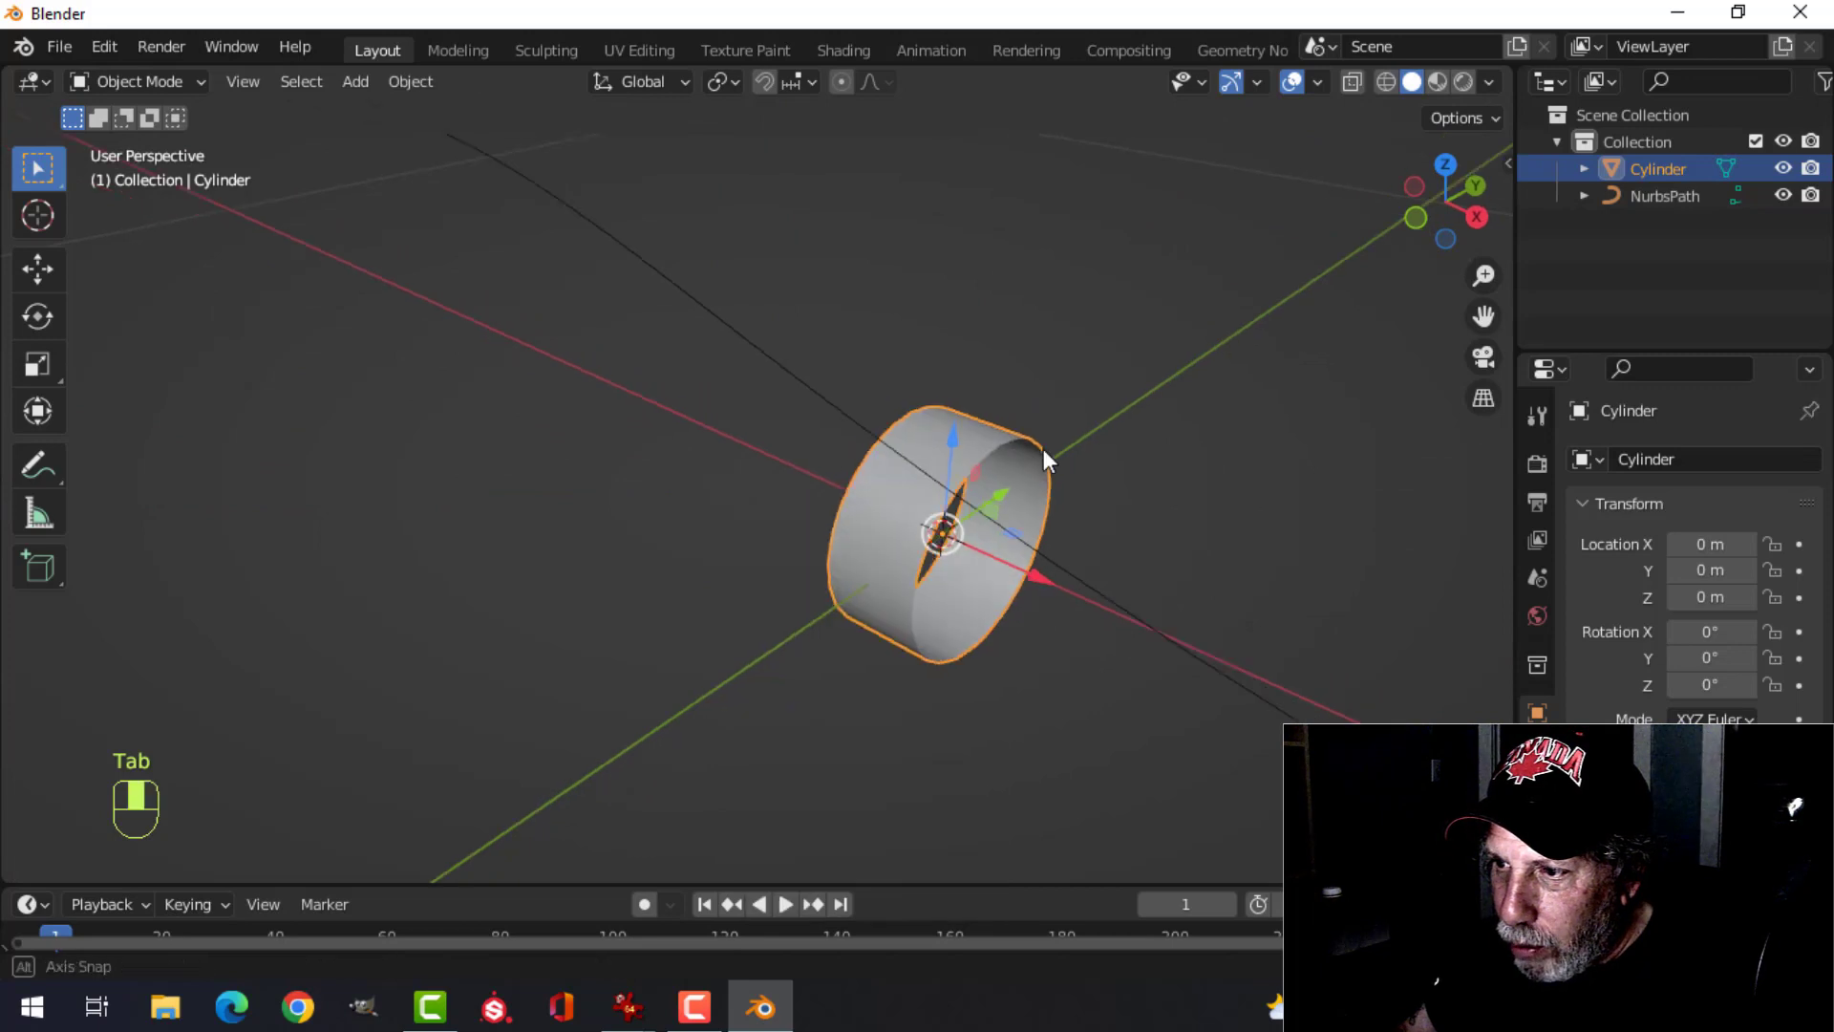
middle_drag(1044, 455, 960, 443)
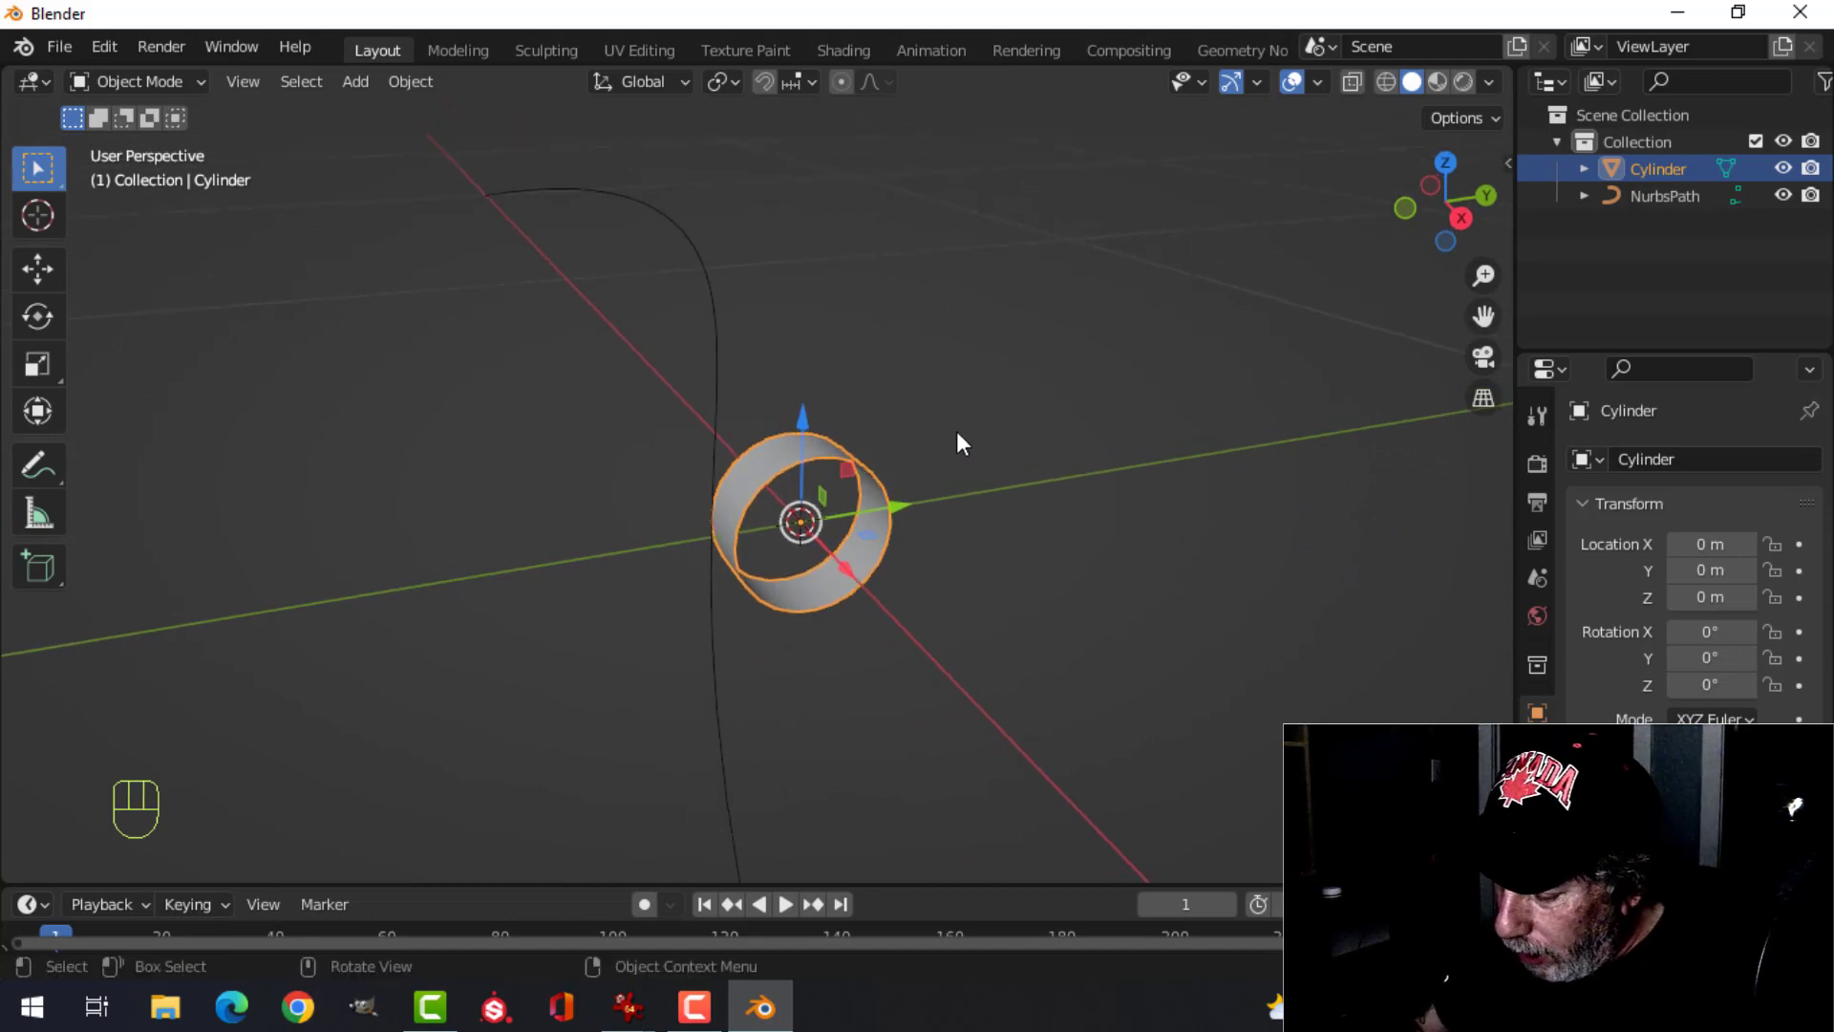
- Mark the center lengthwise edge on the underside of the ring as a seam, working in bottom view
key(ctrl+KP_7)
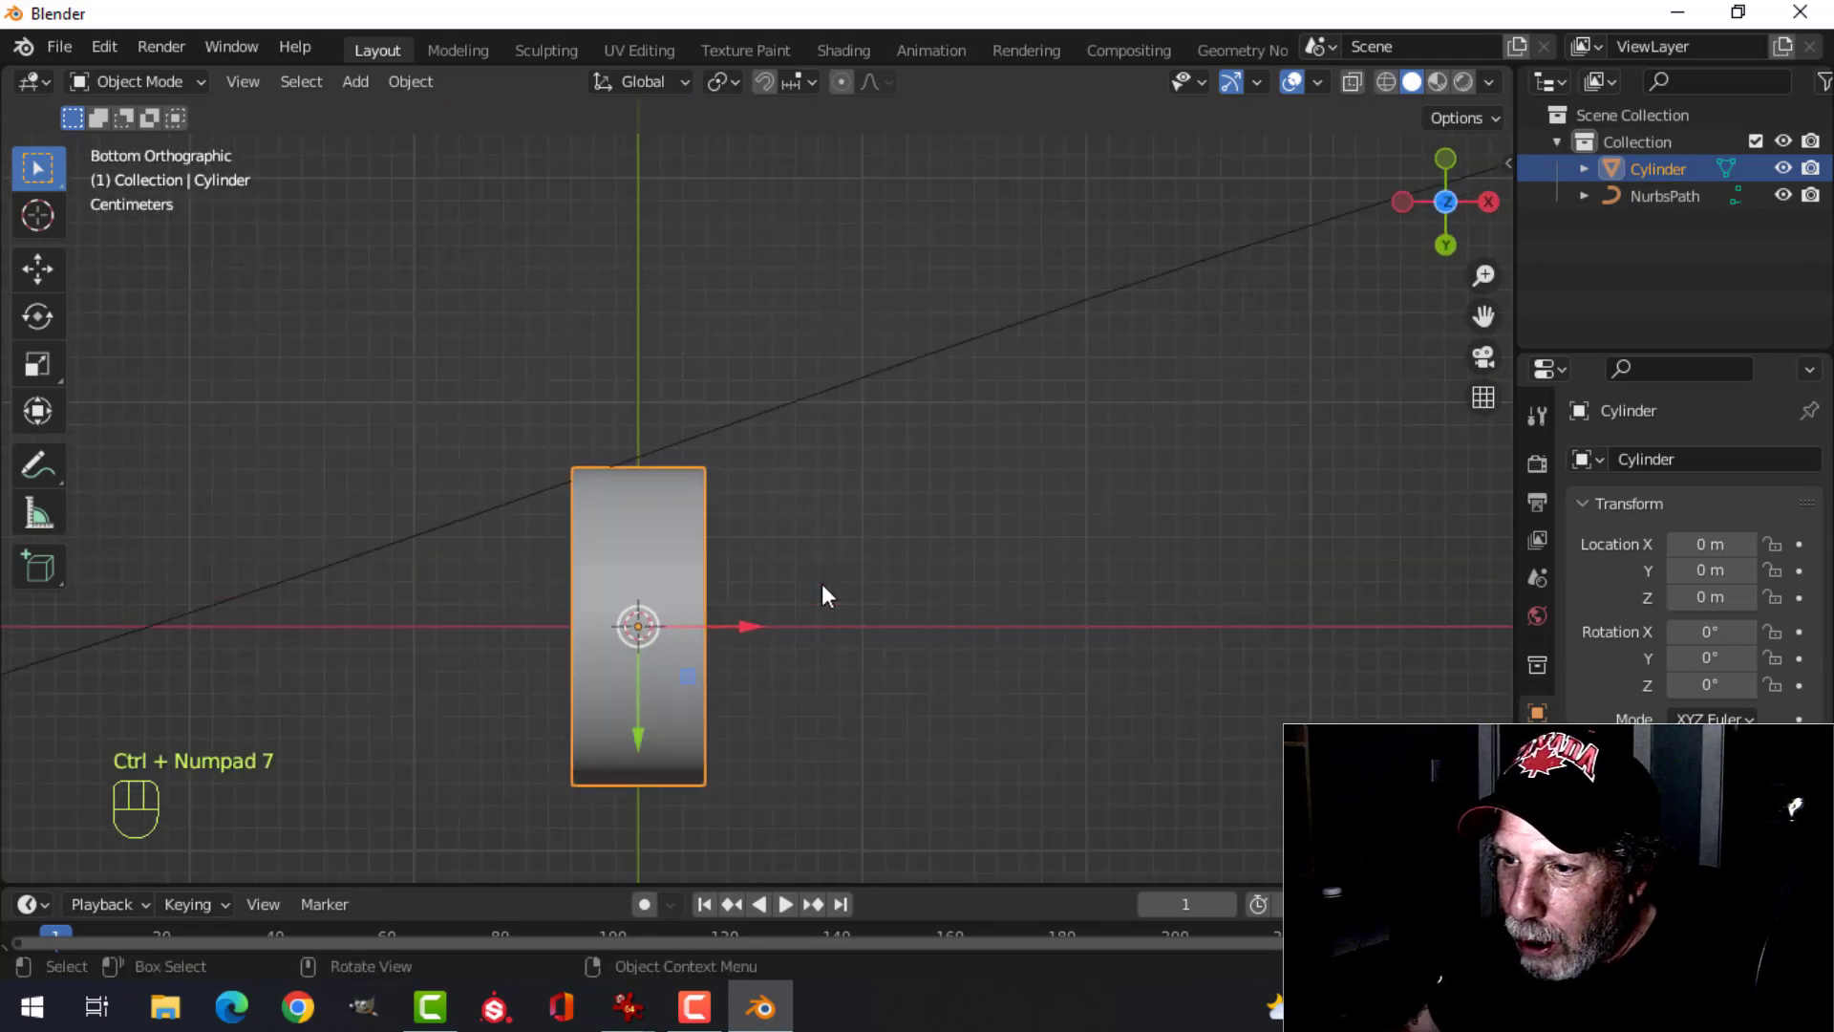
key(Tab)
scroll(782, 561, up, 3)
shift+middle_drag(782, 561, 894, 364)
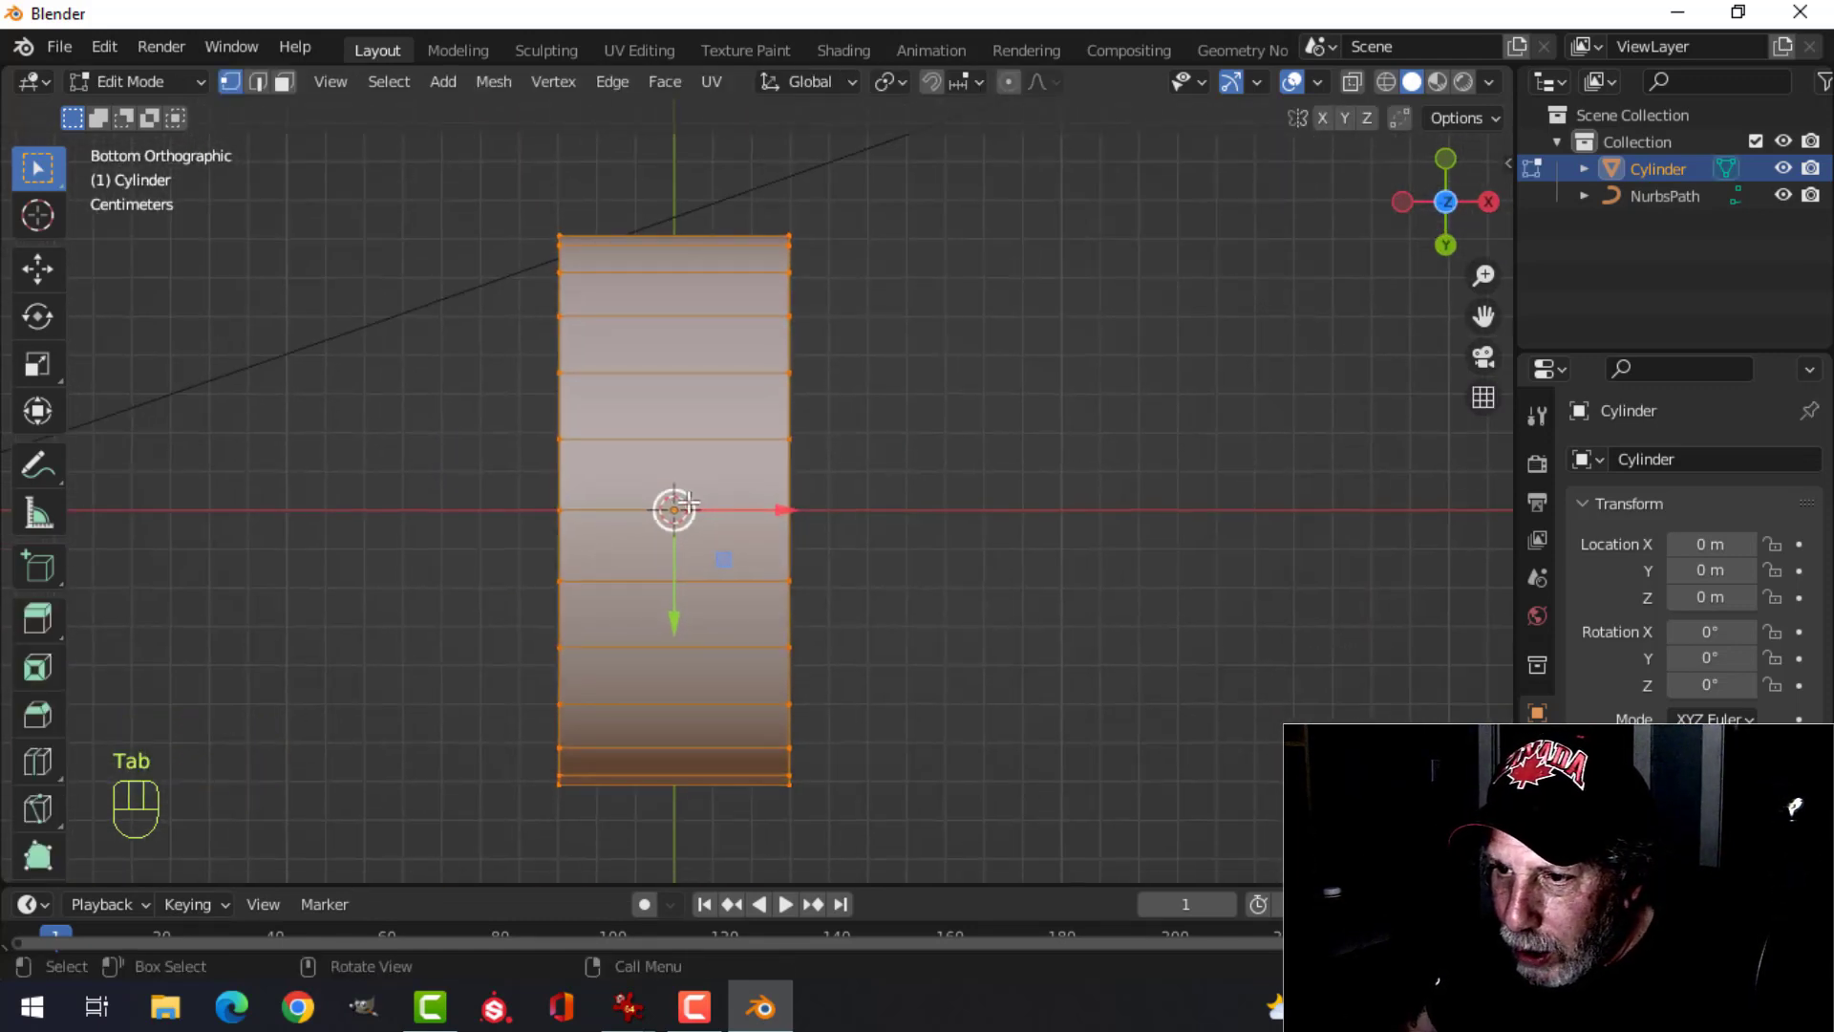
key(alt+a)
key(2)
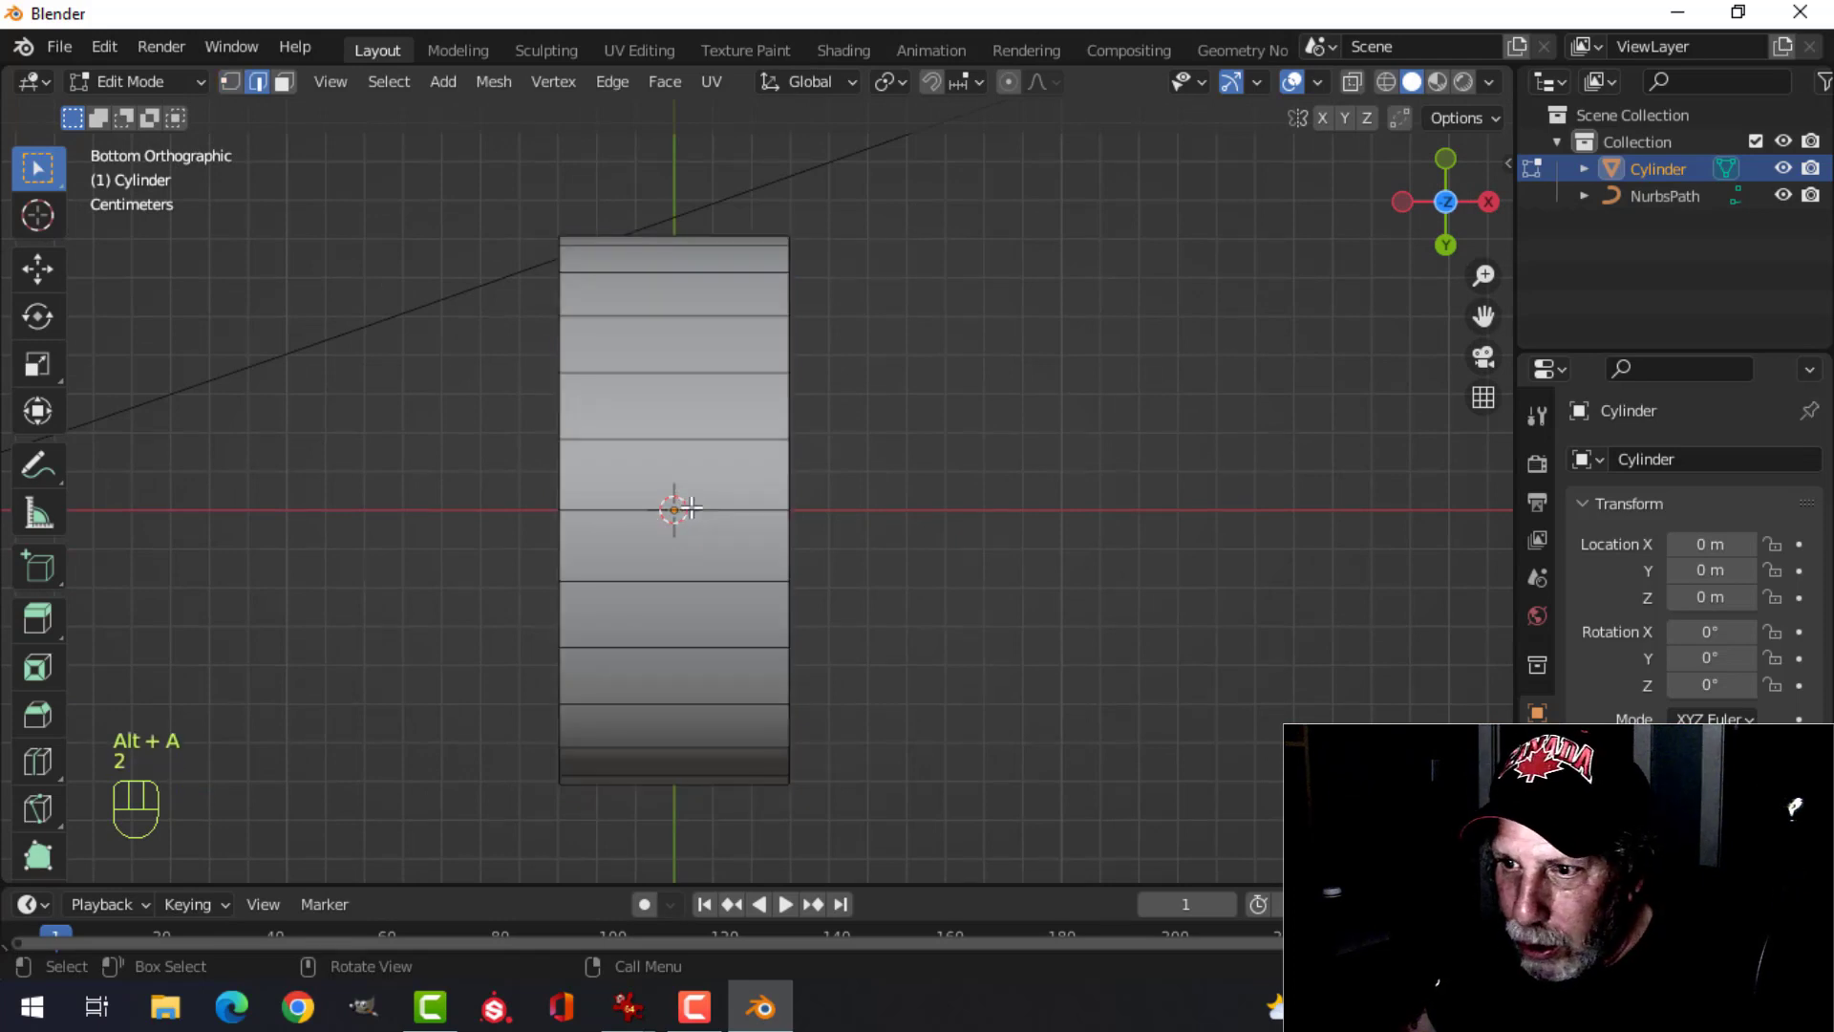
click(691, 507)
key(ctrl+e)
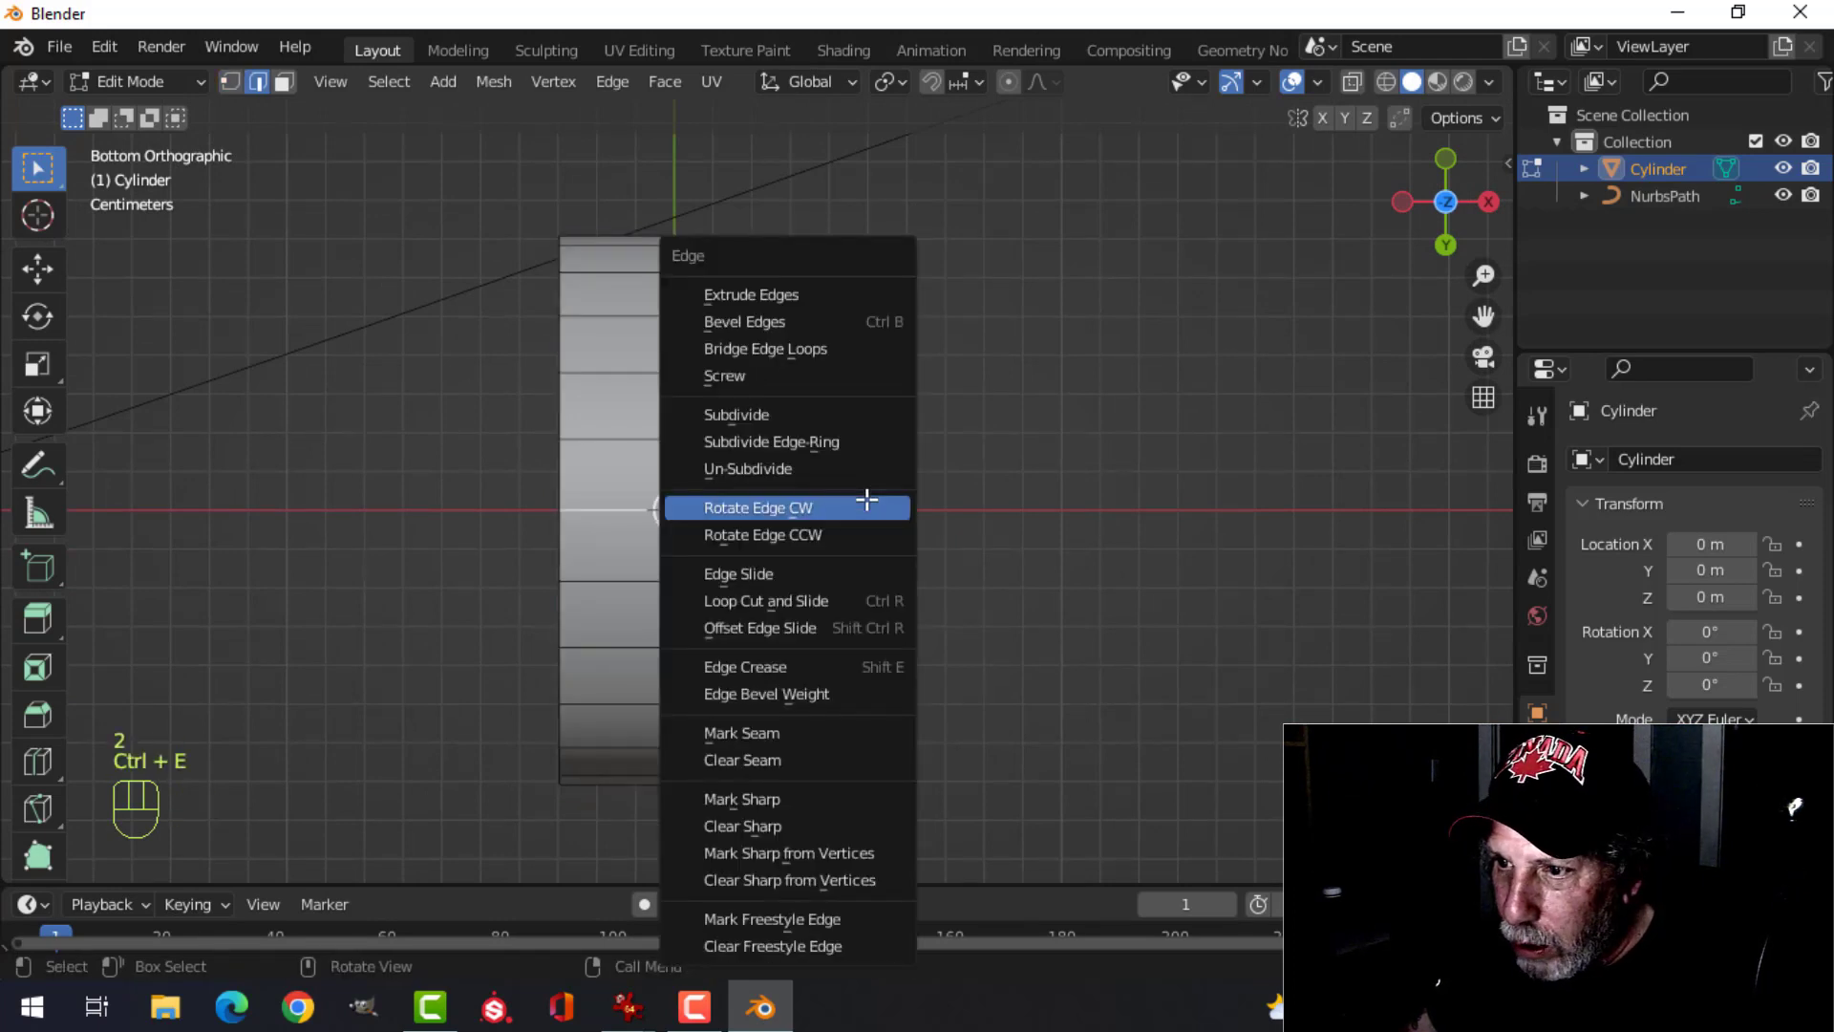
click(785, 726)
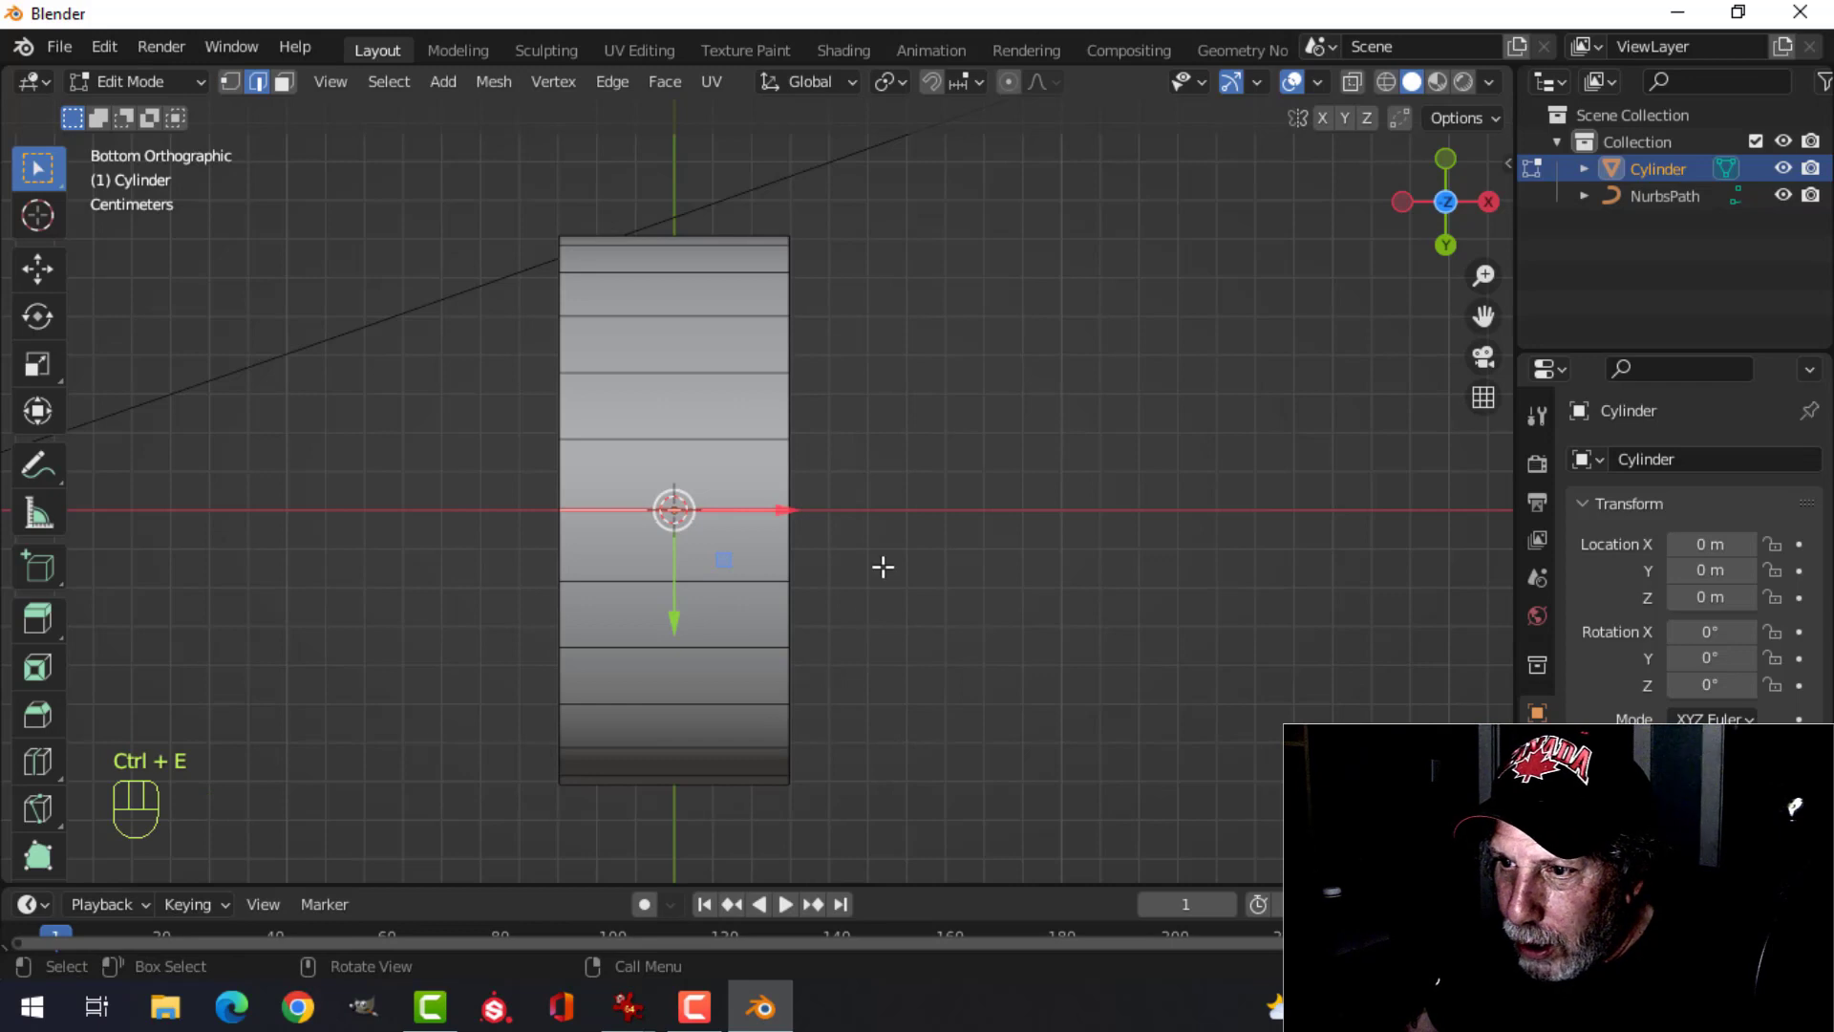
- Unwrap the entire ring mesh with the Angle Based method and return to Object Mode in top view
key(a)
key(u)
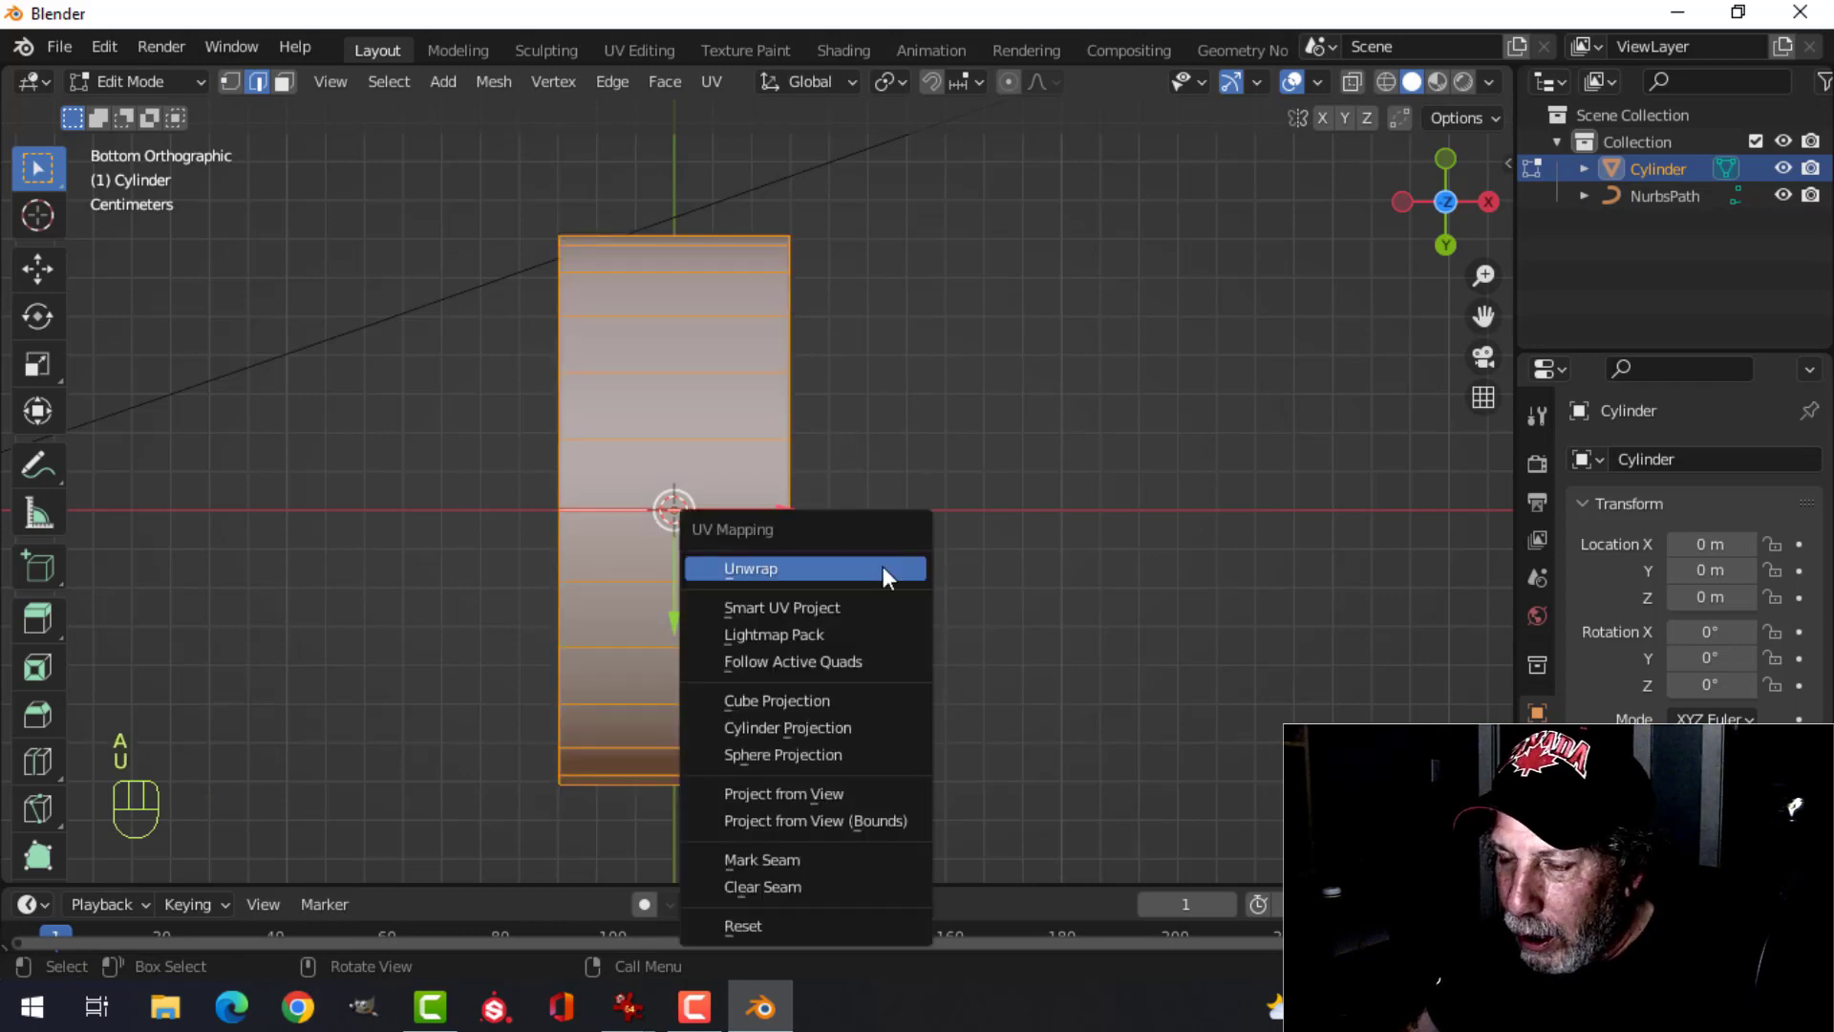
click(883, 568)
scroll(865, 444, down, 1)
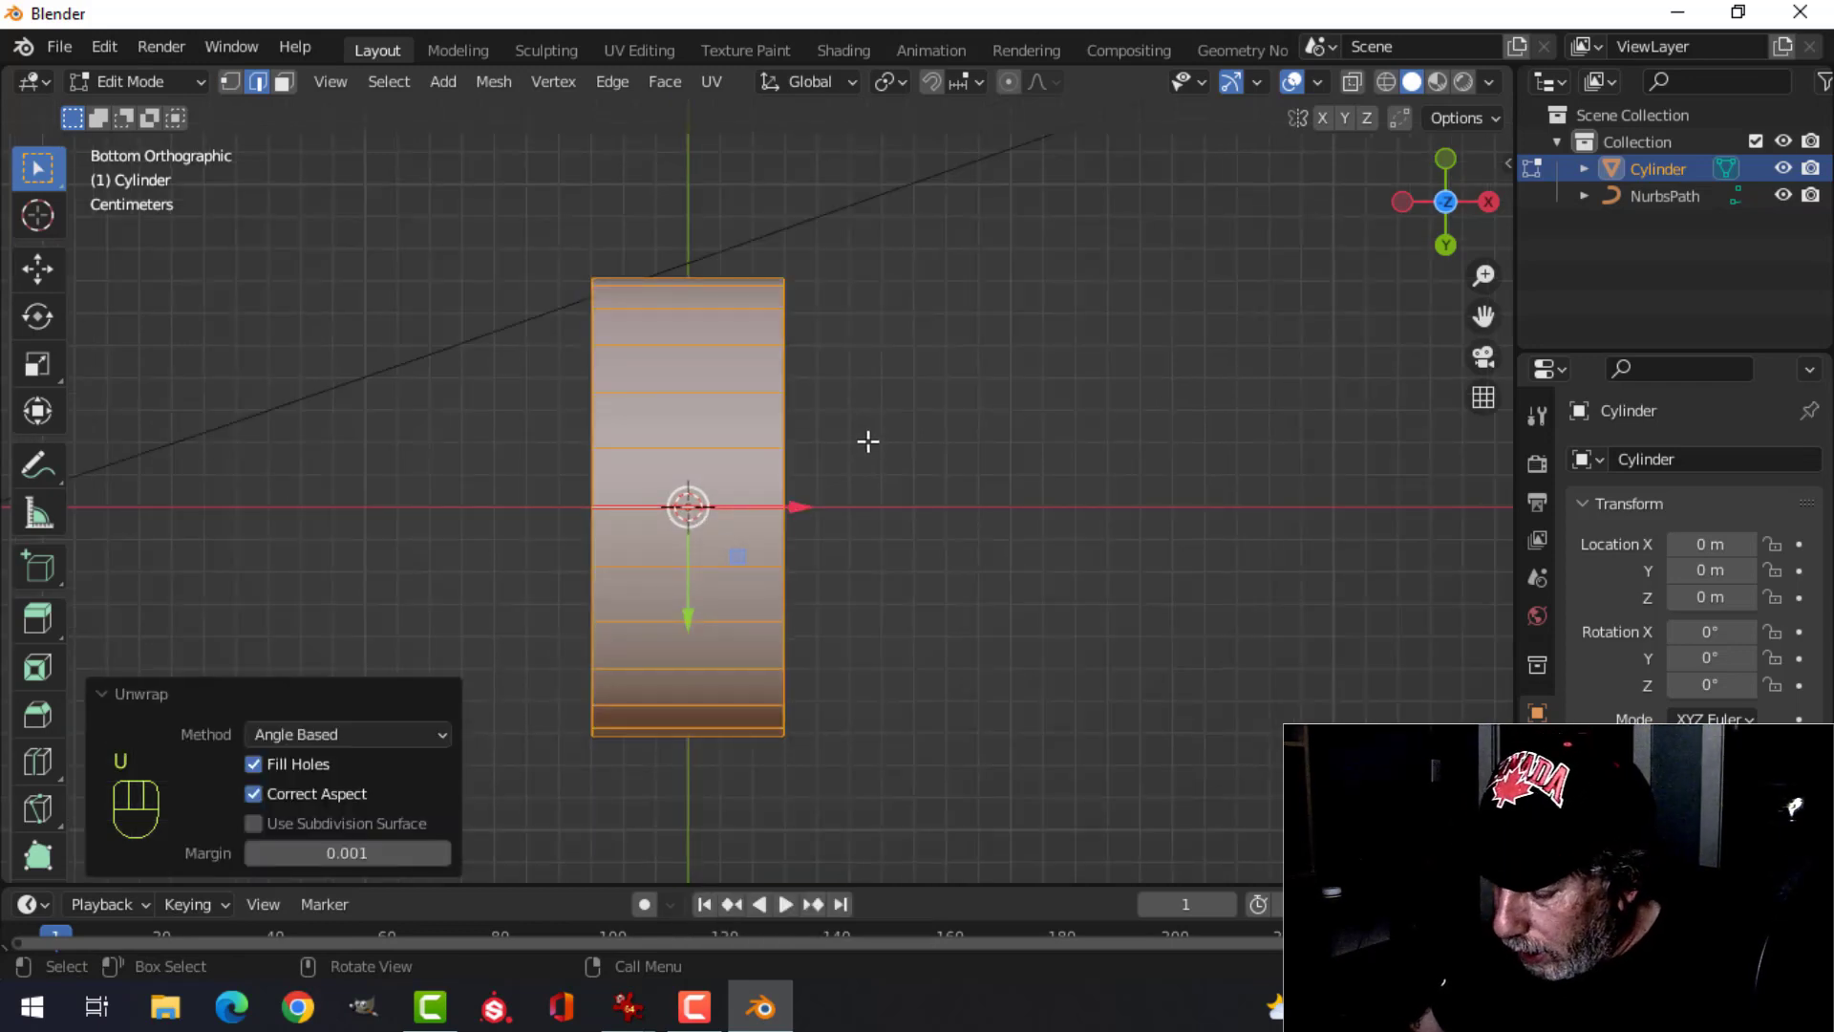
key(KP_7)
key(Tab)
scroll(811, 508, down, 3)
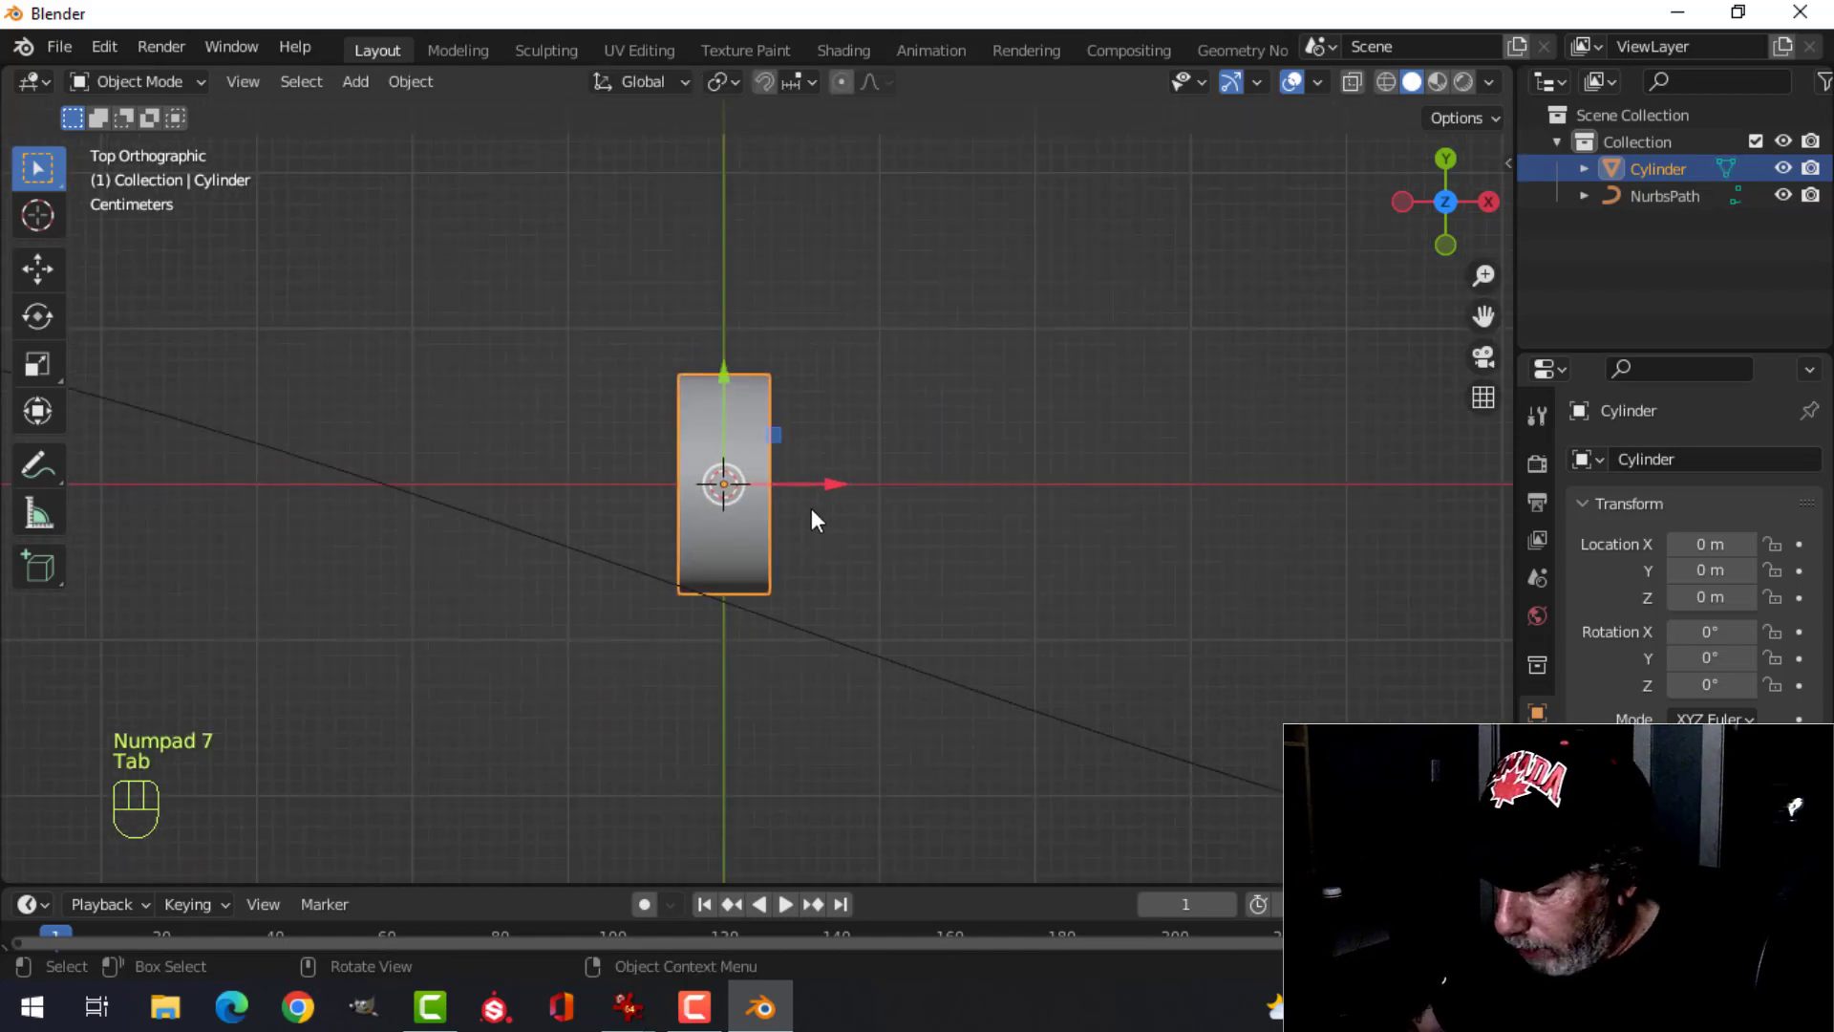
- Add an Array modifier to the ring with Merge enabled, working in front view
key(KP_1)
scroll(777, 512, down, 6)
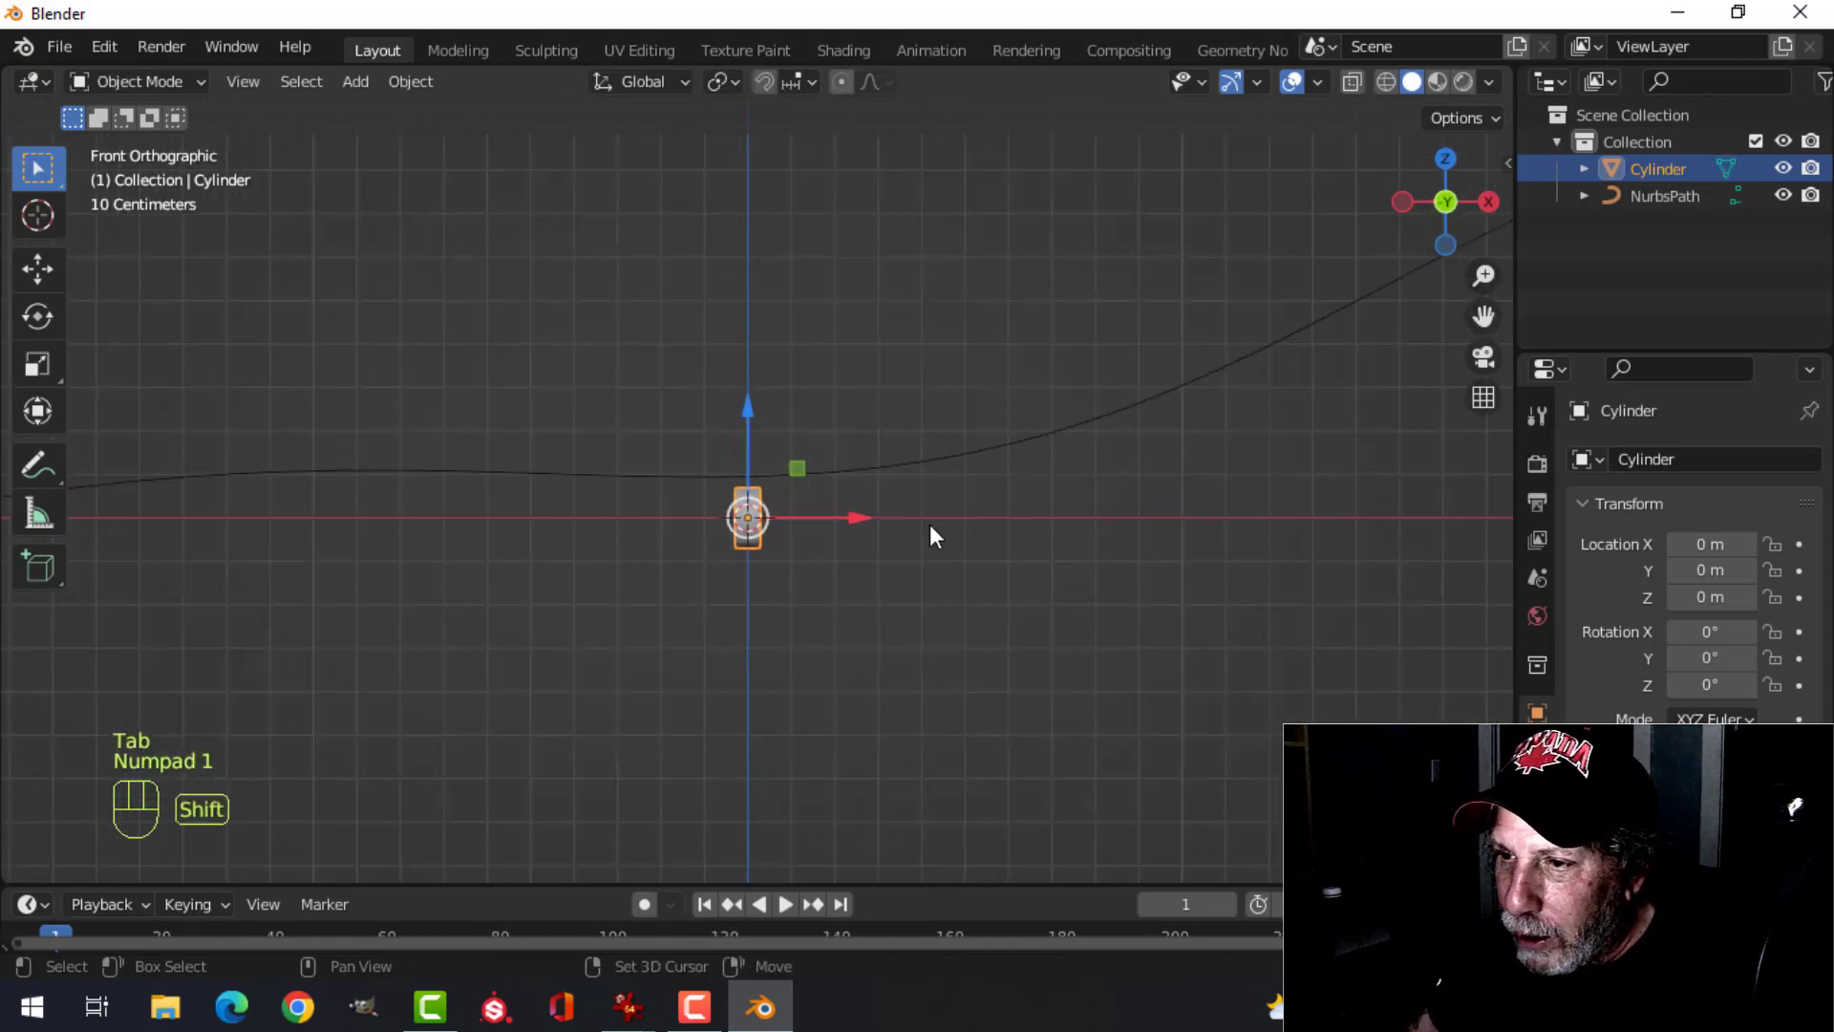
shift+middle_drag(930, 535, 776, 580)
click(1538, 752)
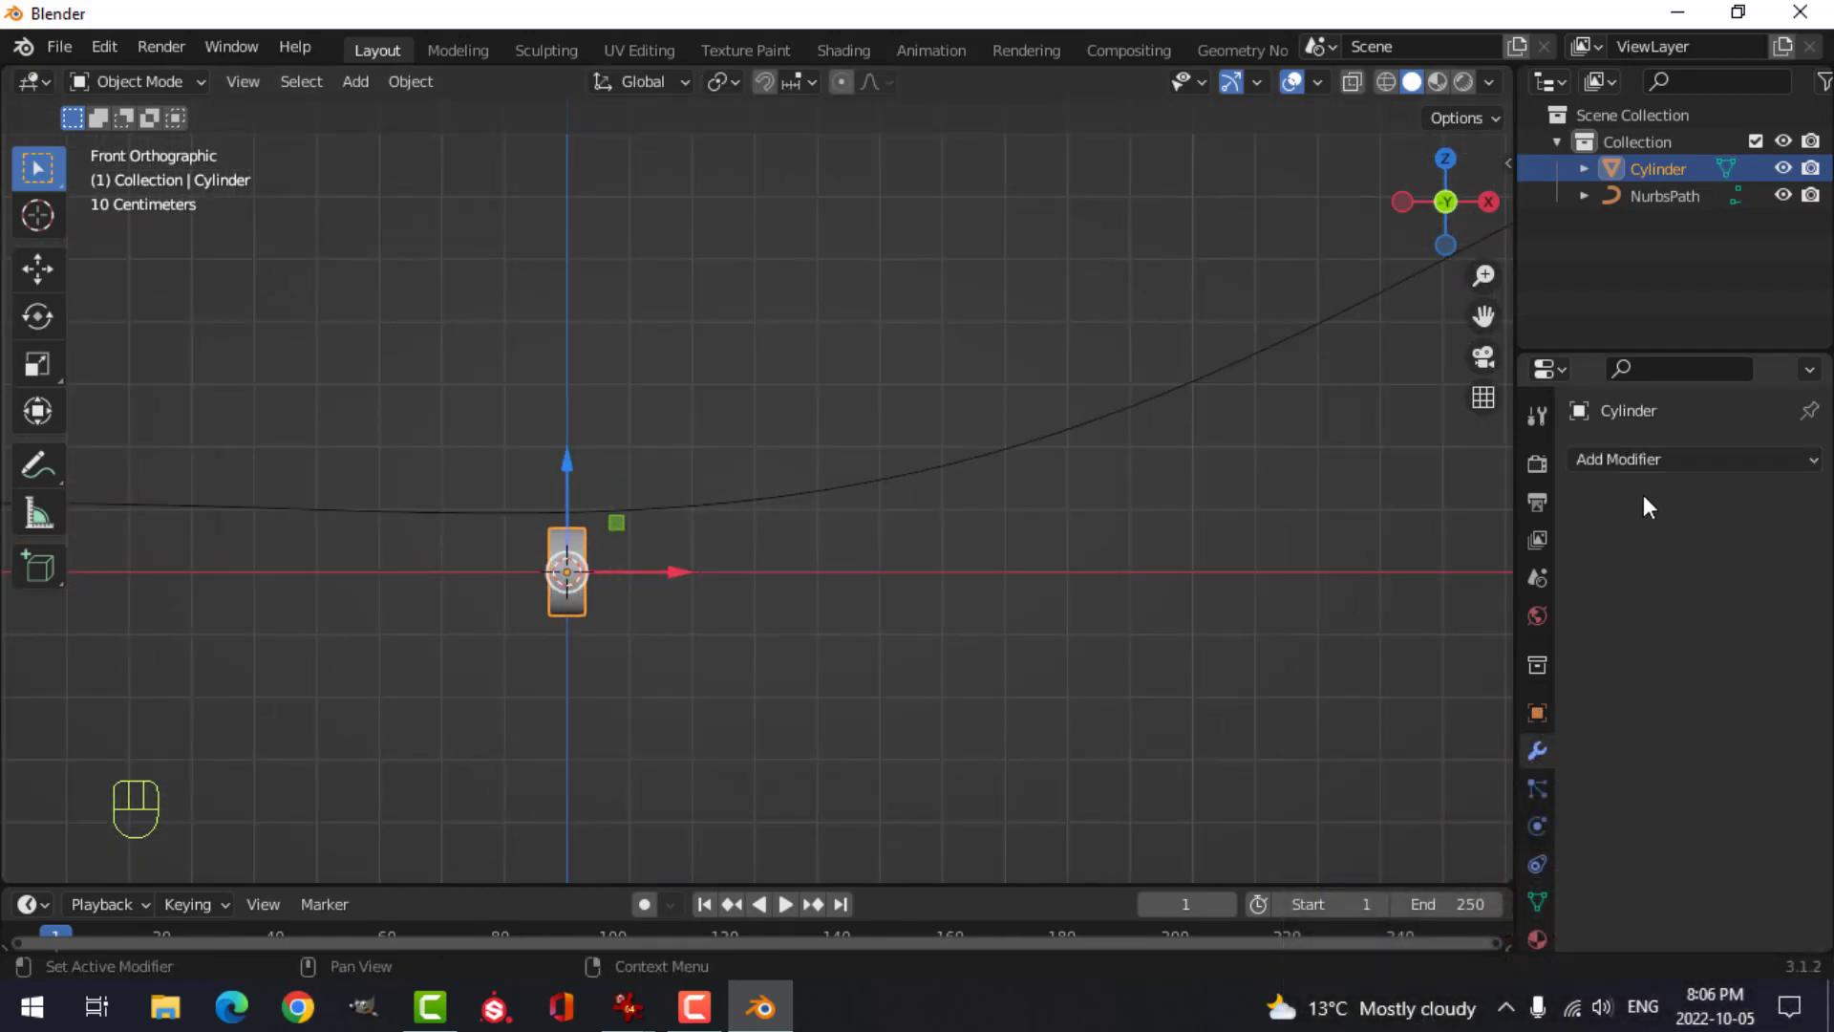
click(1624, 460)
click(1327, 530)
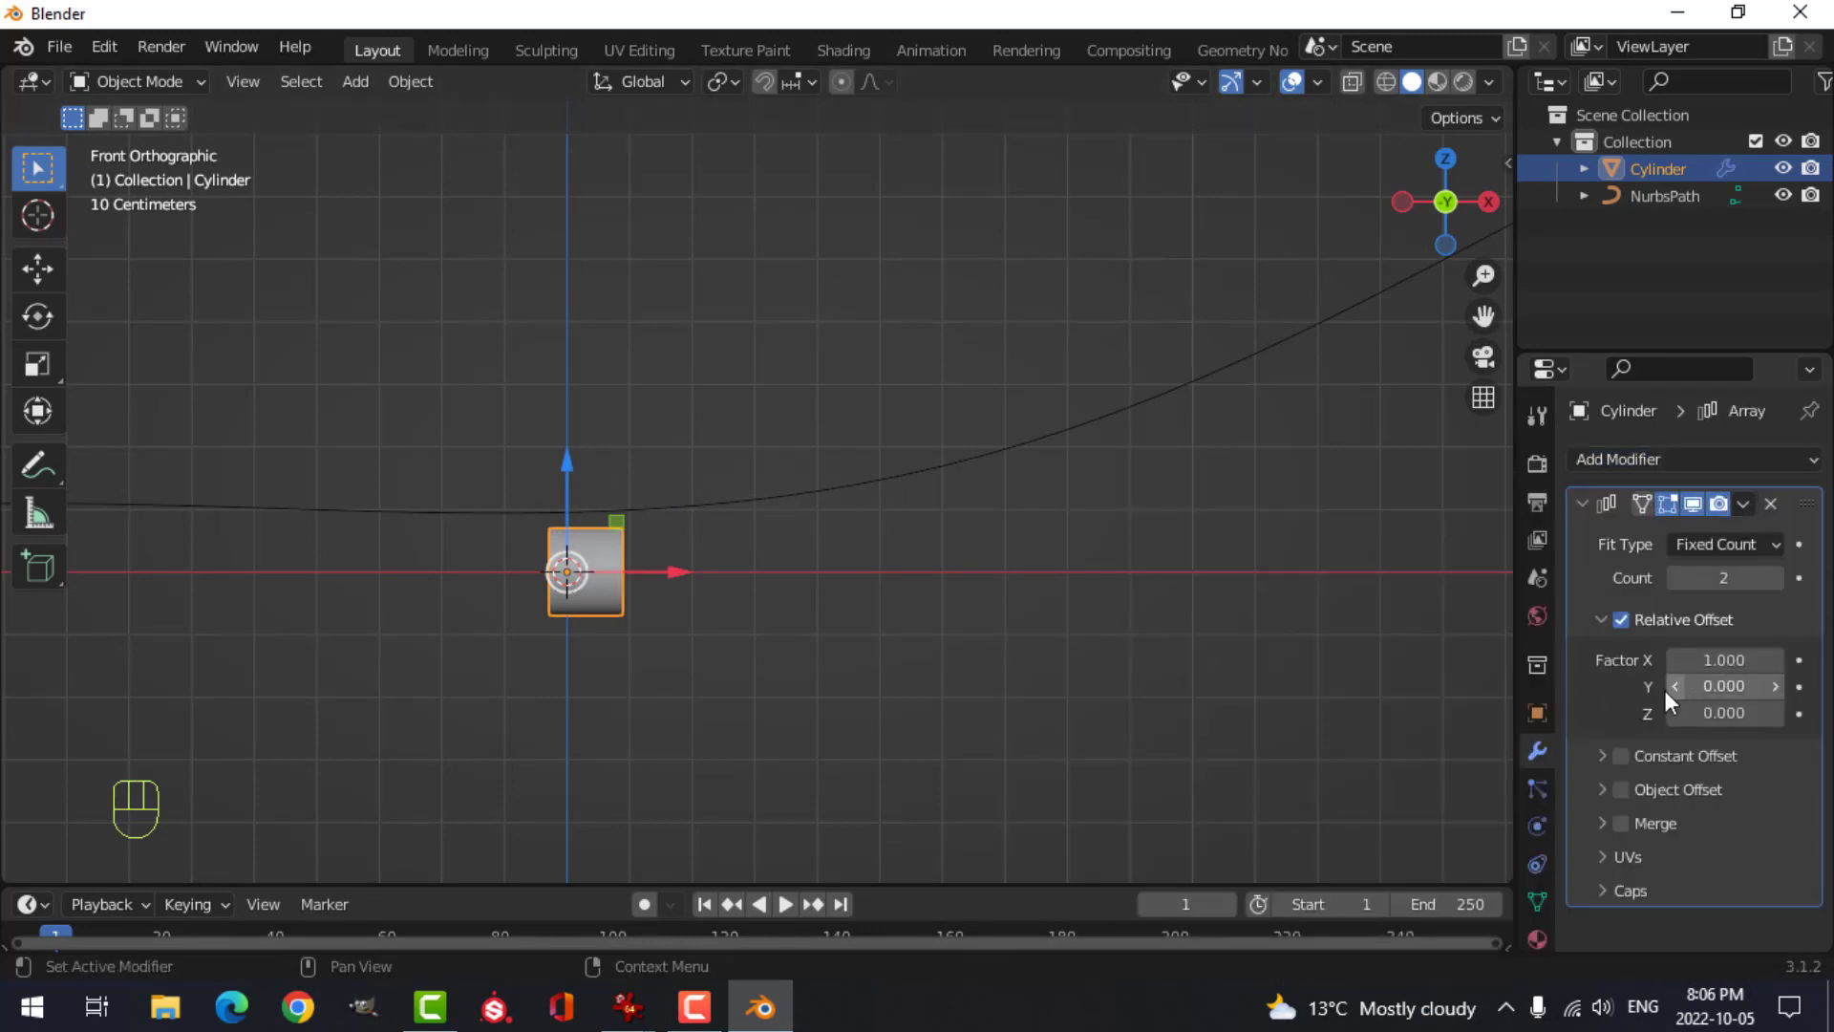
click(1621, 823)
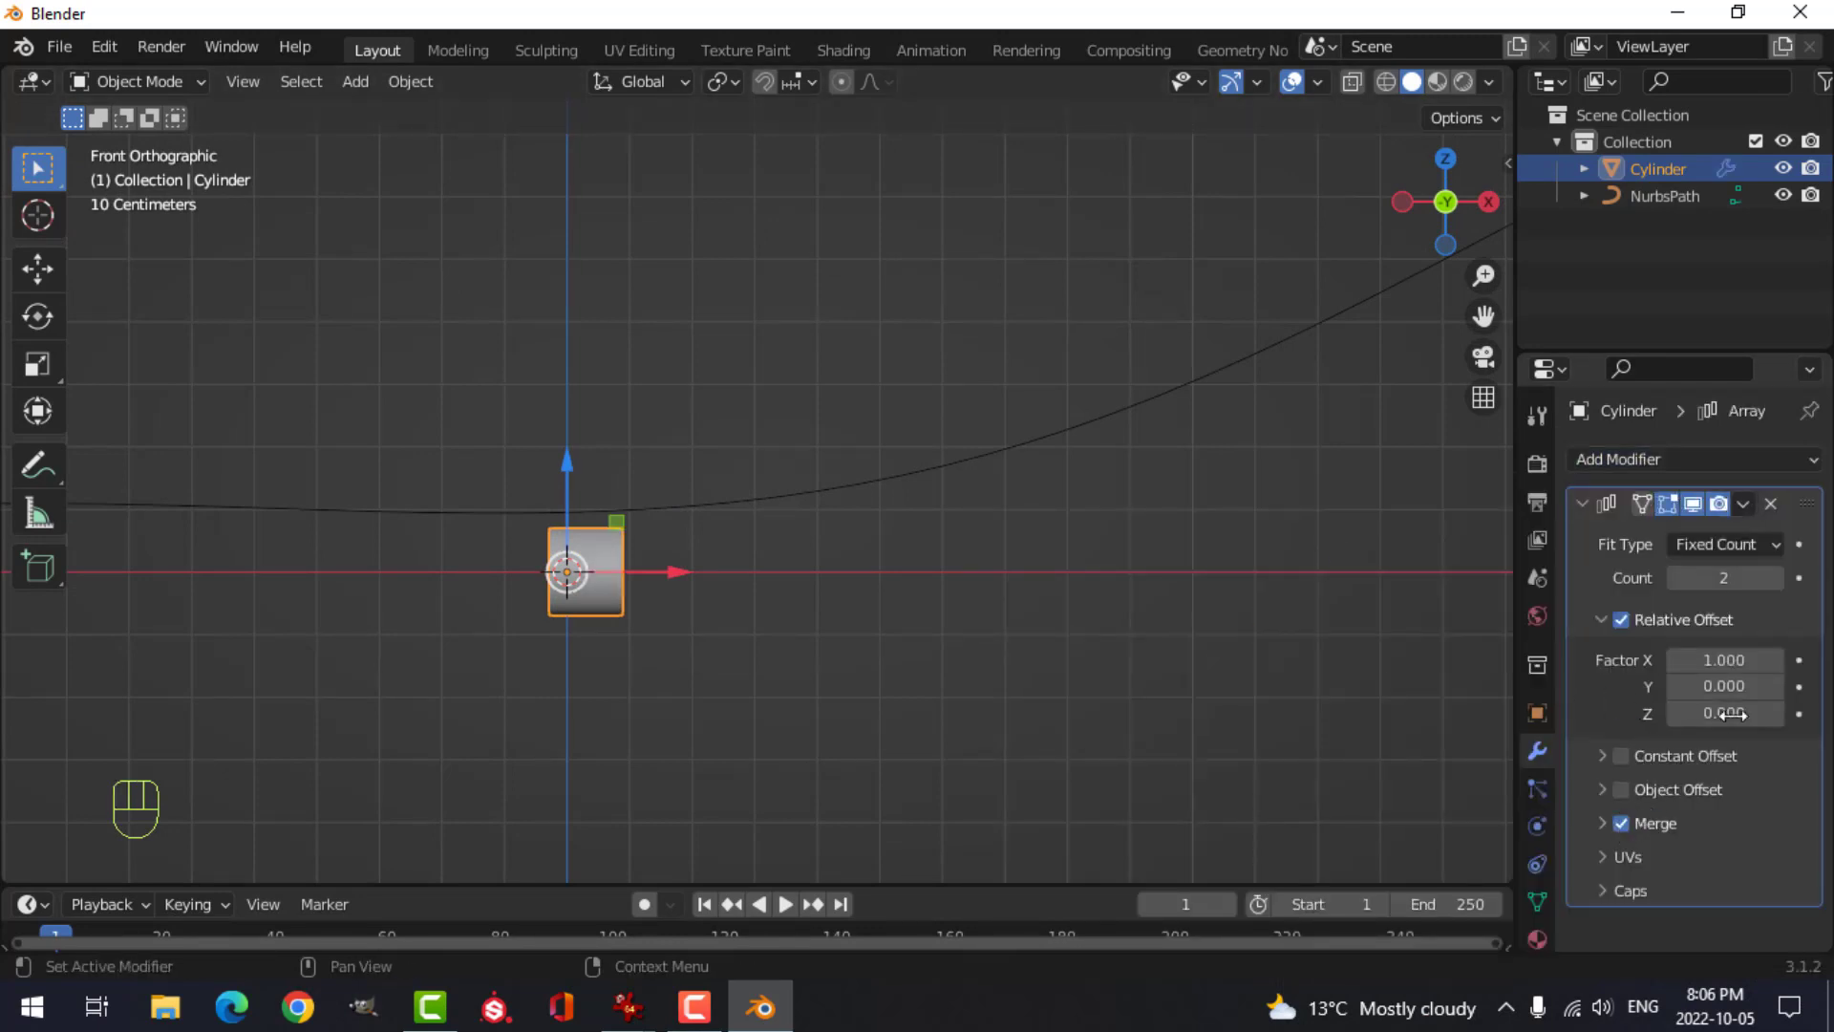
- Set the ring's array count to 75
click(1766, 585)
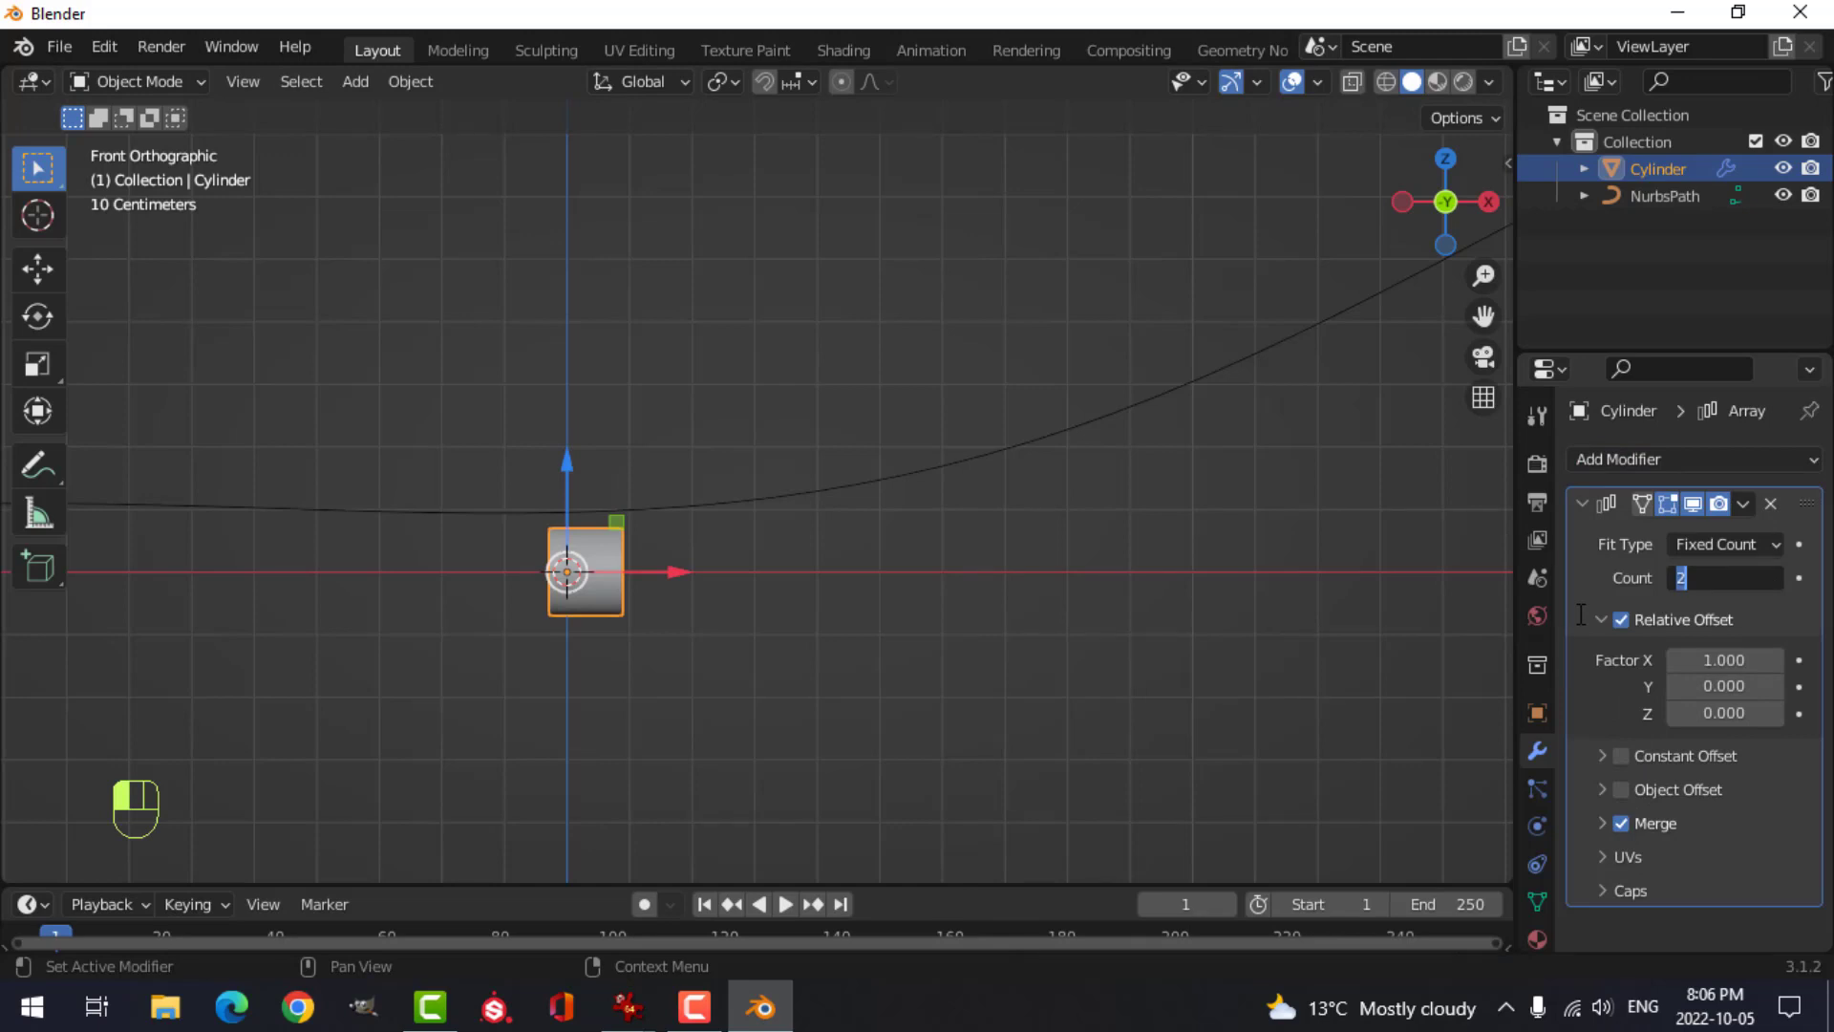
key(Return)
scroll(1144, 586, down, 4)
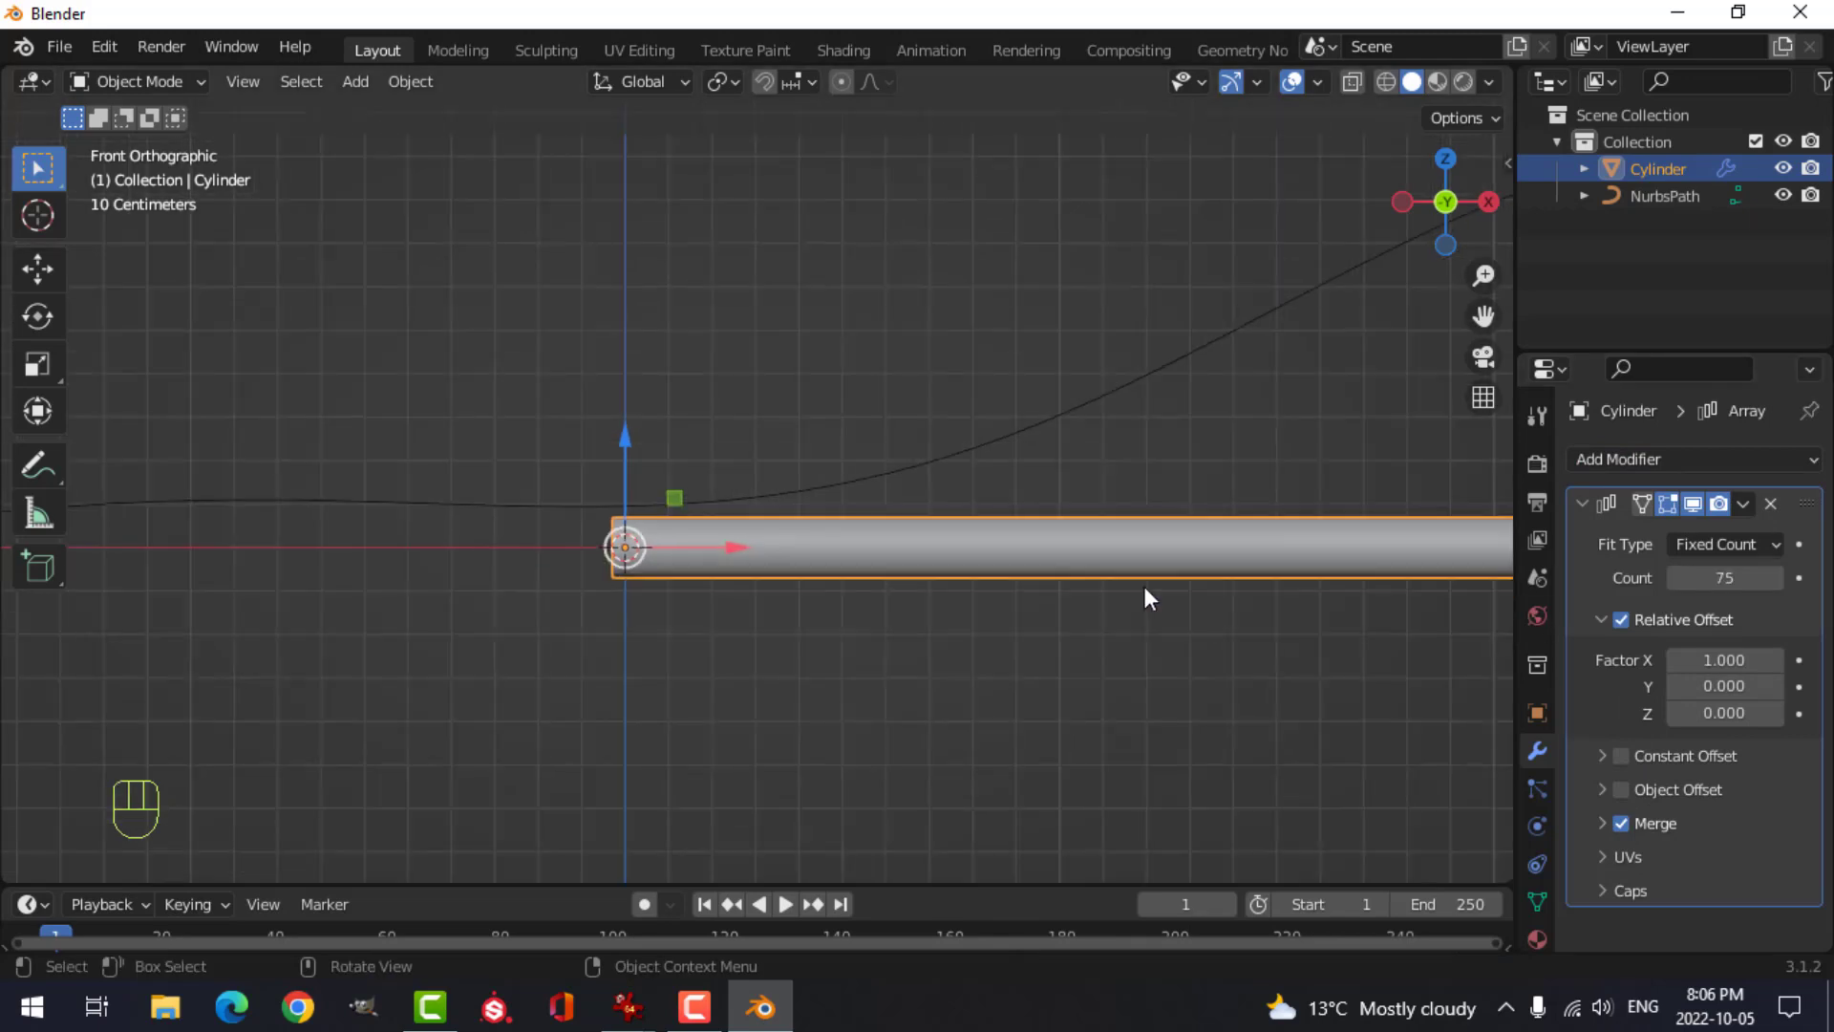
shift+middle_drag(1327, 590, 1131, 585)
scroll(1099, 602, down, 3)
scroll(1022, 612, up, 2)
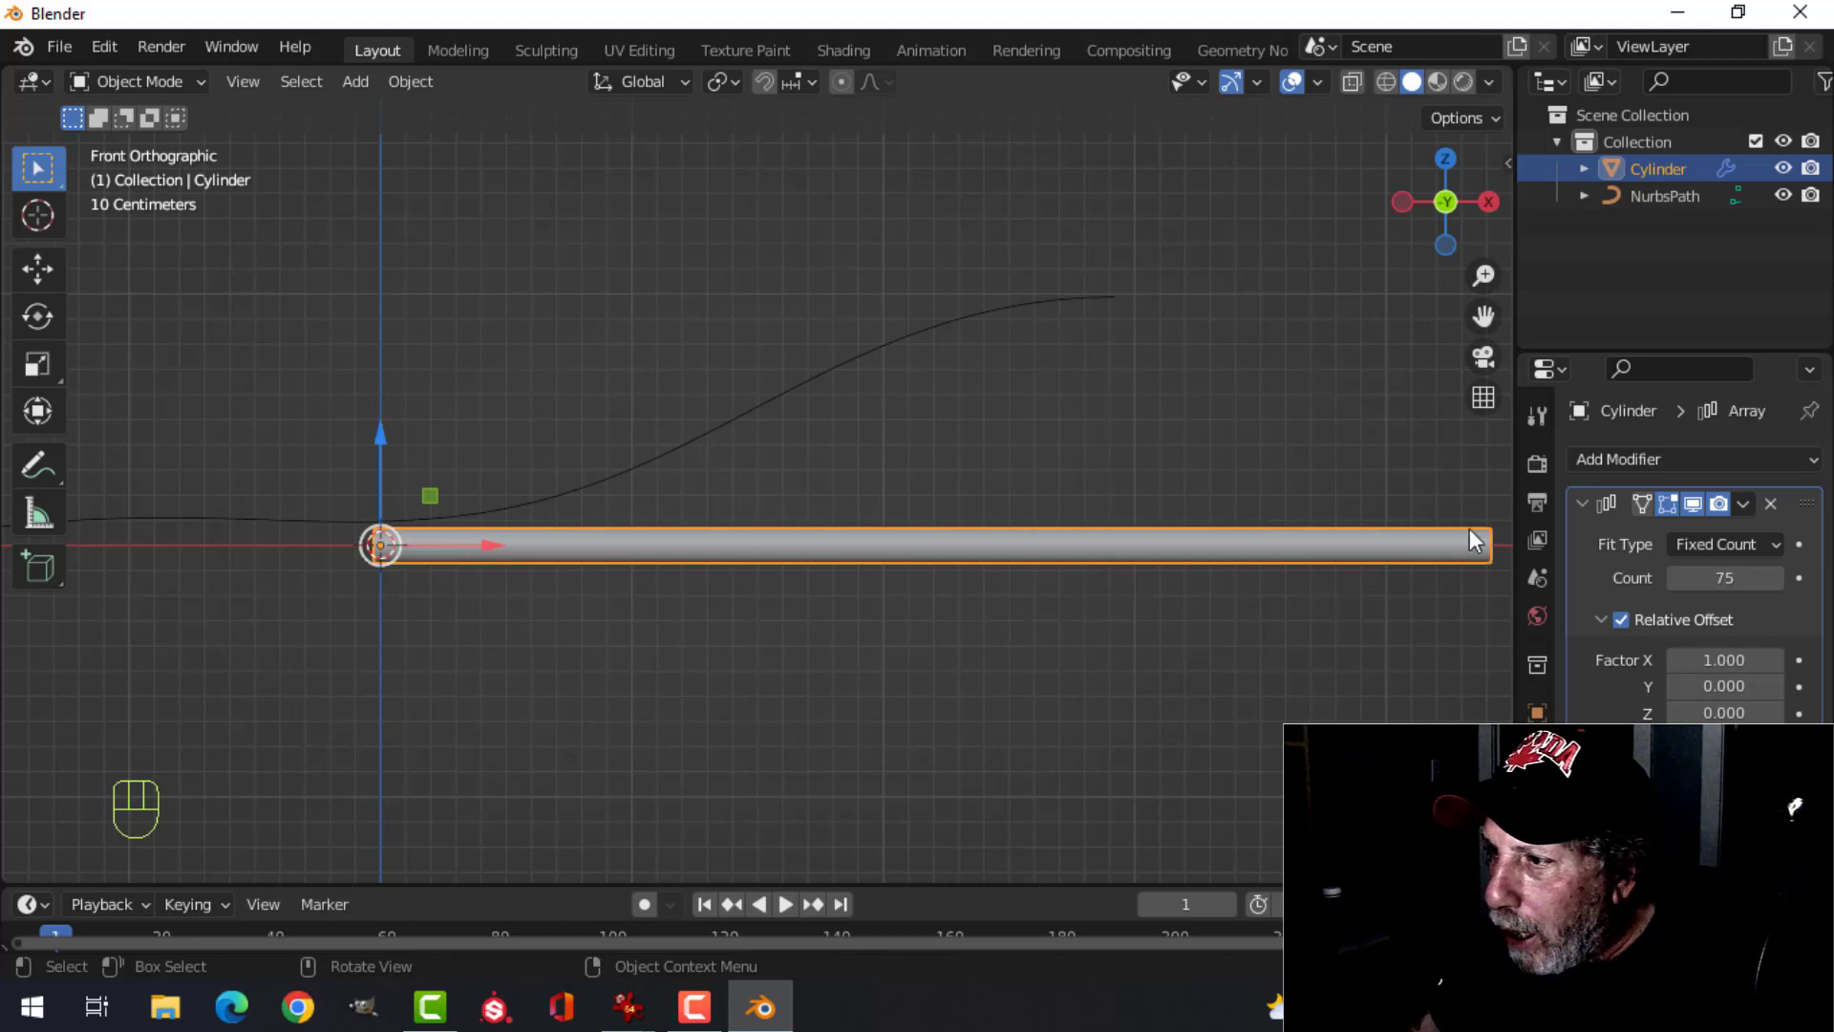
- Add a Curve modifier below the array with the NurbsPath as its curve object, deforming along X
click(1582, 504)
click(1614, 461)
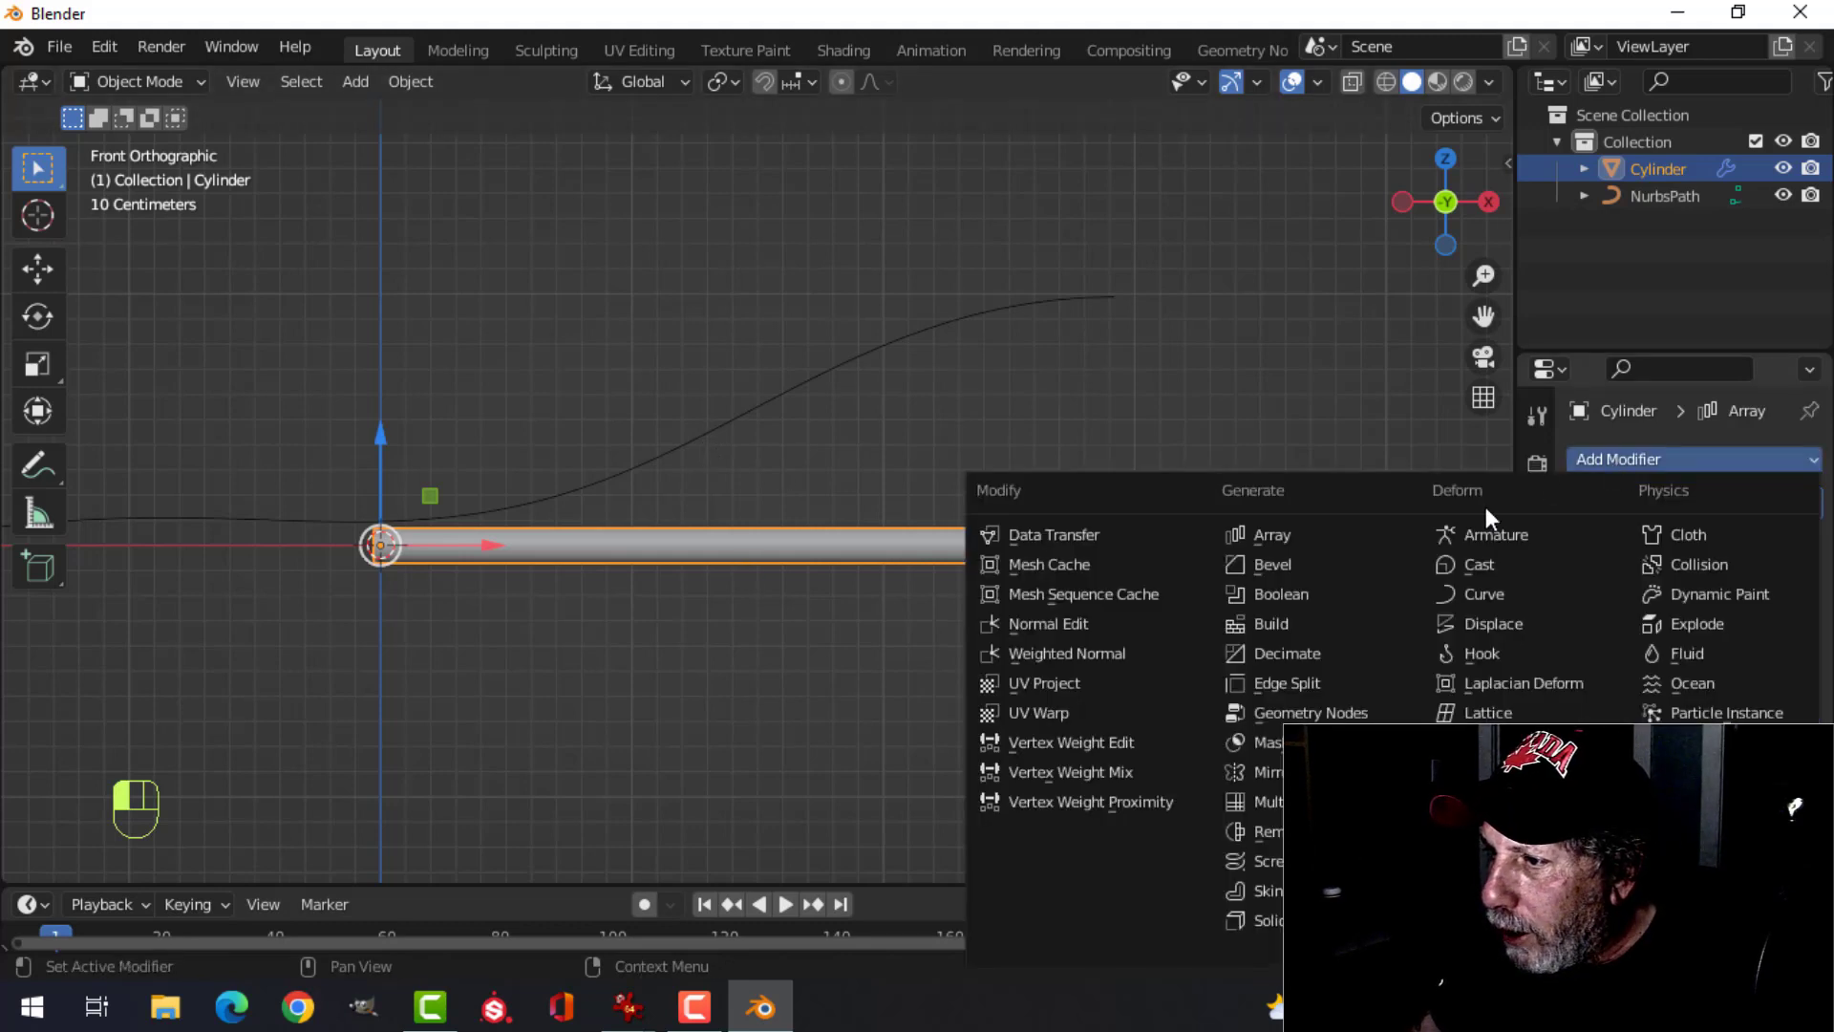
click(1480, 588)
click(1769, 580)
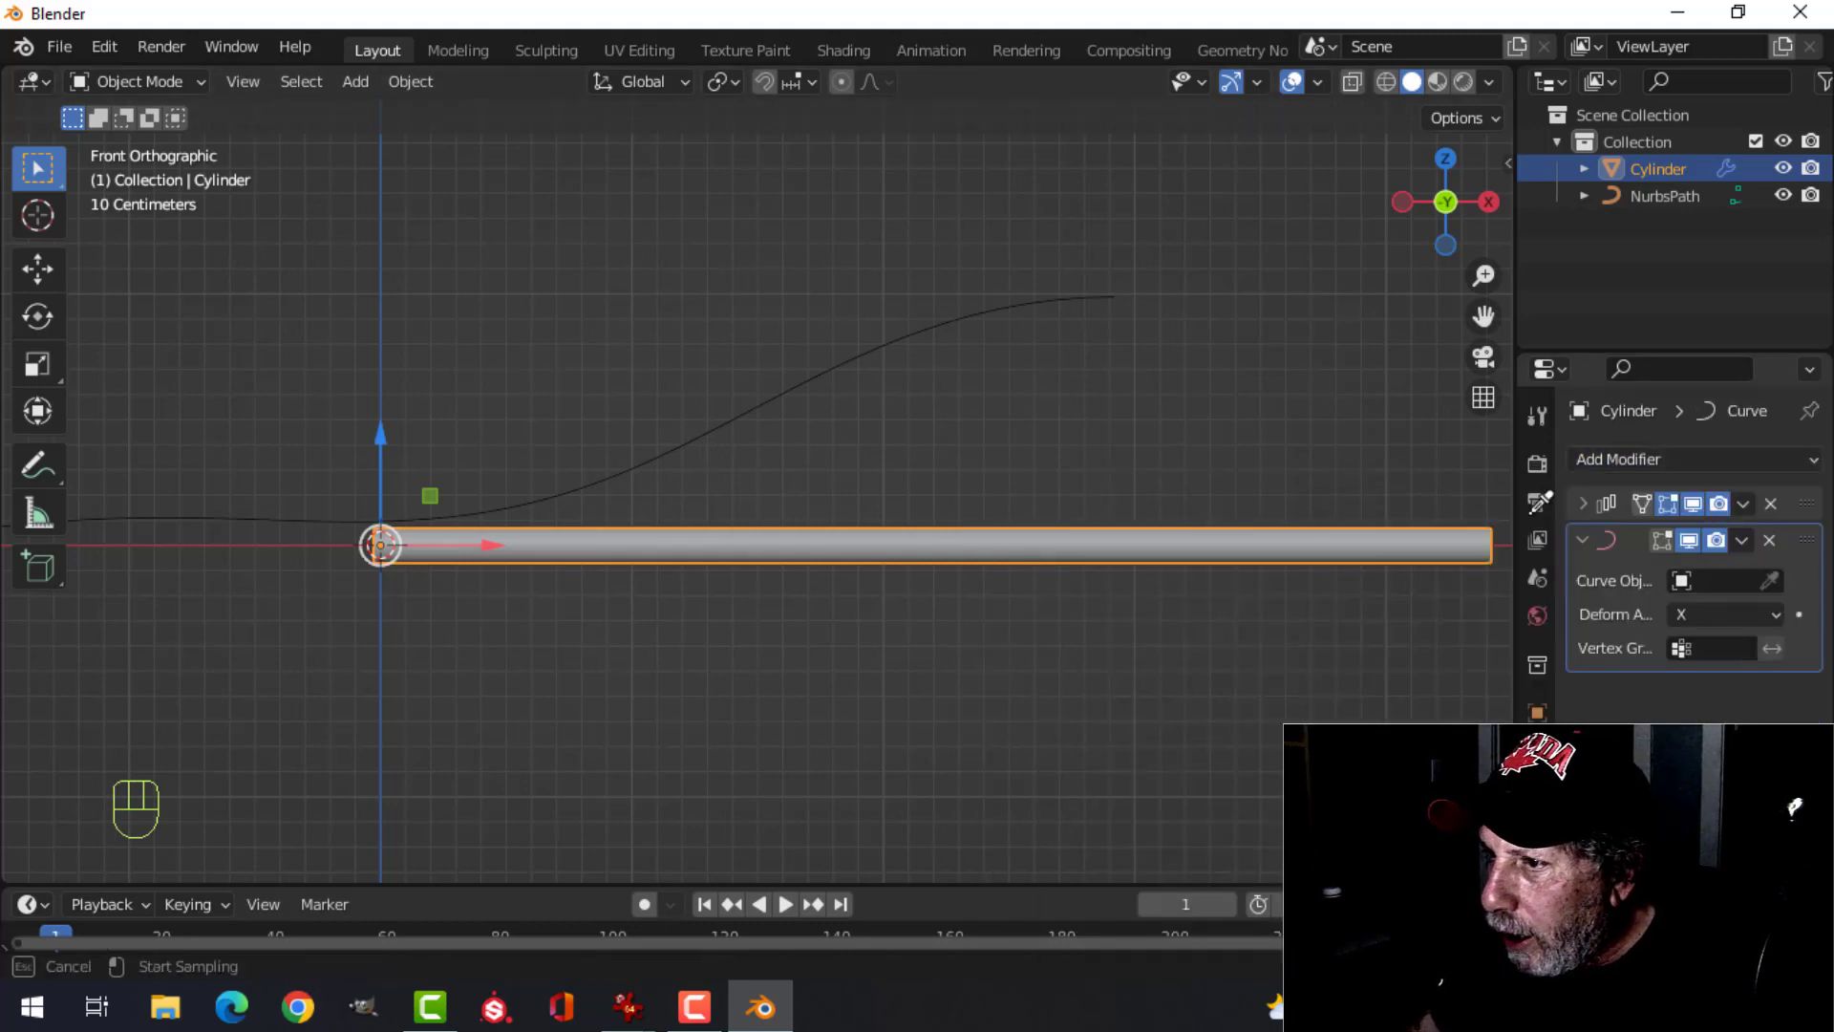
click(1076, 299)
scroll(1001, 499, down, 2)
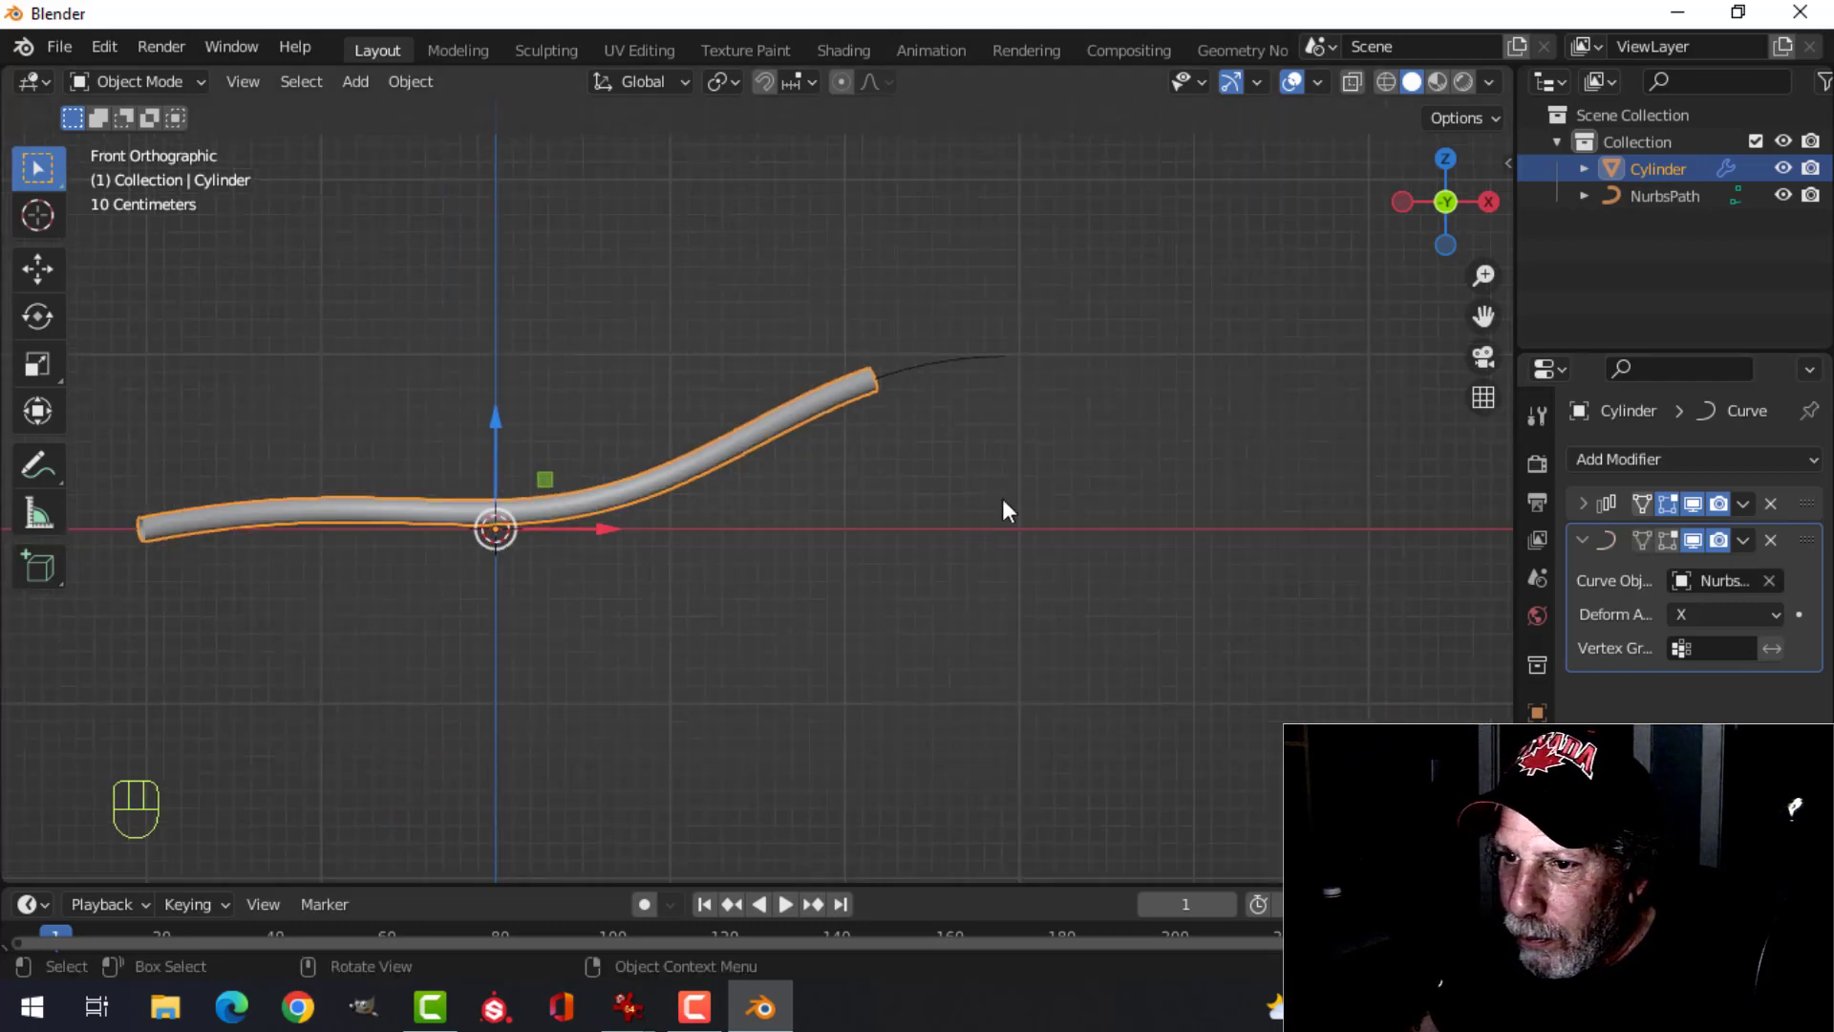
- Move the arrayed tube about 0.59 m along X so it sits further along the path
shift+middle_drag(740, 581, 929, 581)
scroll(839, 565, up, 2)
drag(758, 542, 912, 514)
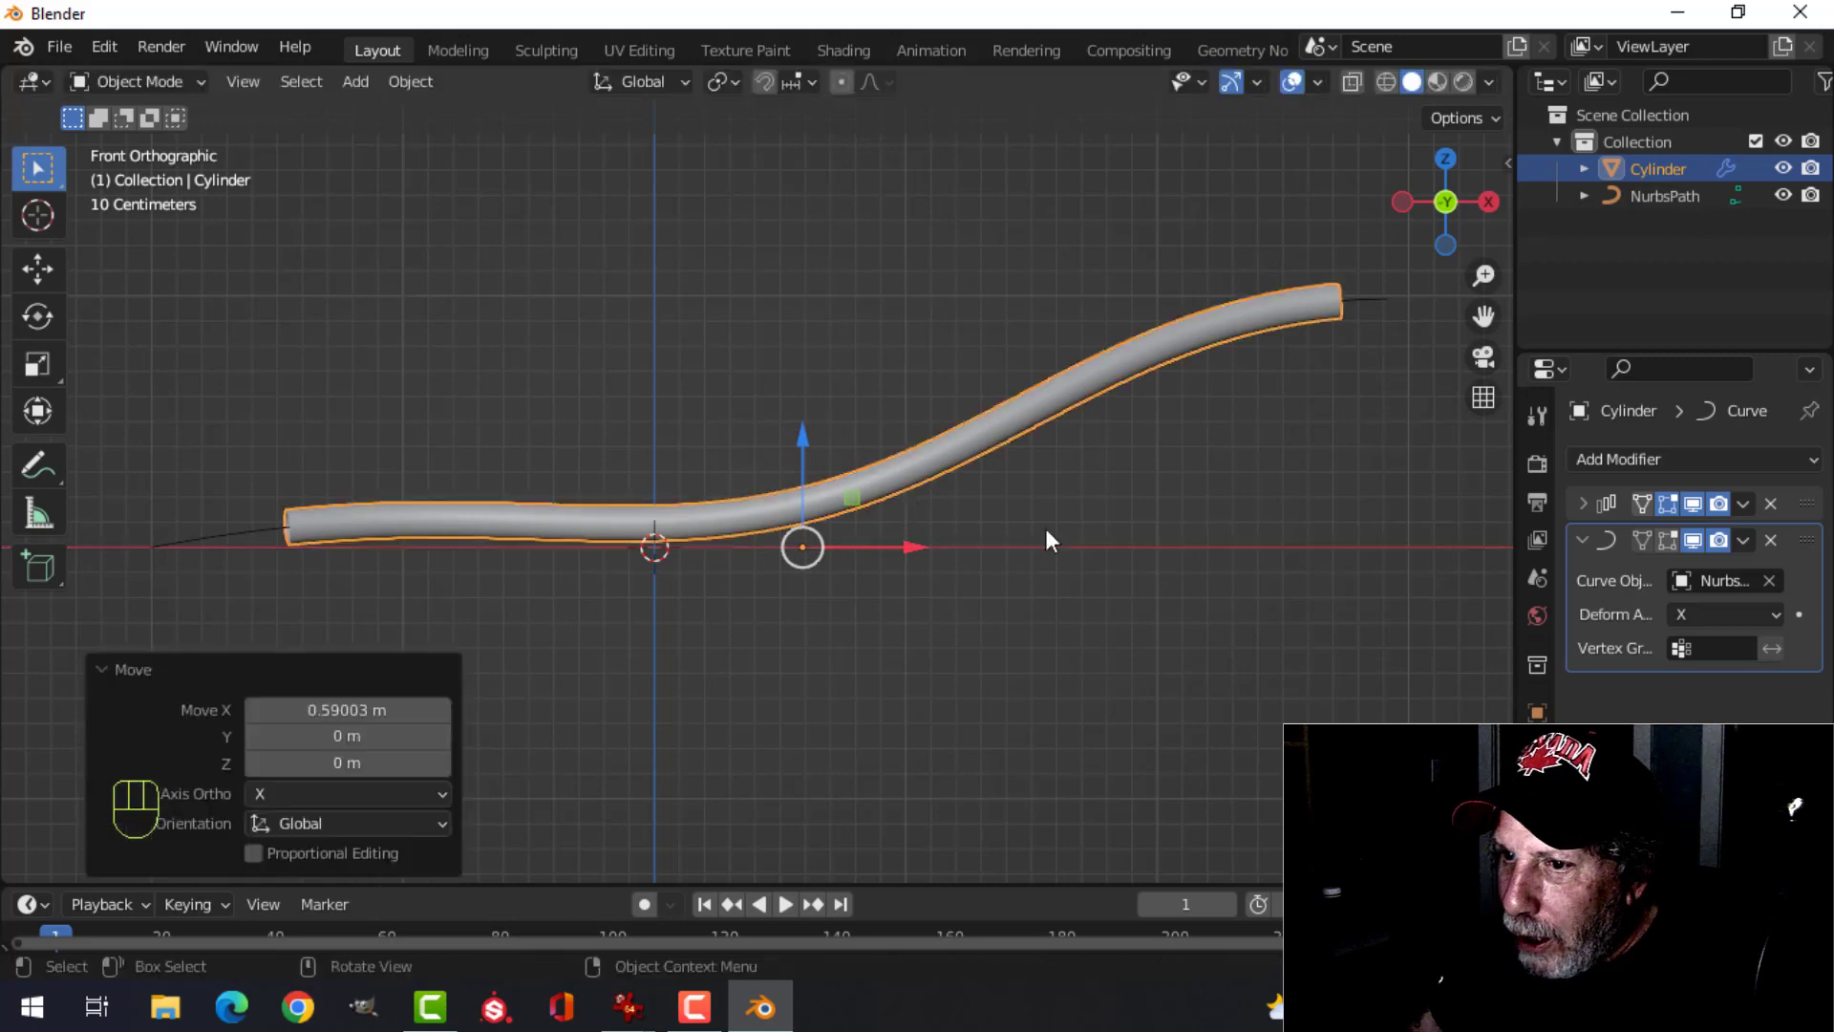
shift+middle_drag(1044, 536, 982, 577)
- Examine how the tube follows the path from a perspective view, ending with the tube selected in Object Mode
click(1173, 342)
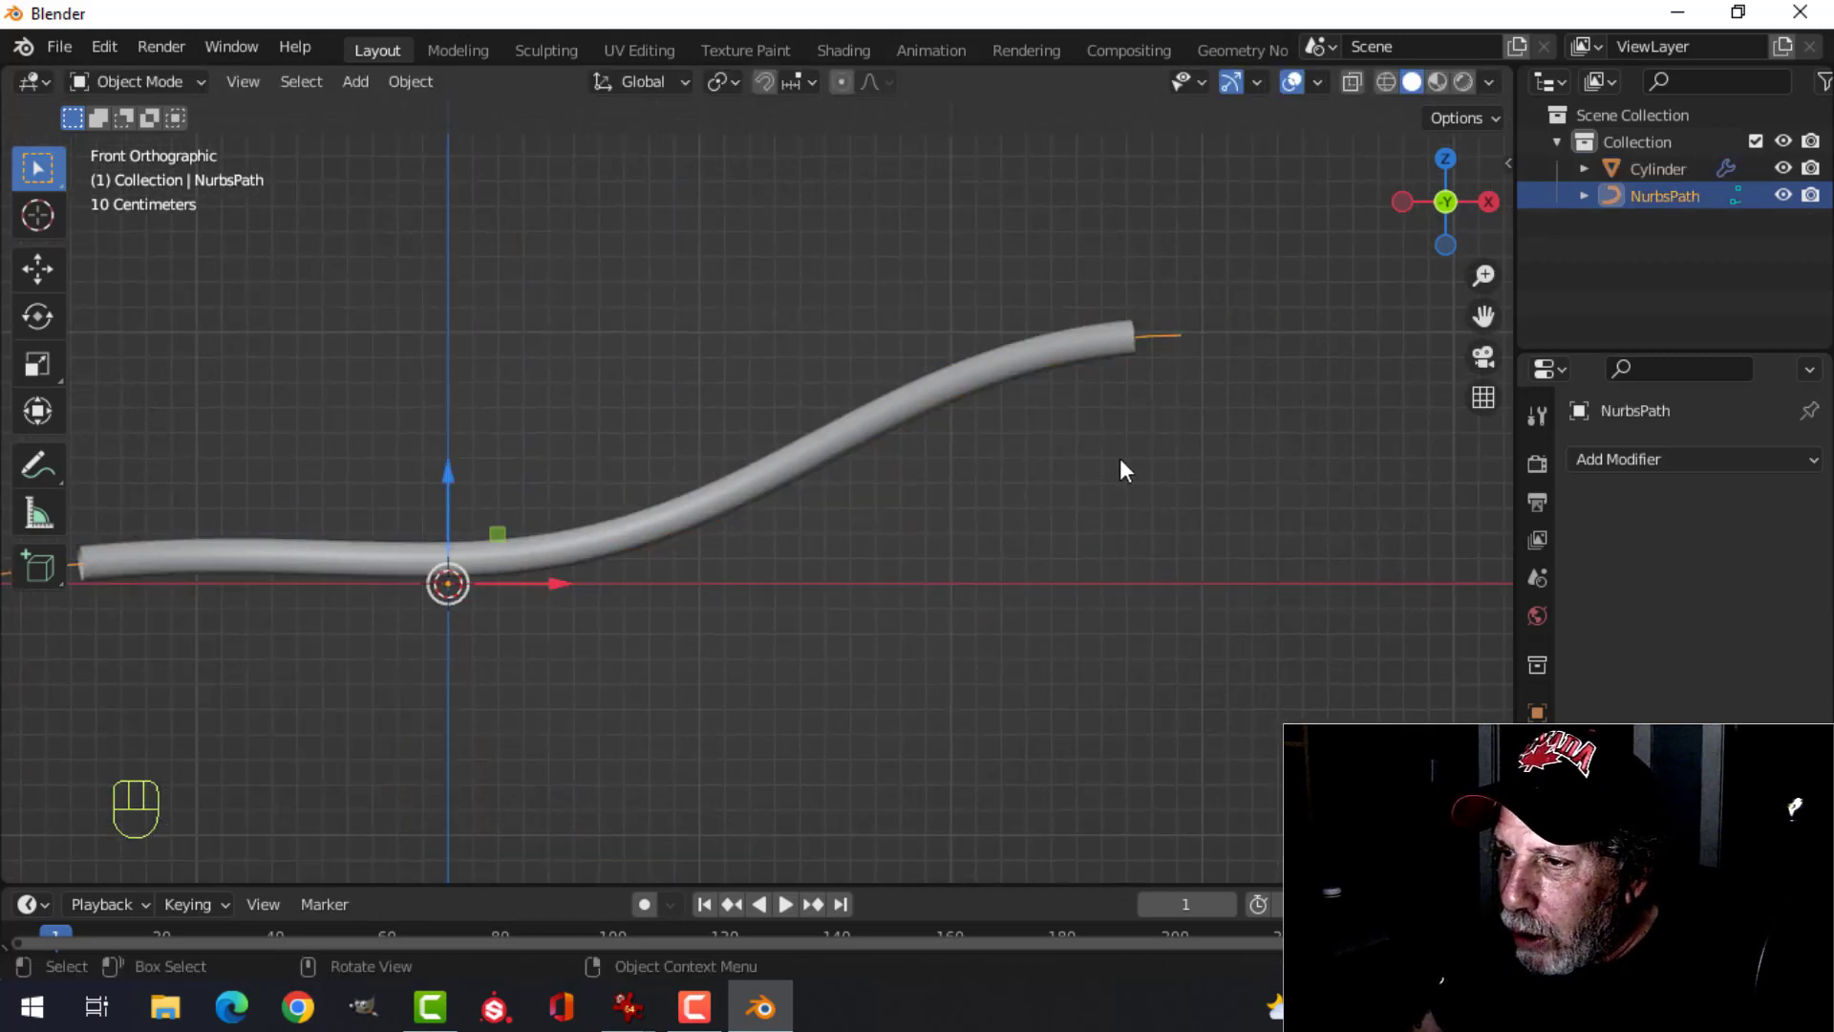
click(1074, 368)
middle_drag(962, 512, 944, 548)
scroll(902, 628, up, 2)
scroll(943, 549, down, 2)
shift+middle_drag(1041, 511, 877, 558)
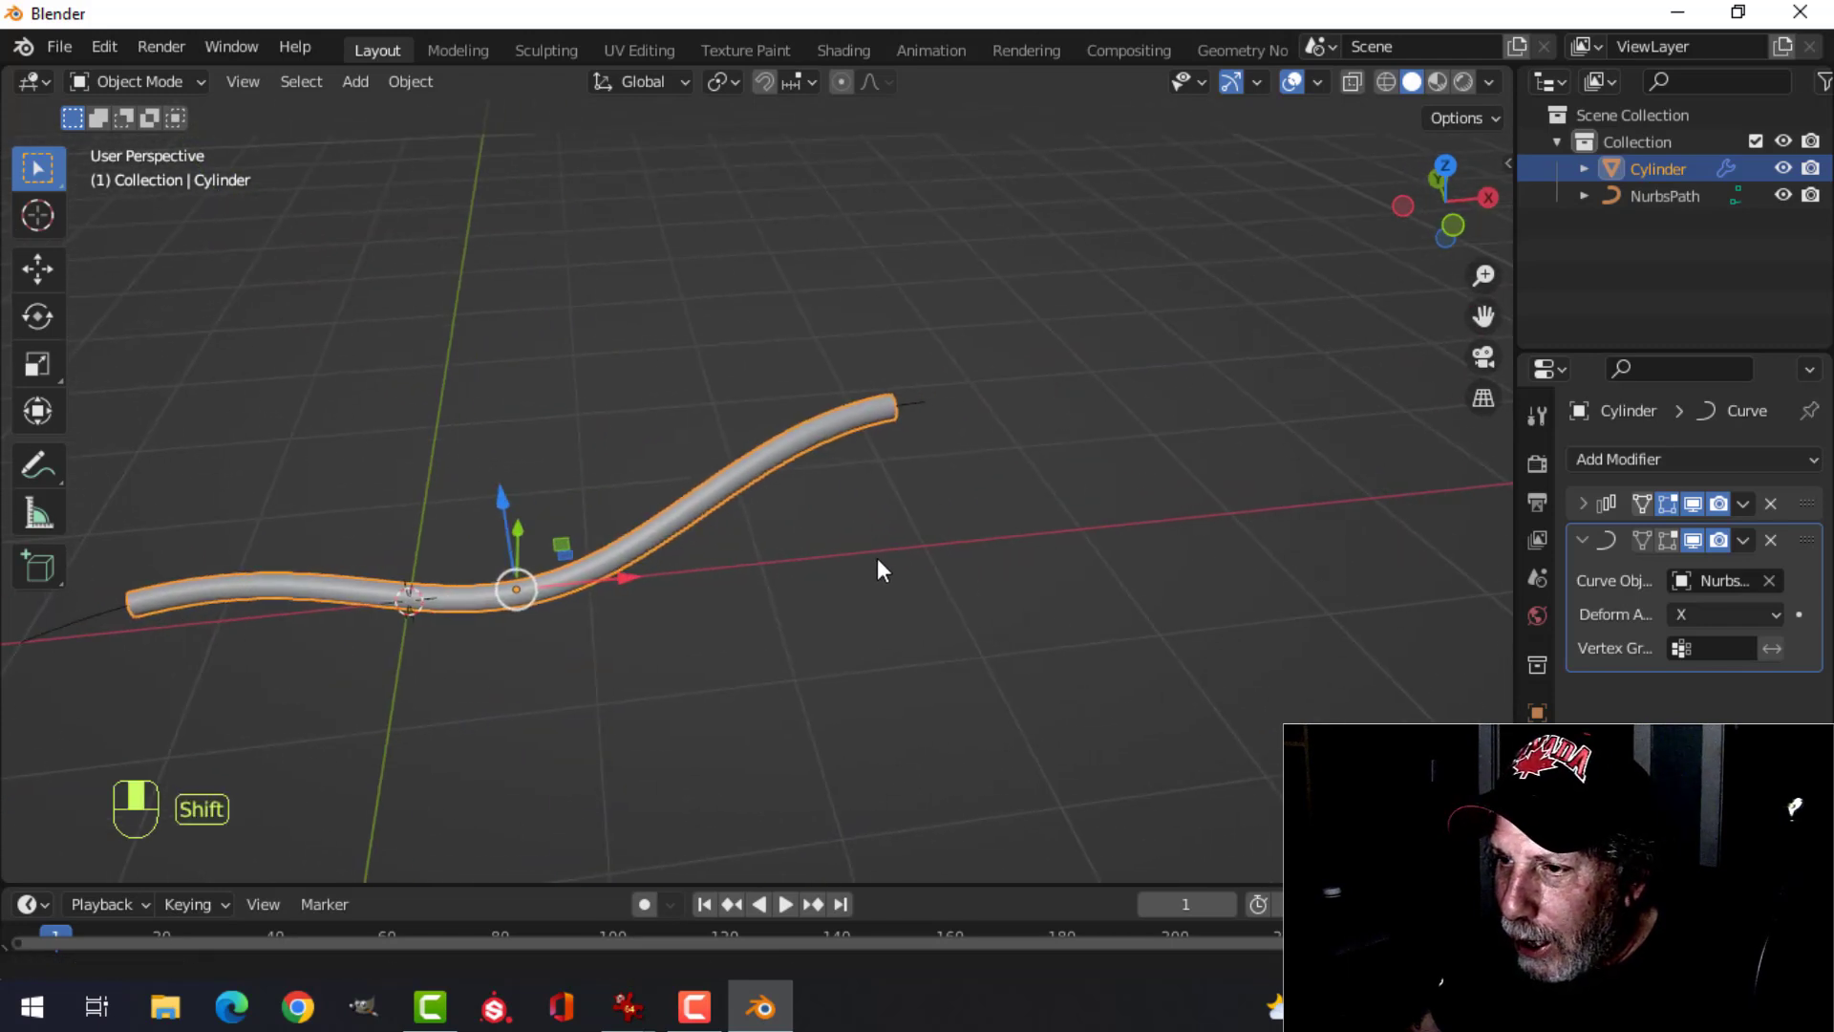
scroll(961, 506, up, 2)
key(Tab)
key(Tab)
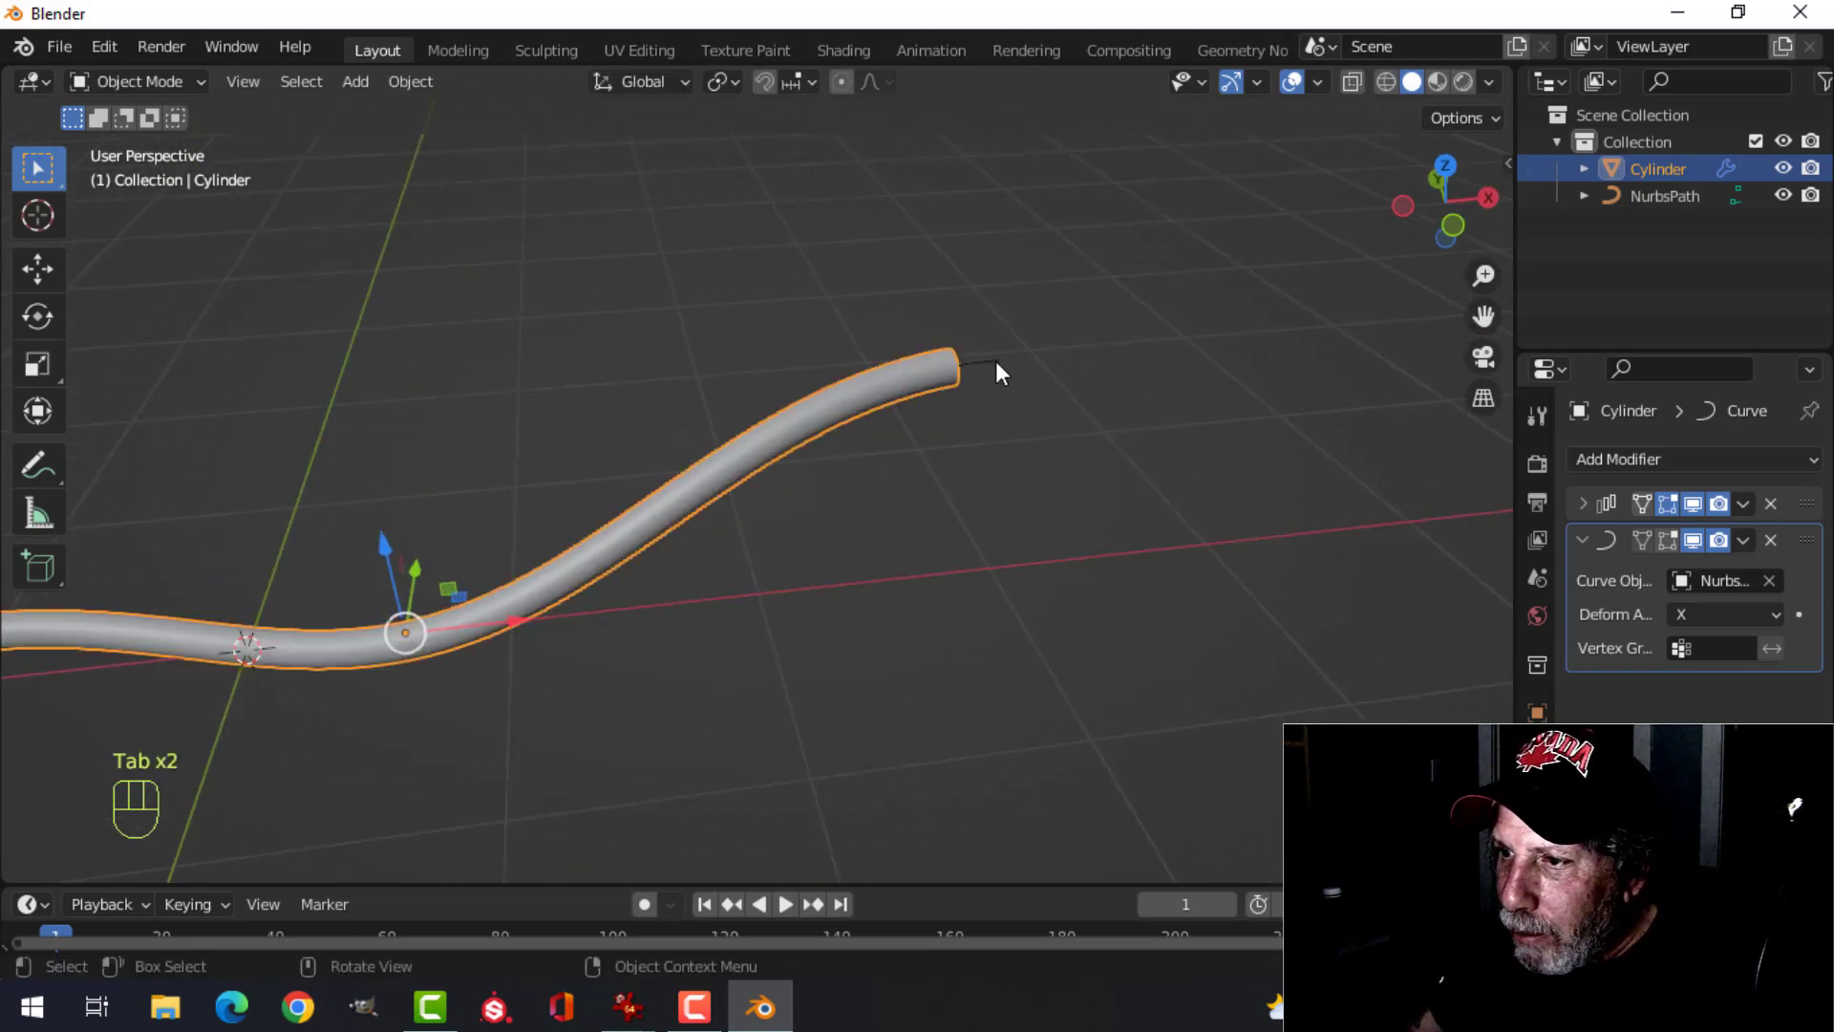
- Edit the NurbsPath and subdivide the segment between the two control points at its raised end
click(995, 361)
key(Tab)
middle_drag(1074, 458, 925, 481)
shift+click(744, 363)
right_click(910, 385)
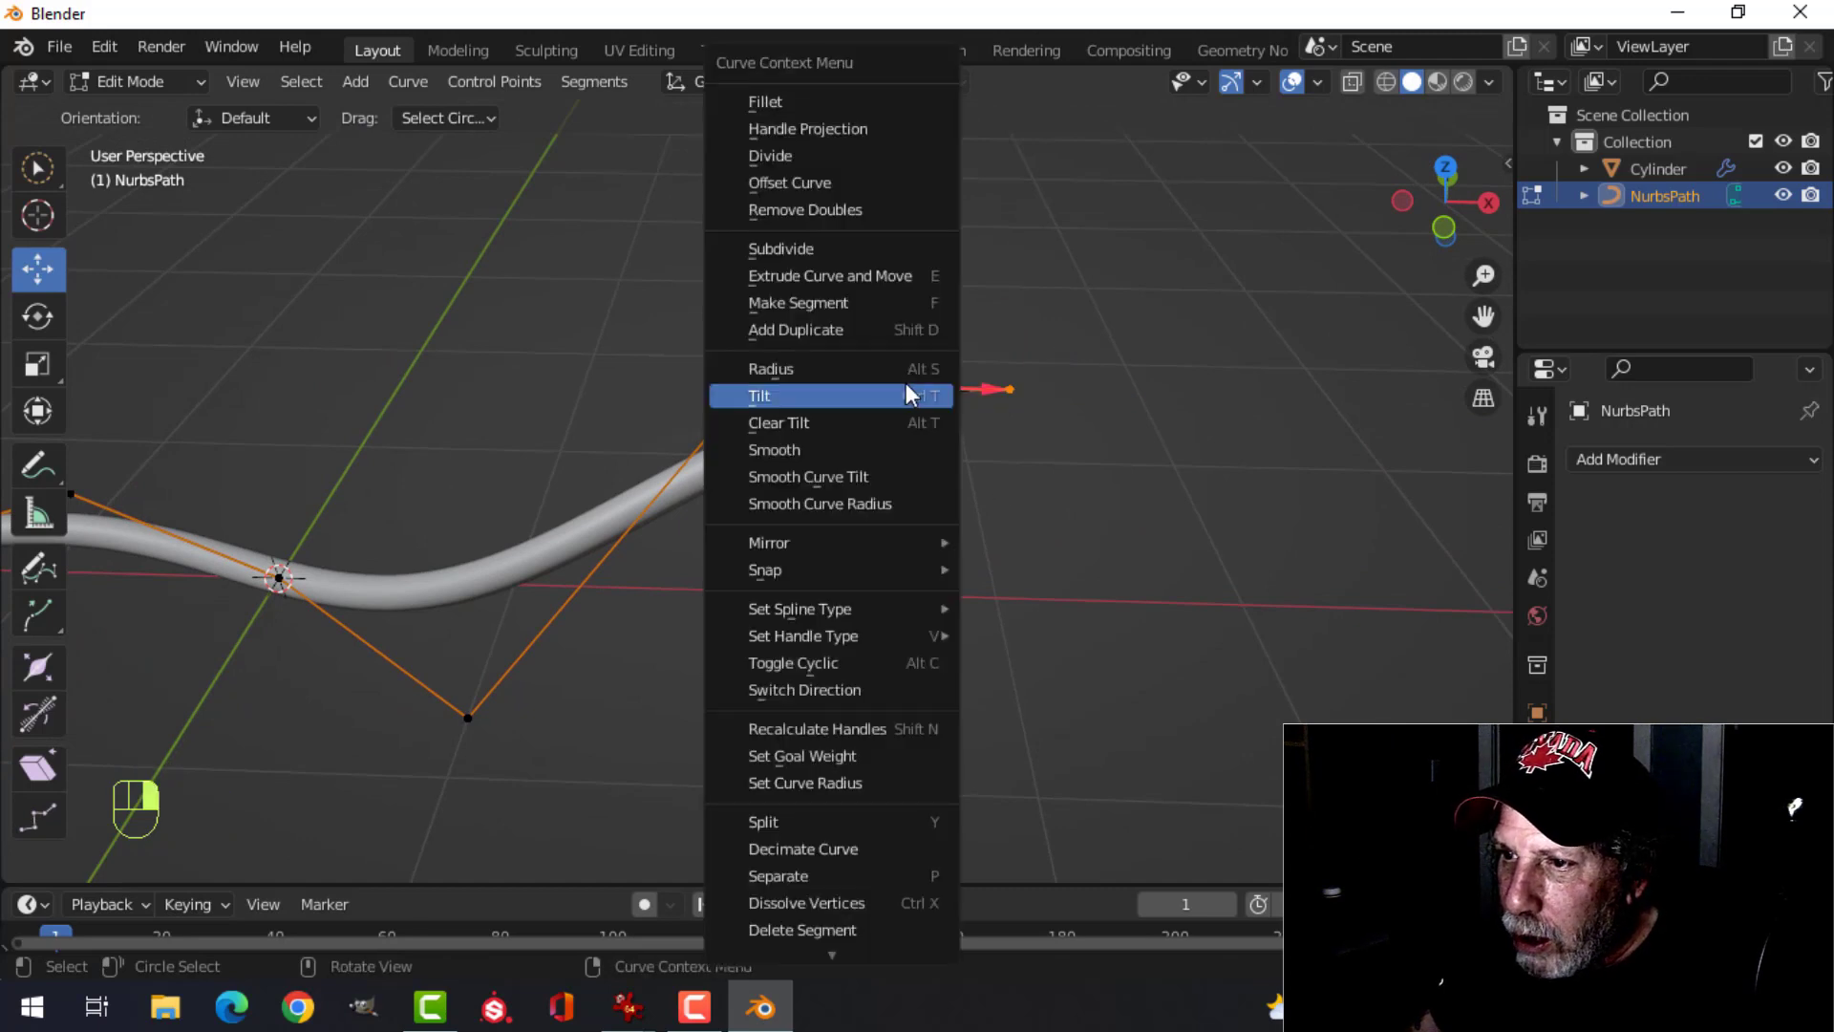
click(812, 246)
- Fatten the radius at the newly subdivided control point near the raised end by a factor of 4.176
click(879, 389)
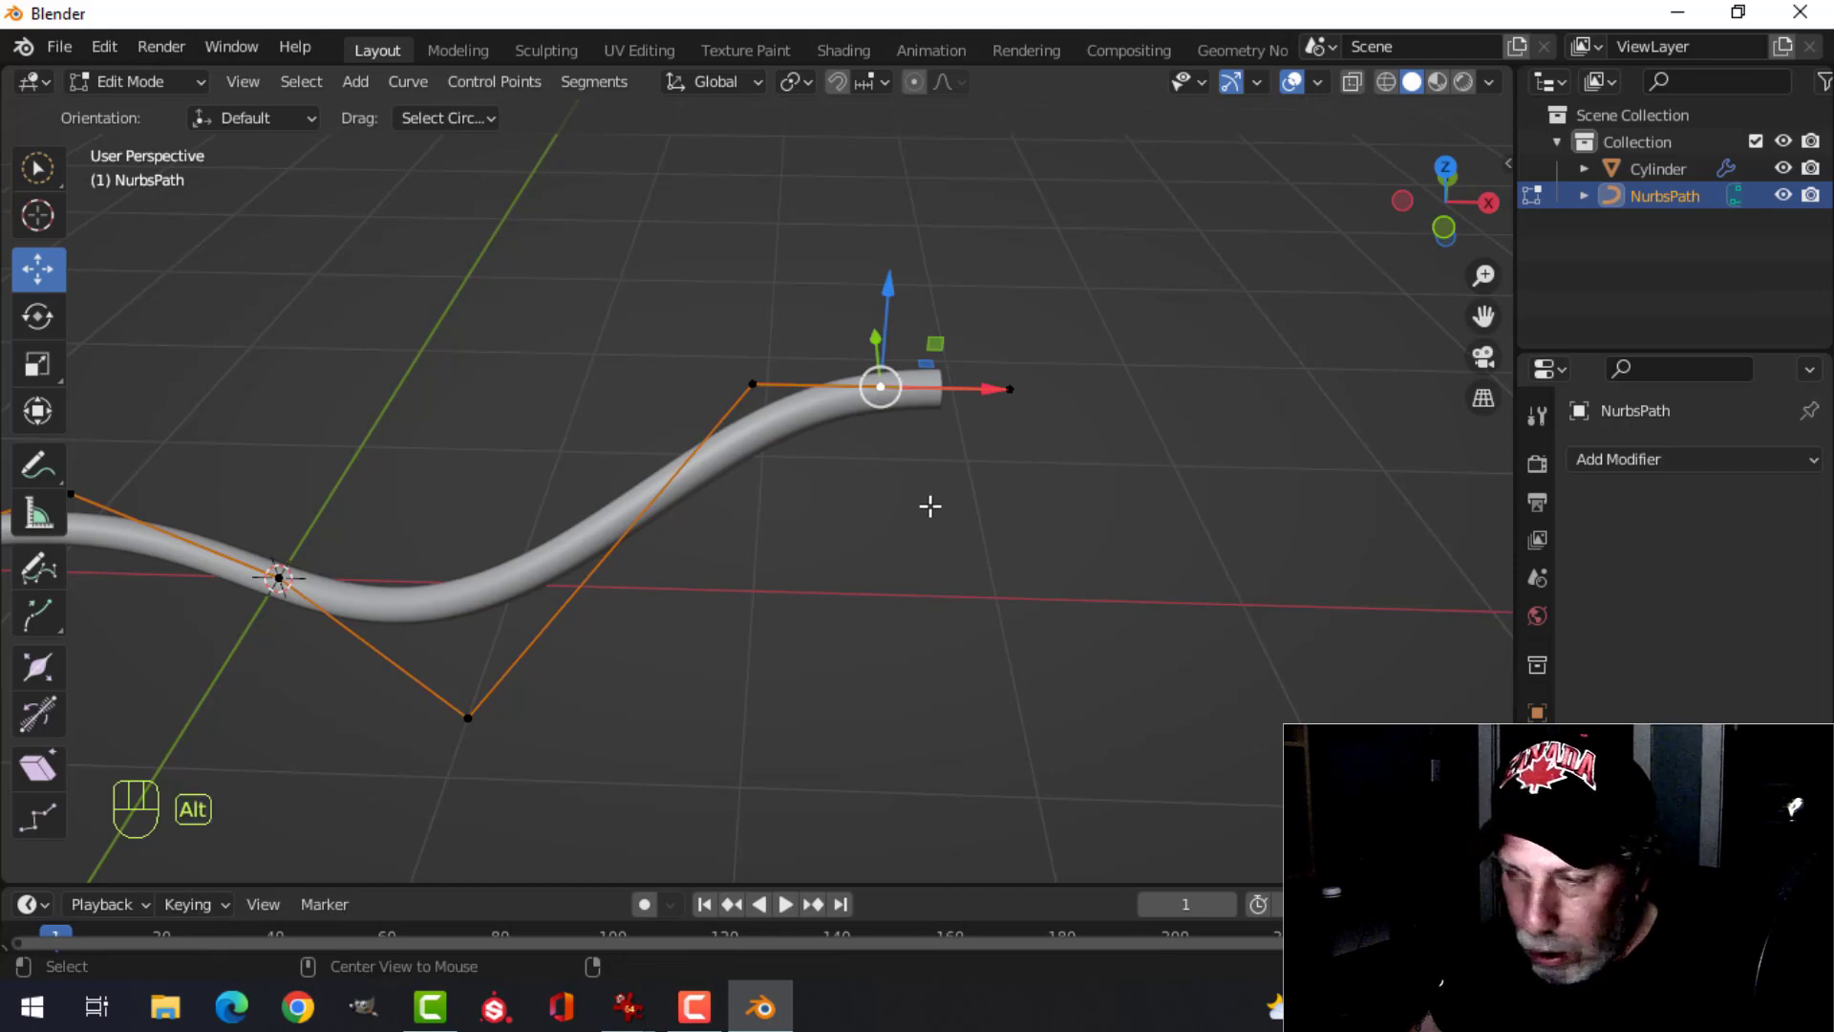
key(alt+s)
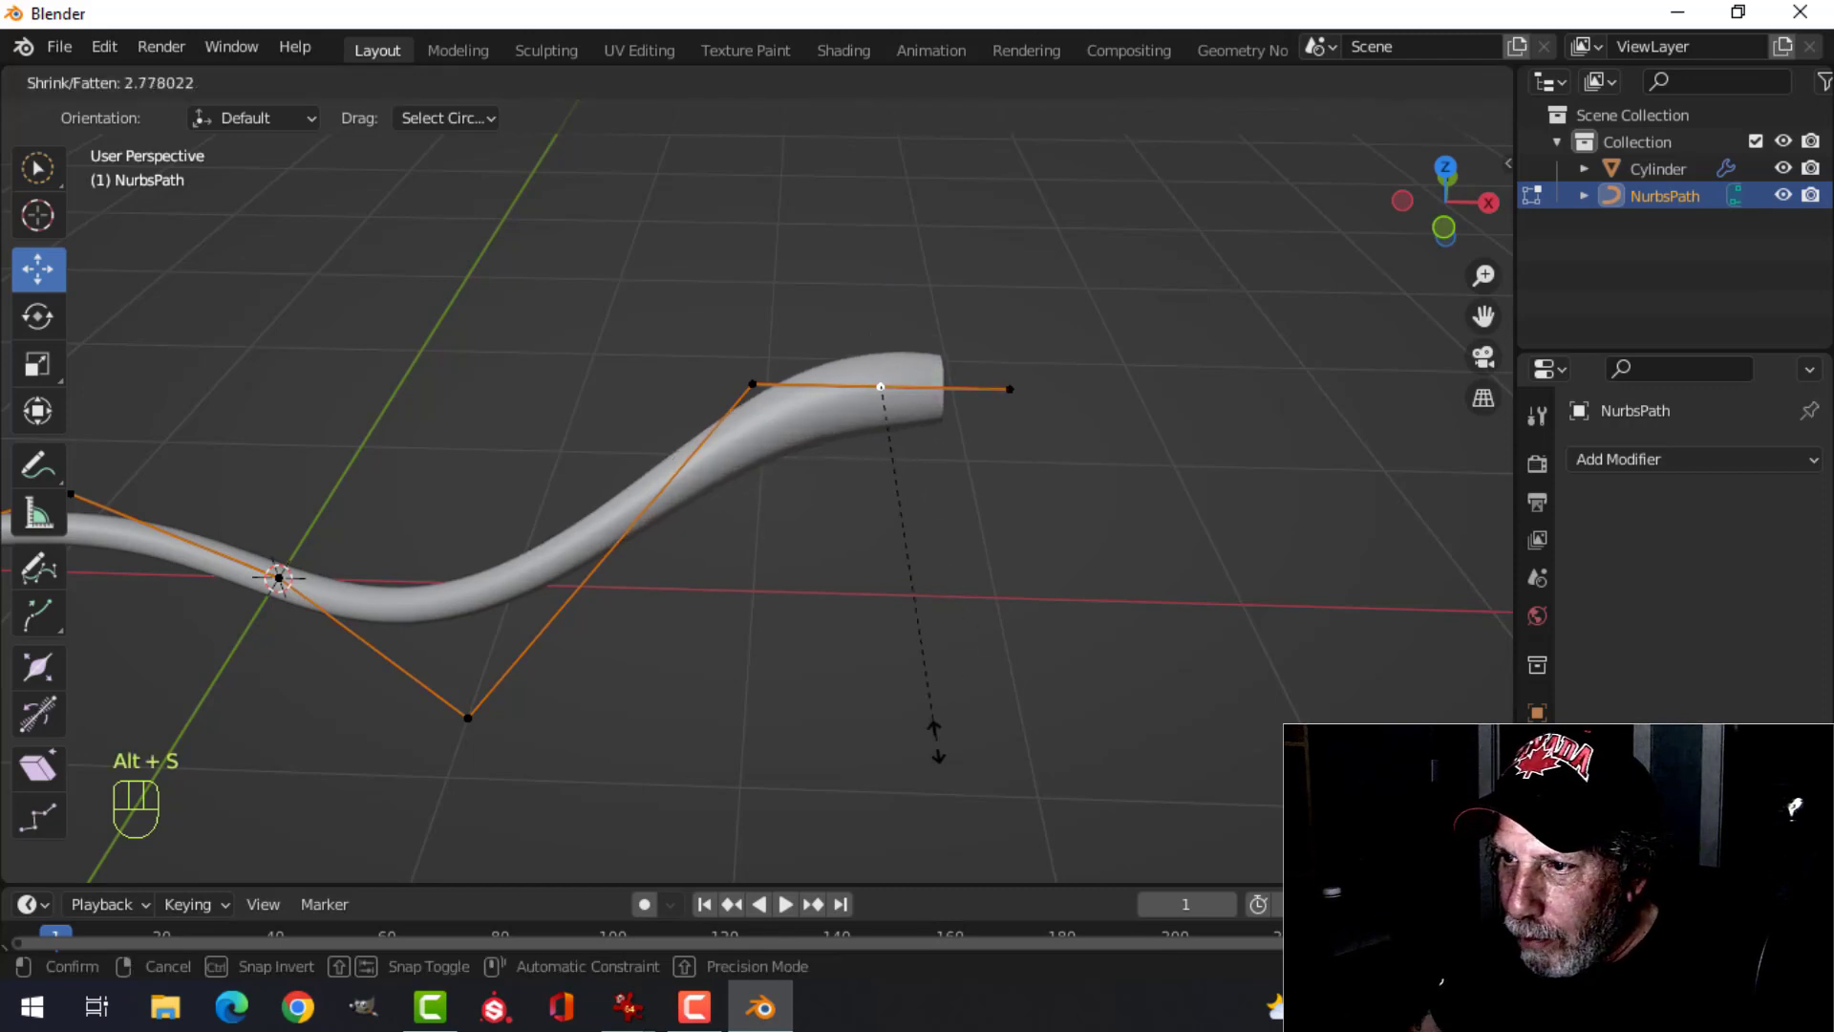
click(828, 213)
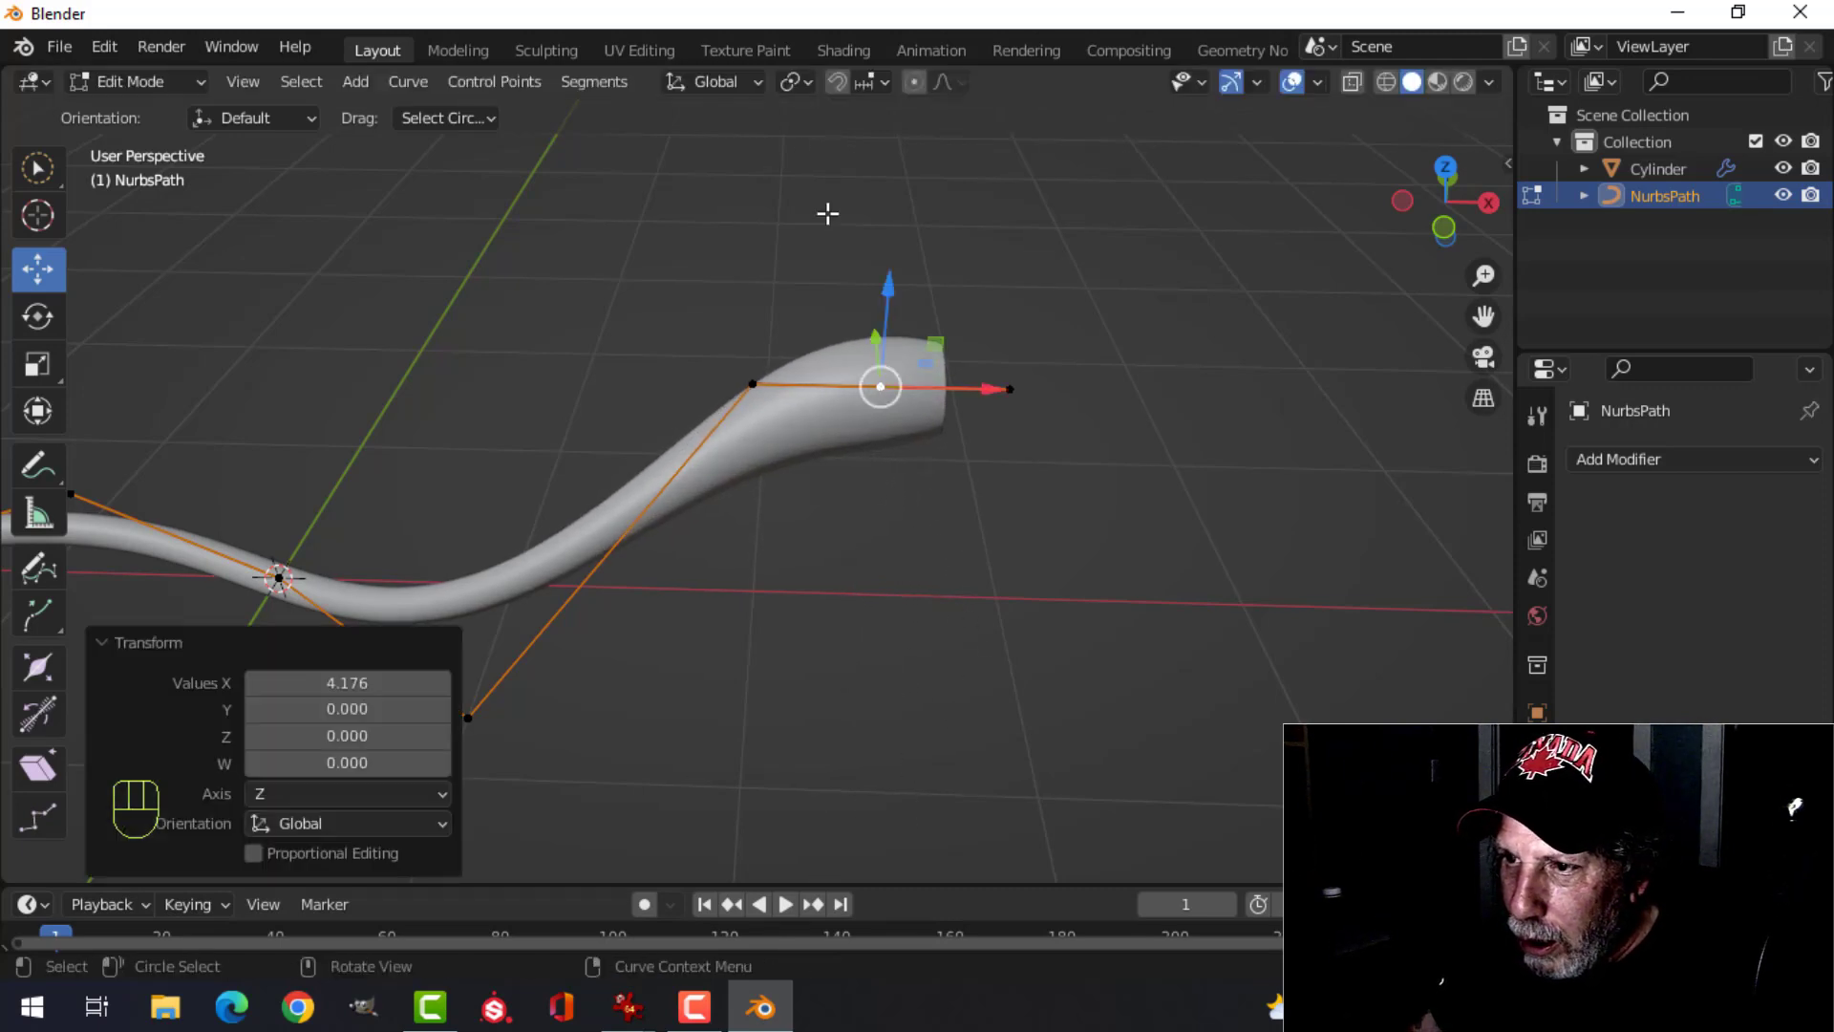
- Fatten the radius at the upper bend's control point by 2.843 and at the lower bend's control point by about 1.54
click(753, 383)
key(alt+s)
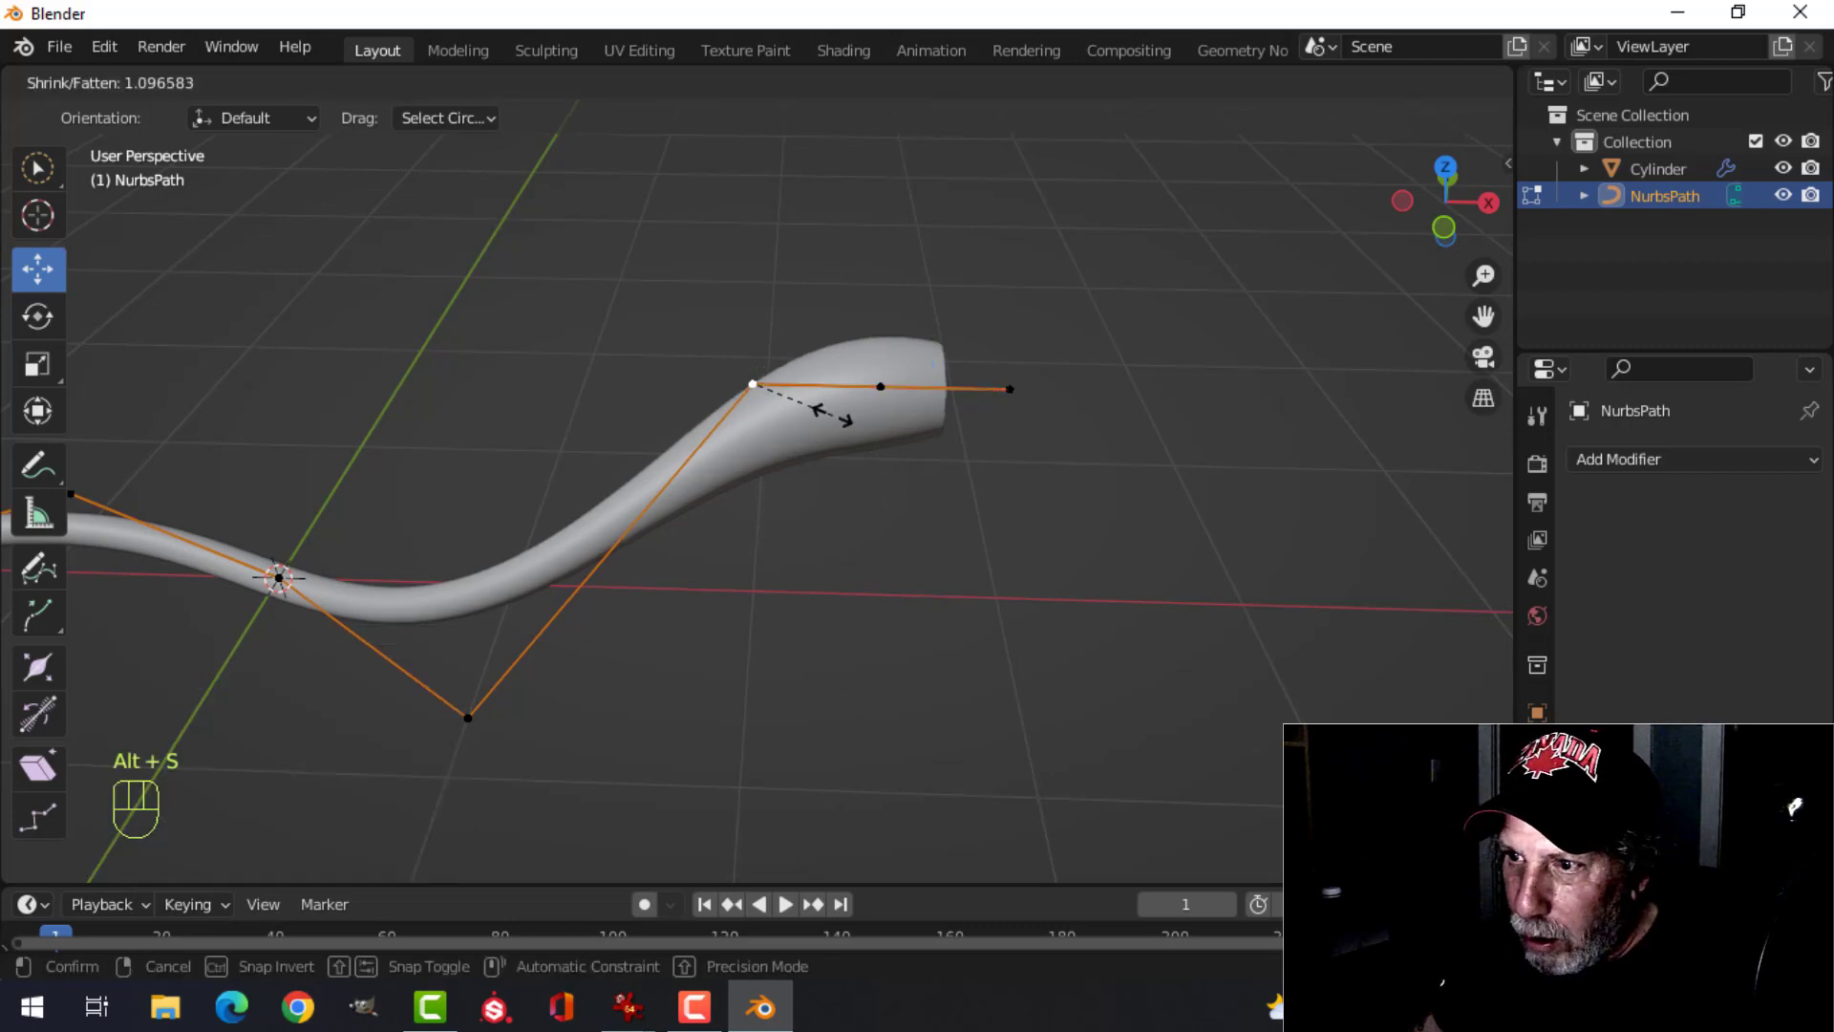
click(906, 534)
middle_drag(905, 534, 875, 285)
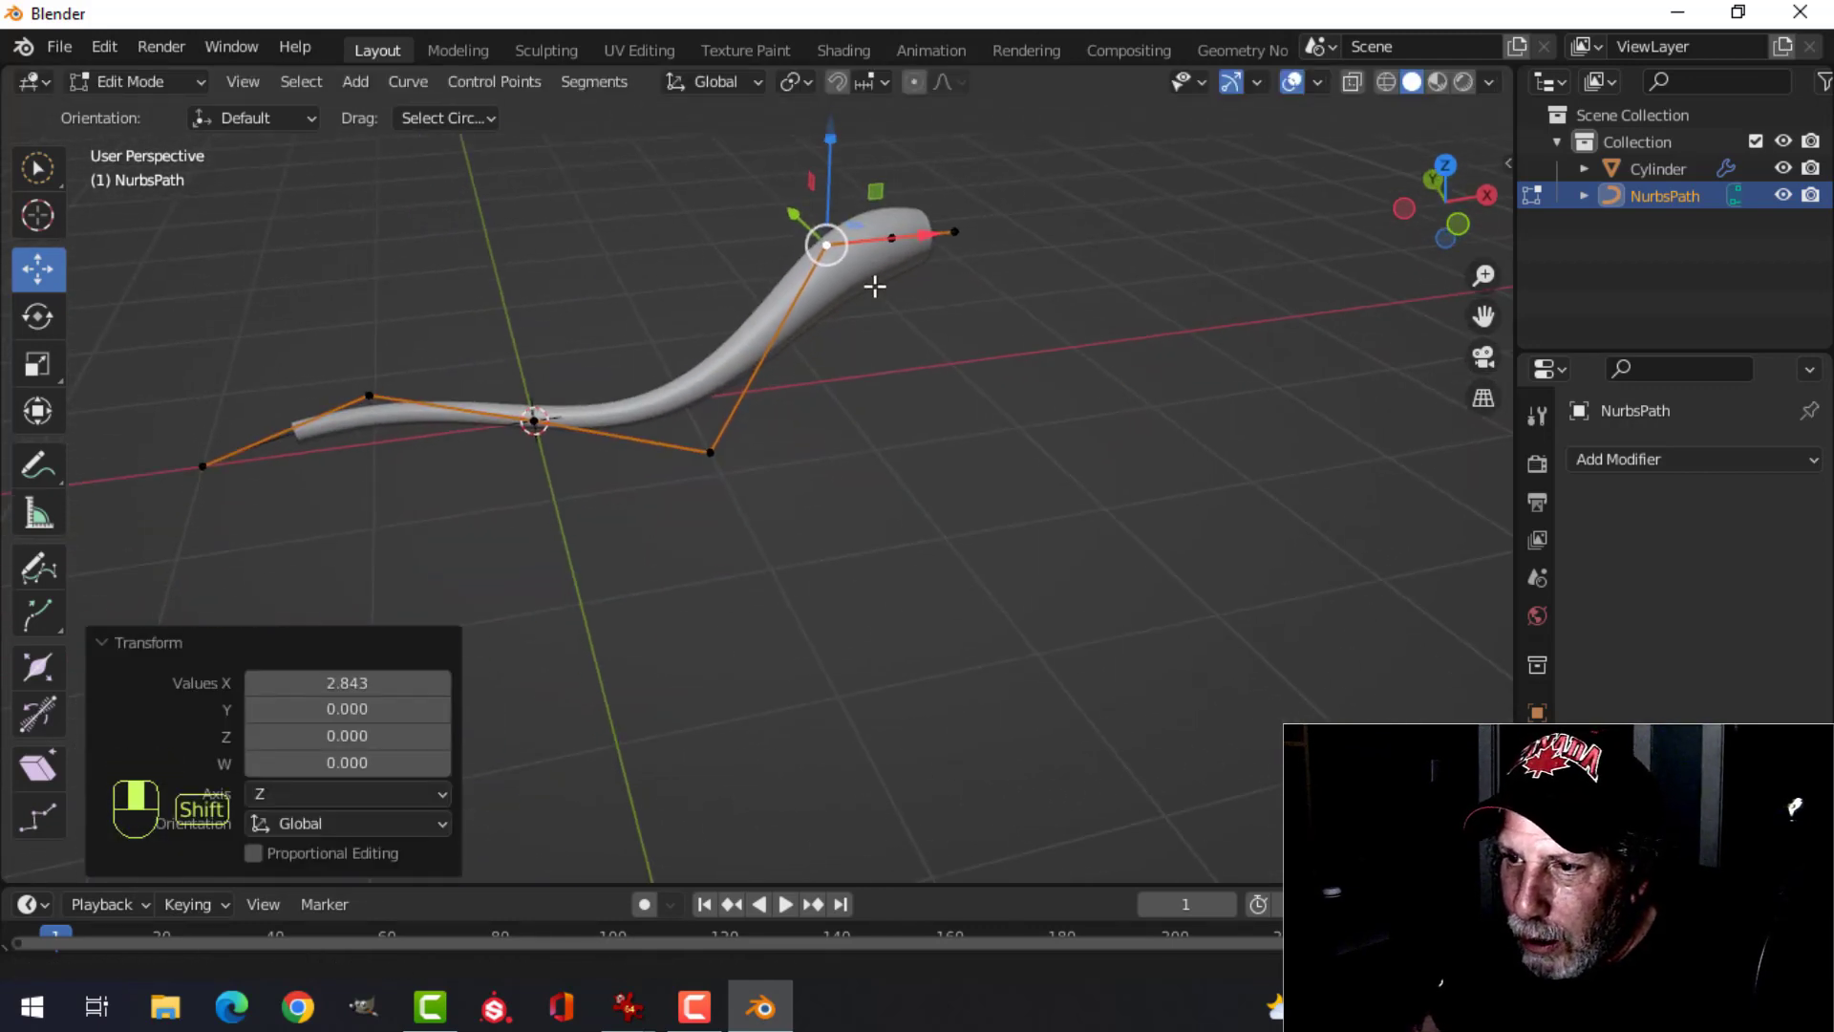
click(711, 449)
key(alt+s)
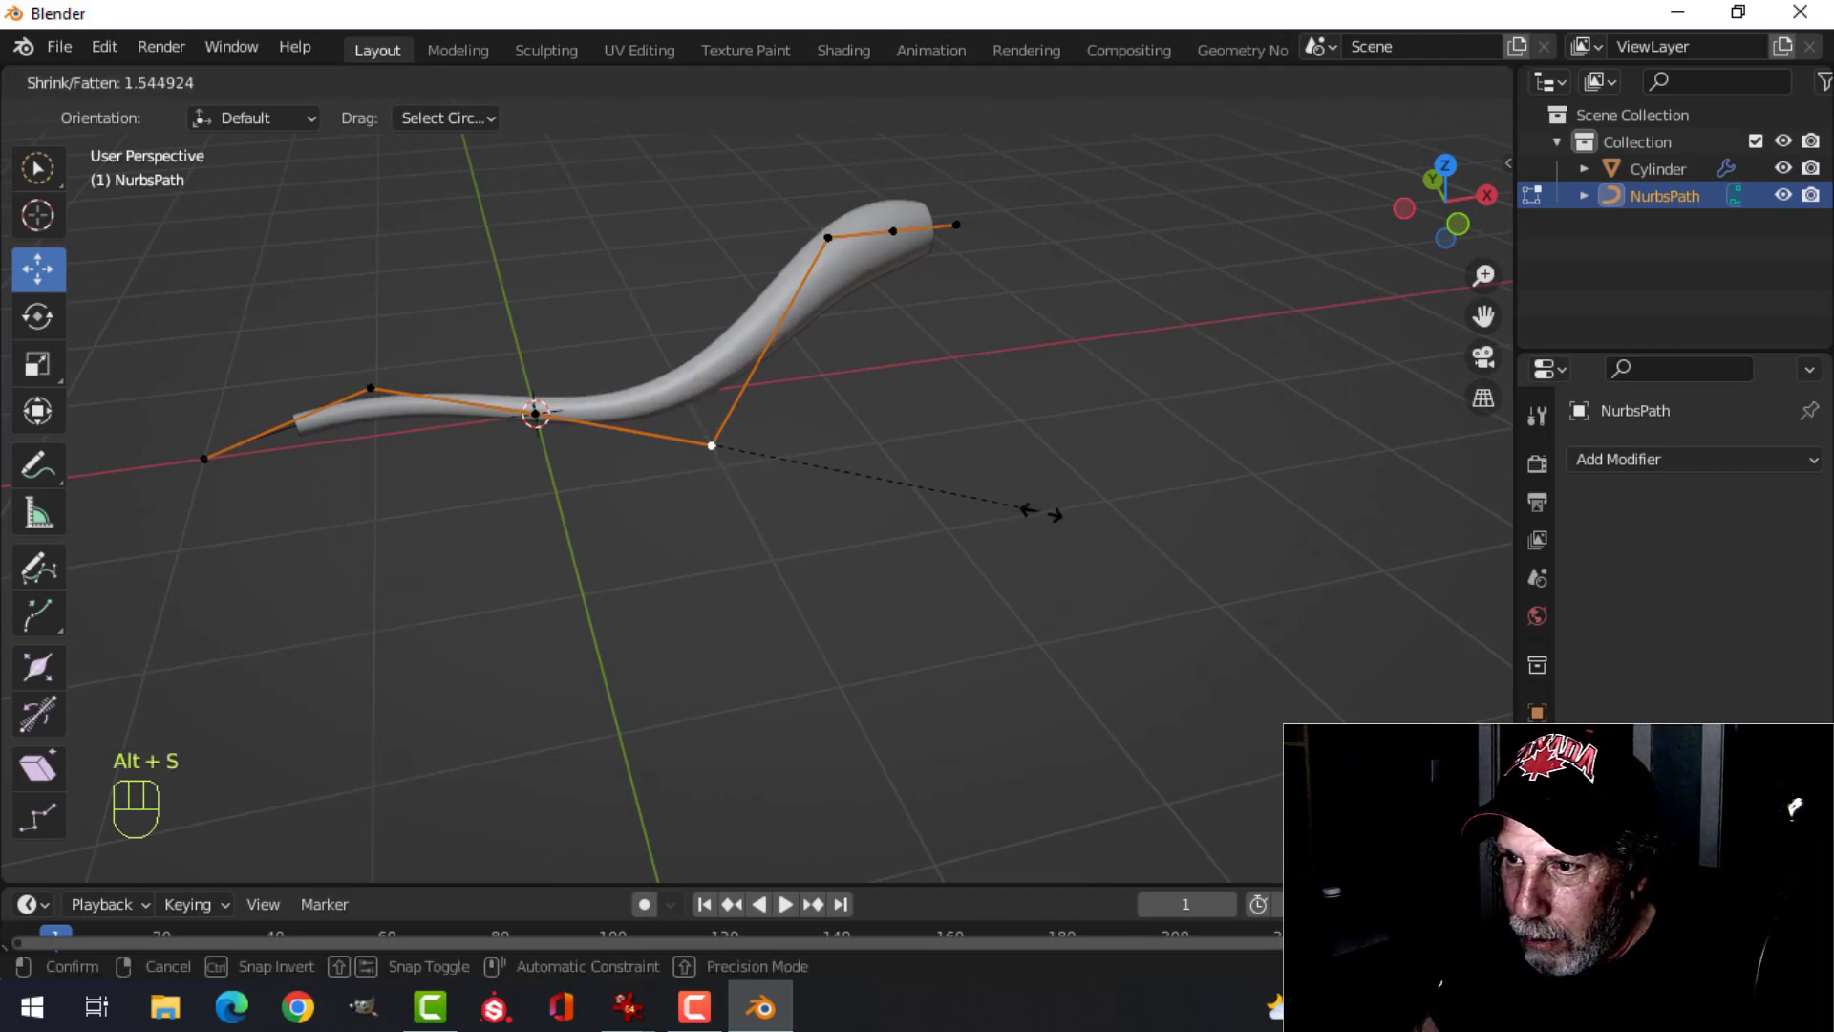
click(1051, 514)
- Subdivide the segment between the two control points at the path's thin, low end
click(370, 388)
shift+click(203, 459)
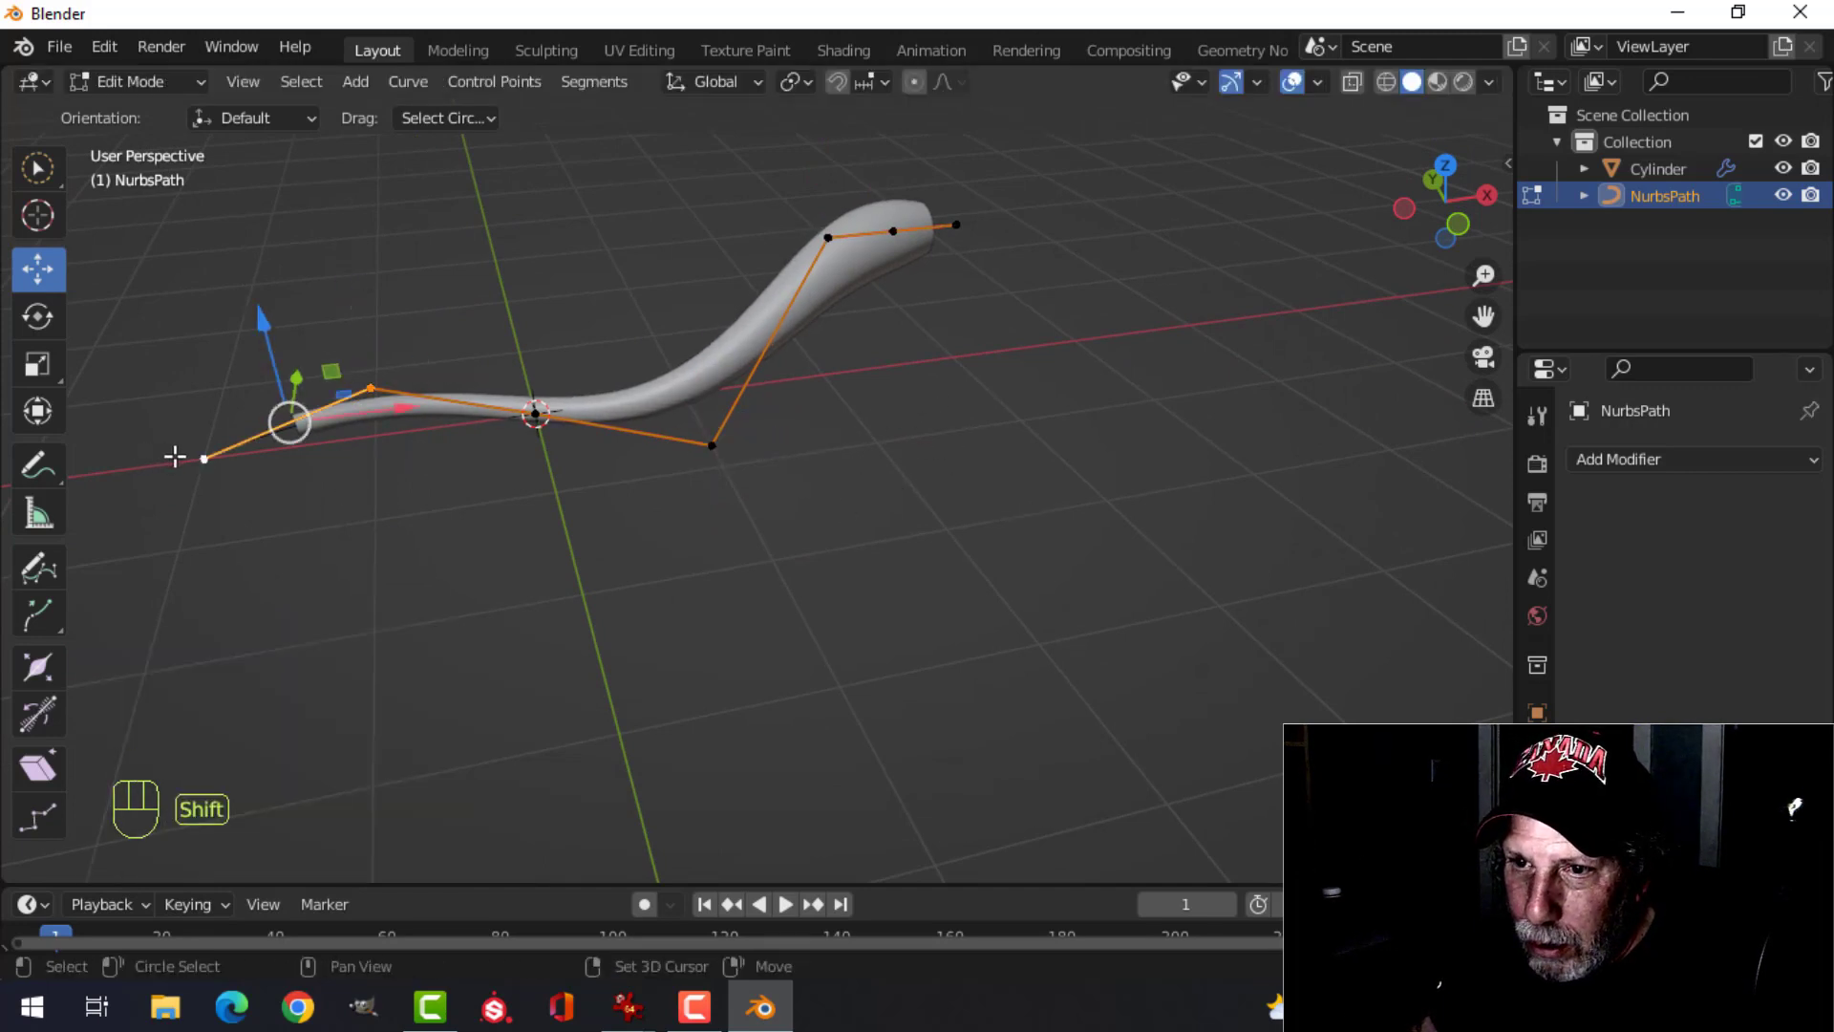
right_click(181, 449)
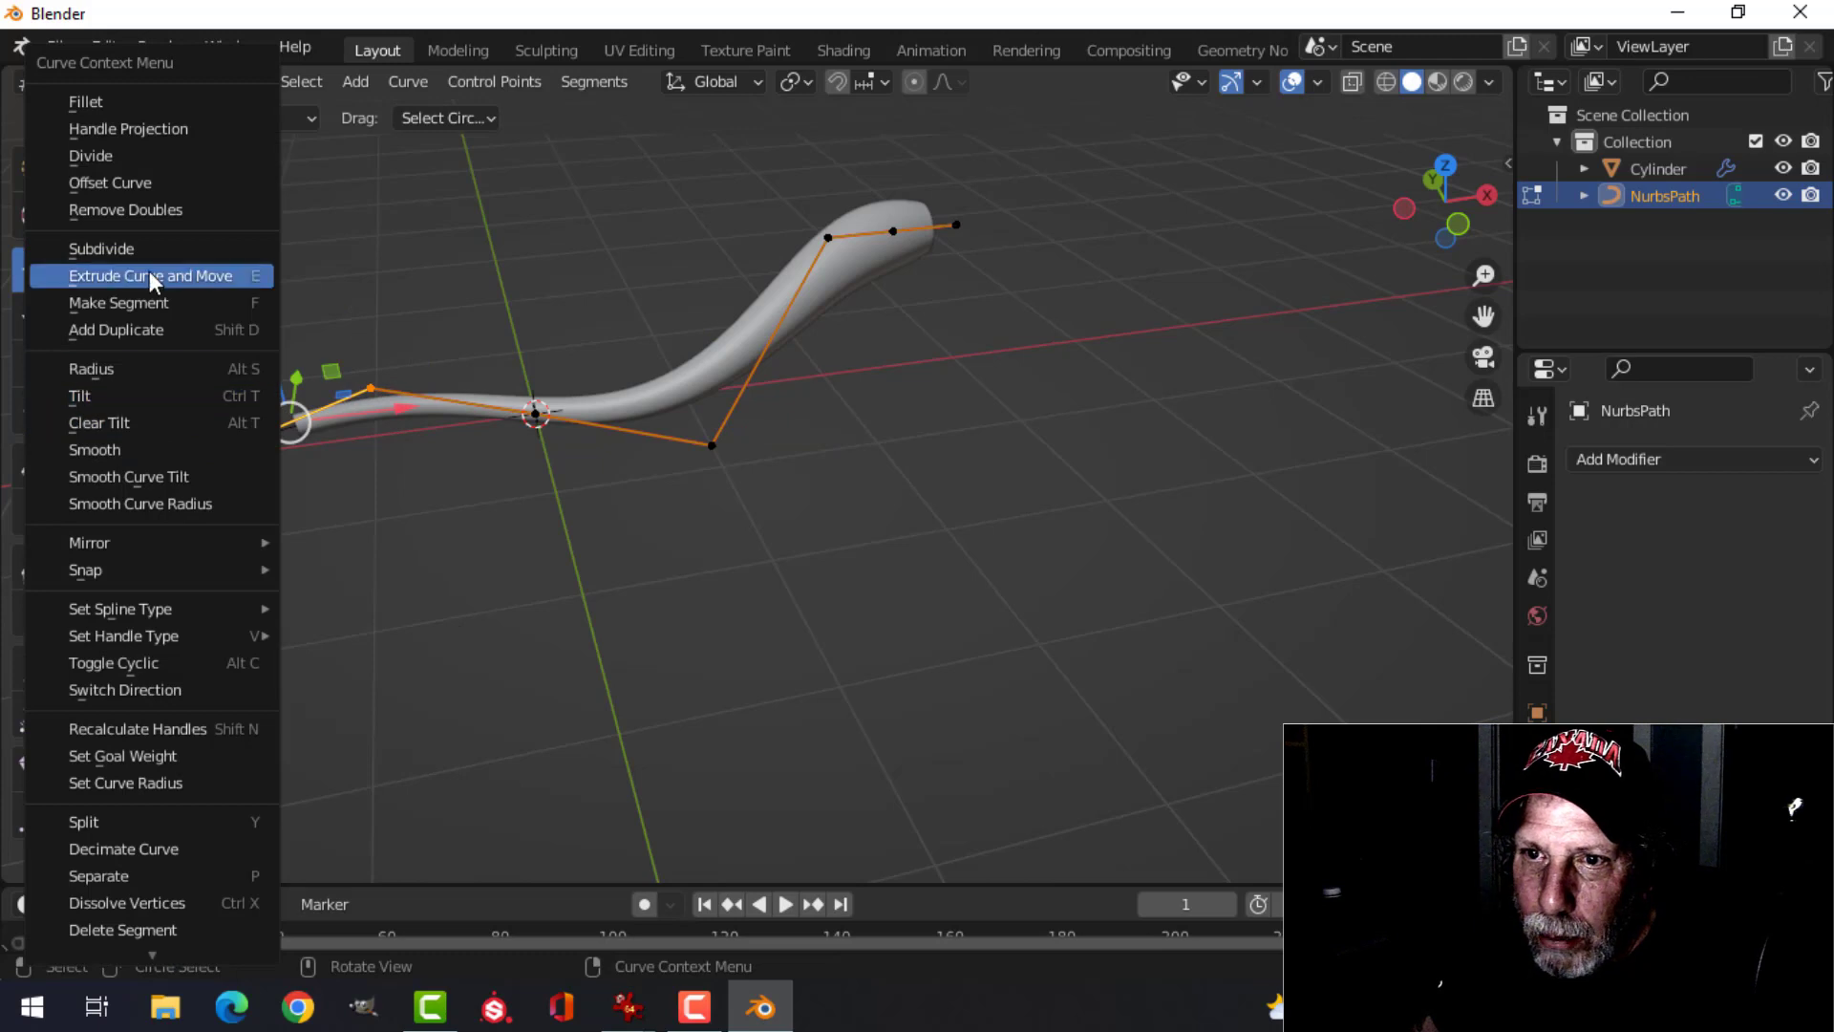
click(148, 246)
- Shrink the radius at the thin end's new middle control point to roughly a quarter, and clear the selection
key(alt+a)
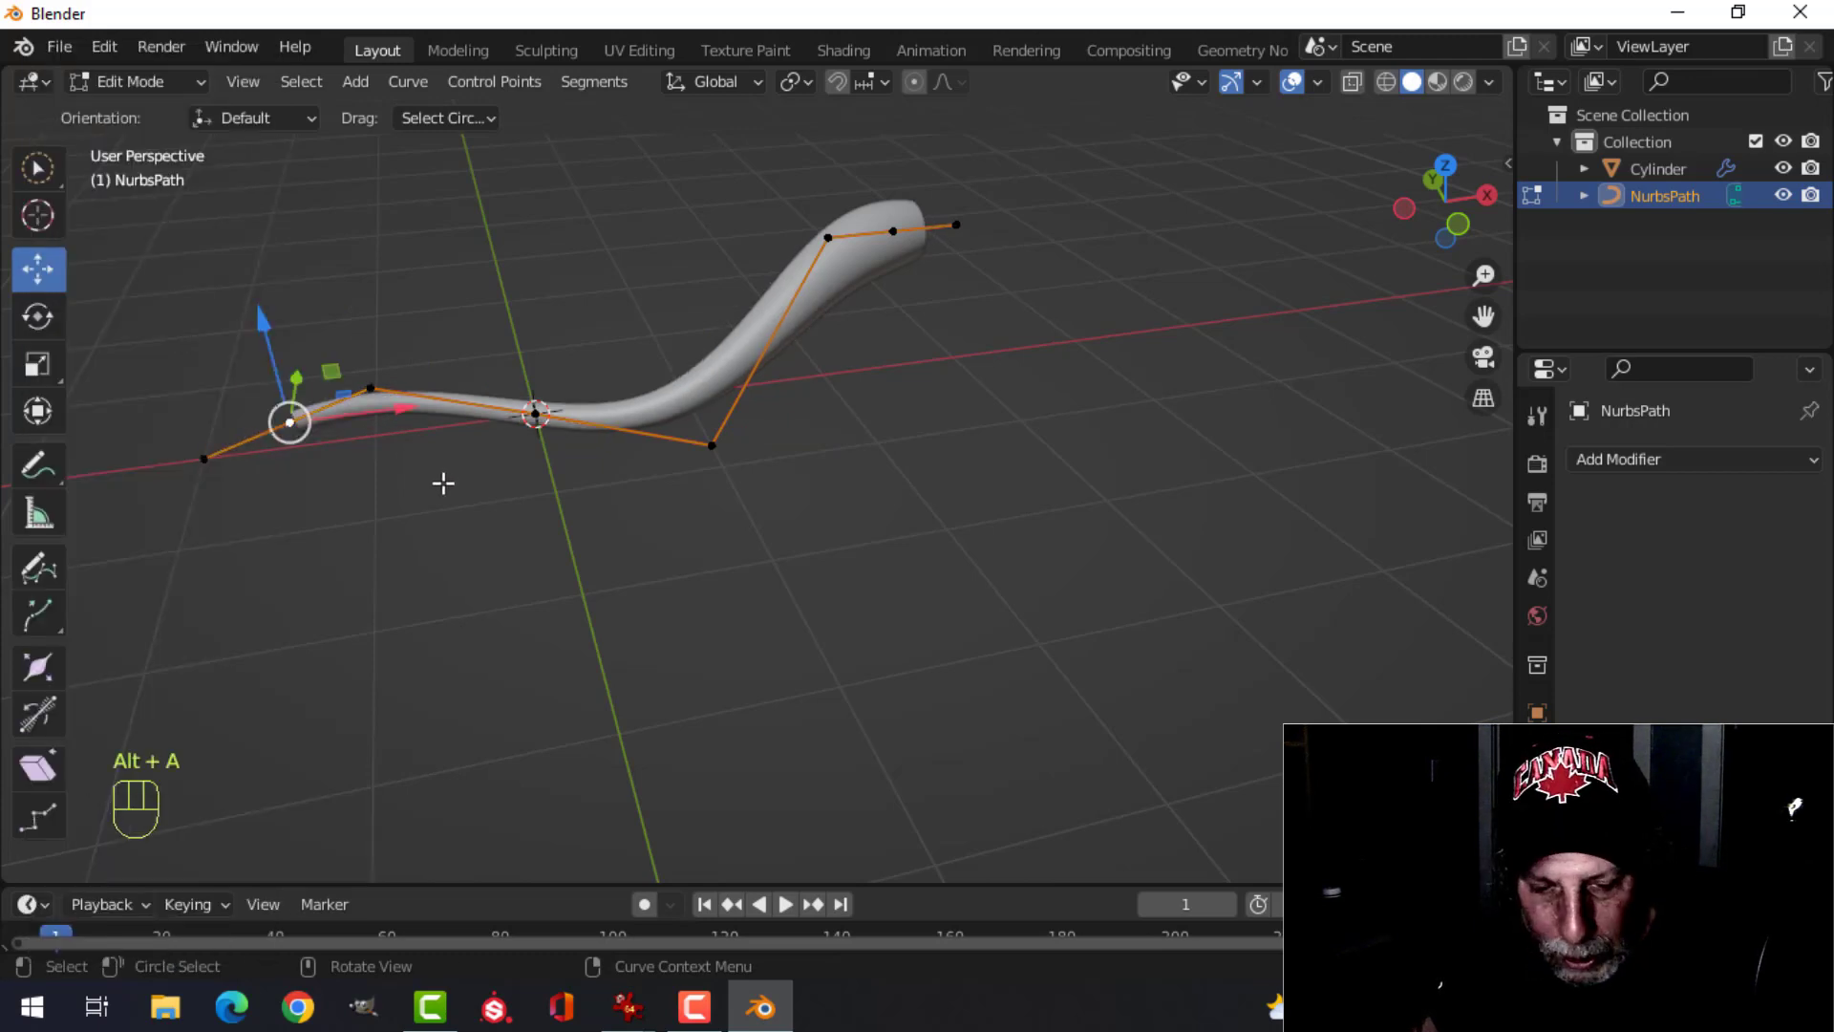
key(alt+s)
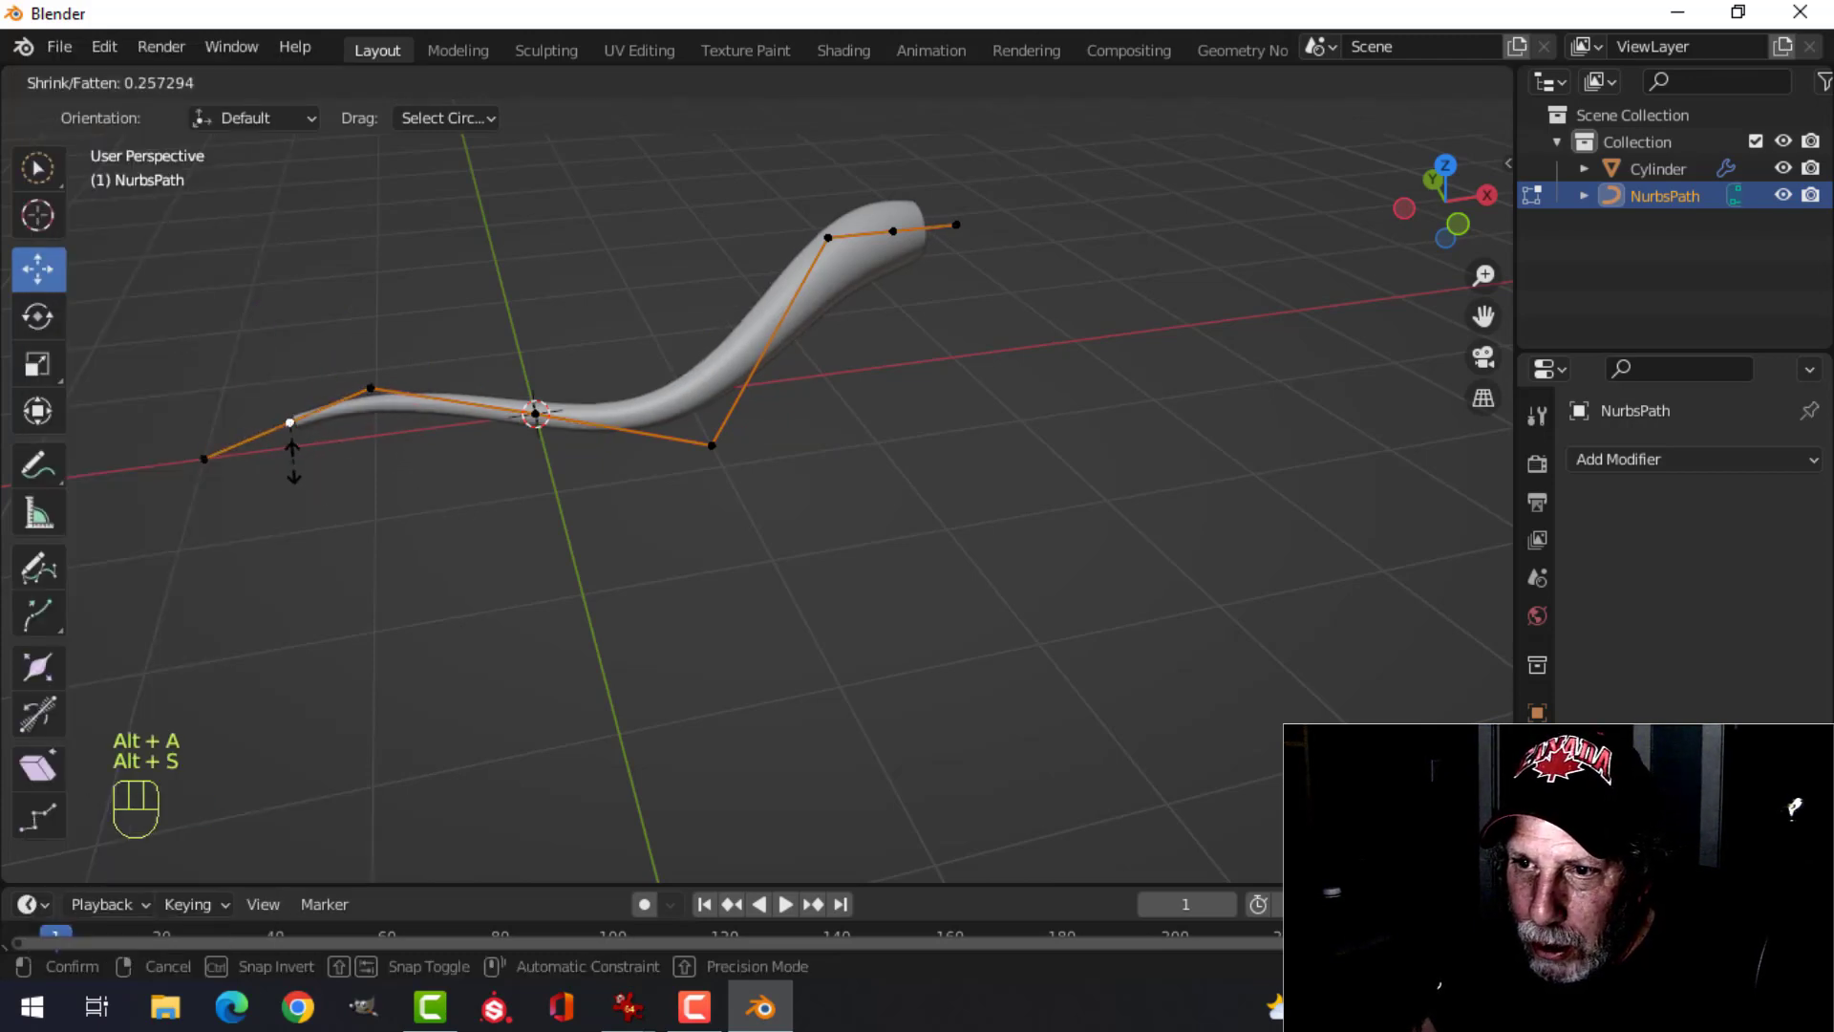
click(284, 454)
scroll(430, 478, up, 2)
key(alt+a)
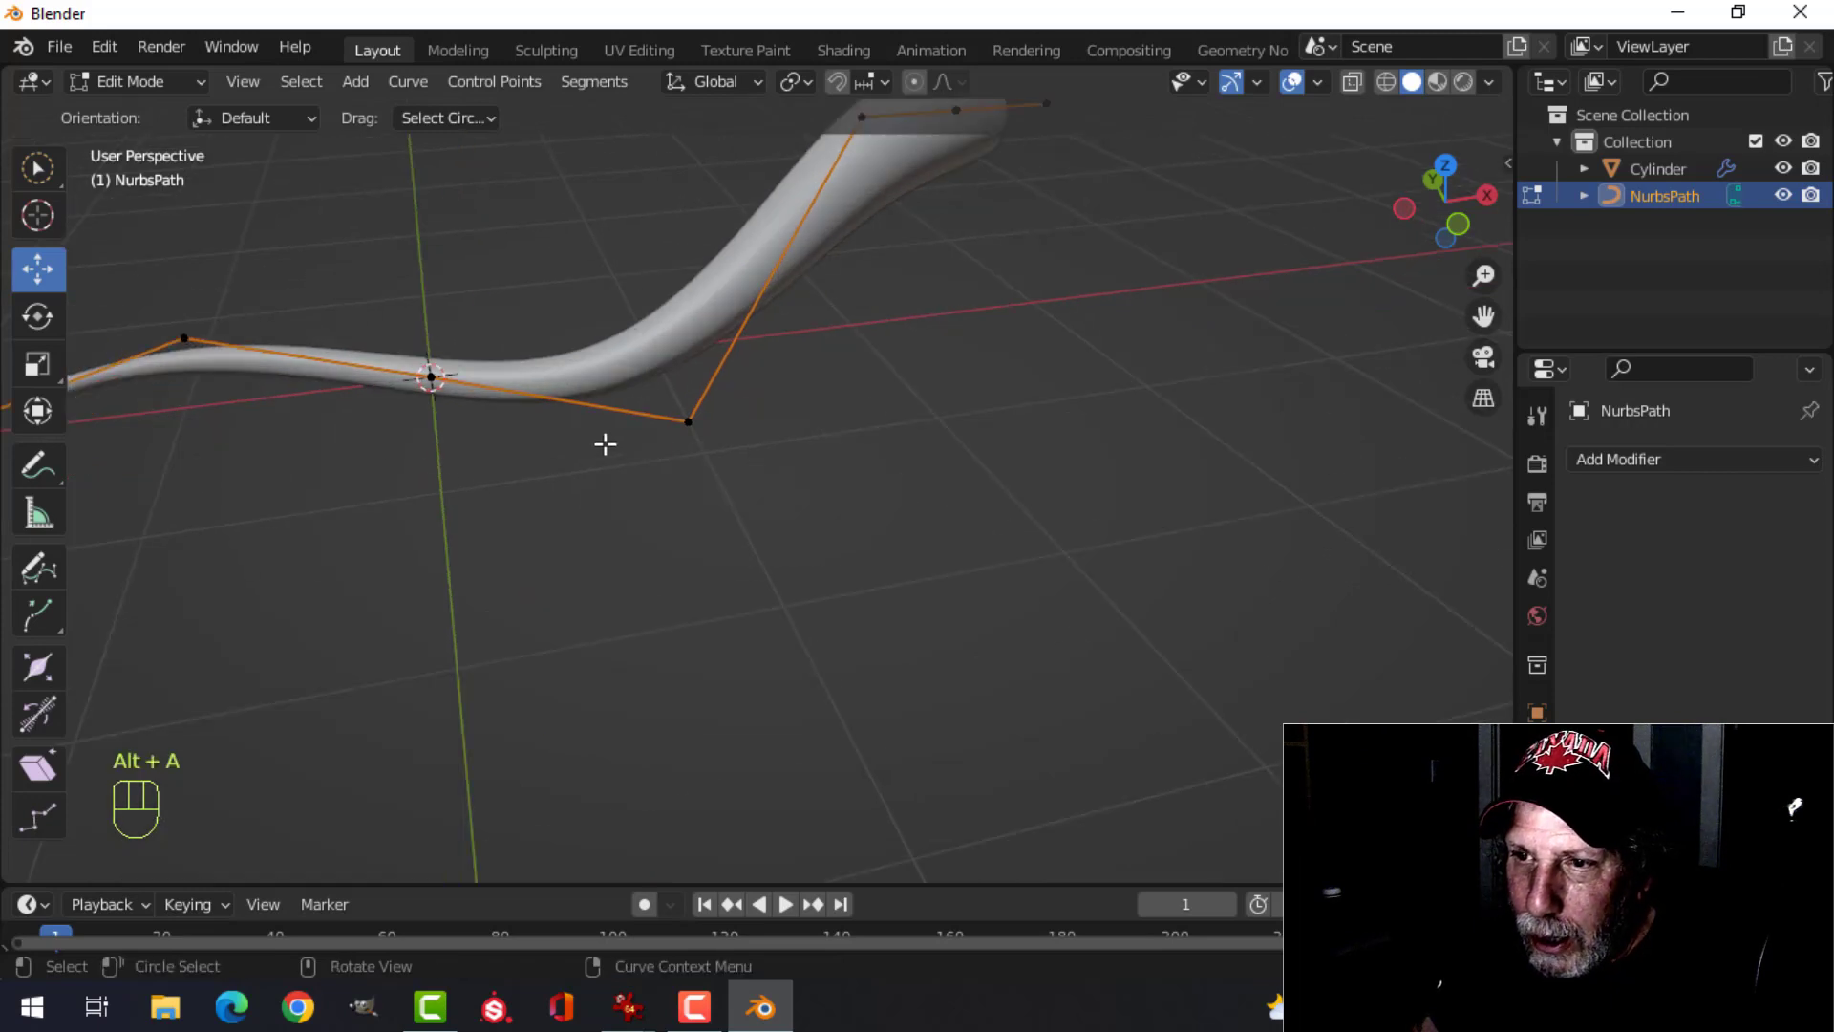
- Extrude the control point at the raised end of the path outward along X to lengthen the curve
scroll(602, 442, down, 3)
shift+middle_drag(828, 430, 696, 457)
shift+middle_drag(820, 339, 767, 469)
scroll(729, 479, up, 3)
click(625, 292)
scroll(662, 400, down, 2)
shift+middle_drag(662, 399, 725, 397)
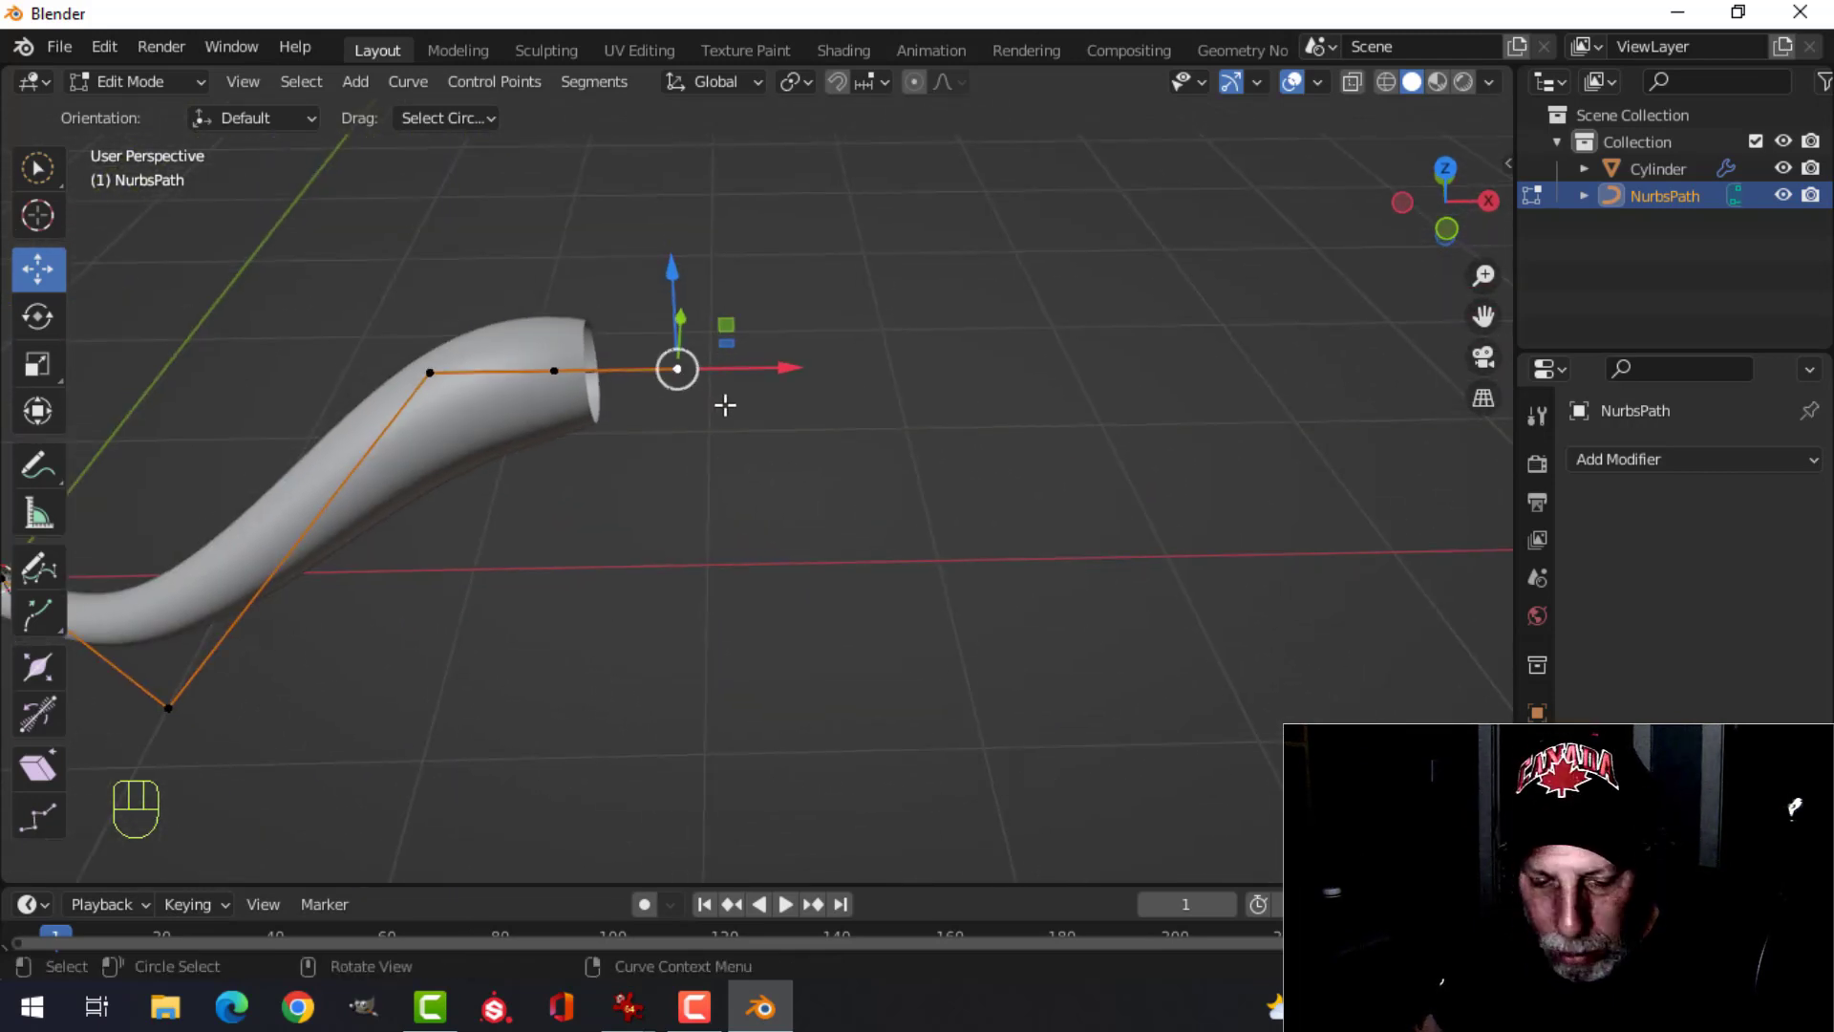
key(e)
drag(764, 367, 843, 364)
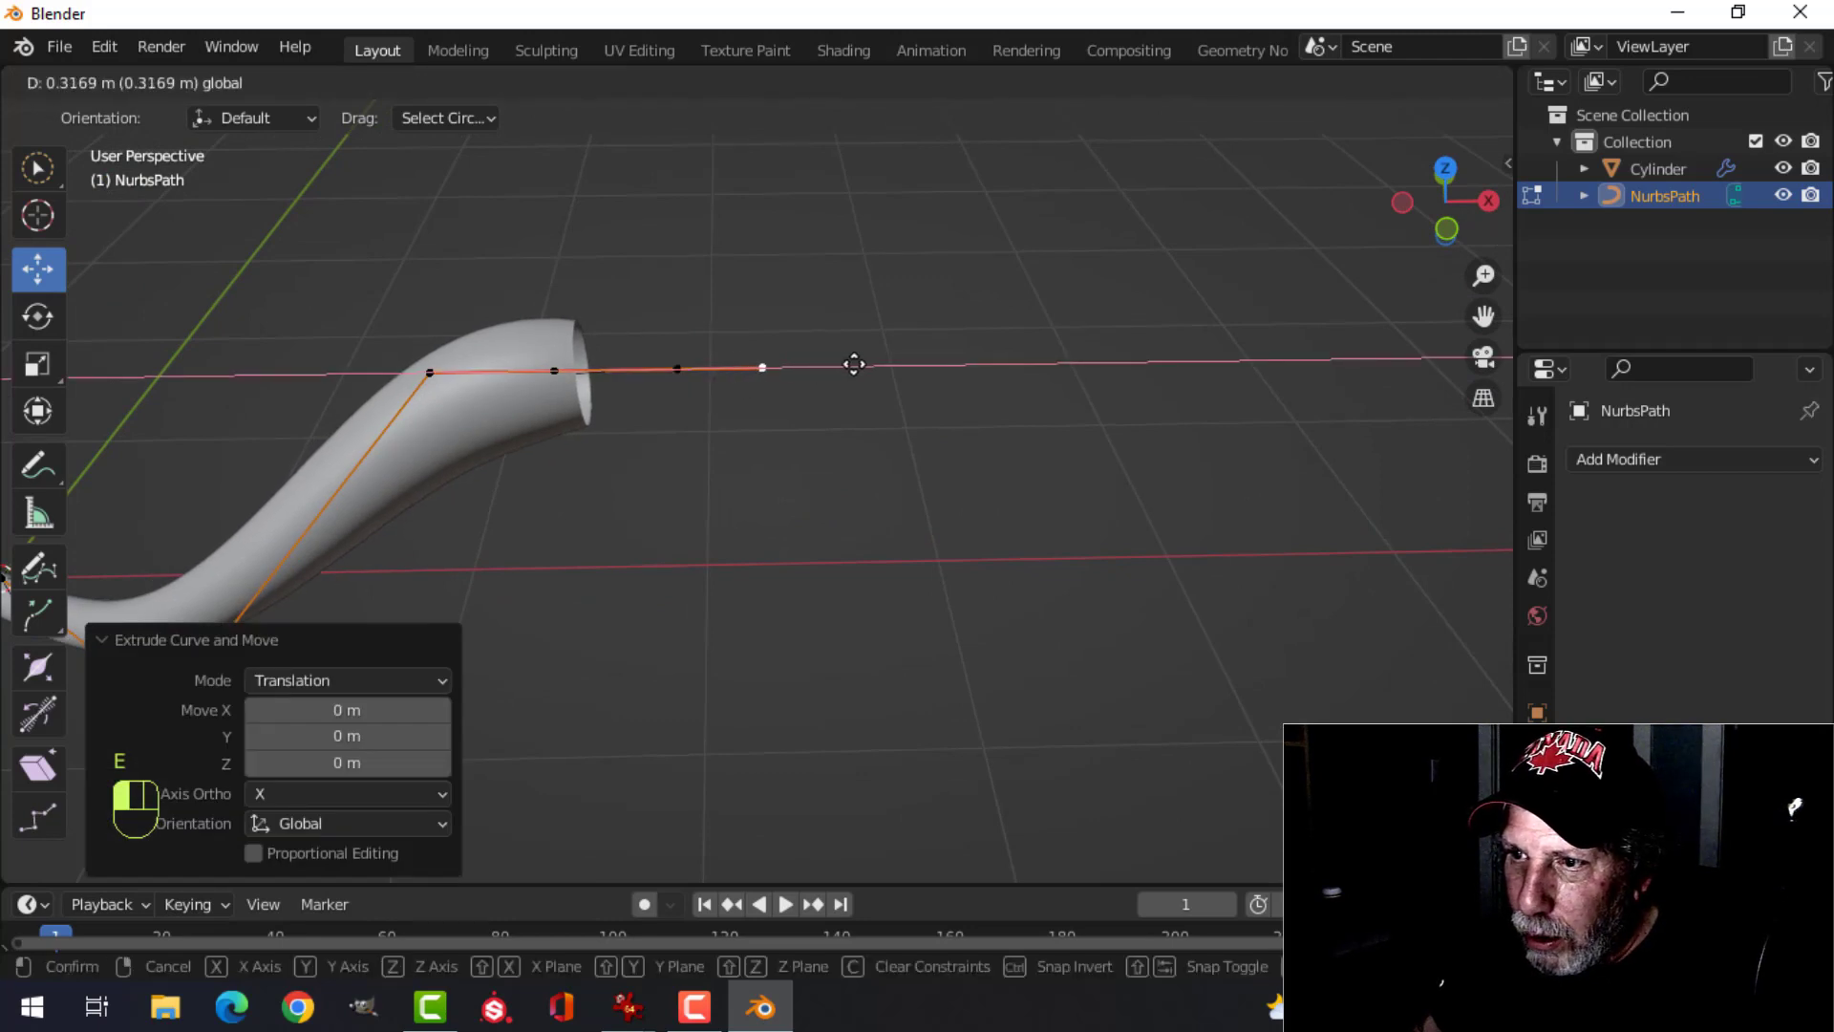
click(900, 363)
- Shrink the radius at the second-to-last control point of the raised end by 0.234 and again by 0.362
click(677, 369)
key(alt+s)
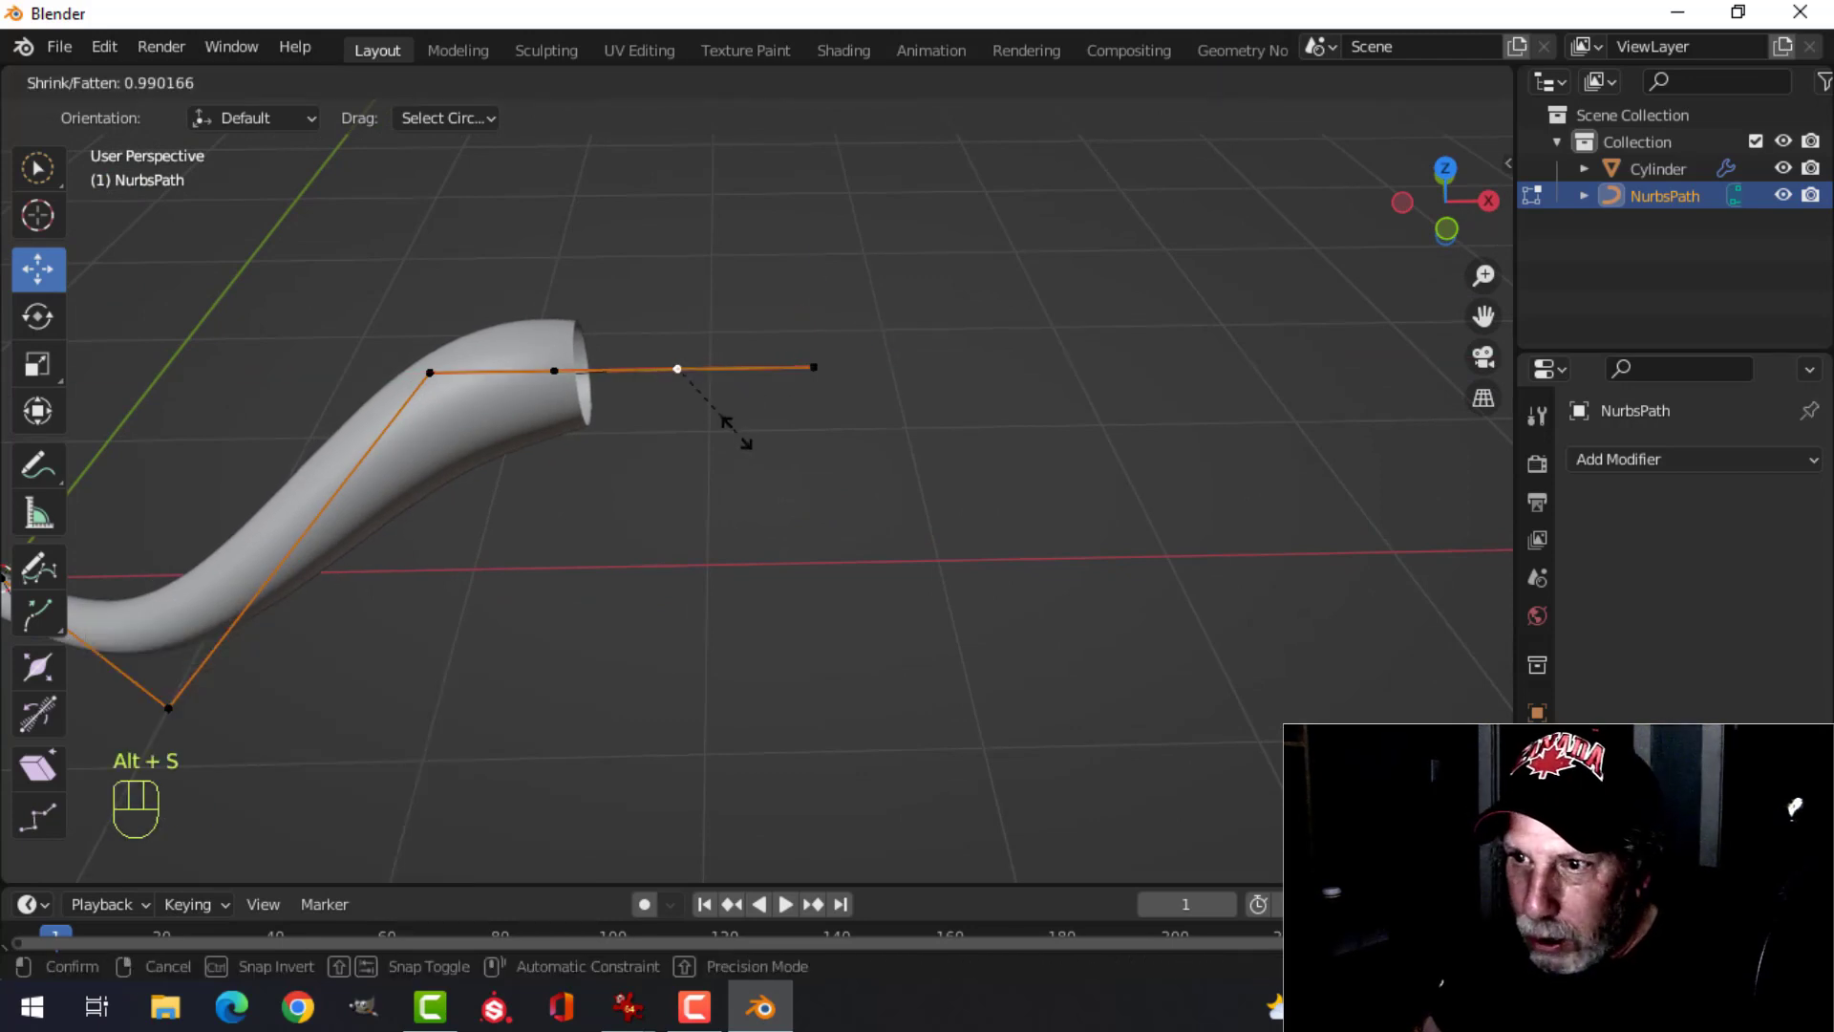
click(664, 353)
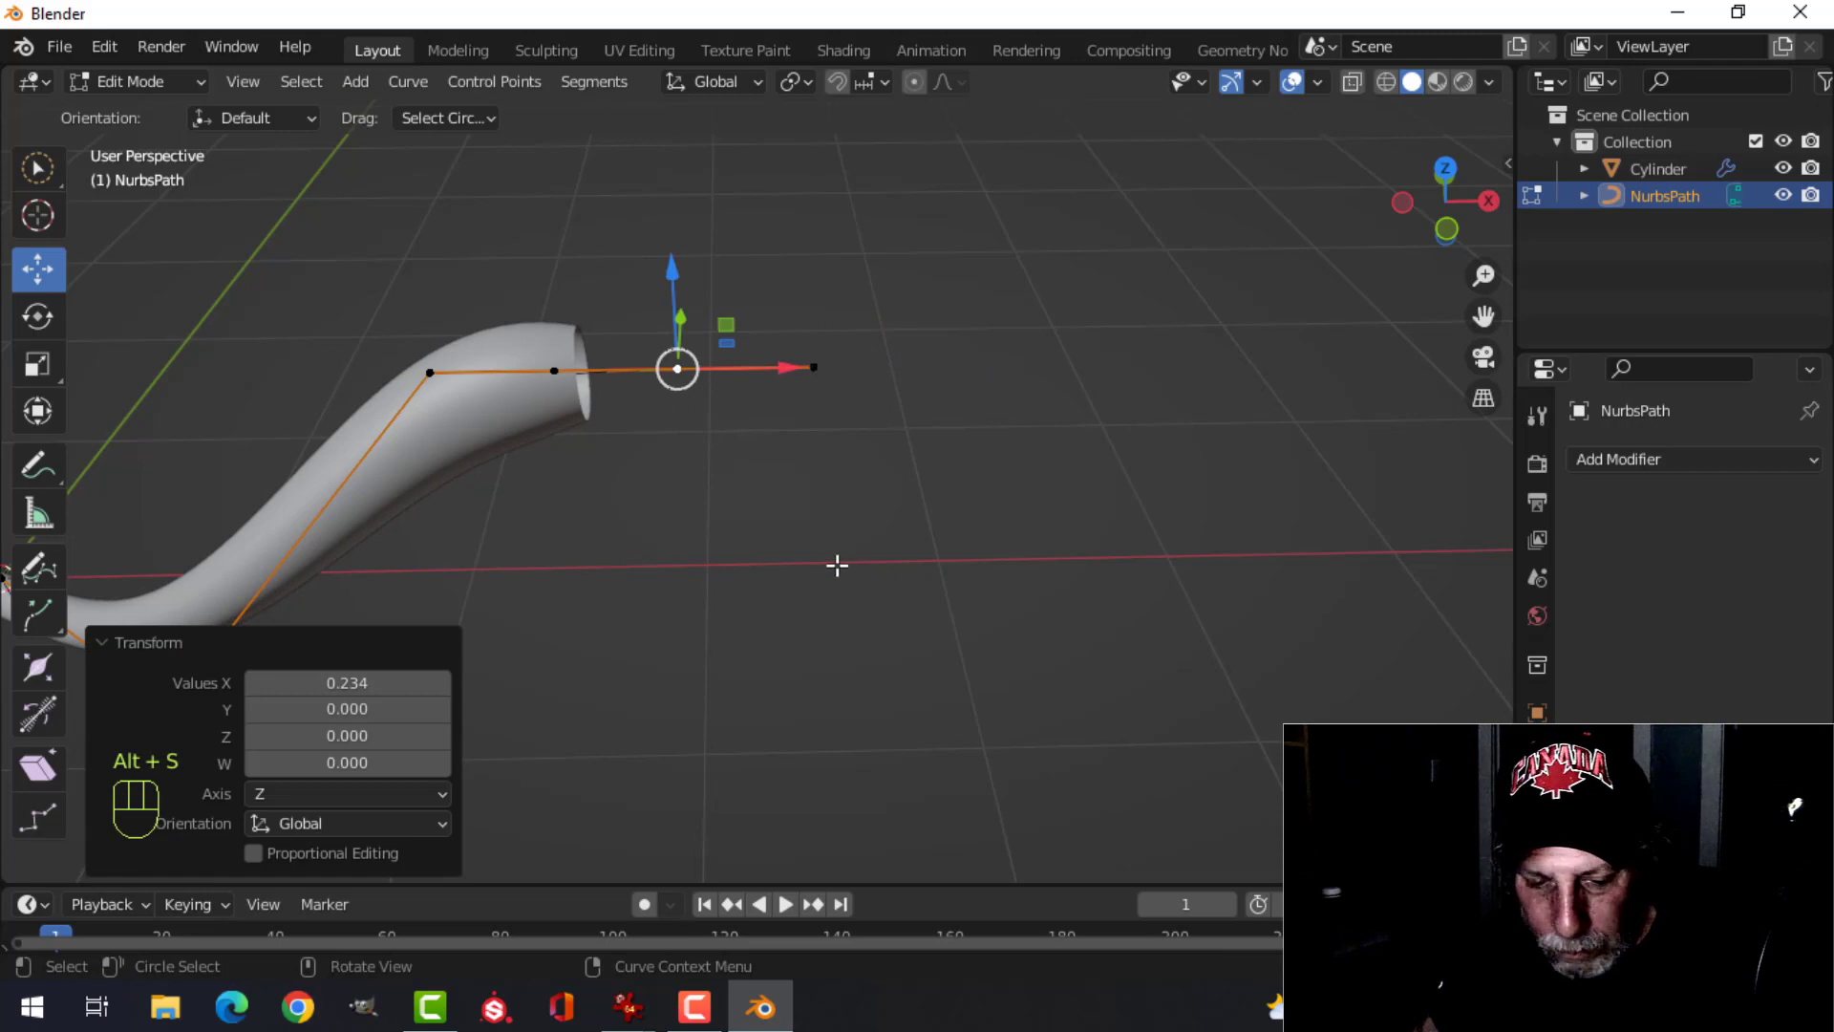
key(alt+s)
click(710, 459)
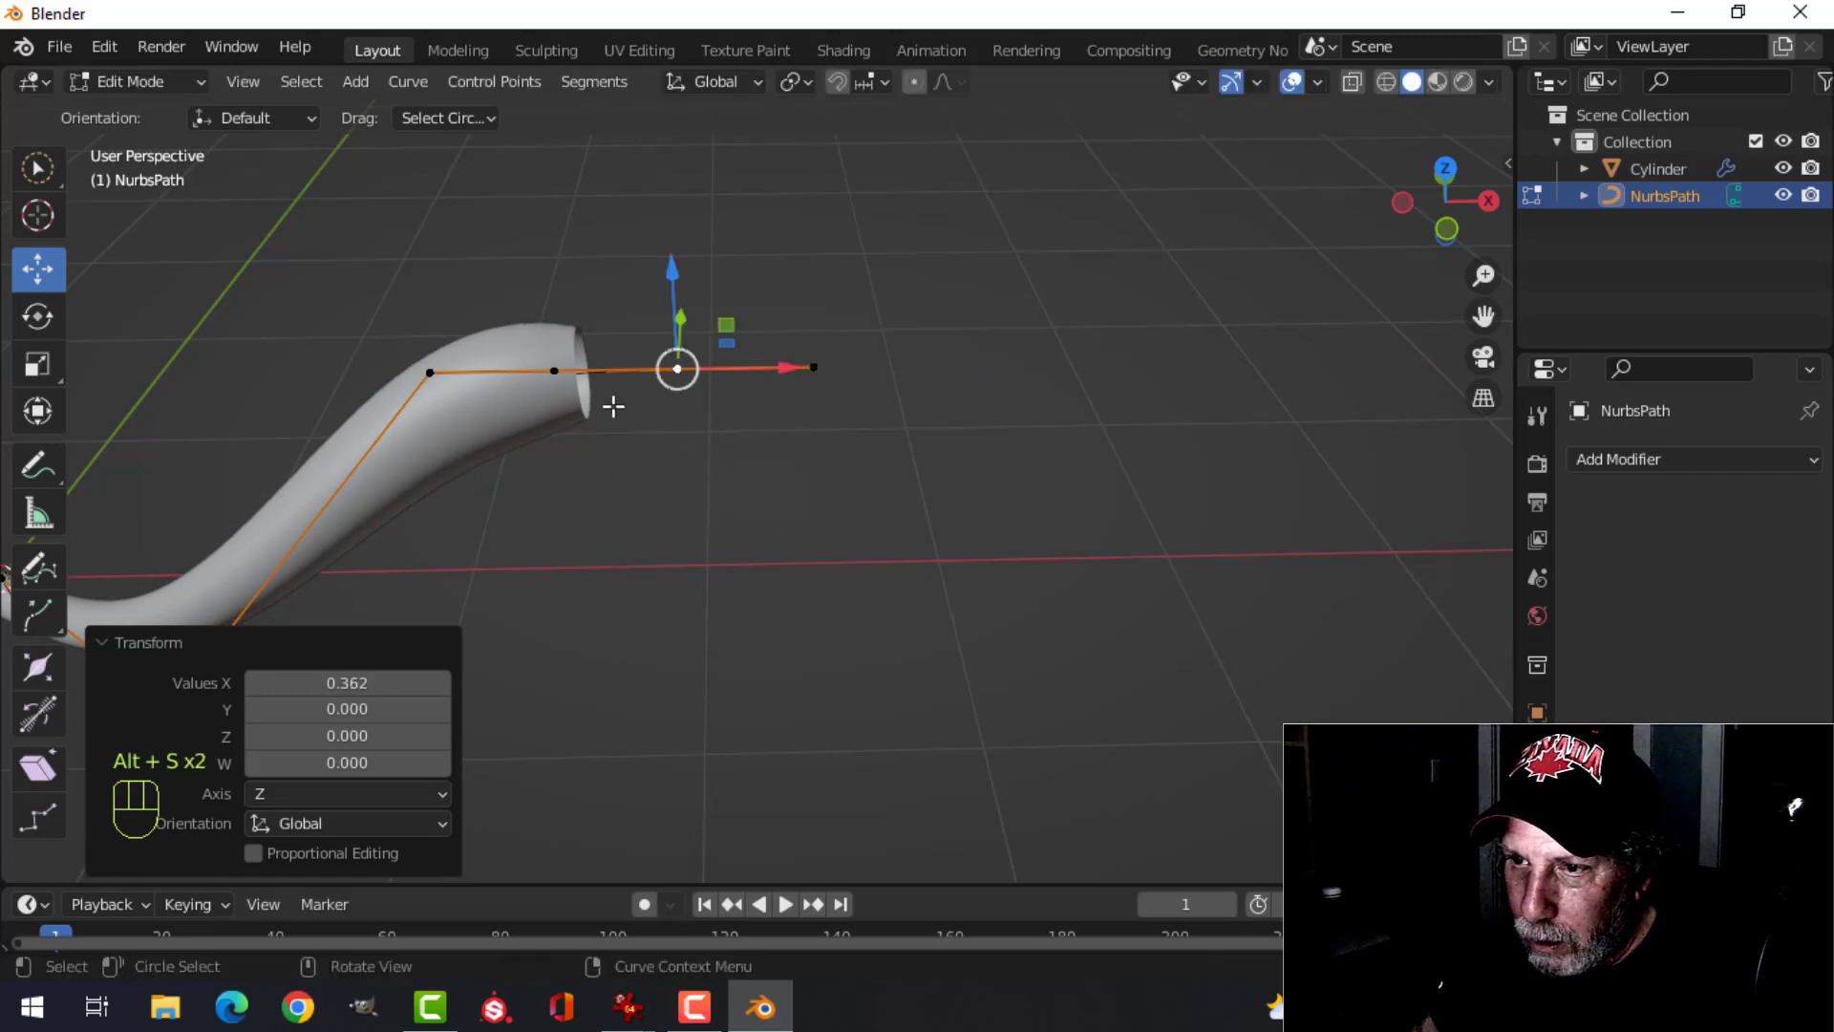
scroll(795, 433, down, 1)
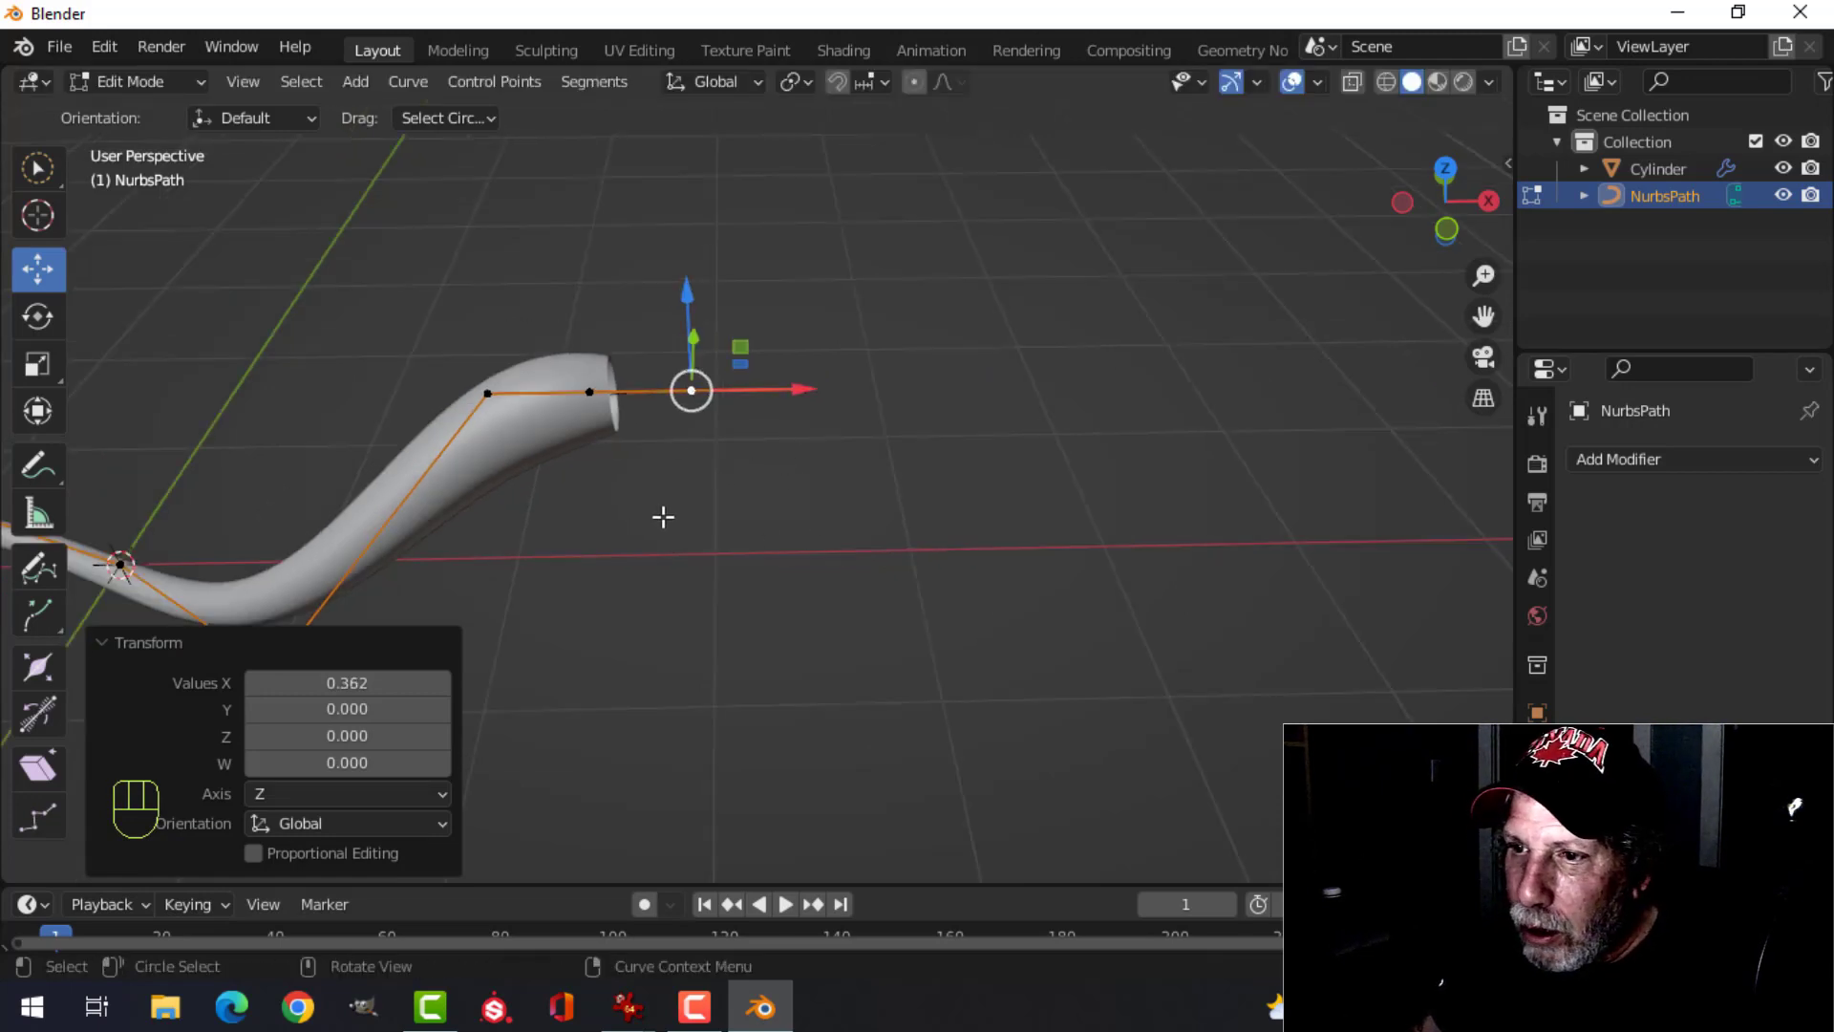
- Raise the Count of the Array modifier on the worm mesh to 83
key(Tab)
click(582, 432)
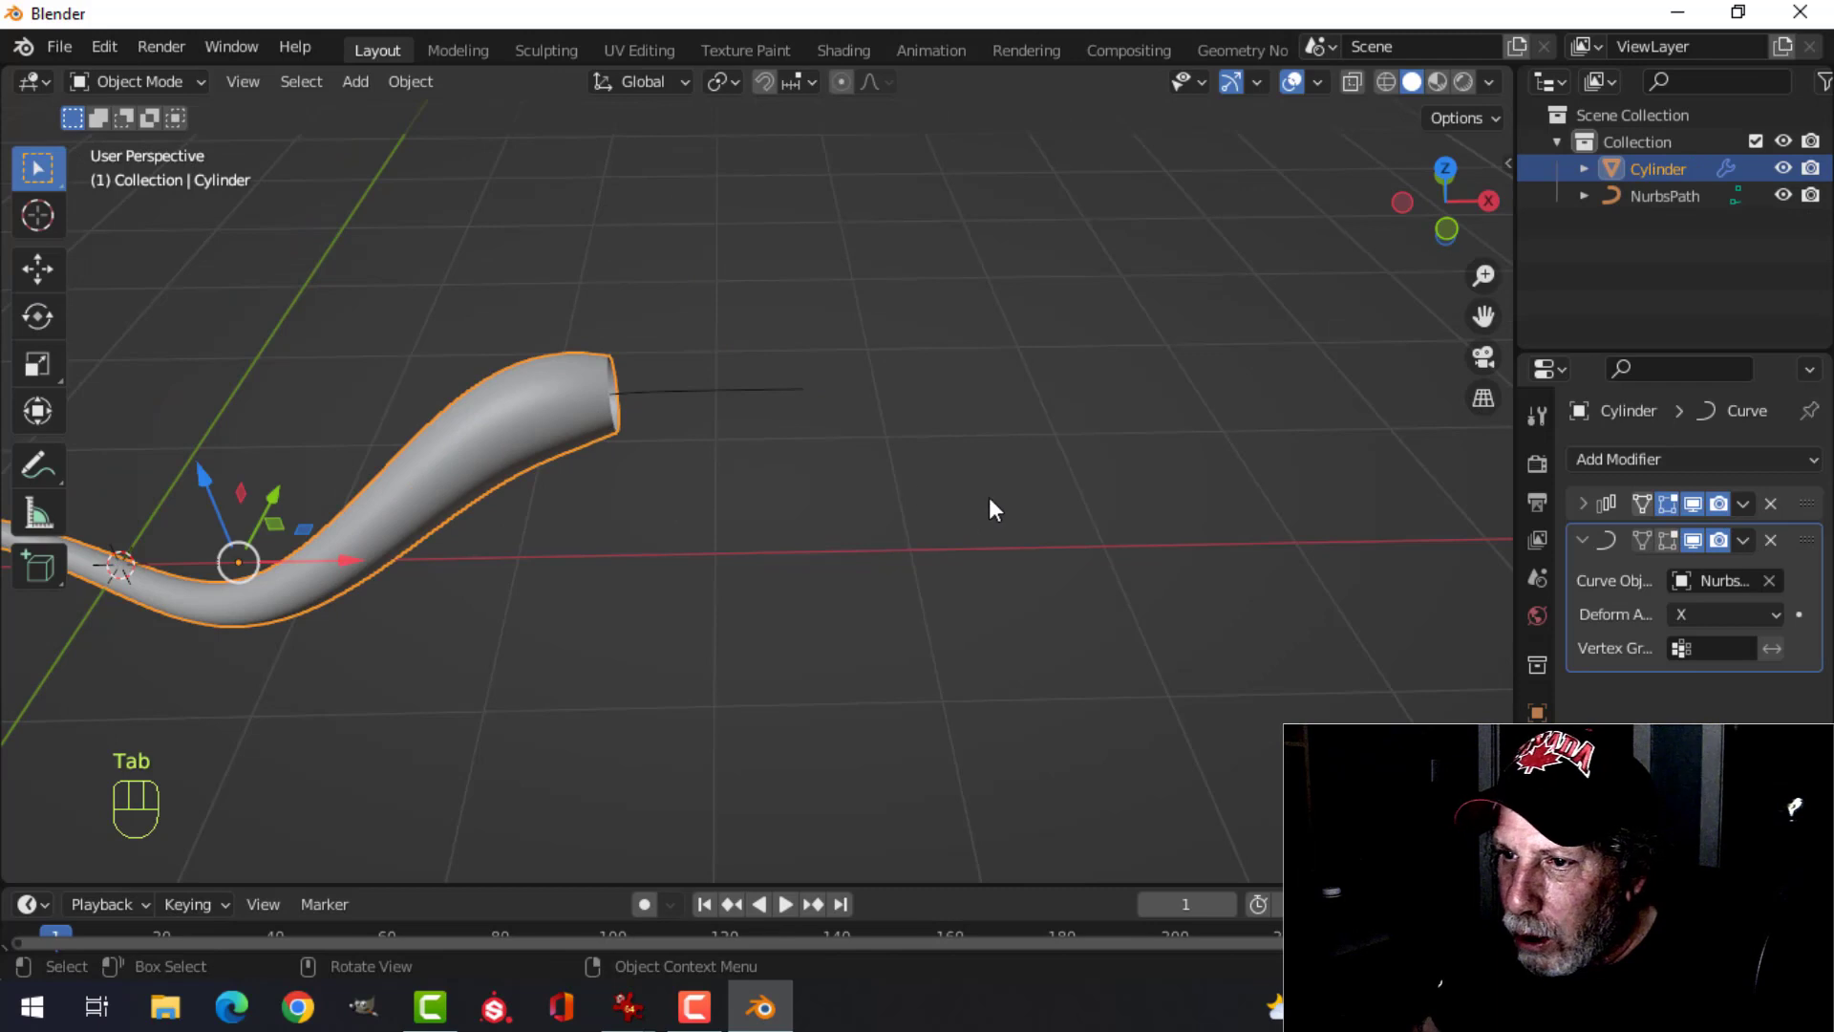
click(1584, 500)
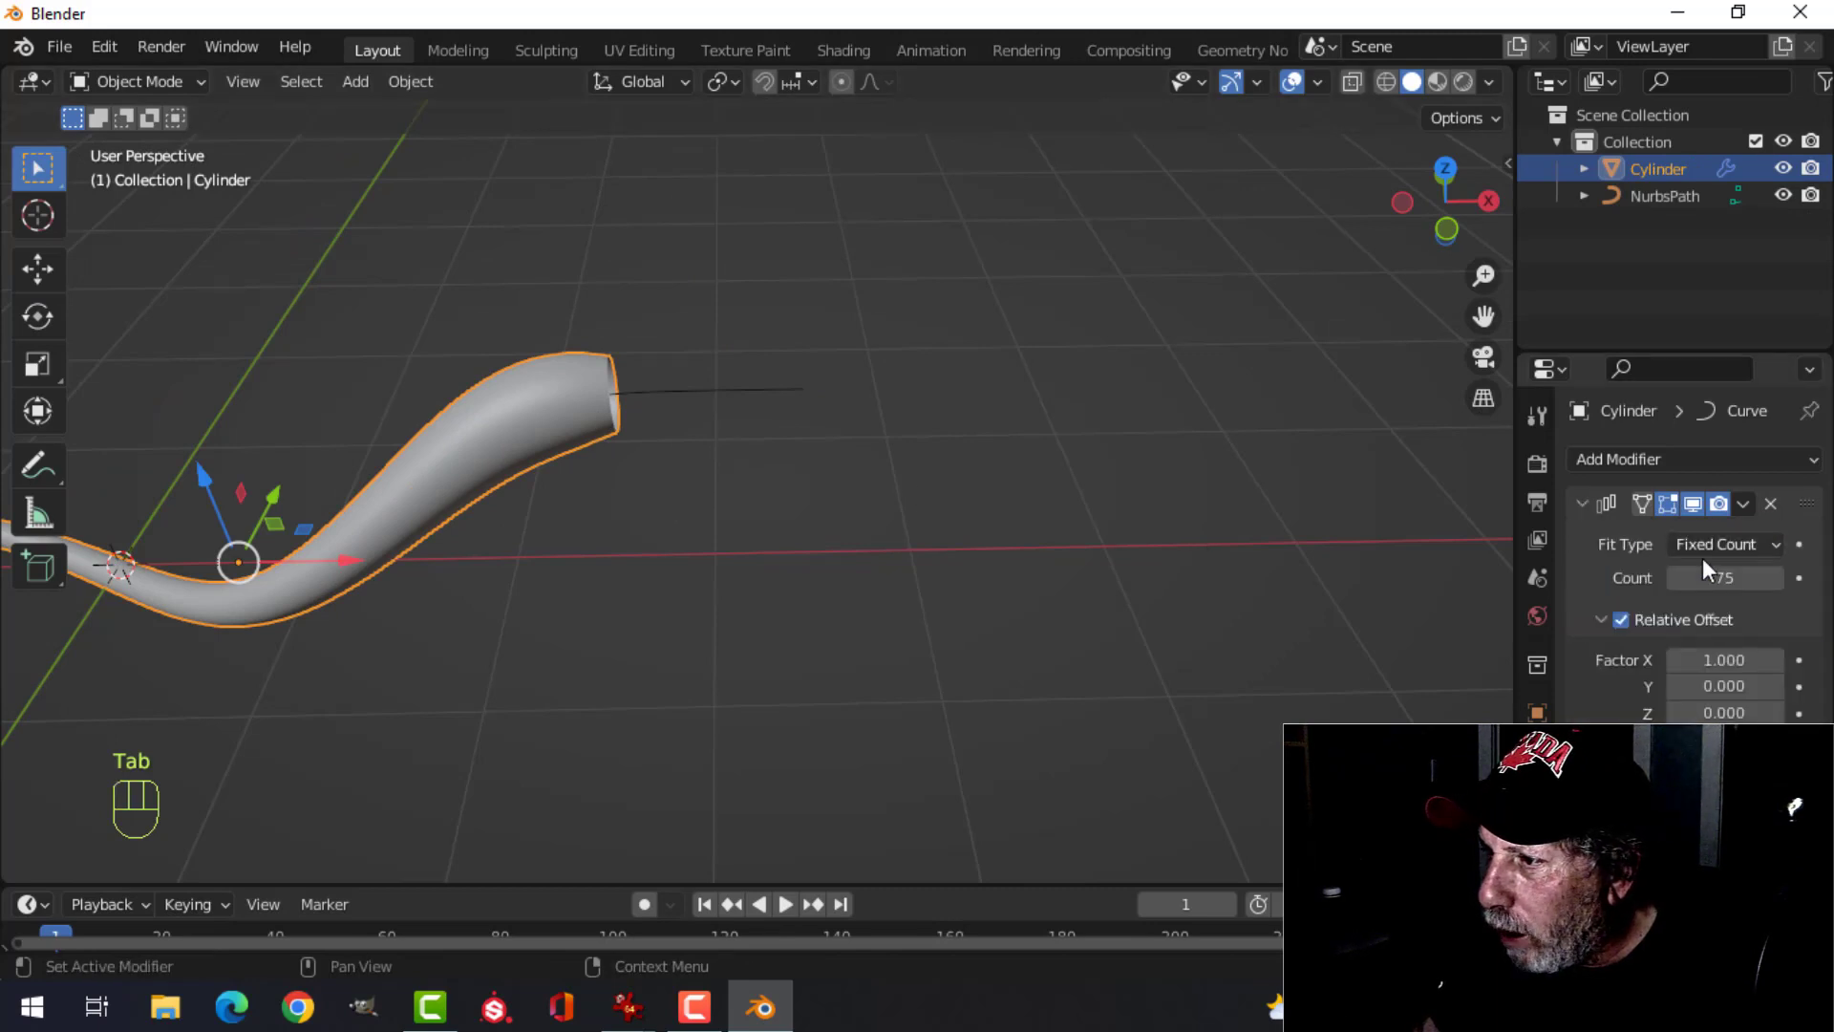
drag(1769, 577, 1791, 577)
click(1775, 577)
click(1775, 577)
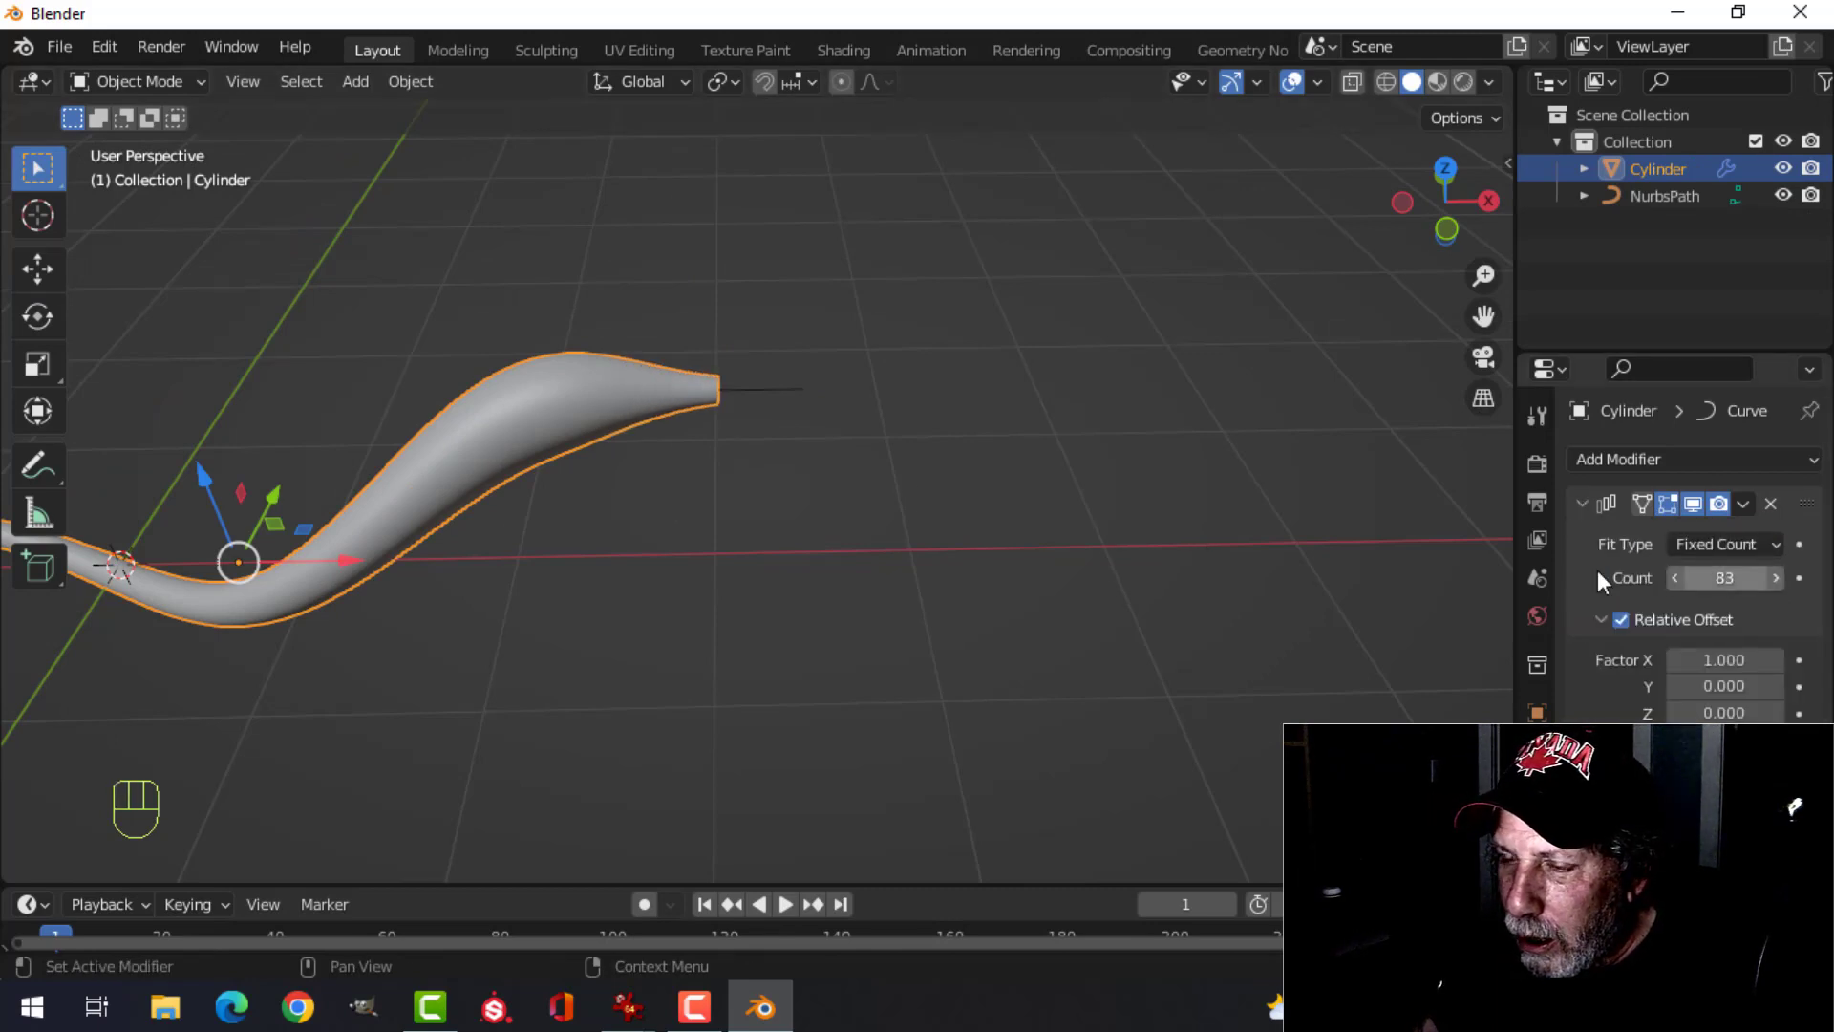
scroll(844, 468, up, 3)
scroll(823, 465, down, 3)
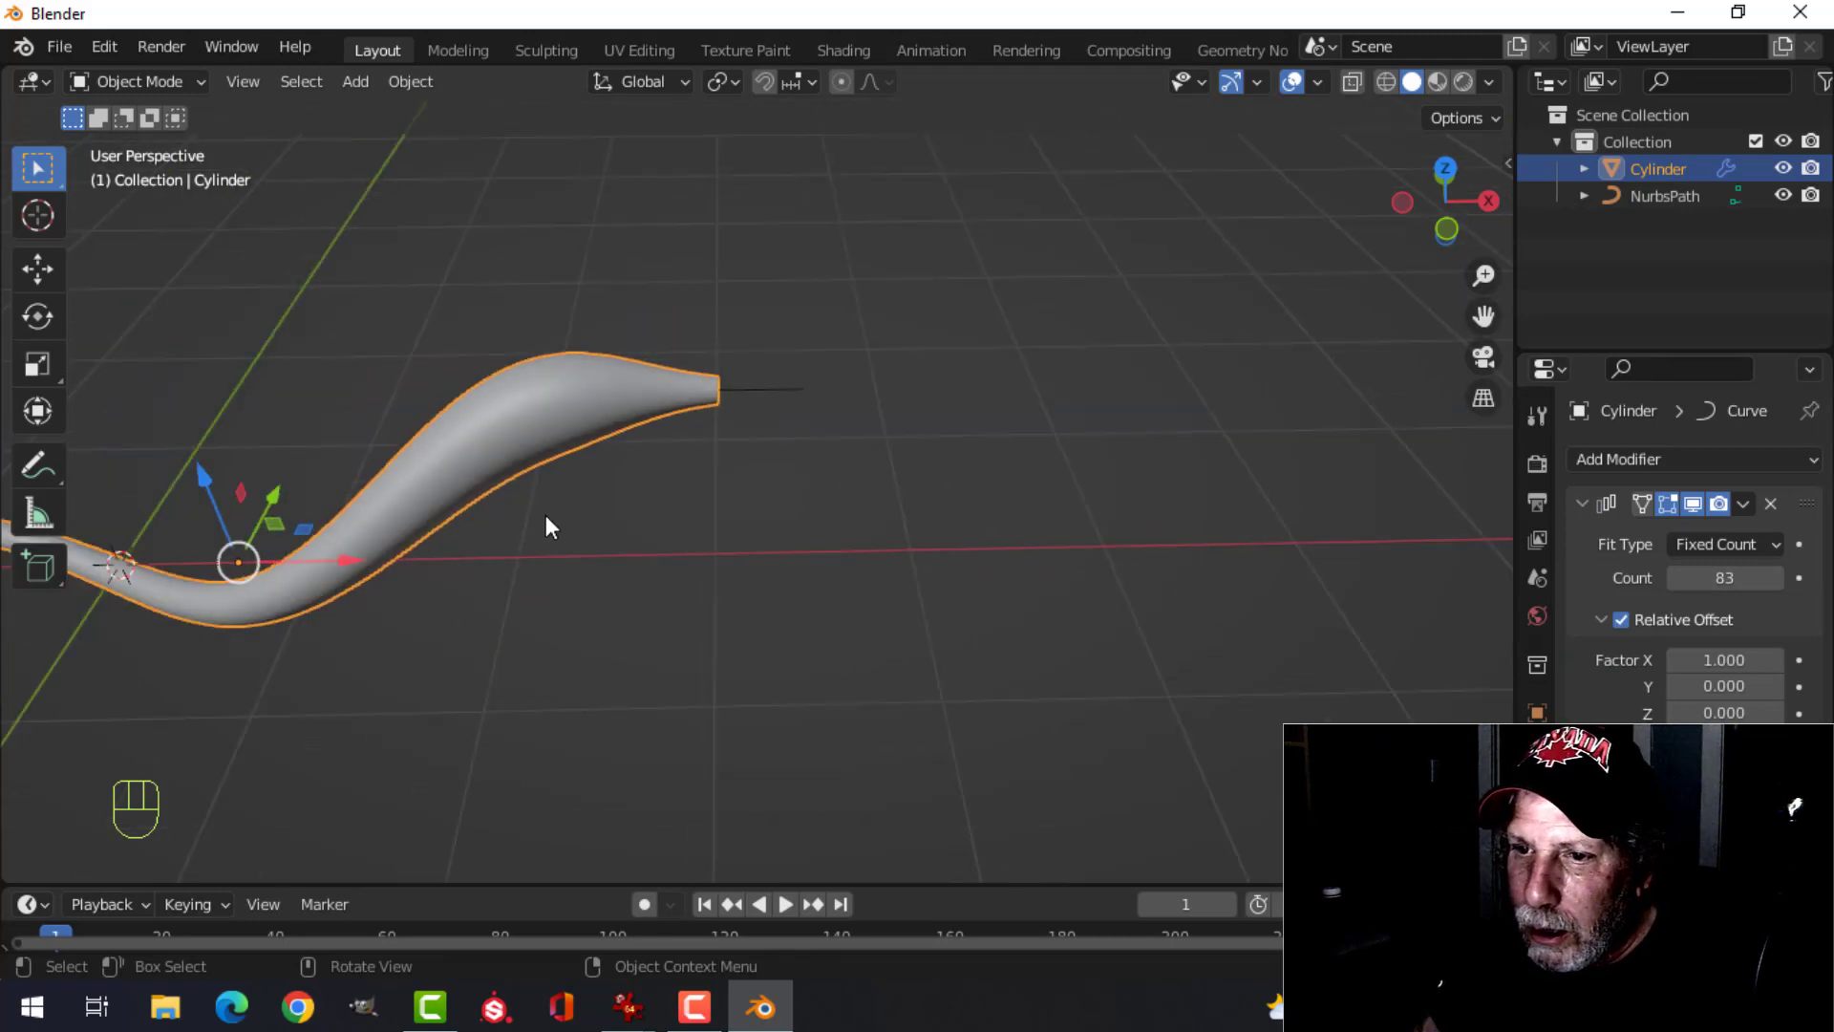
- Move the worm mesh about -0.169 m along X relative to its path
shift+middle_drag(489, 558, 600, 535)
drag(459, 537, 420, 534)
scroll(724, 443, down, 3)
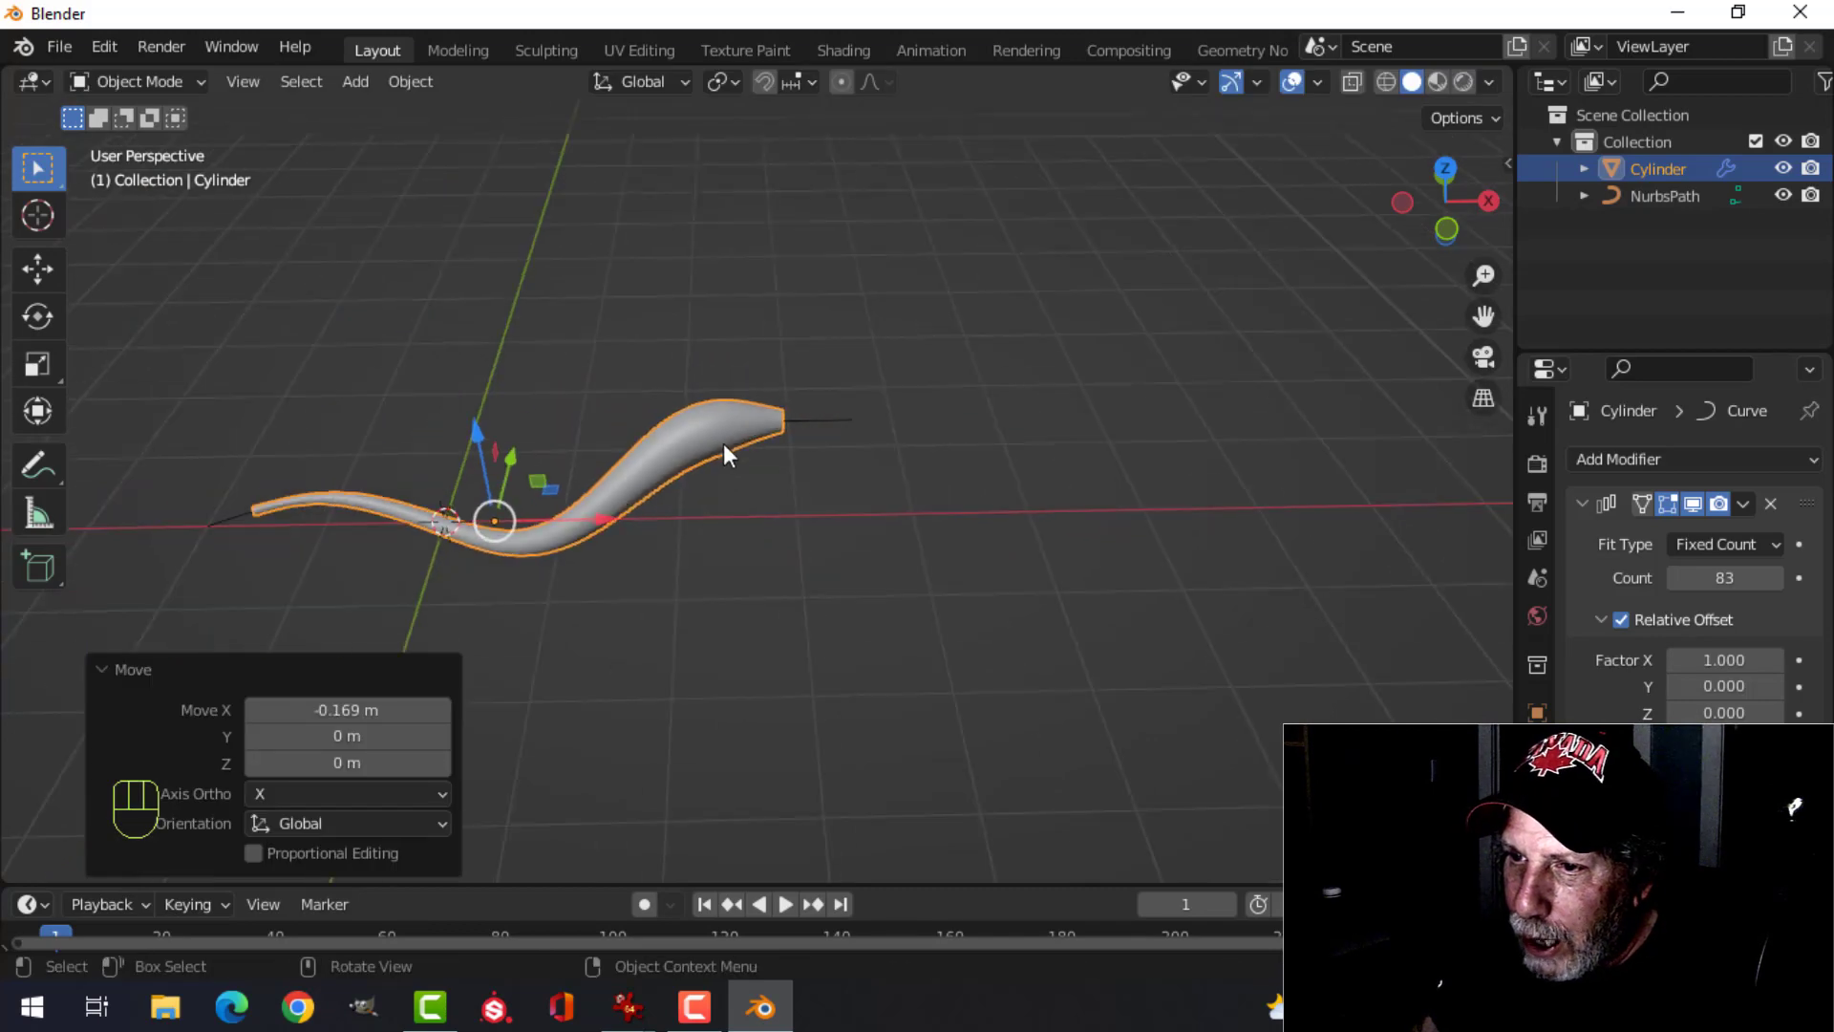
shift+middle_drag(650, 498, 872, 438)
scroll(536, 496, up, 3)
shift+middle_drag(537, 495, 684, 489)
key(alt+a)
shift+middle_drag(1064, 455, 913, 283)
click(914, 283)
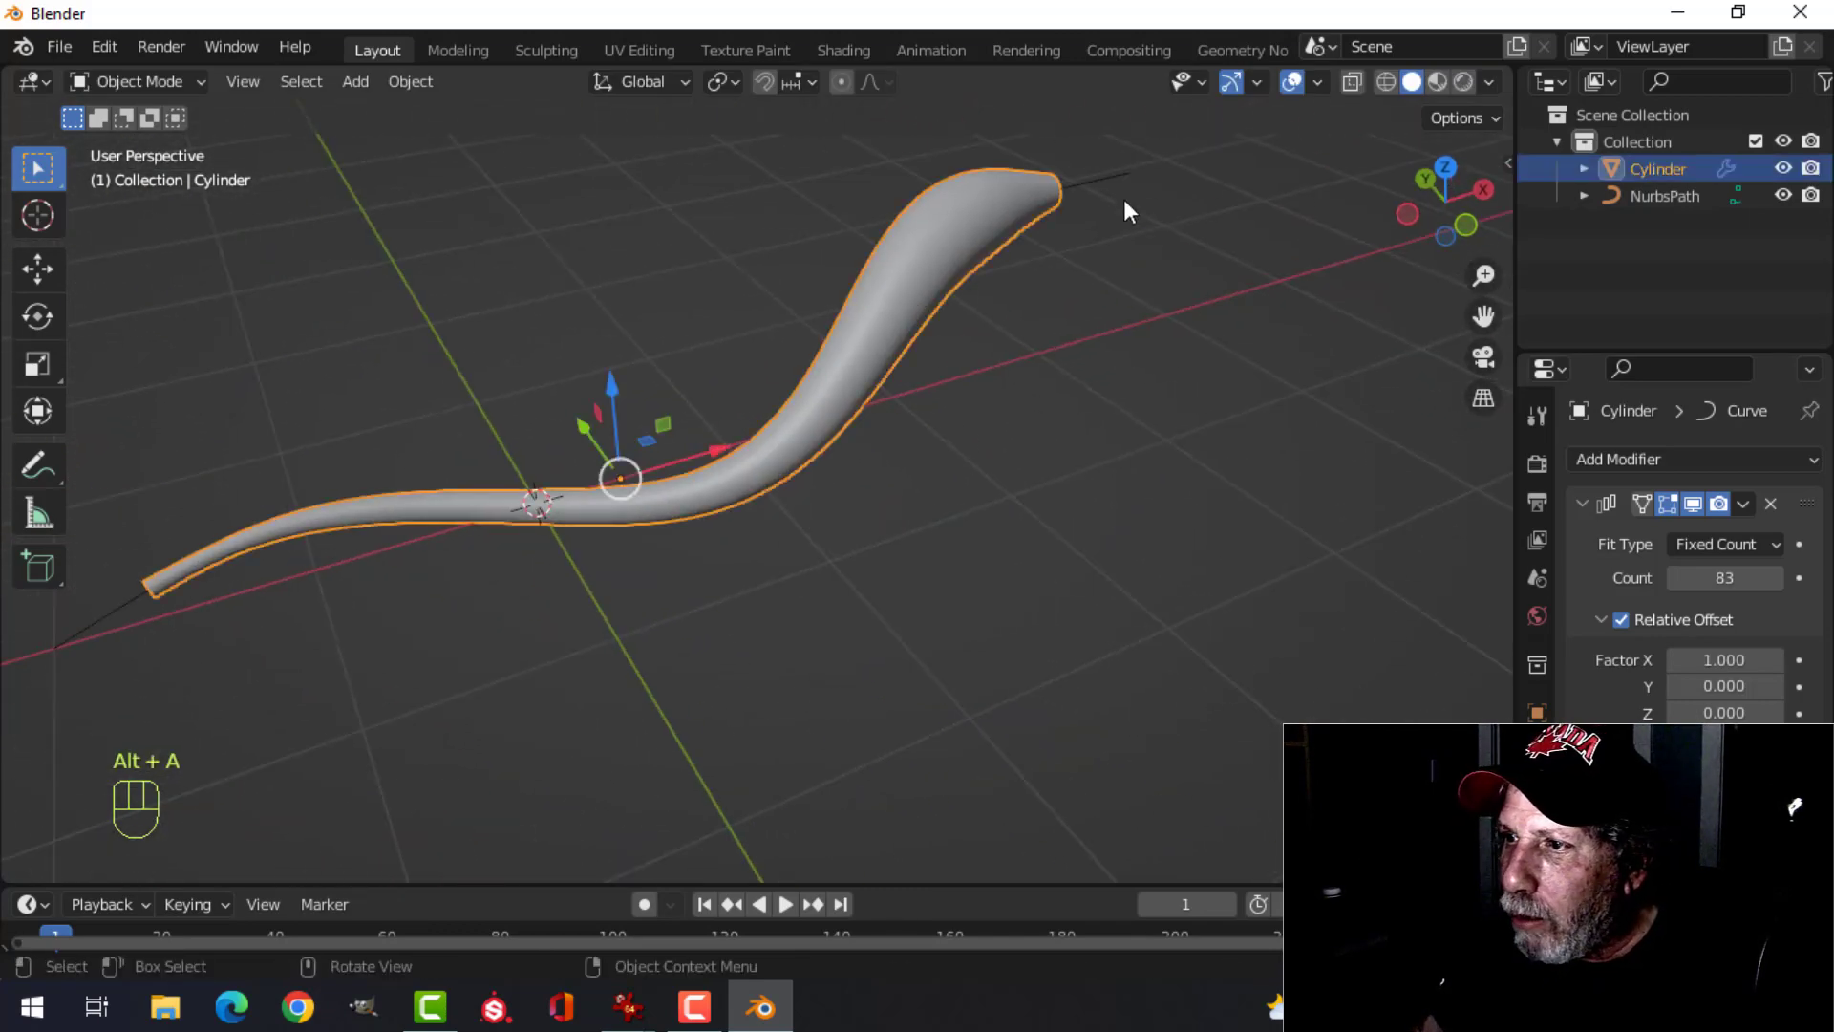
- Enlarge the radius by a factor of 1.36 at the path control point where the raised end starts to level out
click(1125, 188)
key(Tab)
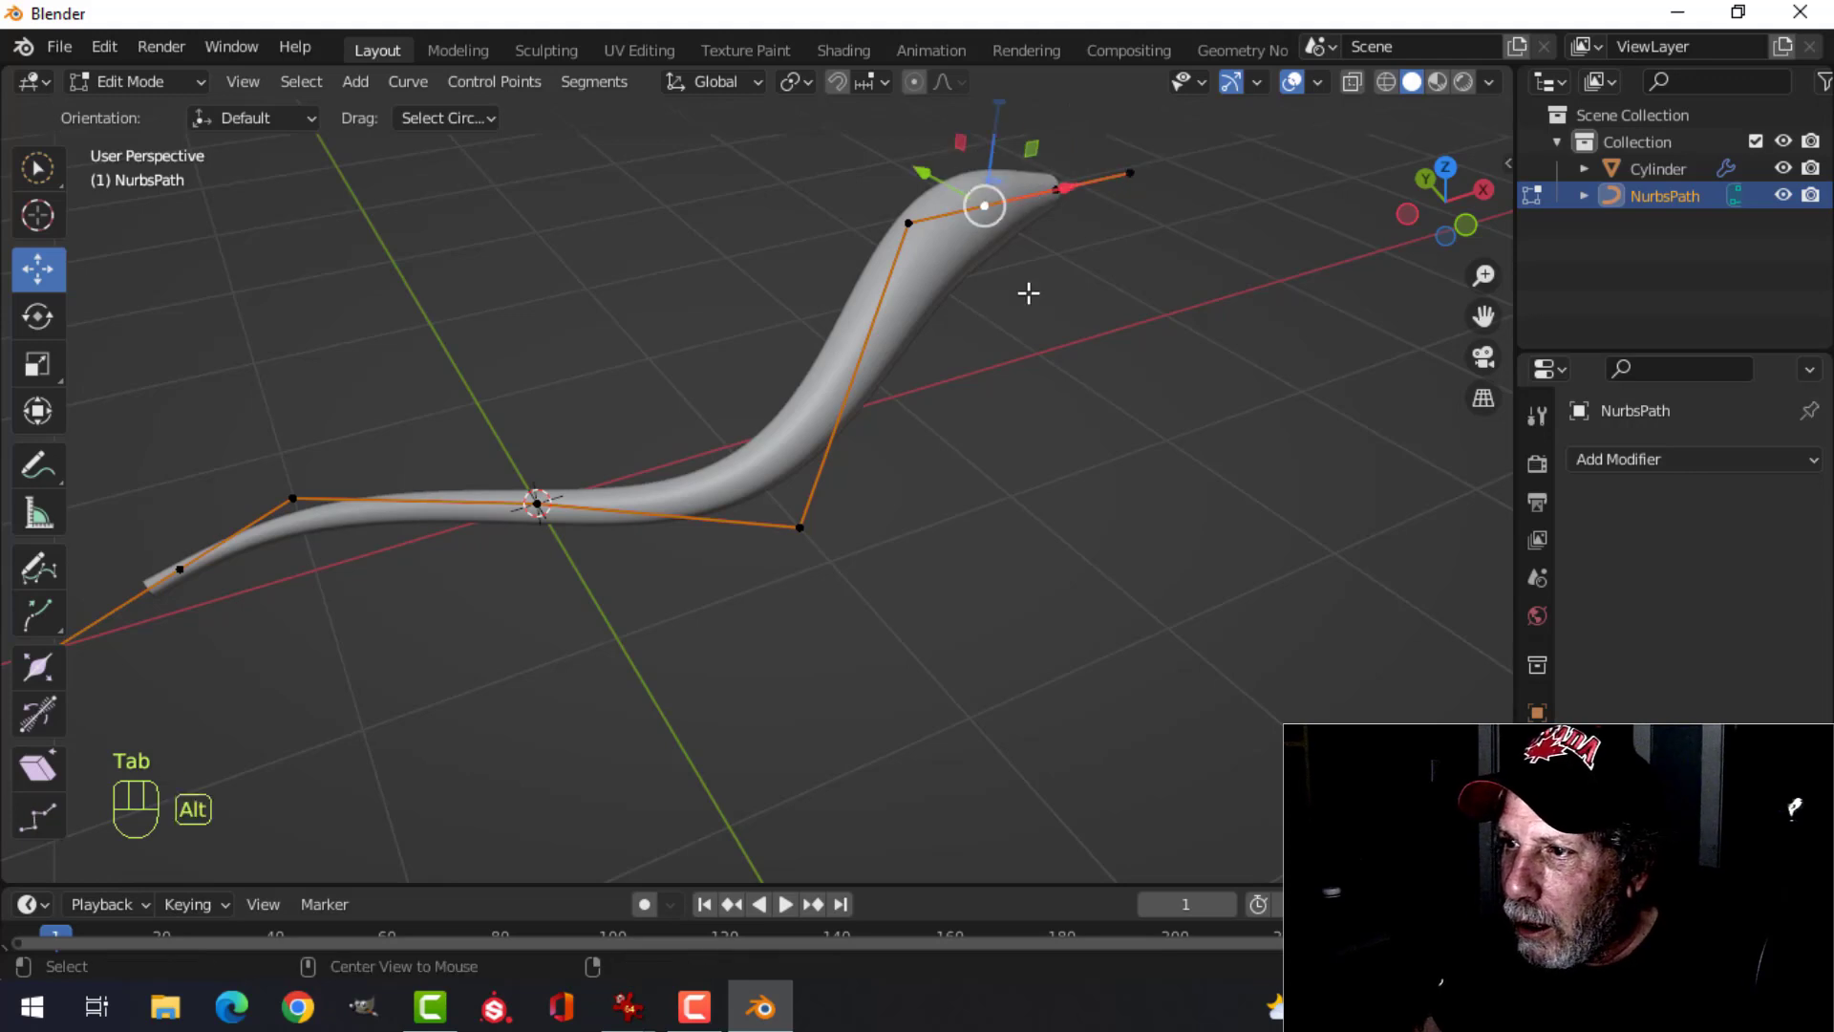
key(alt+a)
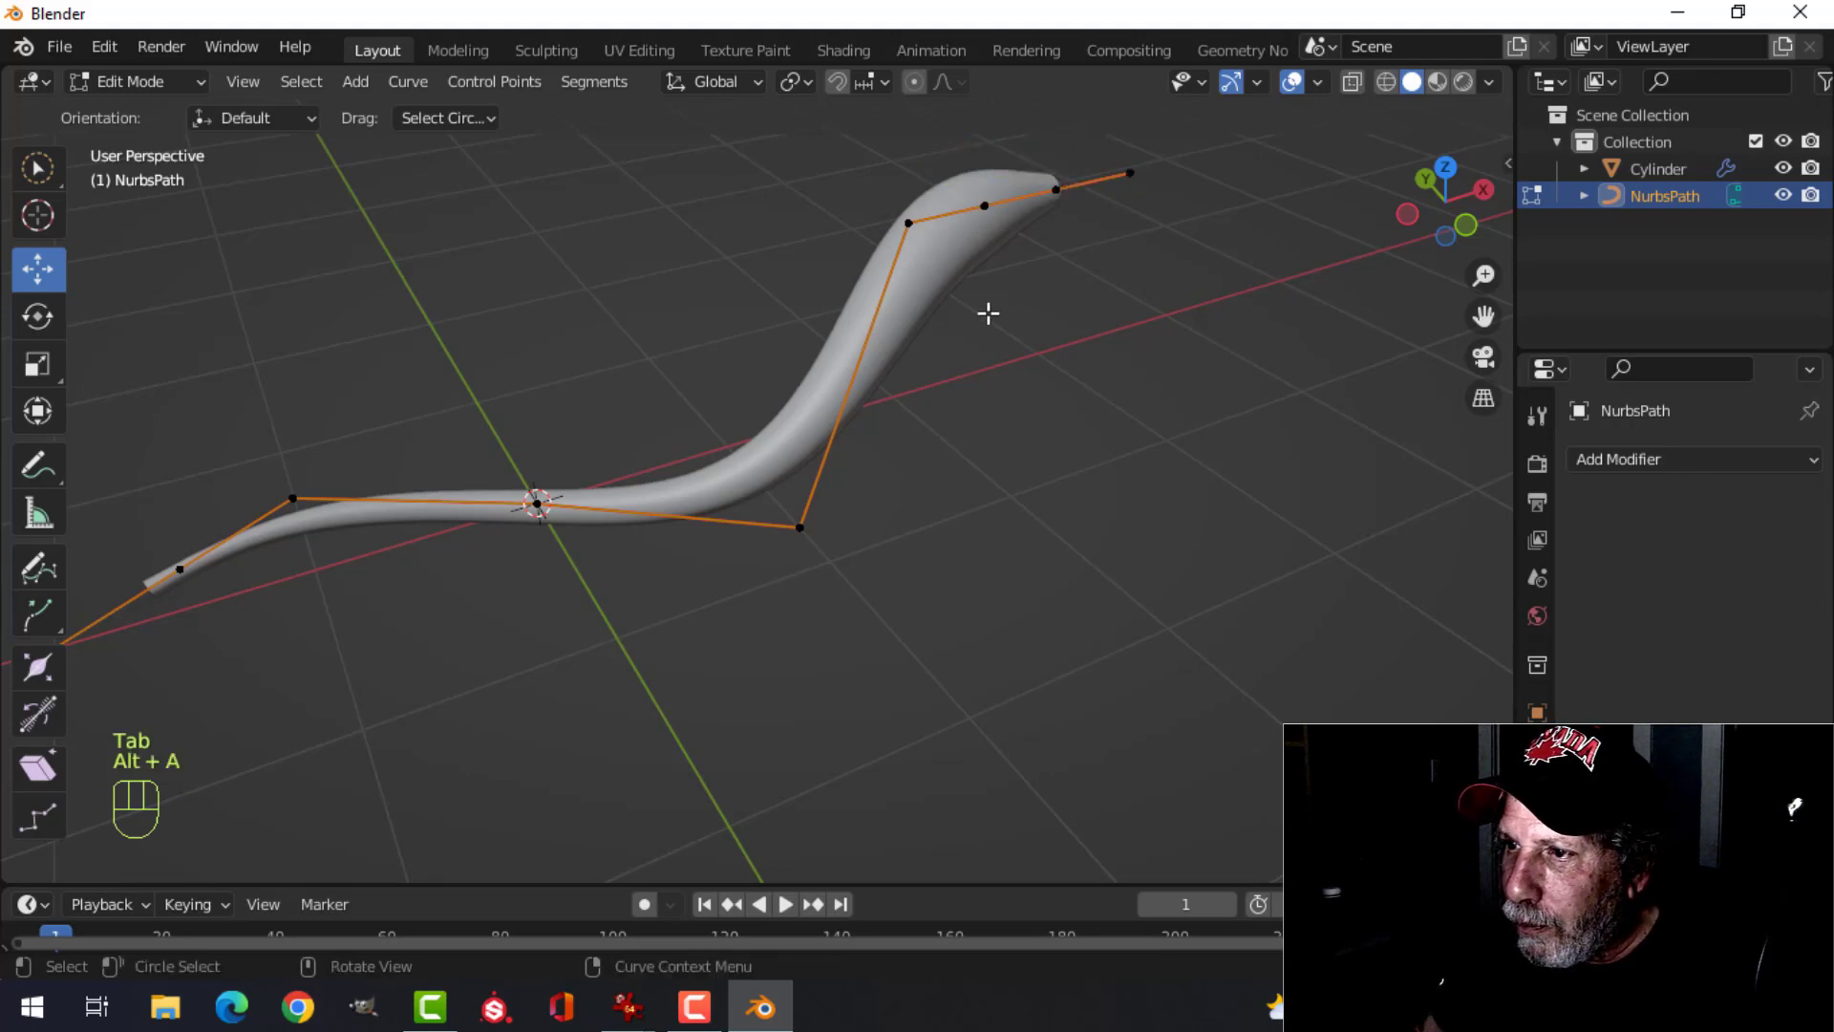
click(909, 222)
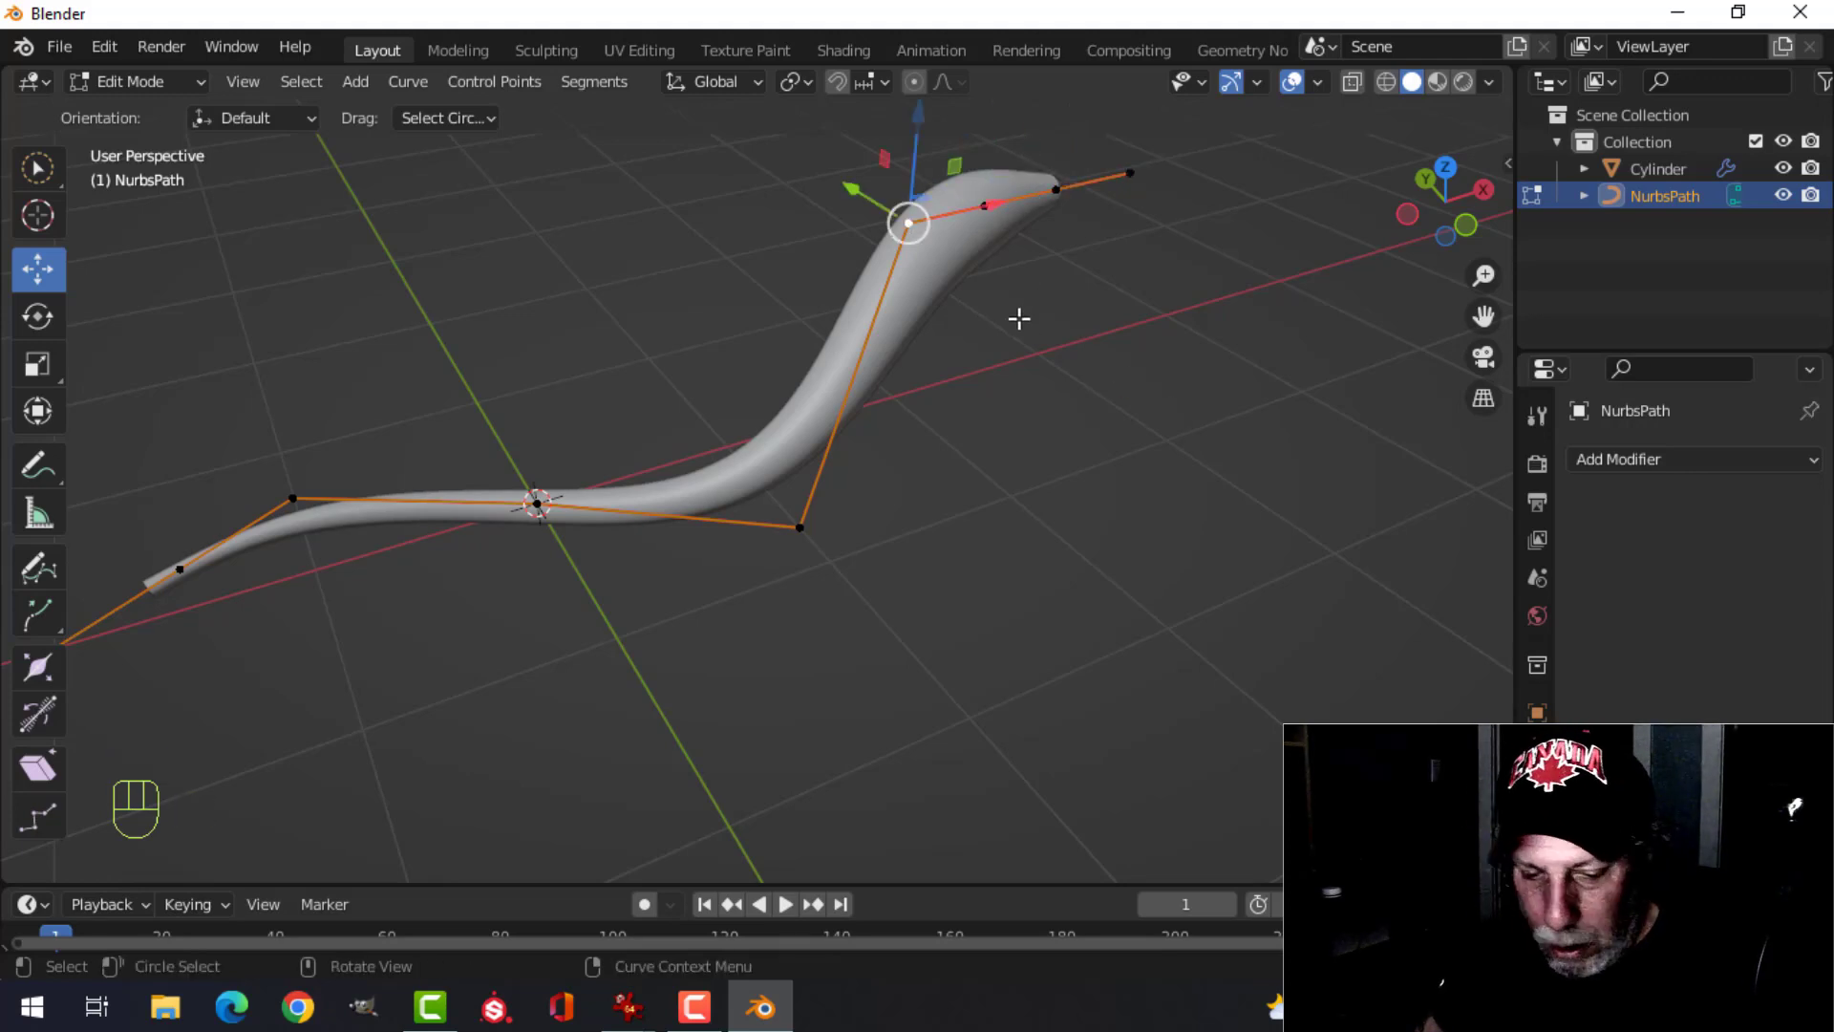
key(alt+s)
click(1004, 223)
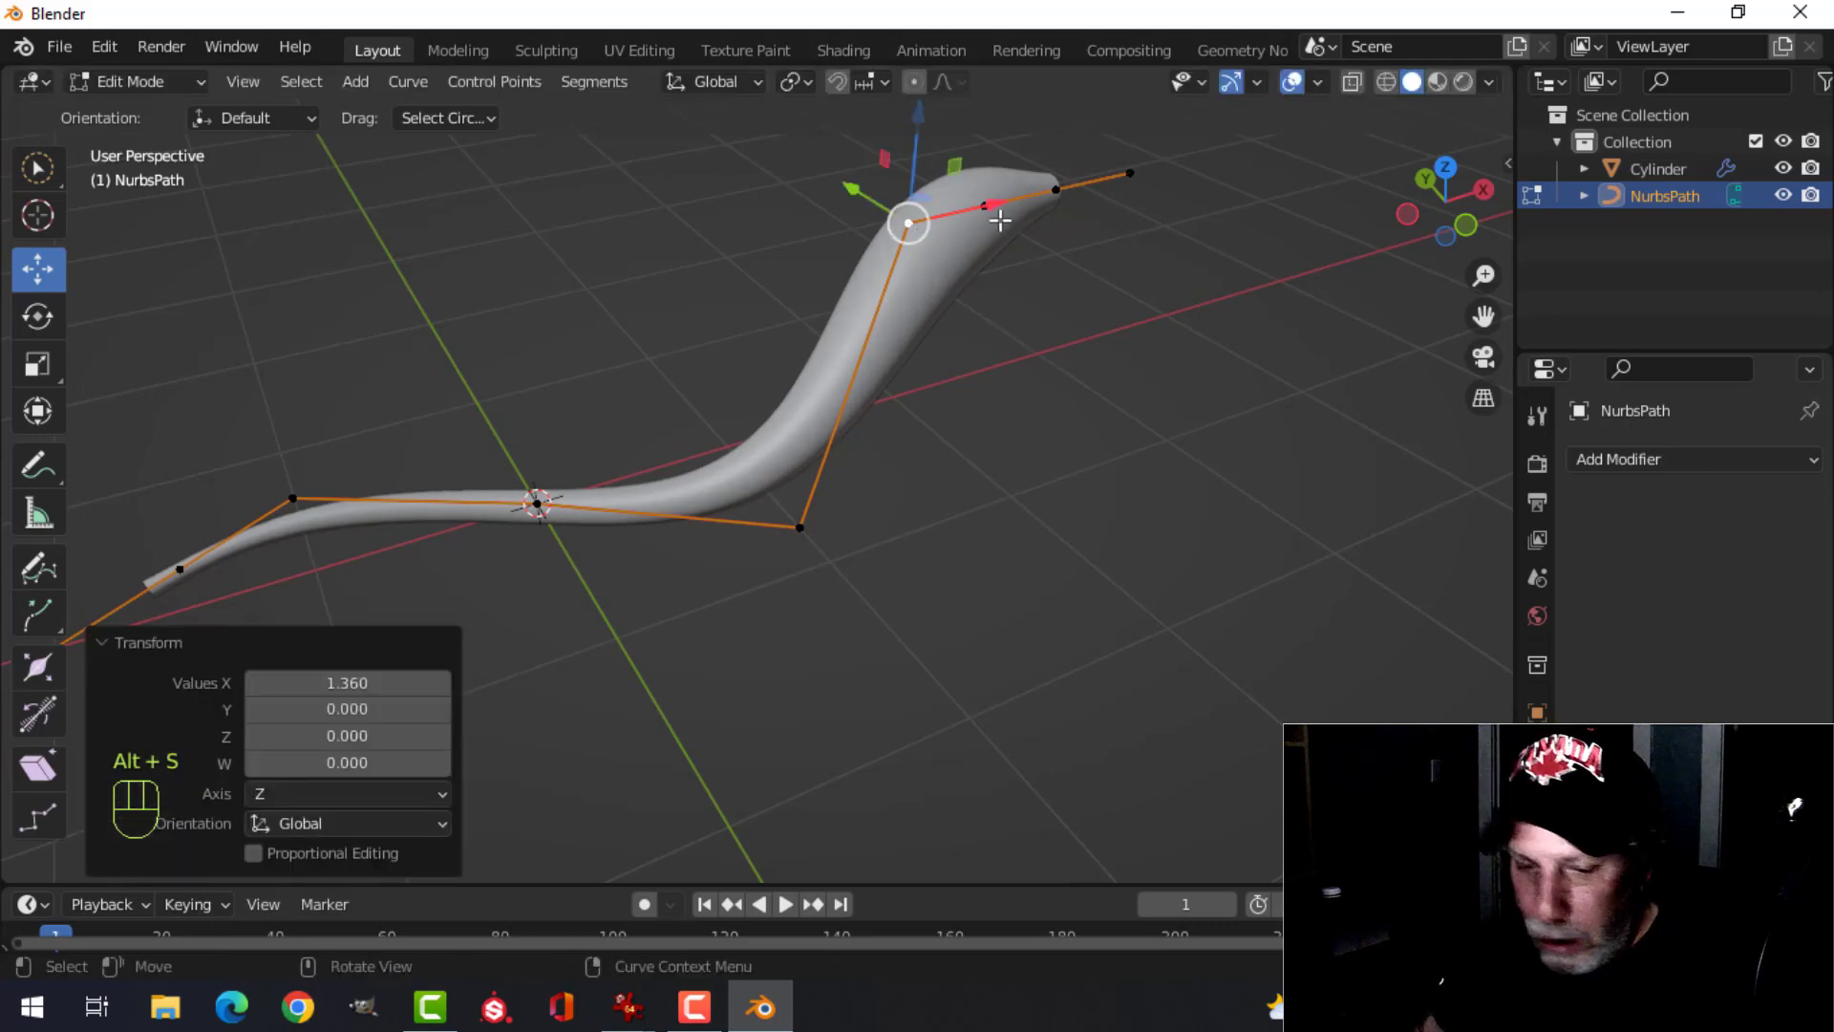
- Enlarge the radius at the neighbouring control point toward the raised tip to swell the worm's head end
key(alt+a)
click(985, 215)
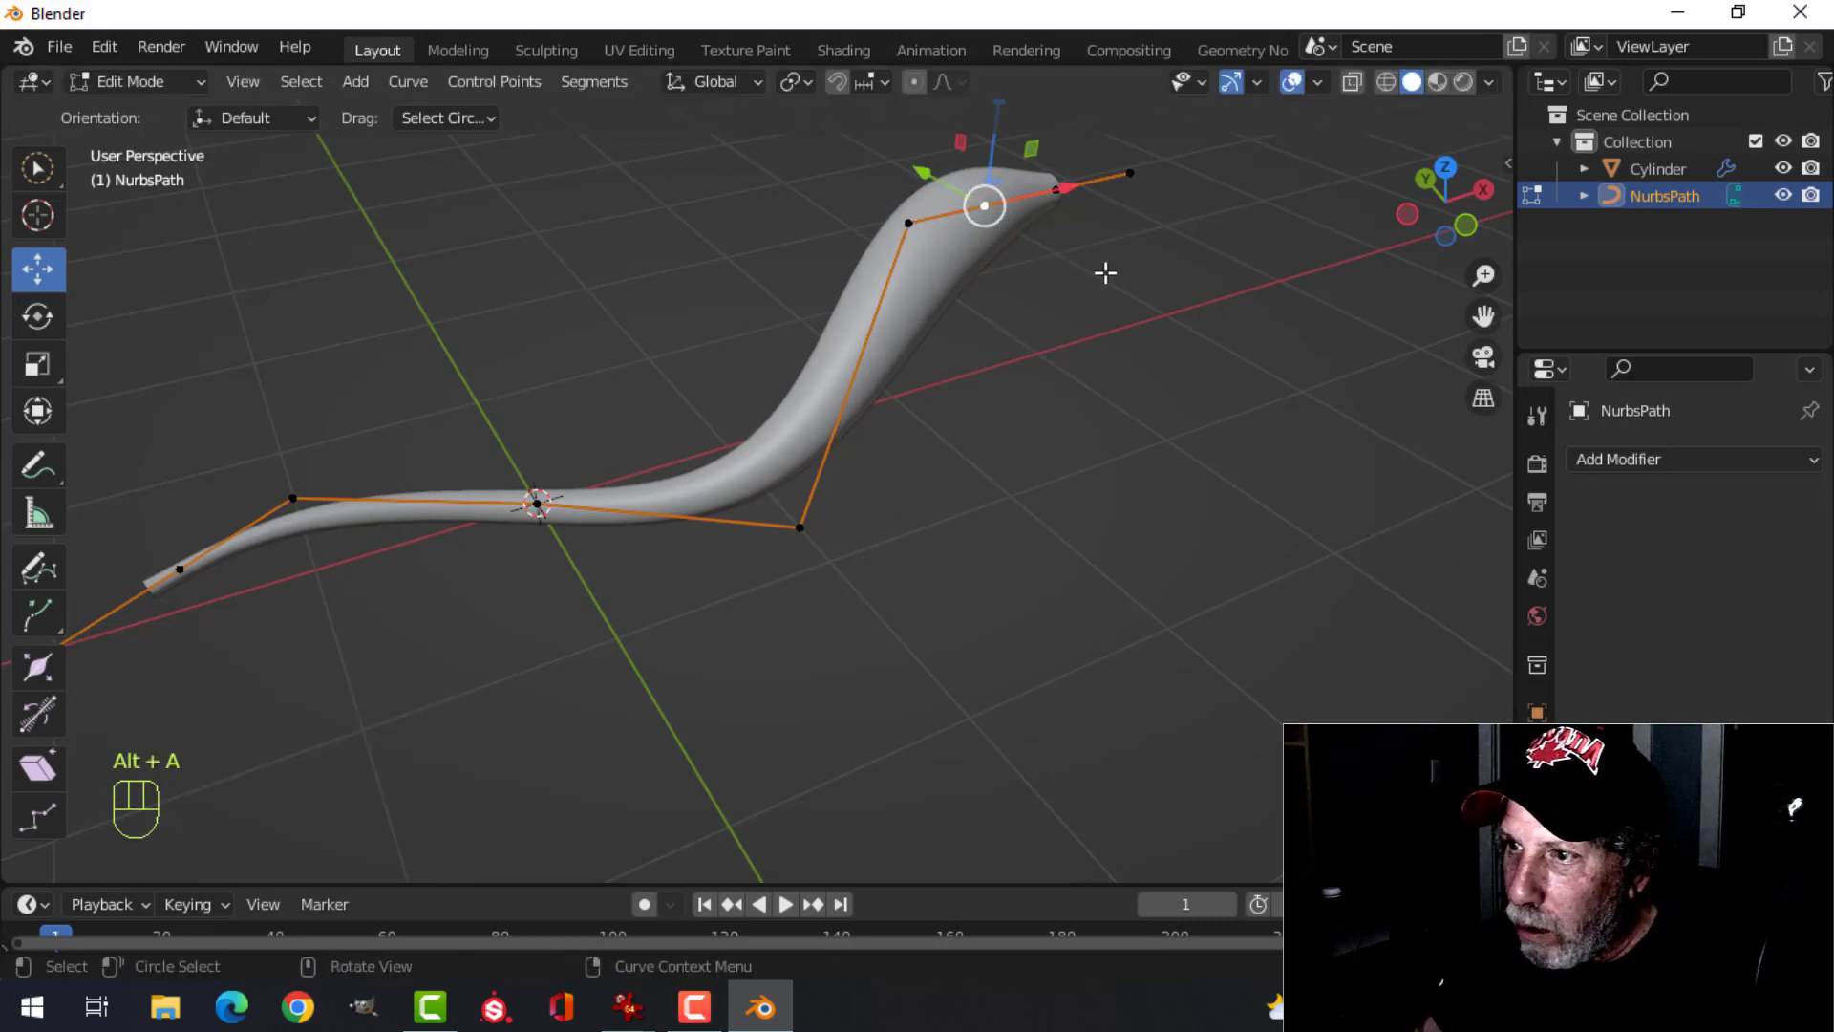
key(alt+s)
click(1137, 309)
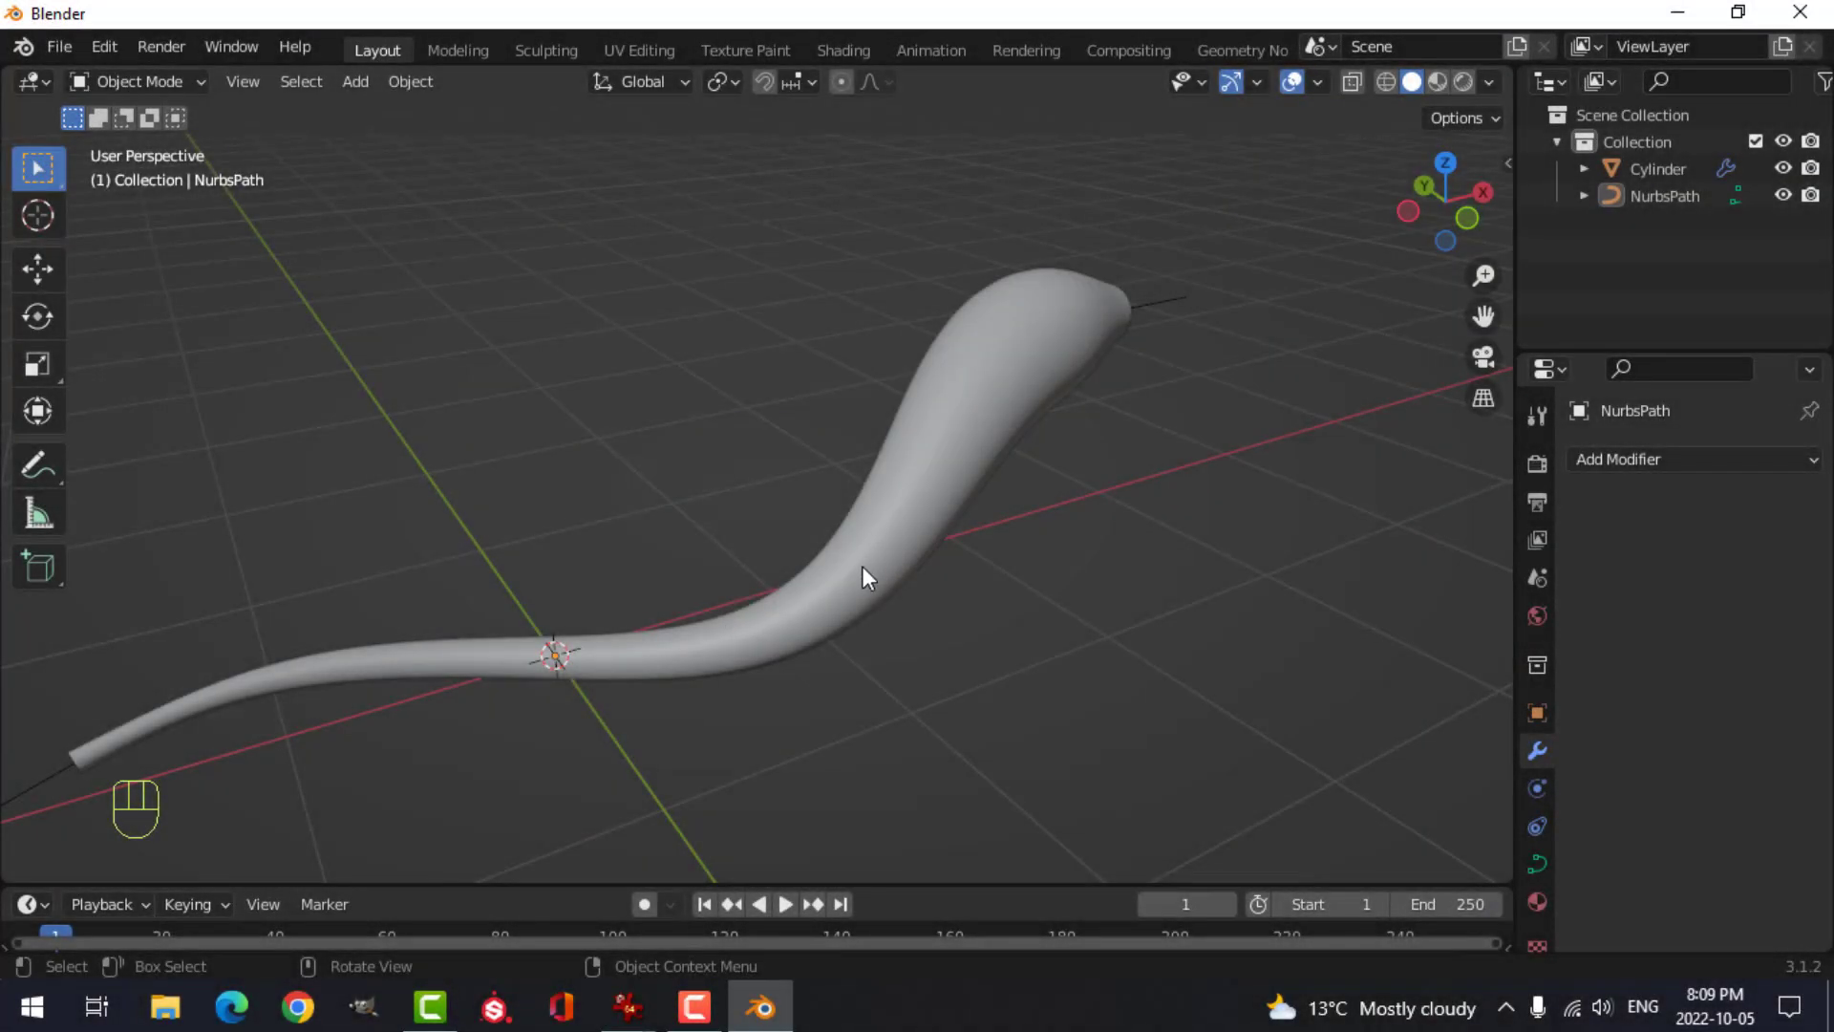
- Create a new material on the worm mesh and name it skin
click(940, 453)
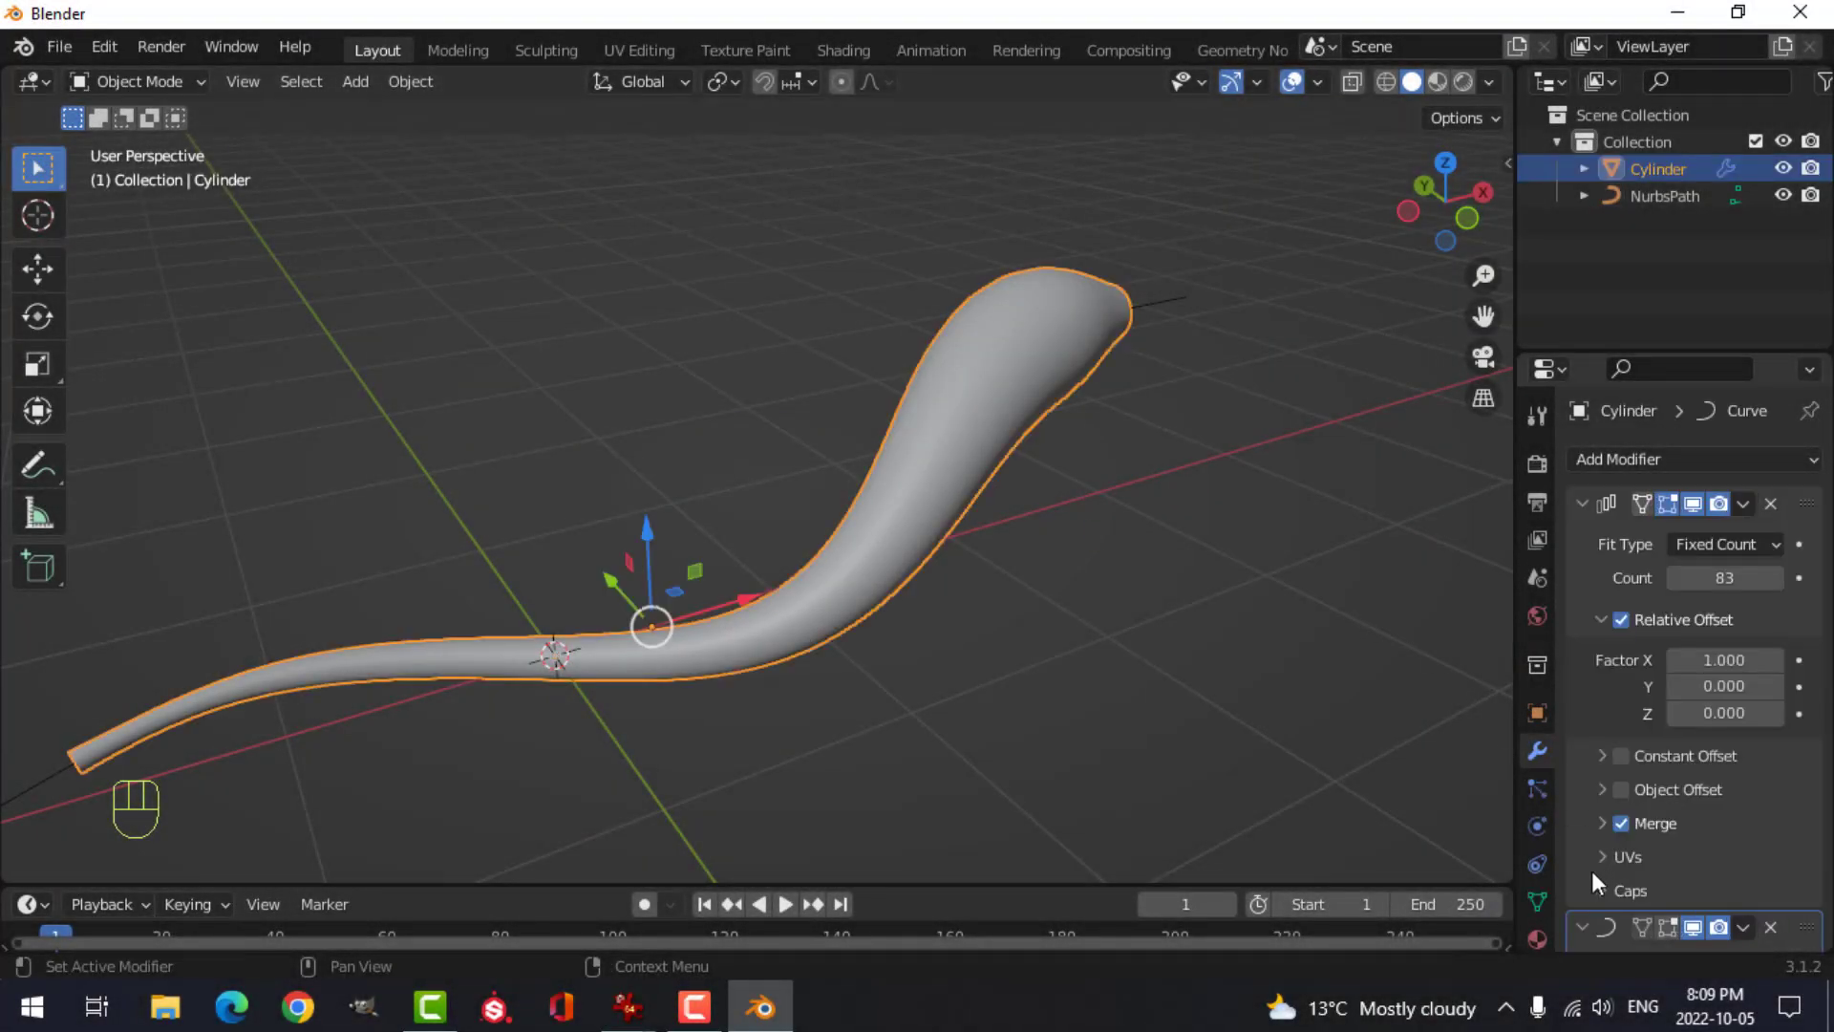
click(1536, 939)
click(1710, 574)
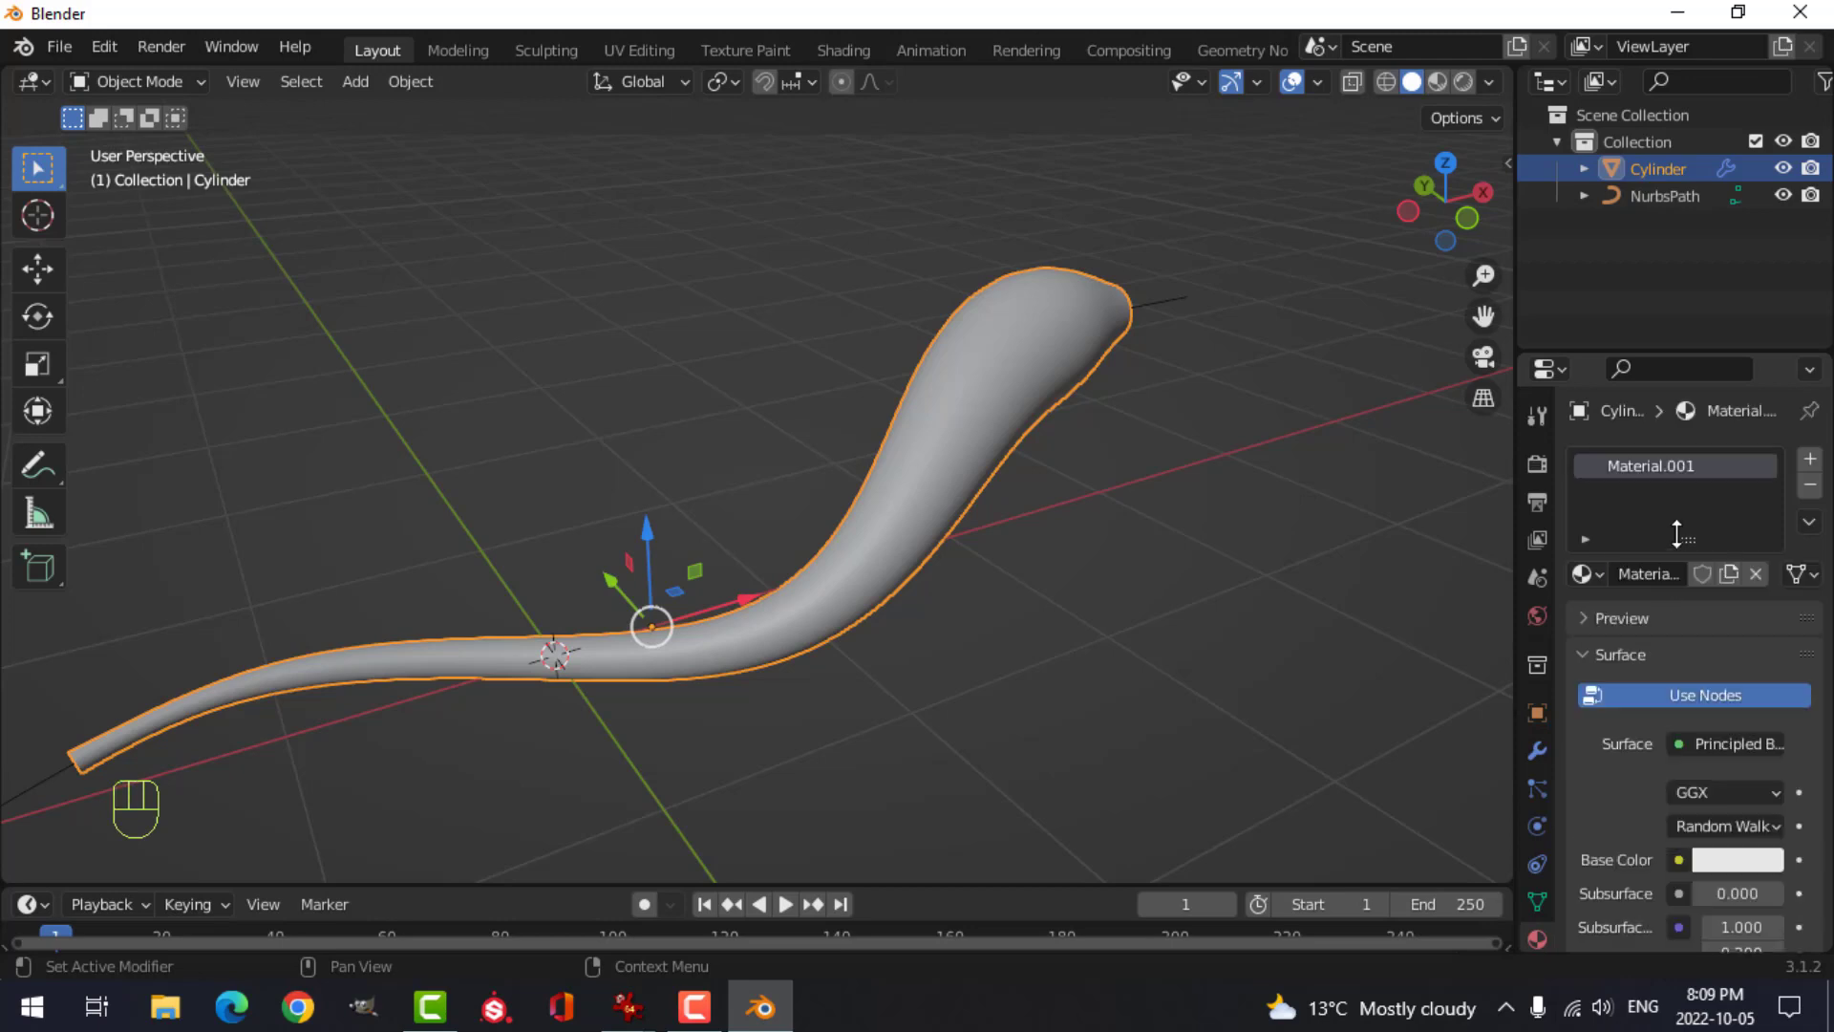
double_click(1687, 457)
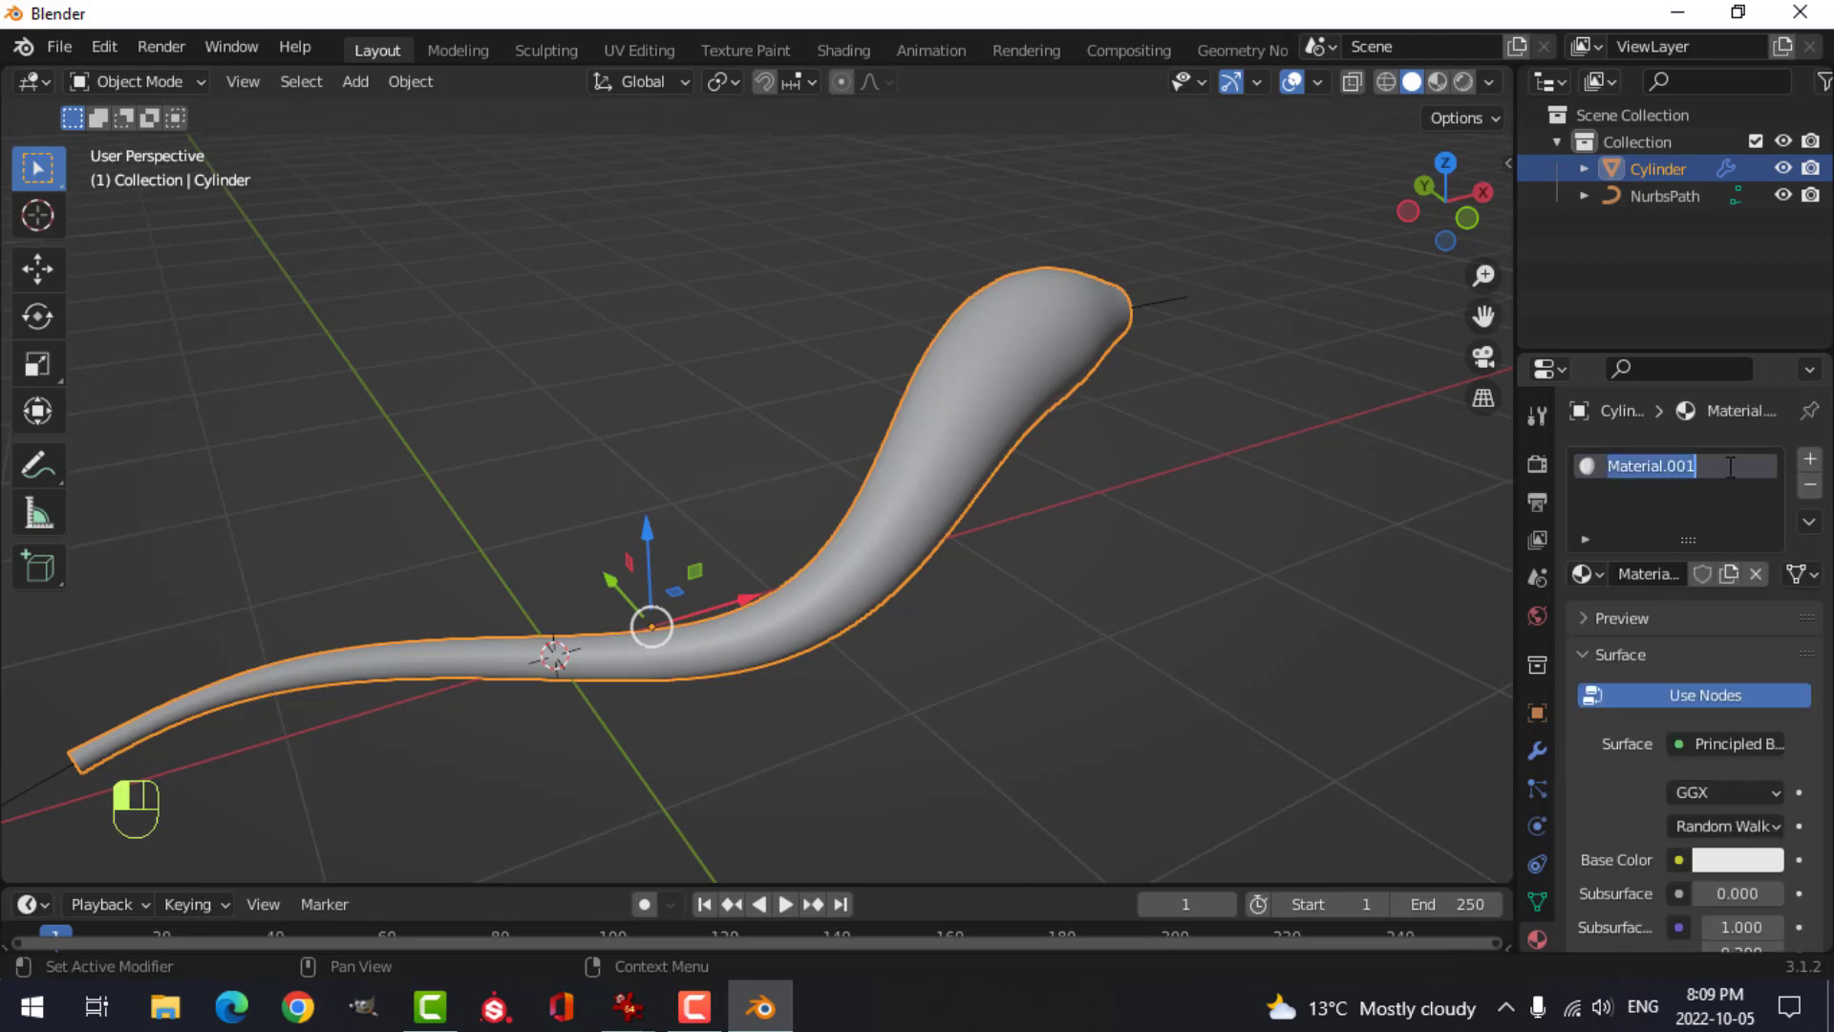
text(skin)
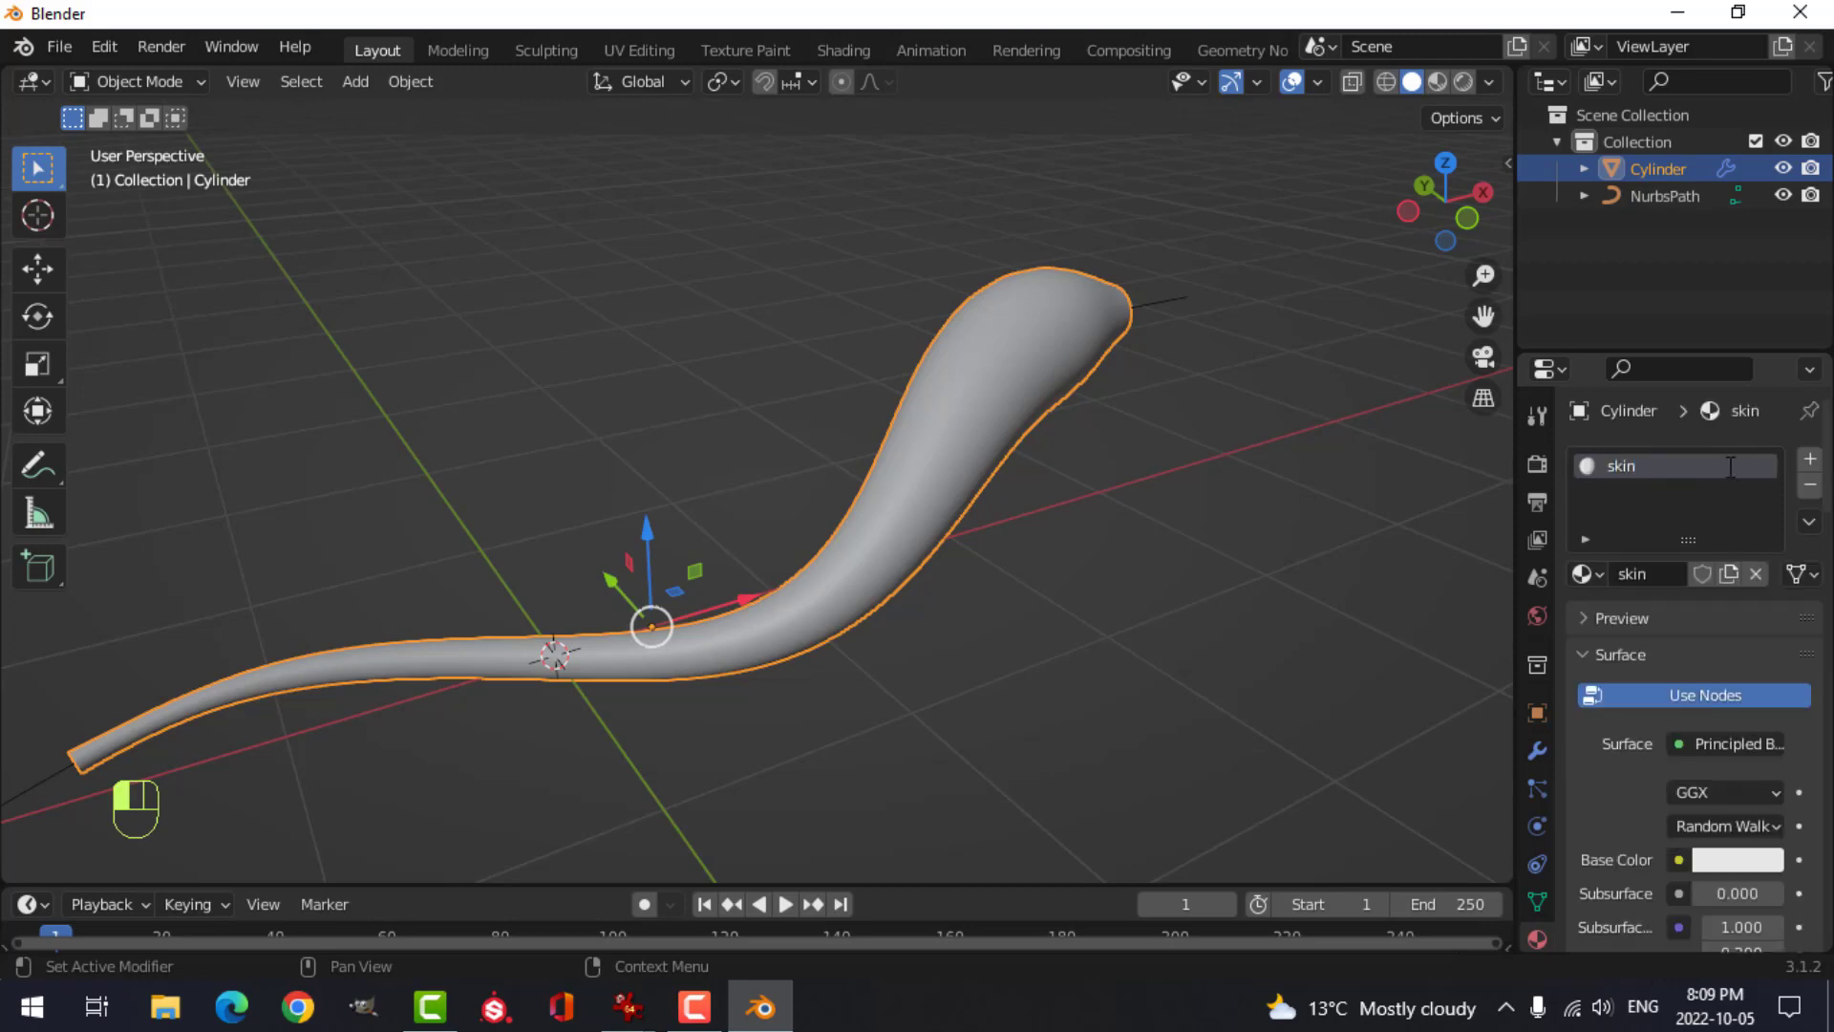
- Add a plane mesh at the world origin in the top orthographic view
middle_drag(1146, 535, 1070, 481)
key(KP_7)
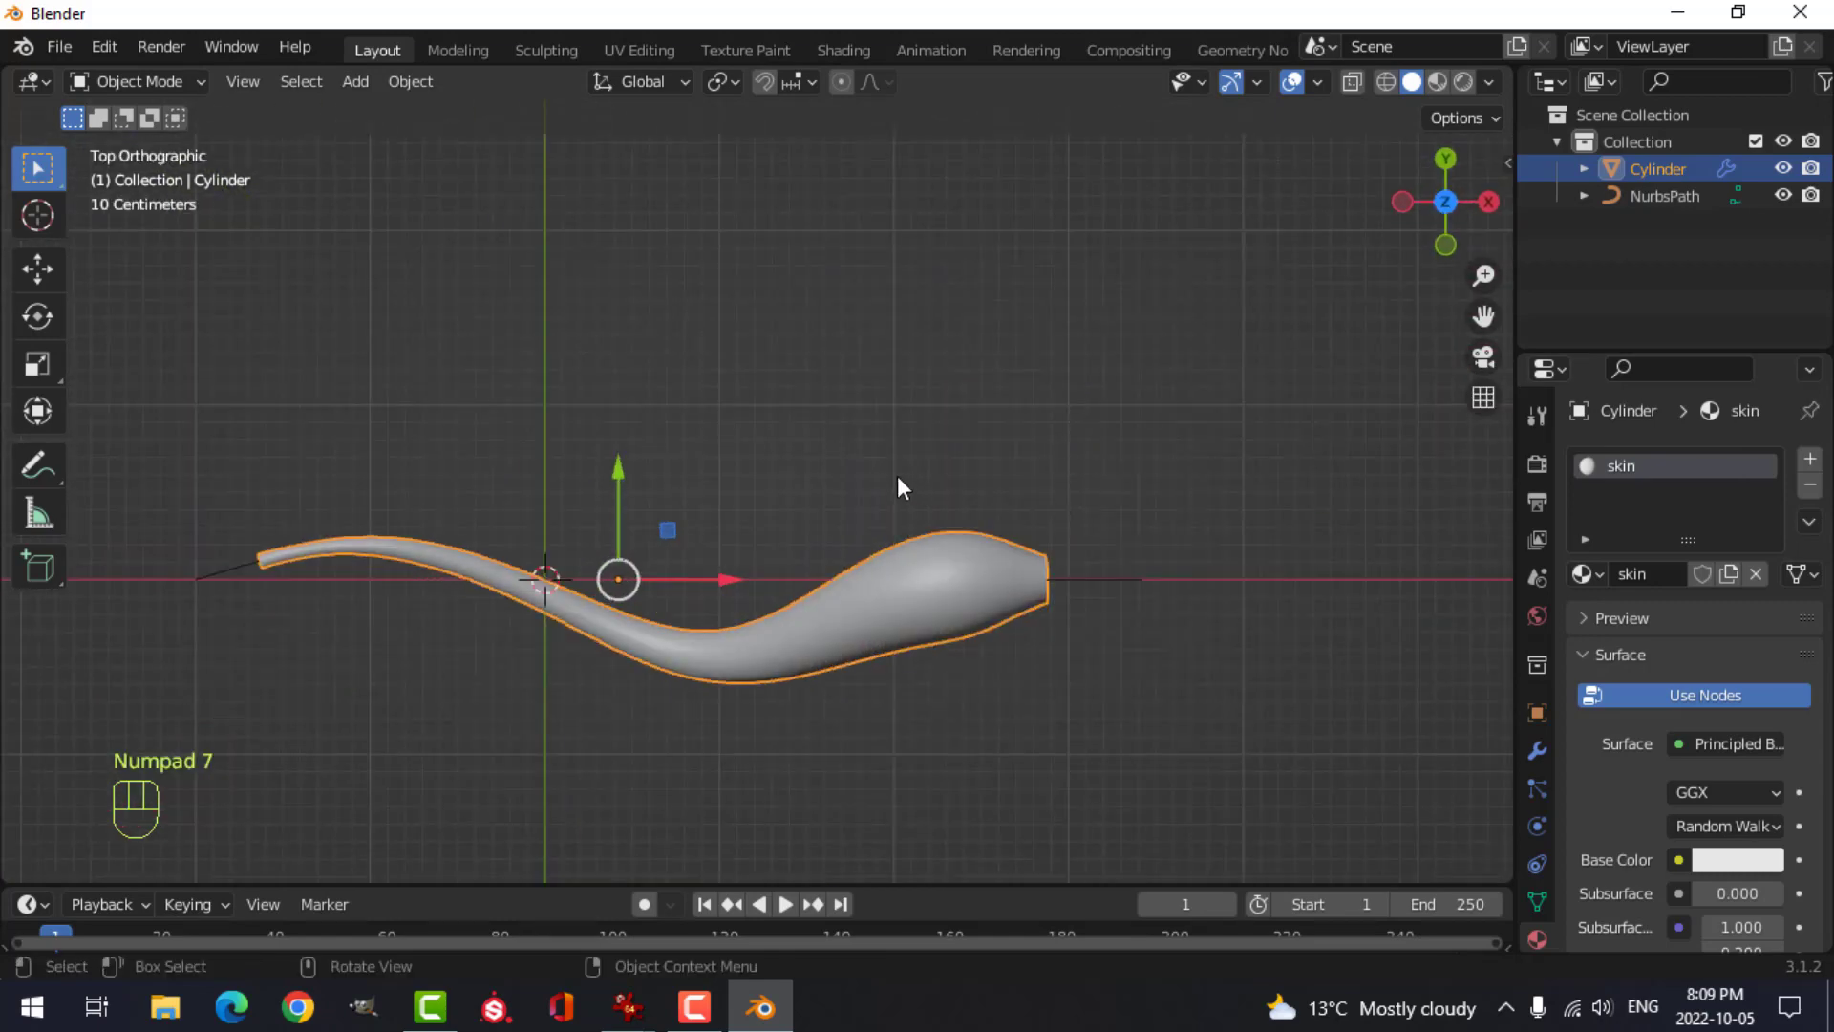
scroll(899, 486, up, 2)
key(shift+a)
mouse_move(929, 382)
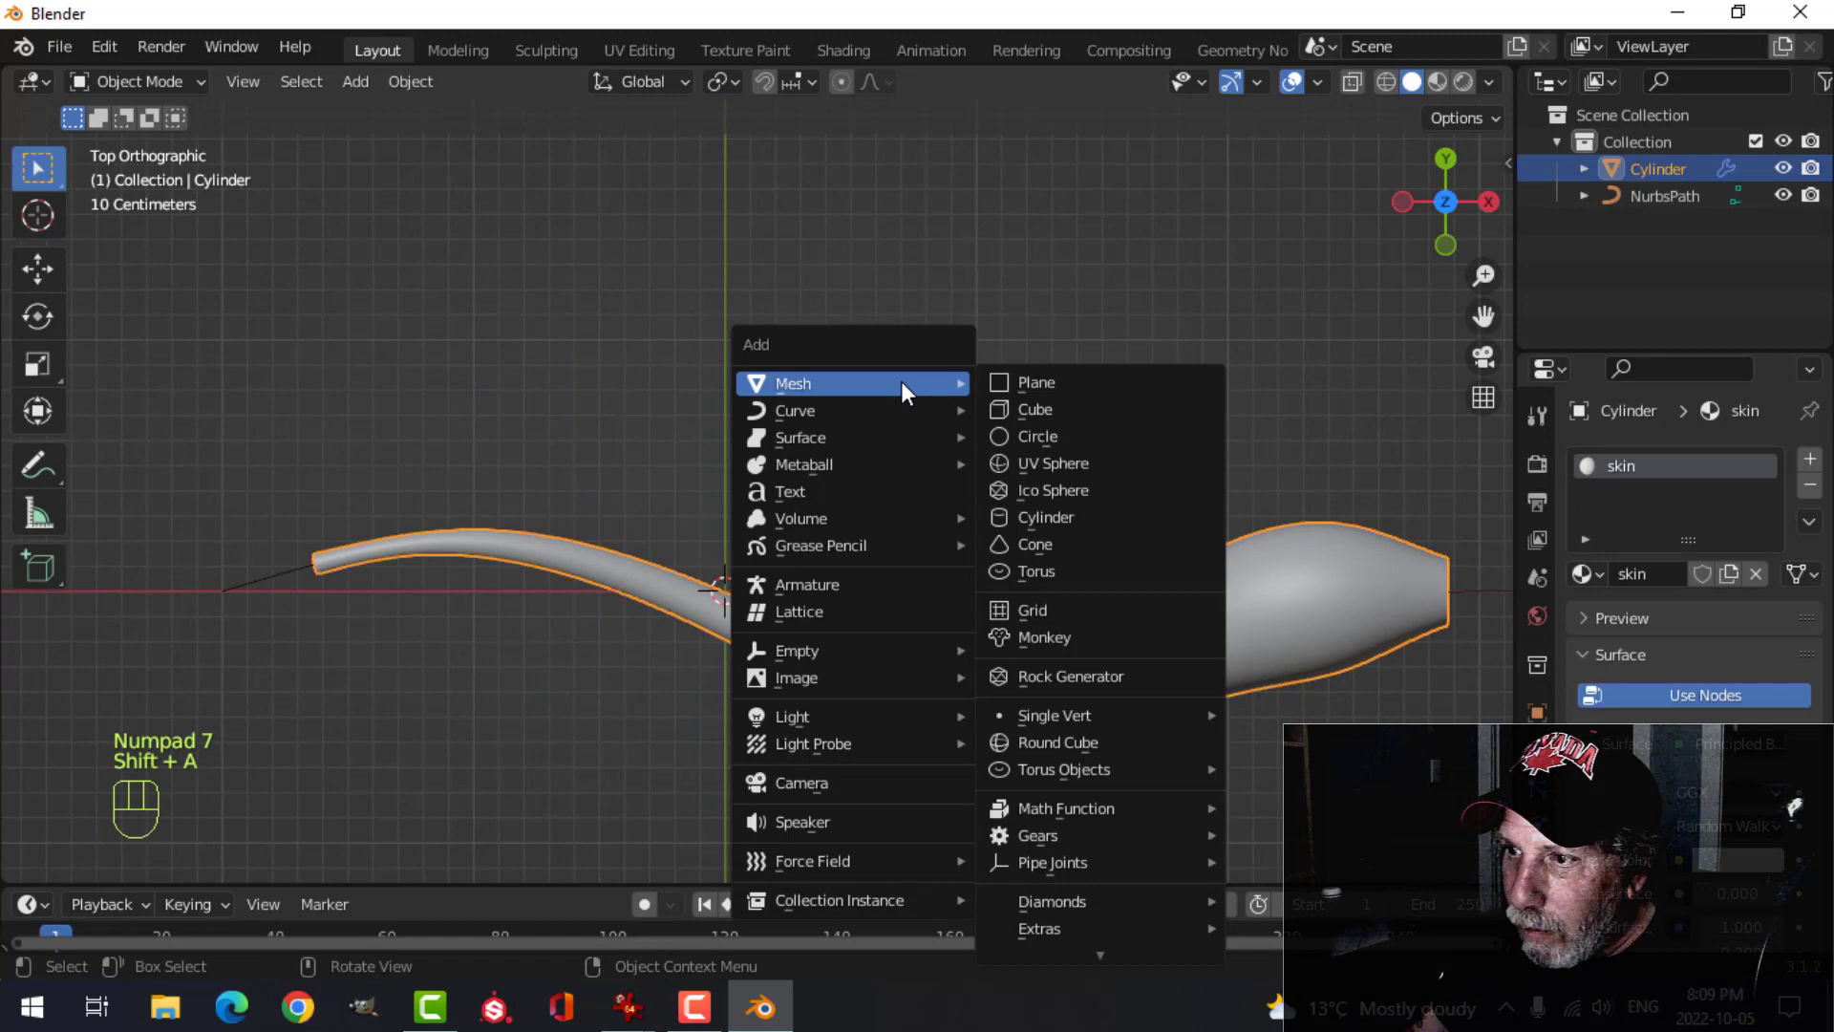
click(1039, 382)
- Scale the plane's geometry down to a small square and move it about 0.91 m along Y, clear of the worm
key(Tab)
key(s)
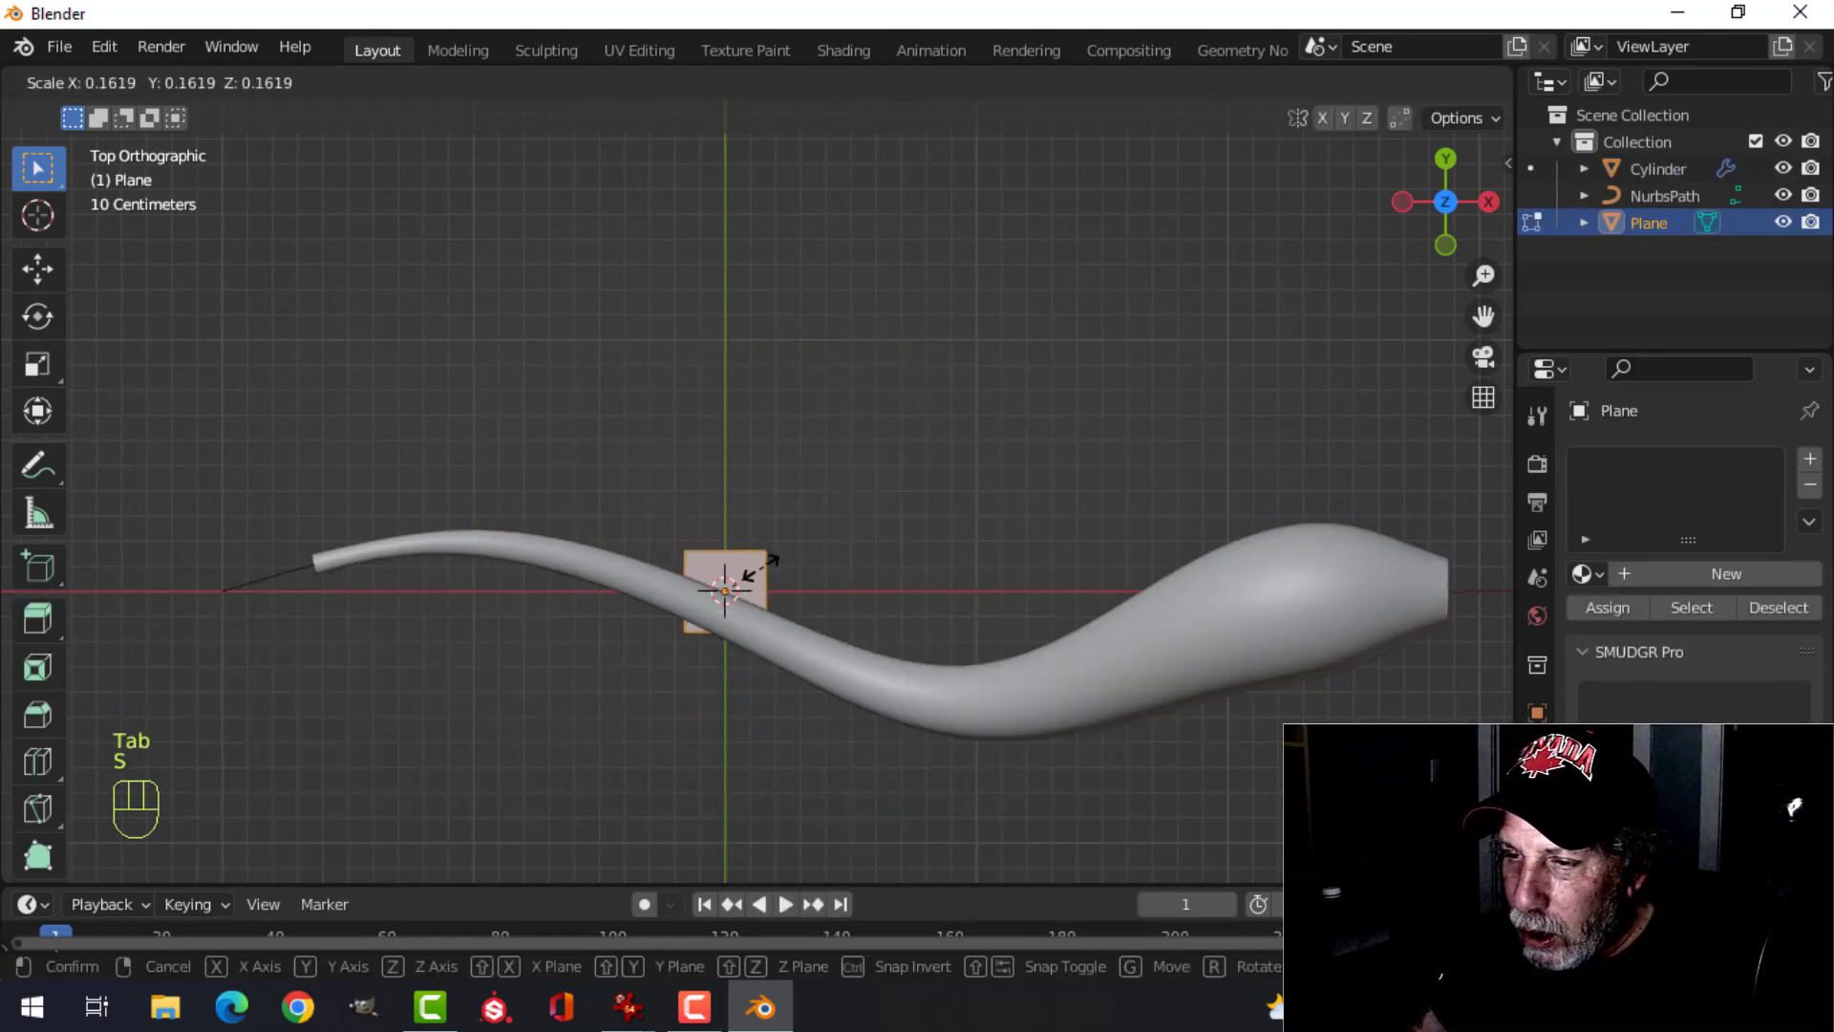
click(743, 575)
drag(728, 489, 728, 254)
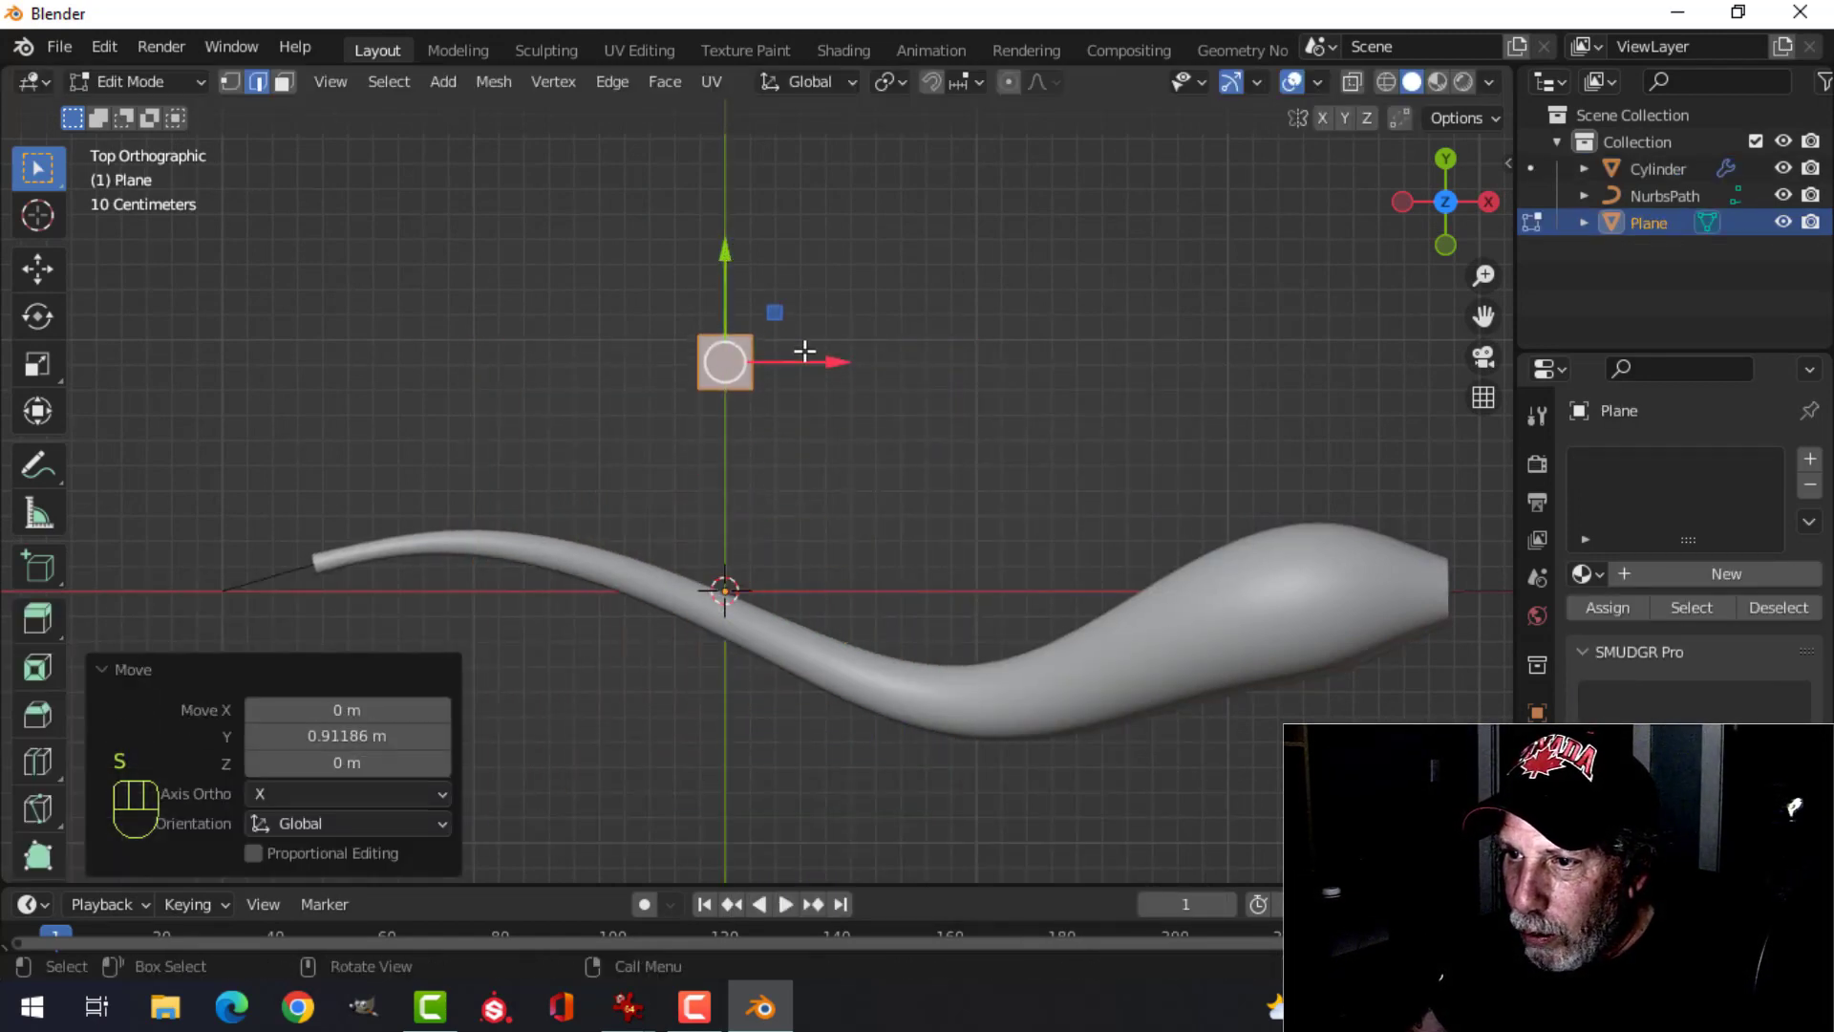
- Add a centred loop cut along Y to the plane and bevel it about 0.045 m into a middle strip
scroll(806, 325, up, 3)
shift+middle_drag(806, 311, 847, 512)
click(53, 273)
scroll(794, 411, up, 3)
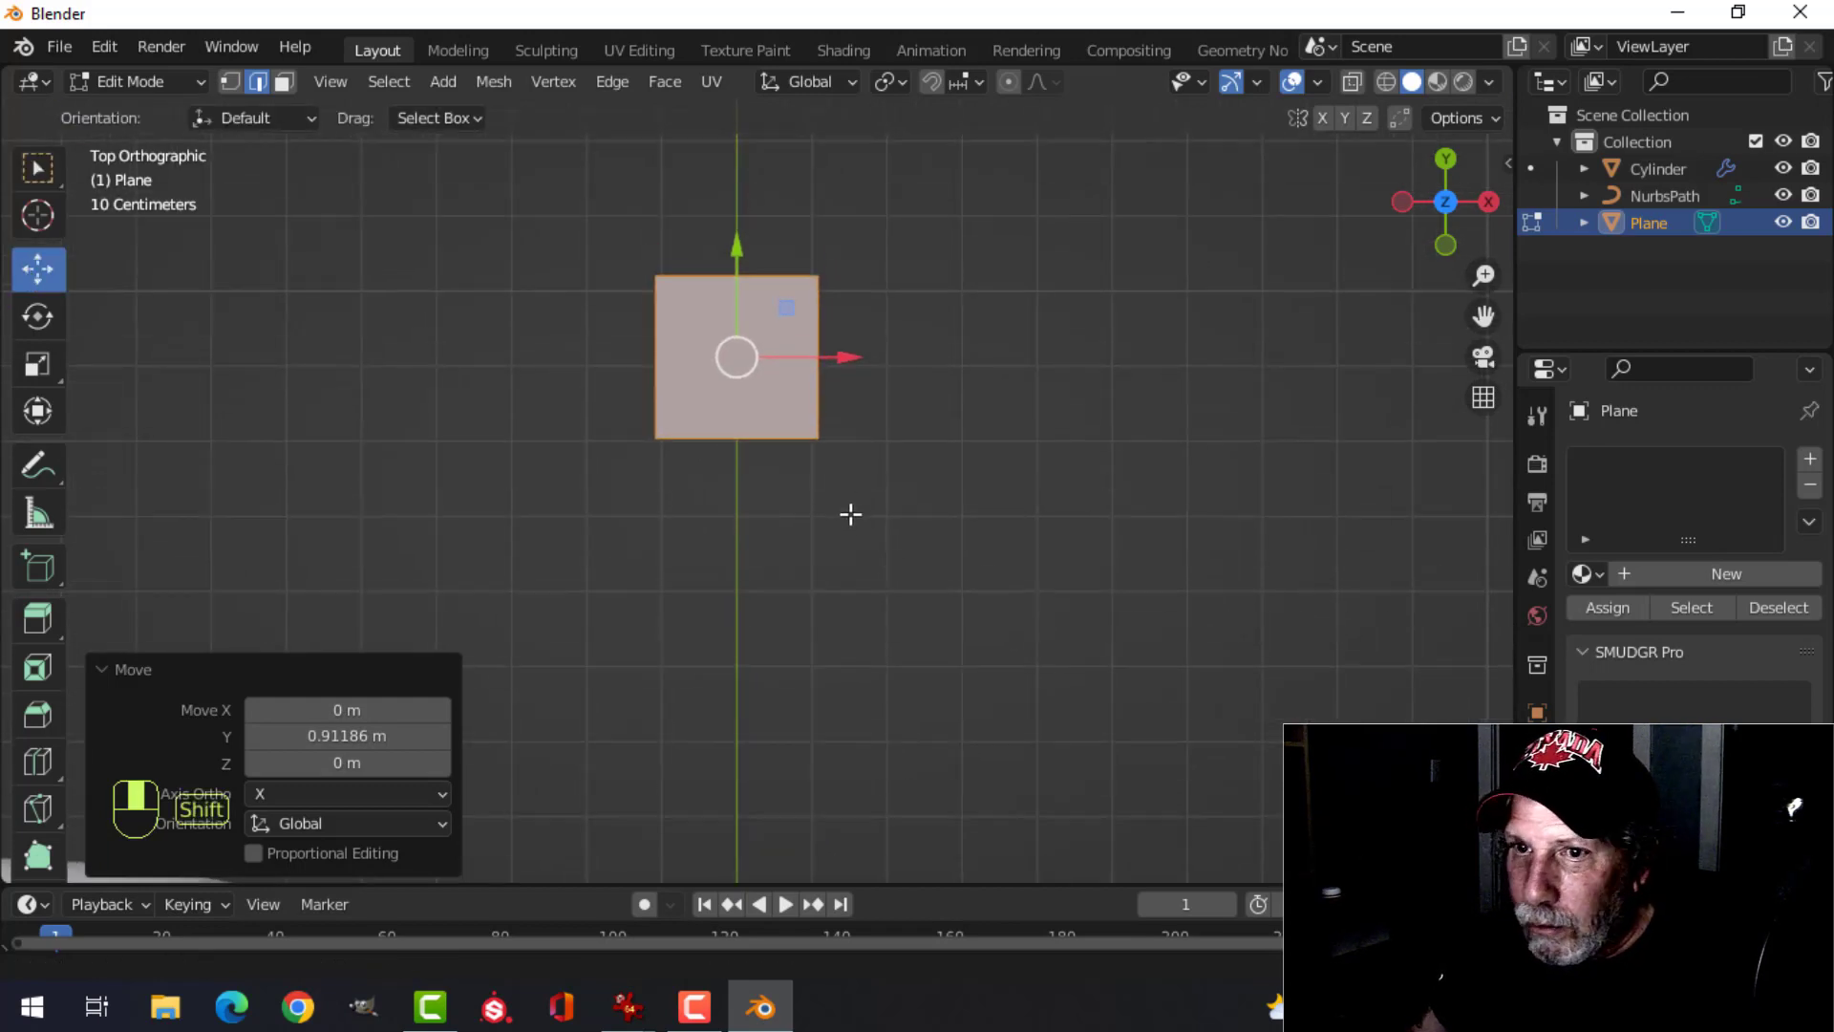
key(ctrl+r)
click(743, 286)
right_click(918, 390)
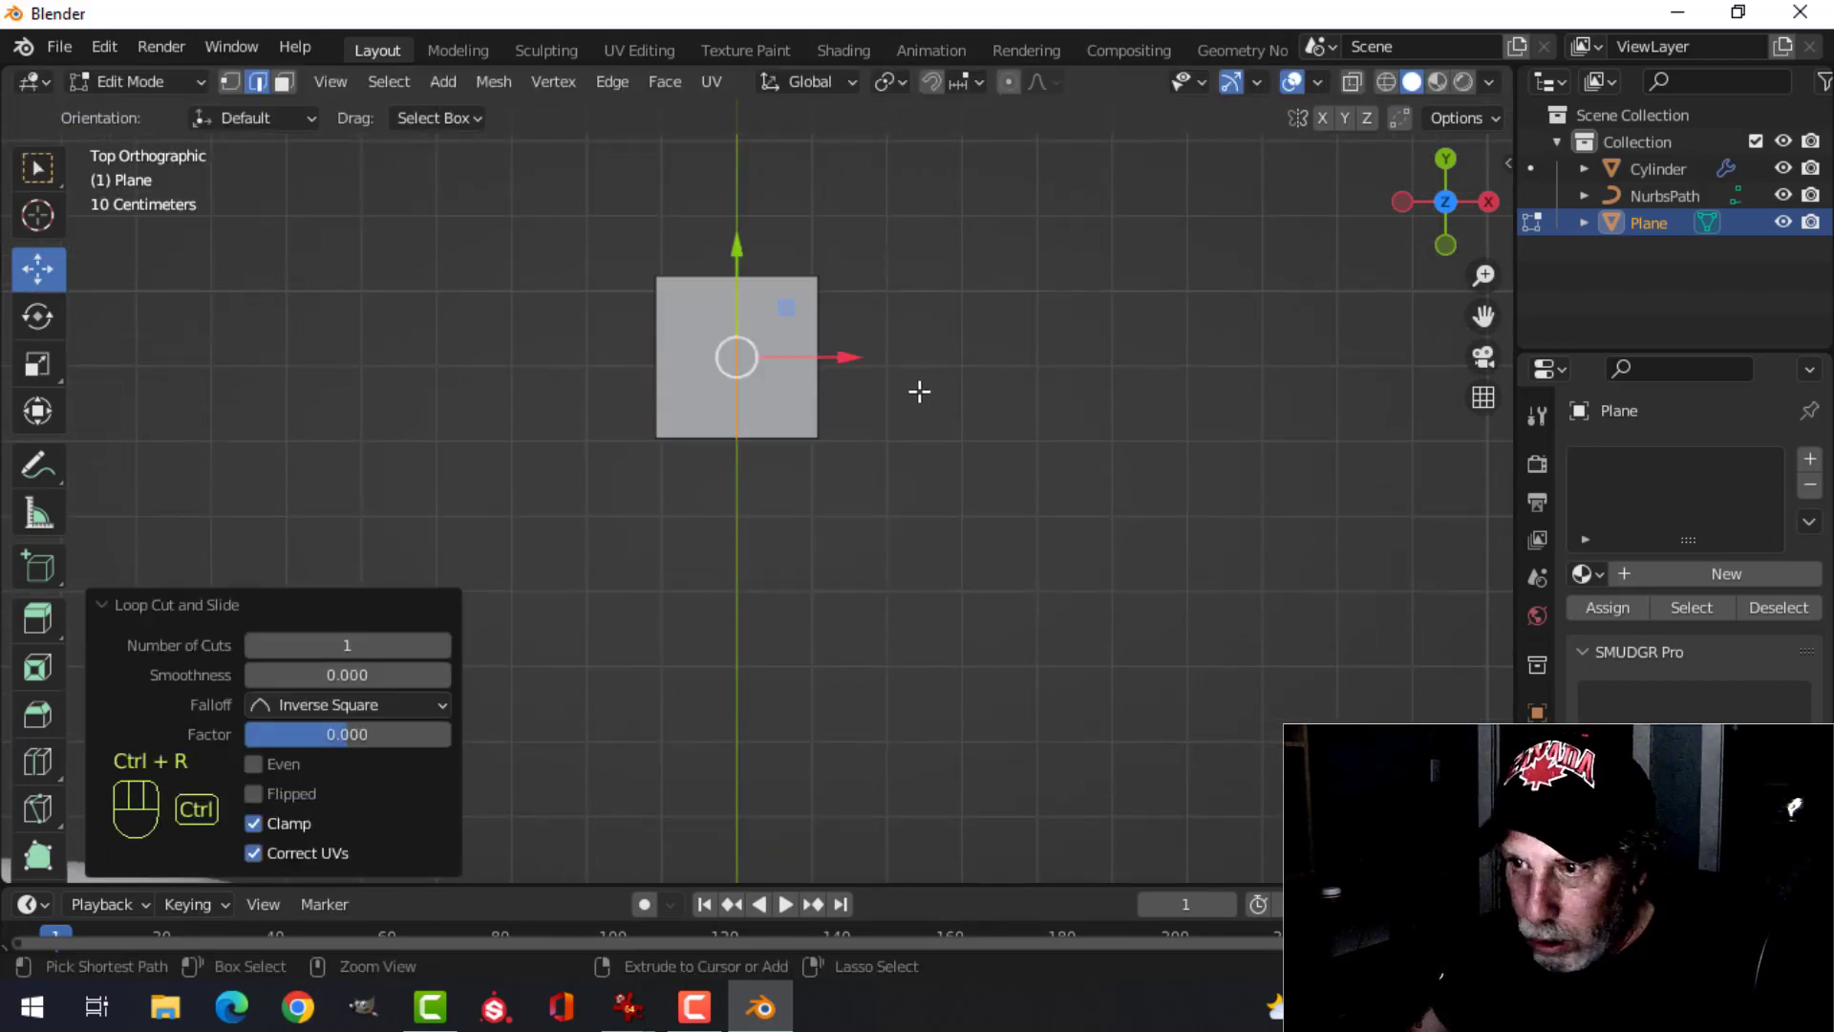
key(ctrl+b)
click(959, 403)
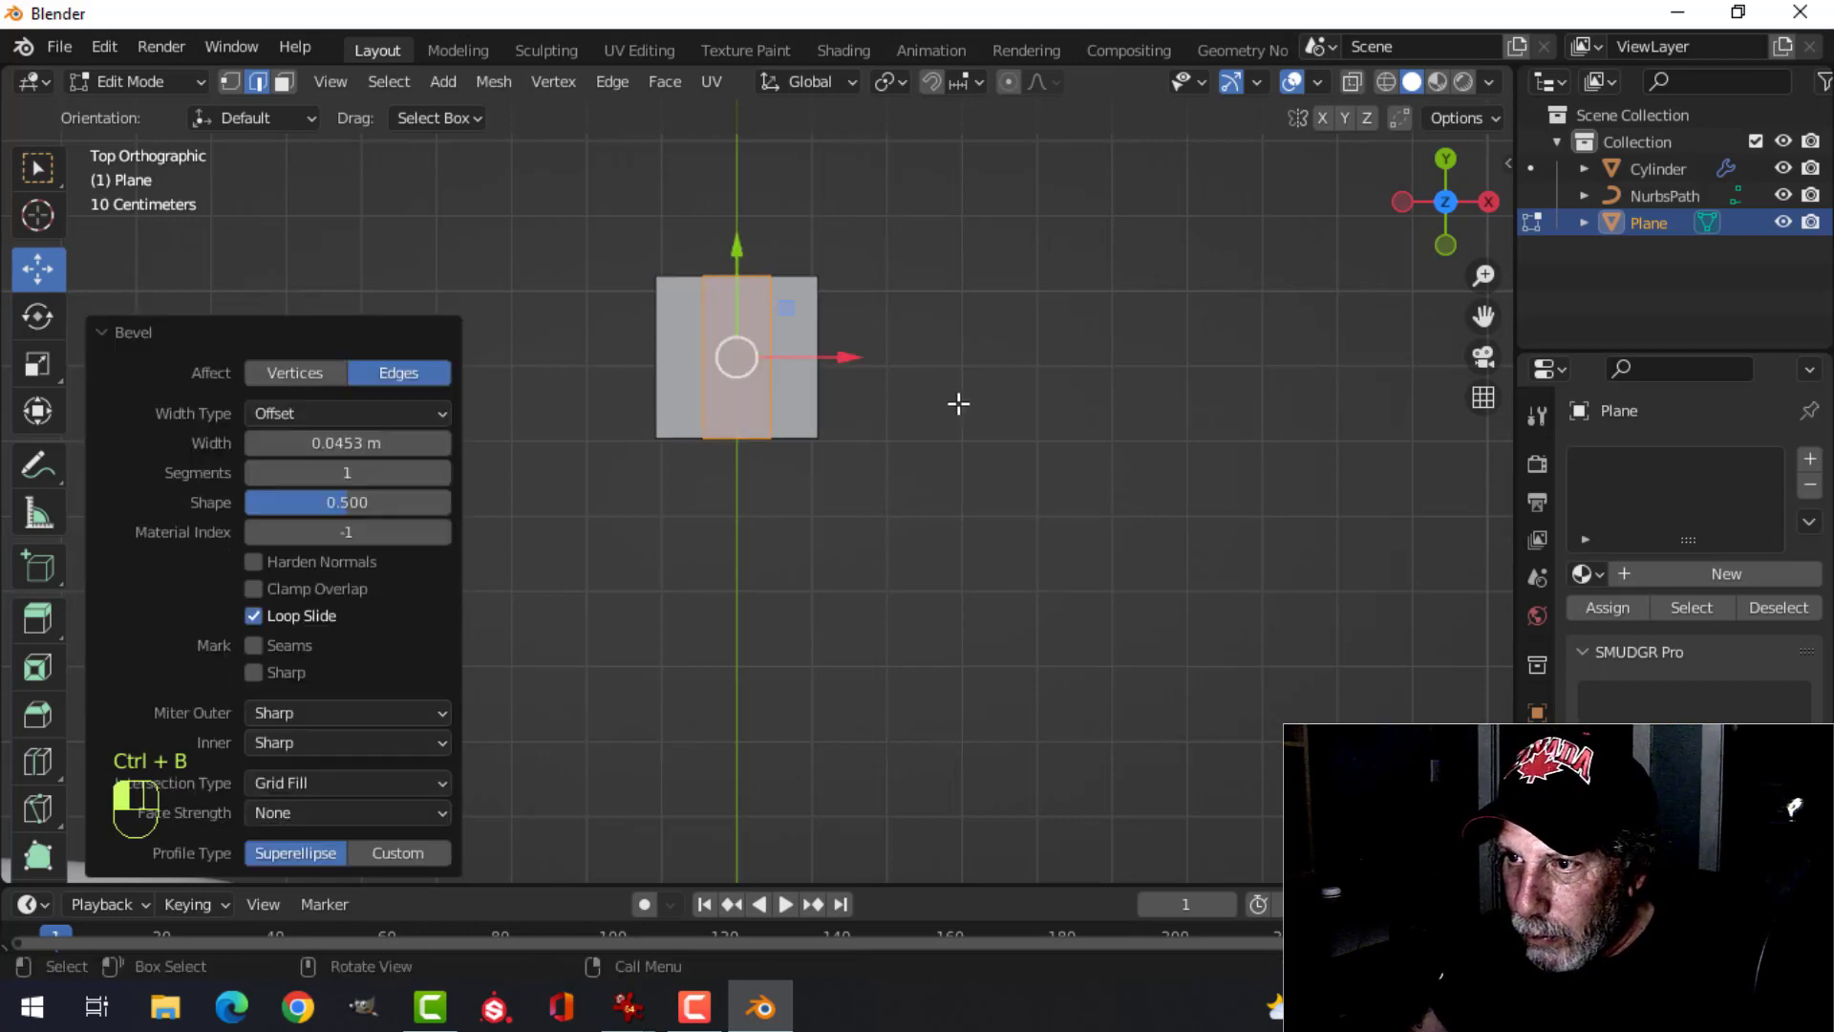
- Extrude the plane's middle strip upward by about 0.057 m
key(KP_1)
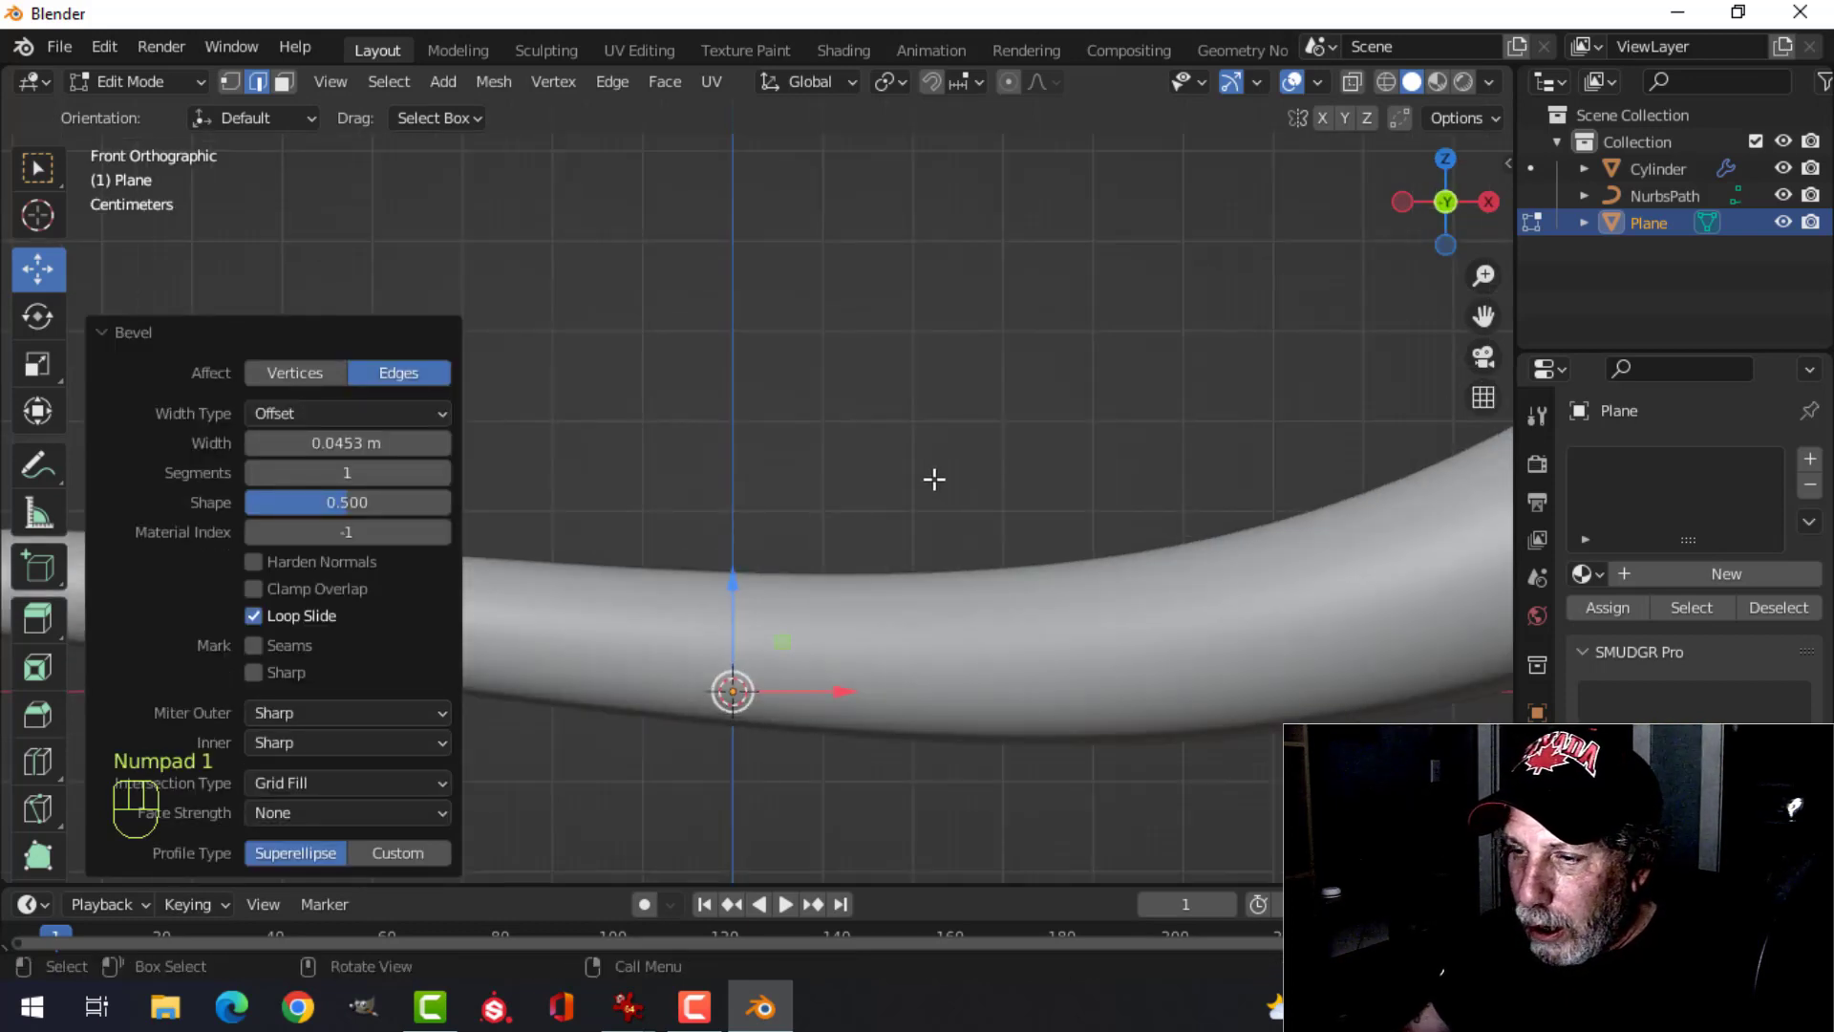
middle_drag(846, 478, 993, 458)
key(e)
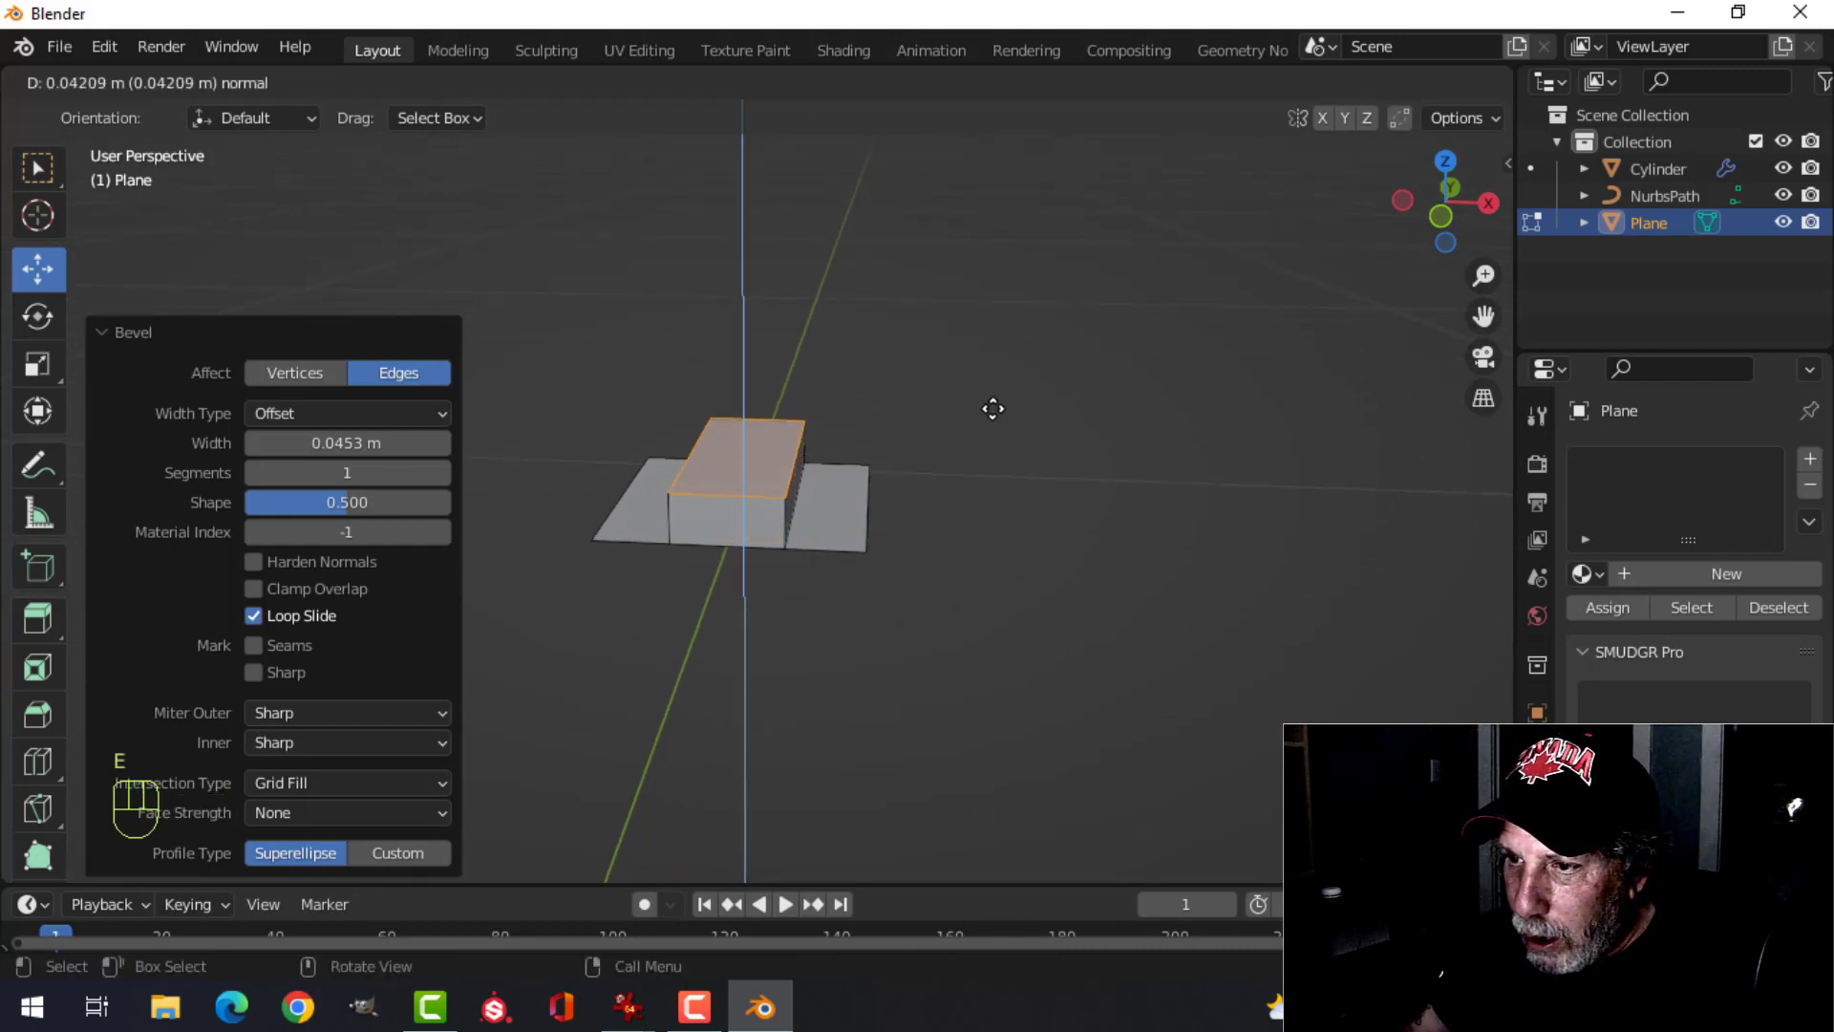
click(998, 394)
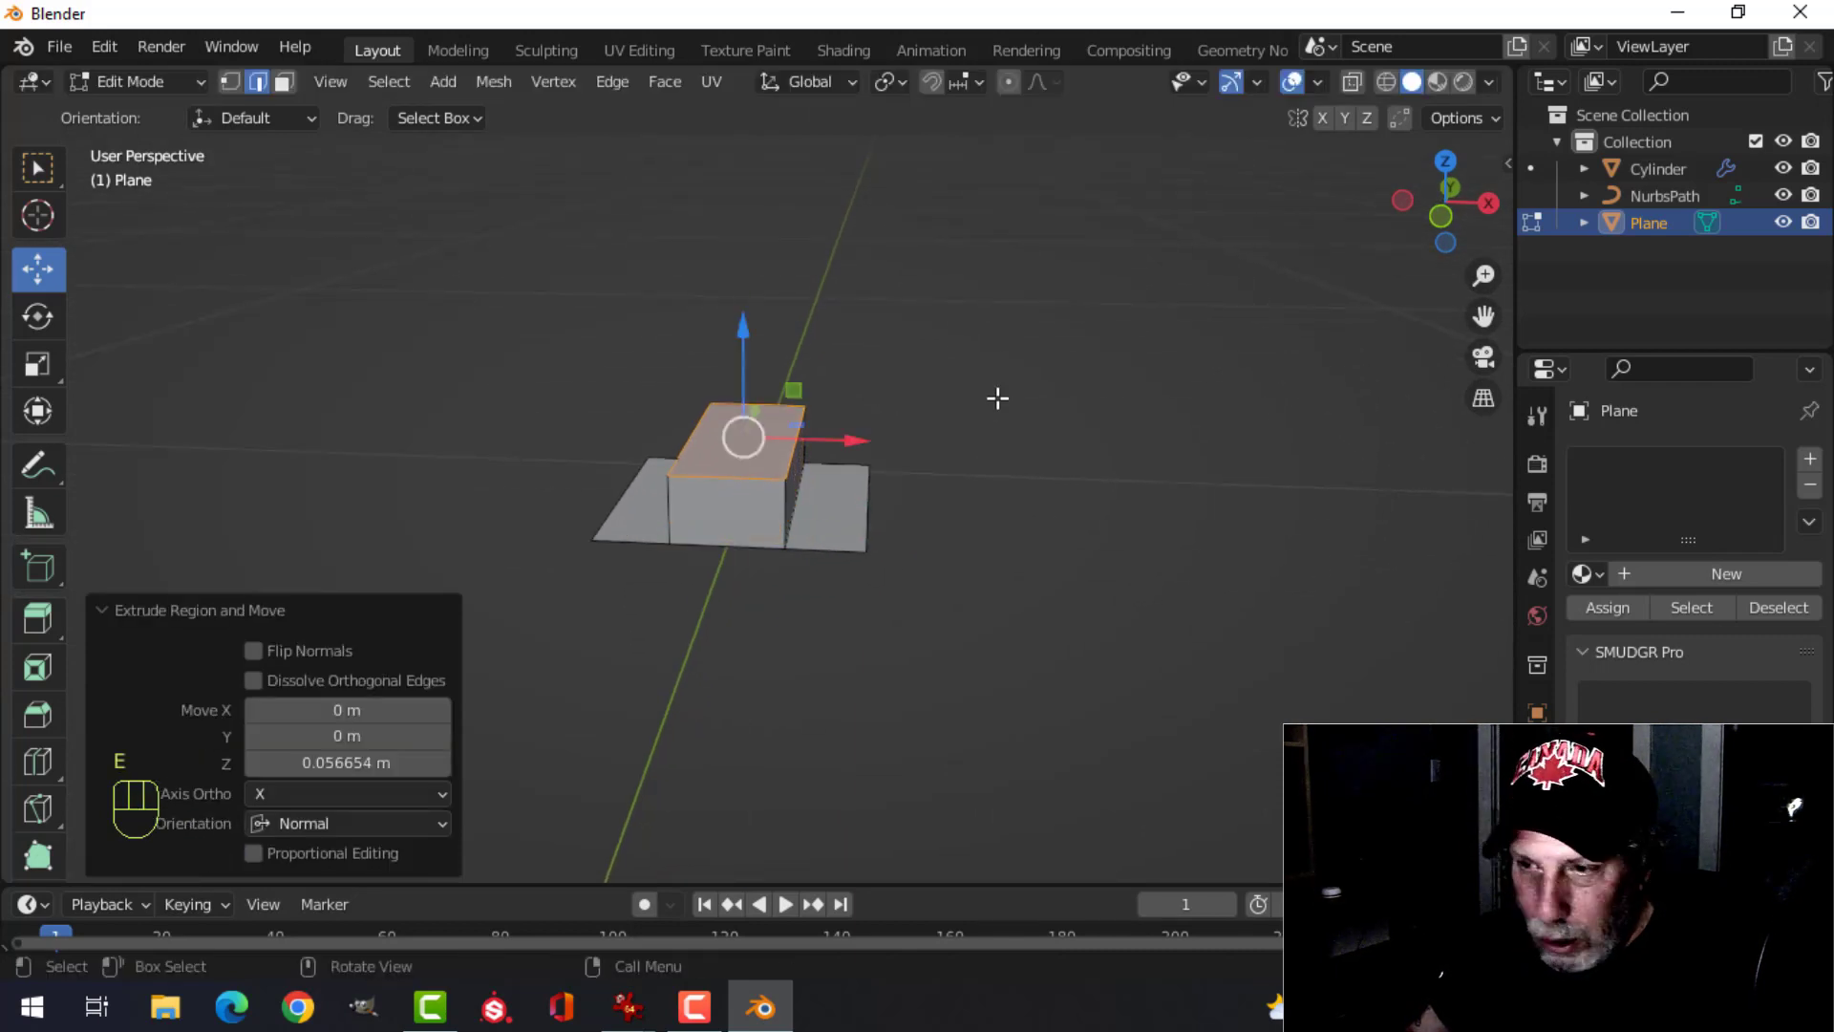
- Delete the two end faces of the raised strip so the channel is open at both ends
key(3)
click(742, 513)
middle_drag(1044, 467, 581, 511)
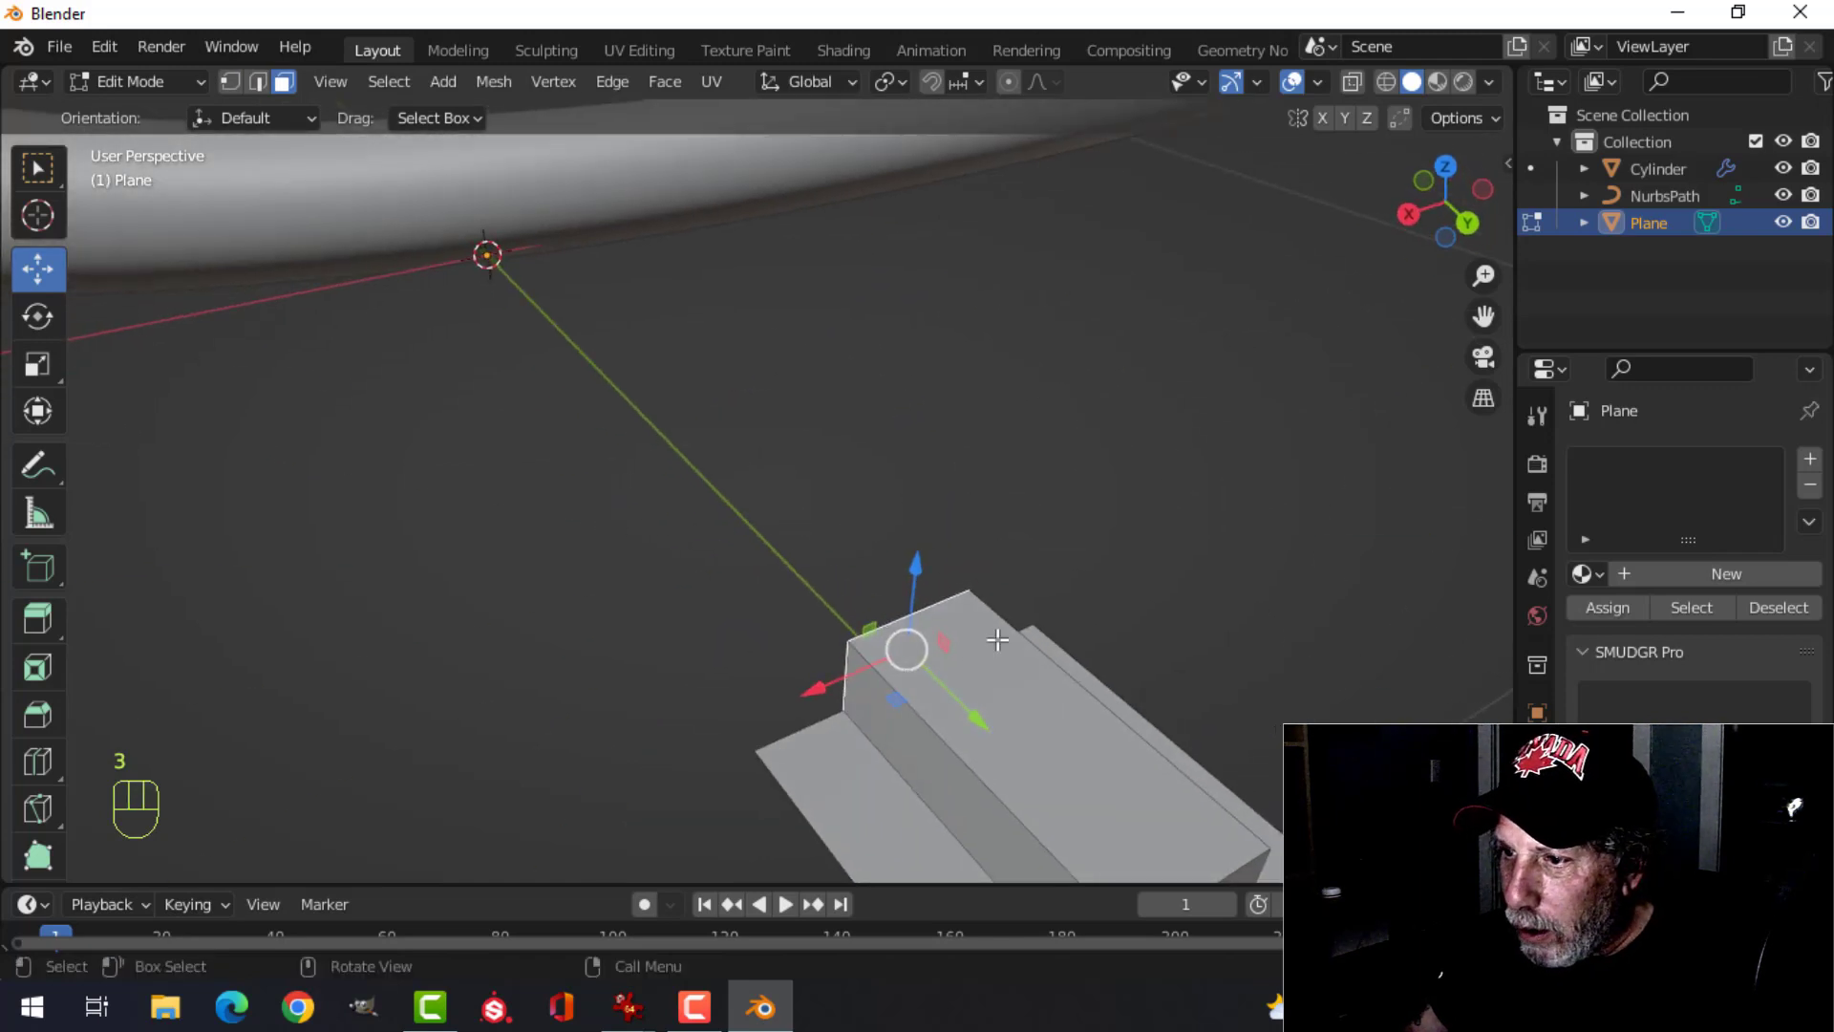
shift+middle_drag(998, 639, 762, 395)
key(x)
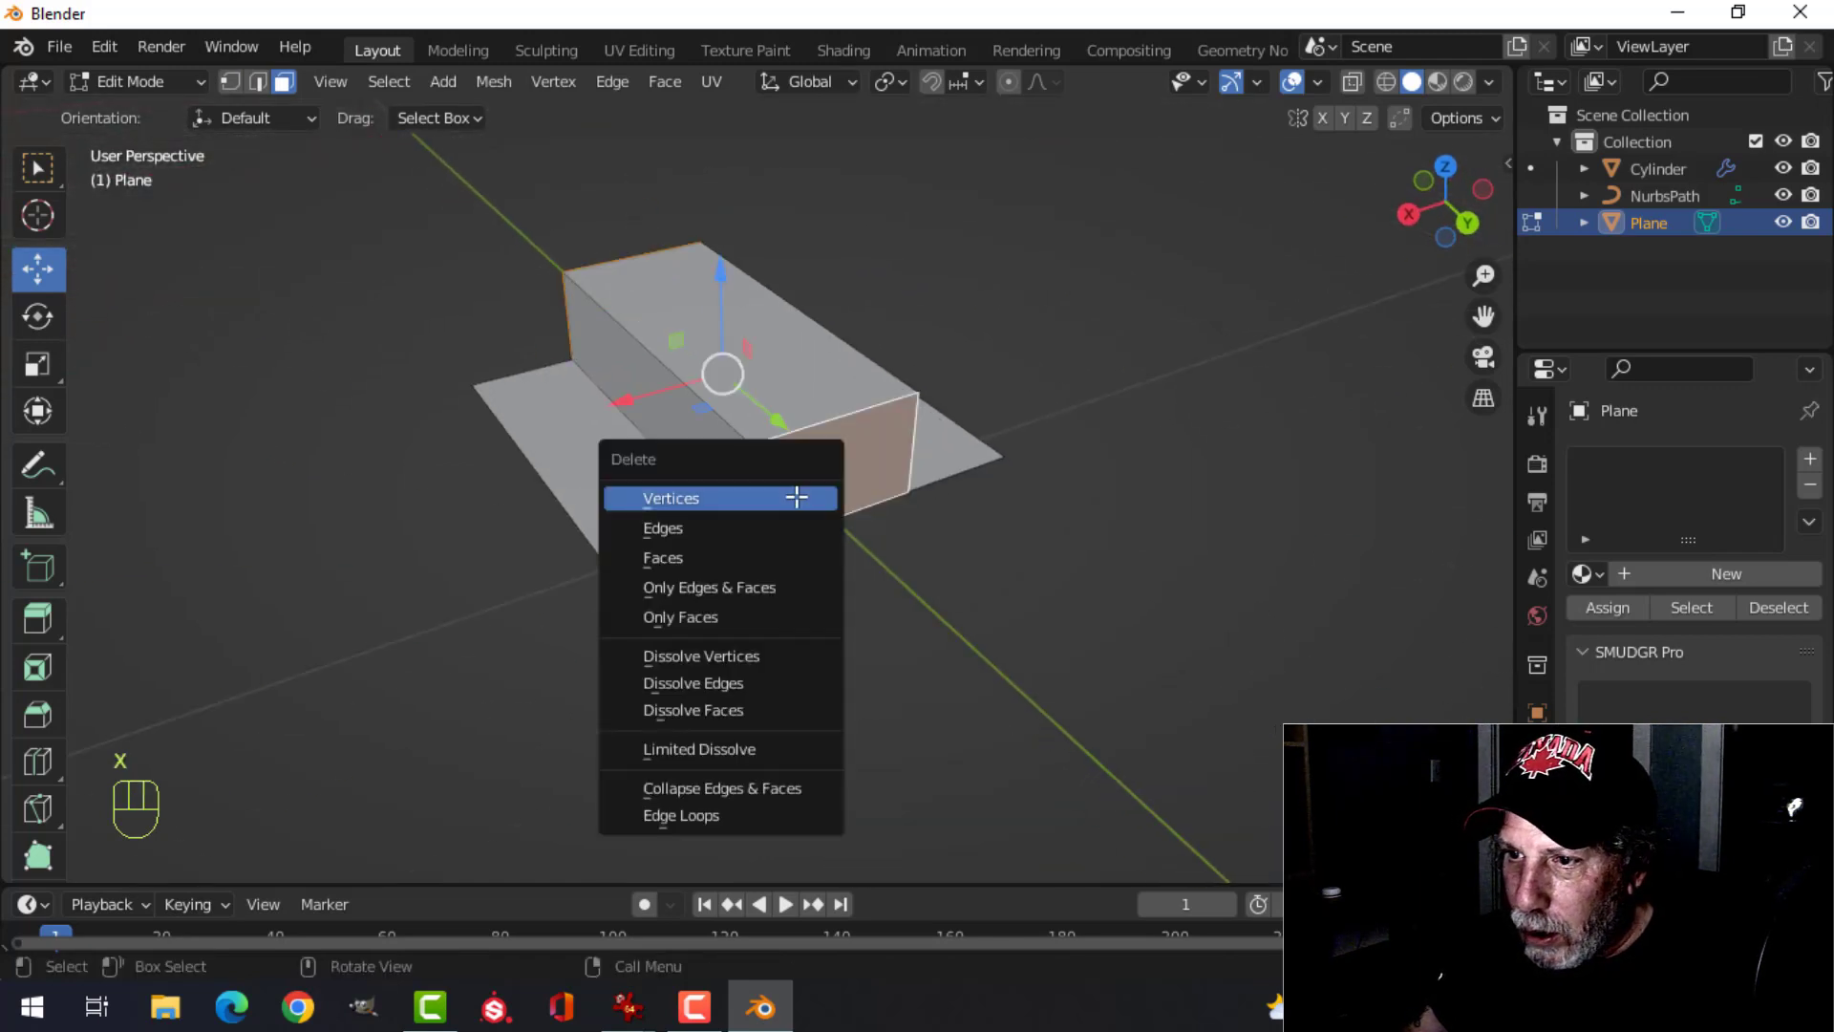
click(754, 554)
- Round the two long upper edges of the raised strip with a multi-segment bevel about 0.02 m wide, and clear the selection
middle_drag(655, 459, 921, 502)
click(756, 406)
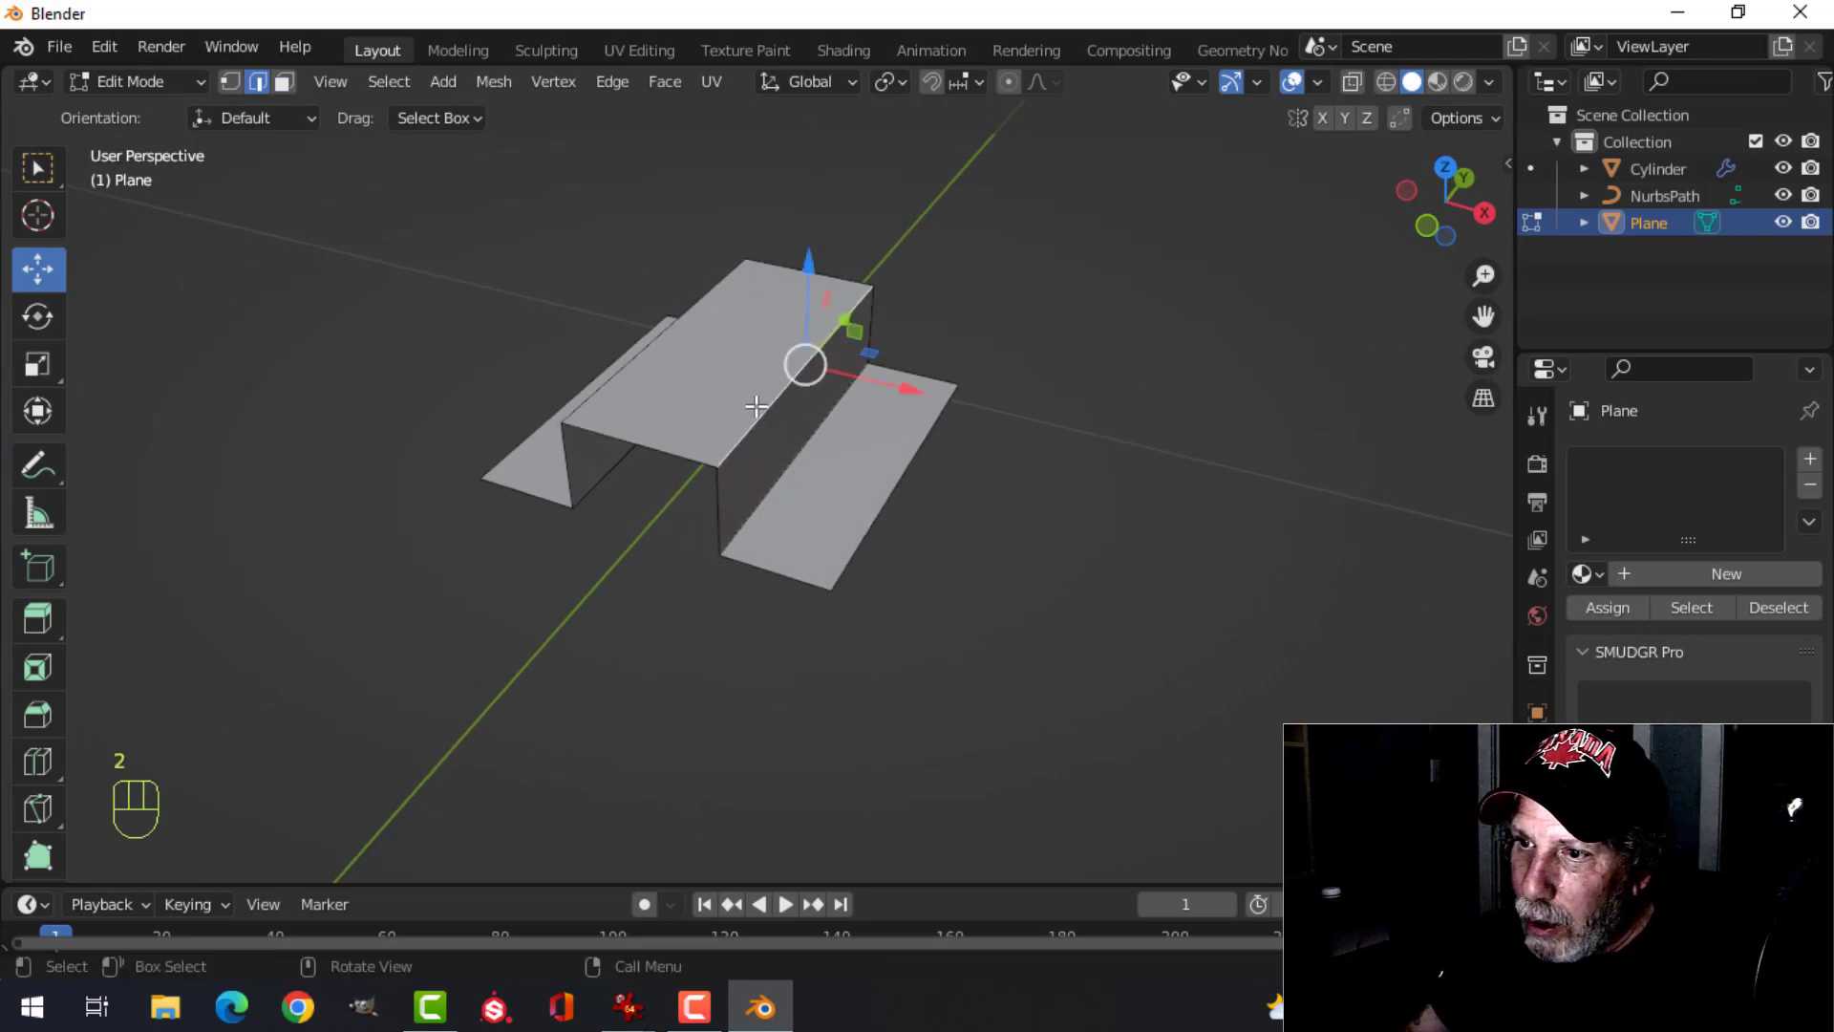
shift+click(666, 334)
middle_drag(940, 417, 993, 470)
scroll(902, 423, up, 2)
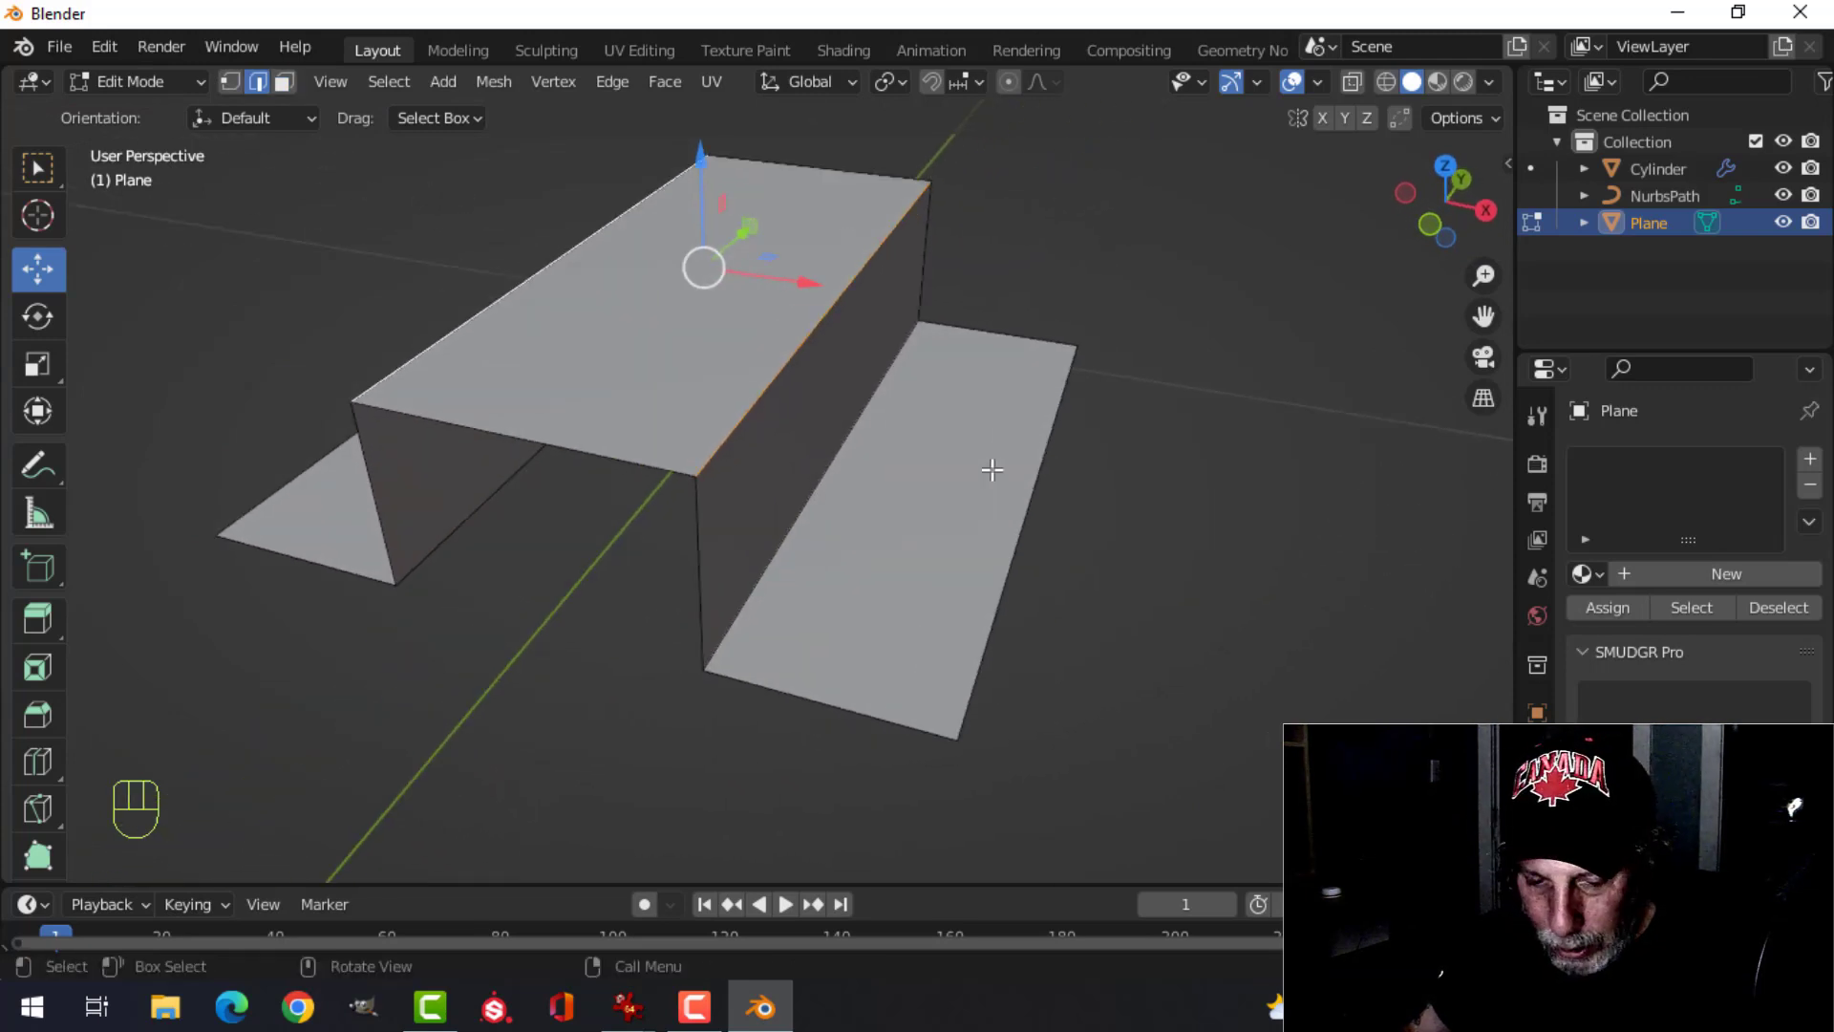
key(ctrl+b)
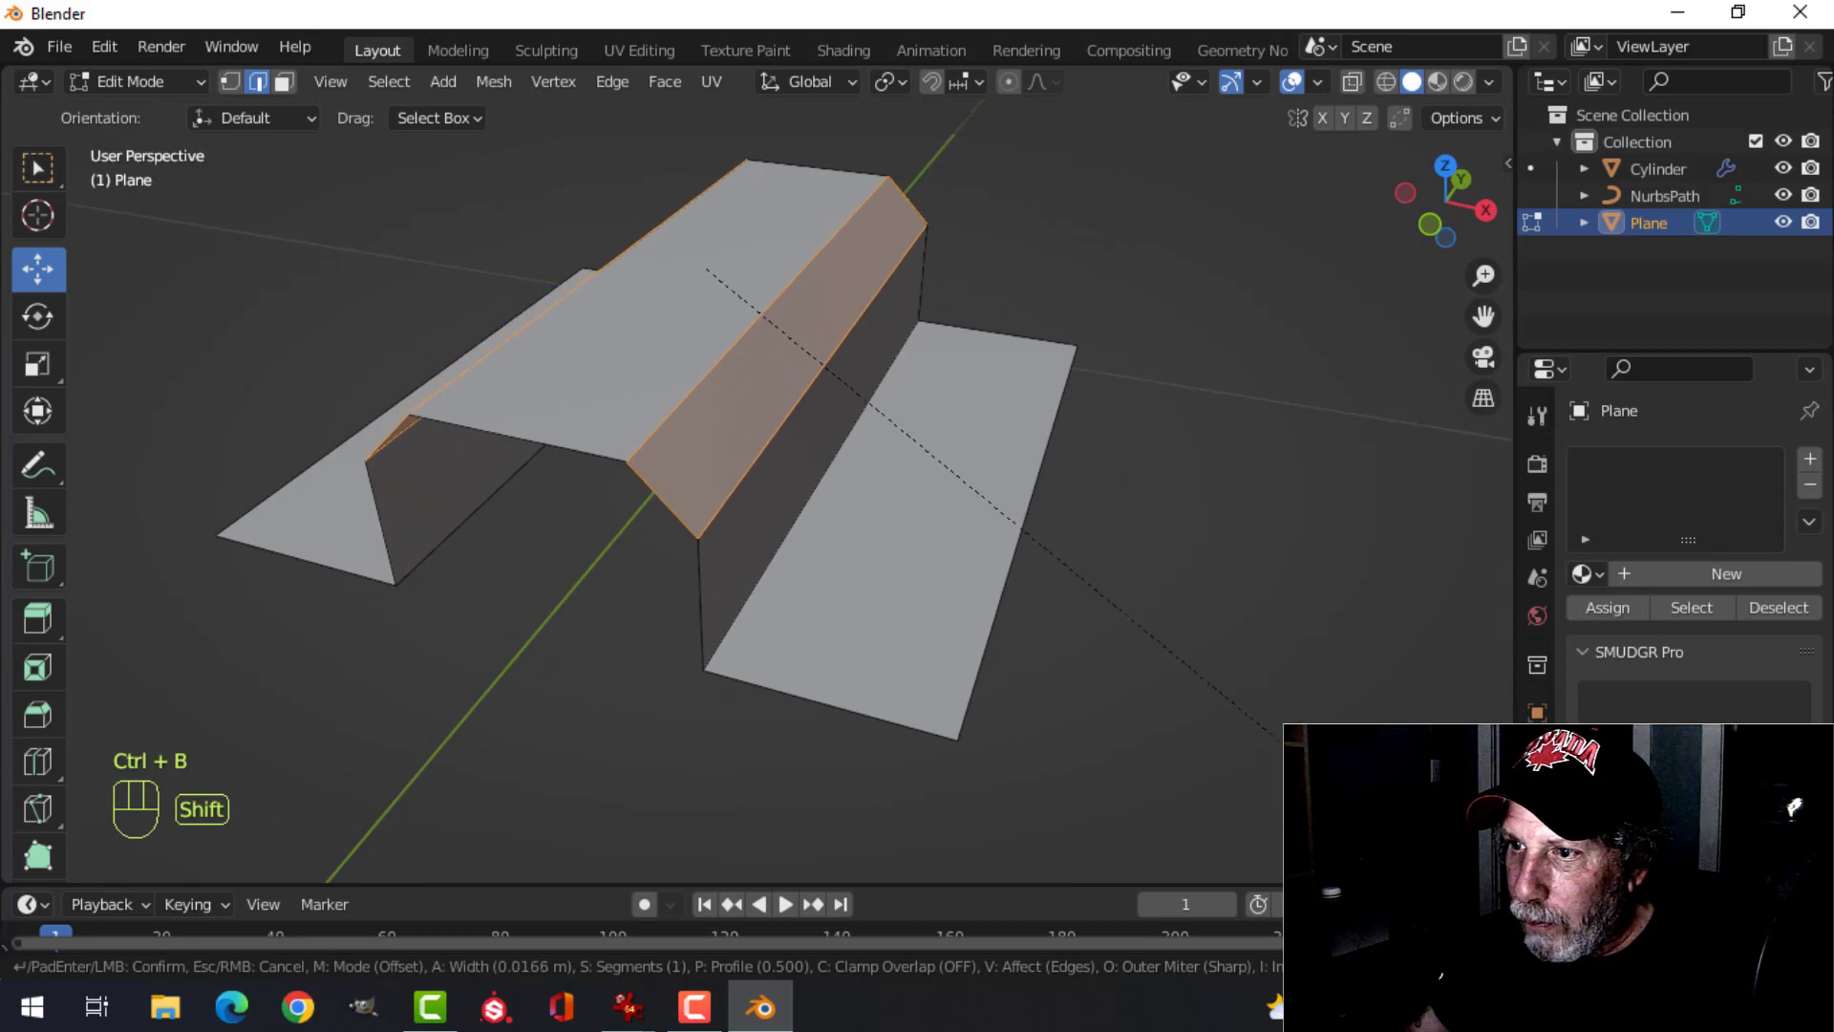
scroll(133, 212, up, 3)
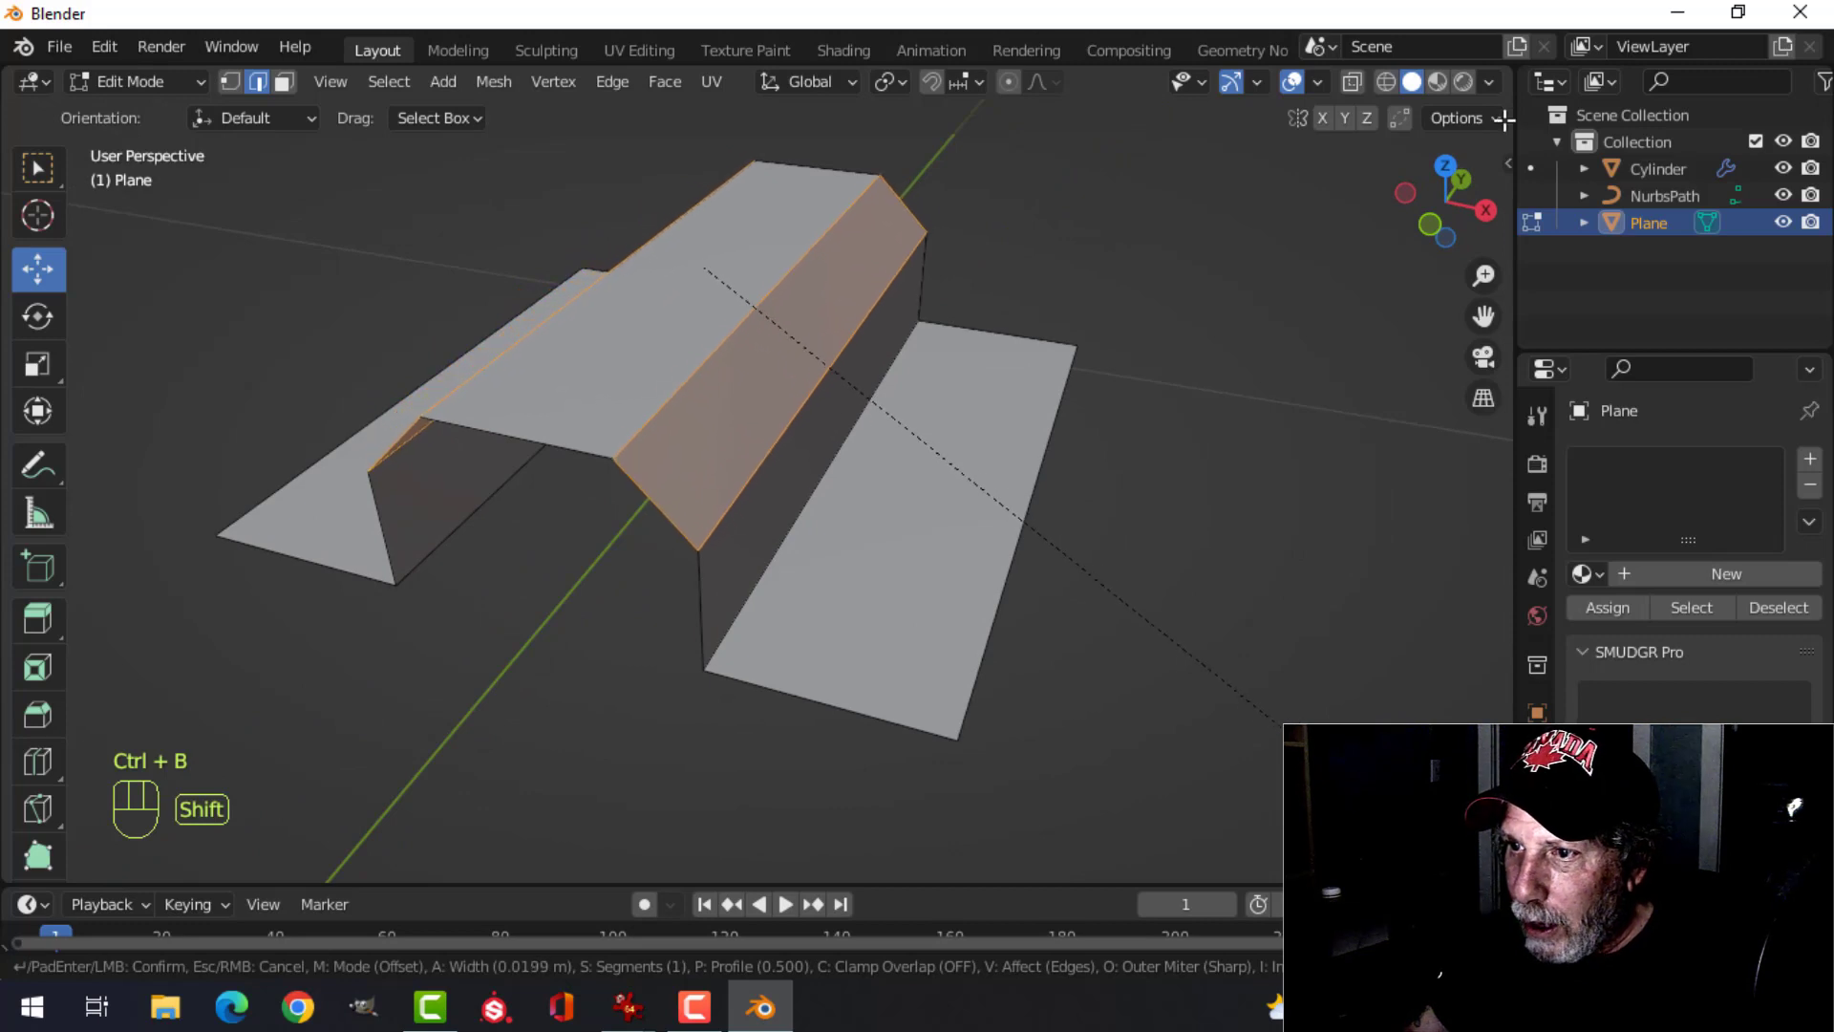
click(133, 212)
key(alt+a)
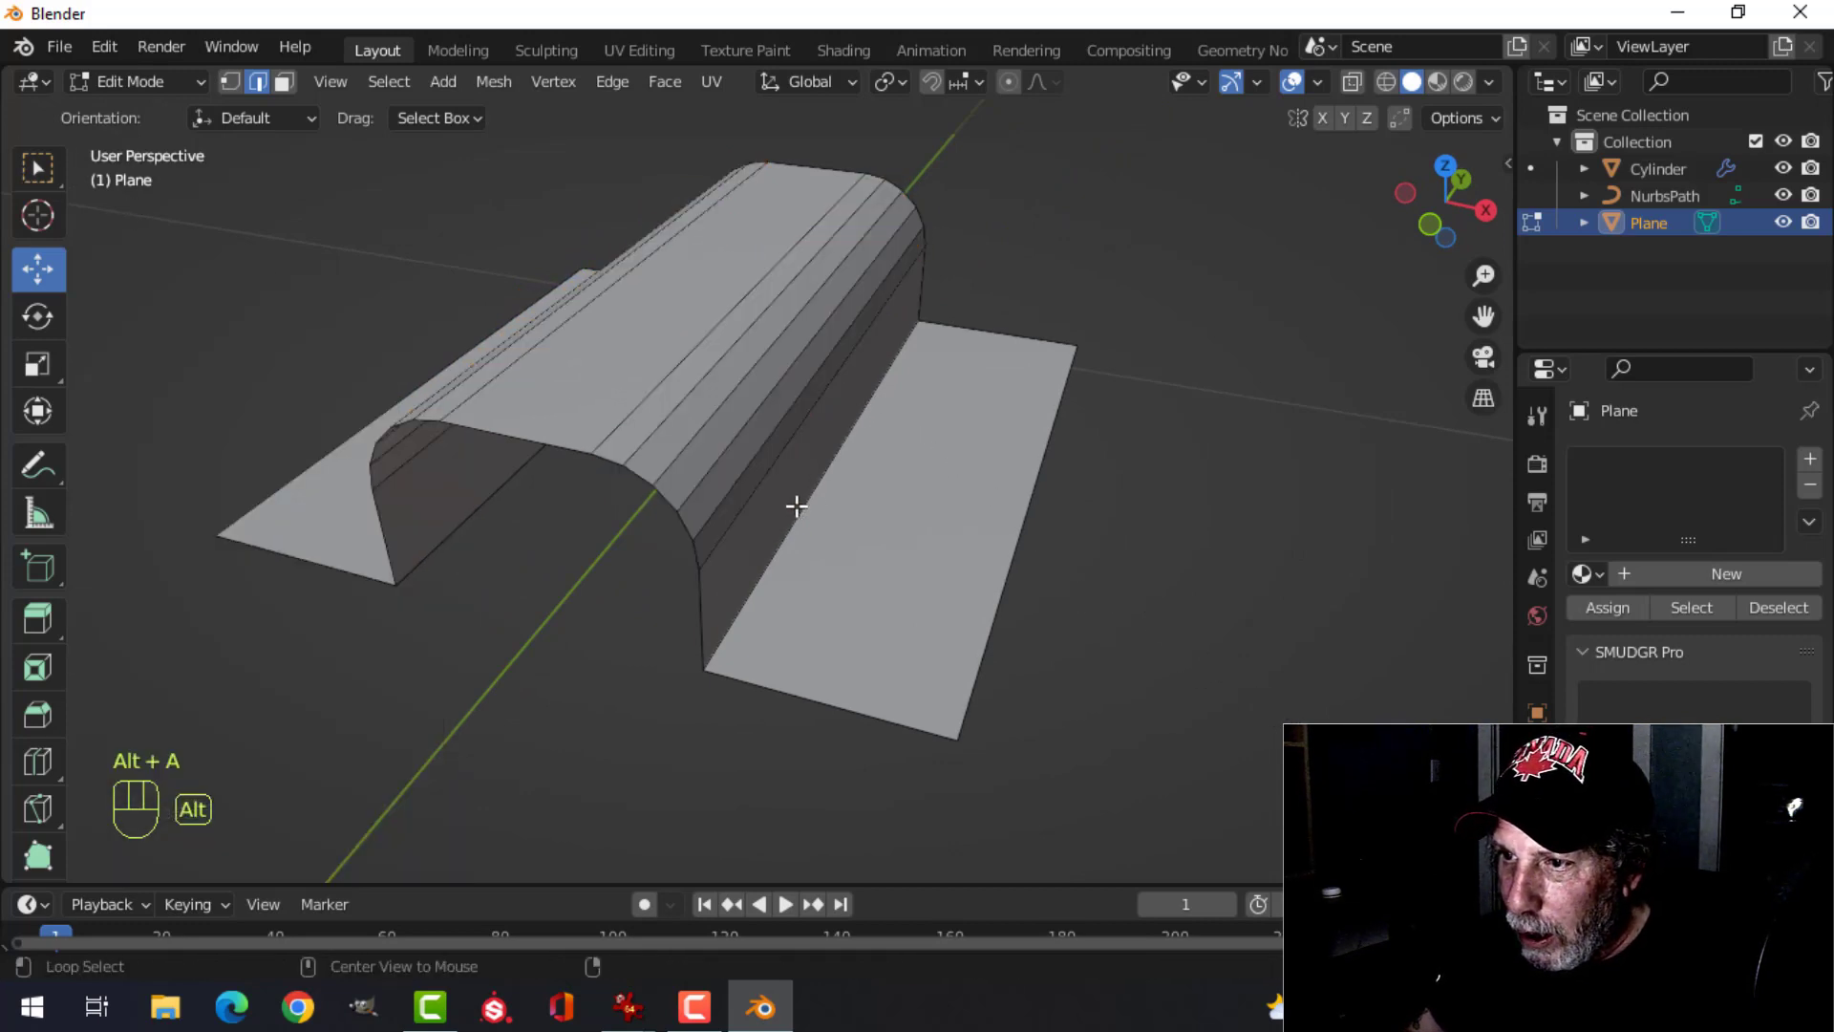
- Bevel the two long lower edges where the raised strip meets the flat flanges, about 0.016 m wide with 5 segments
click(807, 496)
middle_drag(562, 398, 680, 417)
shift+click(589, 426)
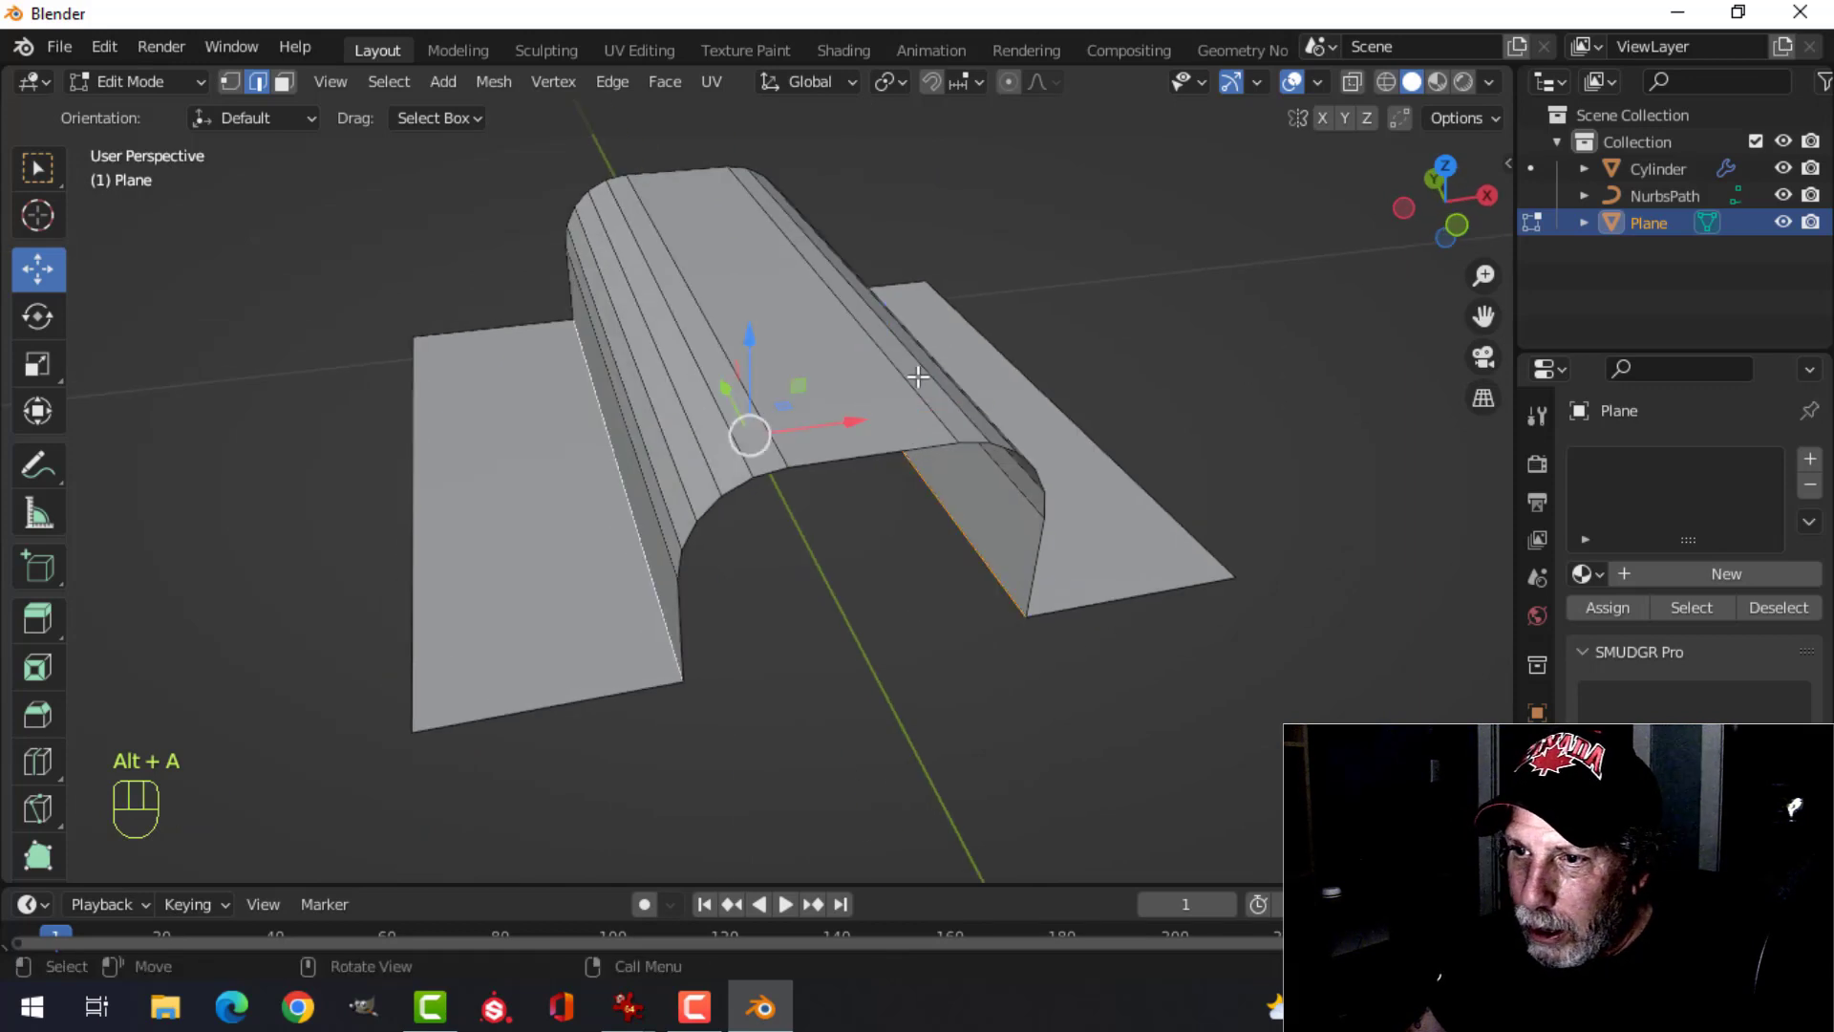
middle_drag(921, 376, 705, 343)
key(ctrl+b)
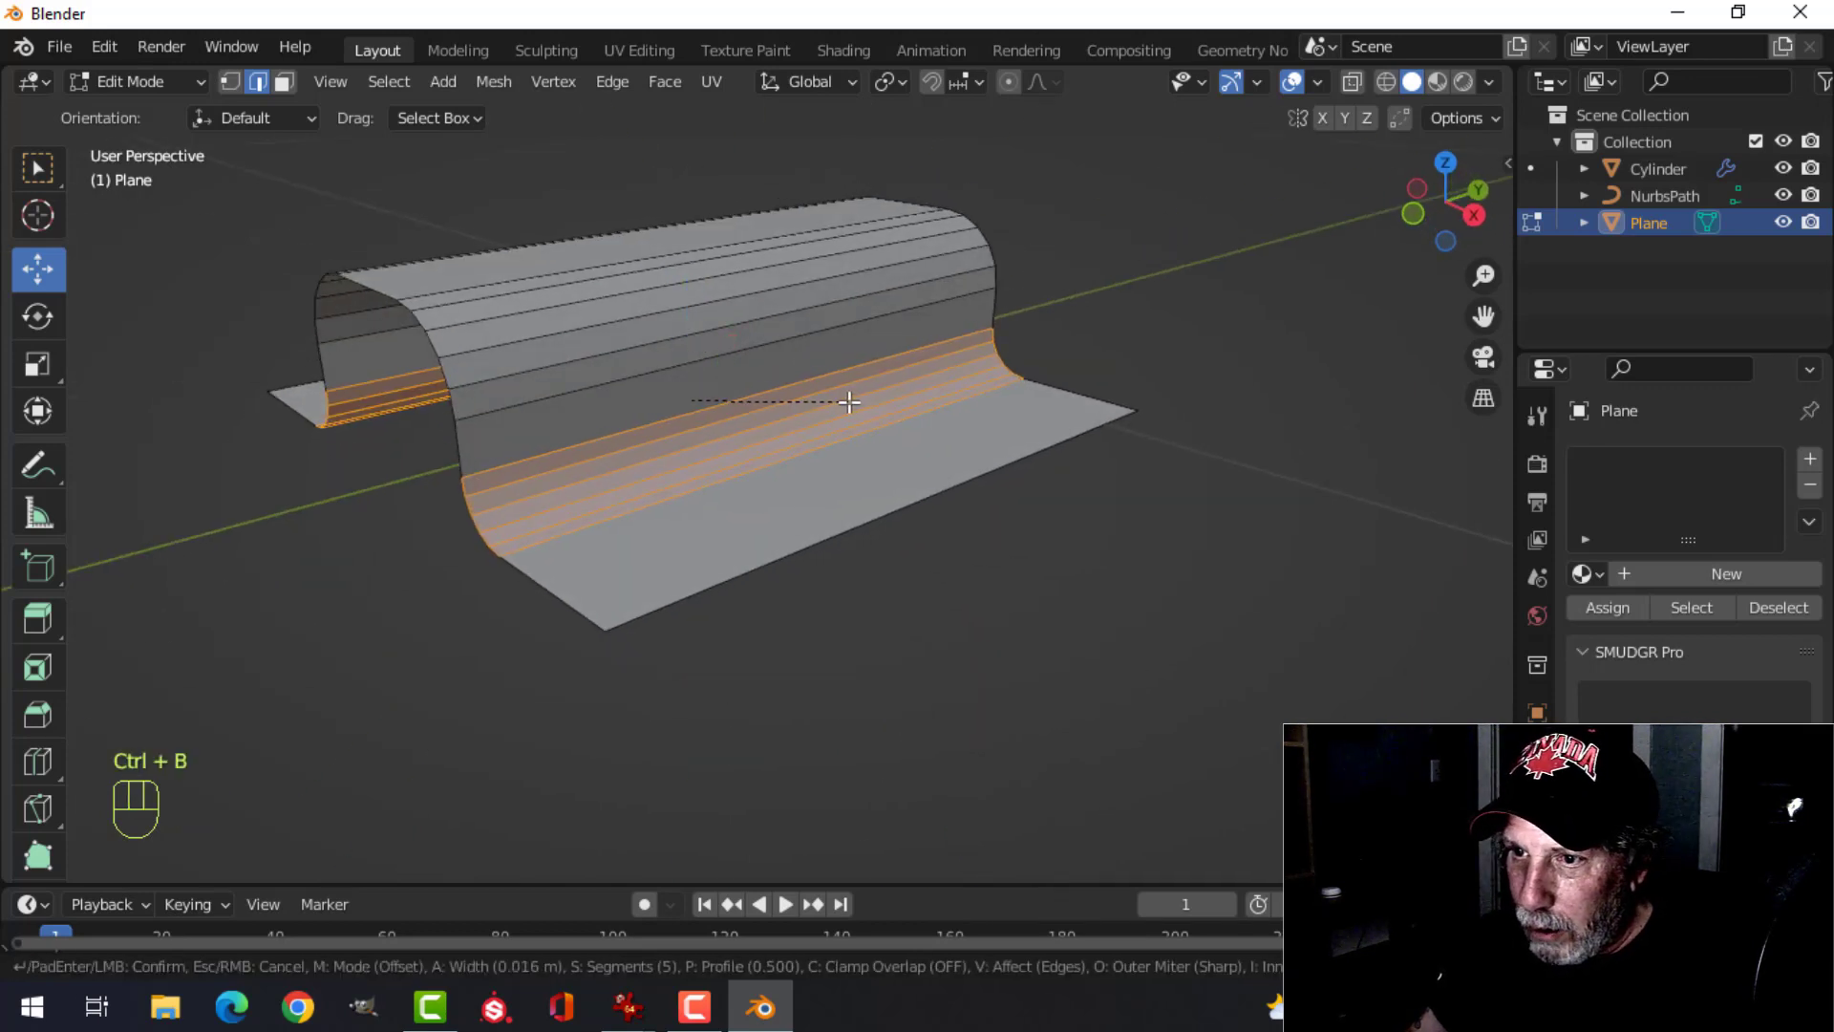
click(846, 397)
- Leave mesh editing and apply smooth shading to the ridge plane
key(Tab)
scroll(737, 341, down, 4)
middle_drag(736, 342, 787, 455)
right_click(752, 410)
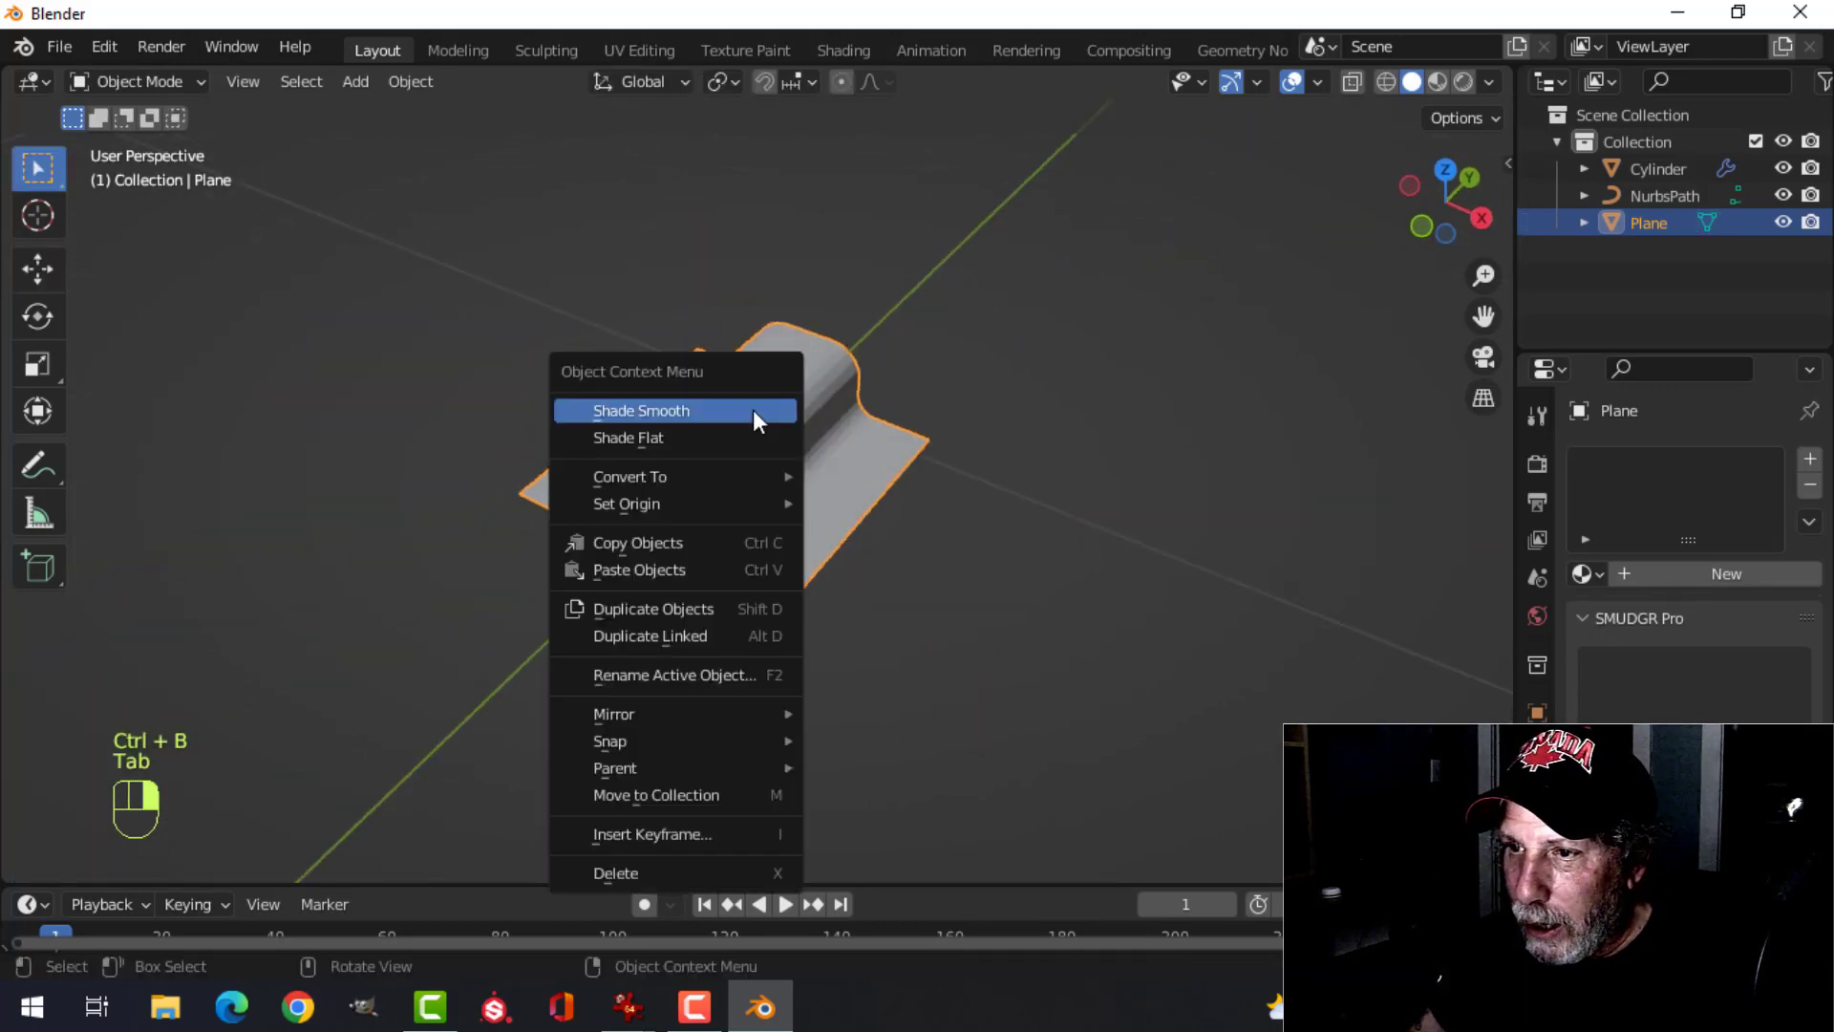
click(752, 409)
- From the top view, snap the 3D cursor to the centre of the whole ridge mesh and return to Object Mode
key(KP_7)
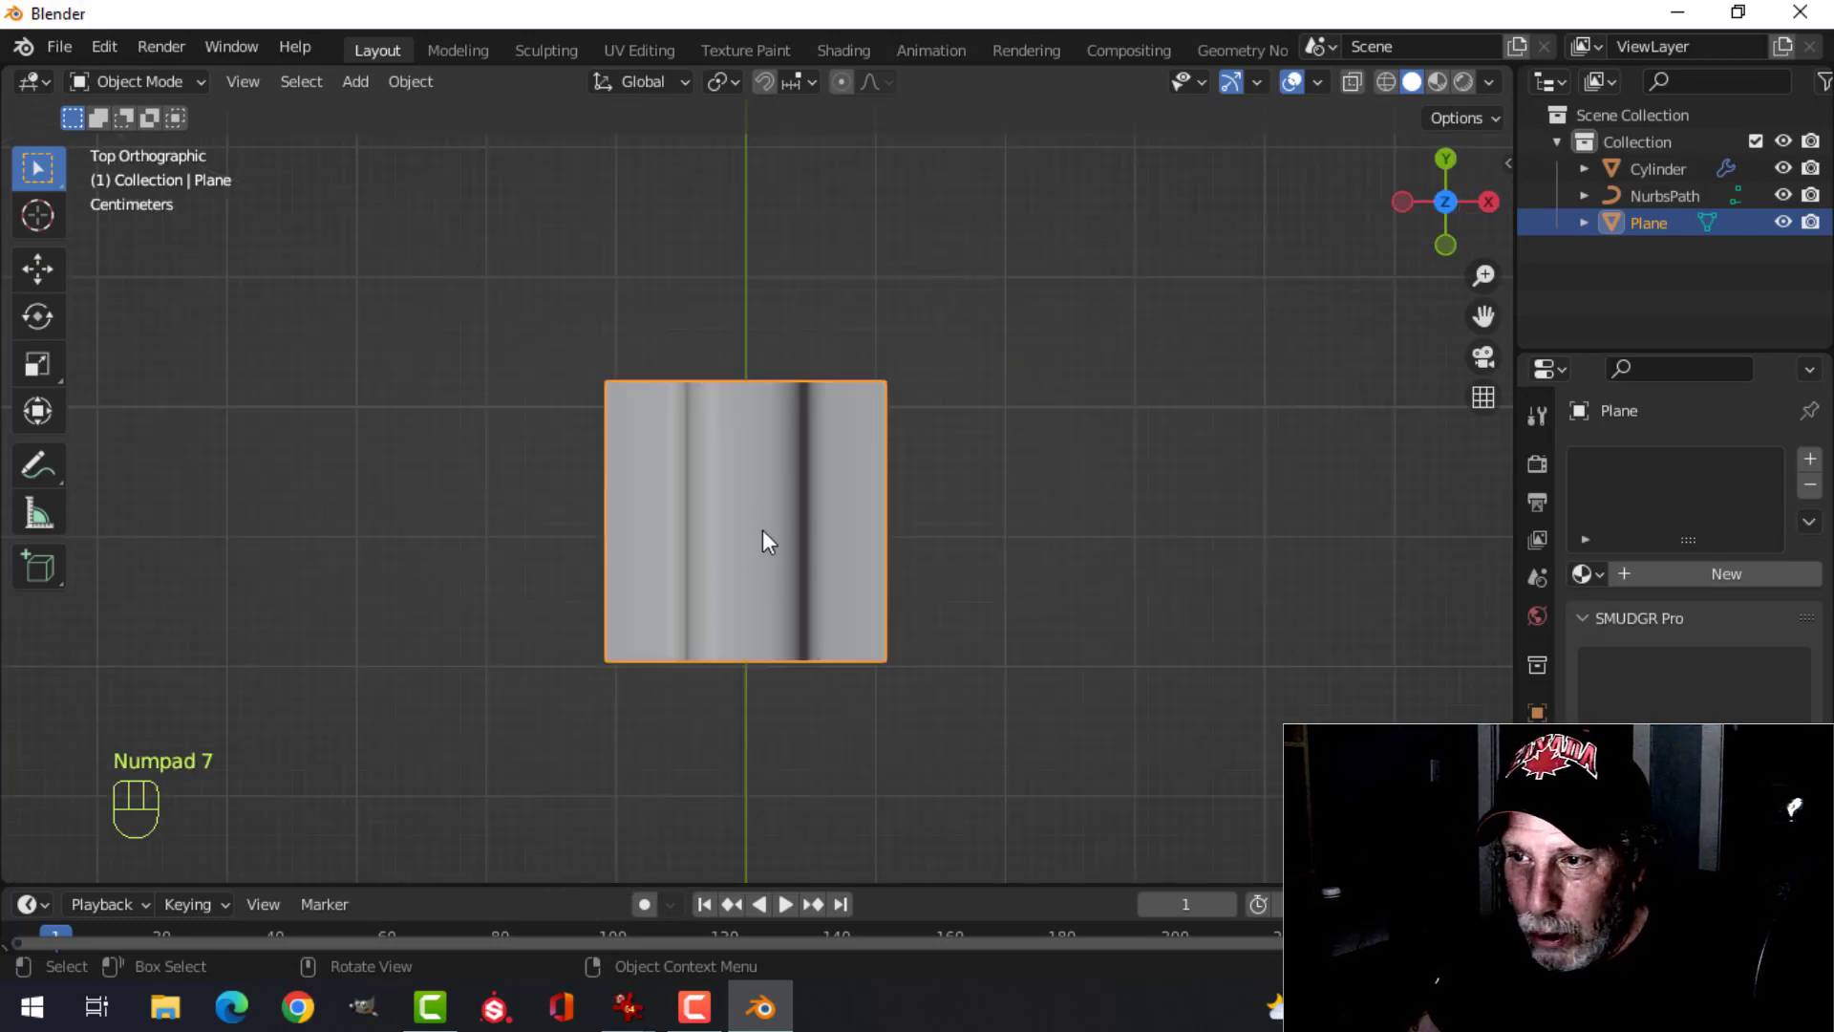
key(Tab)
key(a)
key(shift+s)
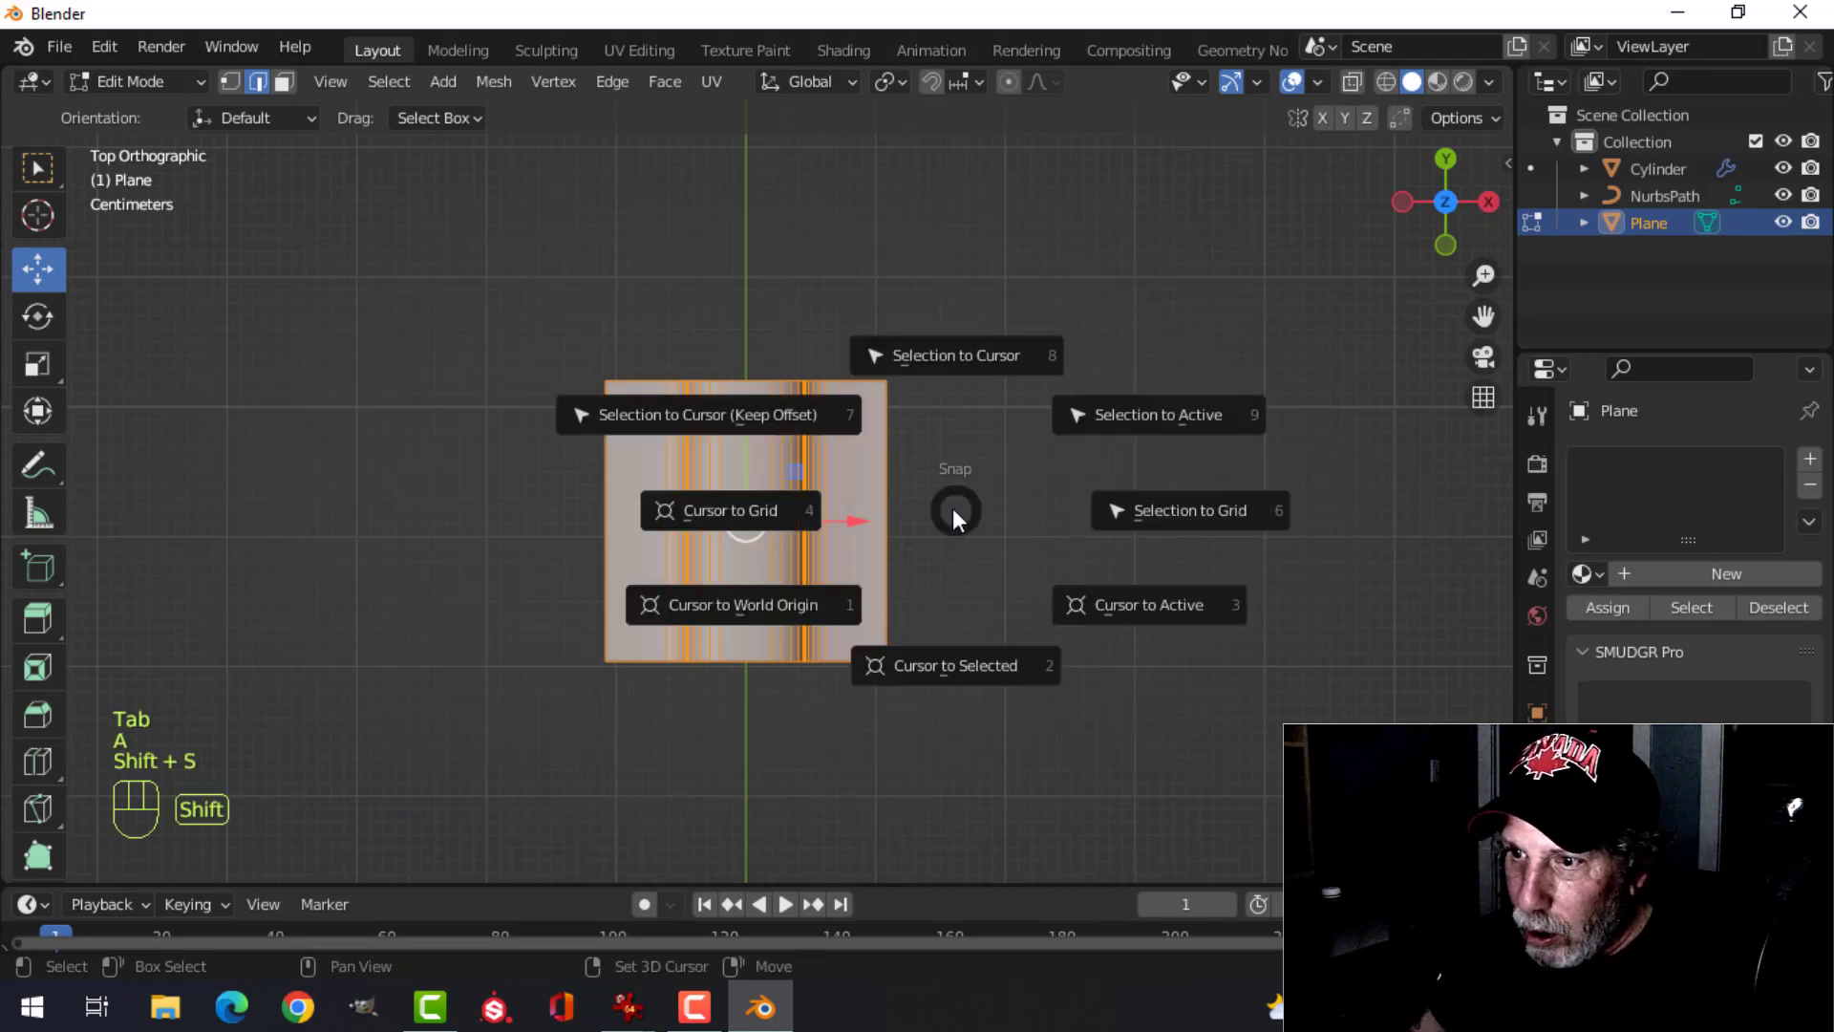
click(954, 663)
key(Tab)
- Add a camera at the 3D cursor and align it to the current top view above the ridge piece
scroll(907, 516, up, 1)
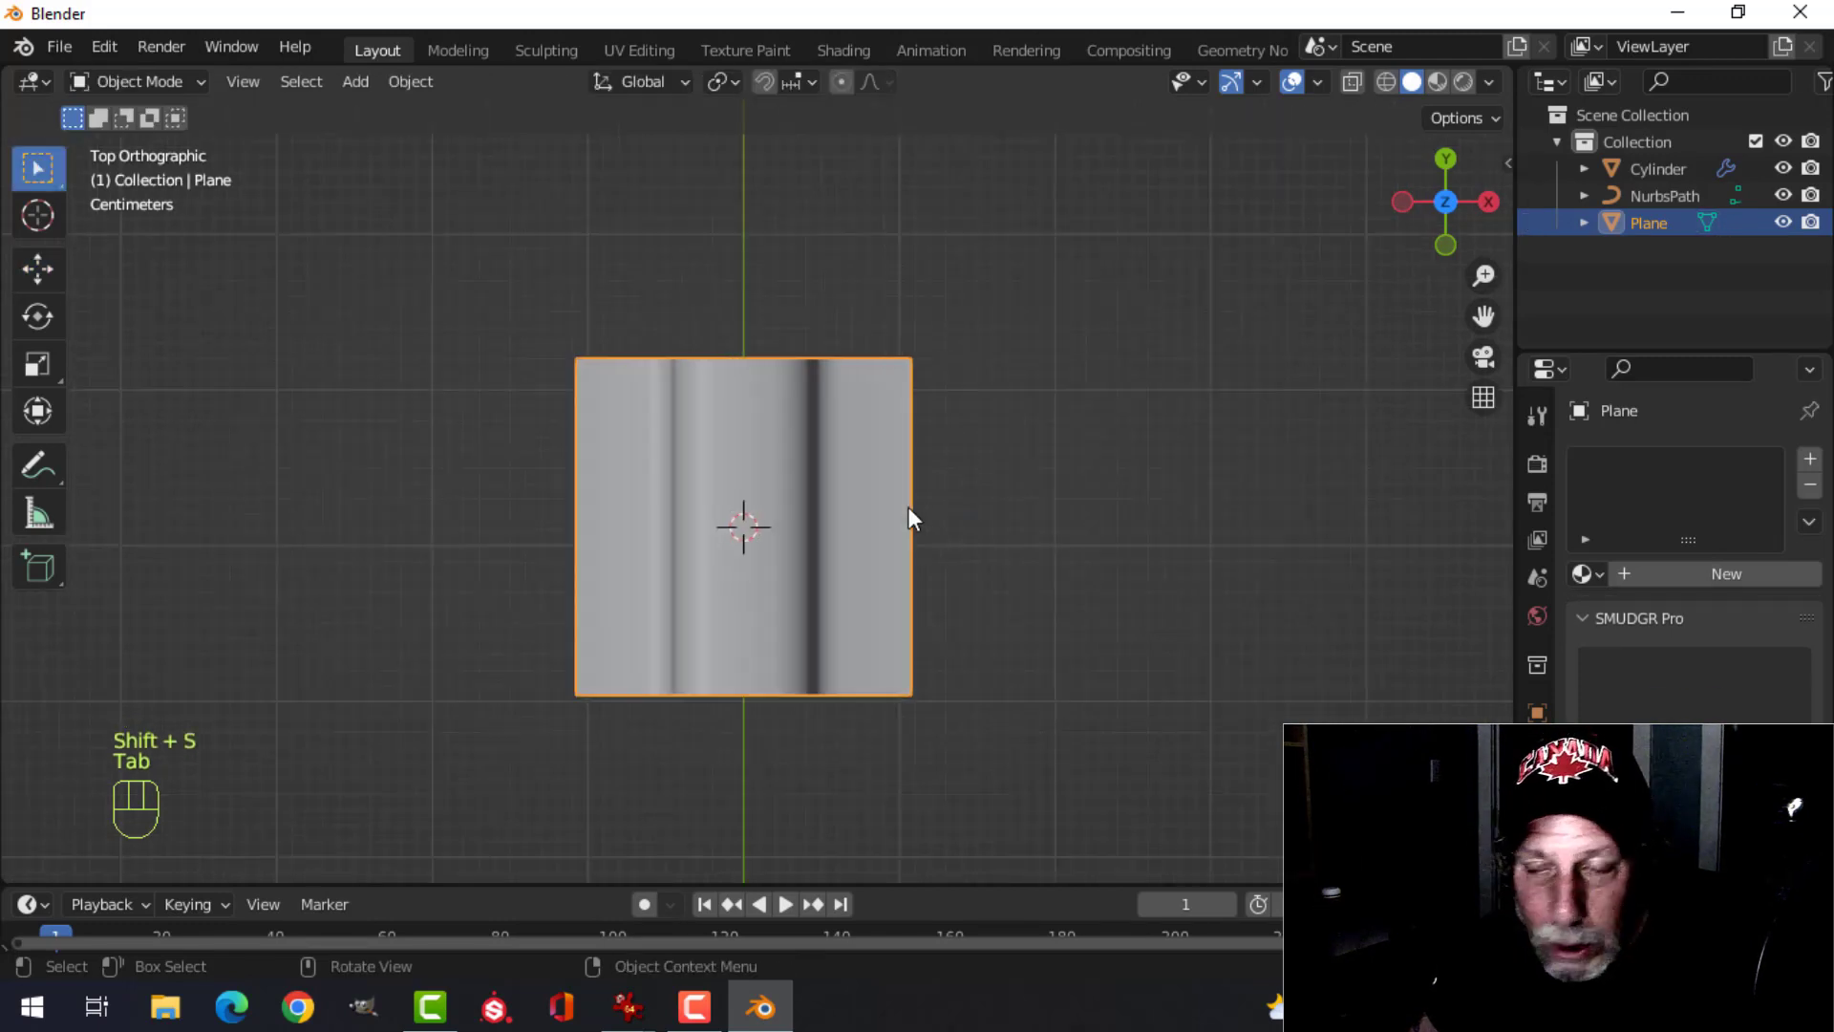
scroll(907, 507, up, 1)
shift+middle_drag(907, 506, 902, 447)
scroll(914, 387, down, 1)
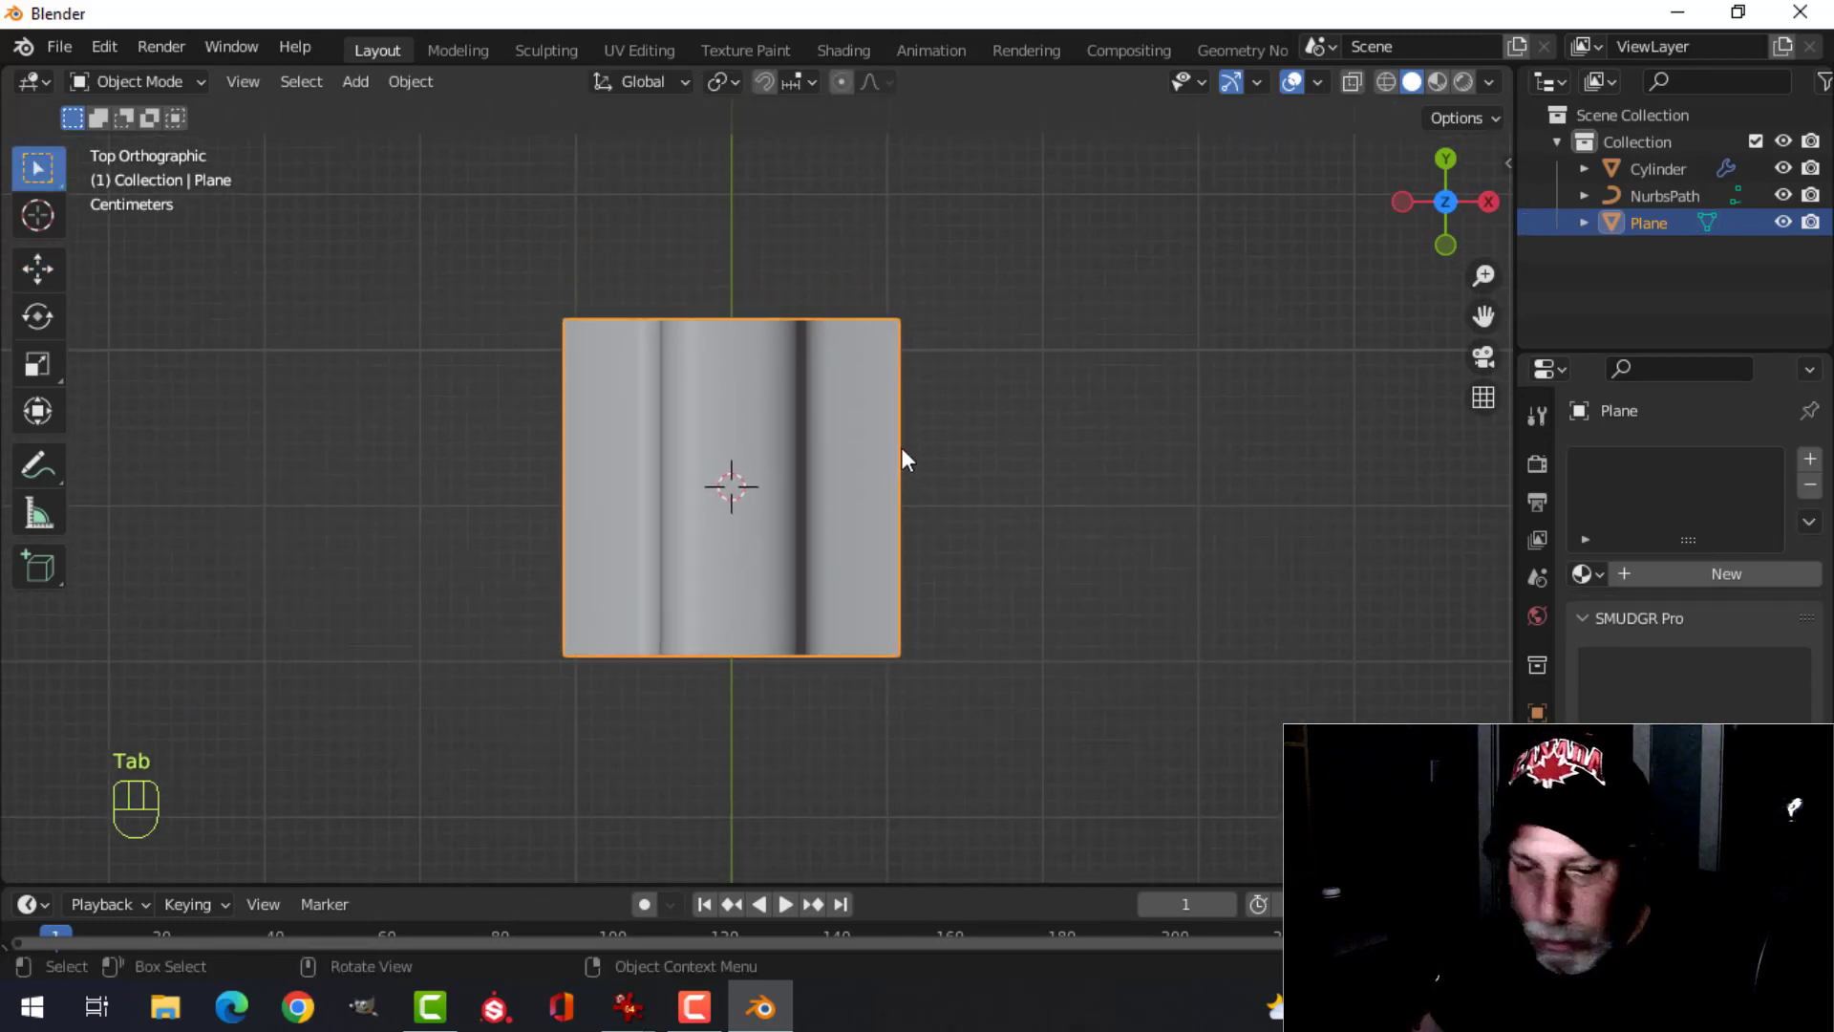
key(shift+a)
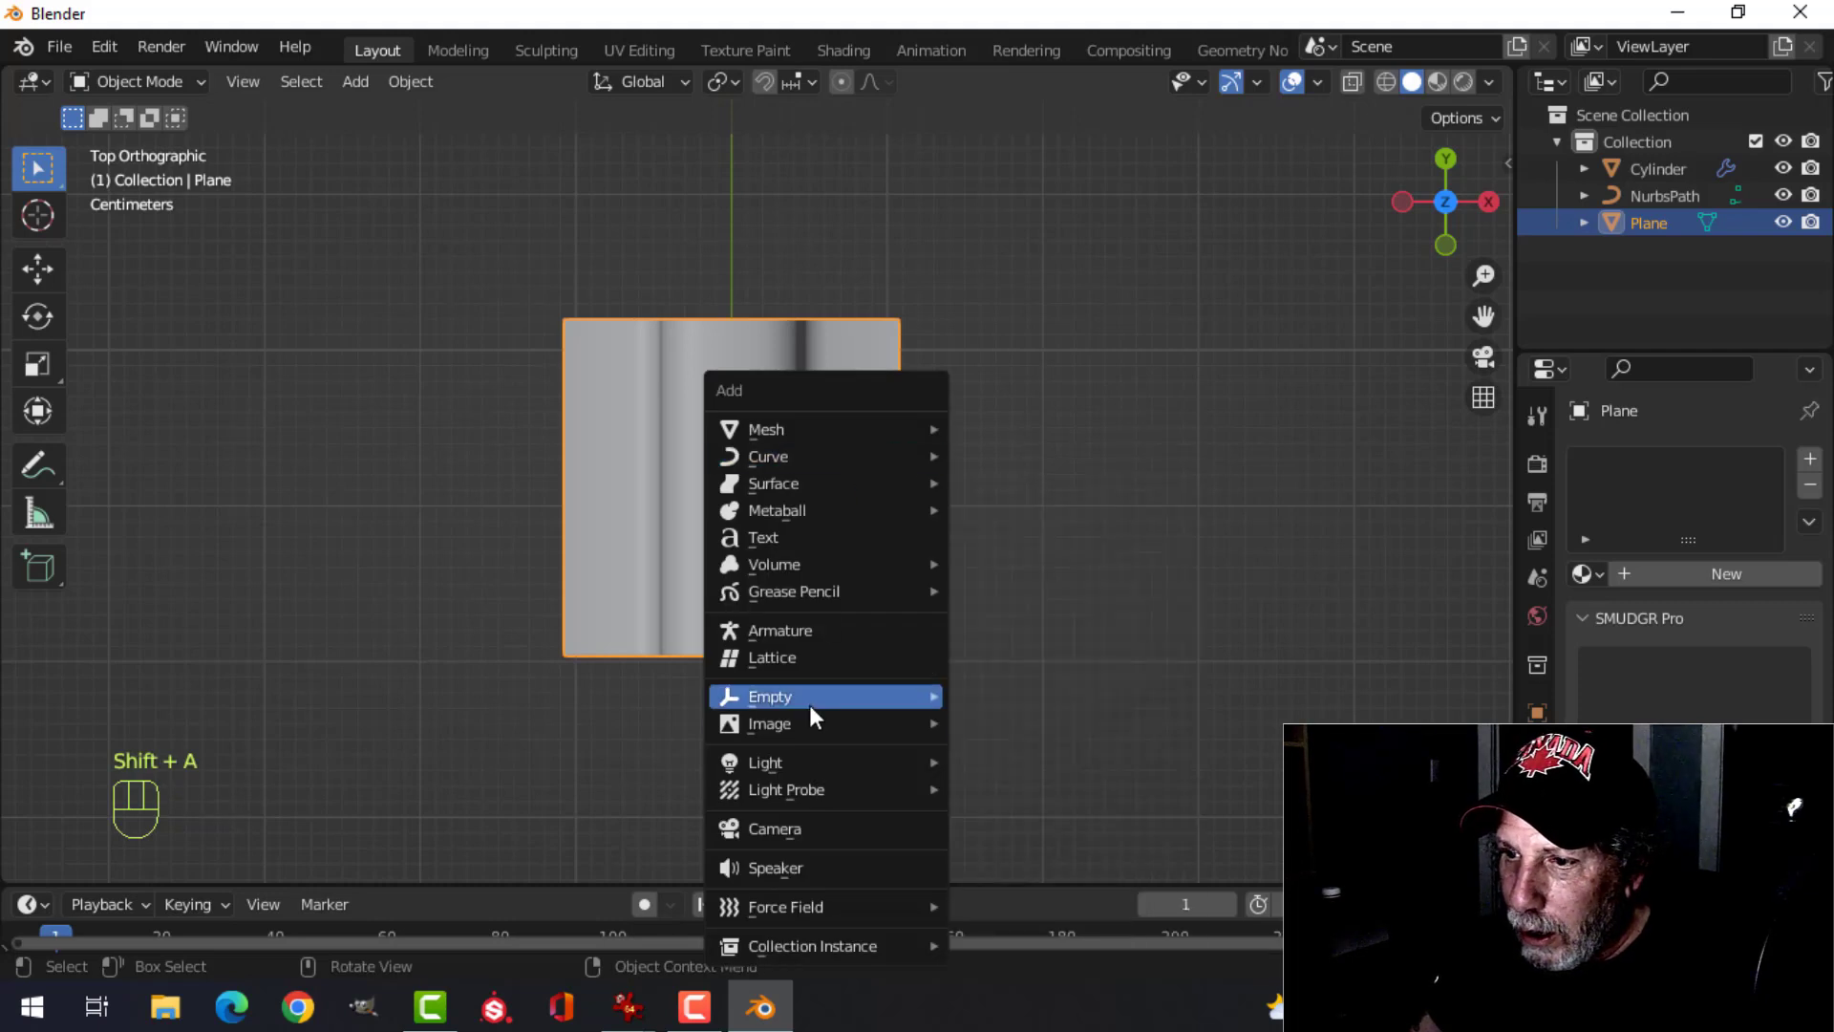
click(812, 828)
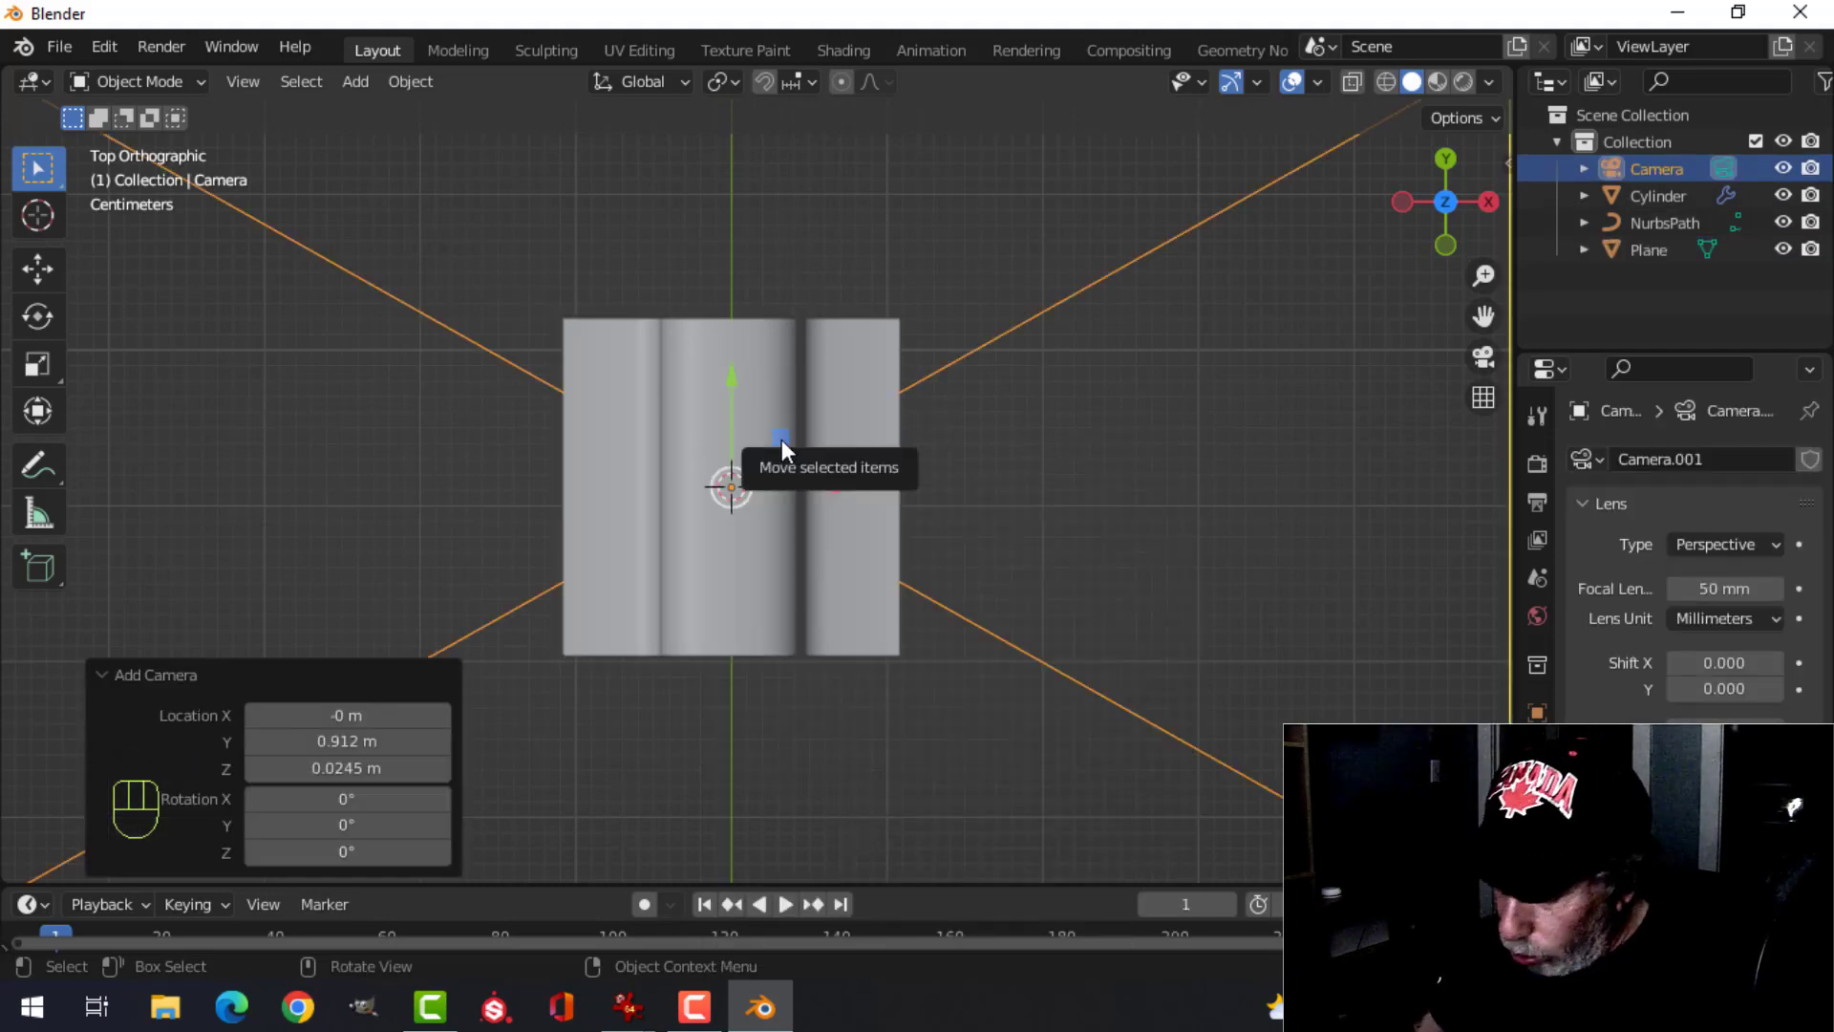
key(ctrl+alt+KP_0)
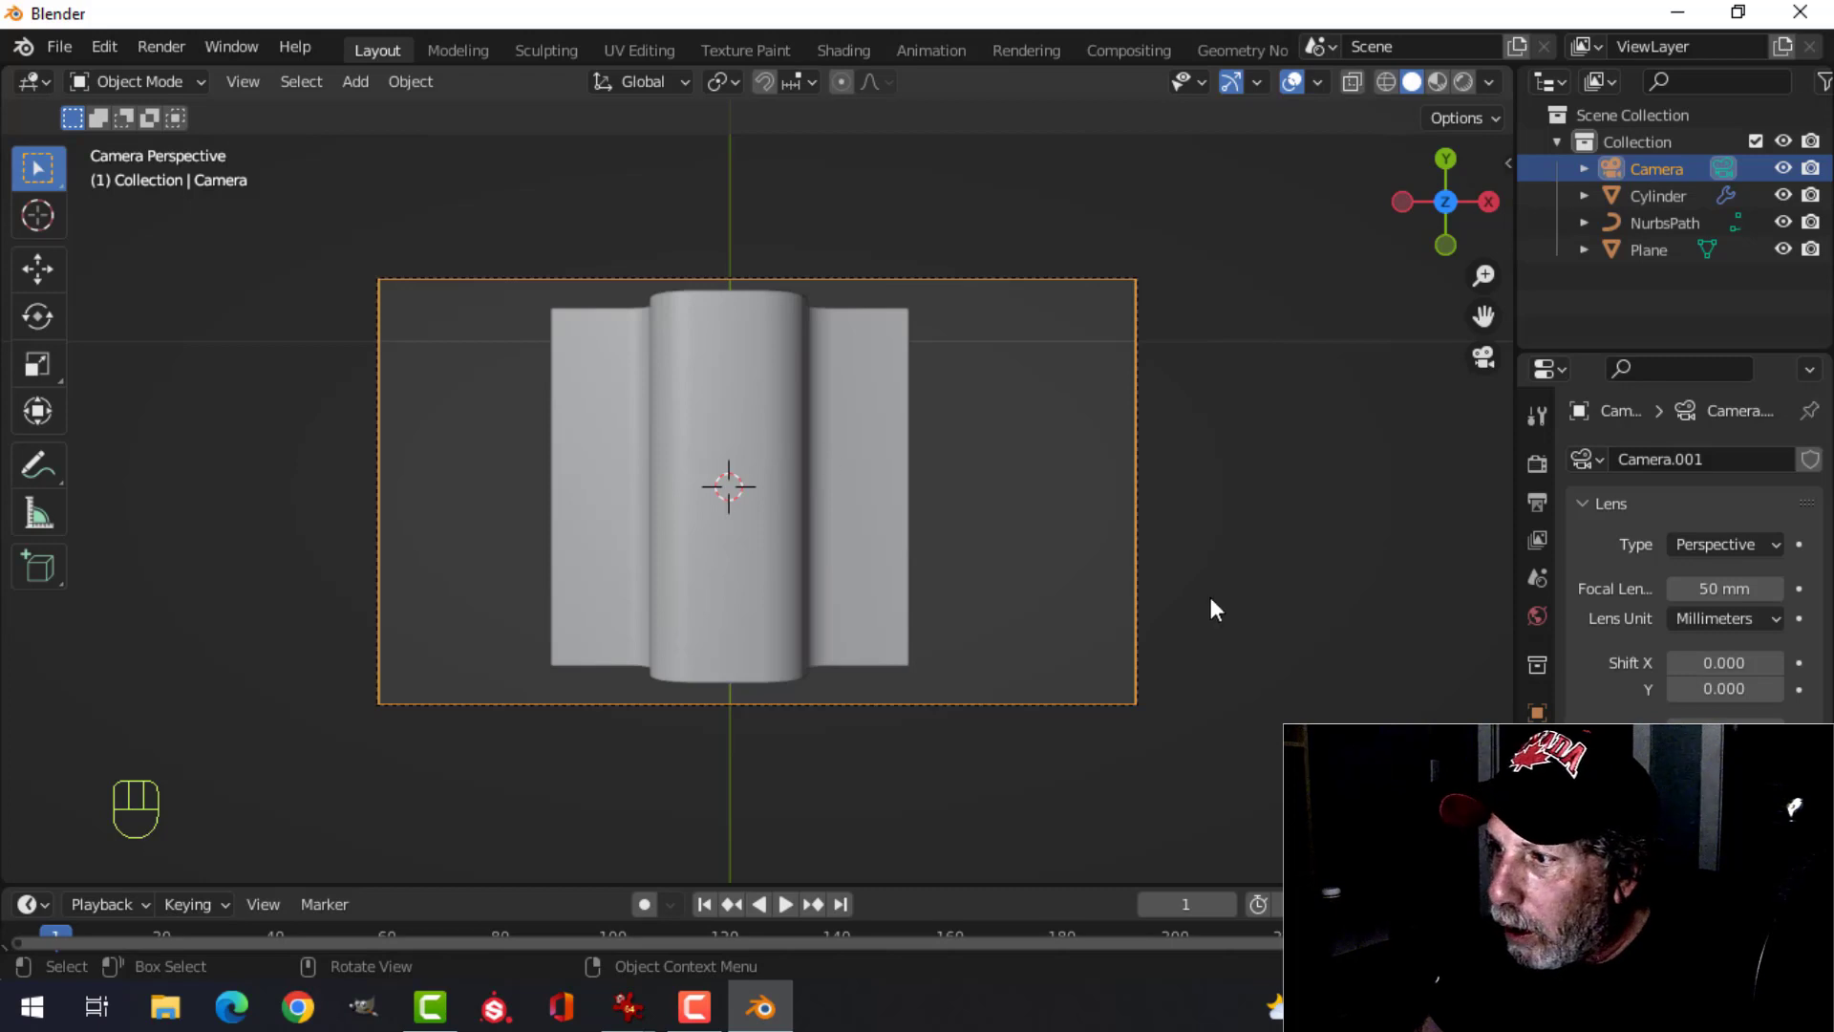
- Enable Ambient Occlusion, Bloom and Screen Space Reflections for Eevee, and set the color management view transform to Standard
click(1537, 464)
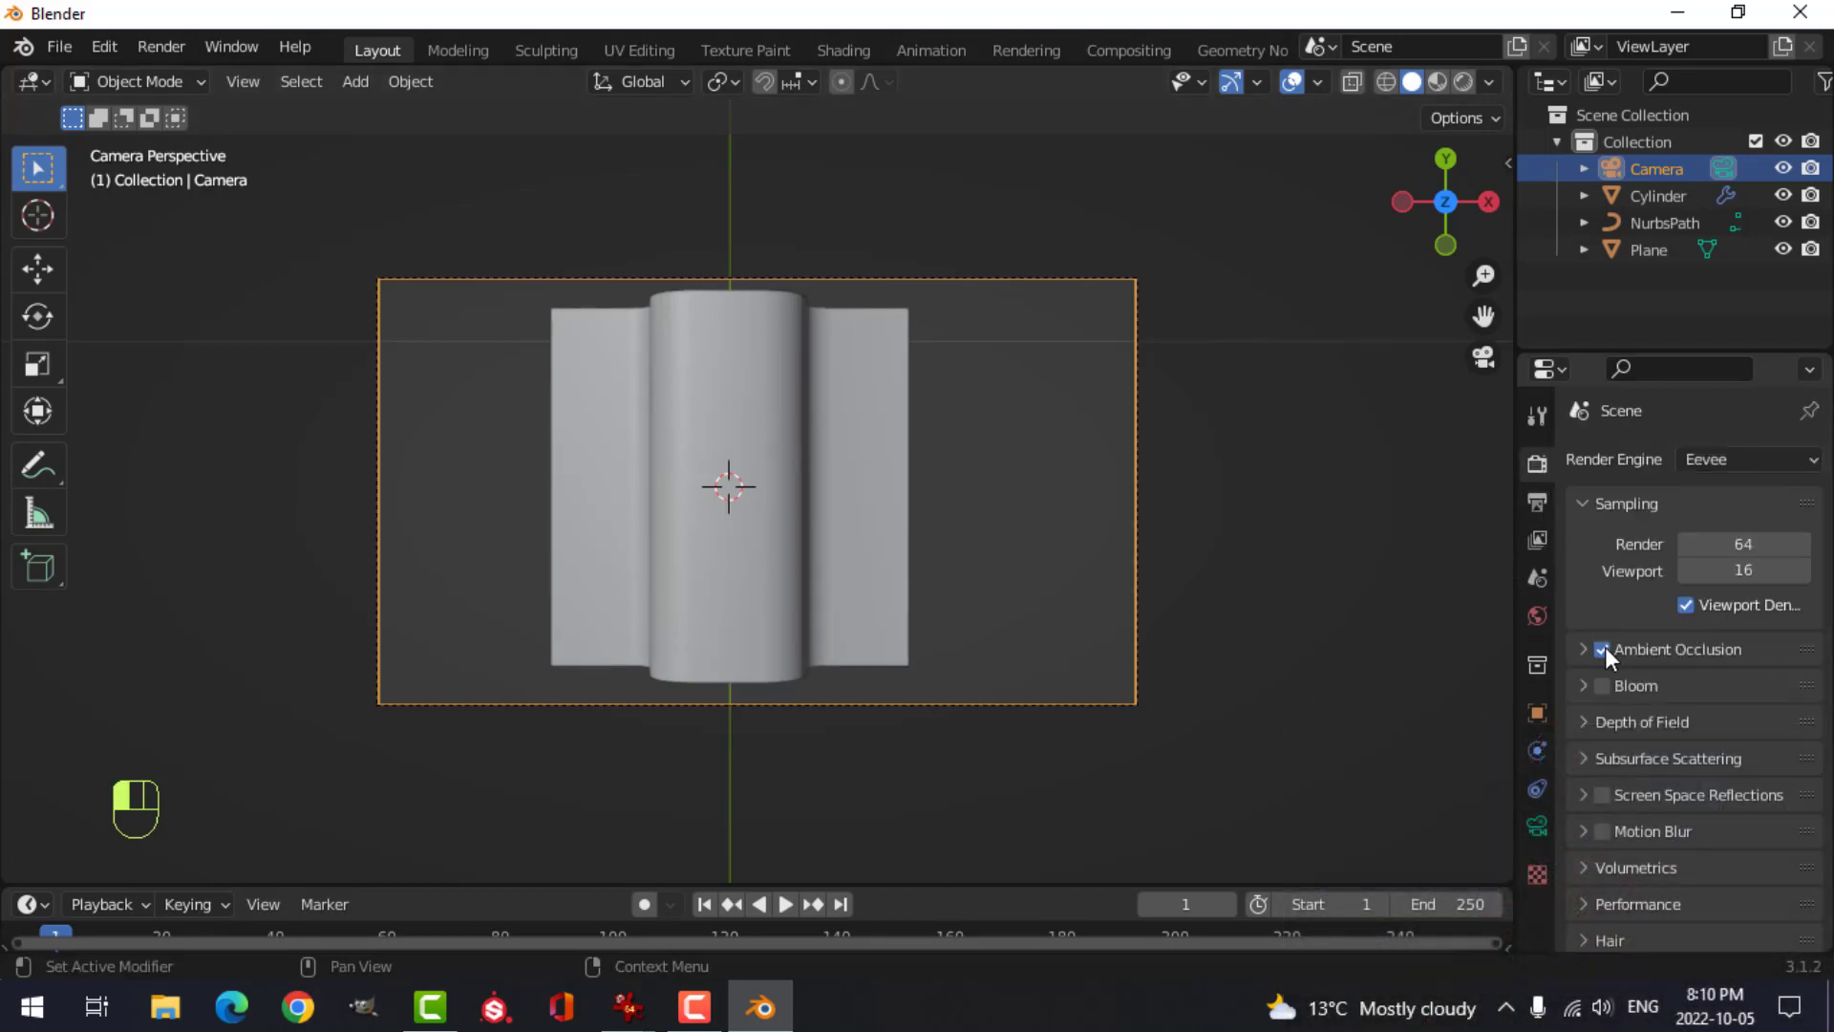
click(1602, 793)
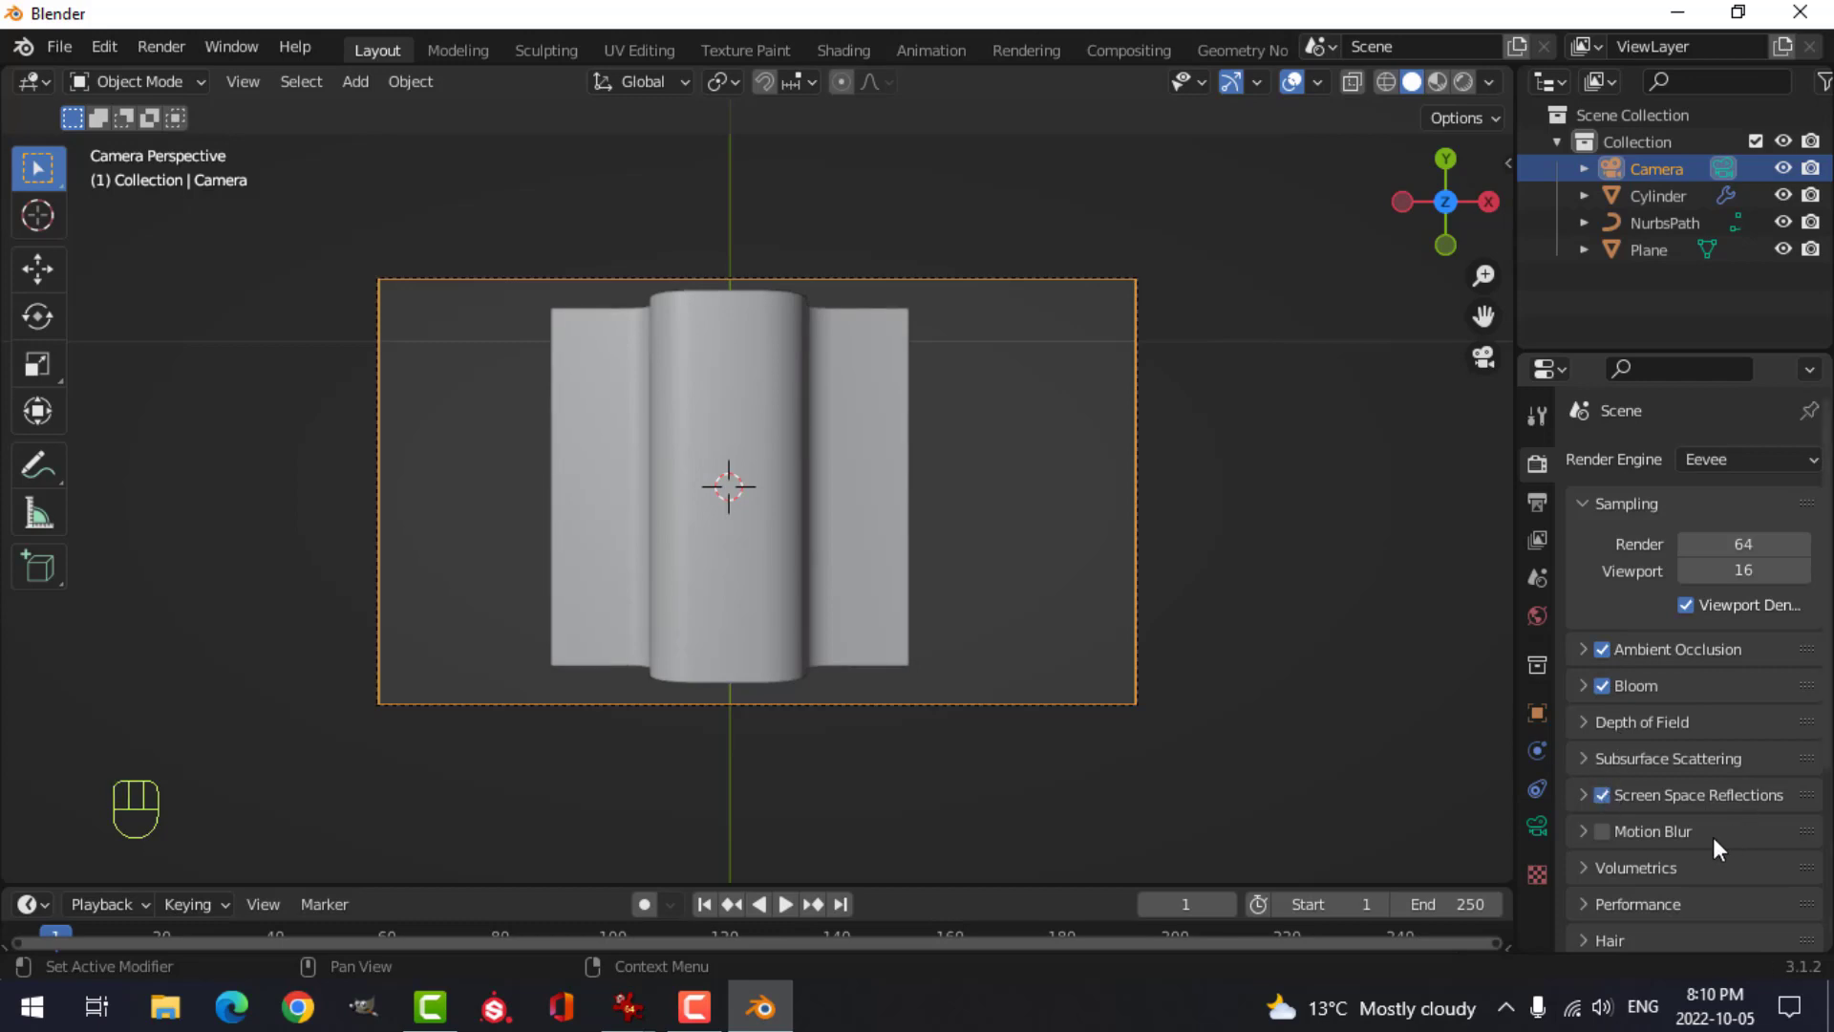
scroll(1633, 764, down, 5)
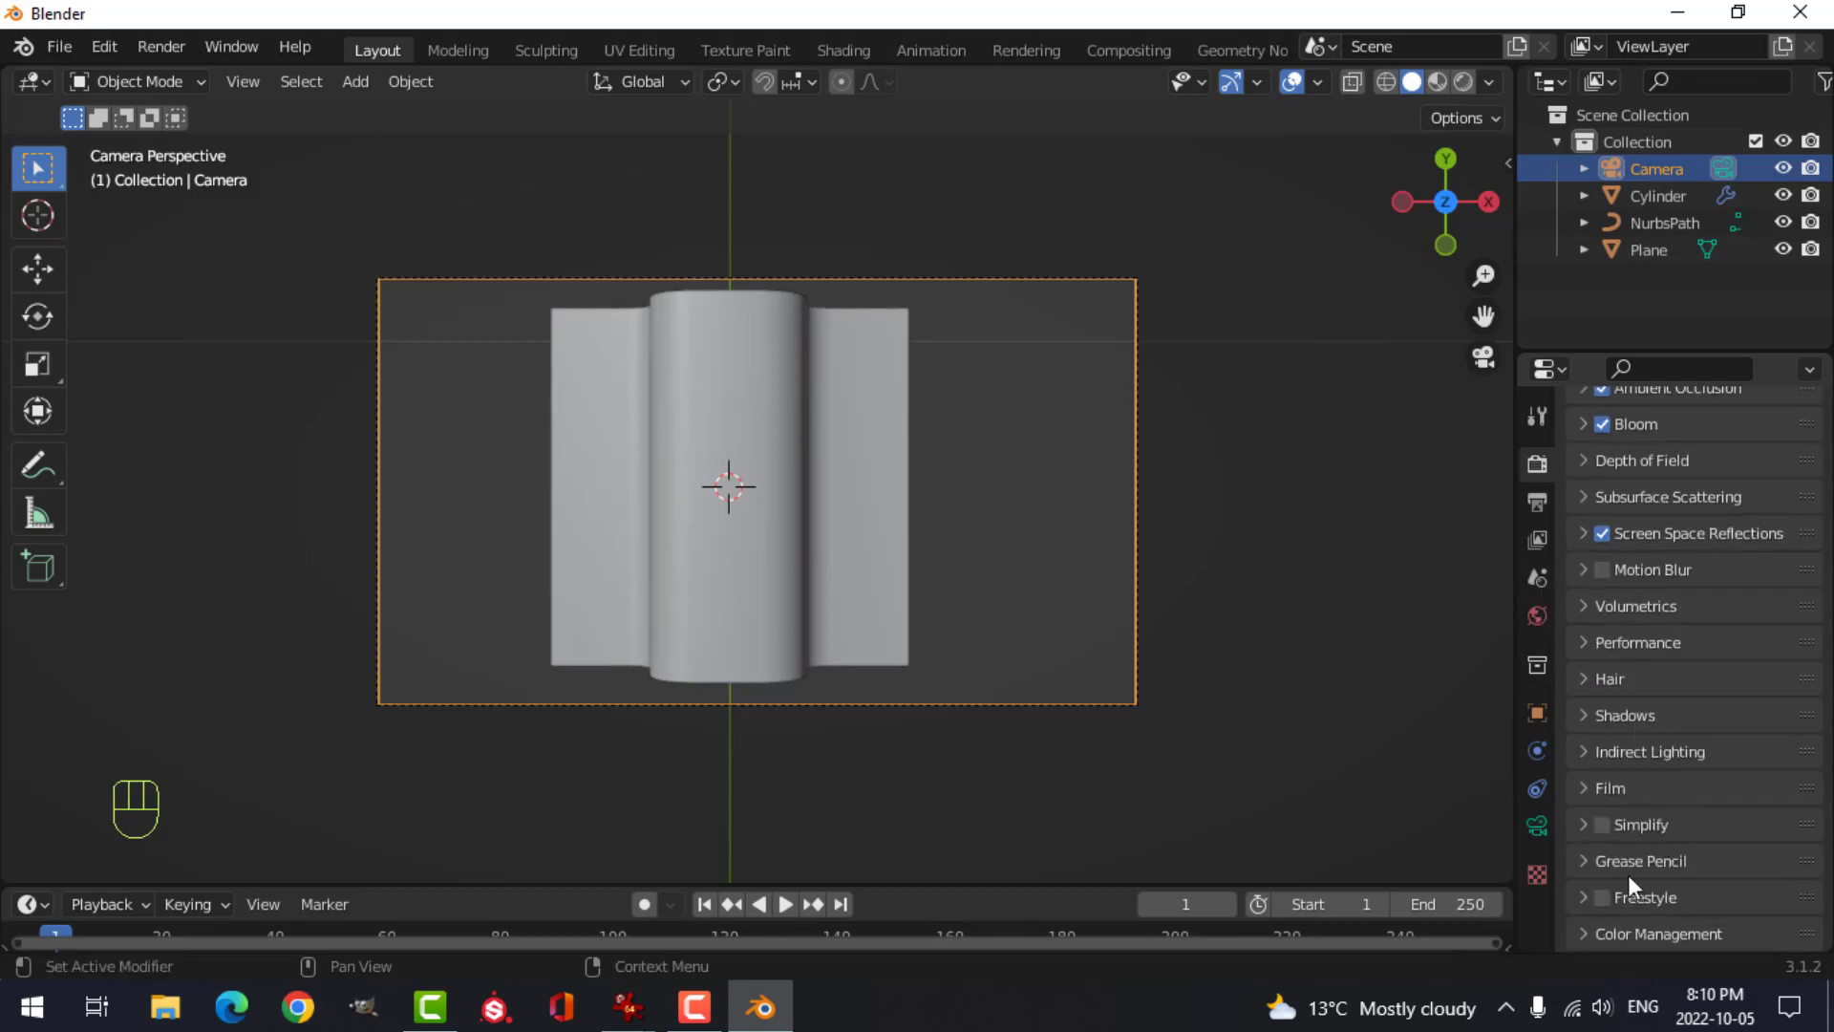
click(1606, 935)
scroll(1670, 915, down, 4)
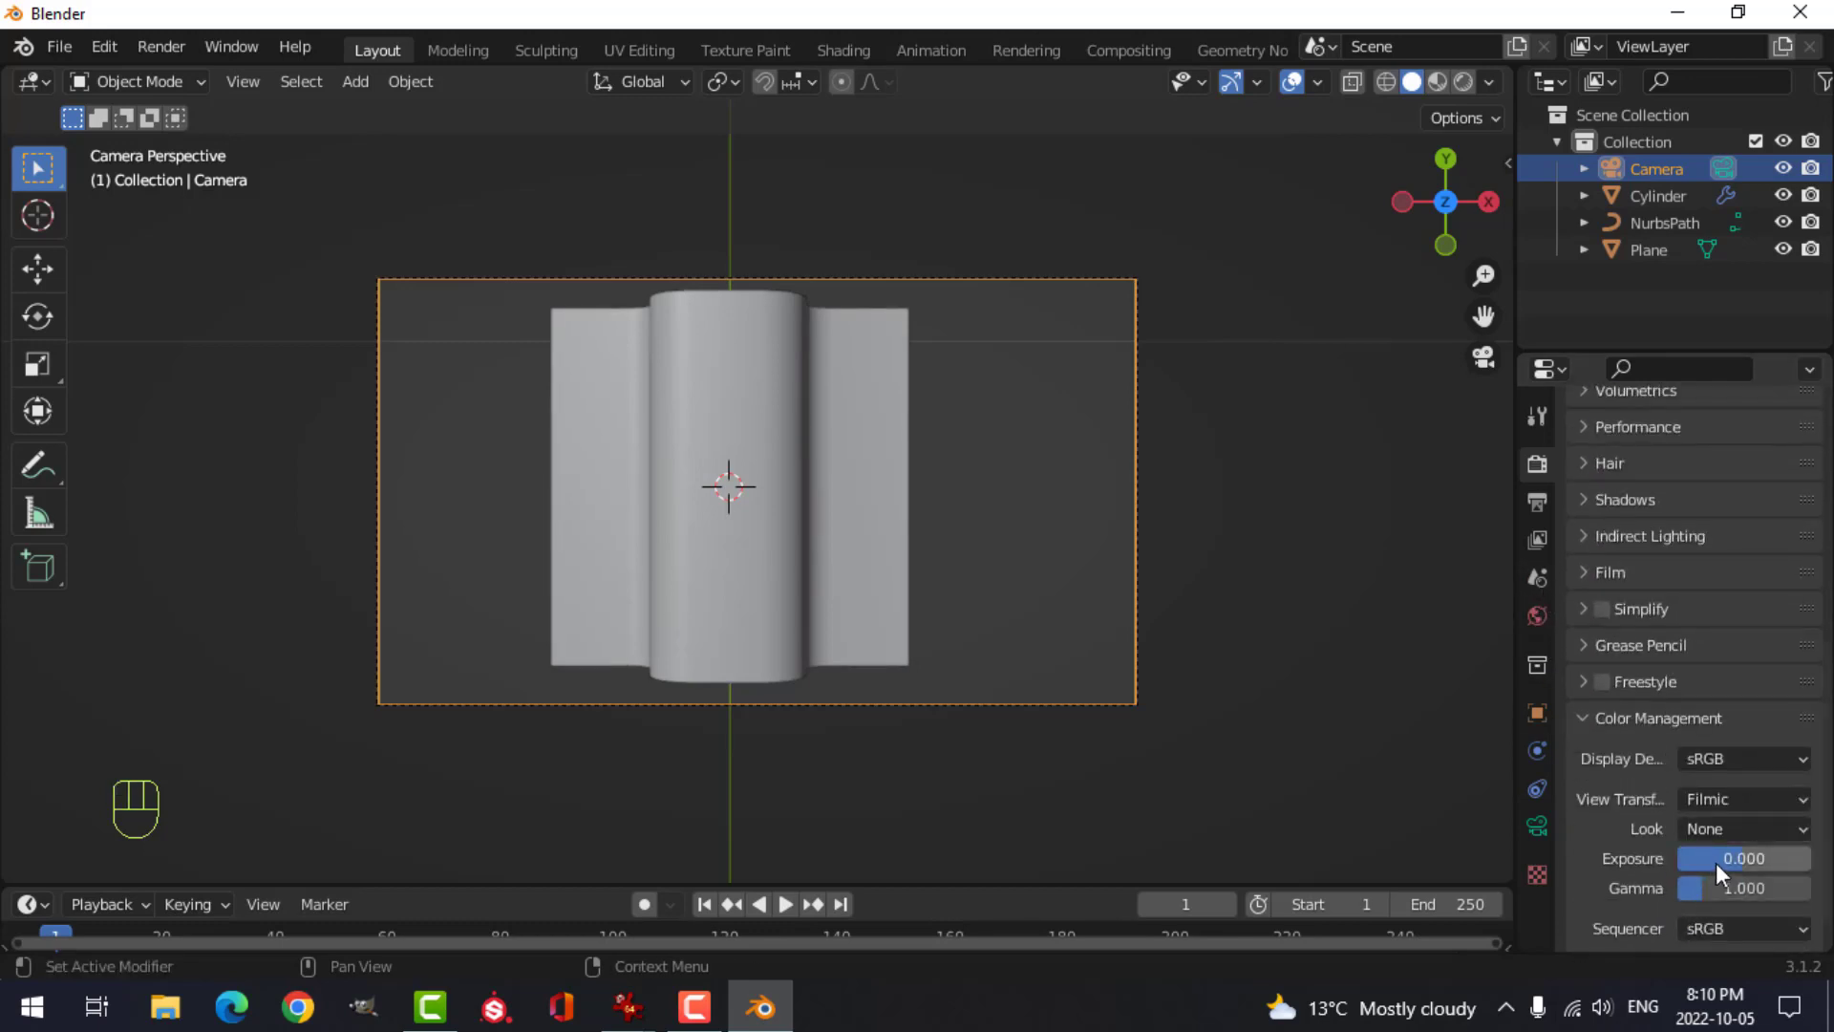
click(1720, 800)
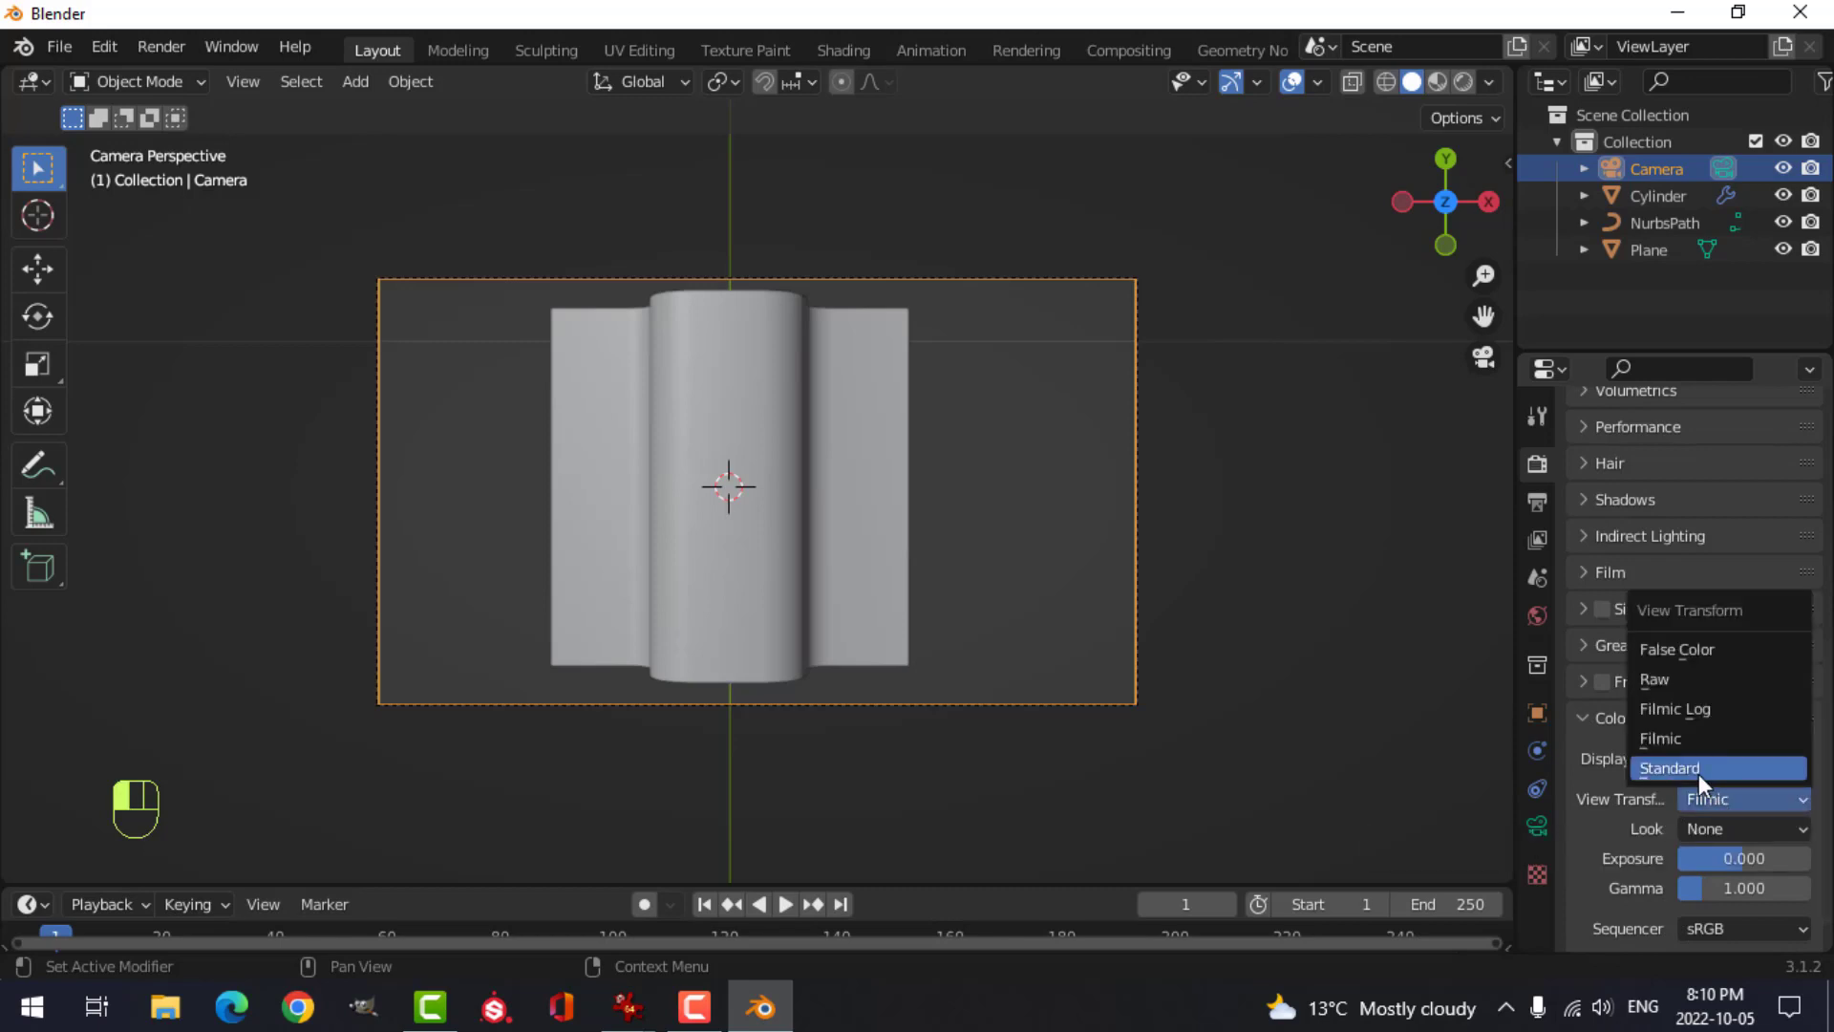
click(1673, 766)
- Change the camera's lens type to Orthographic
click(1537, 826)
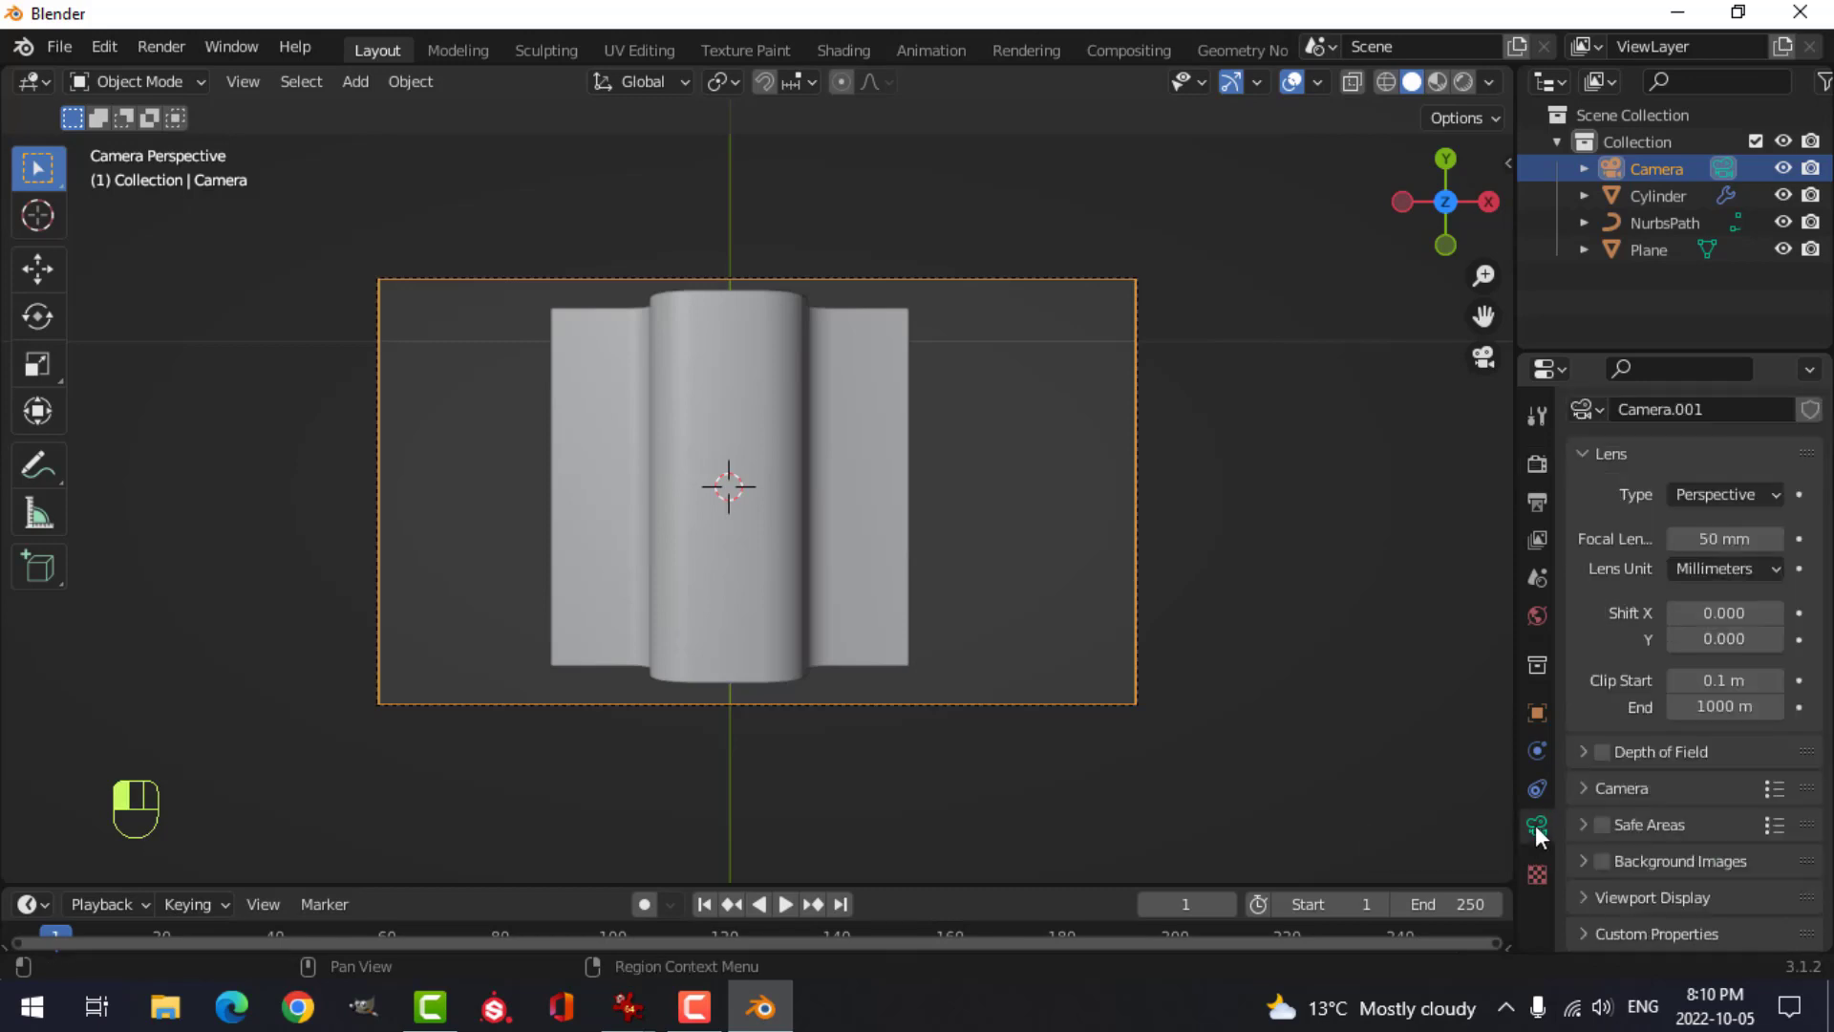
click(1716, 495)
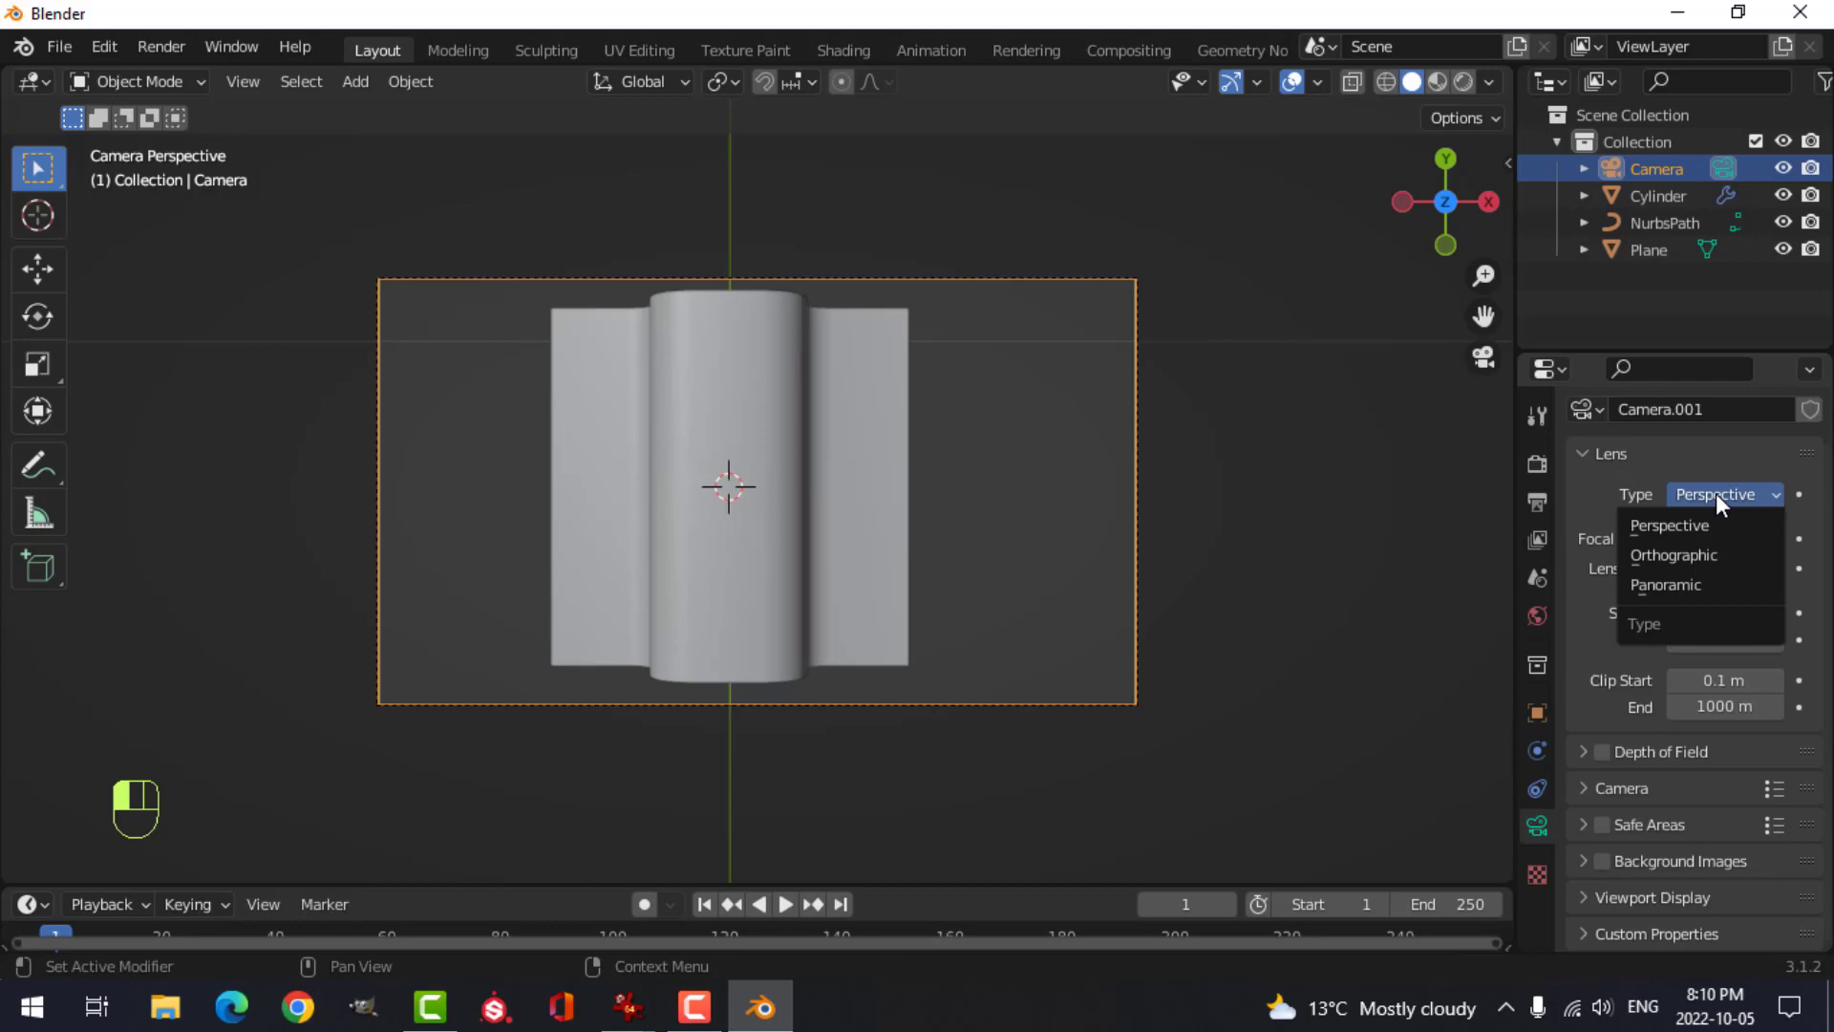
click(1675, 554)
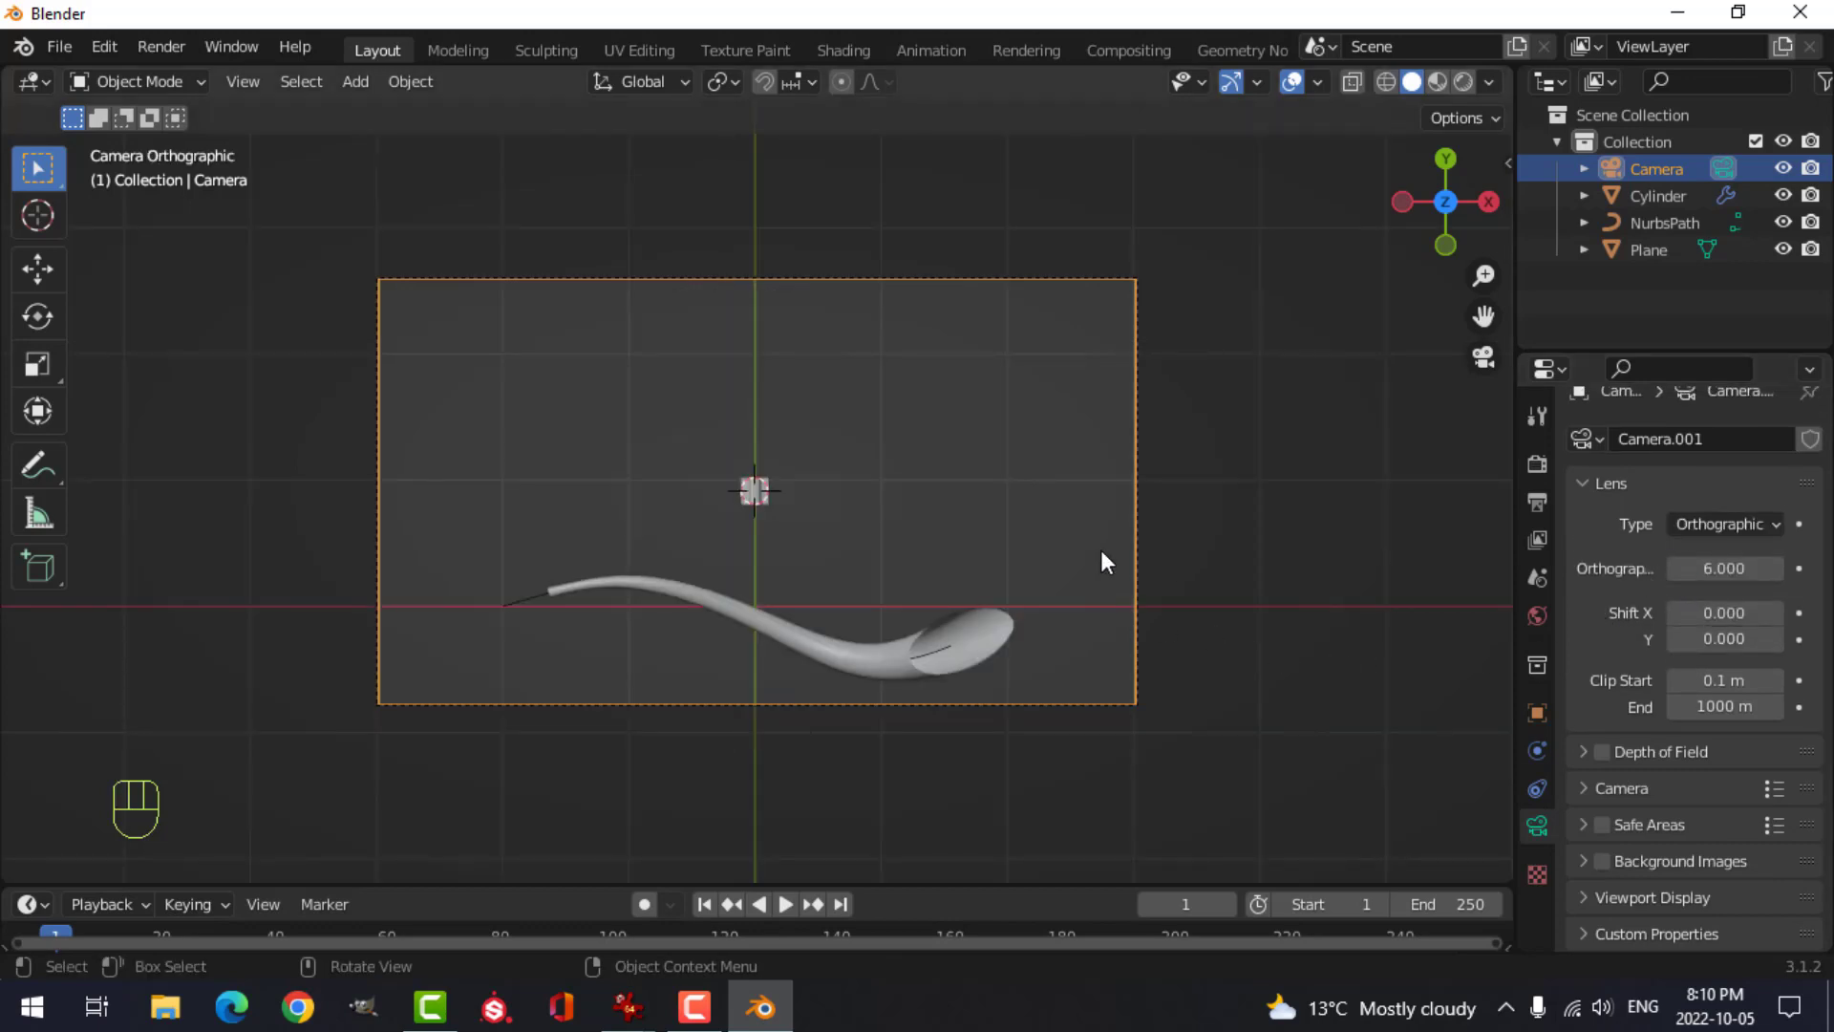
scroll(1100, 552, up, 3)
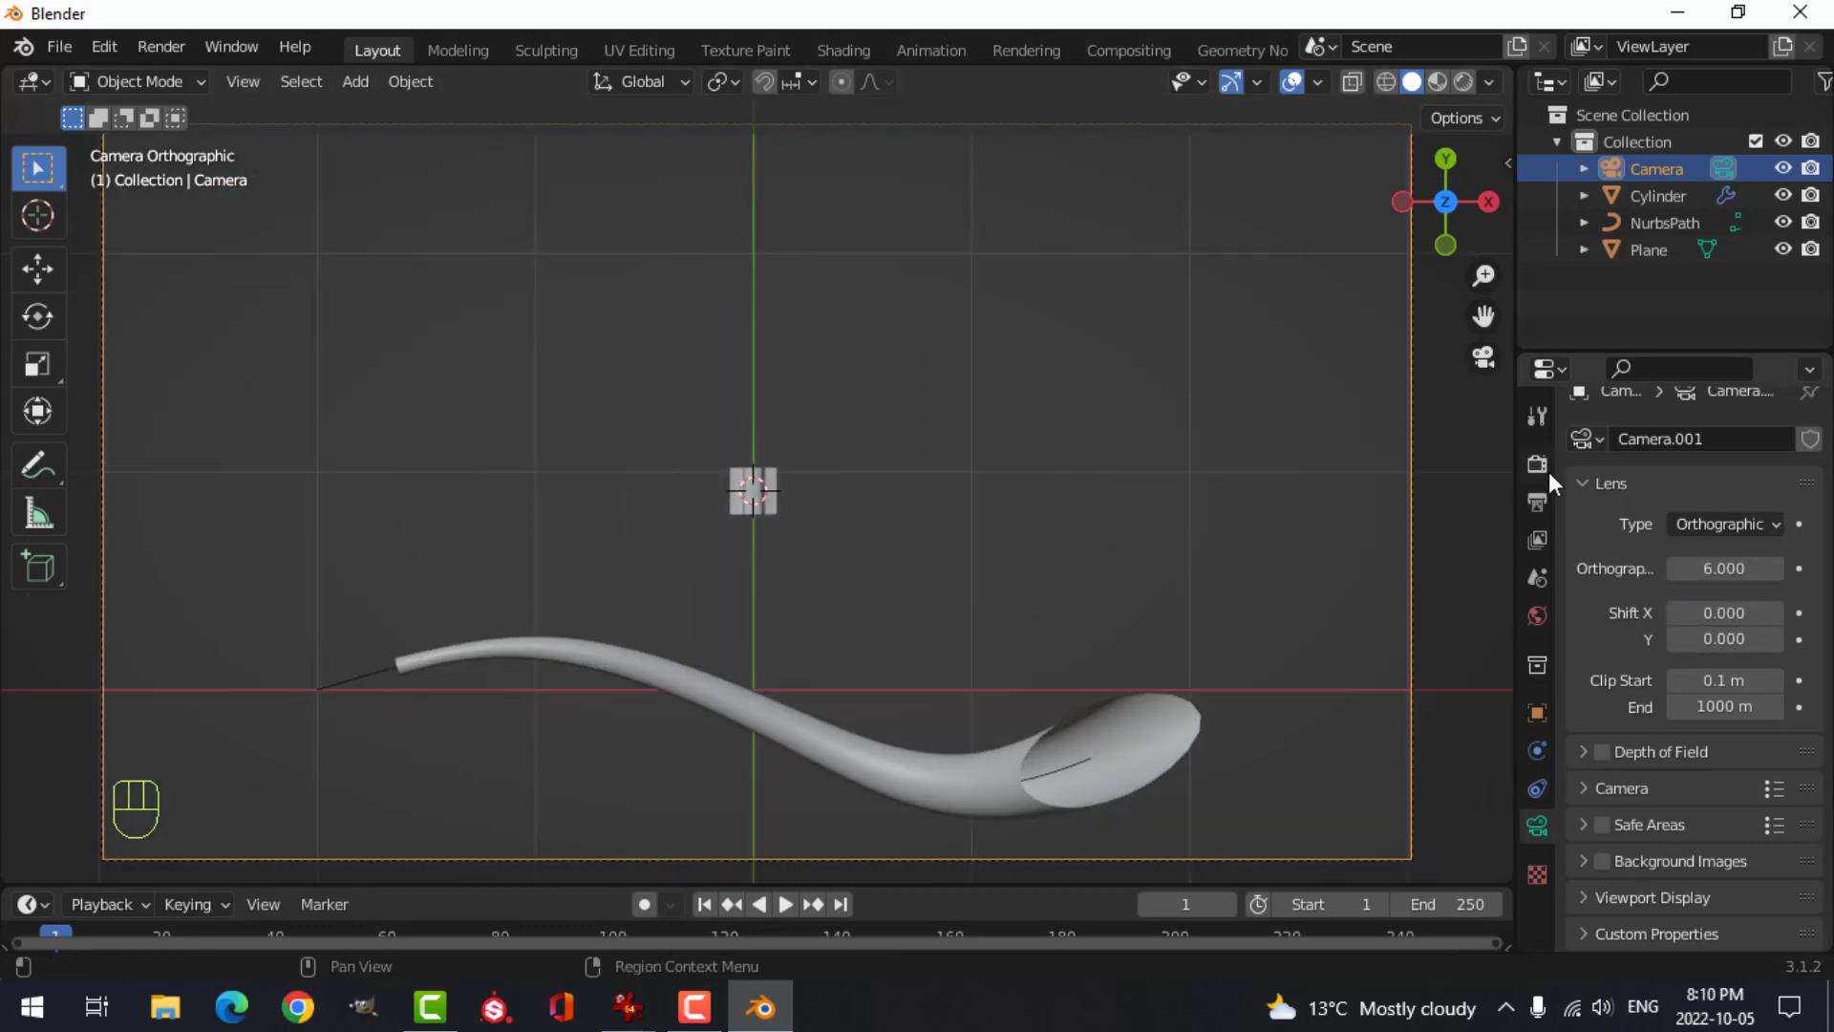
- Set the output resolution to 1024 by 1024 px
click(1544, 468)
click(1541, 499)
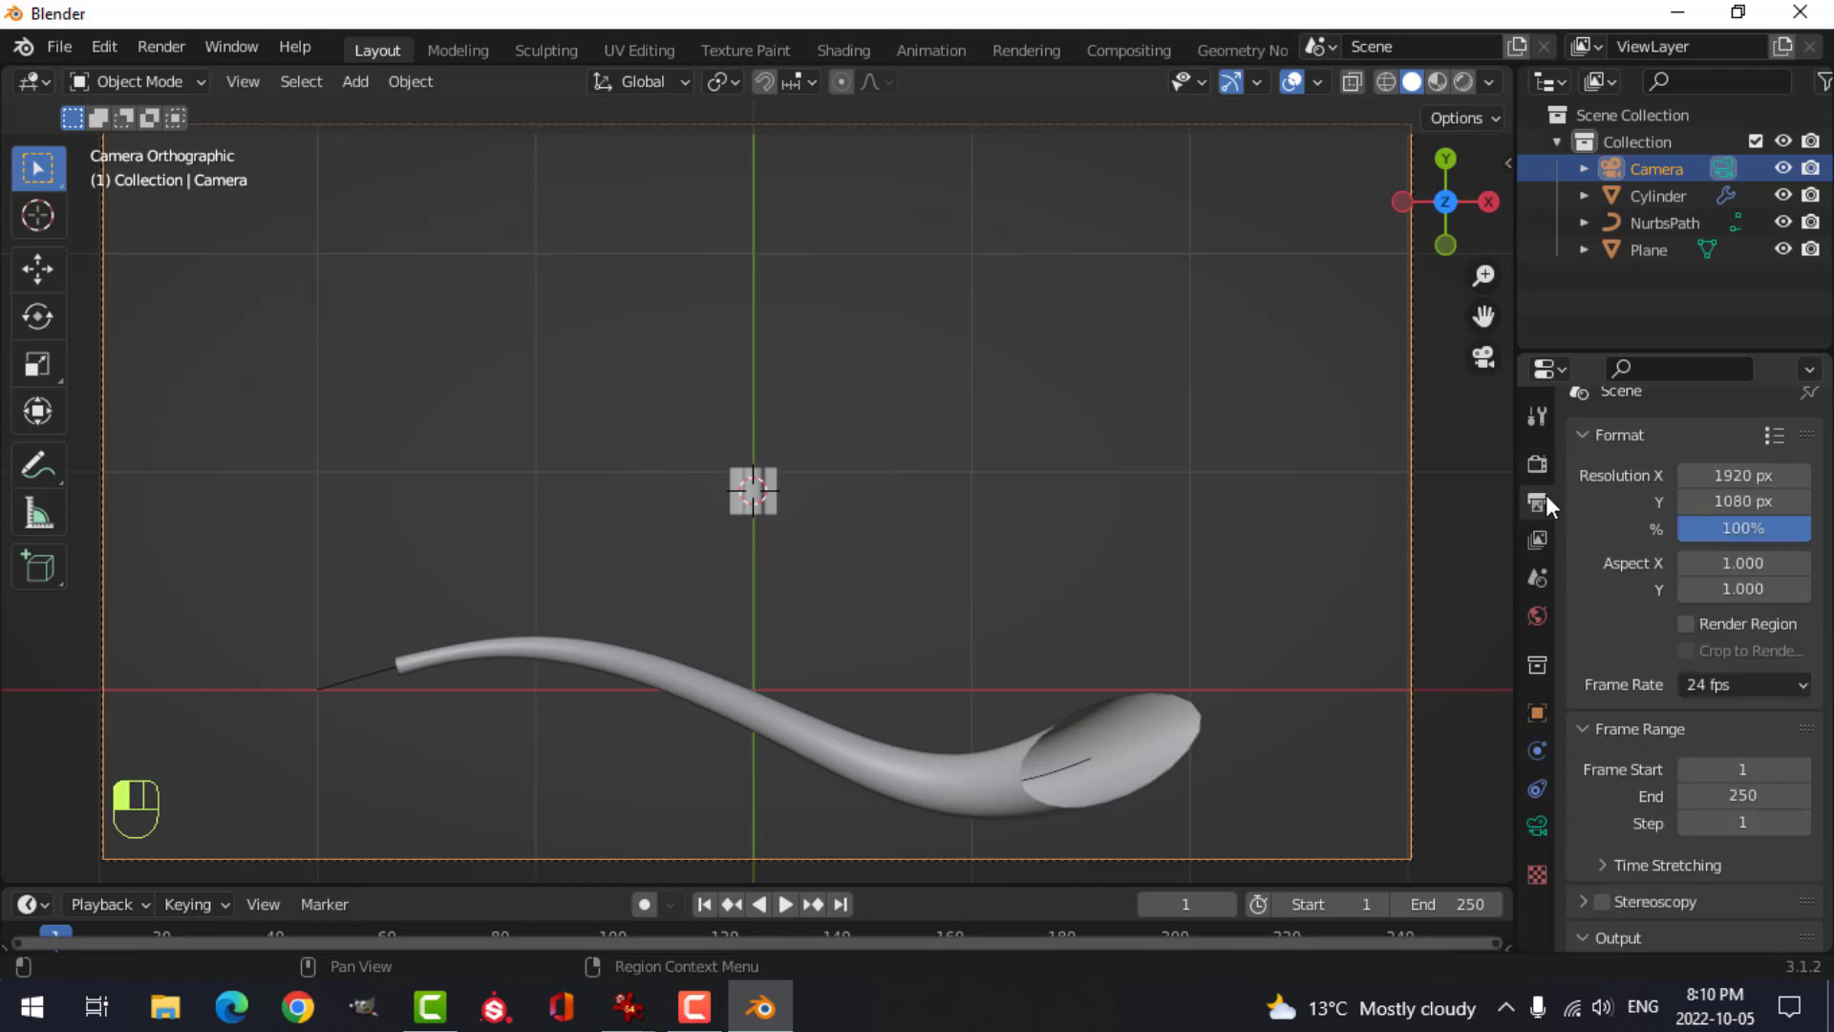
click(1743, 475)
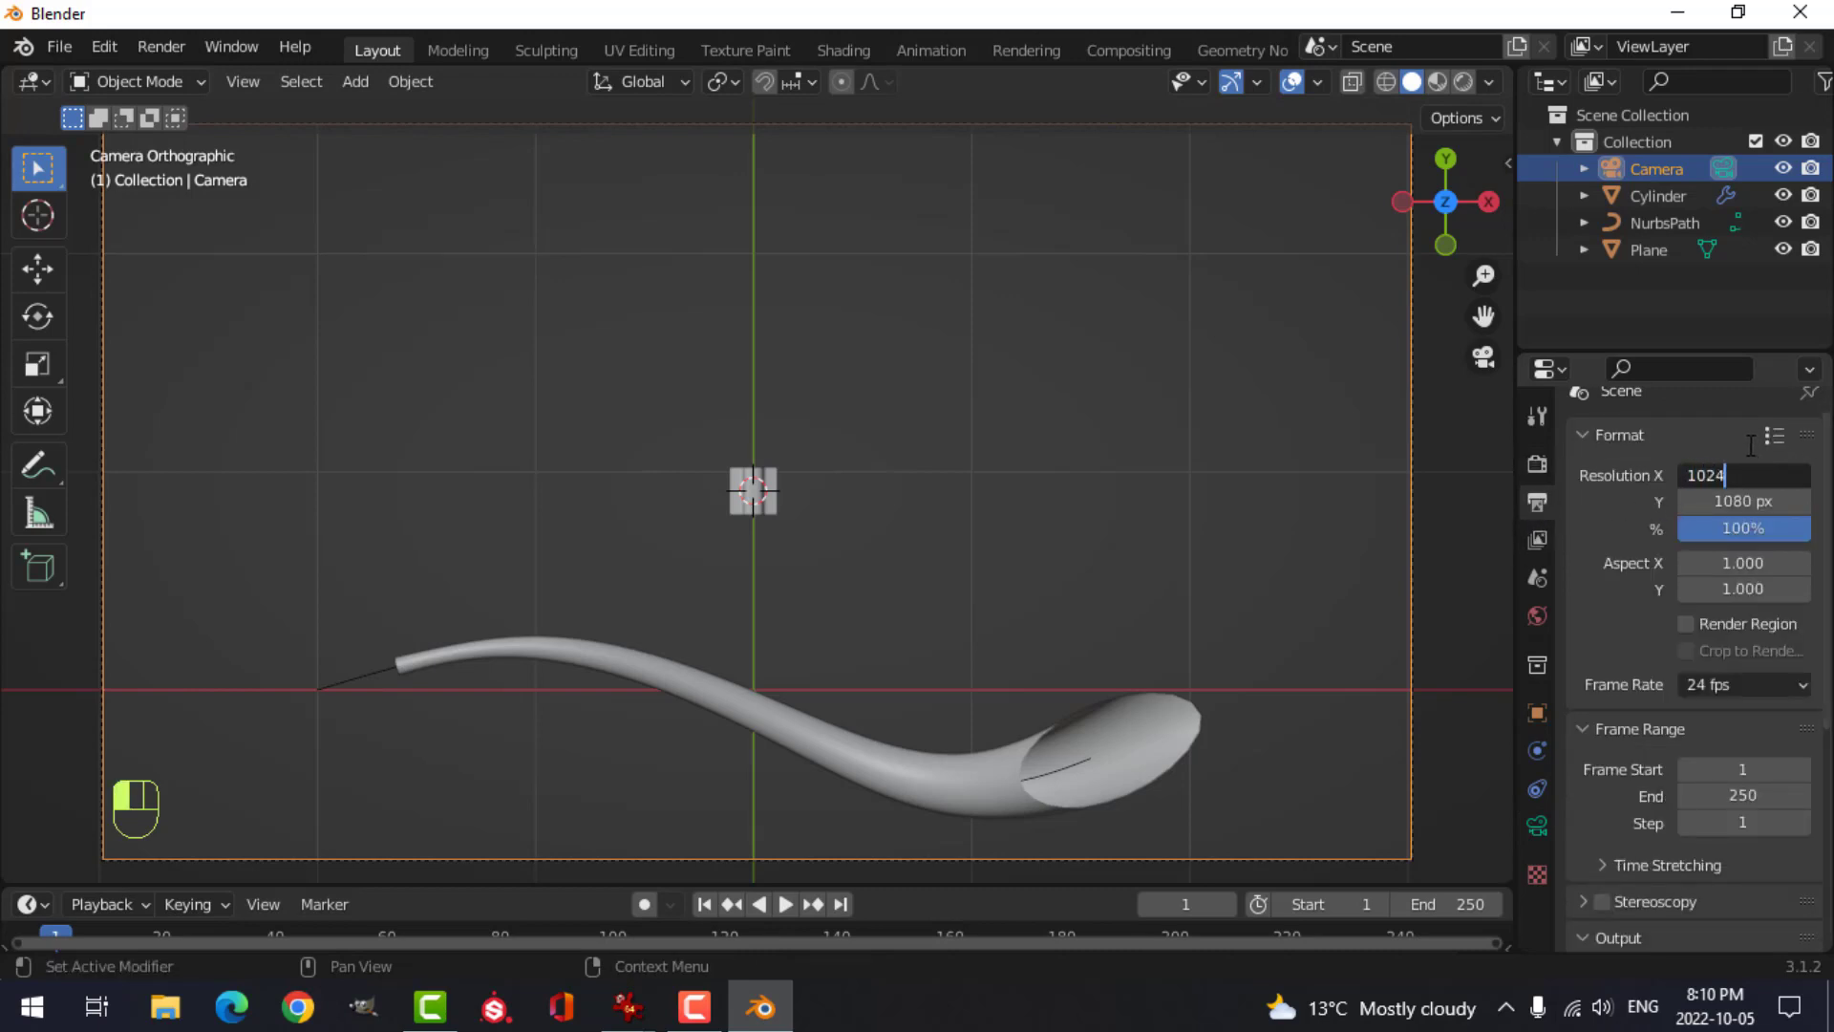
text(1024)
key(Tab)
text(102)
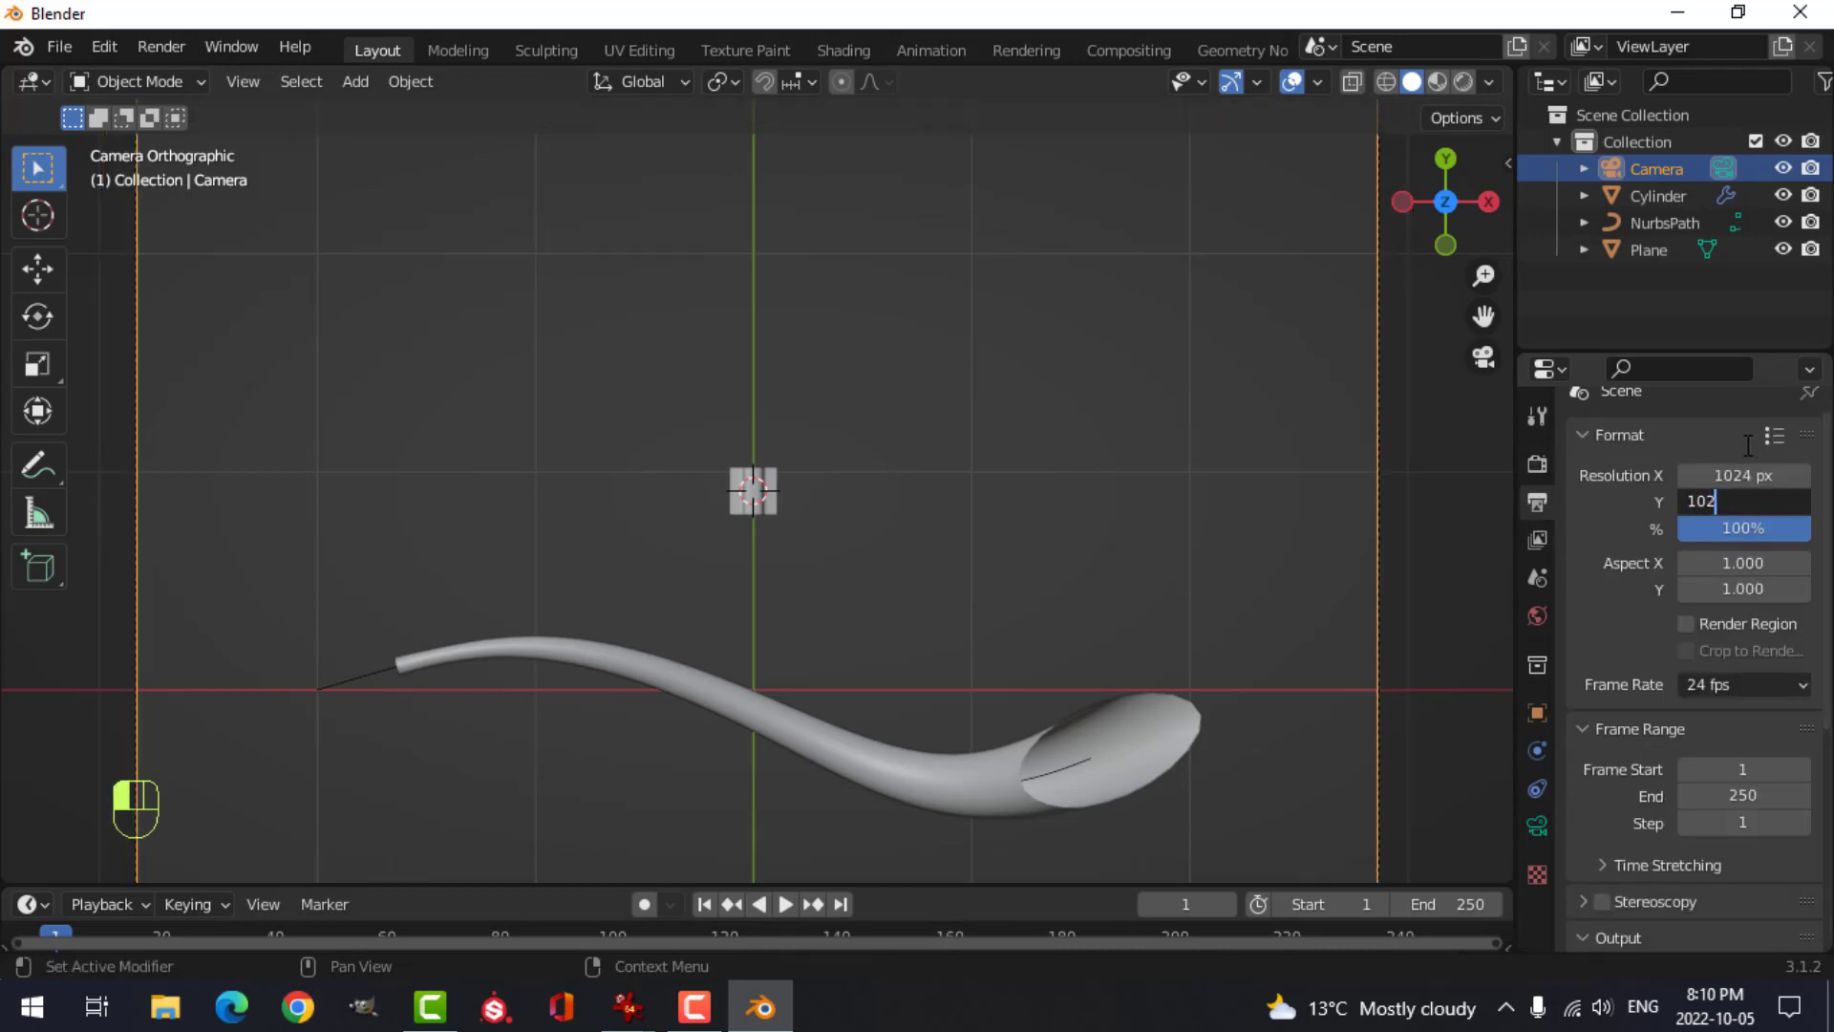
text(4)
key(Return)
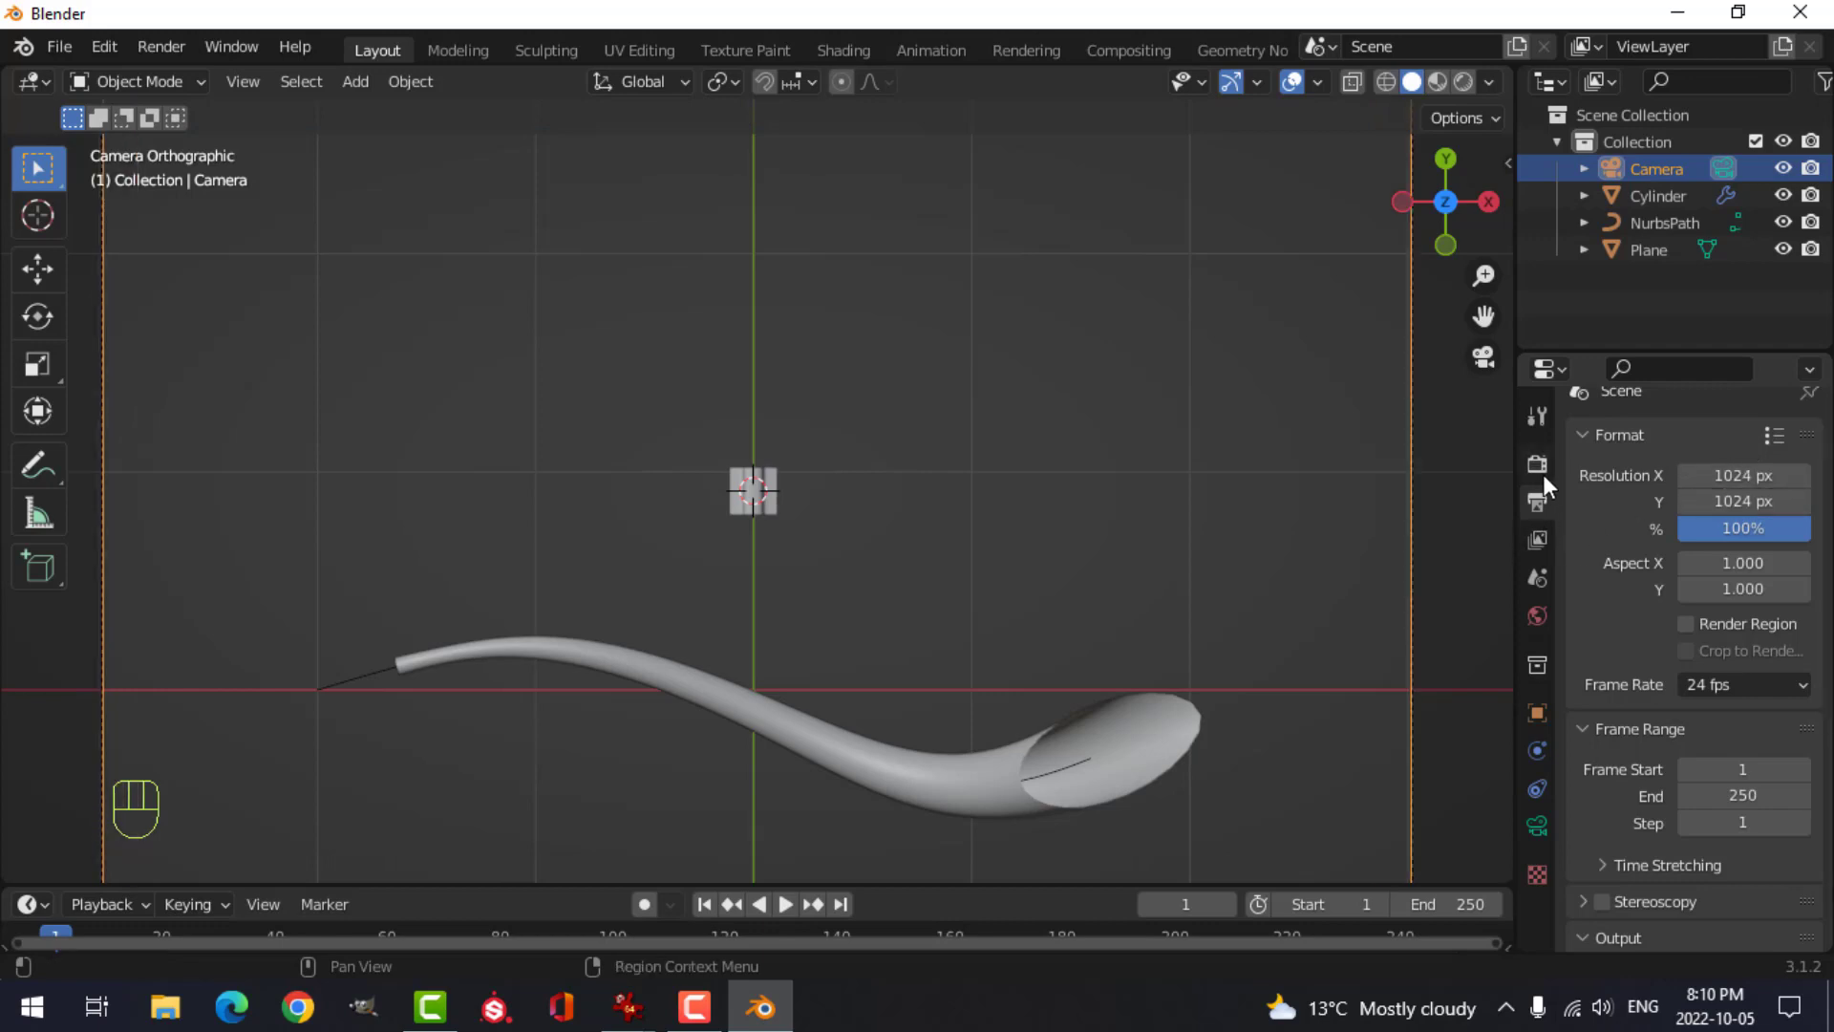
- Set the camera's orthographic scale to 0.200 and move it about -0.016 m in X and 0.002 m in Y to centre its frame on the ridge
click(1547, 825)
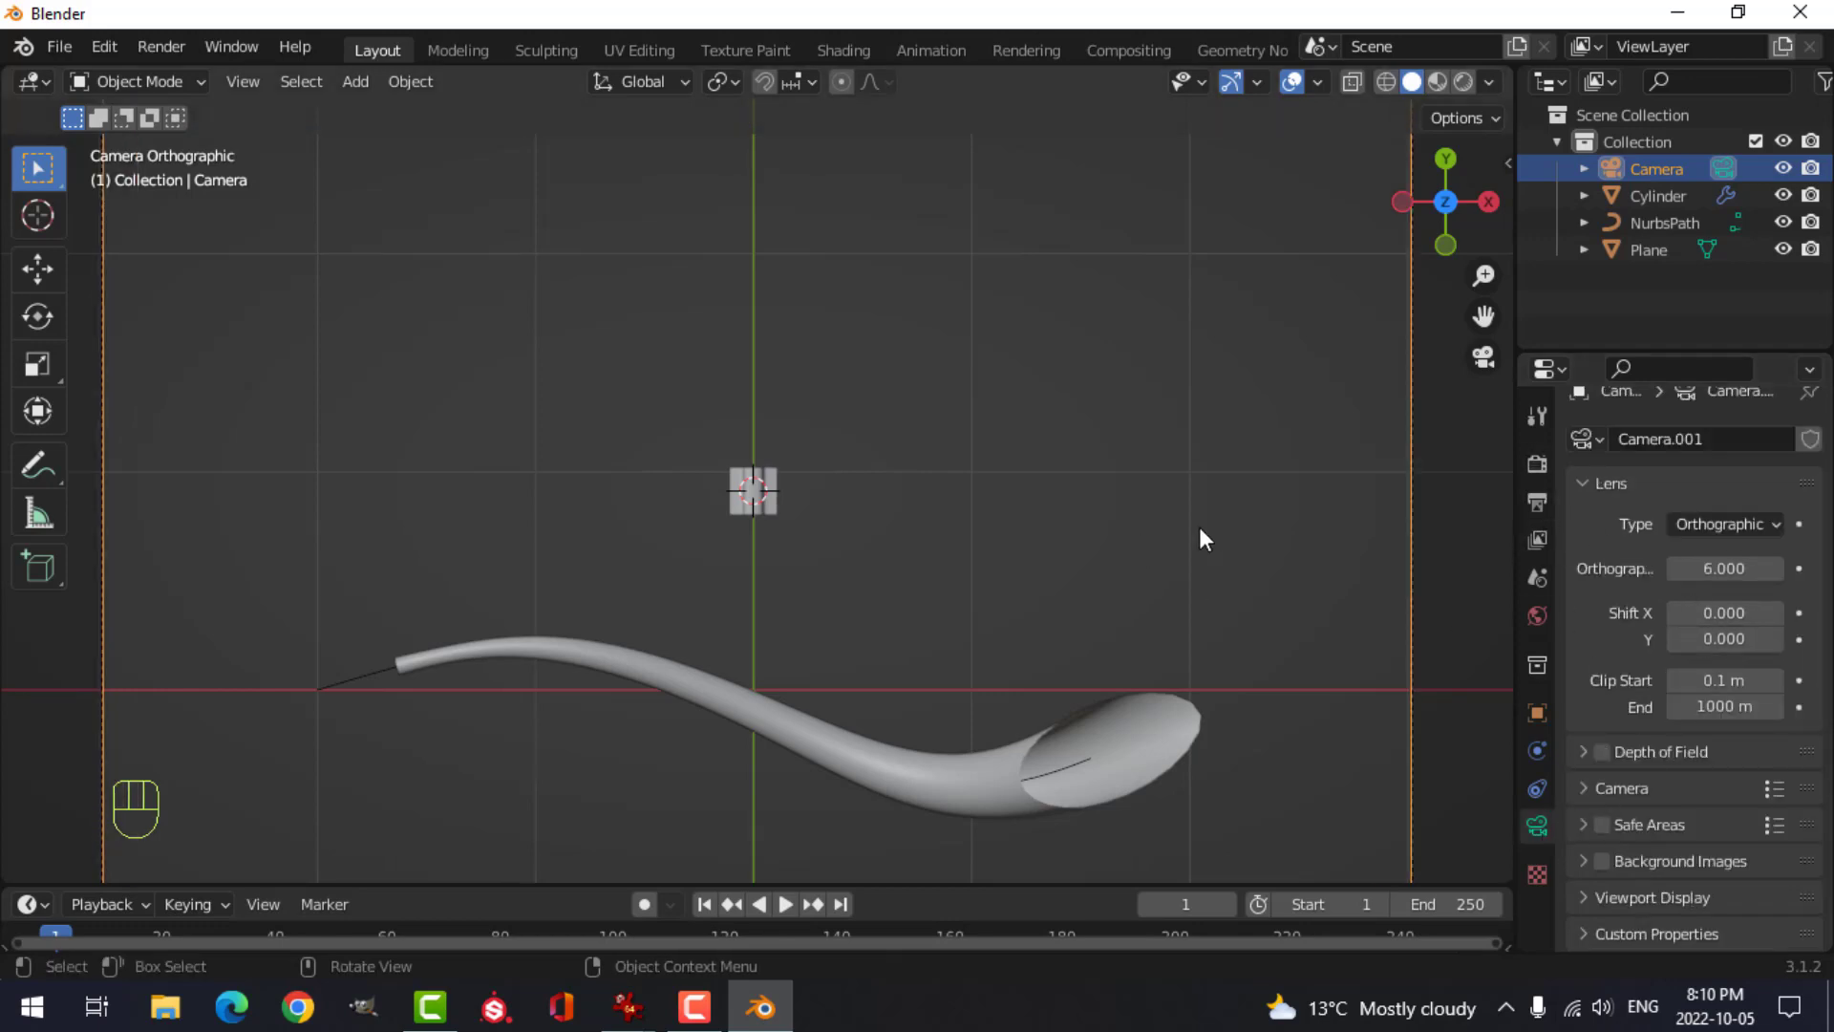
shift+drag(1731, 568, 1246, 501)
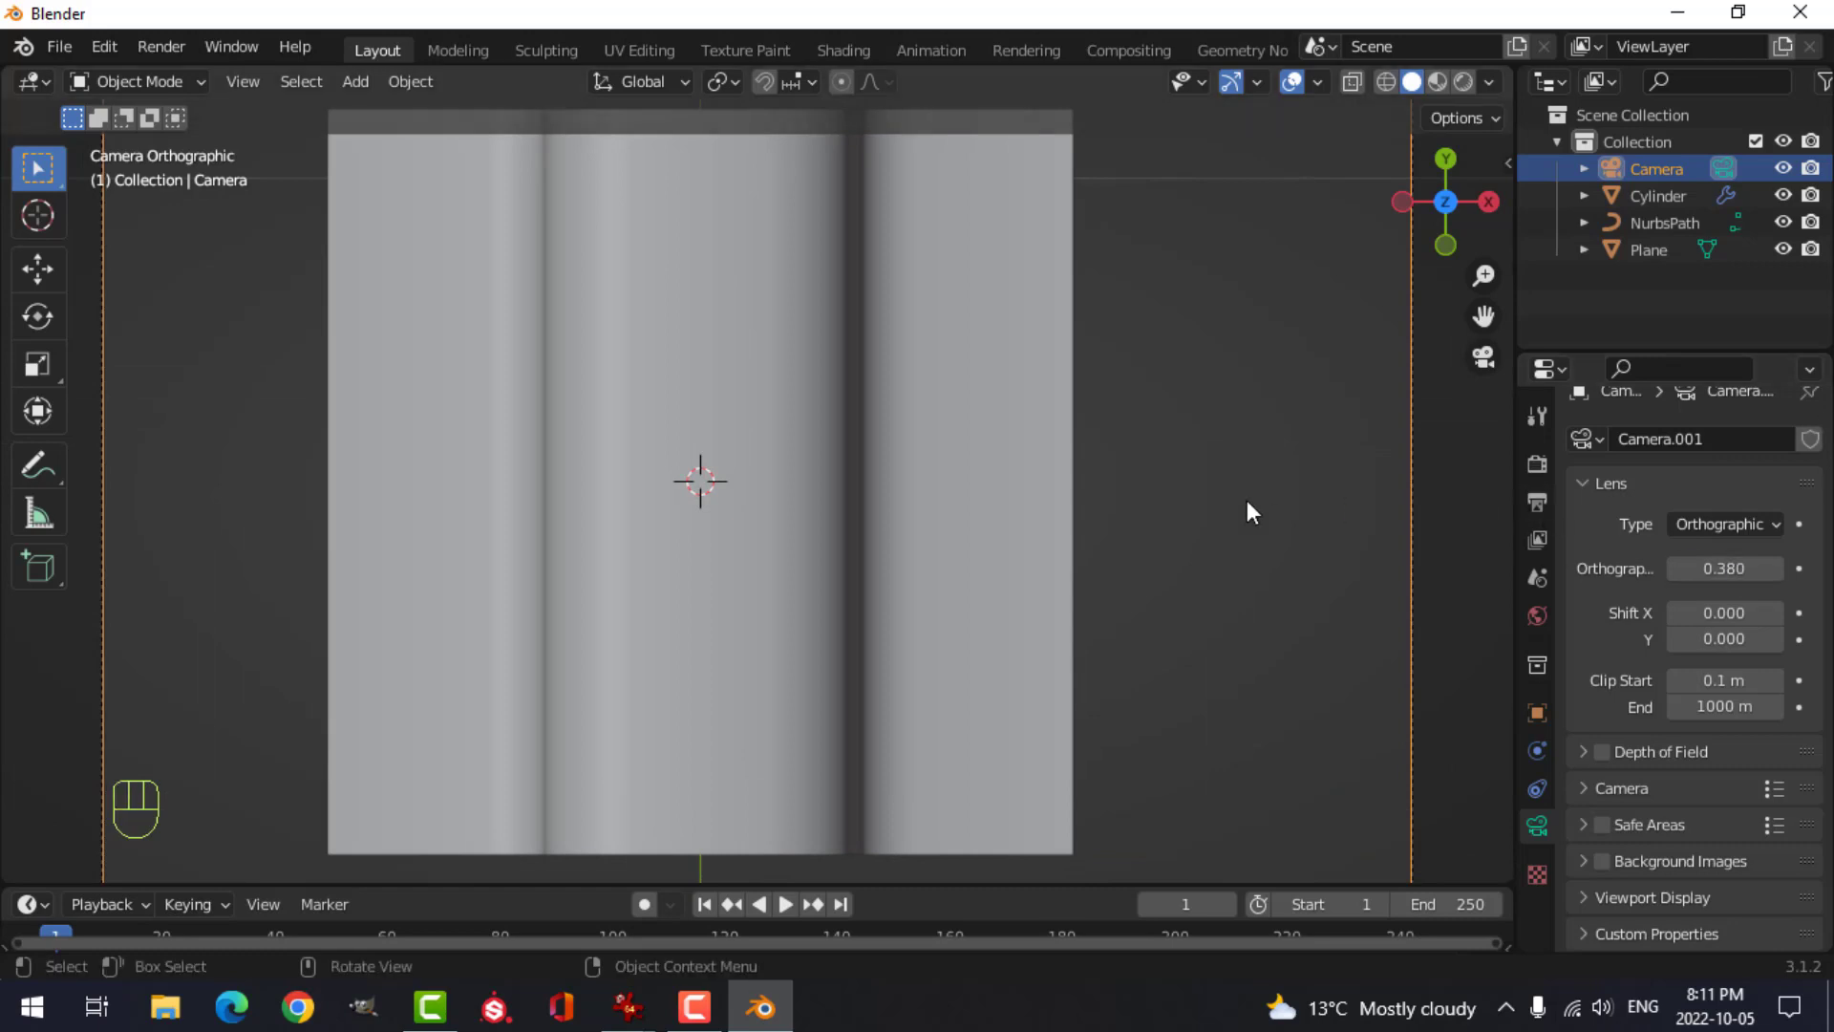
scroll(1241, 499, down, 2)
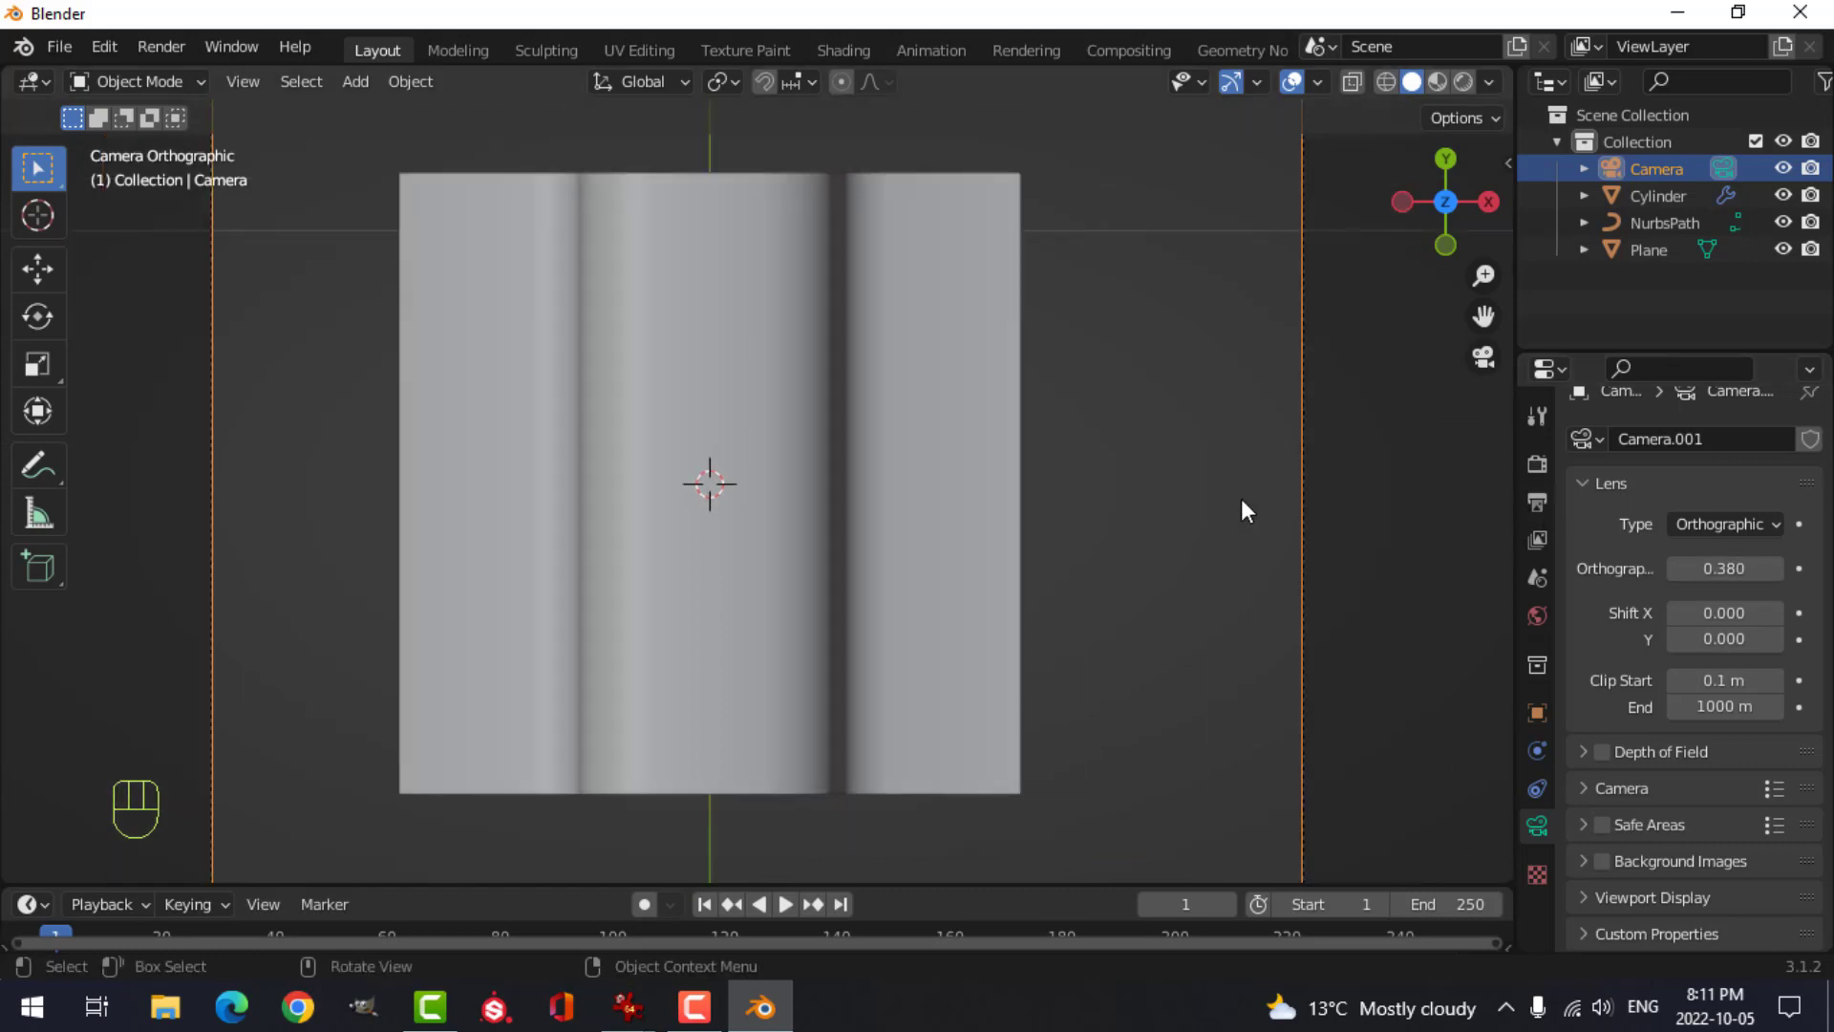
shift+drag(1720, 567, 1663, 567)
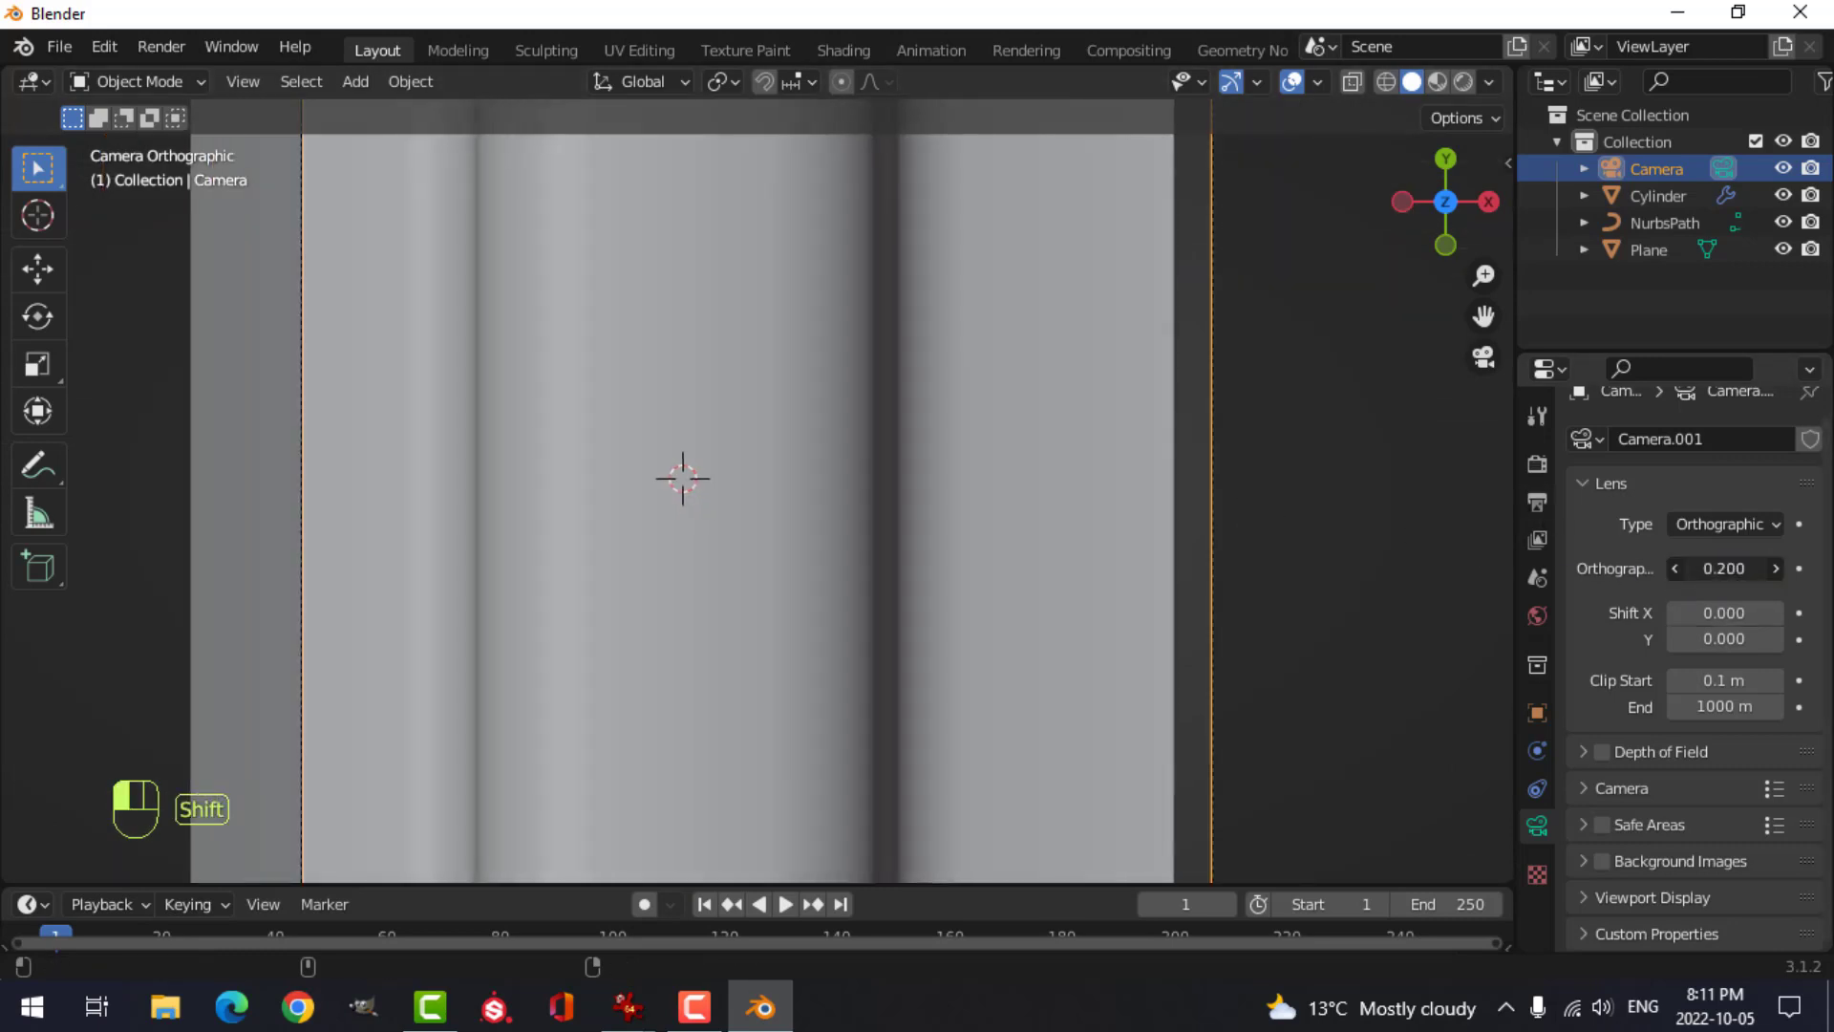
scroll(1178, 518, down, 3)
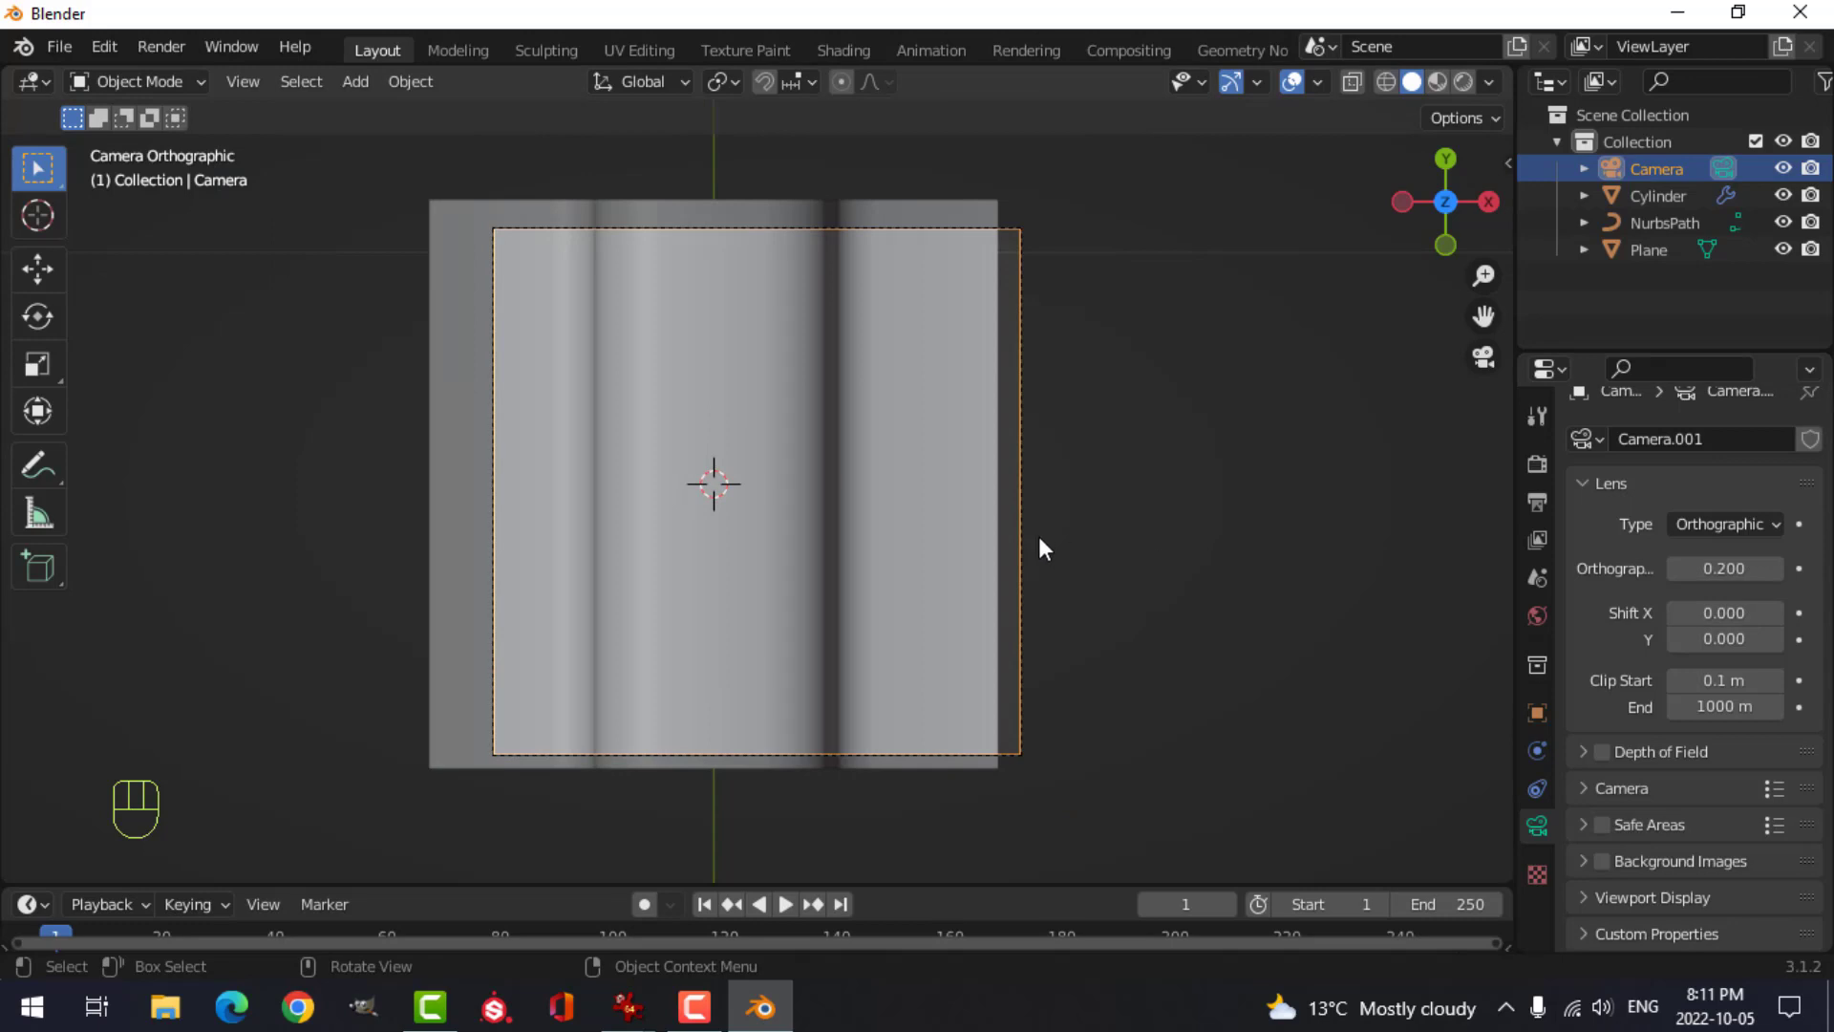
key(g)
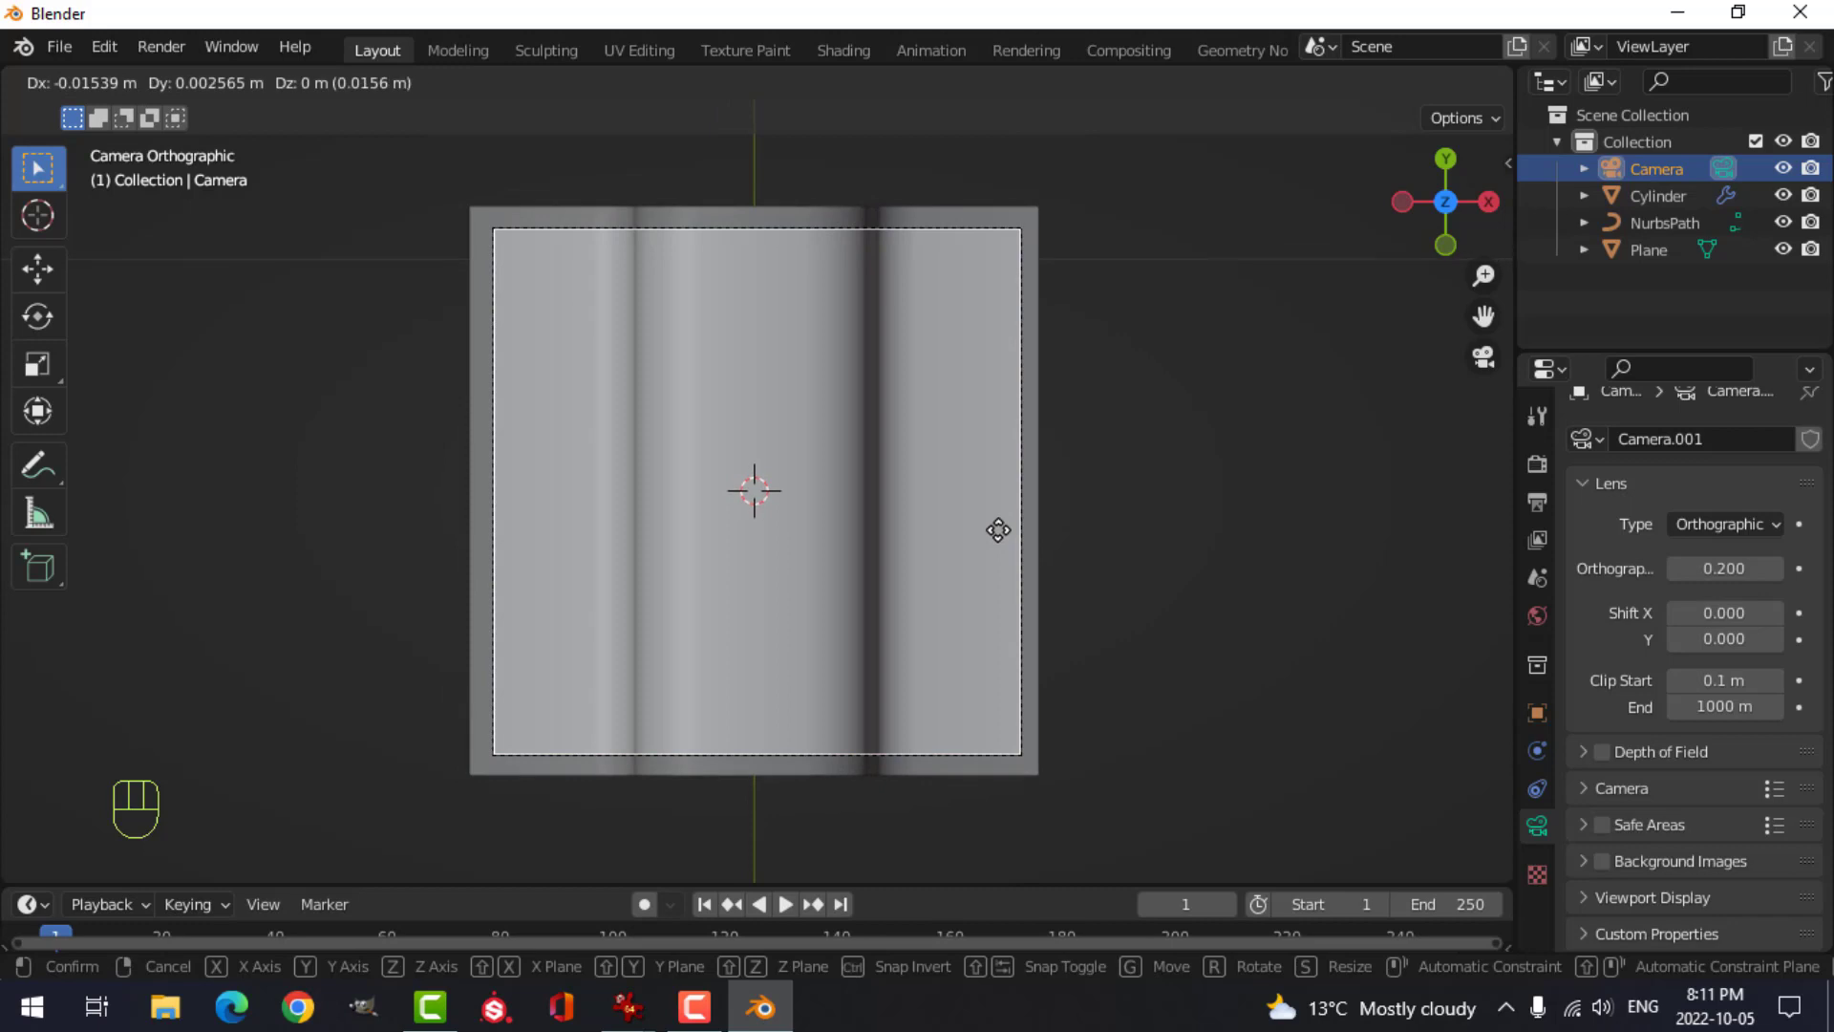
click(999, 531)
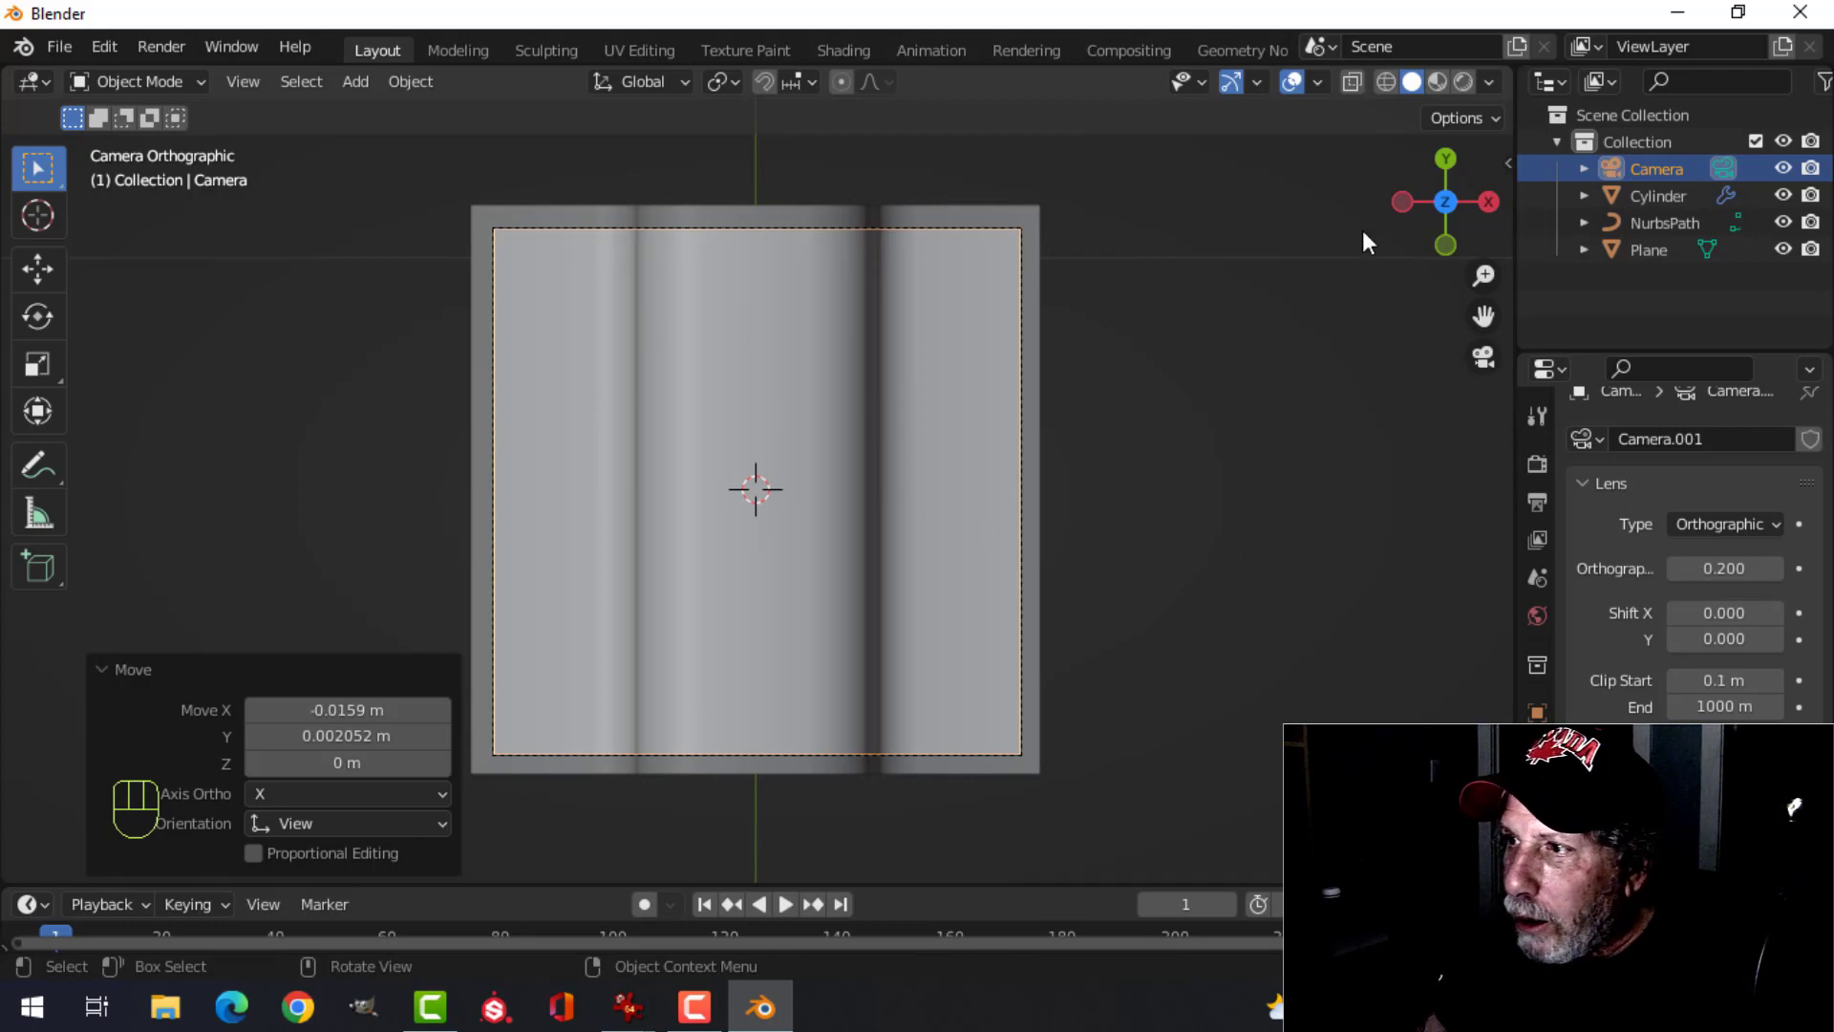
- Switch the viewport lighting to the blue-purple normal-map MatCap and hide the viewport gizmos and overlays
click(1488, 82)
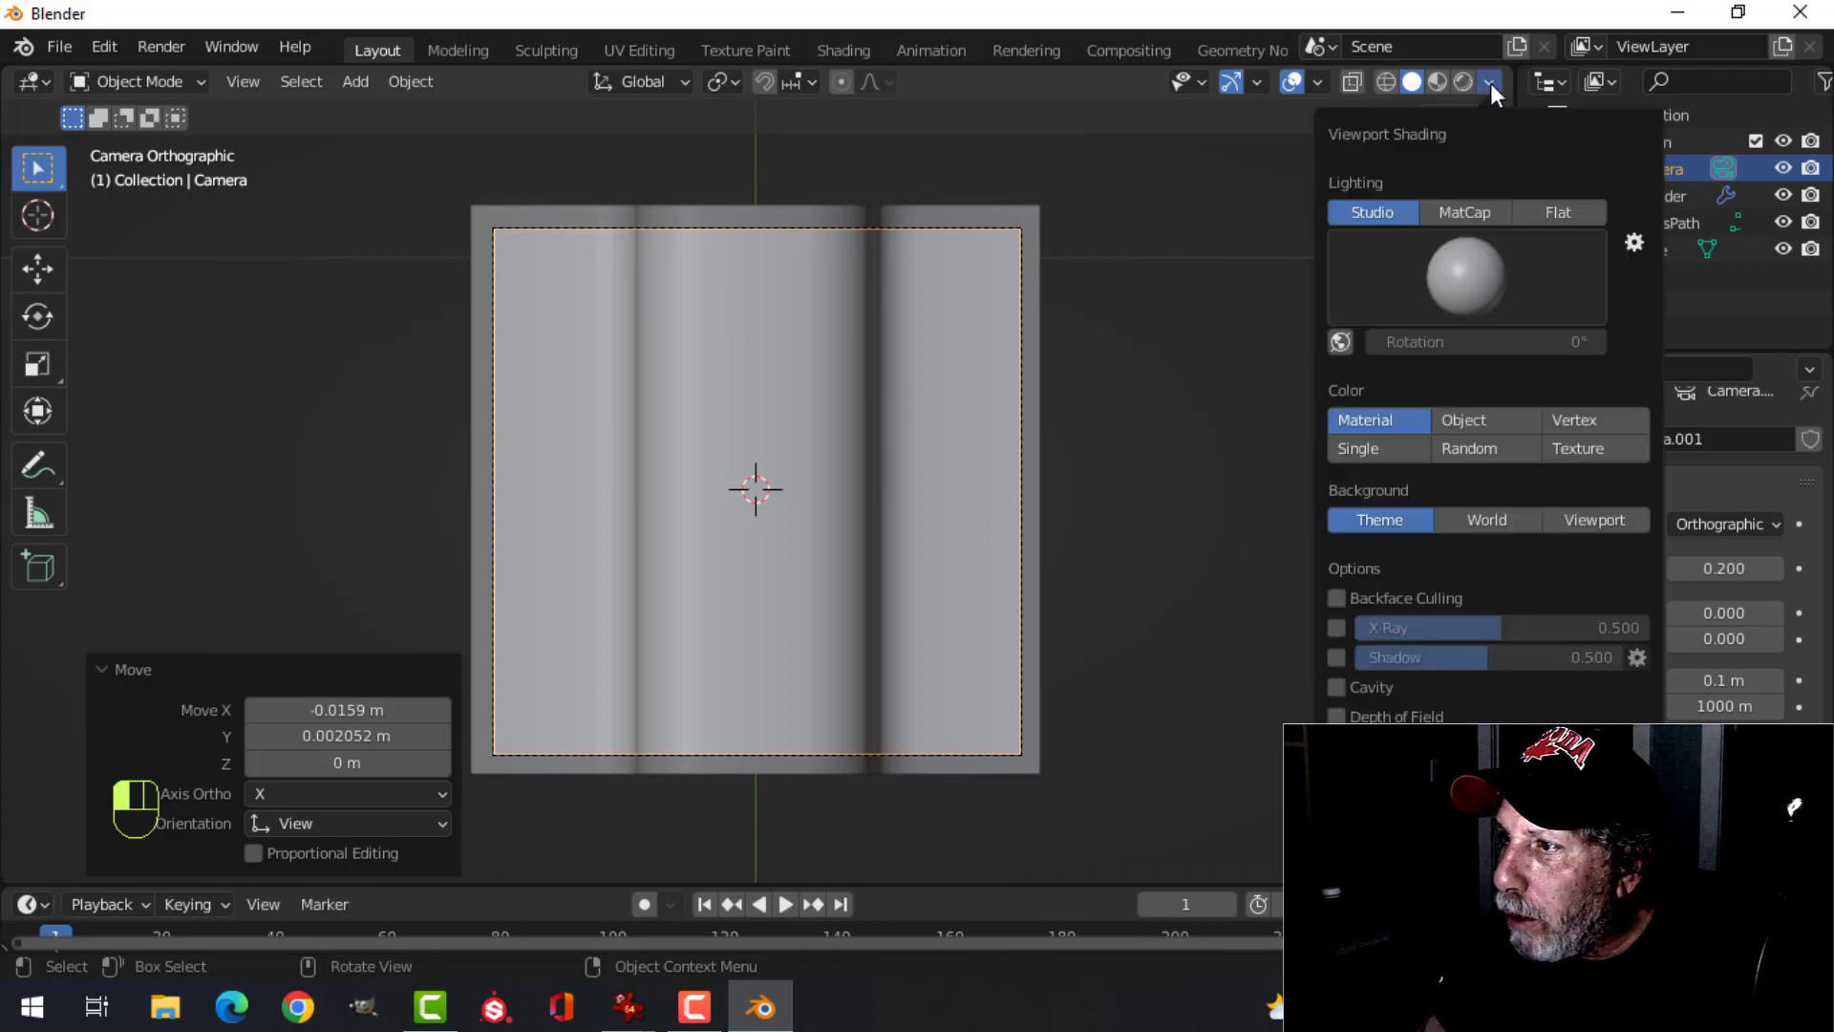
click(1483, 210)
click(1470, 259)
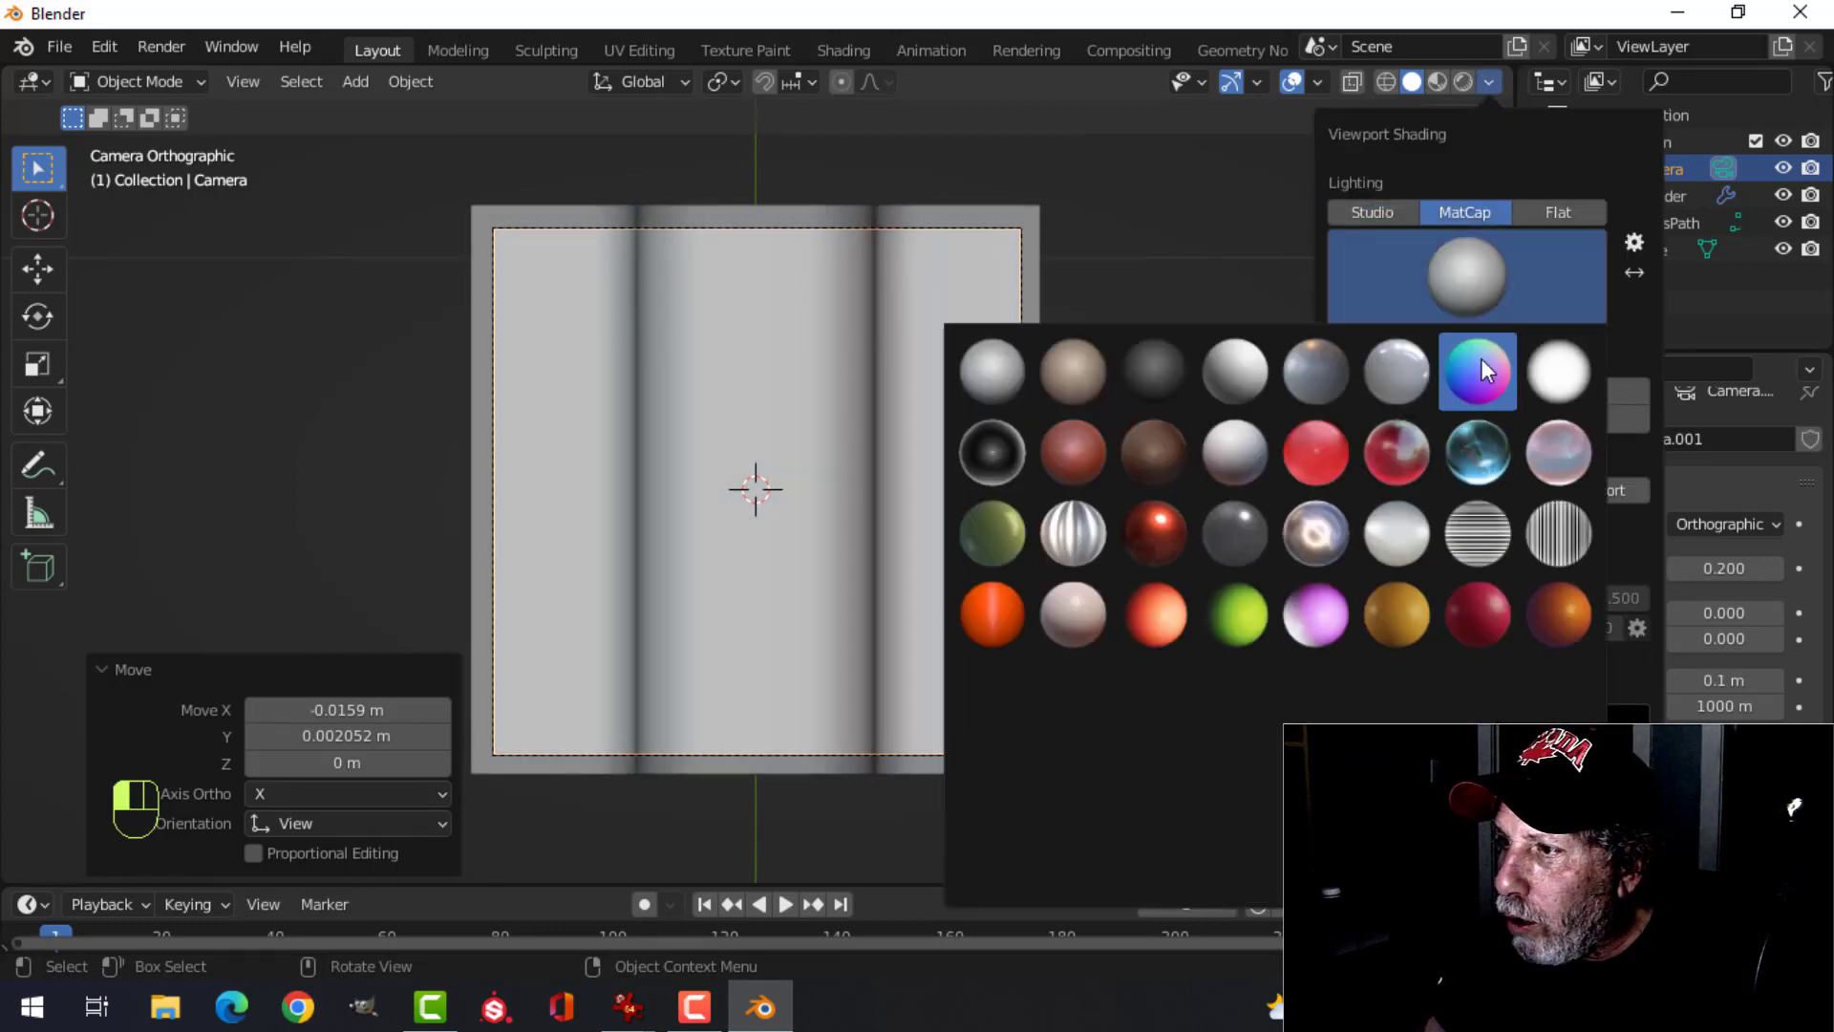
click(1482, 364)
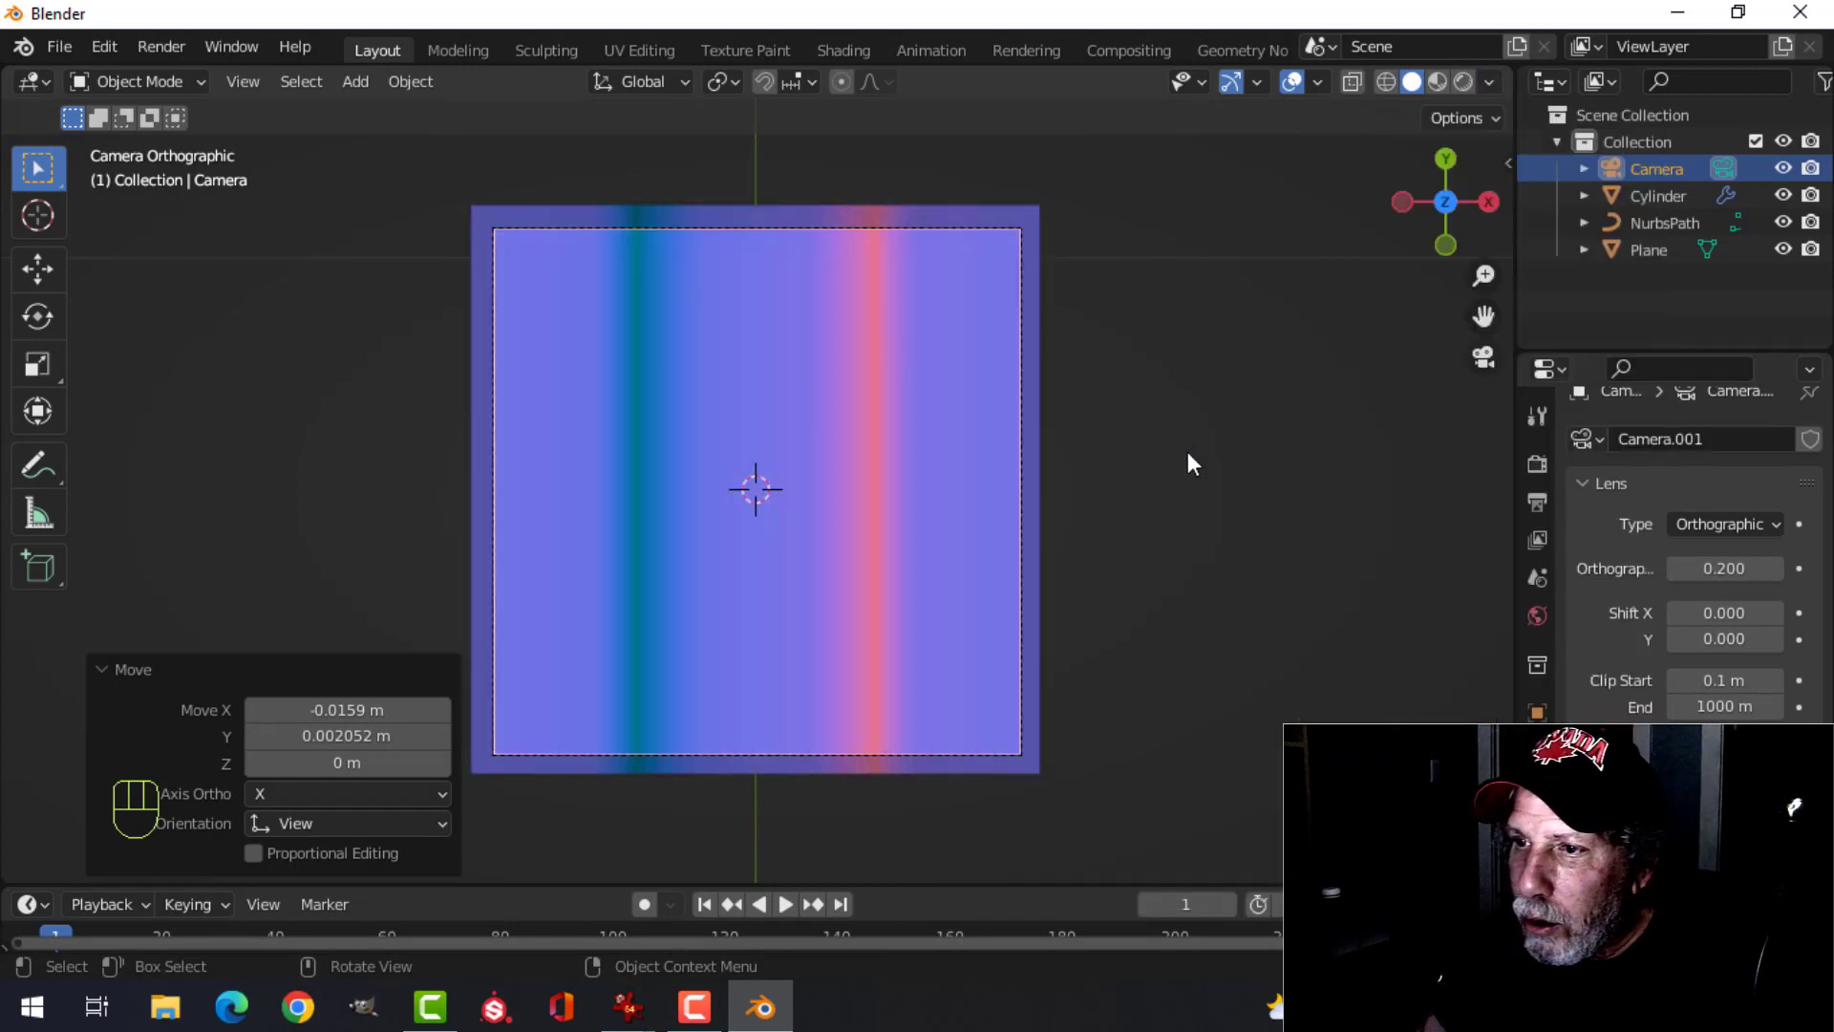
click(1231, 80)
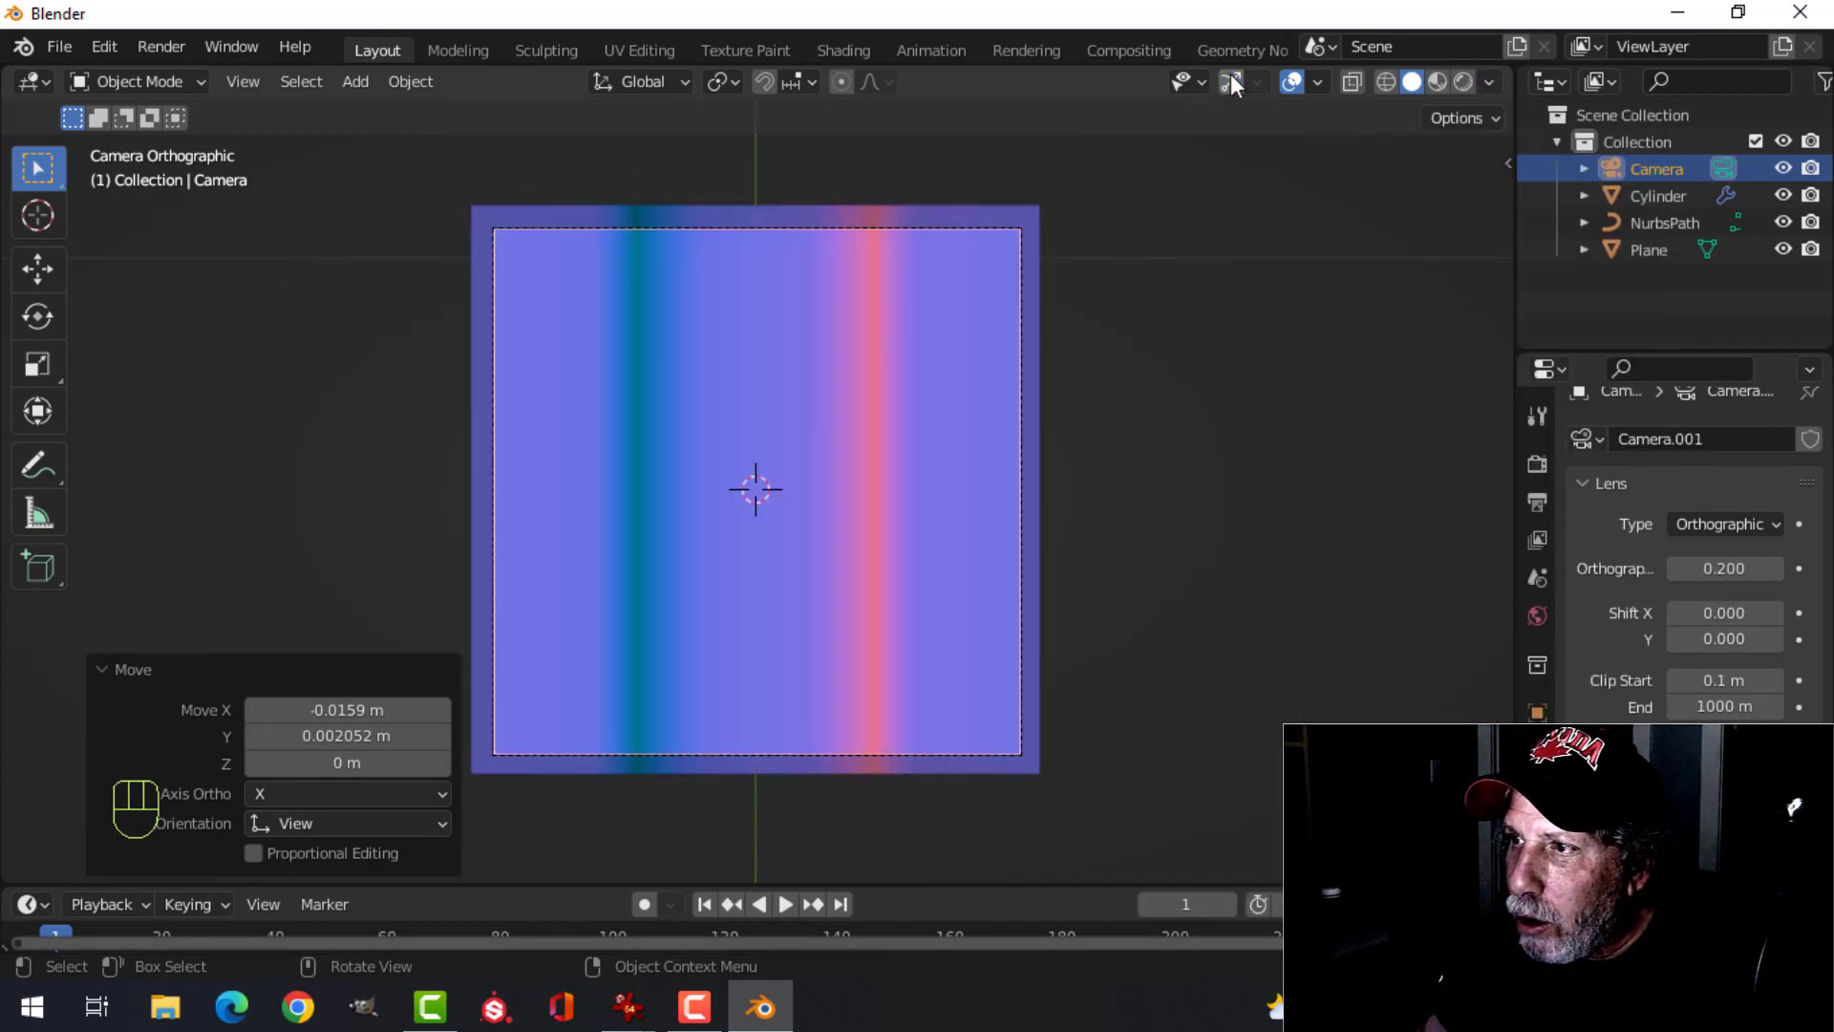
click(1291, 82)
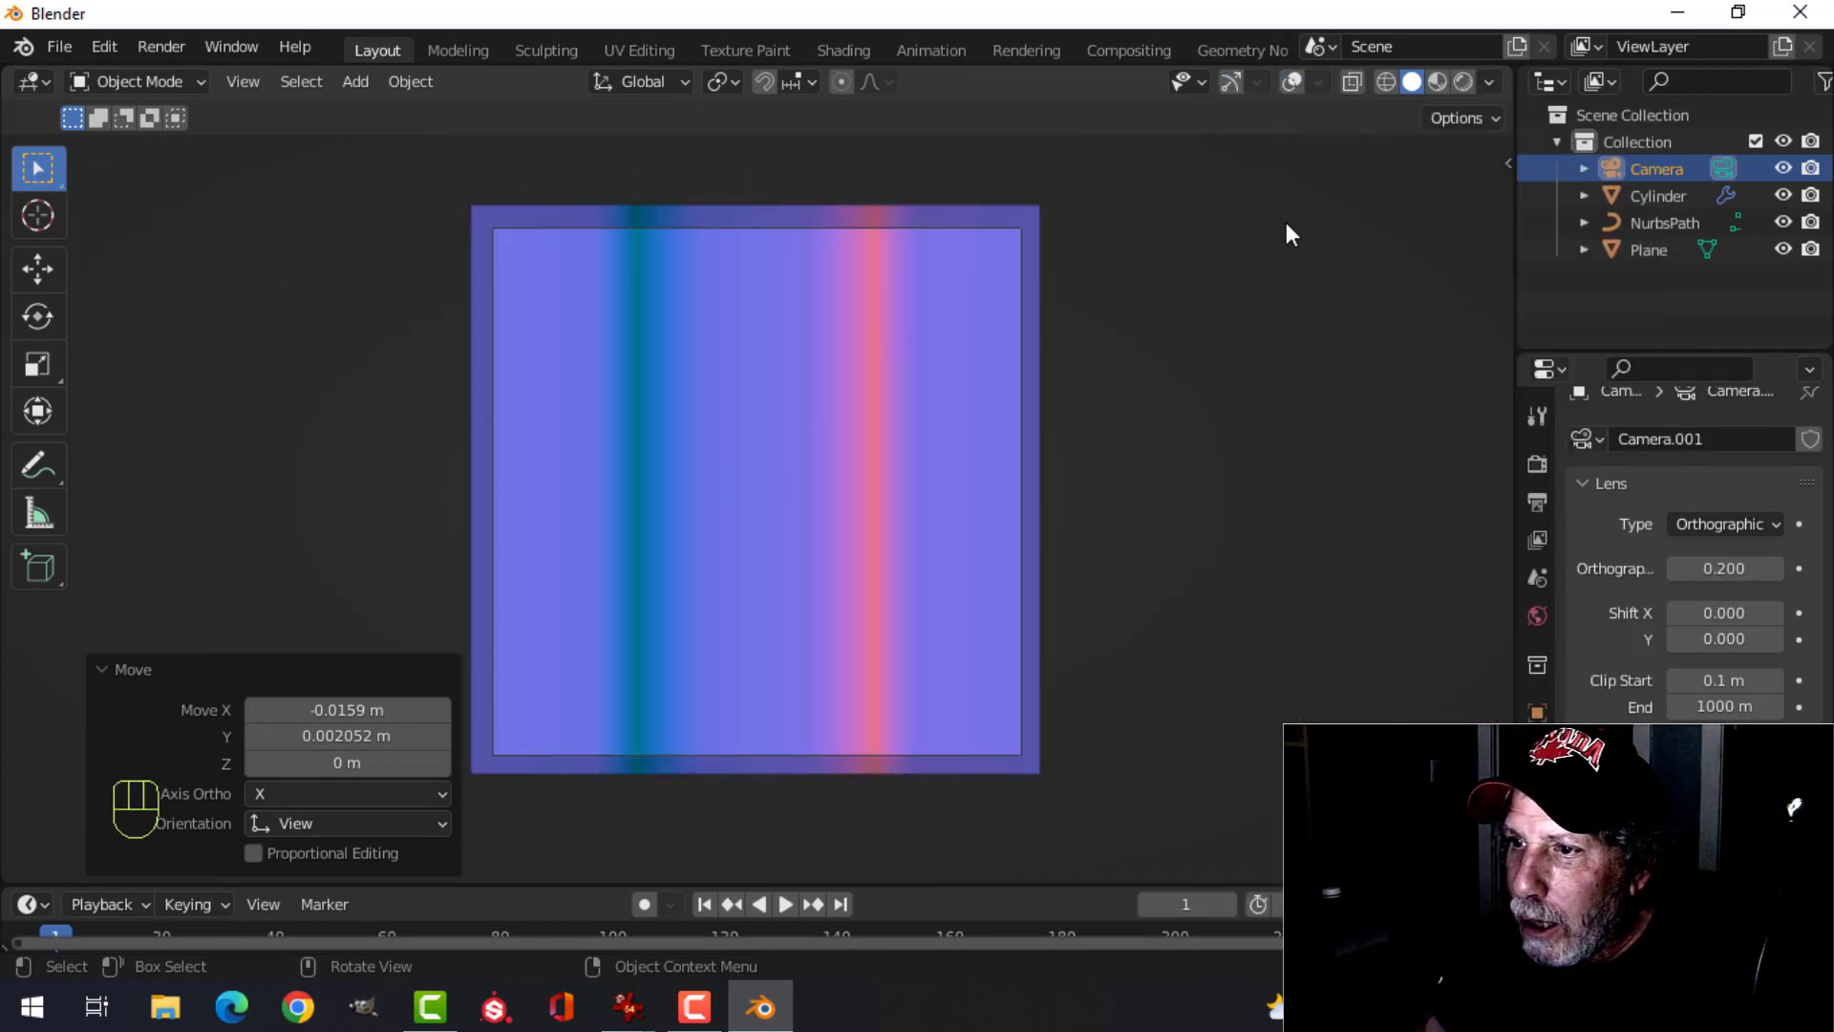
- Render the normal-map camera view of the ridge as a viewport image and close the render window
click(250, 81)
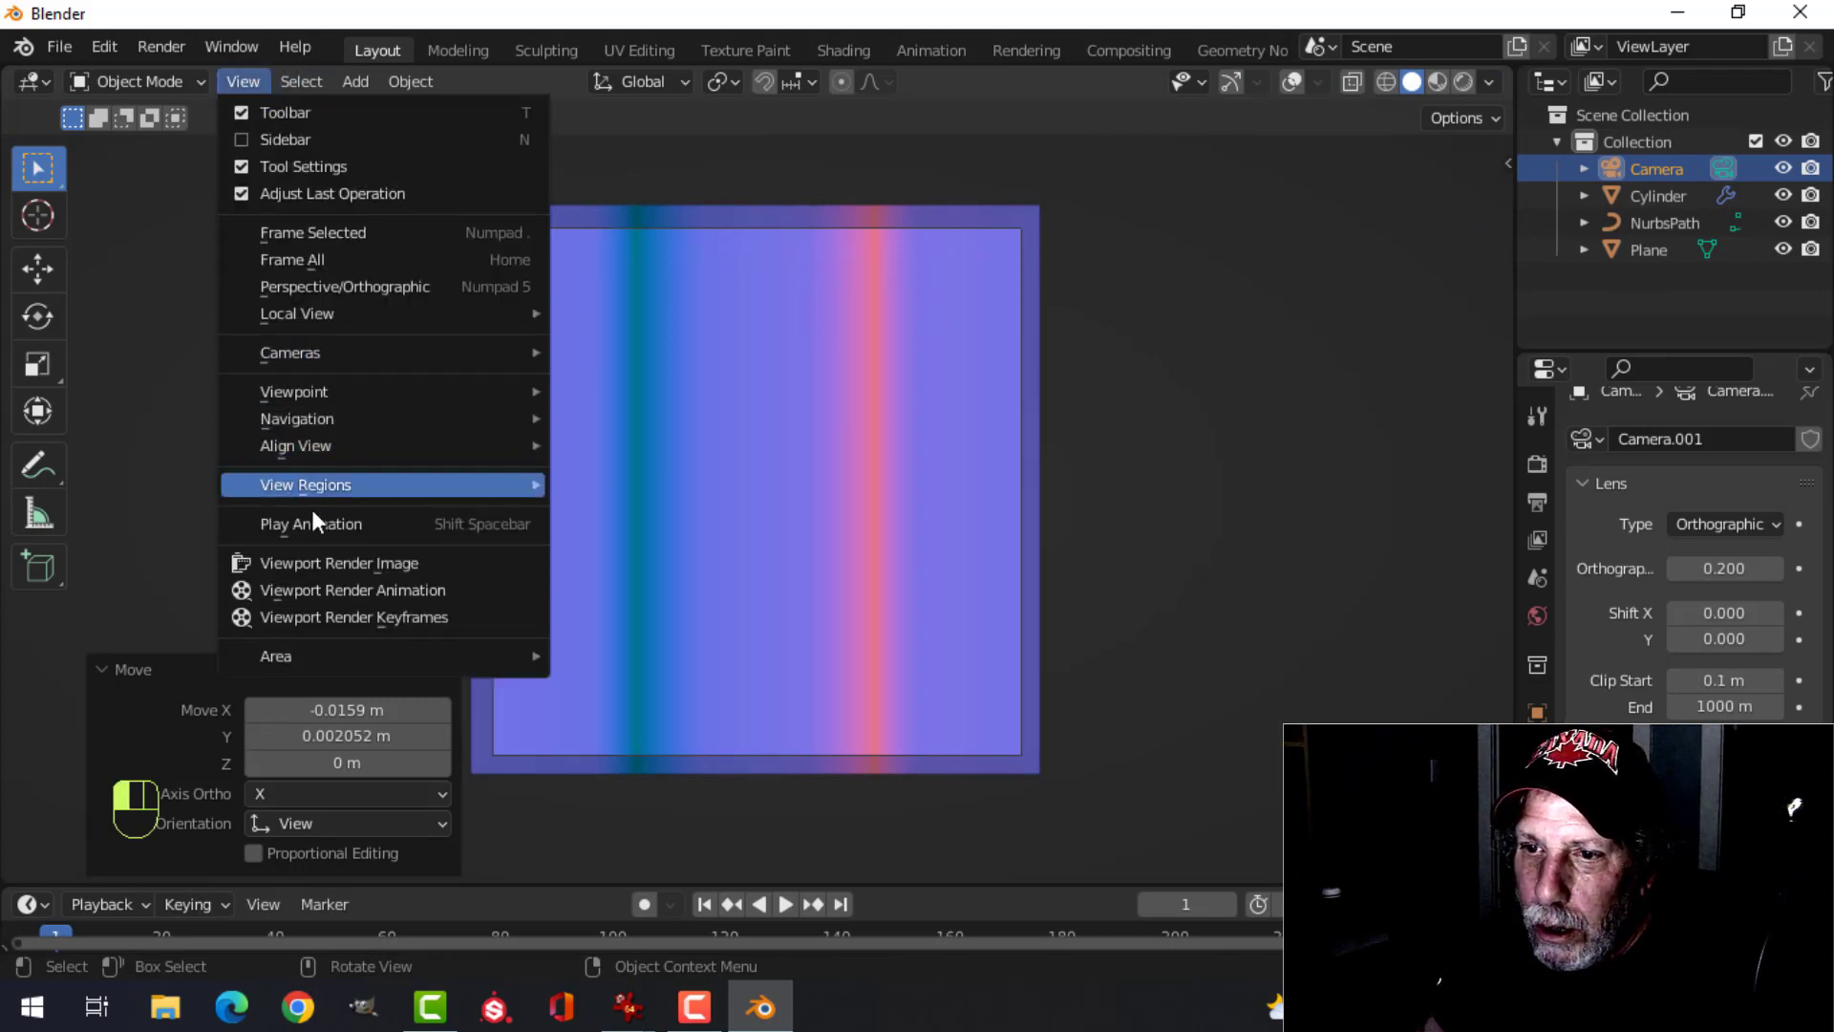
click(319, 565)
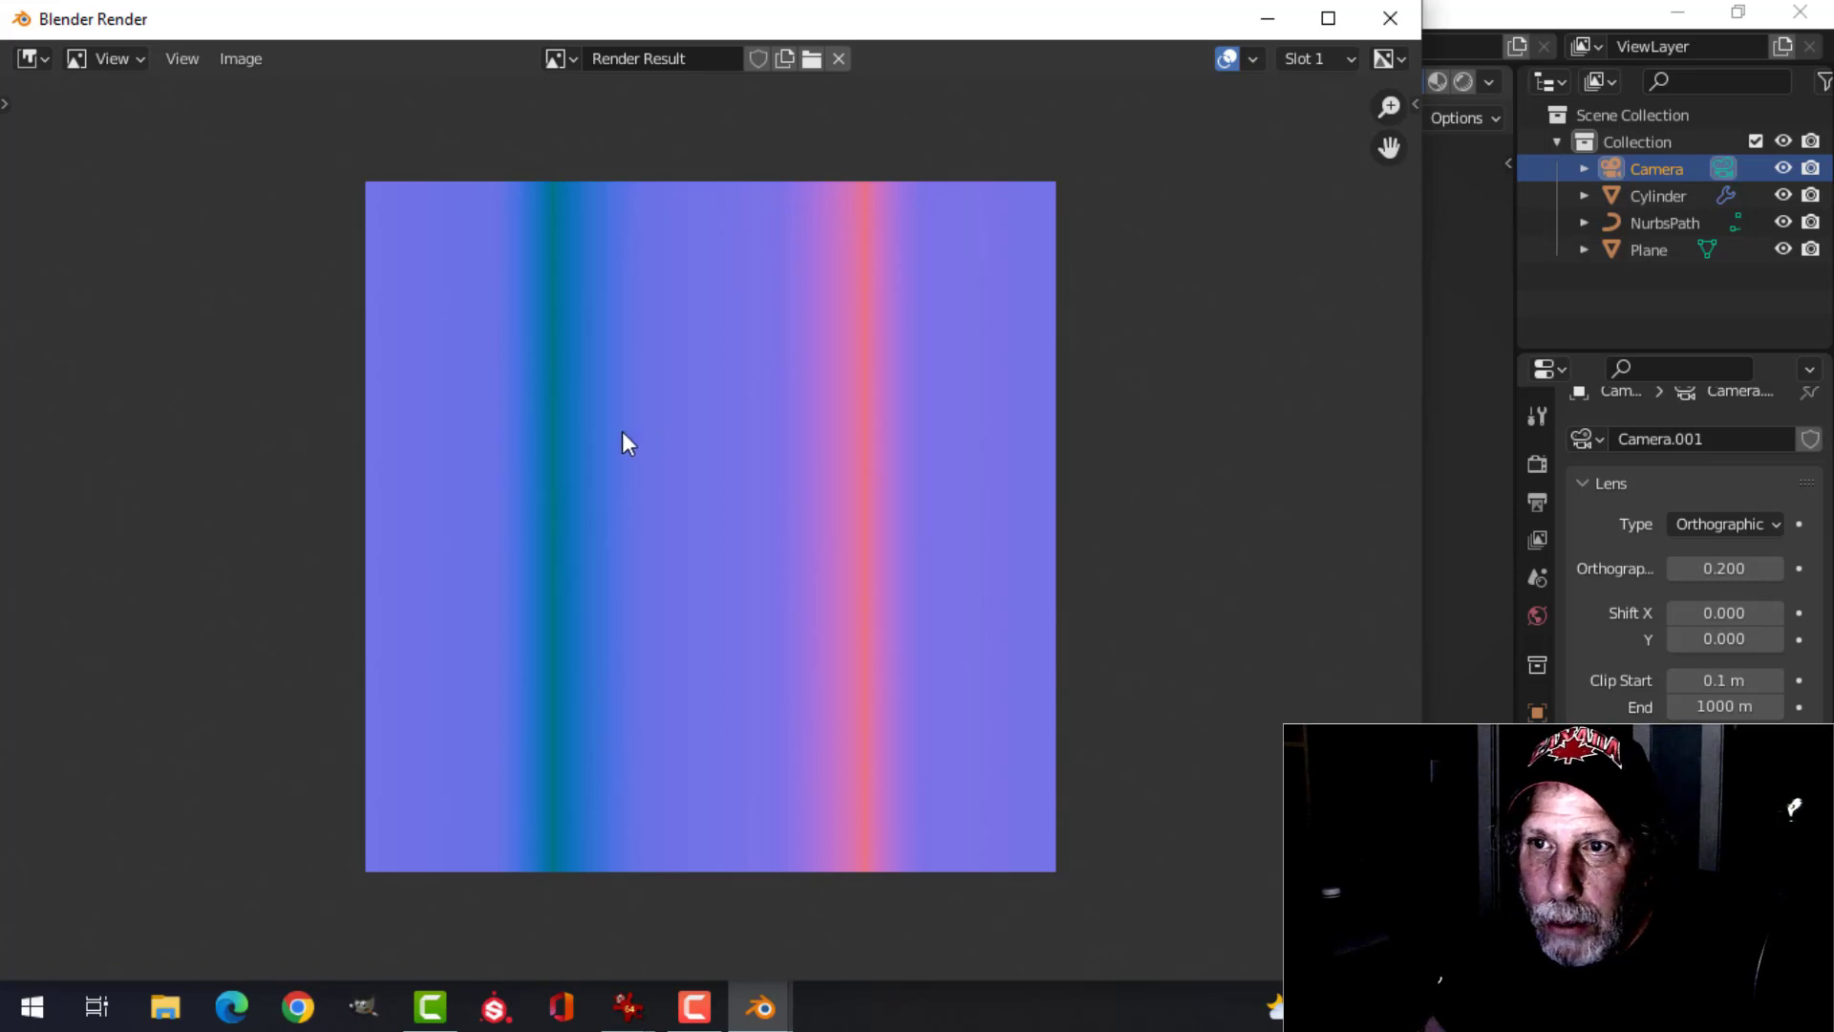
click(244, 62)
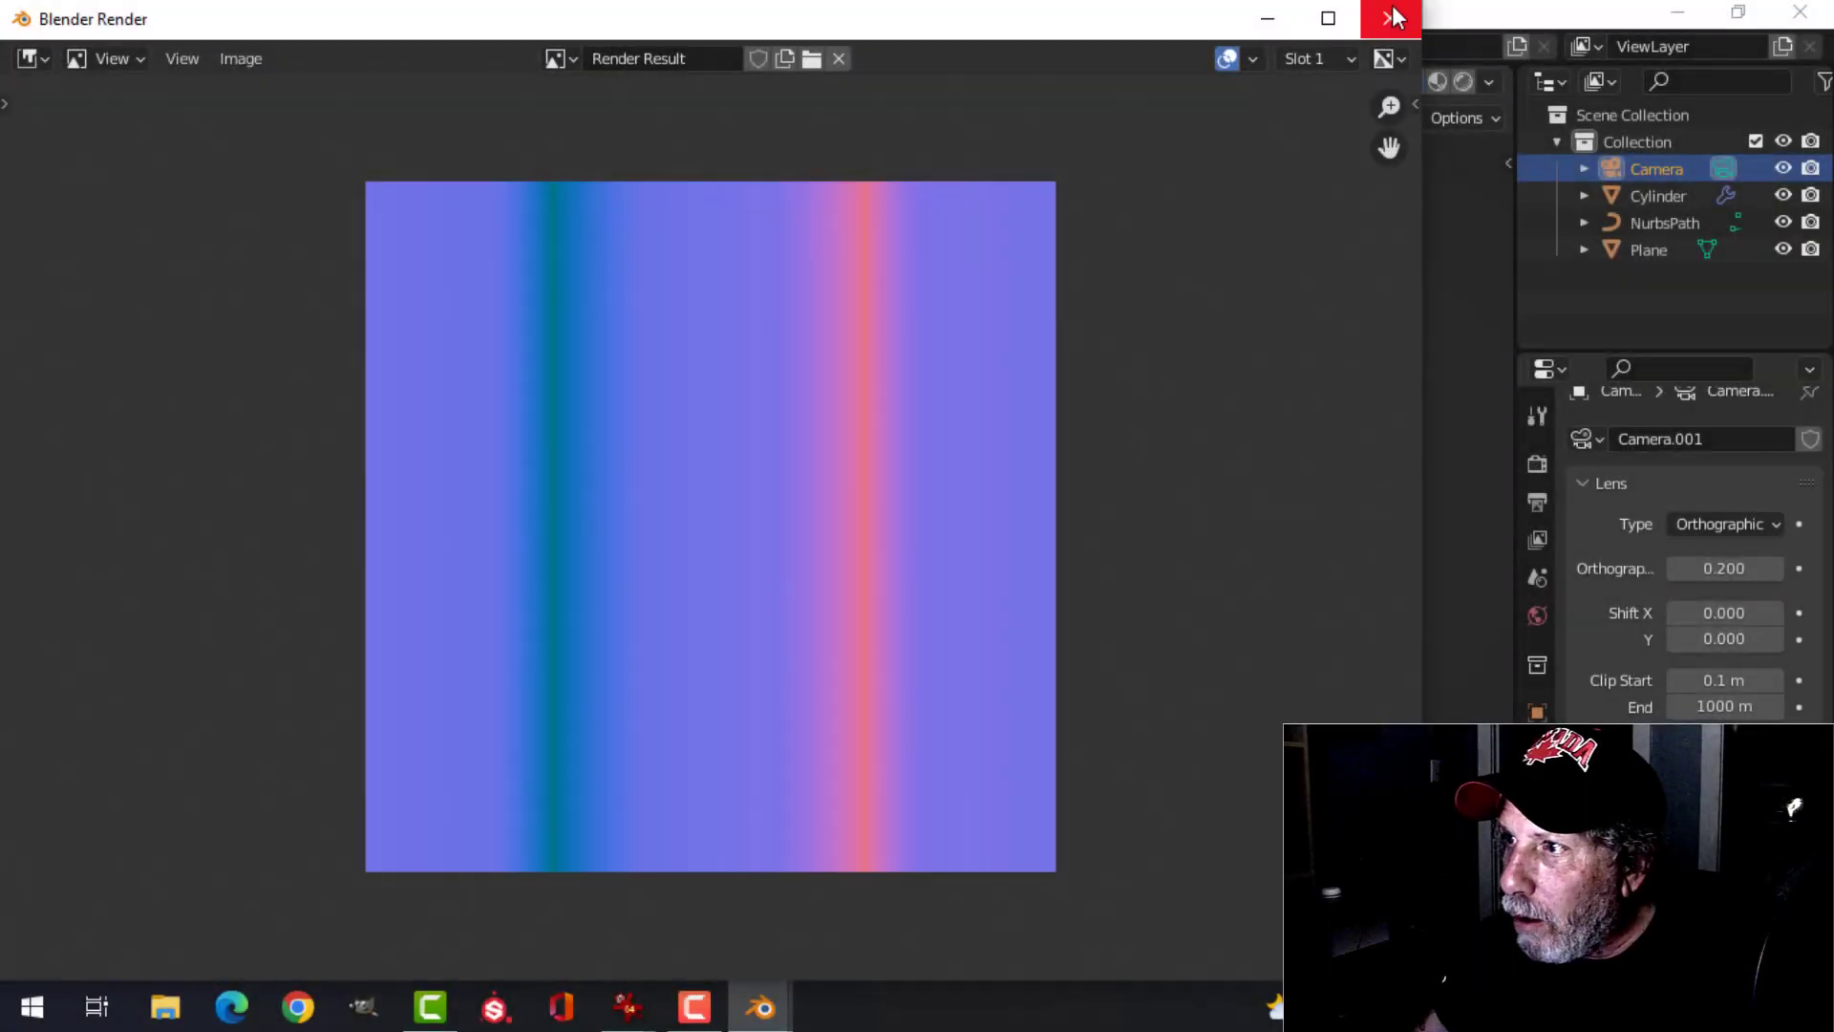
click(1390, 18)
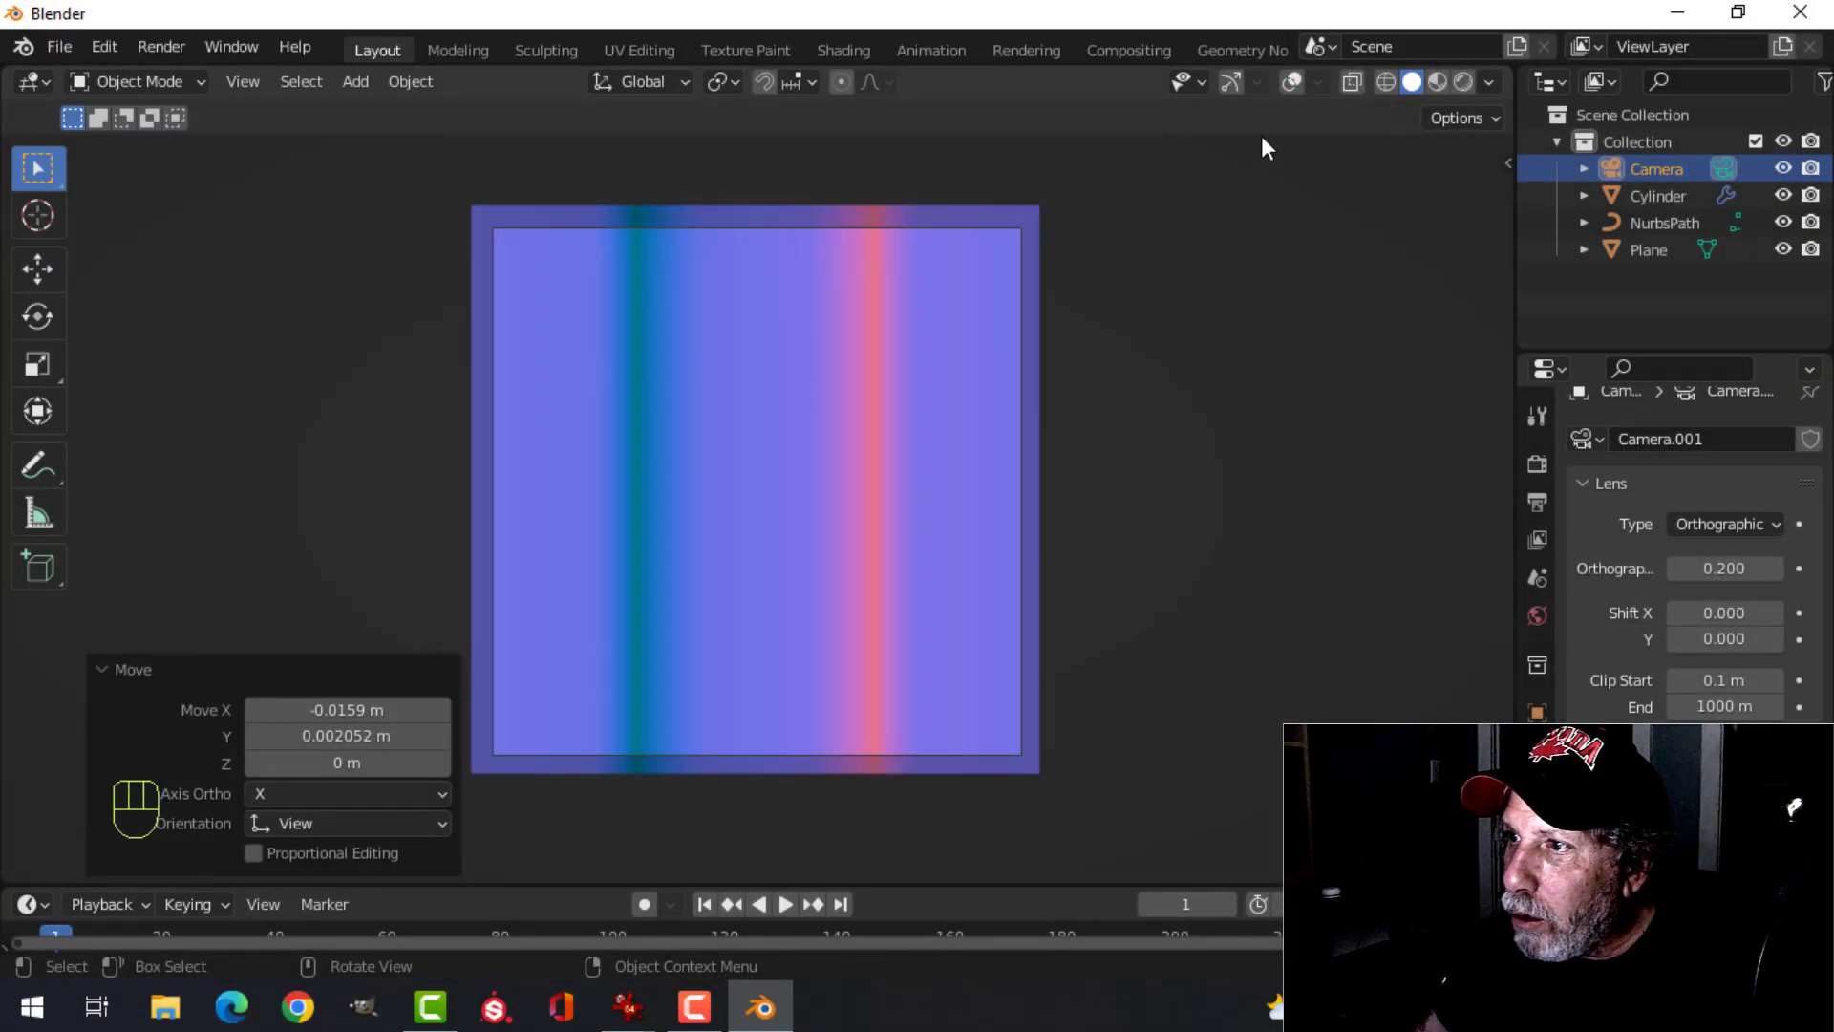
- Show the viewport gizmos and overlays again and switch the viewport lighting back to Studio
click(1232, 82)
click(1293, 83)
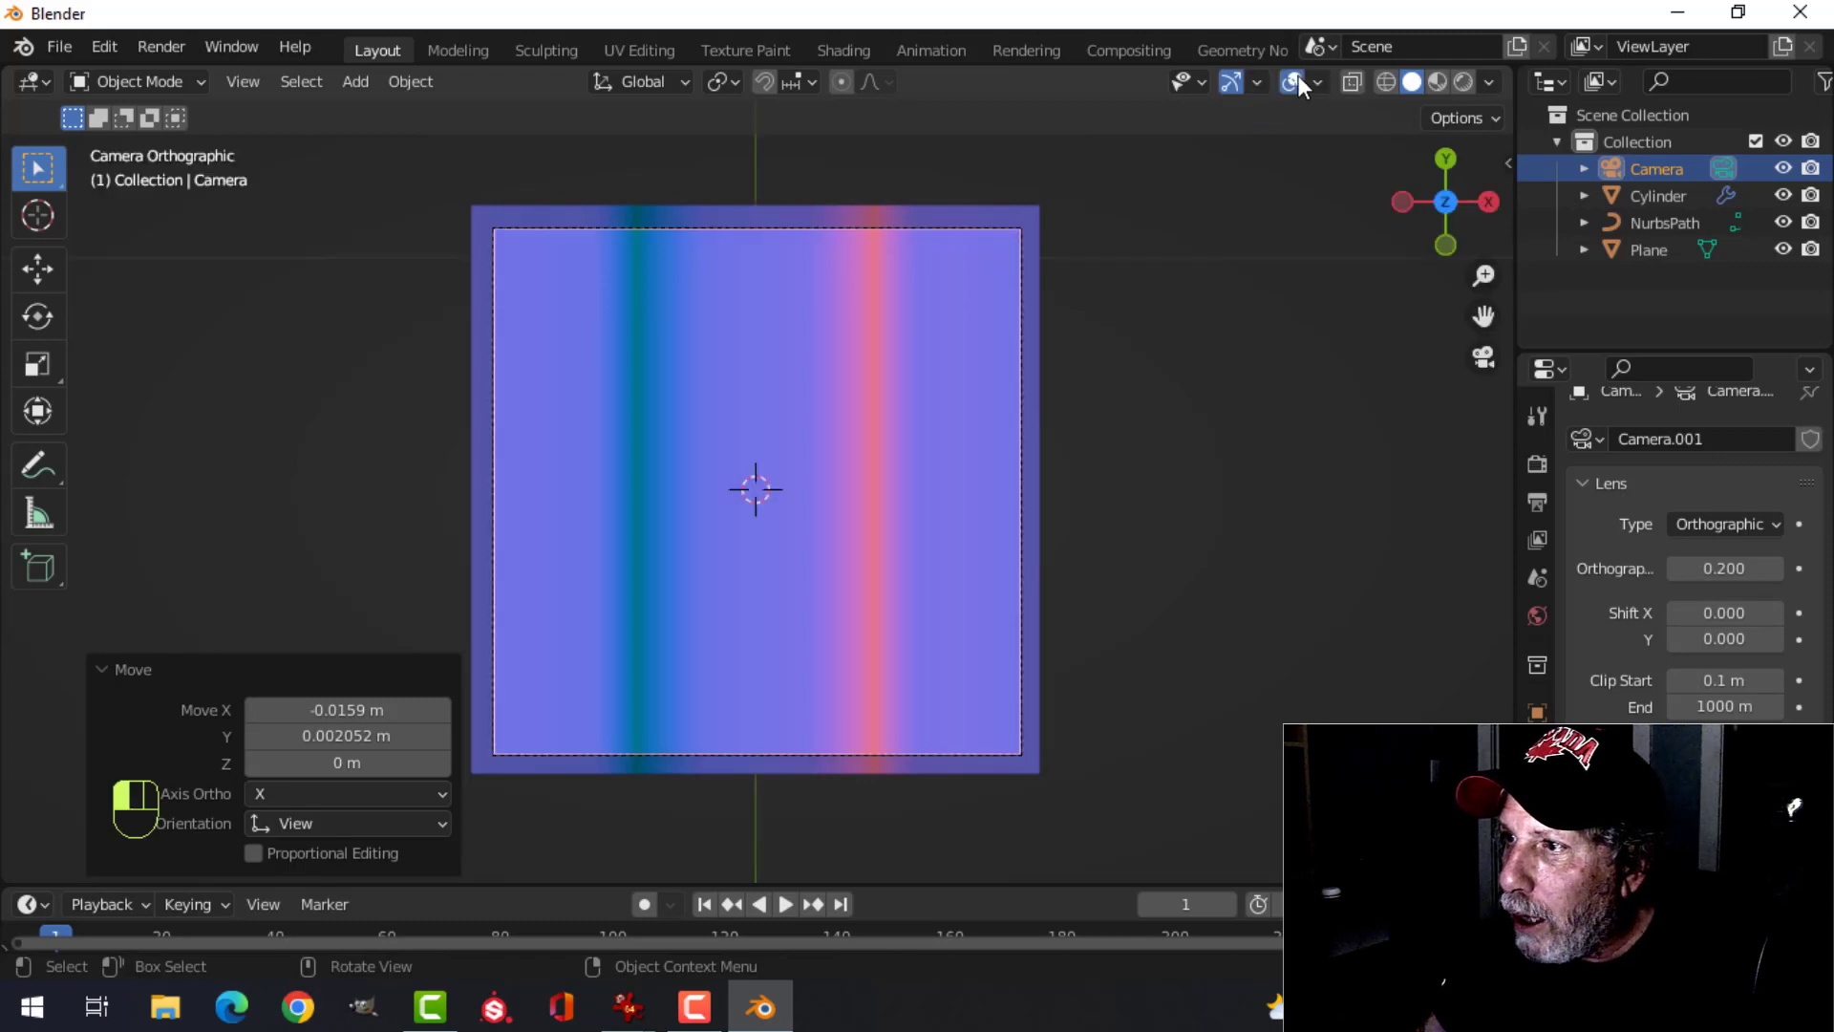
click(1488, 82)
click(1373, 211)
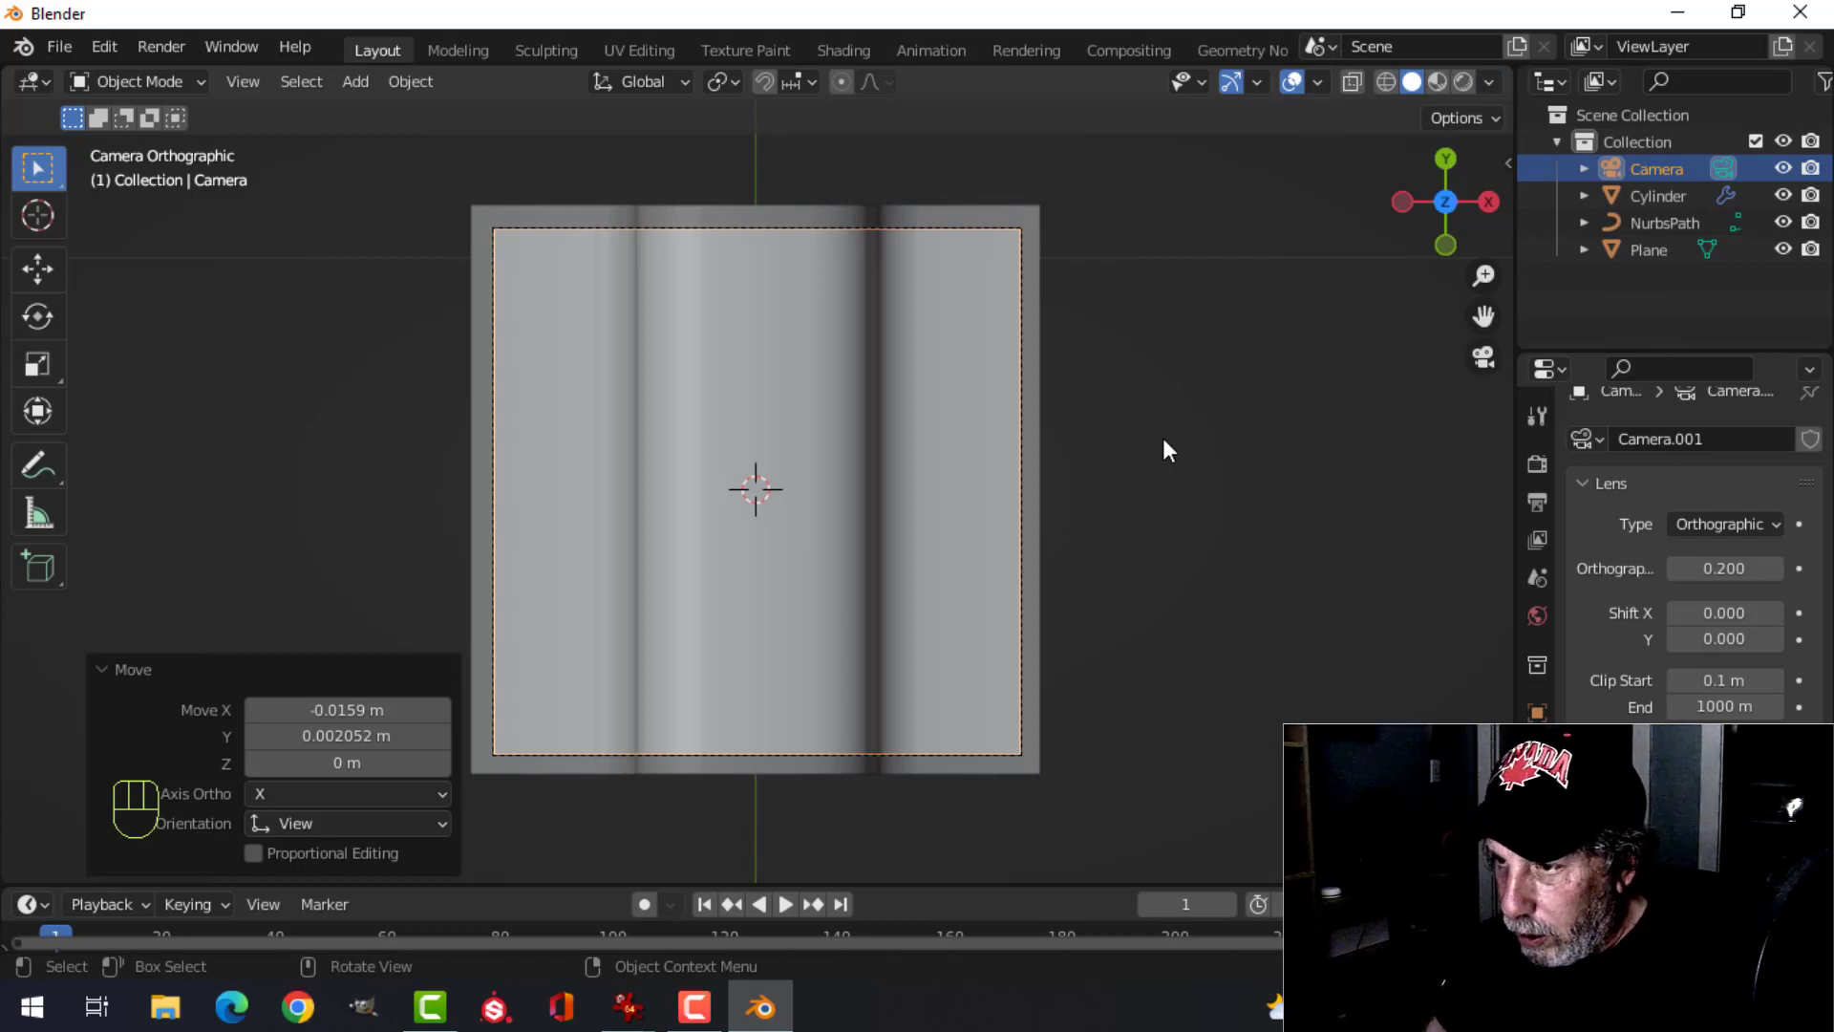
- Leave the camera view and select the worm body
key(KP_0)
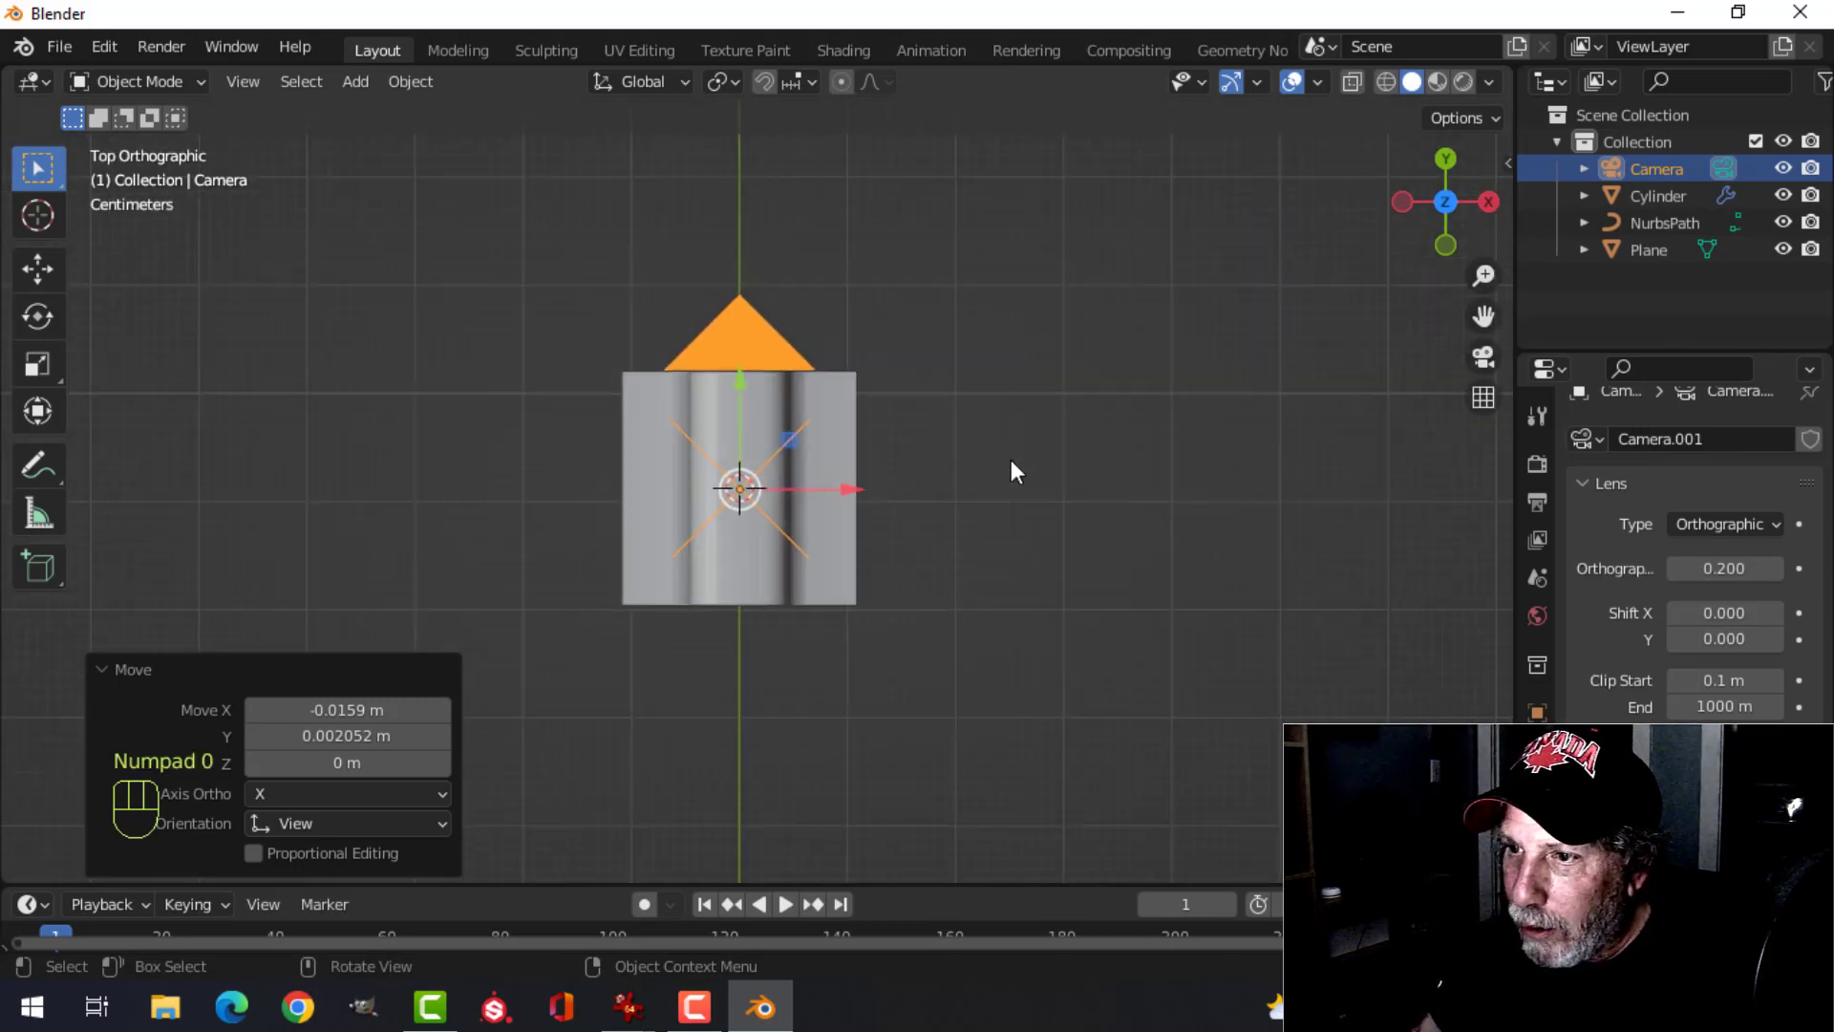
middle_drag(1011, 460, 846, 457)
scroll(898, 478, down, 1)
scroll(813, 490, down, 6)
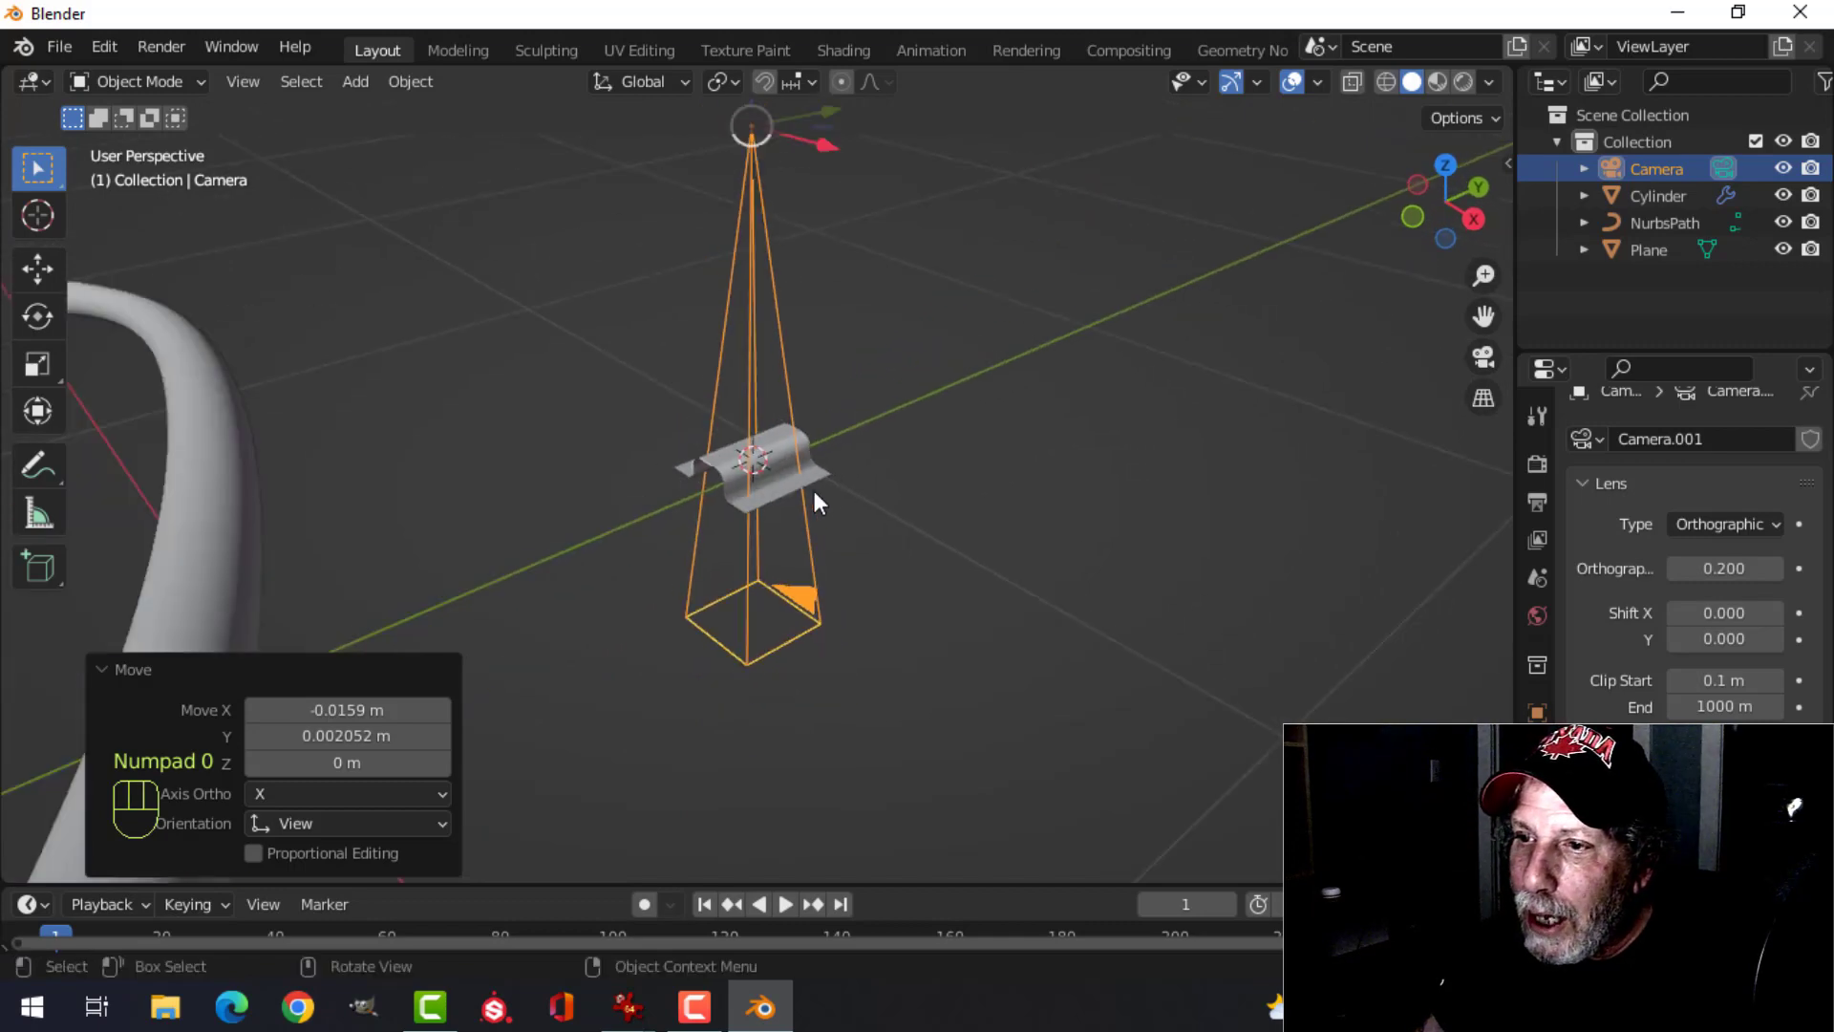
shift+middle_drag(772, 505, 986, 477)
click(1106, 464)
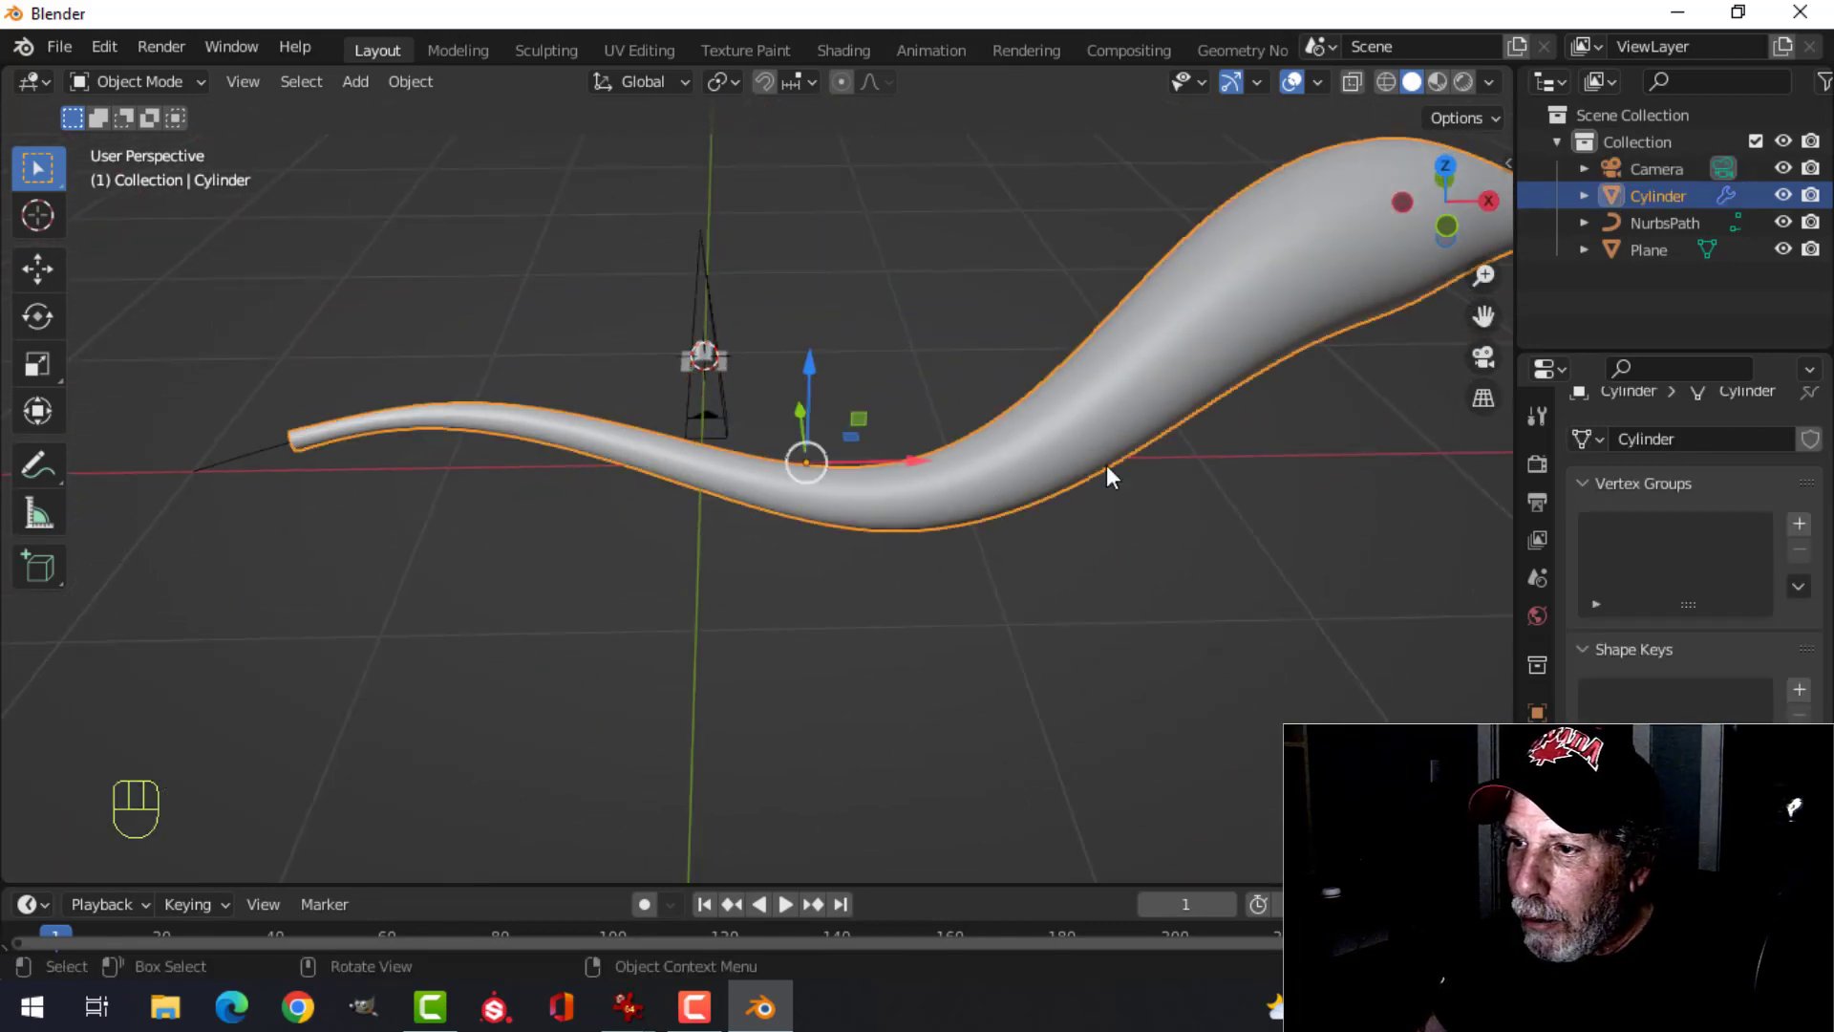
- Switch to the Shading workspace for editing the worm's skin material
click(843, 51)
scroll(915, 434, up, 4)
middle_drag(913, 432, 1120, 415)
shift+middle_drag(1121, 414, 1038, 350)
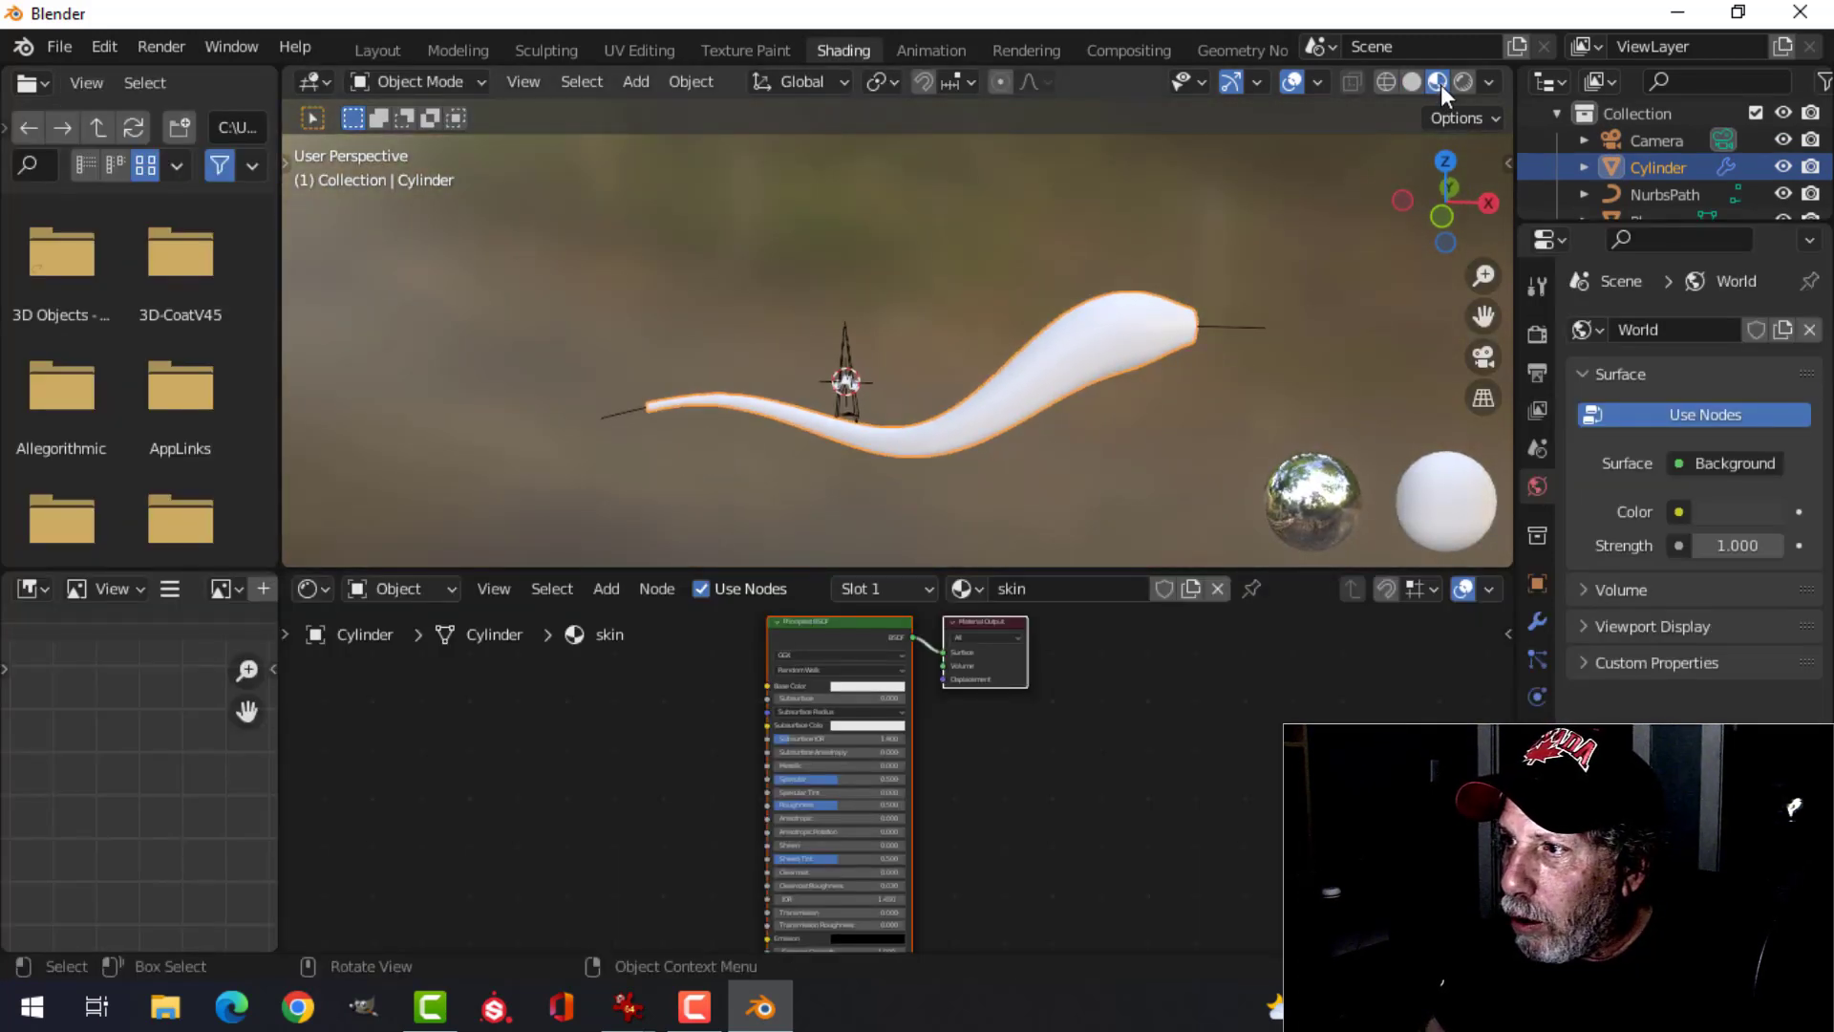
scroll(1127, 361, up, 4)
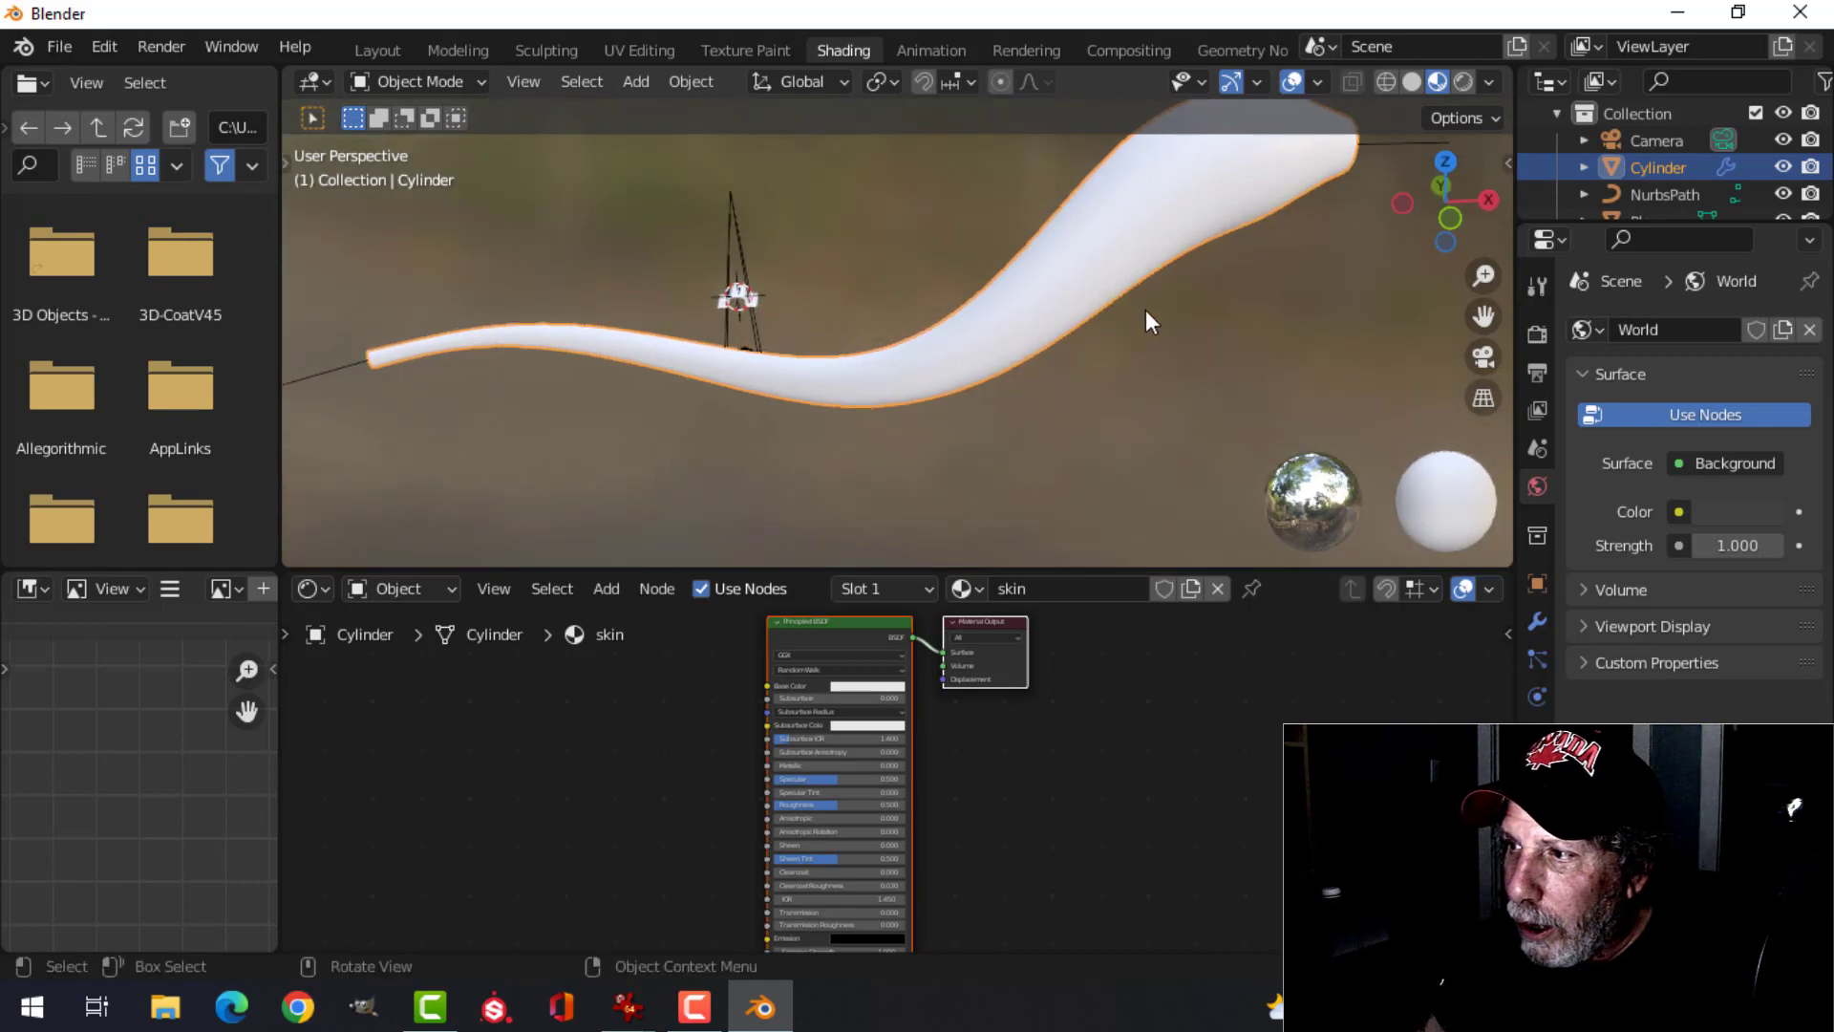
scroll(1089, 356, down, 1)
scroll(1051, 415, down, 2)
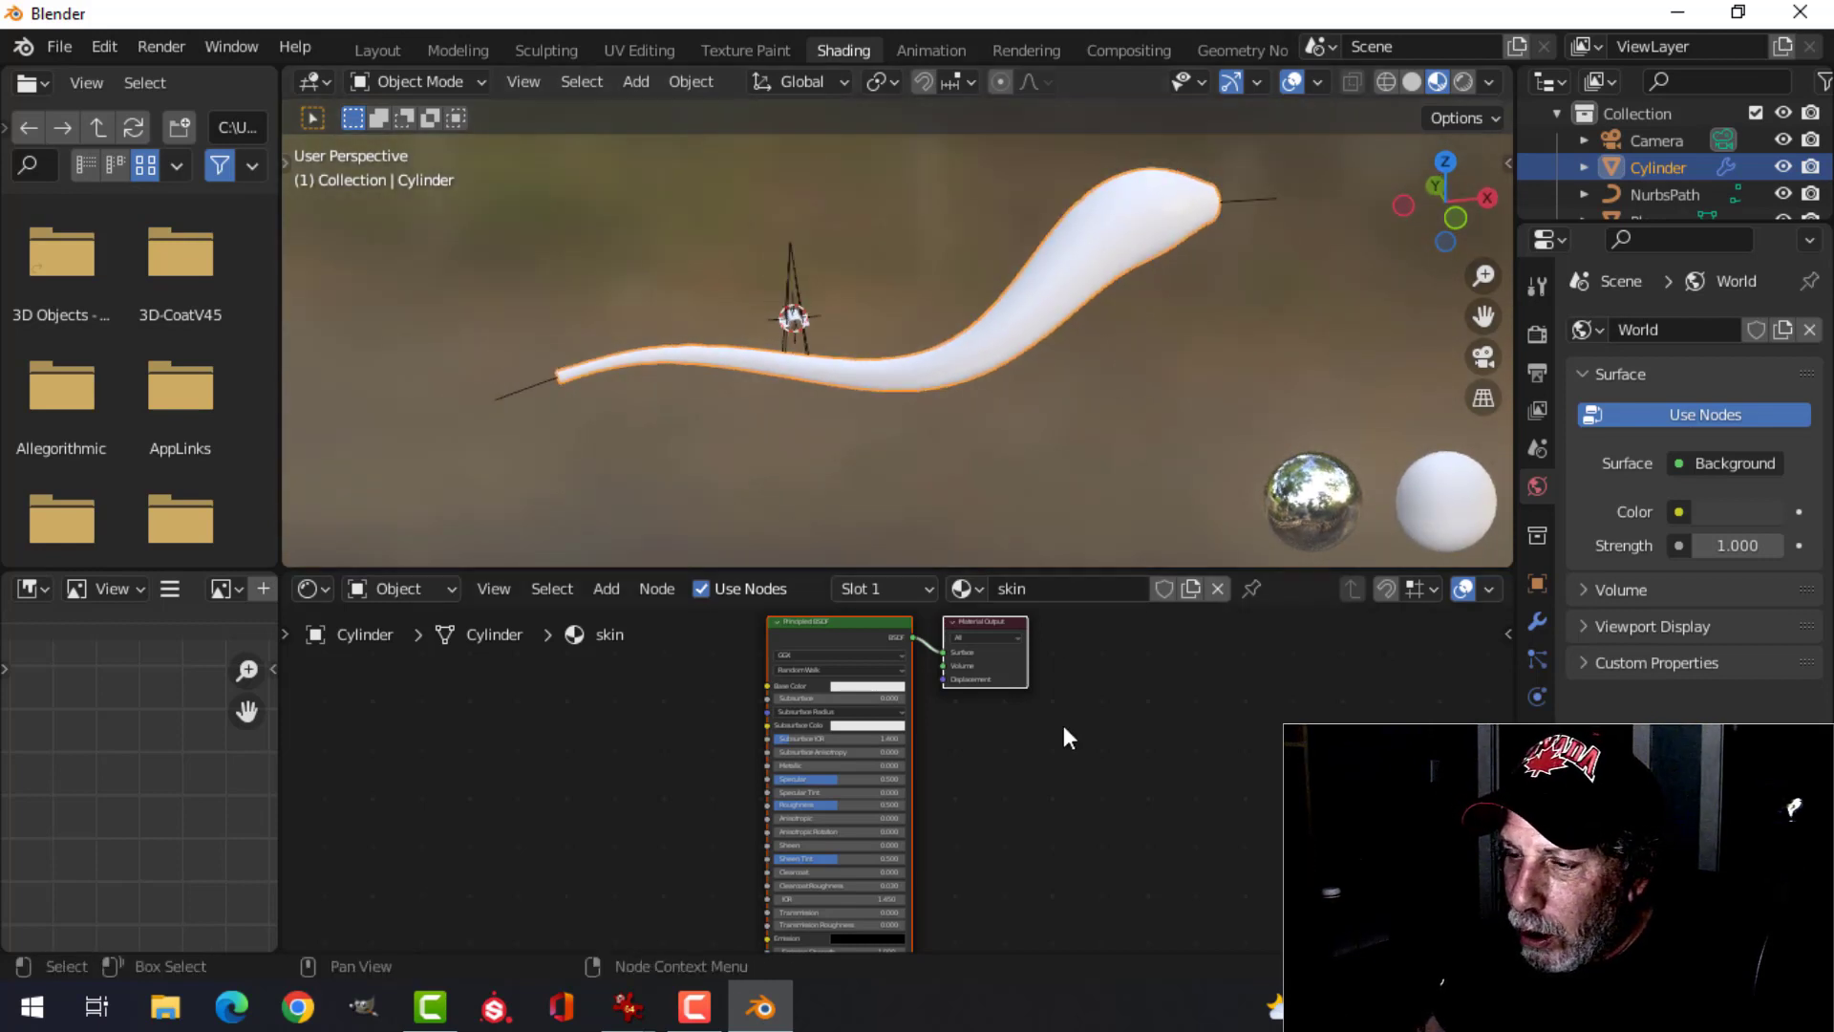
- Add an Image Texture node to the skin material, placed before the Principled BSDF
scroll(1063, 725, down, 3)
scroll(1057, 750, up, 7)
shift+middle_drag(959, 730, 1089, 828)
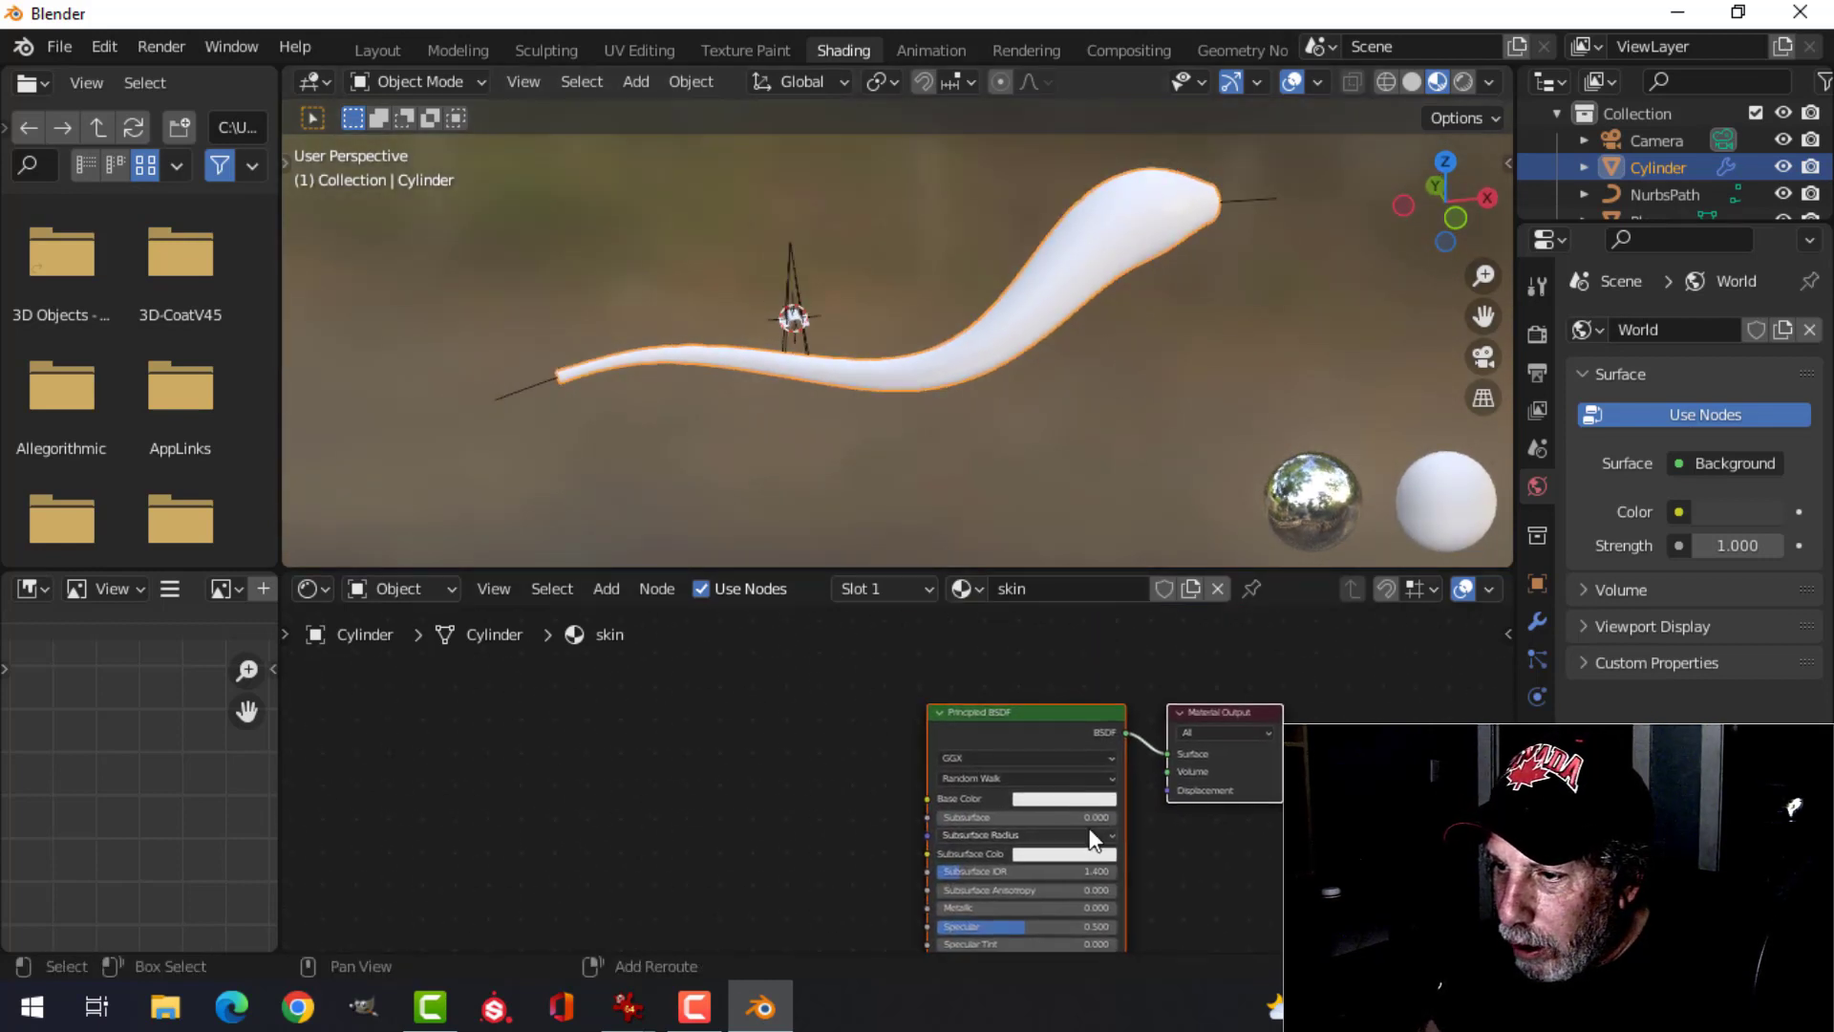
middle_drag(717, 758, 811, 794)
key(shift+a)
mouse_move(655, 737)
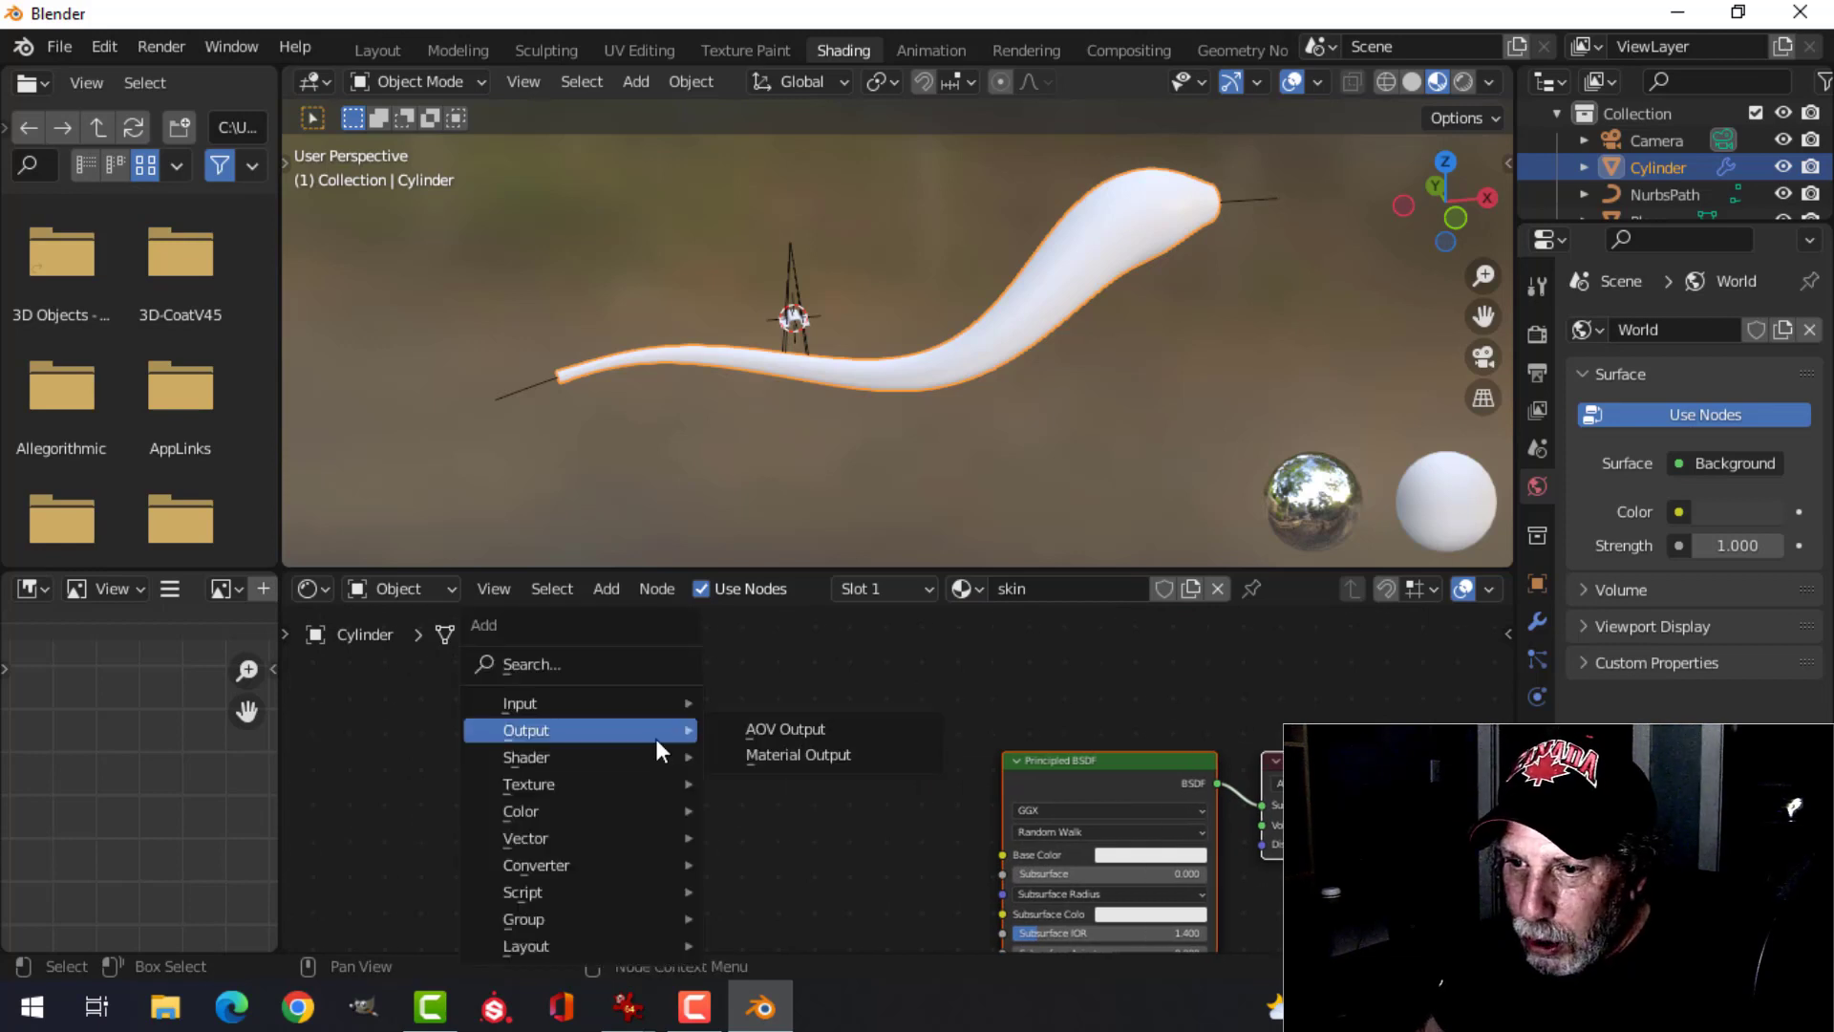
mouse_move(588, 783)
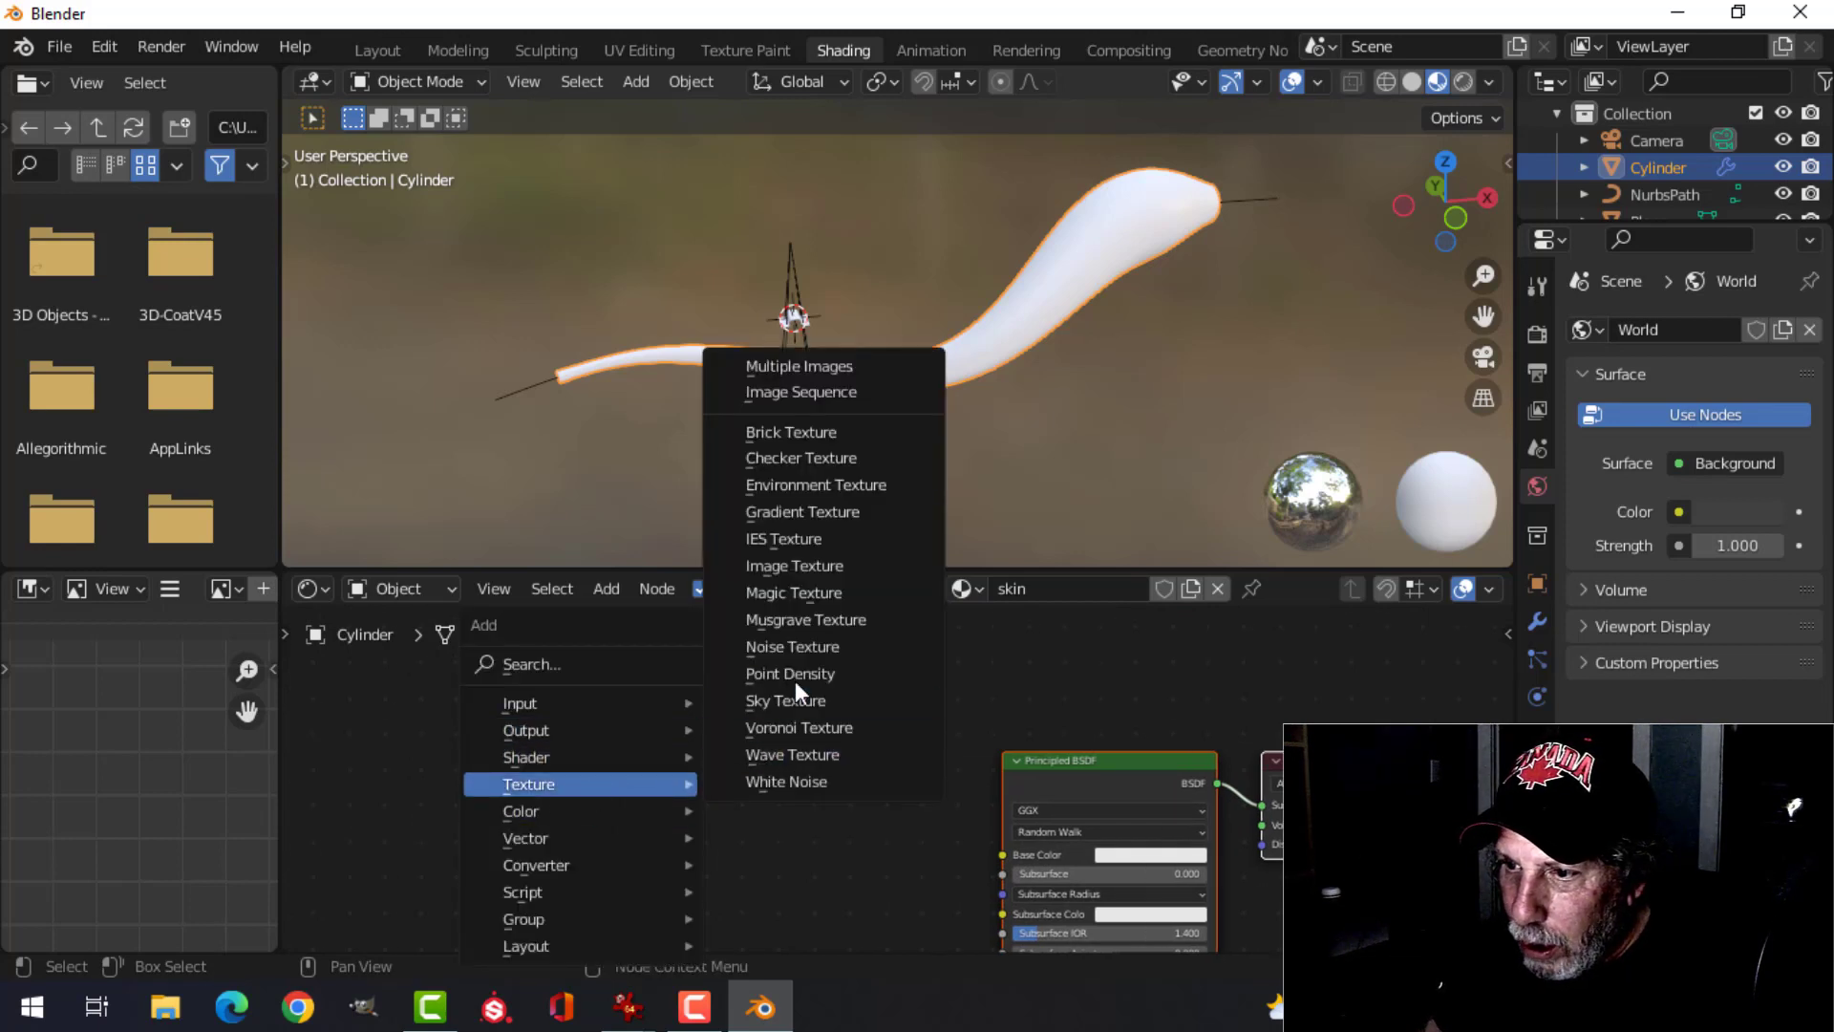
click(802, 565)
click(684, 709)
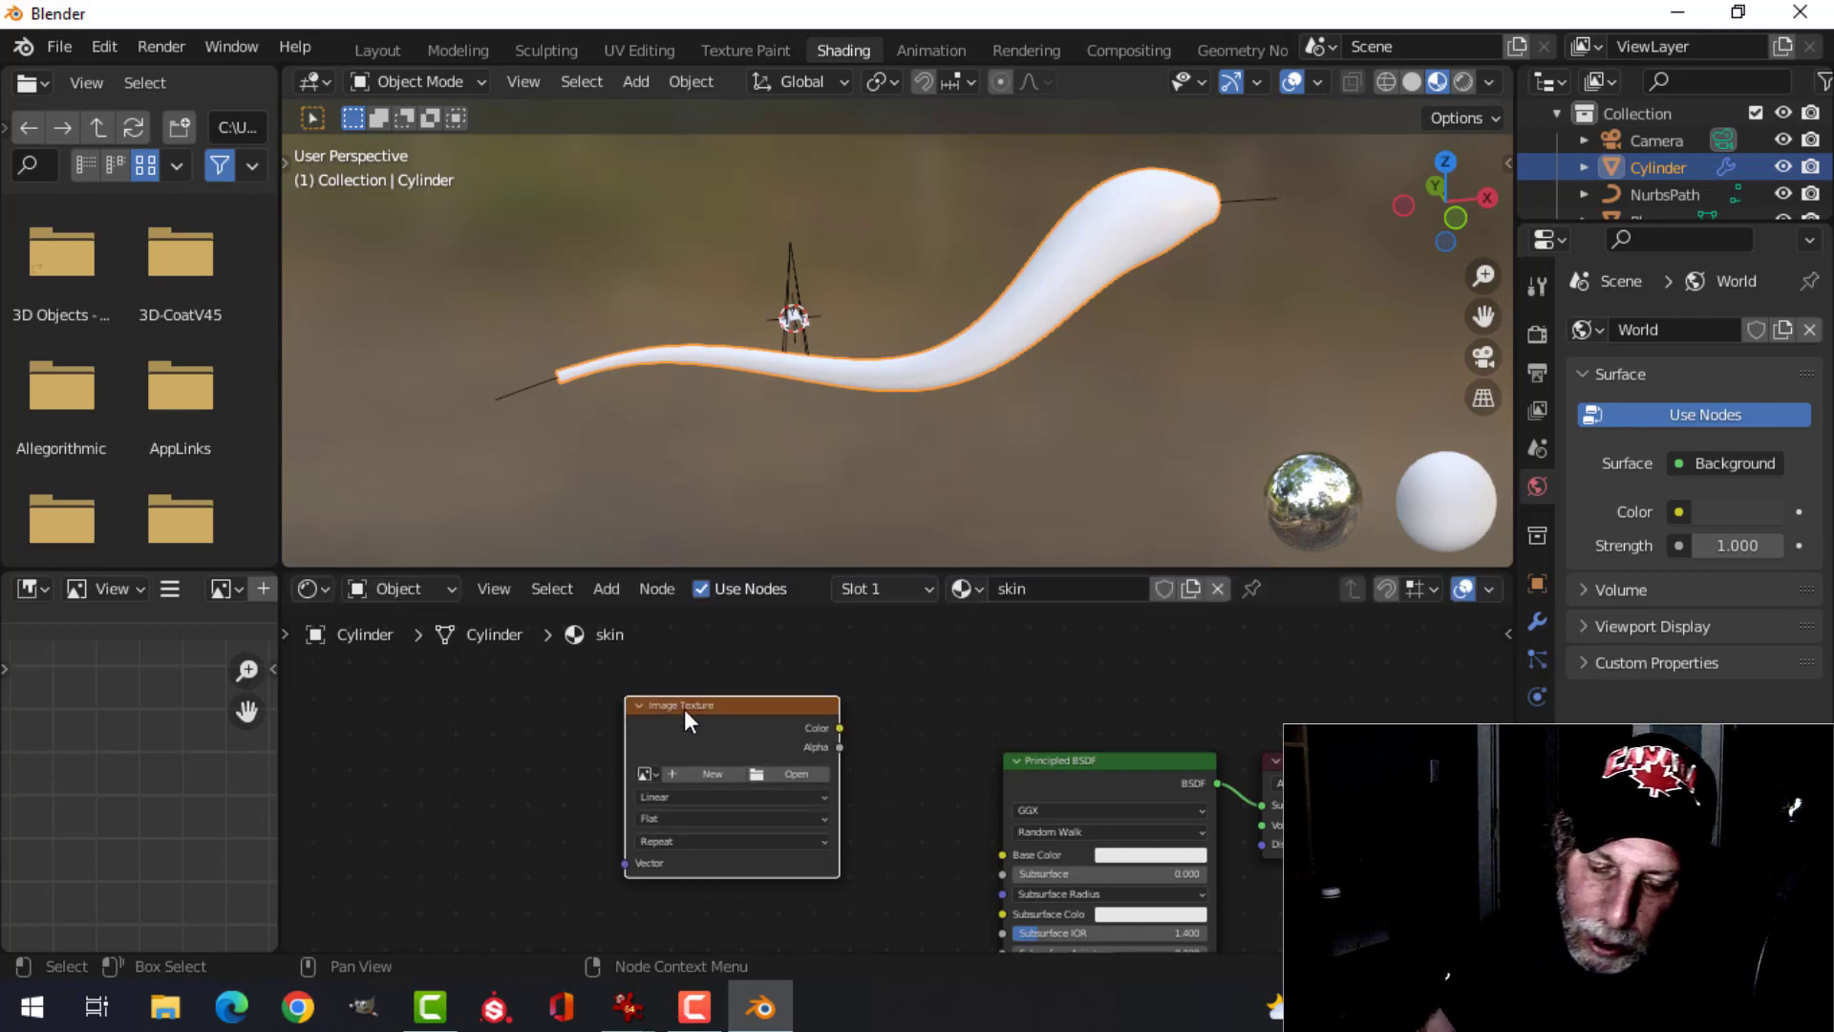
- Add Mapping and Texture Coordinate nodes wired to the Image Texture node, using the UV output
key(ctrl+t)
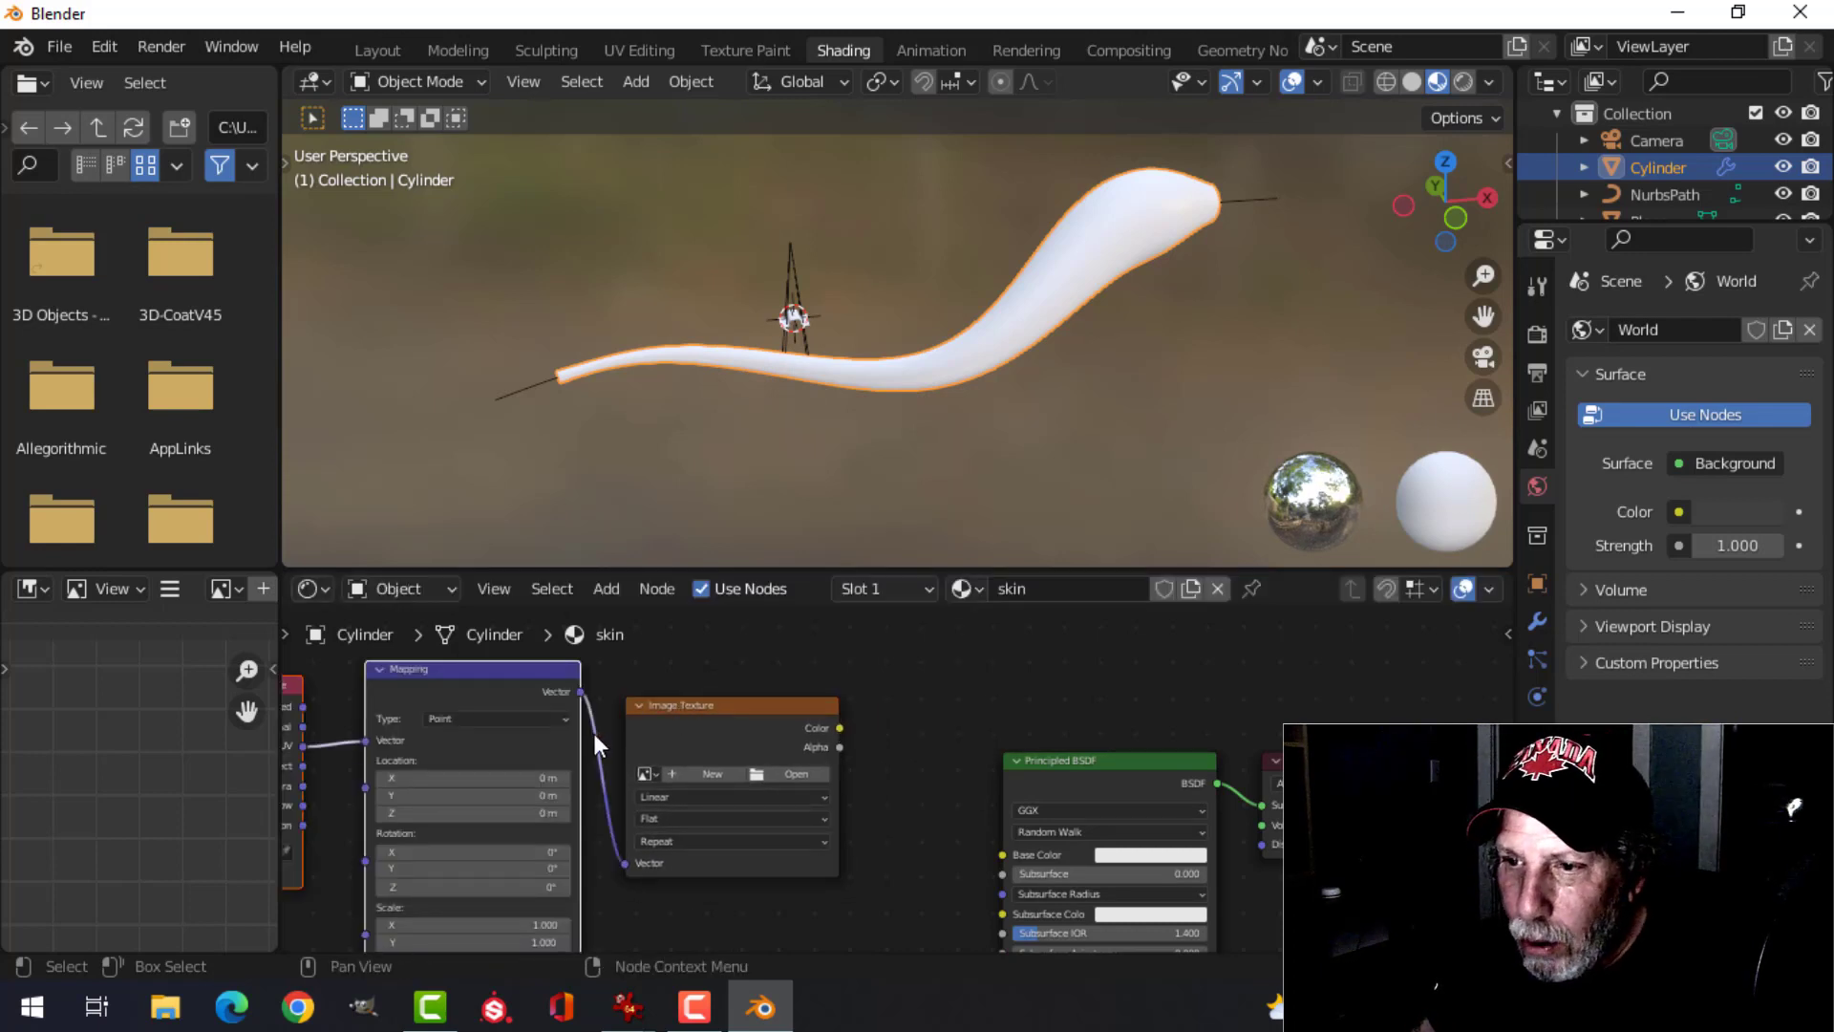
scroll(565, 730, down, 3)
scroll(529, 731, up, 4)
shift+middle_drag(483, 745, 505, 800)
scroll(454, 748, up, 1)
scroll(611, 713, down, 1)
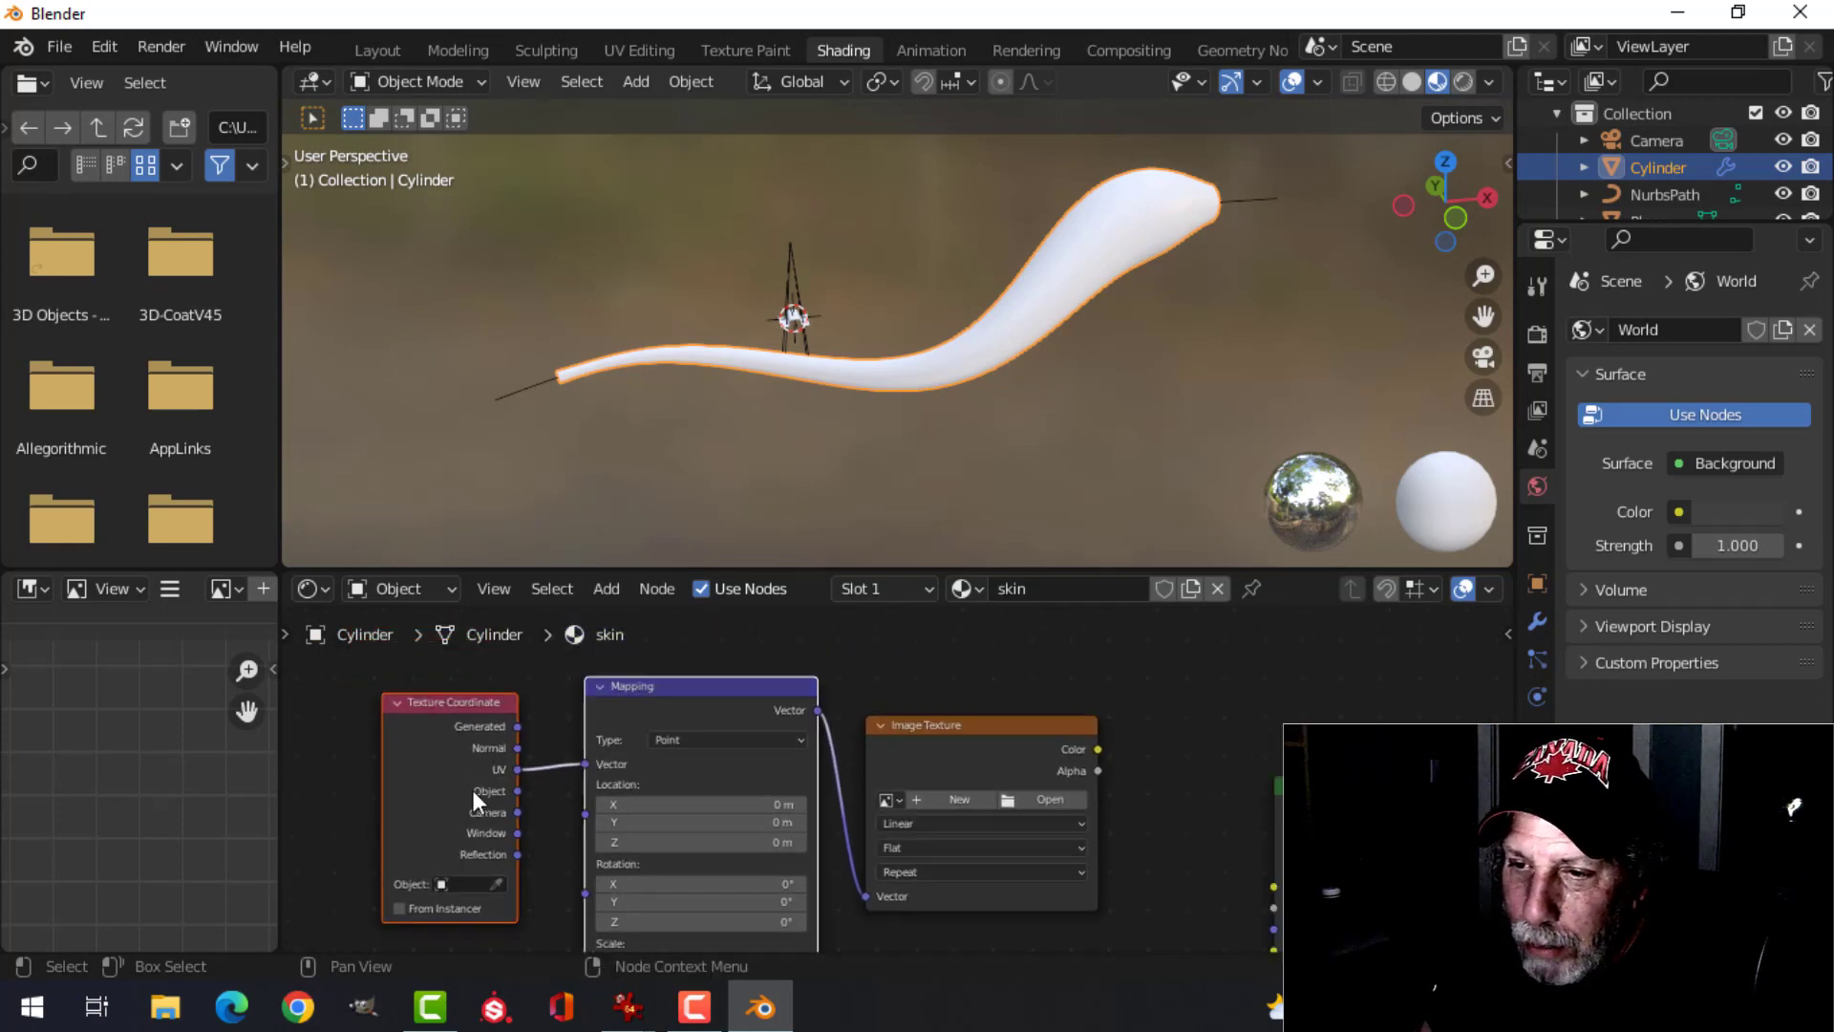
- Load EarthwormNormalMapVideo.png from the EARTHWORM renders folder into the Image Texture node
shift+middle_drag(858, 761, 526, 672)
scroll(699, 747, up, 3)
shift+middle_drag(713, 760, 776, 802)
click(732, 742)
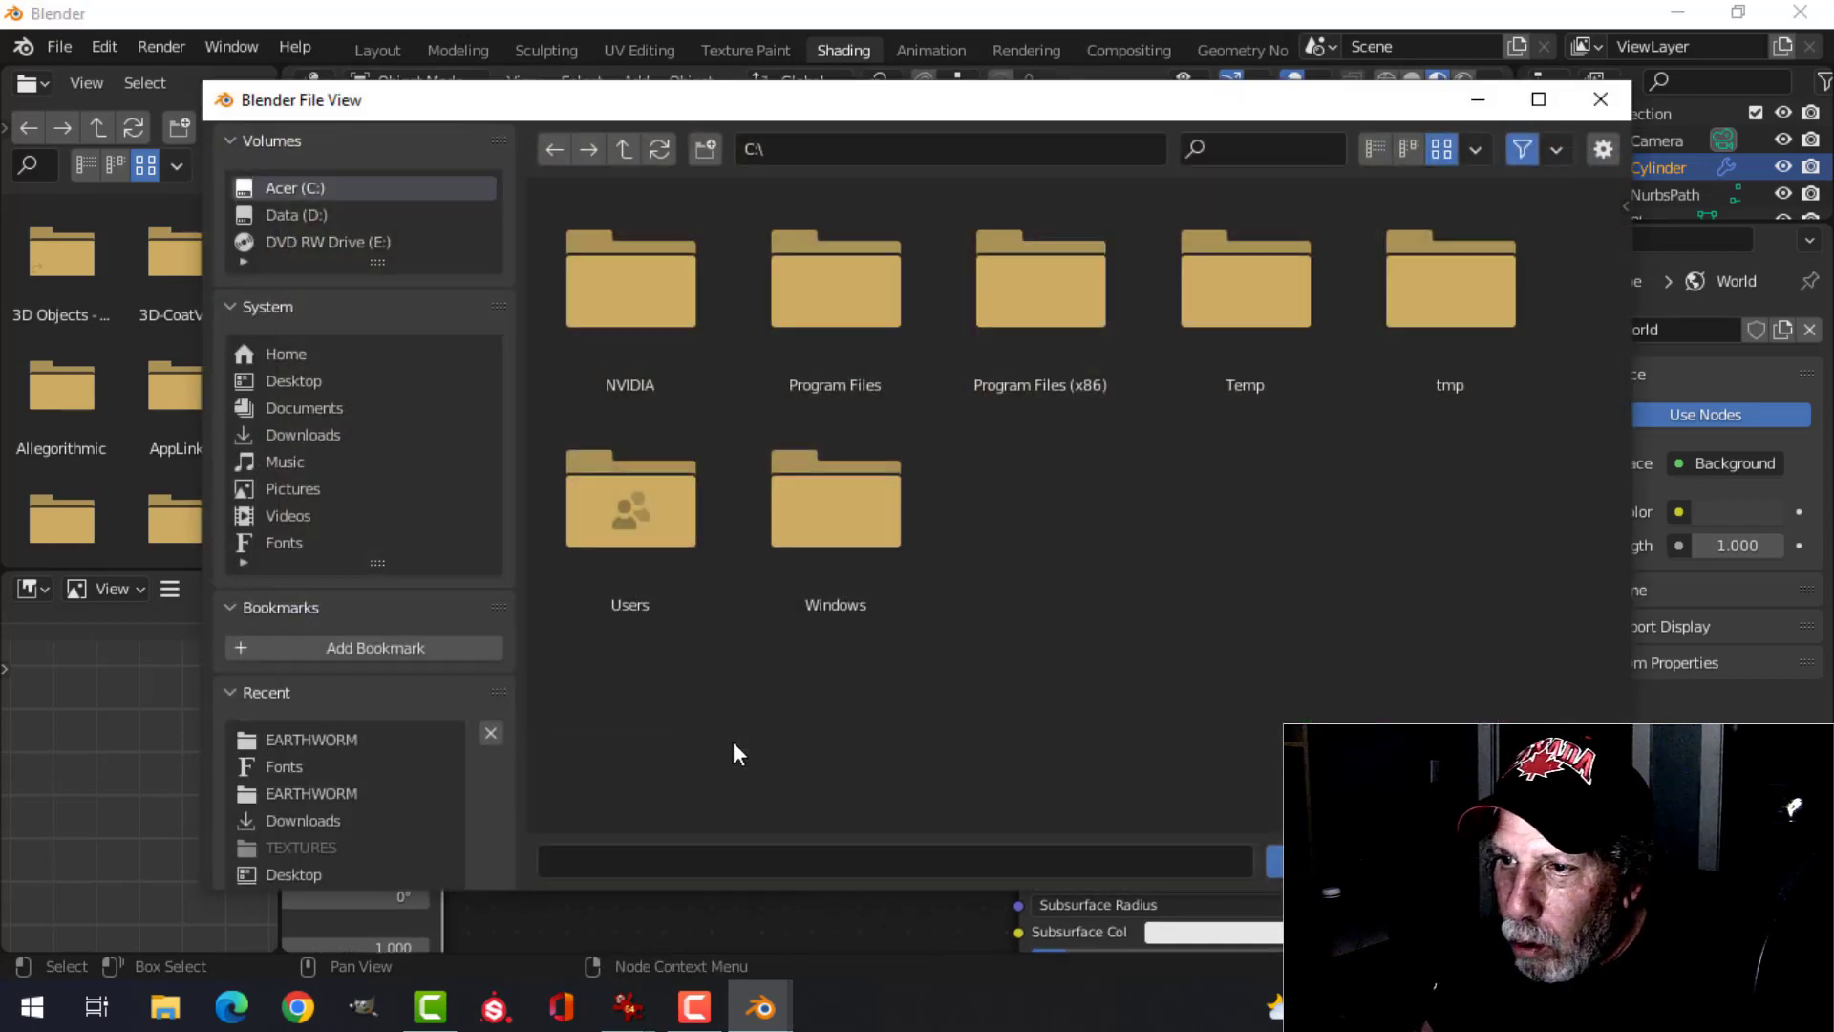
click(340, 793)
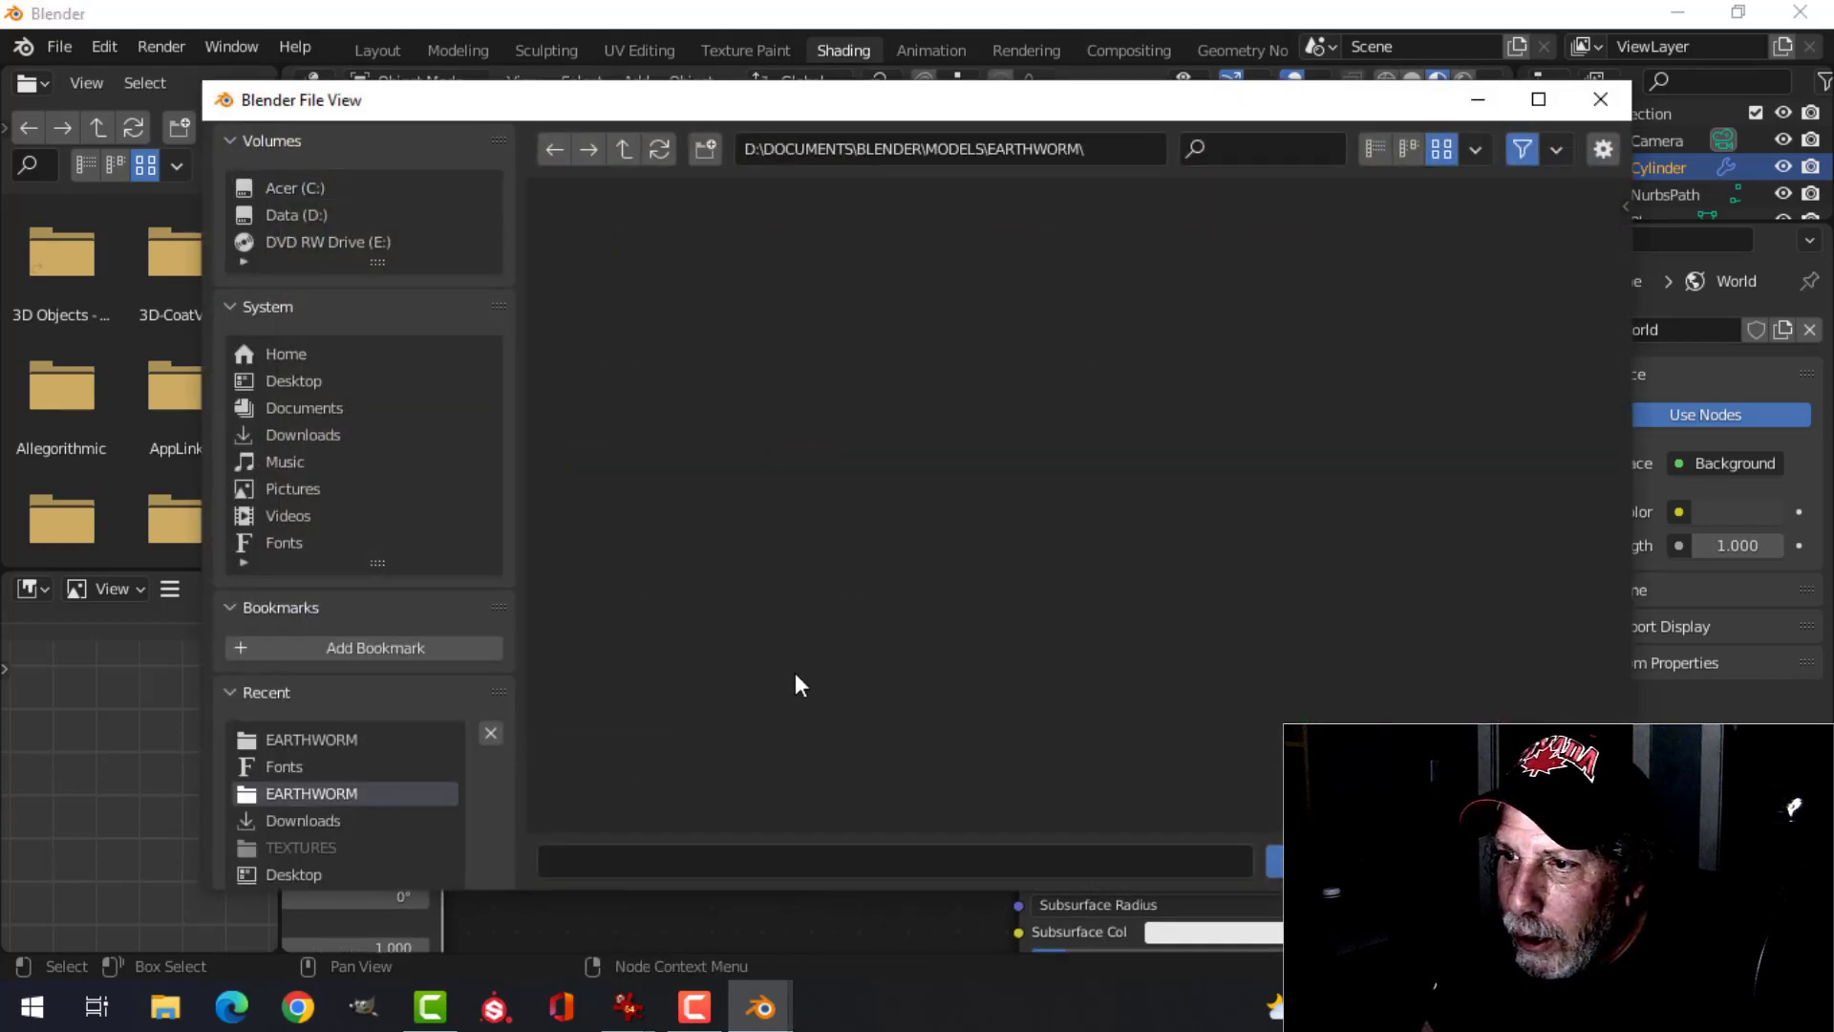
click(346, 741)
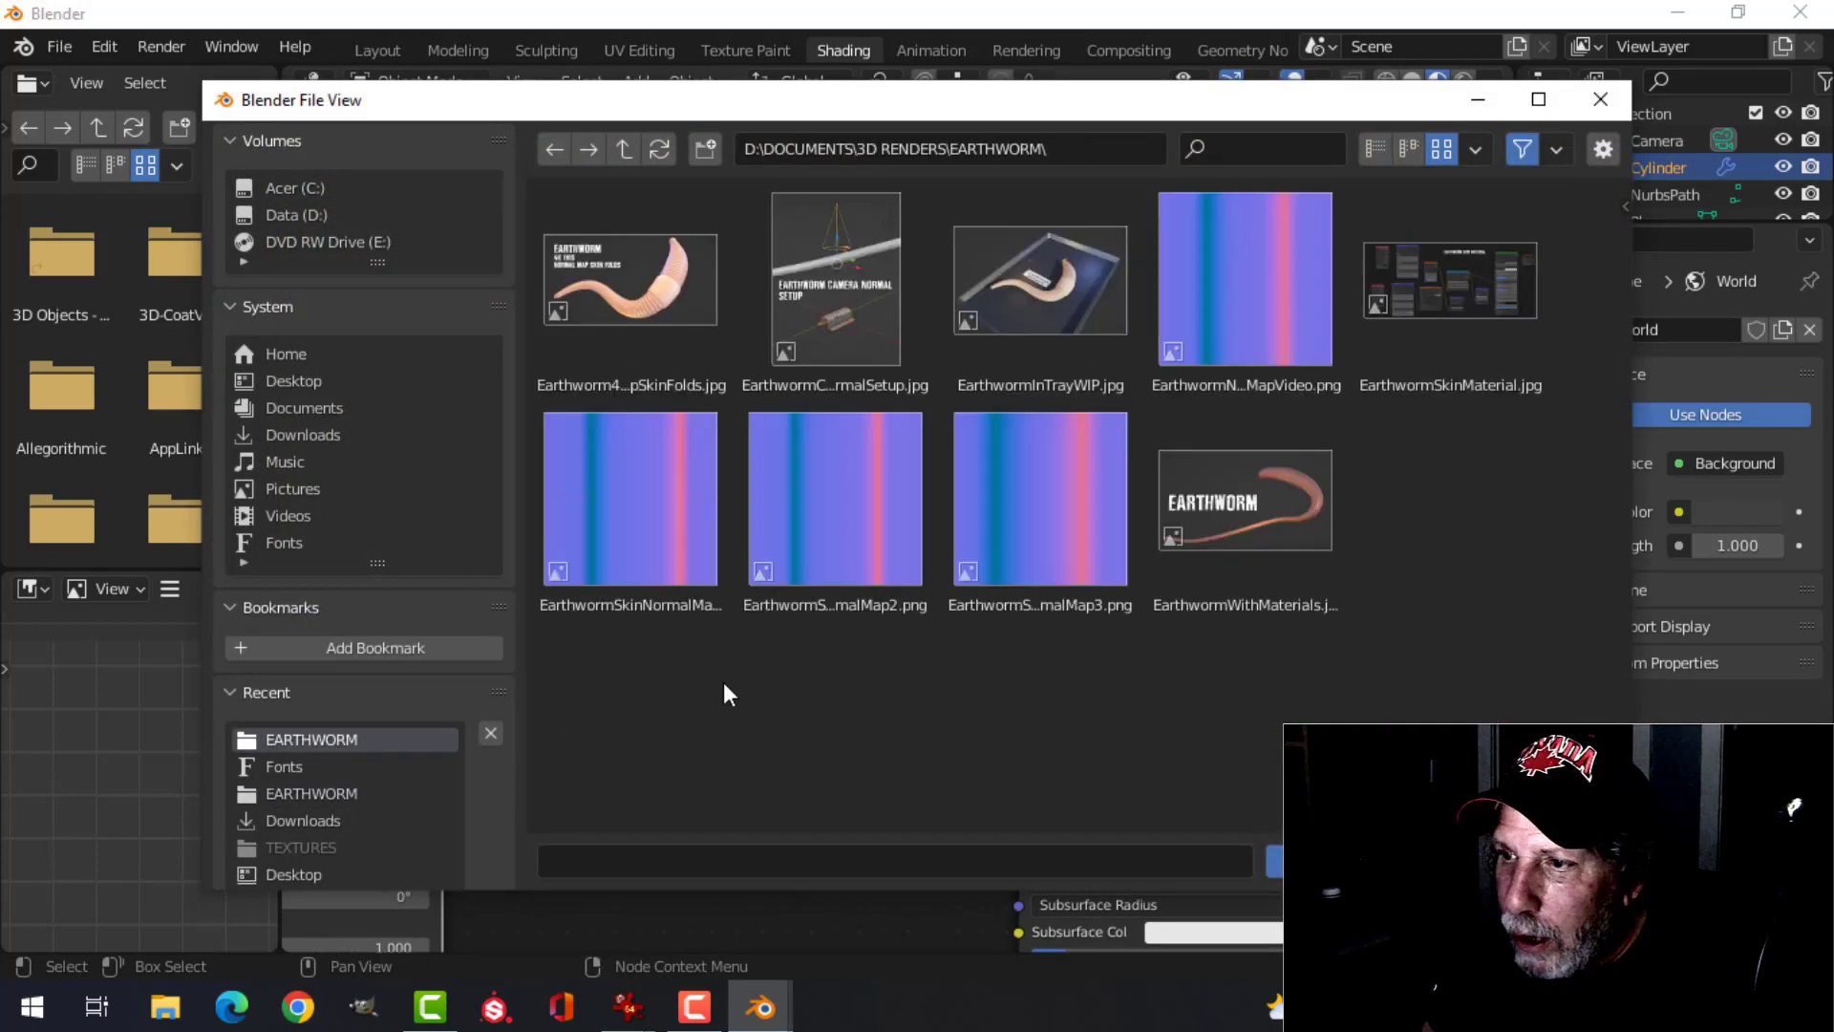
click(1282, 335)
click(1337, 860)
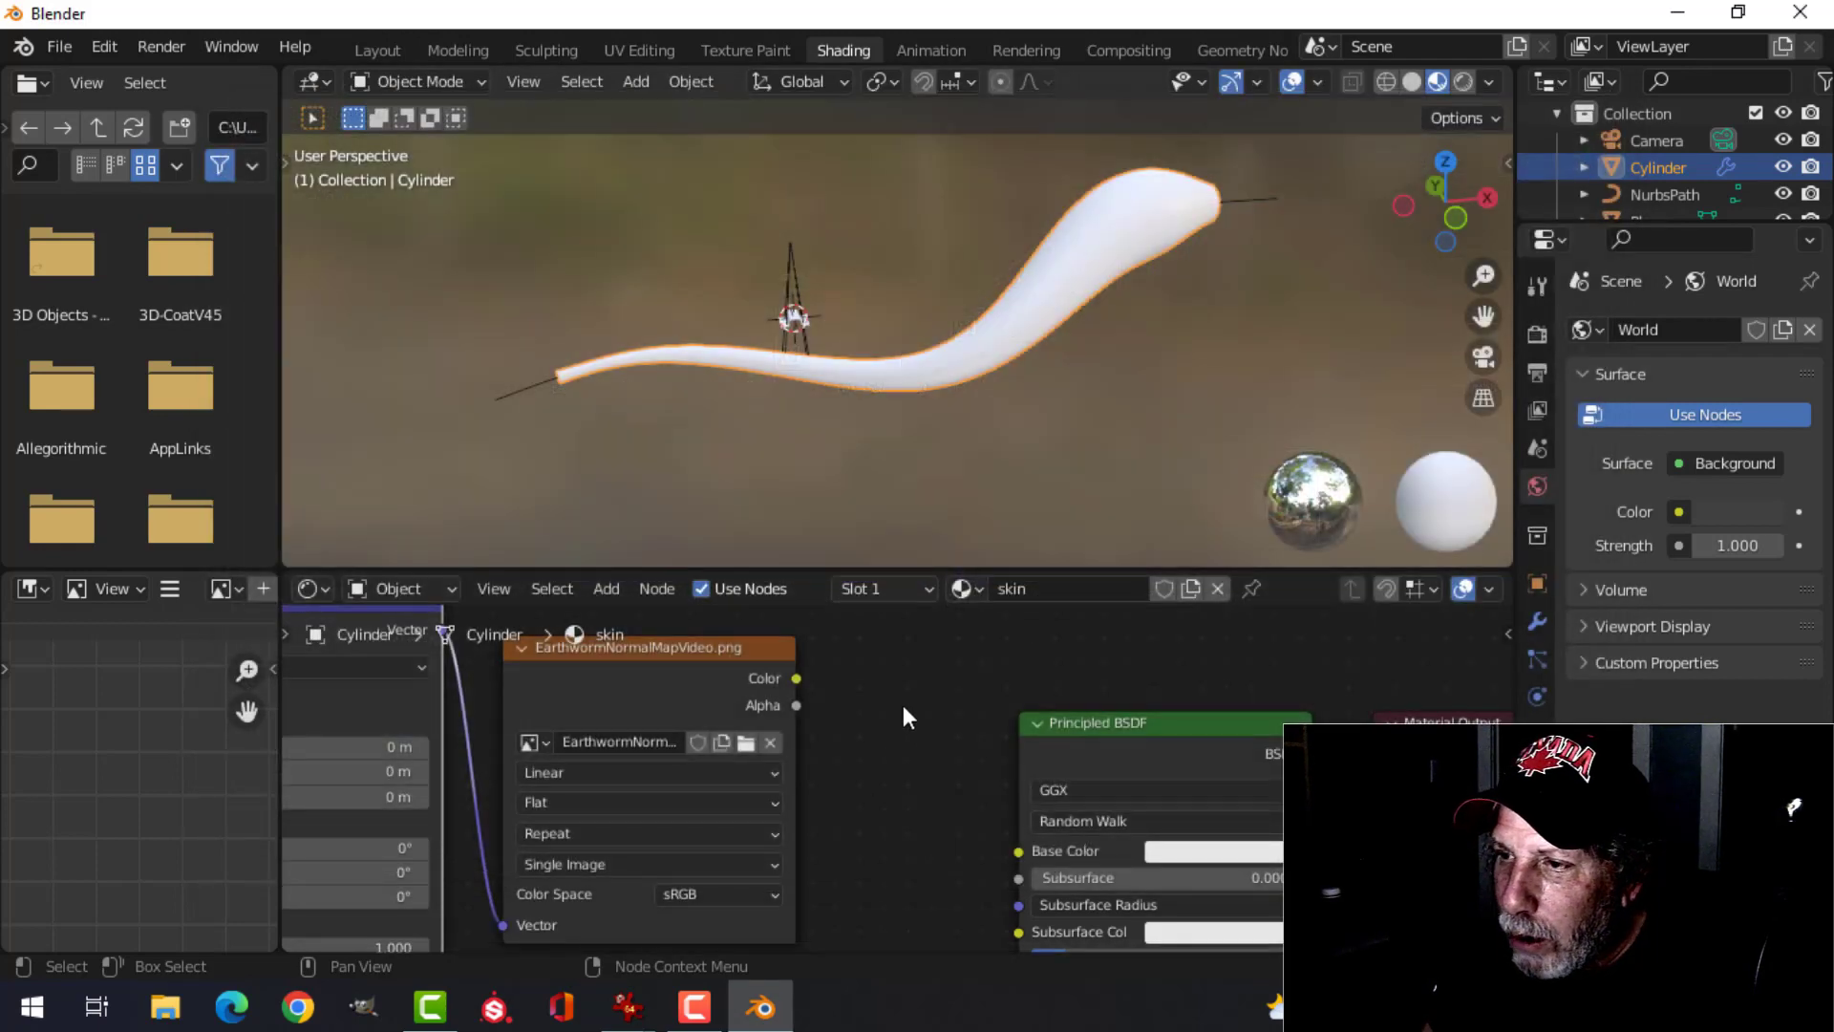
- Set the normal-map image's color space to Non-Color and move the three texture nodes lower, towards the Principled BSDF's Normal input
scroll(908, 755, up, 2)
click(844, 820)
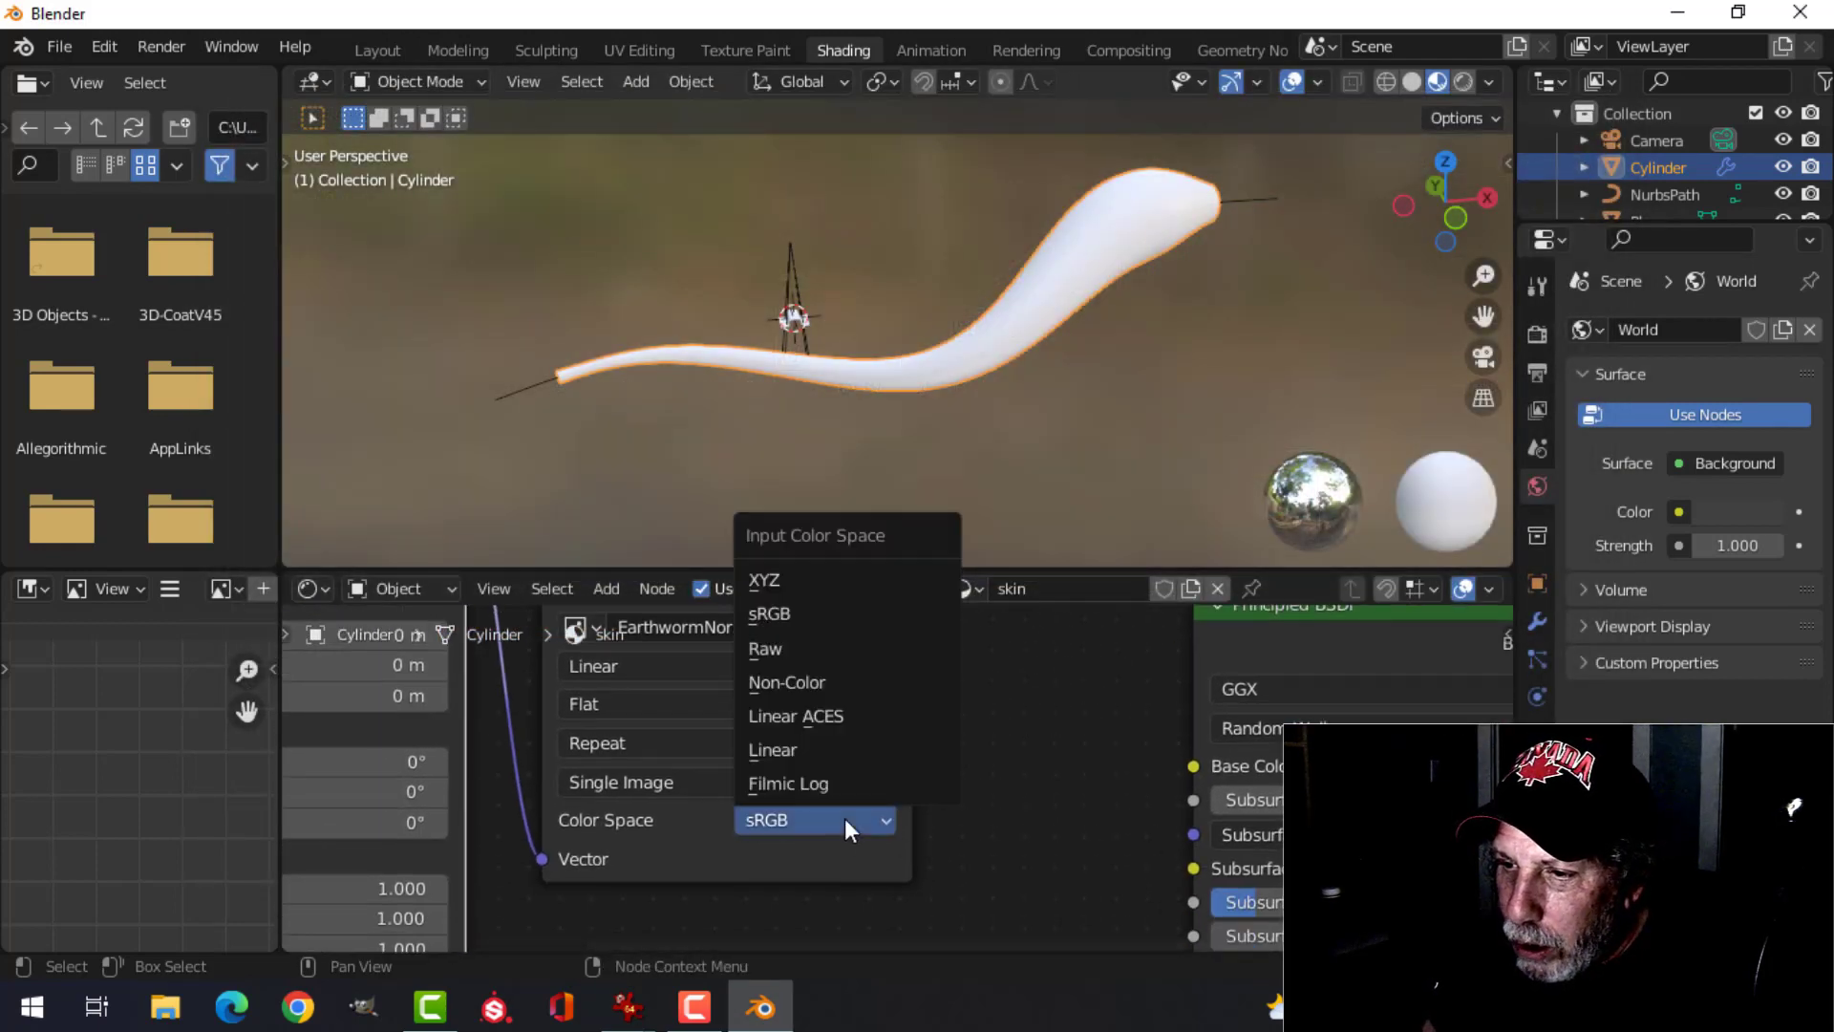
click(811, 684)
scroll(959, 740, down, 2)
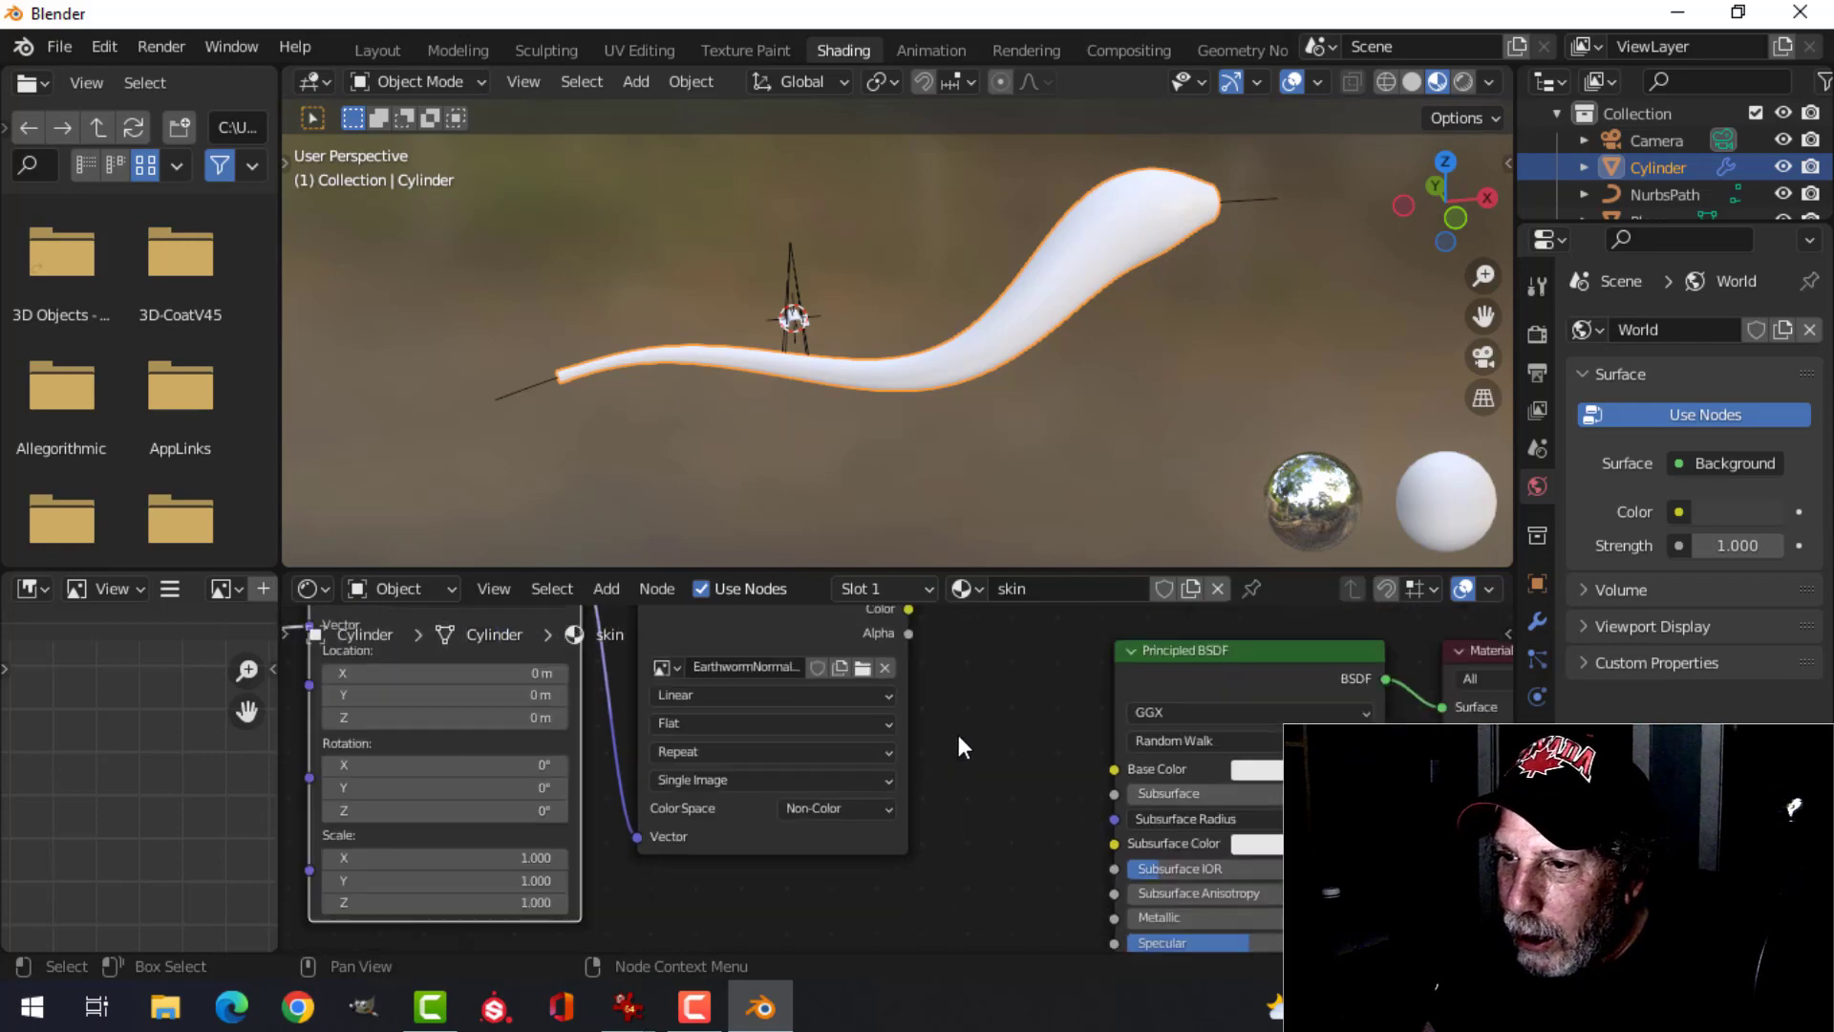
scroll(959, 736, down, 3)
key(g)
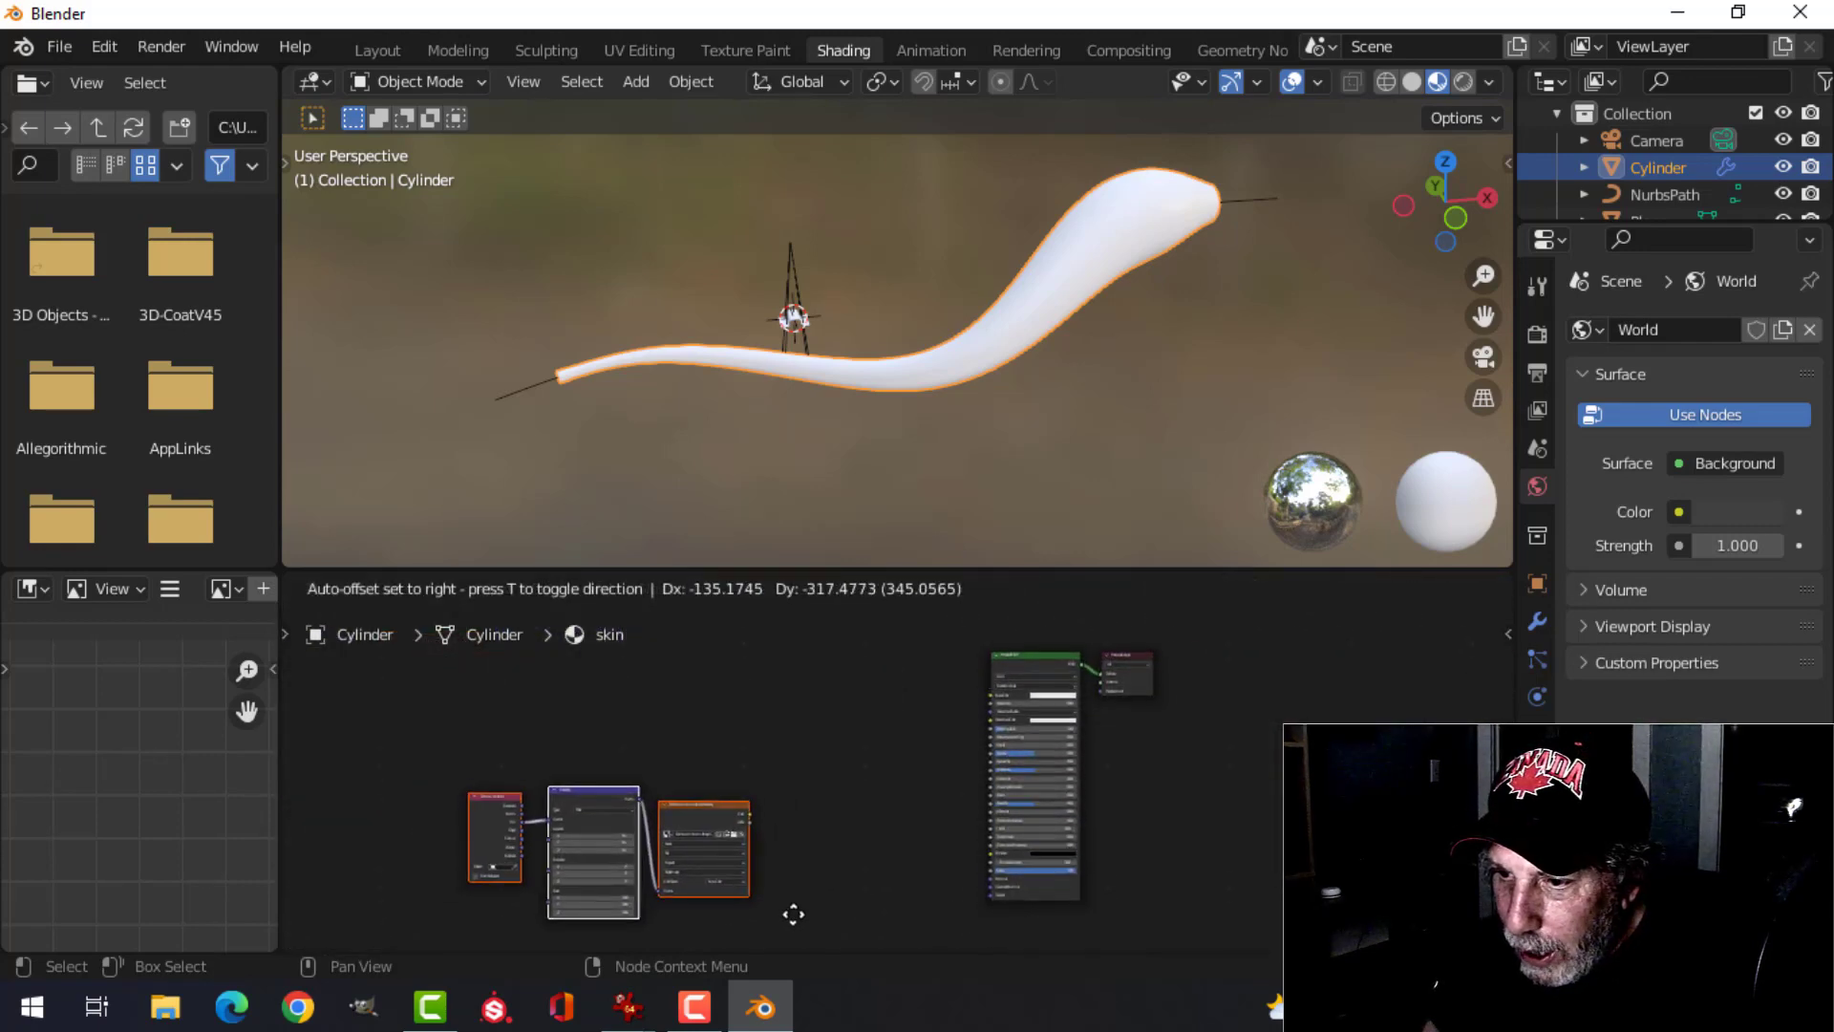
click(769, 917)
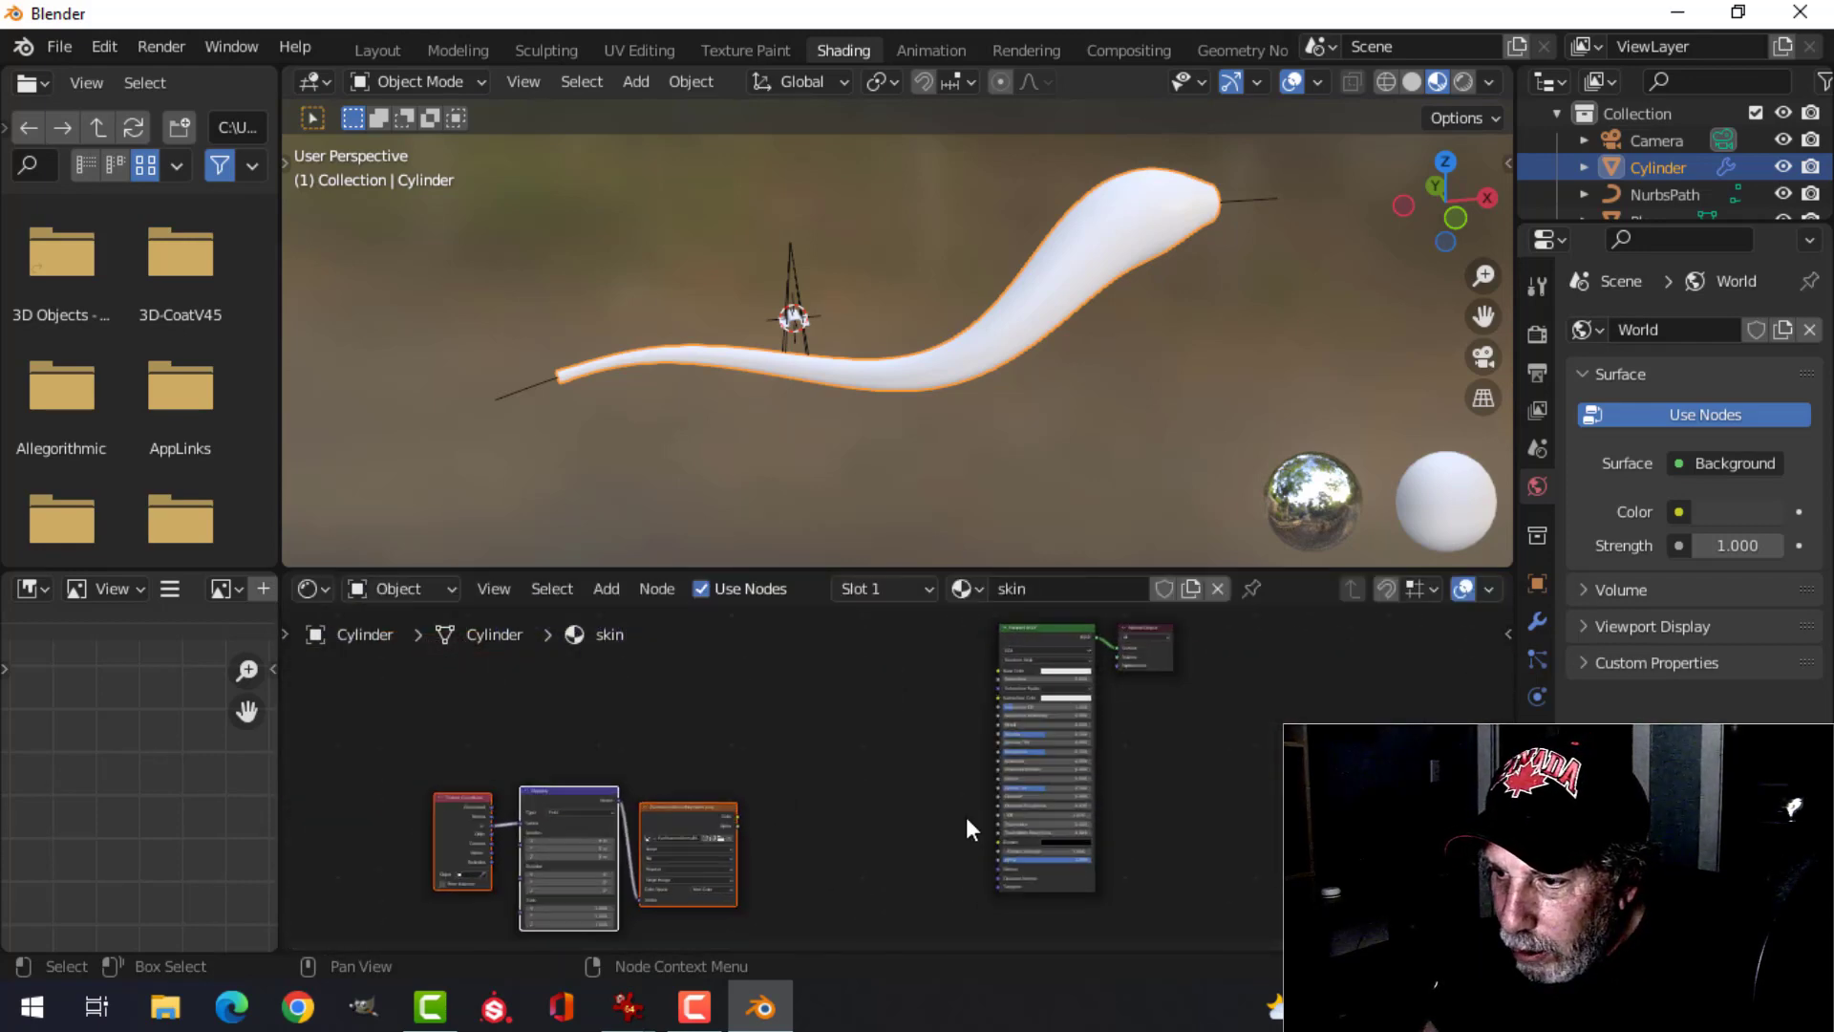
- Add a Normal Map node between the image texture and the Principled BSDF
scroll(966, 817, up, 1)
middle_drag(966, 817, 897, 687)
scroll(941, 735, up, 2)
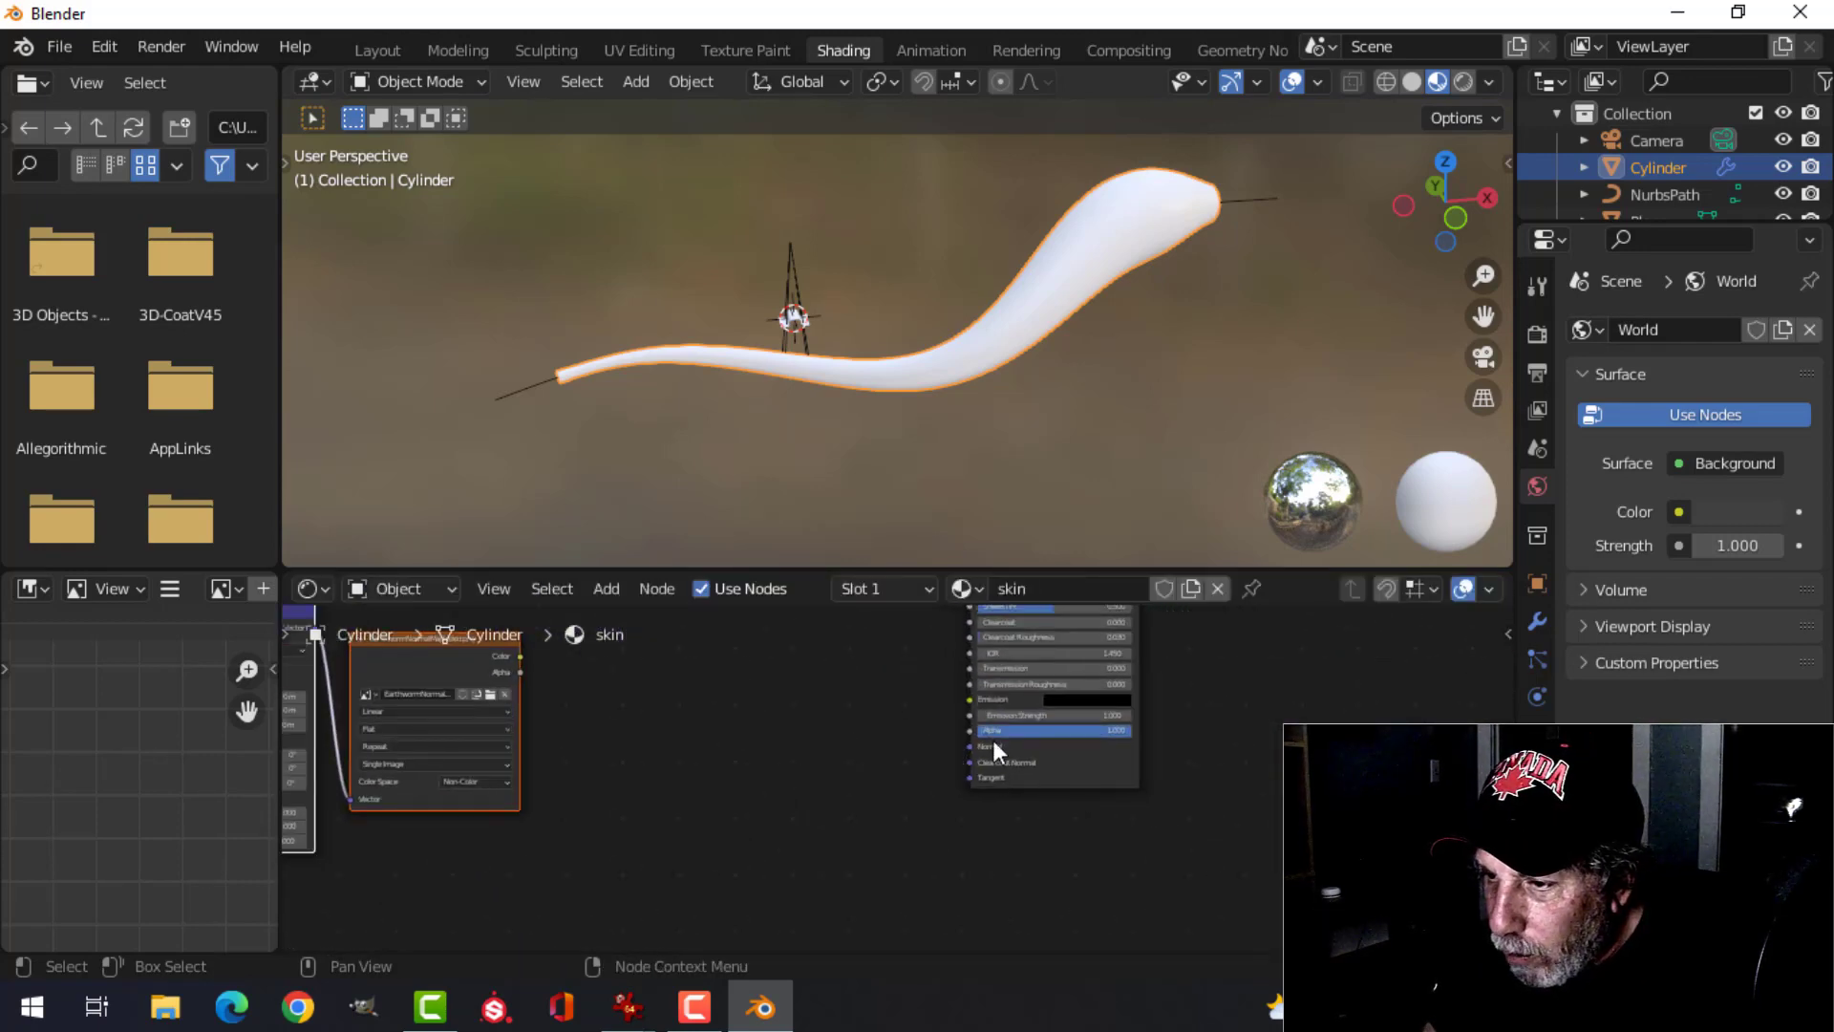
scroll(755, 769, down, 1)
middle_drag(737, 760, 816, 785)
key(shift+a)
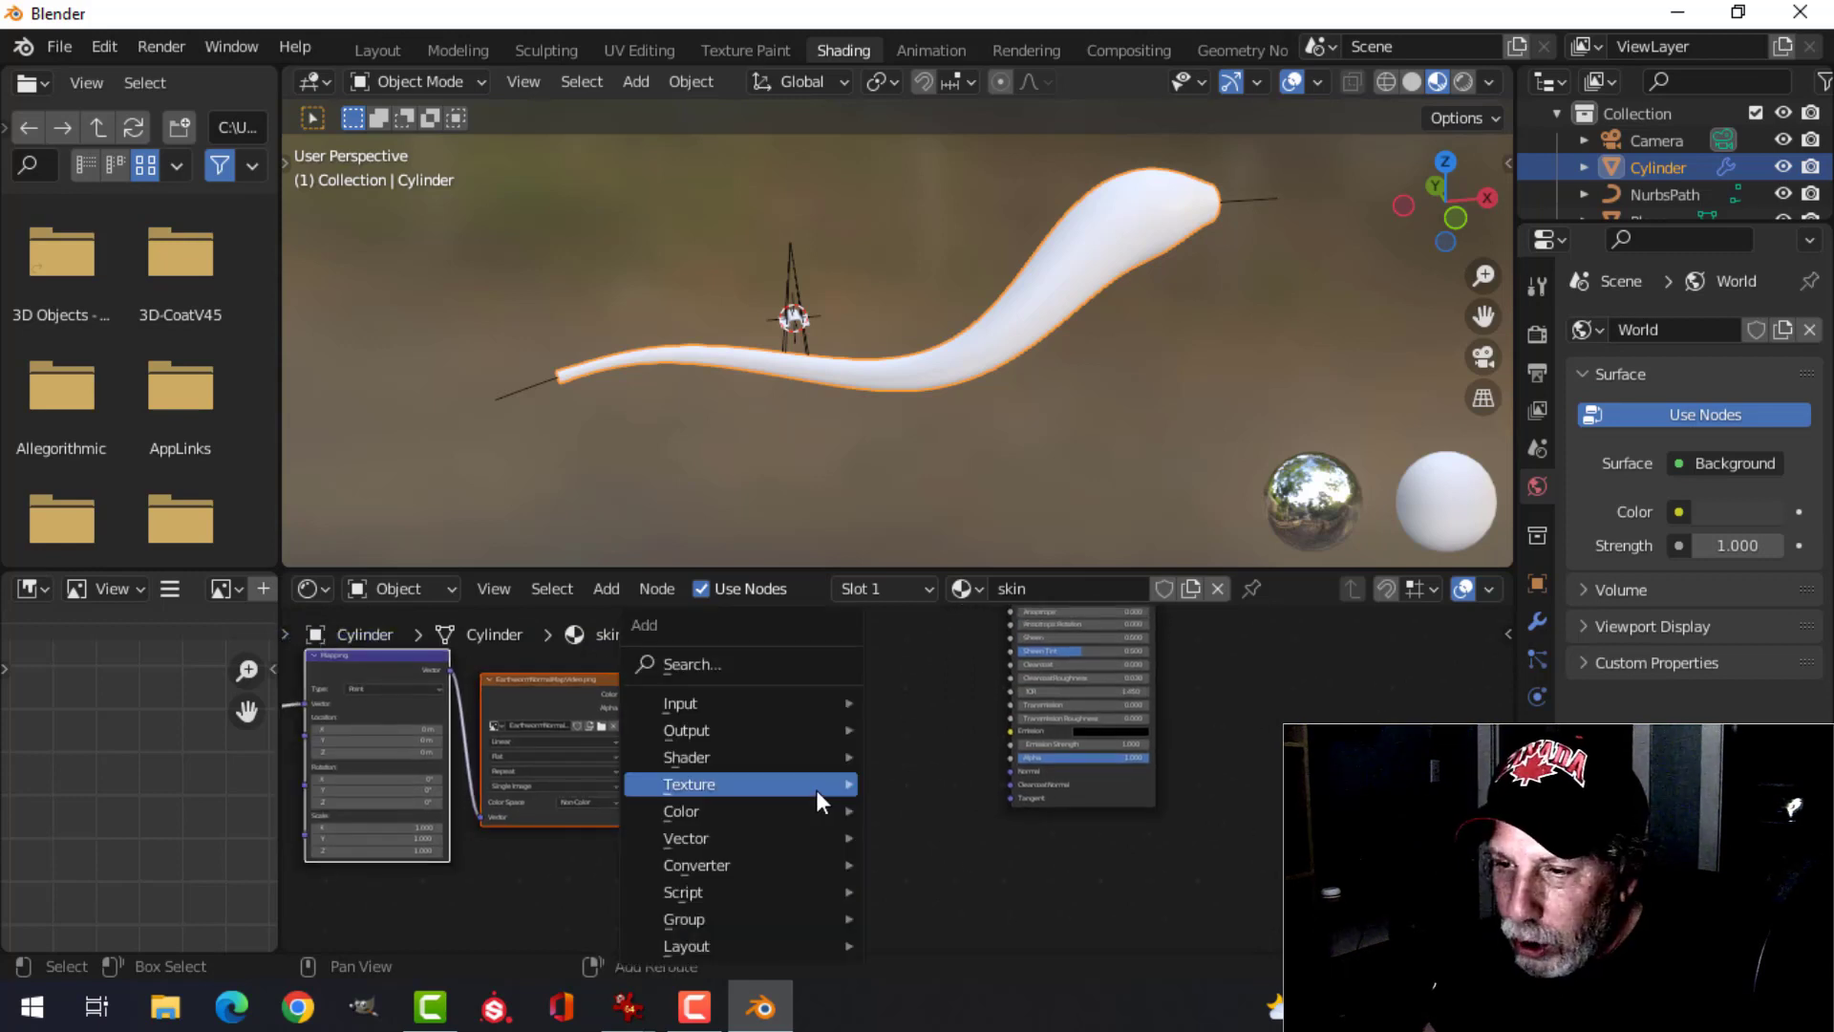
mouse_move(816, 789)
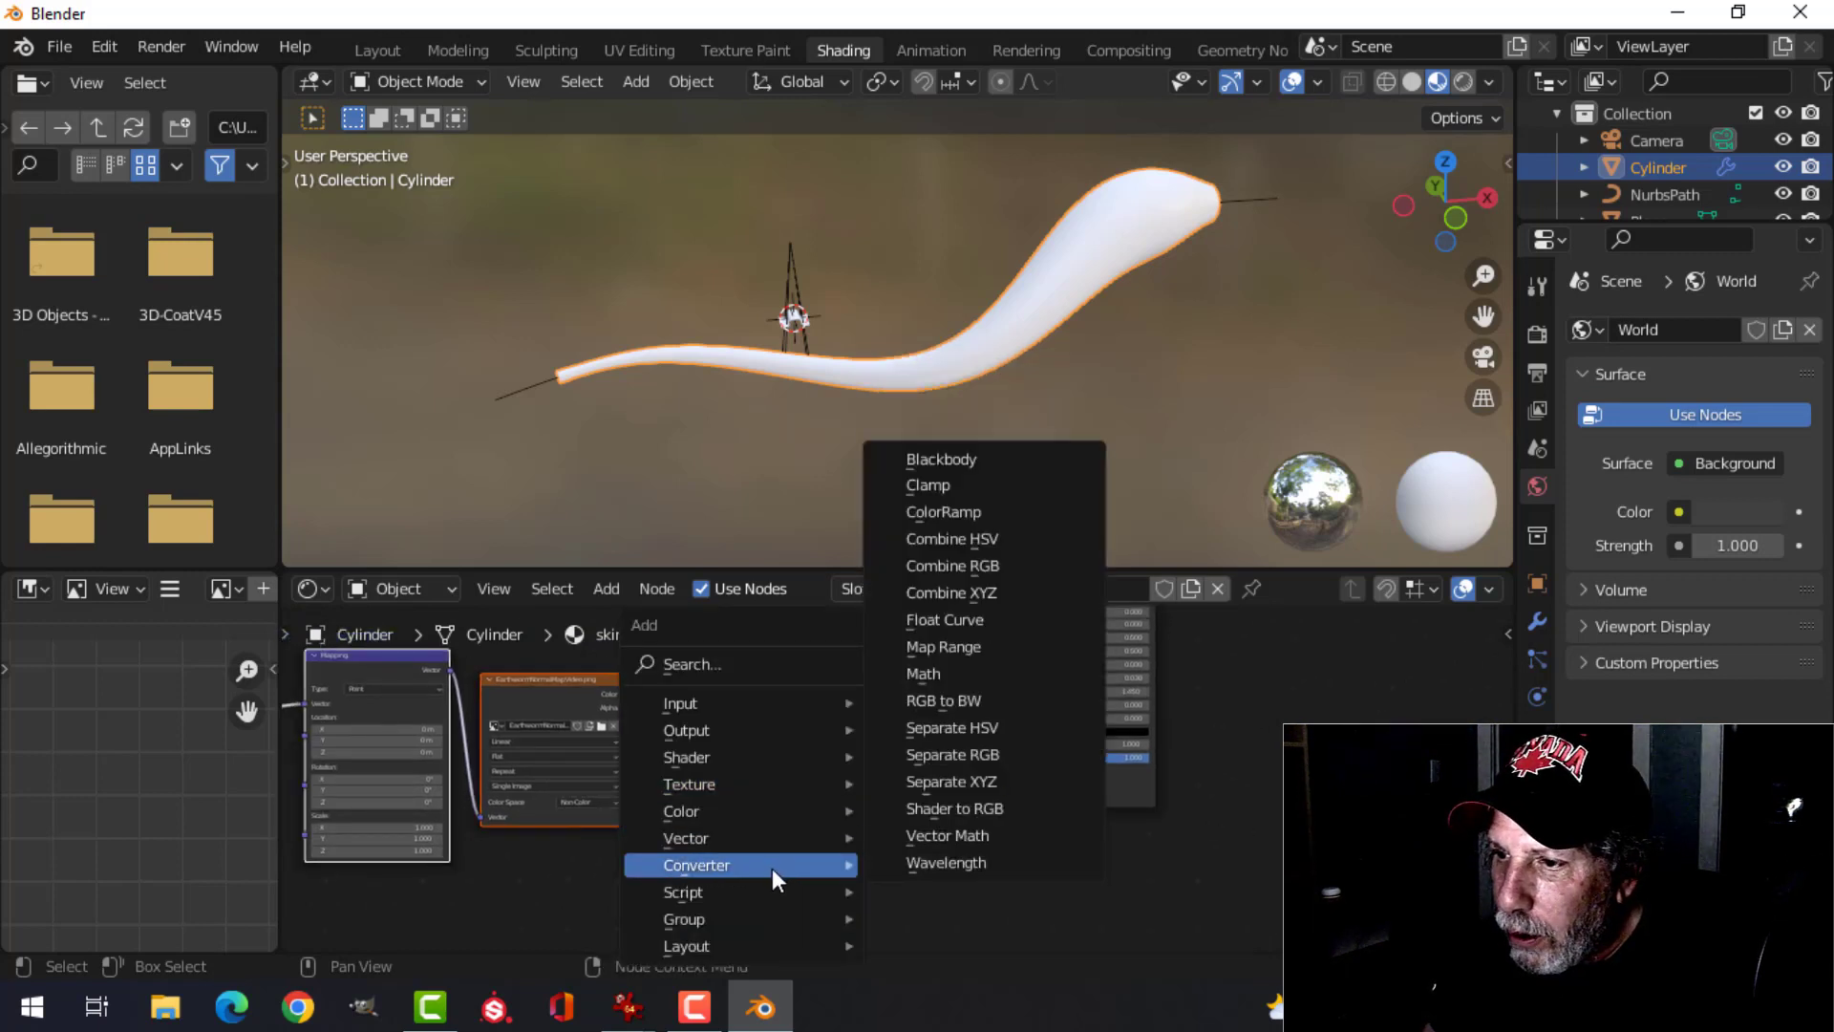
mouse_move(755, 841)
click(950, 730)
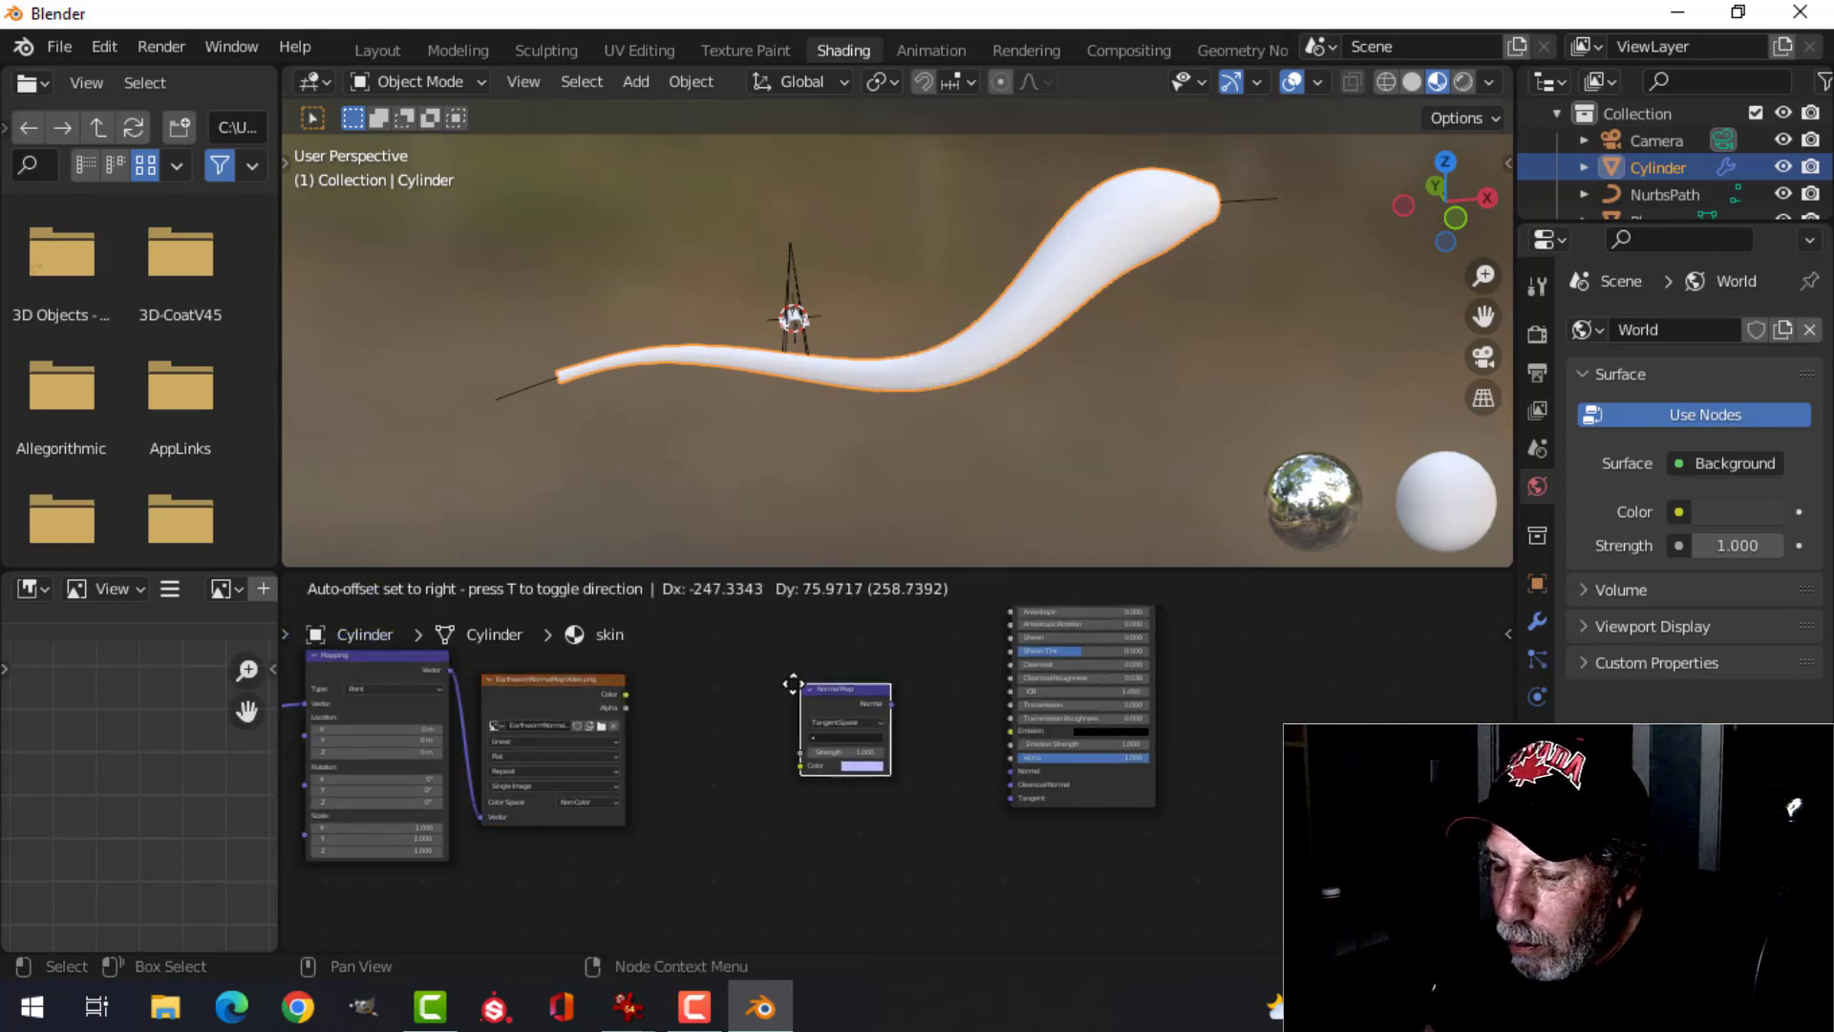
click(740, 710)
- Connect the image's Color output to the Normal Map's Color input, and its Normal output to the Principled BSDF's Normal input
scroll(665, 740, up, 3)
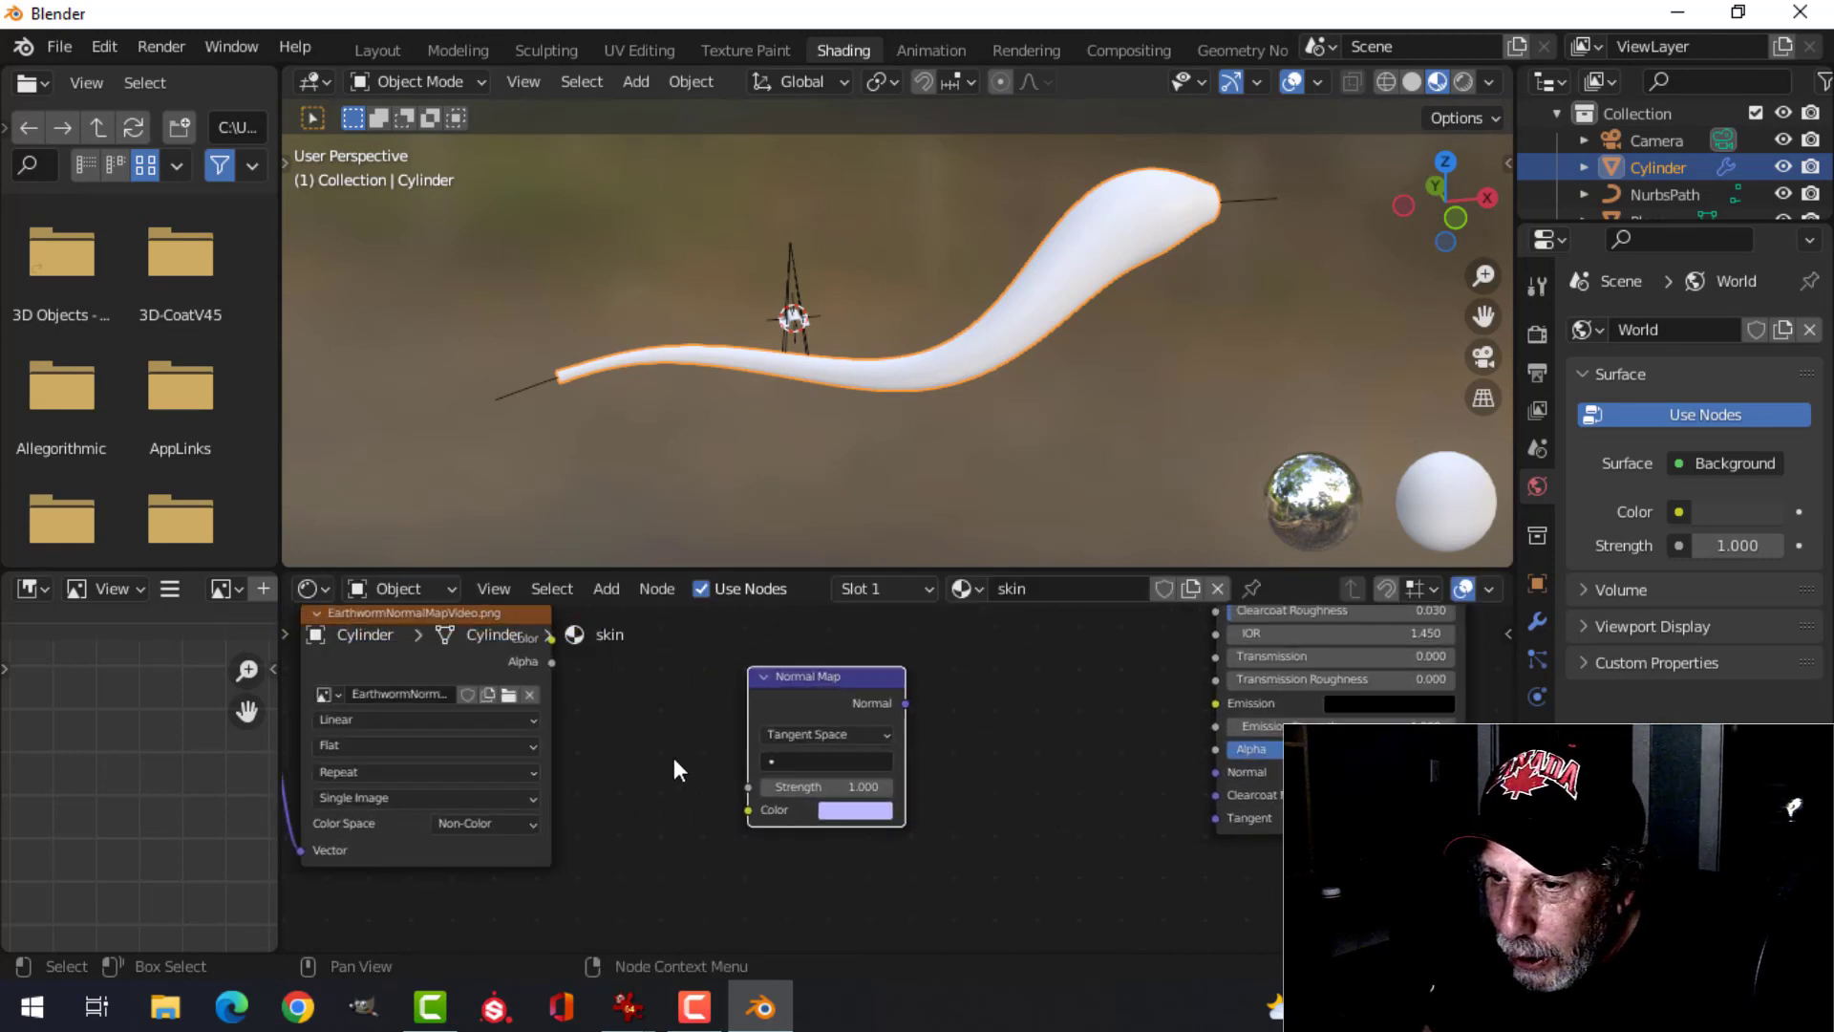
drag(574, 707, 773, 883)
mouse_move(927, 771)
mouse_down()
mouse_move(1100, 795)
mouse_move(1239, 841)
mouse_up()
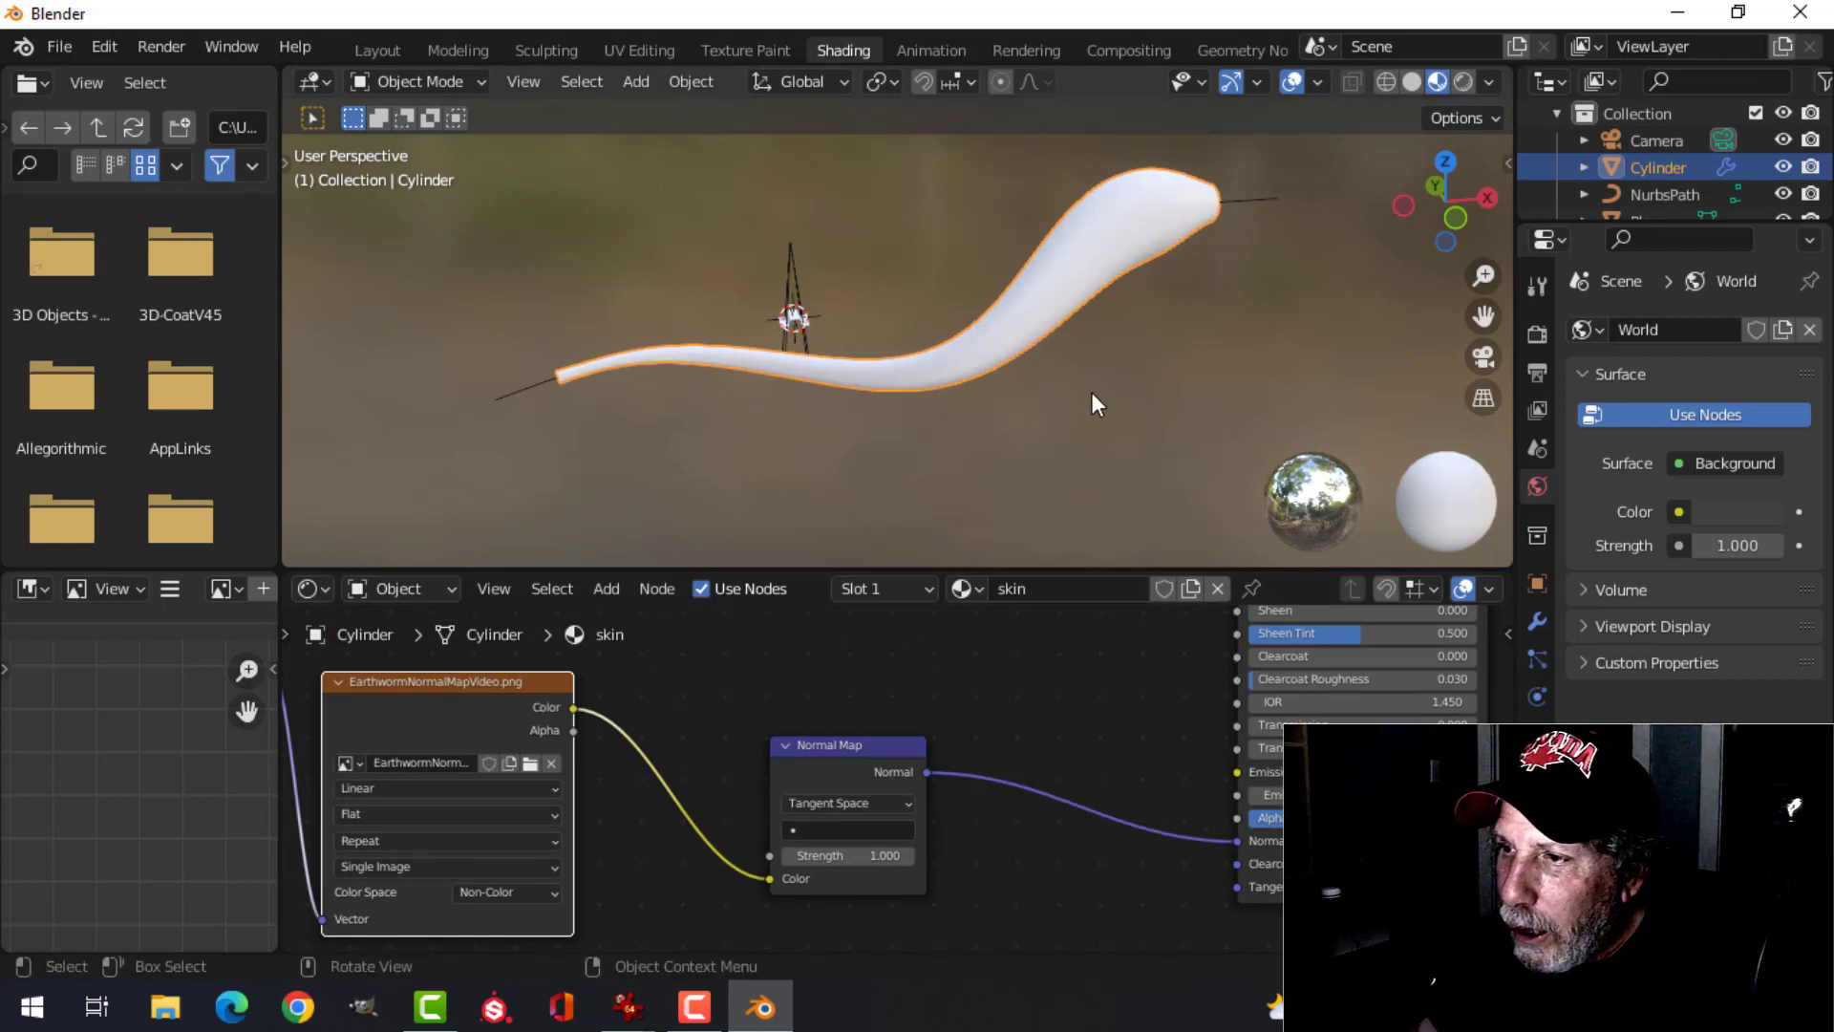
- Check the normal map on the worm's surface and switch to the UV Editing workspace
scroll(1091, 392, up, 3)
scroll(1092, 391, down, 2)
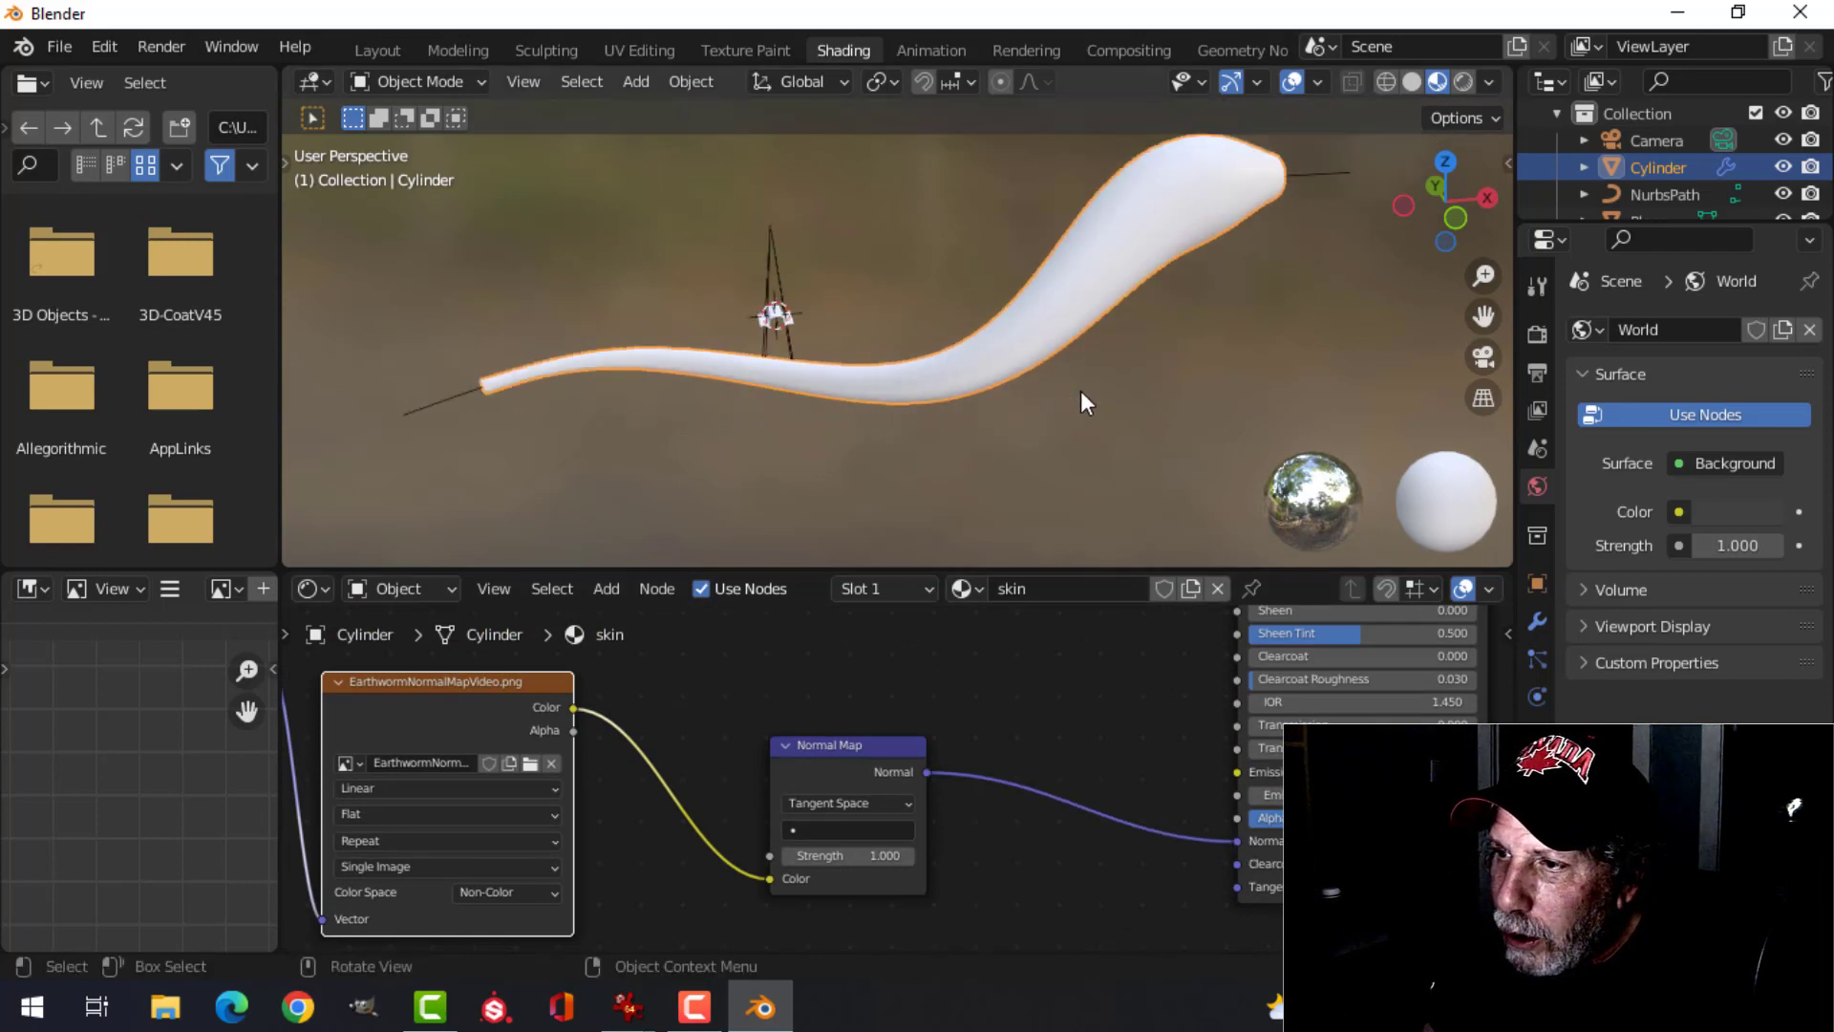
scroll(1030, 382, up, 4)
middle_drag(1027, 391, 1054, 360)
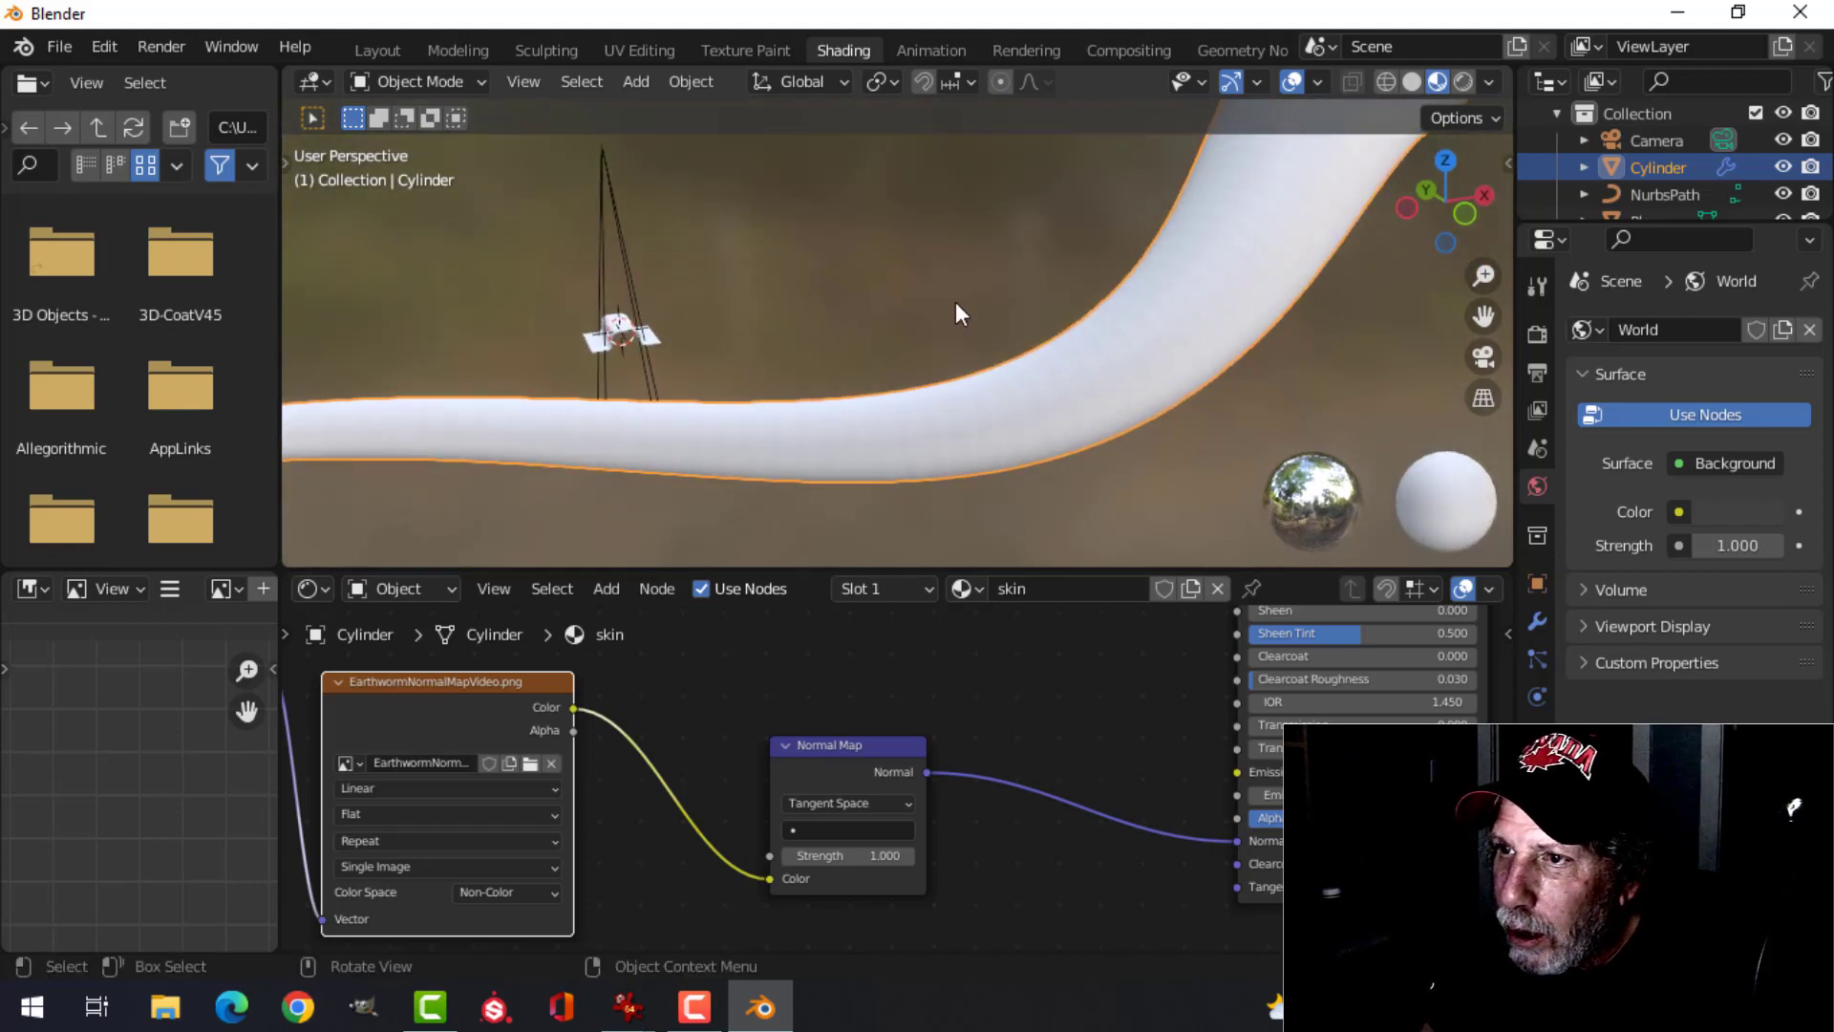
click(634, 48)
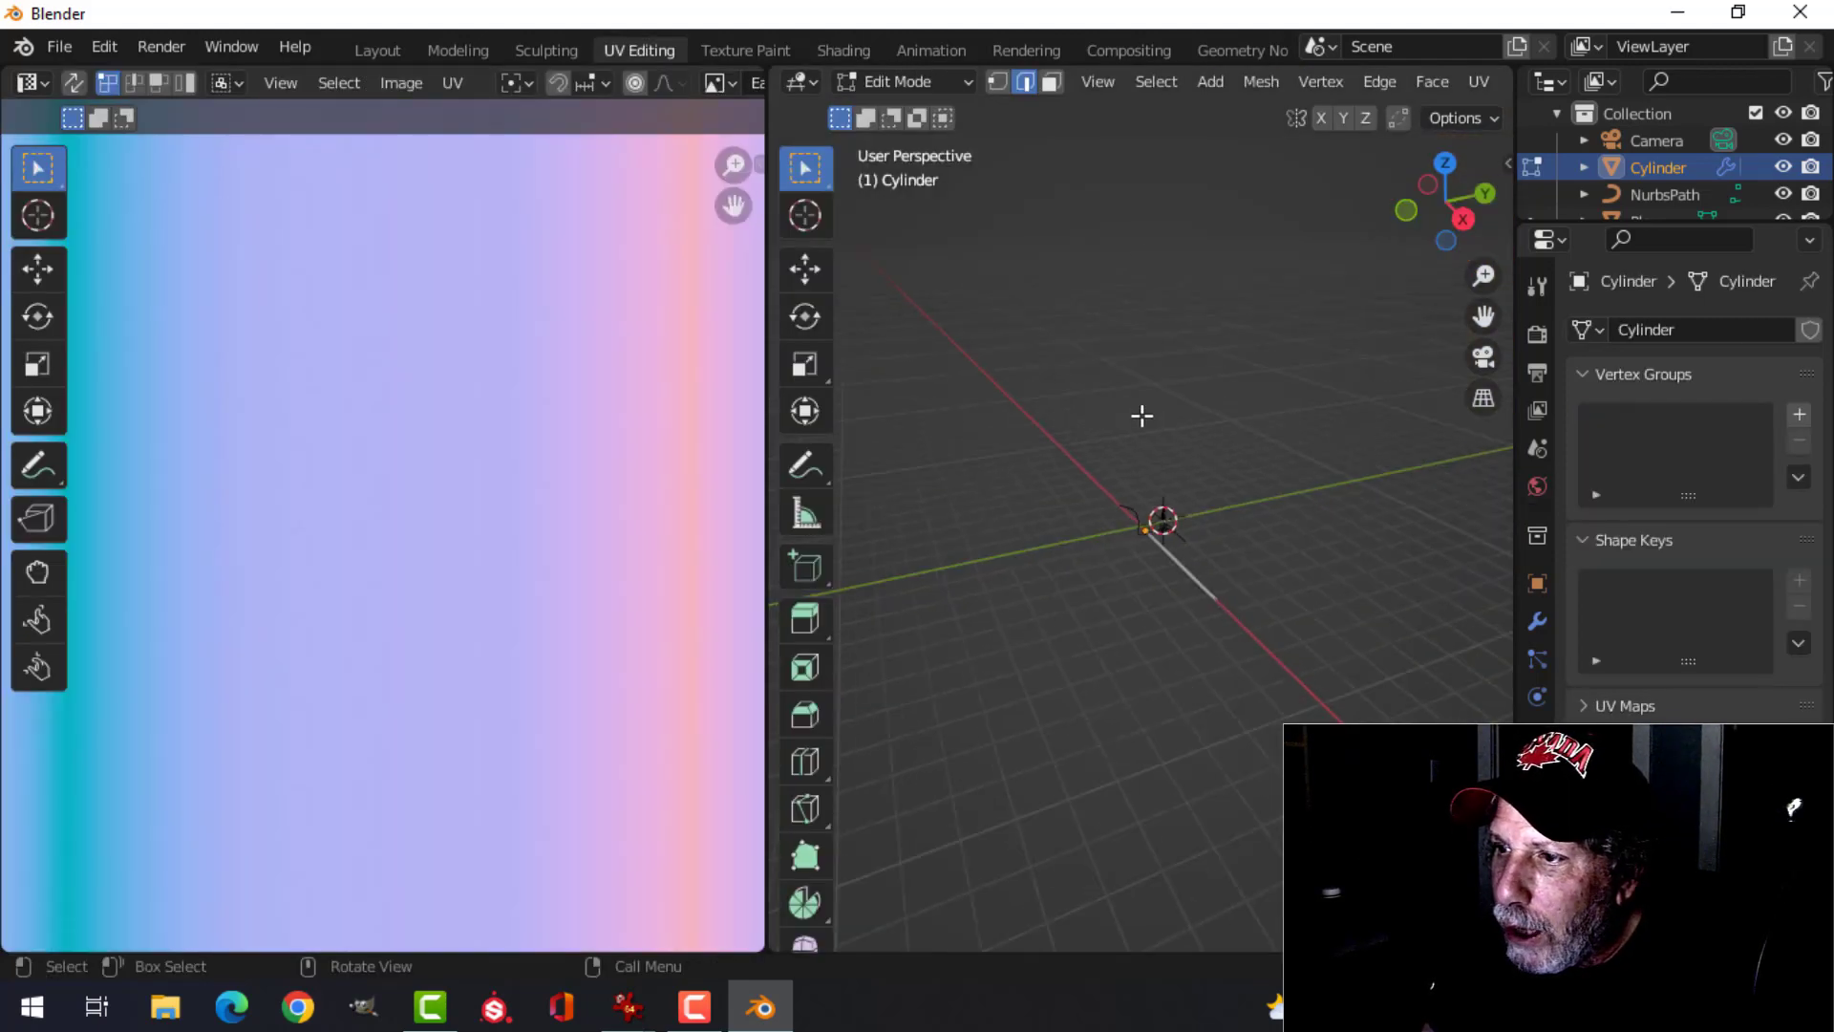
- Preview the cylinder with its material in the 3D viewport and frame the original ring in Edit Mode
key(Tab)
scroll(1252, 428, up, 3)
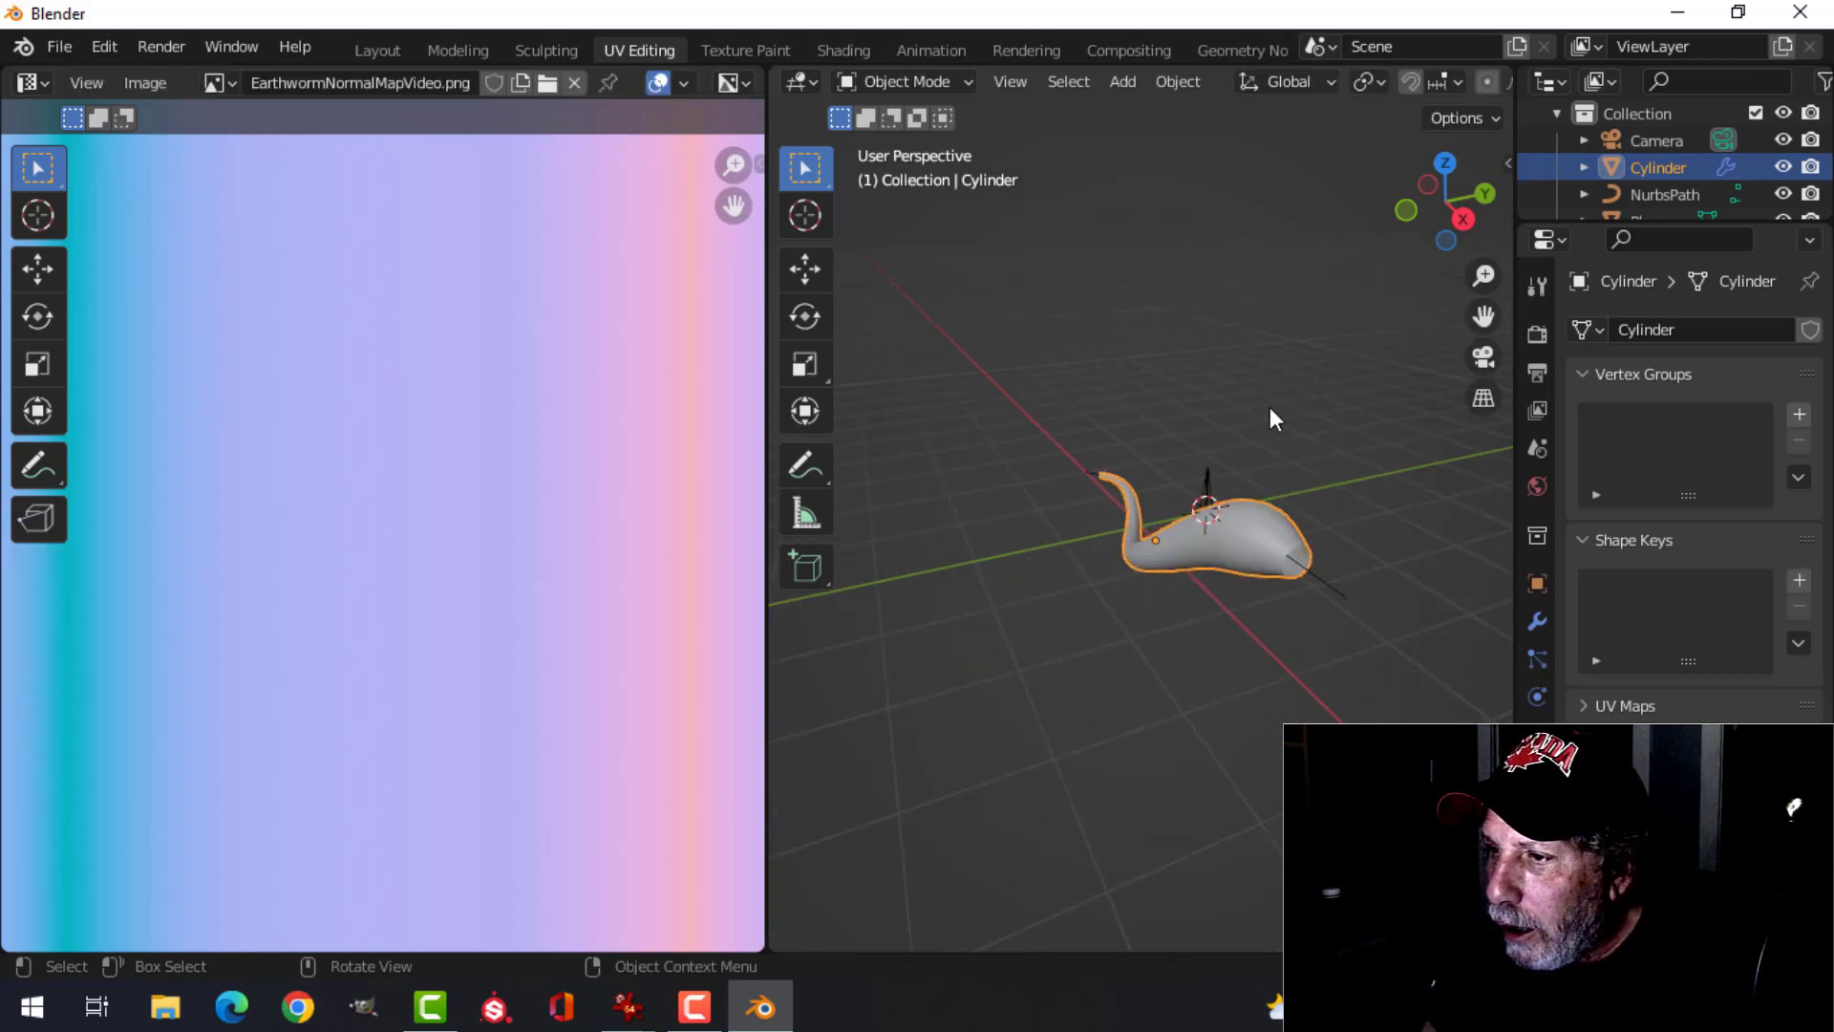
middle_drag(1270, 407, 1294, 447)
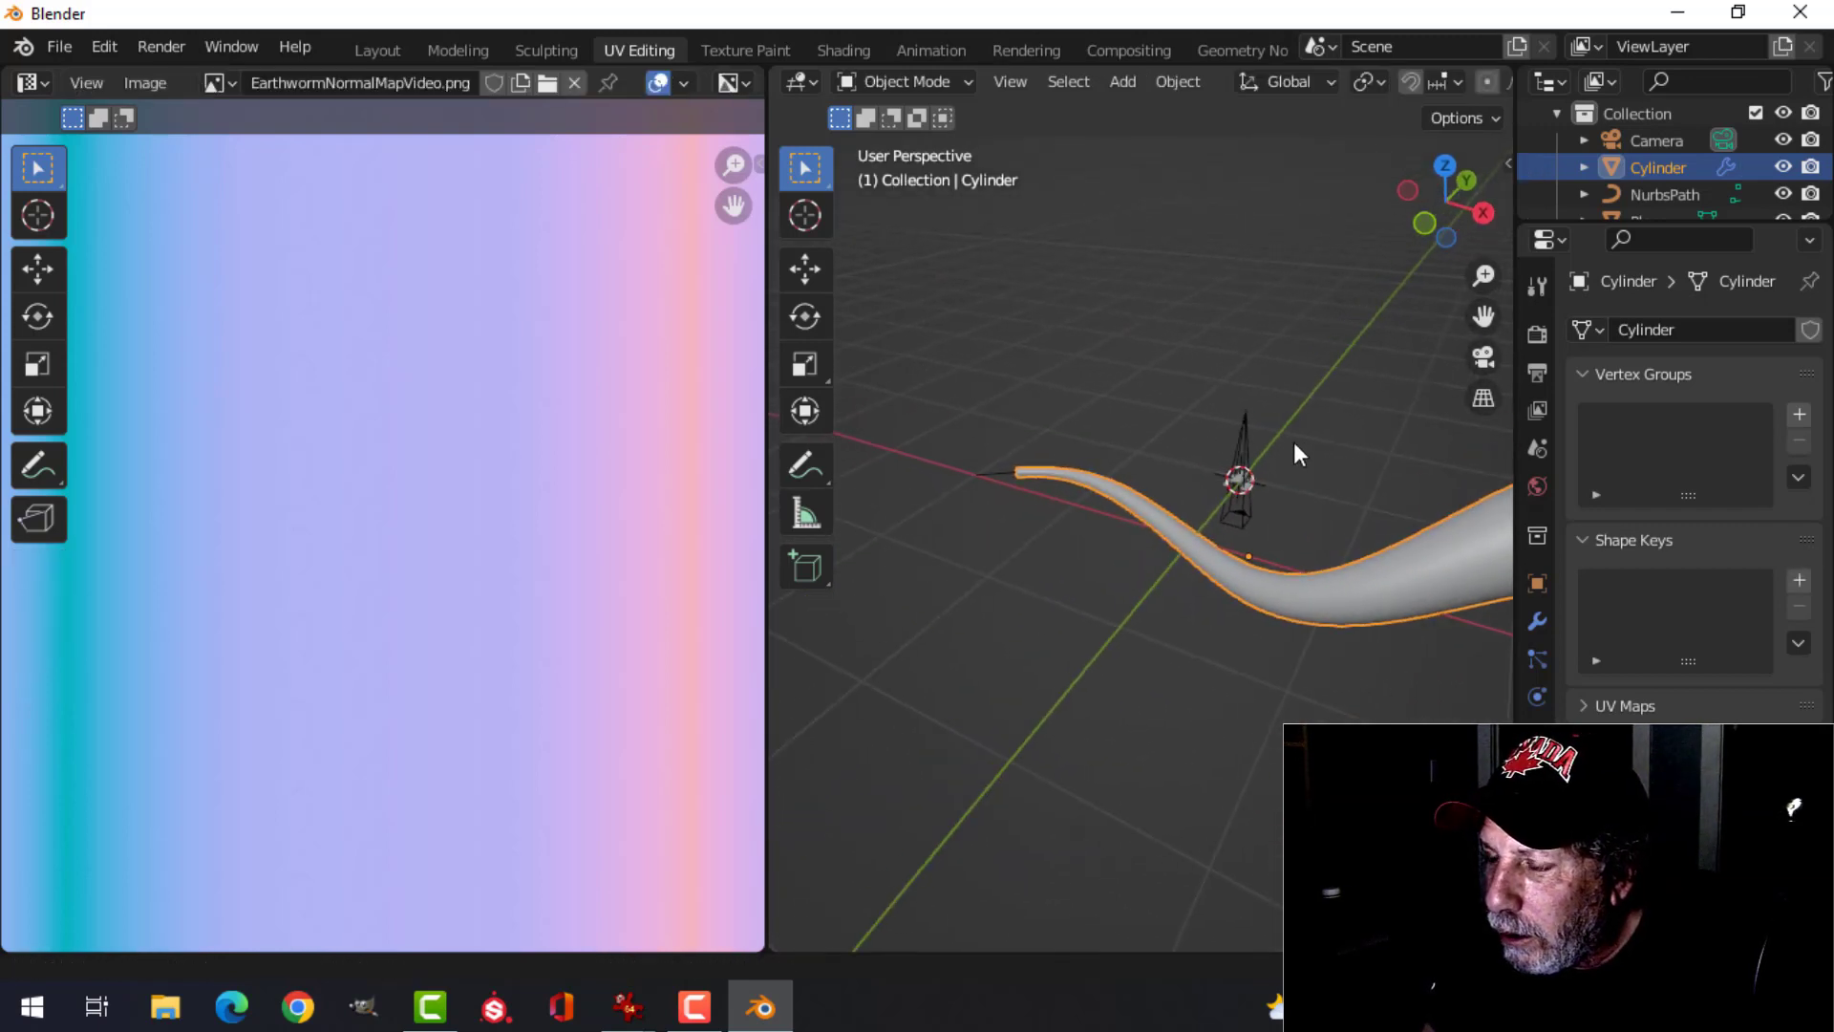
key(Tab)
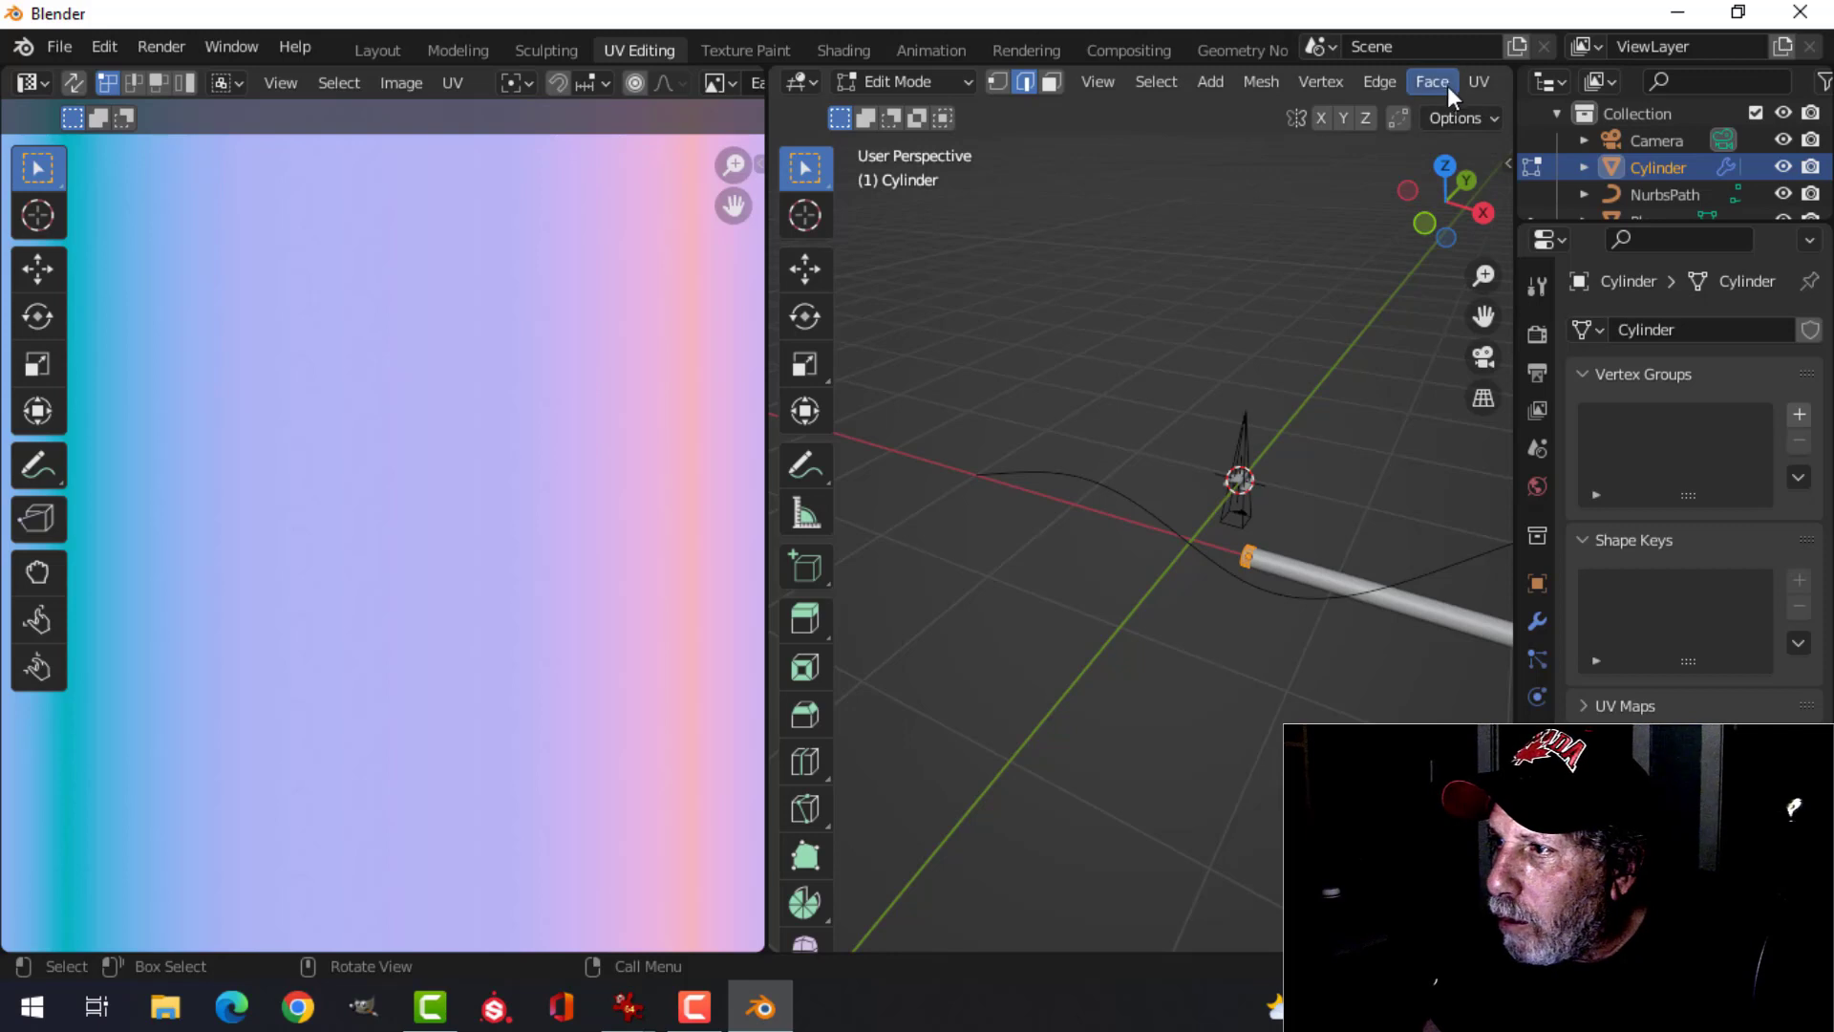
scroll(1450, 84, down, 4)
scroll(1452, 80, down, 5)
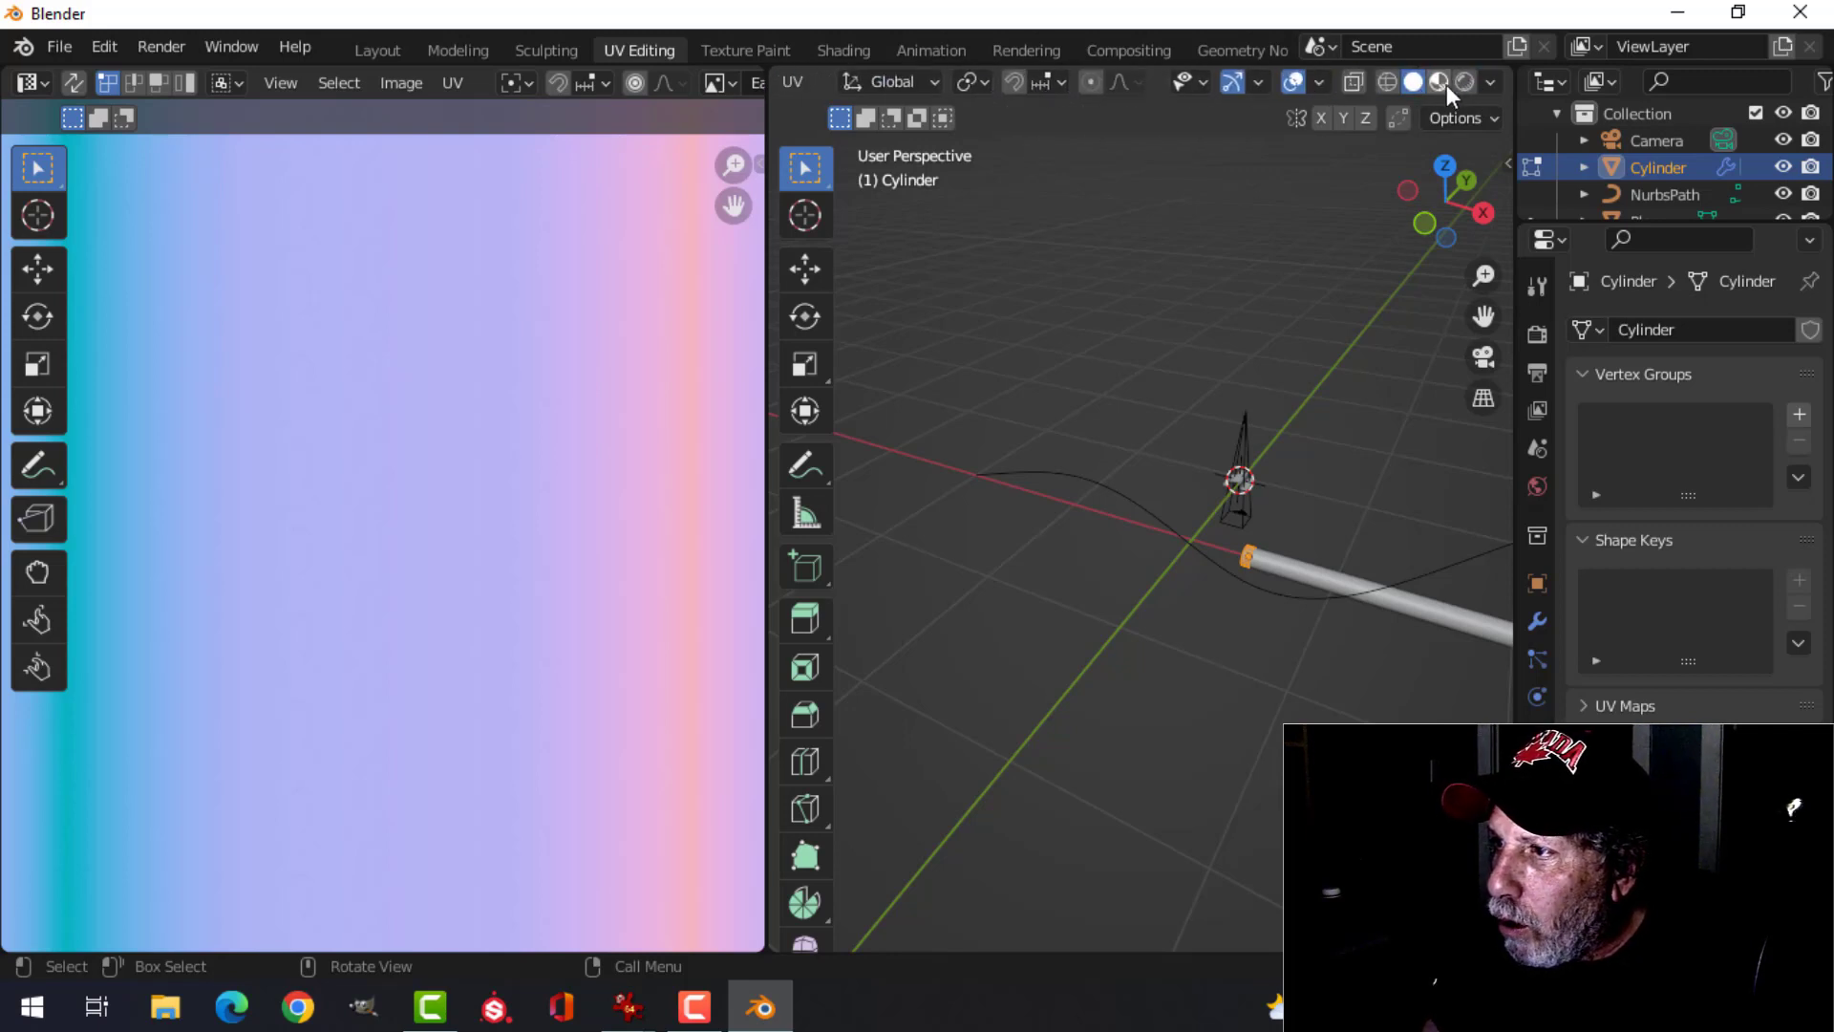
click(1436, 82)
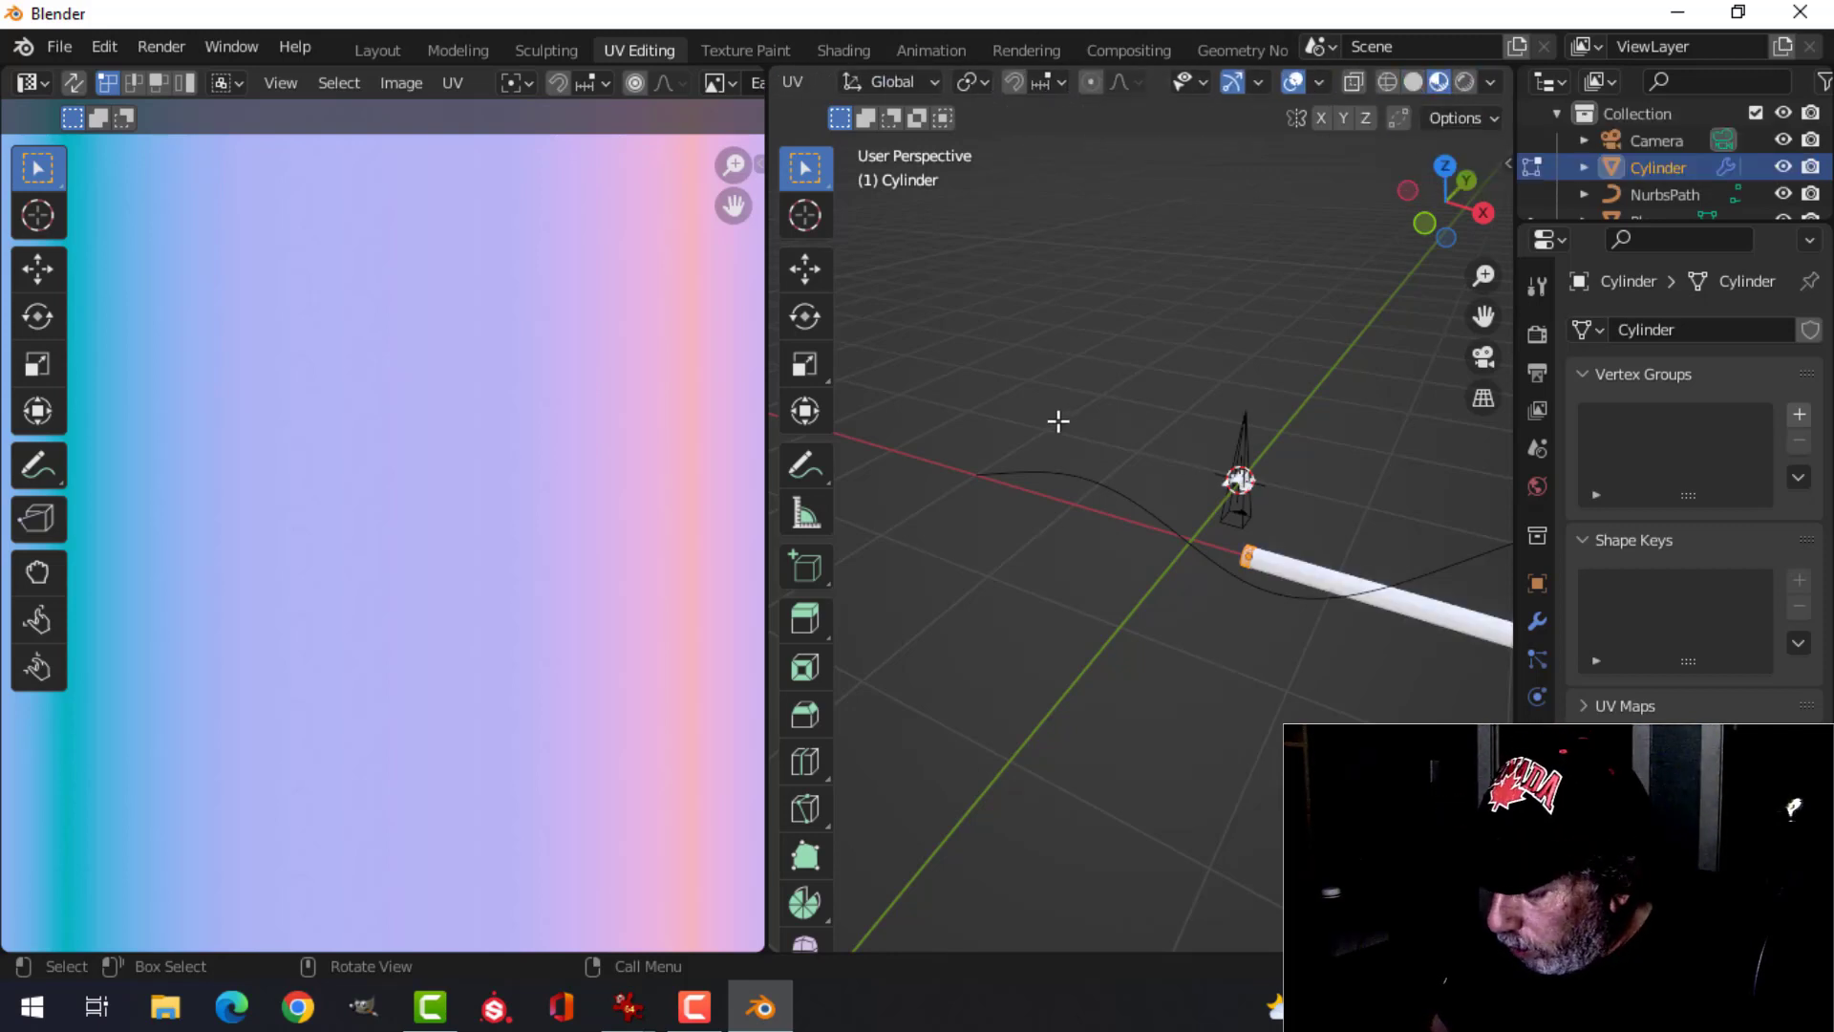
key(KP_Decimal)
scroll(1050, 449, down, 4)
middle_drag(1044, 483, 1170, 497)
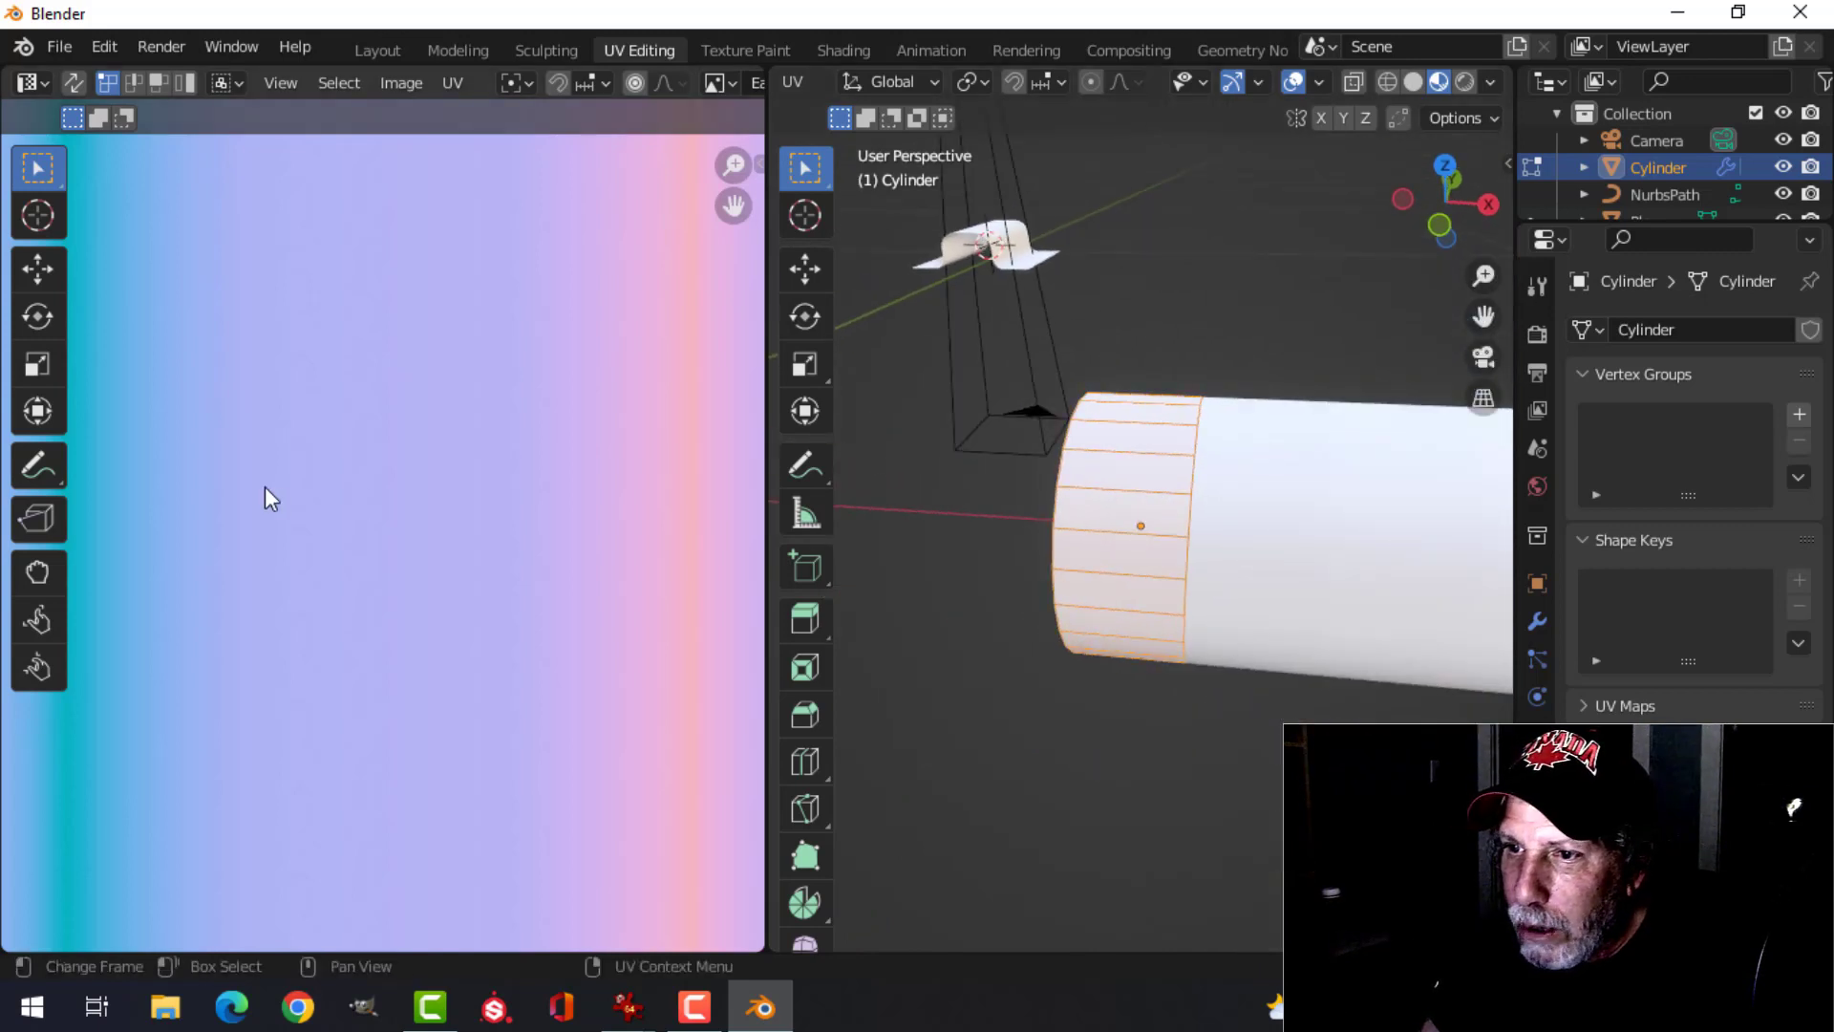
- Move the ring's whole UV island between the teal and pink bands of the normal map and scale it down slightly to fit the image height
scroll(266, 489, down, 5)
middle_drag(264, 489, 348, 507)
scroll(334, 487, up, 2)
scroll(210, 416, down, 2)
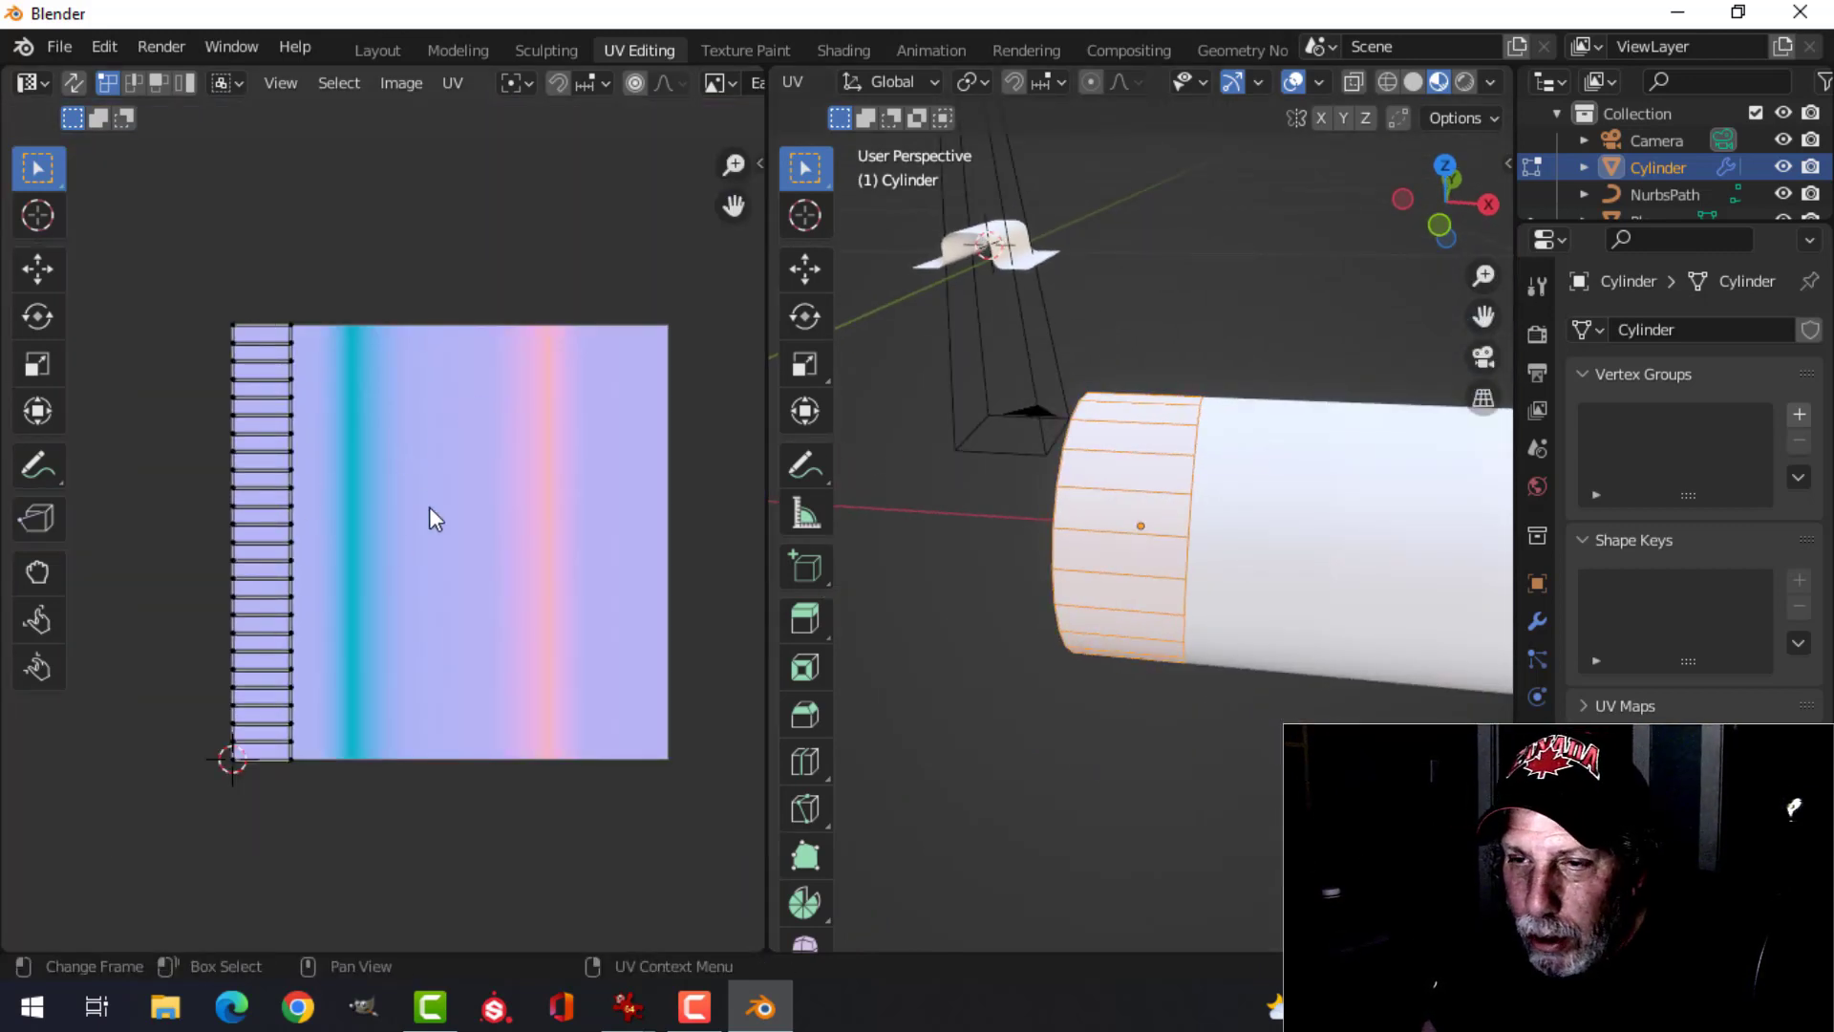
key(a)
key(g)
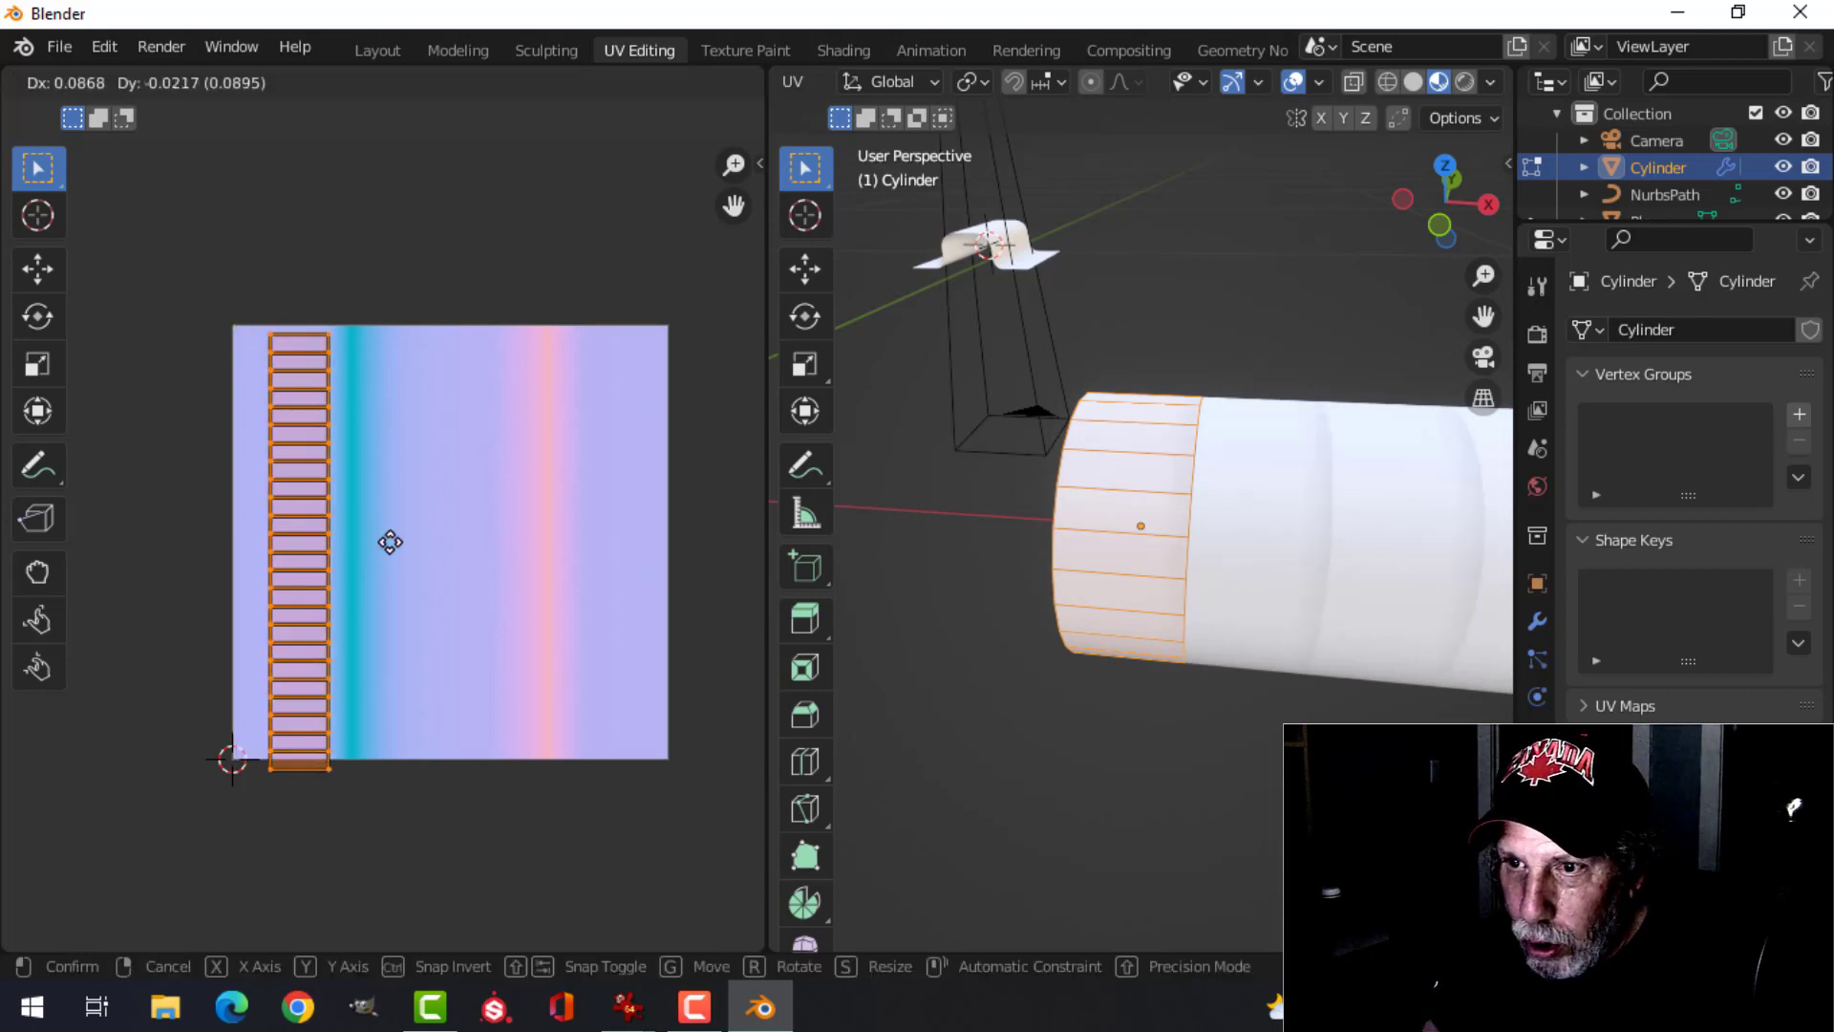
click(546, 534)
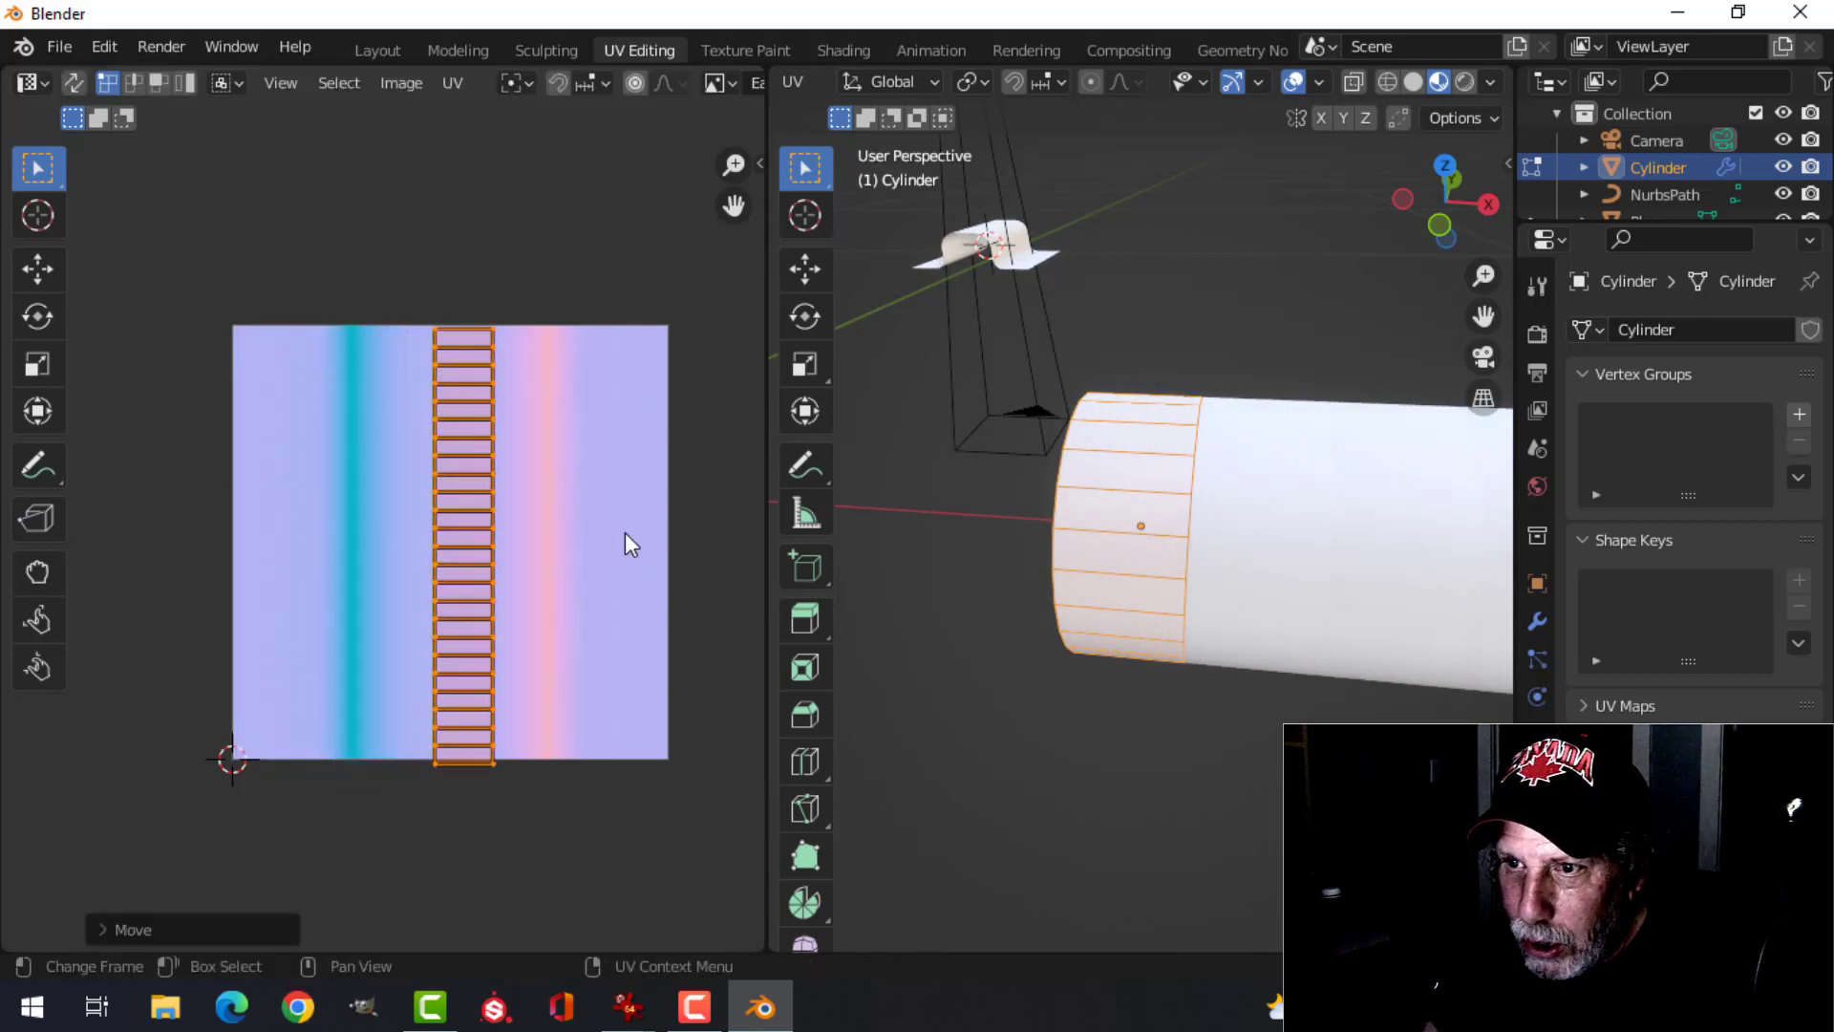
key(s)
click(610, 529)
key(g)
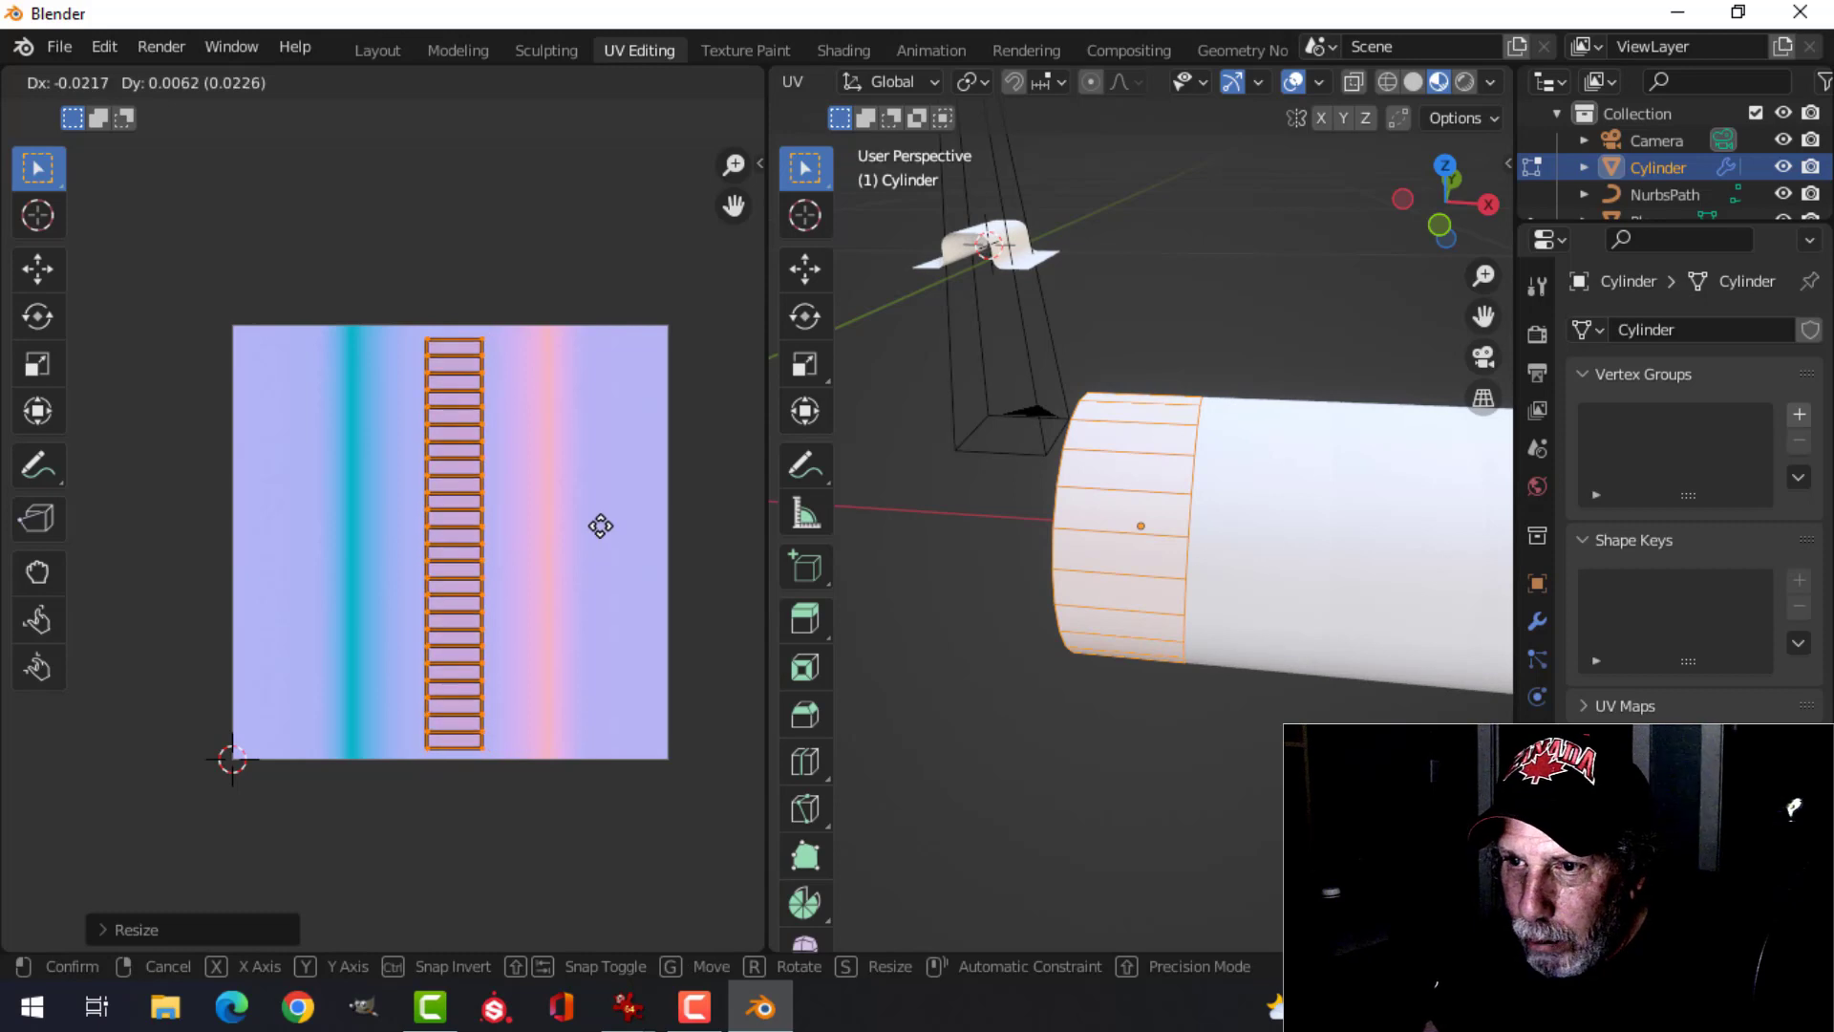
click(602, 525)
scroll(611, 543, up, 1)
scroll(574, 538, down, 1)
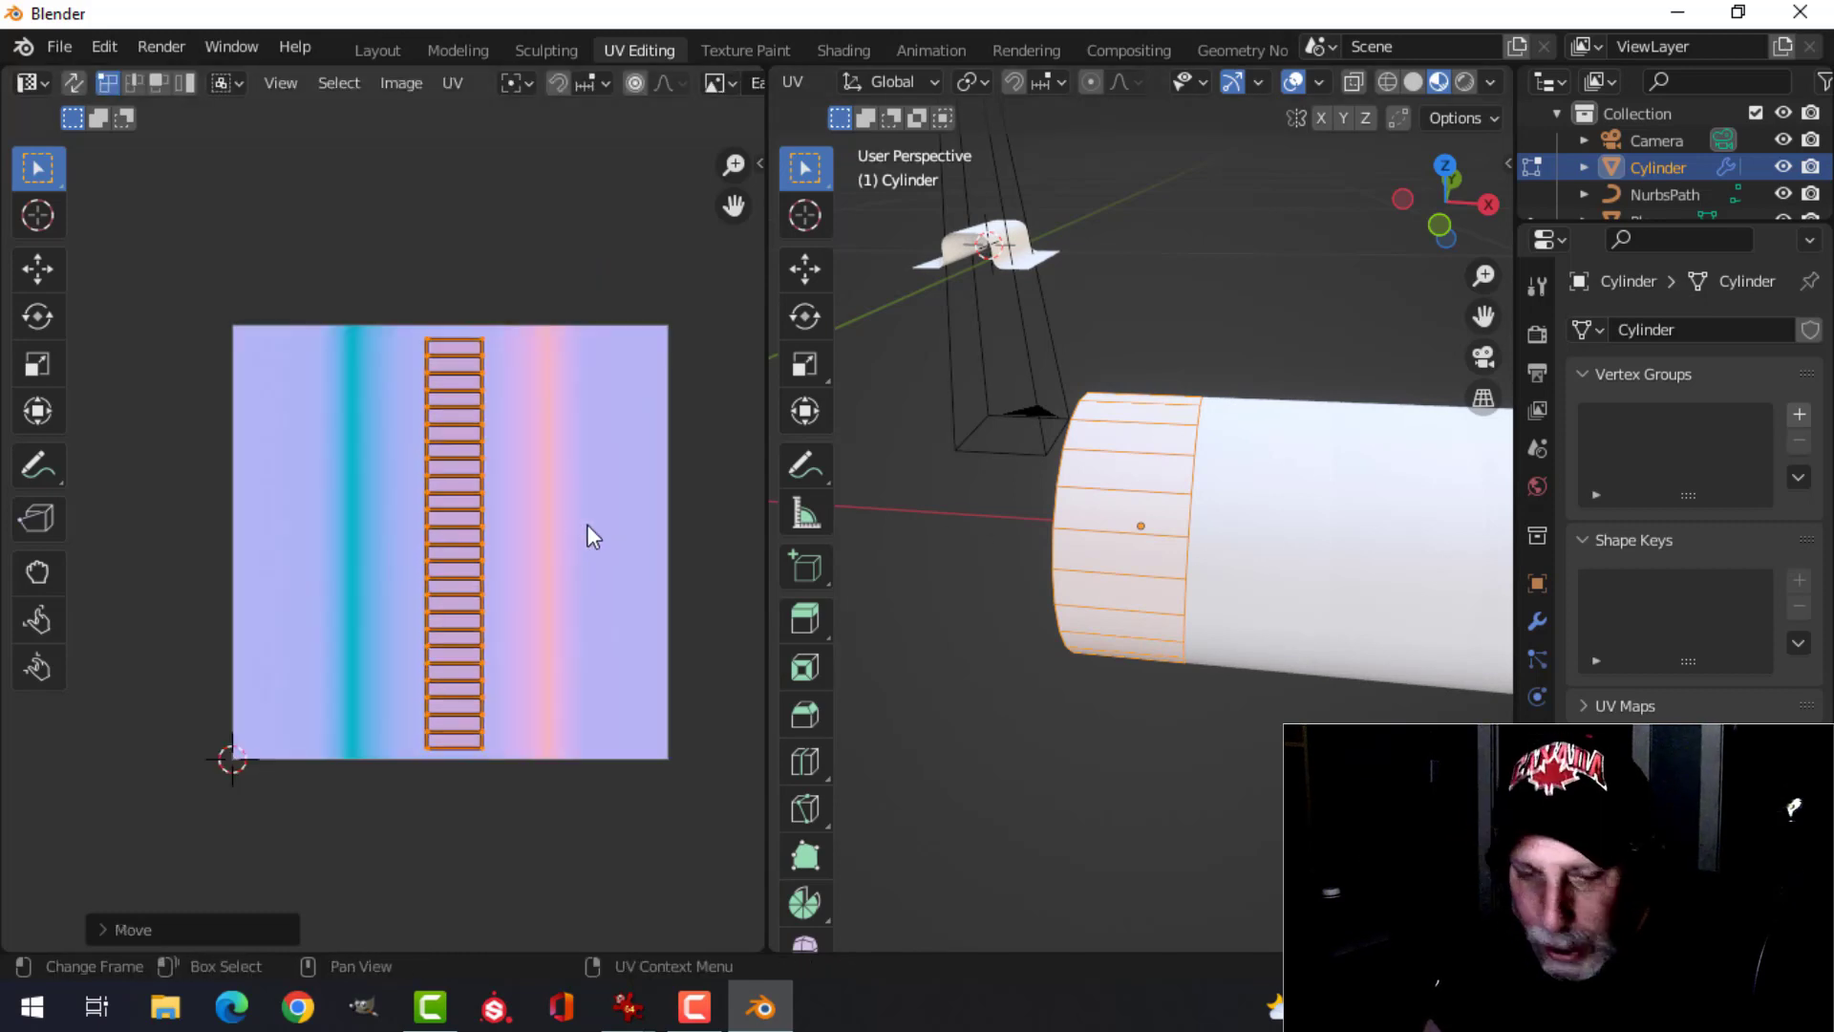
- Widen the UV island along X until its sides meet the edges of the teal and pink bands
key(s)
key(x)
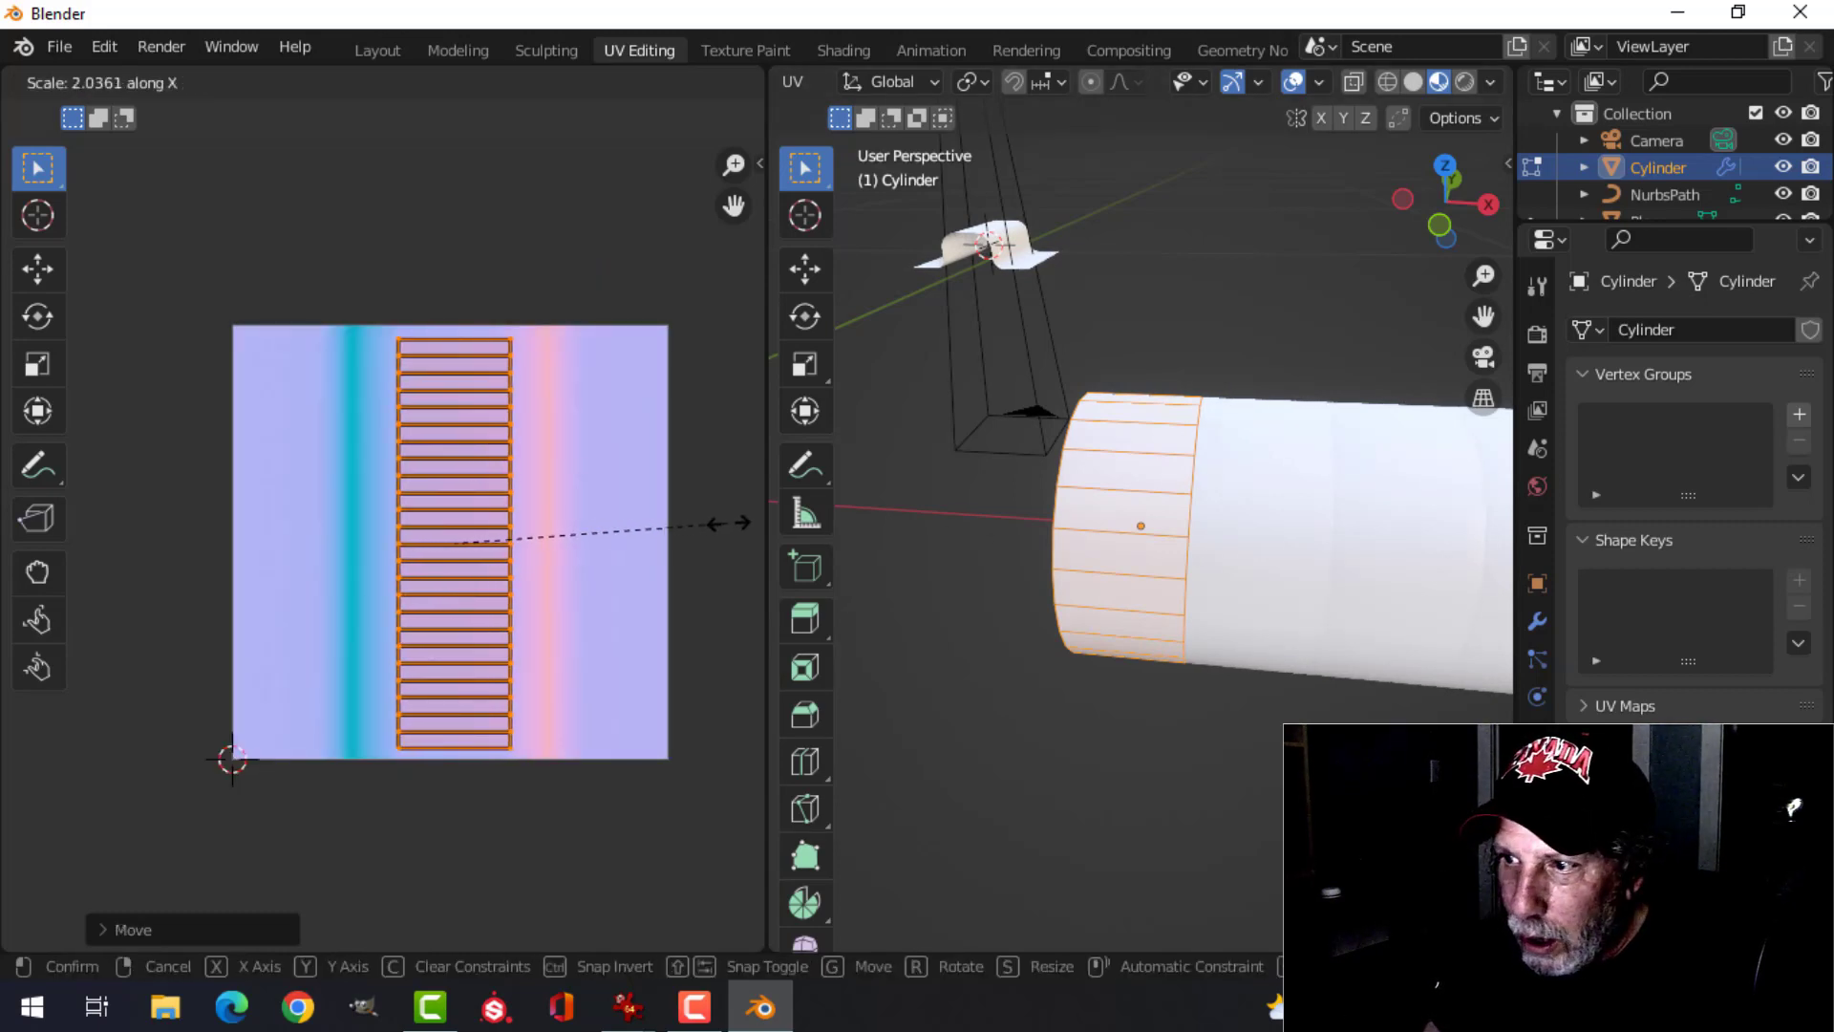
click(107, 516)
scroll(634, 512, down, 1)
middle_drag(1098, 449, 1160, 459)
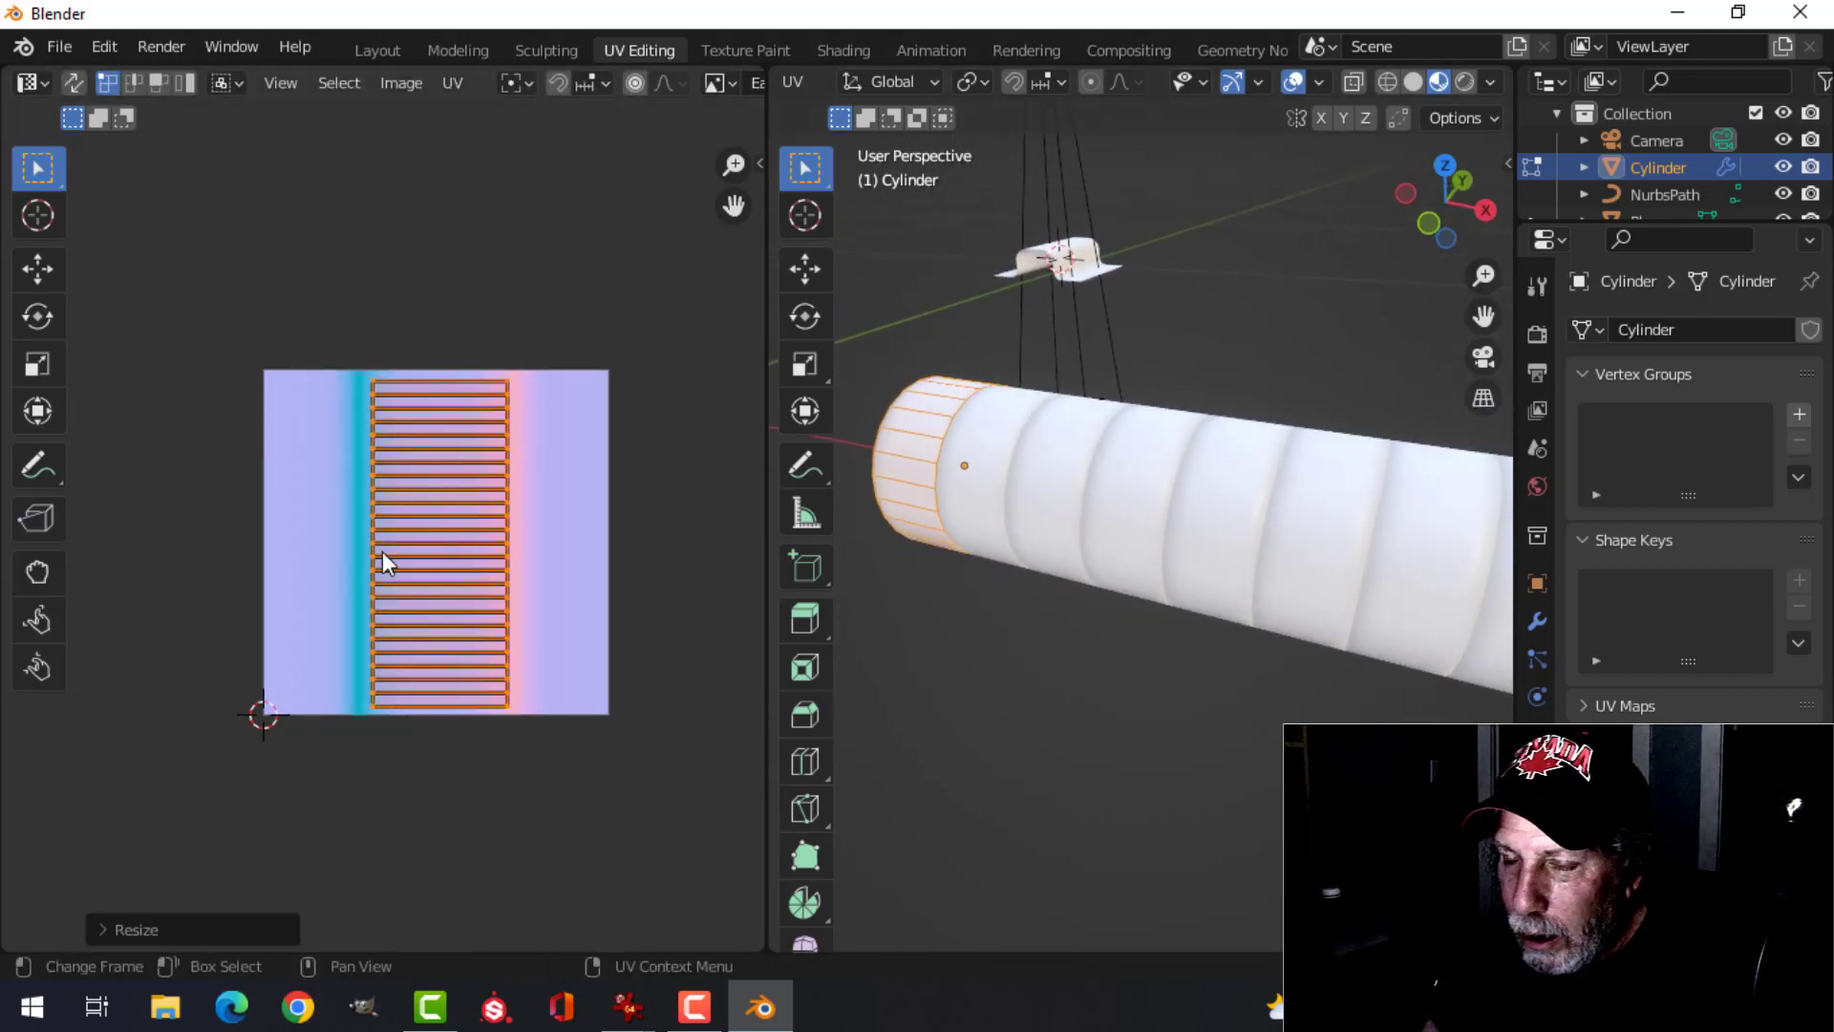
key(s)
key(x)
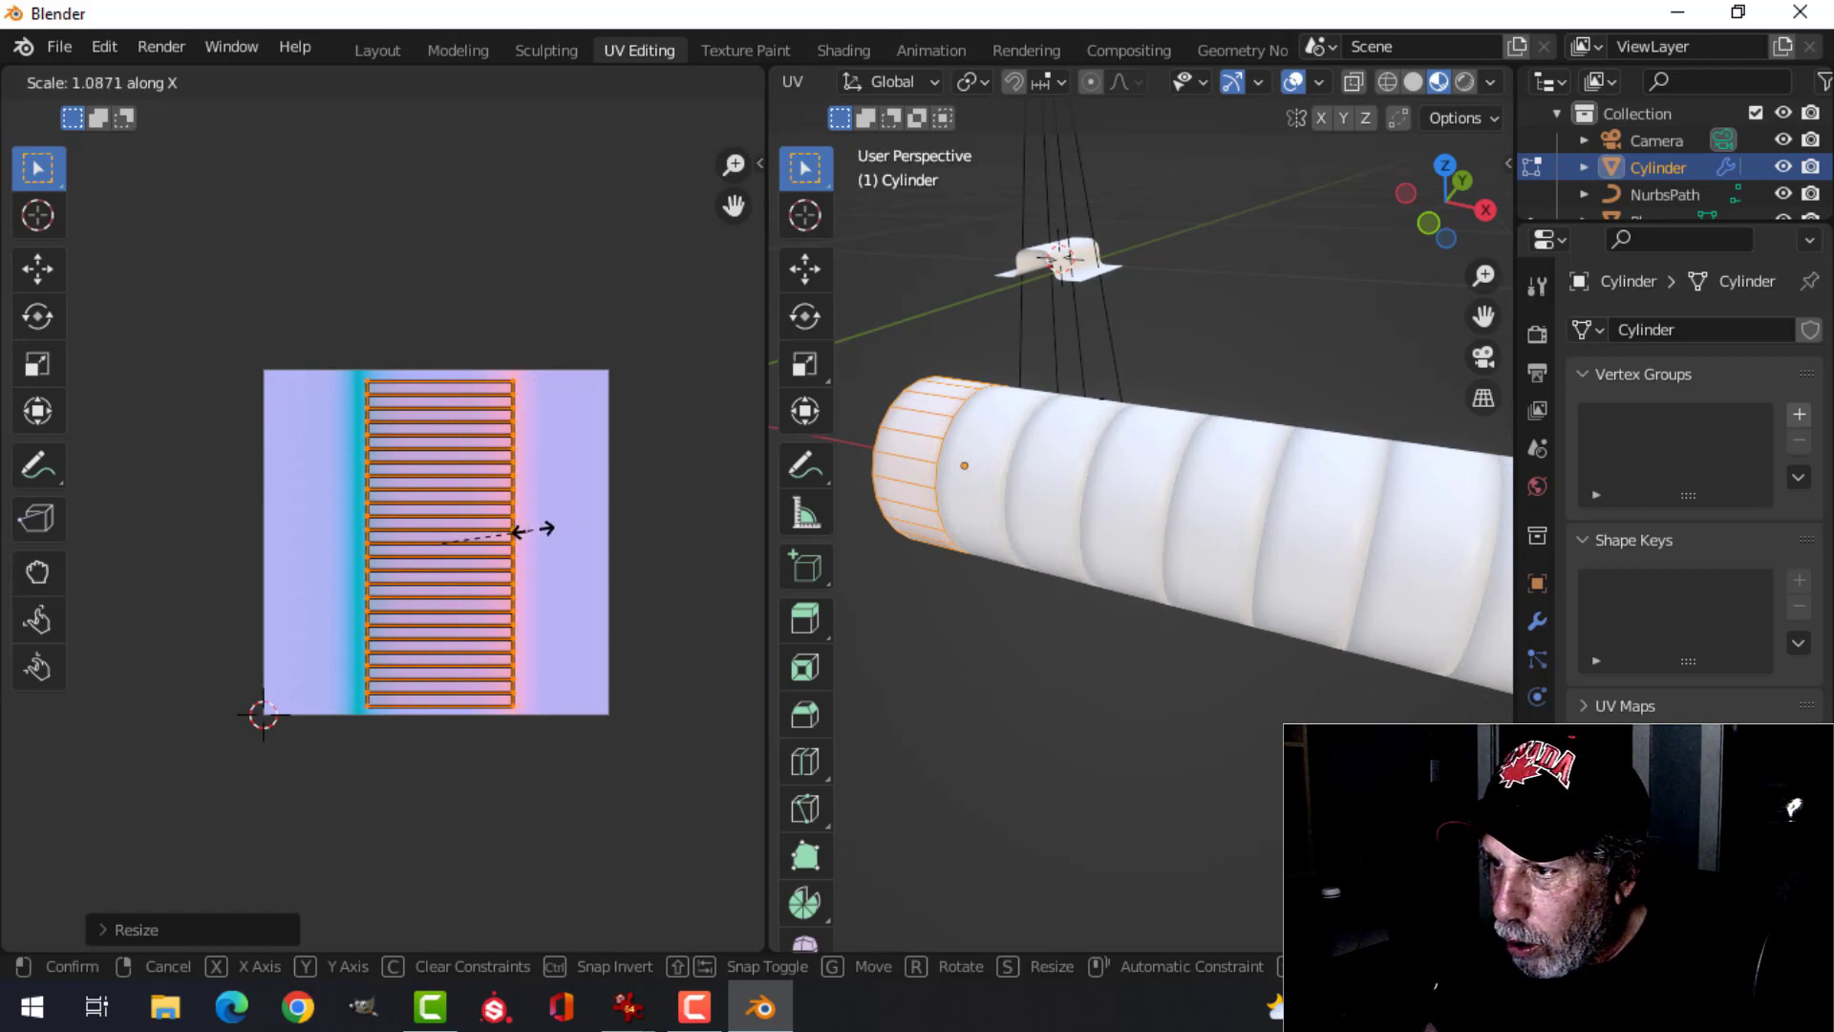
click(525, 528)
- Return to Object Mode and examine the skin folds along the worm in the Shading workspace
key(Tab)
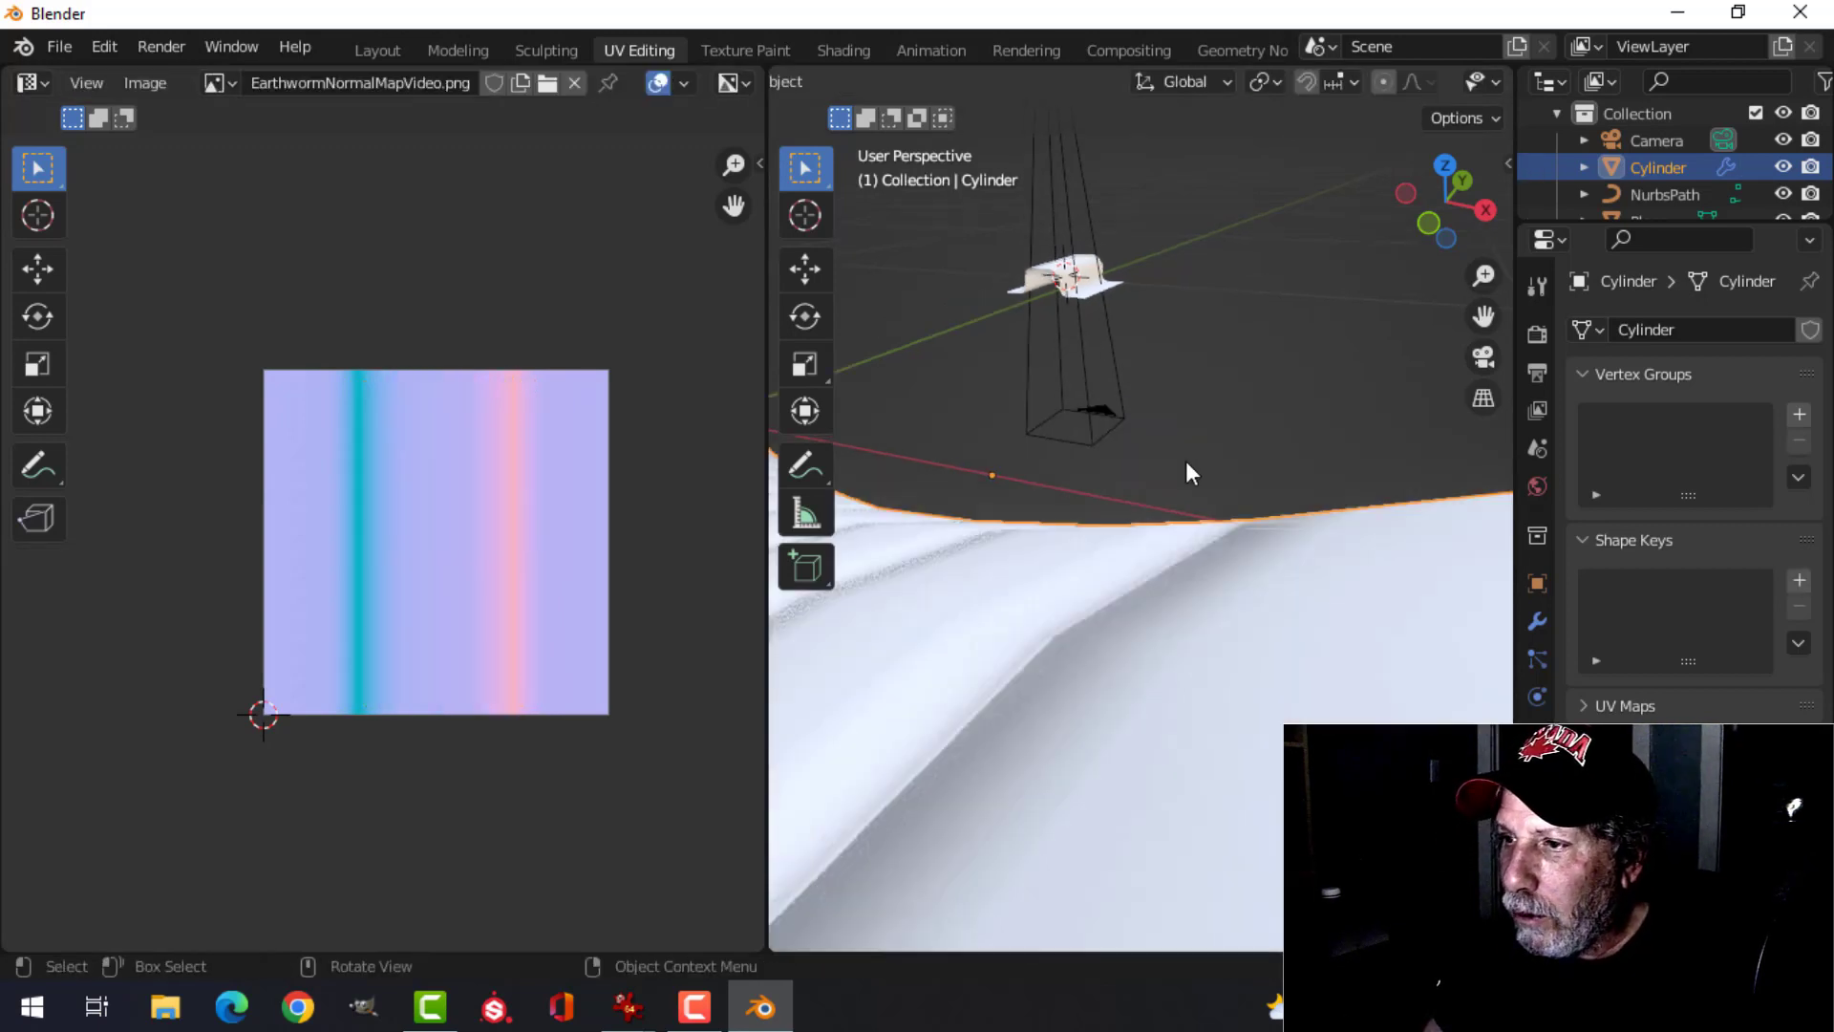
mouse_move(1184, 460)
middle_down()
mouse_move(1123, 494)
mouse_move(1194, 518)
mouse_move(1020, 287)
middle_up()
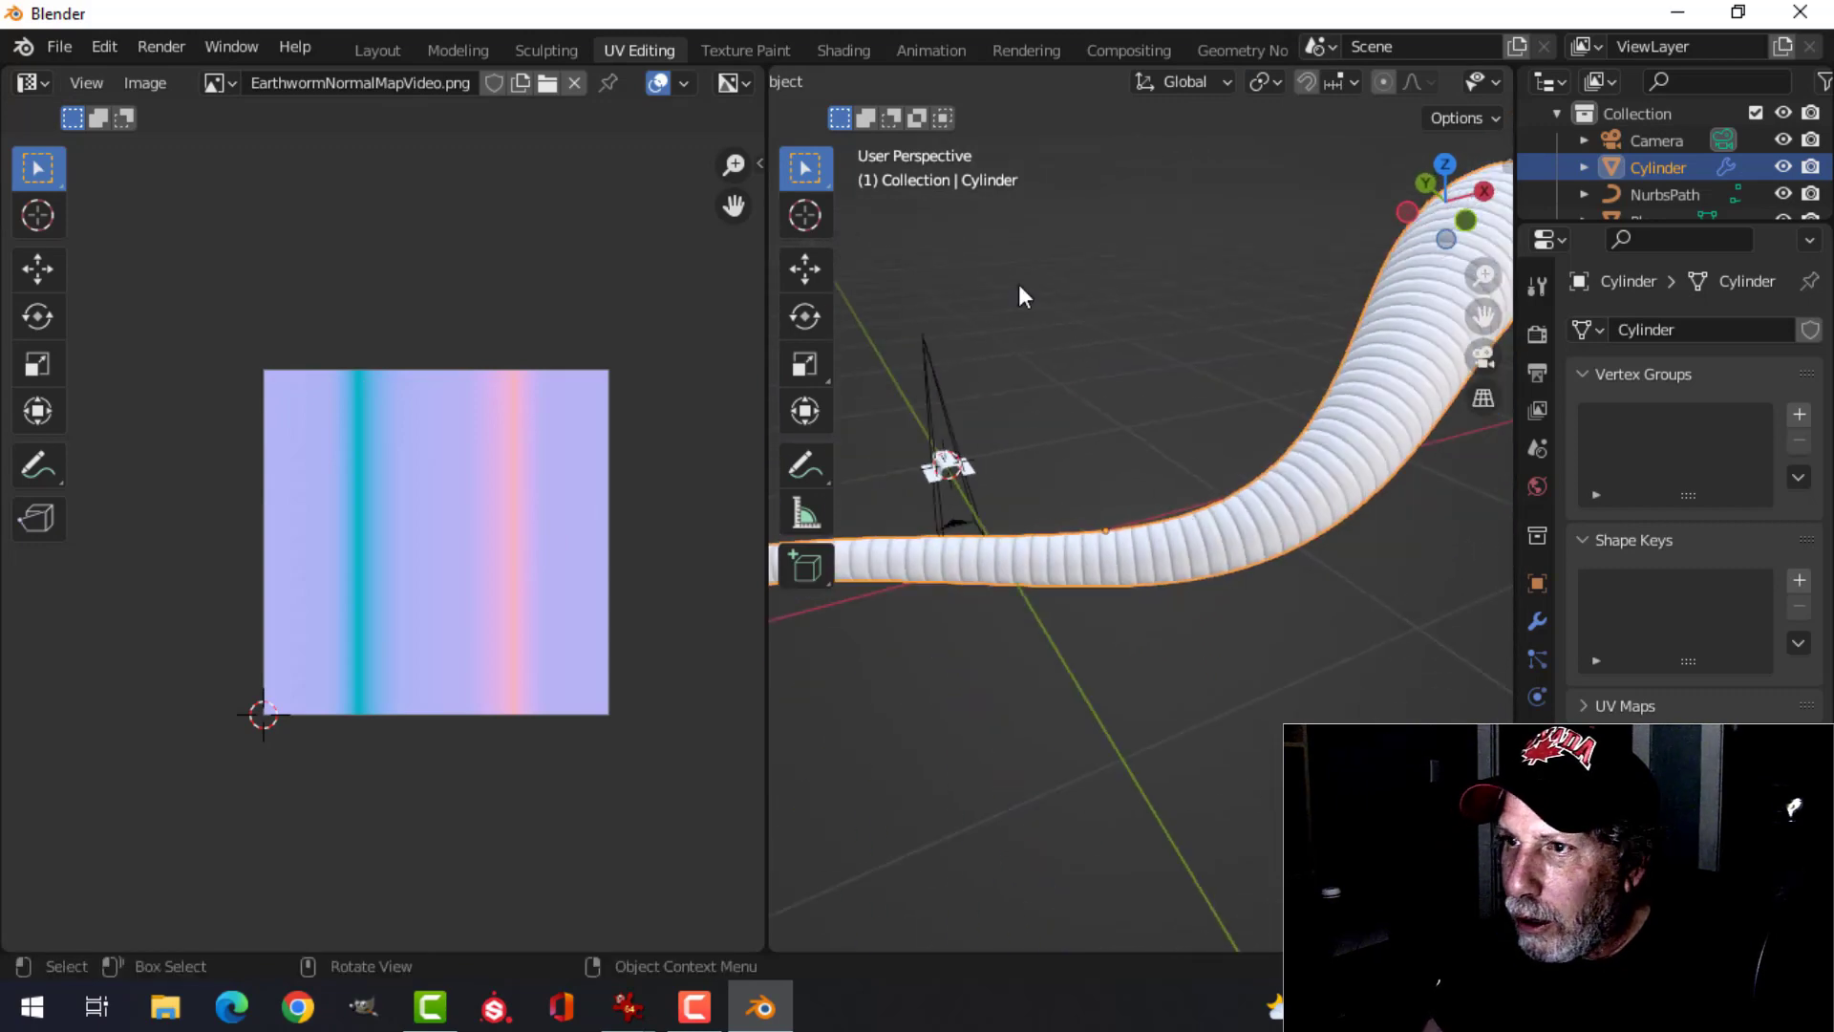
click(844, 50)
middle_drag(1047, 485, 858, 414)
shift+middle_drag(709, 422, 915, 292)
scroll(861, 420, up, 4)
scroll(822, 315, down, 1)
mouse_move(738, 342)
shift+middle_down()
mouse_move(755, 332)
mouse_move(764, 369)
mouse_move(753, 327)
shift+middle_up()
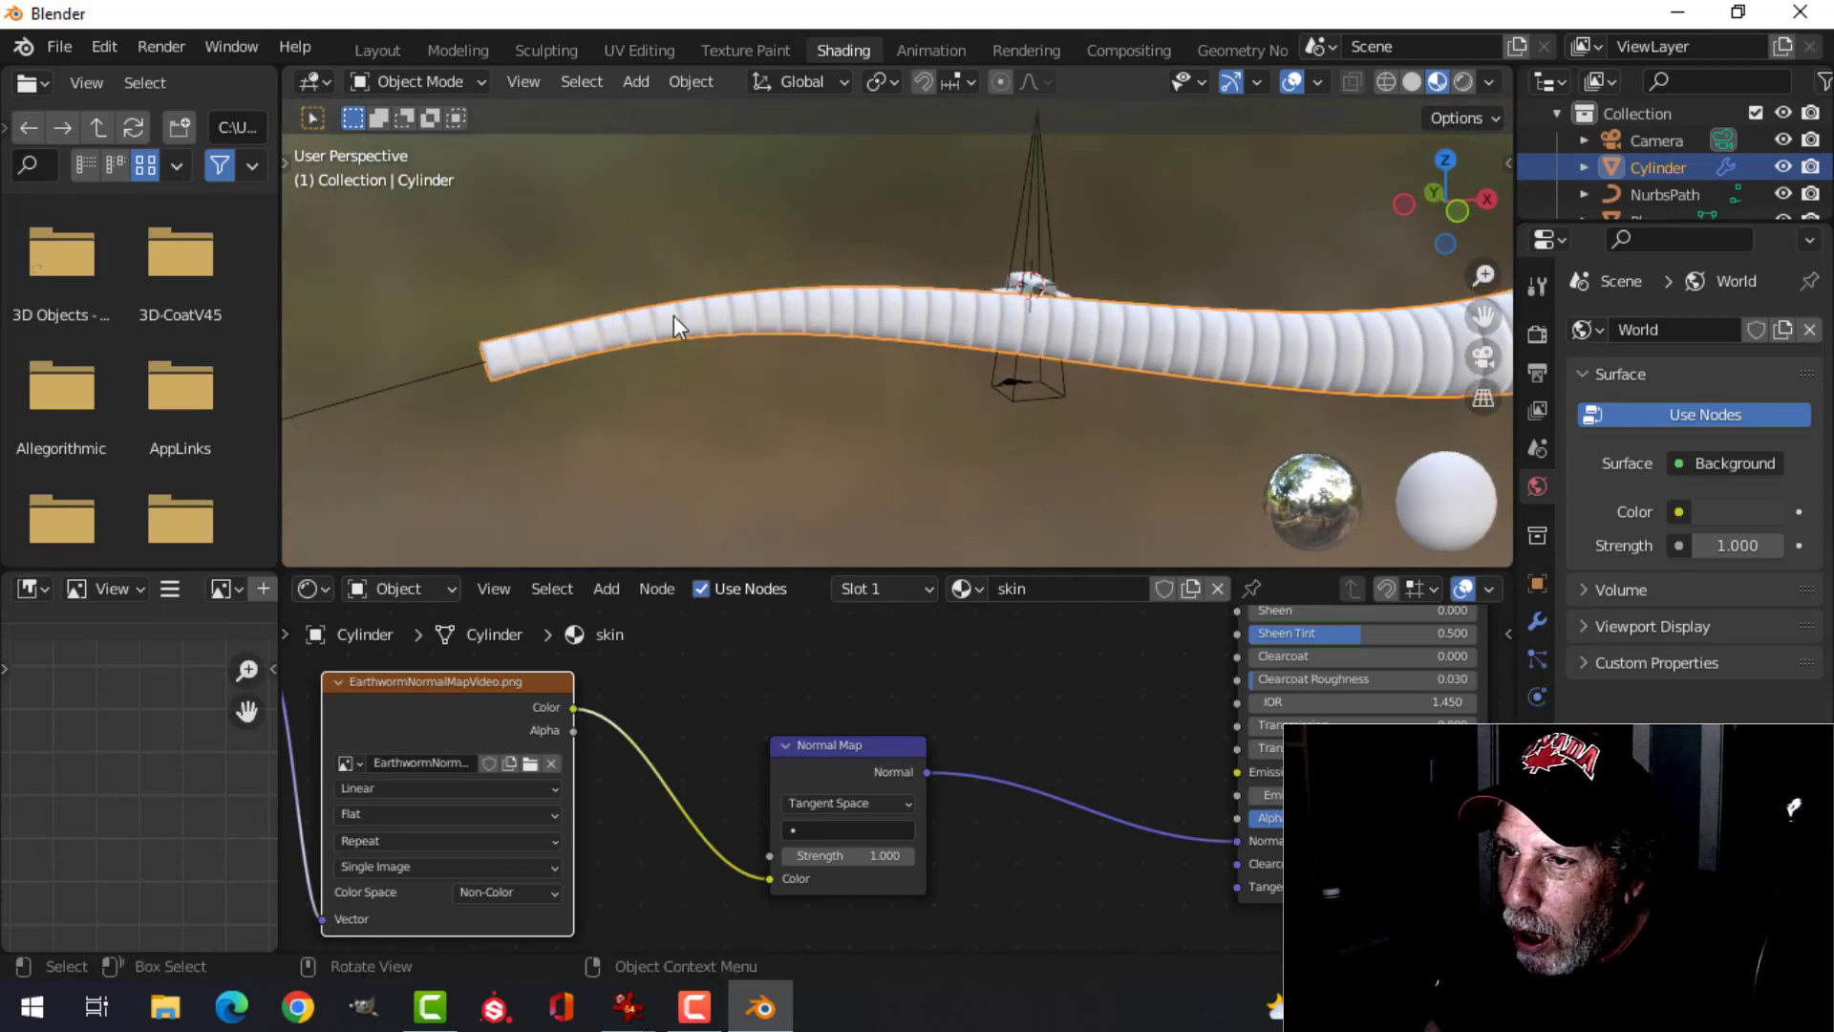
- In the Layout workspace with material preview, scale the original ring by about 1.36 along X in Edit Mode
click(387, 48)
click(1438, 81)
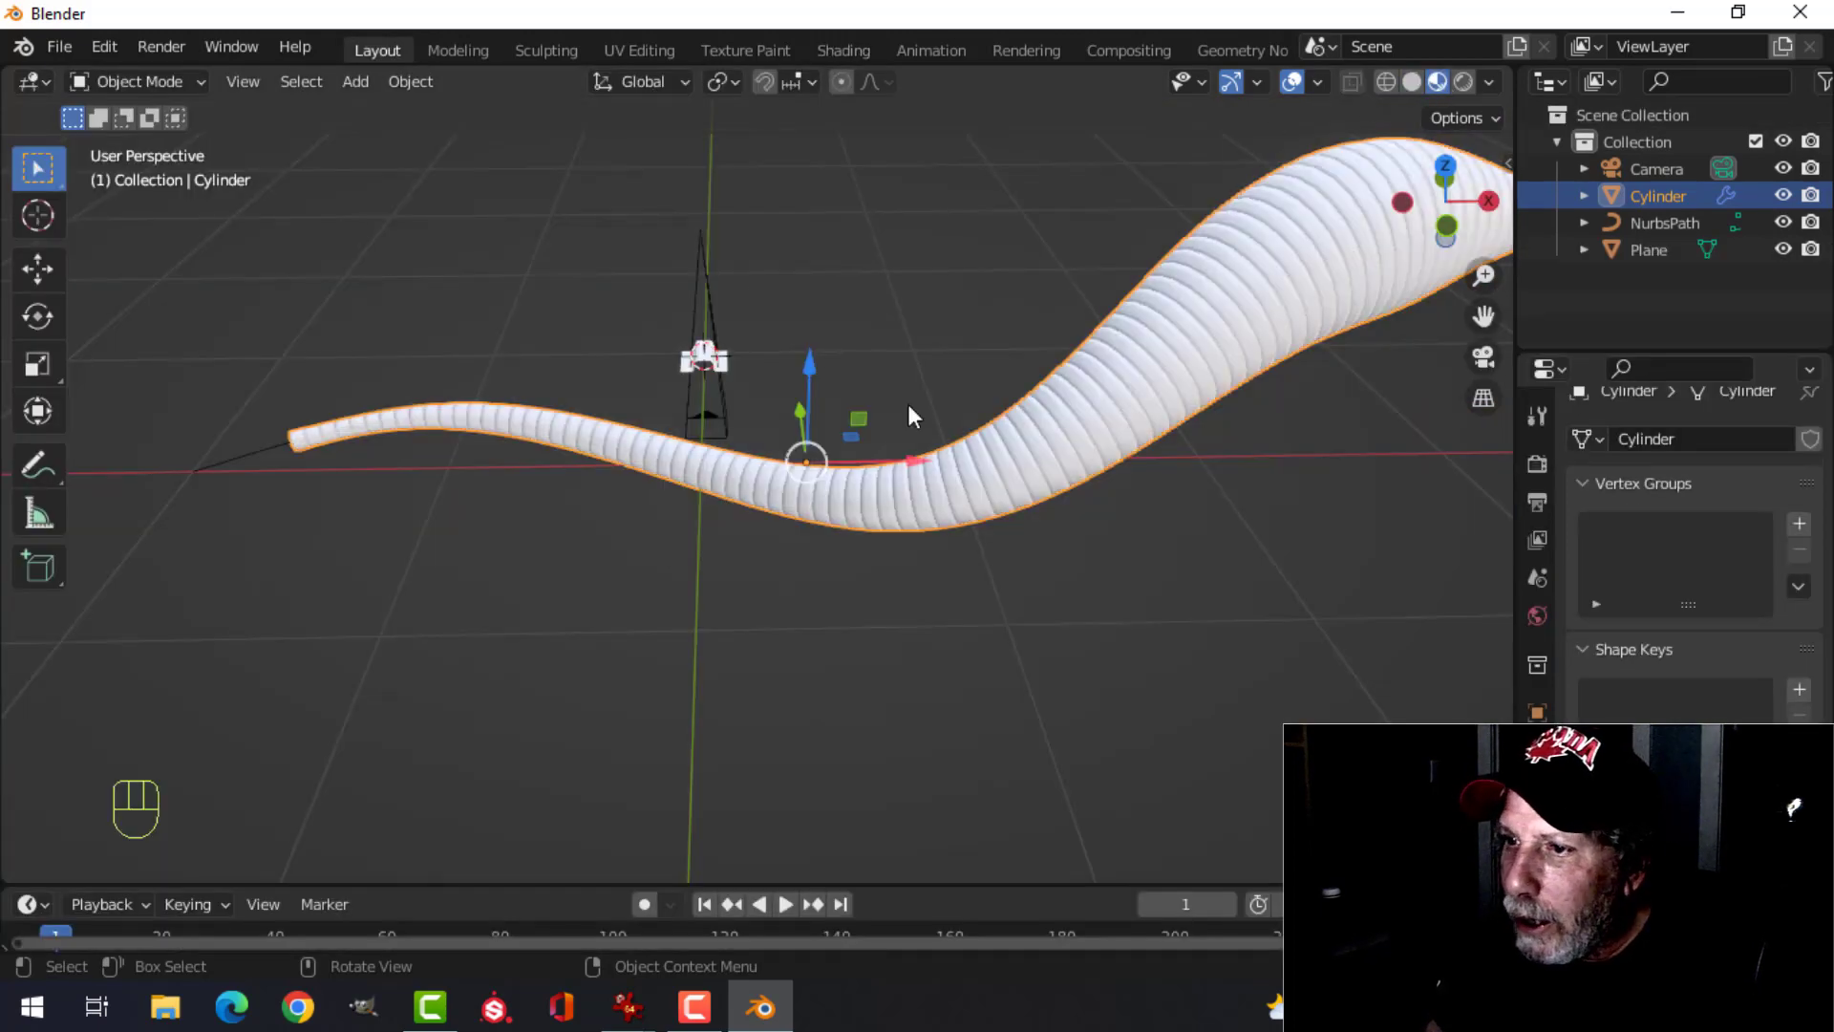
middle_drag(907, 404, 613, 420)
key(Tab)
scroll(612, 472, down, 2)
shift+middle_drag(582, 500, 684, 571)
key(s)
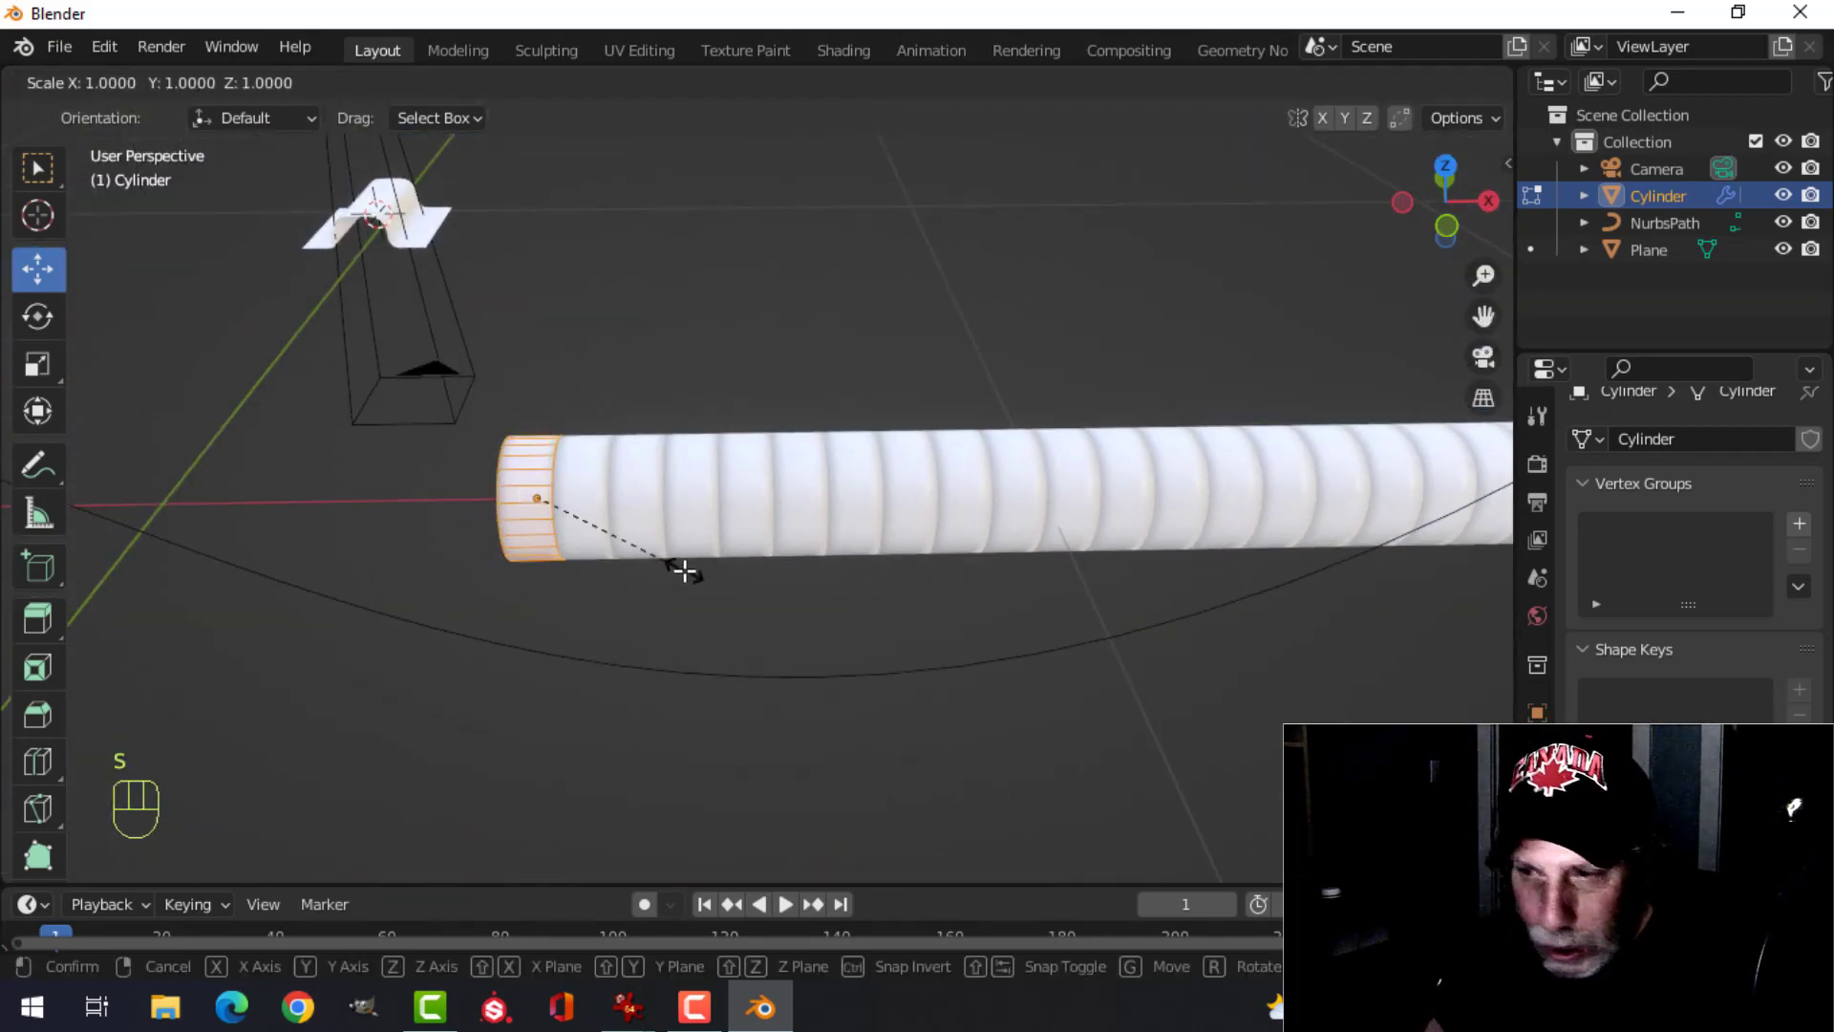
key(x)
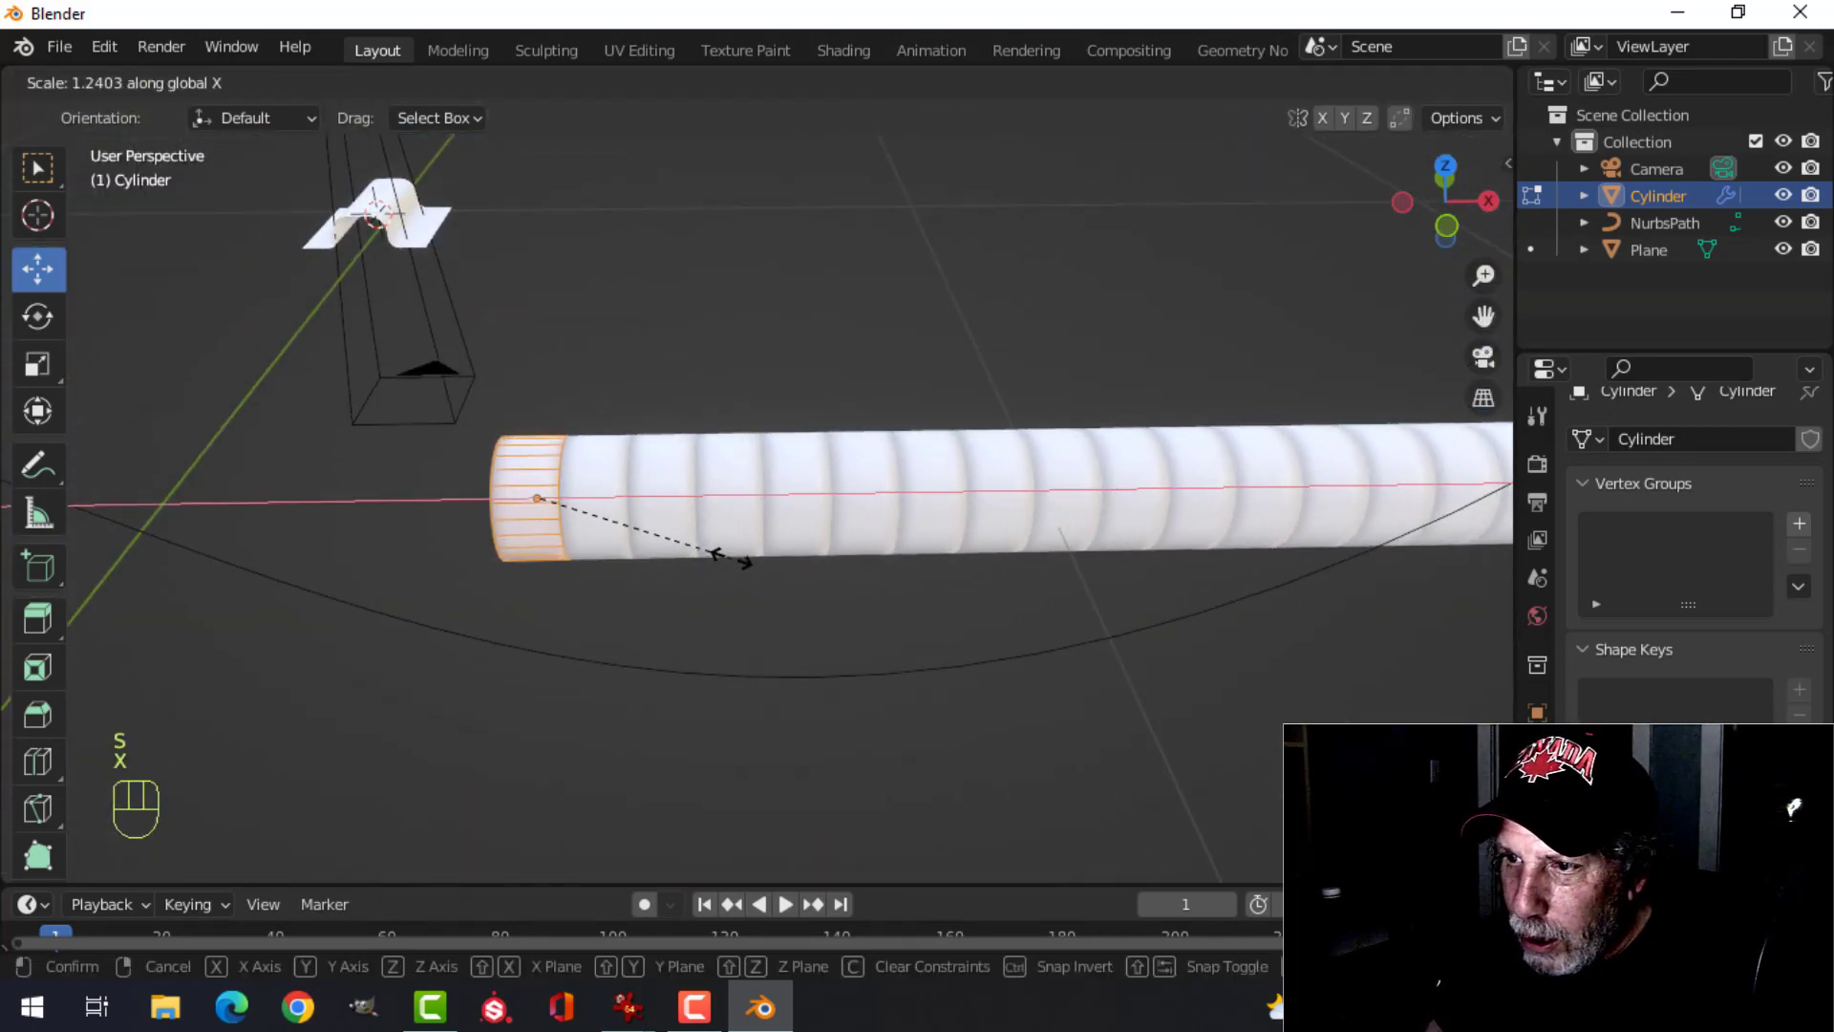
click(748, 552)
scroll(1003, 559, down, 7)
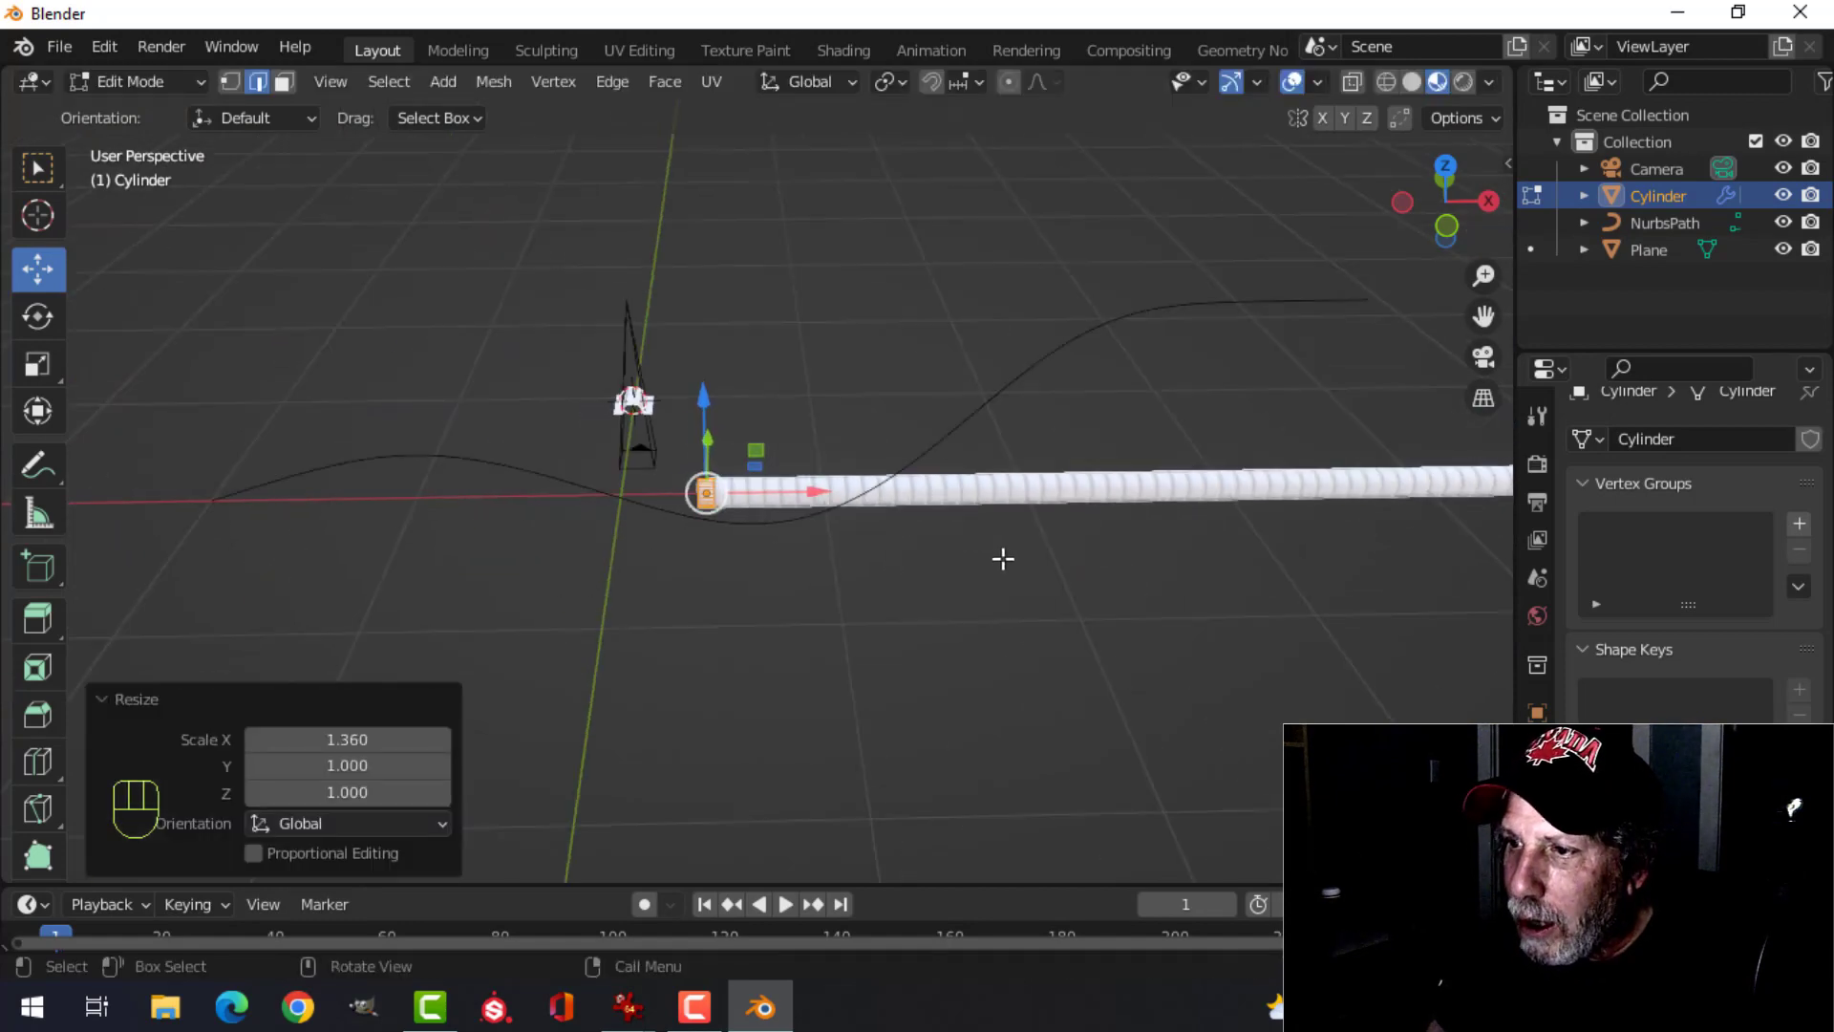
- Return to Object Mode and reduce the Array modifier's Count to 62 so the worm ends before the end of its path
scroll(1200, 496, down, 2)
shift+middle_drag(1200, 496, 1069, 520)
key(Tab)
middle_drag(1175, 544, 955, 385)
click(1537, 750)
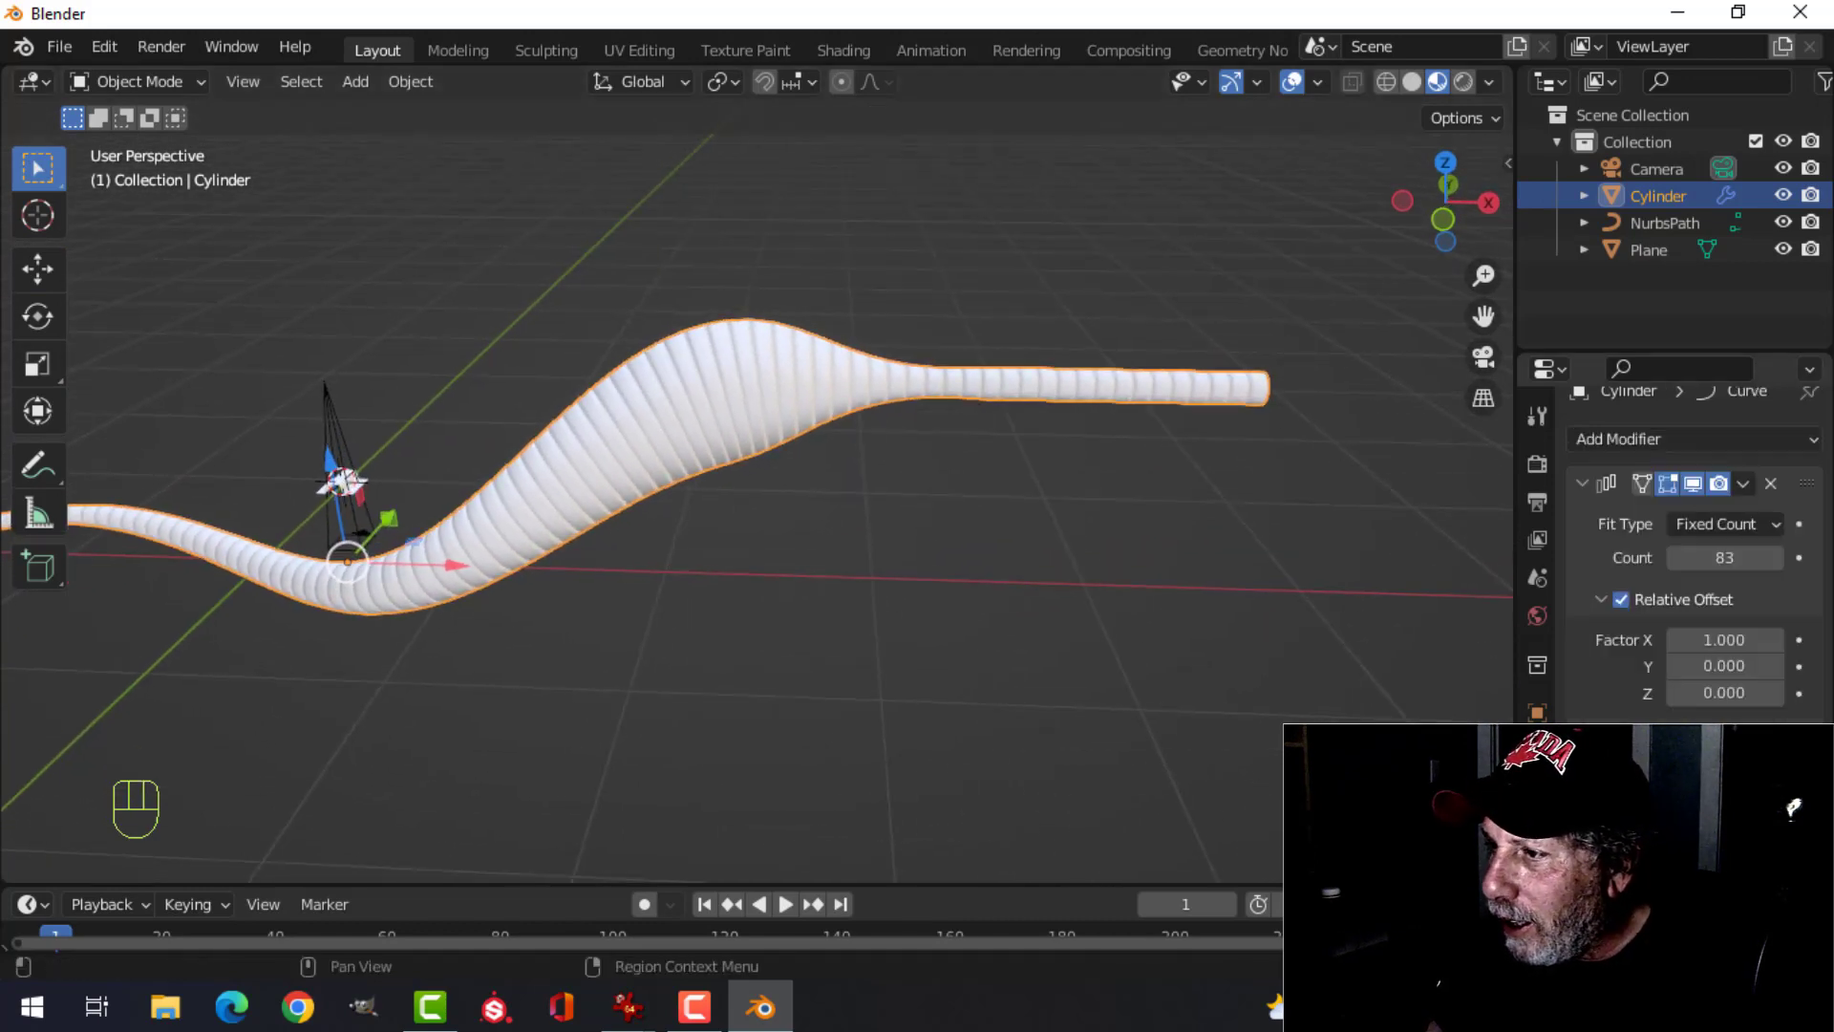
click(1673, 558)
click(1673, 558)
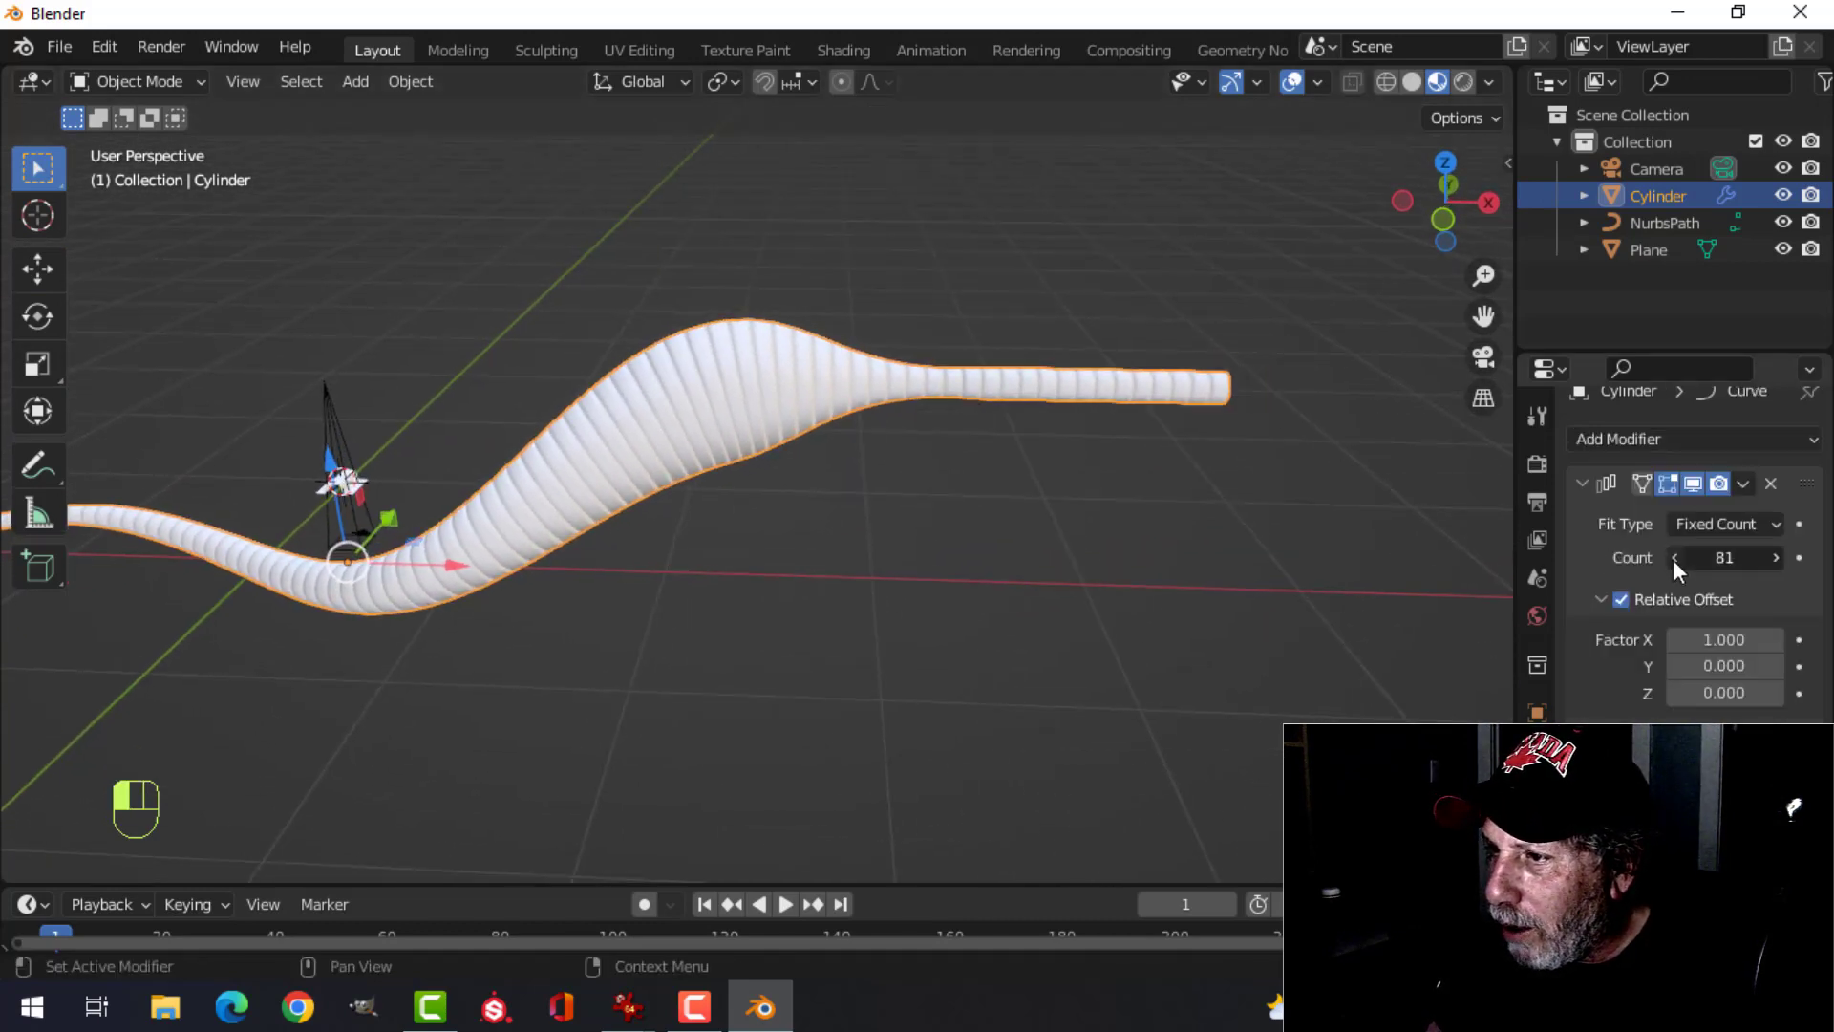
click(1673, 558)
click(1673, 558)
click(1673, 558)
click(1674, 558)
click(1674, 558)
click(1673, 558)
click(1673, 557)
click(1674, 557)
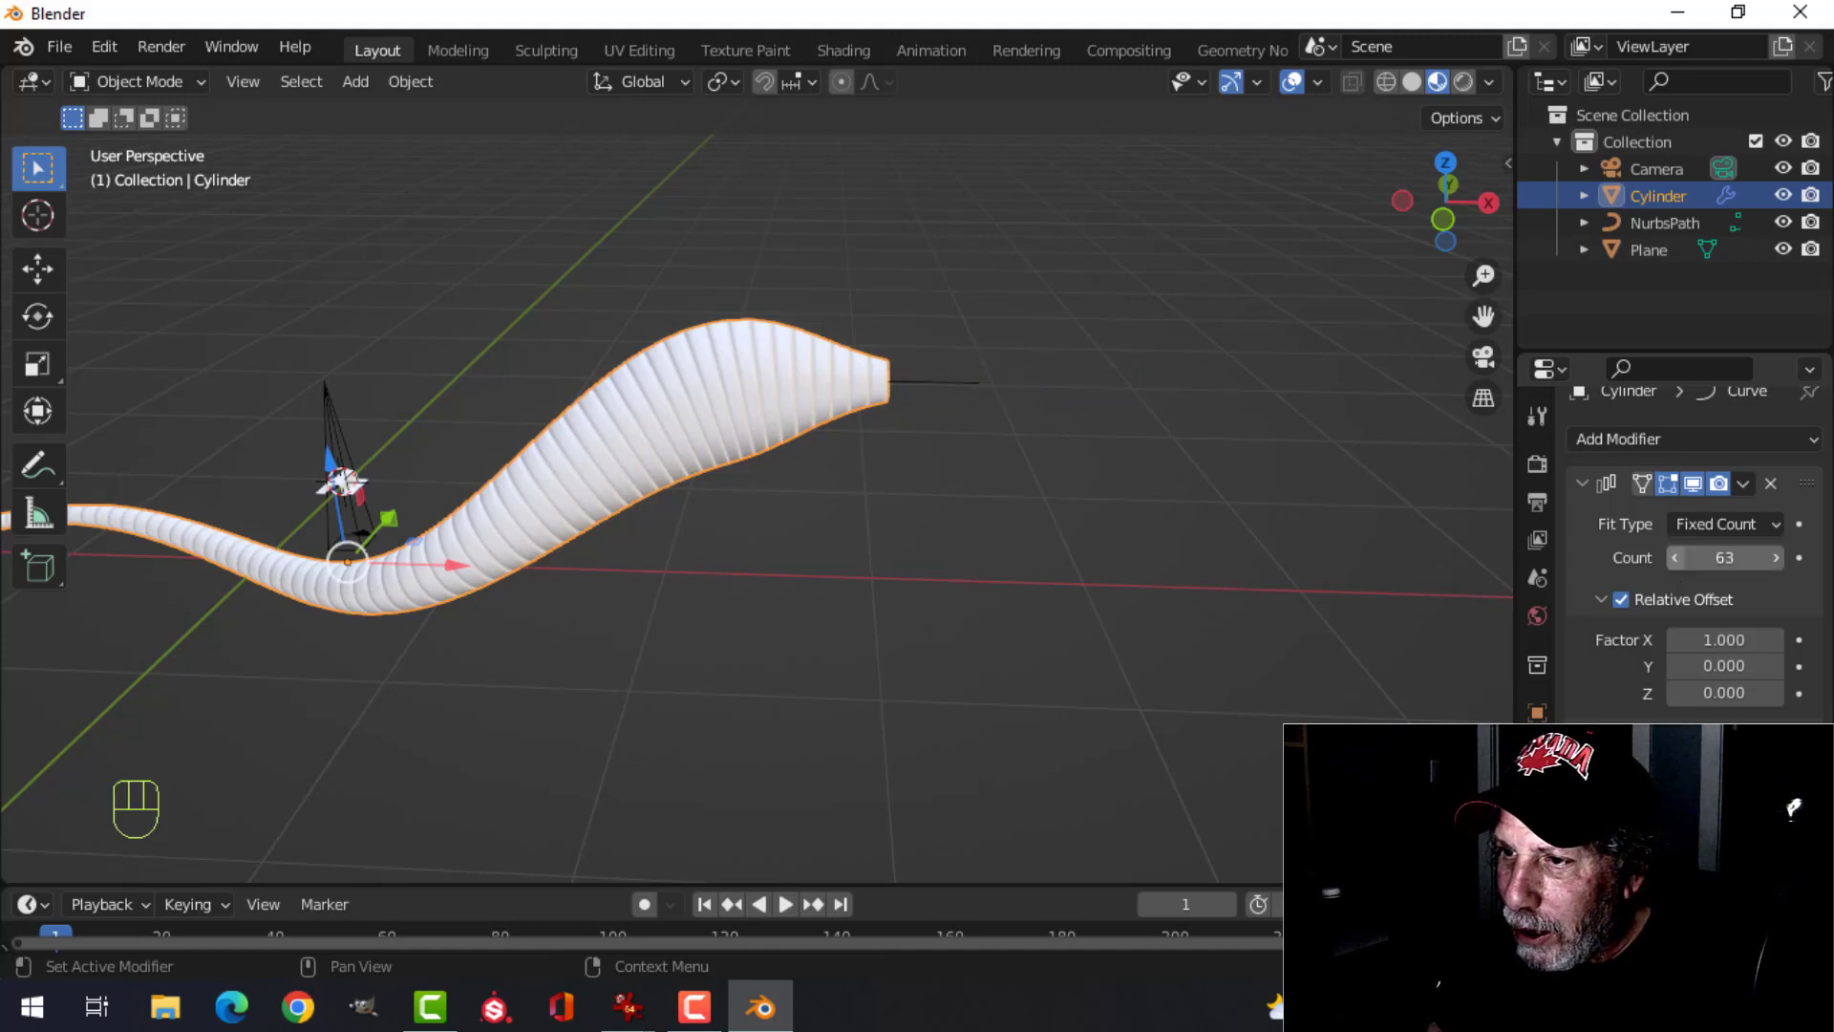
click(1673, 558)
- Examine the shortened worm around its thick end, comparing it with the straight array in Edit Mode
middle_drag(1285, 553, 960, 559)
key(Tab)
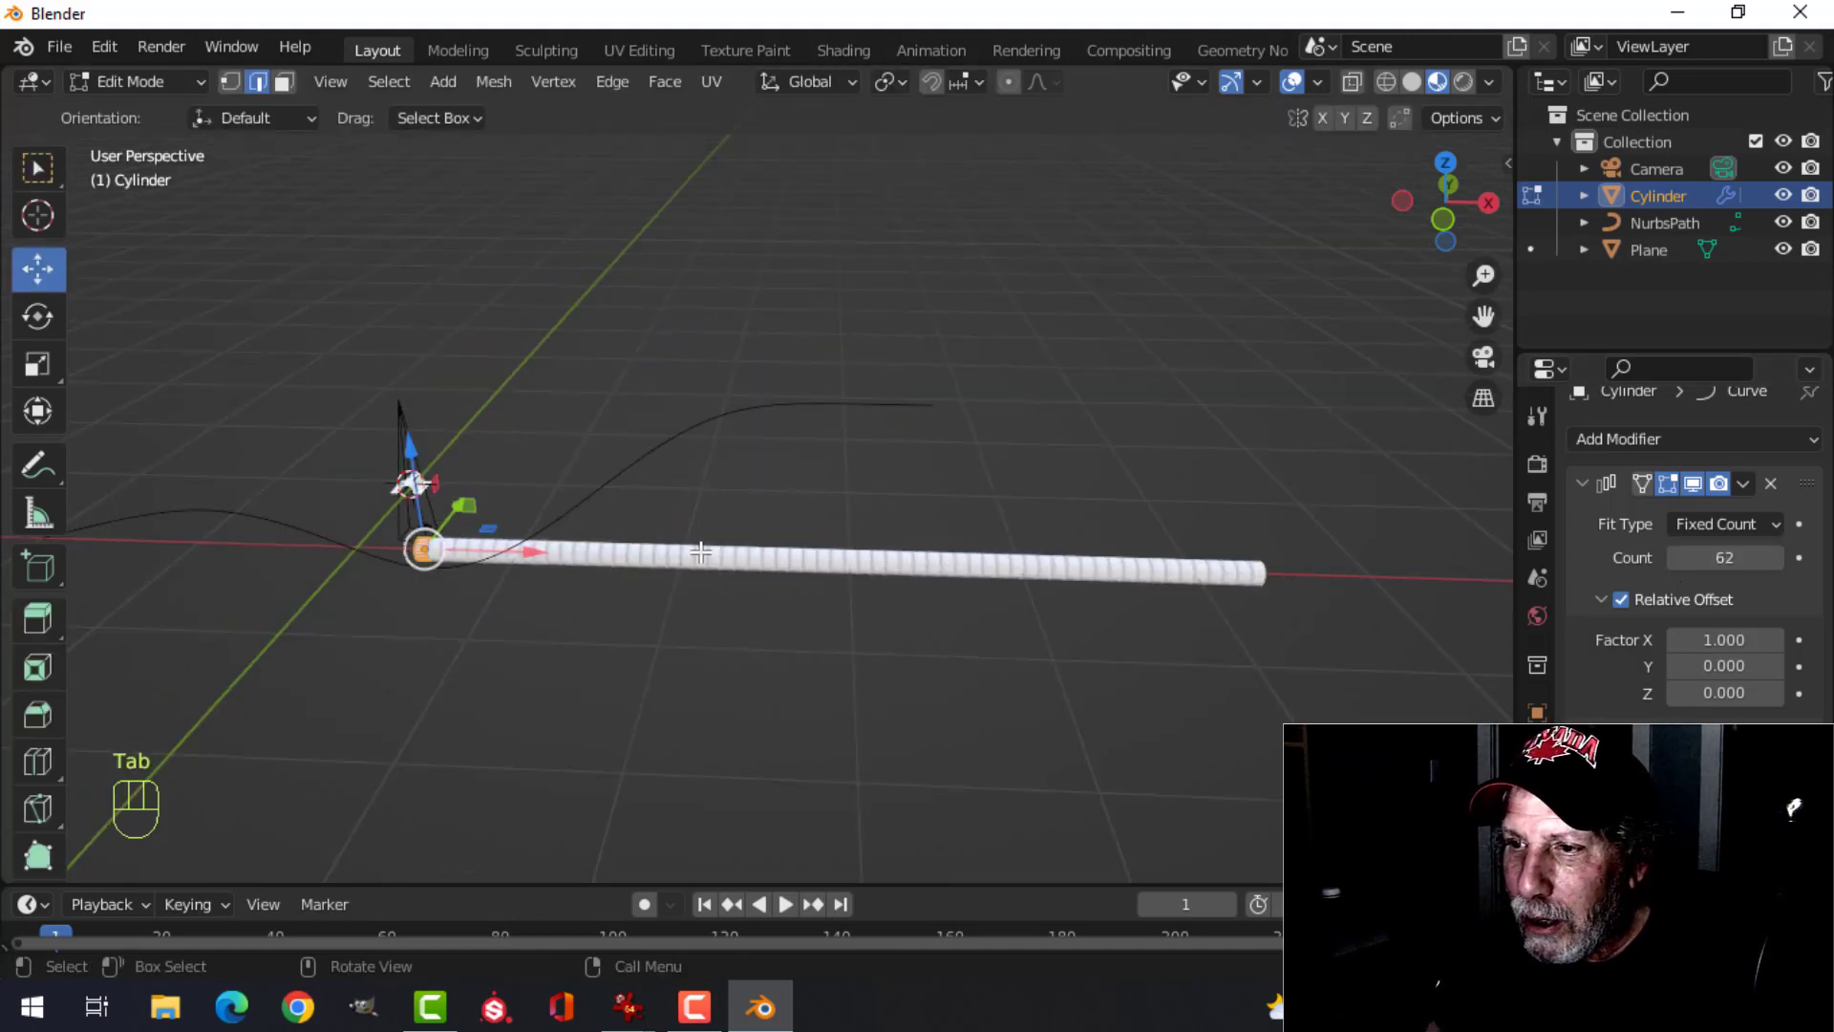
key(Tab)
middle_drag(847, 577, 960, 521)
key(alt+a)
scroll(913, 590, up, 2)
scroll(913, 590, up, 1)
click(915, 457)
middle_drag(1028, 572, 994, 575)
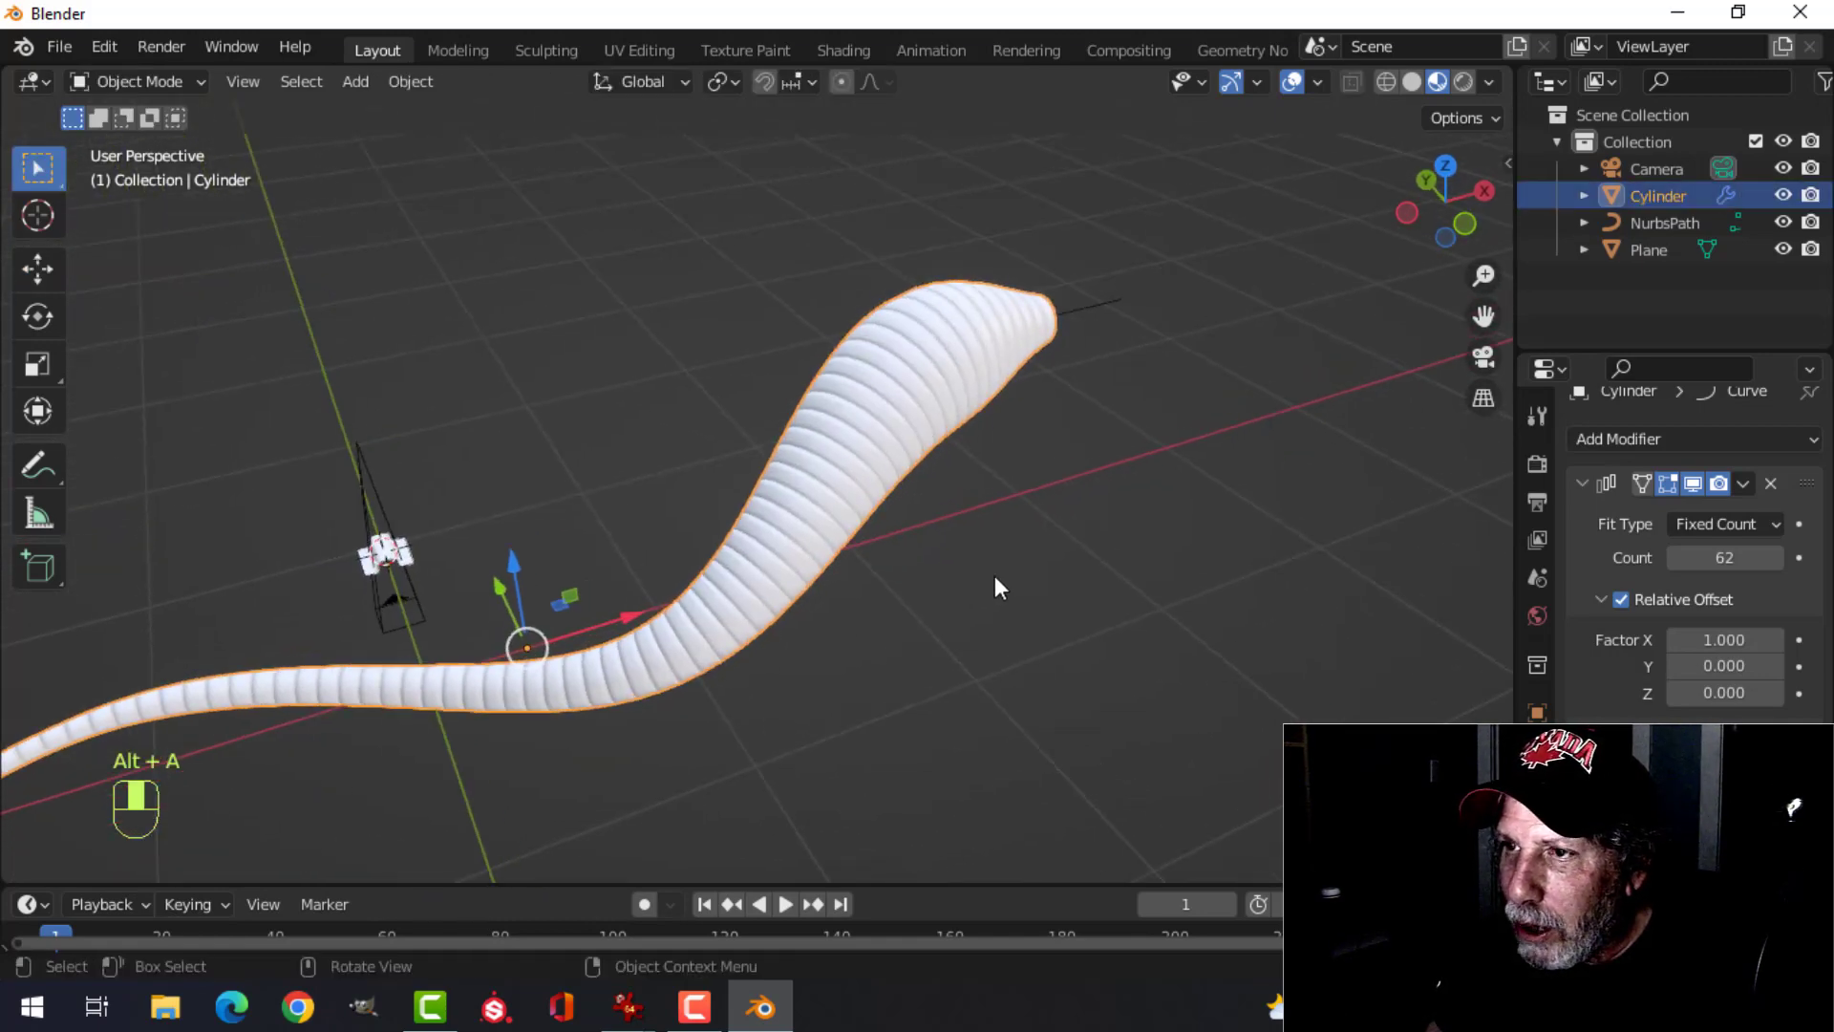
- In the Shading workspace, set the skin's Base Color to a muted brown with H 0.051, S 0.514 and V 0.291
click(844, 50)
mouse_move(1022, 484)
middle_down()
mouse_move(1040, 473)
mouse_move(927, 478)
mouse_move(991, 397)
mouse_move(999, 417)
mouse_move(942, 429)
mouse_move(1209, 702)
mouse_move(1109, 729)
mouse_move(1105, 844)
mouse_move(1127, 809)
middle_up()
scroll(1146, 844, up, 3)
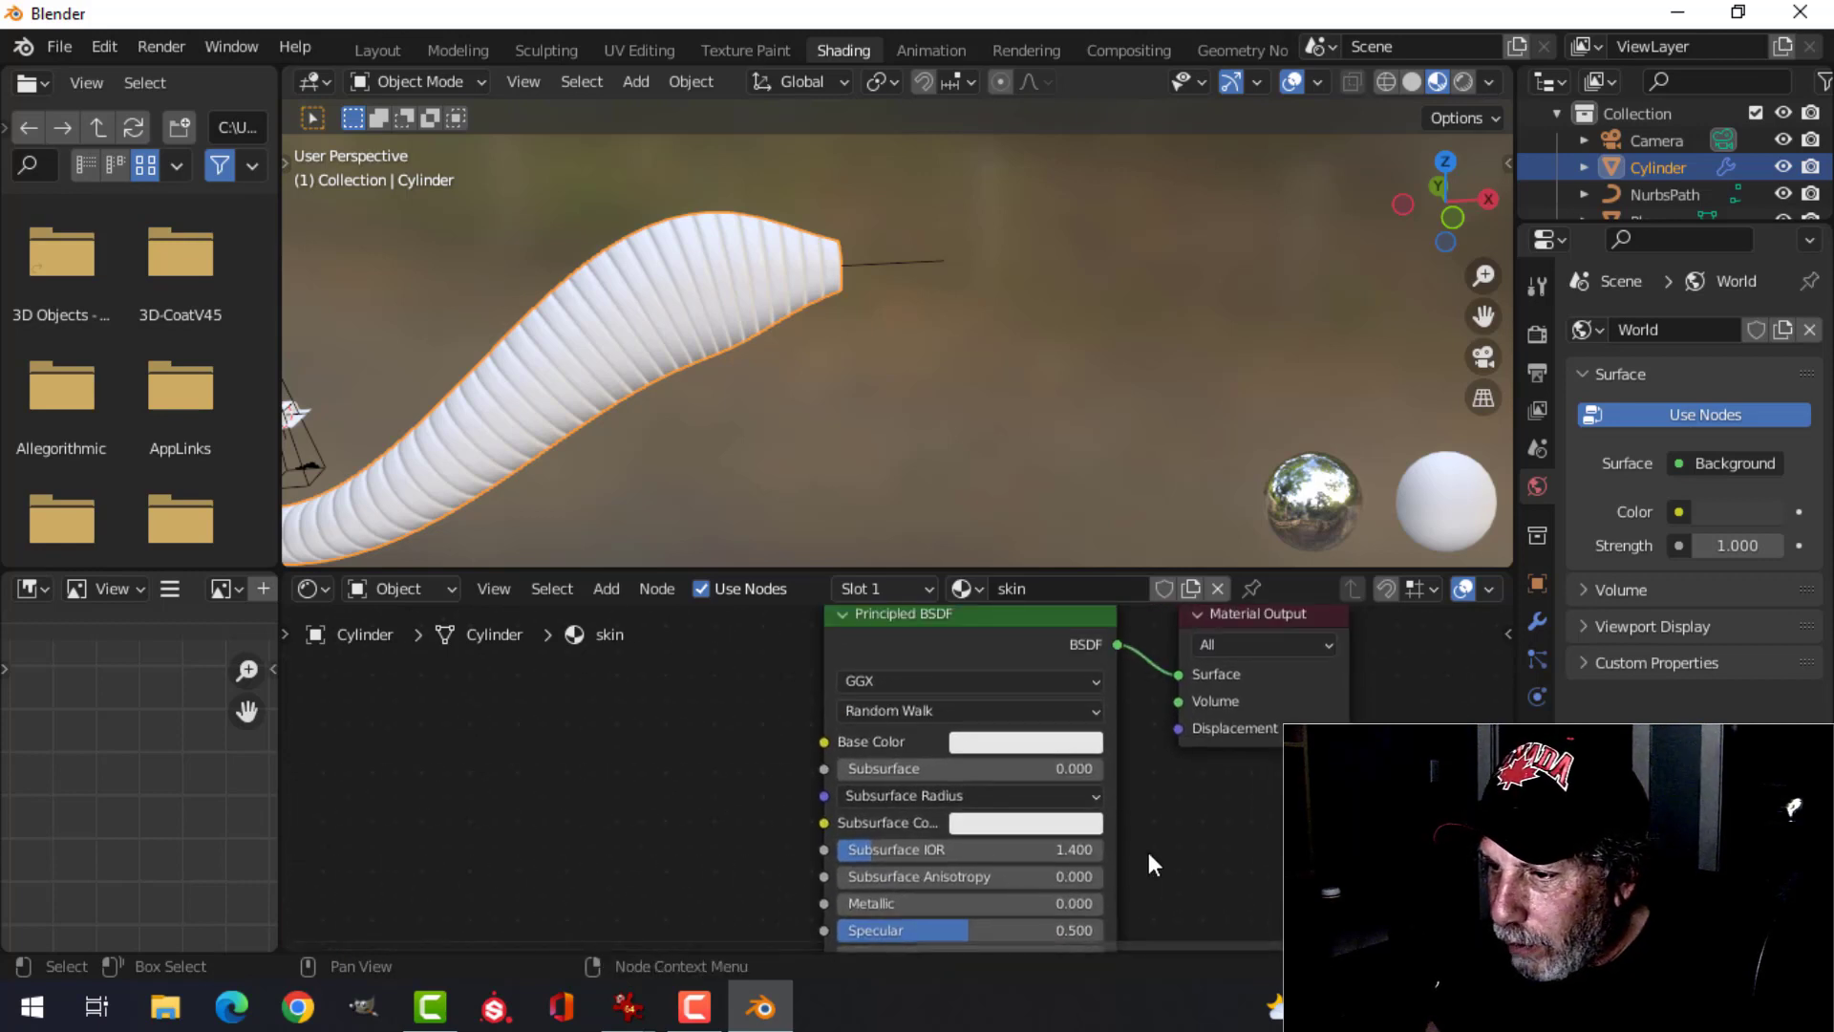
click(1042, 747)
drag(1045, 487, 1051, 480)
drag(1180, 404, 1181, 422)
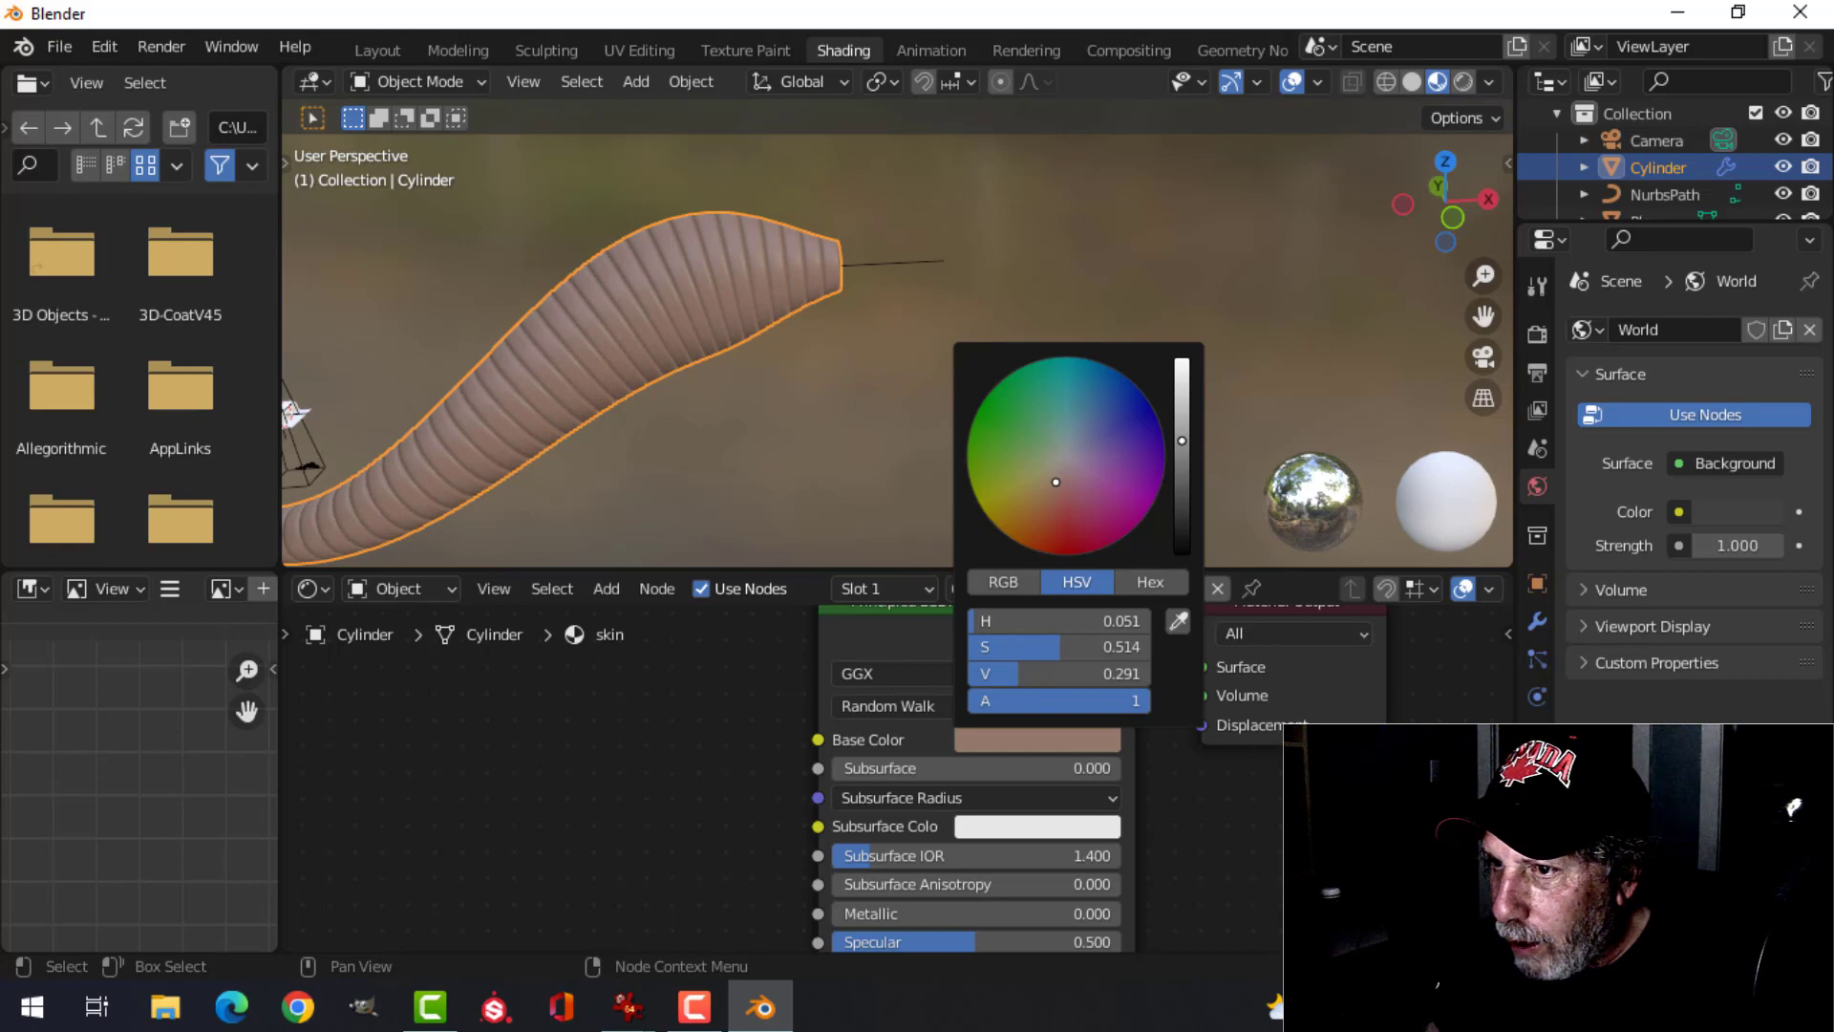
click(684, 386)
middle_drag(684, 386, 839, 445)
scroll(838, 445, up, 5)
middle_drag(902, 342, 917, 399)
click(814, 350)
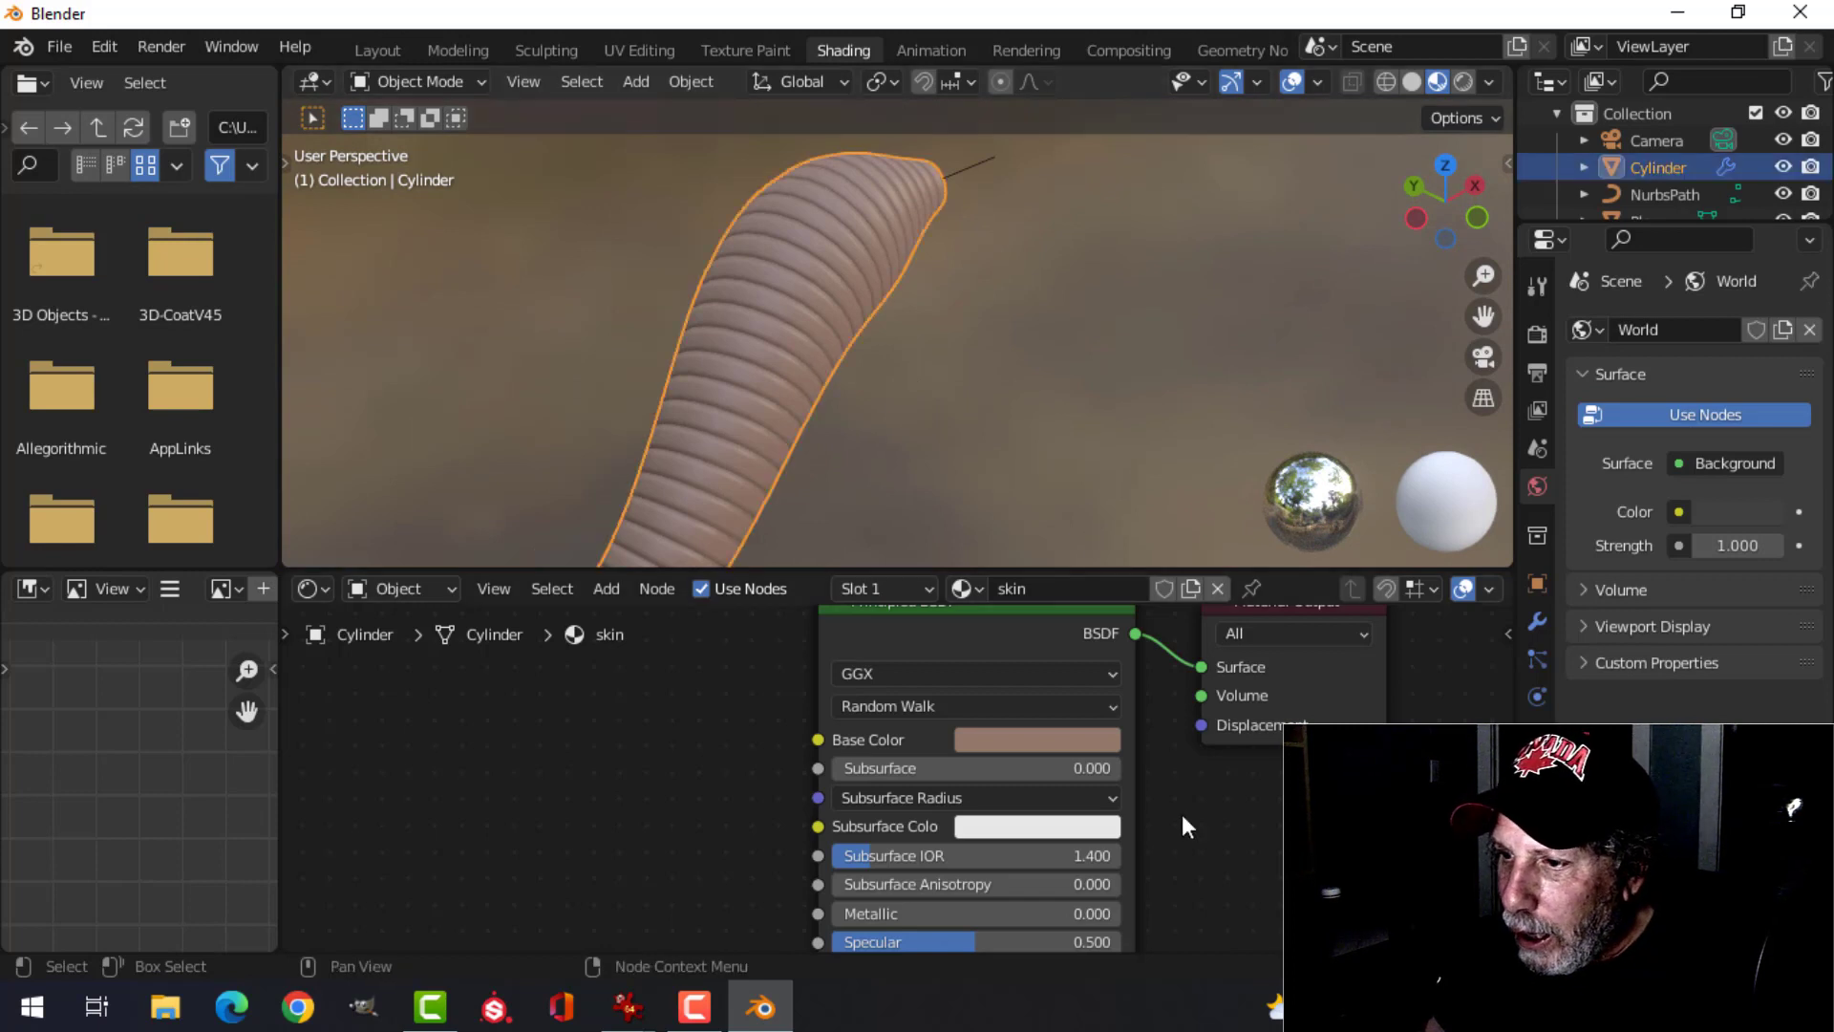
- Set the first Subsurface Radius value of the Principled BSDF to 2.000
scroll(1183, 817, up, 3)
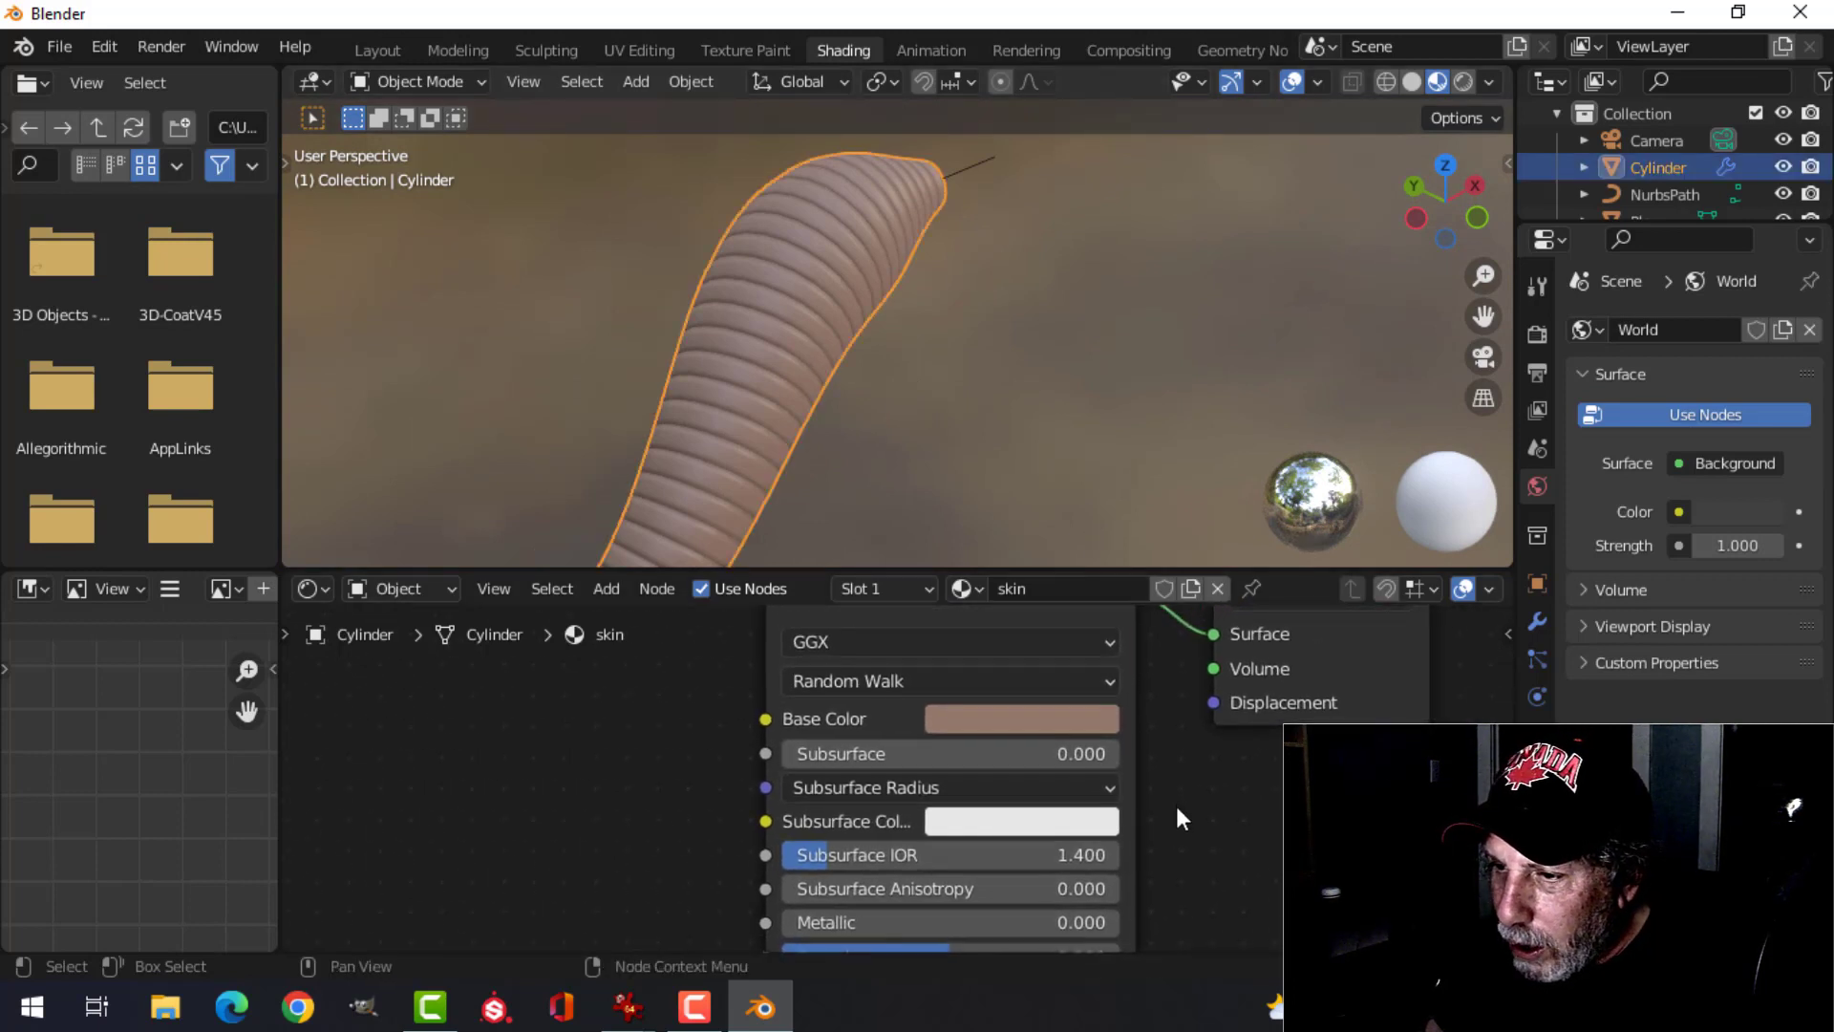
middle_drag(1181, 818, 1176, 787)
click(1077, 755)
click(1076, 756)
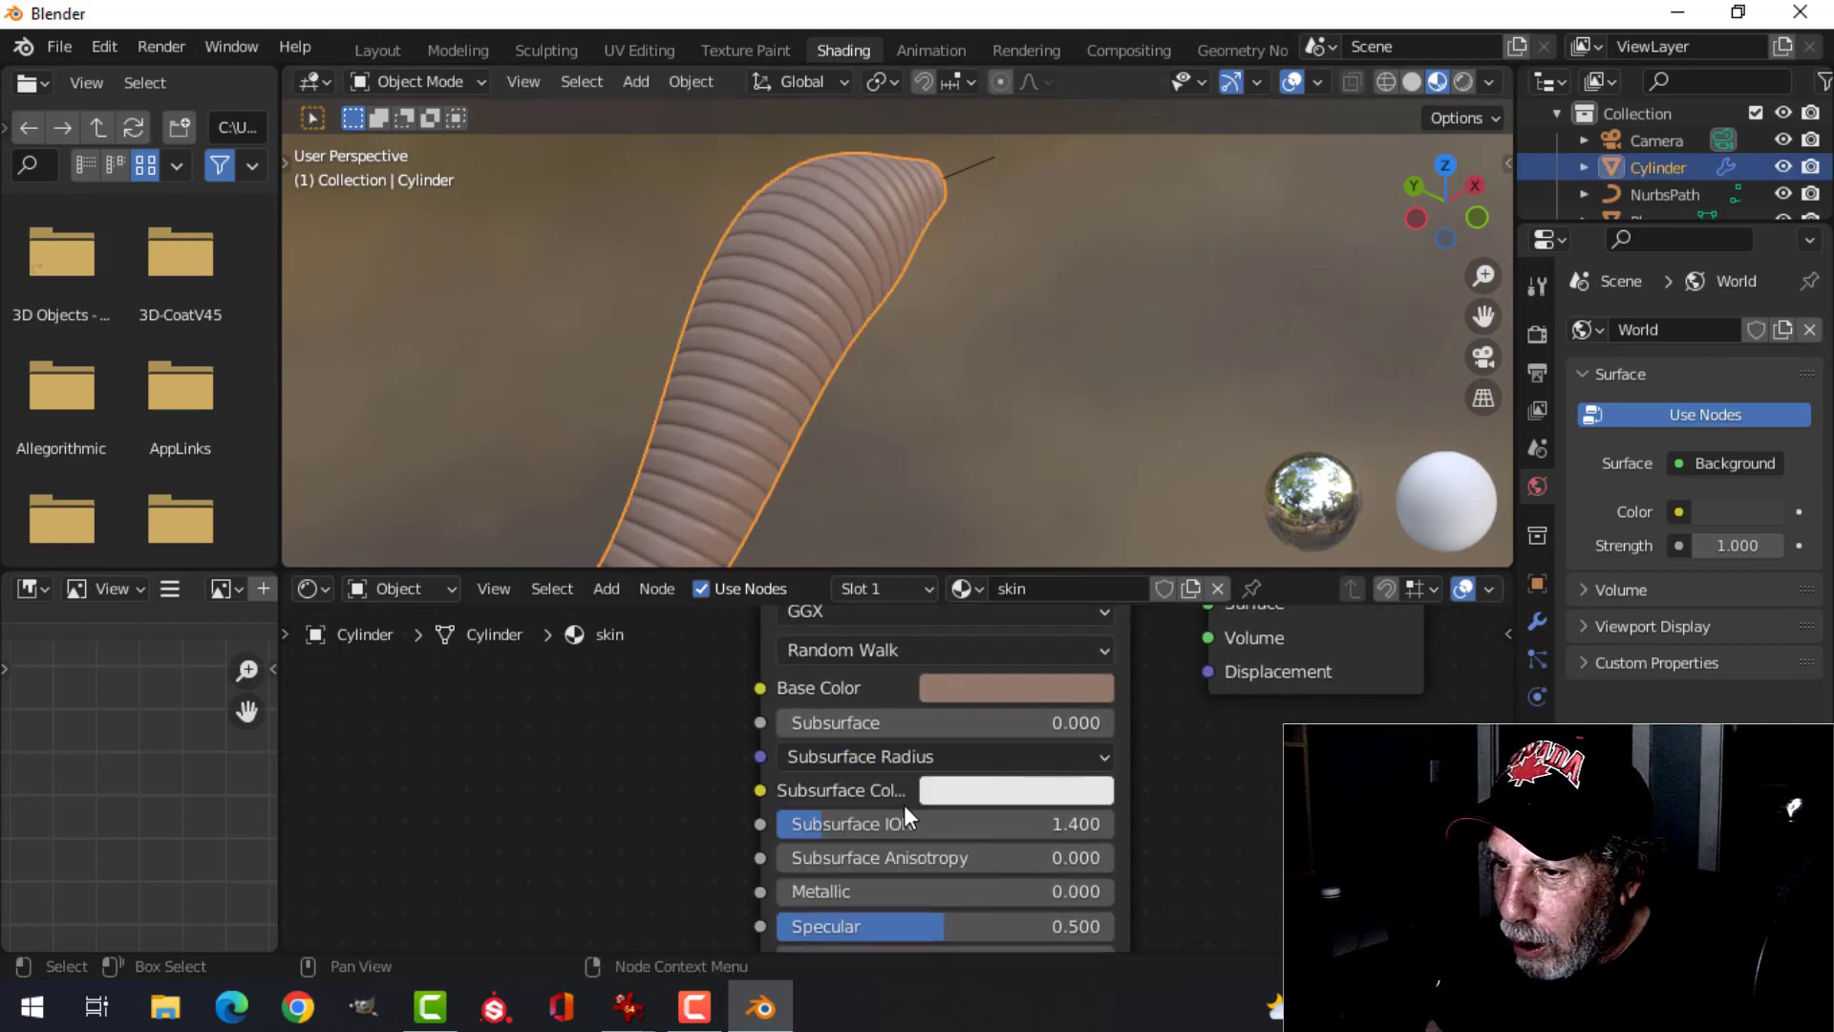
click(1055, 756)
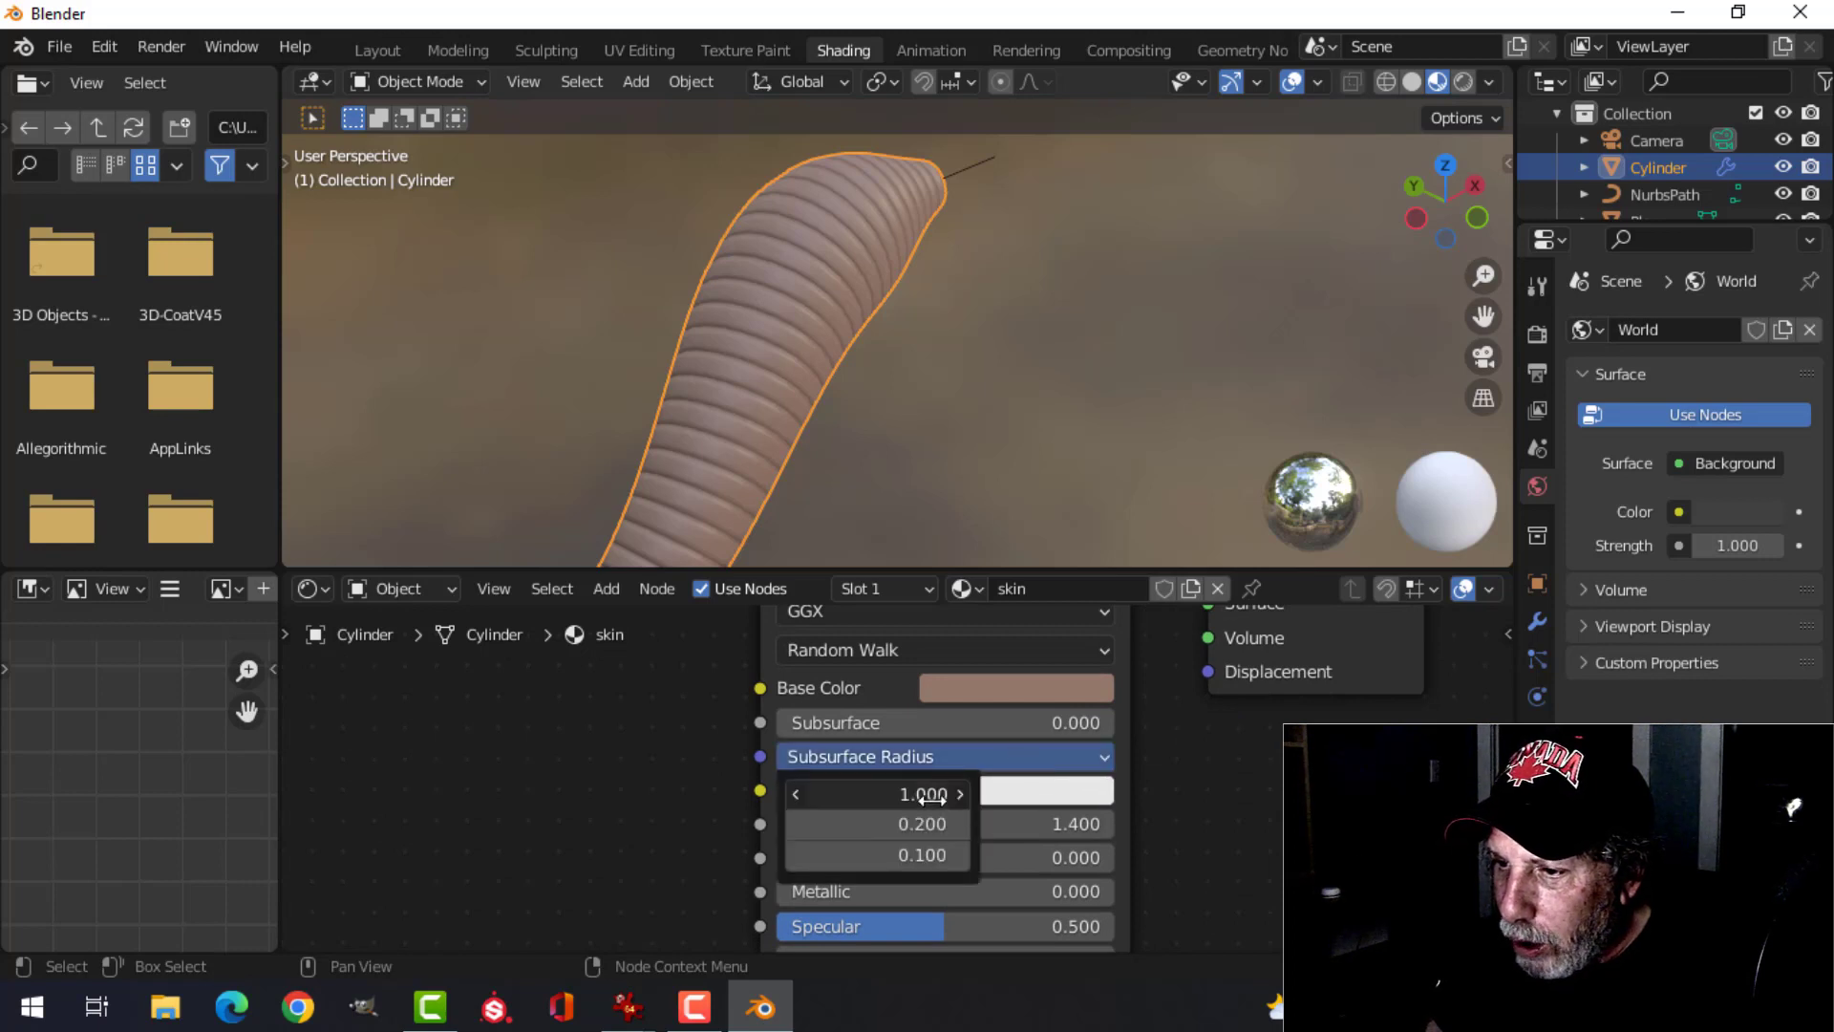
text(2)
key(Return)
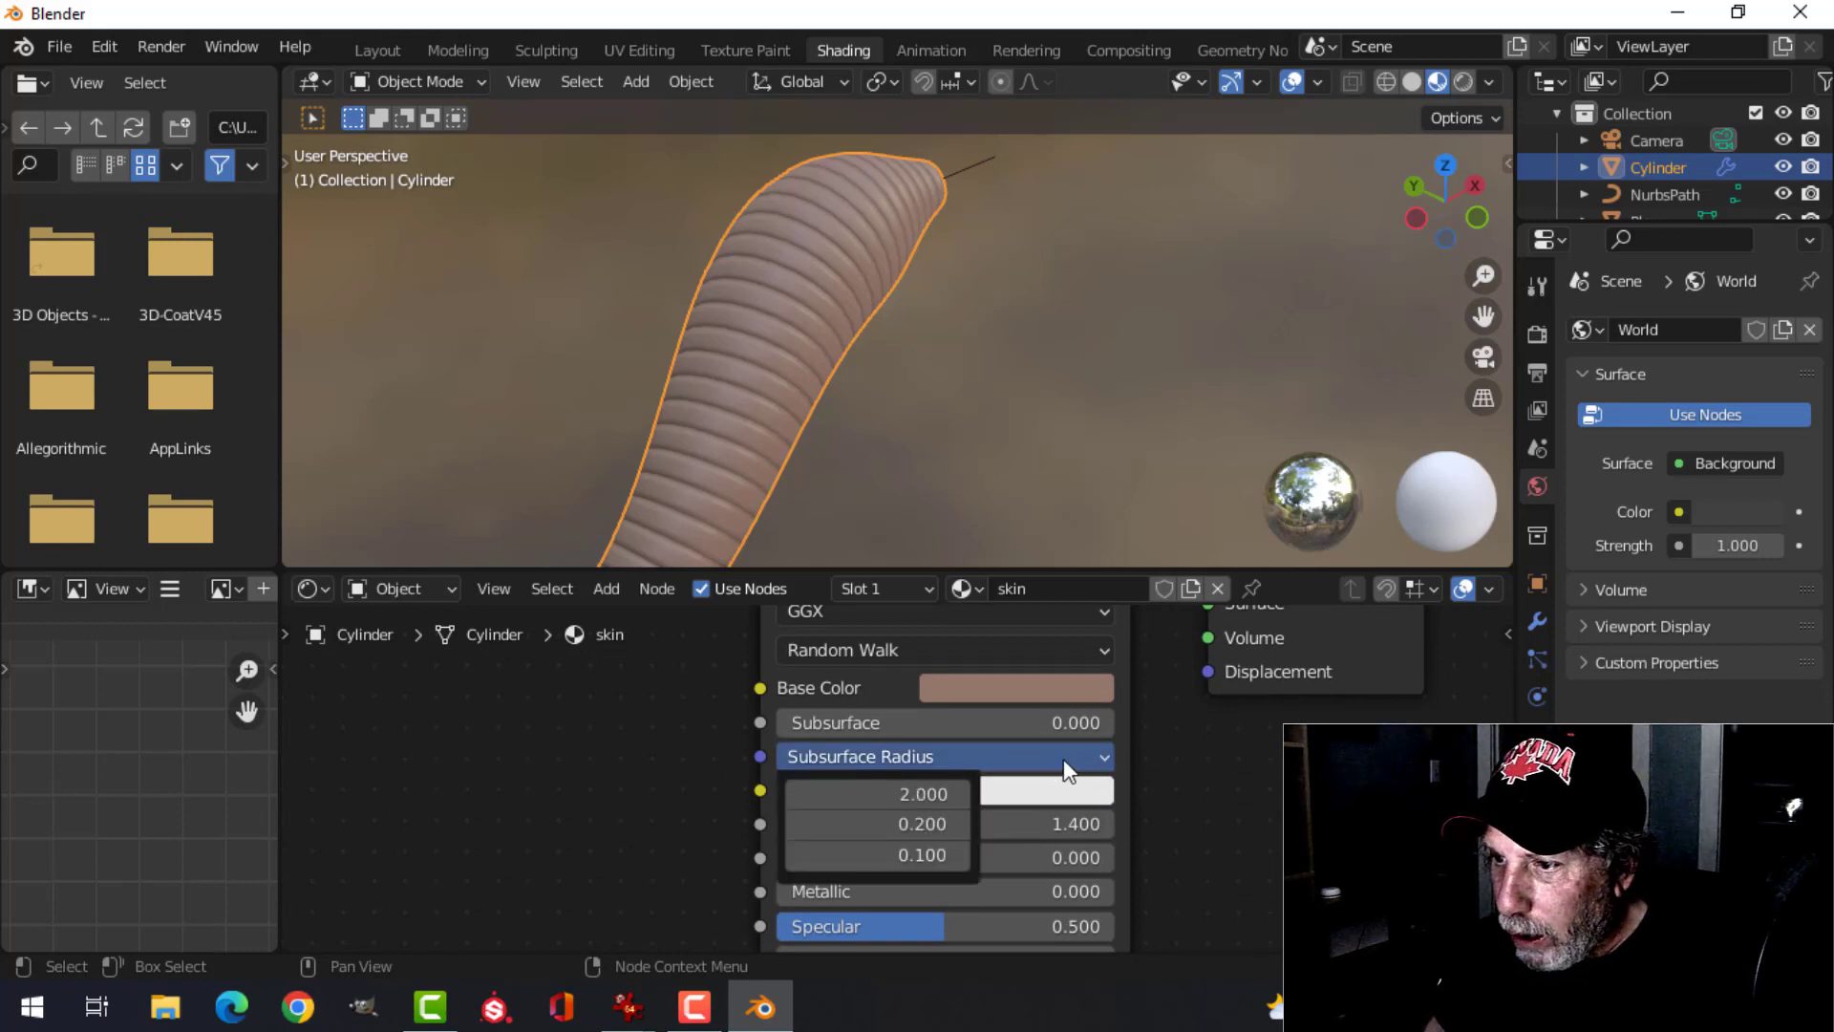
- Set the Subsurface Color to red with H 0.003, S 0.996 and V 0.800, and raise Subsurface to 0.103
click(1027, 794)
mouse_move(1068, 577)
mouse_down()
mouse_move(1040, 536)
mouse_move(1042, 569)
mouse_up()
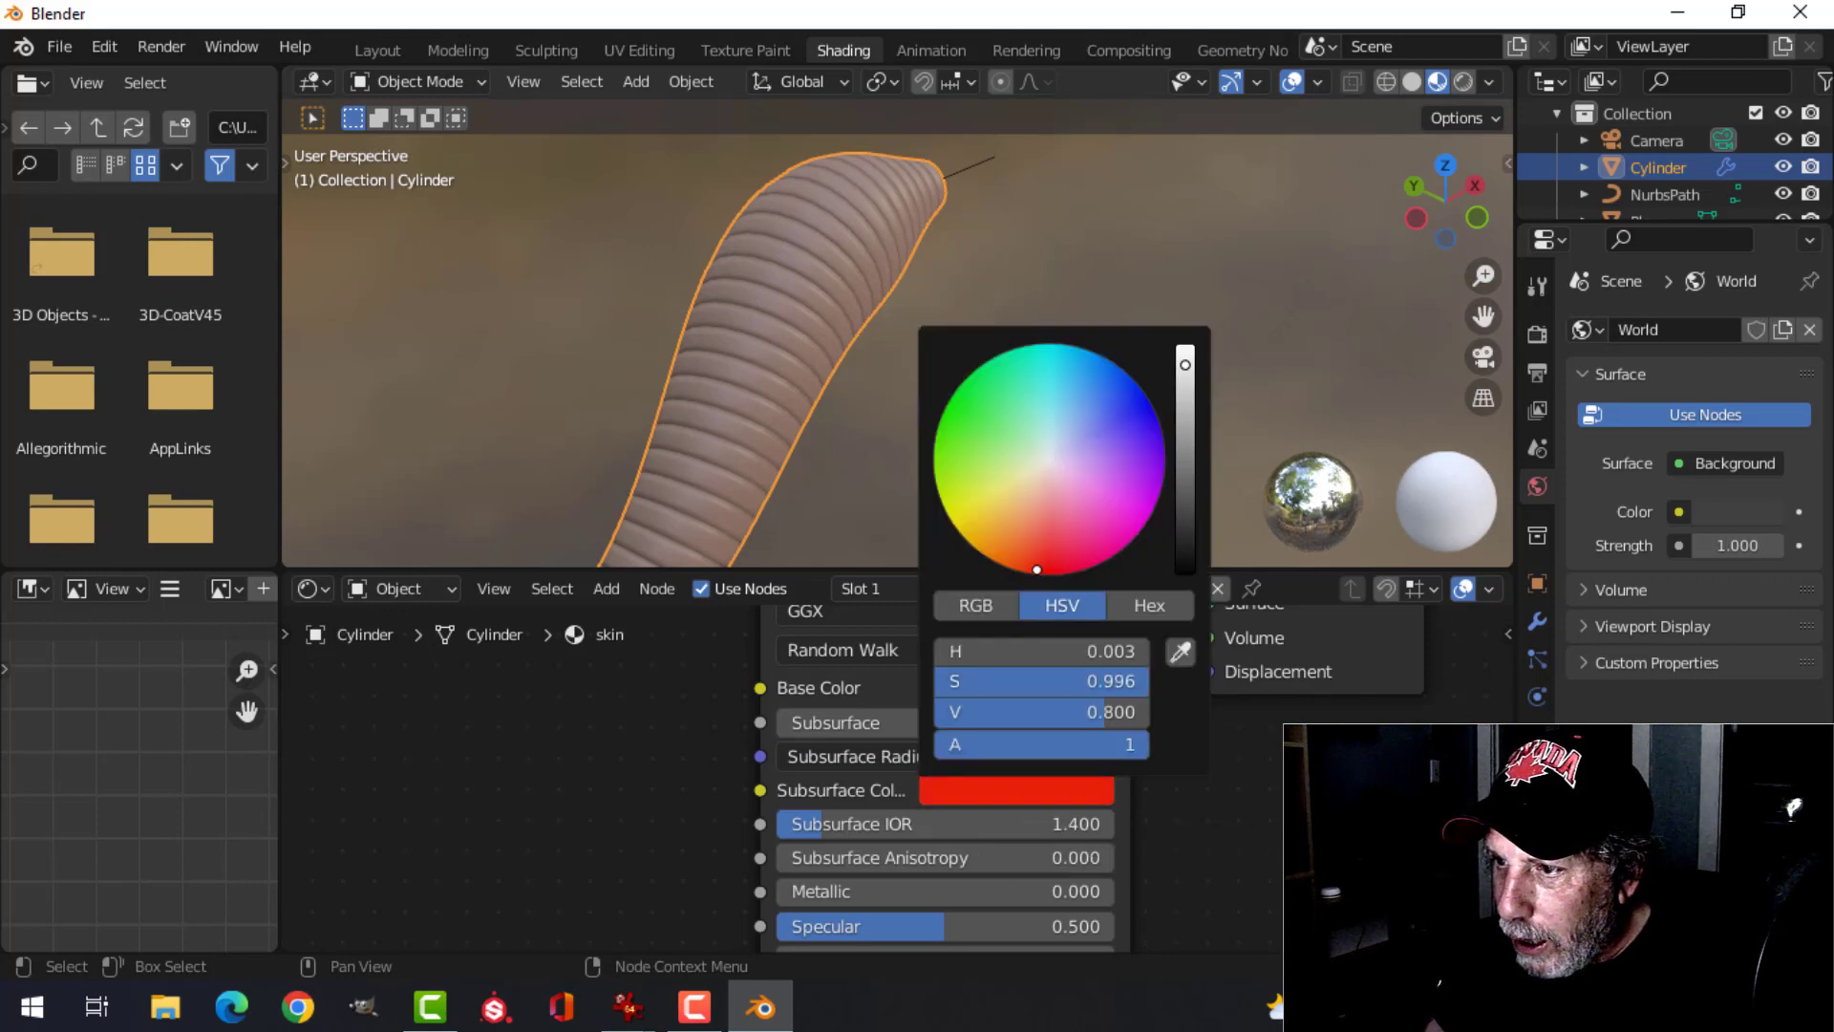
drag(953, 718, 961, 718)
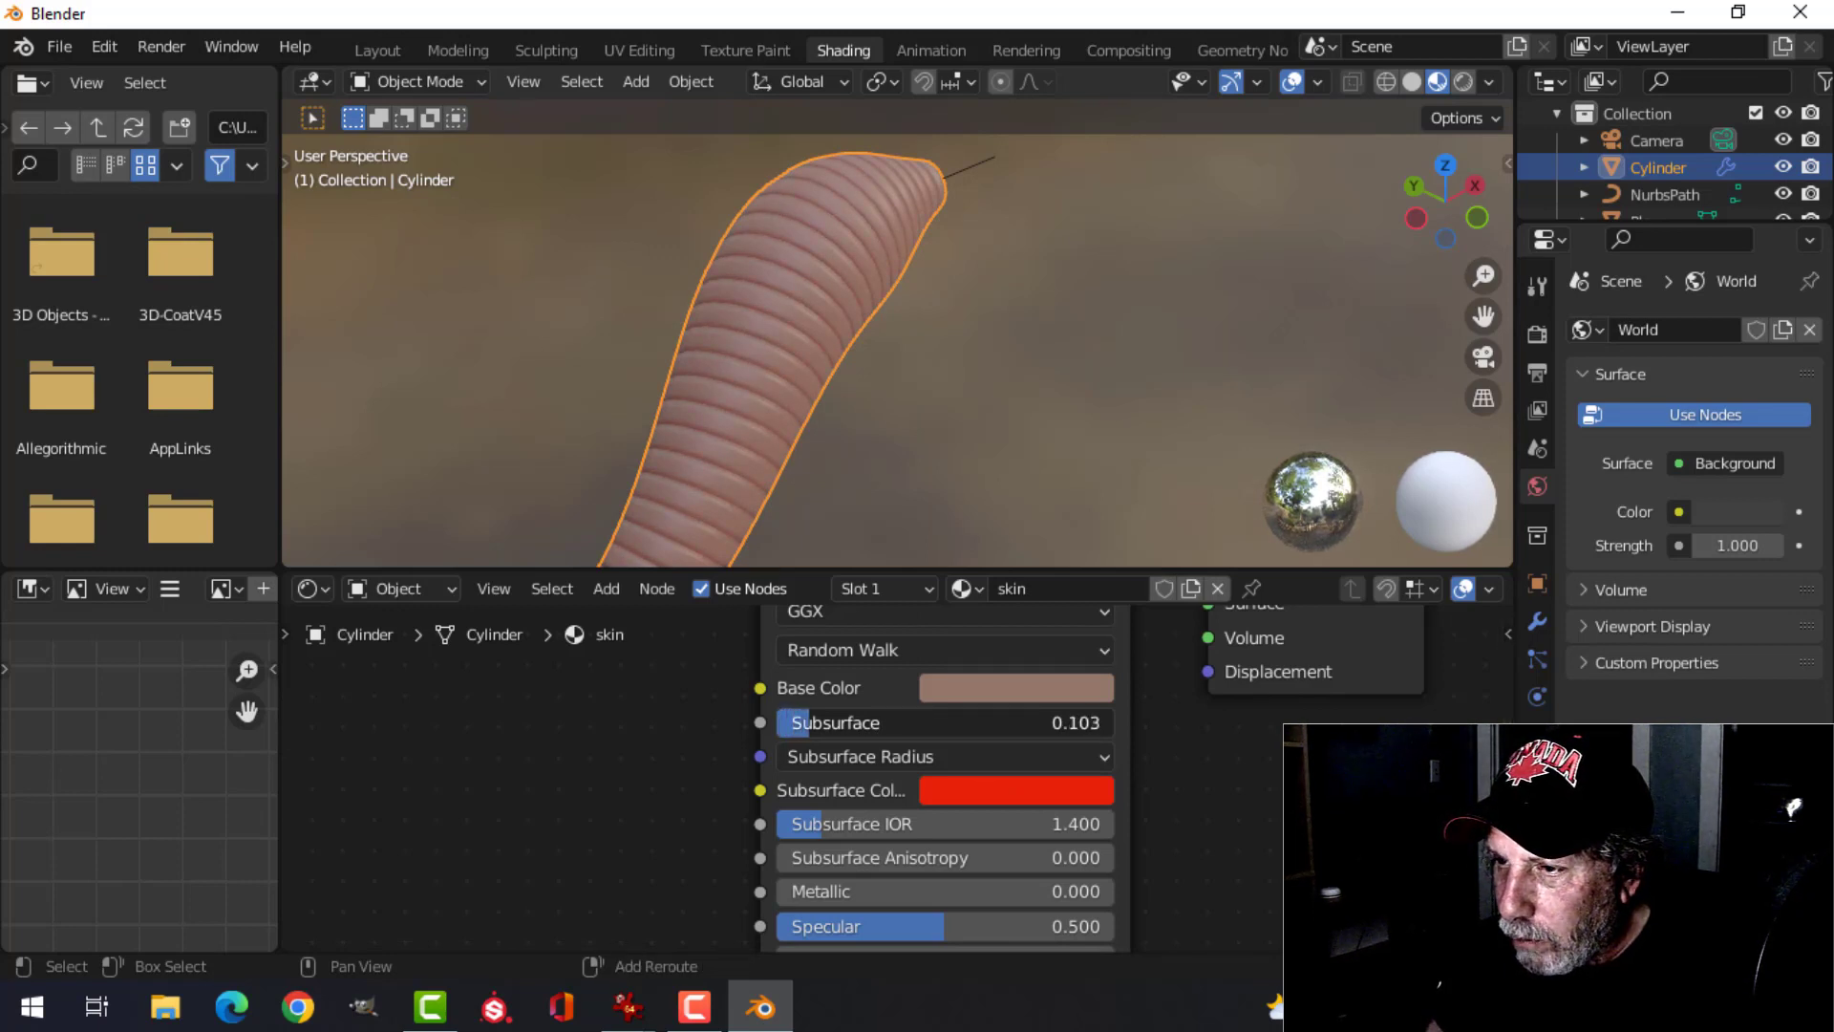
- Nudge the skin's Subsurface to 0.104 and set its Base Color to H 0.060, S 0.471 and V 0.291
drag(791, 722, 794, 722)
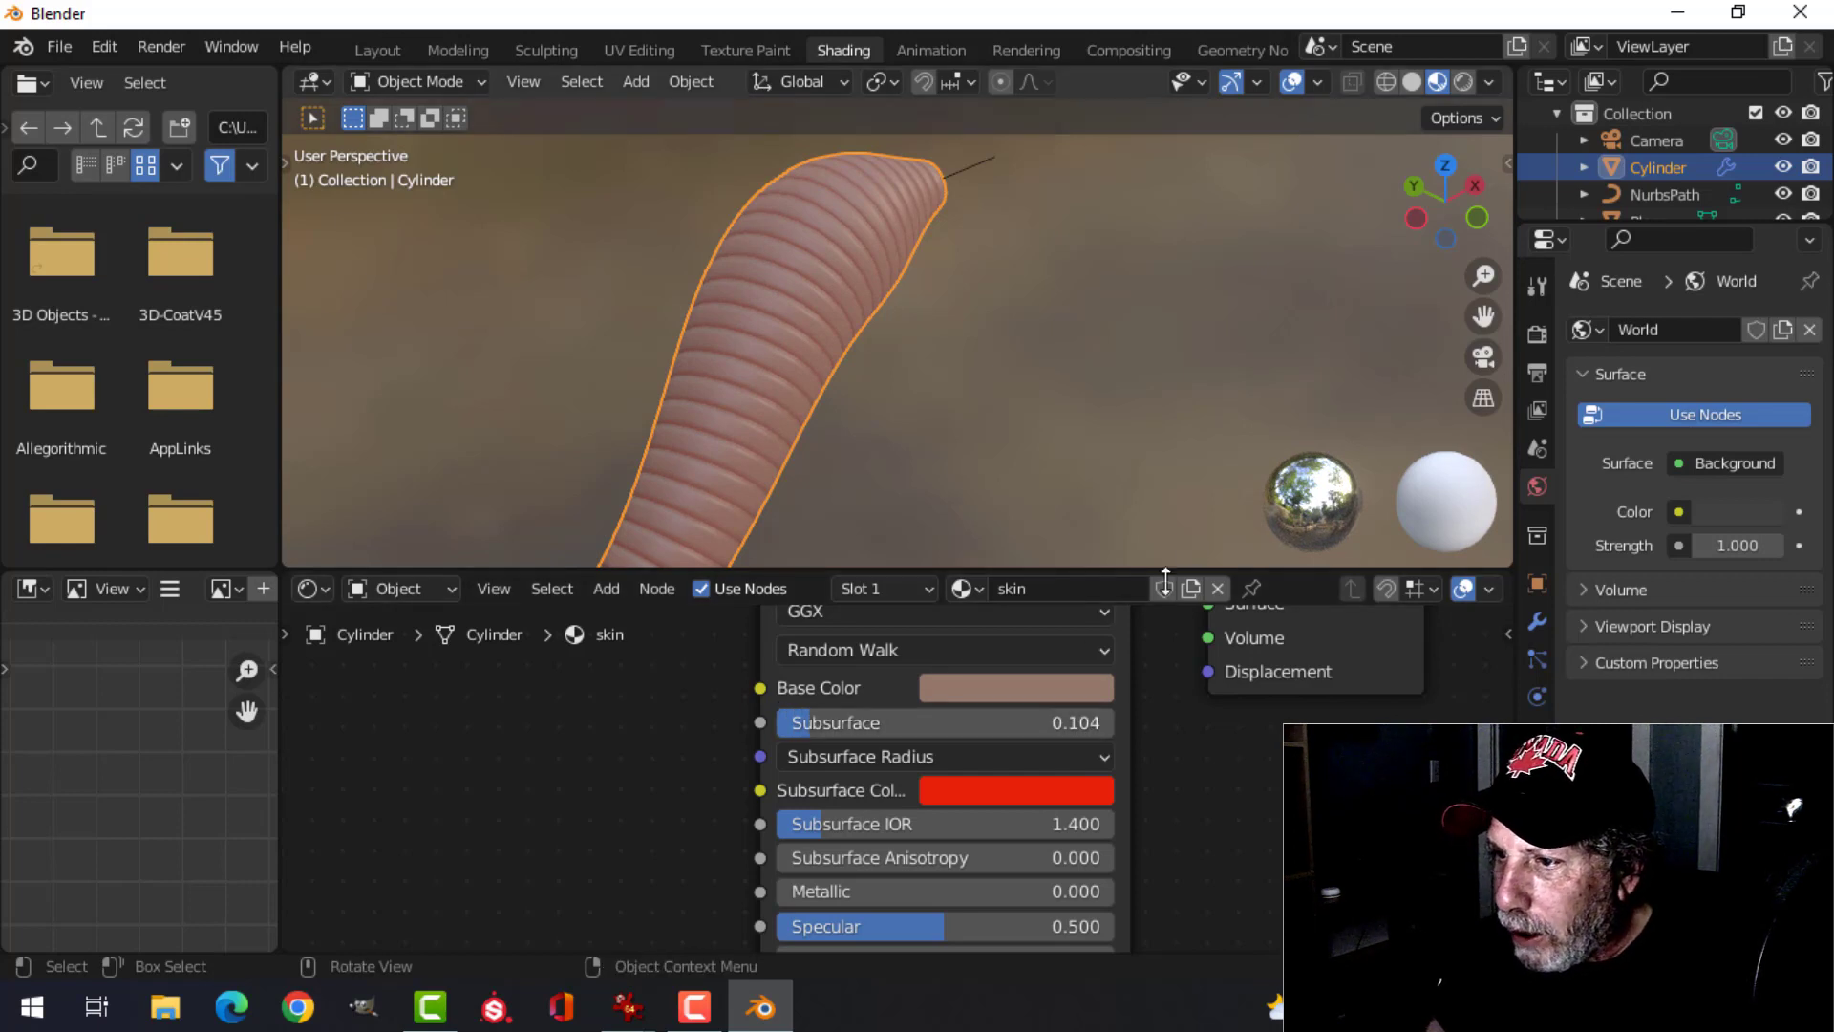
click(1063, 688)
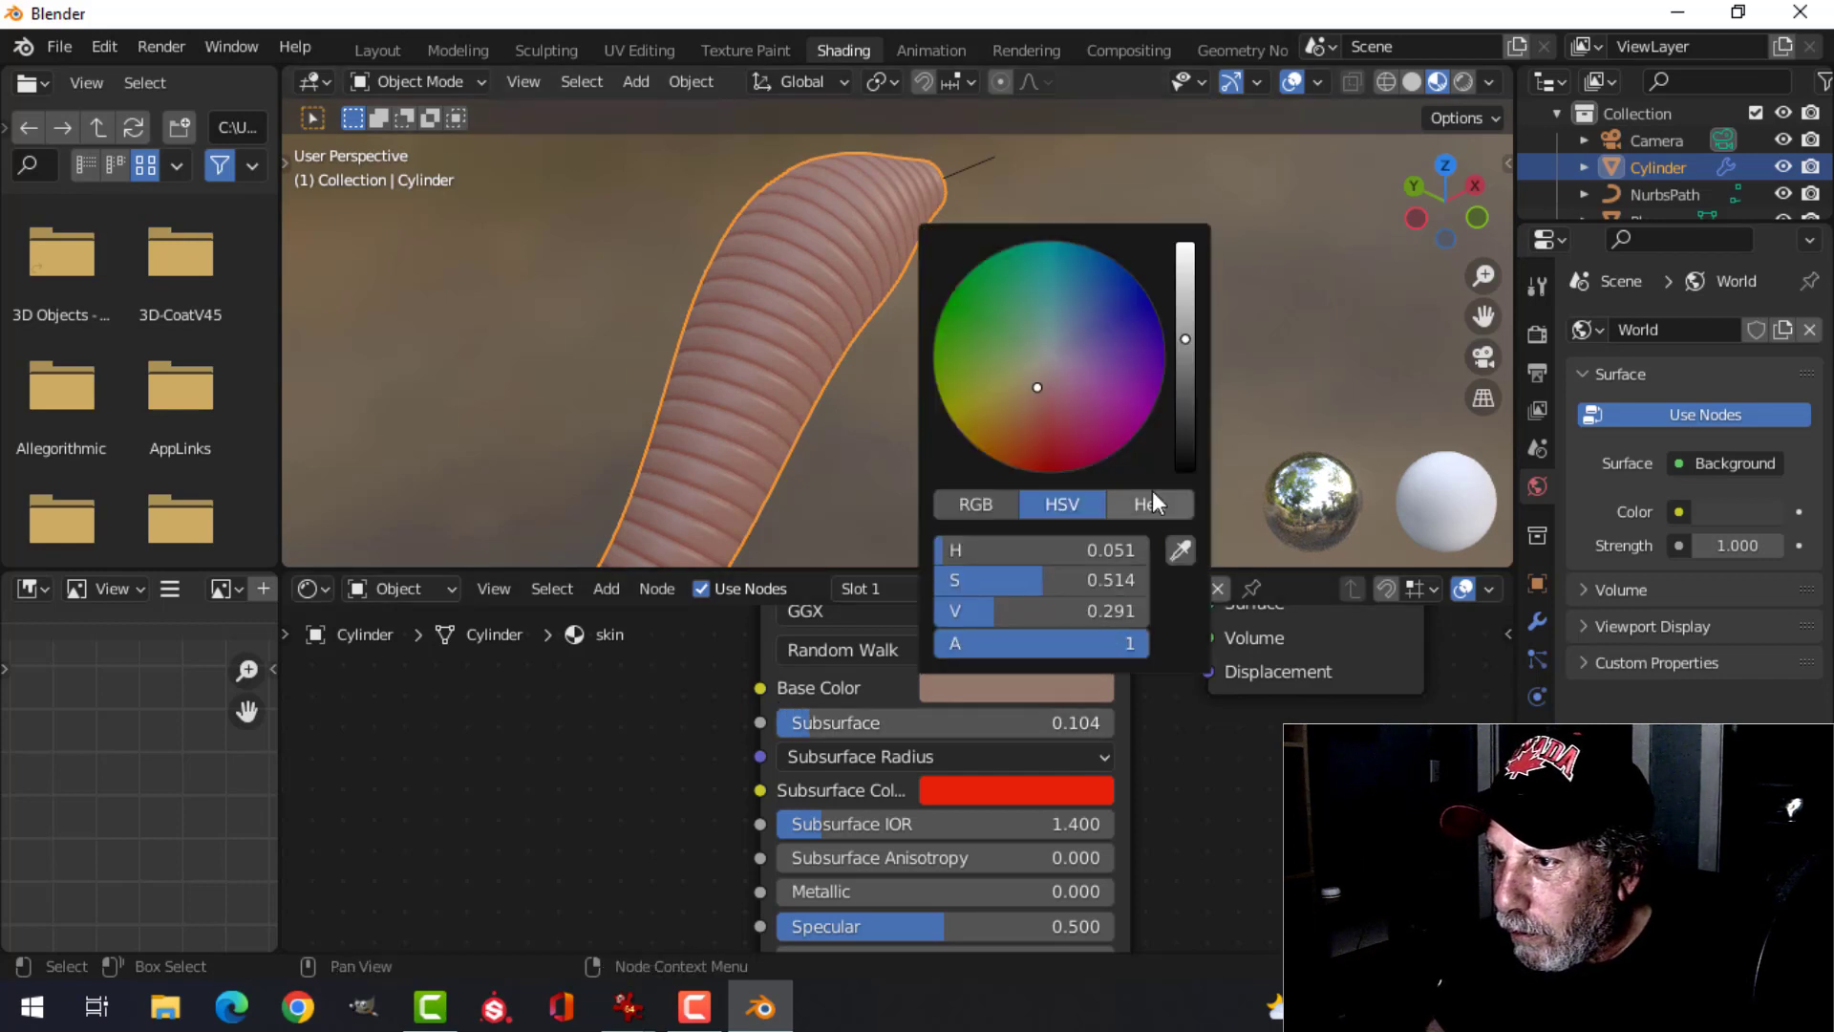
click(1051, 380)
drag(1051, 381, 1046, 380)
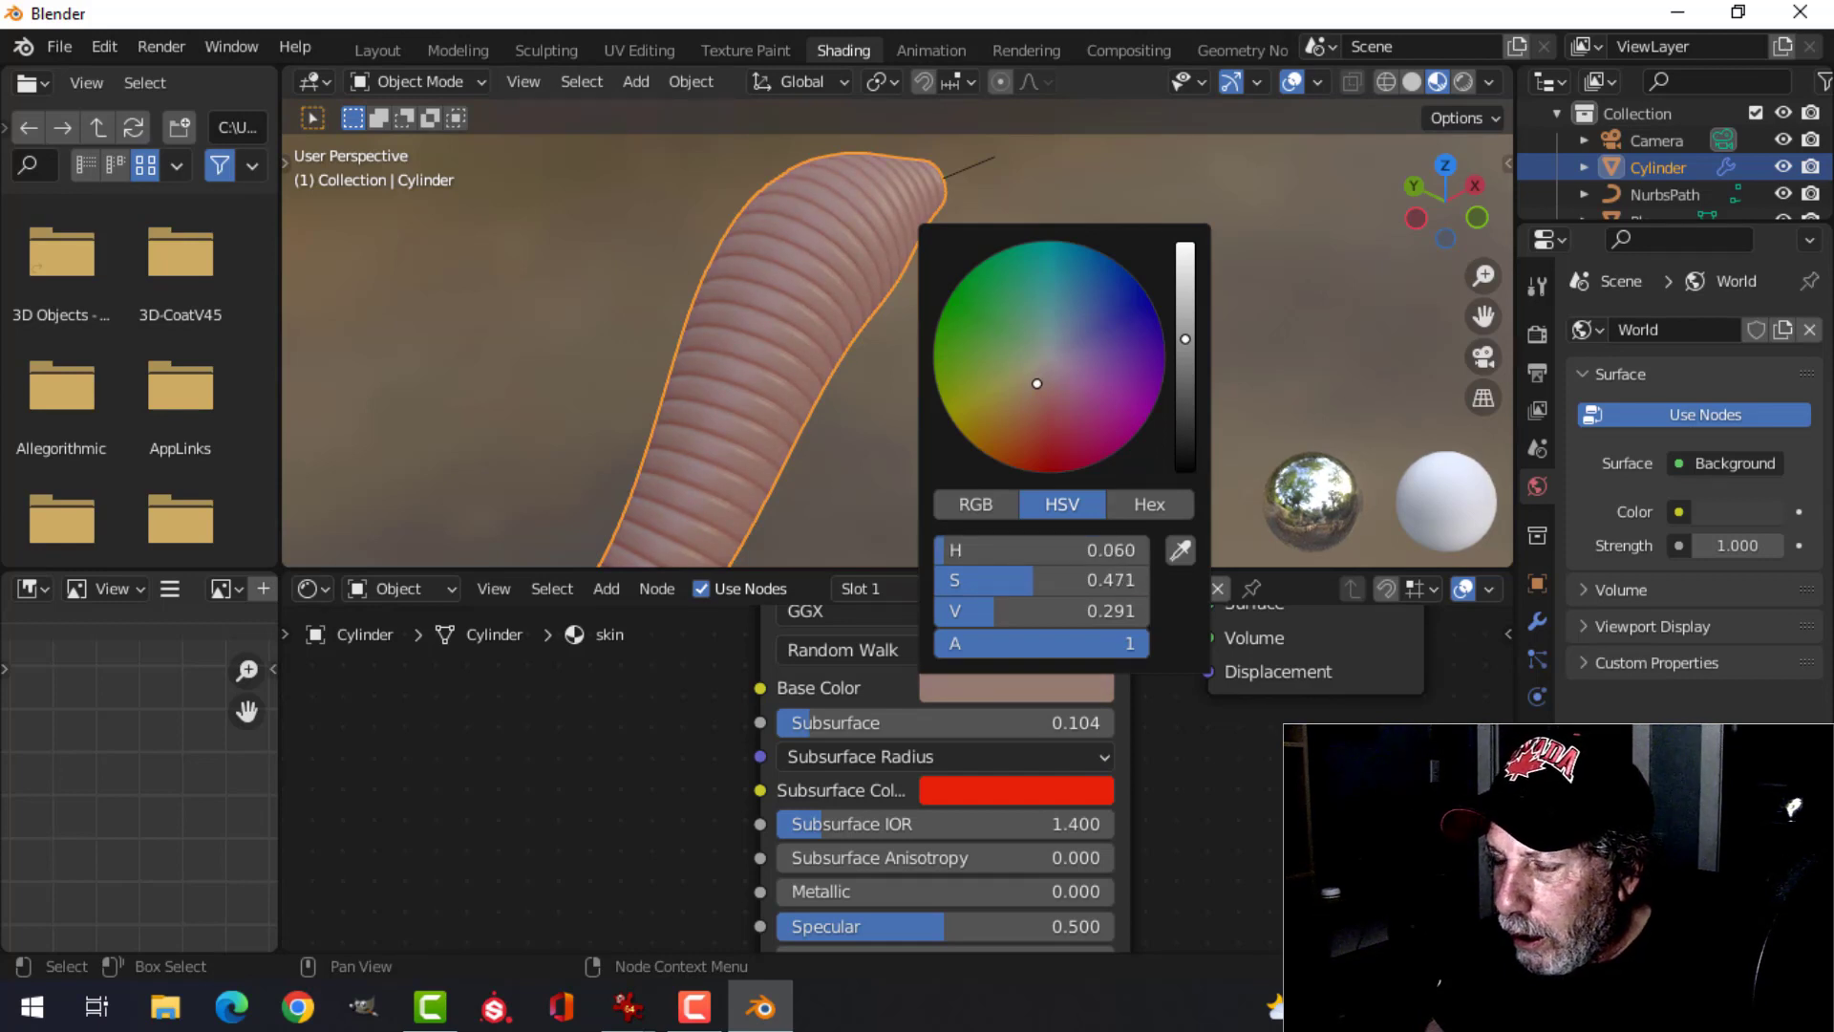
scroll(802, 319, down, 3)
click(968, 373)
mouse_move(968, 373)
middle_down()
mouse_move(703, 427)
mouse_move(987, 378)
mouse_move(1029, 350)
mouse_move(972, 373)
middle_up()
scroll(782, 416, up, 3)
scroll(972, 376, up, 2)
scroll(556, 757, down, 3)
- Duplicate the Texture Coordinate and Mapping nodes together and place the copies above the originals
middle_drag(557, 757, 885, 680)
scroll(726, 784, down, 3)
drag(385, 792, 683, 852)
key(g)
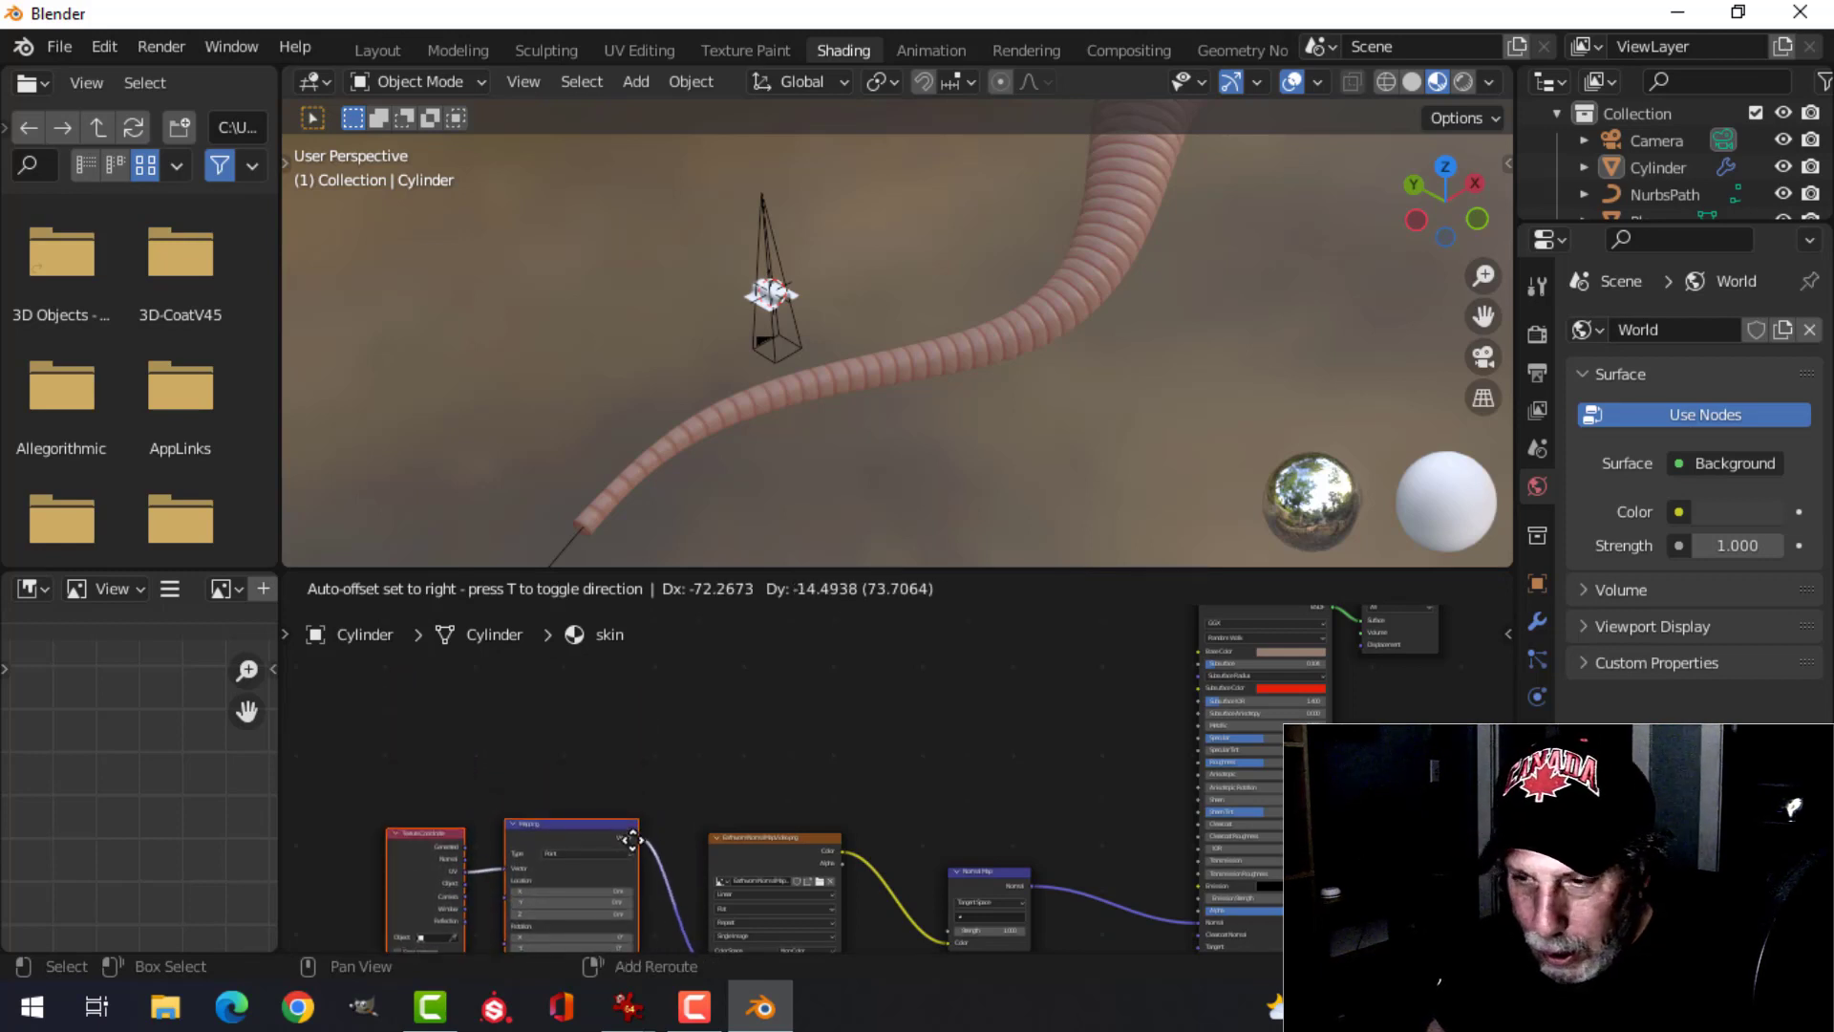
click(603, 853)
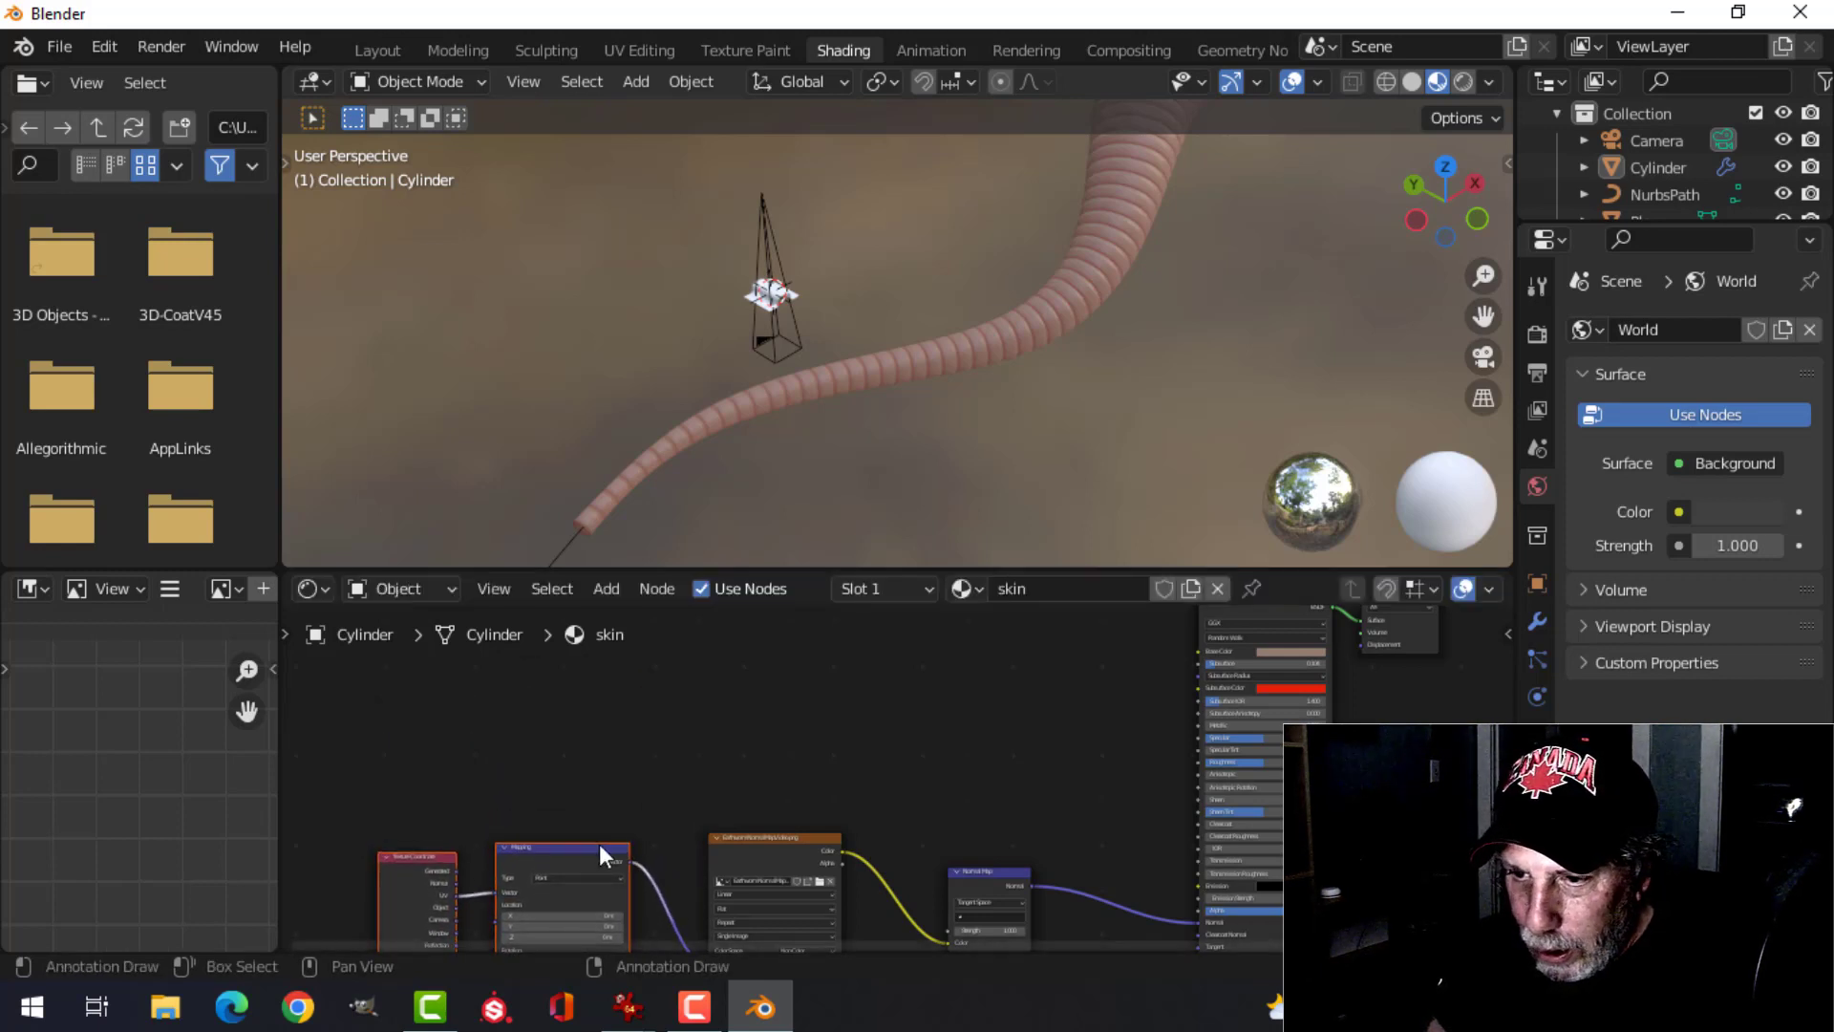
key(shift+d)
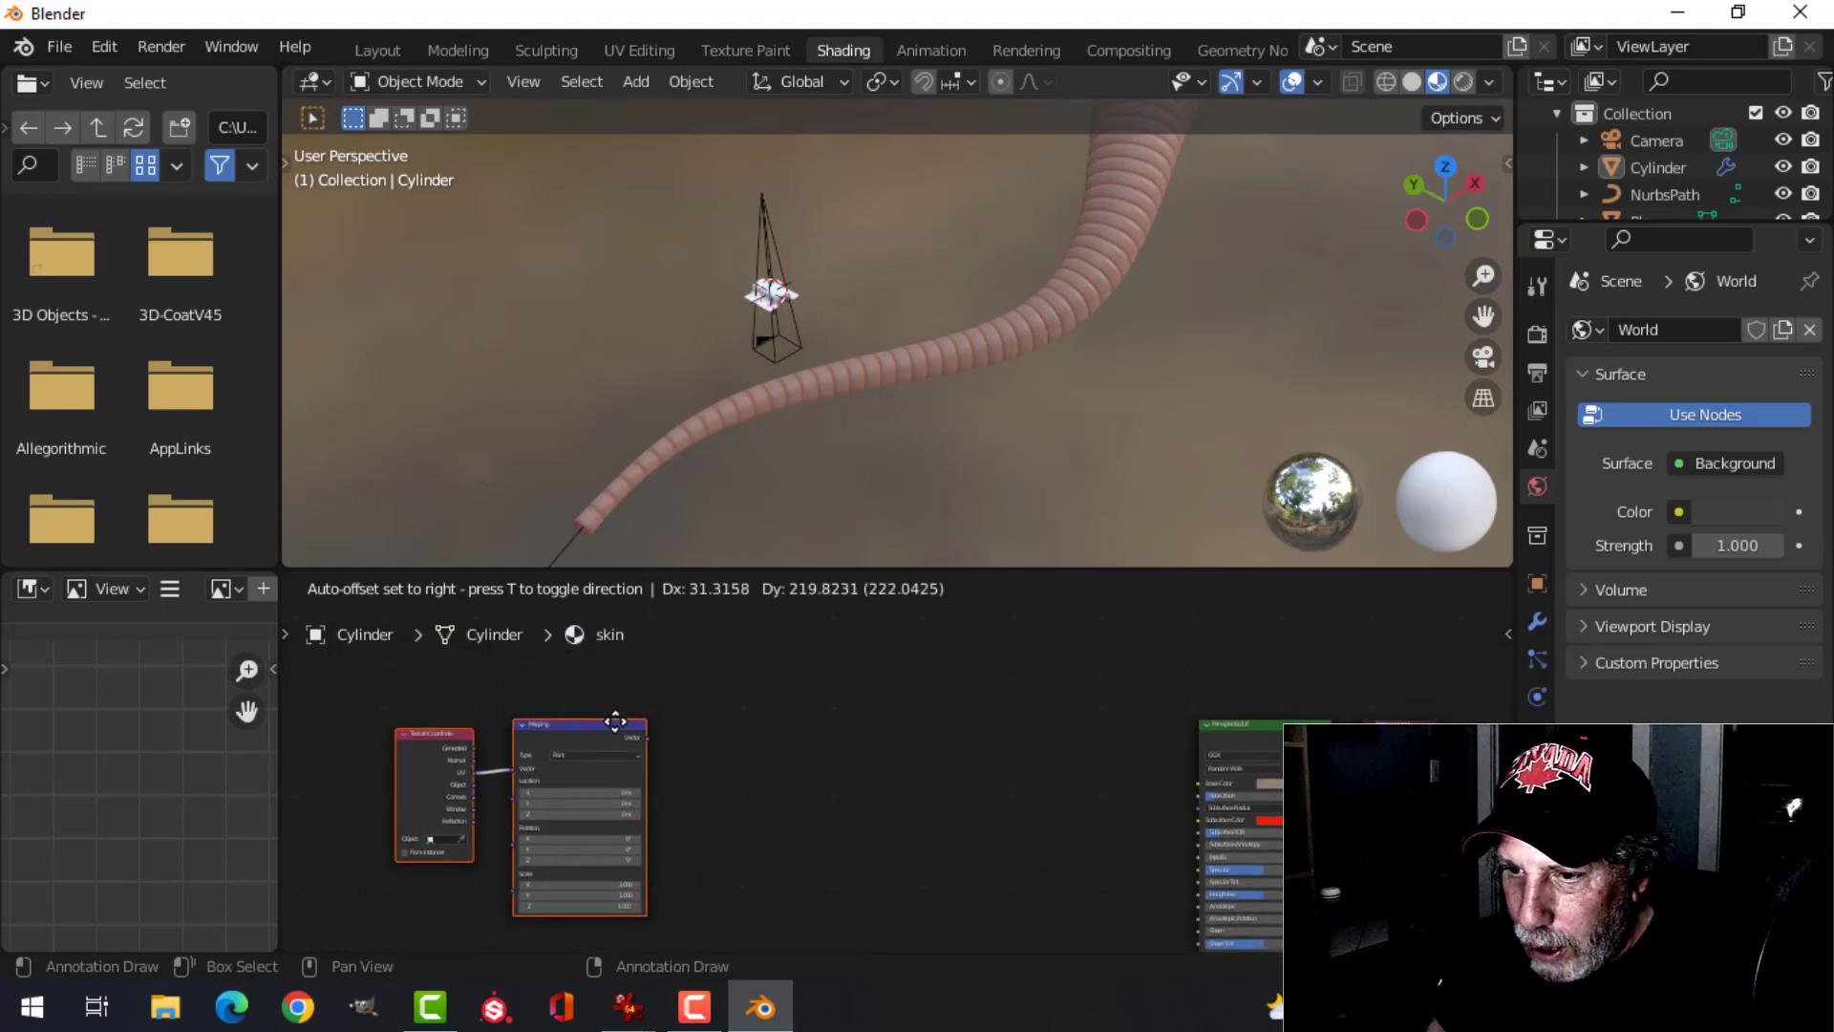
click(614, 722)
- Link the duplicated Texture Coordinate's Object output to the Vector input of the duplicated Mapping node, replacing the UV link
scroll(525, 778, down, 2)
scroll(481, 789, up, 5)
middle_drag(483, 794, 659, 749)
scroll(512, 761, up, 4)
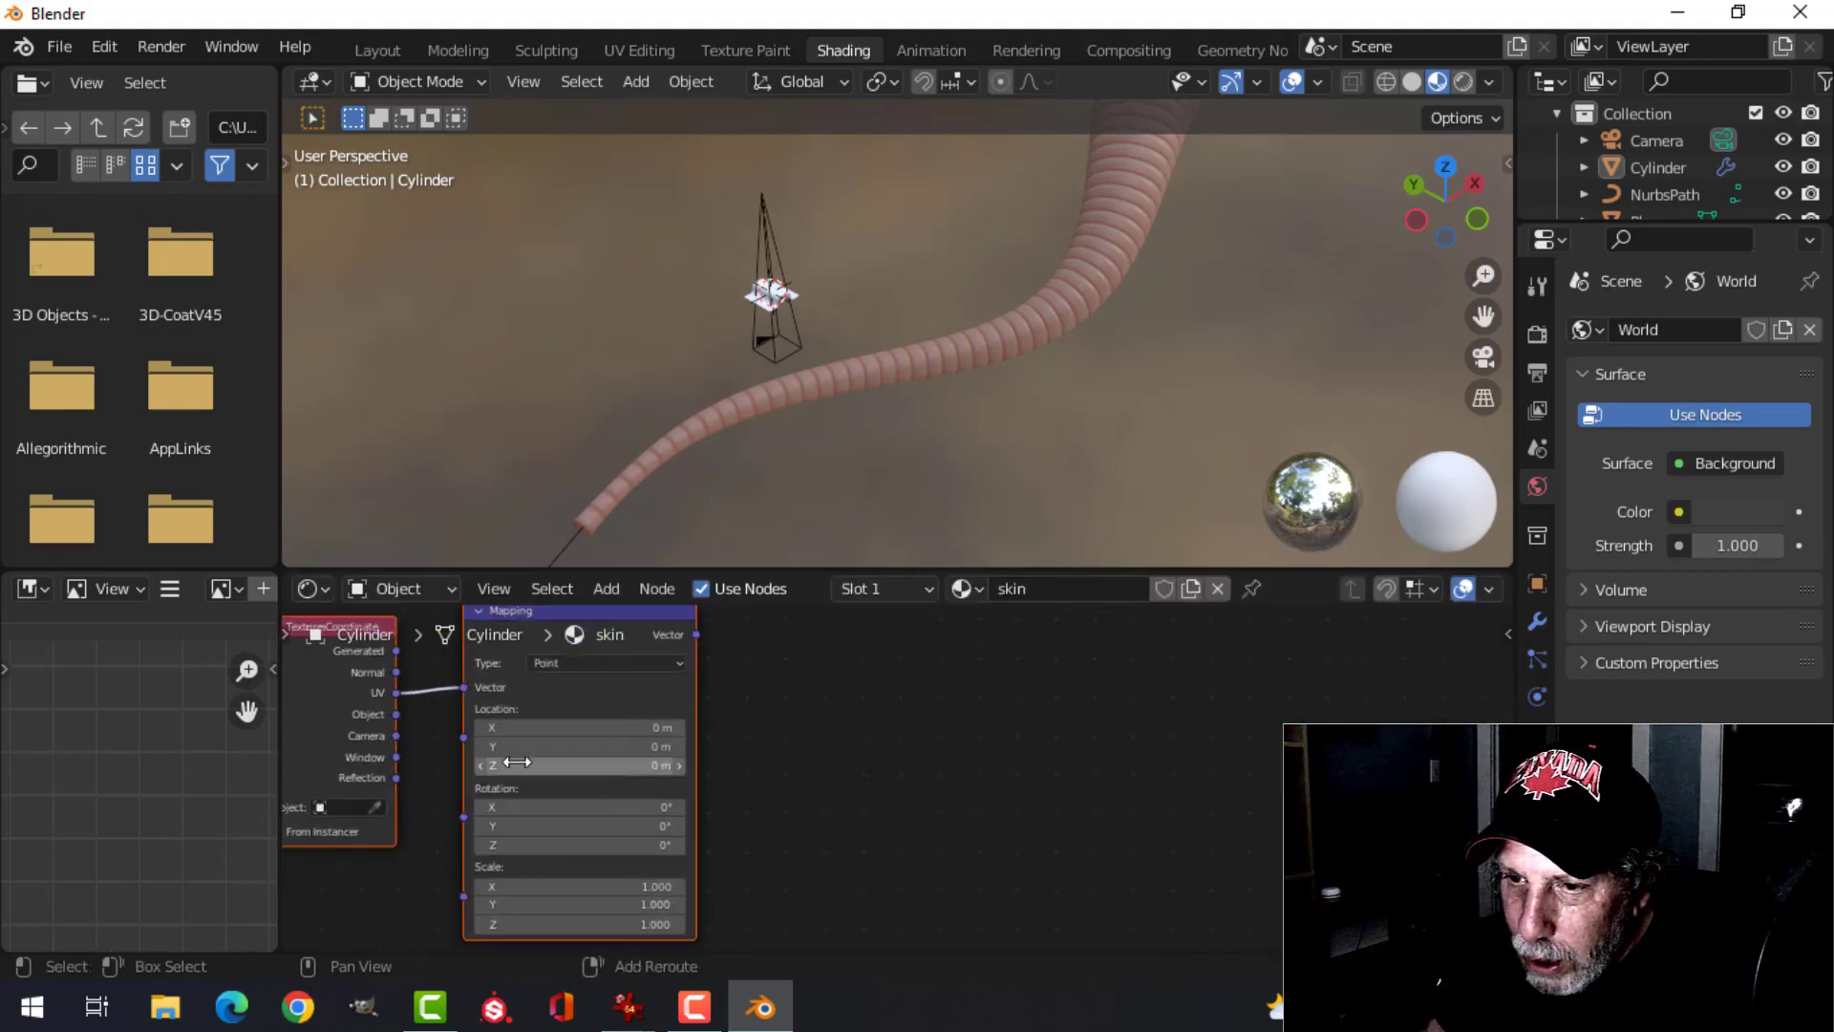
middle_drag(416, 757, 640, 802)
scroll(565, 730, up, 1)
drag(545, 758, 630, 725)
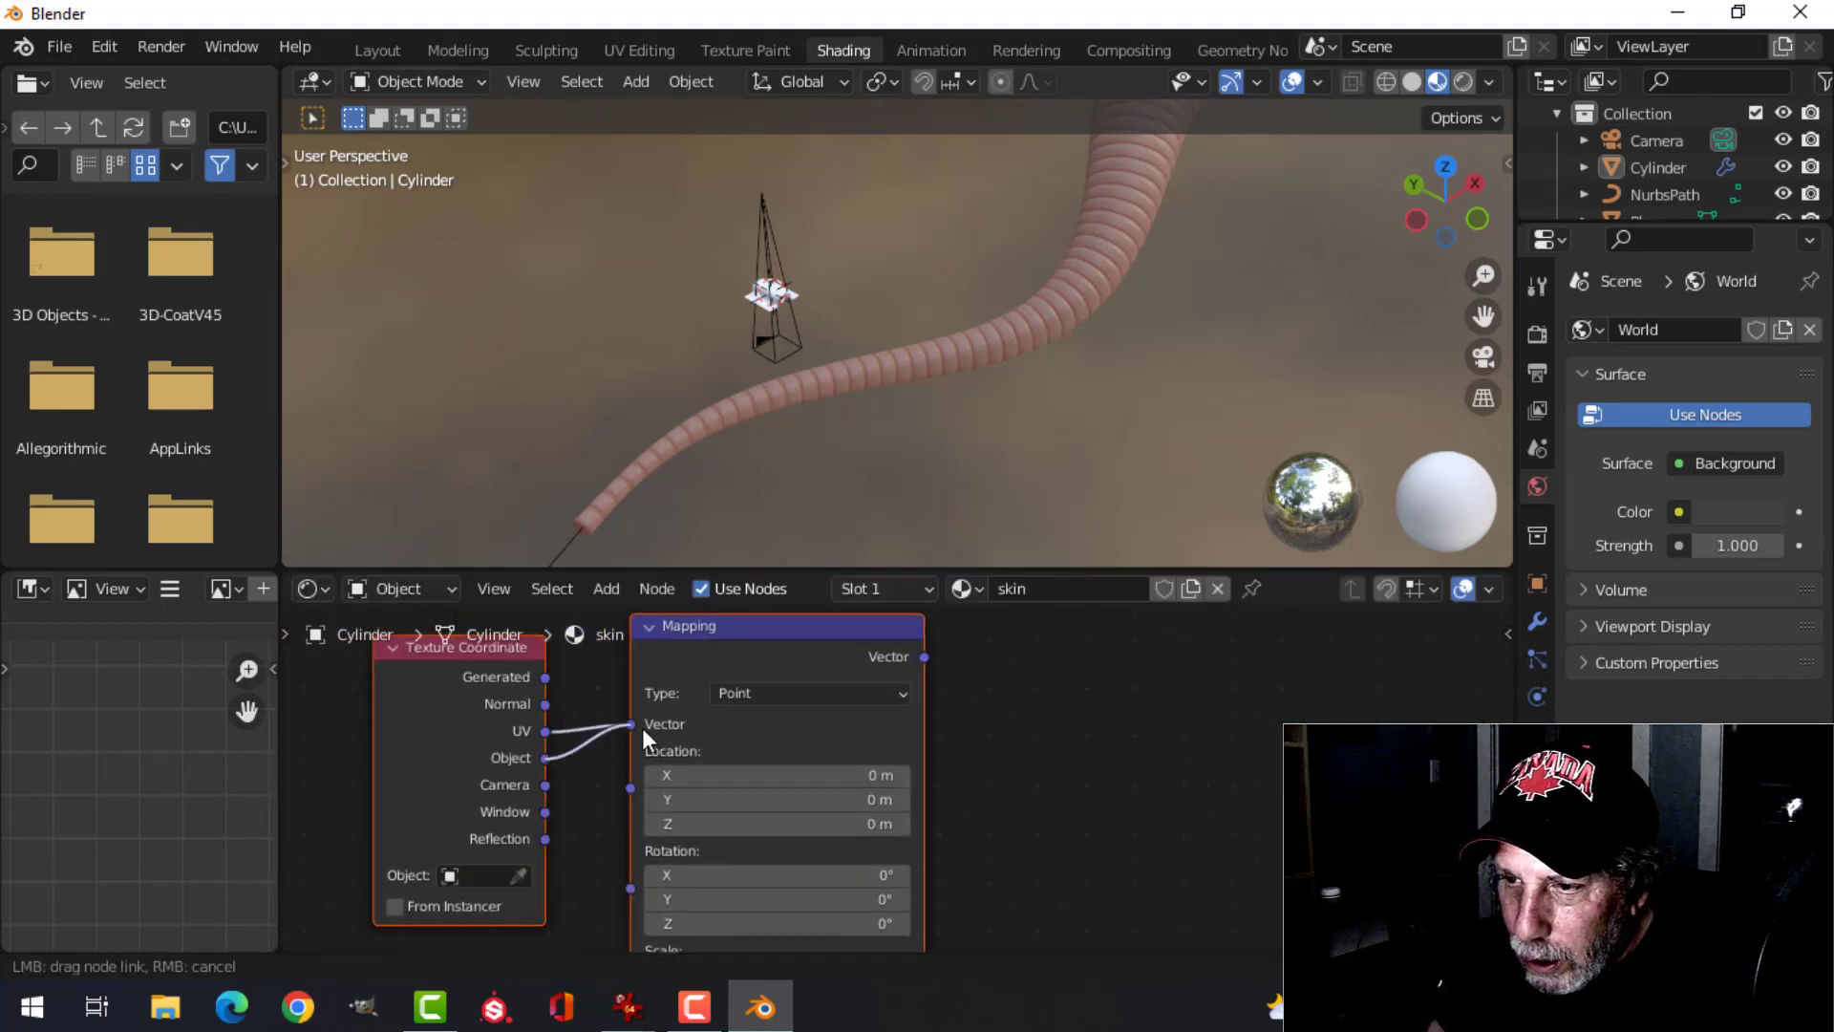
- Add a Noise Texture node beside the duplicated Mapping node and feed the Mapping's Vector output into it
scroll(1042, 750, down, 2)
middle_drag(1019, 765, 802, 795)
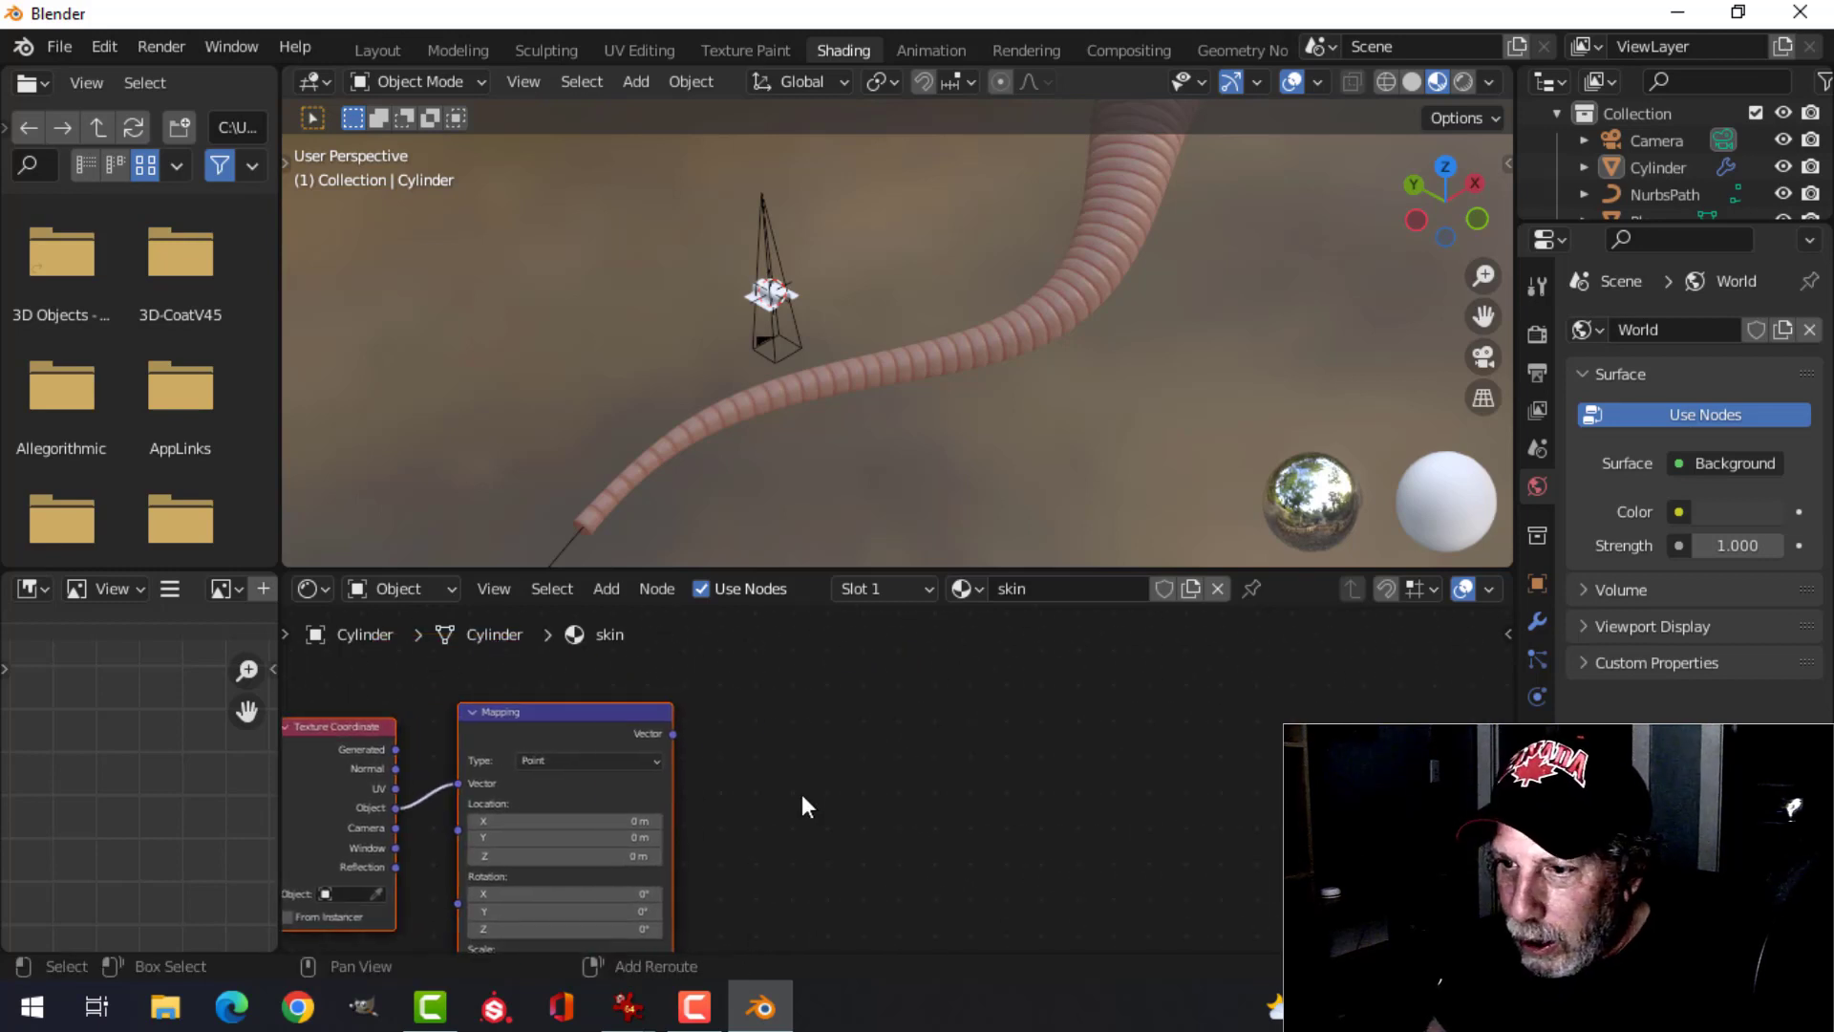
key(shift+a)
mouse_move(691, 742)
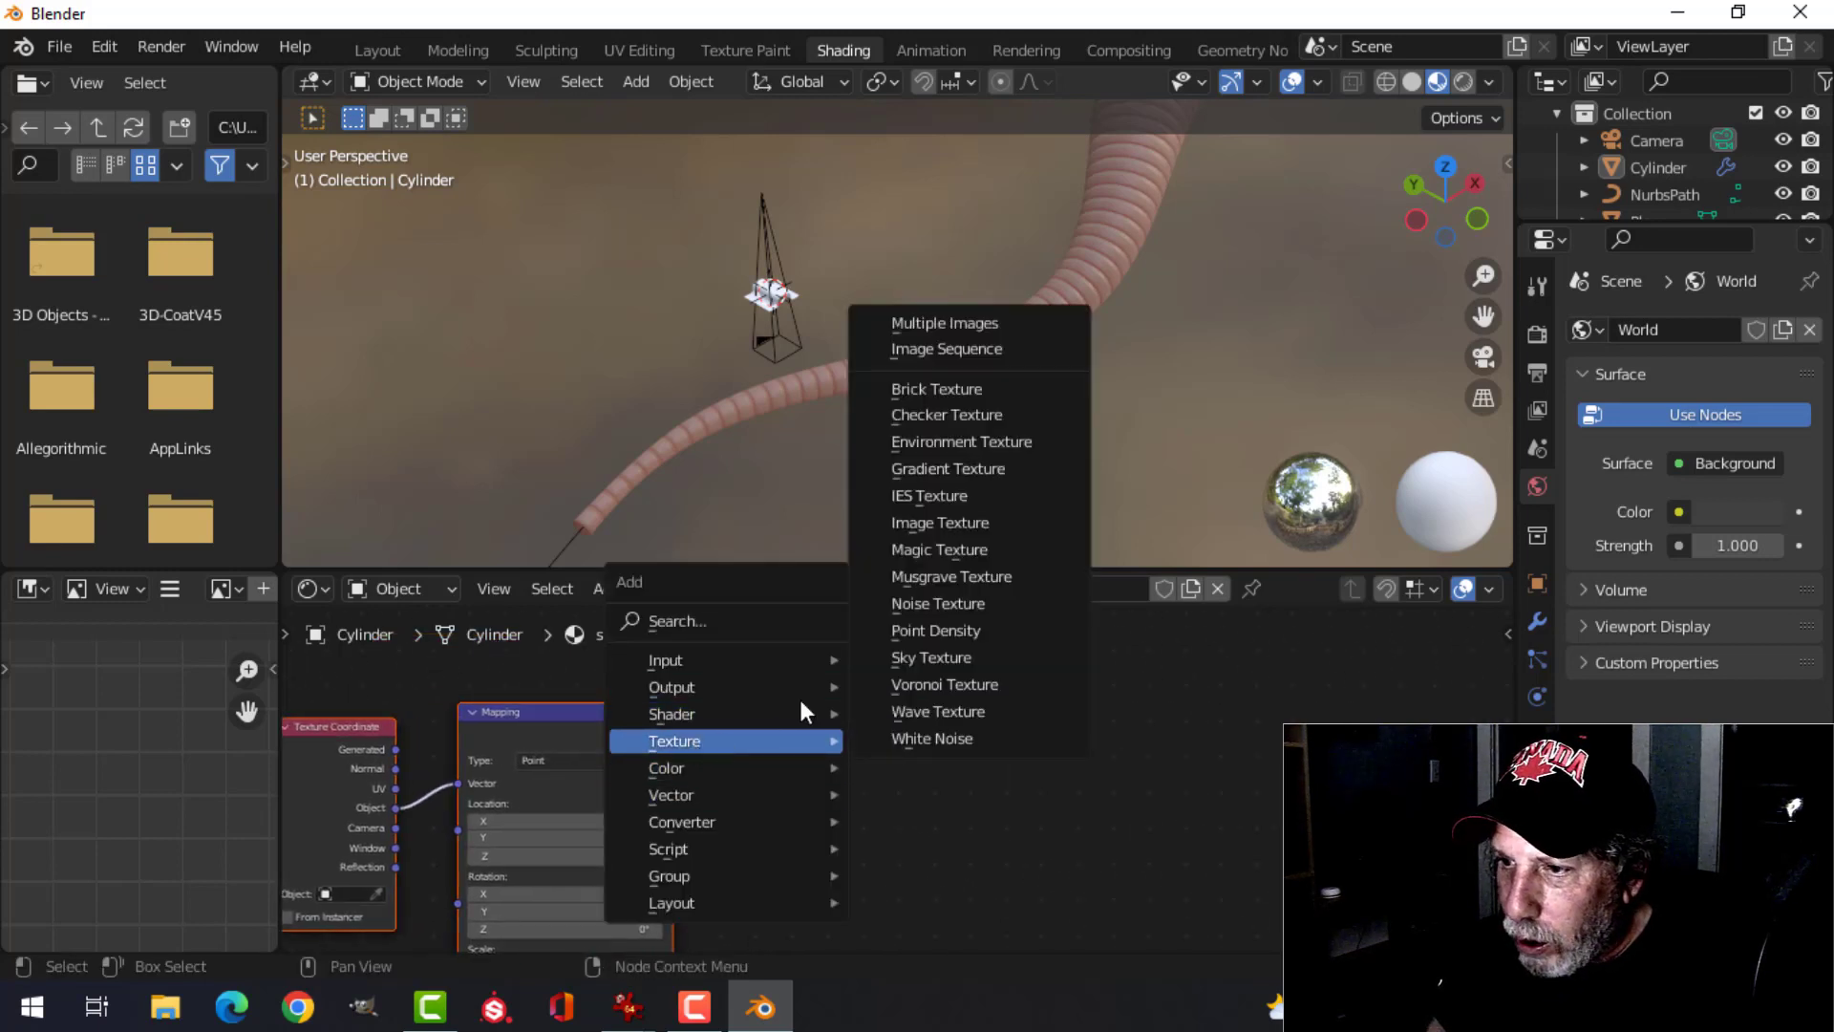
click(932, 602)
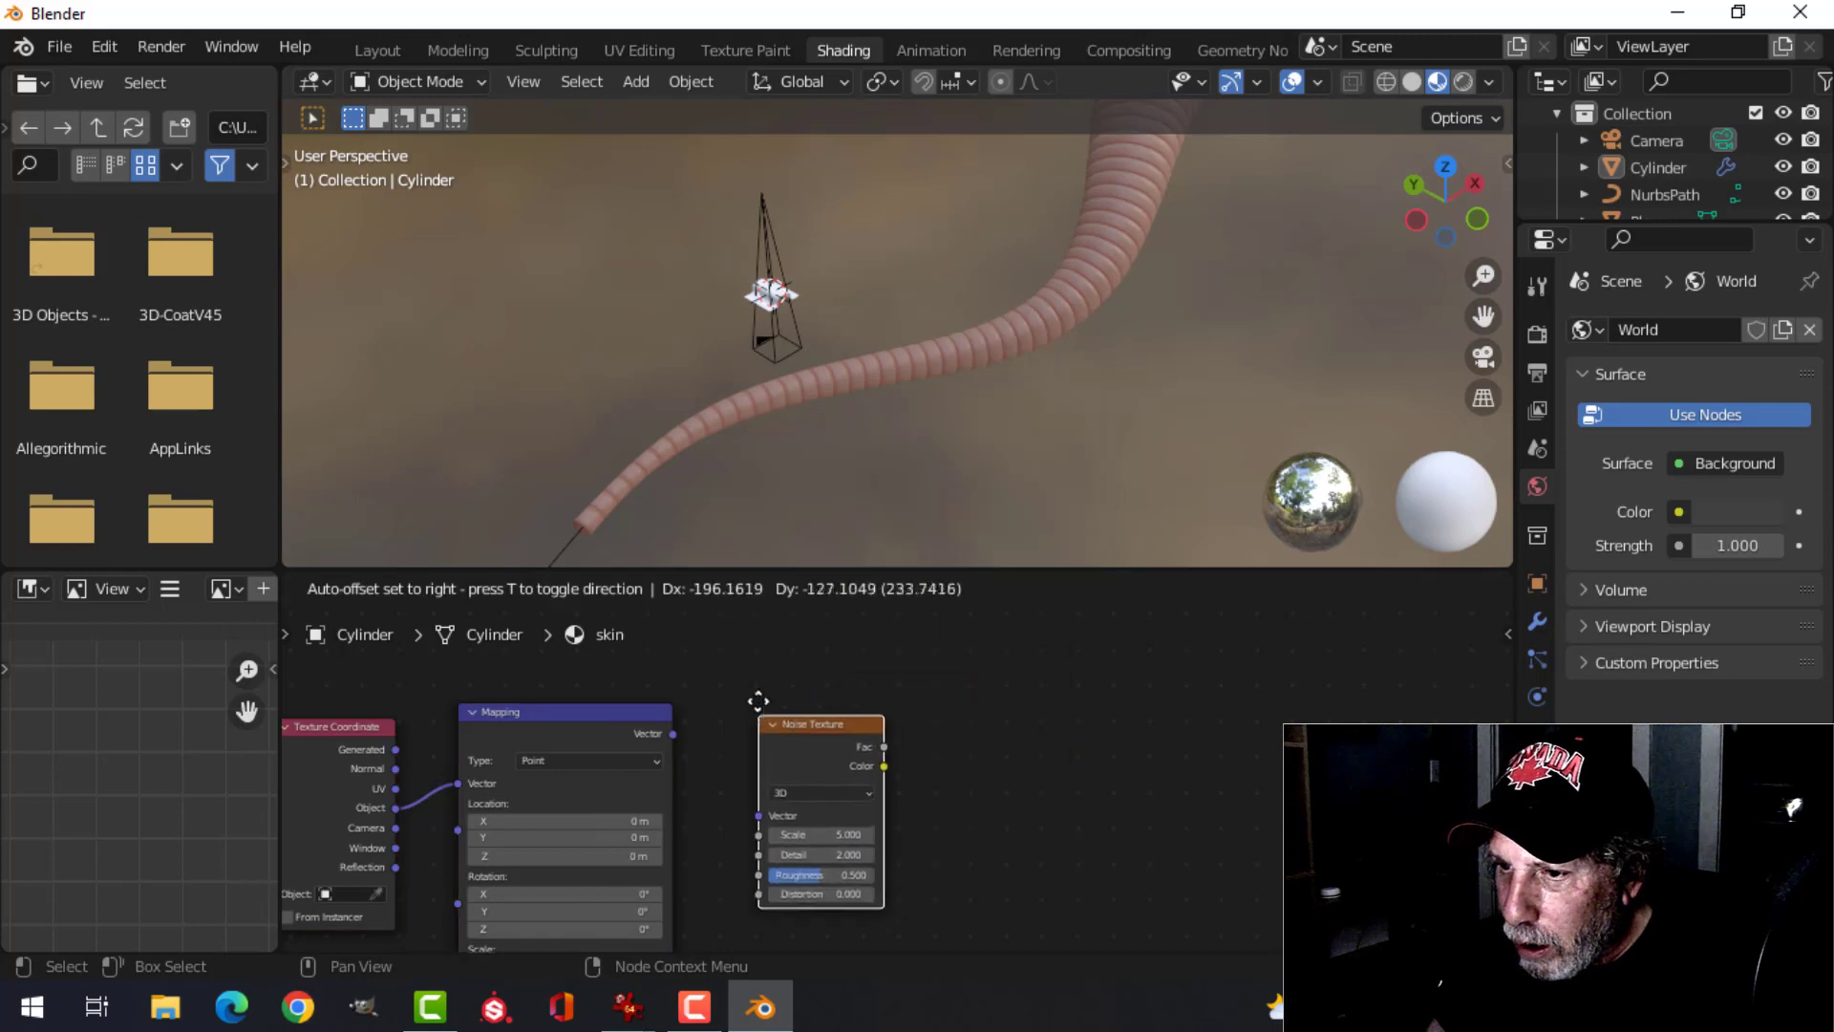
click(773, 712)
drag(673, 734, 779, 791)
- Set the Noise Texture's Detail to 10 and its Roughness to 0.7
scroll(956, 745, up, 5)
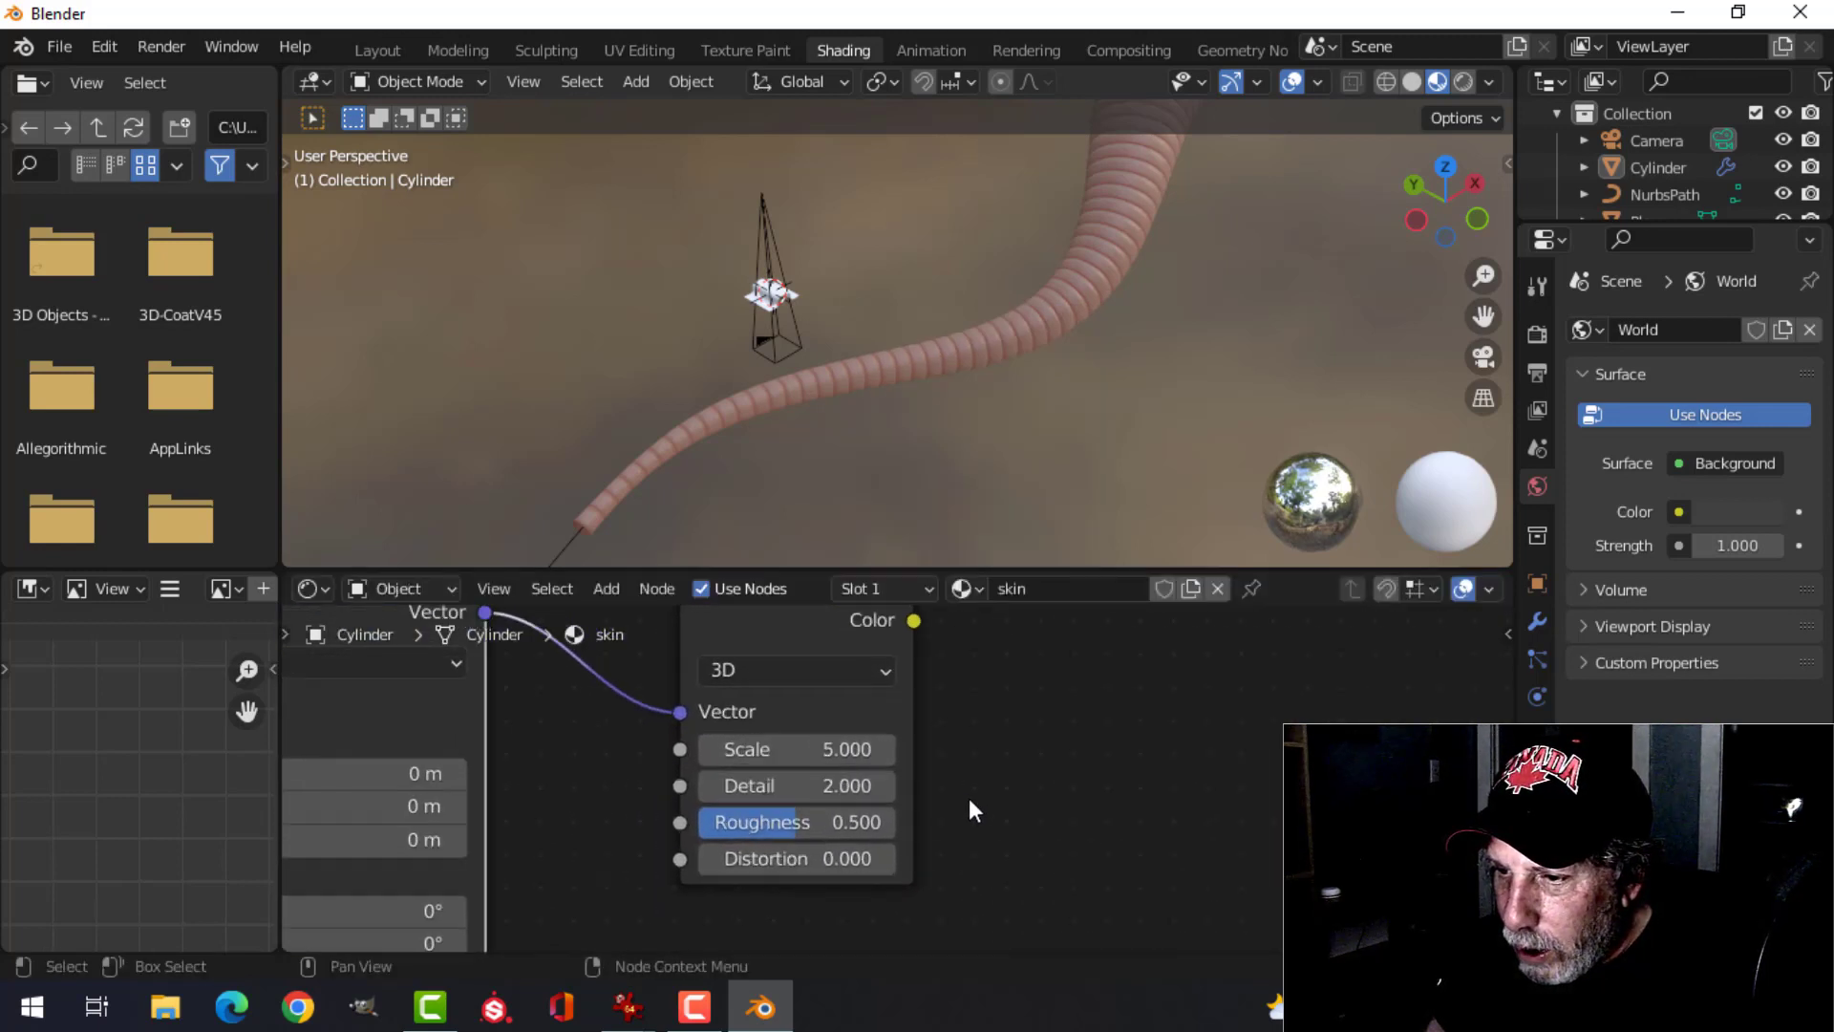
scroll(970, 810, up, 1)
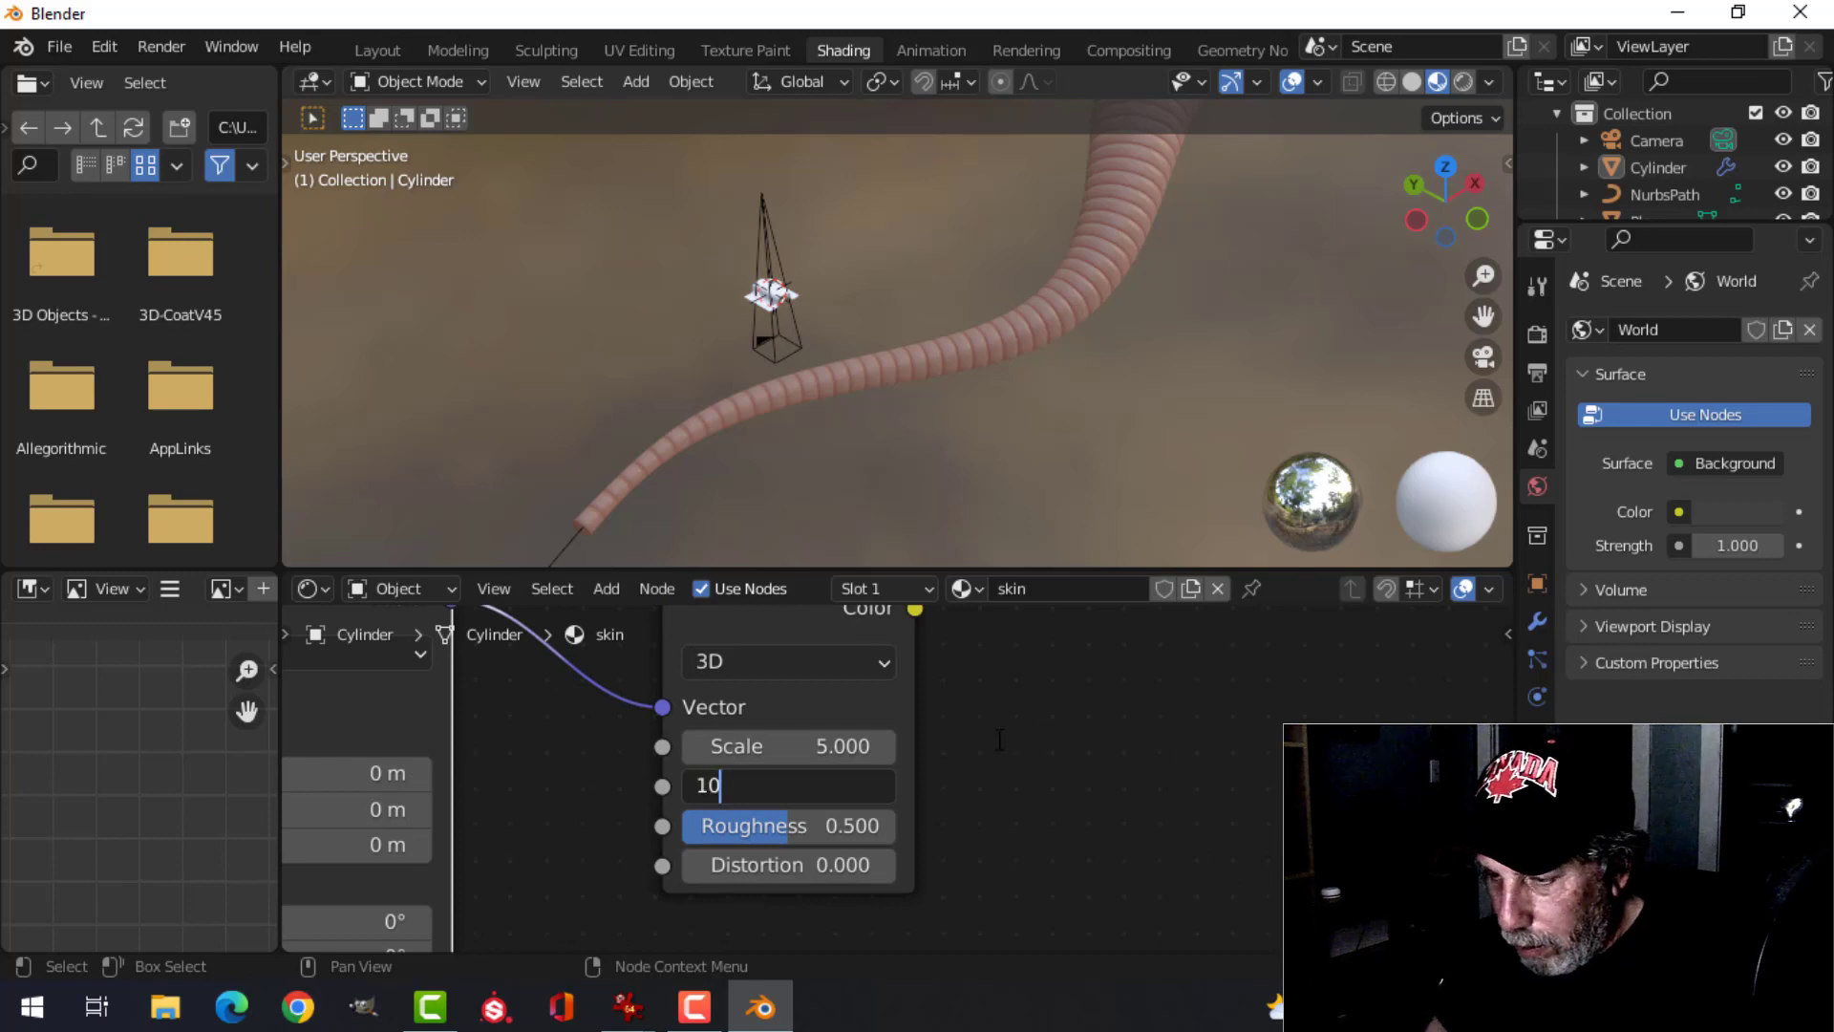
key(Return)
click(814, 825)
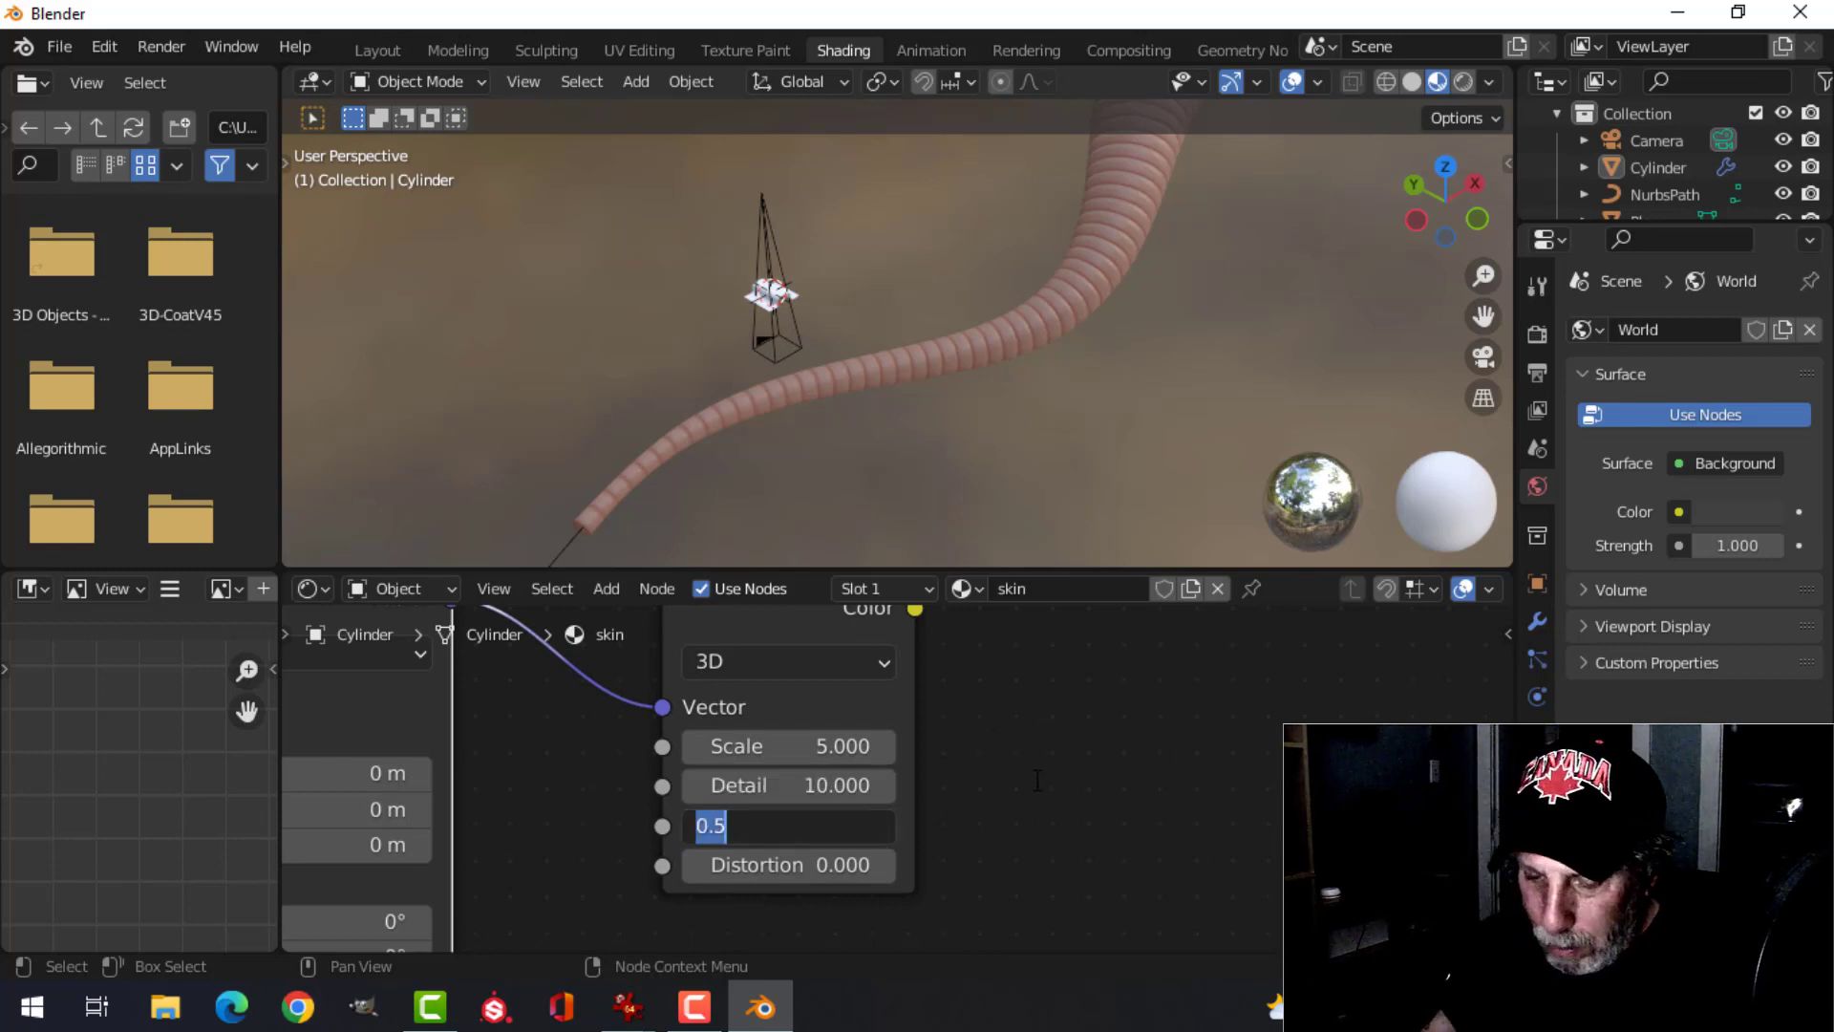
text(0.7)
key(Return)
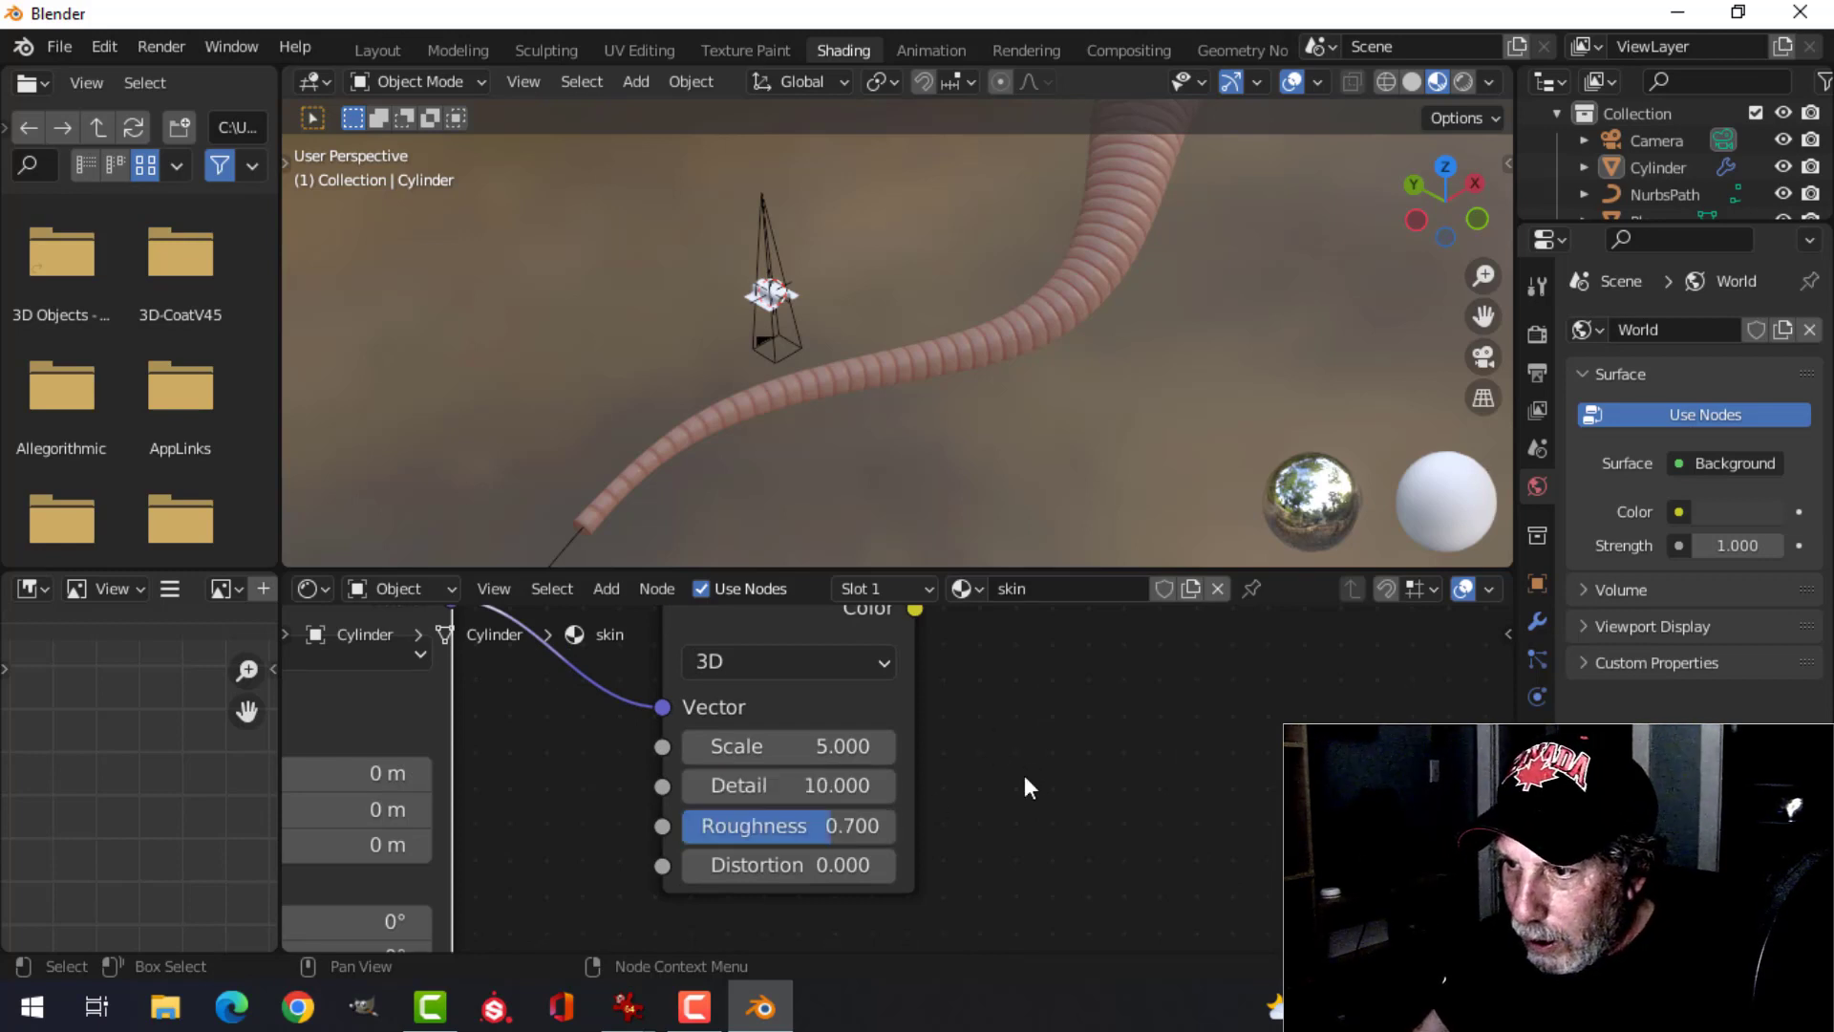
- Add a ColorRamp node after the Noise Texture and link the noise's Color output to the ramp's Fac
scroll(1024, 775, down, 3)
scroll(1114, 795, up, 1)
key(Caps_Lock)
middle_drag(1000, 824, 953, 828)
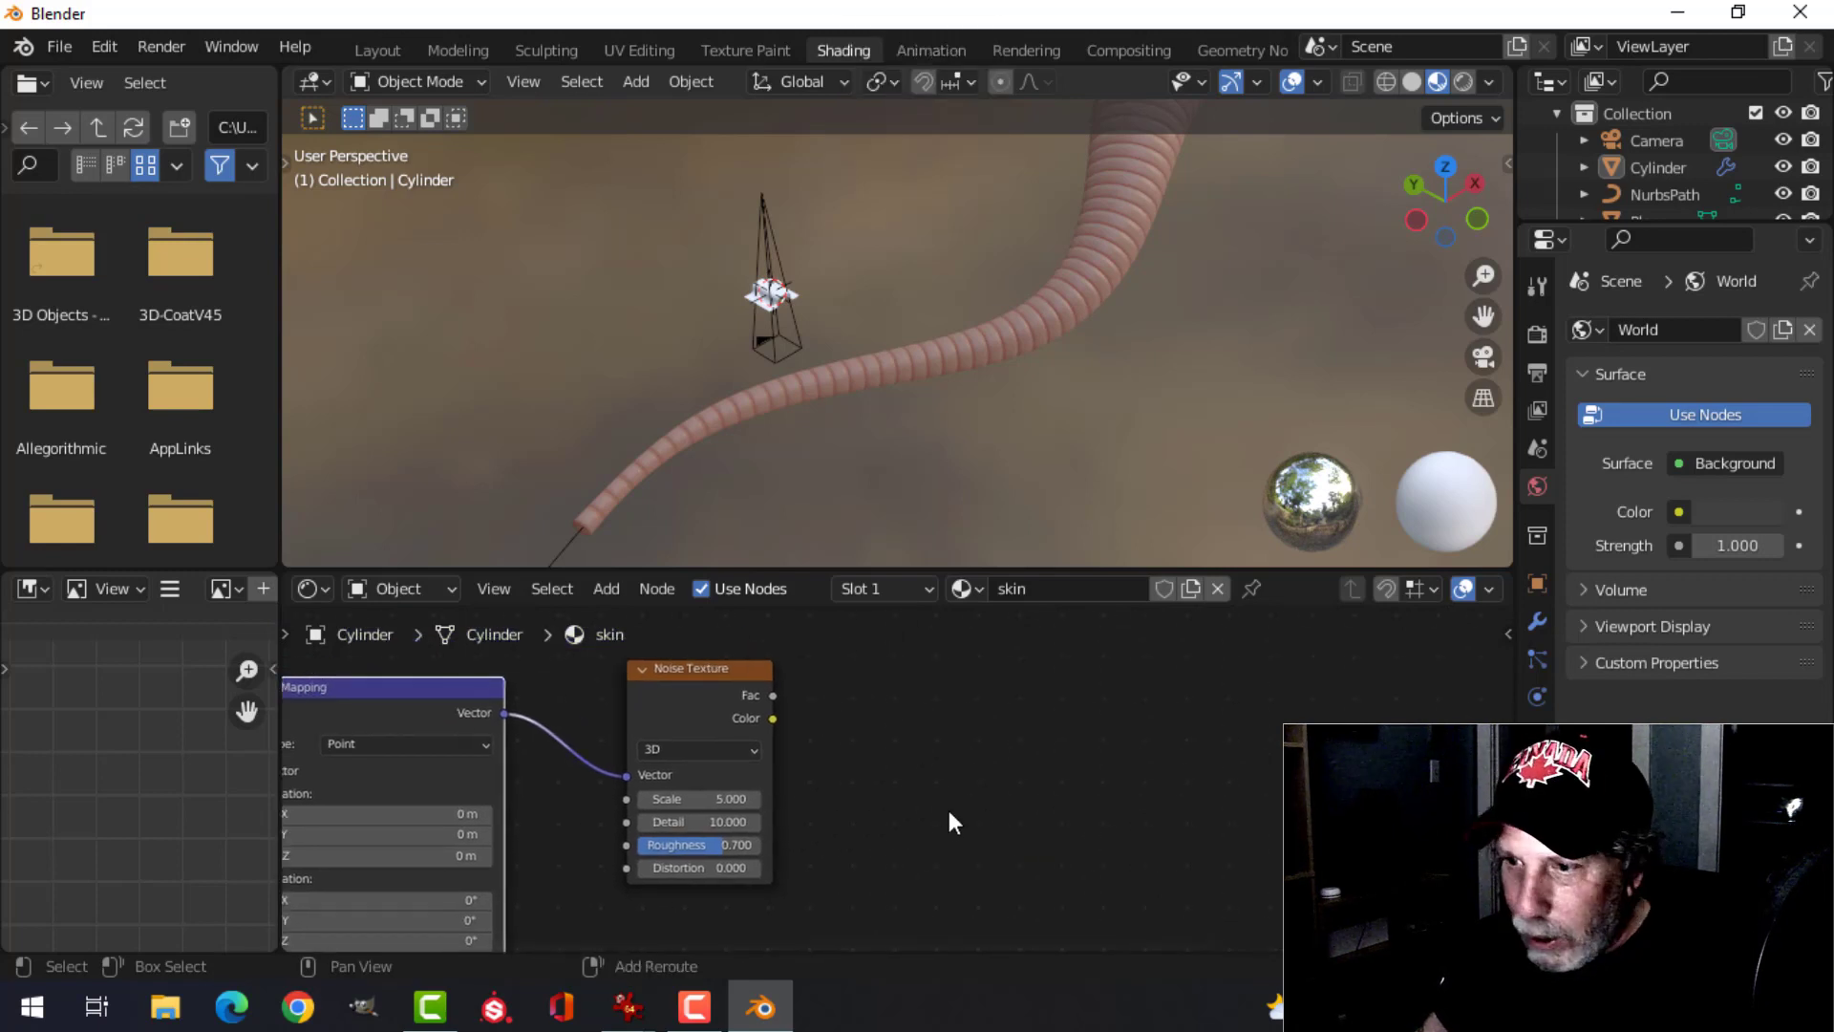
key(shift+a)
mouse_move(876, 860)
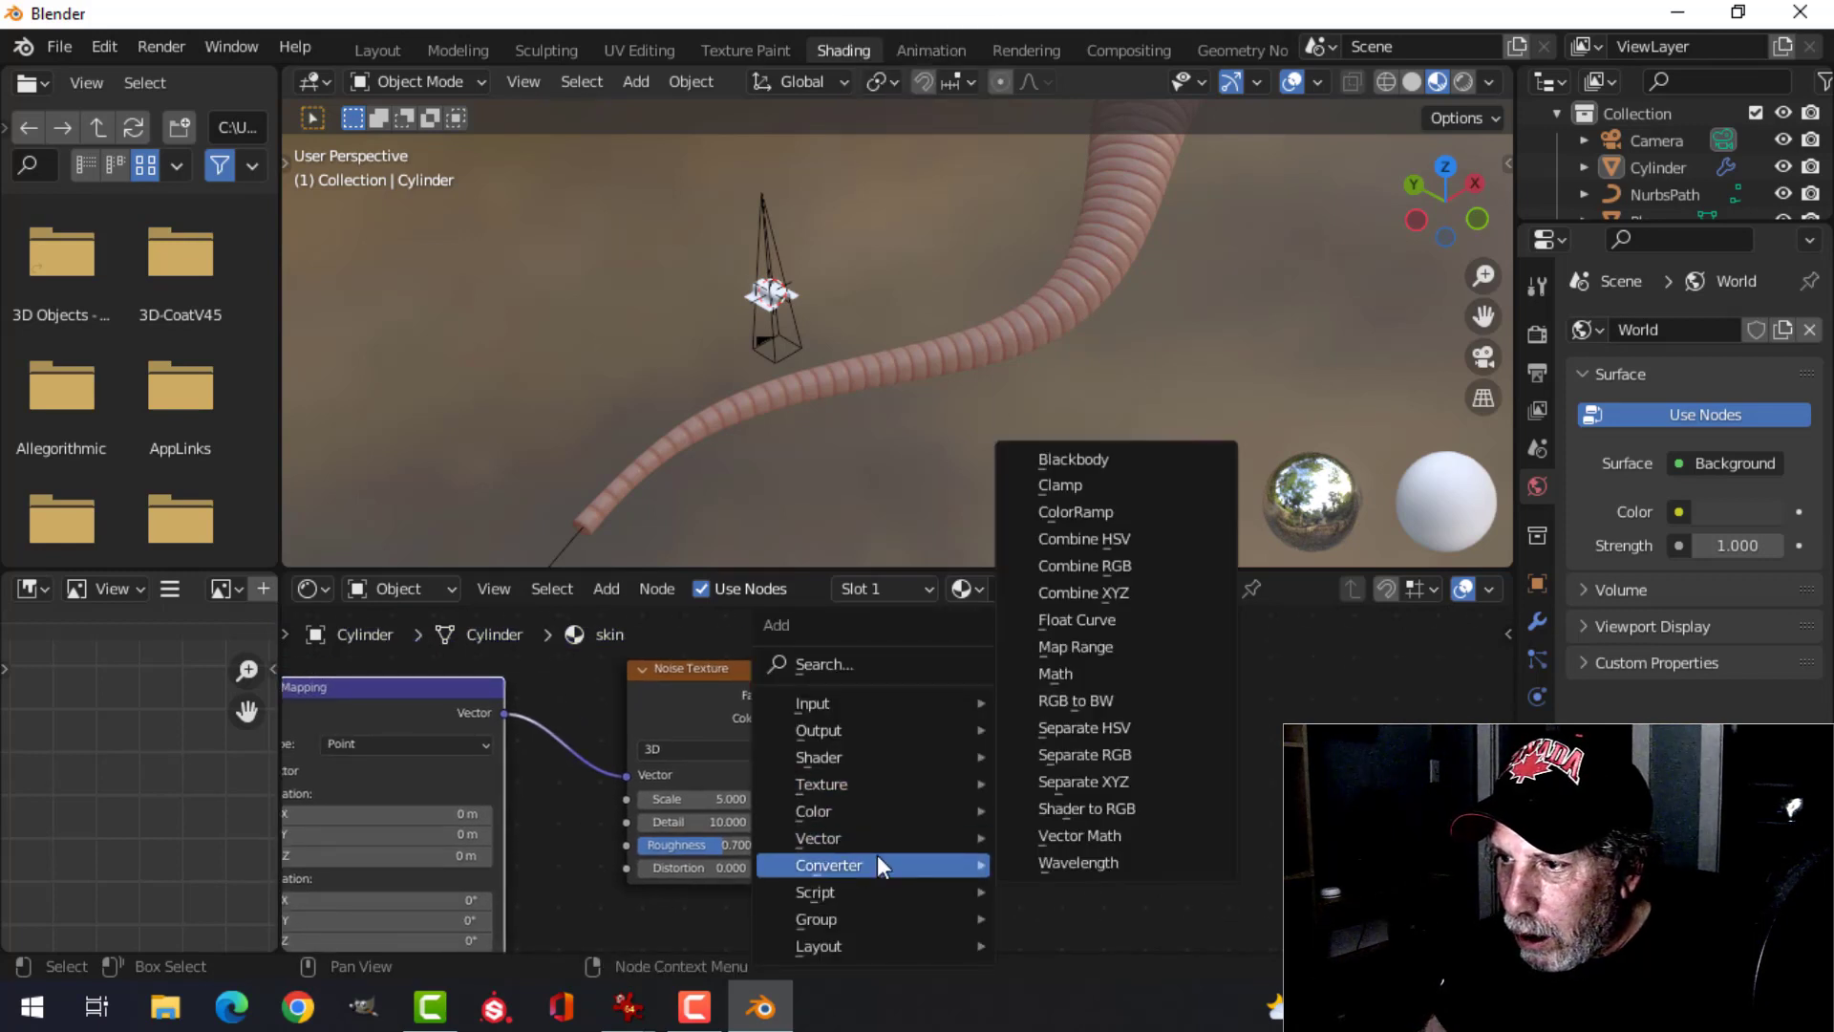
click(1109, 512)
click(864, 663)
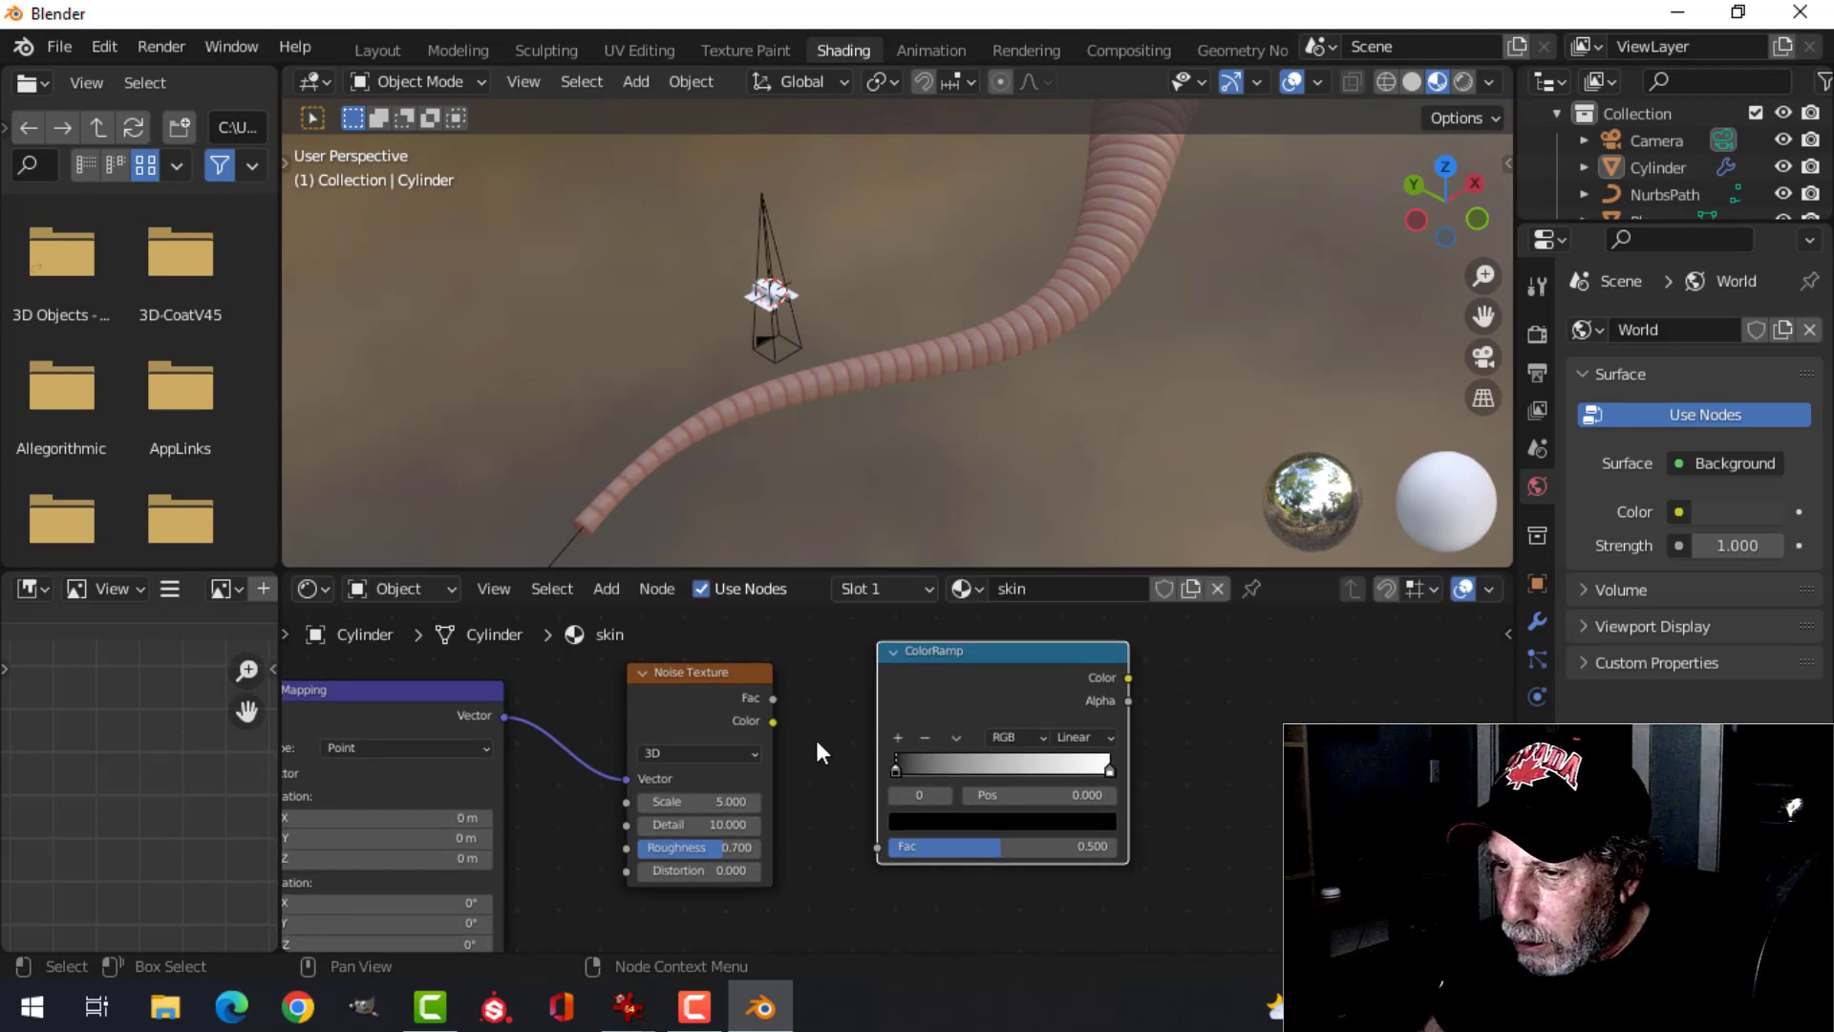
scroll(764, 721, up, 1)
drag(742, 708, 871, 865)
- Move the ColorRamp's black stop to position 0.336 and its white stop to 0.709
scroll(1103, 817, down, 3)
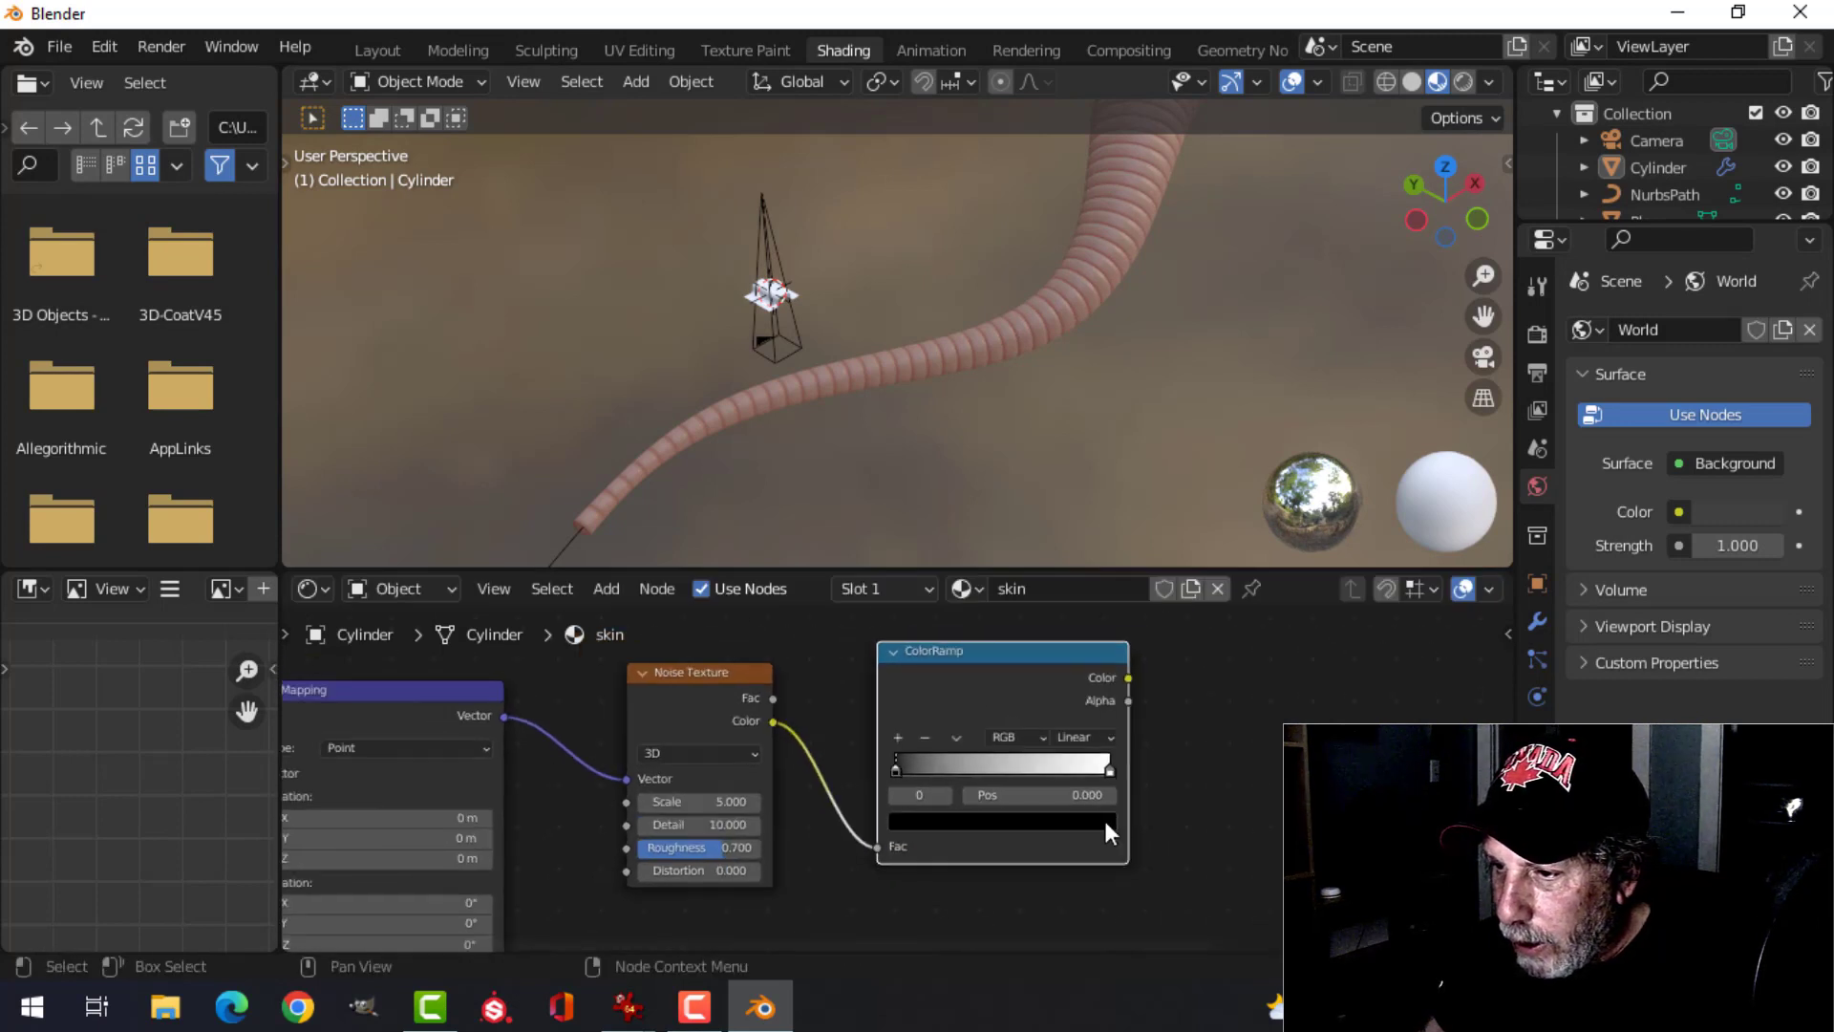
middle_drag(1297, 791, 1167, 789)
scroll(851, 795, up, 4)
mouse_move(733, 775)
mouse_down()
mouse_move(797, 763)
mouse_move(748, 789)
mouse_up()
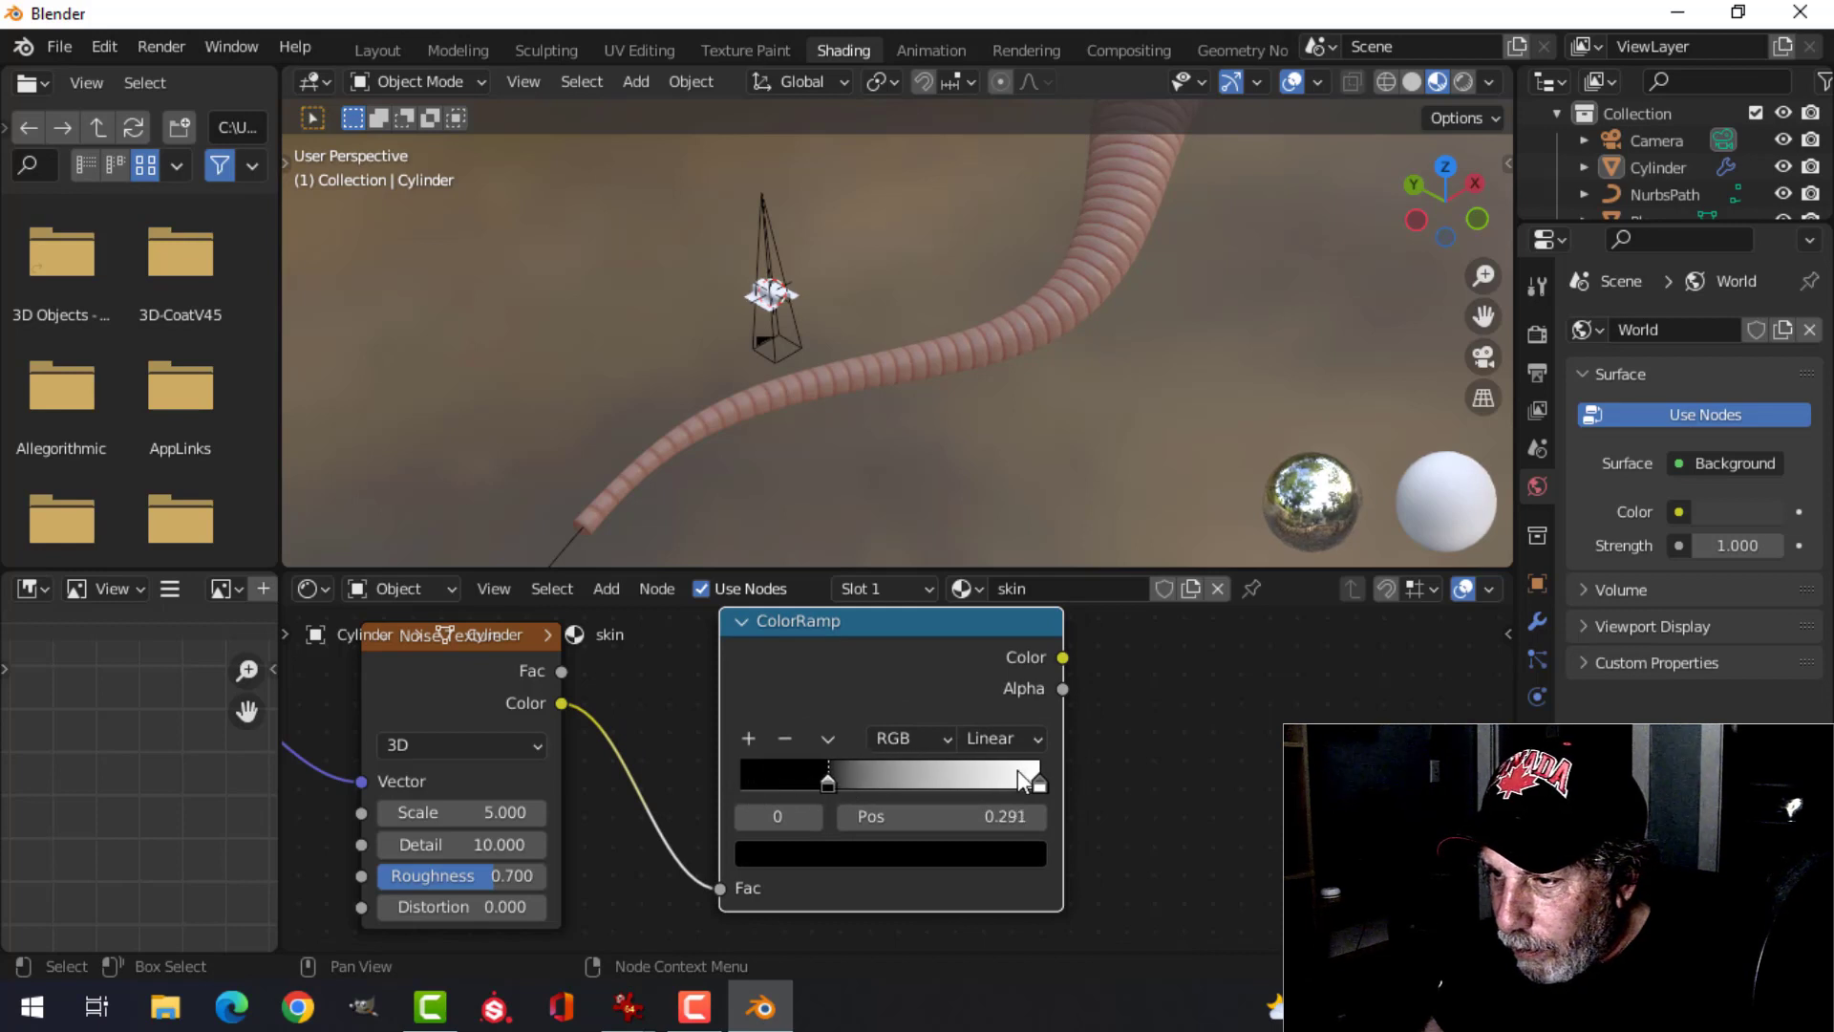
drag(1037, 779, 946, 793)
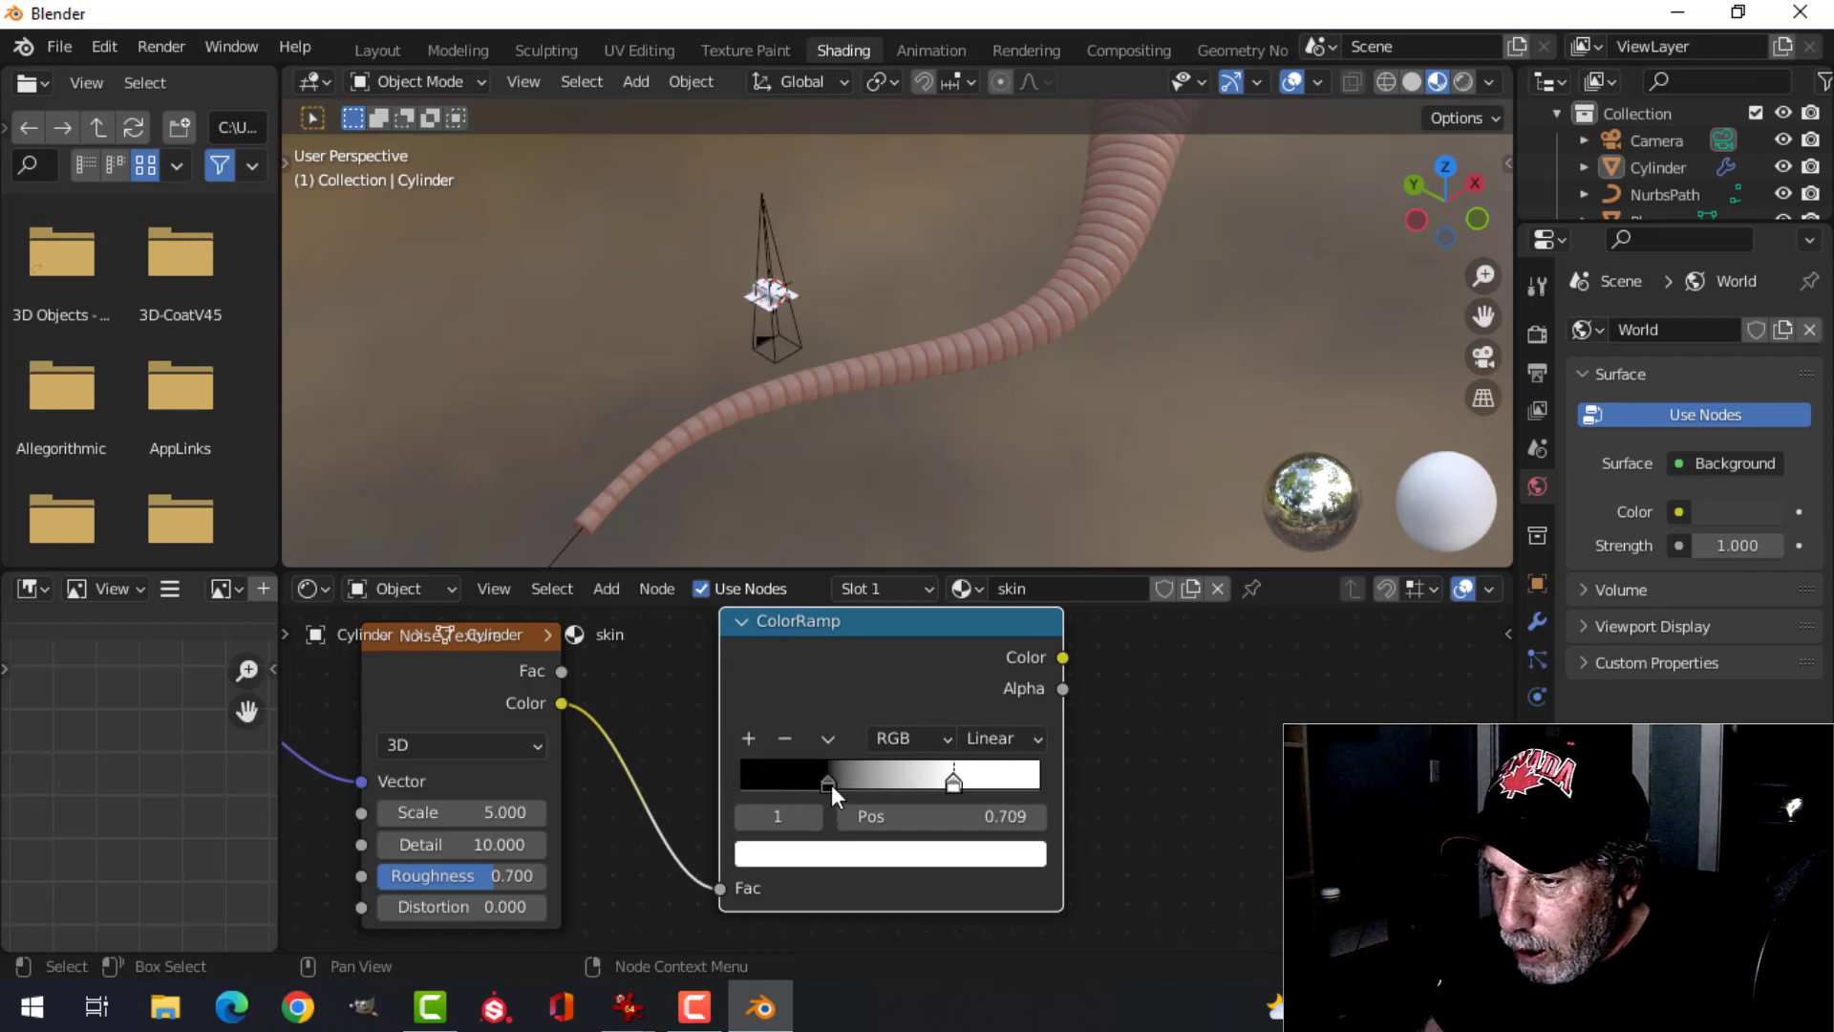
drag(829, 783, 846, 785)
- Recolor the ColorRamp's black stop to a mid grey and its white stop to a slightly darker grey
click(841, 851)
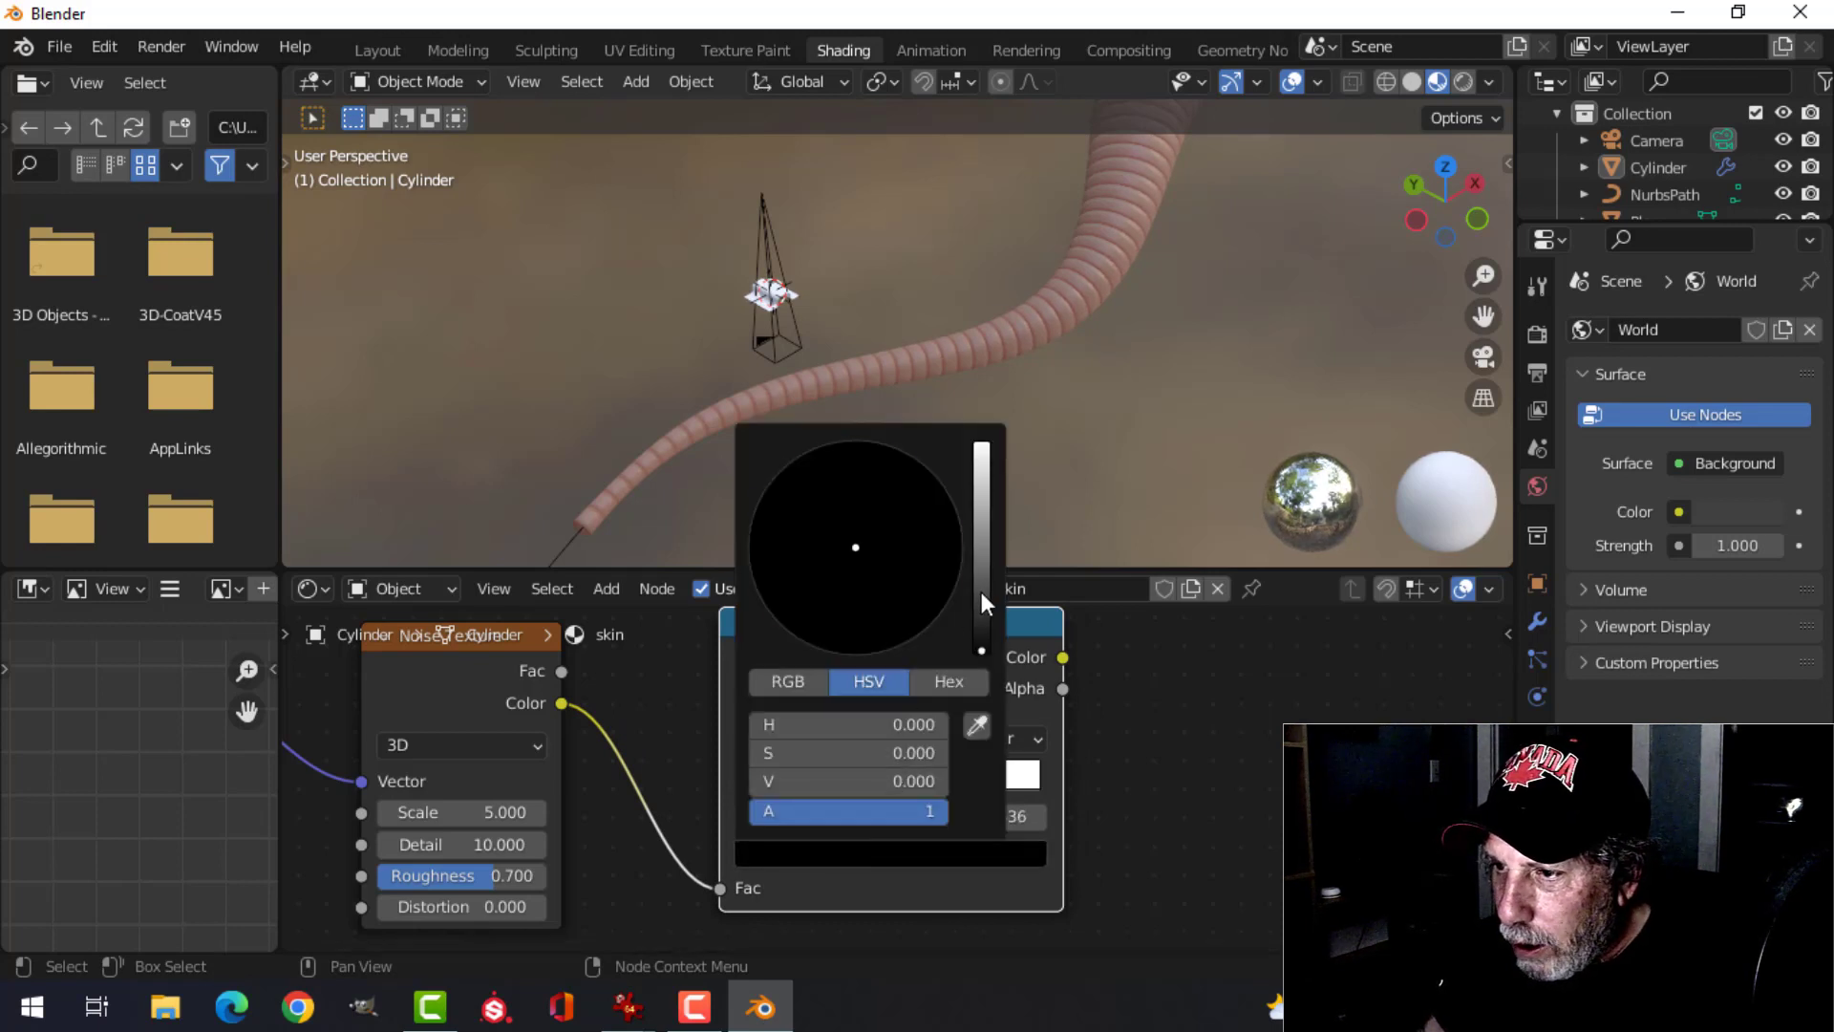
drag(982, 597, 982, 568)
click(954, 781)
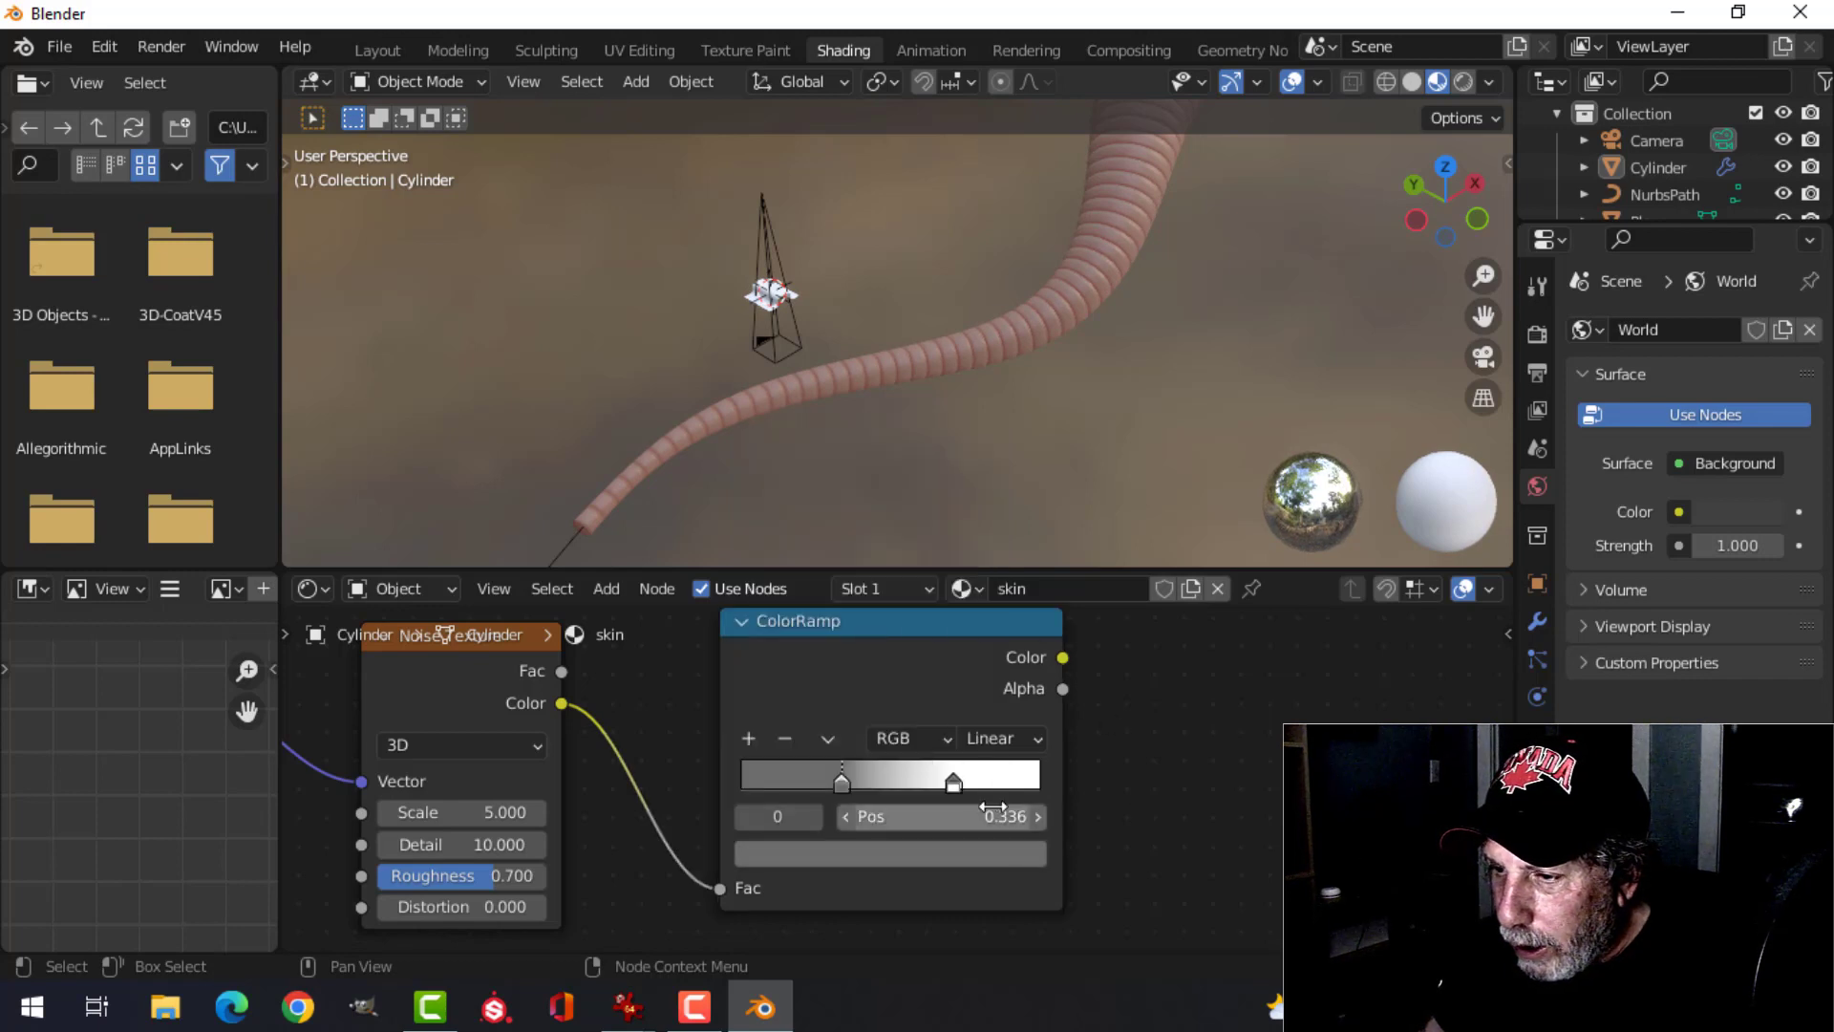
click(934, 854)
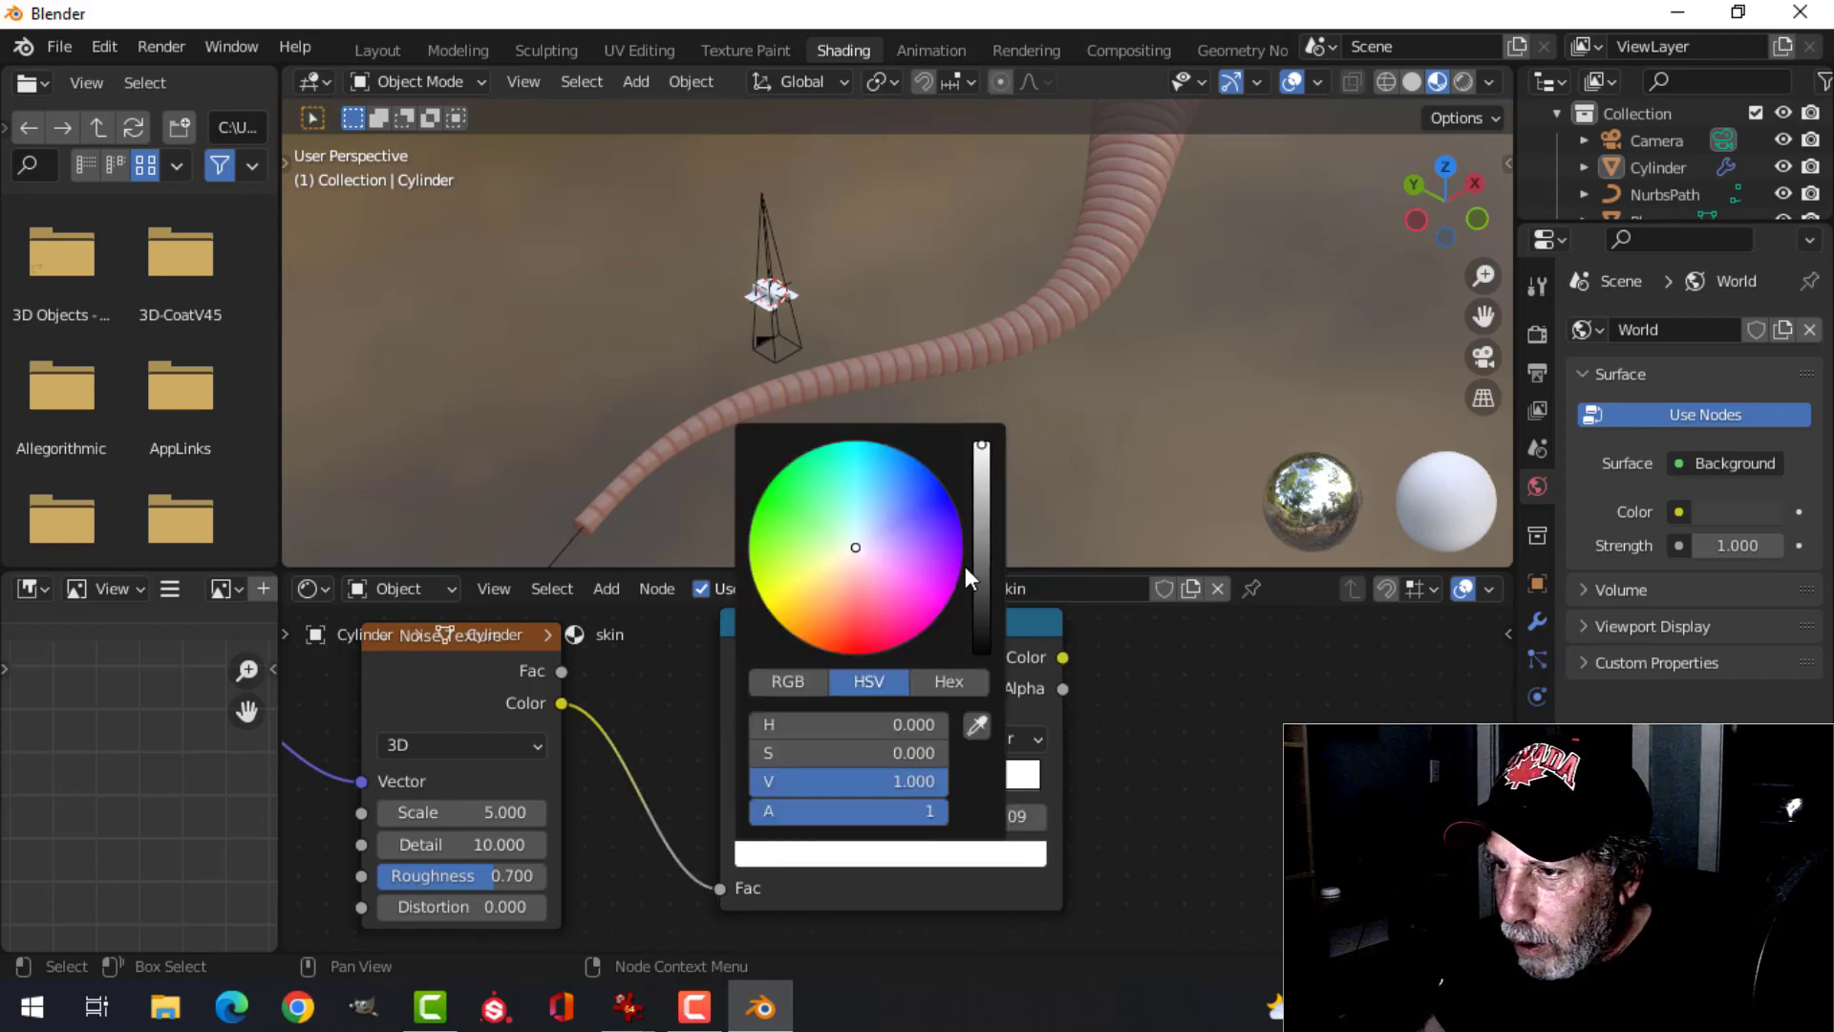
drag(981, 565, 981, 580)
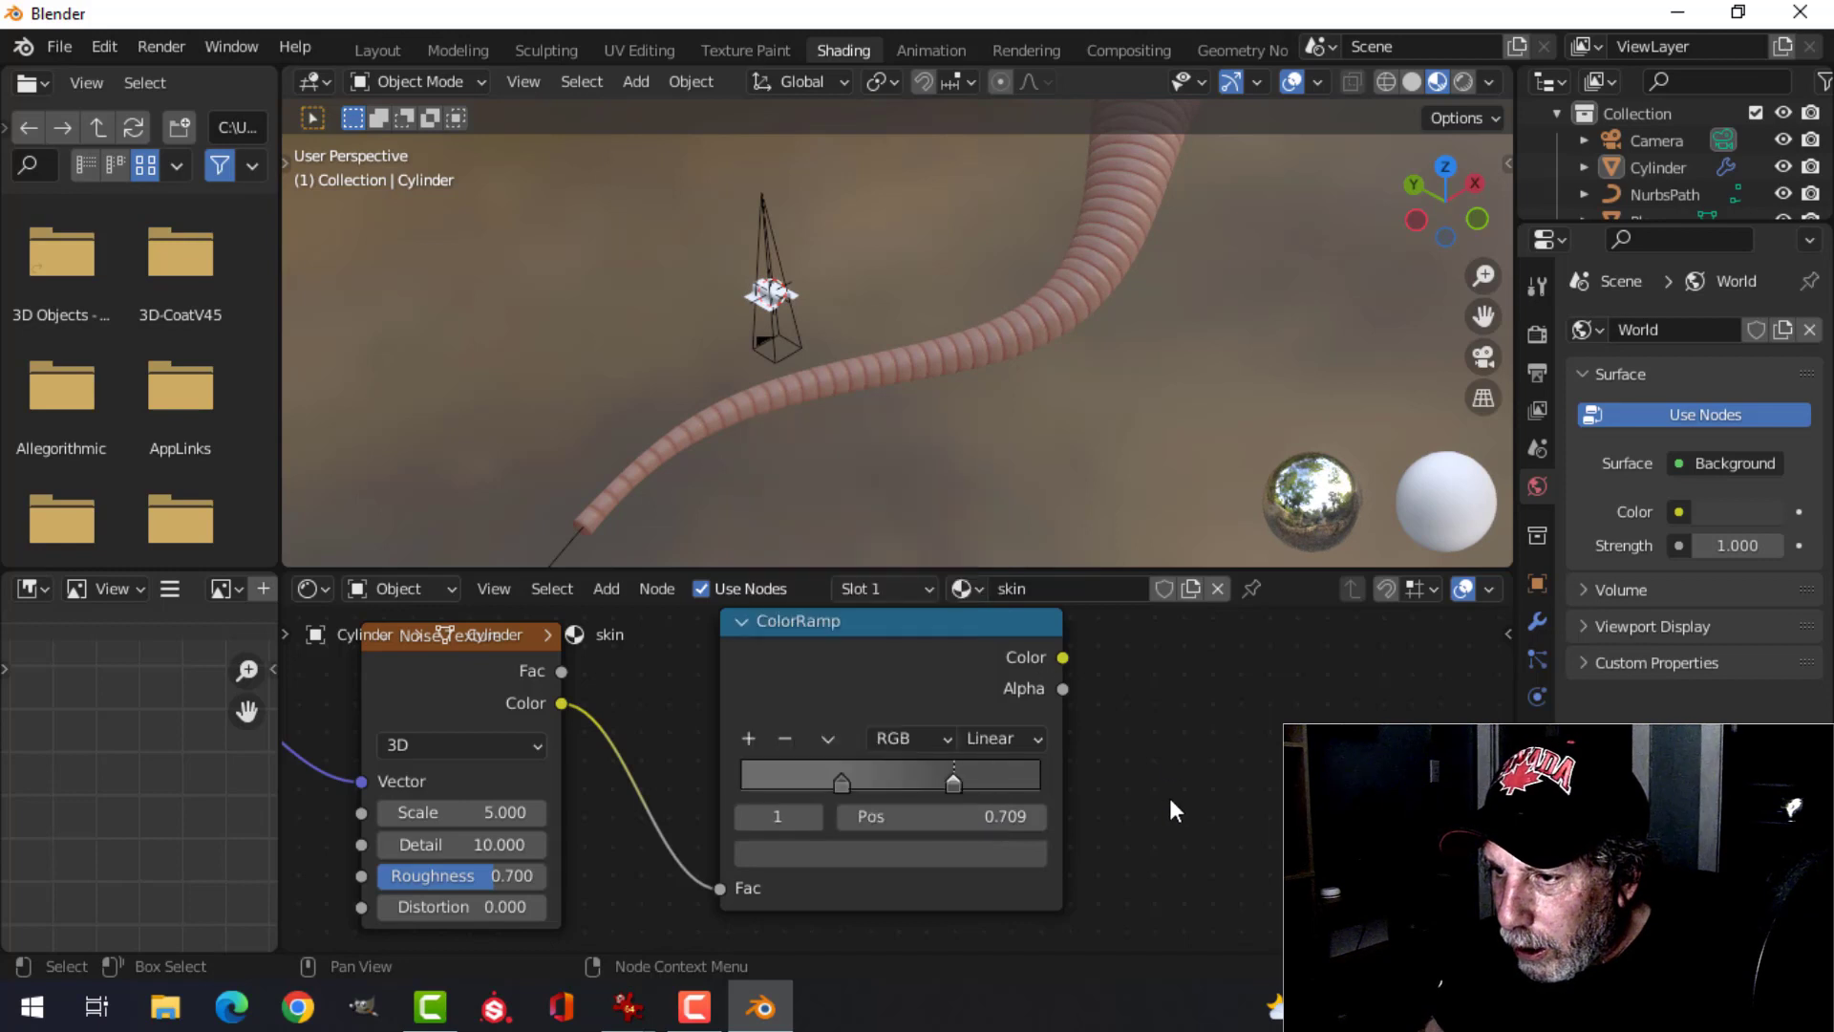
- Move the ColorRamp closer to the Principled BSDF, connect its Color output to Roughness, and check the skin's sheen along the worm
key(Home)
middle_drag(976, 832, 890, 845)
scroll(898, 779, down, 2)
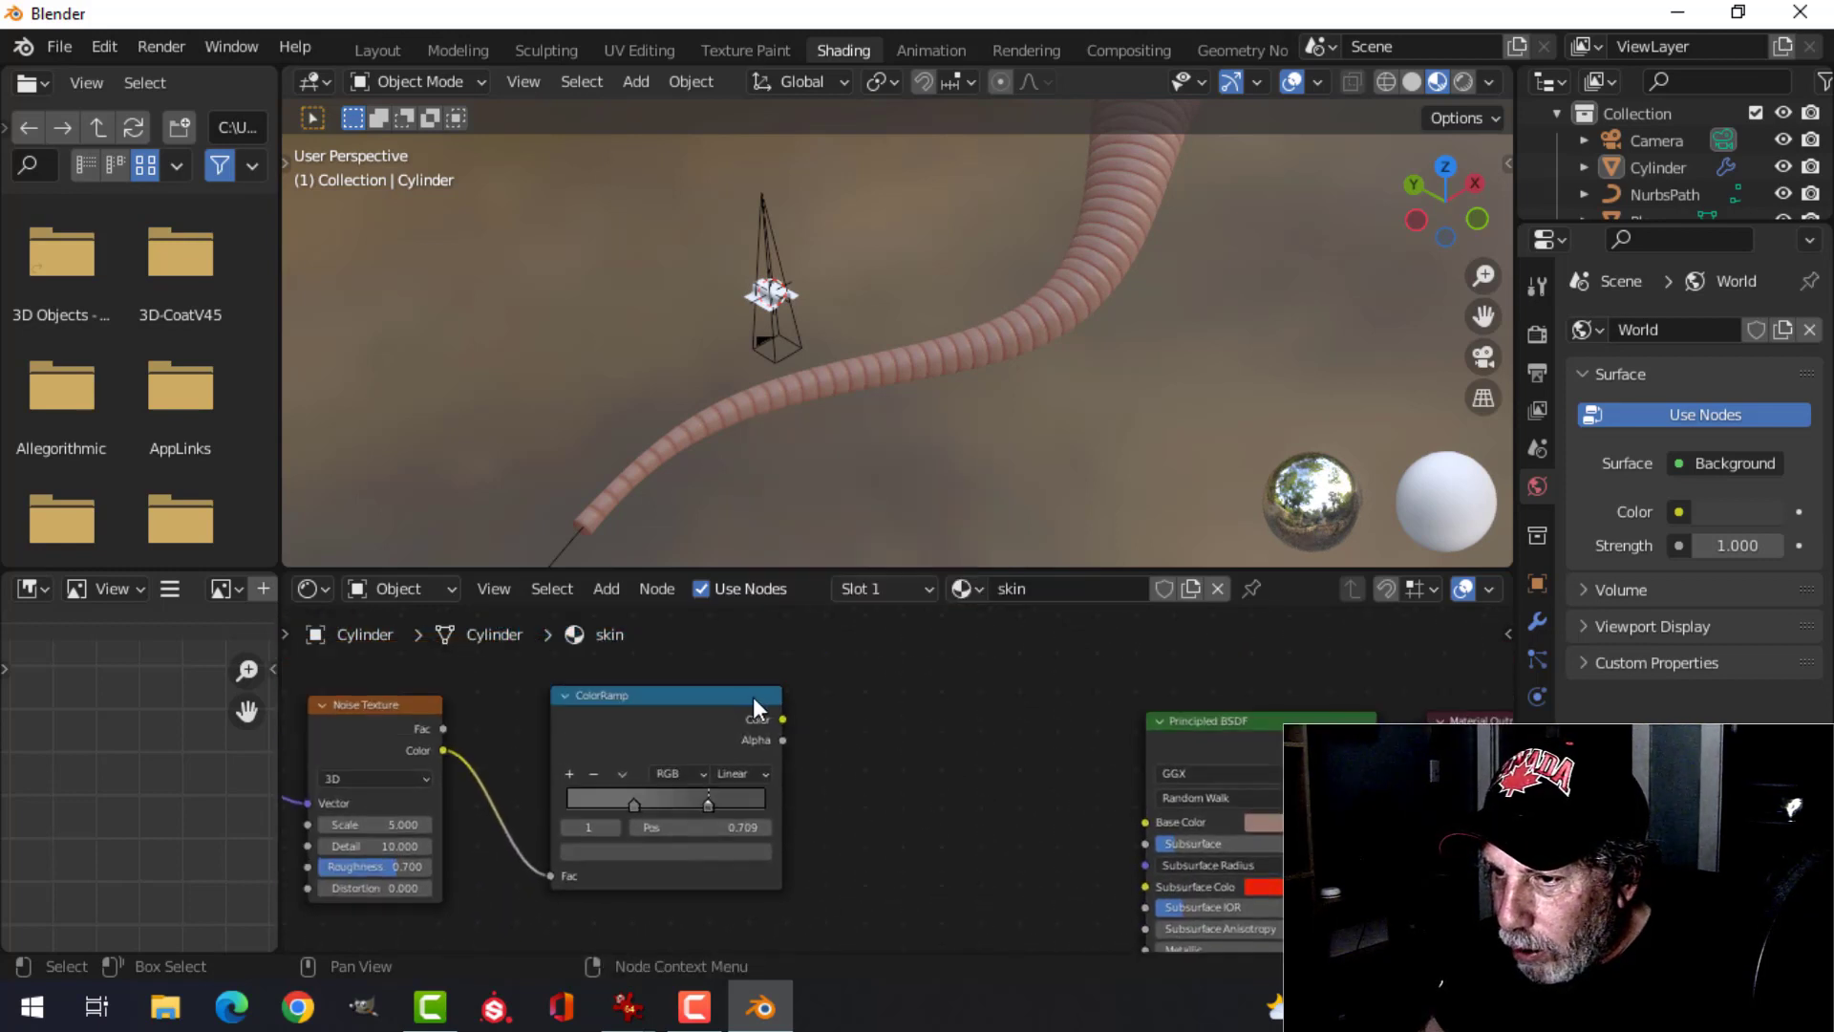
drag(753, 696, 777, 771)
scroll(927, 822, down, 2)
shift+middle_drag(935, 841, 857, 748)
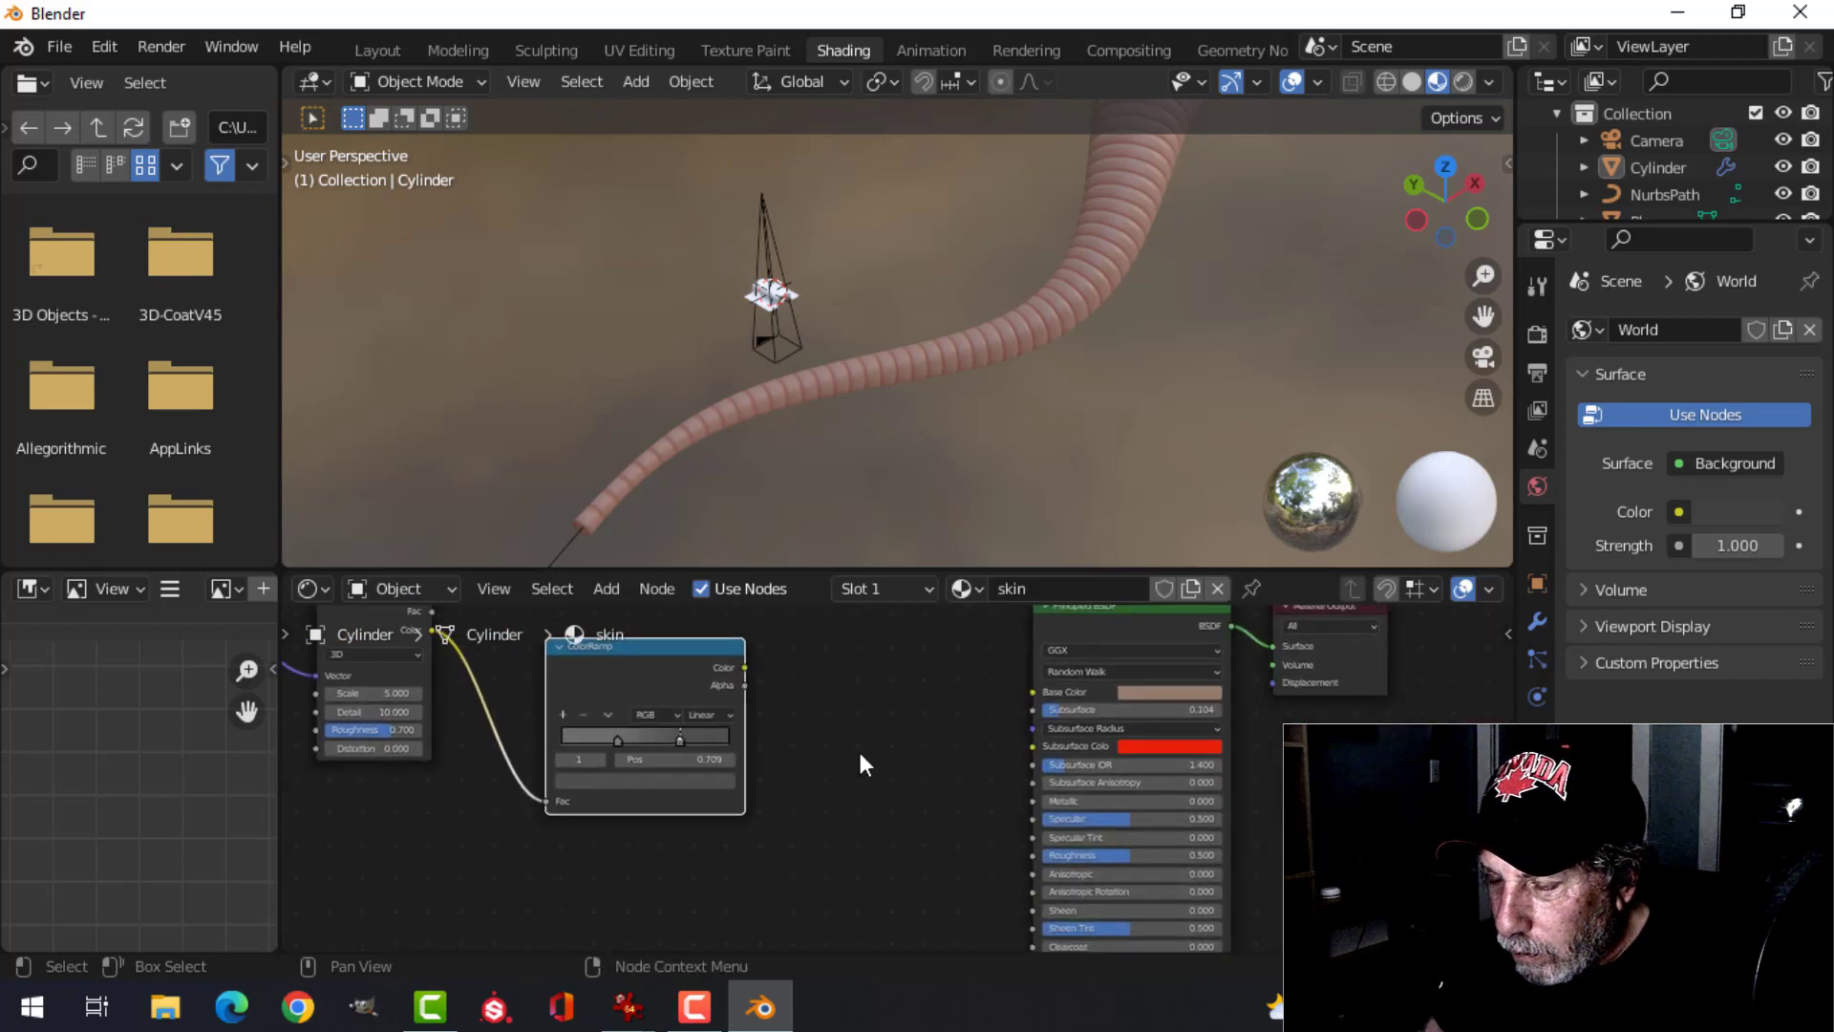
scroll(862, 749, up, 2)
drag(719, 649, 949, 844)
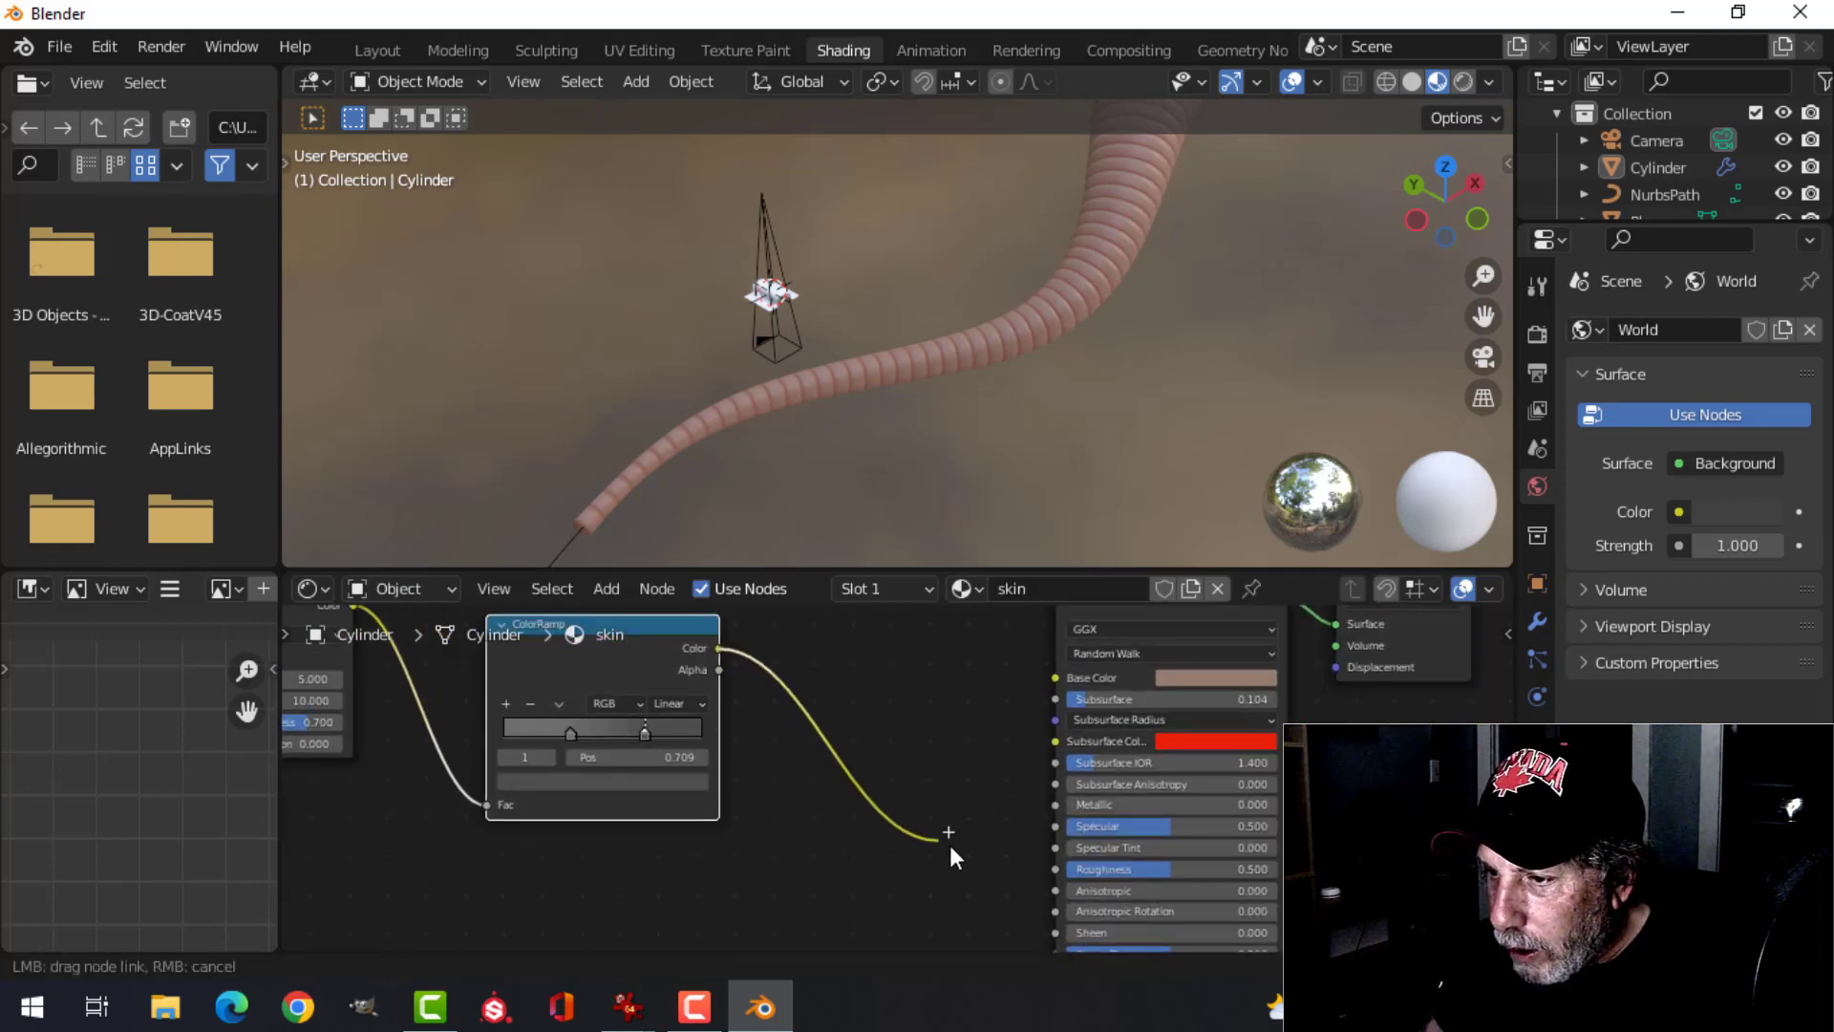
drag(1057, 868, 1057, 869)
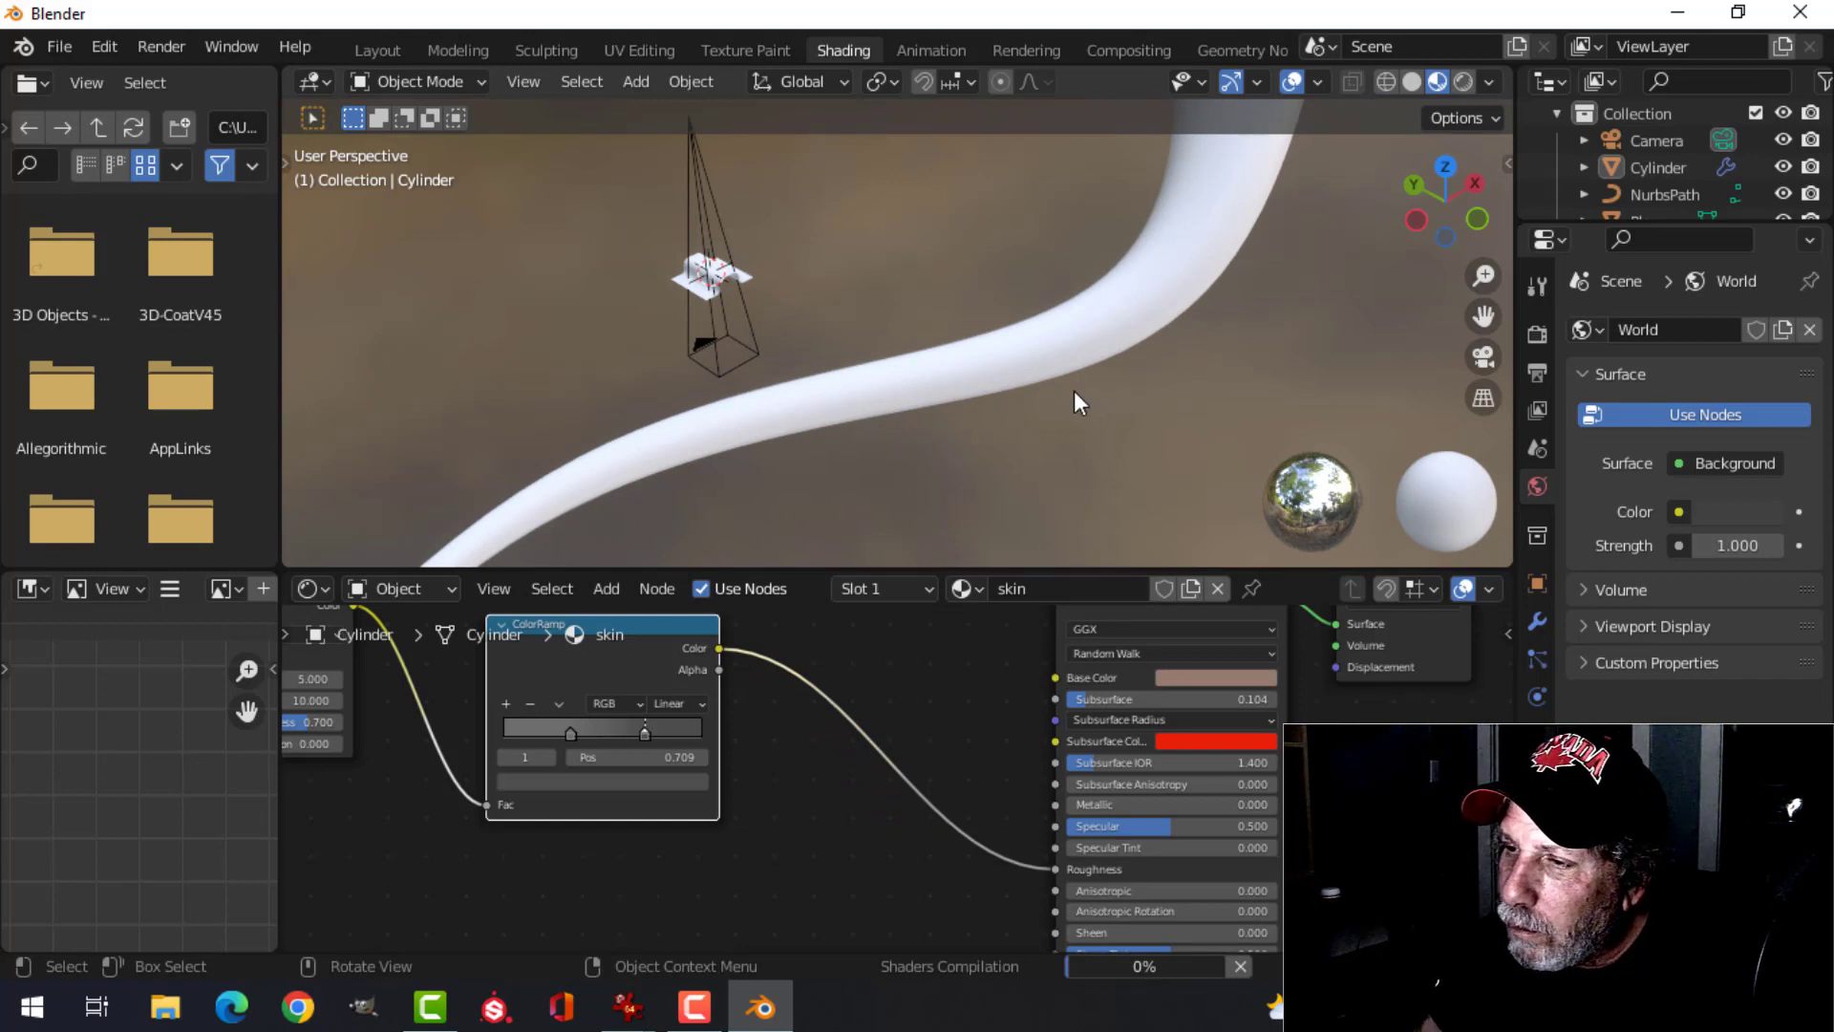
scroll(1109, 397, up, 1)
scroll(1109, 397, down, 2)
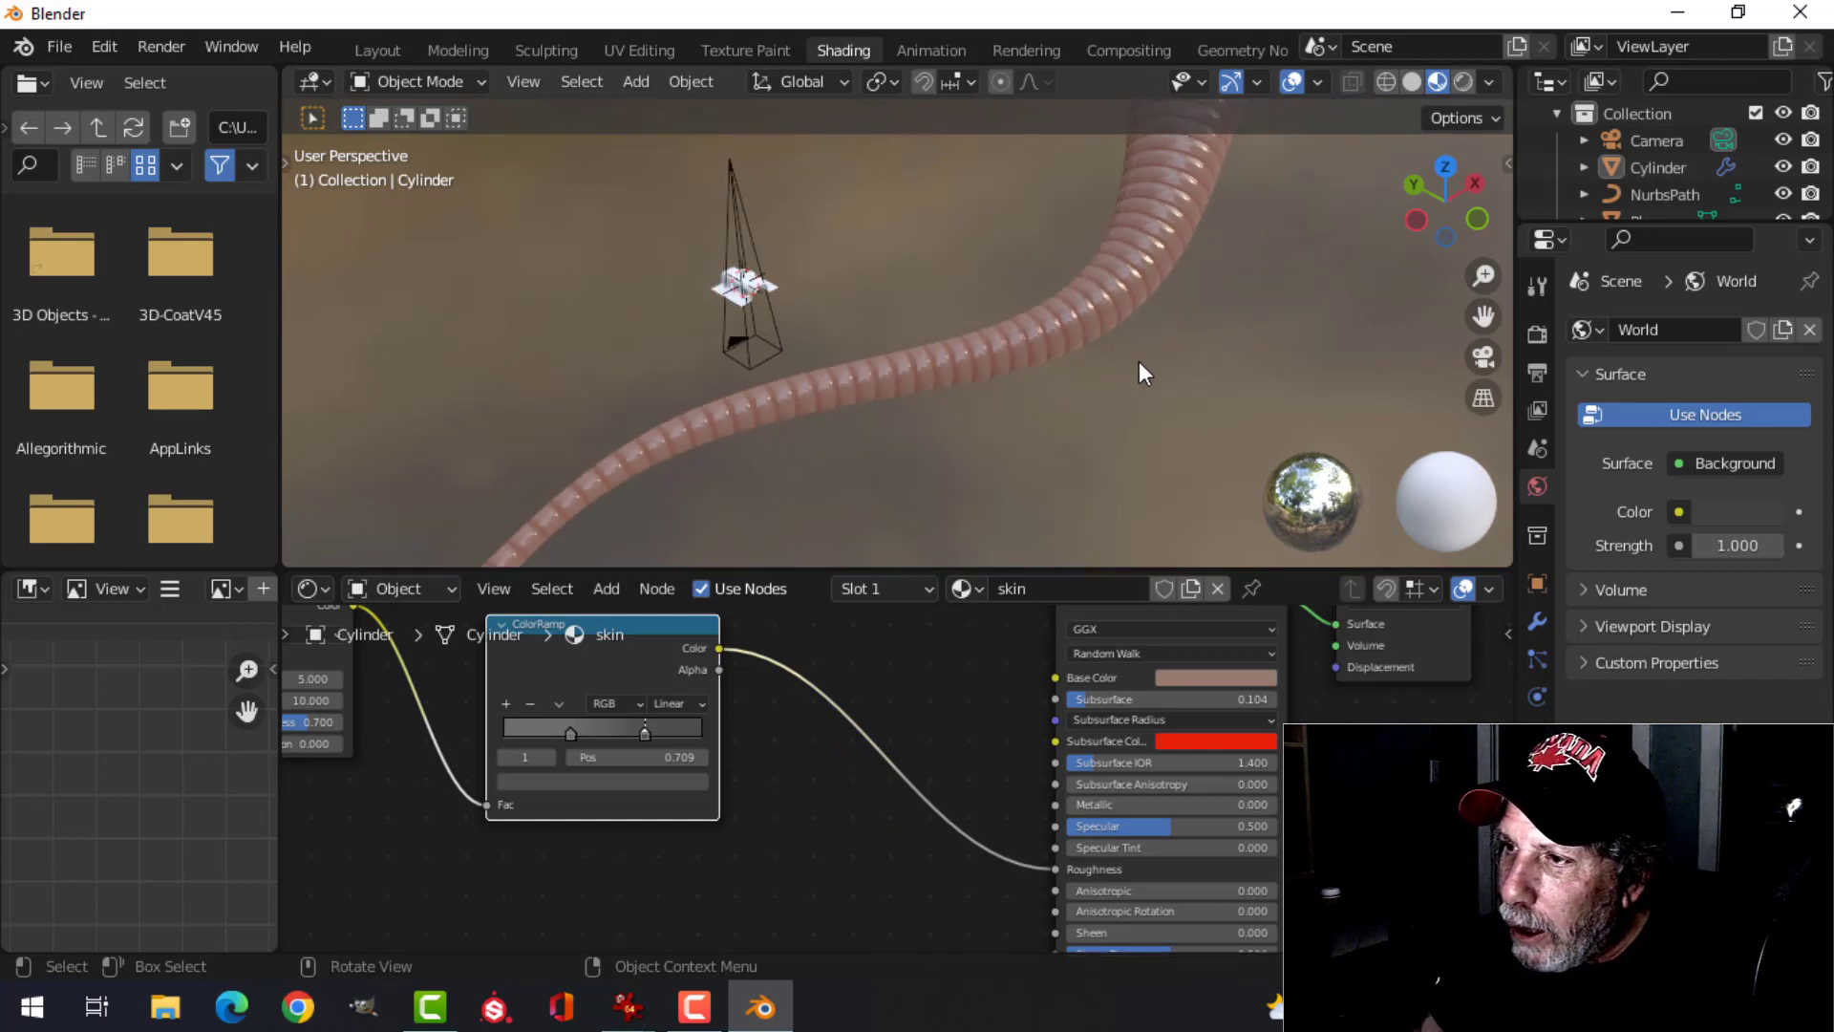
shift+middle_drag(1187, 290, 1115, 429)
scroll(1110, 366, down, 2)
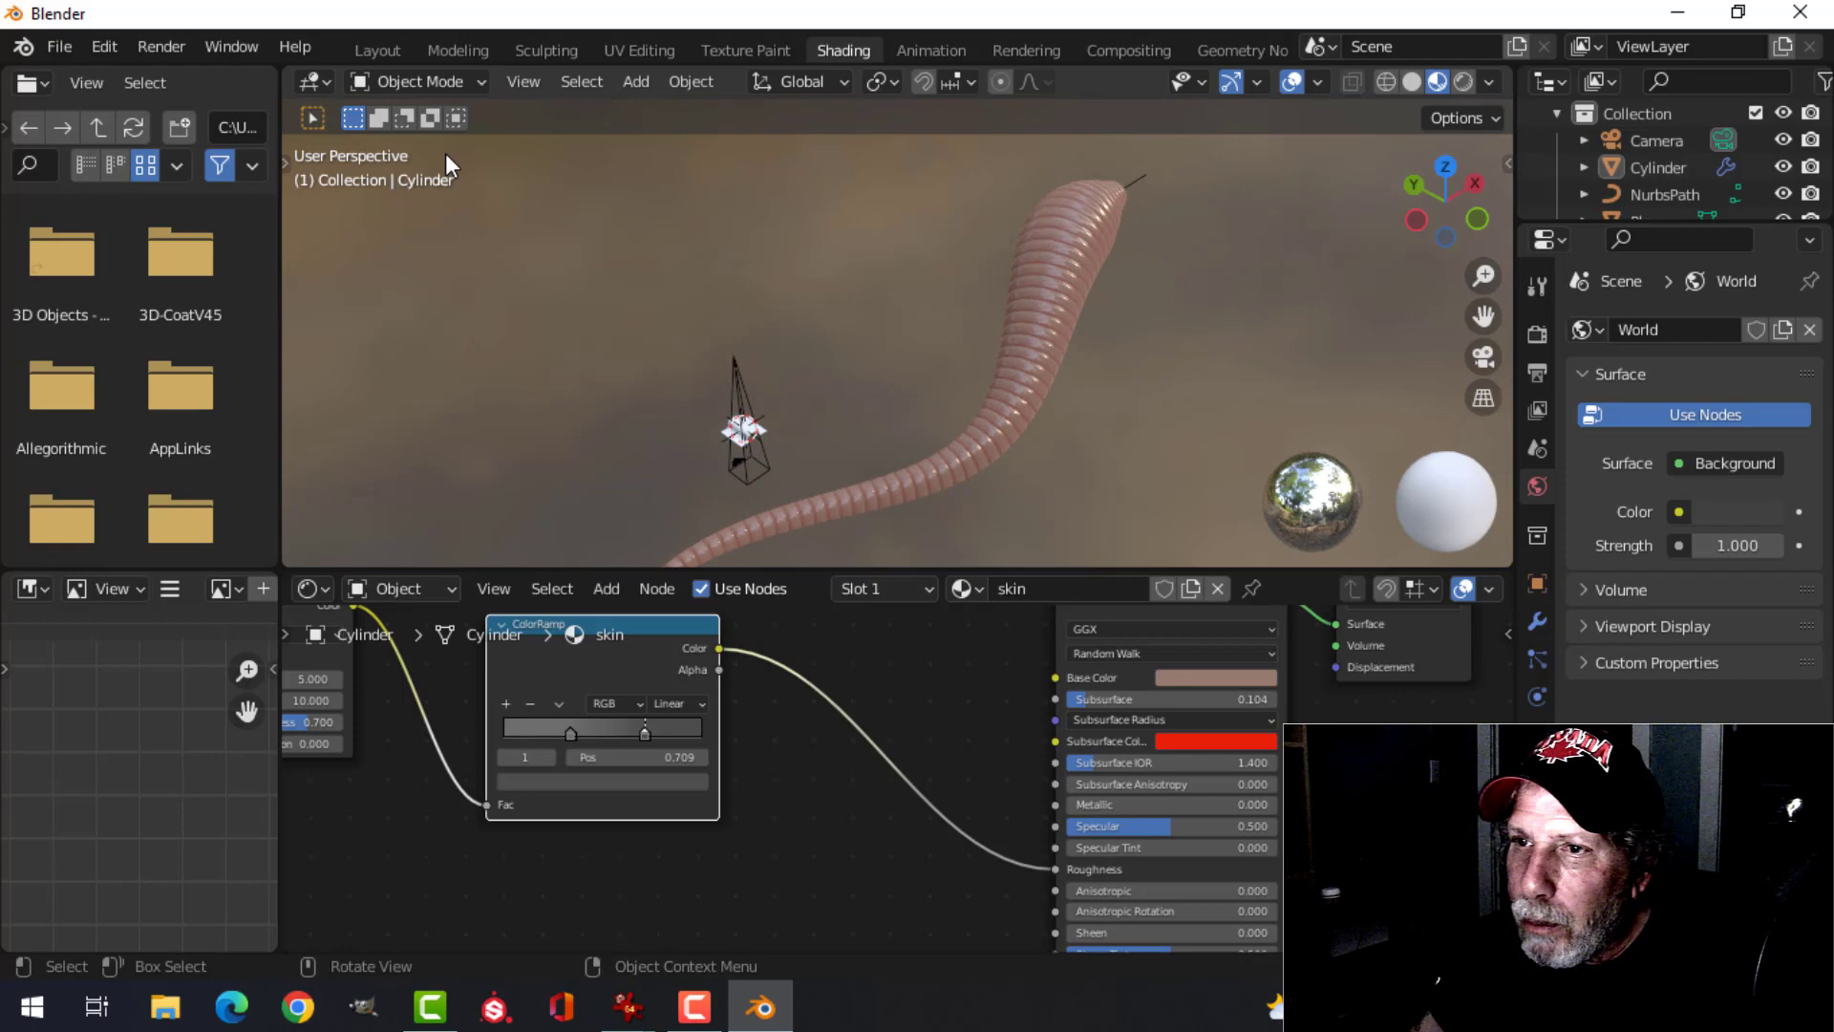
- In the Layout workspace, enable Scene Lights for the viewport shading and choose the fifth preset environment, with a dark dusk horizon
click(380, 50)
mouse_move(885, 275)
middle_down()
mouse_move(844, 478)
mouse_move(1257, 266)
middle_up()
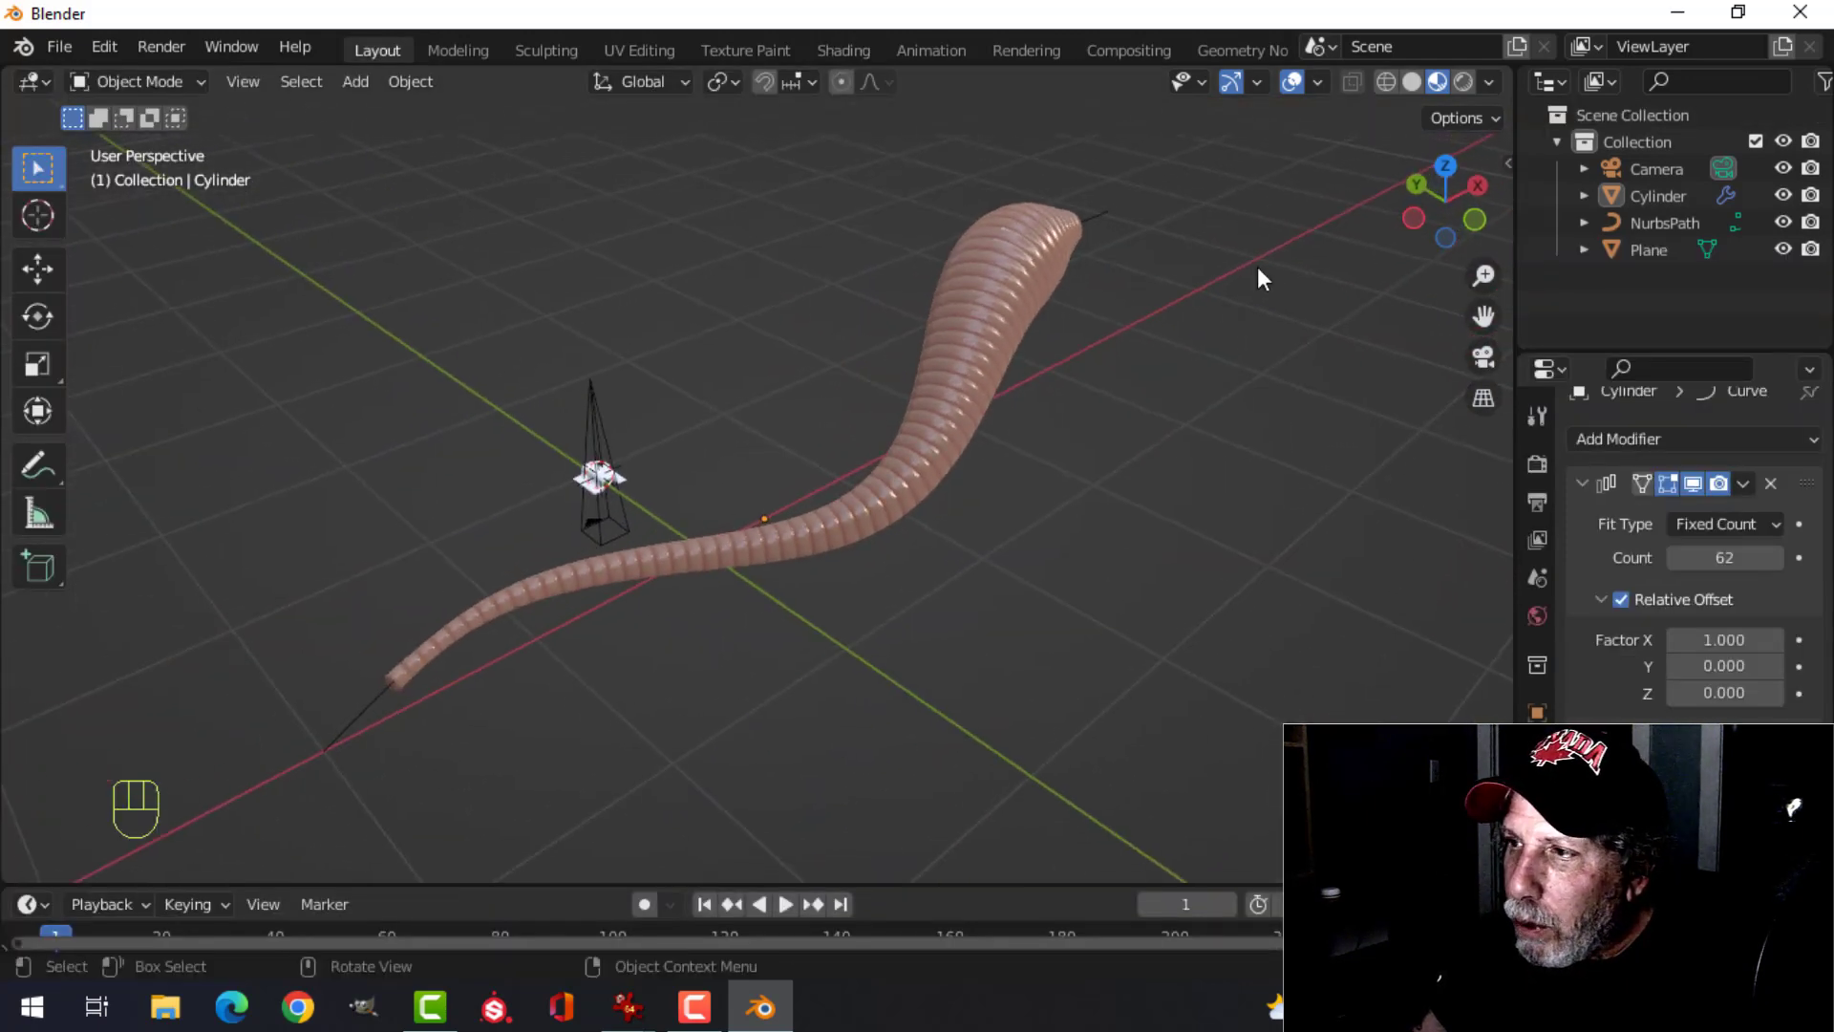
click(1489, 82)
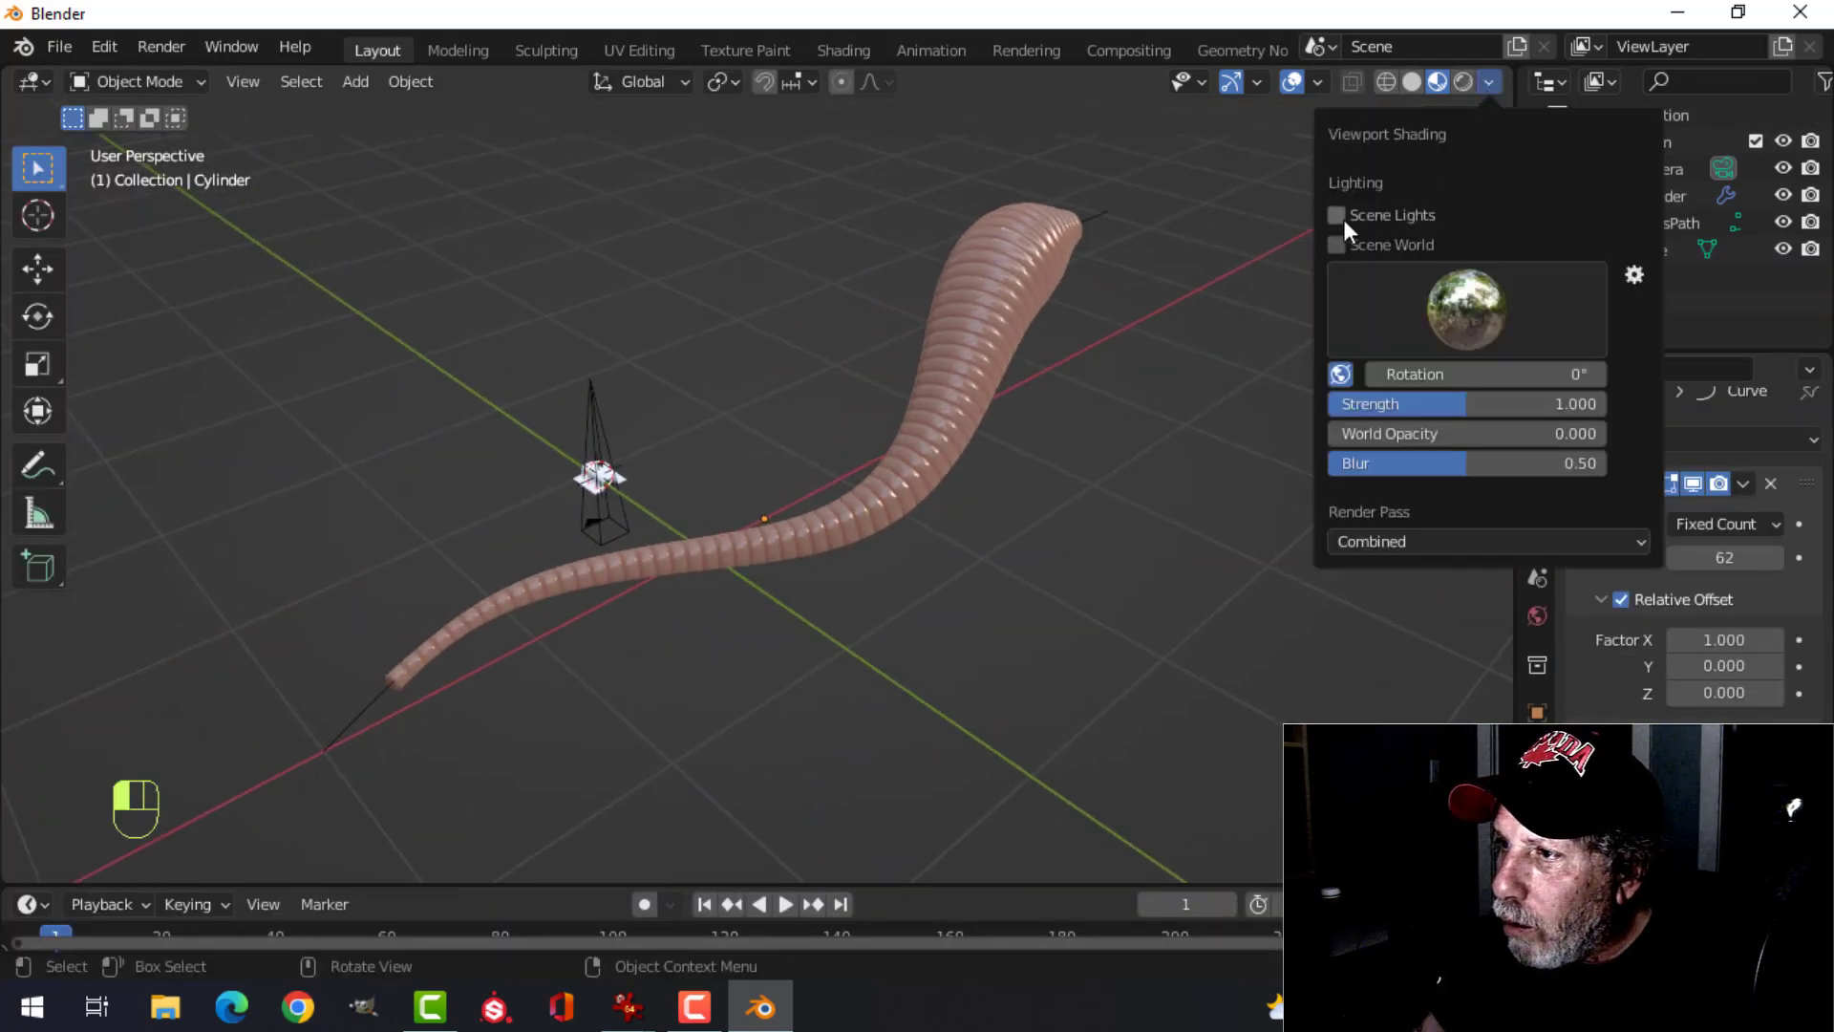
click(1456, 312)
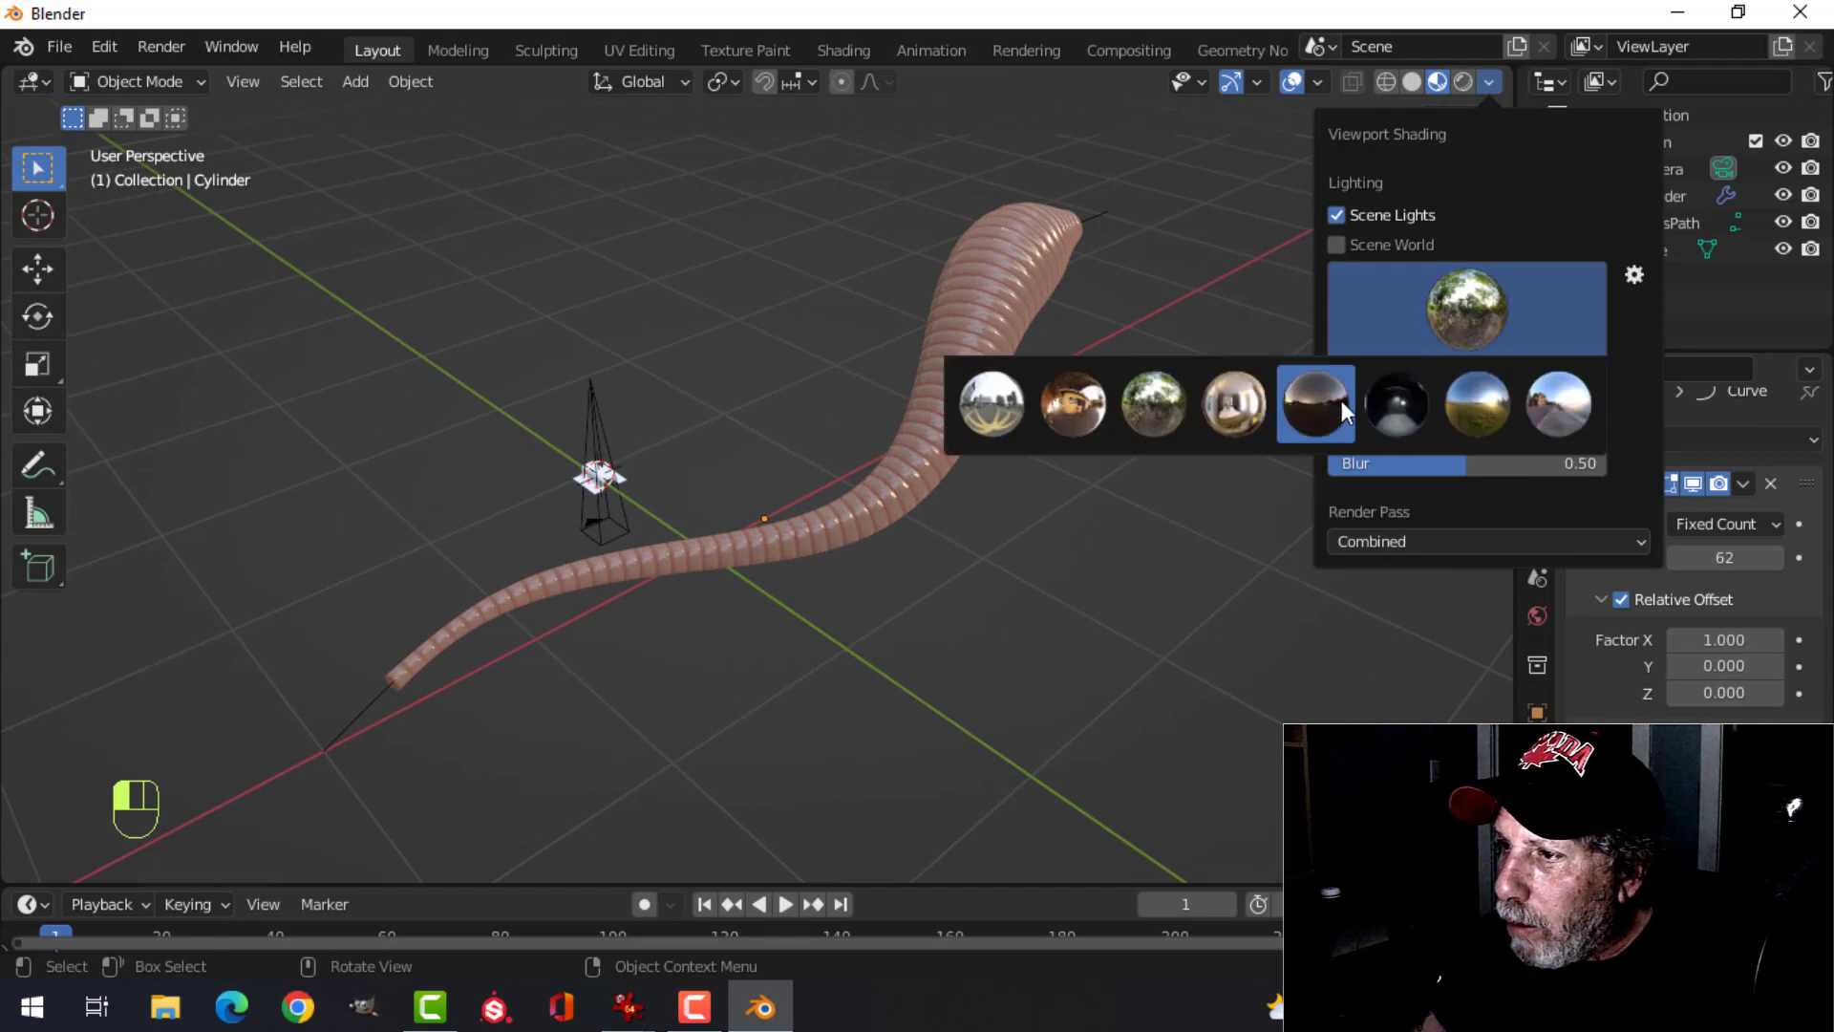
click(1314, 401)
click(1490, 82)
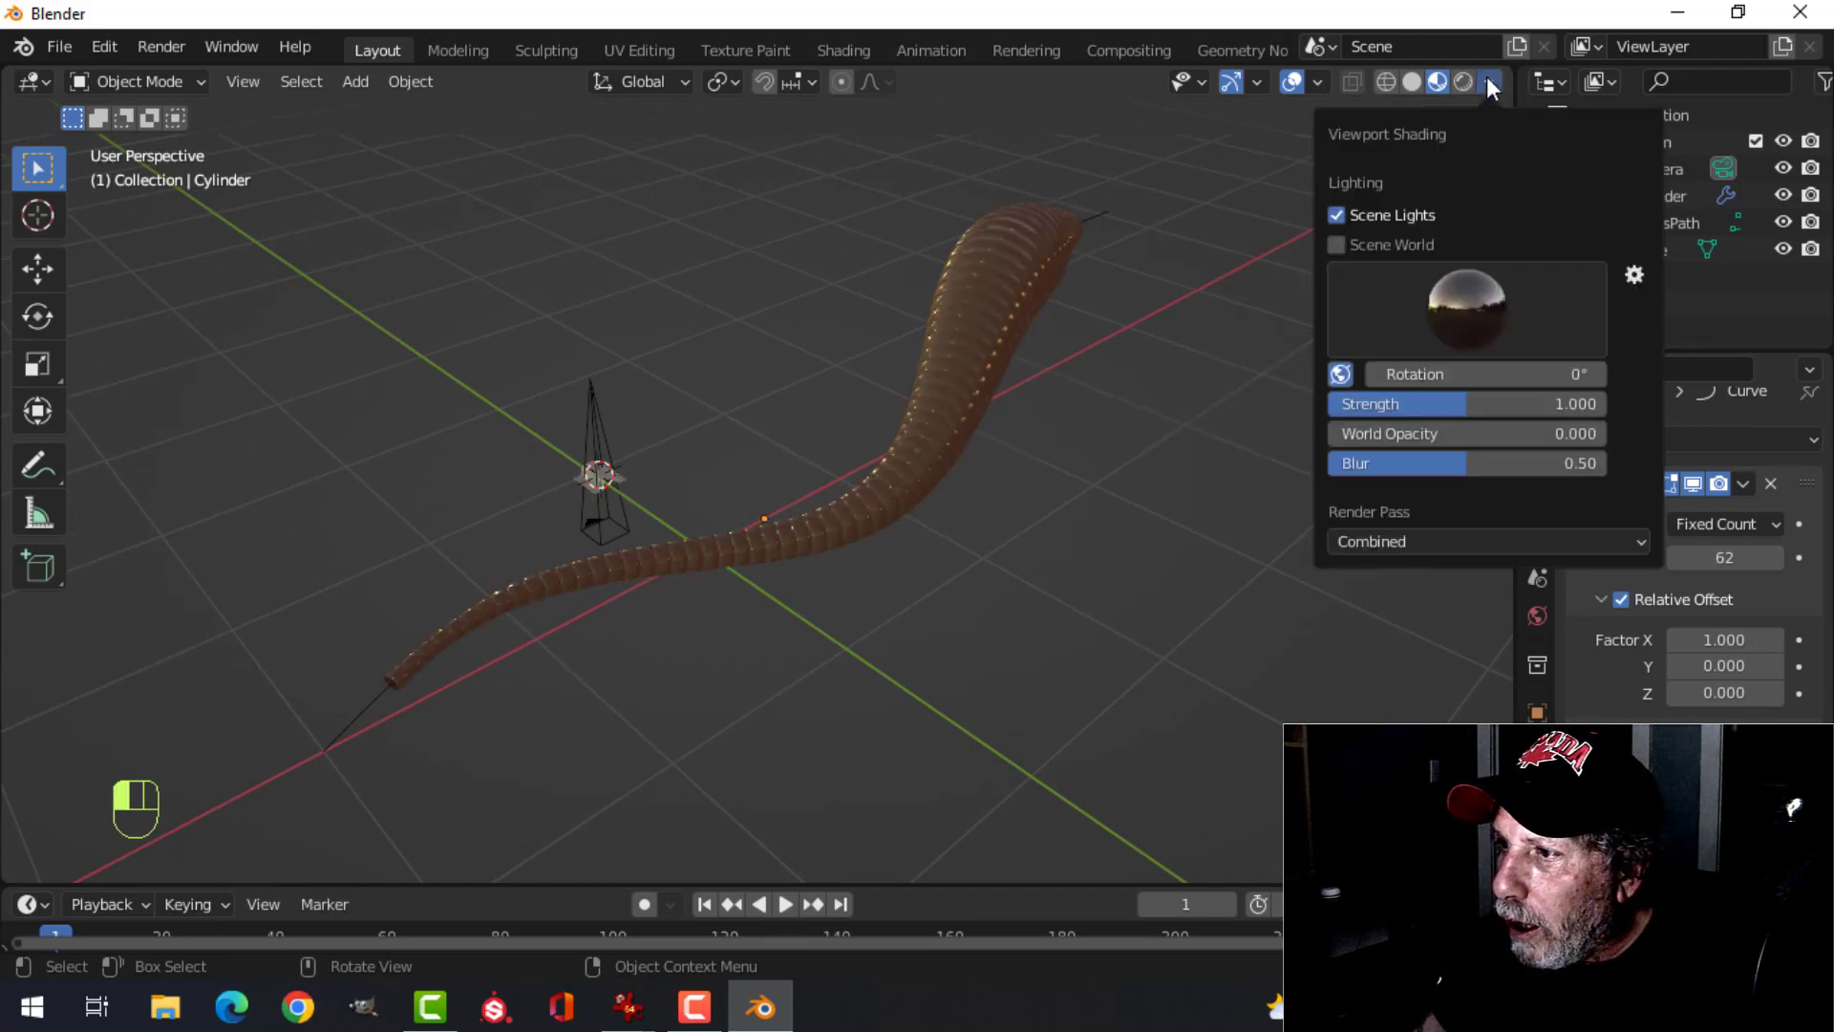
- Switch the viewport shading to a different, brighter preset environment
click(1466, 308)
click(1279, 392)
mouse_move(1276, 378)
middle_down()
mouse_move(1125, 382)
mouse_move(869, 461)
middle_up()
- Delete the camera standing beside the worm, together with everything caught in the selection around it
drag(496, 412, 645, 489)
key(x)
click(645, 489)
scroll(1096, 454, down, 3)
middle_drag(1096, 444, 1054, 220)
scroll(936, 479, up, 3)
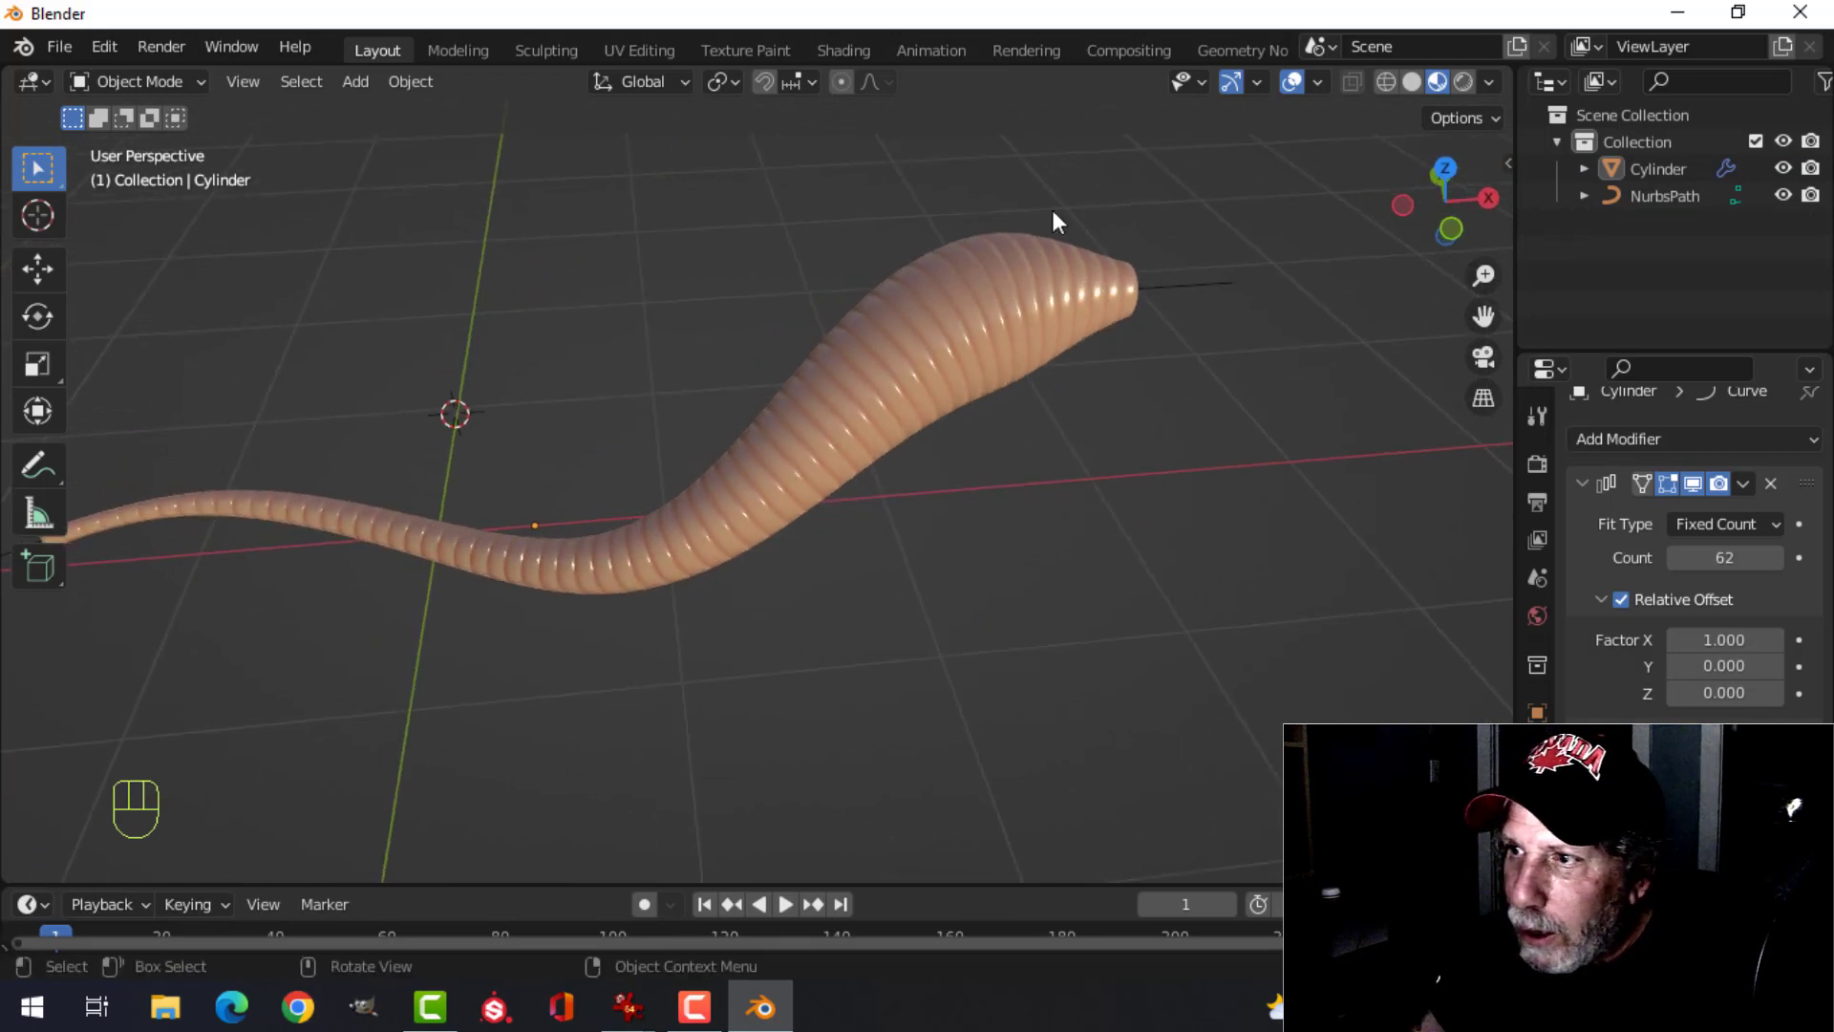
- Enable the Statistics overlay in the viewport and look over the worm from several angles
click(1318, 84)
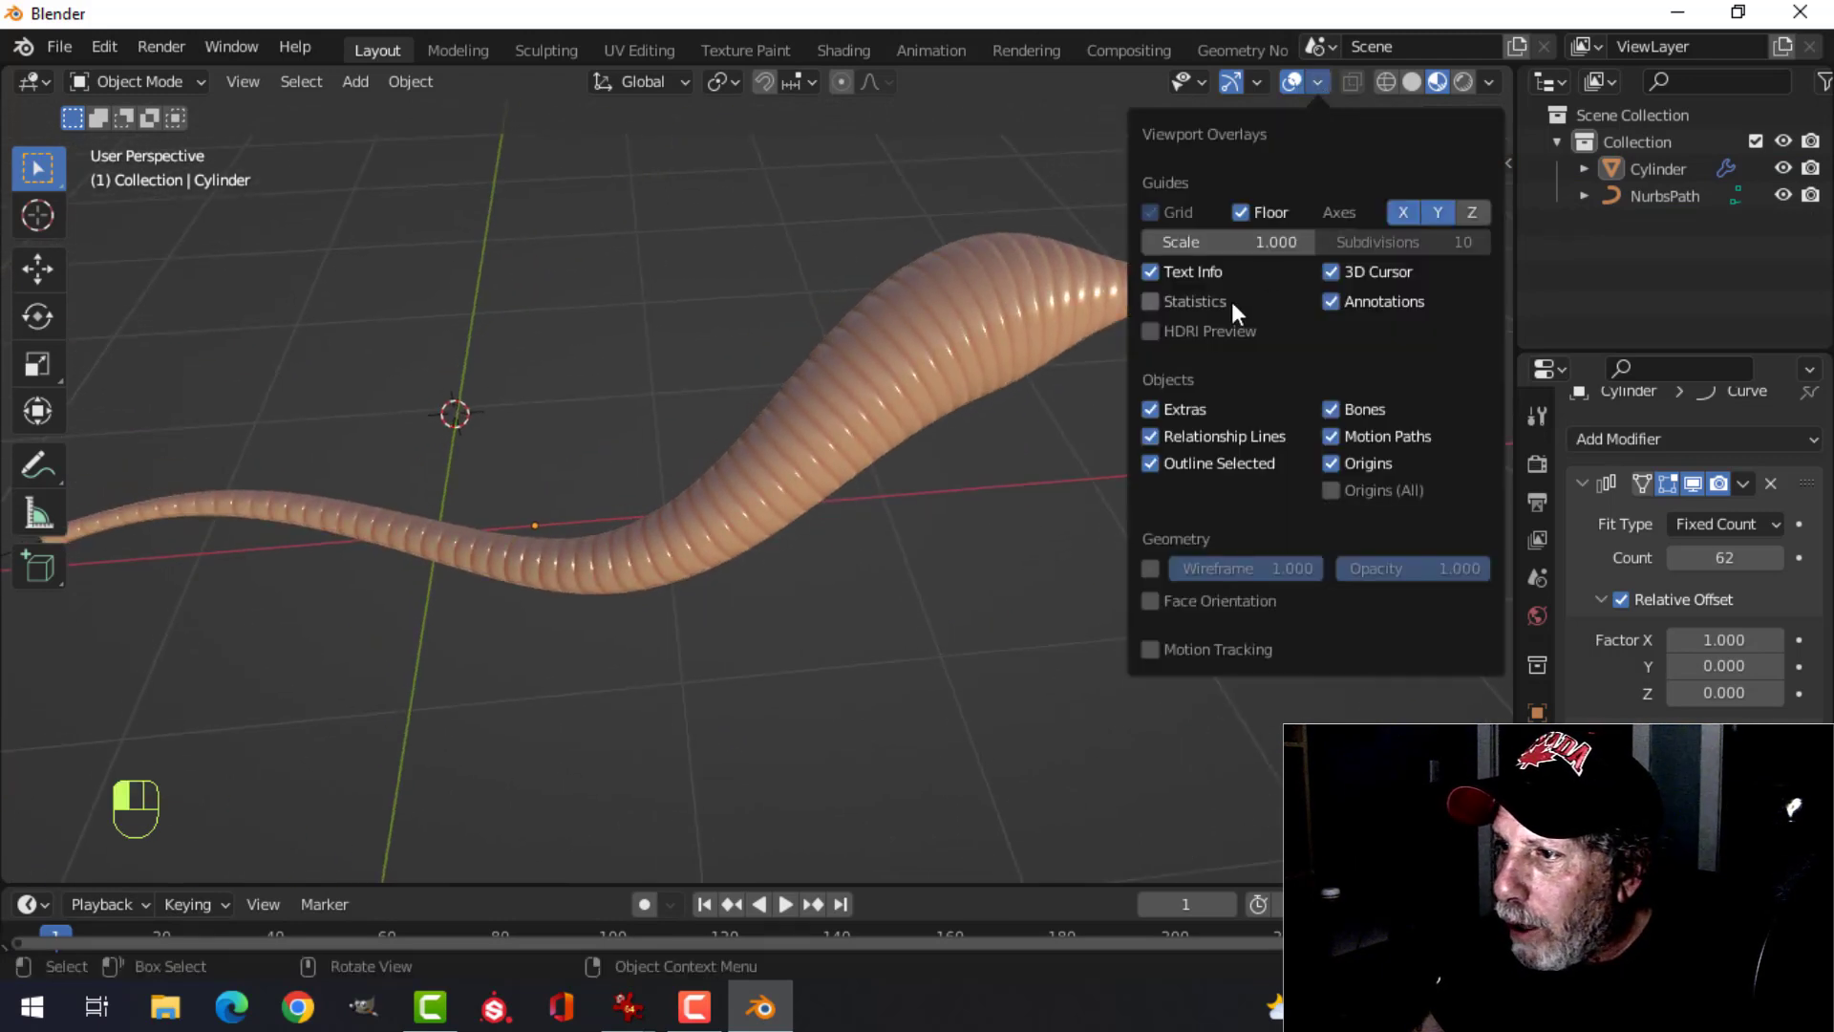
click(1180, 302)
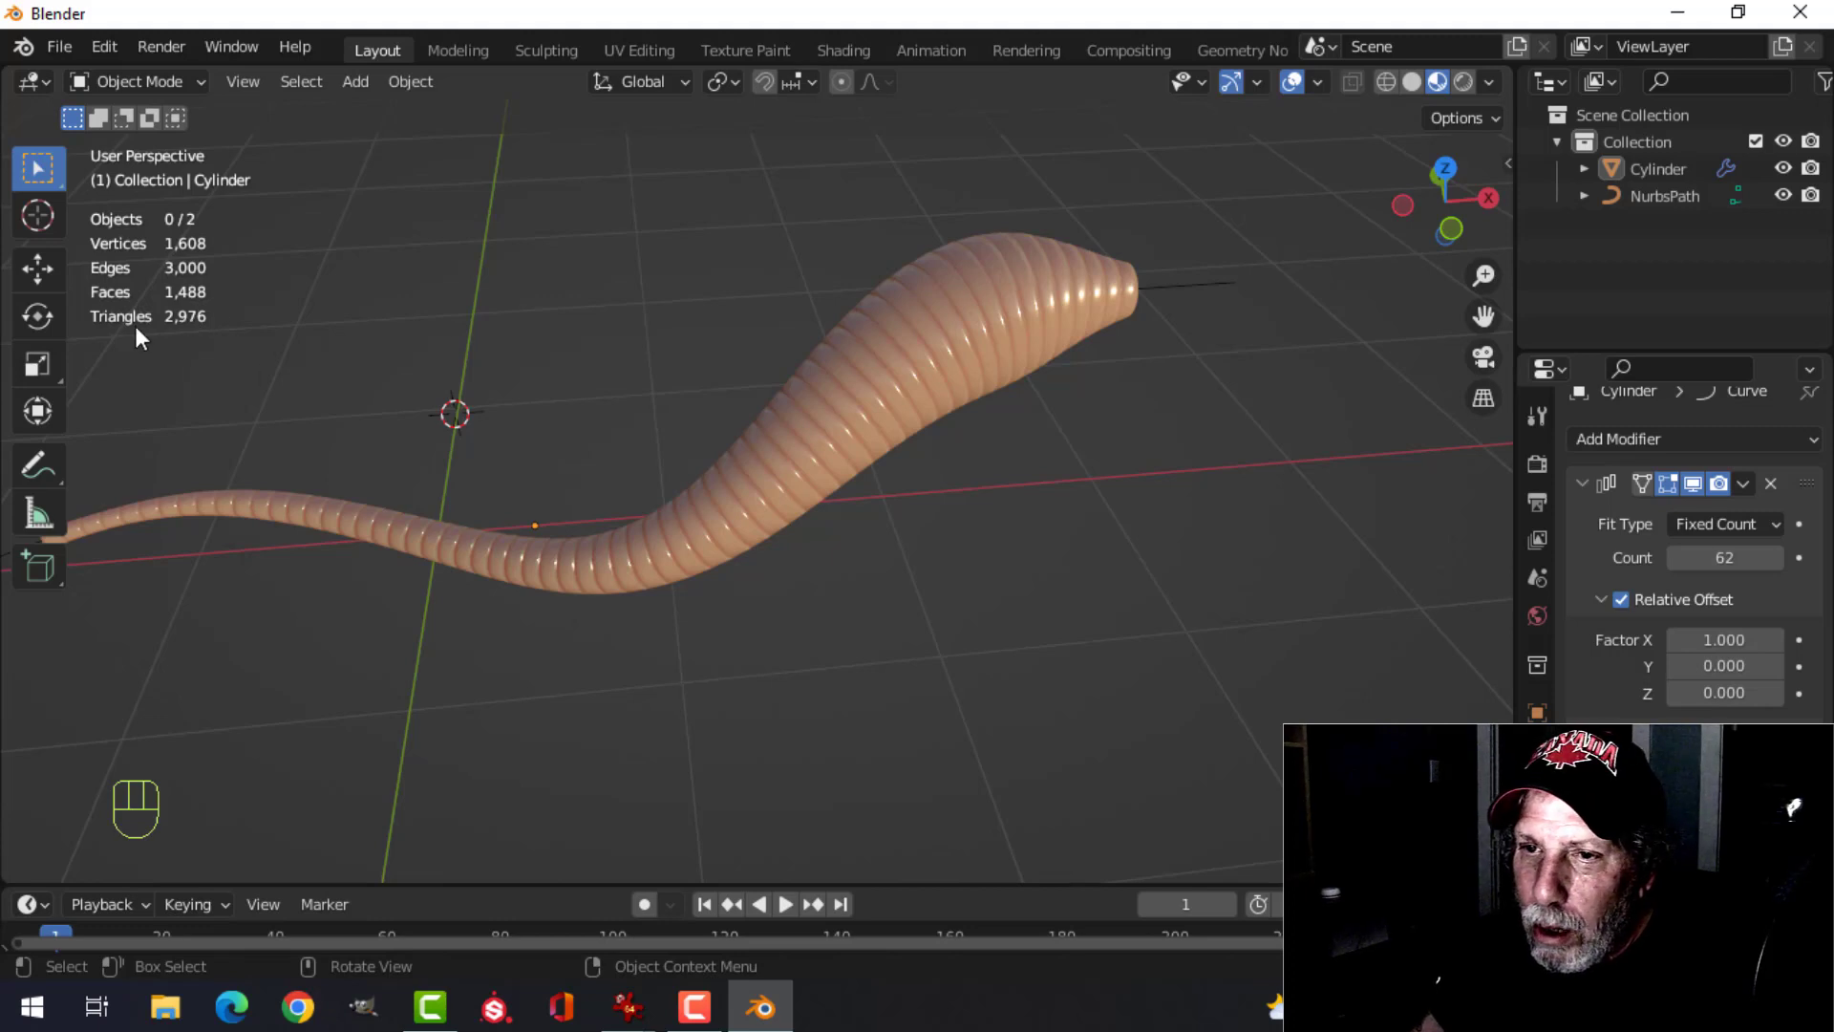
middle_drag(421, 355, 808, 351)
scroll(917, 361, down, 3)
middle_drag(1023, 371, 1040, 443)
scroll(1067, 453, up, 3)
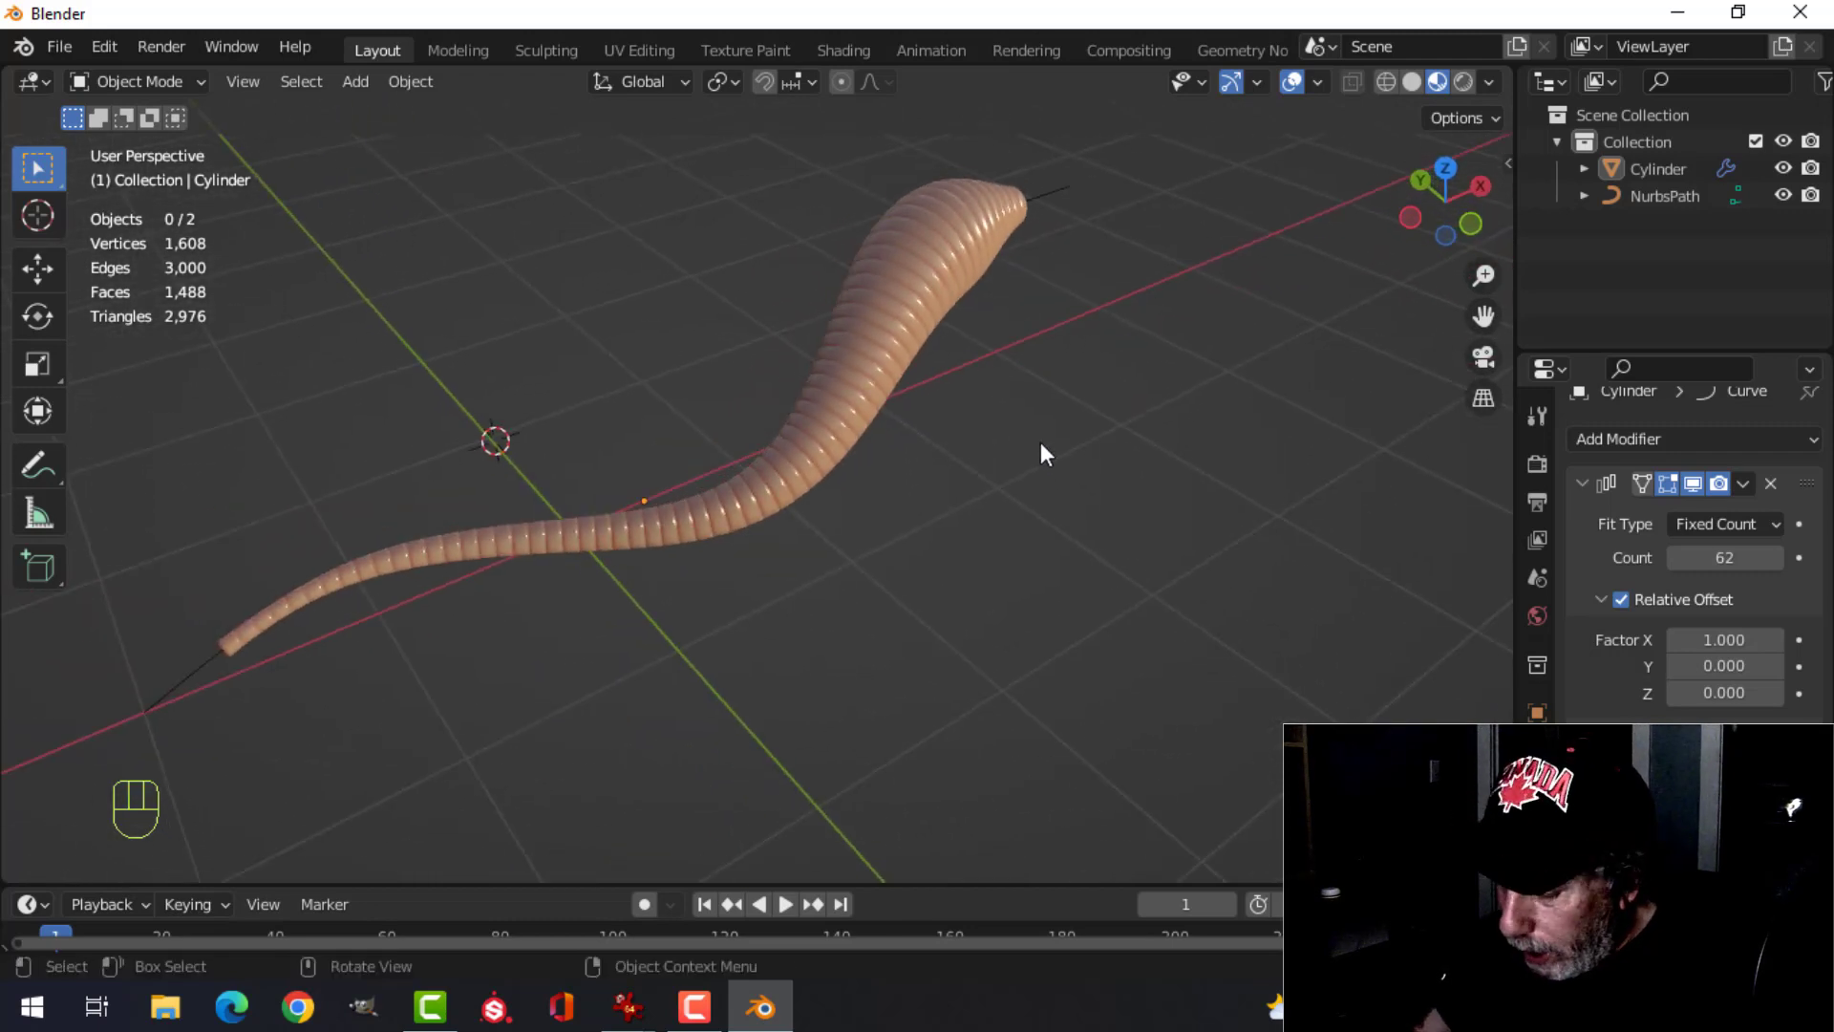
- Add a point light at the 3D cursor and move it about -1.88 m along Y, across to the worm's other side
key(shift+a)
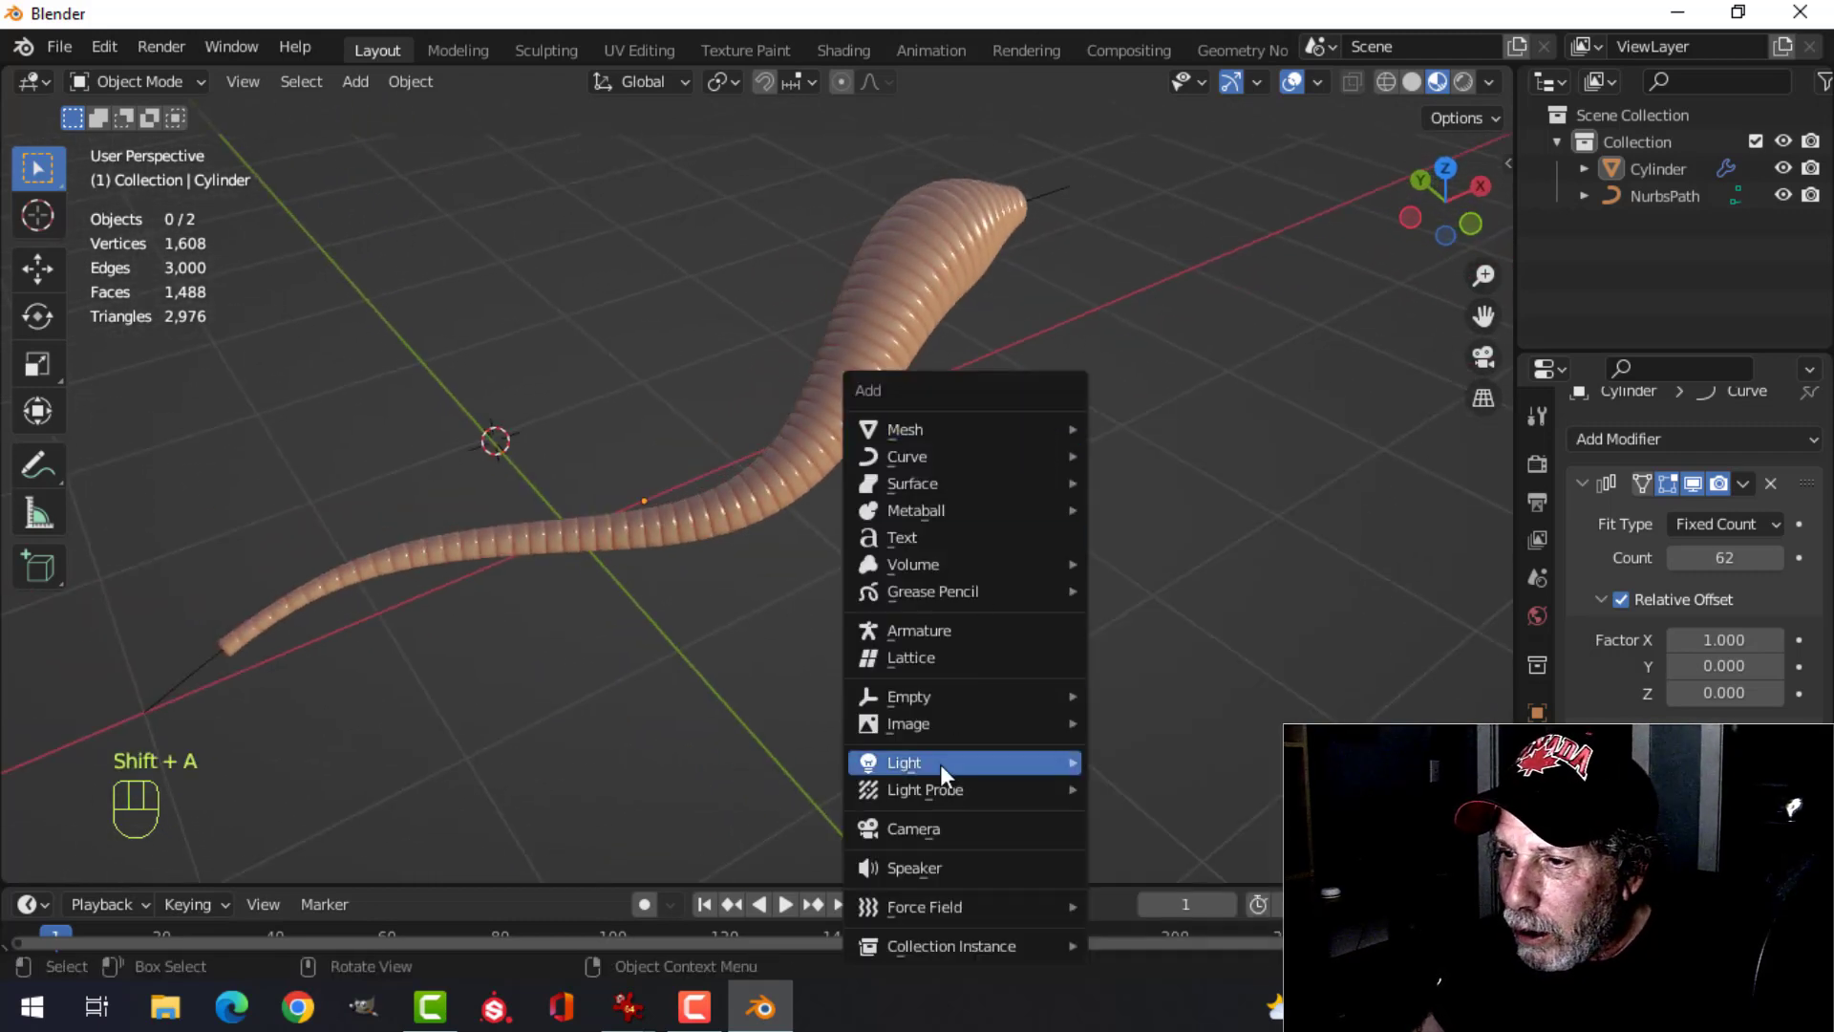
mouse_move(940, 764)
click(1122, 754)
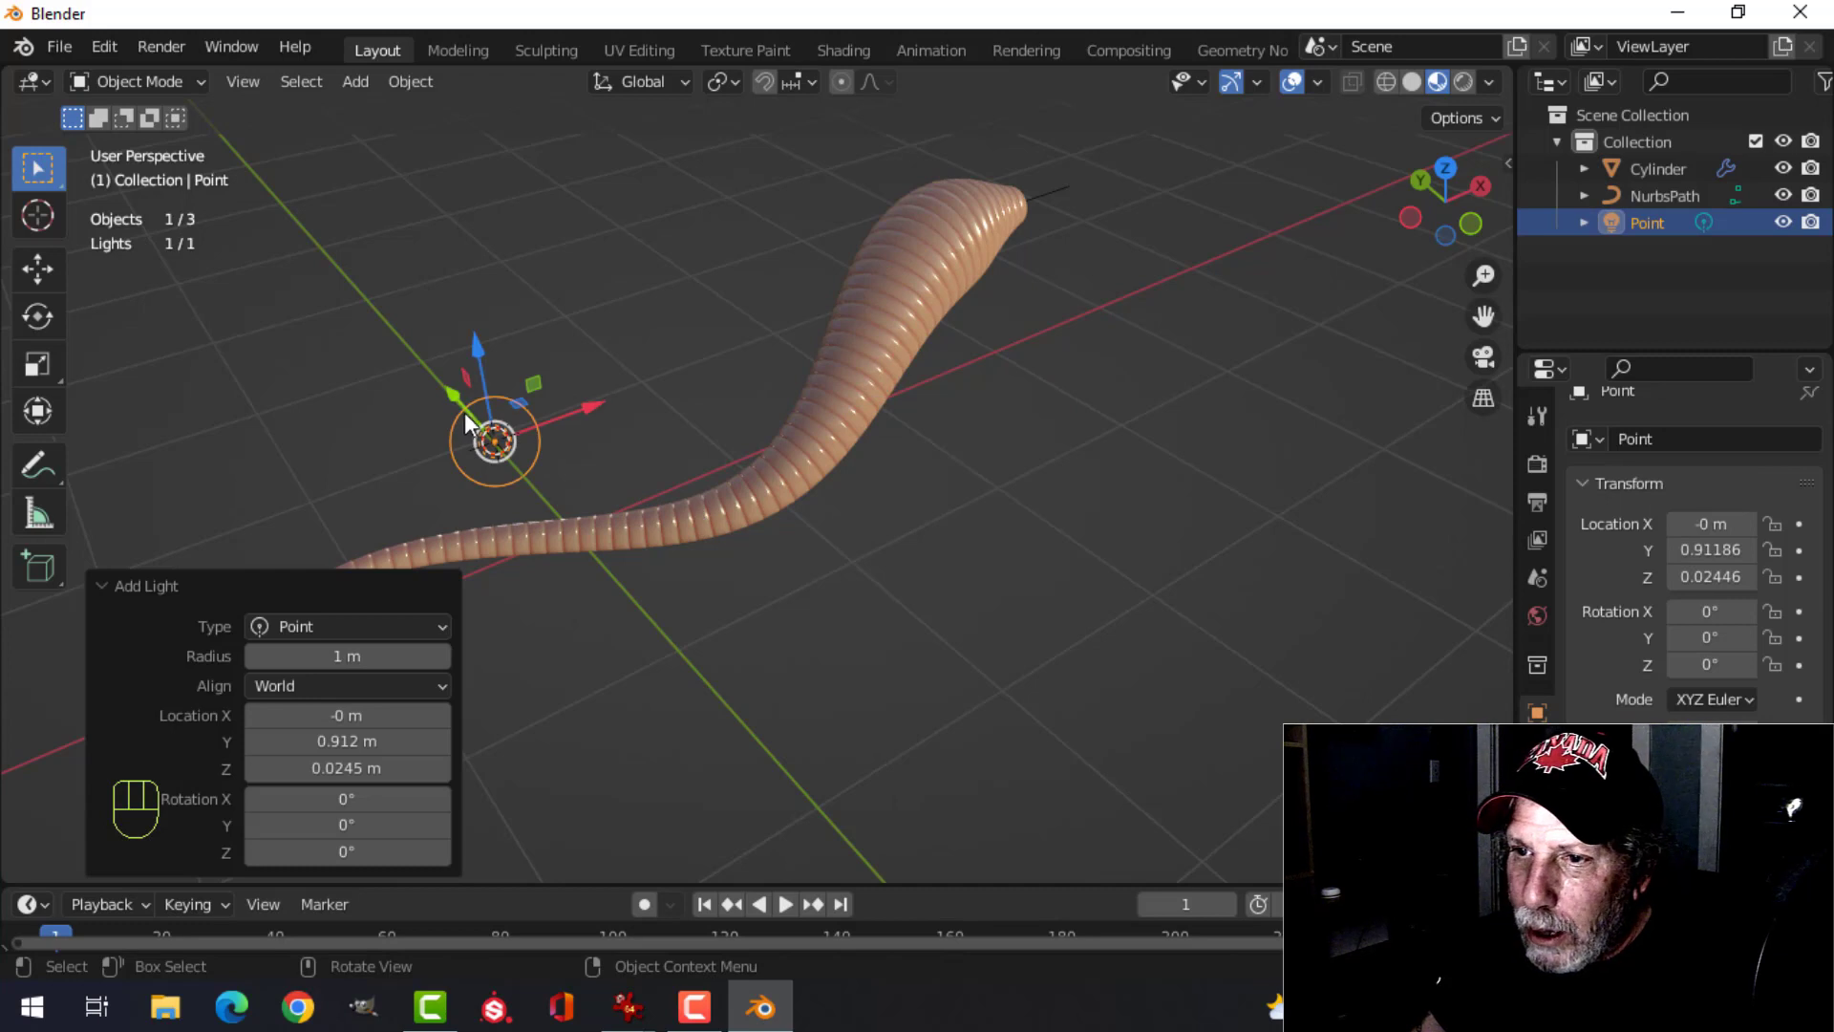
drag(462, 409, 641, 612)
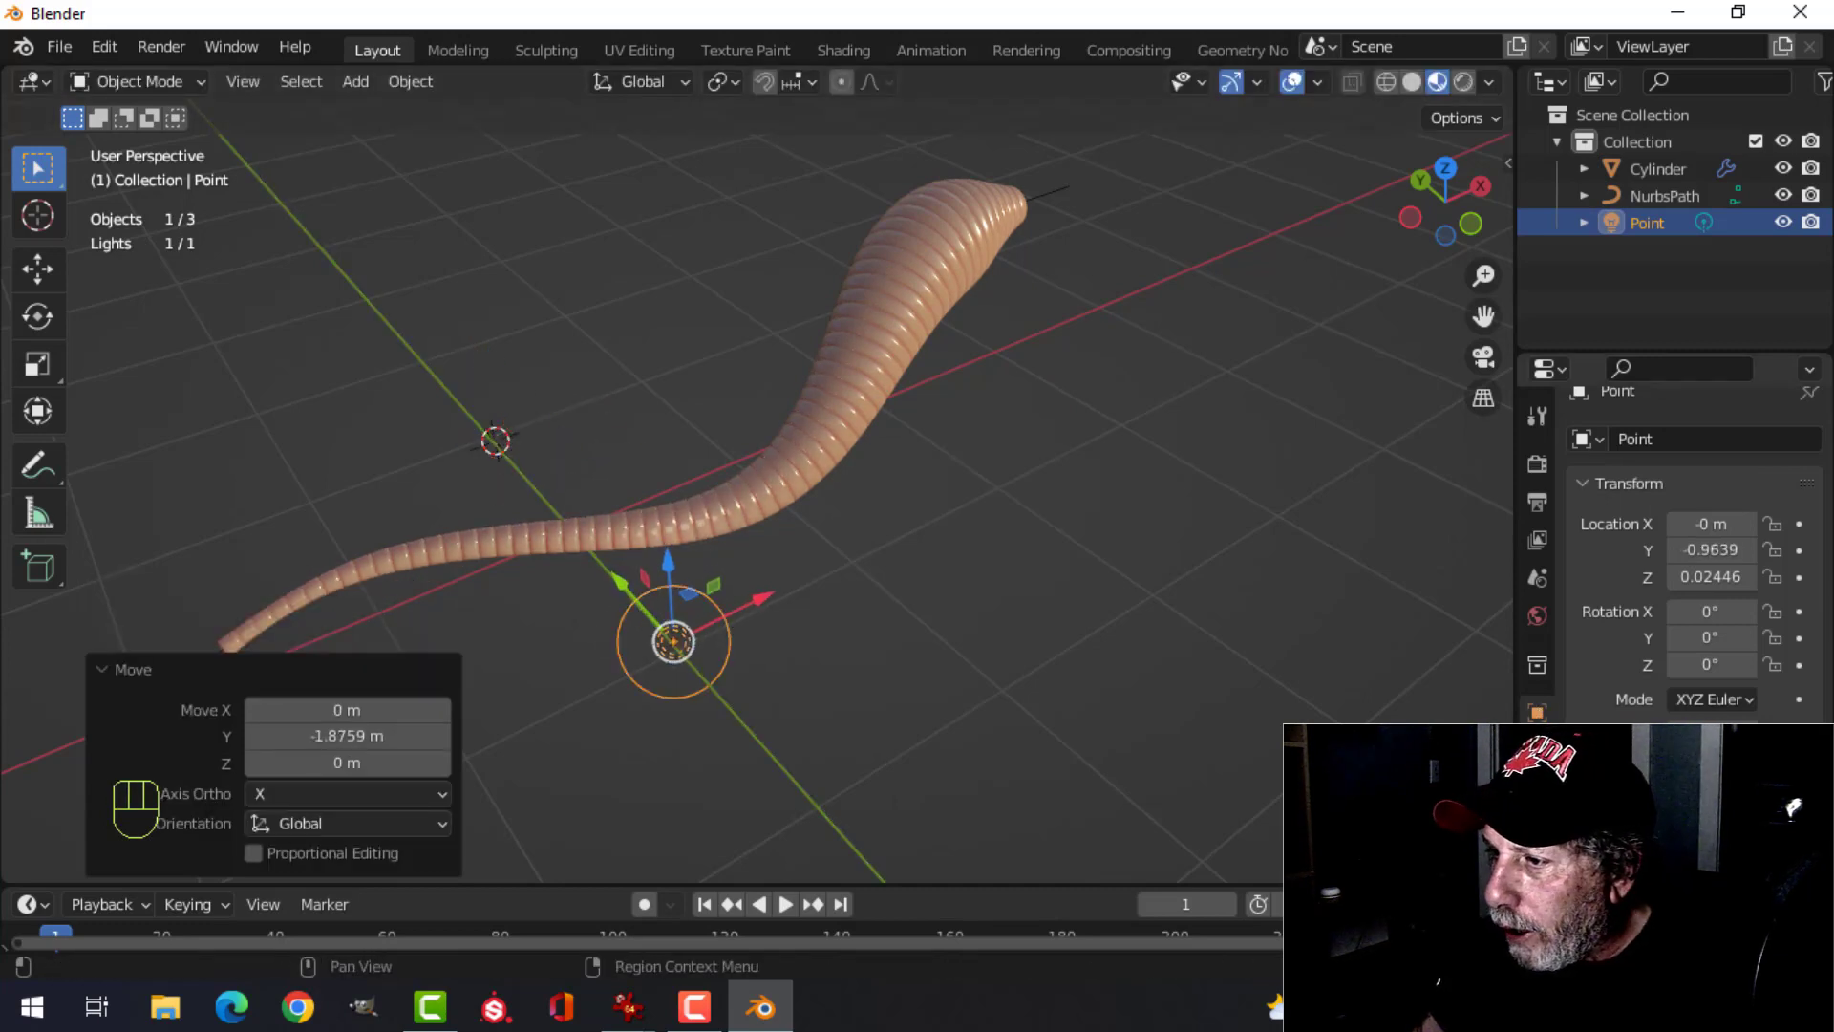
- Set the point light's color to orange and its power to 60 W
click(1536, 827)
click(1724, 616)
drag(1637, 416, 1611, 393)
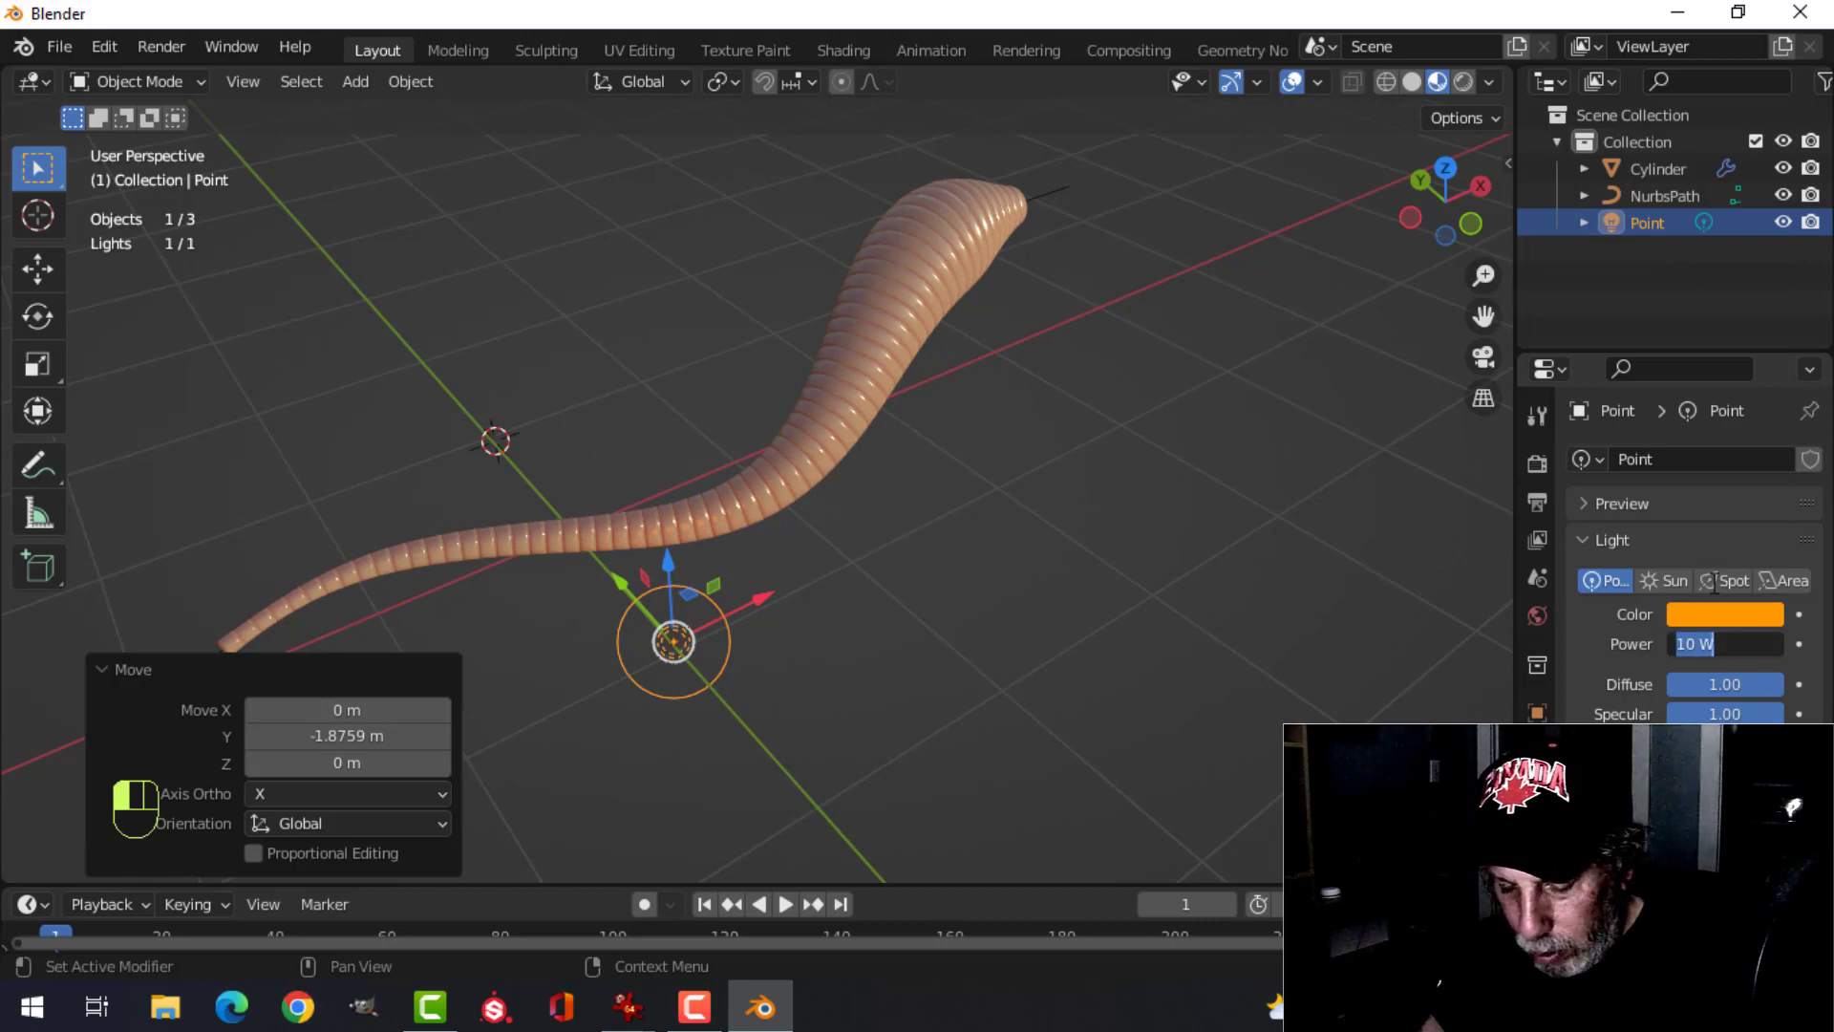
text(80)
key(Return)
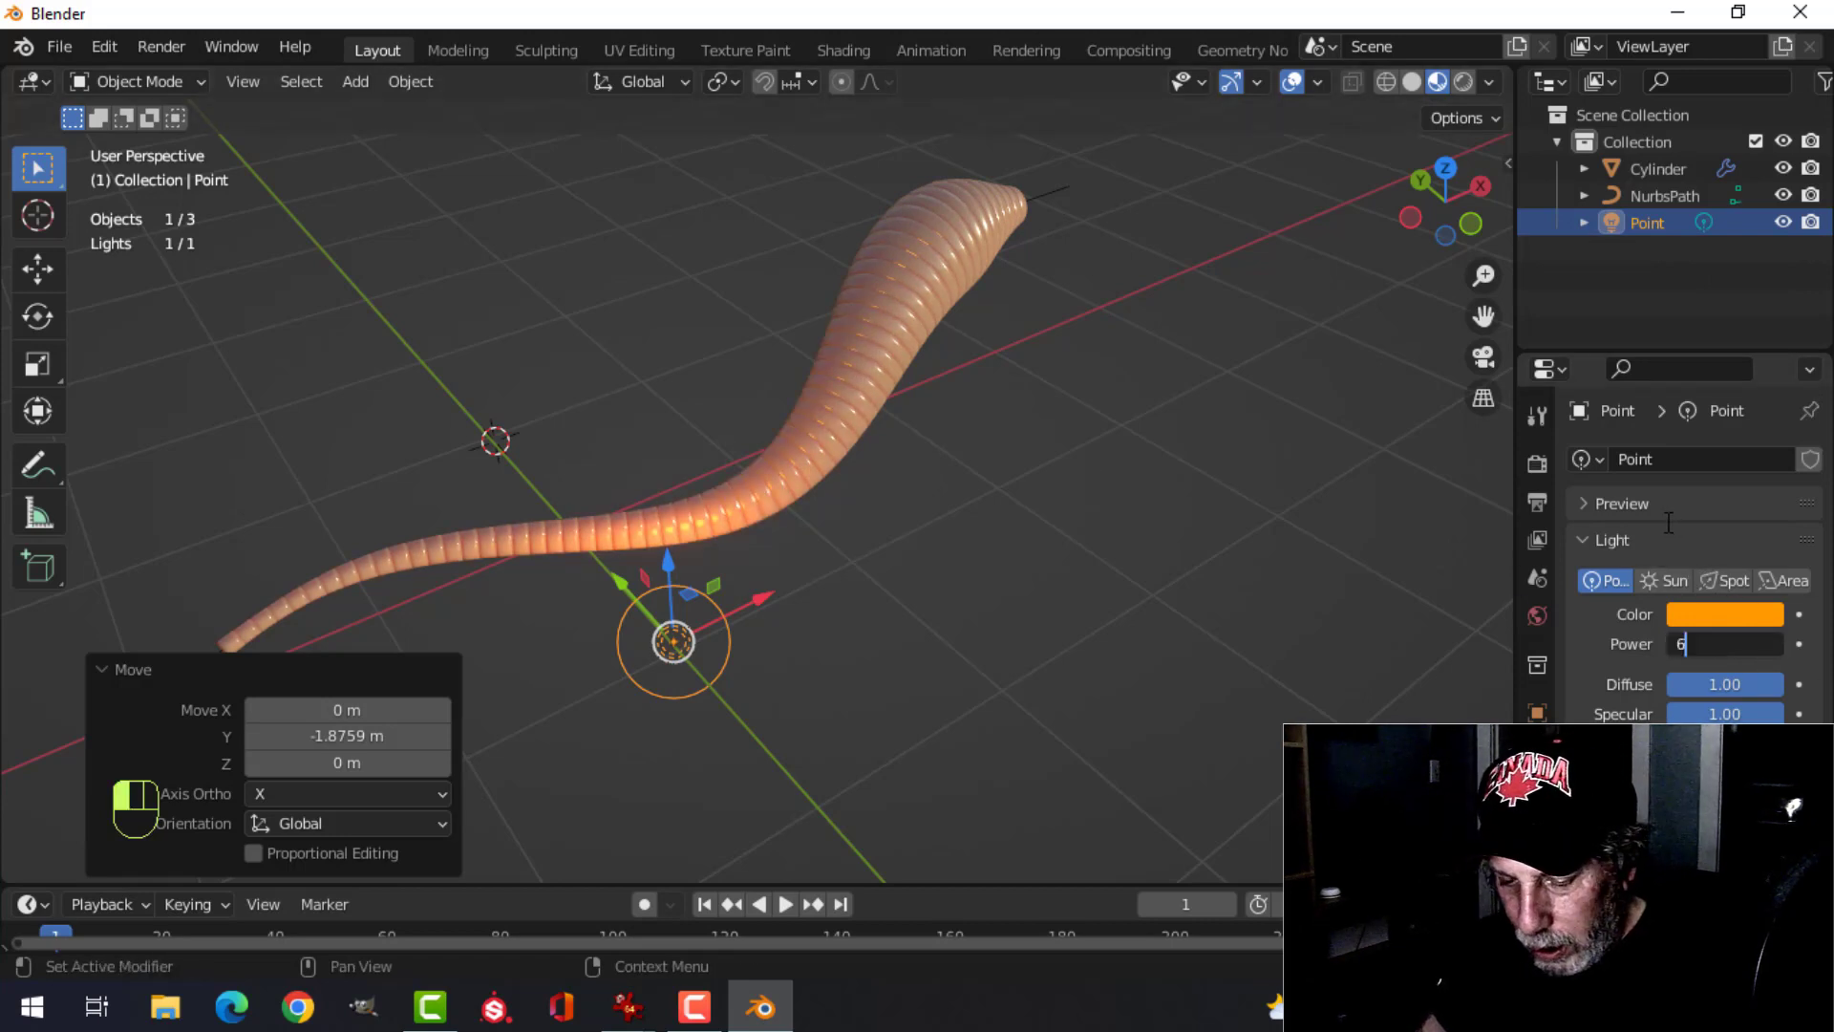
key(Return)
- In top view, duplicate the orange light and place the copy behind the worm's thick end, about 2.04 m in X and 1.76 m in Y
key(KP_7)
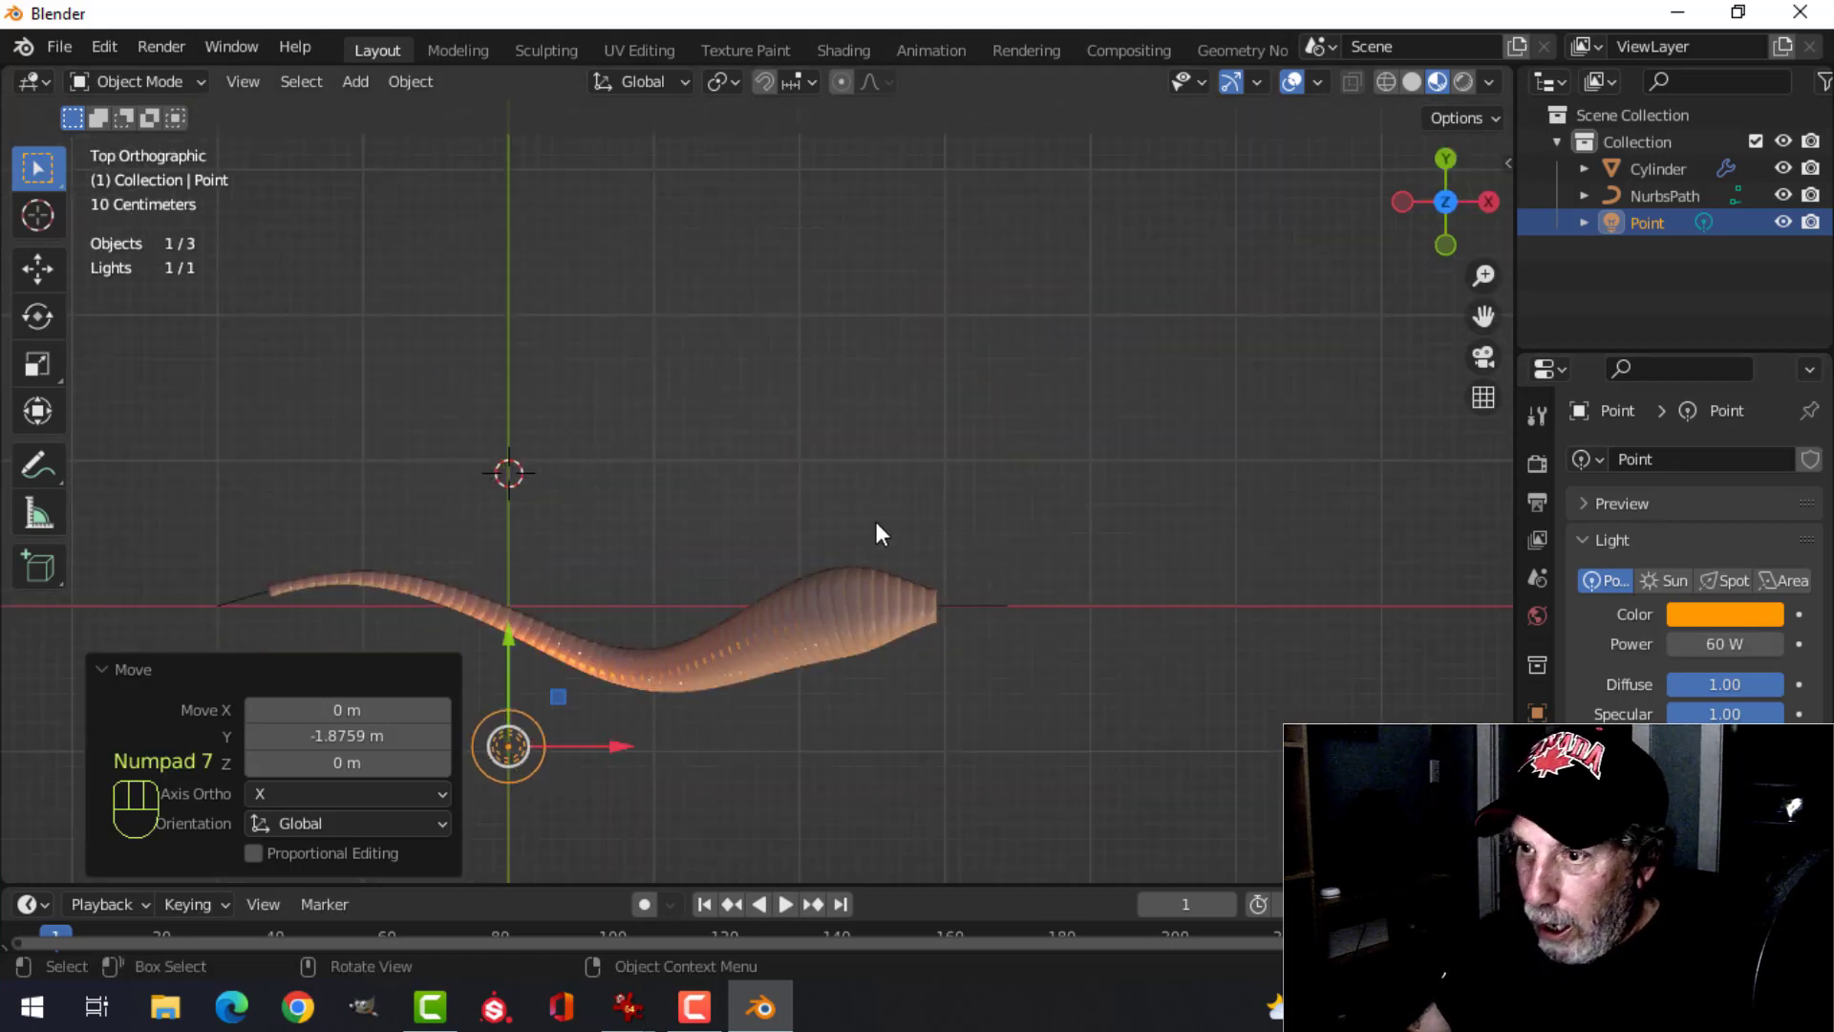
key(shift+d)
key(g)
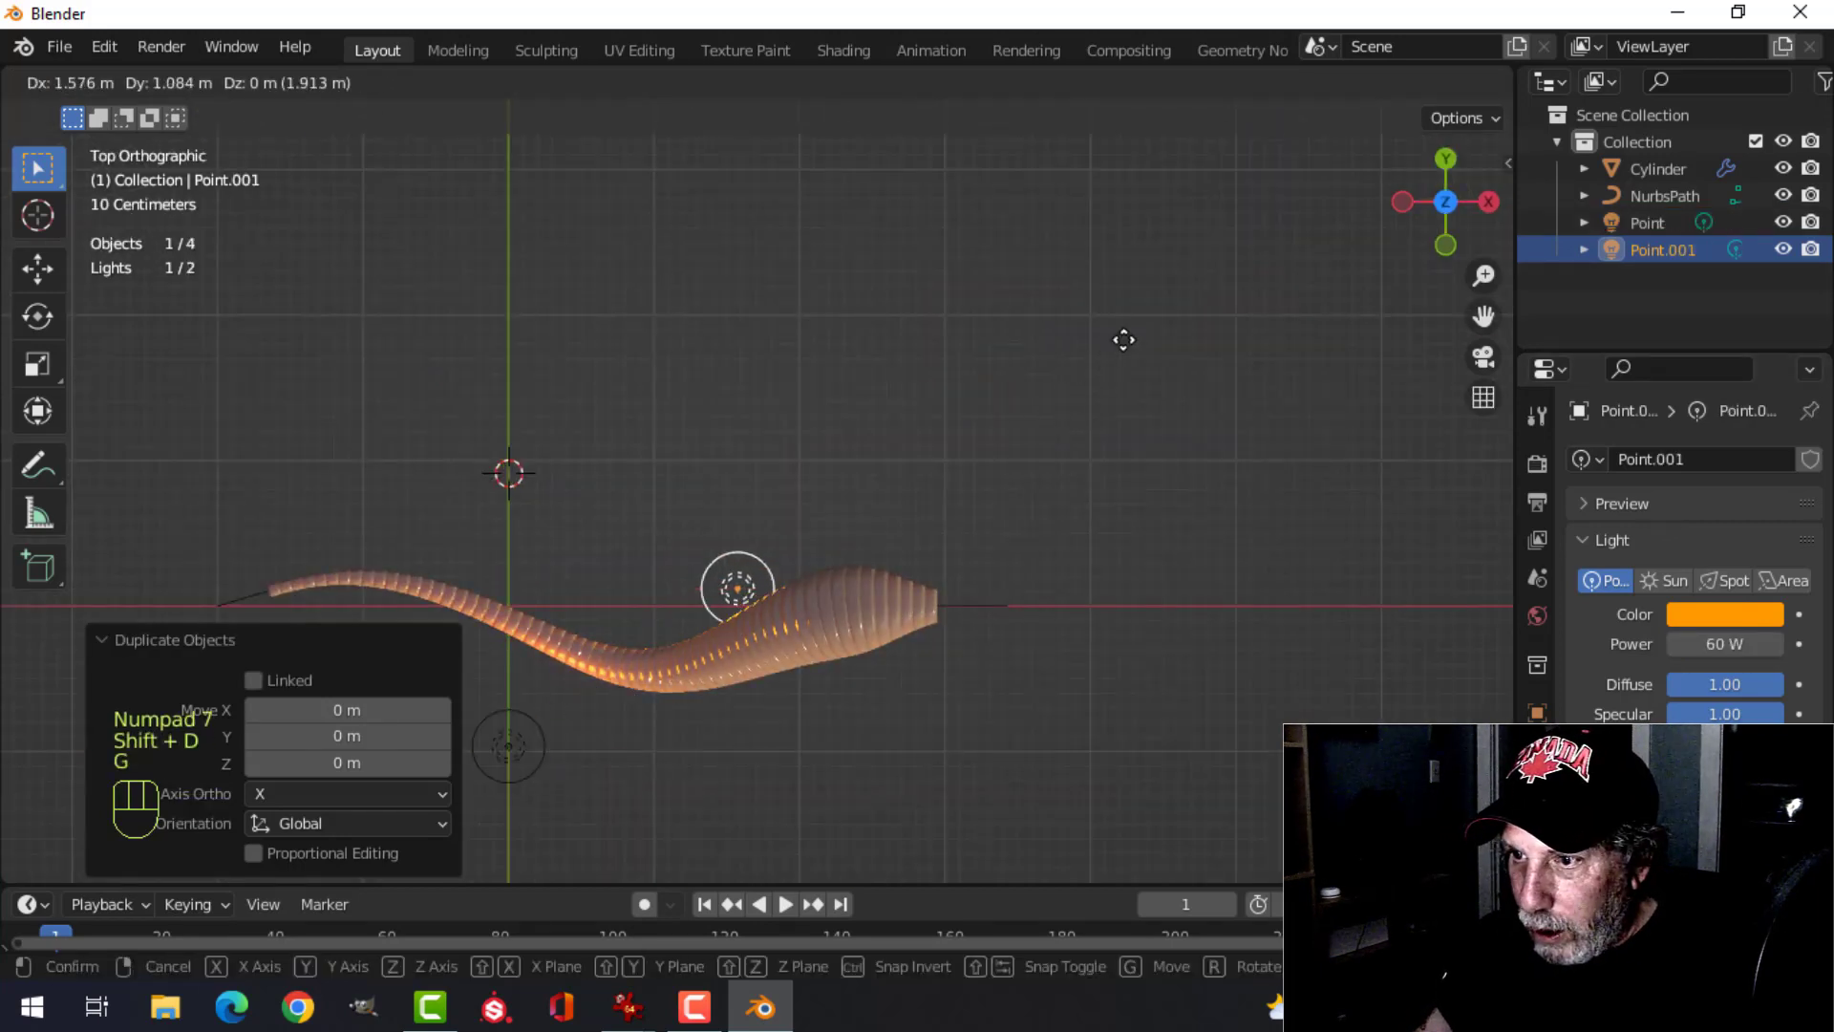
click(1172, 266)
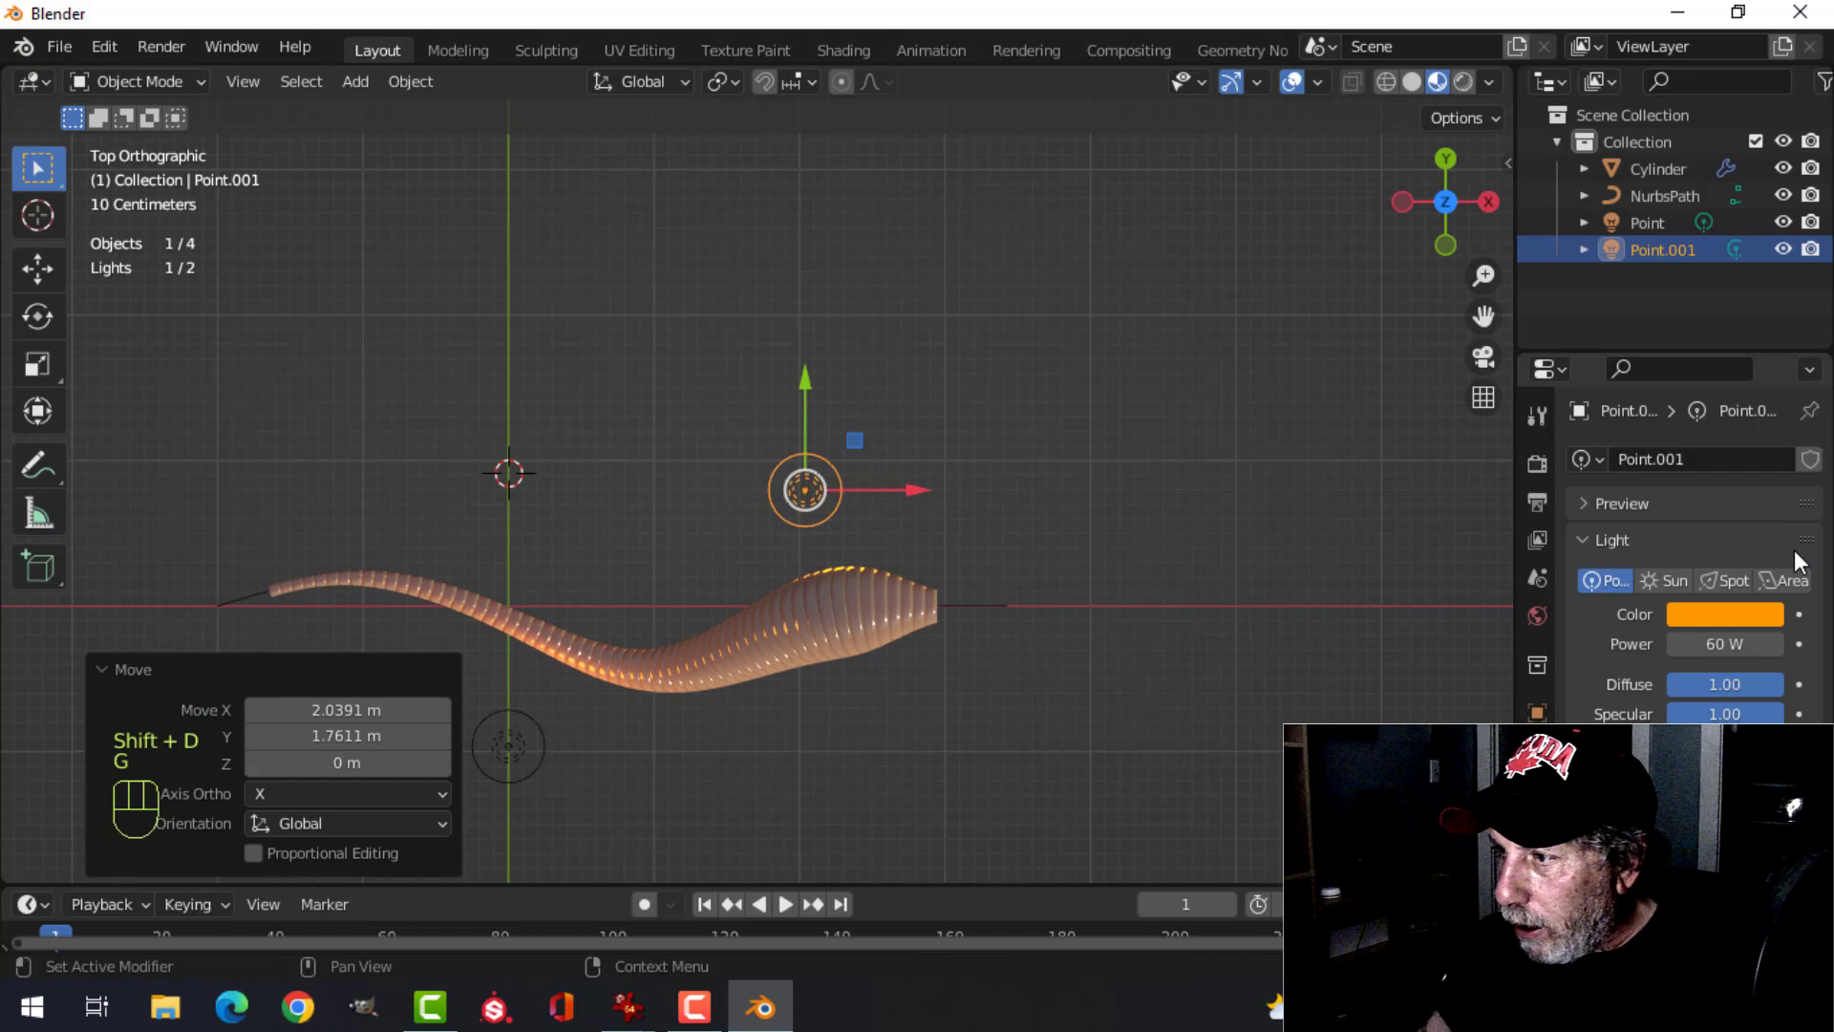
- Recolor the duplicated light blue and raise it about 0.59 m along Z
click(1732, 619)
click(1681, 306)
middle_drag(942, 579, 910, 356)
drag(768, 237, 770, 153)
middle_drag(1076, 319, 1032, 342)
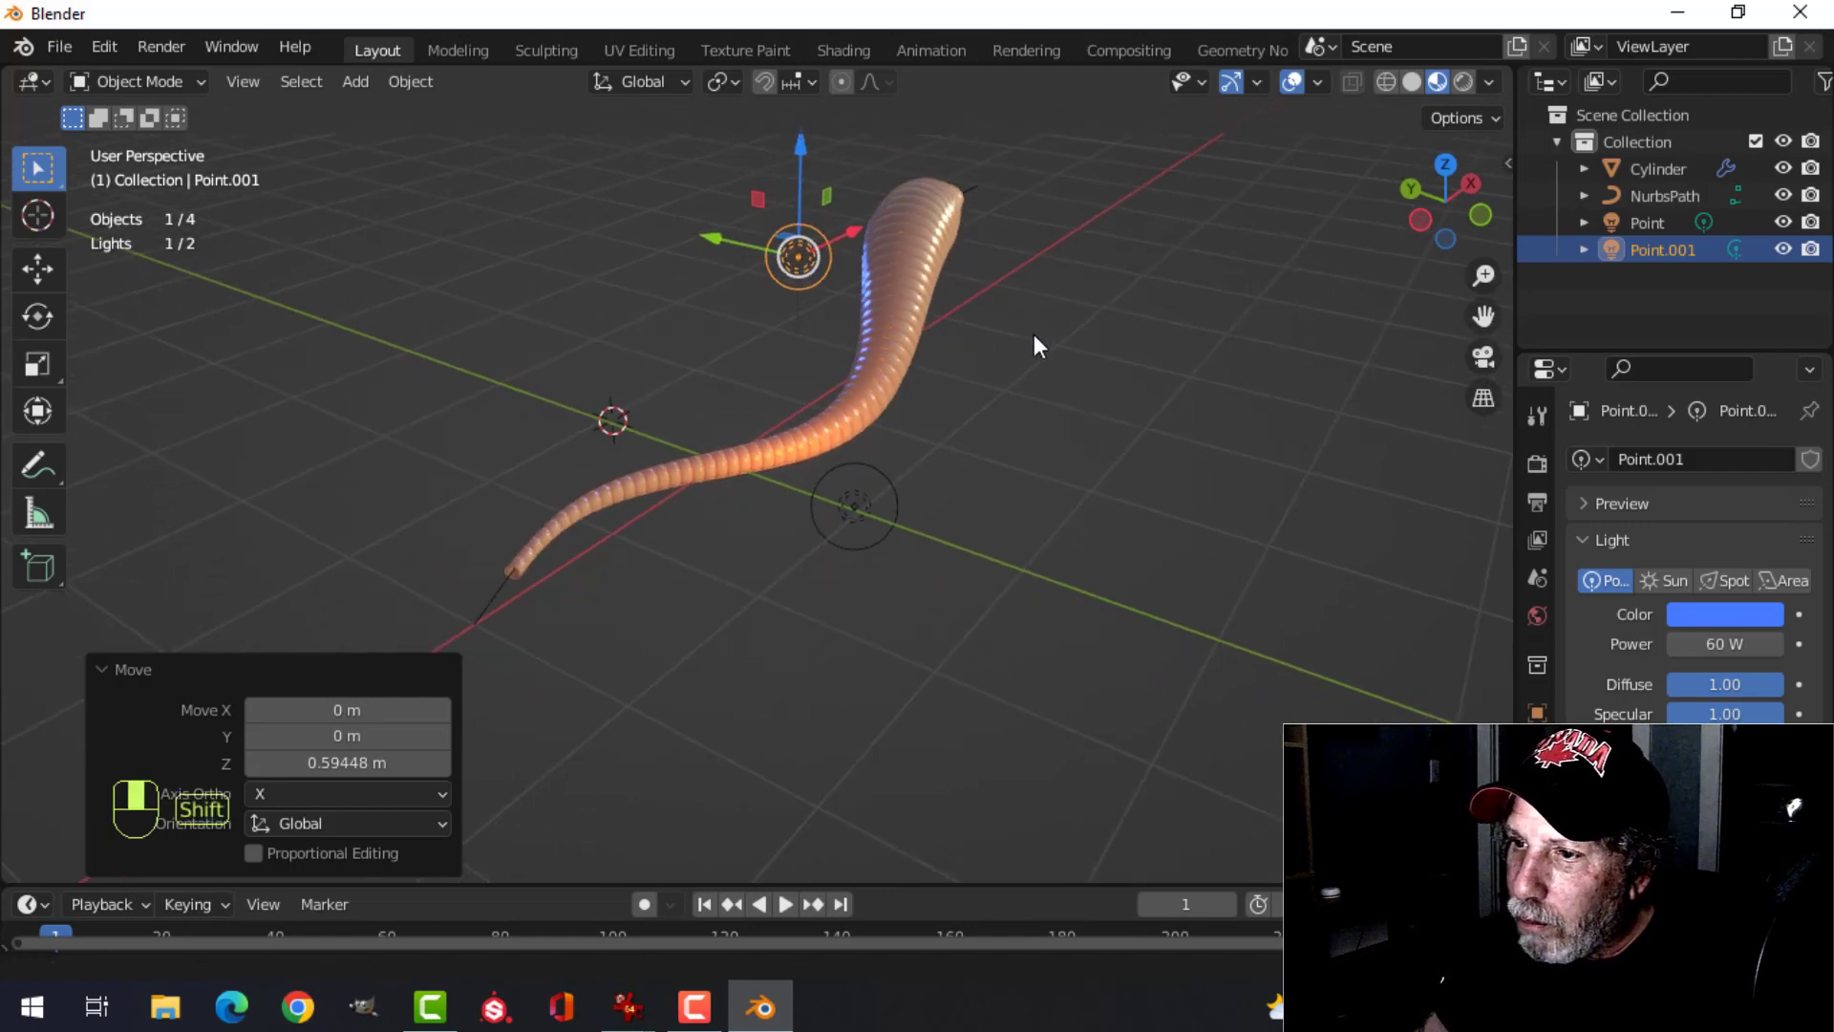
- Select the orange point light and move it slightly farther from the worm along Y
click(863, 504)
drag(811, 499, 850, 517)
middle_drag(993, 449, 1062, 428)
- In the Shading workspace, shift the Normal Map node away from the Principled BSDF to free space between them
click(852, 53)
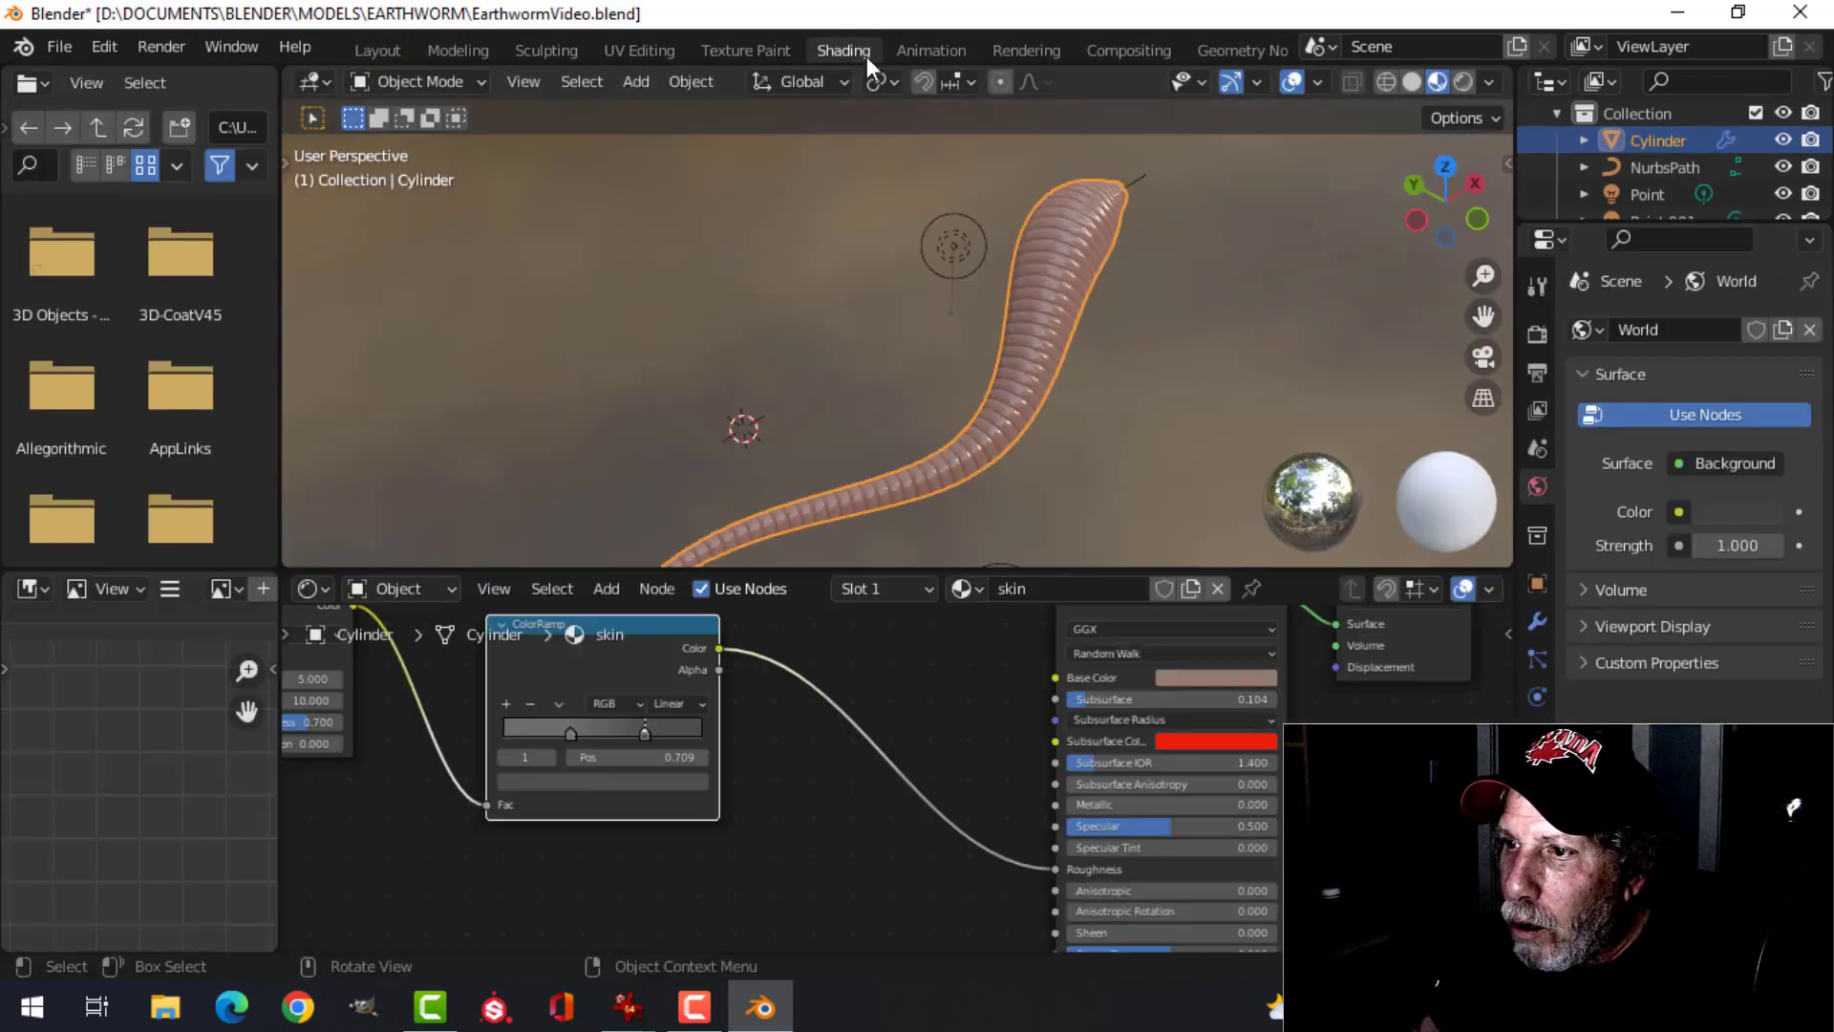
scroll(850, 401, down, 3)
scroll(836, 719, down, 1)
scroll(953, 365, up, 5)
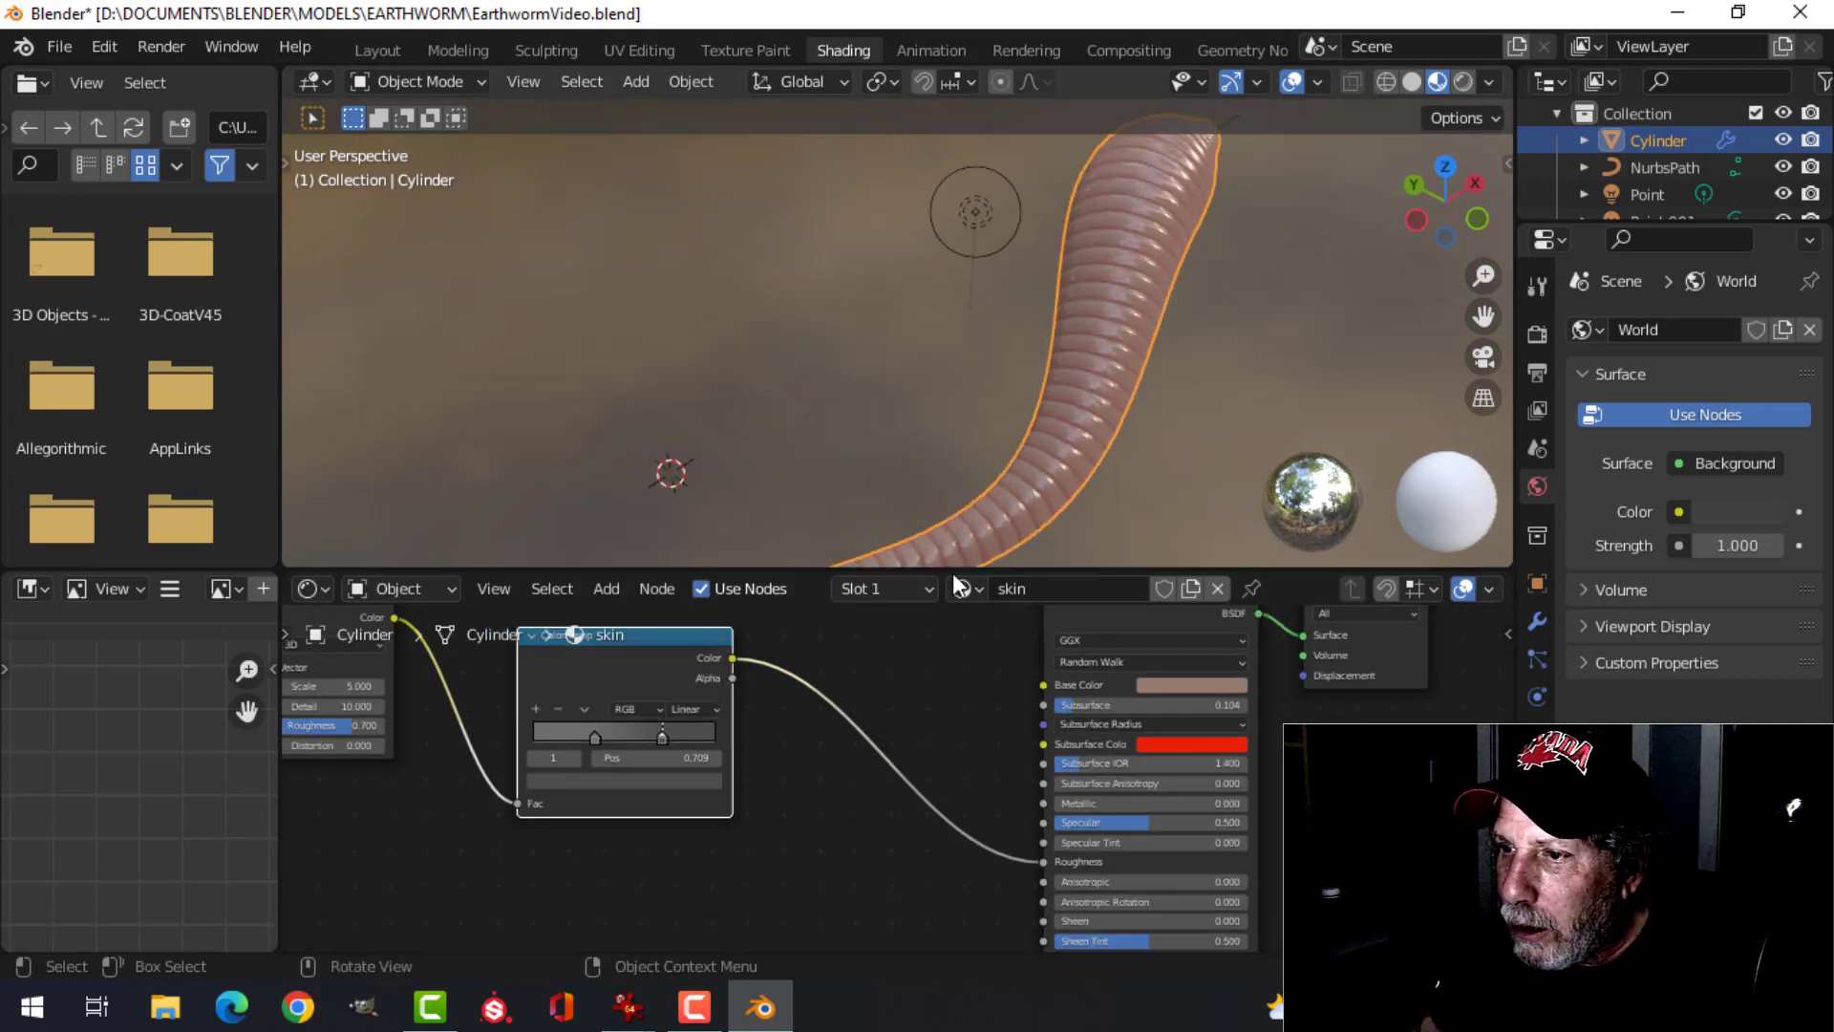
scroll(775, 702, down, 3)
middle_drag(795, 628, 864, 608)
scroll(877, 800, down, 1)
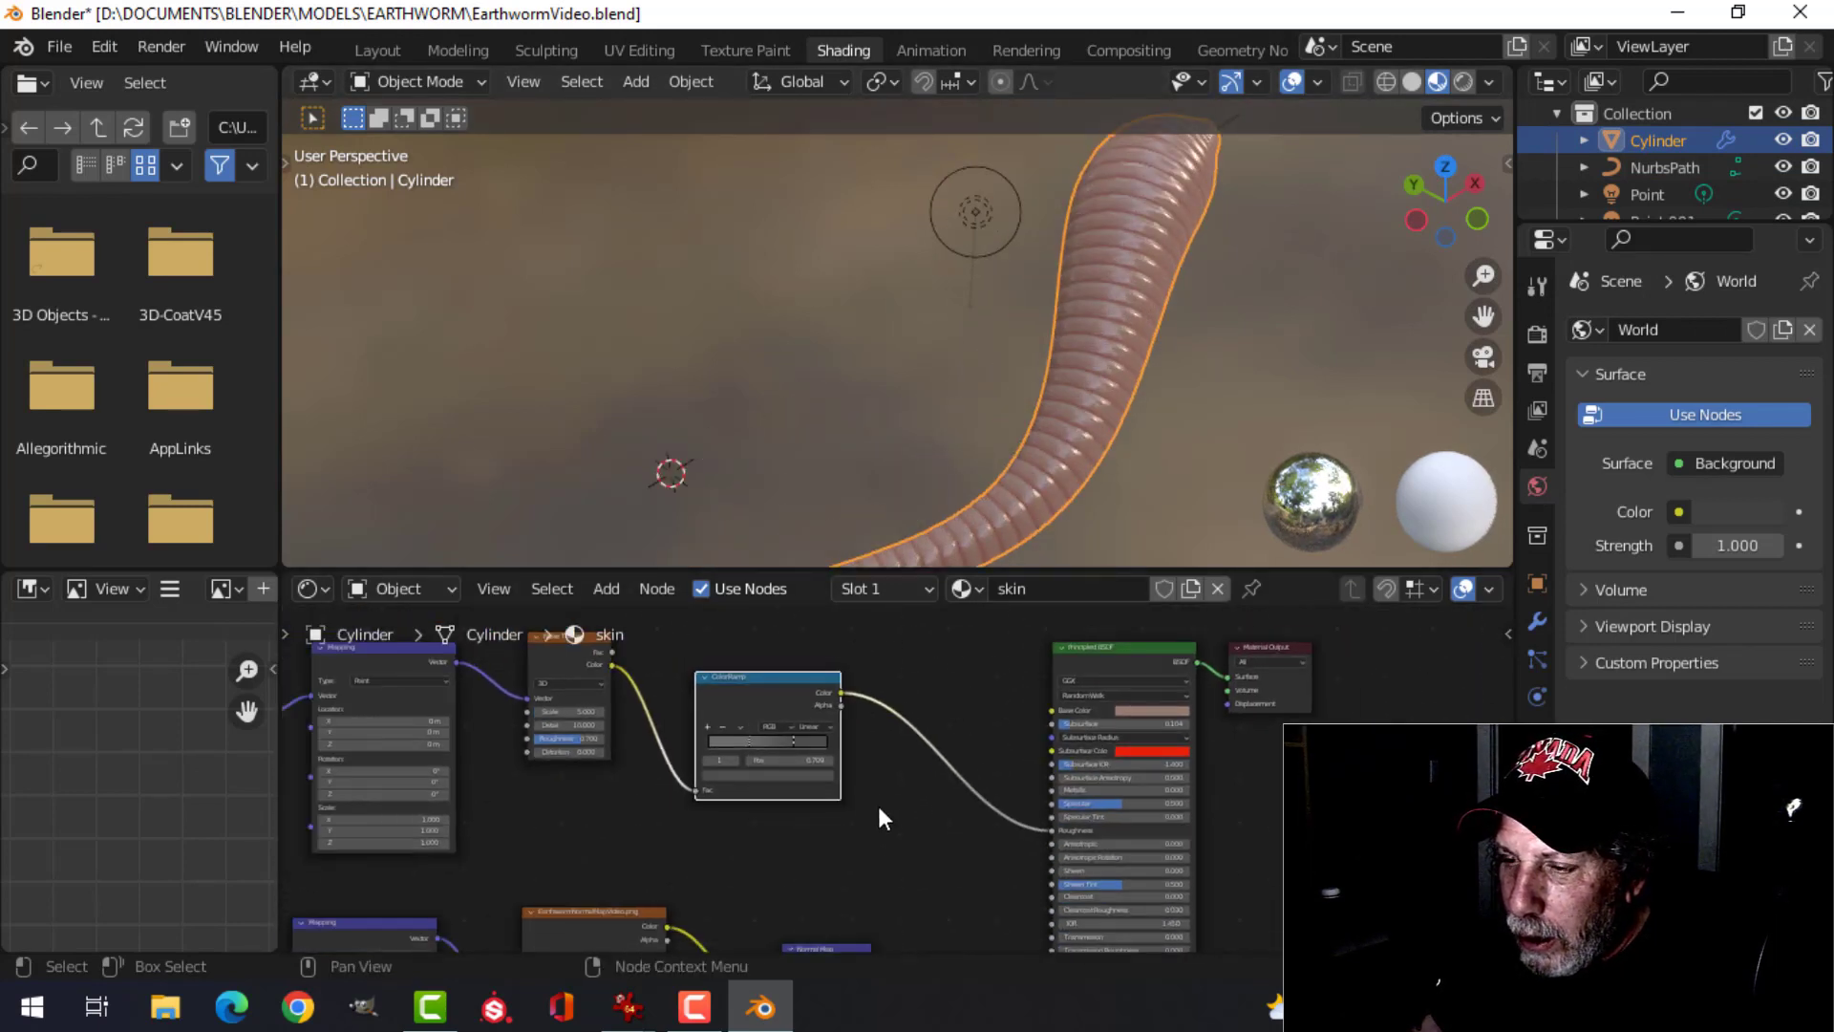
middle_drag(877, 847, 896, 711)
drag(871, 786, 823, 785)
middle_drag(892, 688, 780, 767)
- Add a Bump node and place it between the Normal Map and the Principled BSDF
key(shift+a)
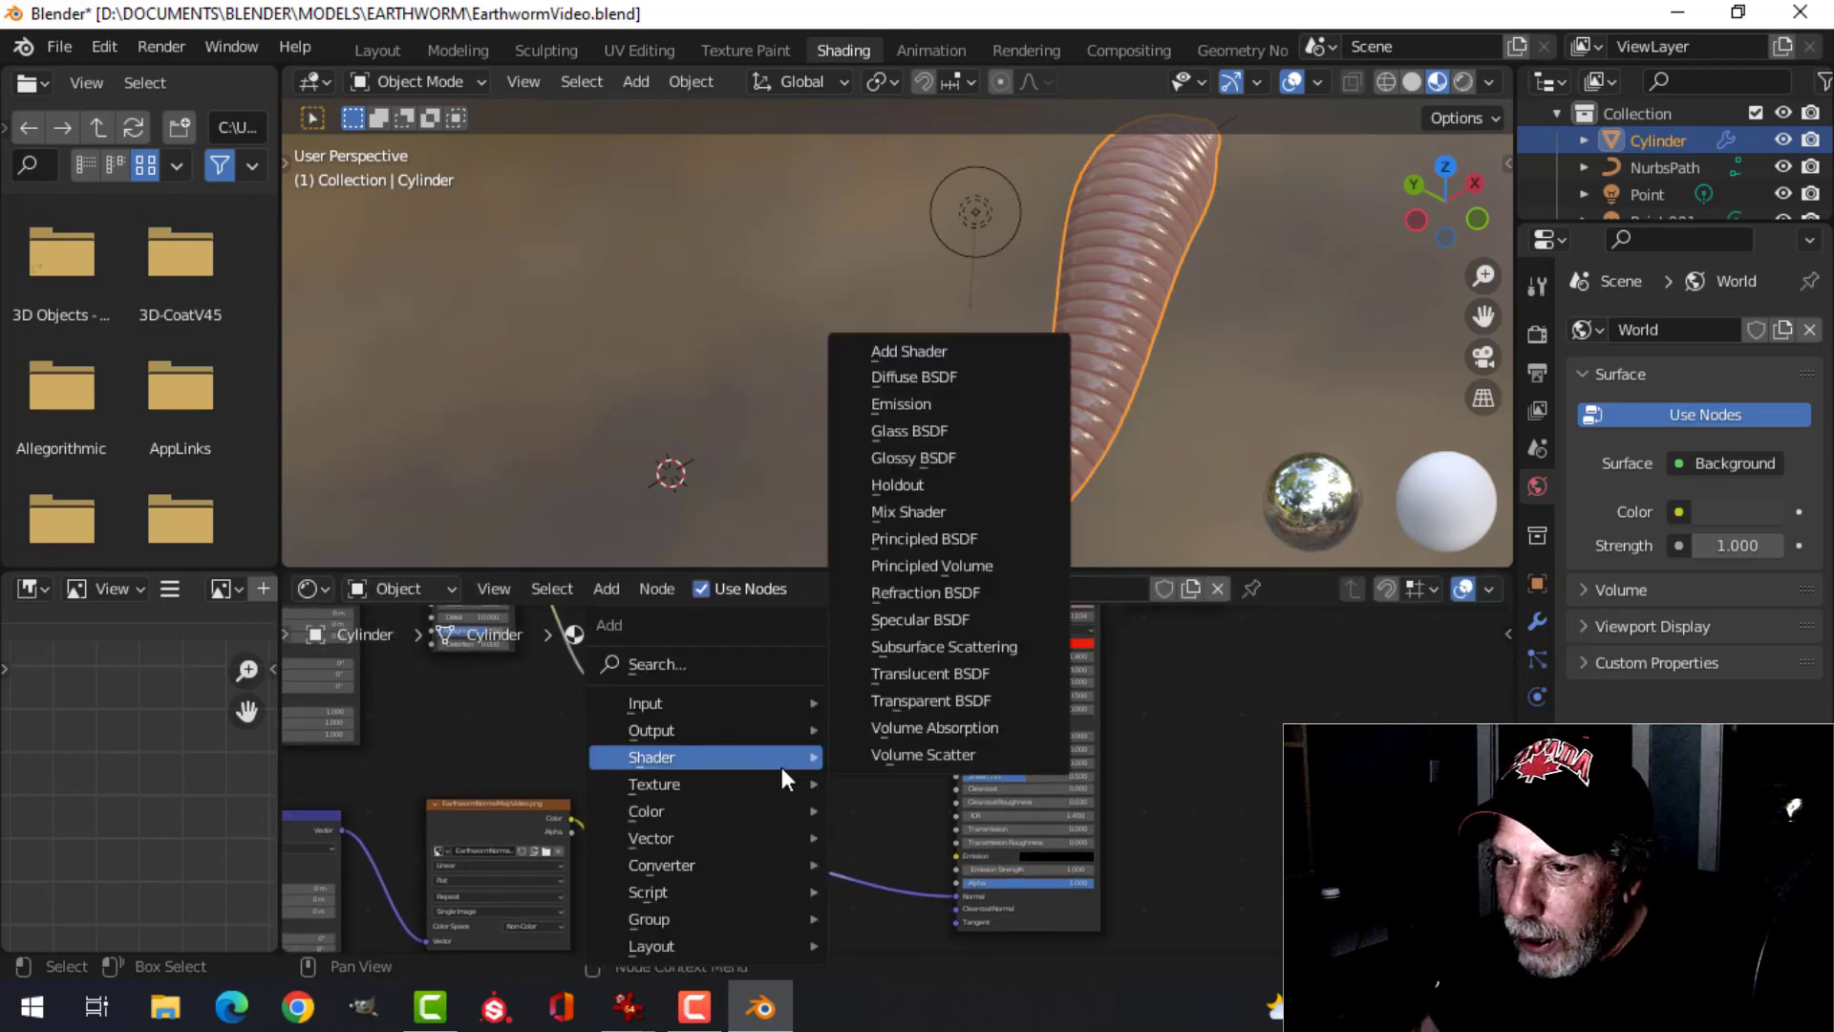
mouse_move(686, 834)
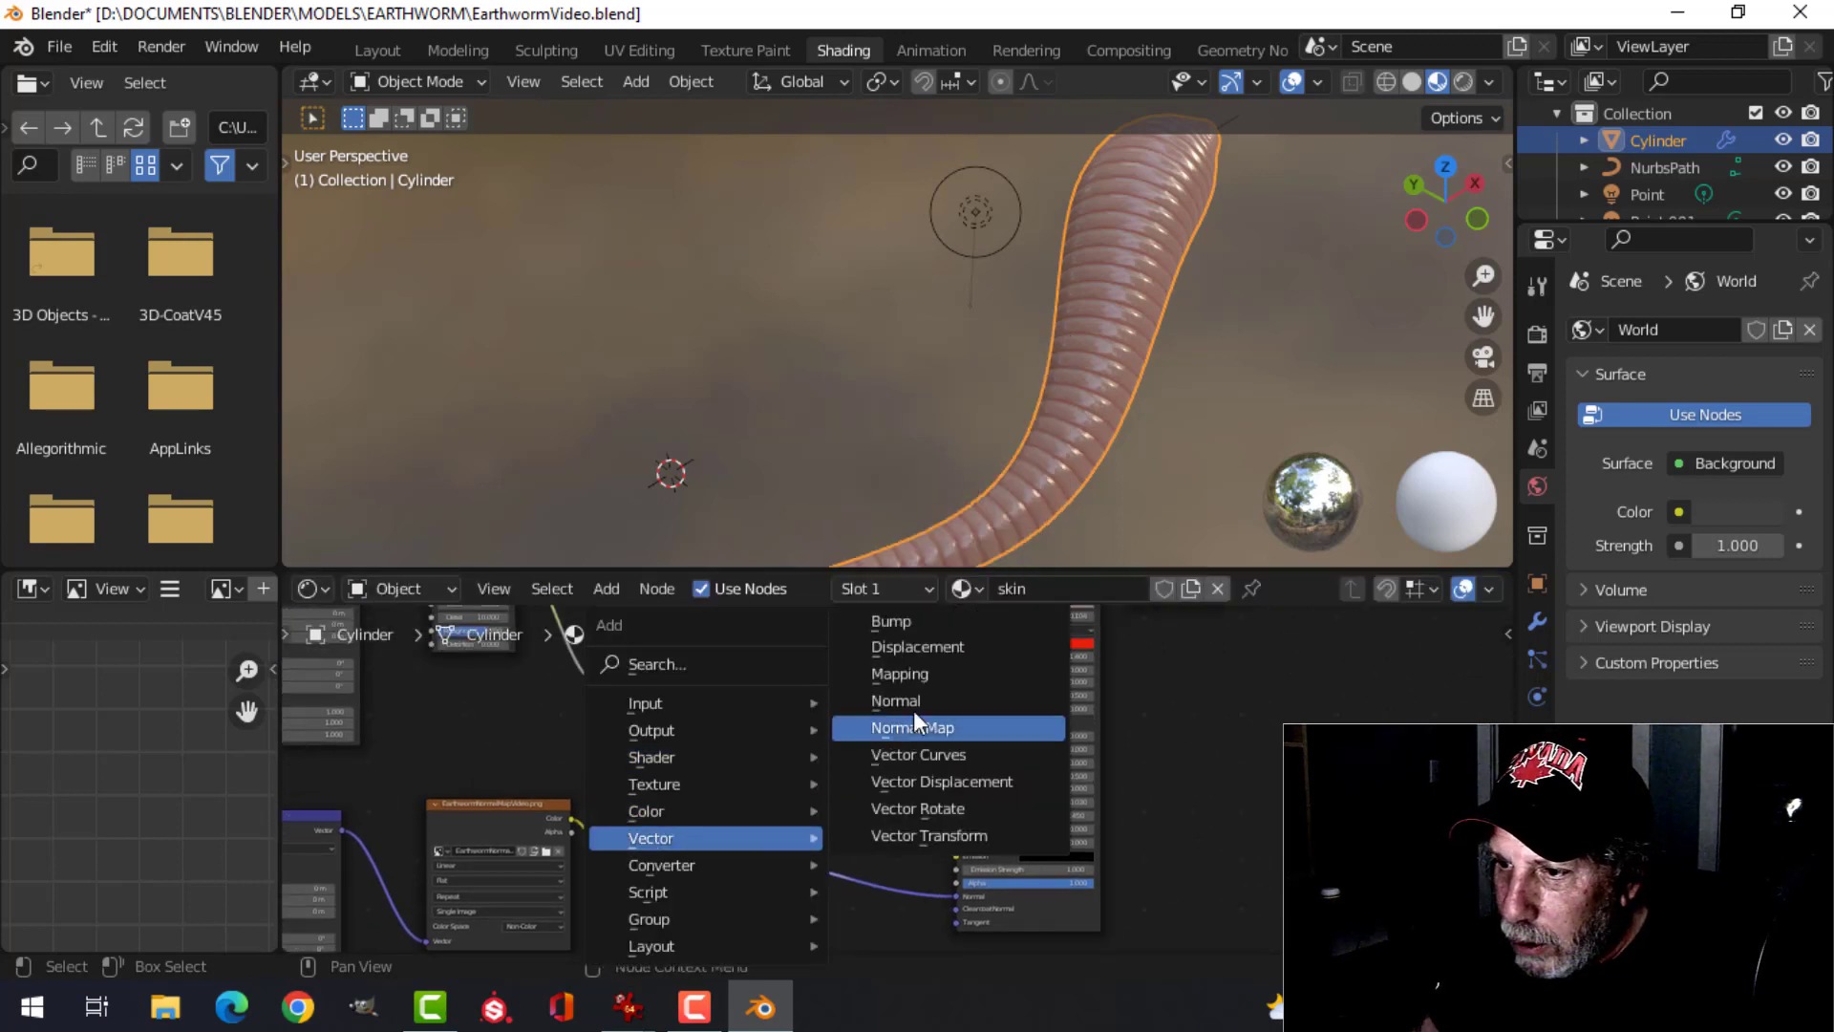
click(909, 619)
click(784, 699)
middle_drag(740, 738, 834, 661)
scroll(802, 743, up, 2)
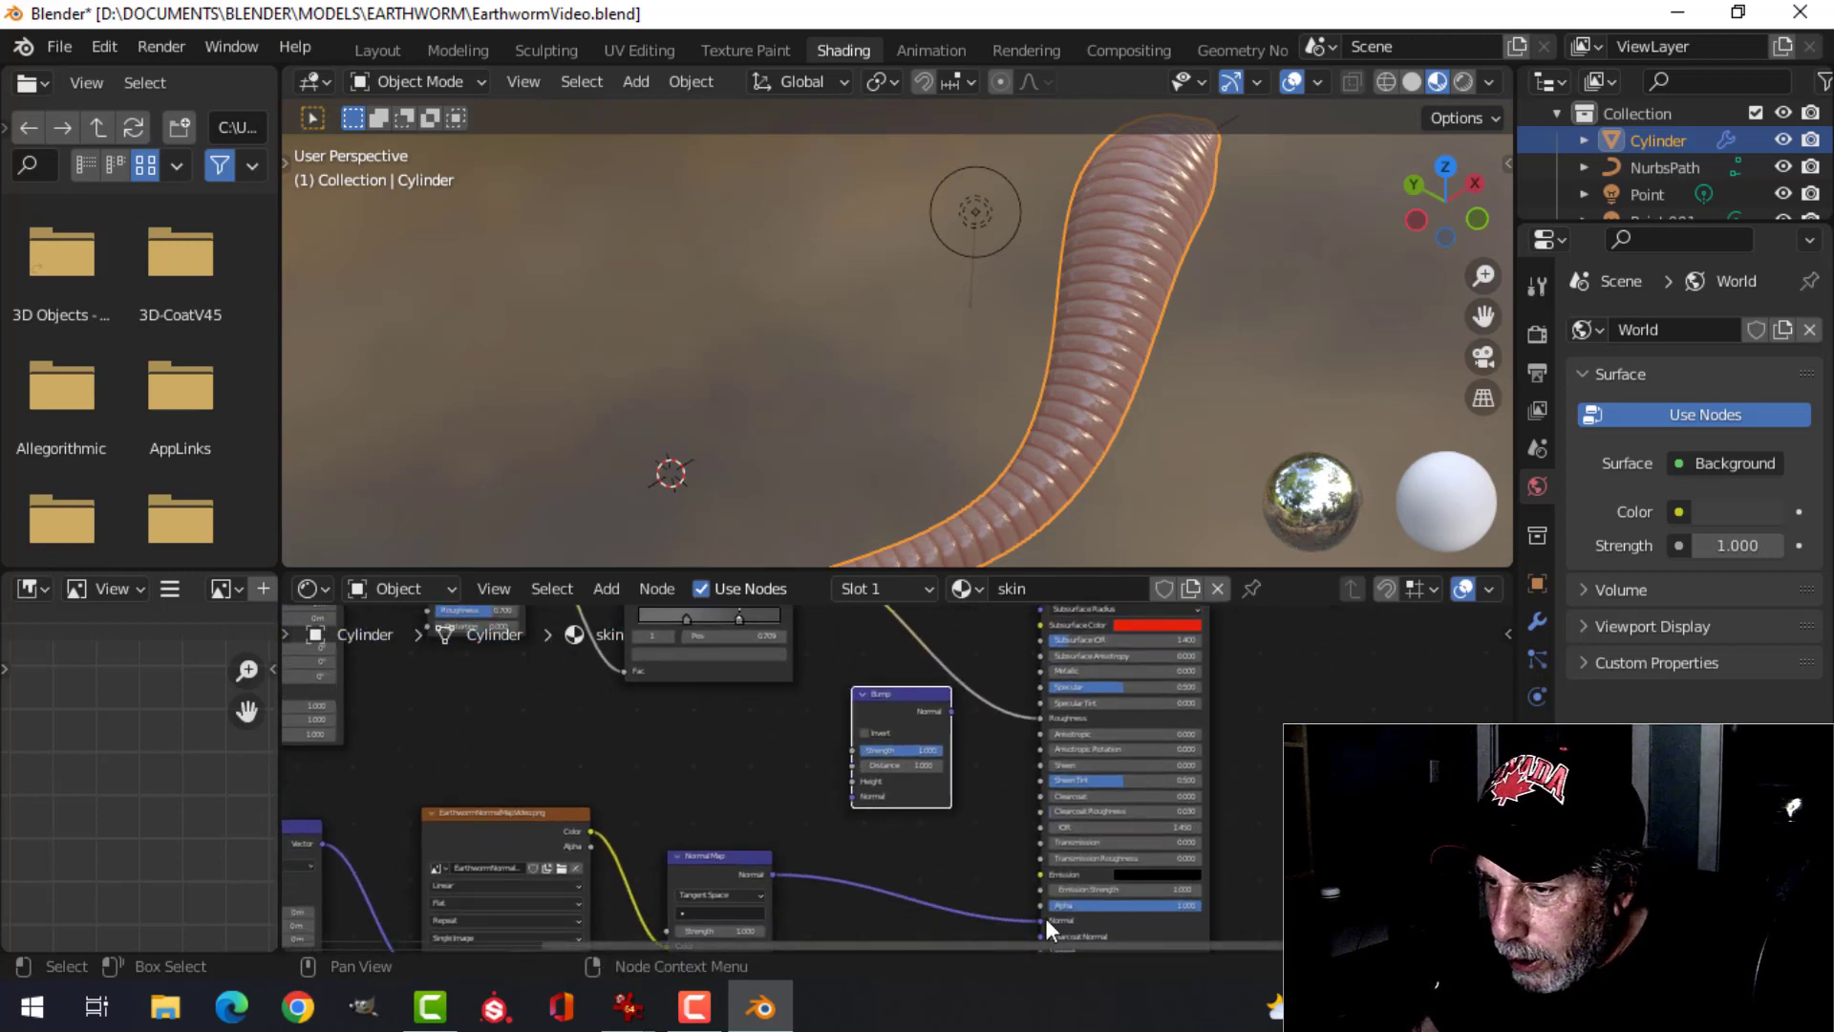
- Reroute the Normal Map's output into the Bump node's Normal input and connect the ColorRamp's Color to its Height
drag(1041, 920, 873, 799)
scroll(932, 837, down, 2)
middle_drag(934, 850, 949, 917)
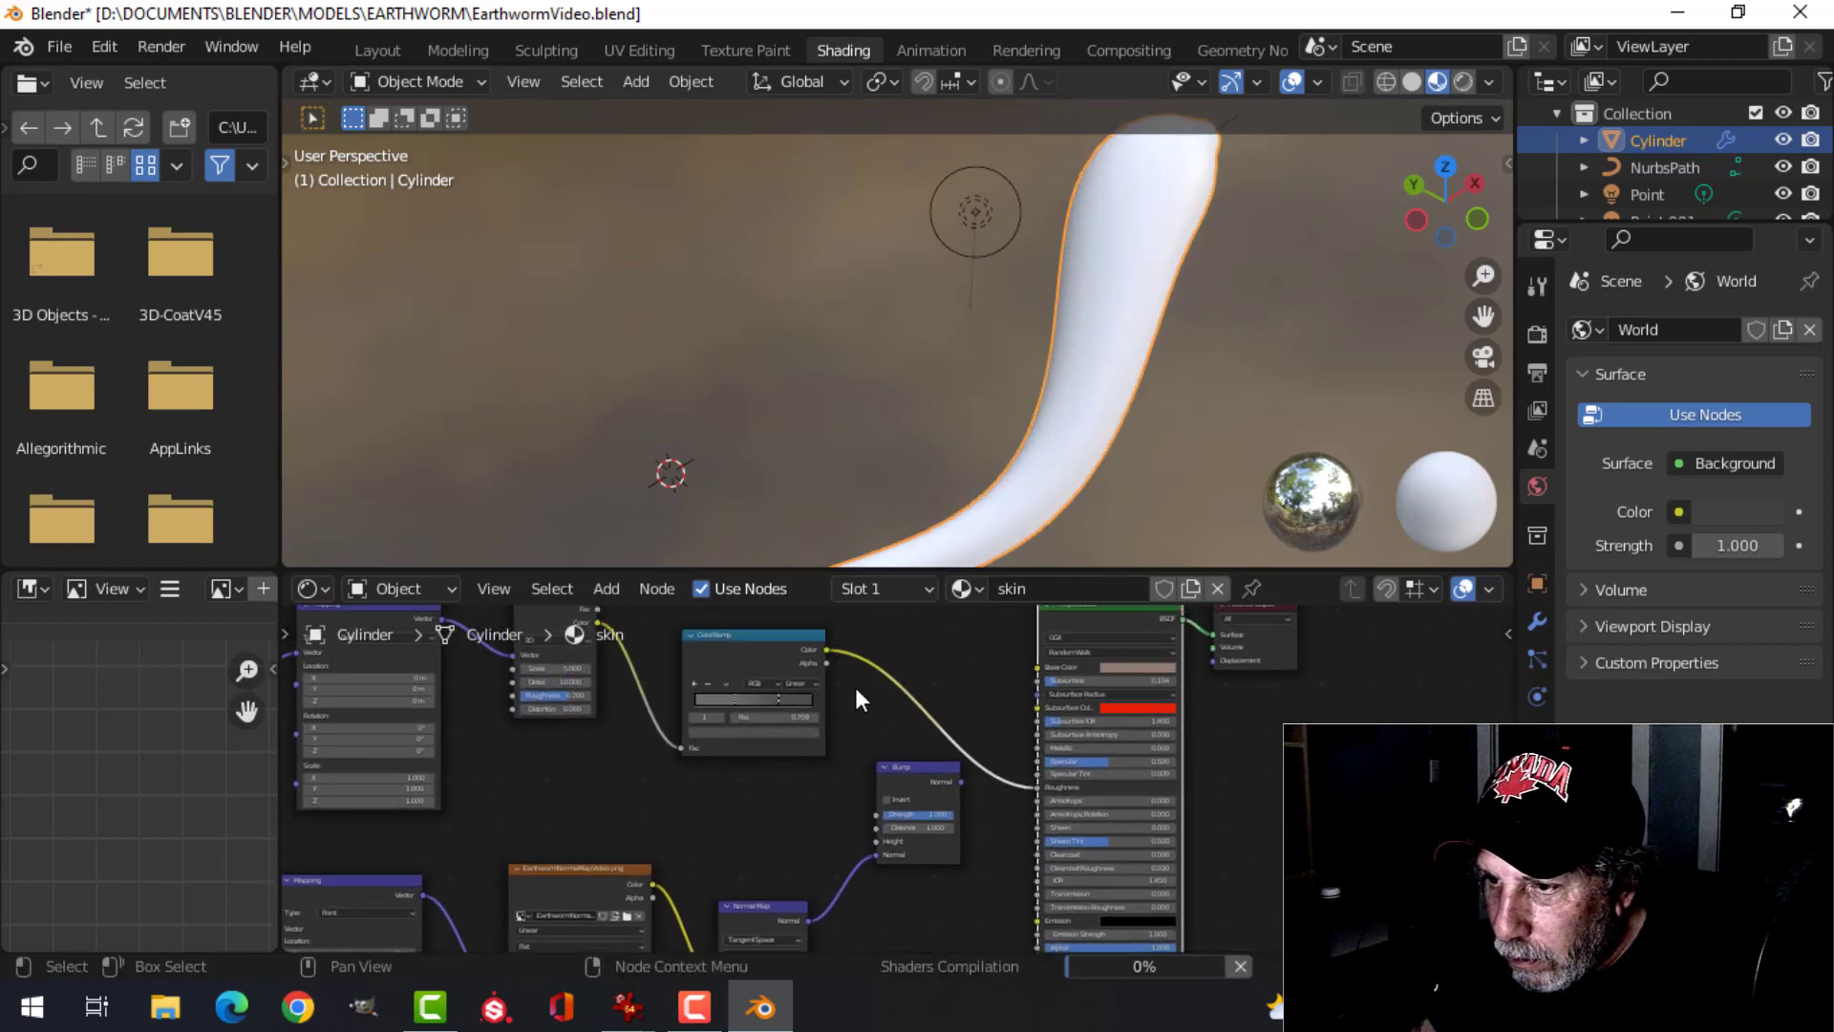
drag(825, 650, 883, 850)
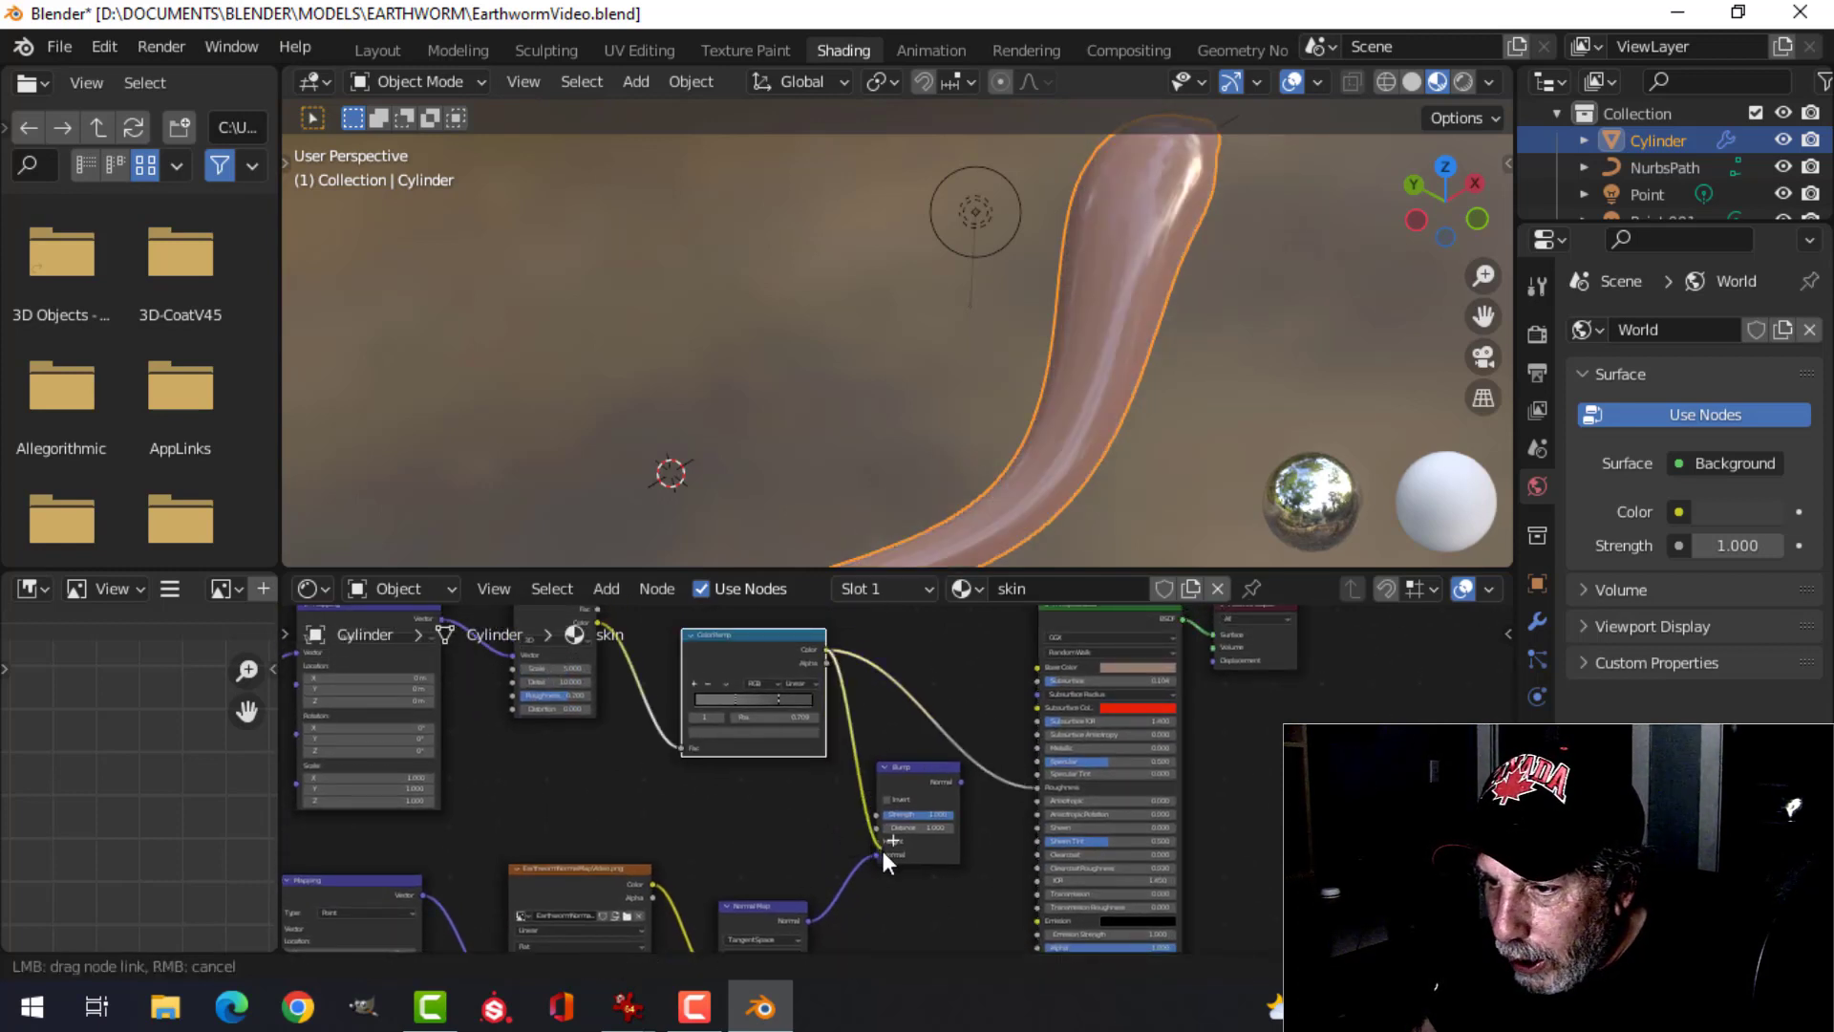
middle_drag(978, 850, 943, 755)
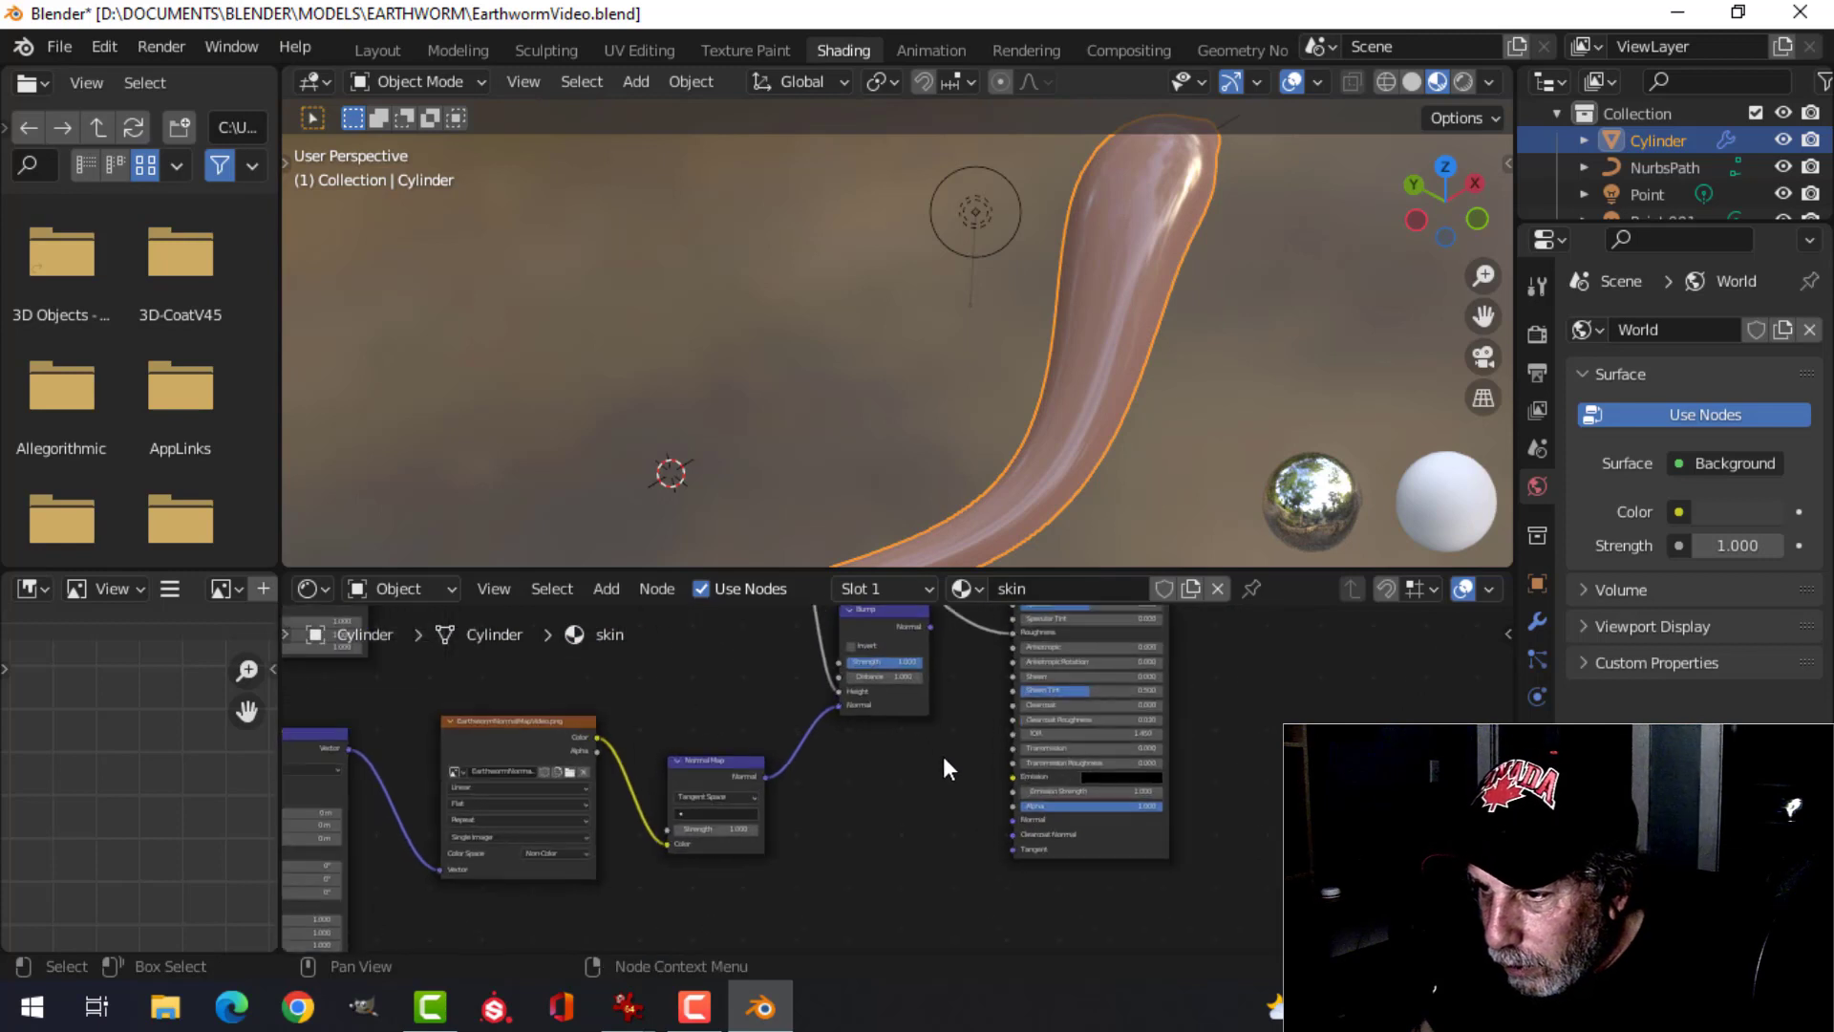
- Set the Bump node's strength to 0.3 and move the node slightly lower, closer to the Normal Map
scroll(892, 860, up, 4)
click(831, 800)
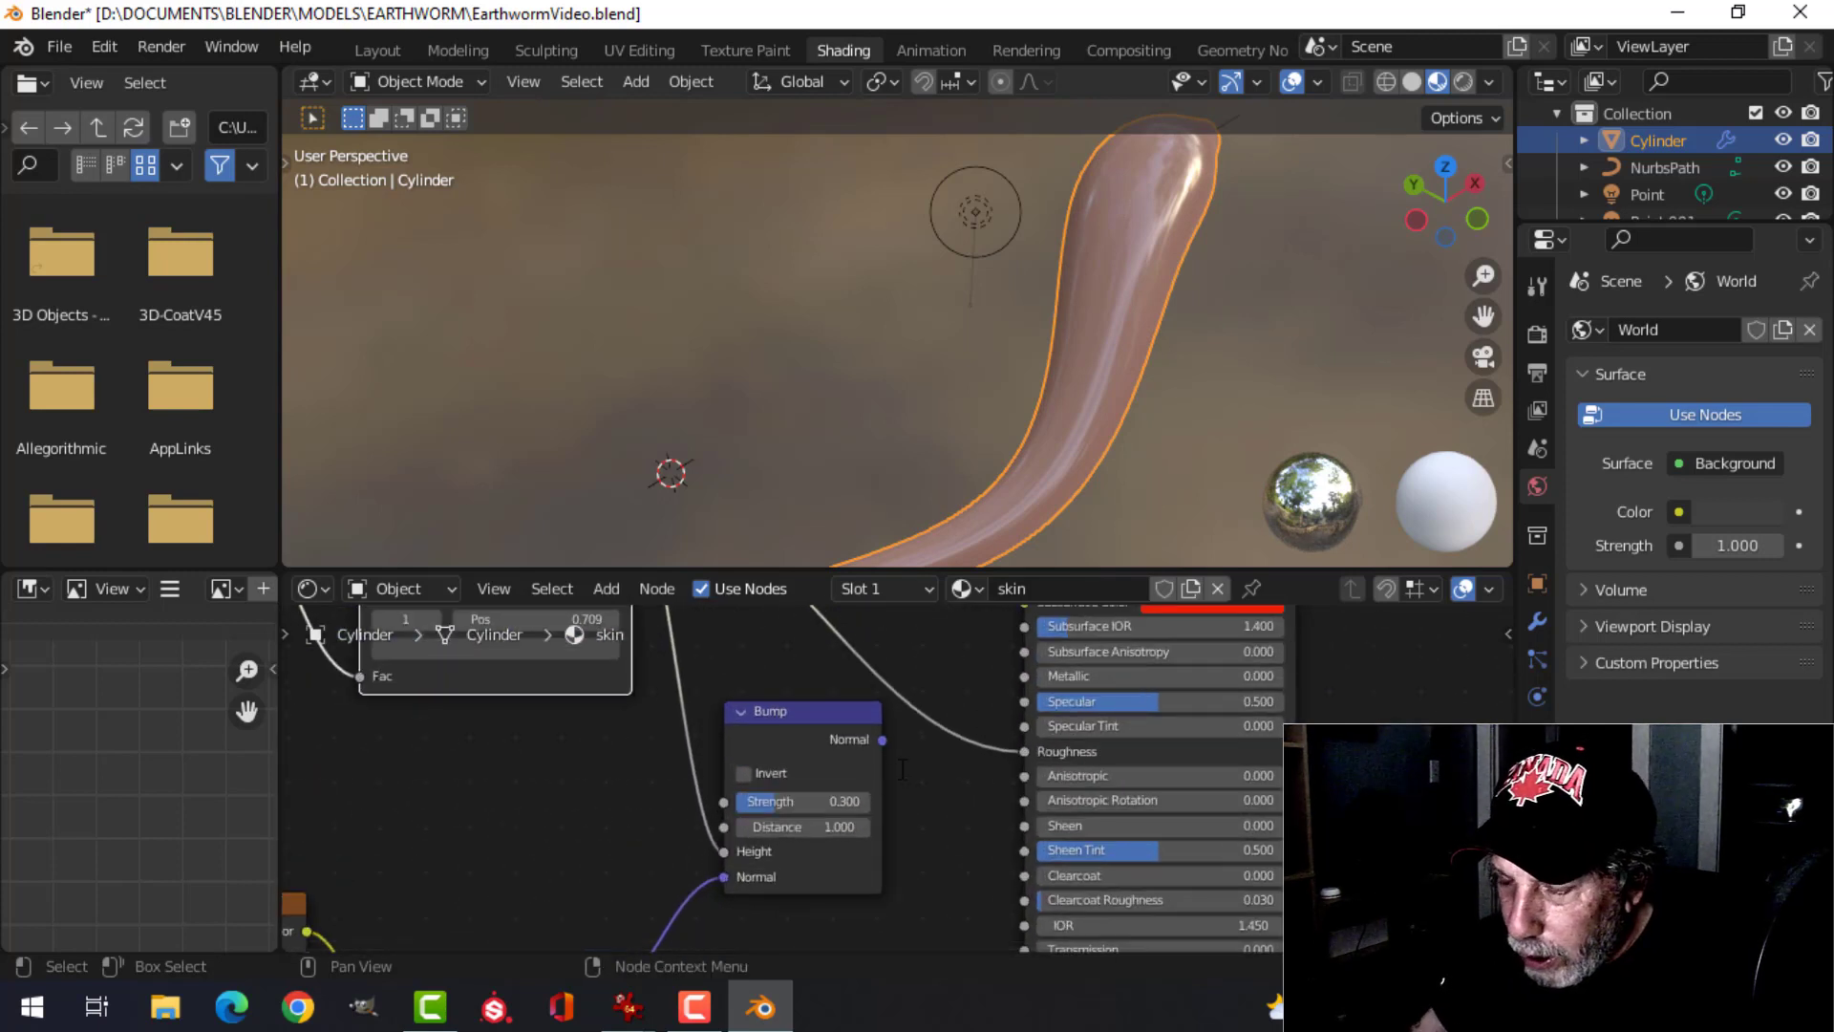
scroll(976, 844, down, 1)
middle_drag(975, 826, 964, 766)
drag(818, 684, 822, 757)
middle_drag(929, 836, 924, 744)
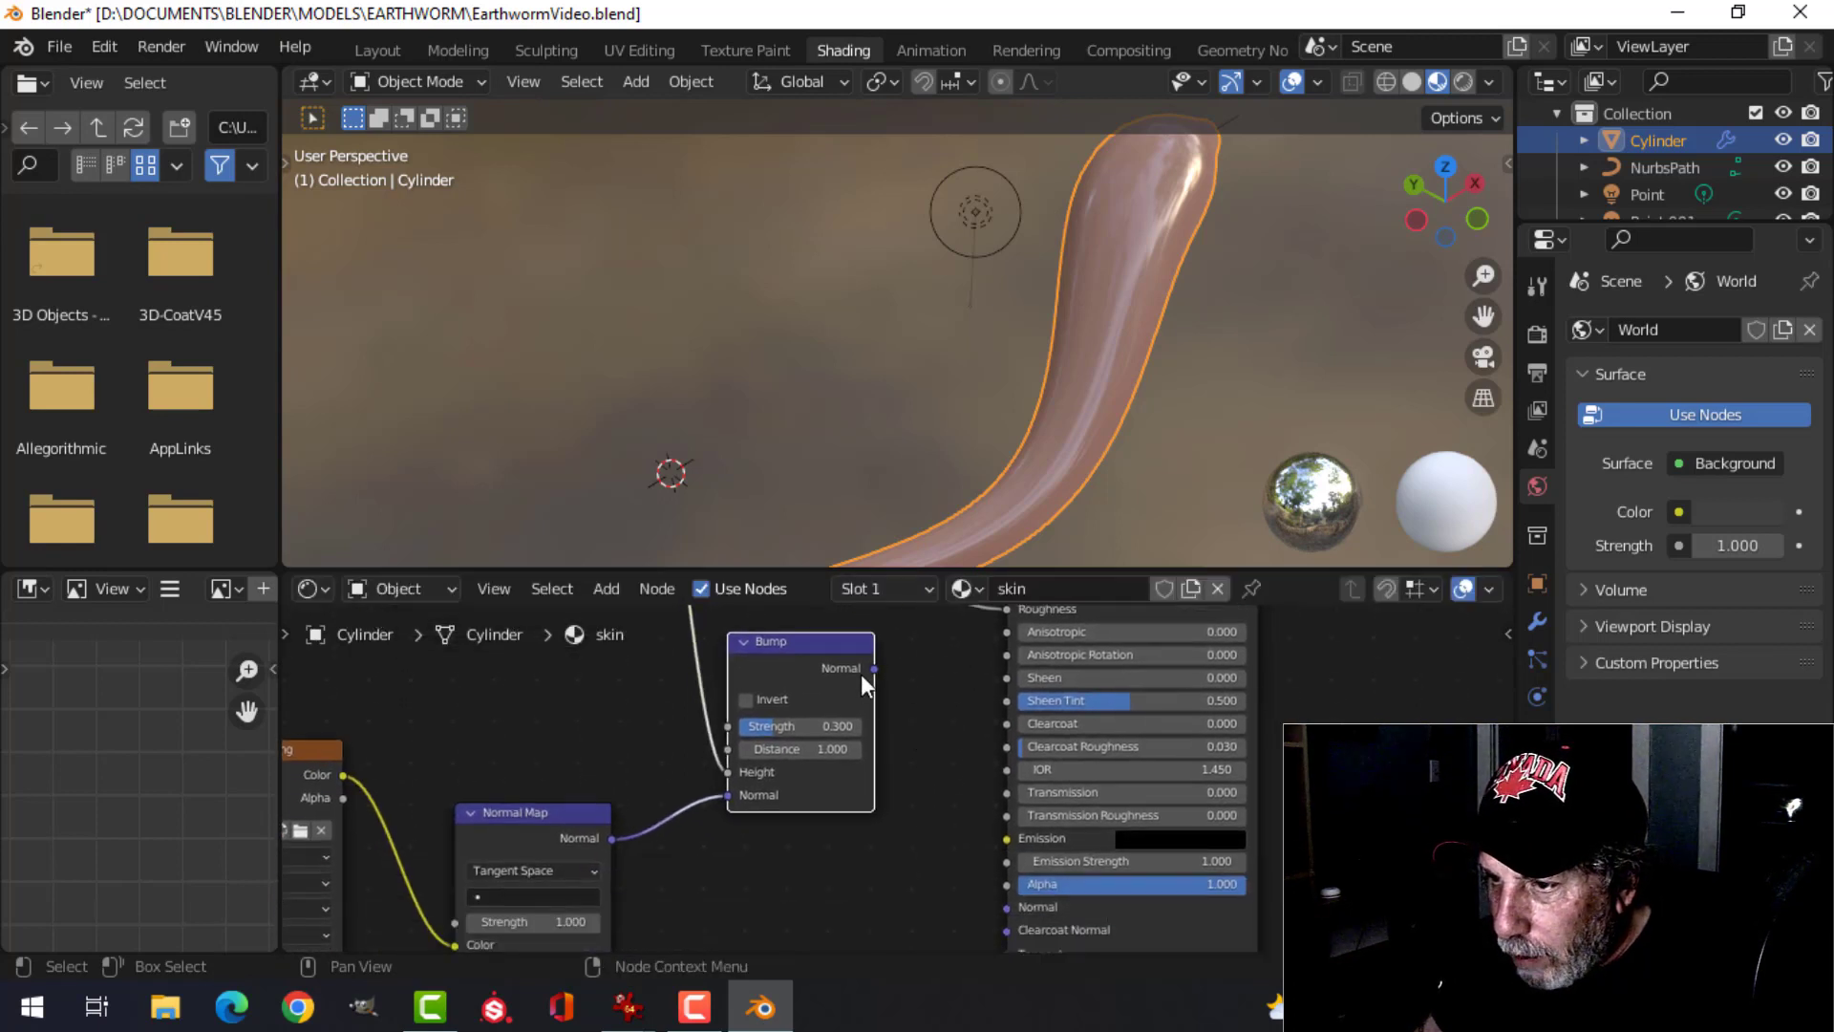
- Connect the Bump node's Normal output to the Principled BSDF's Normal input and inspect the worm's skin texture up close
drag(877, 673, 1009, 867)
scroll(1177, 524, up, 4)
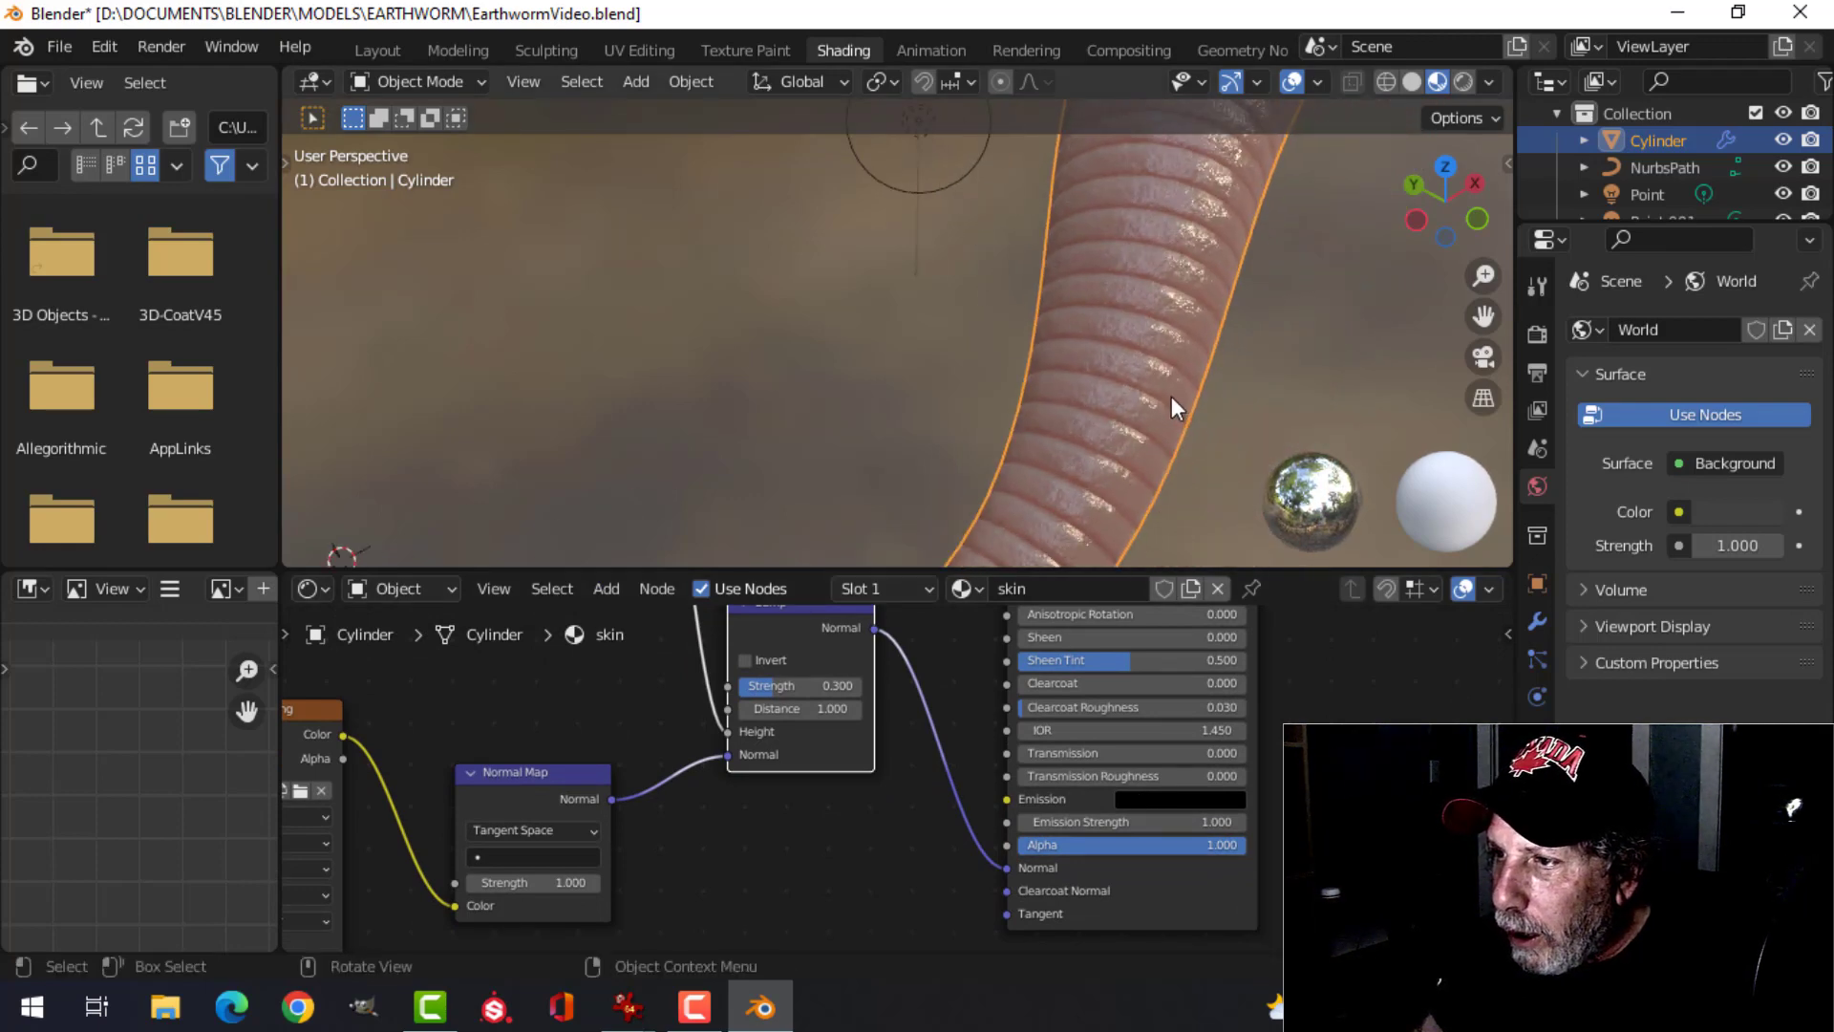
middle_drag(1171, 397, 1079, 358)
scroll(1077, 357, up, 2)
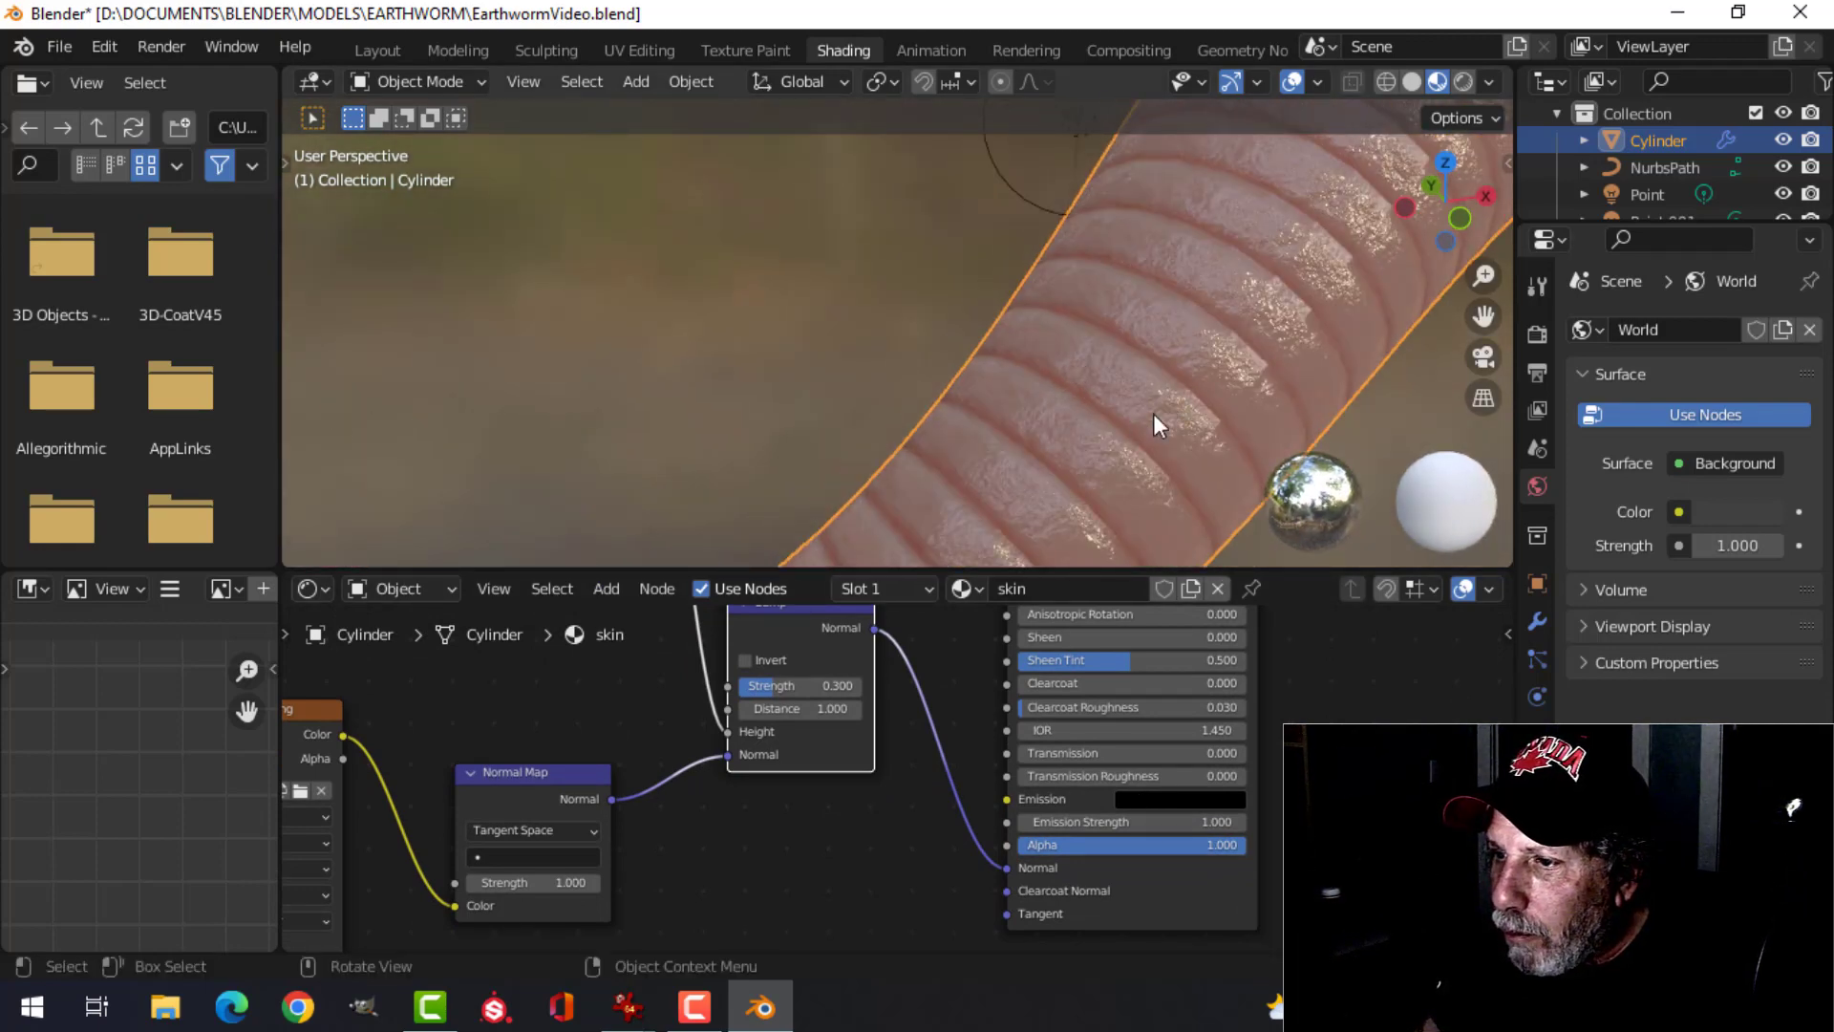
shift+scroll(908, 774, up, 2)
scroll(1035, 392, down, 4)
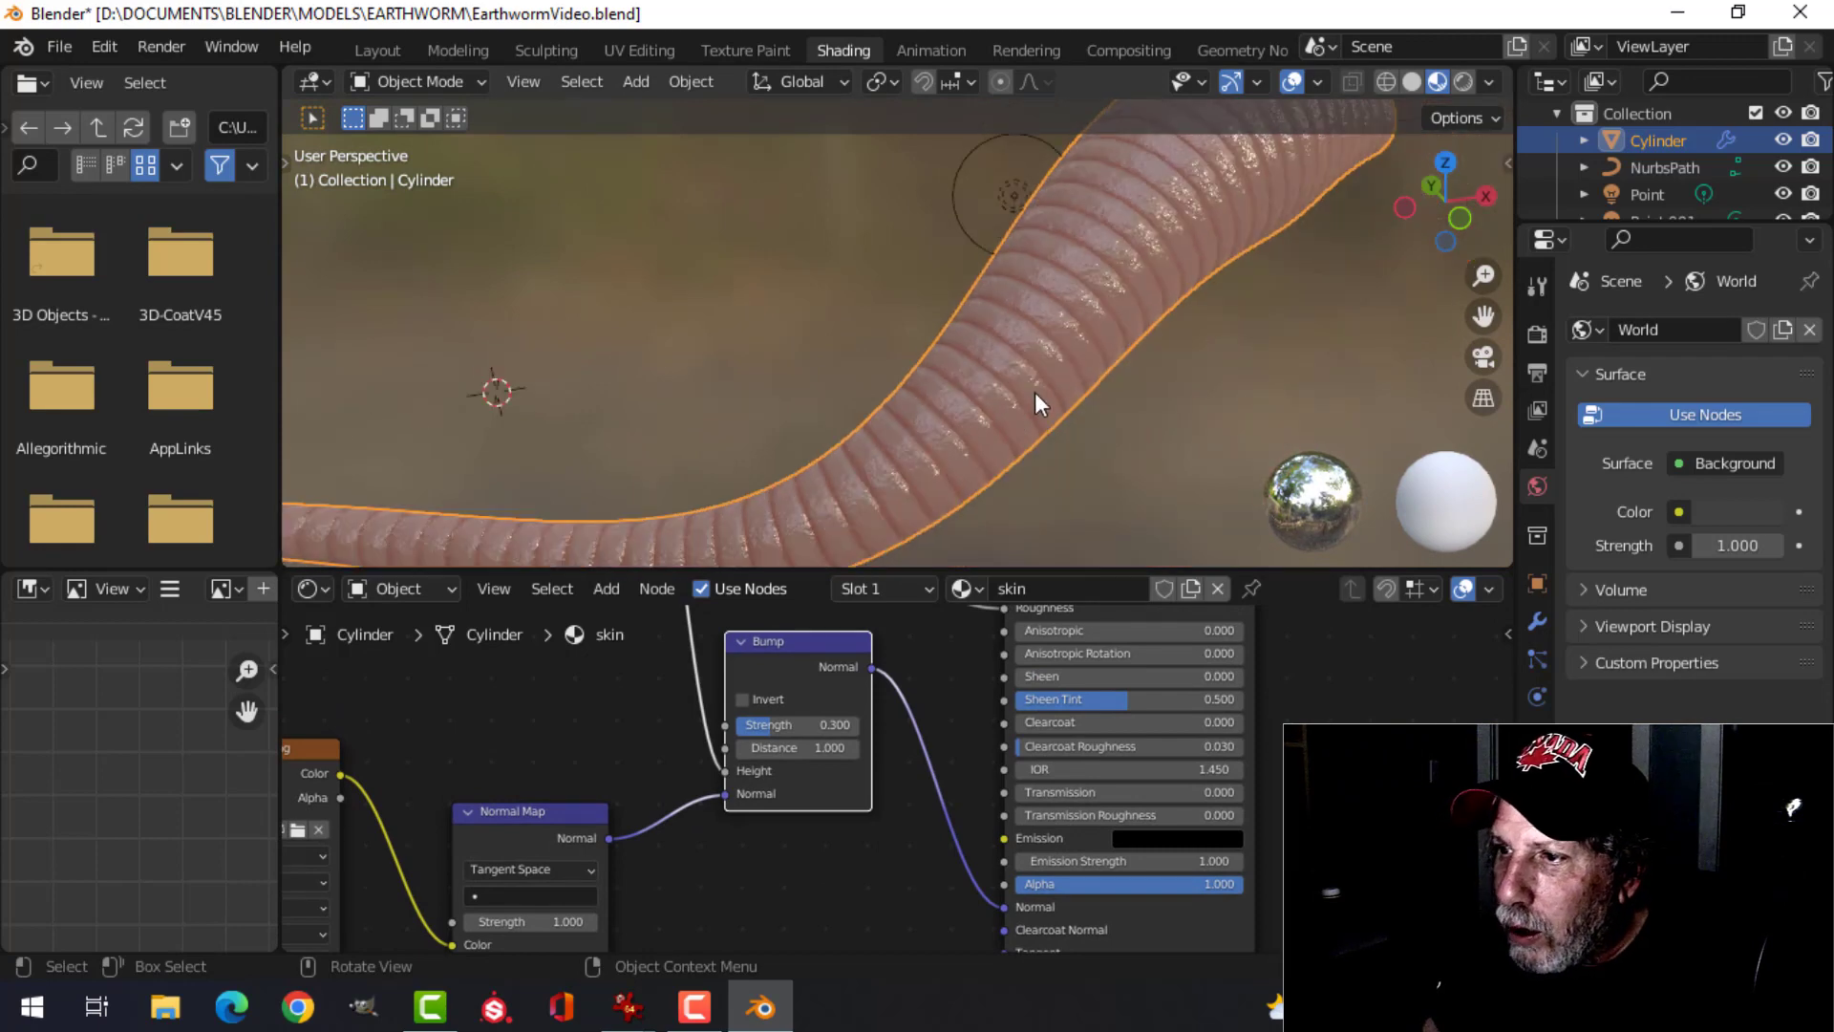
shift+middle_drag(1011, 385, 1066, 386)
scroll(999, 414, down, 1)
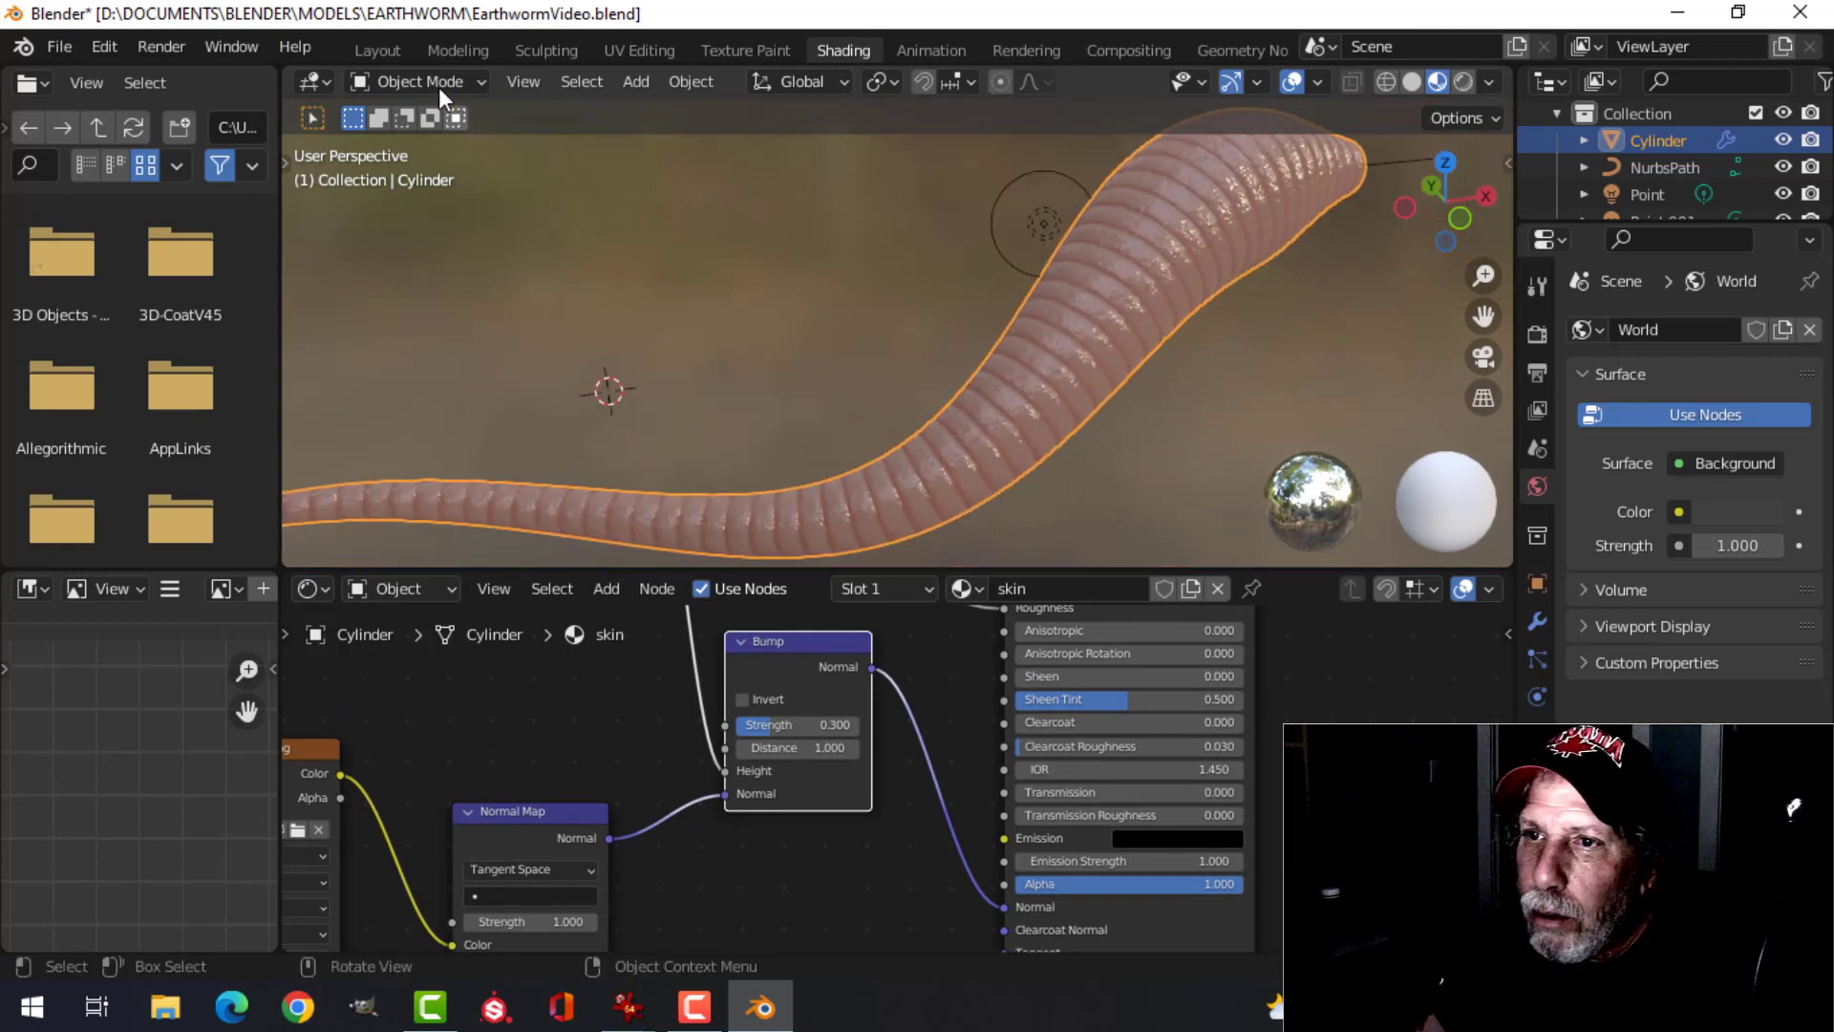
- In the Layout workspace, snap the 3D cursor to the NURBS path's end control point at the worm's thin end
click(375, 50)
scroll(938, 462, up, 1)
shift+middle_drag(812, 488, 915, 554)
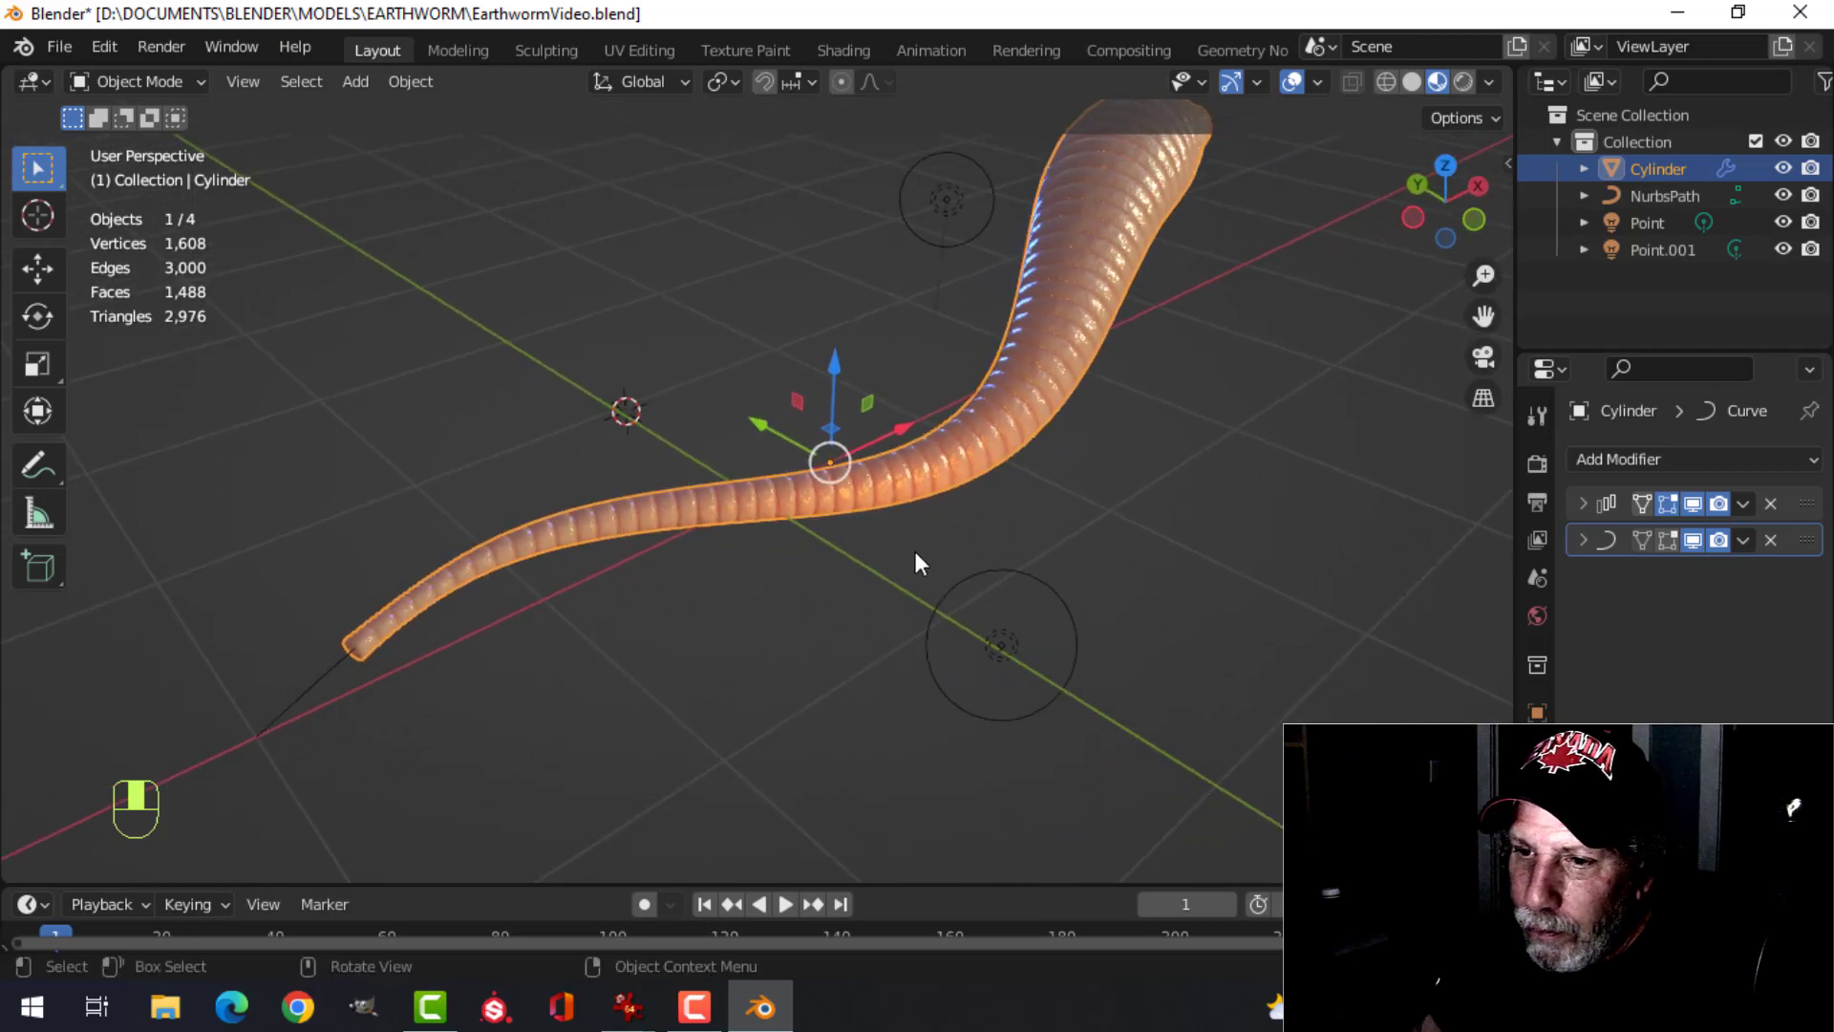
click(307, 690)
key(Tab)
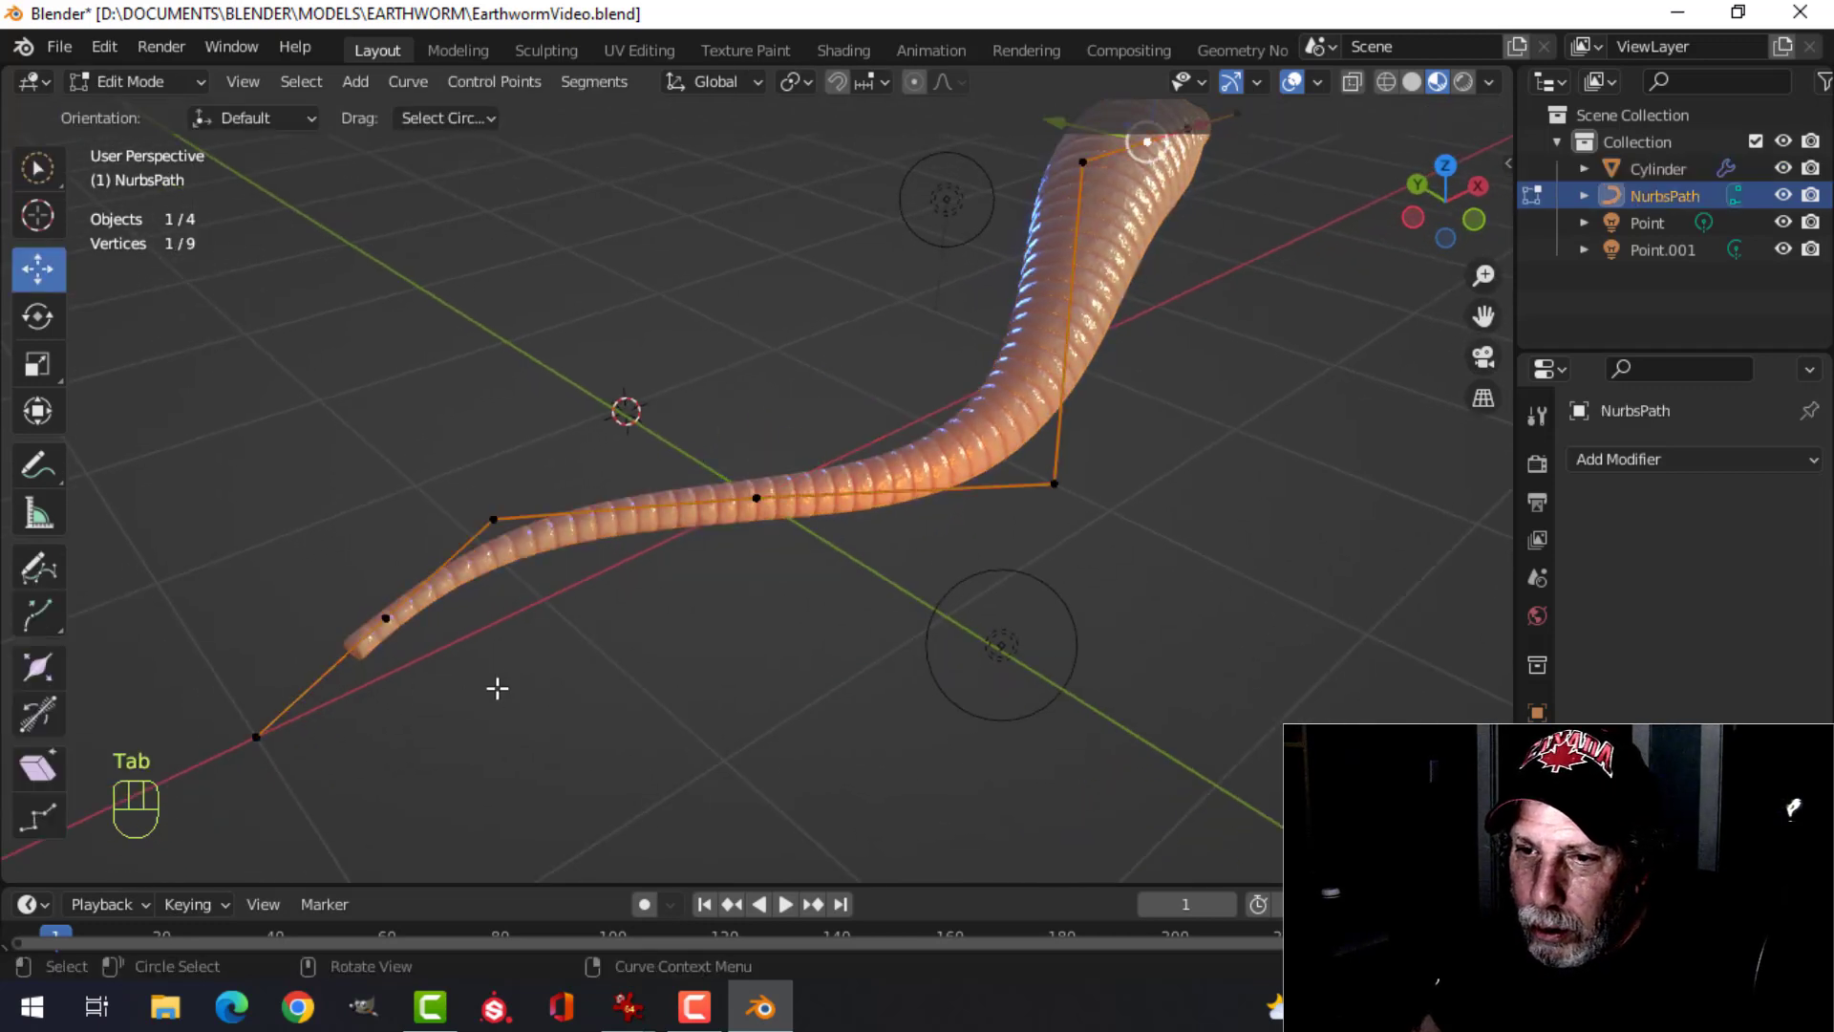
click(254, 730)
key(shift+s)
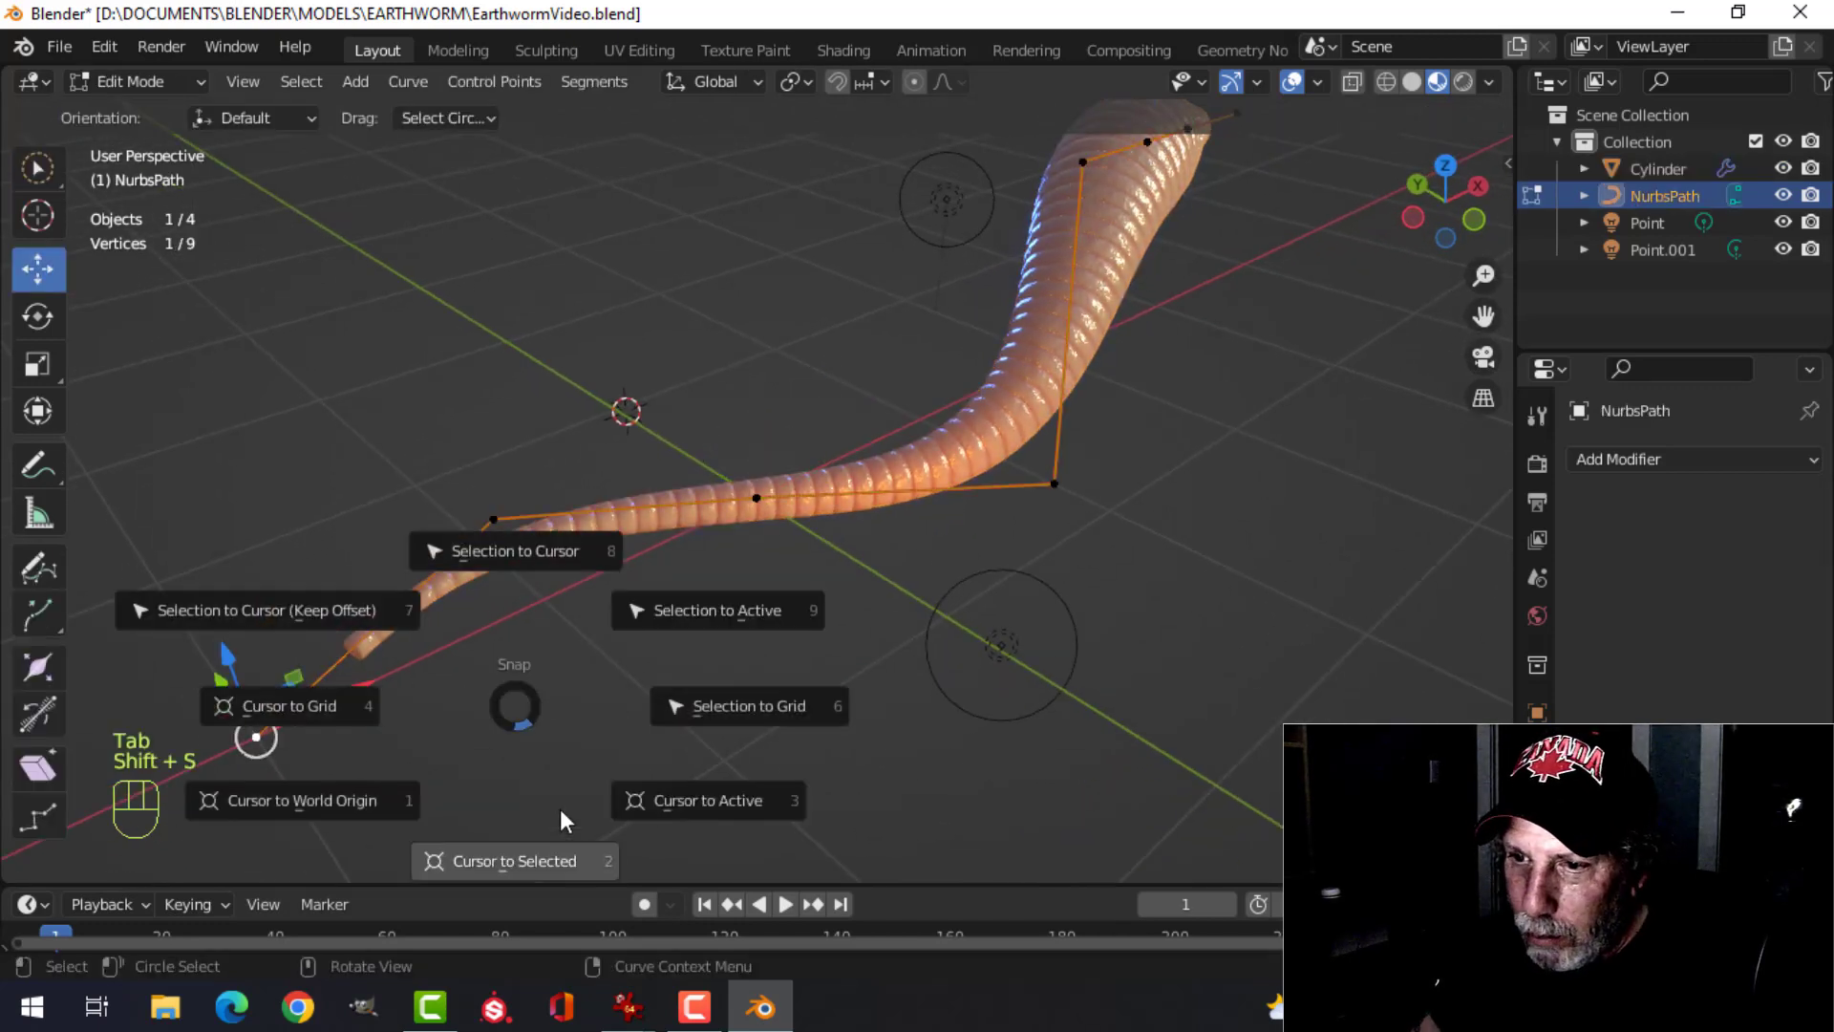
click(559, 873)
key(Tab)
- Add an uncapped 24-vertex cylinder, 1 m in radius and 2 m deep, at the 3D cursor
middle_drag(890, 579, 687, 622)
key(shift+a)
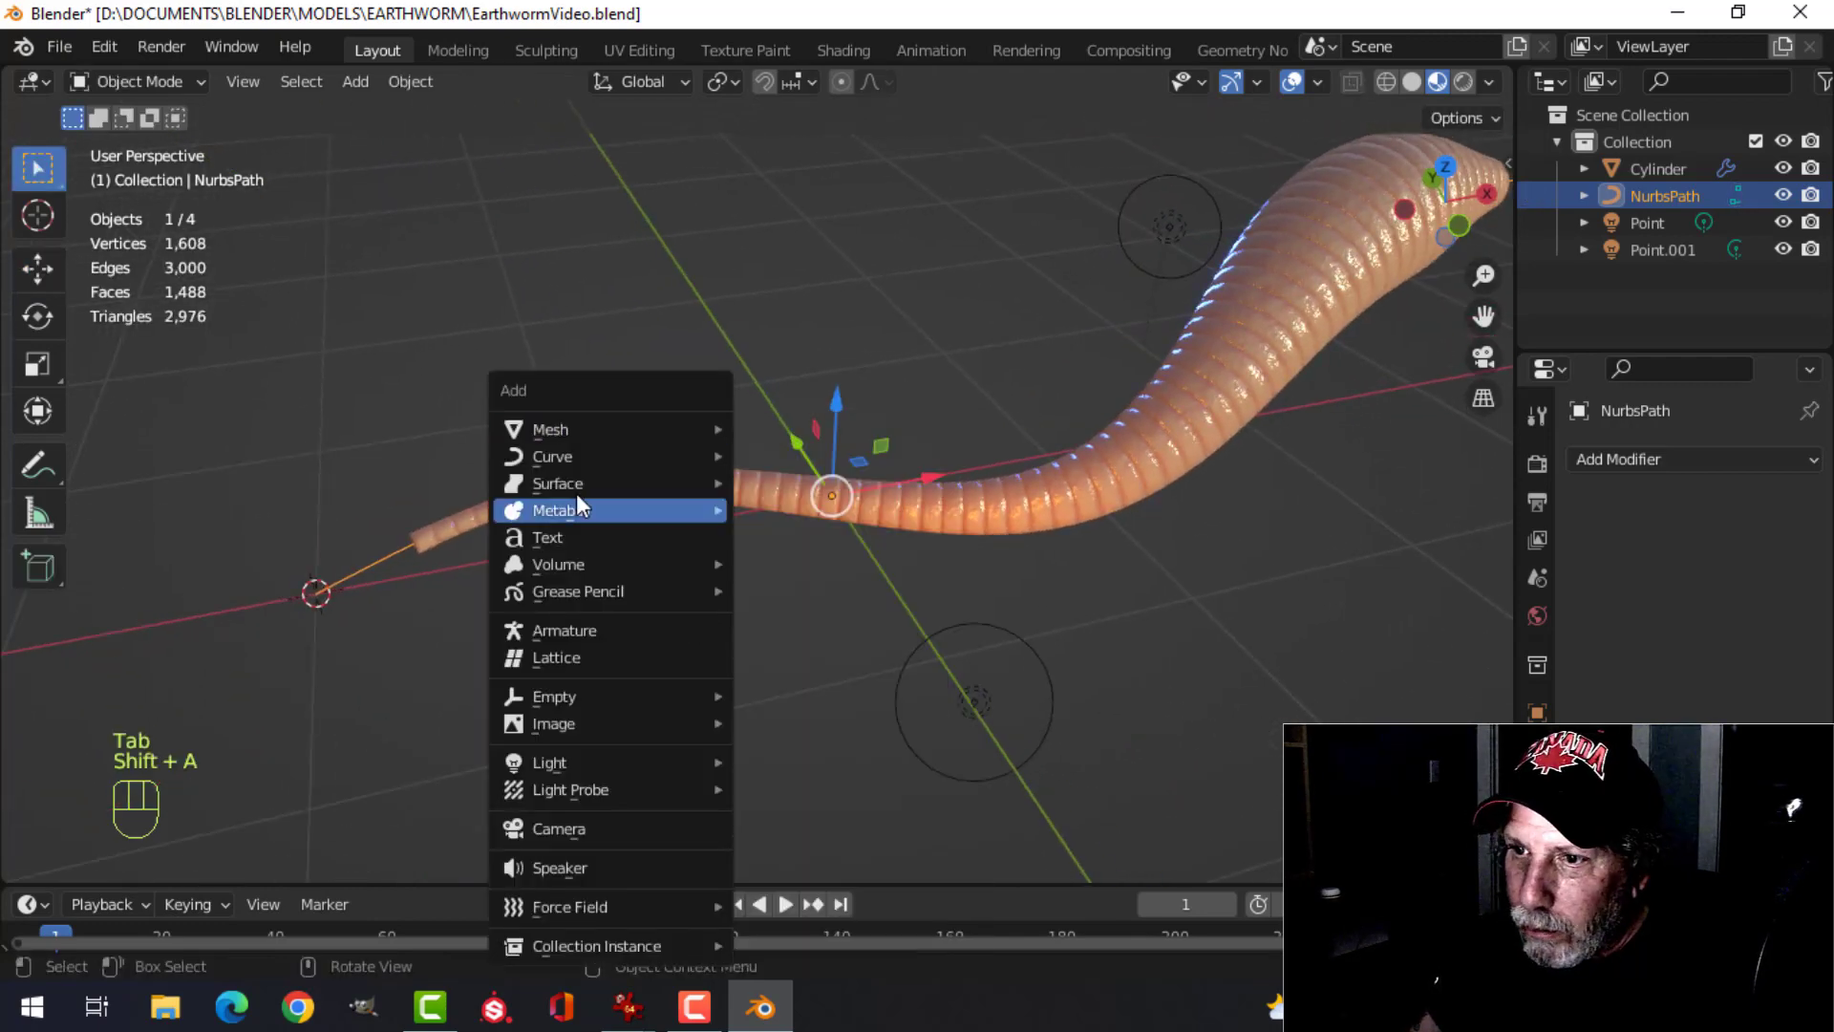
mouse_move(579, 427)
click(793, 563)
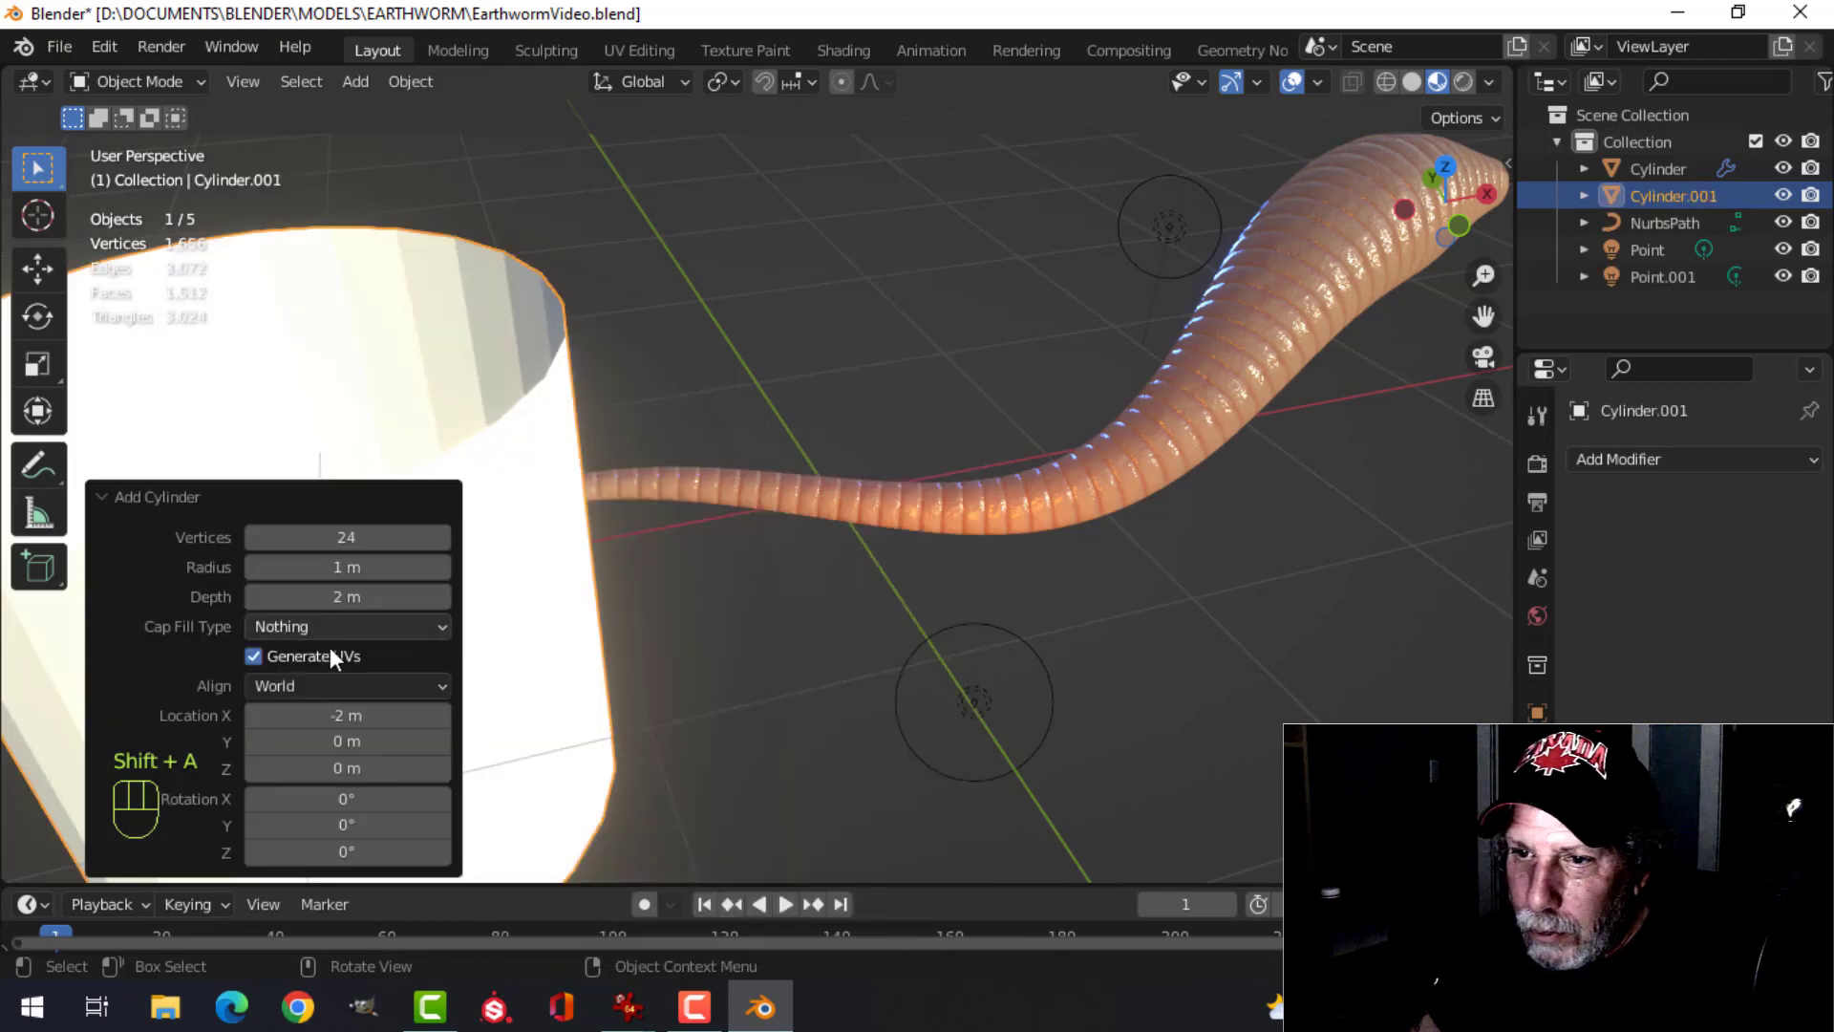
scroll(818, 602, down, 3)
- Scale the new cylinder's mesh down to 0.147 in Edit Mode
key(Tab)
key(s)
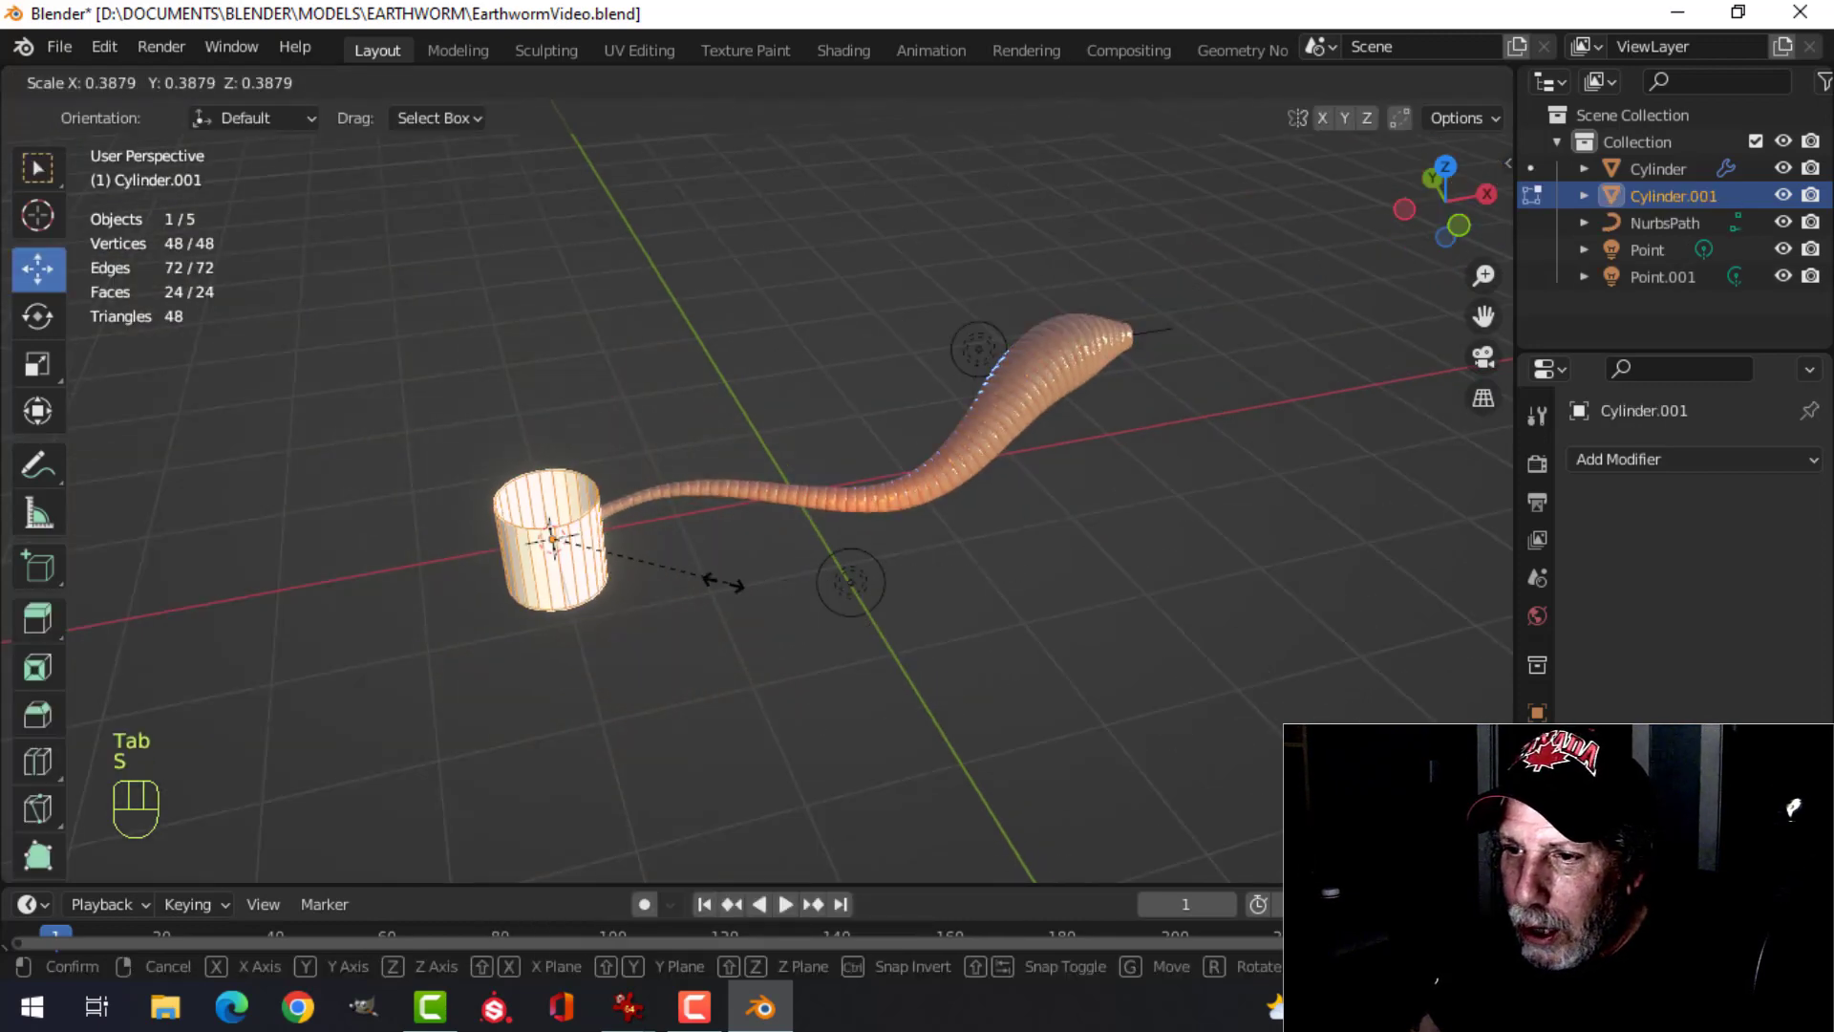
click(609, 574)
scroll(611, 576, up, 2)
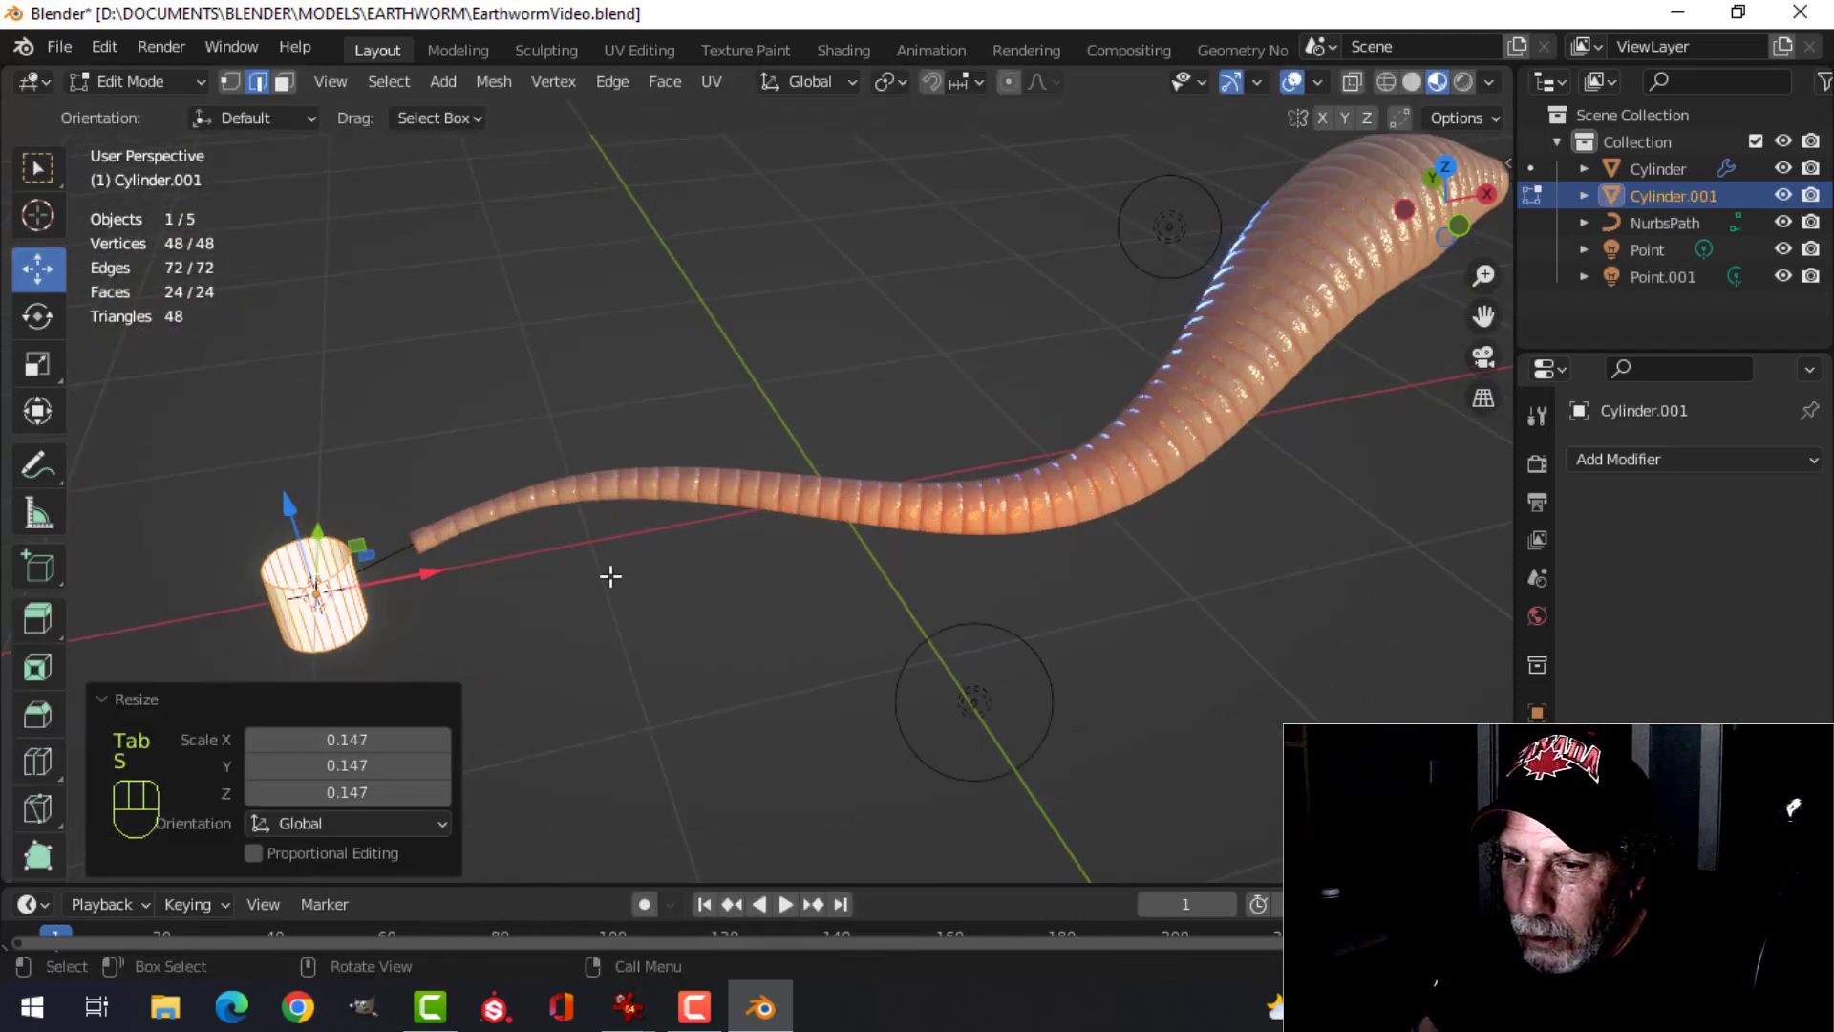
- Rotate the new cylinder's mesh 90° about the global Y axis
key(r)
key(y)
key(9)
key(0)
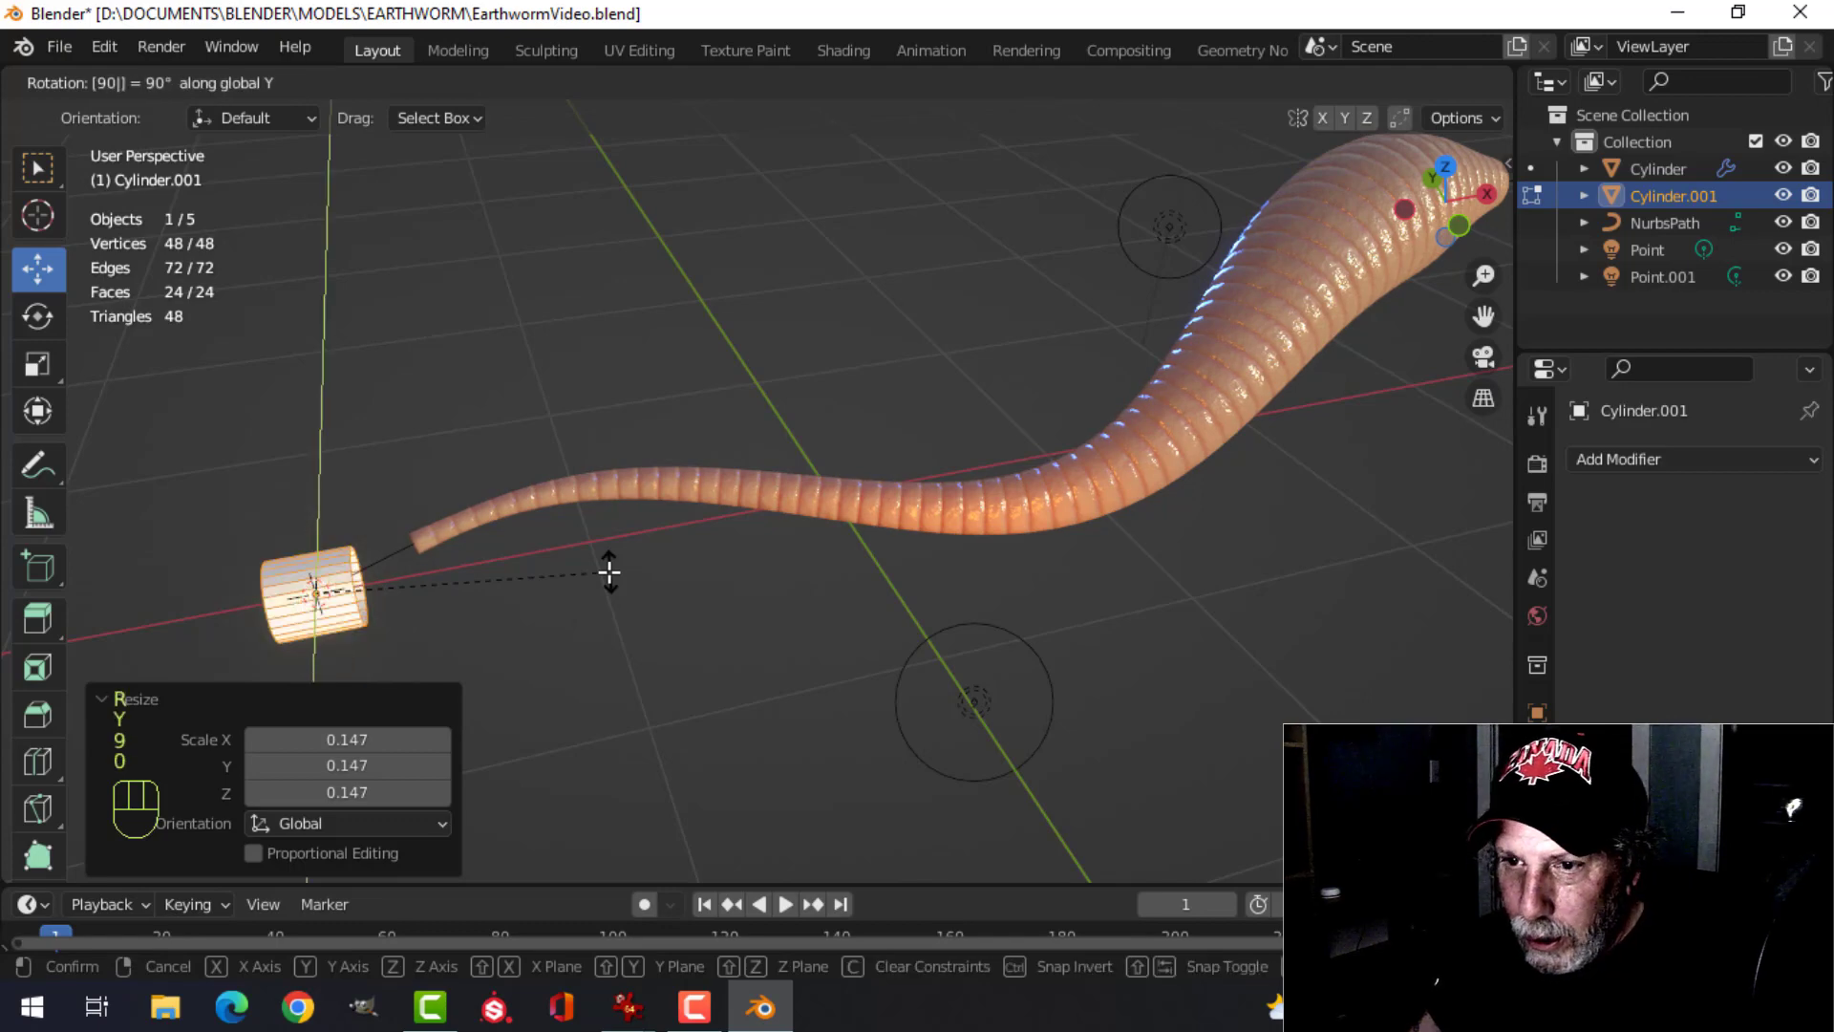
click(575, 586)
- Cap both open ends of the cylinder by filling each end's edge loop with a face
middle_drag(575, 586, 613, 602)
scroll(593, 565, up, 4)
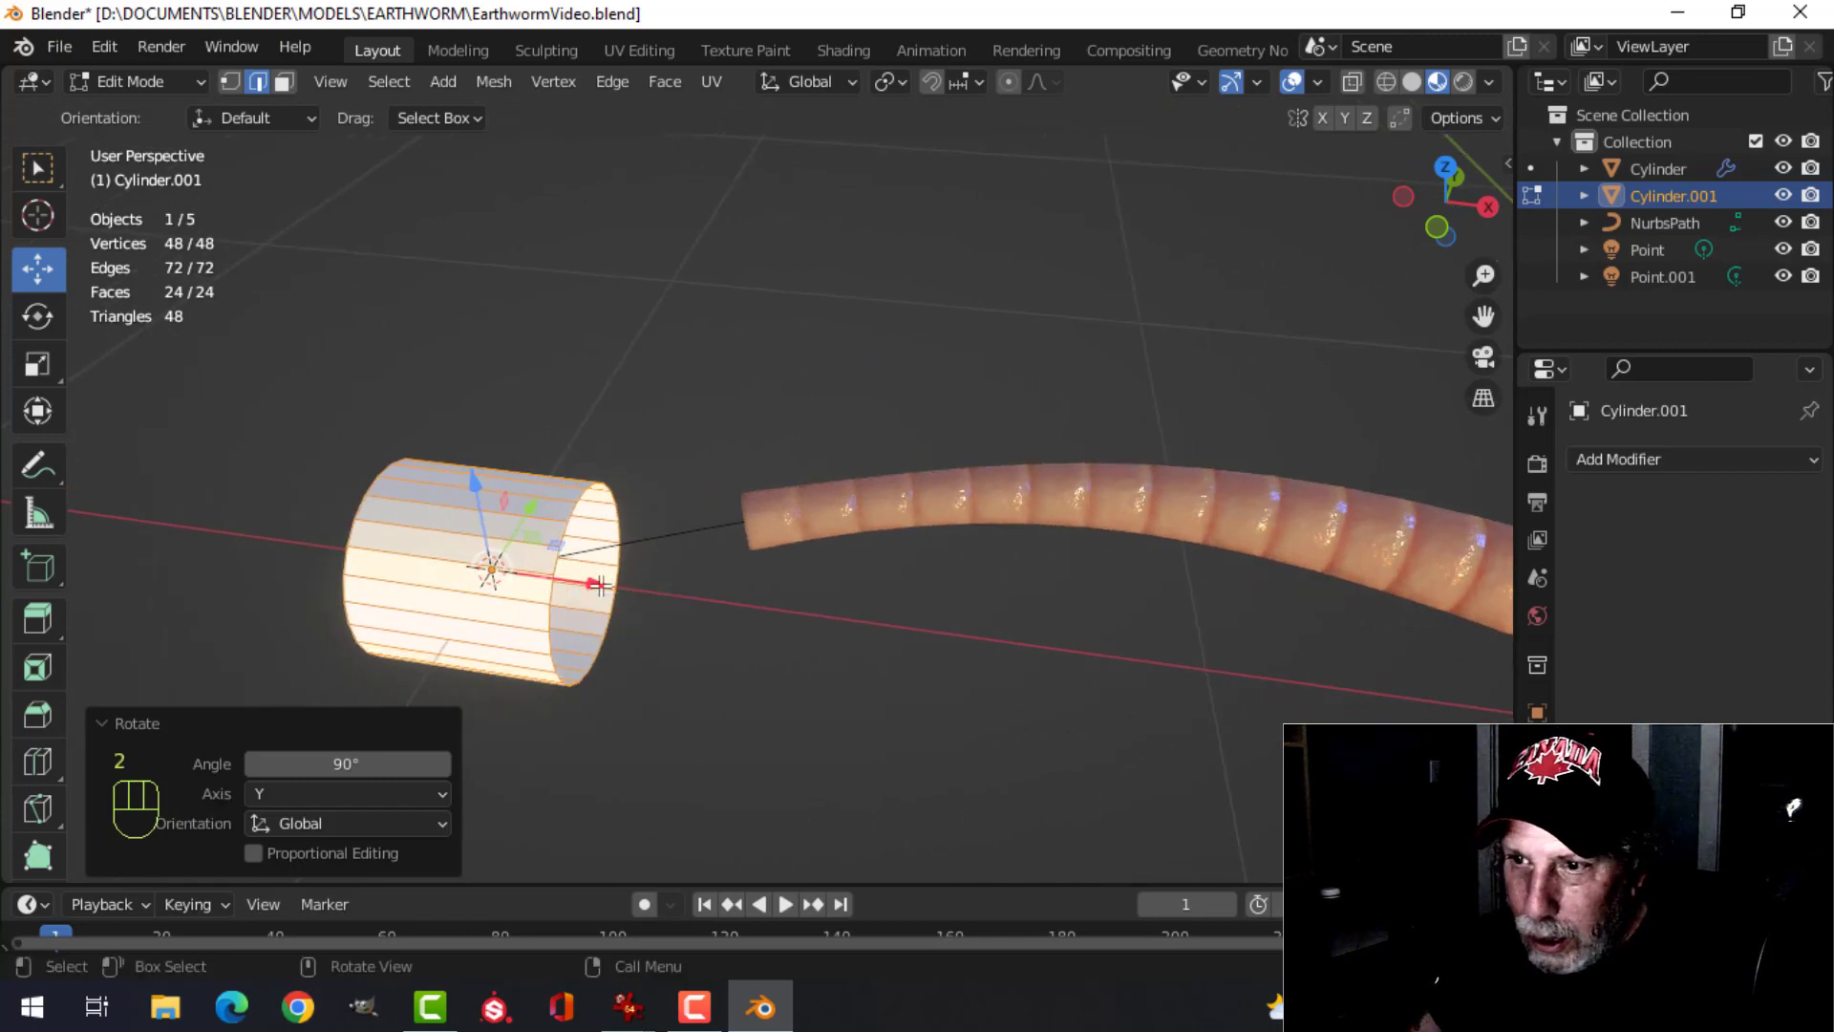
key(alt+a)
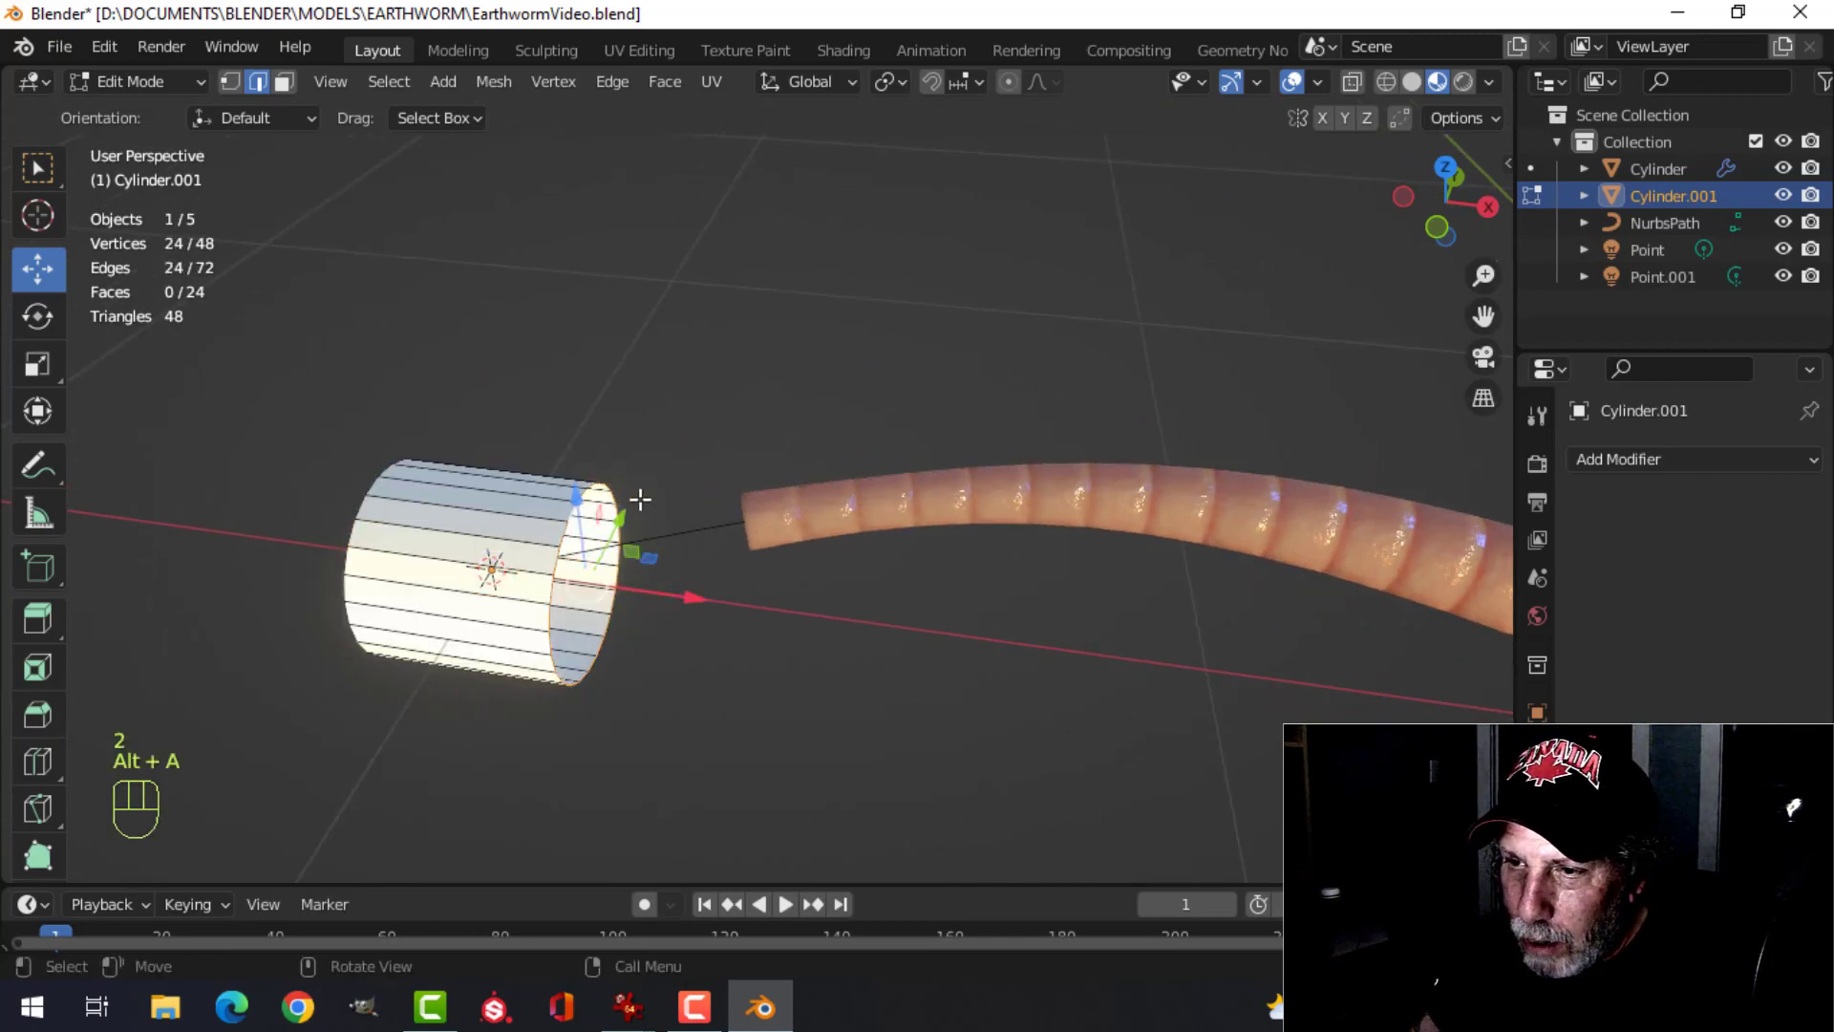
key(f)
middle_drag(640, 499, 614, 562)
key(alt+a)
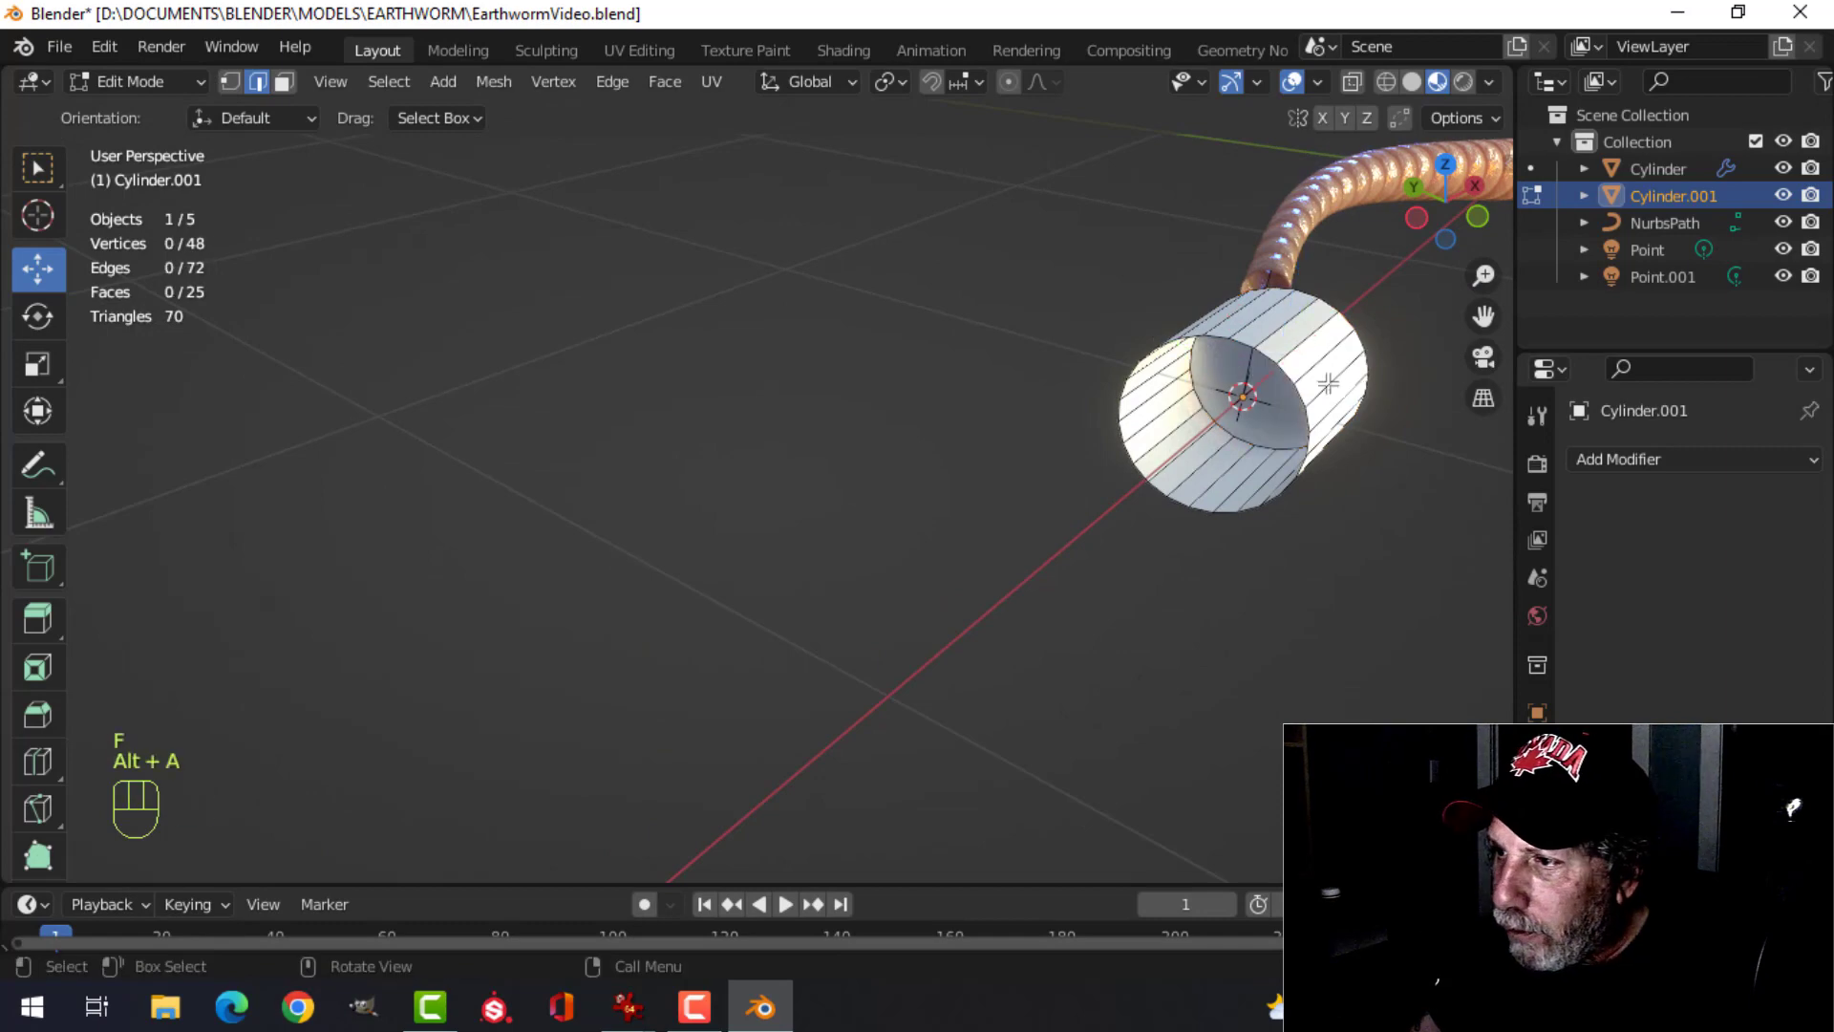
key(f)
shift+middle_drag(1272, 363, 983, 496)
middle_drag(1194, 475, 672, 472)
shift+middle_drag(436, 461, 604, 517)
- Select both end faces of the cylinder and bevel their edges about 0.047 m with 5 segments
key(3)
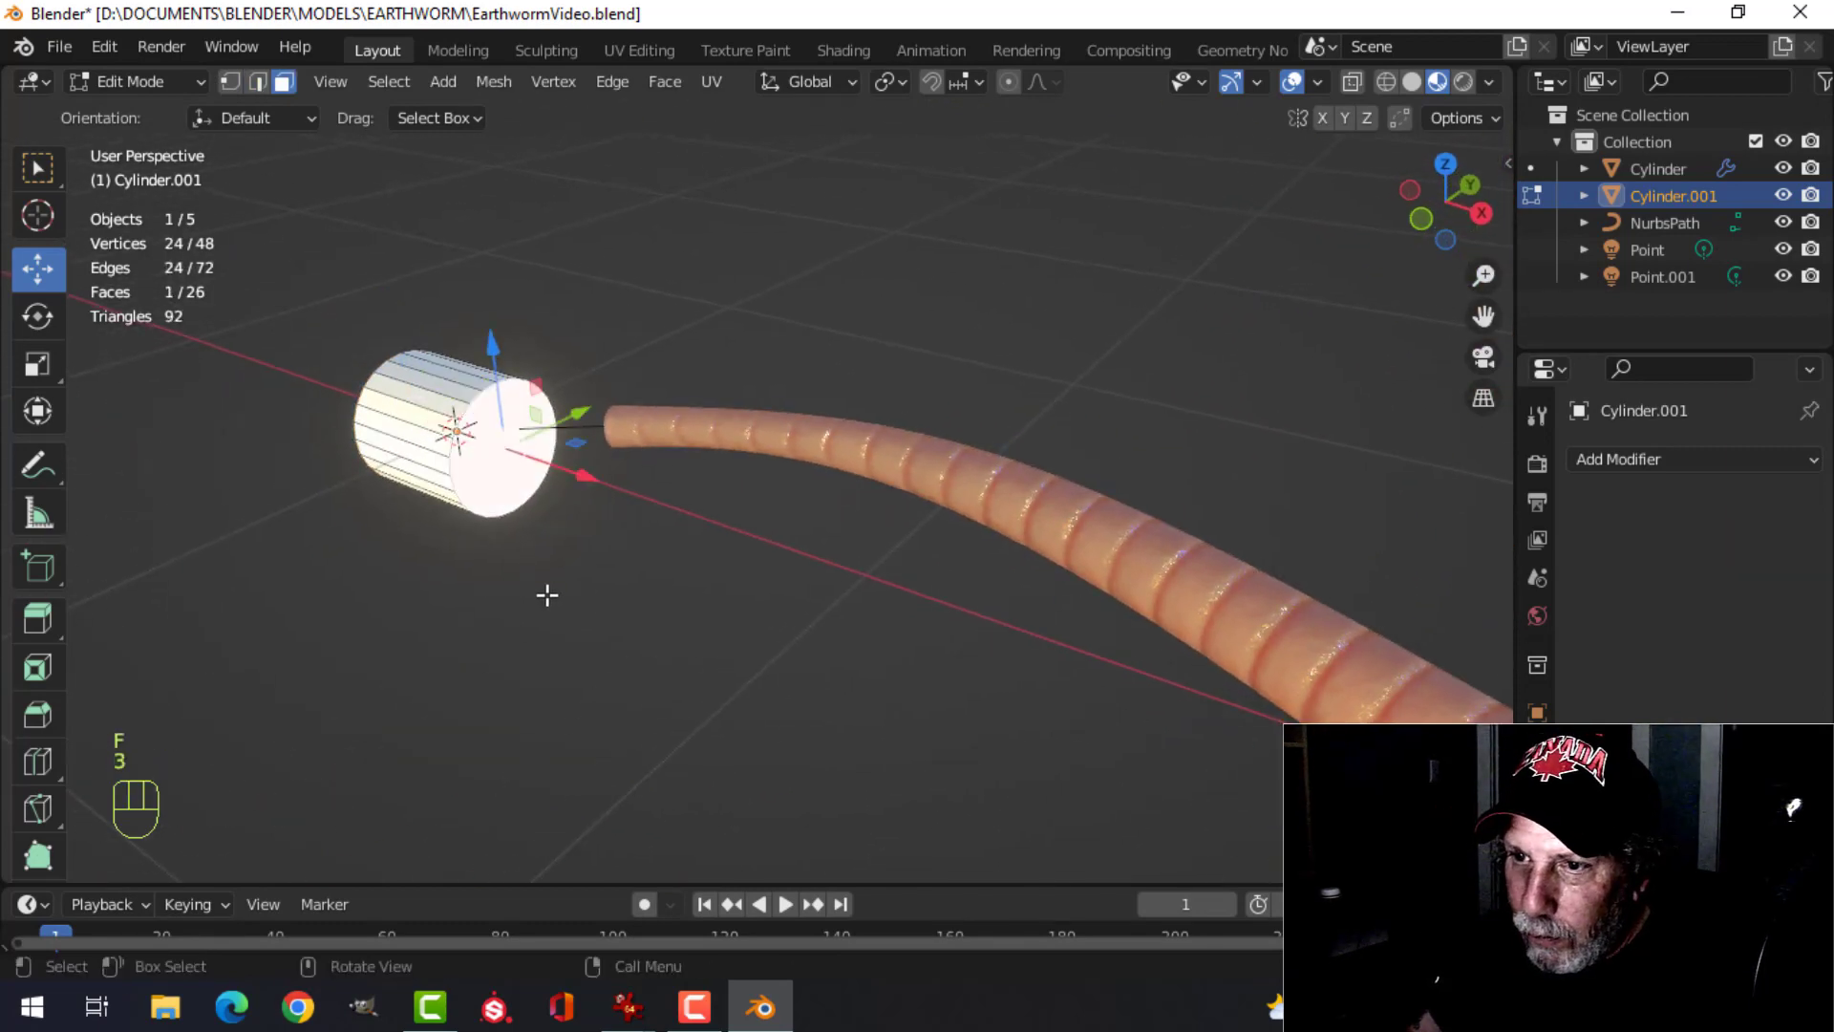
middle_drag(547, 595, 831, 474)
shift+click(831, 459)
middle_drag(937, 434, 781, 537)
scroll(774, 525, up, 2)
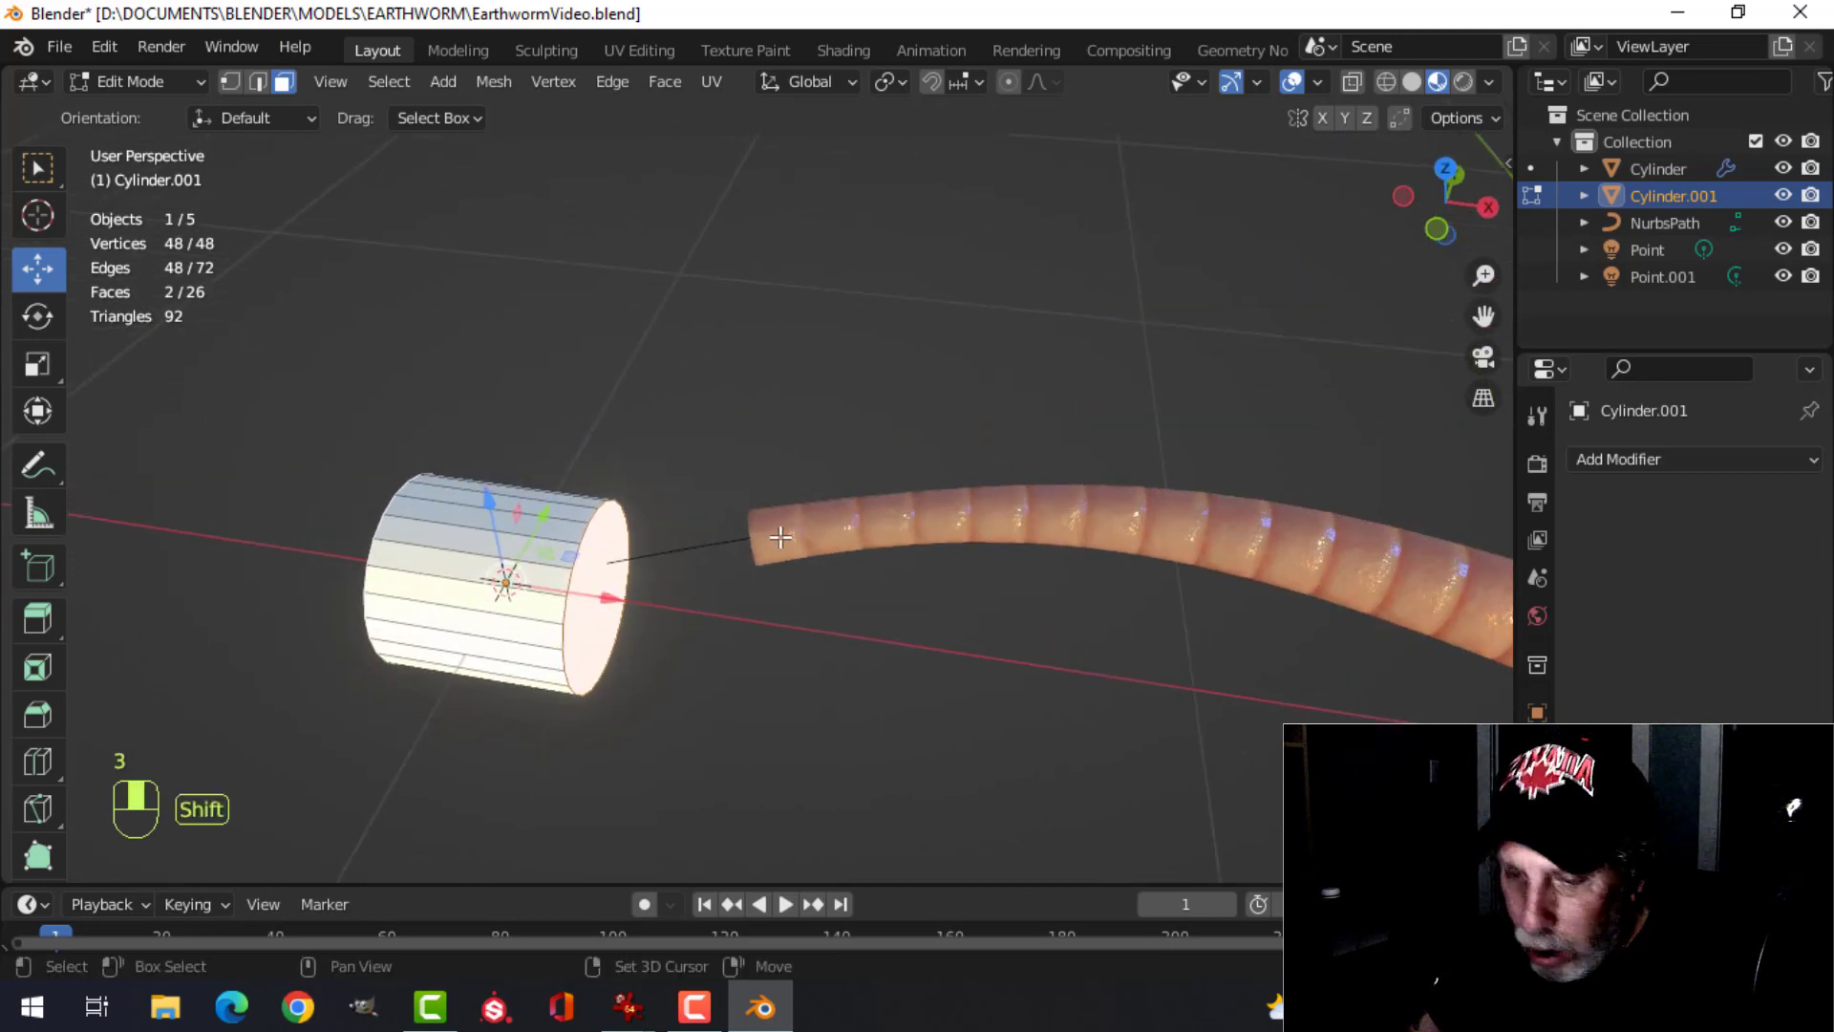
key(ctrl+b)
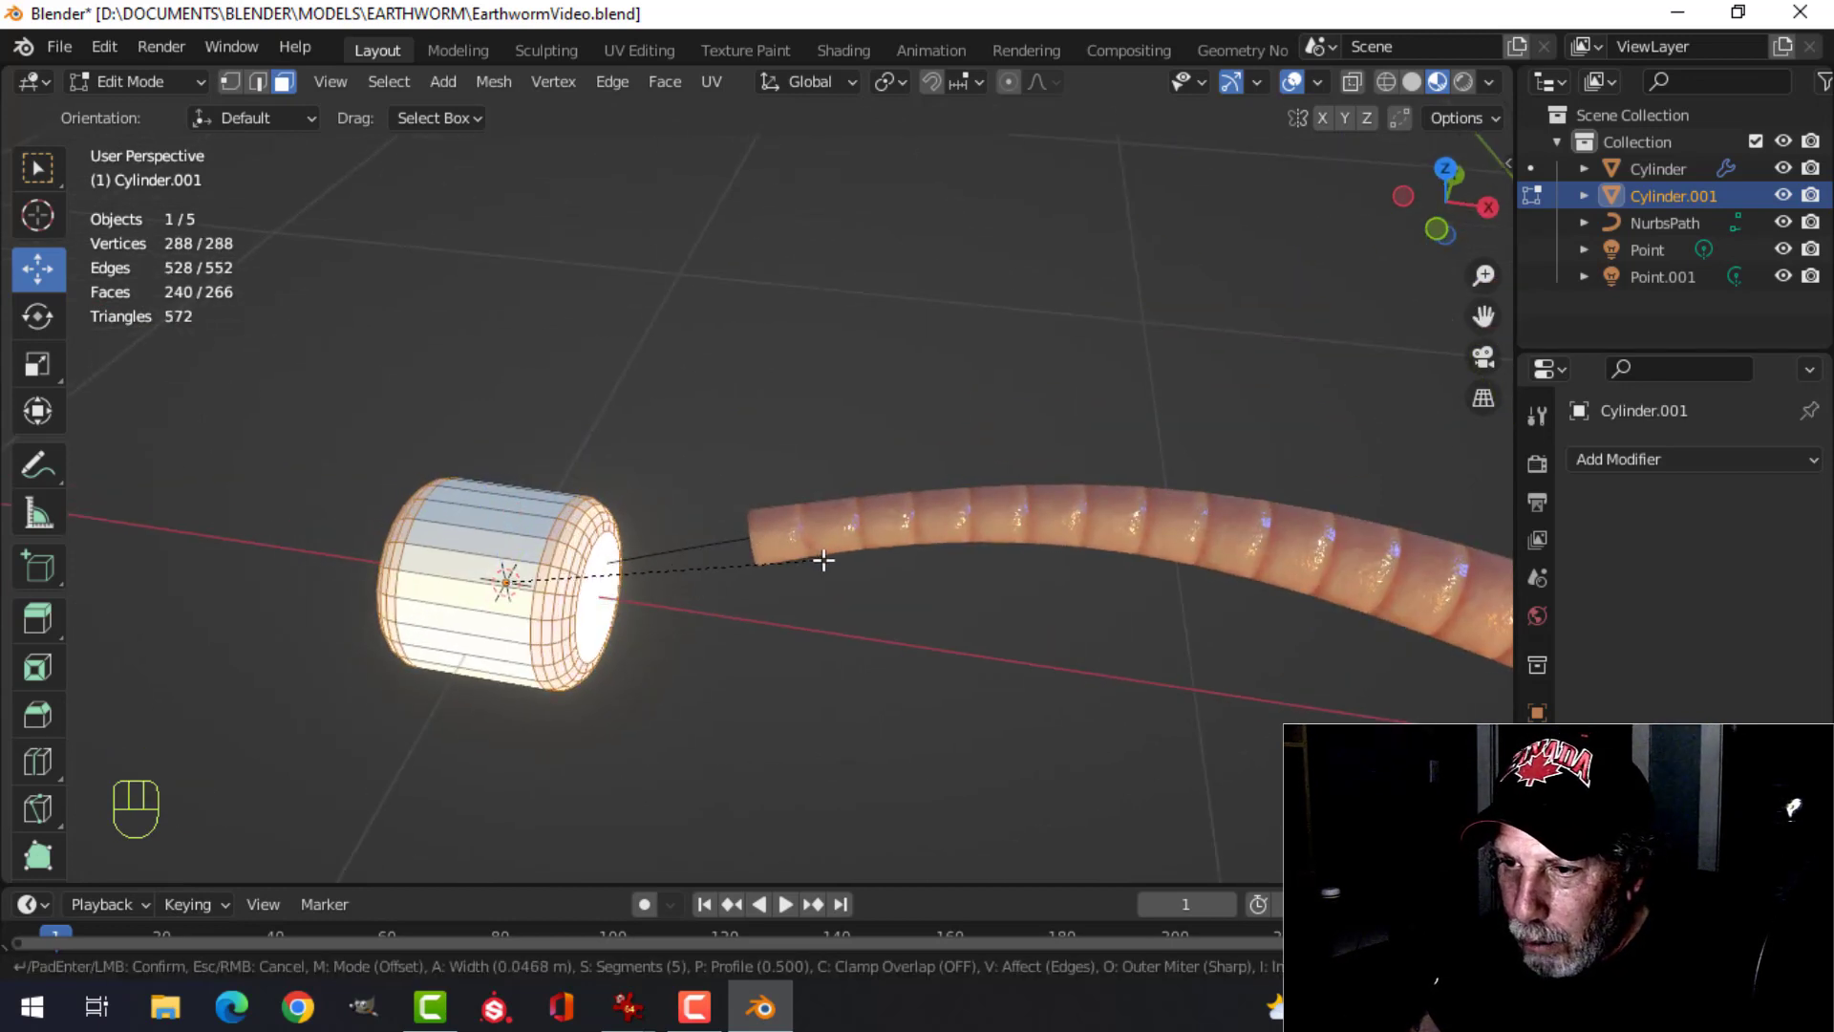
click(823, 560)
- Add four centered loop cuts around the cylinder's middle section and return to Object Mode
key(ctrl+r)
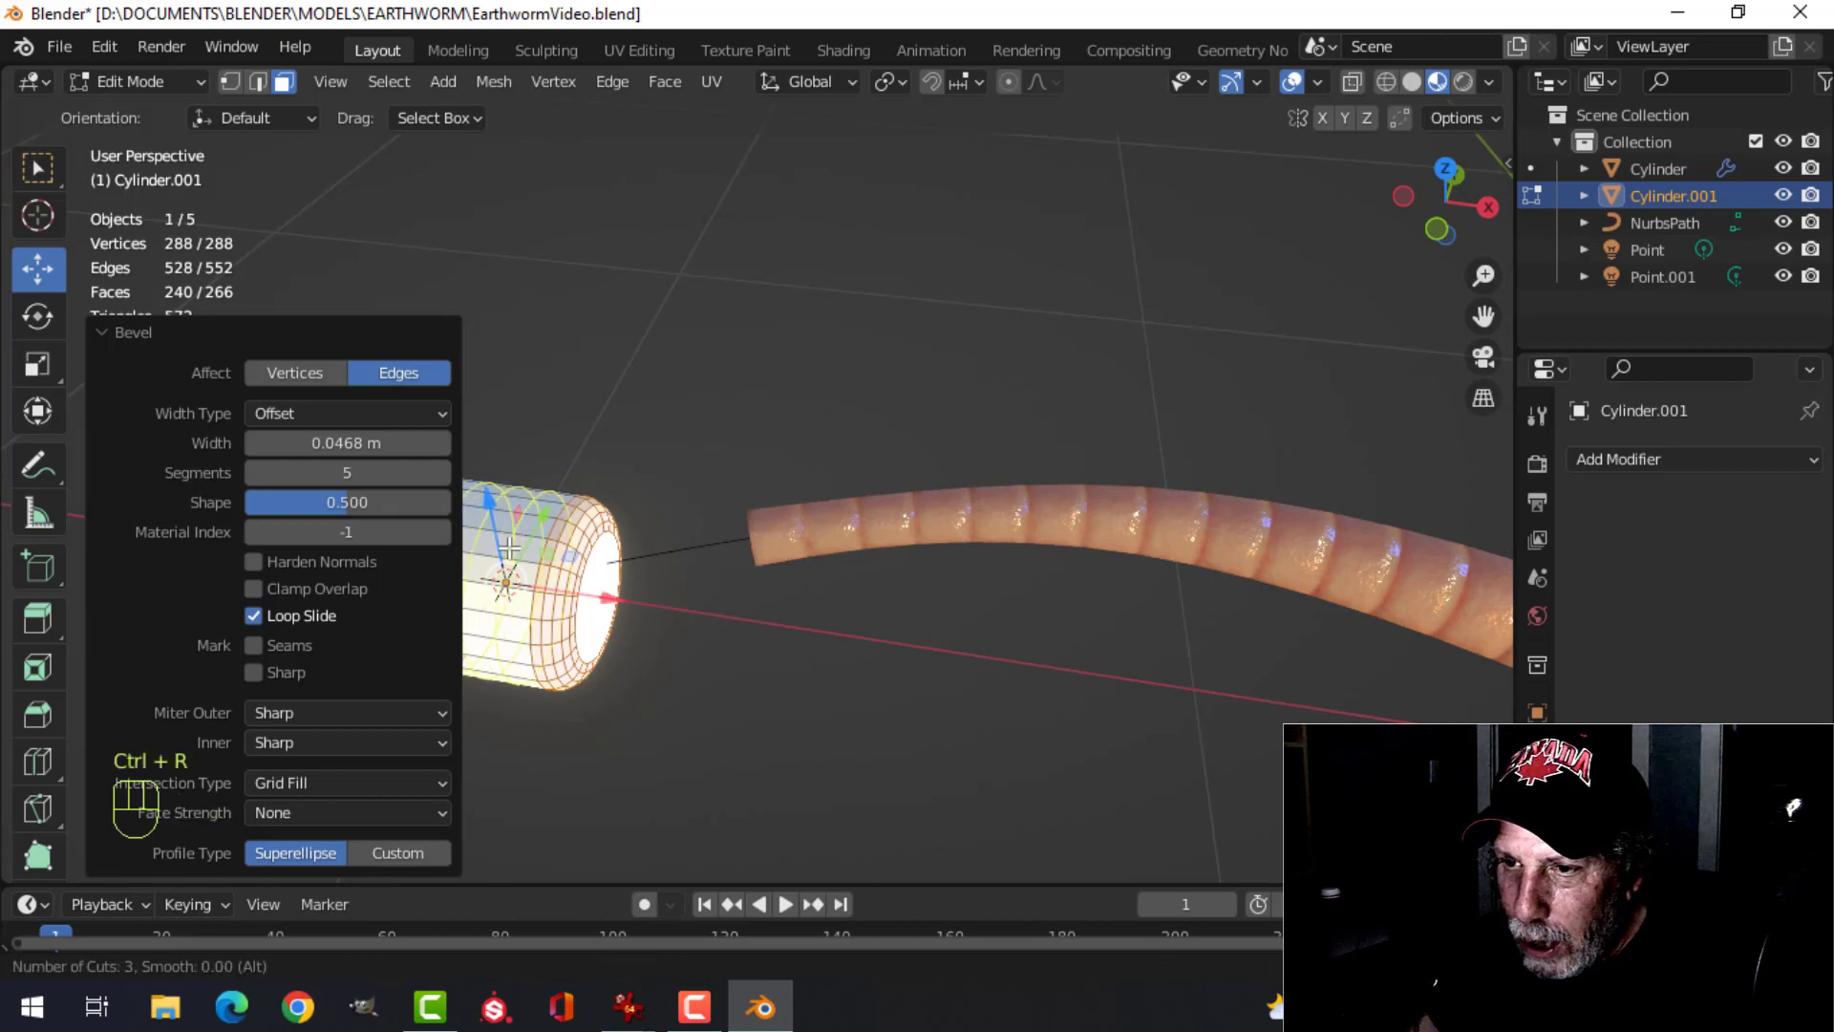
scroll(509, 548, up, 1)
click(509, 547)
right_click(509, 545)
key(Tab)
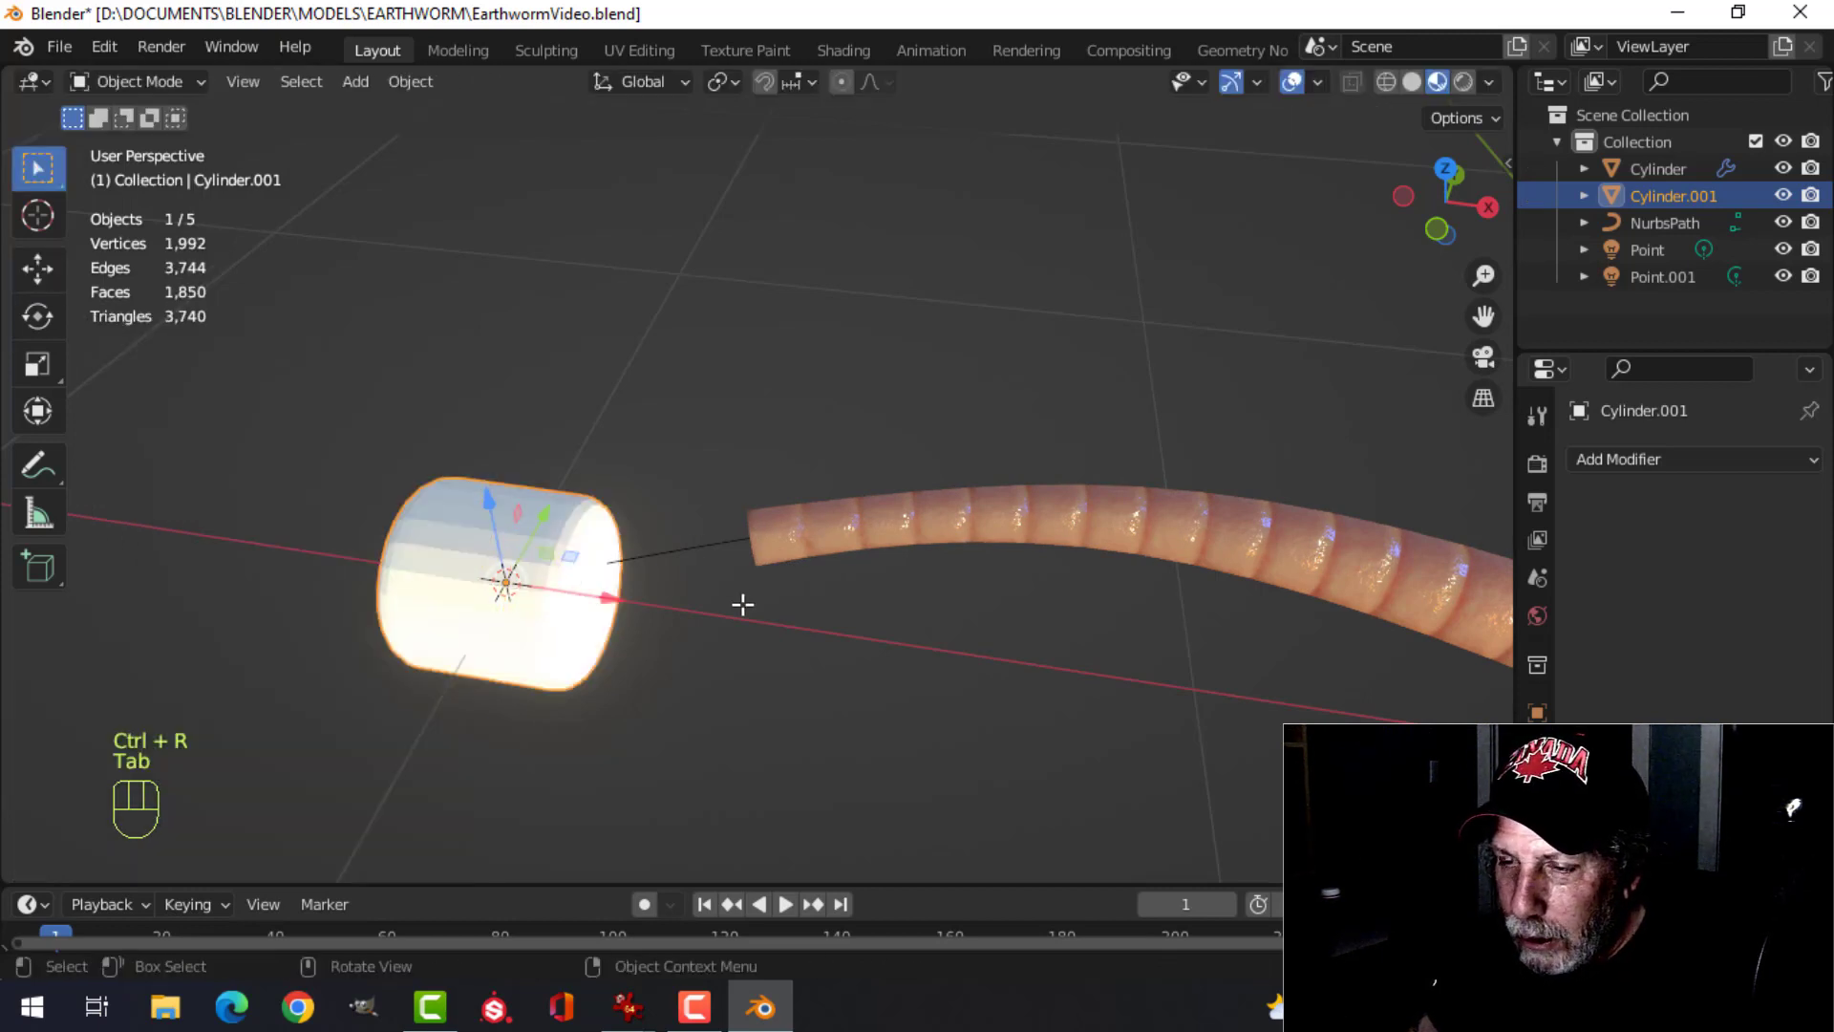
- Set the cylinder's shading to smooth
middle_drag(725, 608, 679, 601)
right_click(563, 552)
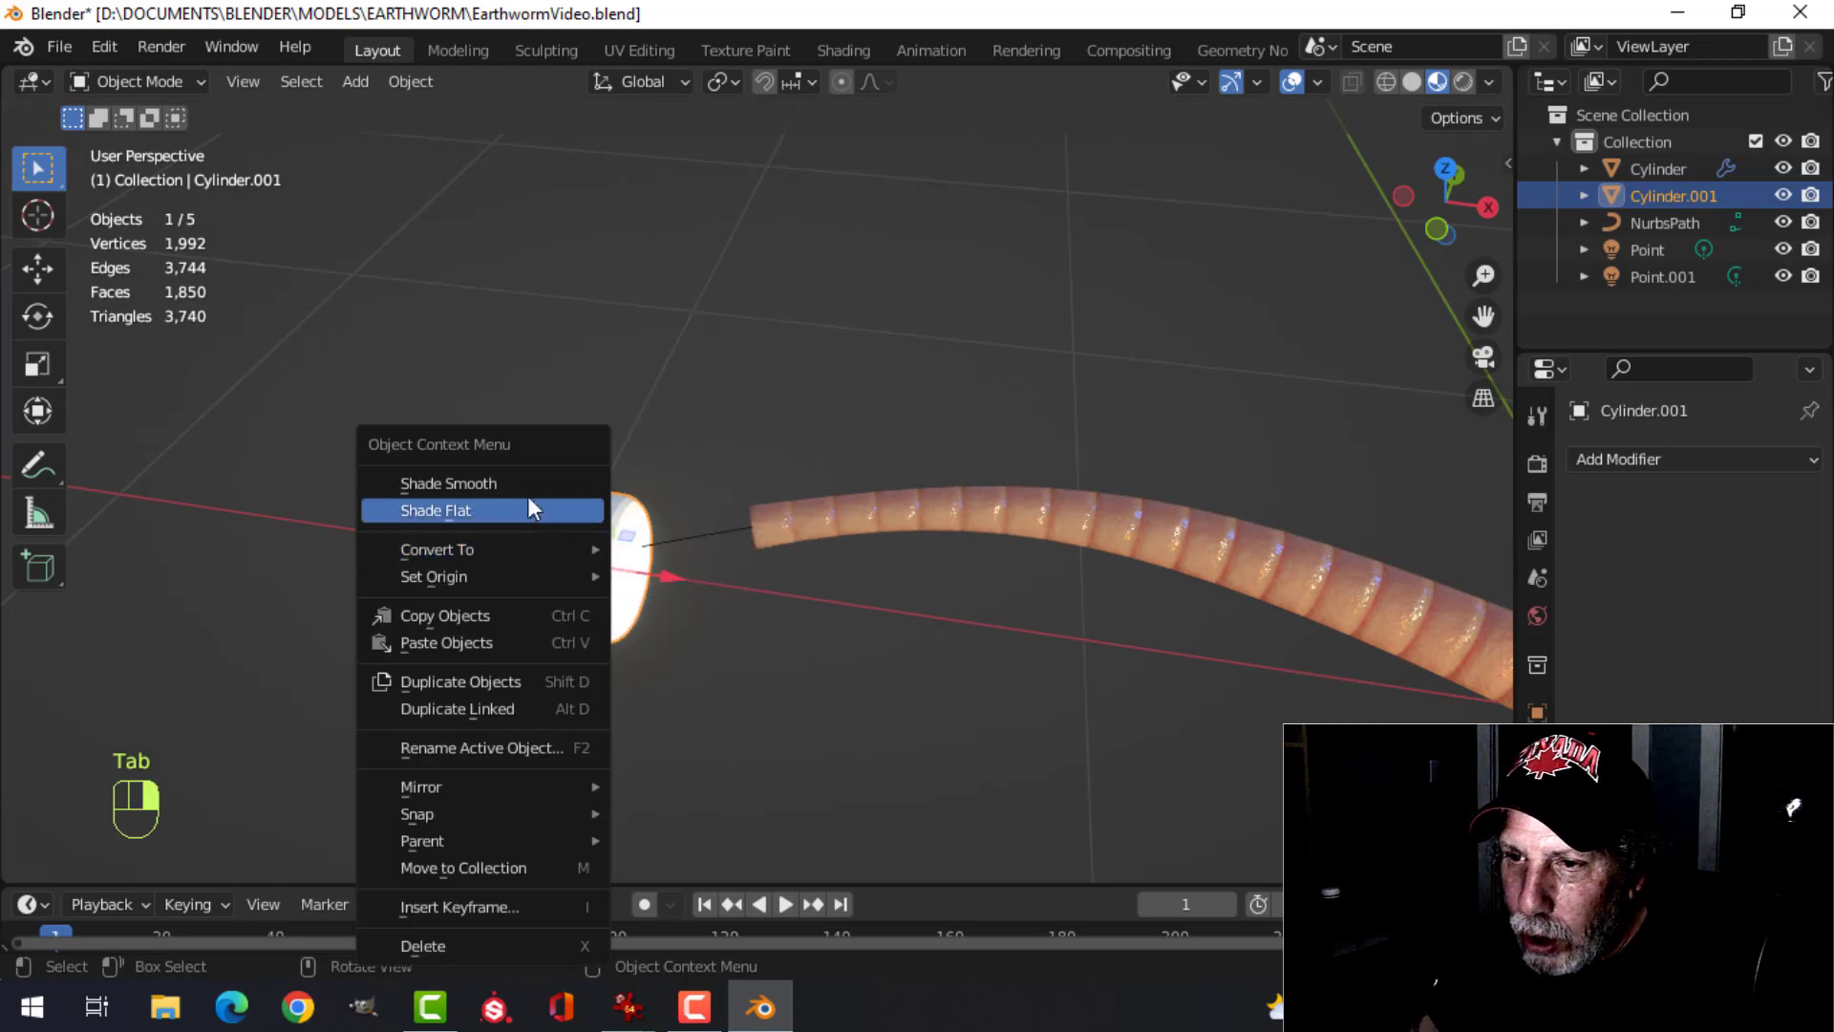
click(531, 494)
middle_drag(848, 636, 825, 611)
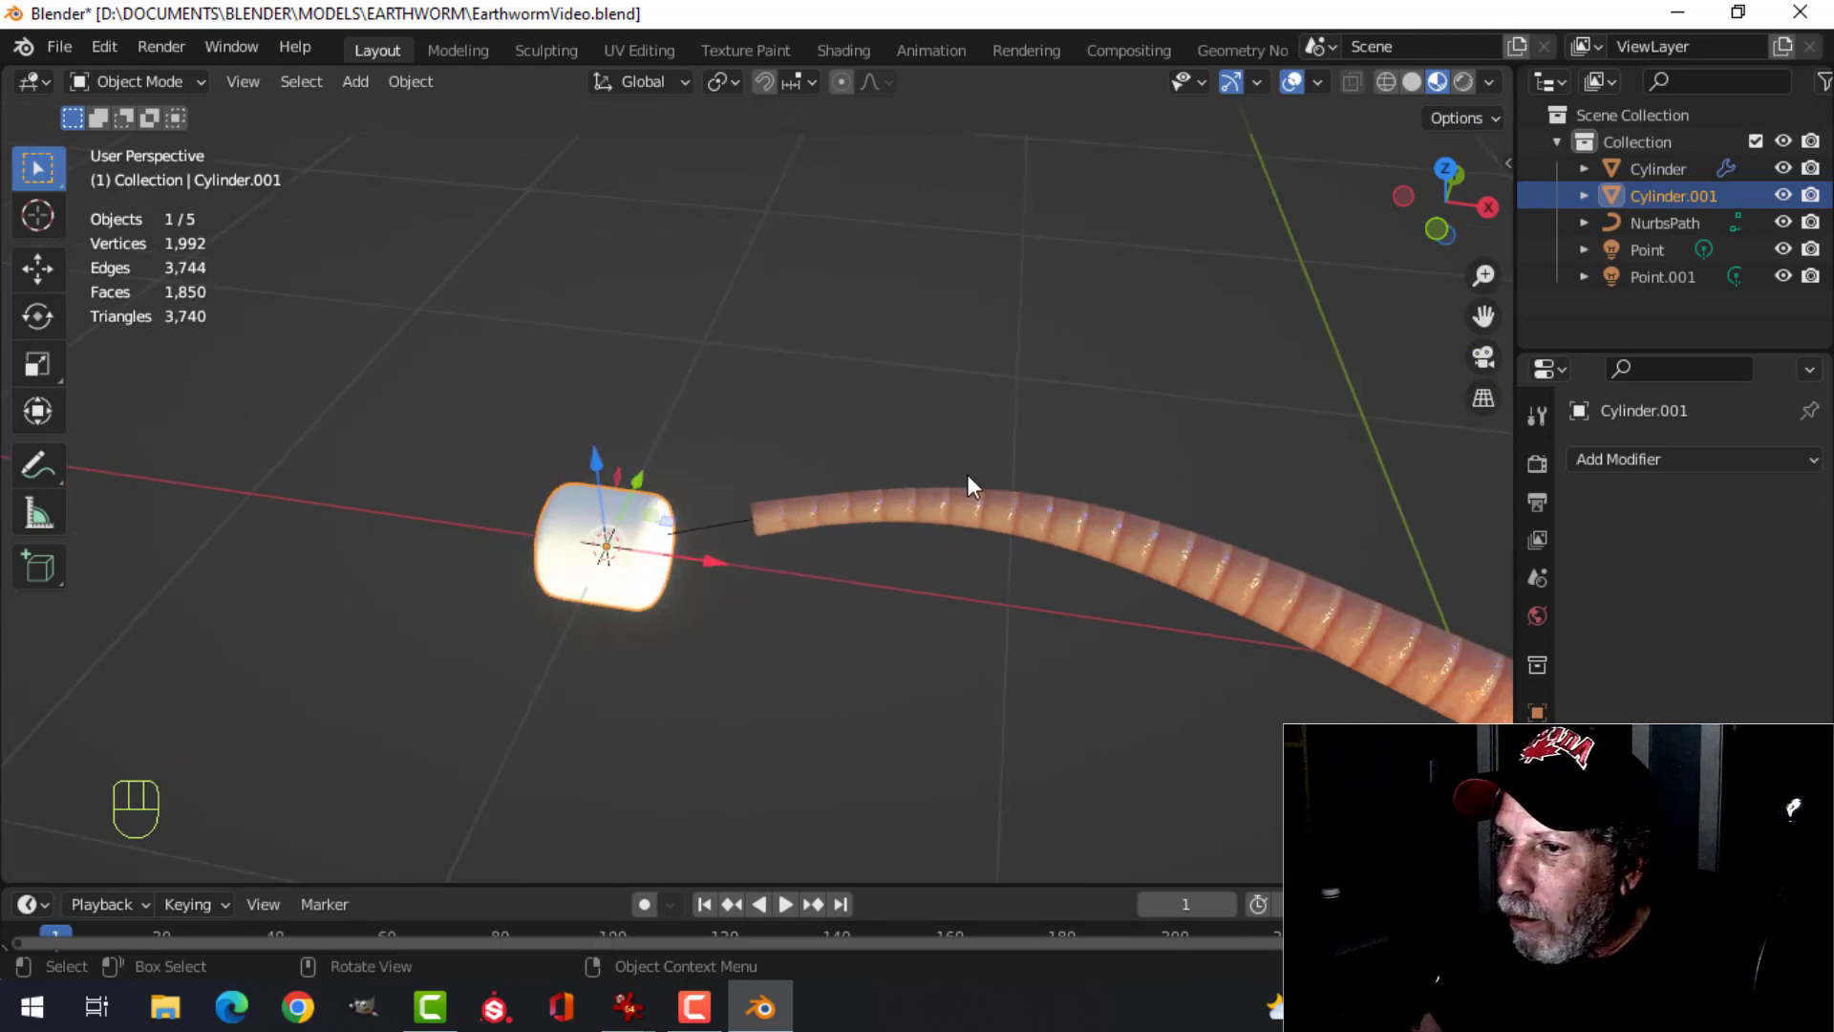
- Add a Curve modifier to the cylinder with the NURBS path as its curve object
shift+middle_drag(967, 473, 937, 476)
click(1610, 459)
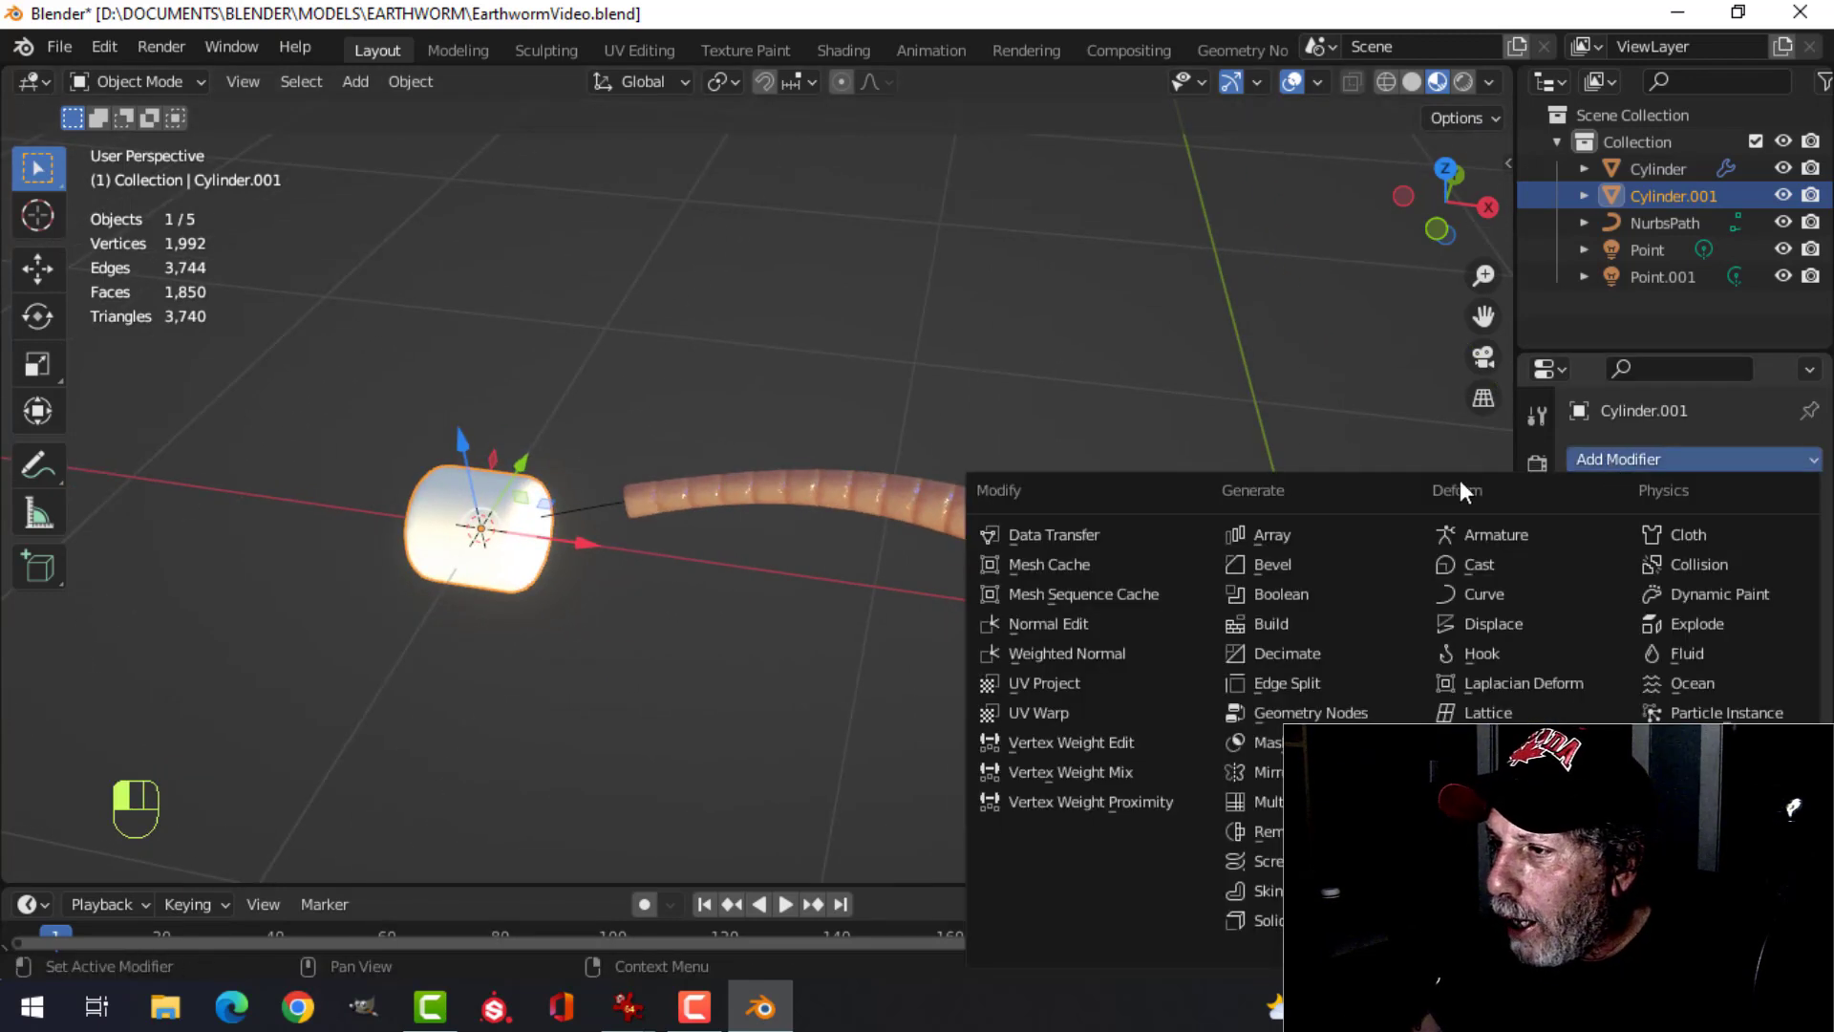
click(1460, 596)
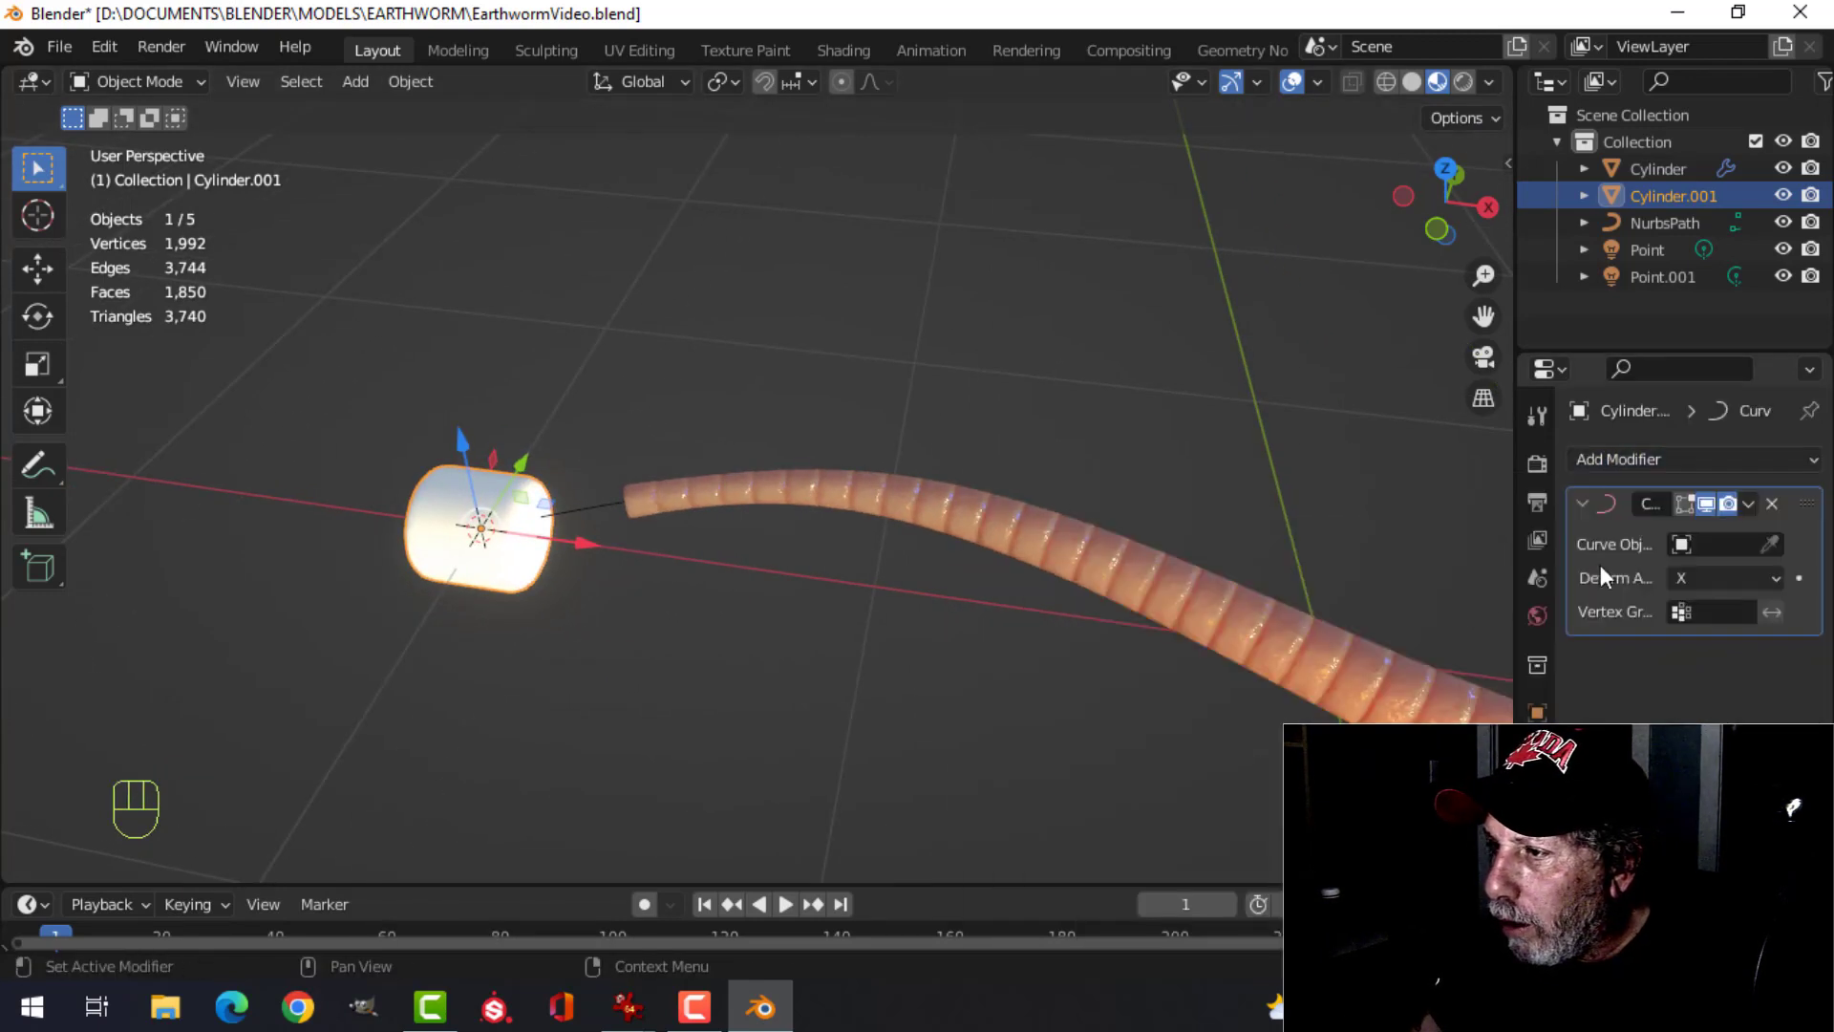
click(601, 507)
middle_drag(593, 502, 767, 583)
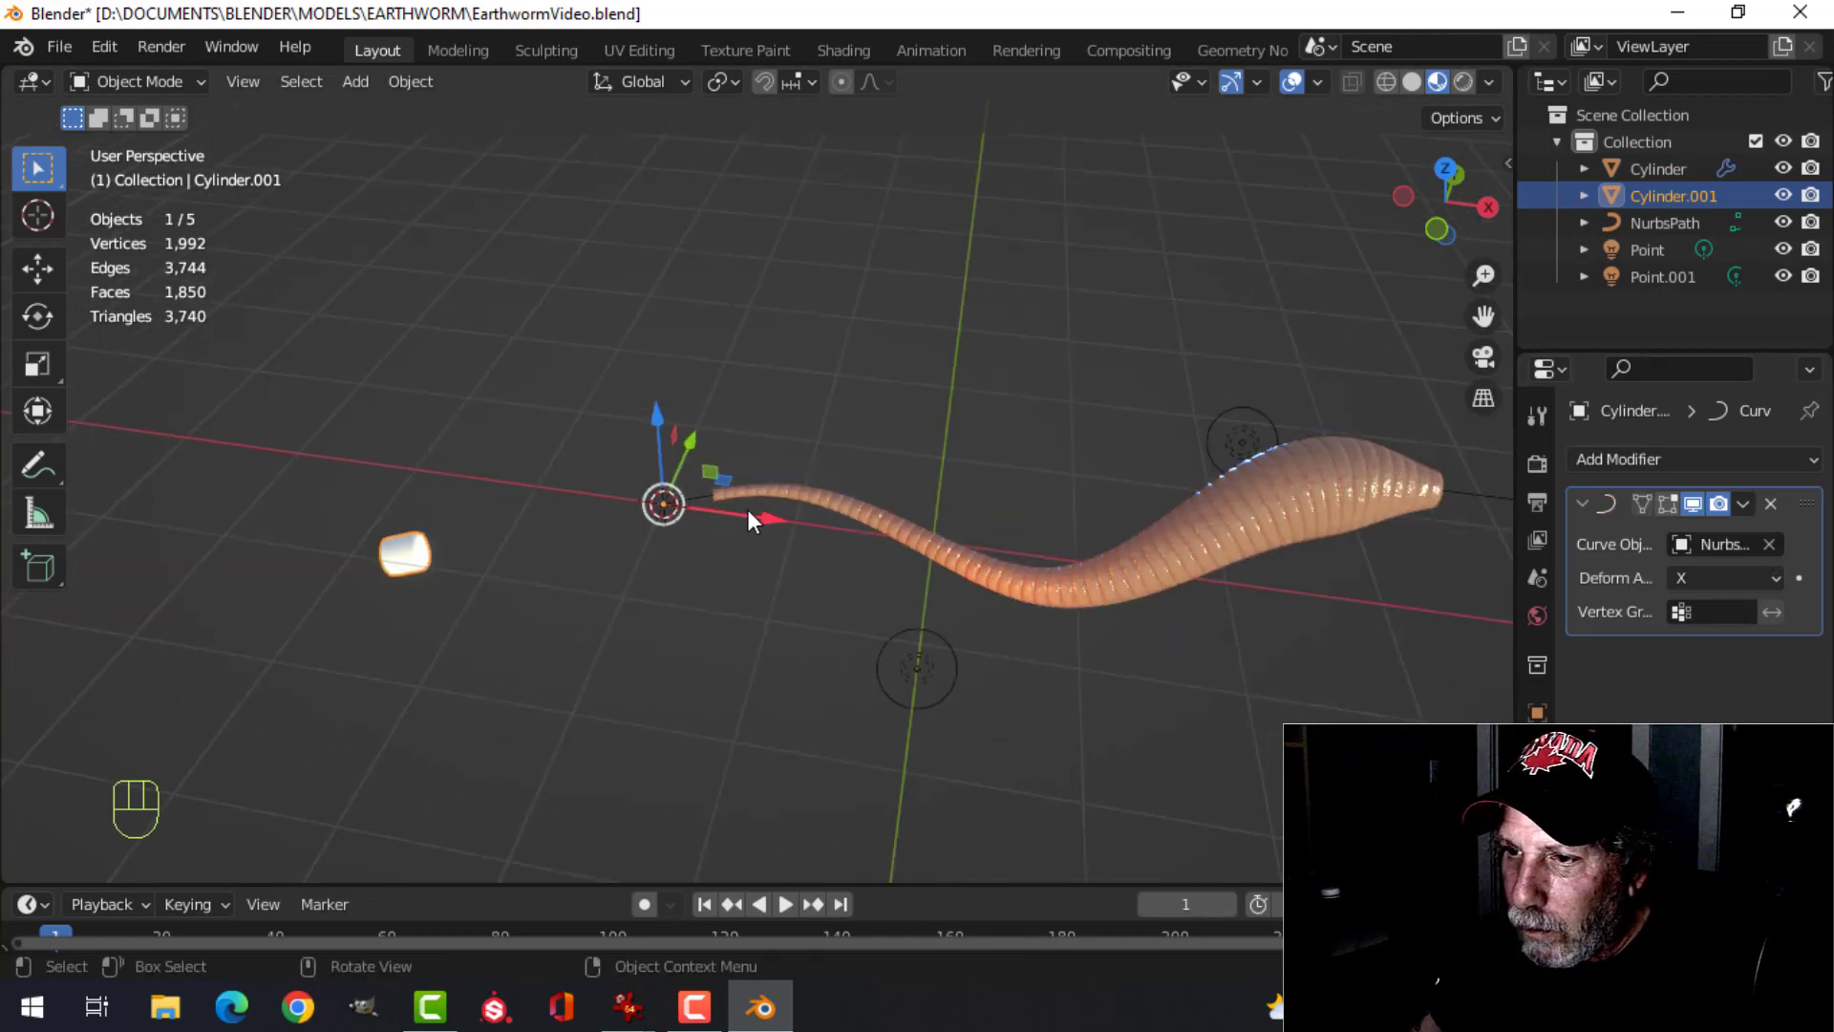
- Slide the cylinder along the X axis onto the worm's narrow body section, leaving nothing selected
drag(747, 508, 1017, 549)
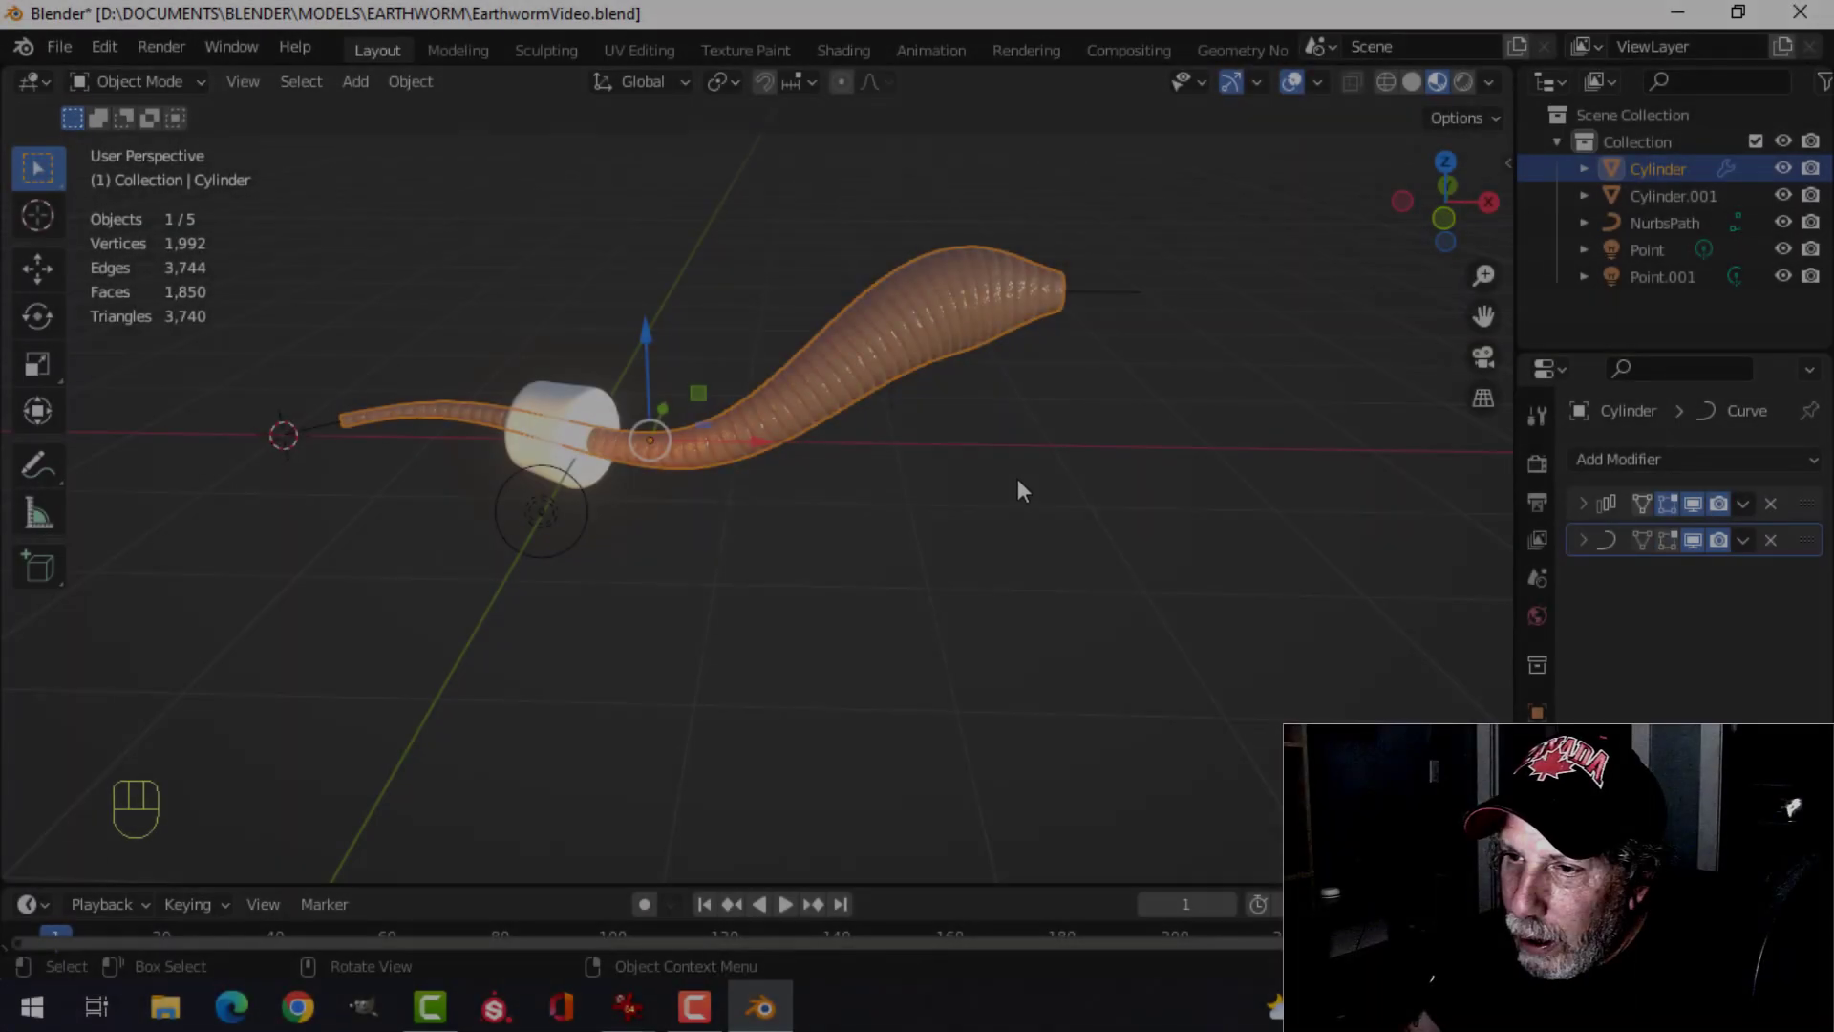
mouse_move(1020, 488)
shift+middle_down()
mouse_move(926, 524)
mouse_move(1004, 512)
shift+middle_up()
key(alt+a)
middle_drag(1049, 455, 884, 410)
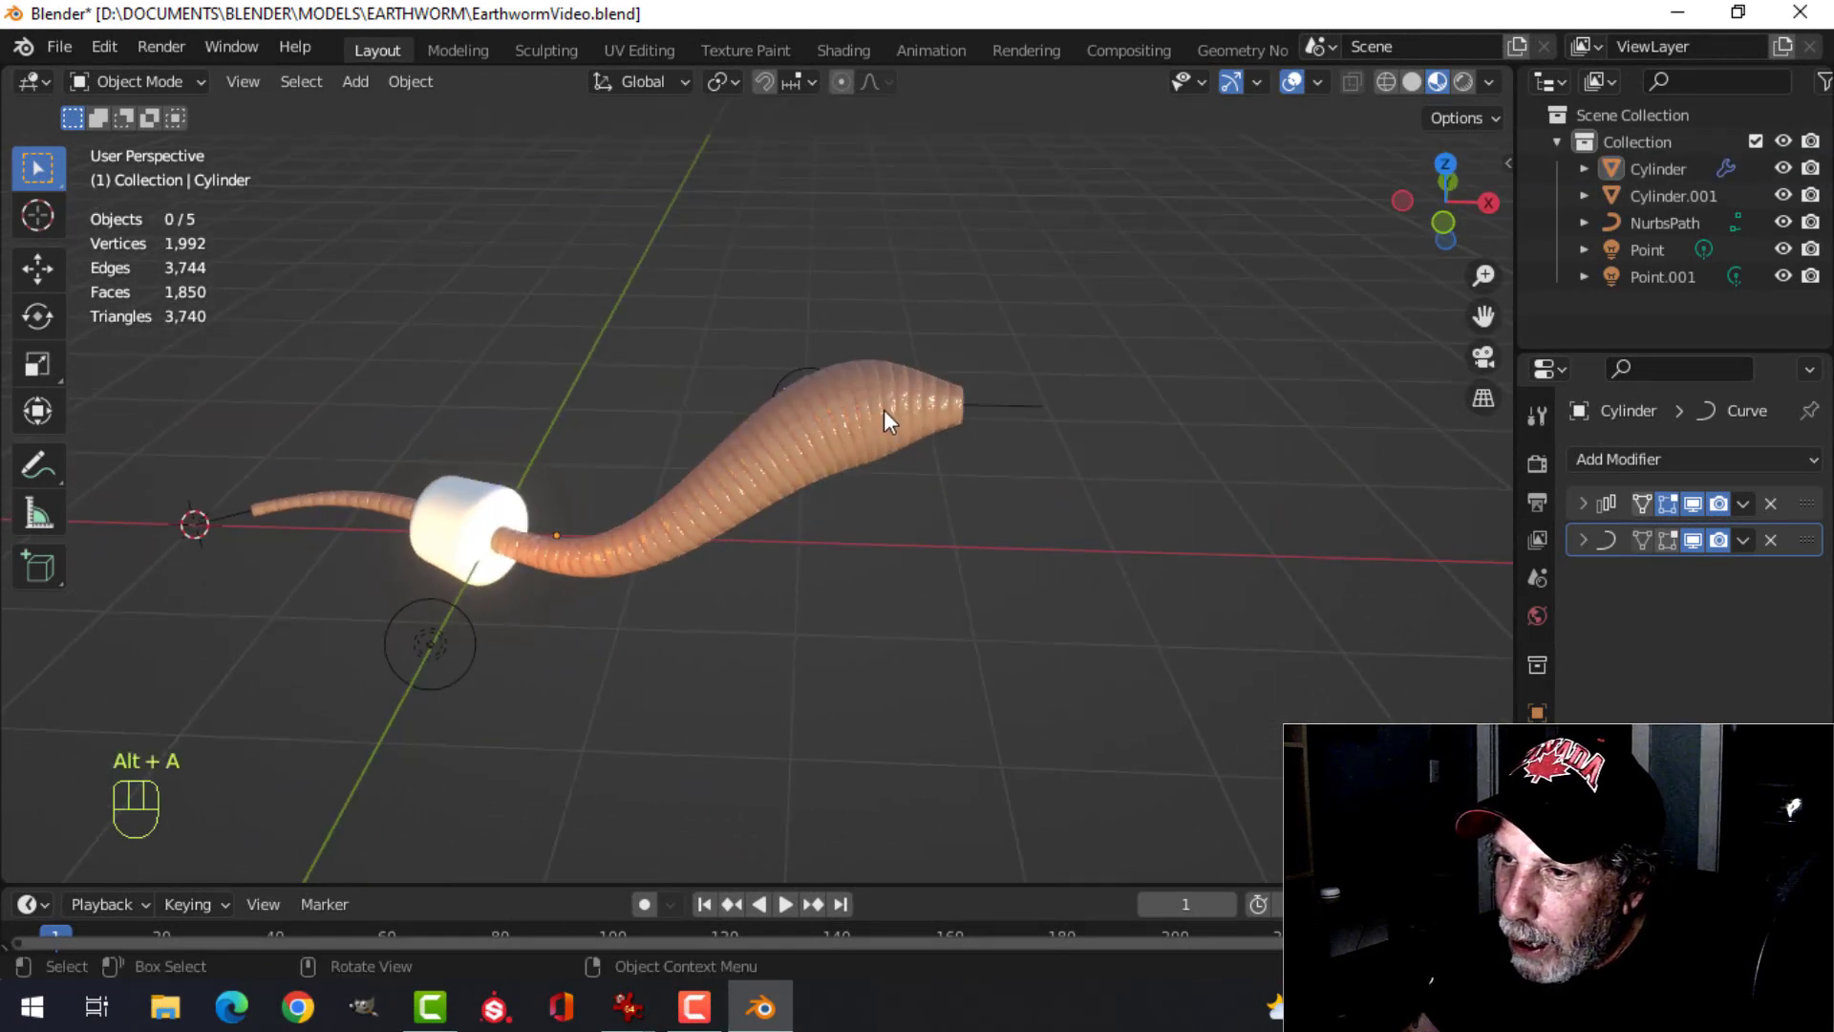
- Apply the worm body's Array and Curve modifiers
click(884, 409)
scroll(936, 531, up, 4)
scroll(901, 565, down, 3)
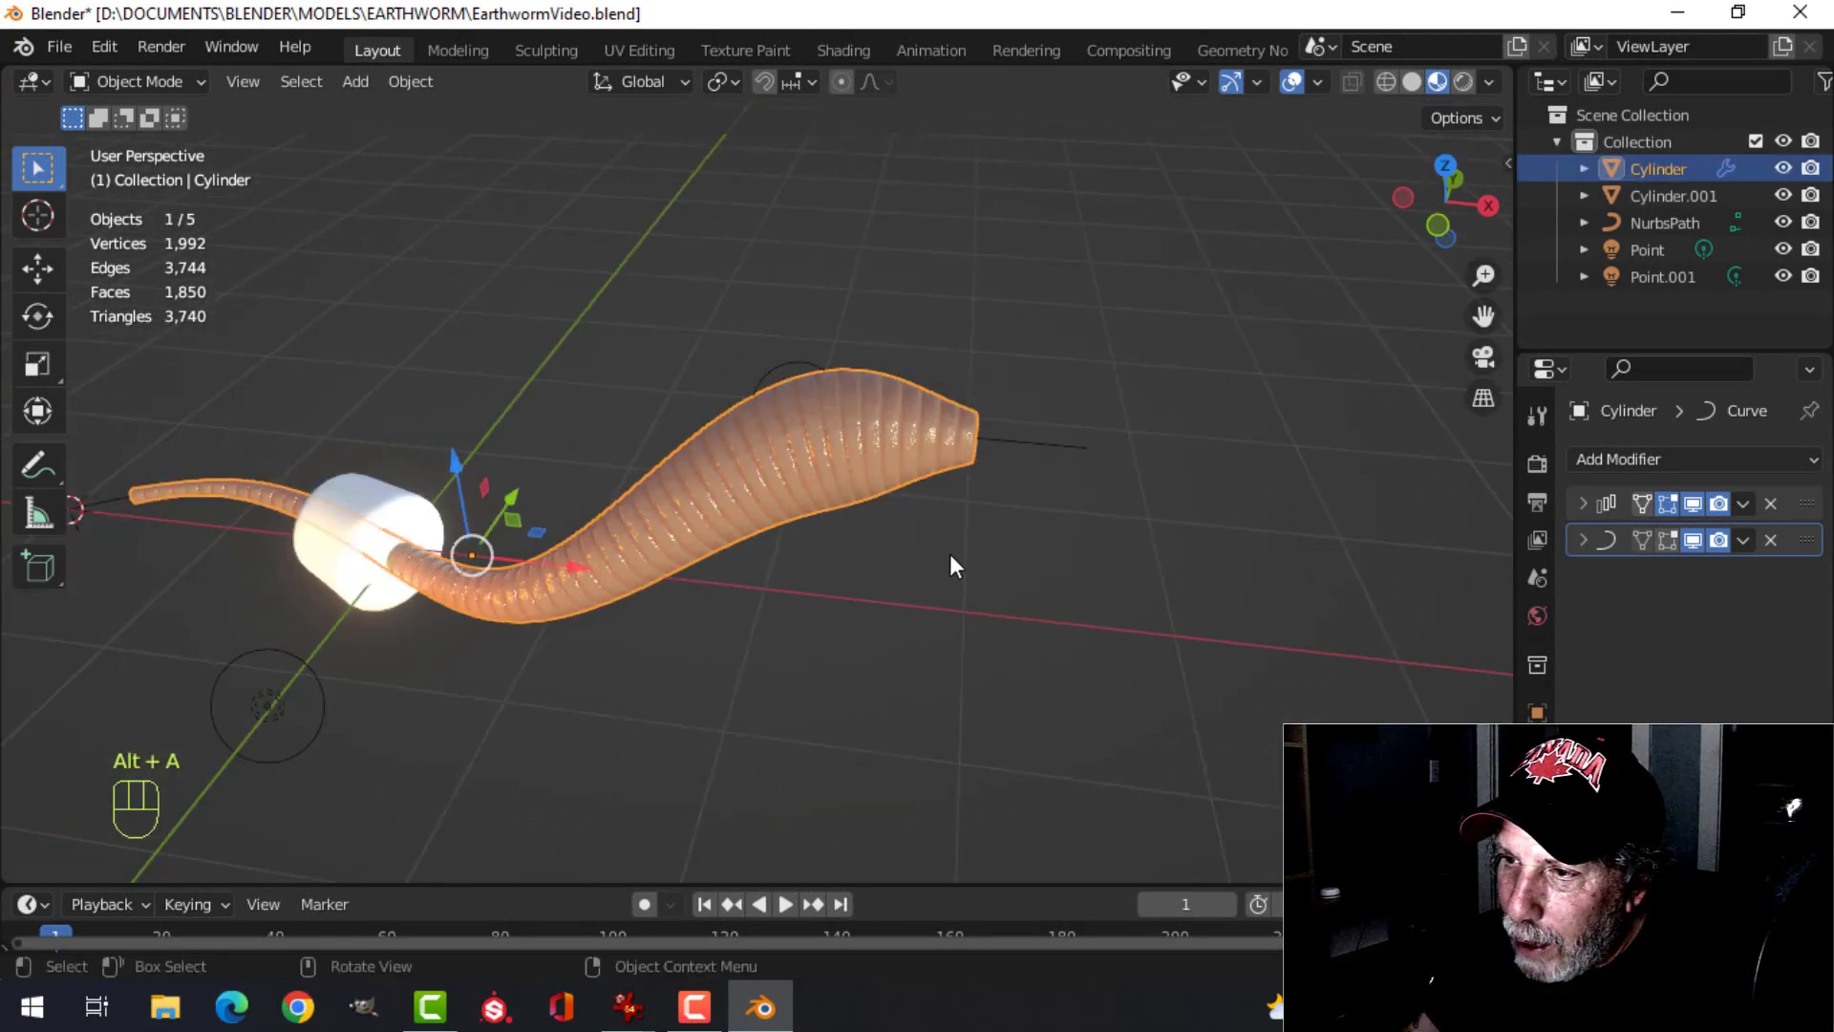
middle_drag(950, 554, 891, 560)
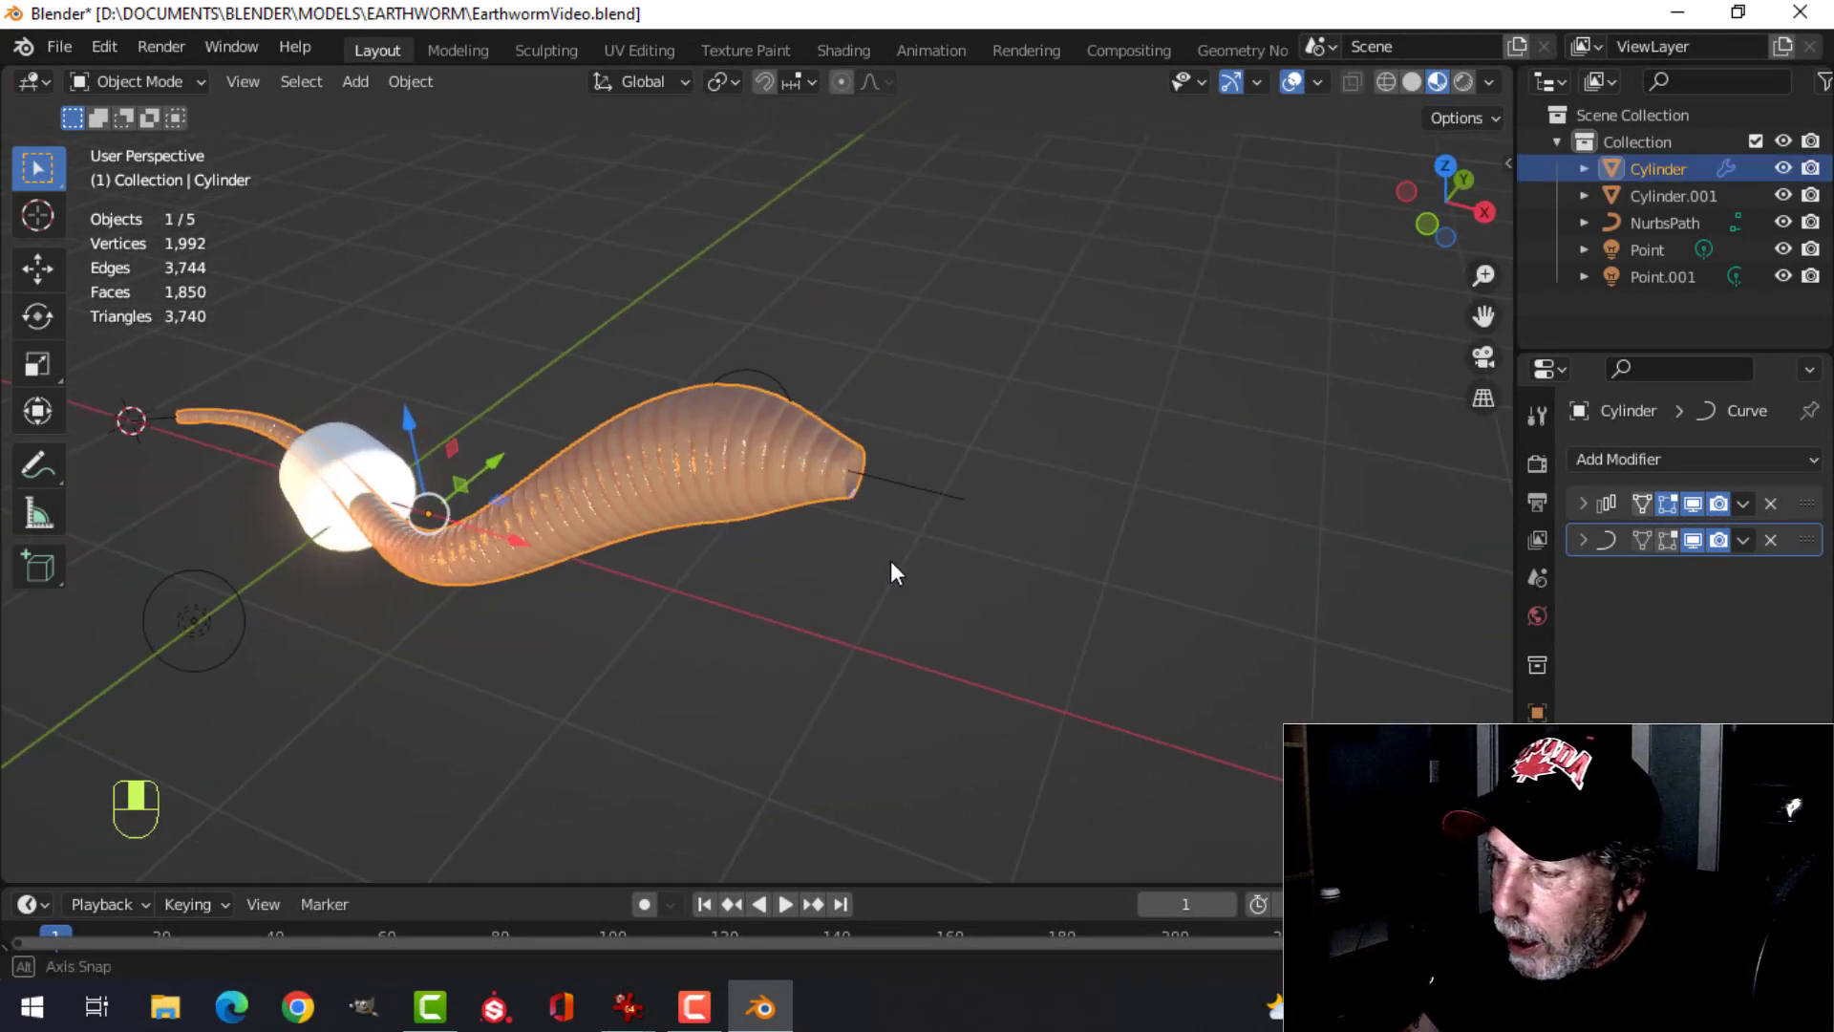
click(1742, 504)
click(1674, 532)
click(1738, 506)
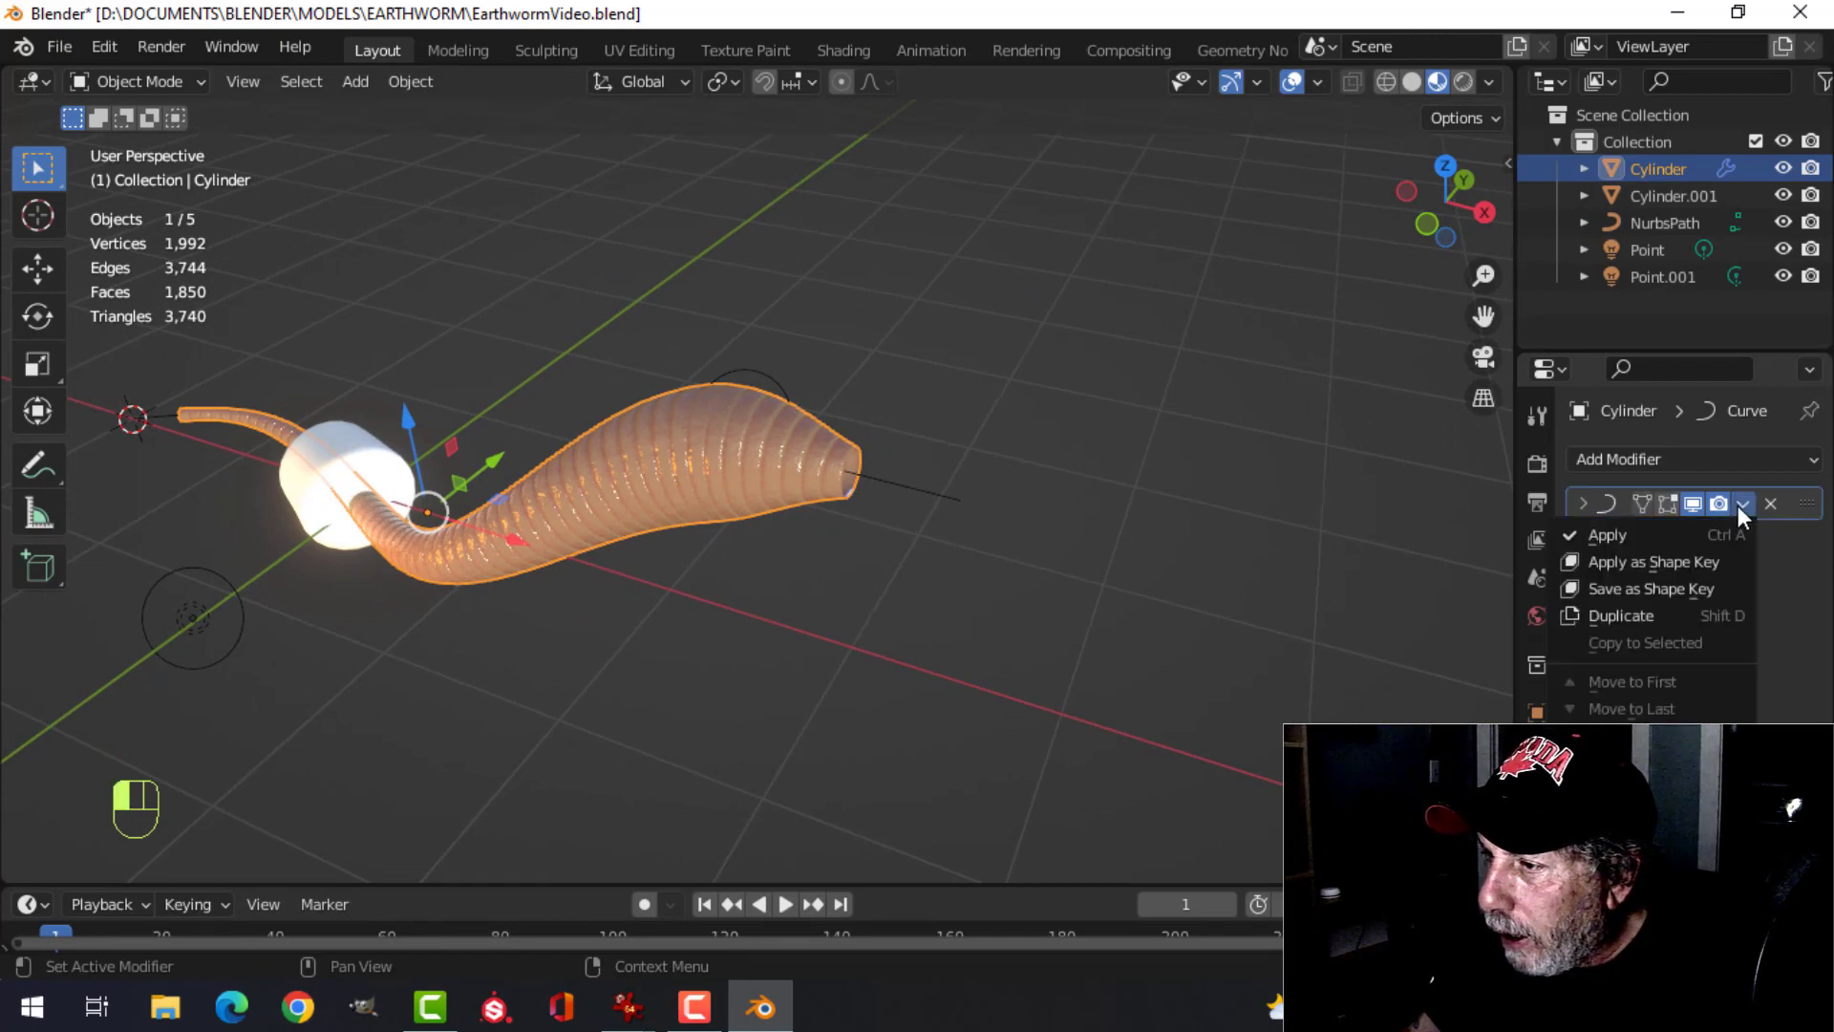
click(1666, 538)
- Slide the white cylinder farther along the X axis to just below the worm's bulge
middle_drag(676, 584, 468, 579)
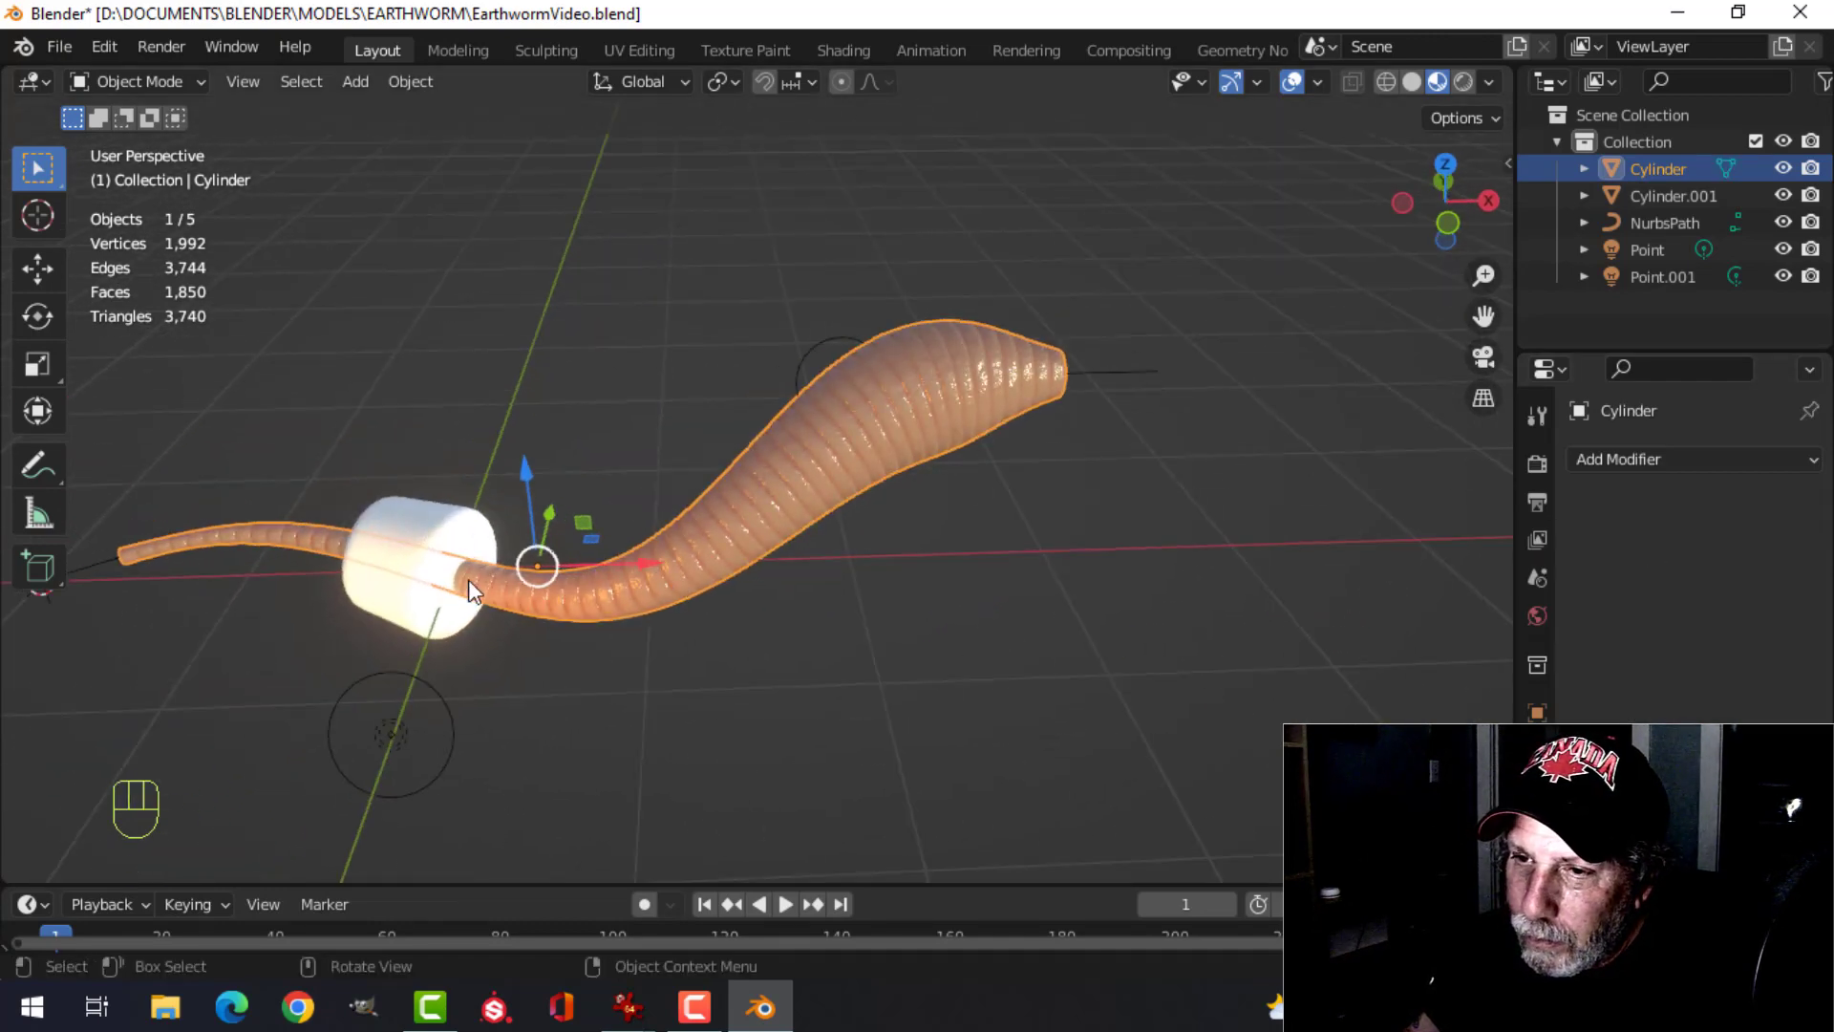
click(428, 542)
drag(931, 559, 1277, 392)
- Shrink the NURBS path's radius at the control point near the bulge, and by 0.783 at the control point in the lower bend
click(1108, 372)
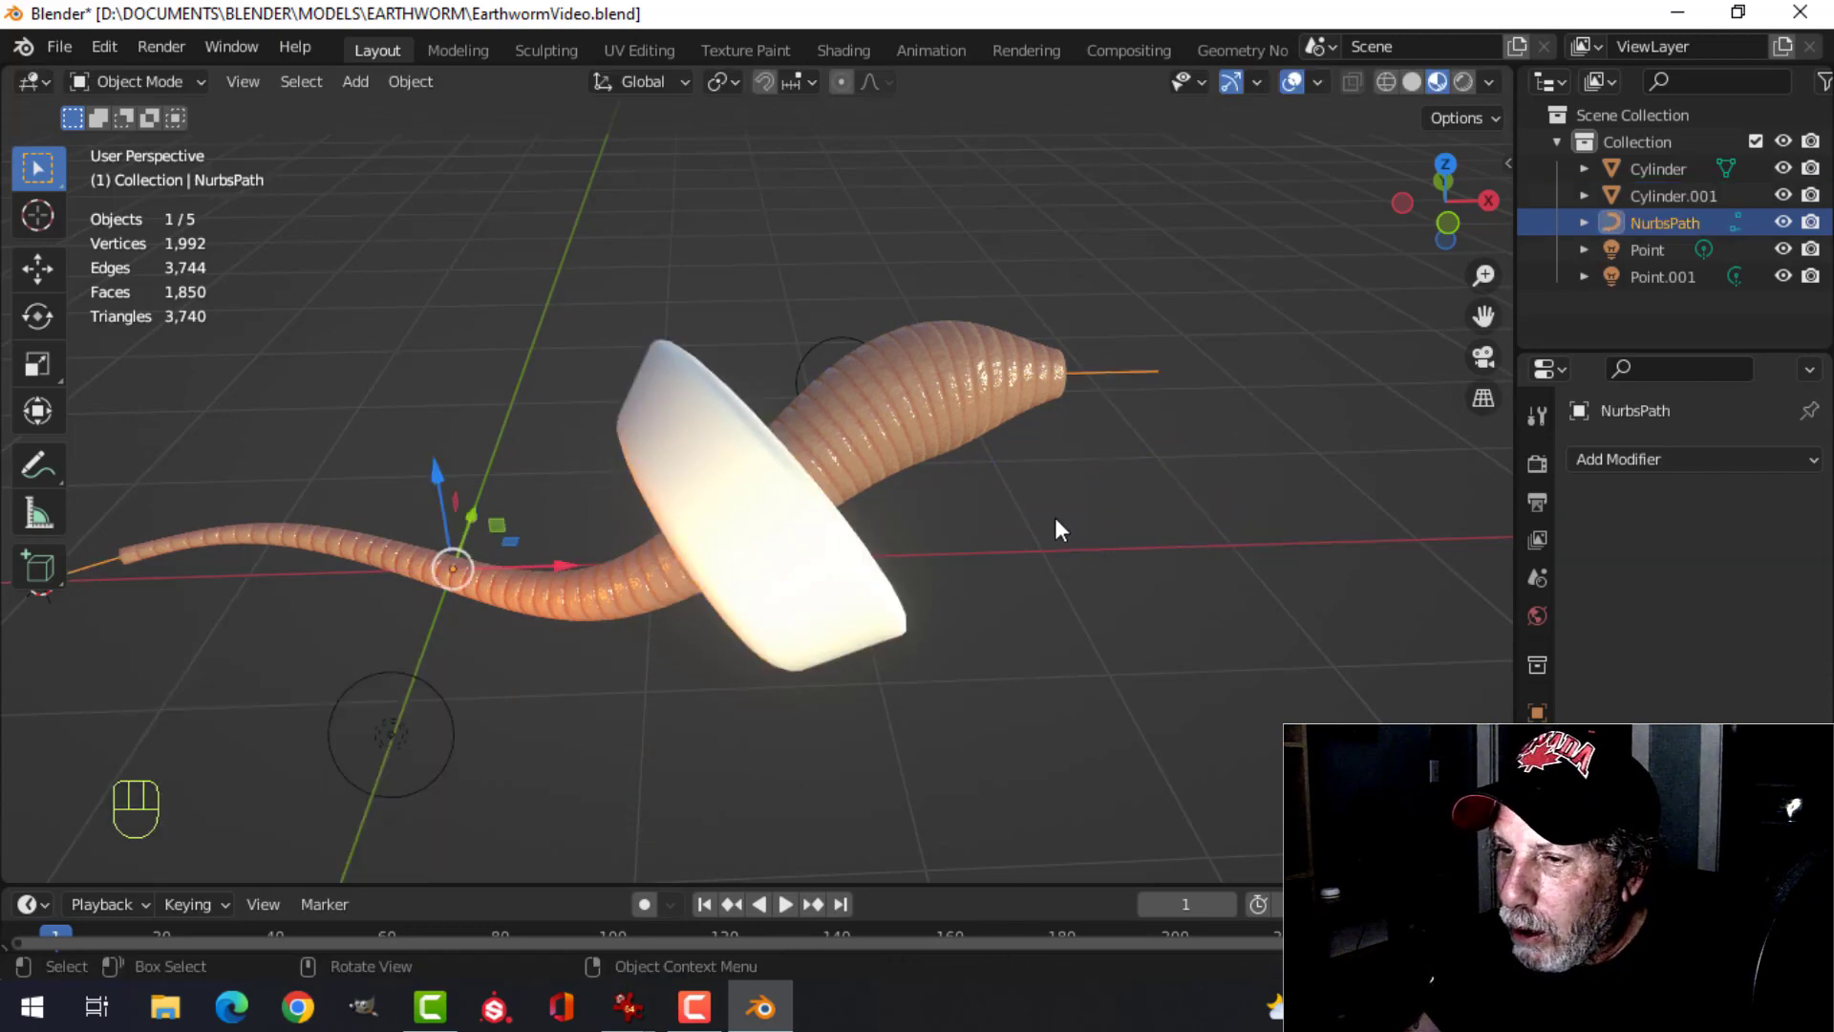
key(Tab)
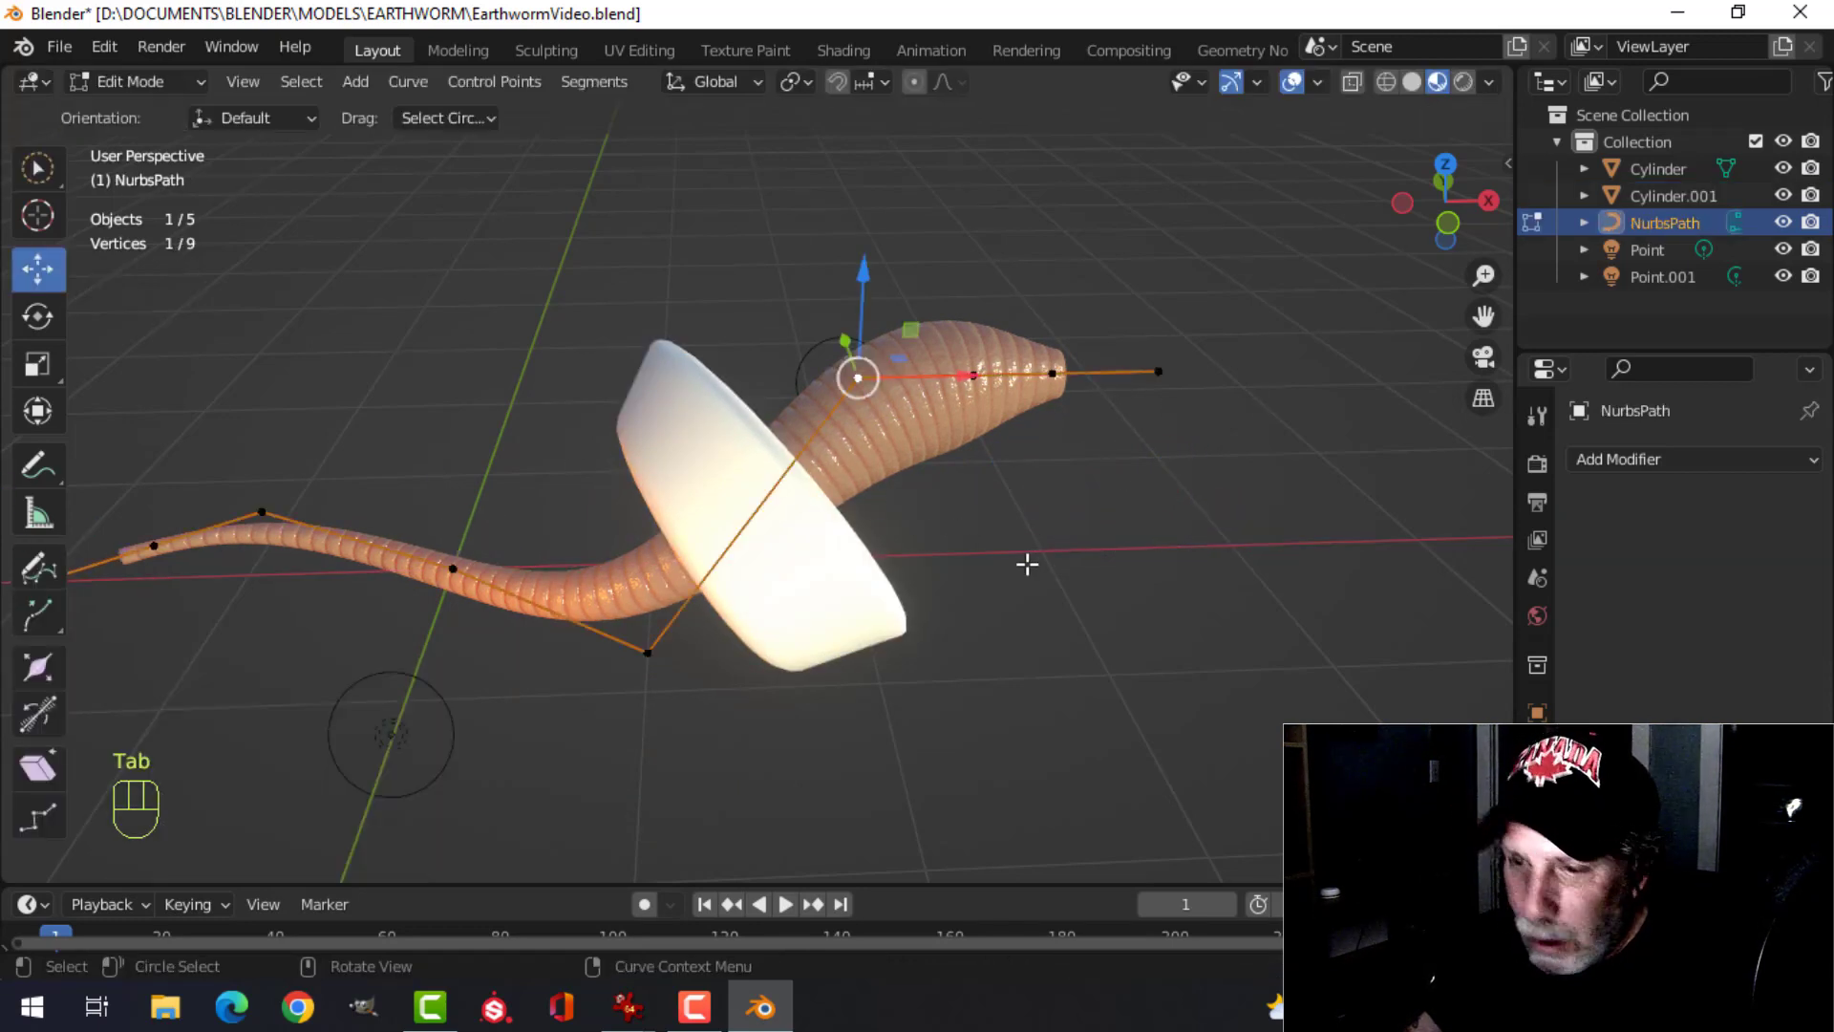
key(alt+s)
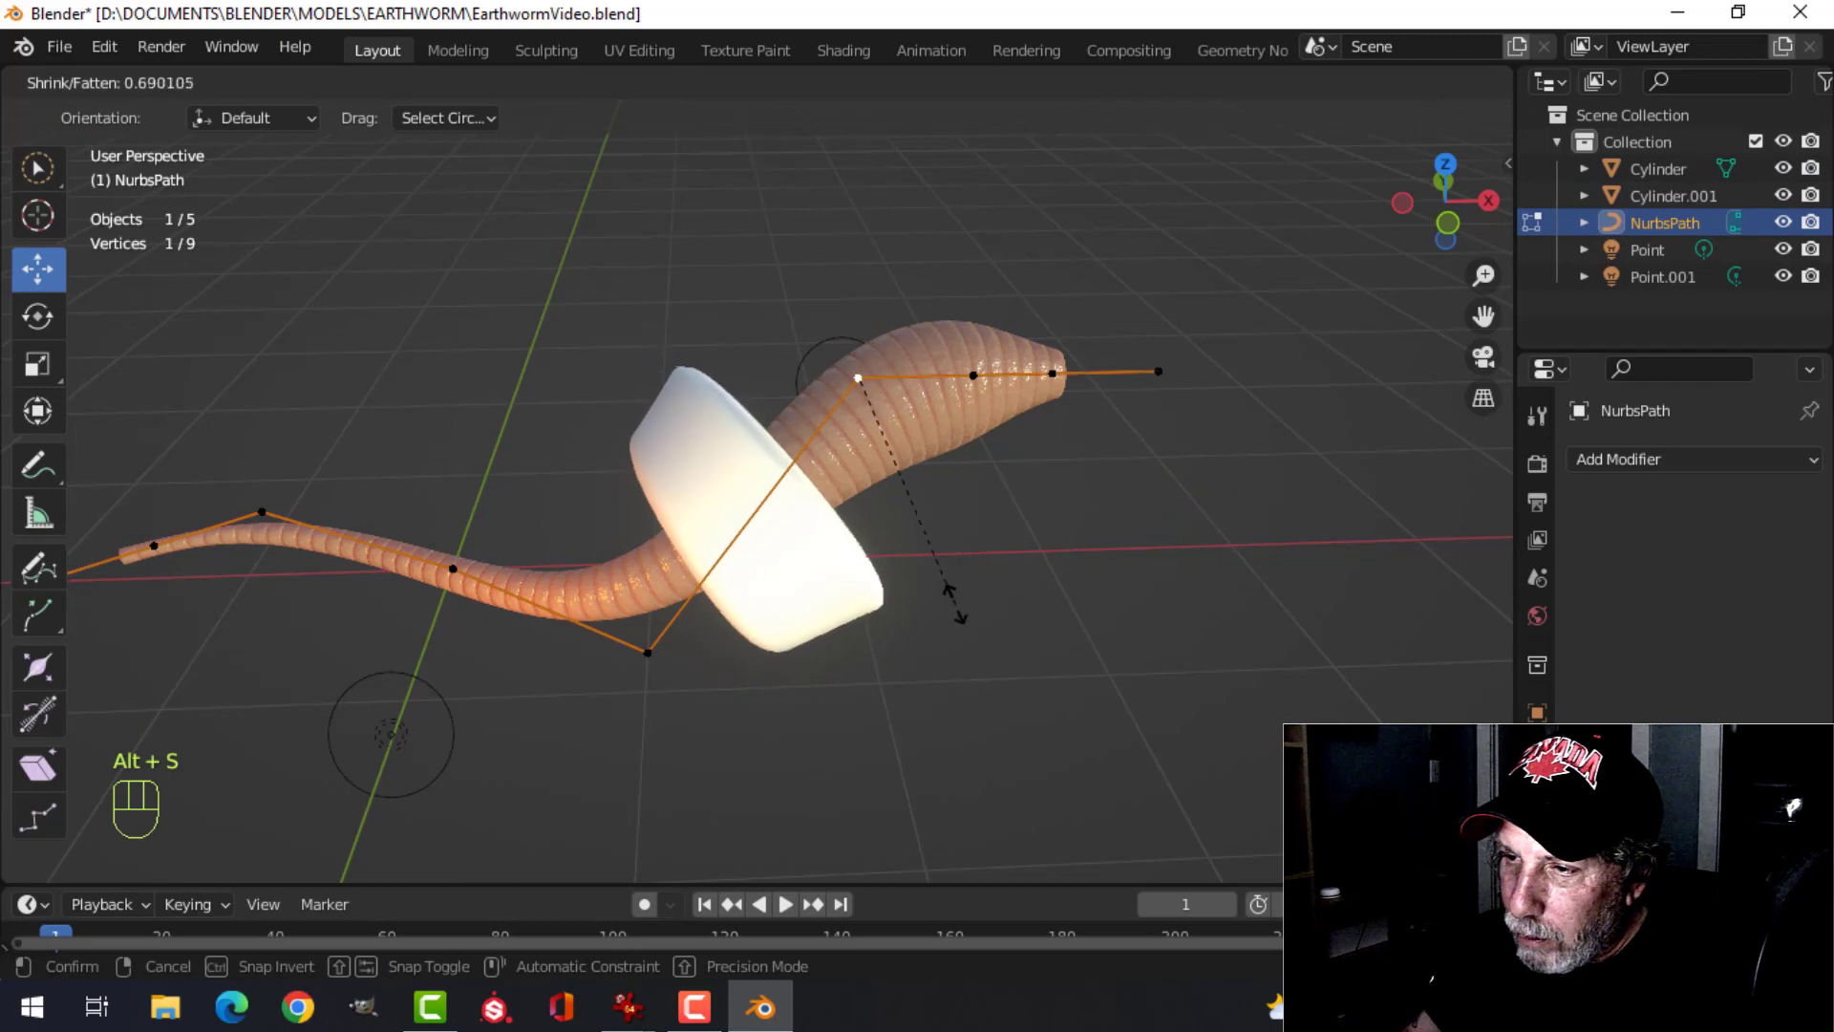
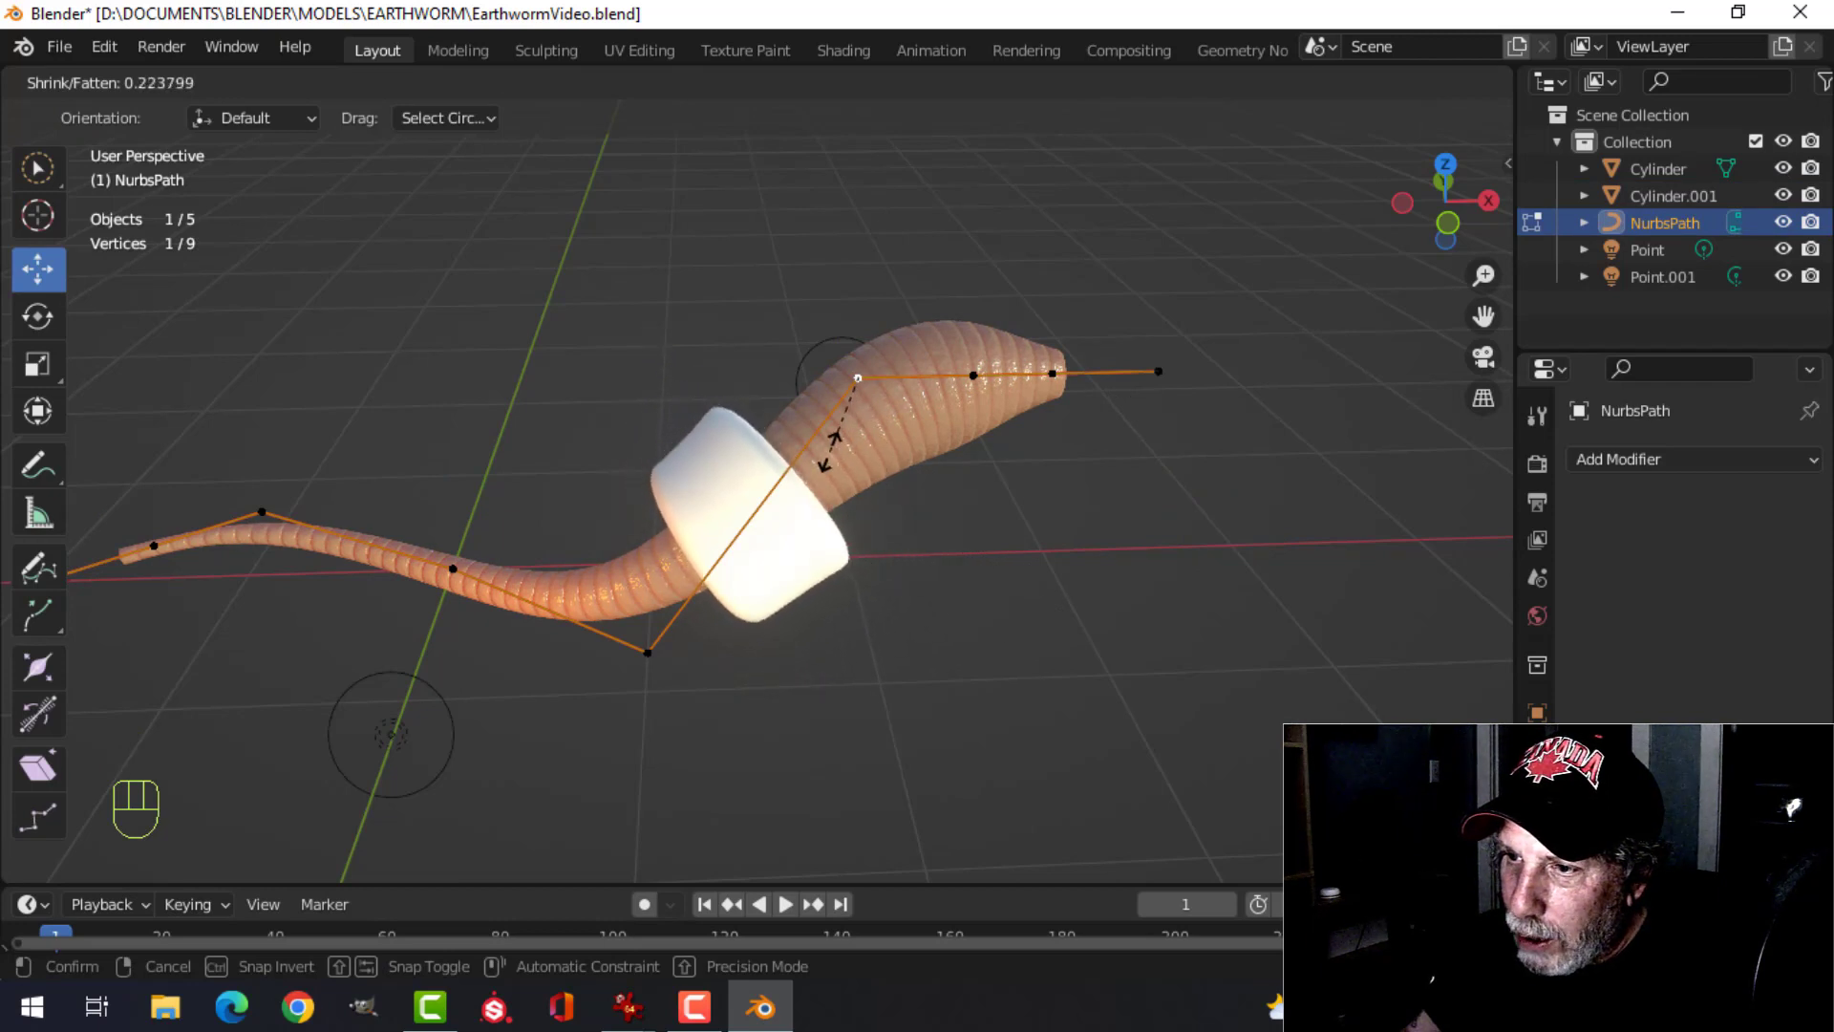
click(856, 377)
middle_drag(818, 573, 755, 607)
click(577, 580)
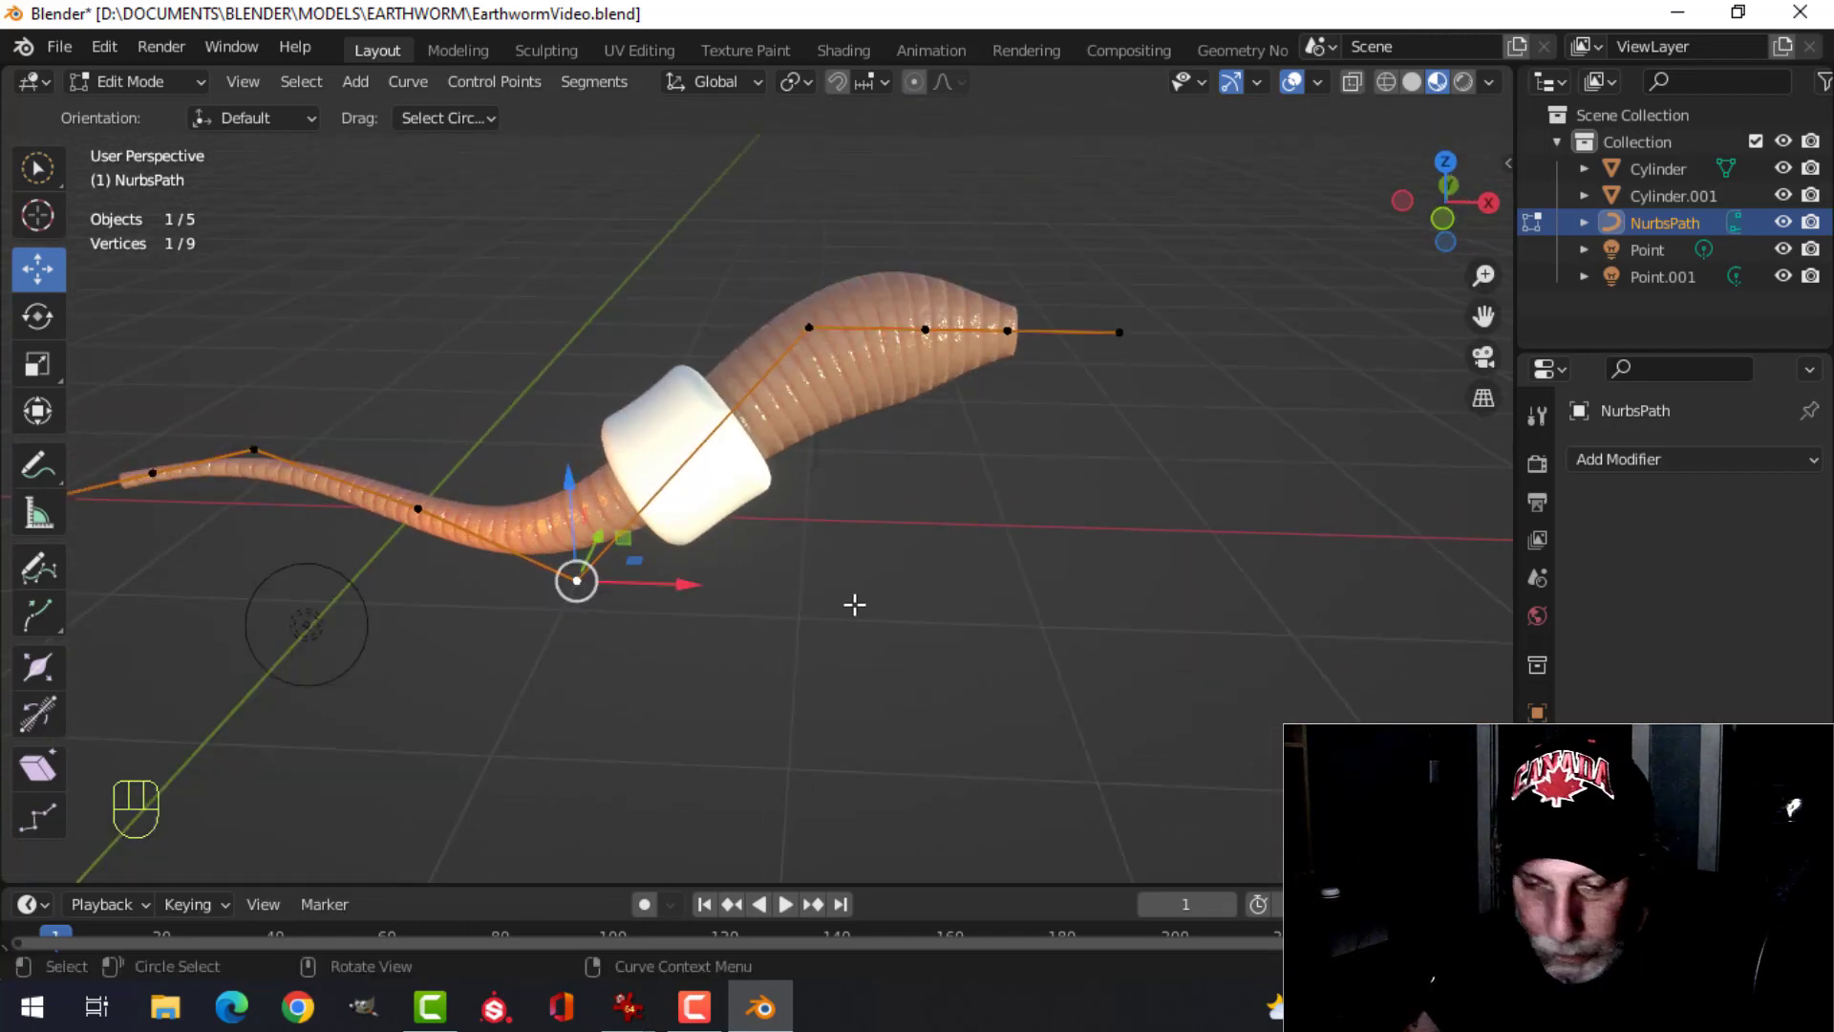
key(alt+s)
click(795, 575)
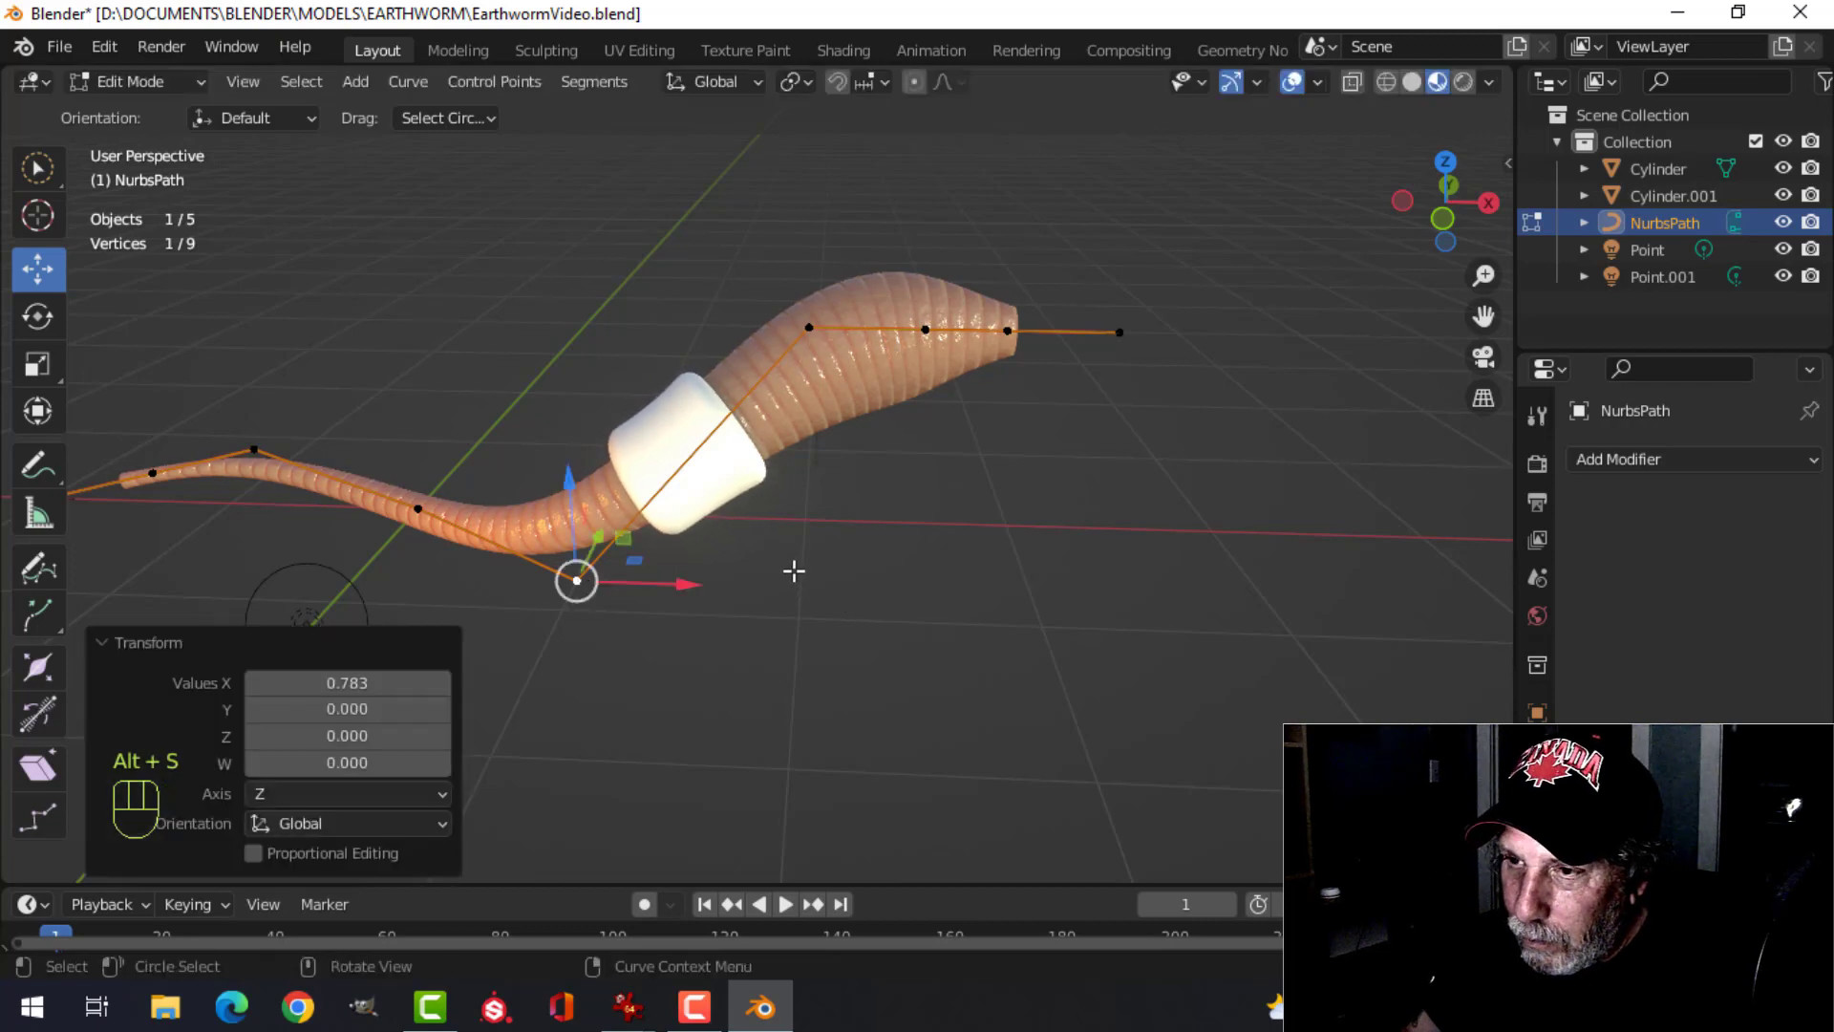
key(Tab)
- Move the white cylinder about -0.267 m along the X axis
click(781, 516)
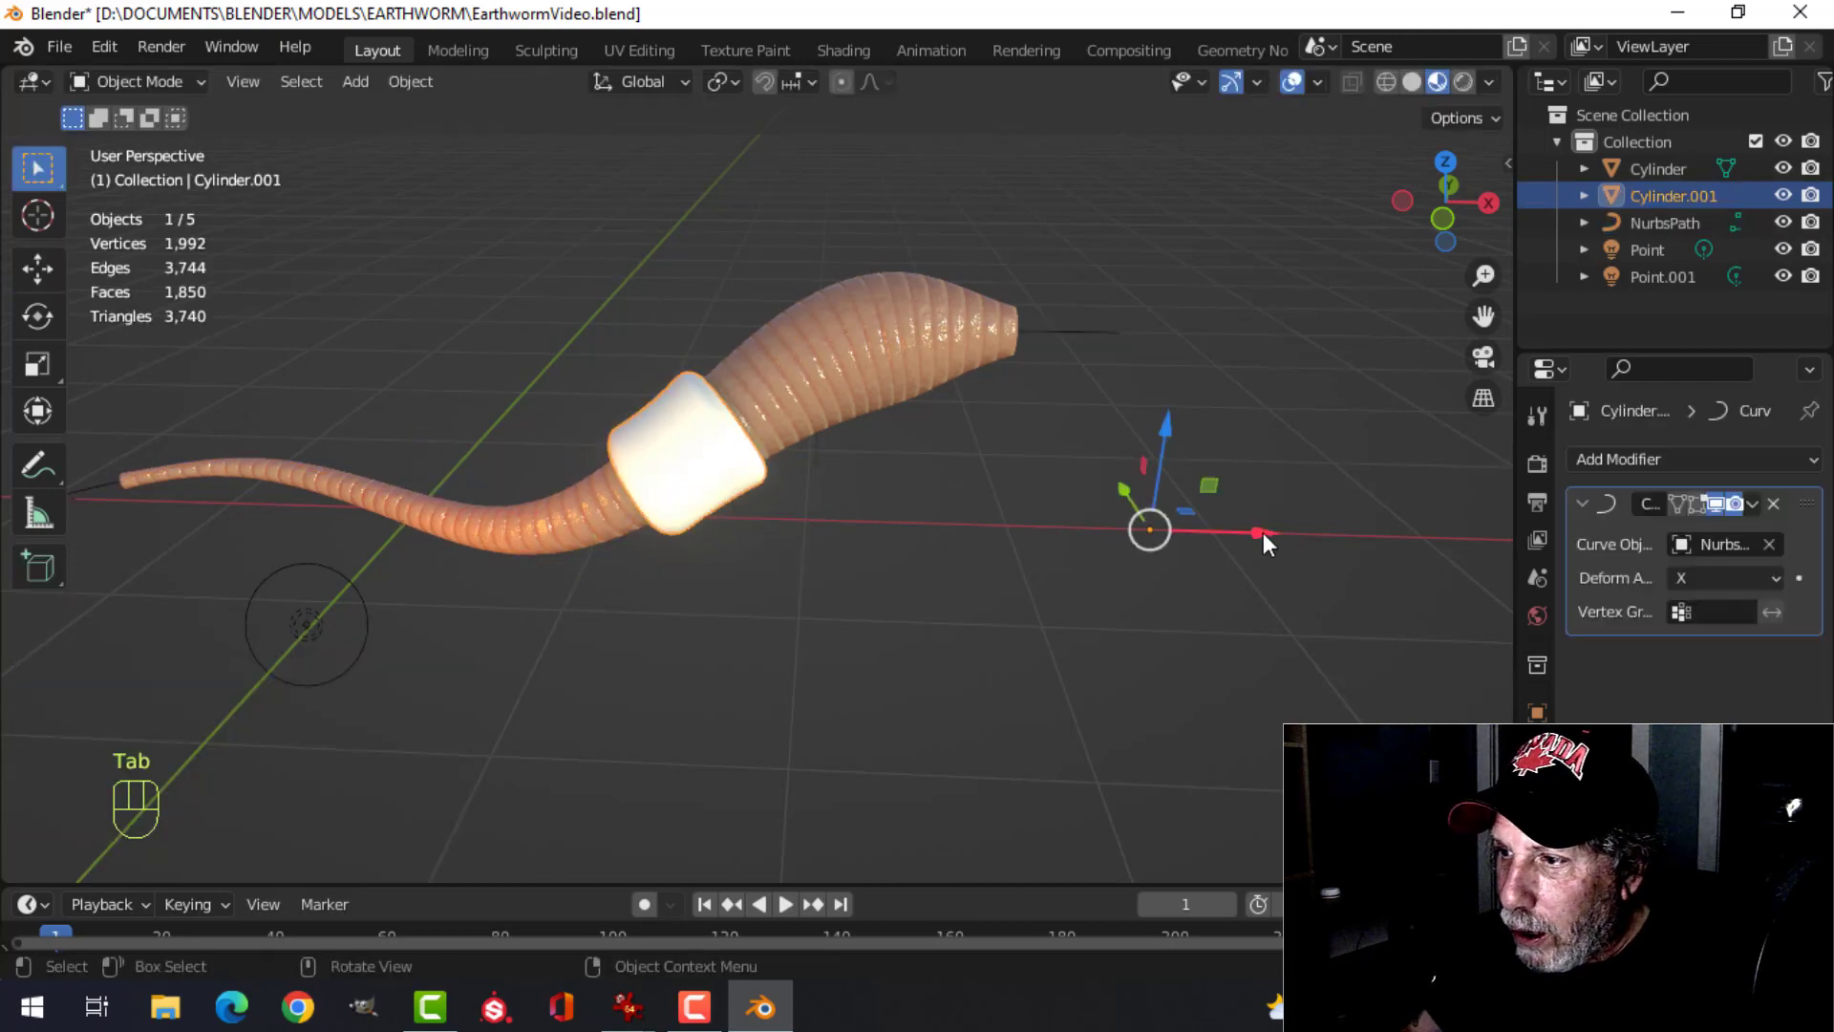
drag(1265, 542, 1208, 533)
middle_drag(1208, 533, 741, 612)
scroll(737, 600, up, 3)
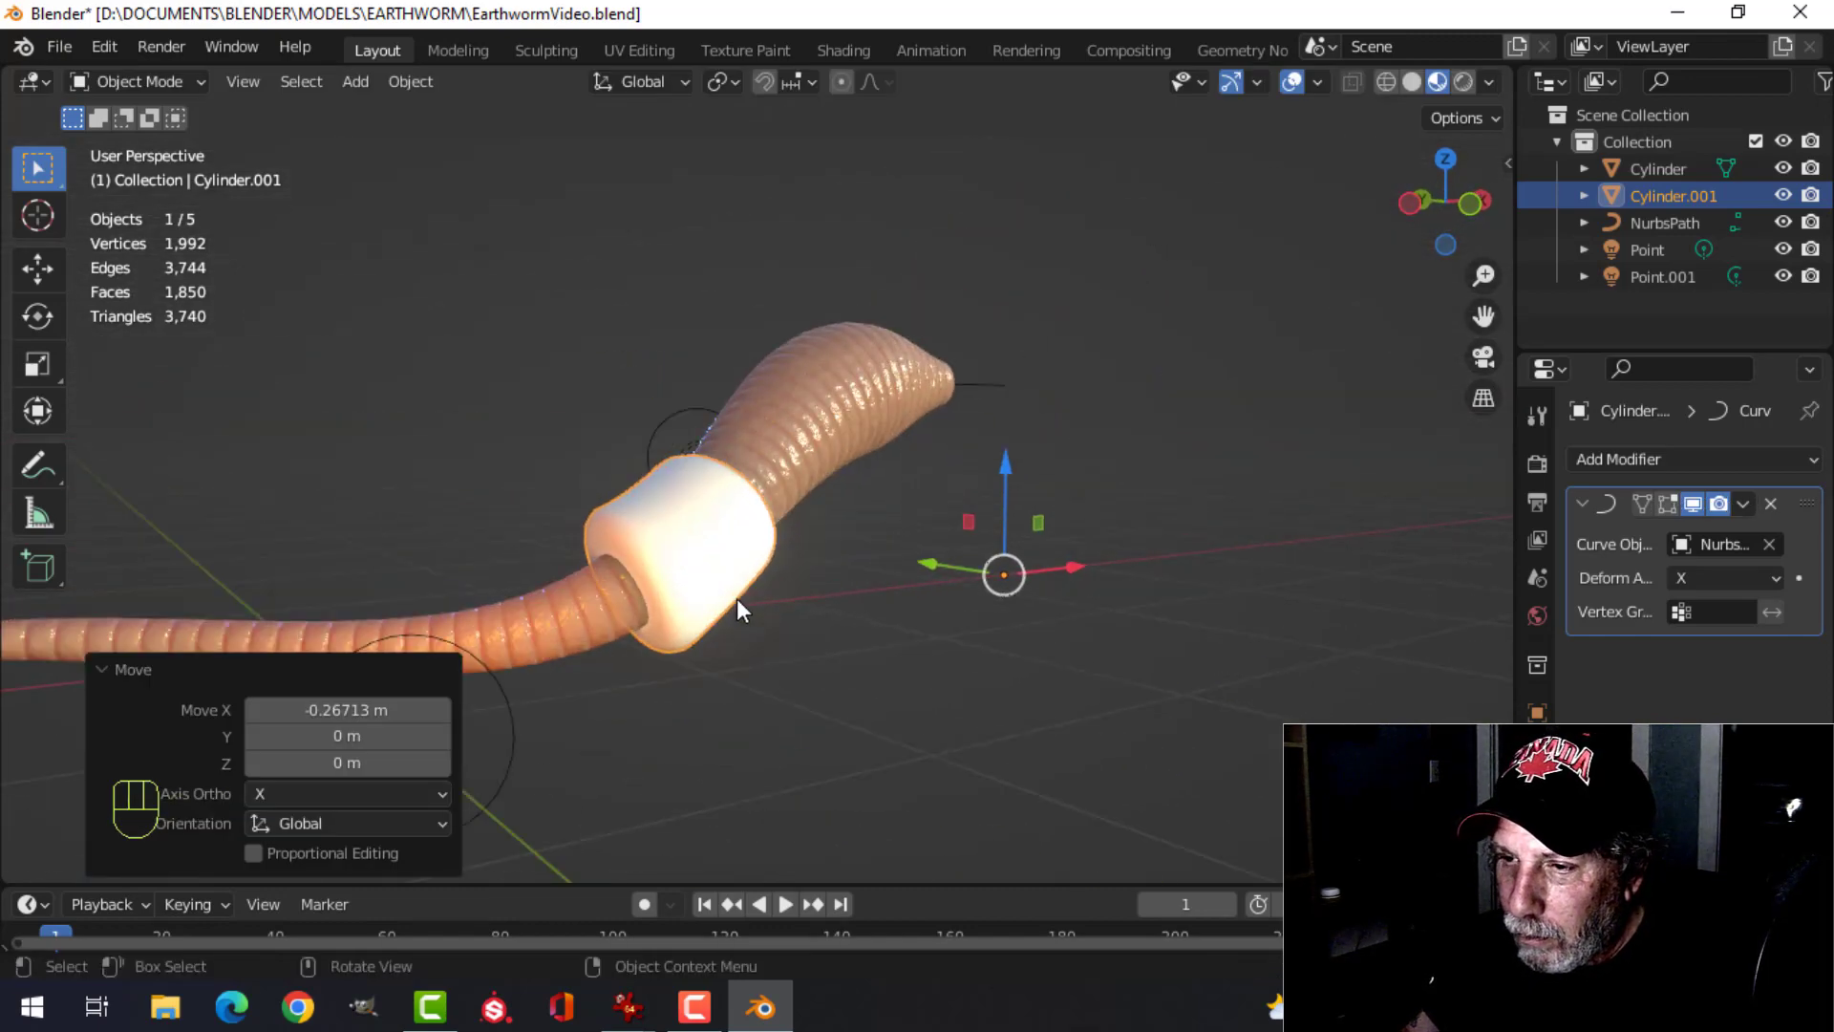
- Scale the cylinder's whole mesh down to about 0.79 in Edit Mode and check its fit around the worm
key(Tab)
key(a)
key(s)
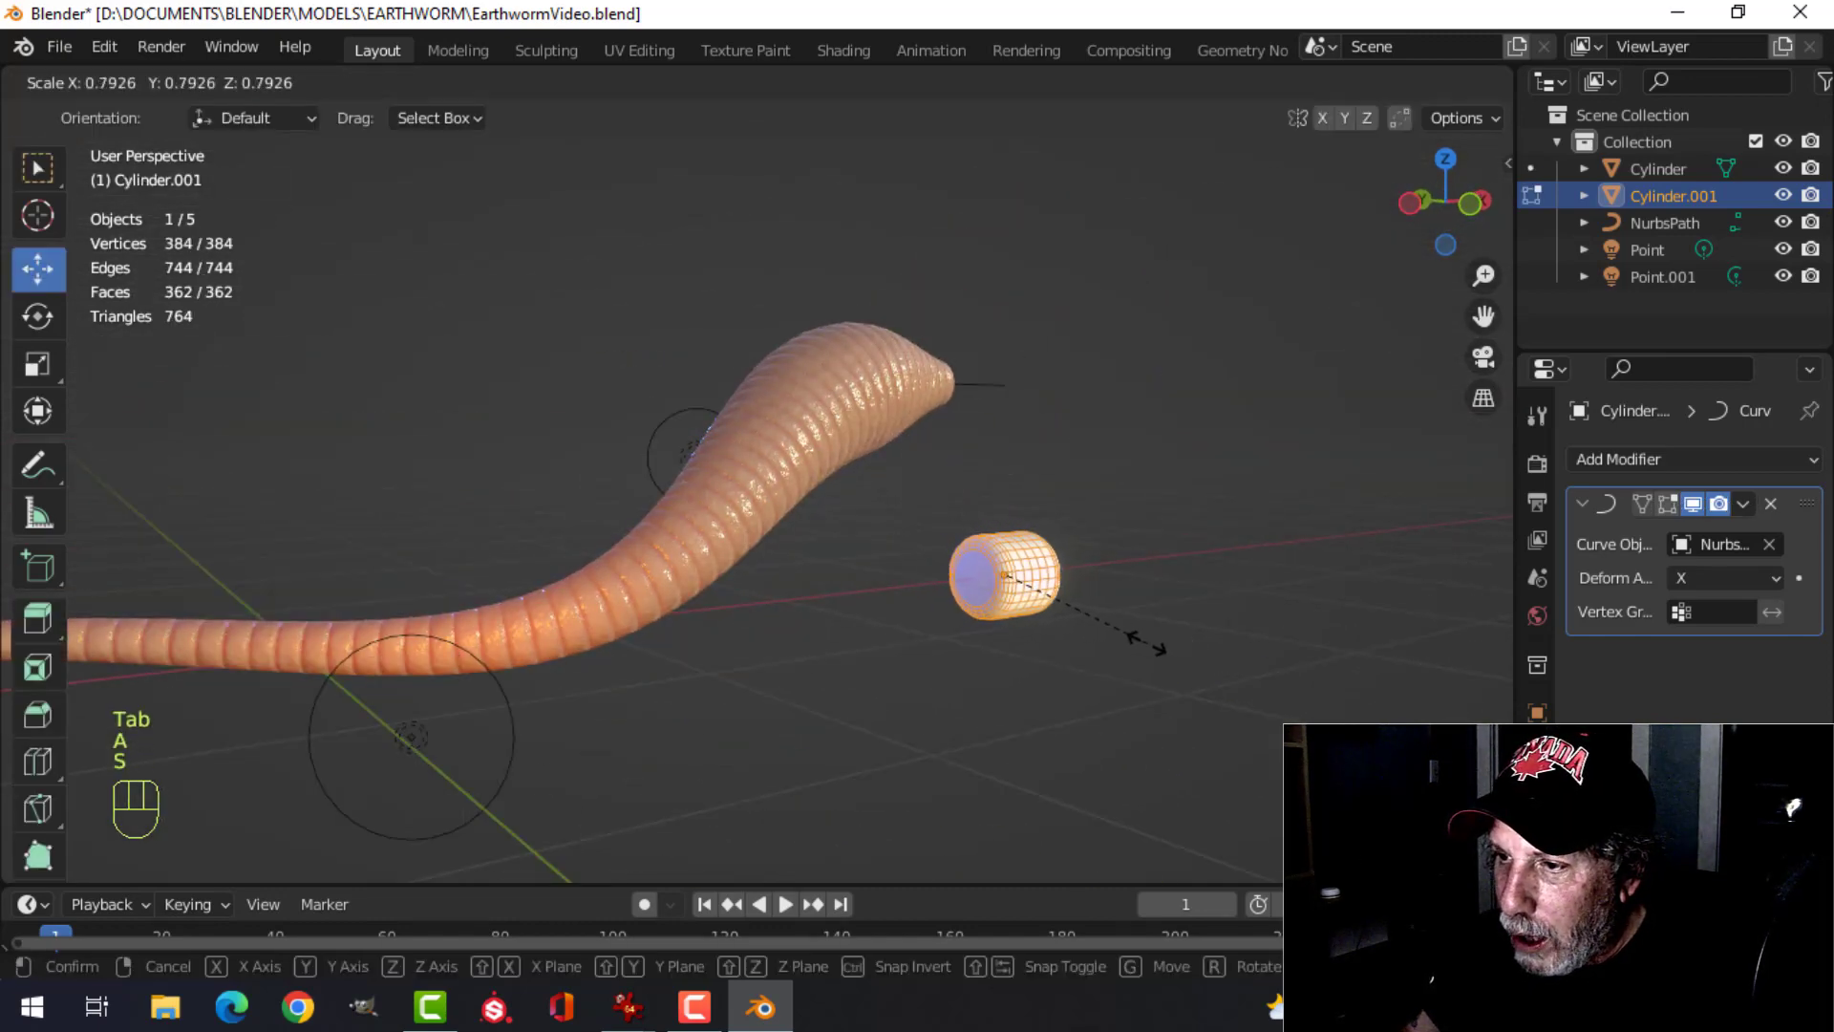
click(1146, 642)
key(Tab)
middle_drag(1146, 643, 675, 630)
- Stretch the cylinder's mesh to about 1.2 along the X axis in Edit Mode
key(Tab)
key(a)
key(s)
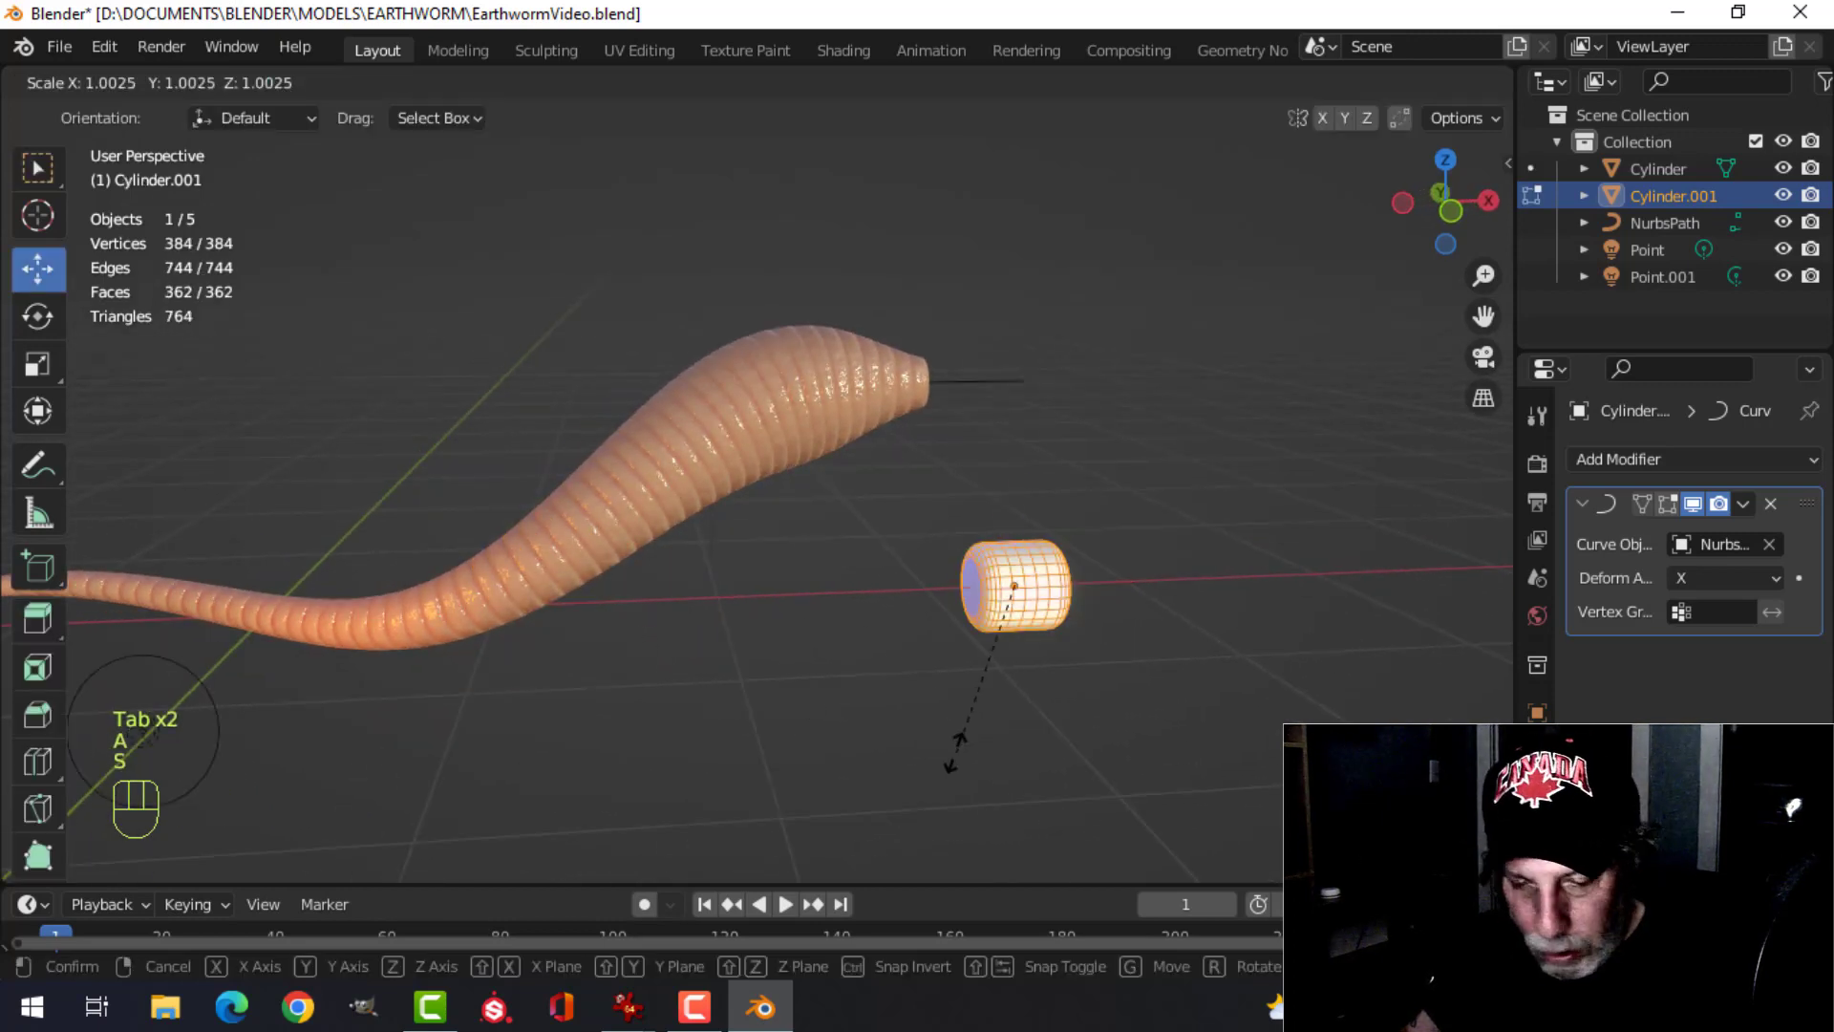
key(x)
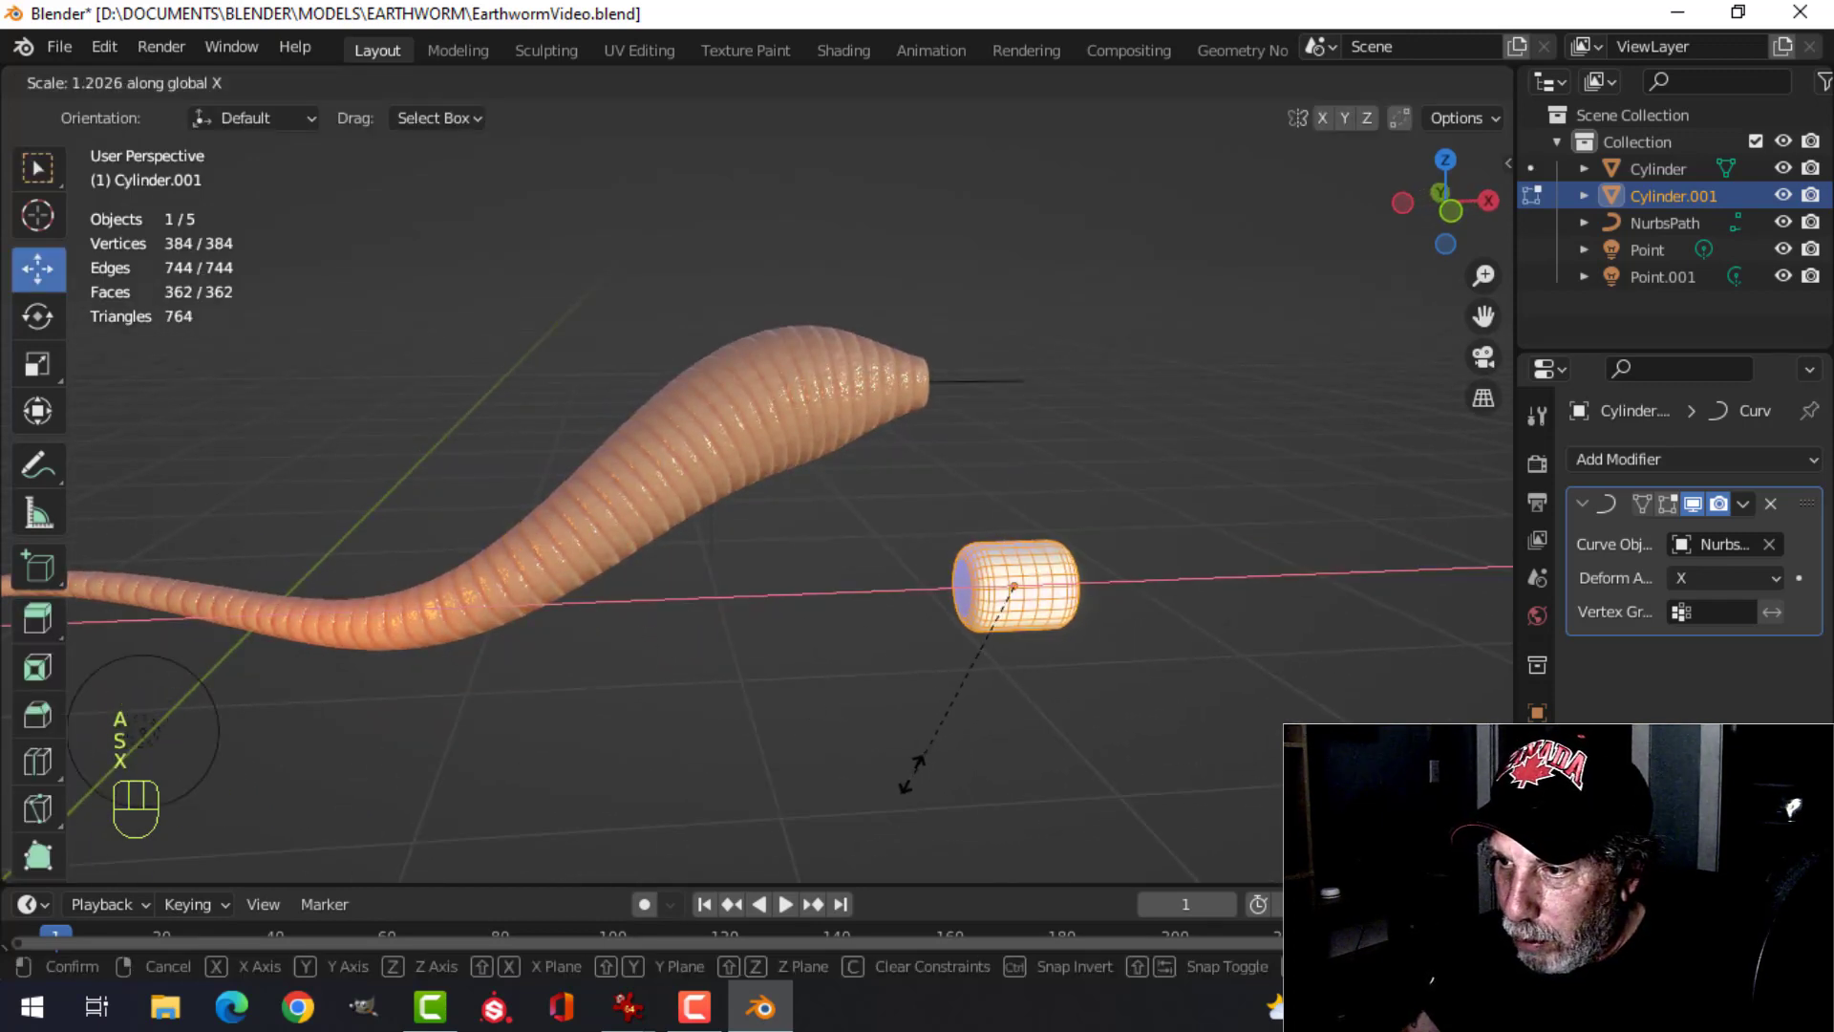
click(909, 775)
key(Tab)
- Assign the existing skin material to the white band around the worm and check how it blends with the body
middle_drag(683, 640, 755, 608)
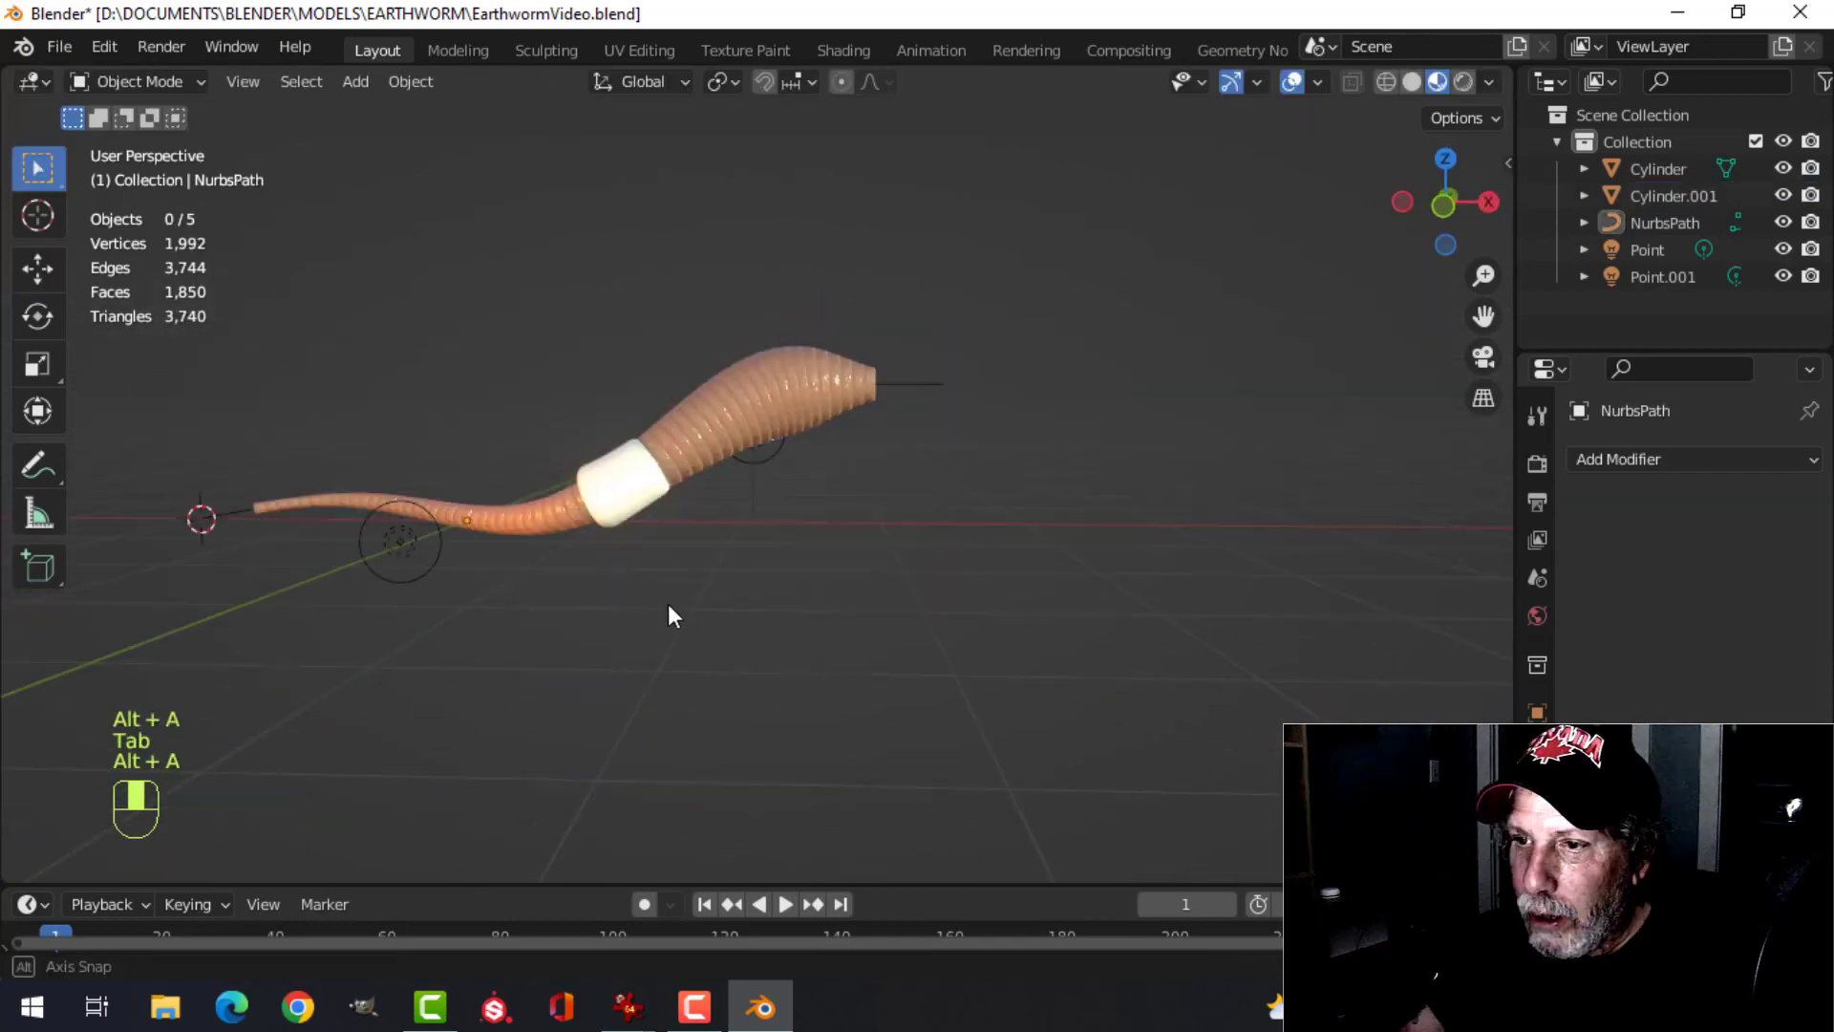
middle_drag(668, 606, 760, 552)
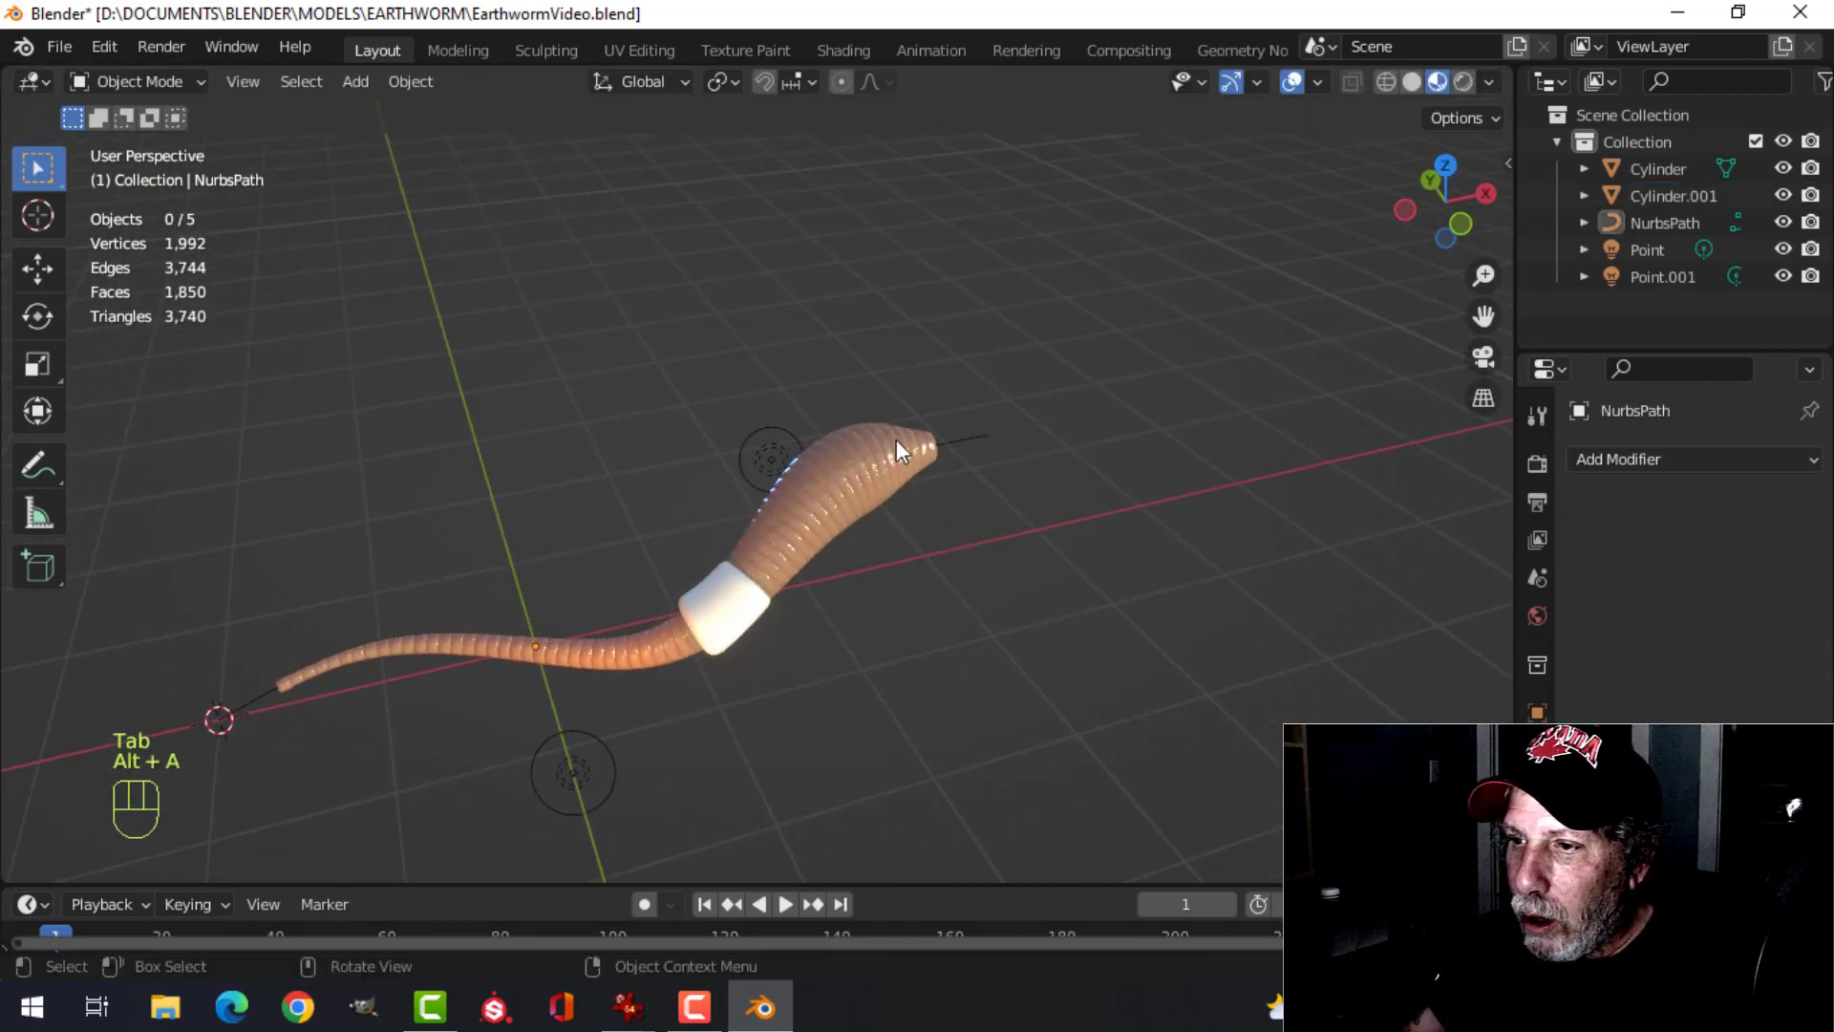
scroll(802, 597, down, 2)
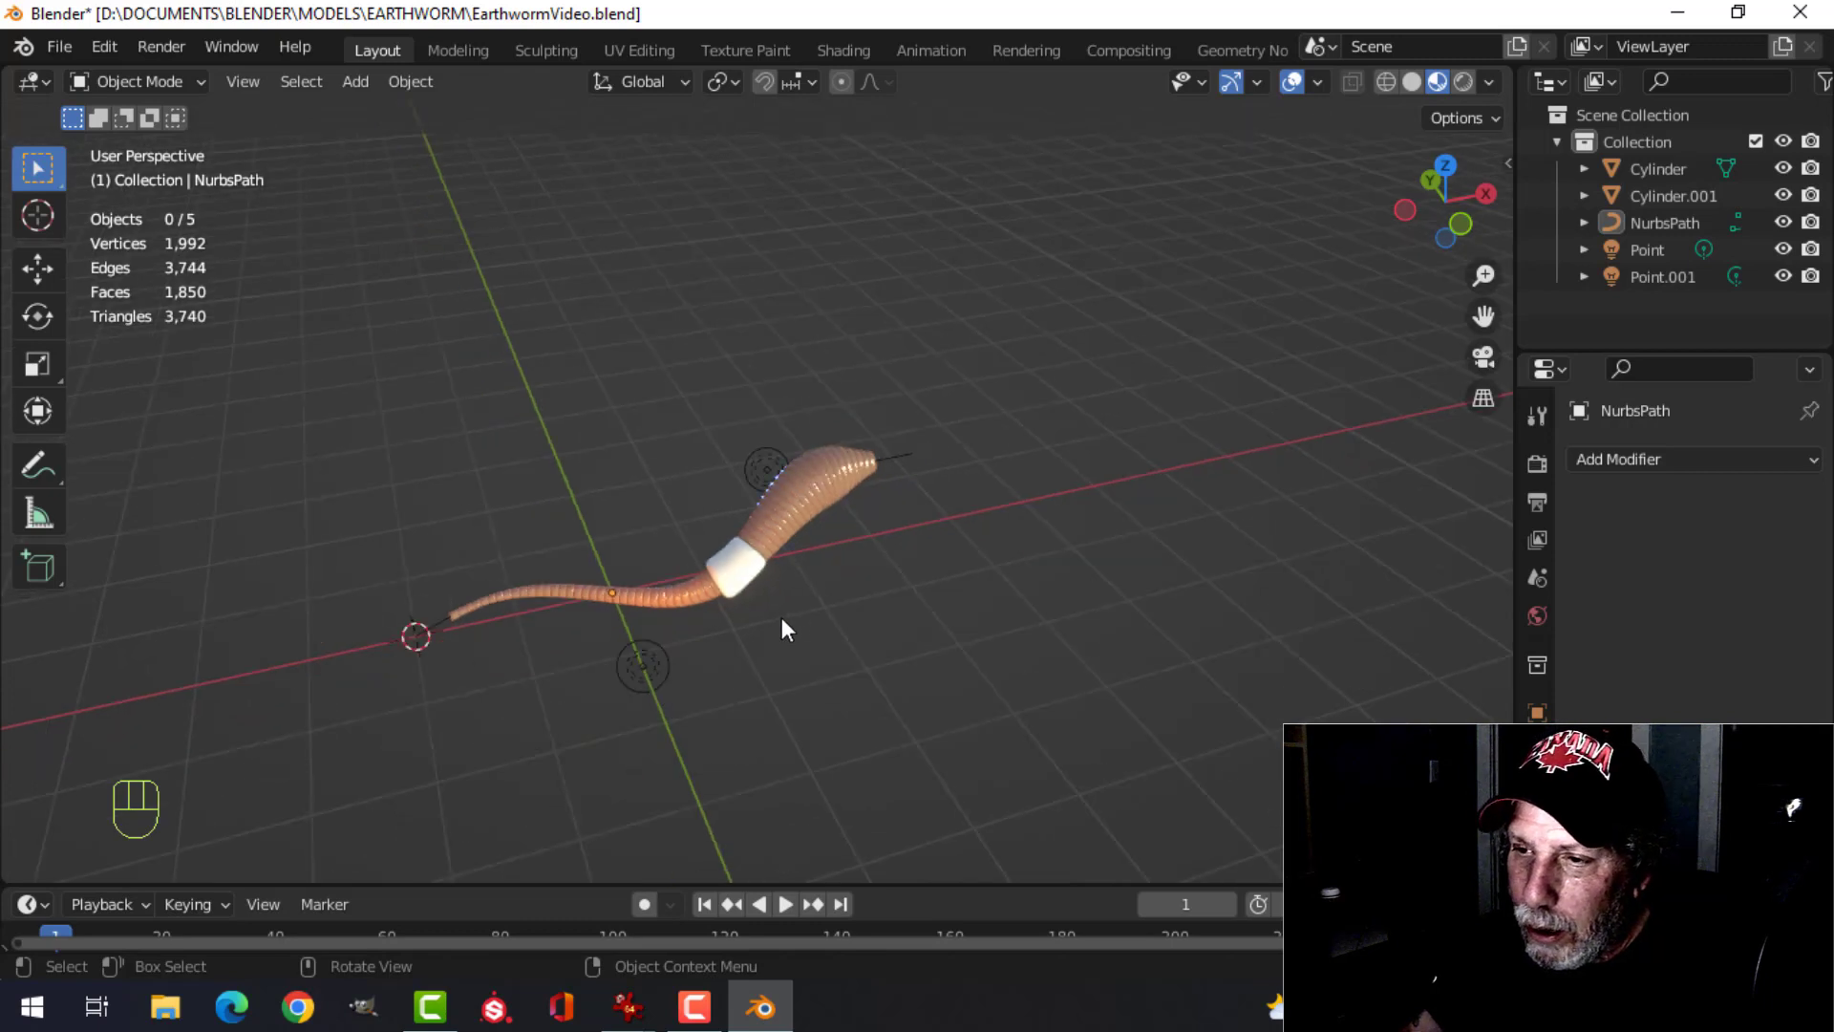
scroll(781, 617, up, 4)
shift+middle_drag(814, 579, 818, 454)
click(738, 524)
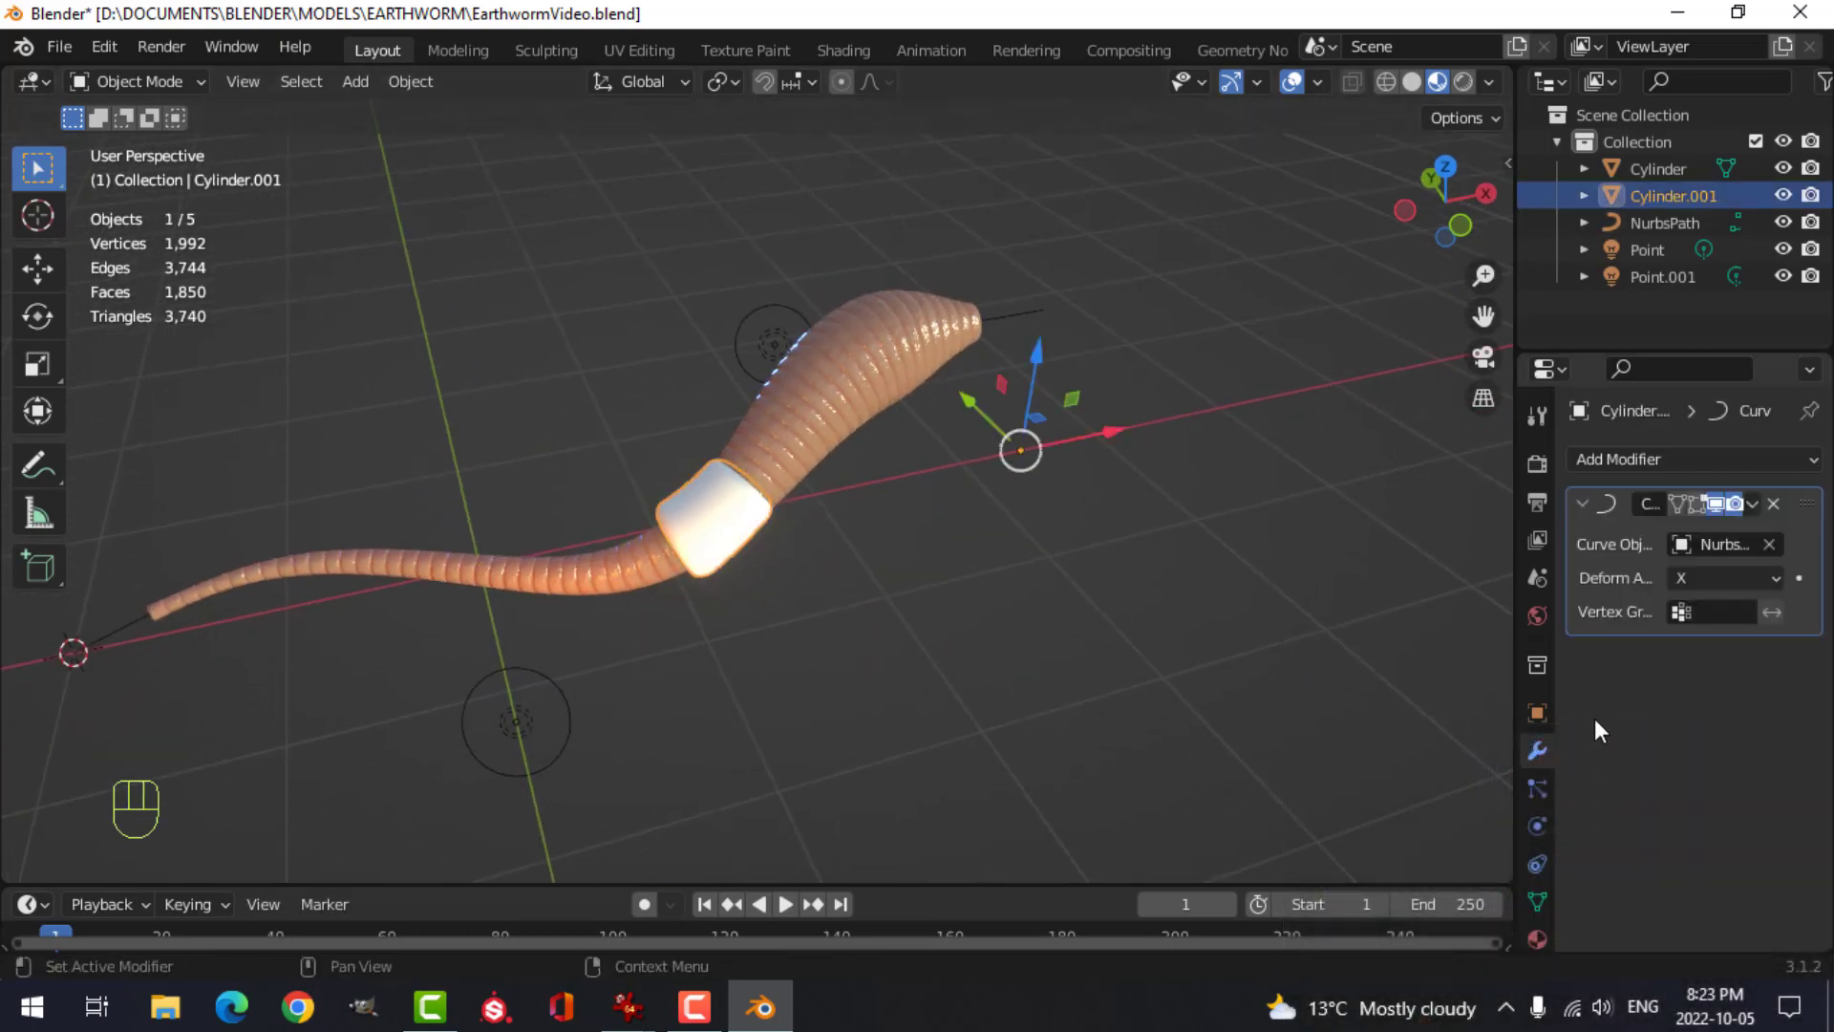
click(1537, 939)
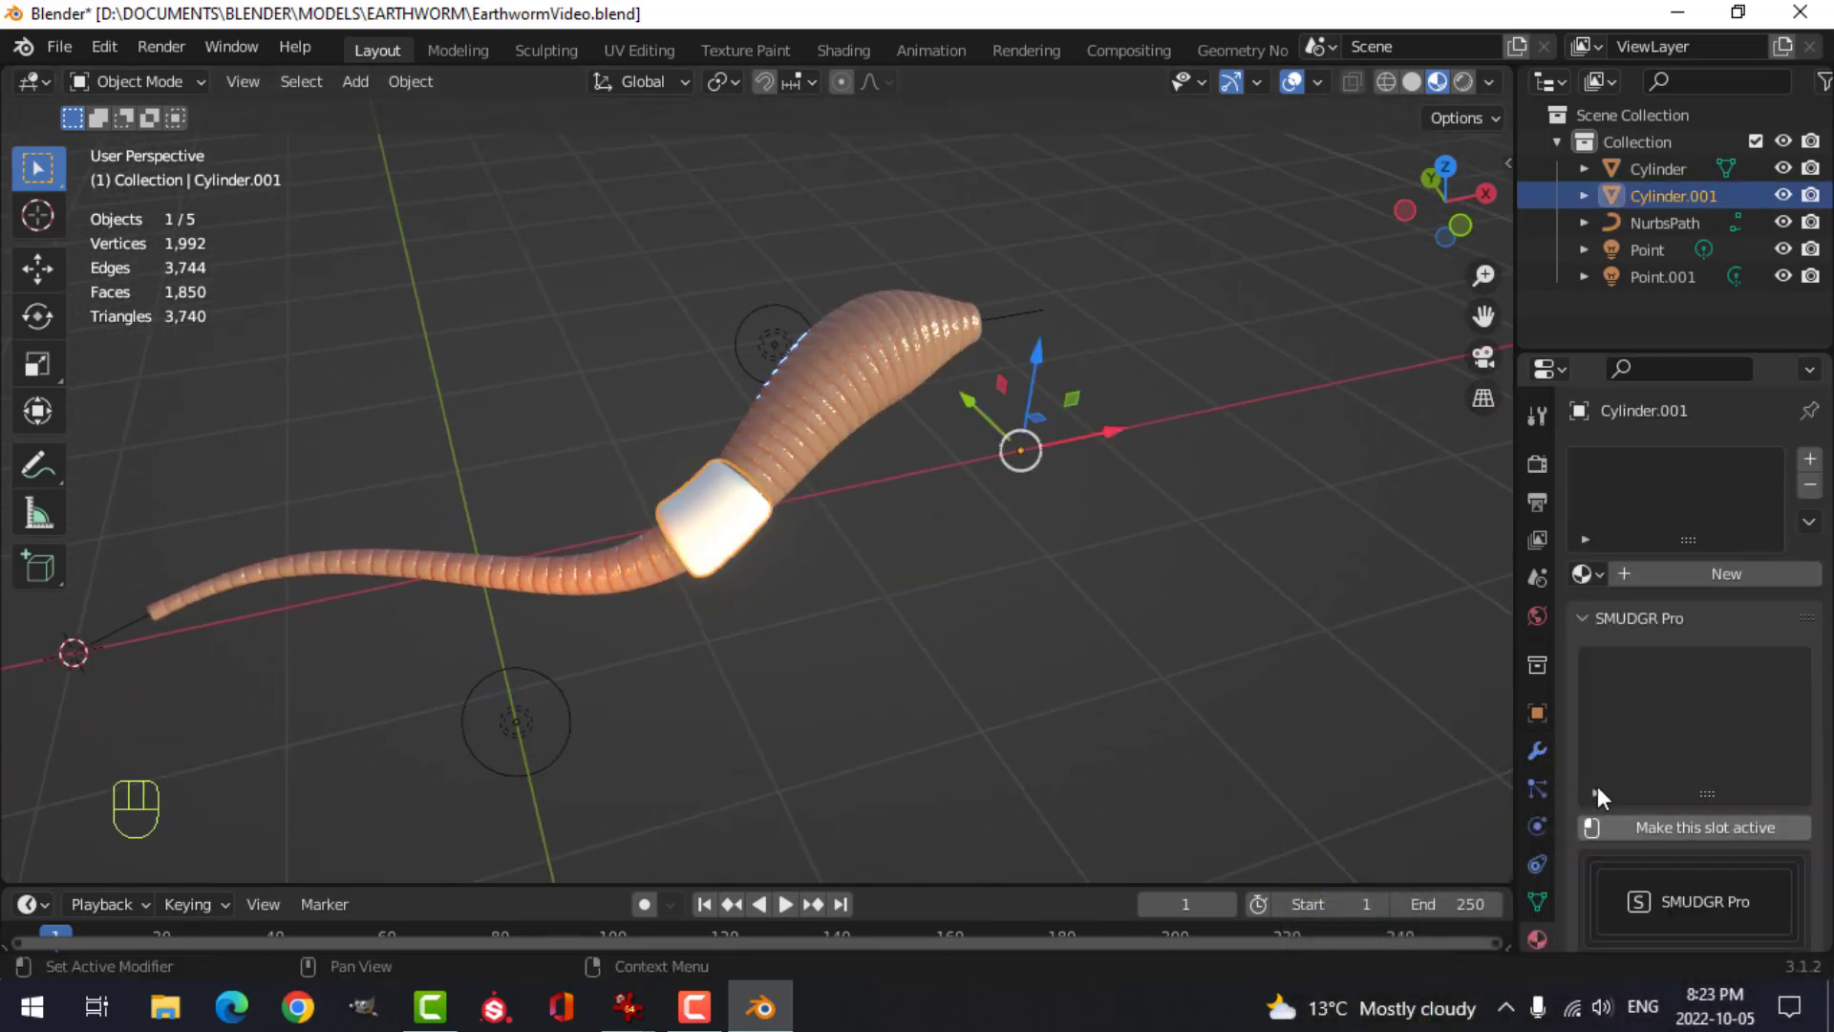
click(1583, 574)
click(1420, 640)
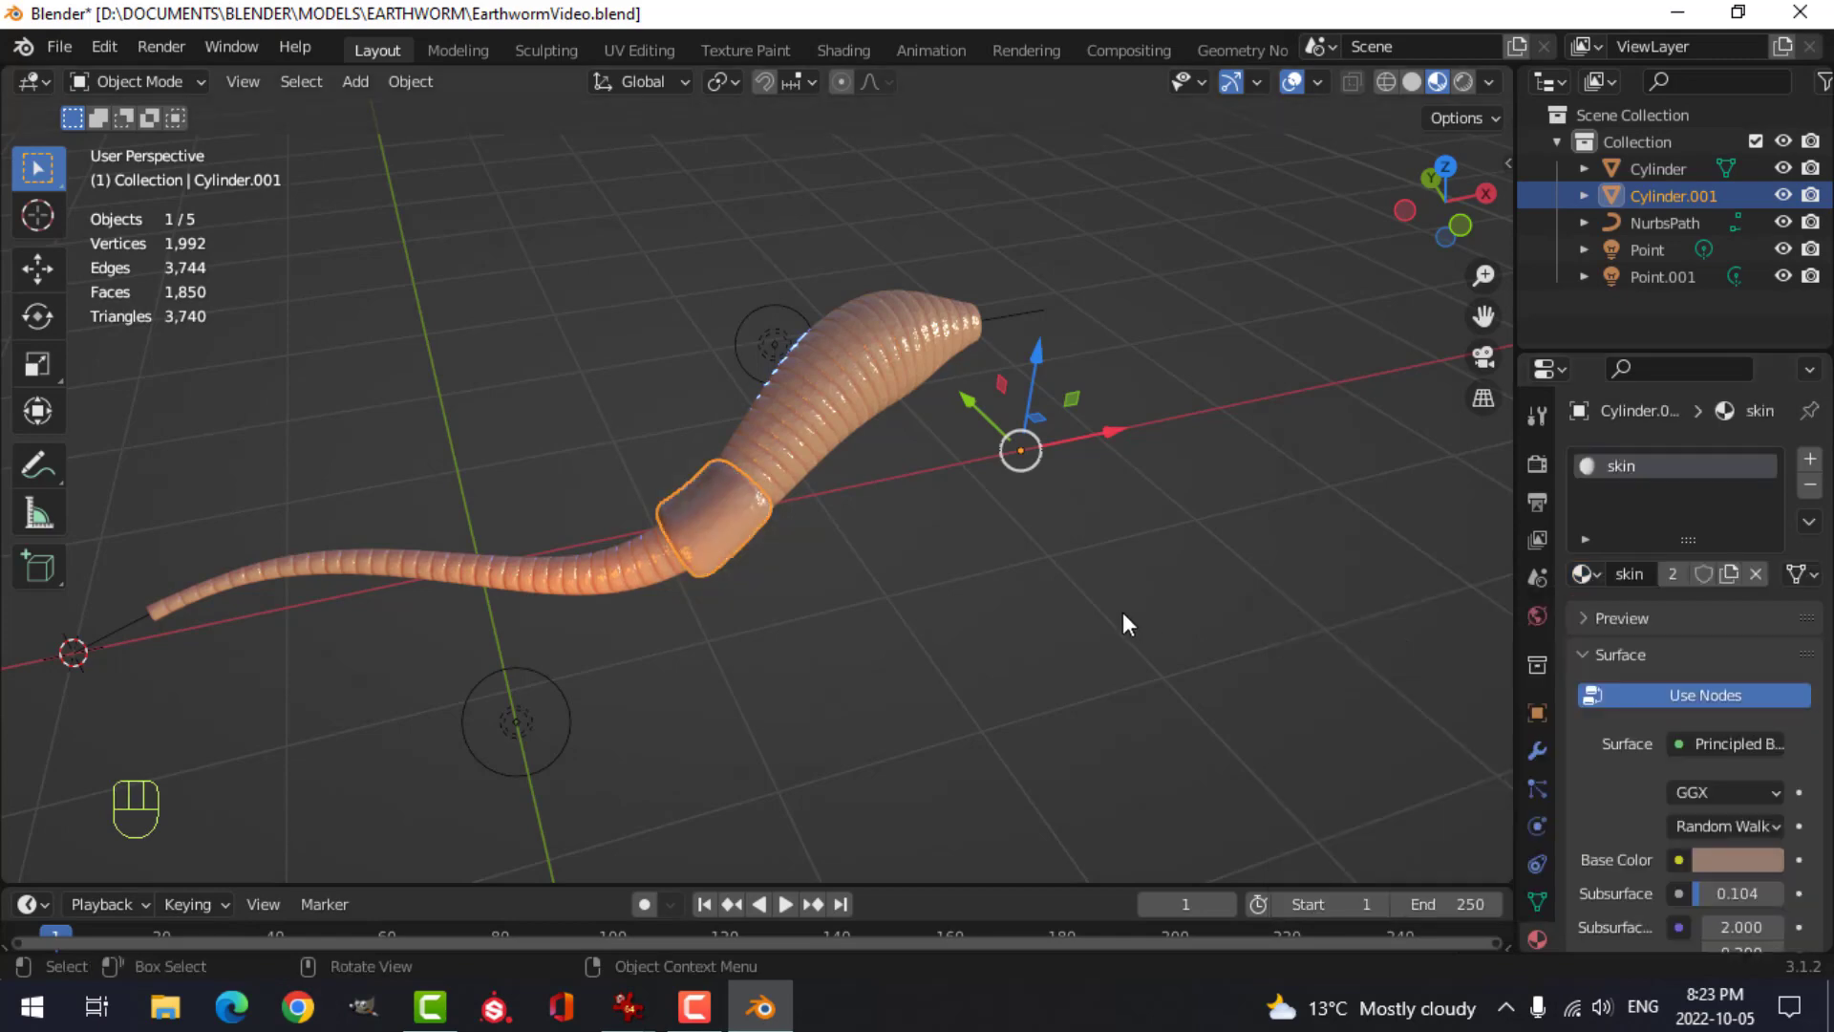
scroll(907, 616, up, 4)
key(alt+a)
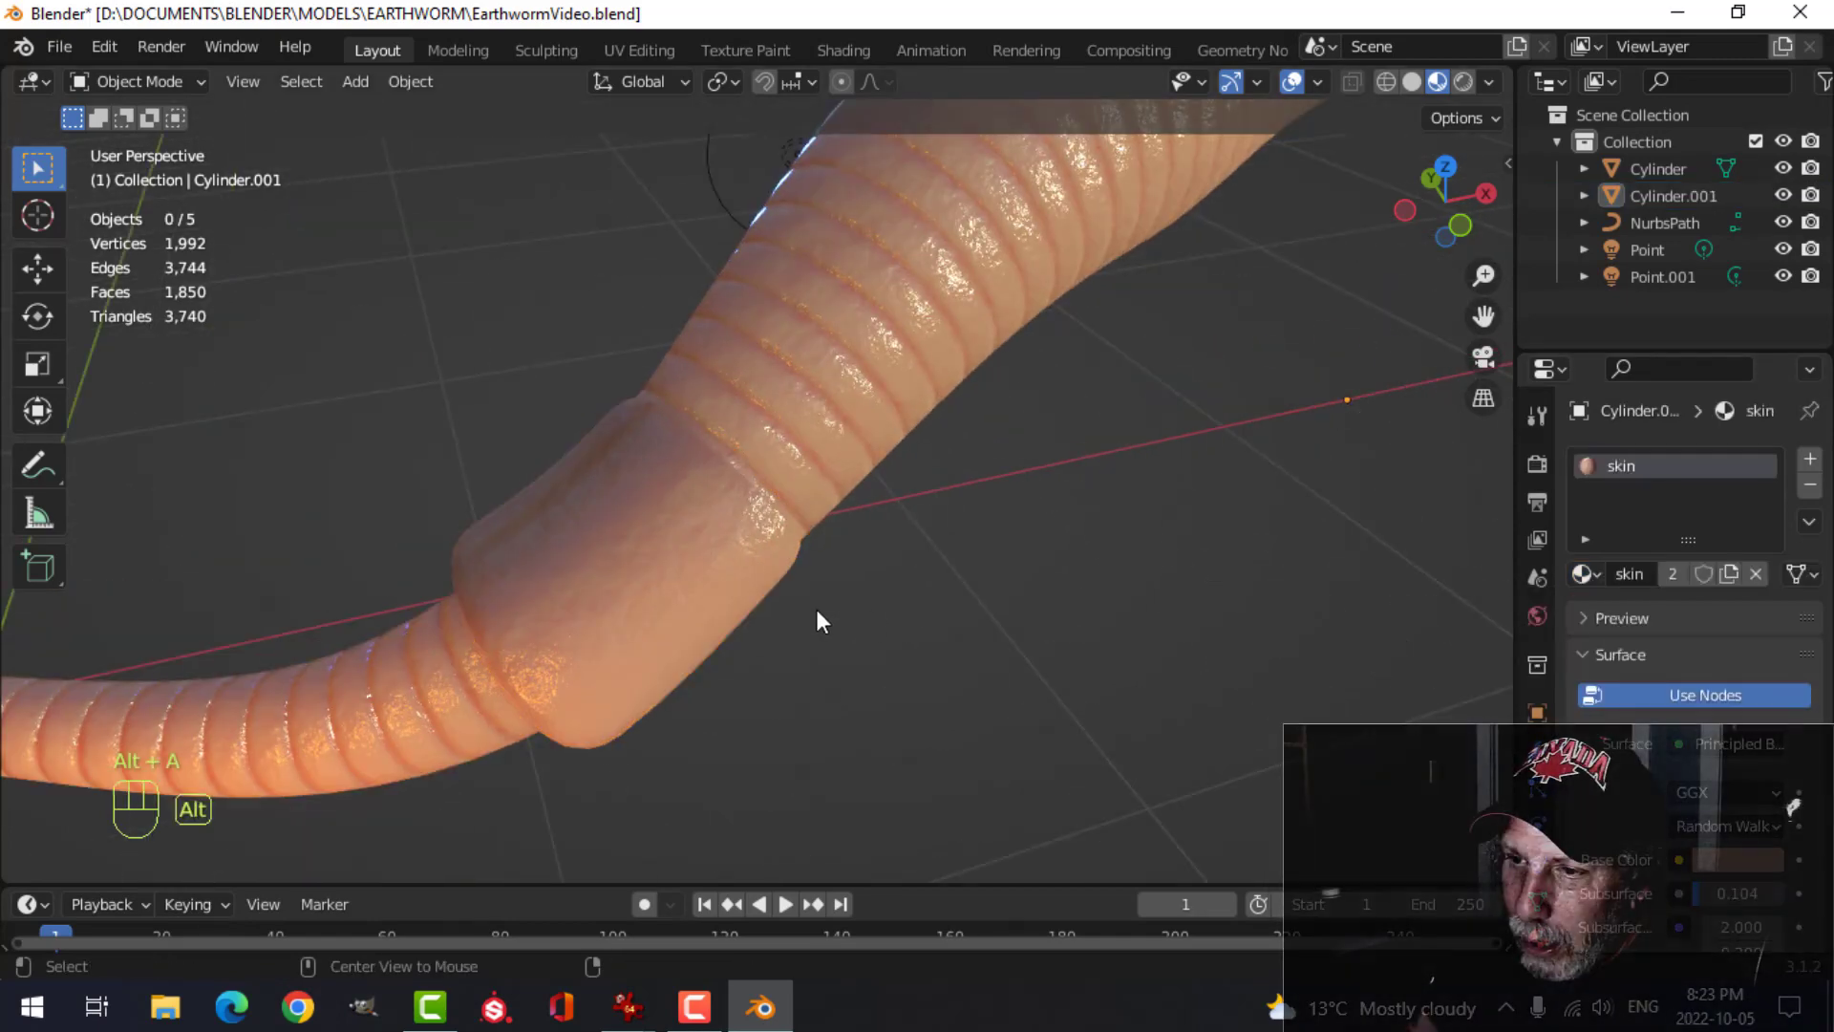
mouse_move(818, 615)
middle_down()
mouse_move(940, 659)
mouse_move(1018, 622)
mouse_move(785, 597)
mouse_move(846, 612)
middle_up()
scroll(787, 596, up, 2)
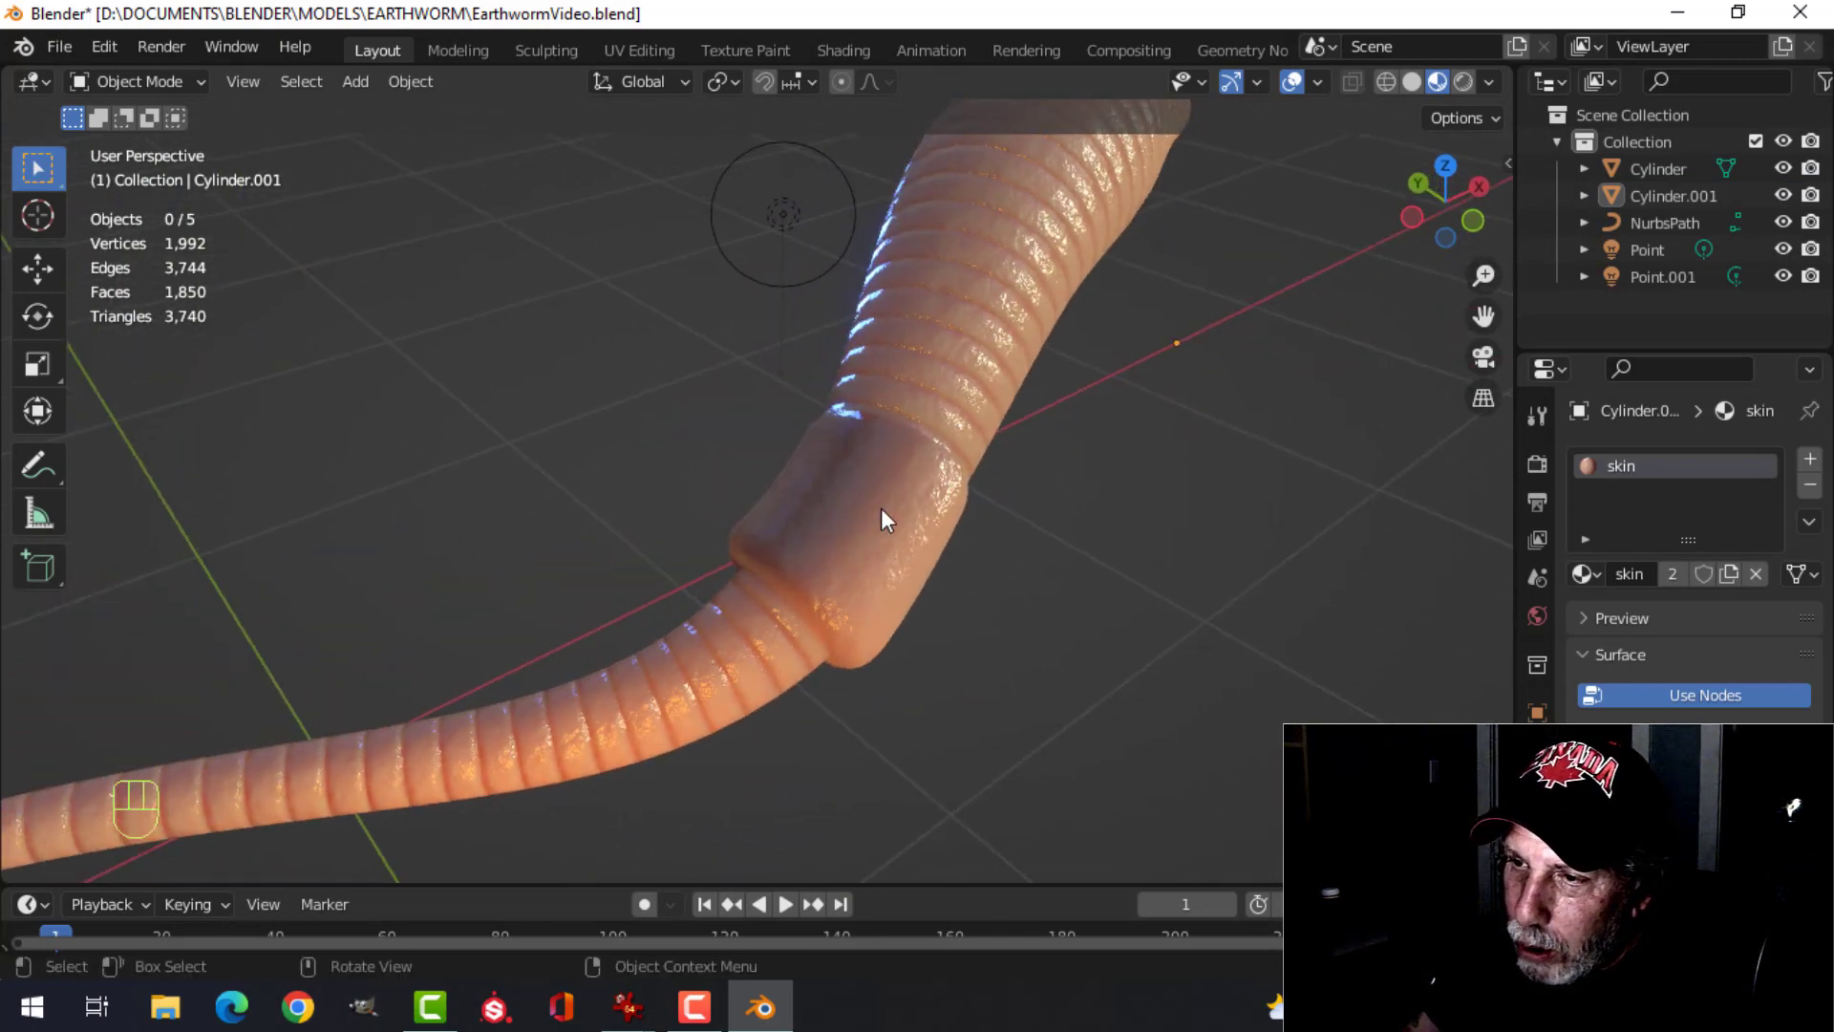
- In the Shading workspace, make a separate copy of the band's skin material and name it clitellum
click(873, 514)
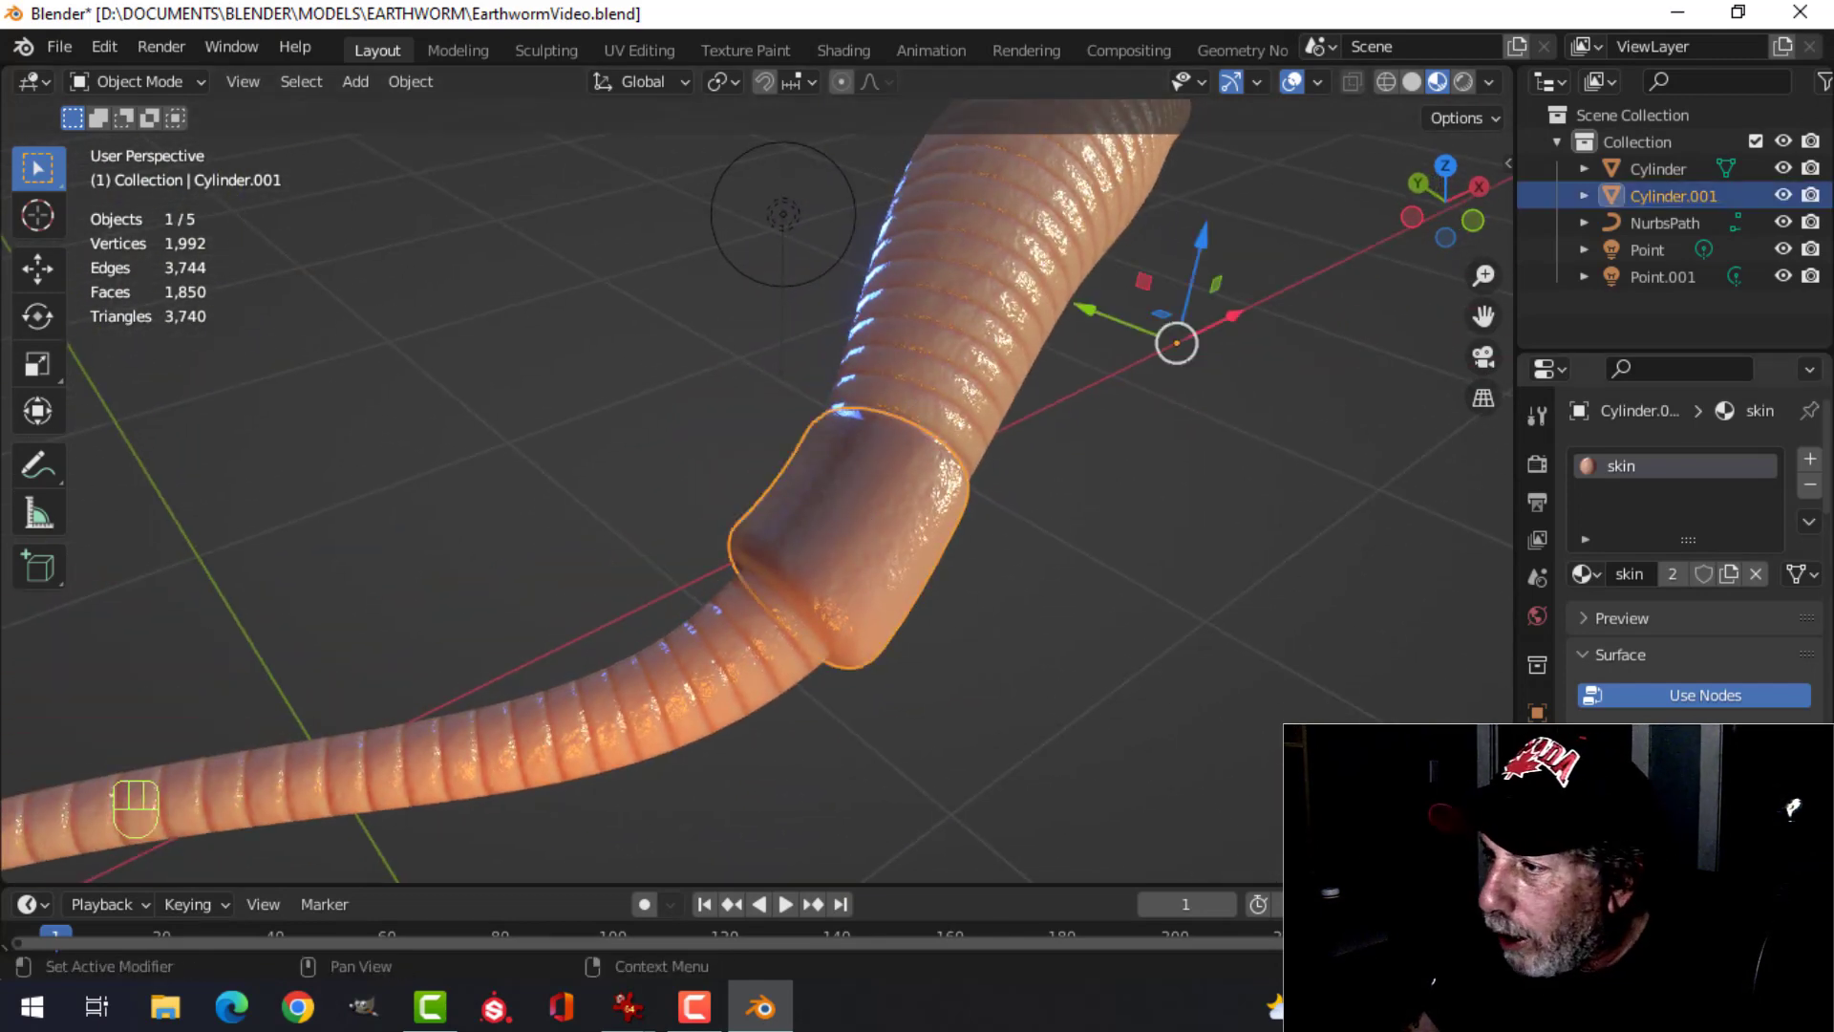
click(844, 52)
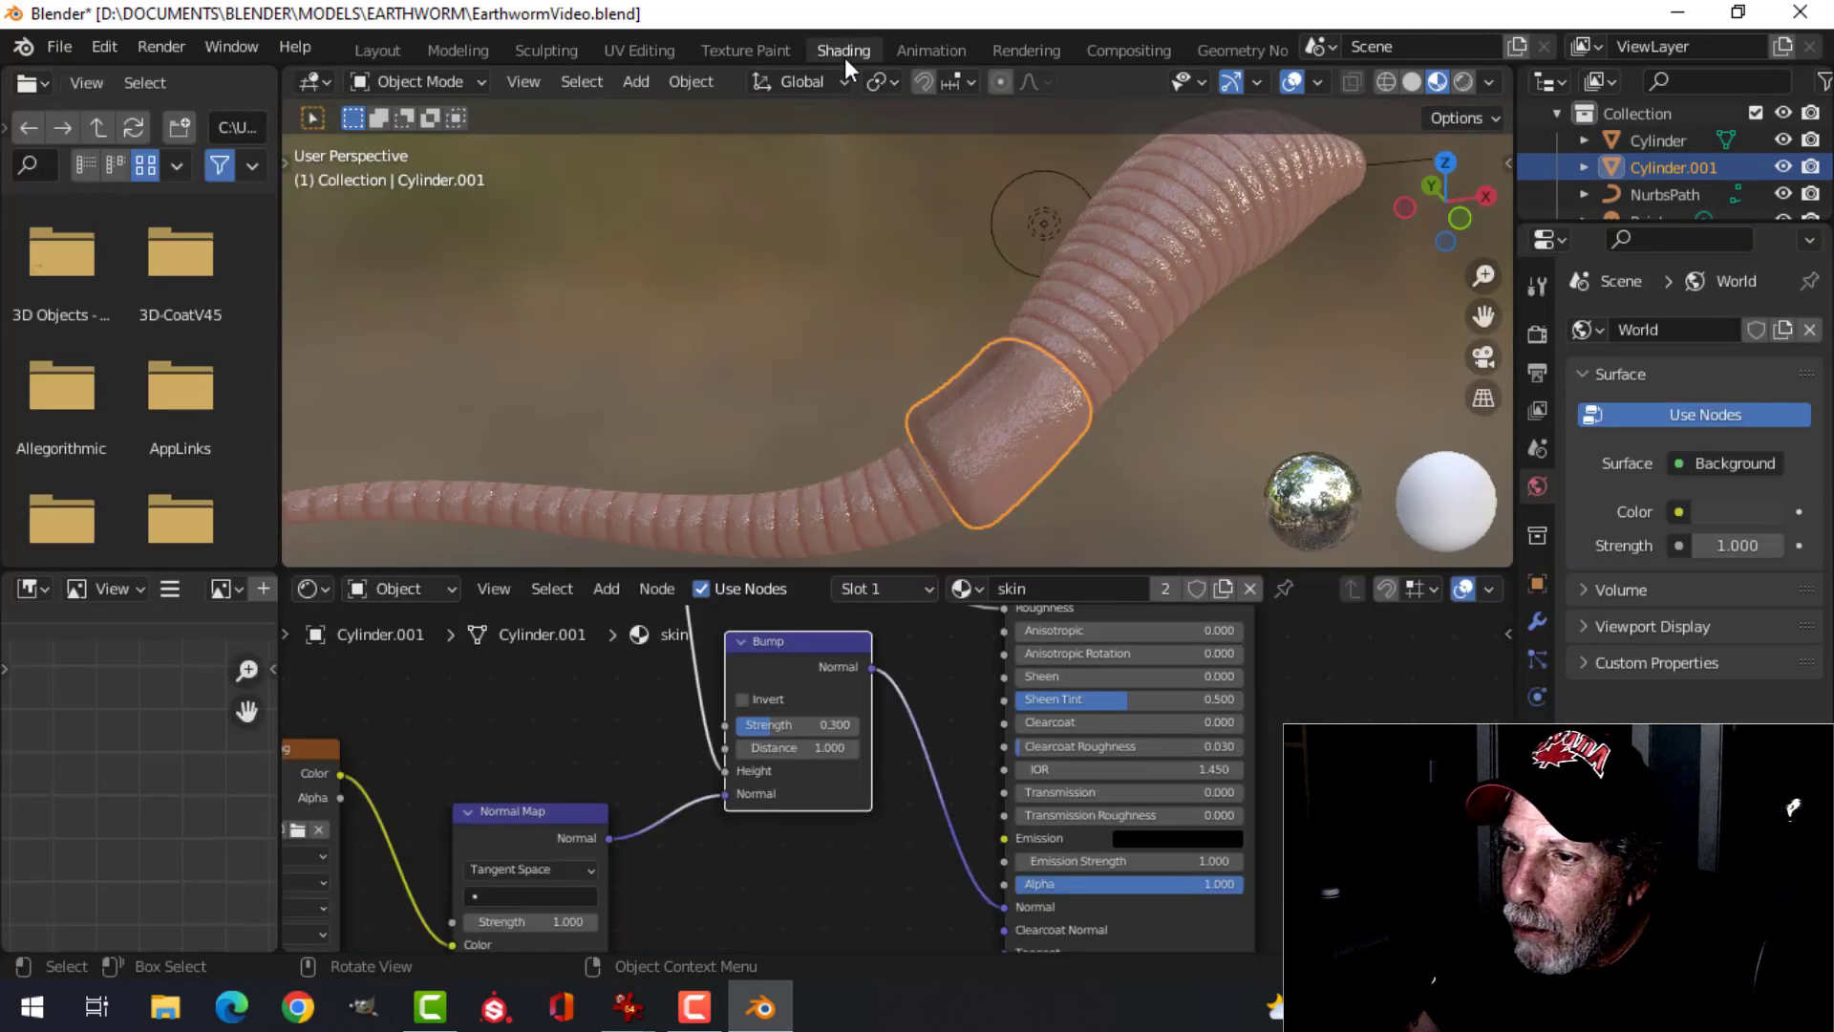
scroll(984, 711, down, 1)
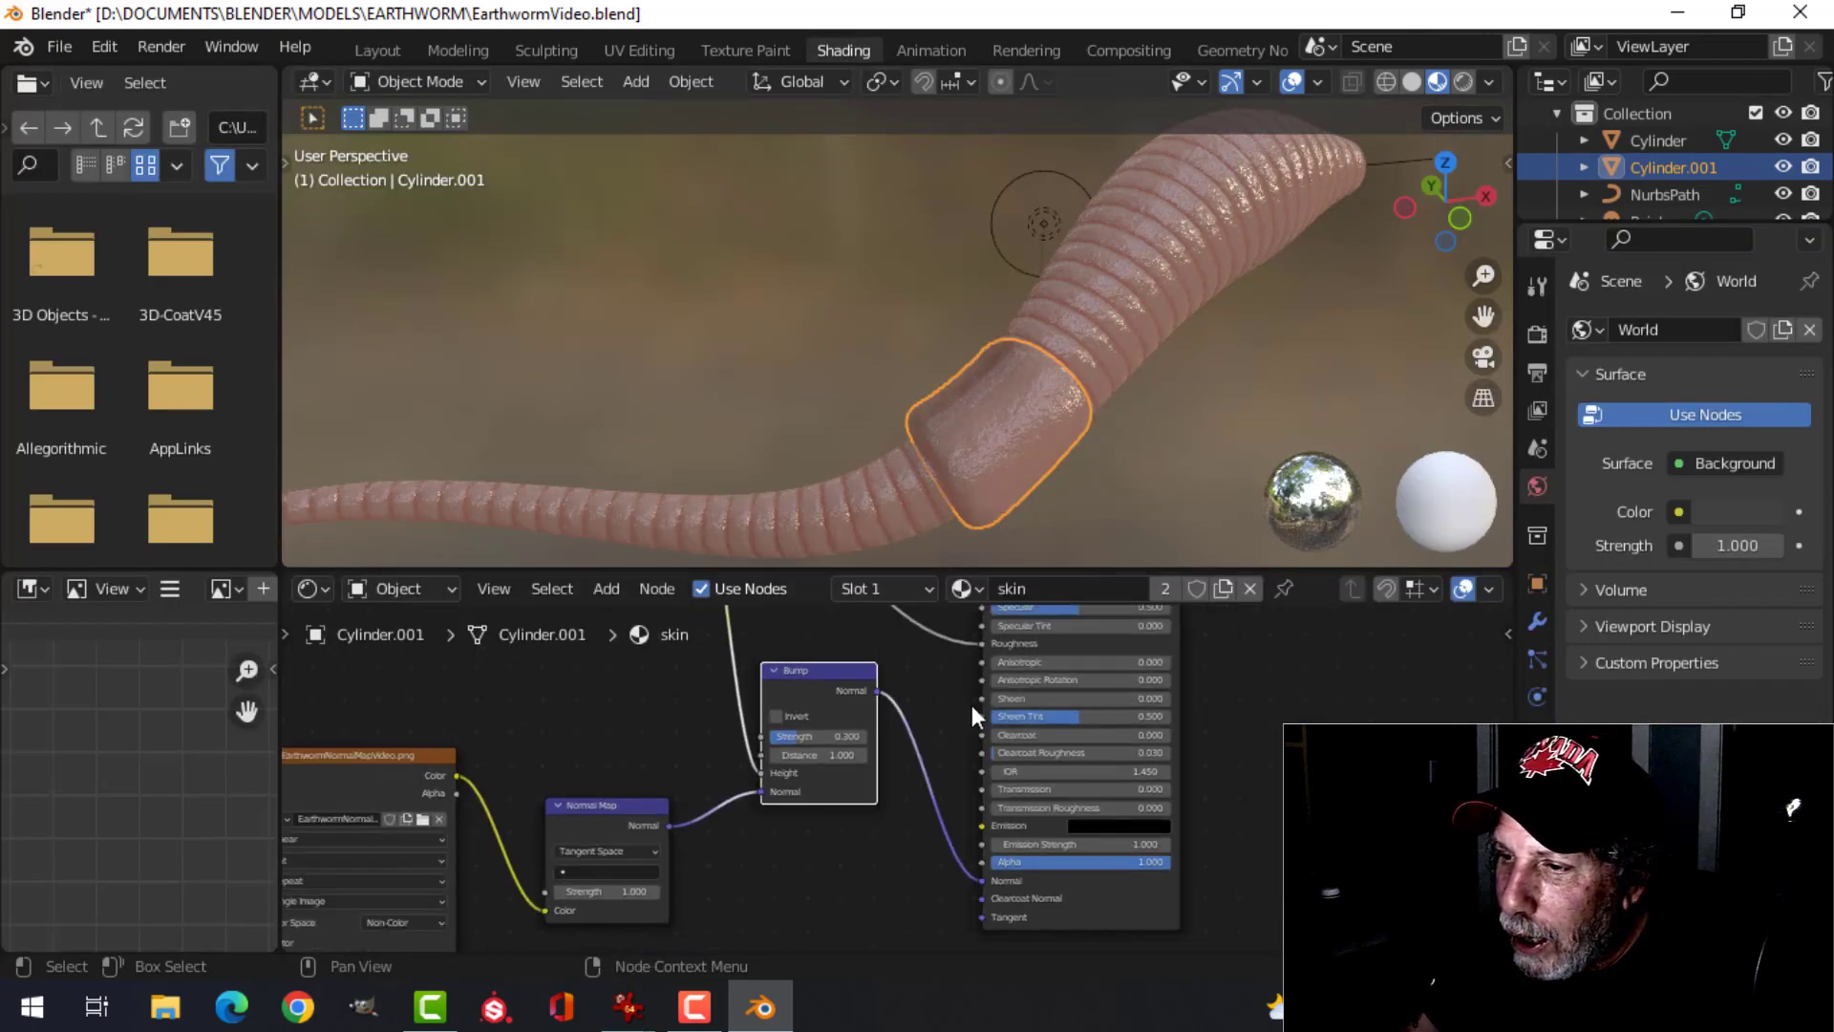
click(1223, 588)
click(1103, 590)
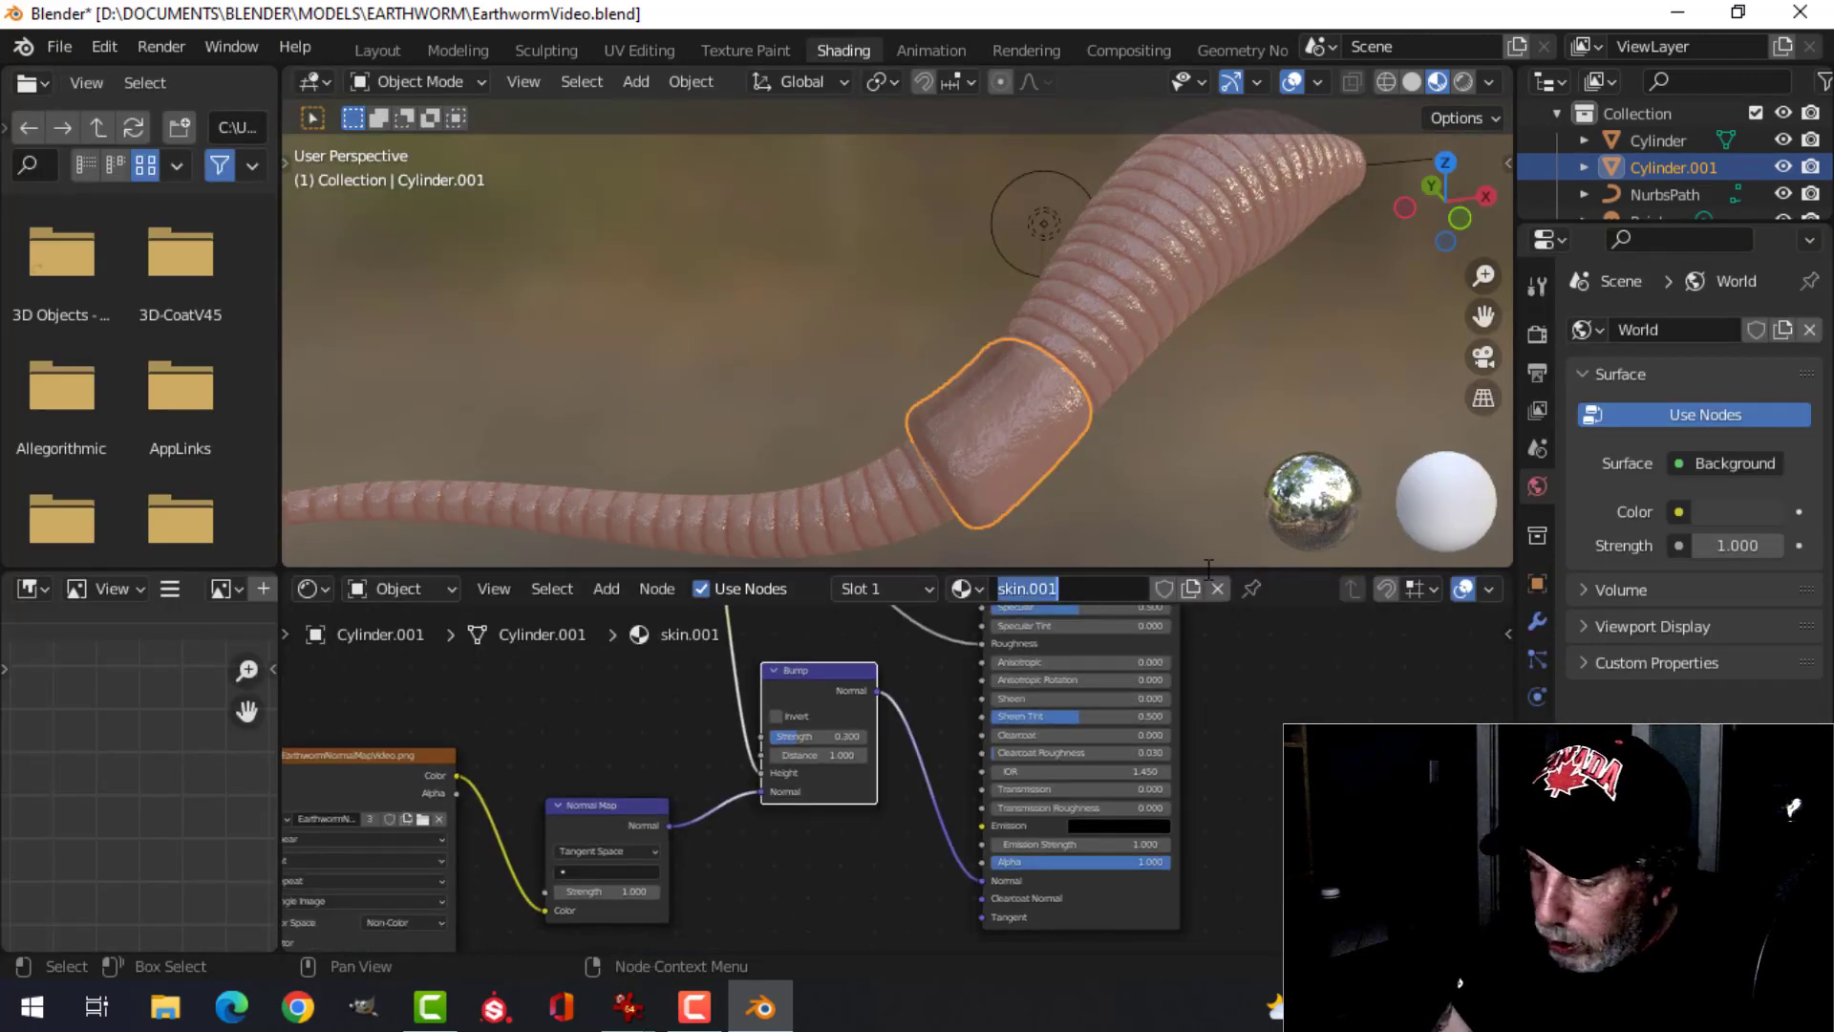
key(Caps_Lock)
text(clitellum)
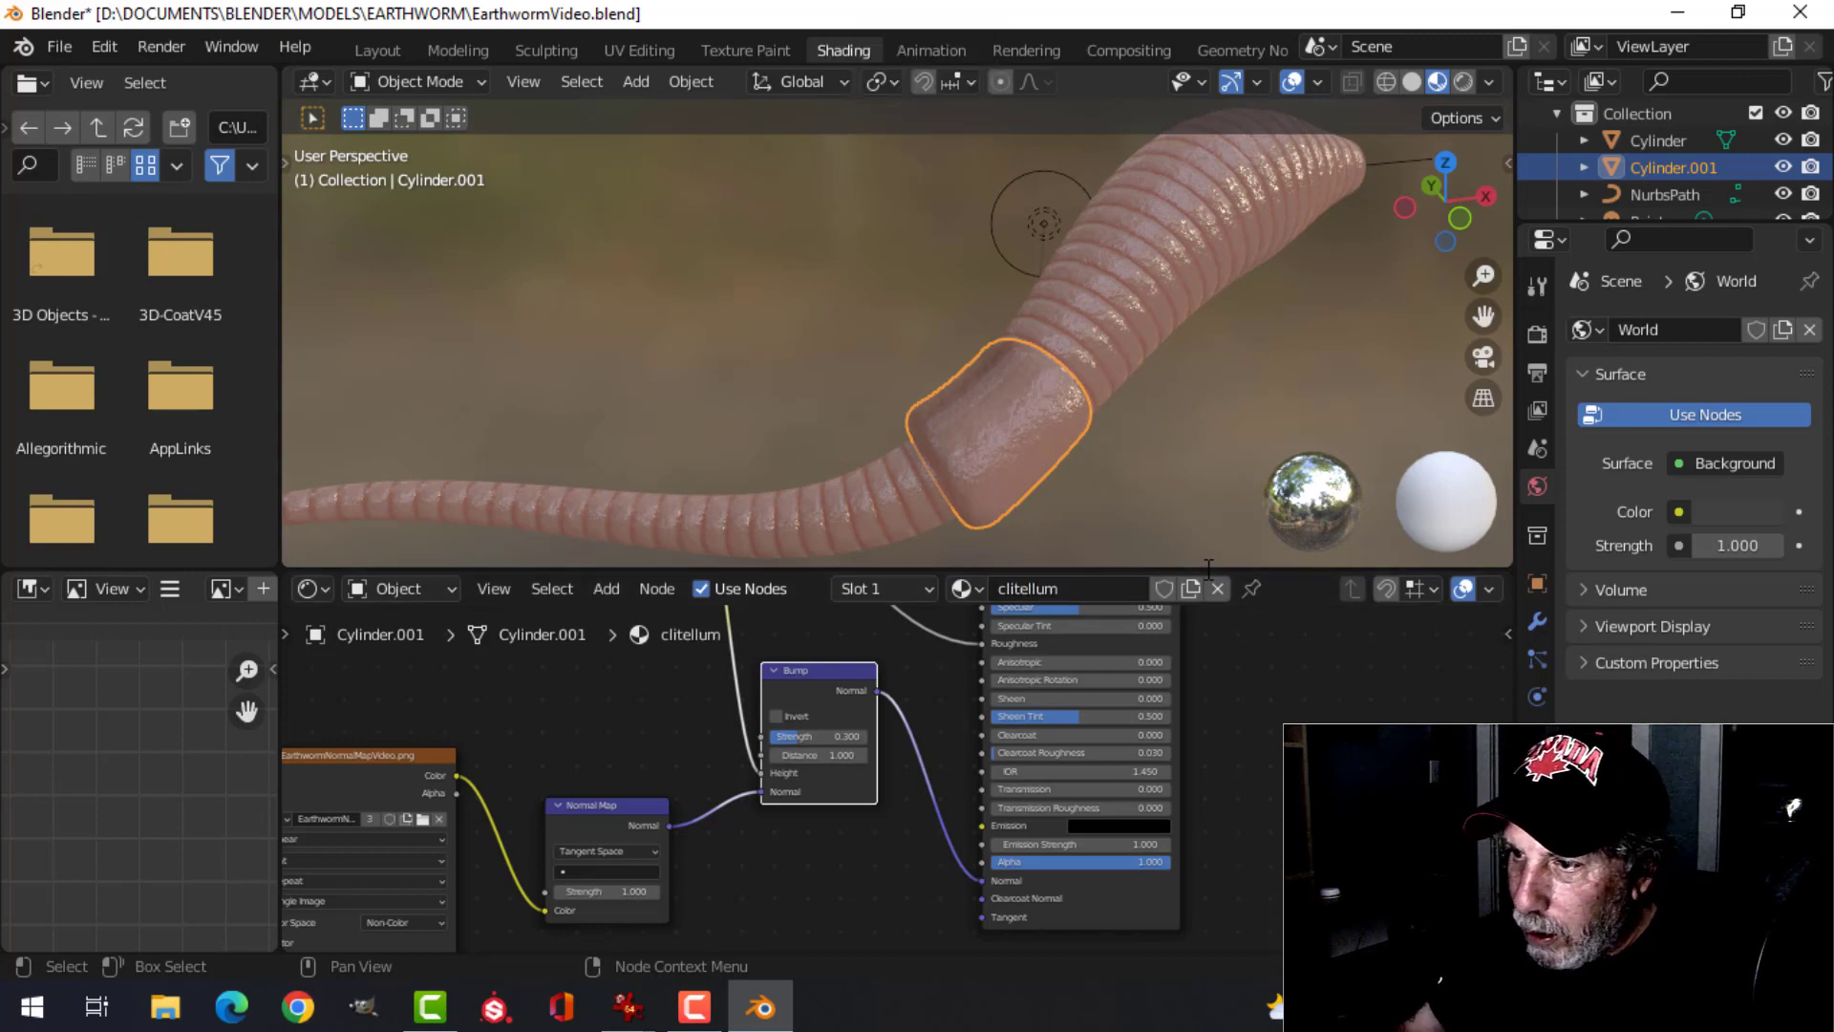
- Disconnect the Normal Map node from the Bump node's Normal input in the clitellum material
scroll(823, 807, down, 2)
middle_drag(805, 792, 905, 769)
scroll(905, 769, up, 2)
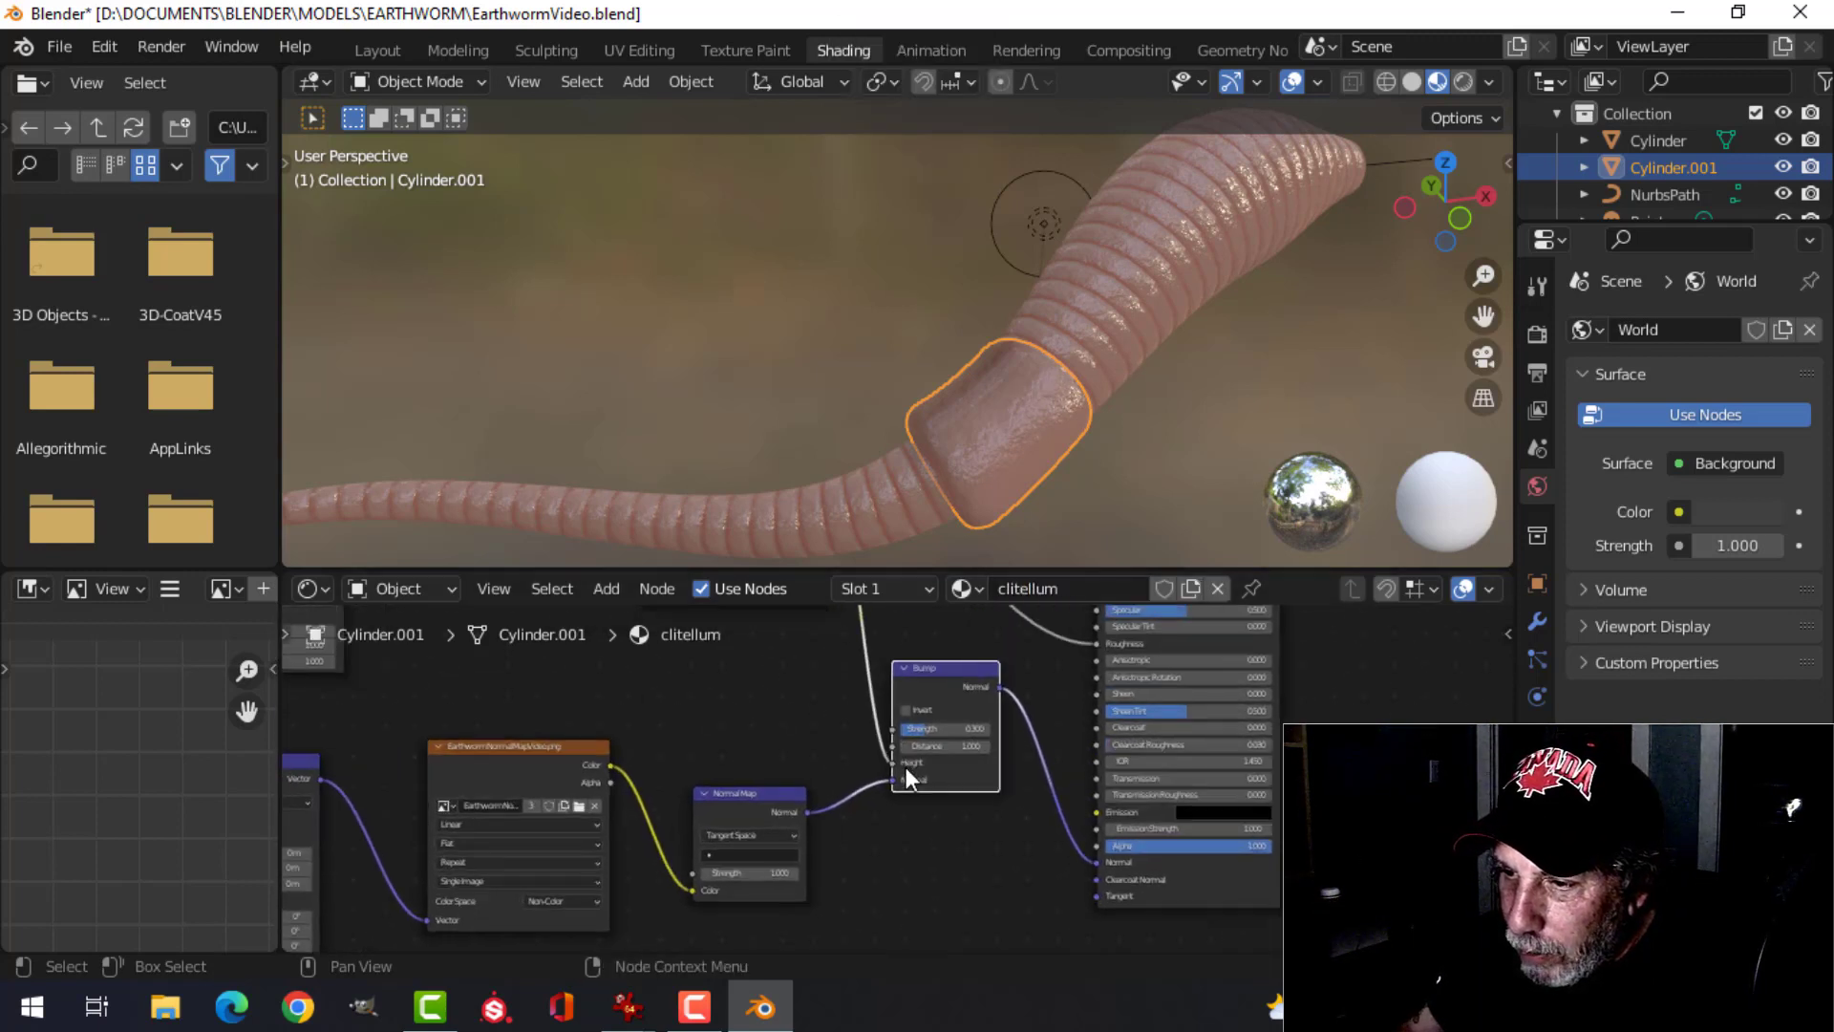
mouse_move(890, 779)
mouse_down()
mouse_move(819, 806)
mouse_move(936, 678)
mouse_up()
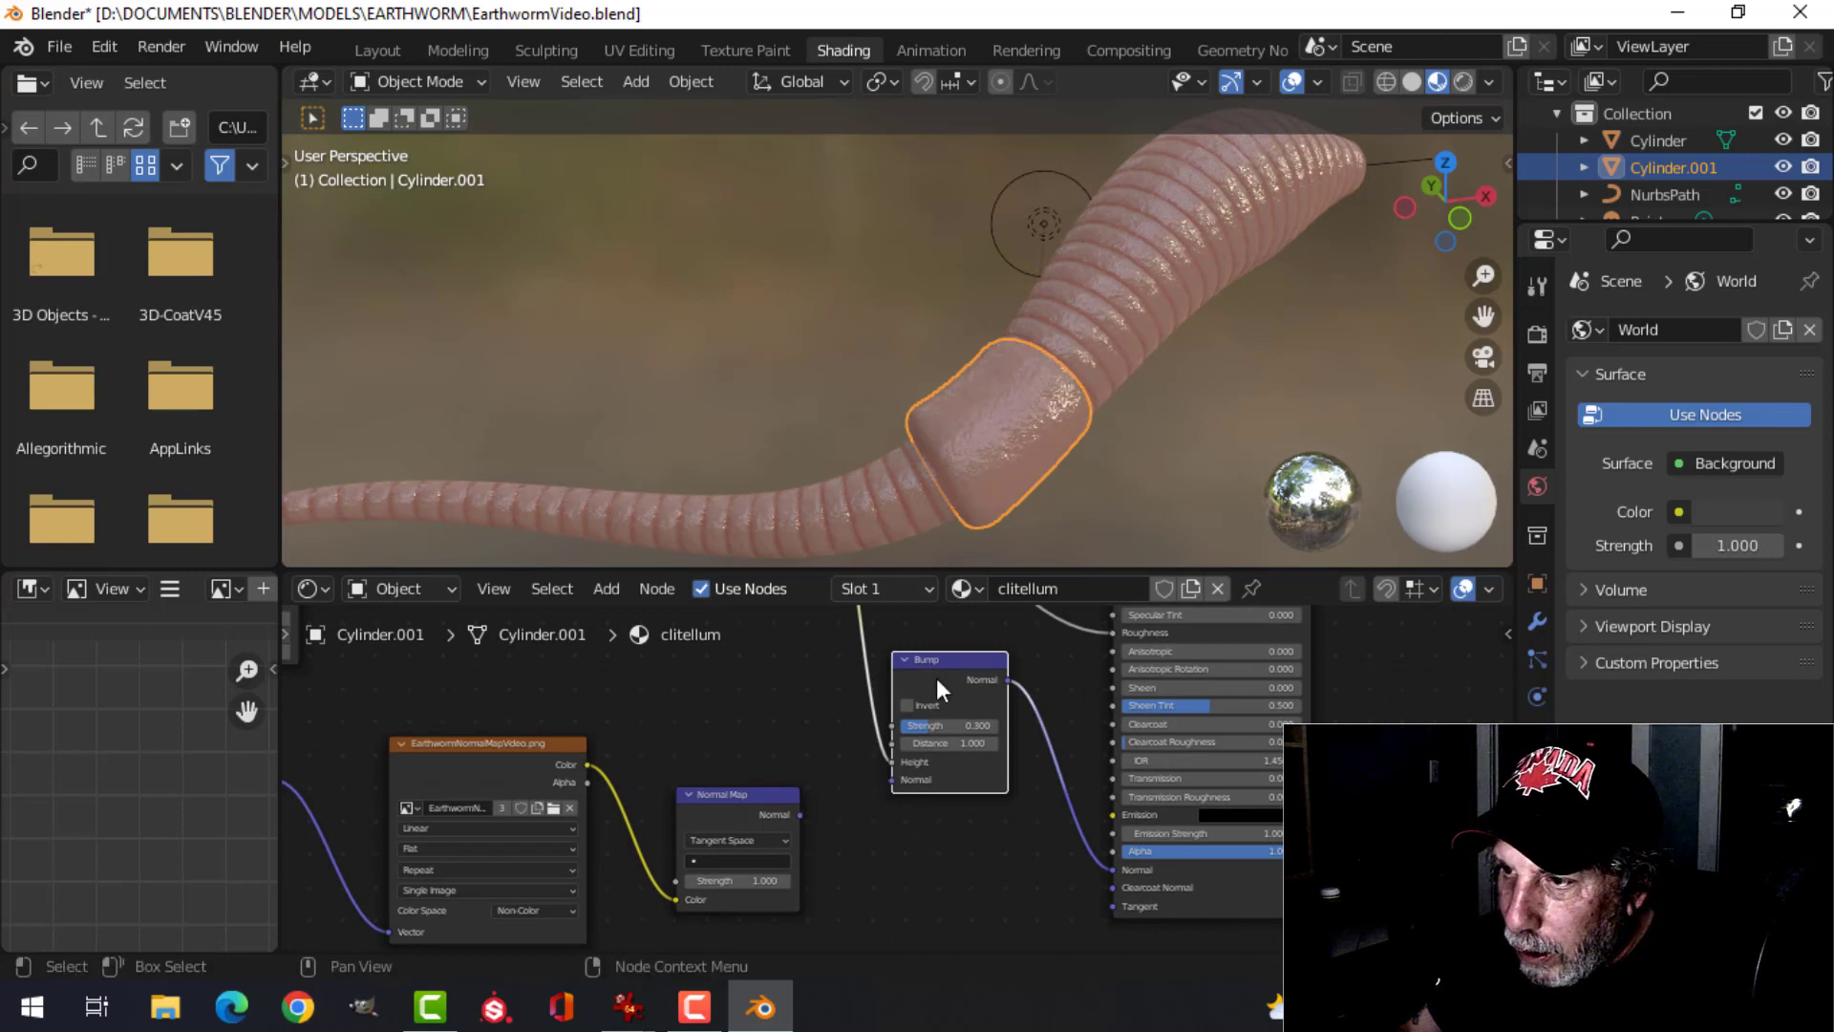
scroll(736, 683, down, 1)
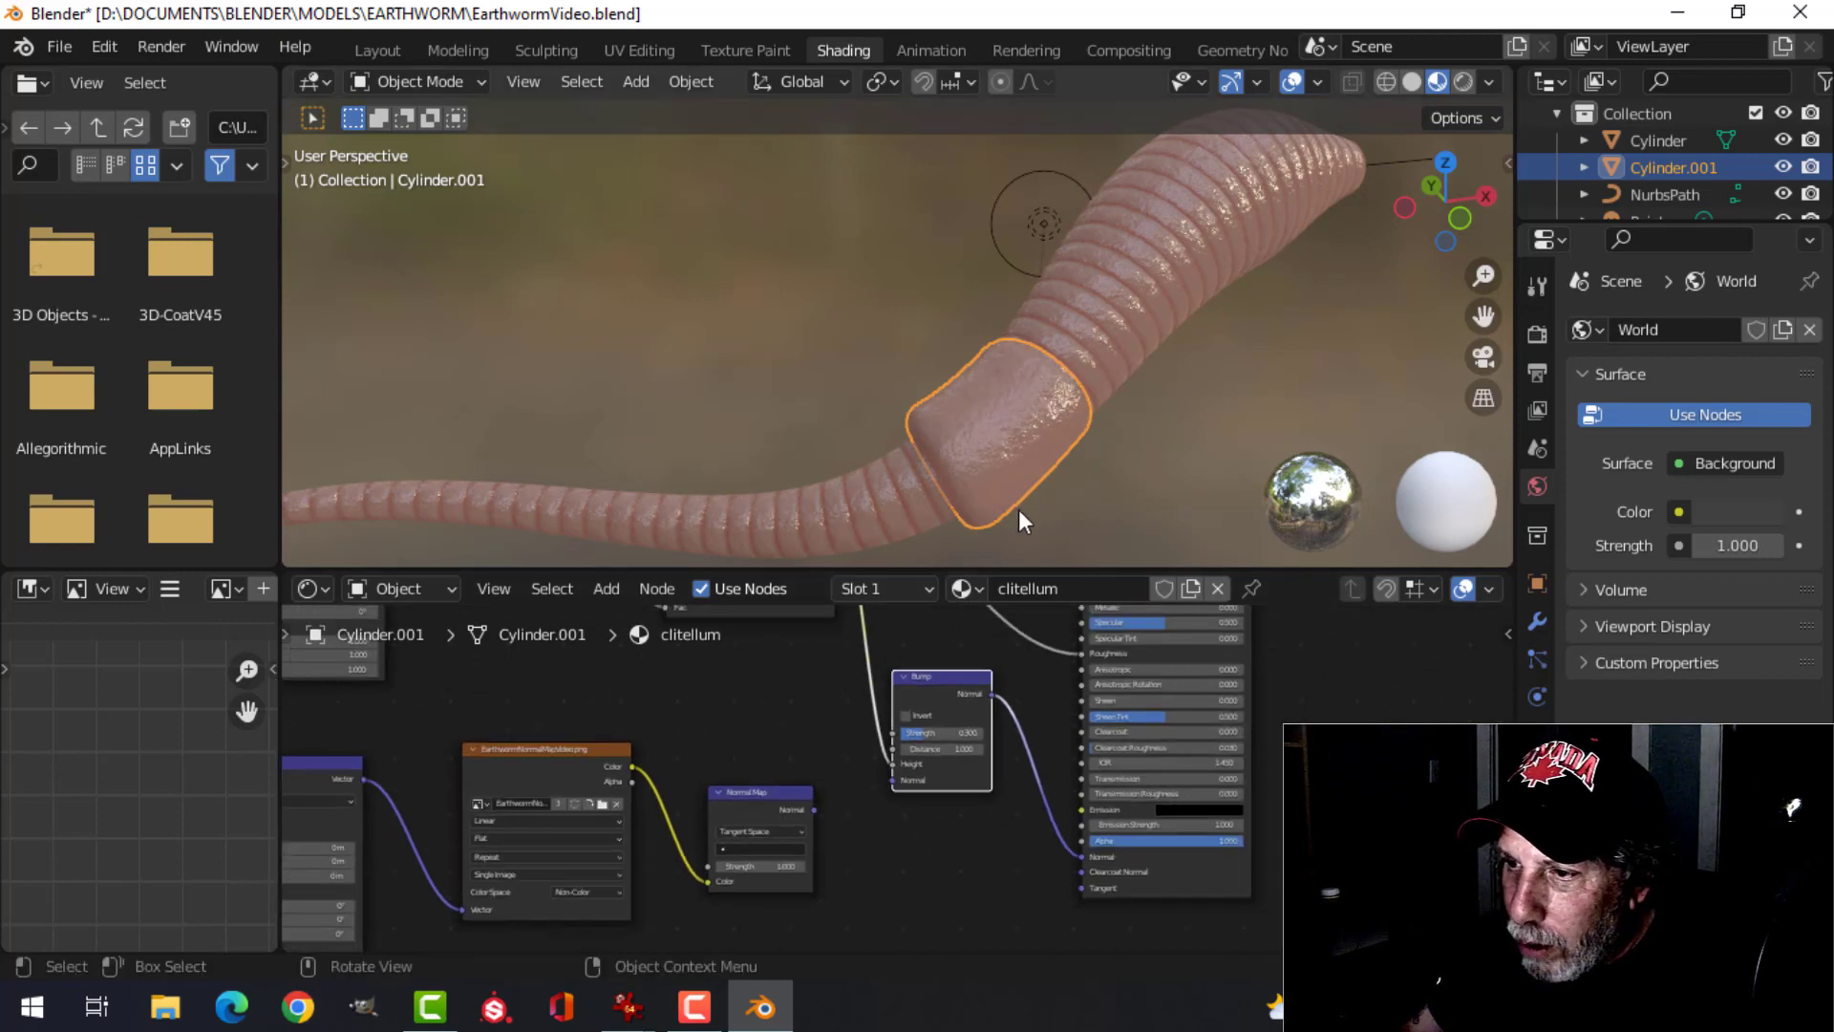
- Change the clitellum material's Base Color to a yellowish tan and check the band against the worm's body
scroll(959, 664, down, 2)
middle_drag(1176, 707, 956, 846)
scroll(1018, 778, up, 3)
middle_drag(1034, 755, 1030, 835)
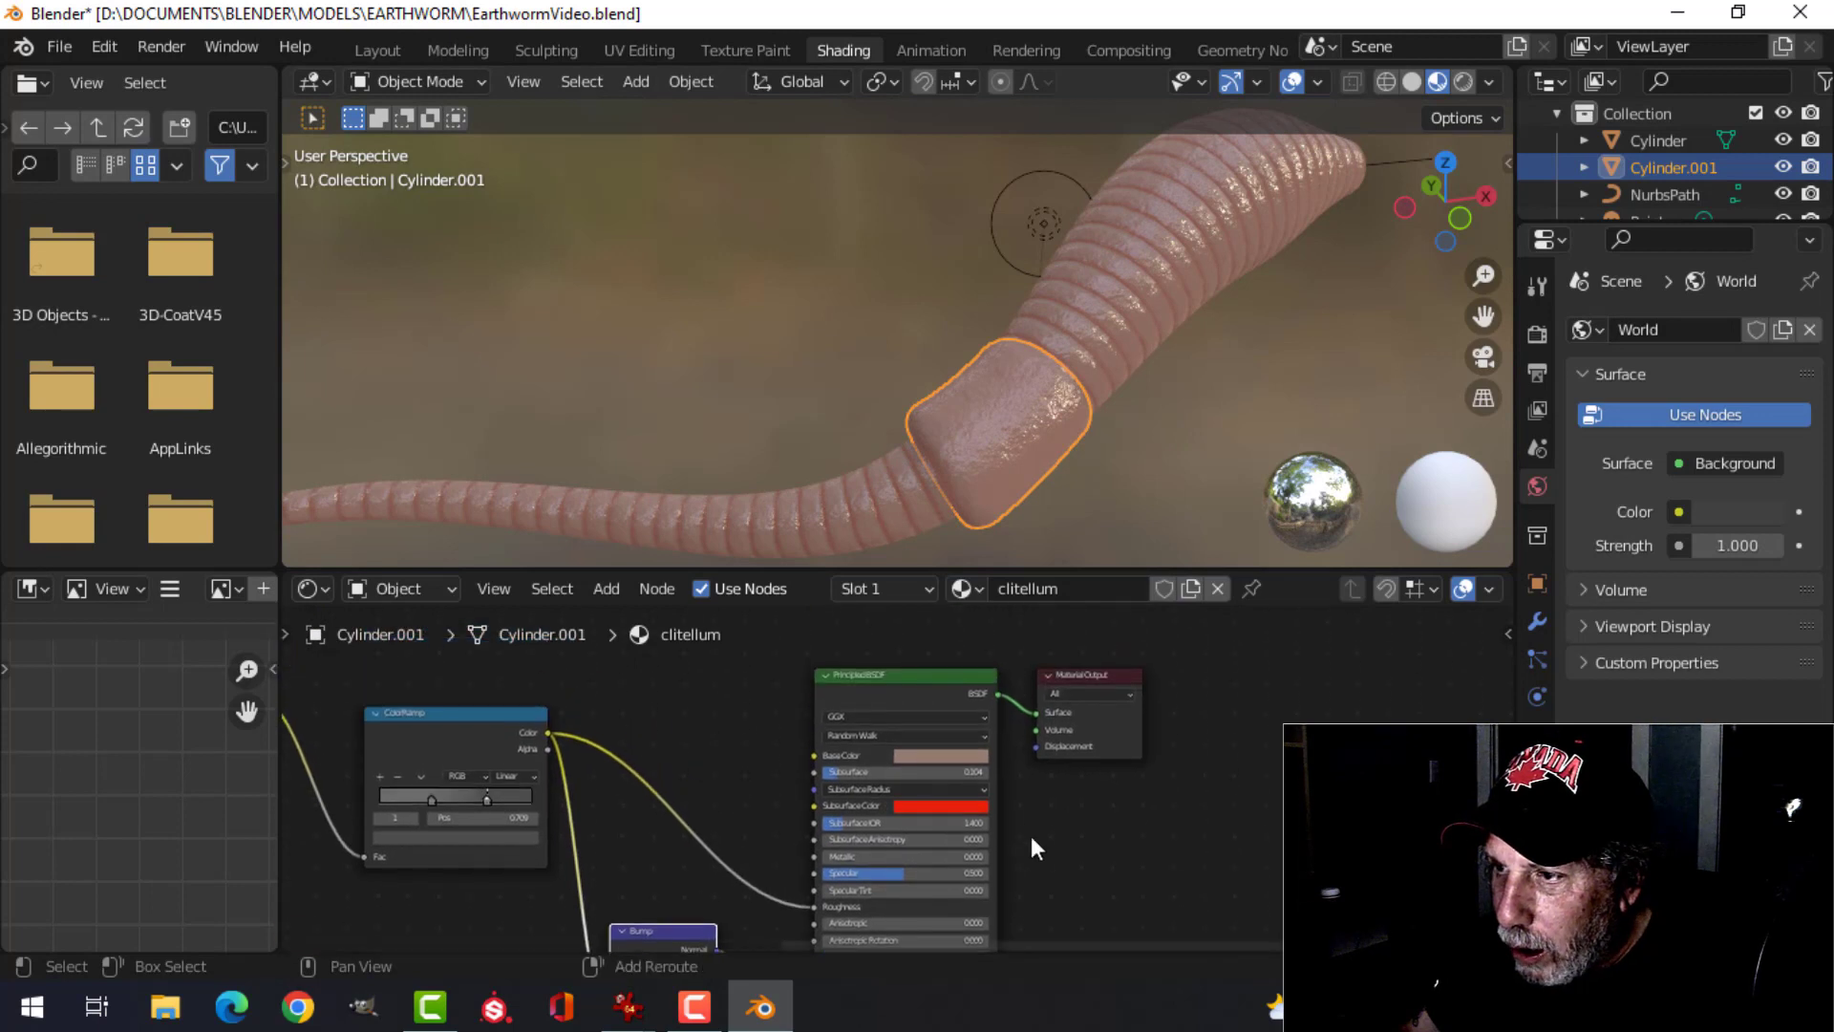
scroll(1030, 835, up, 3)
click(978, 761)
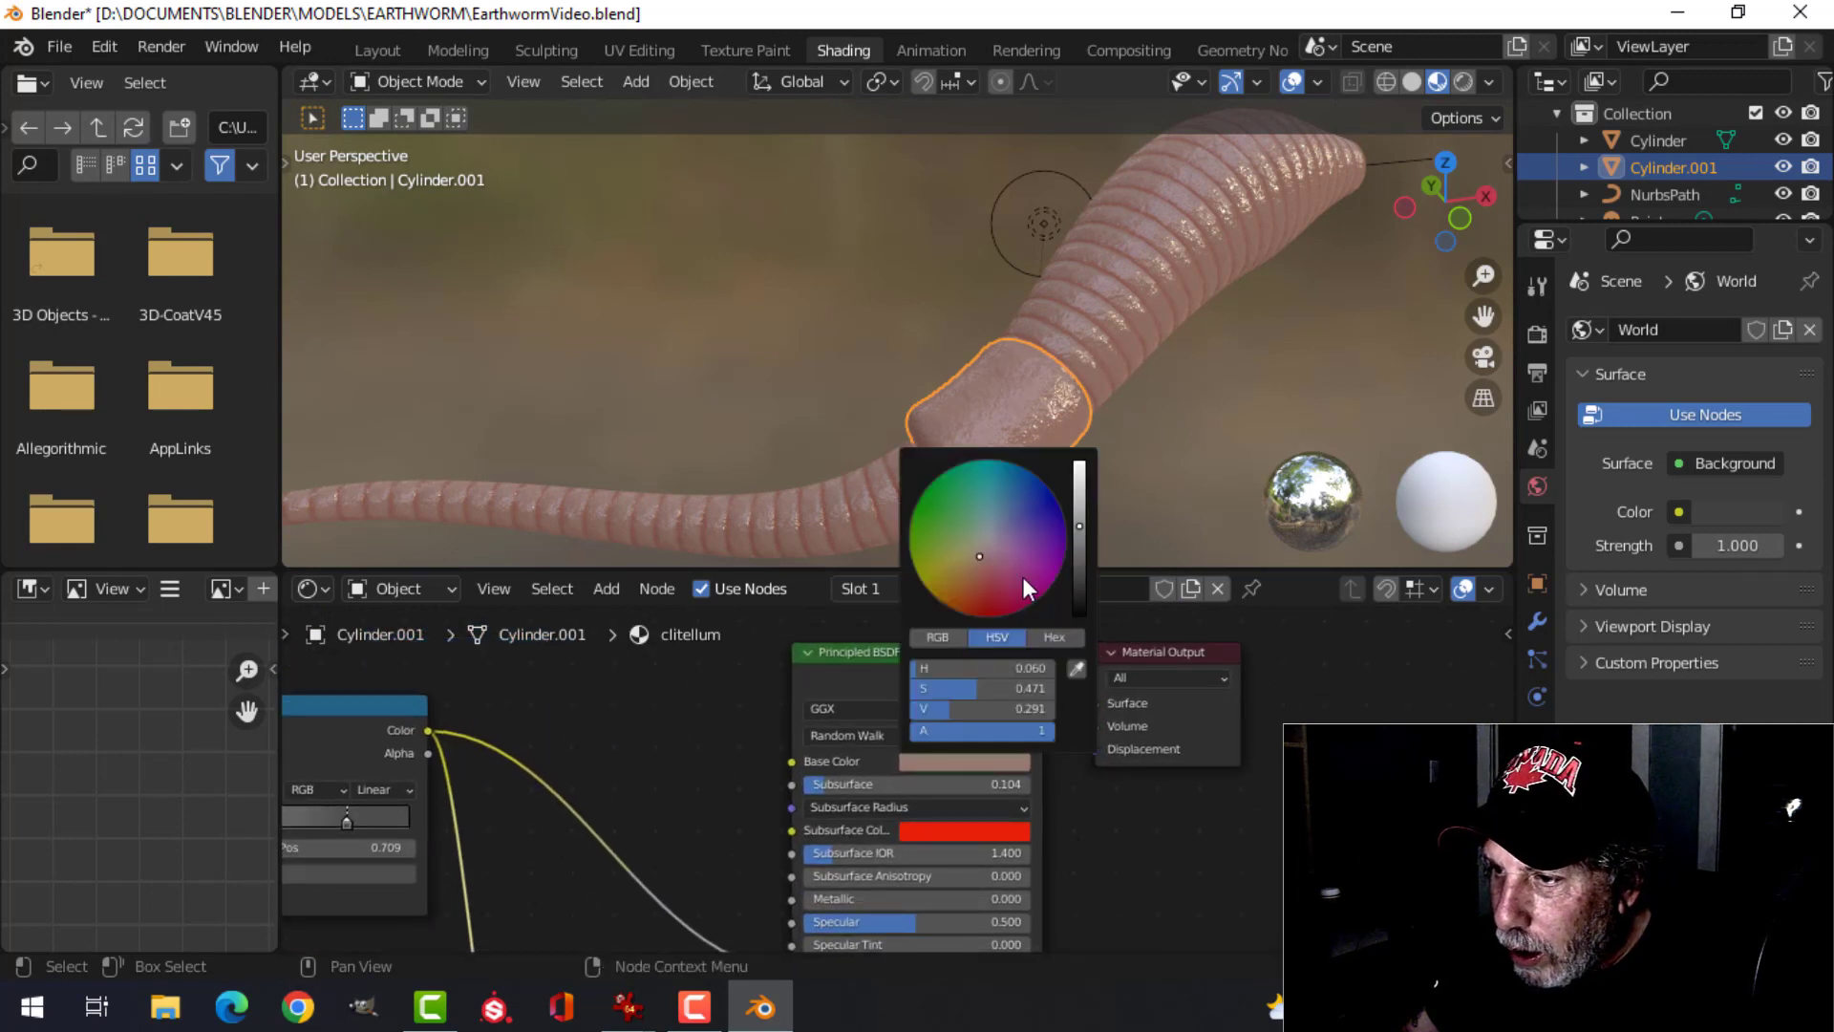
drag(979, 556, 952, 581)
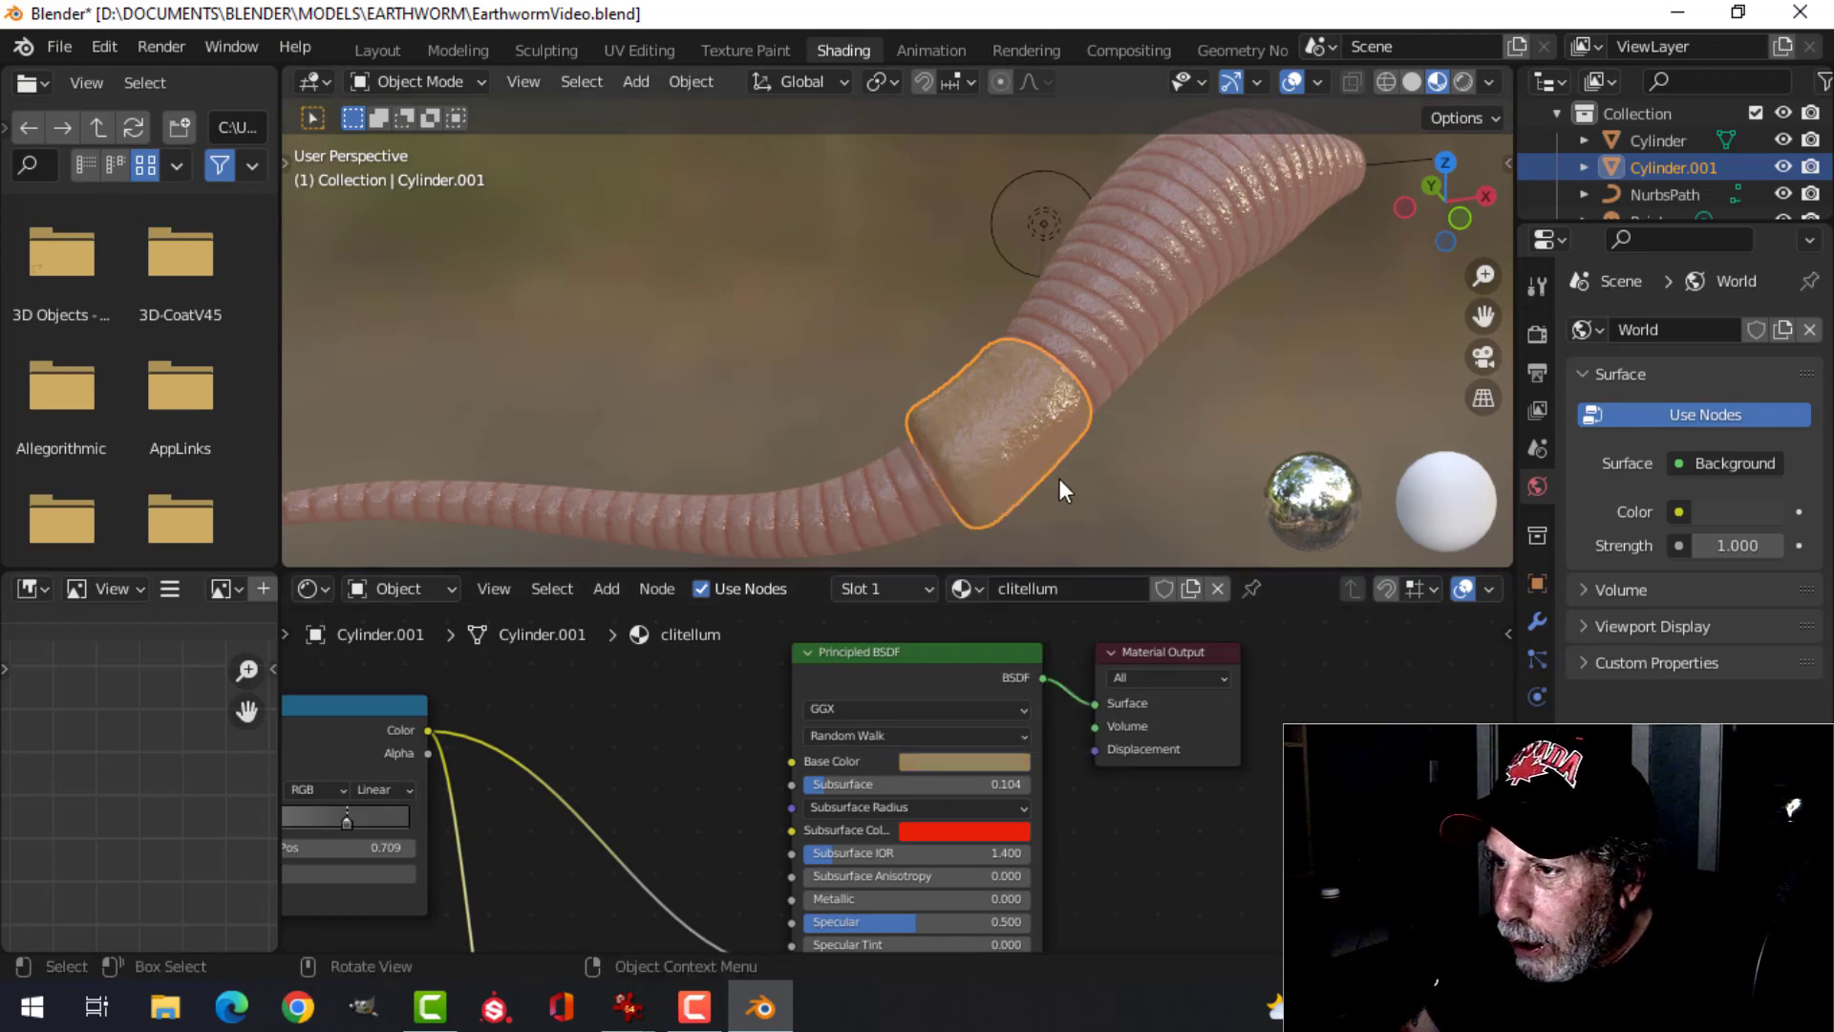
middle_drag(1059, 479, 877, 490)
scroll(917, 483, up, 3)
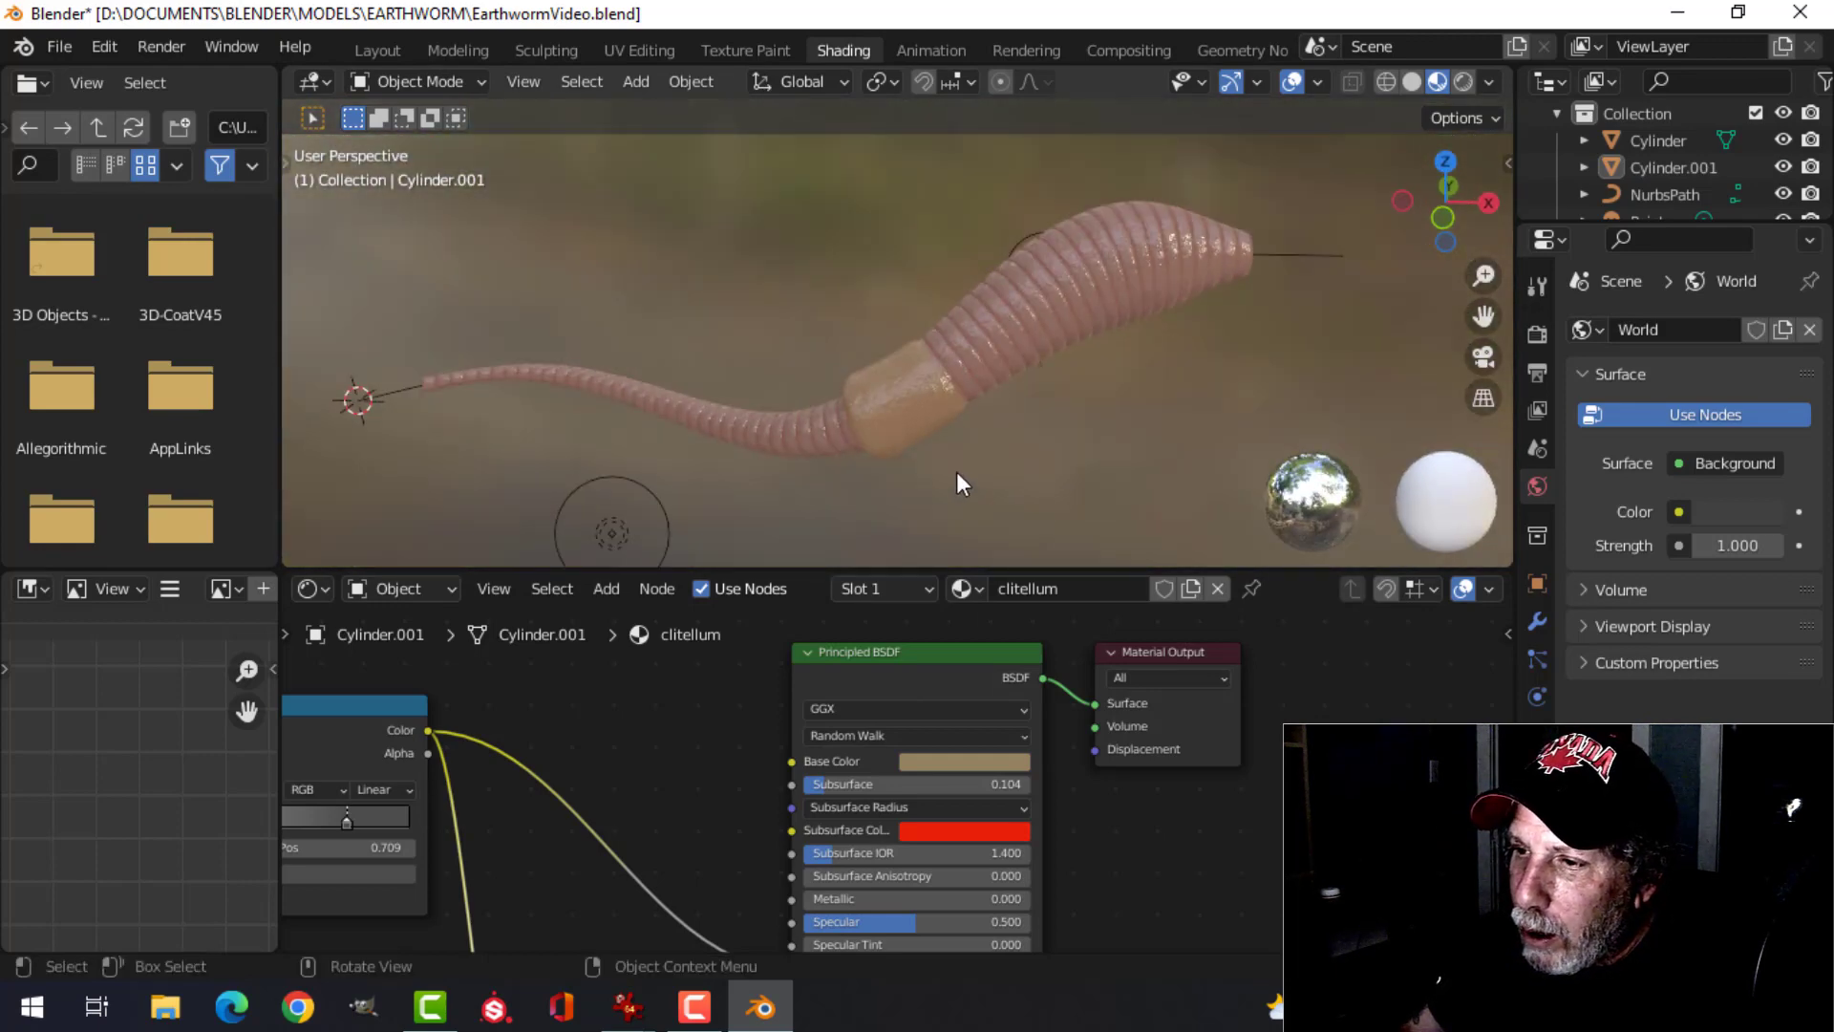
- Set the first stop of the clitellum ColorRamp to position 0.468 and shift its second stop farther along the ramp
scroll(955, 472, up, 2)
click(953, 438)
scroll(680, 700, down, 2)
middle_drag(680, 699, 761, 794)
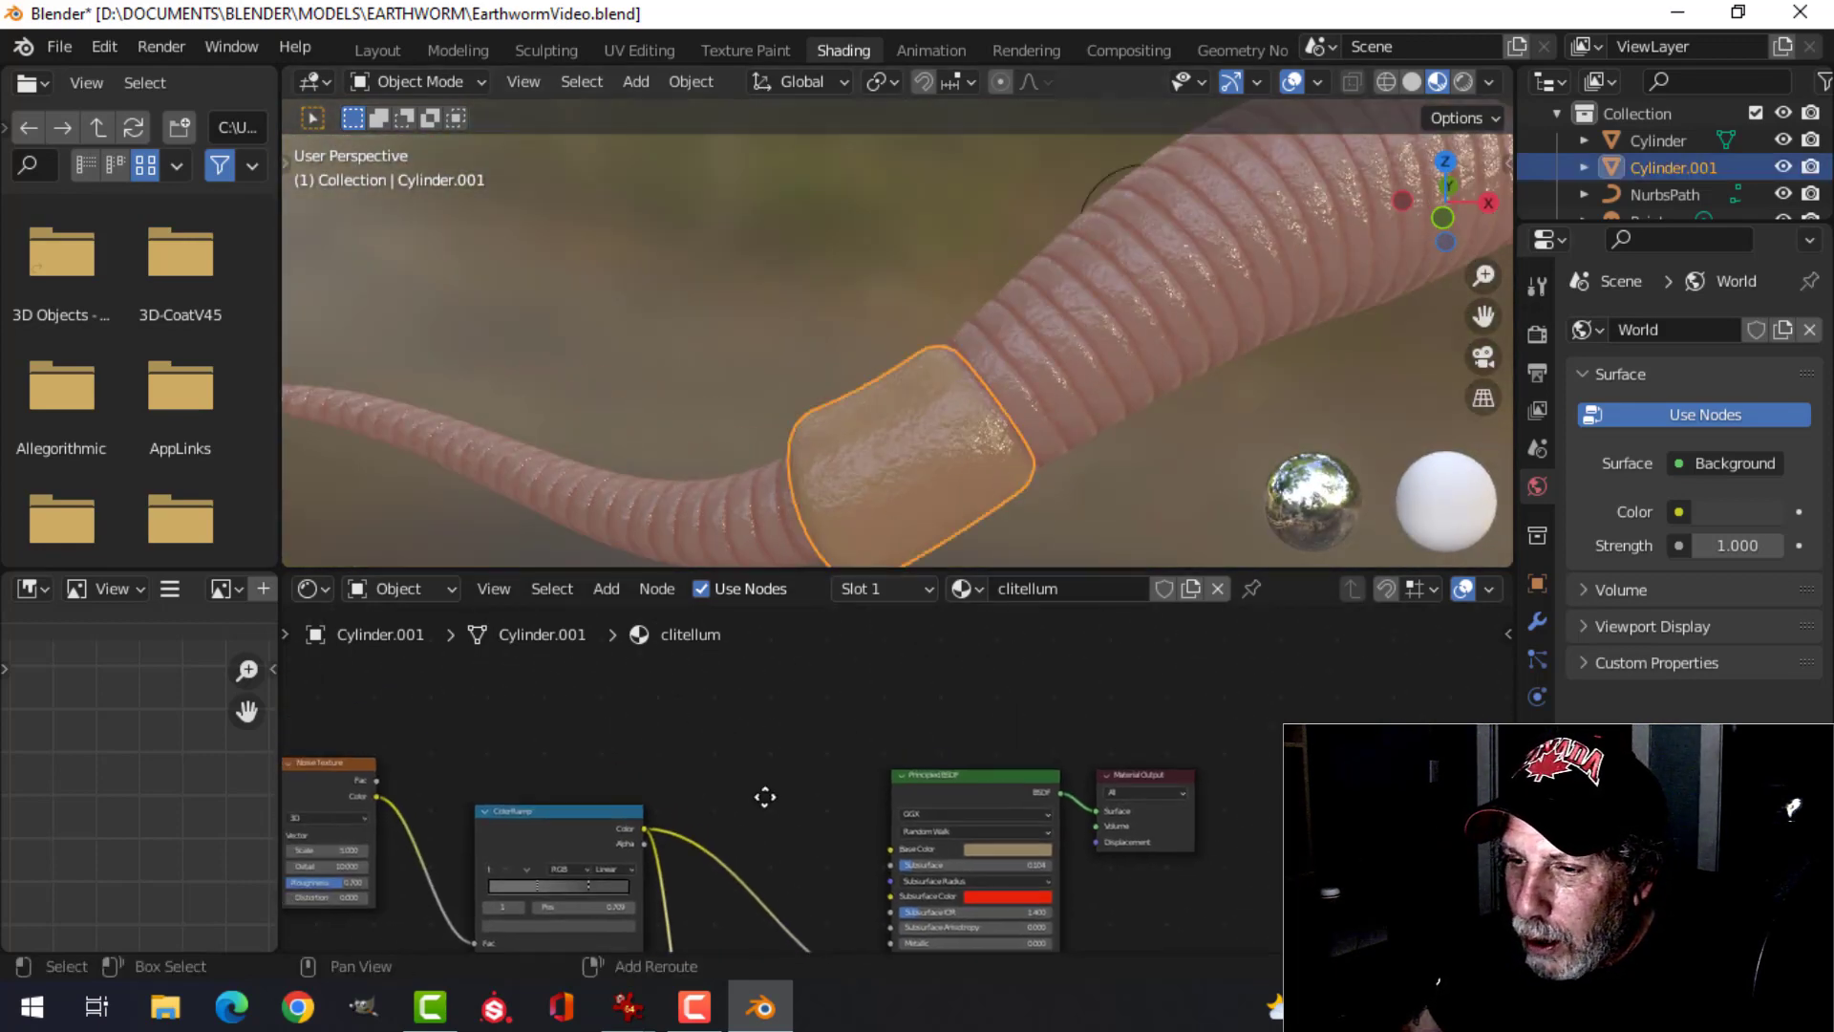
scroll(860, 726, up, 3)
scroll(850, 738, up, 4)
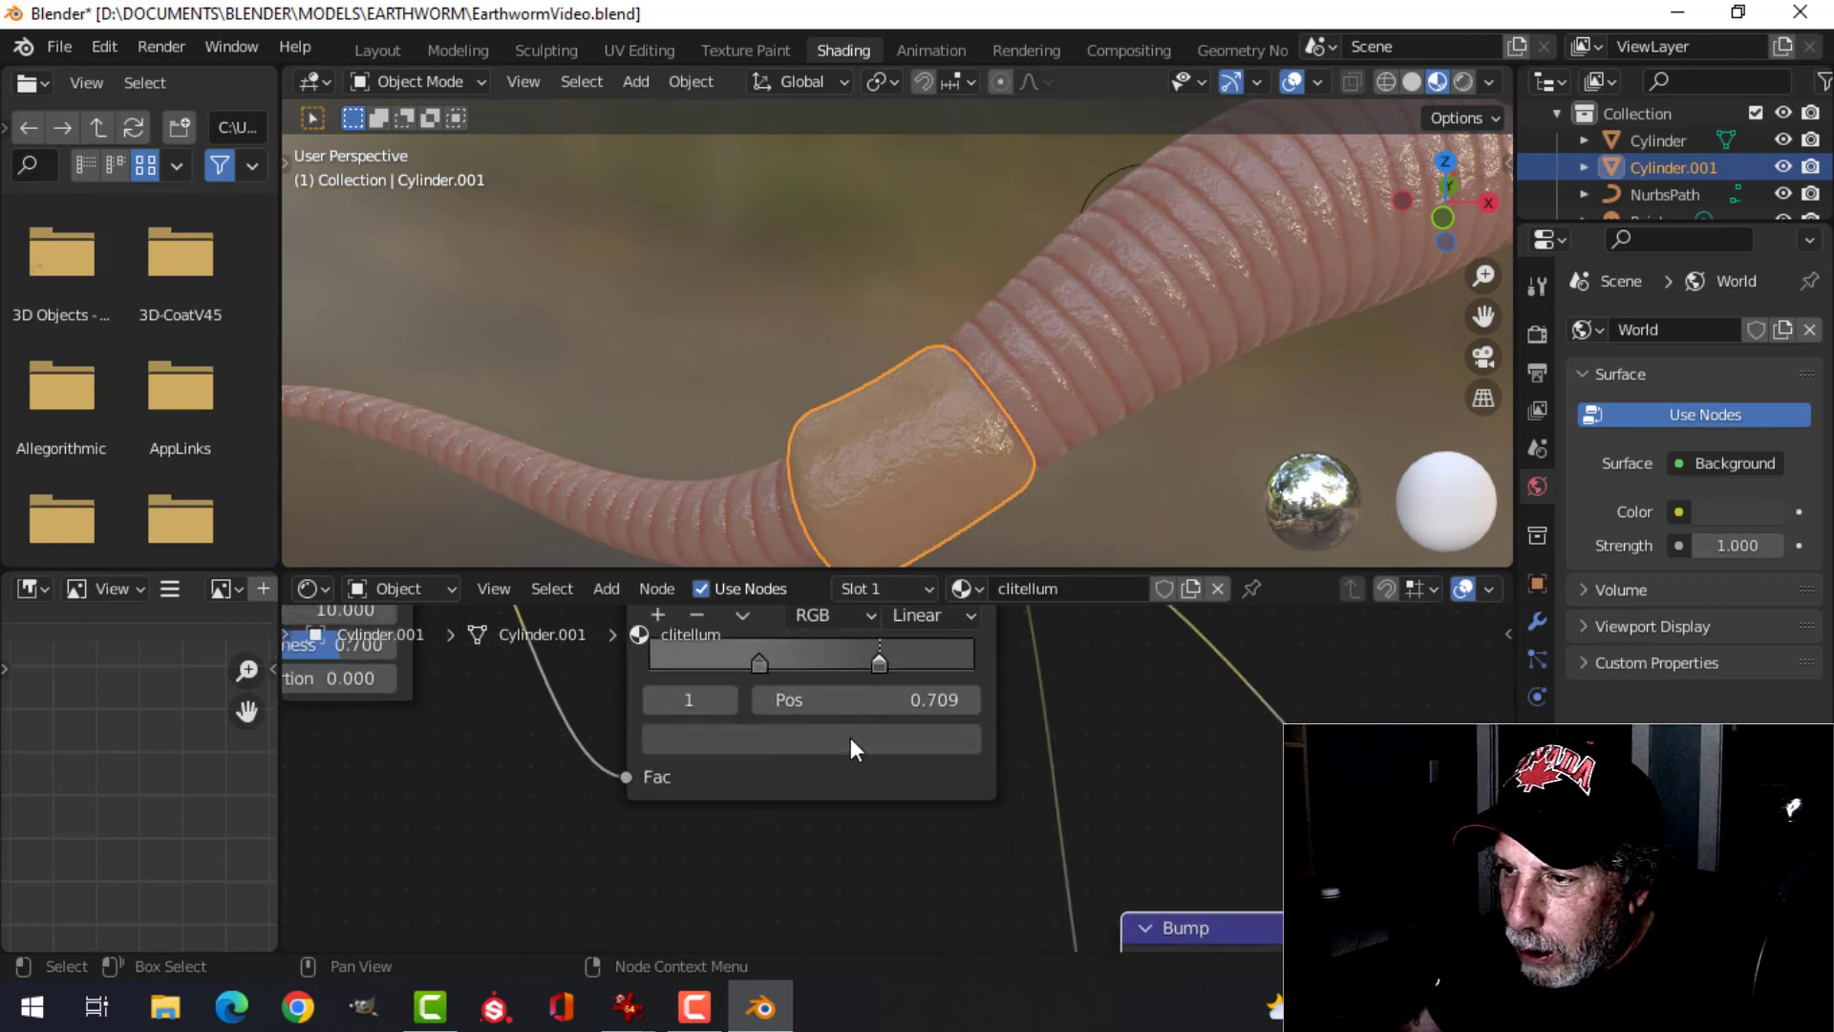
mouse_move(876, 623)
mouse_down()
mouse_move(728, 621)
mouse_move(775, 621)
mouse_move(740, 671)
mouse_move(798, 657)
mouse_up()
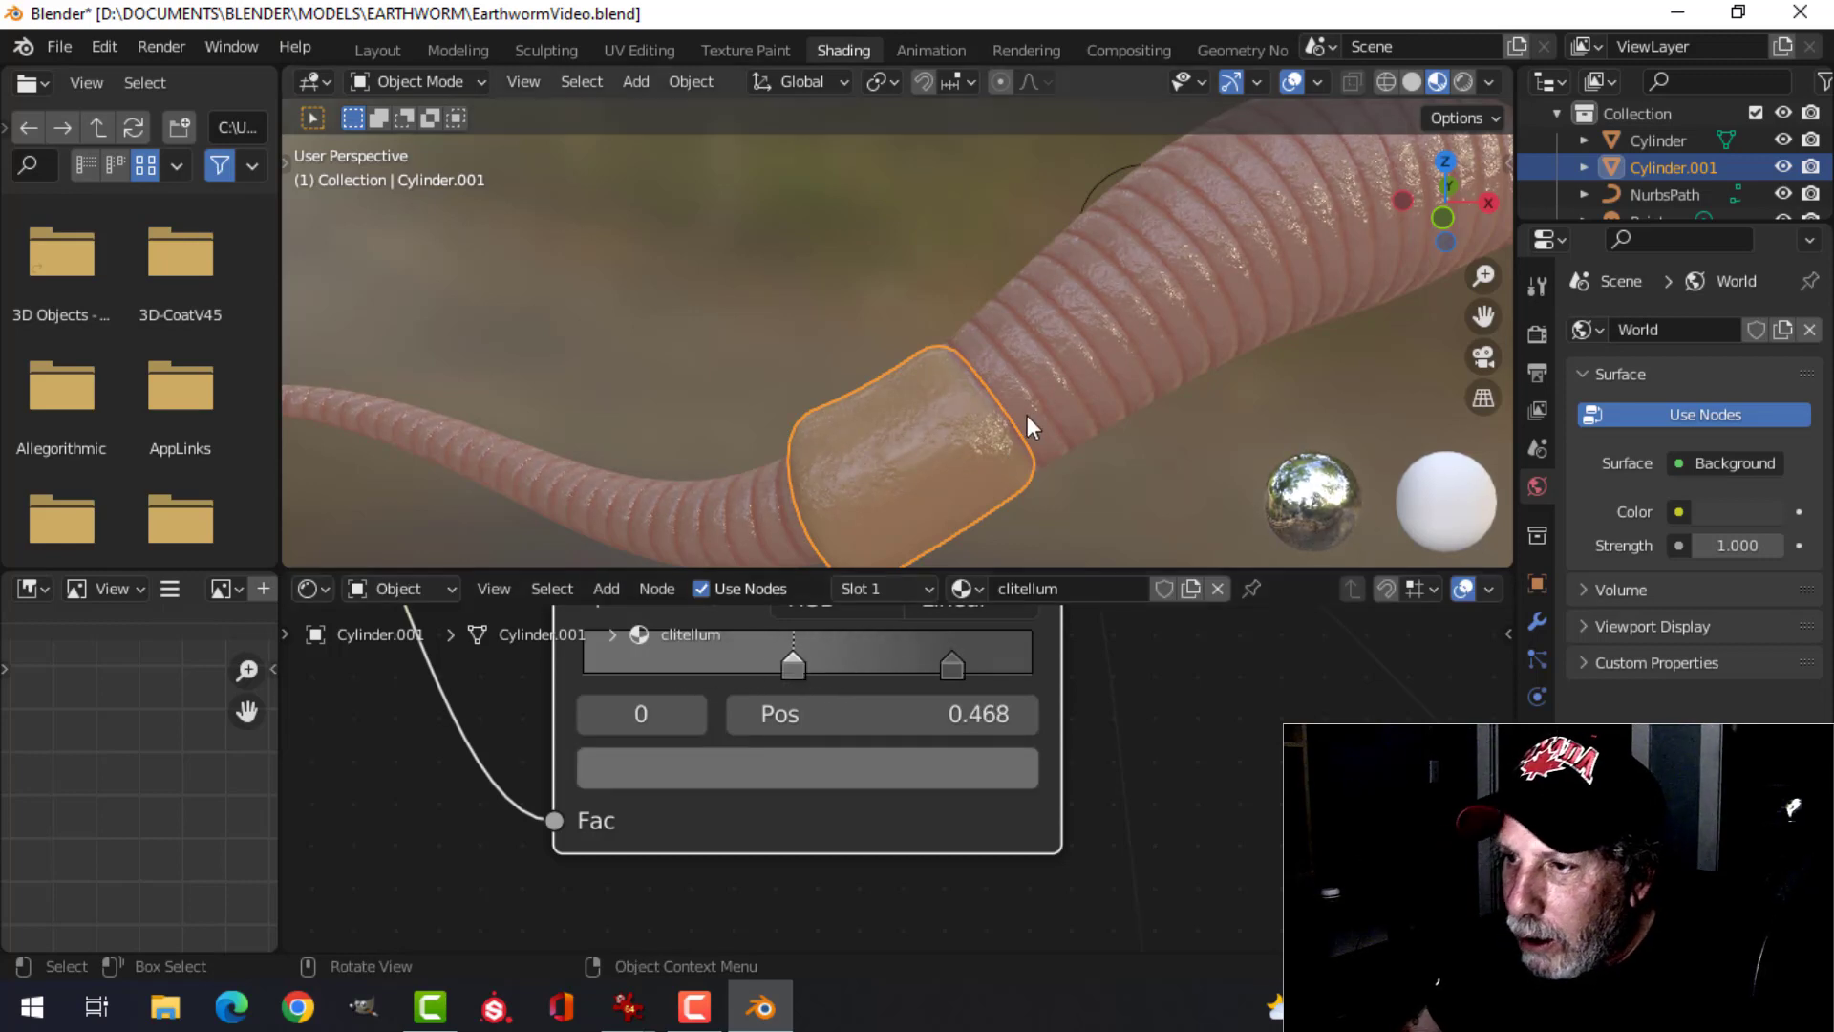
scroll(1028, 415, down, 3)
click(936, 460)
middle_drag(936, 460, 994, 462)
scroll(978, 444, down, 2)
- Return to the Layout workspace and examine the whole worm and the mesh at its open thick end
click(377, 53)
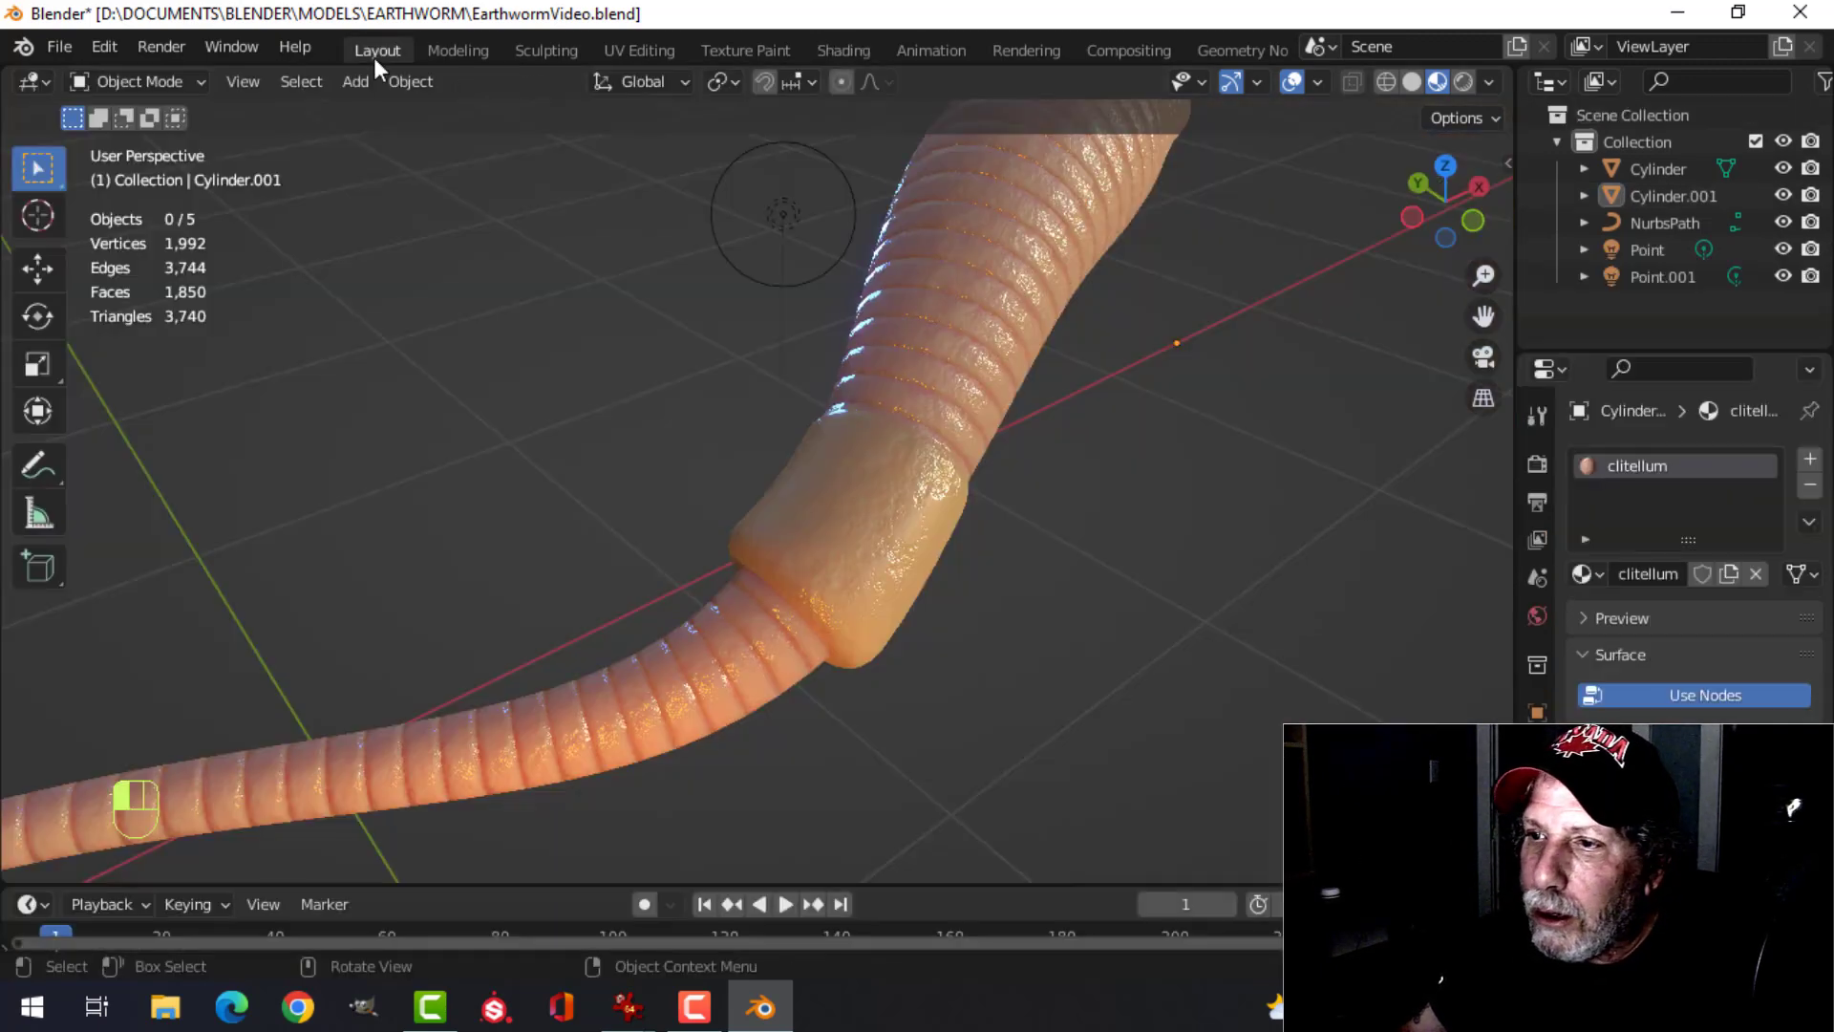
scroll(1047, 514, down, 4)
mouse_move(1047, 514)
middle_down()
mouse_move(968, 506)
mouse_move(1030, 466)
mouse_move(891, 508)
middle_up()
scroll(965, 509, up, 3)
scroll(834, 513, down, 4)
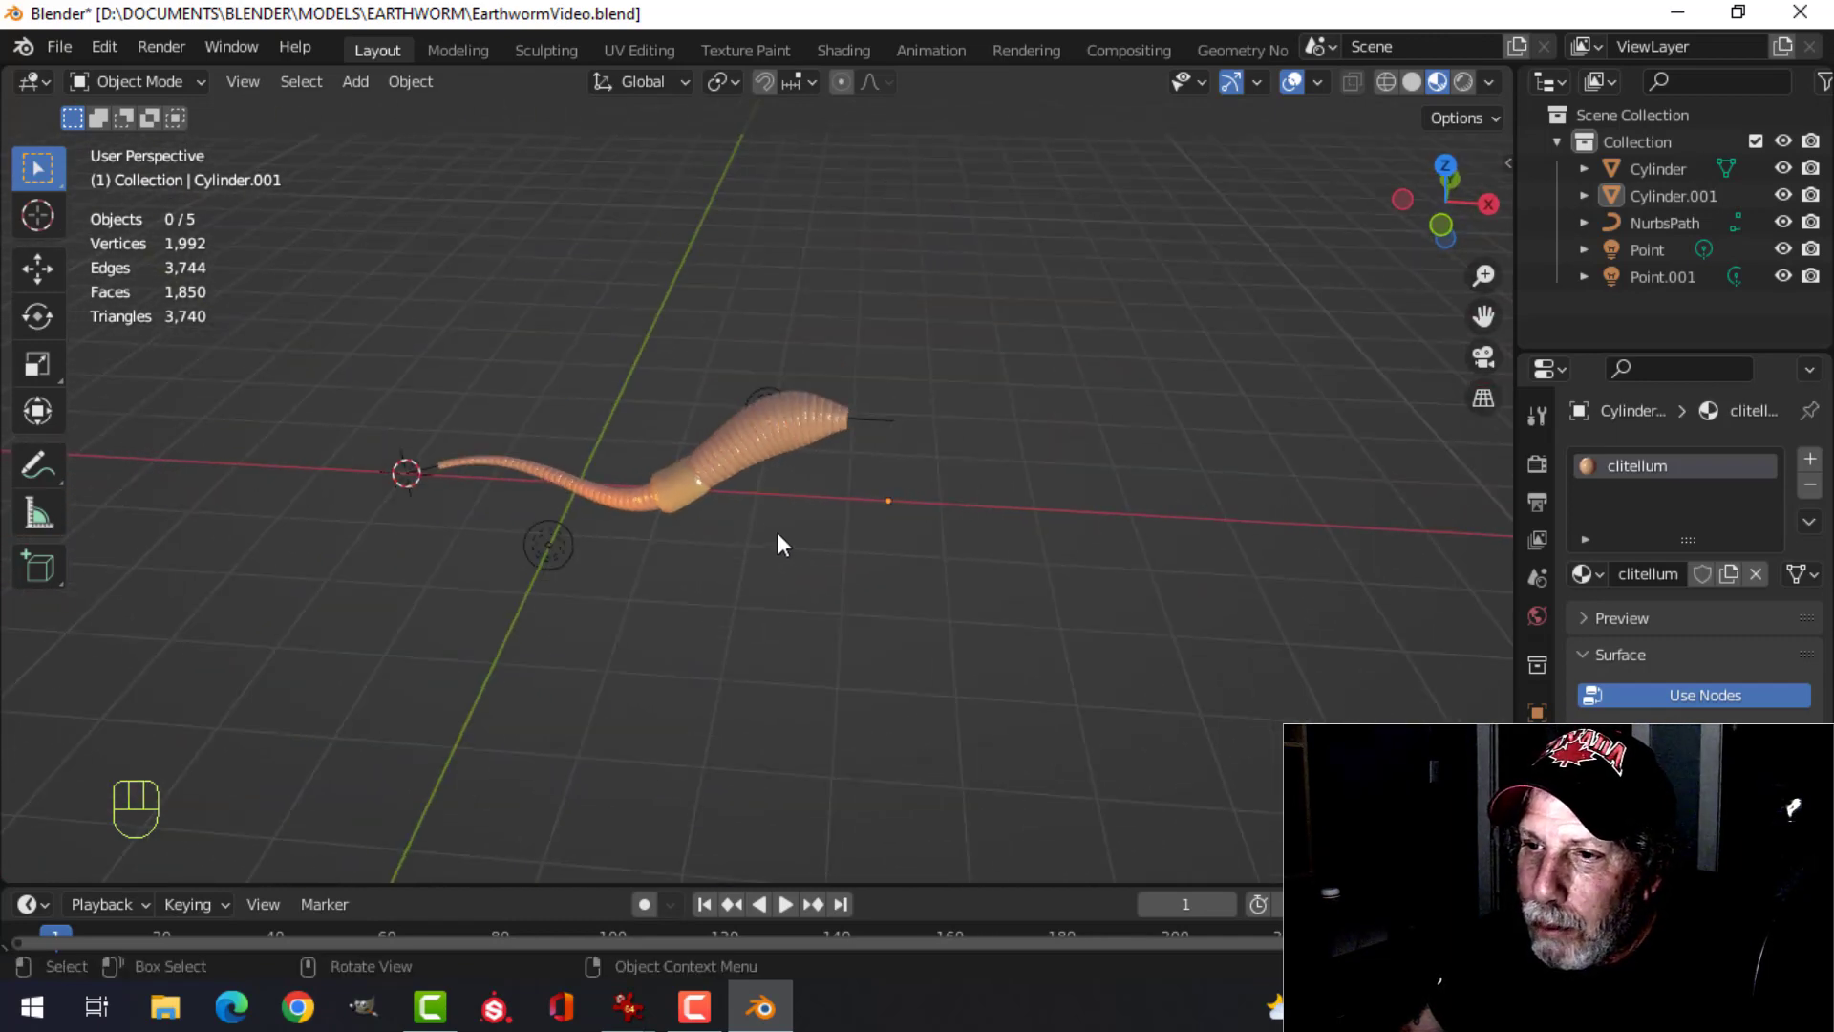
middle_drag(777, 531, 718, 542)
scroll(829, 495, up, 3)
shift+middle_drag(926, 442, 803, 452)
scroll(922, 571, up, 3)
click(774, 394)
key(Tab)
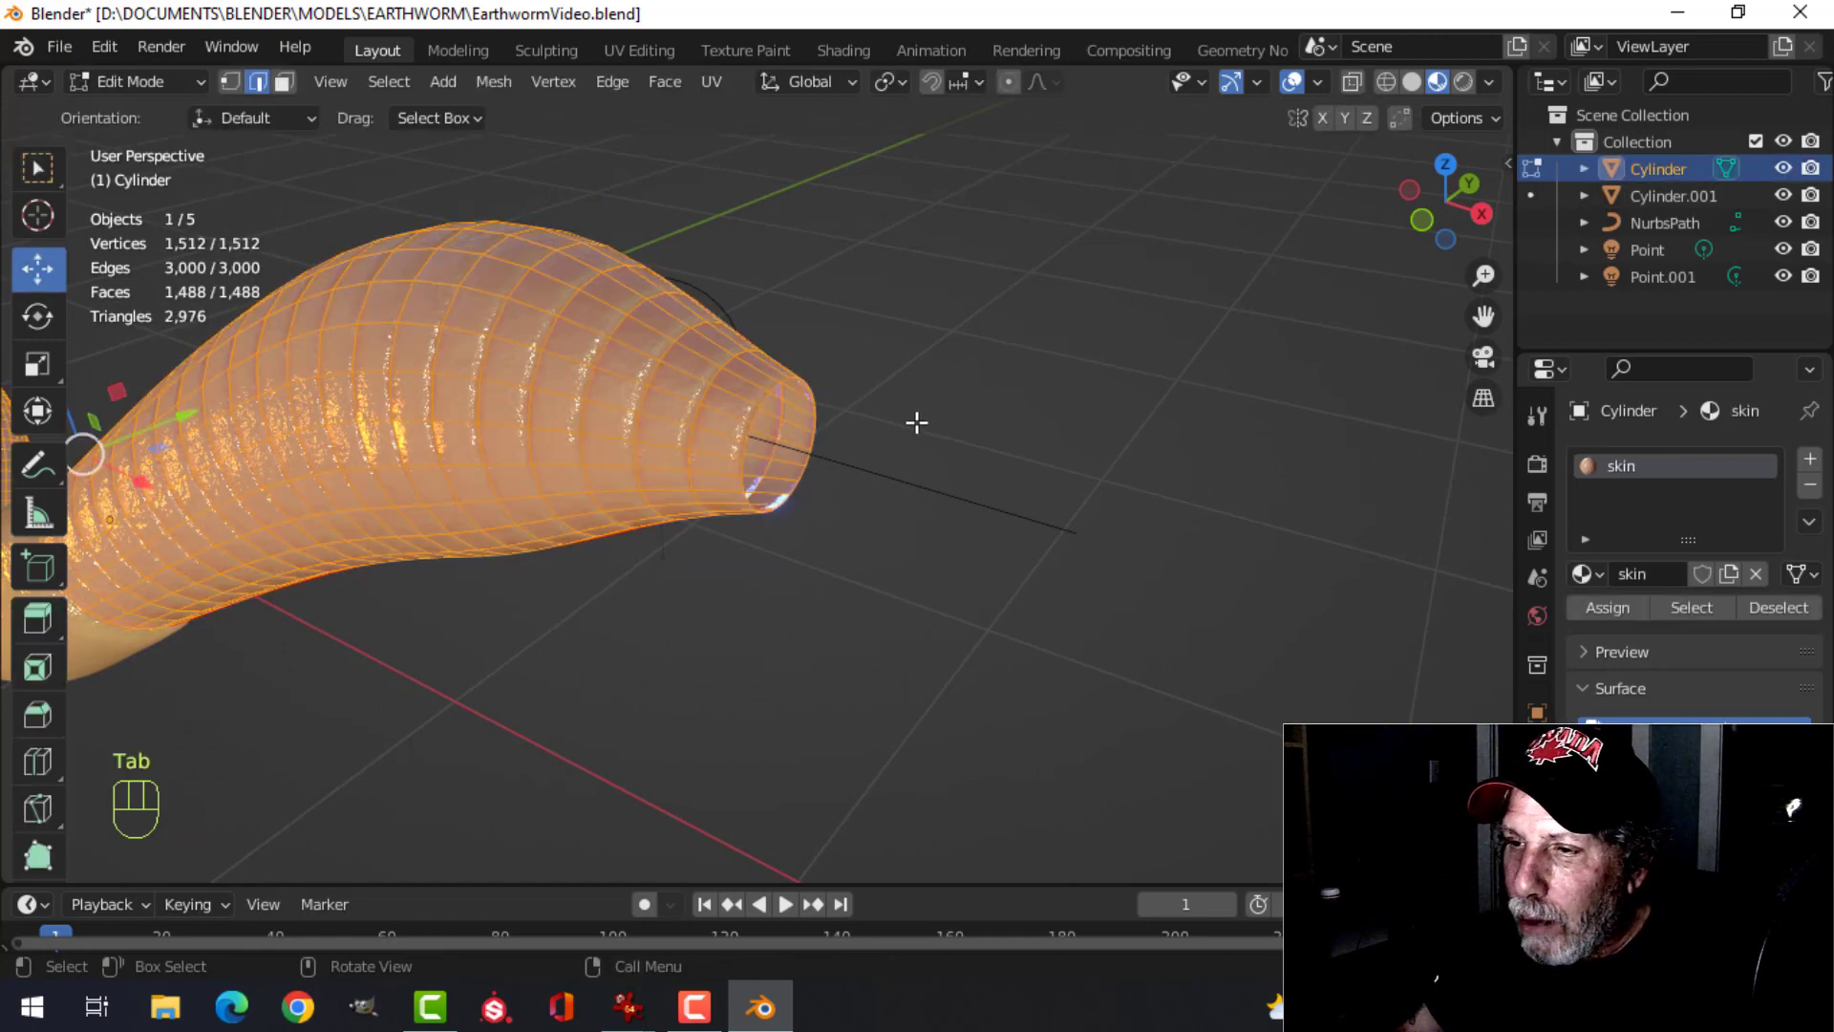
key(Tab)
scroll(818, 516, down, 5)
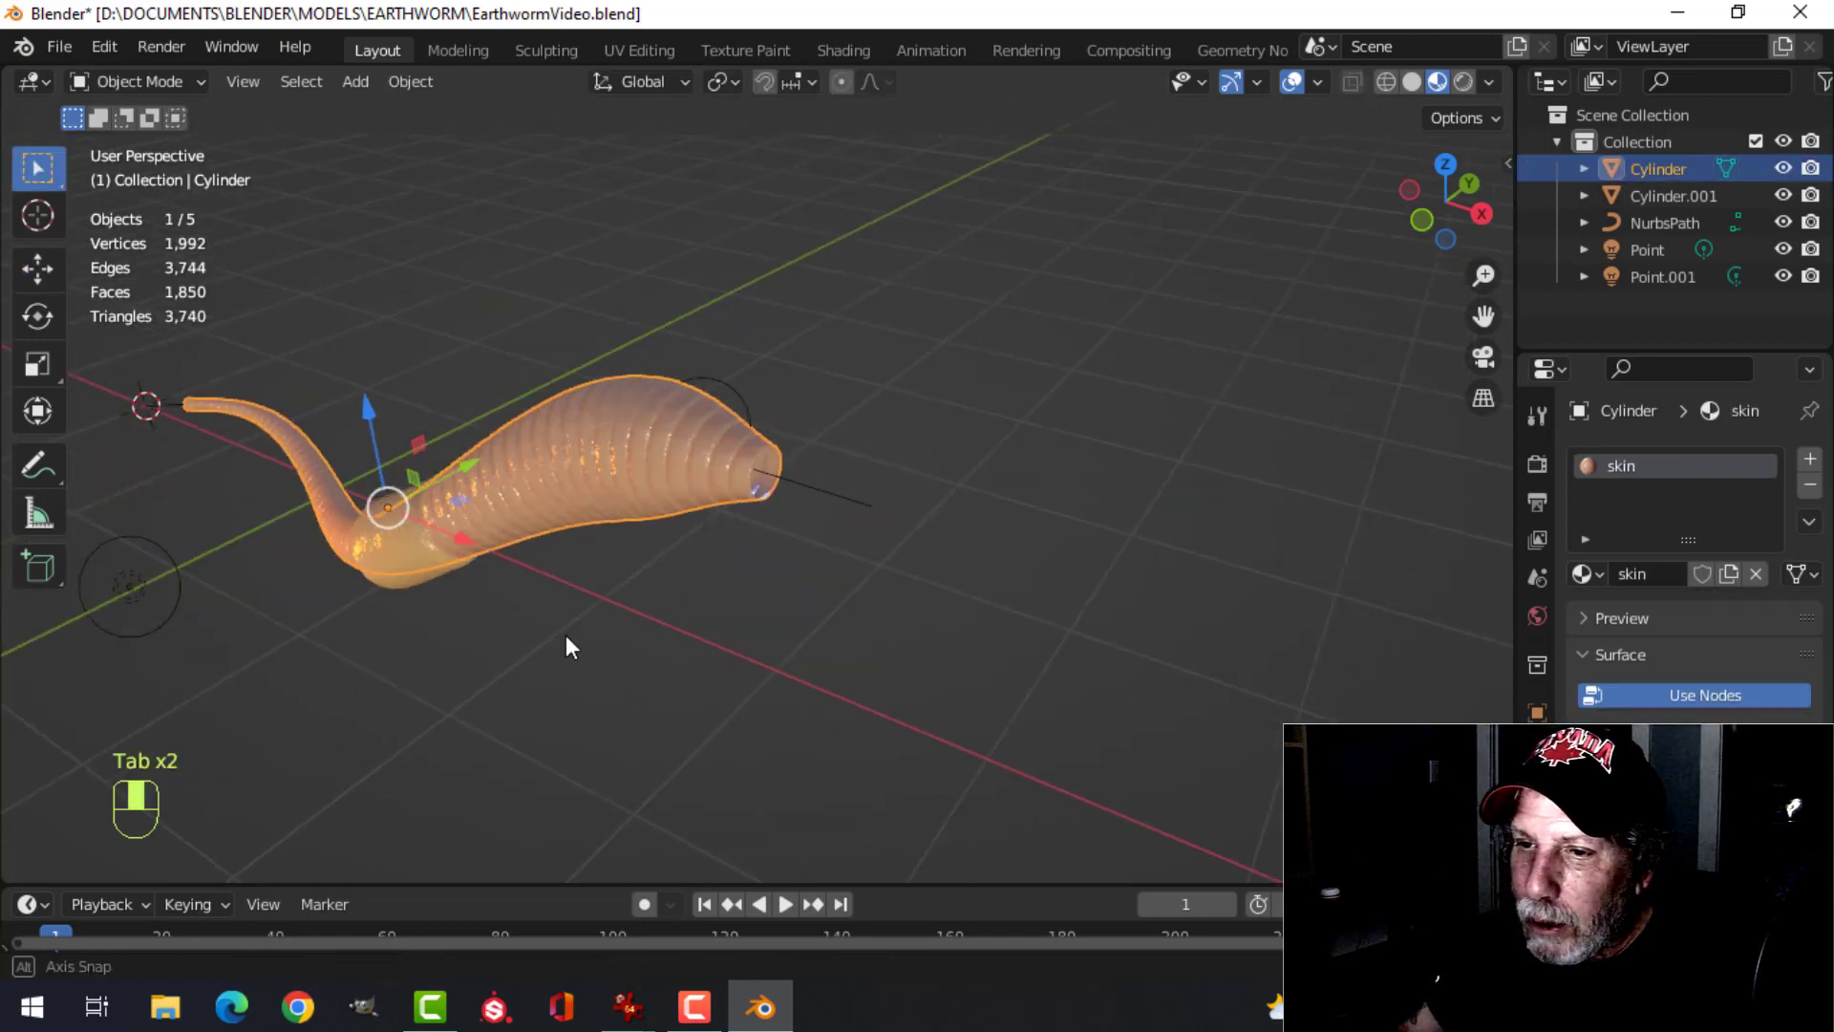
- Apply the Curve modifier on the clitellum band and delete the NURBS path
click(440, 569)
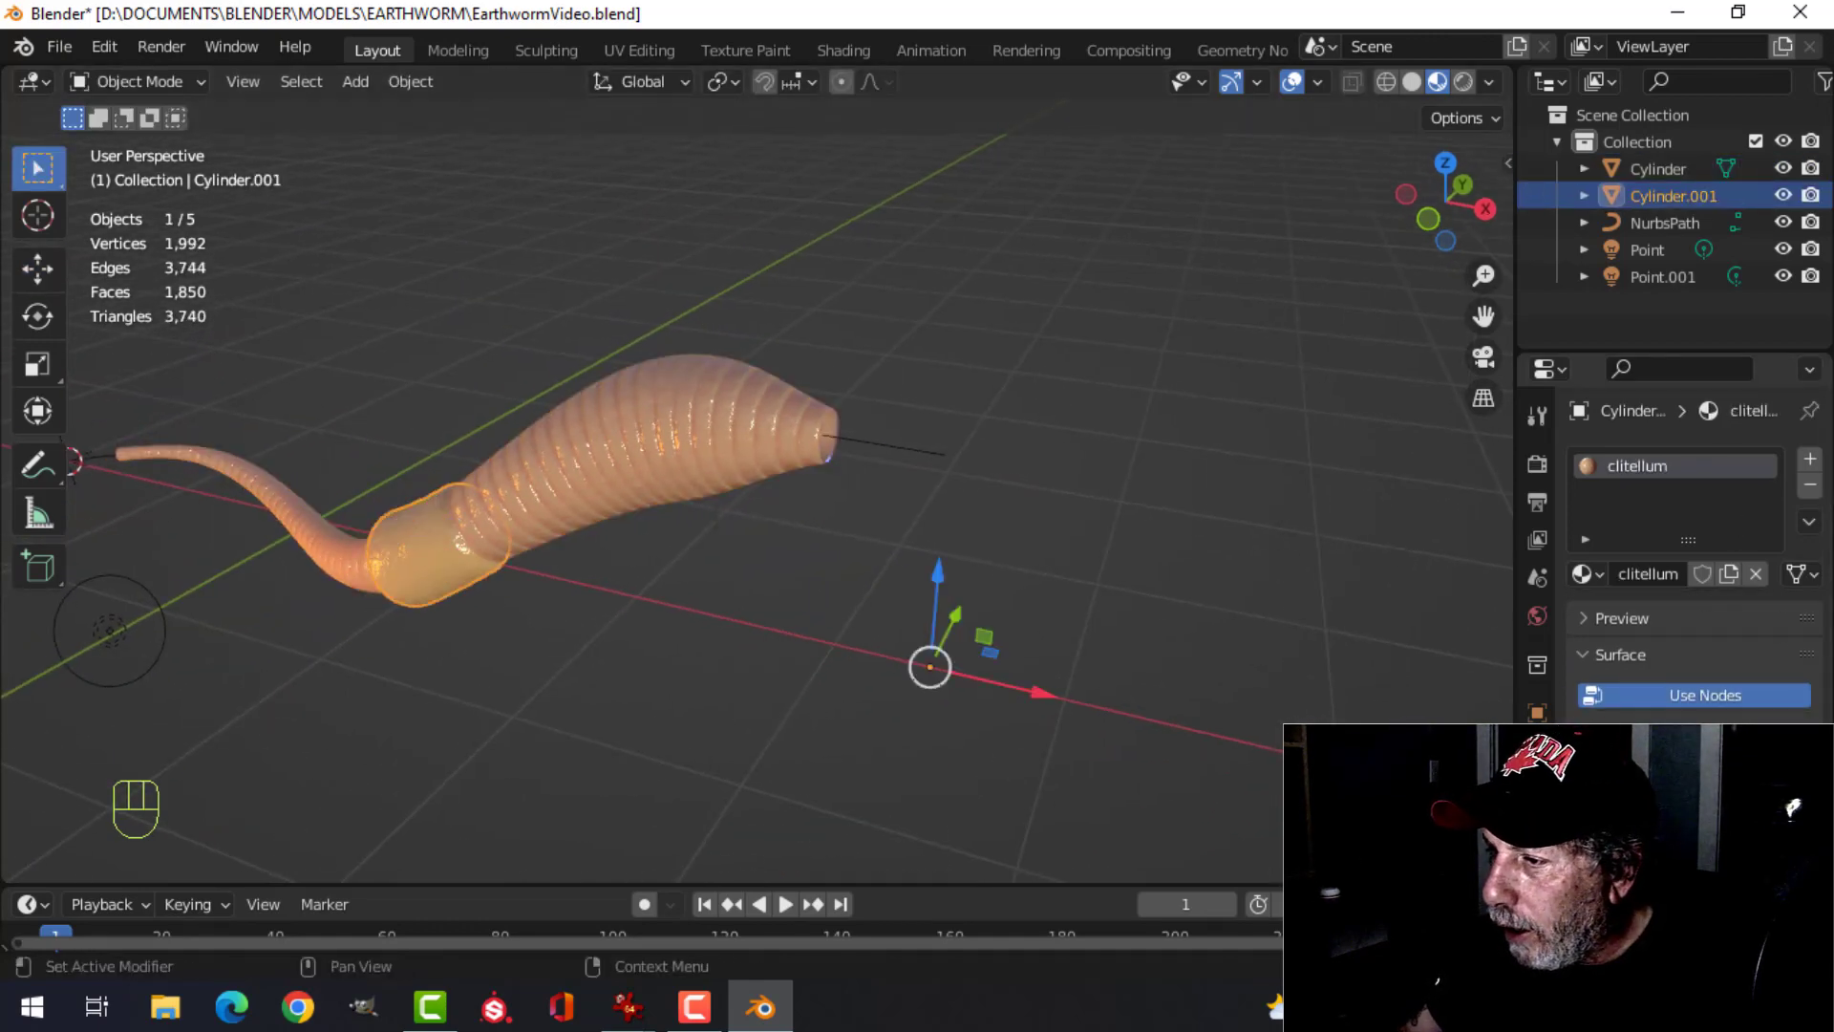
click(1536, 750)
click(1740, 508)
click(1688, 531)
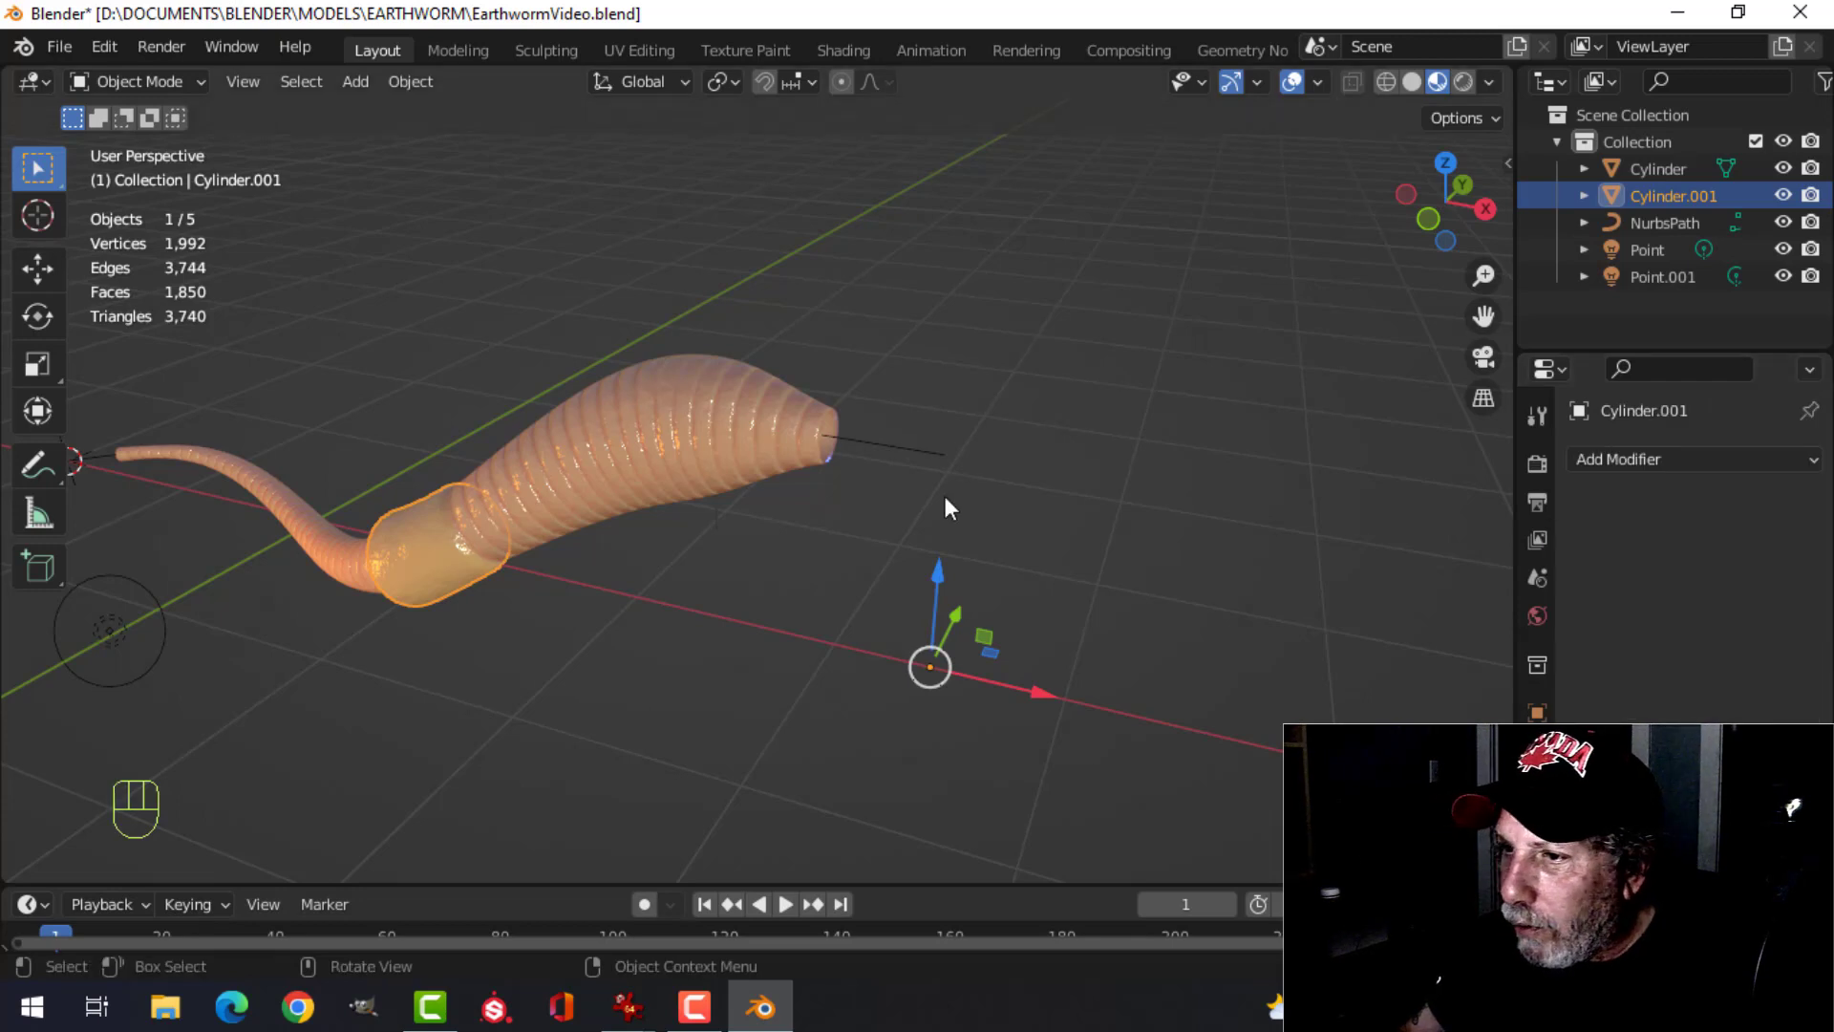
click(904, 454)
key(x)
click(904, 455)
- Duplicate the edge loop at the worm's open thick end, slightly outward along X, and separate it as a new object
scroll(873, 512, up, 3)
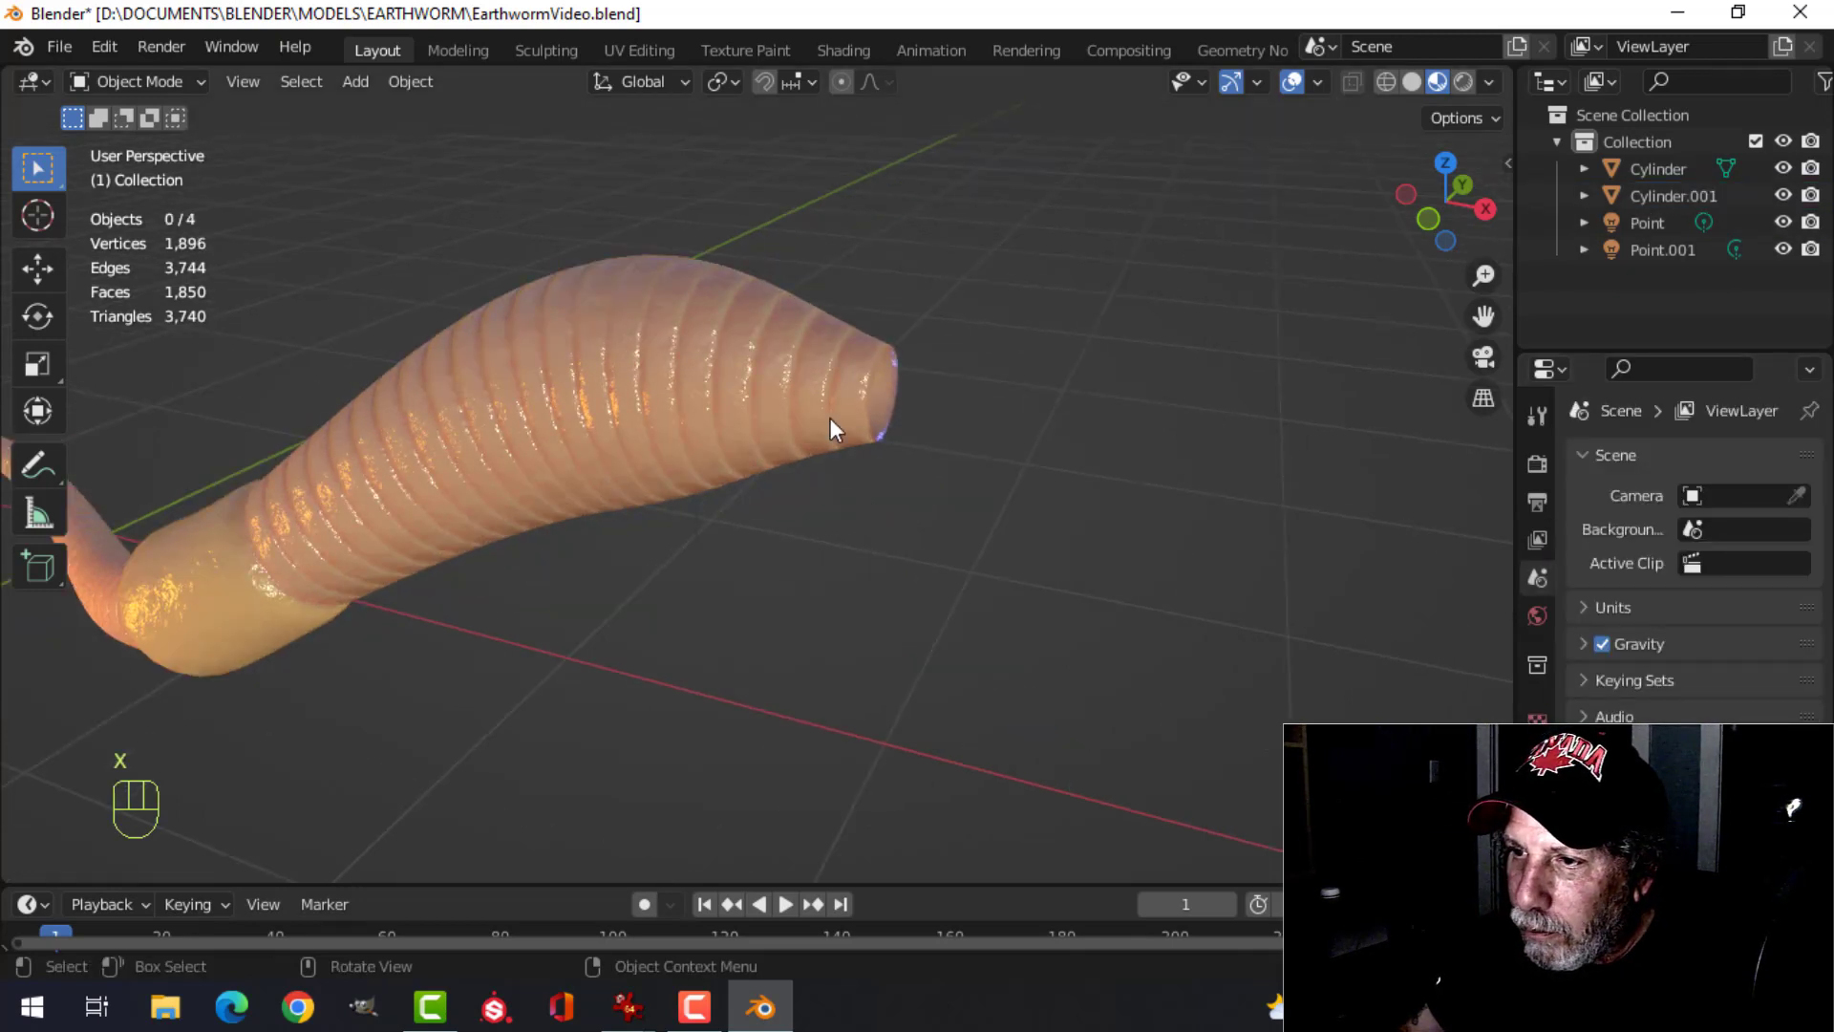
click(829, 416)
key(Tab)
key(alt+a)
scroll(1007, 458, up, 3)
shift+middle_drag(917, 442, 913, 491)
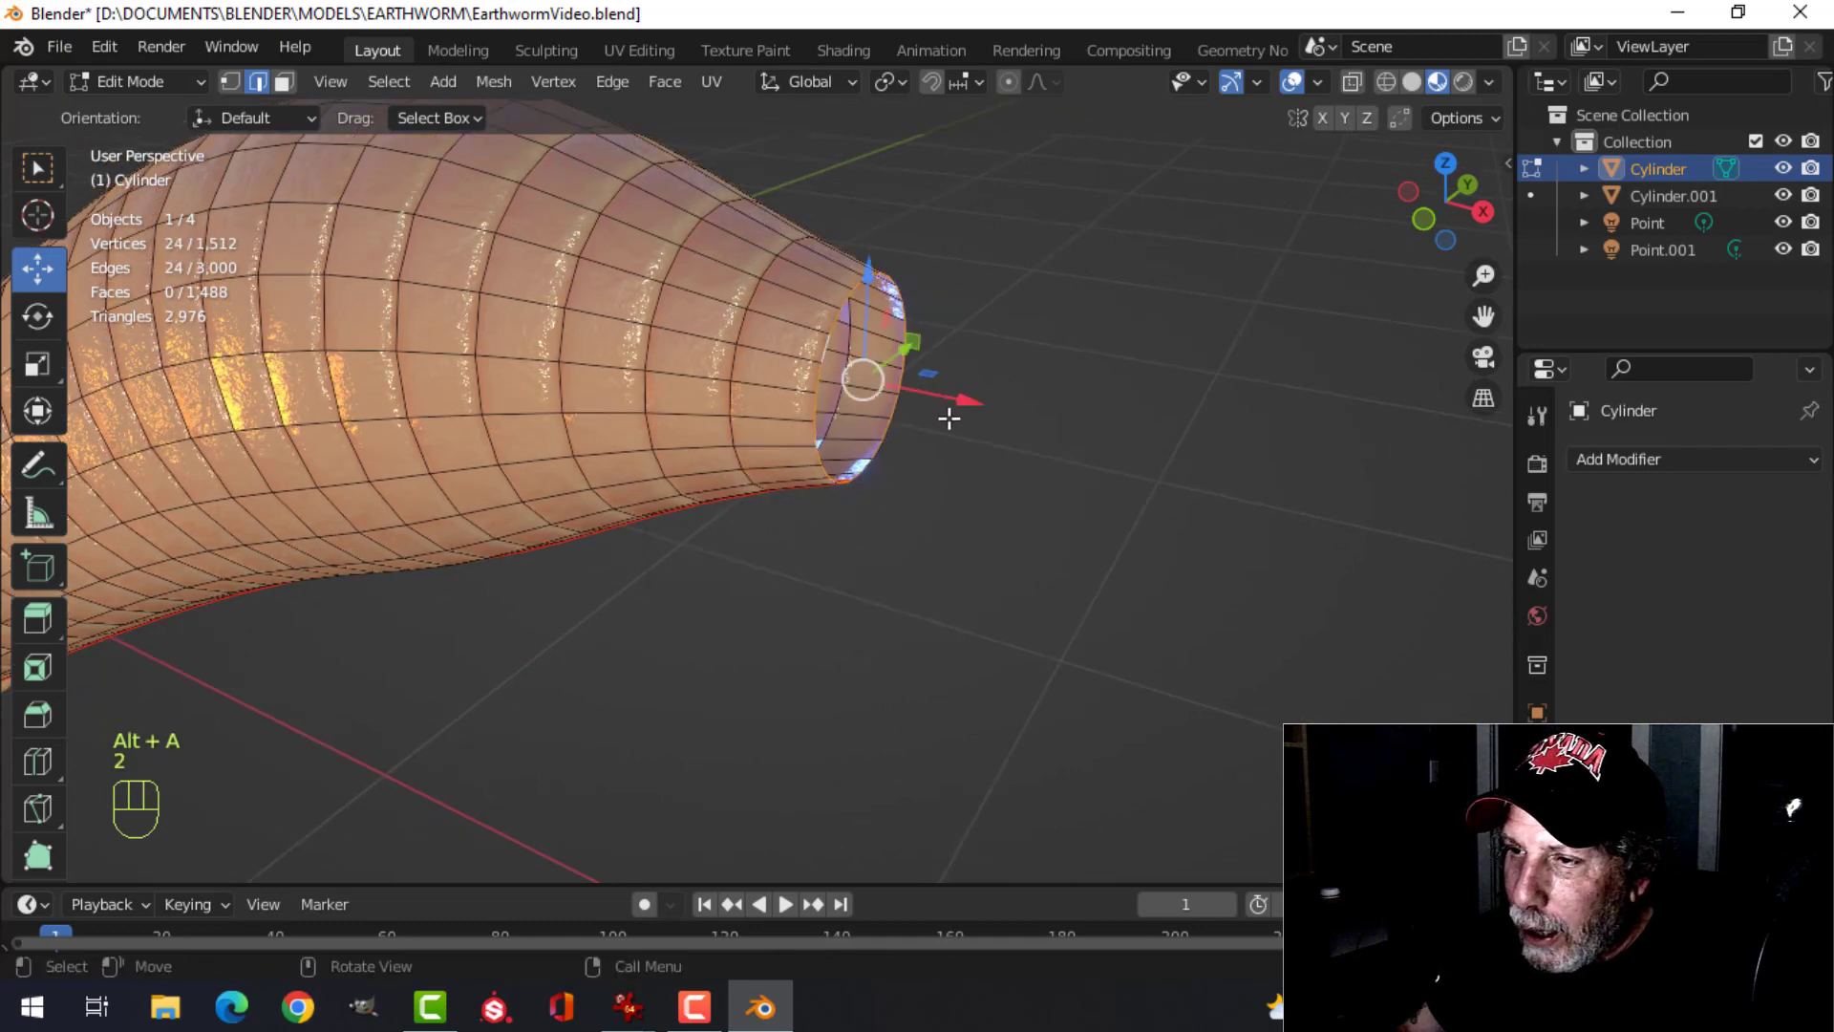
middle_drag(949, 418, 993, 414)
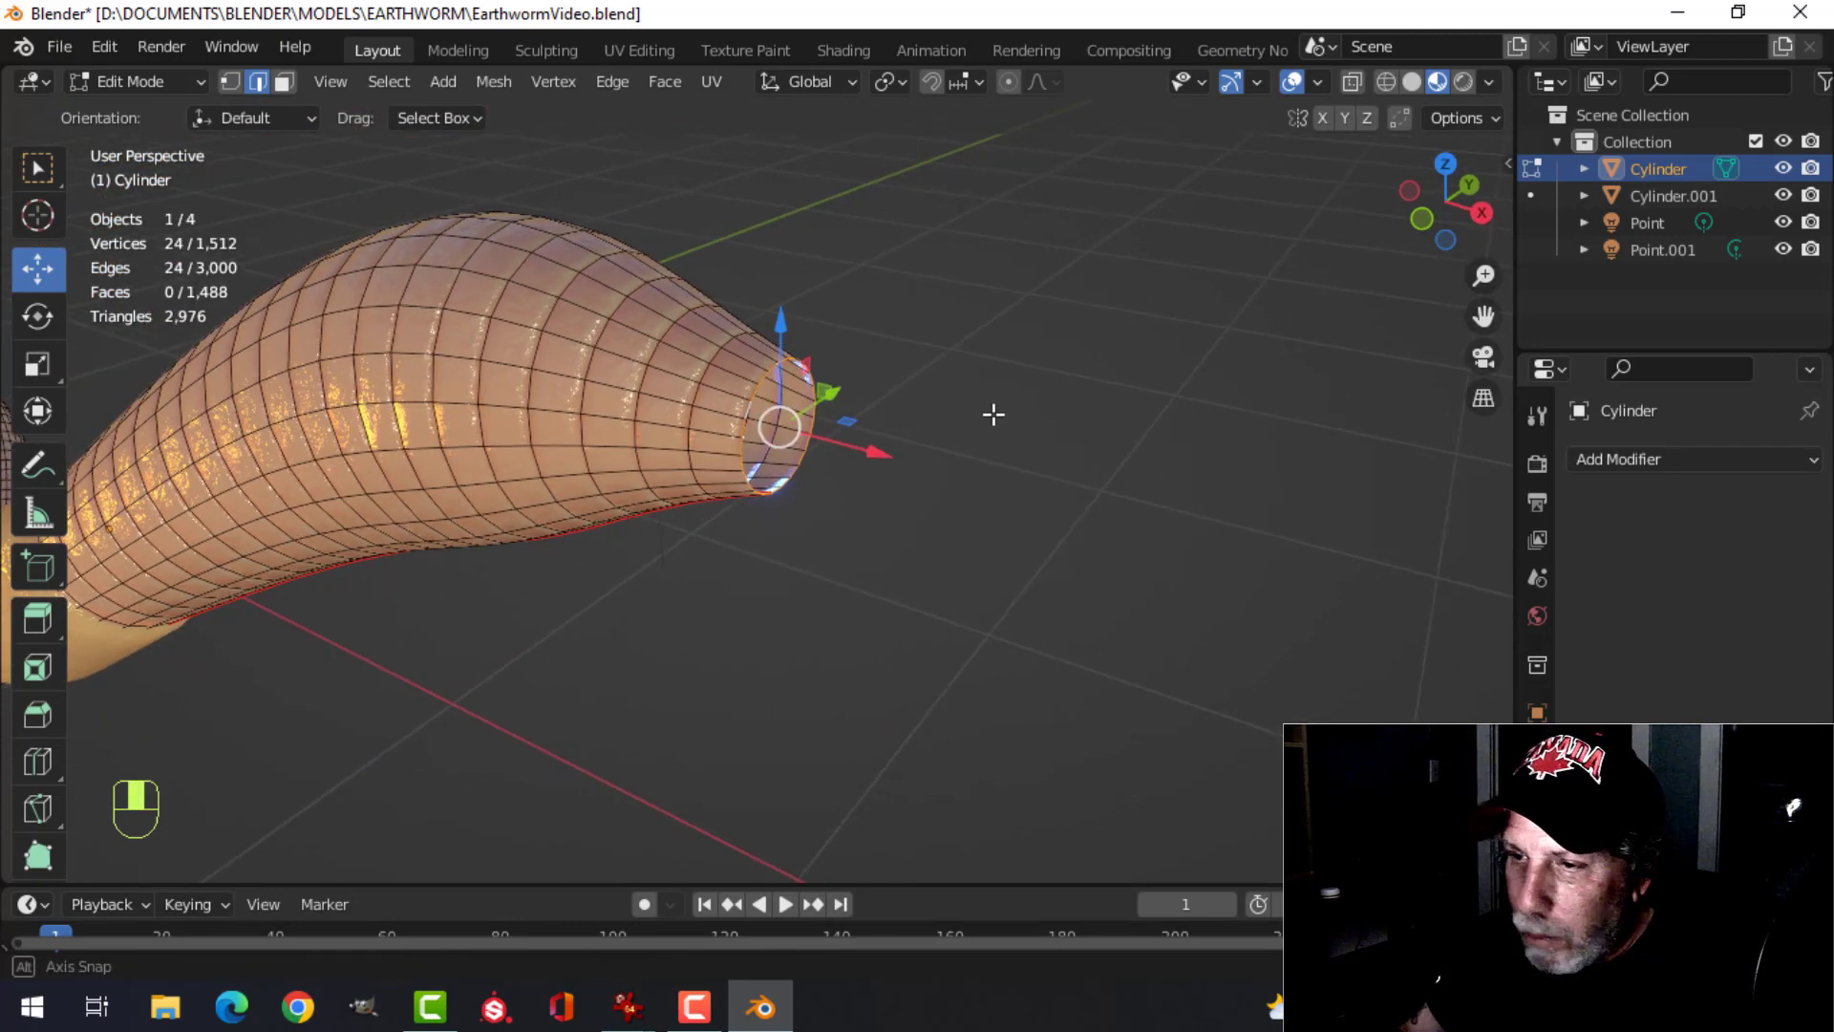
key(shift+d)
right_click(987, 417)
drag(876, 453, 889, 449)
key(p)
click(1031, 436)
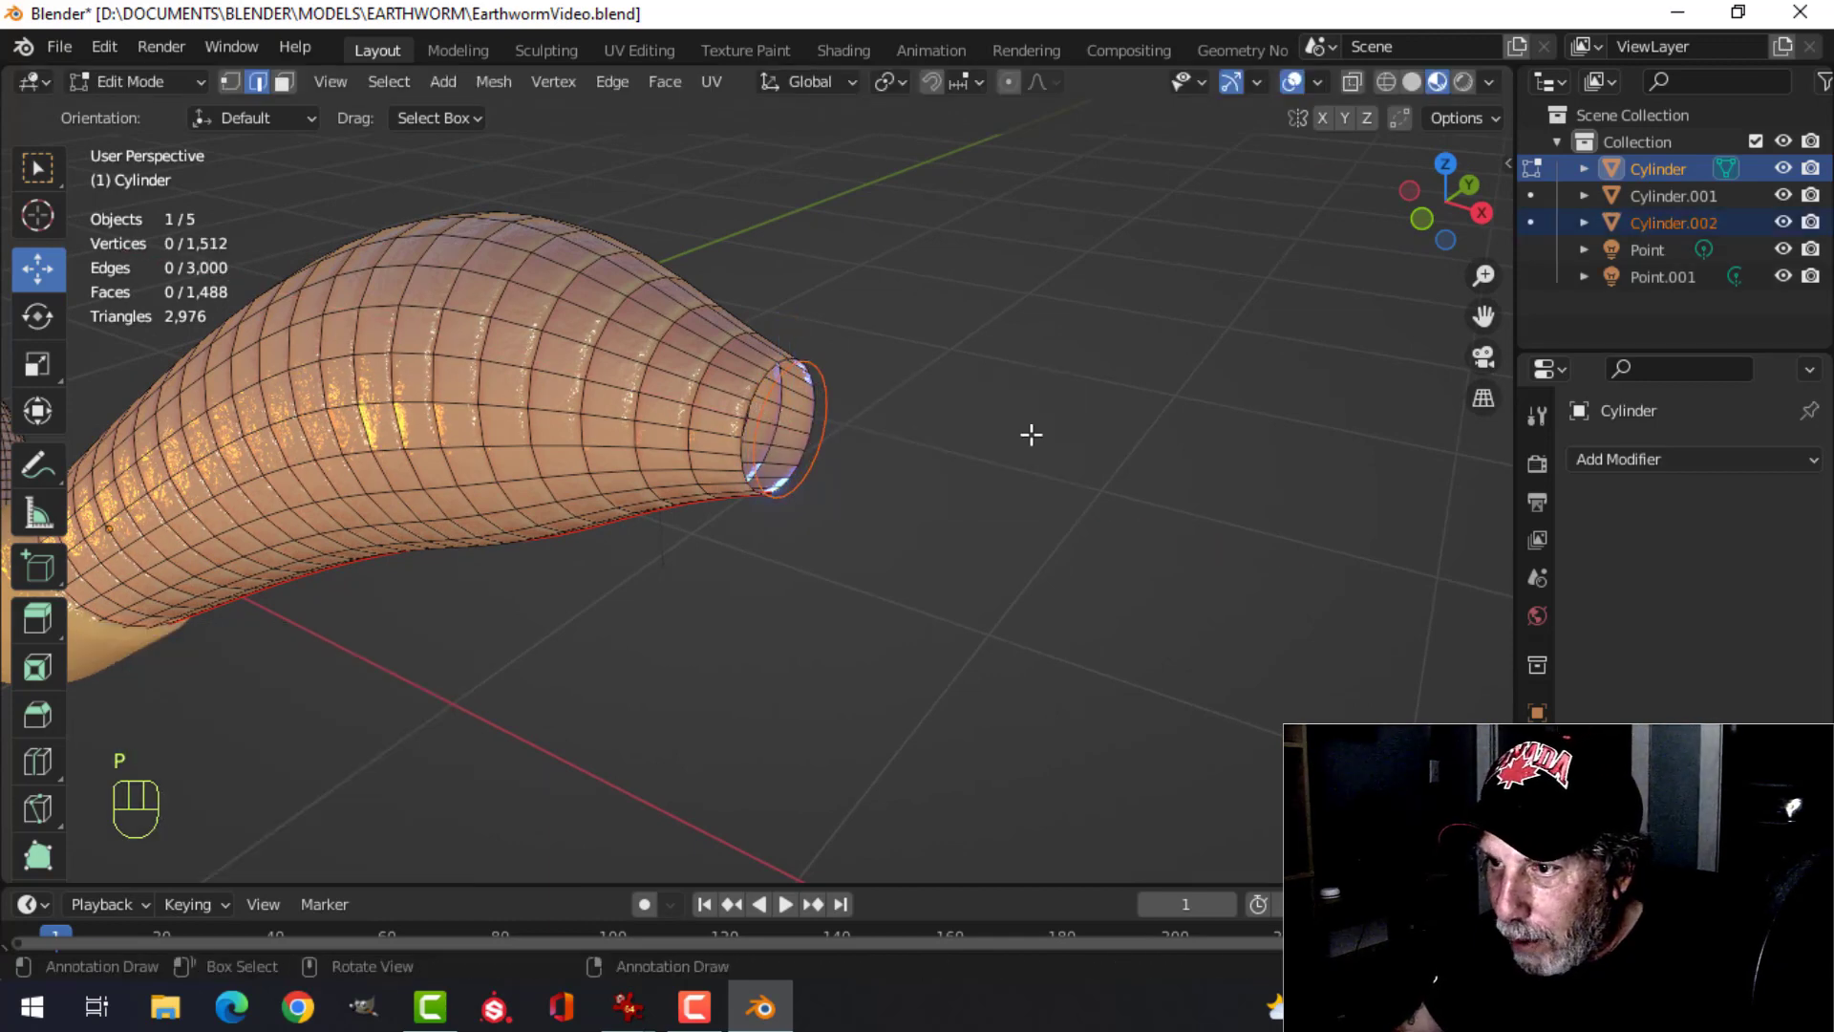
- Select the separated ring at the worm's head end in Object Mode and assign it the clitellum material
key(Tab)
click(787, 377)
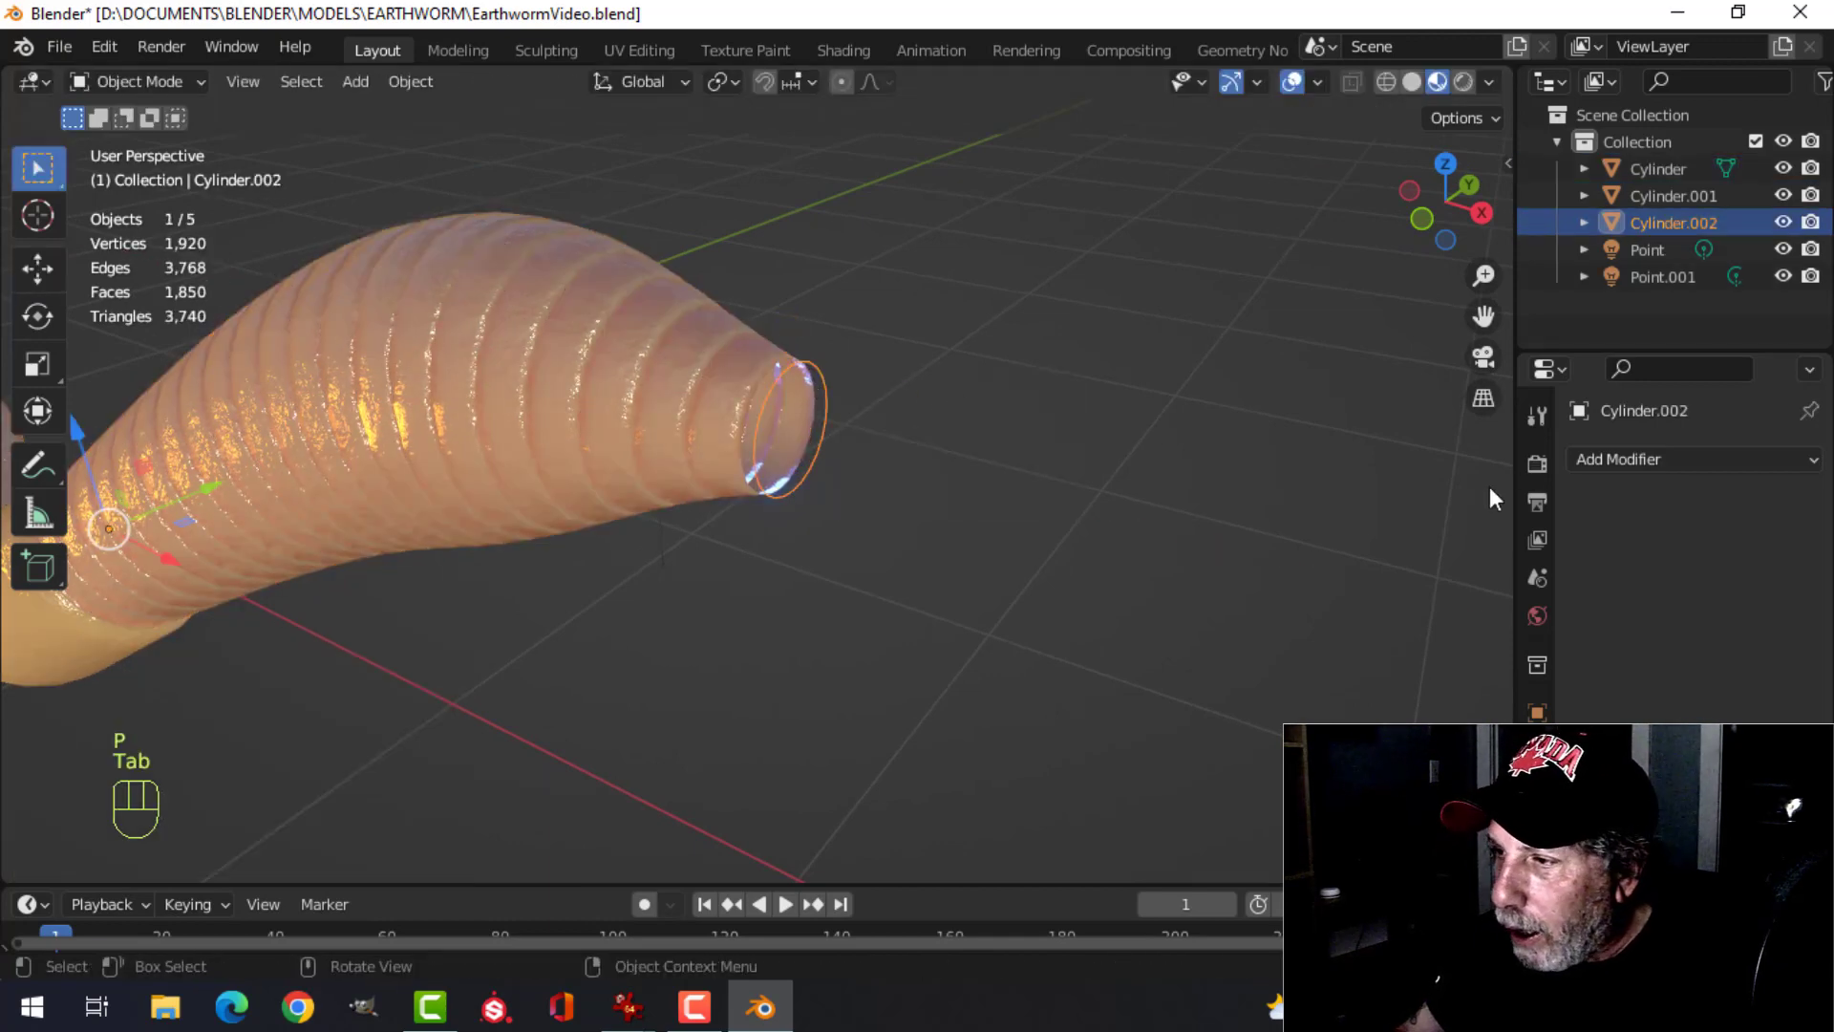
click(1536, 941)
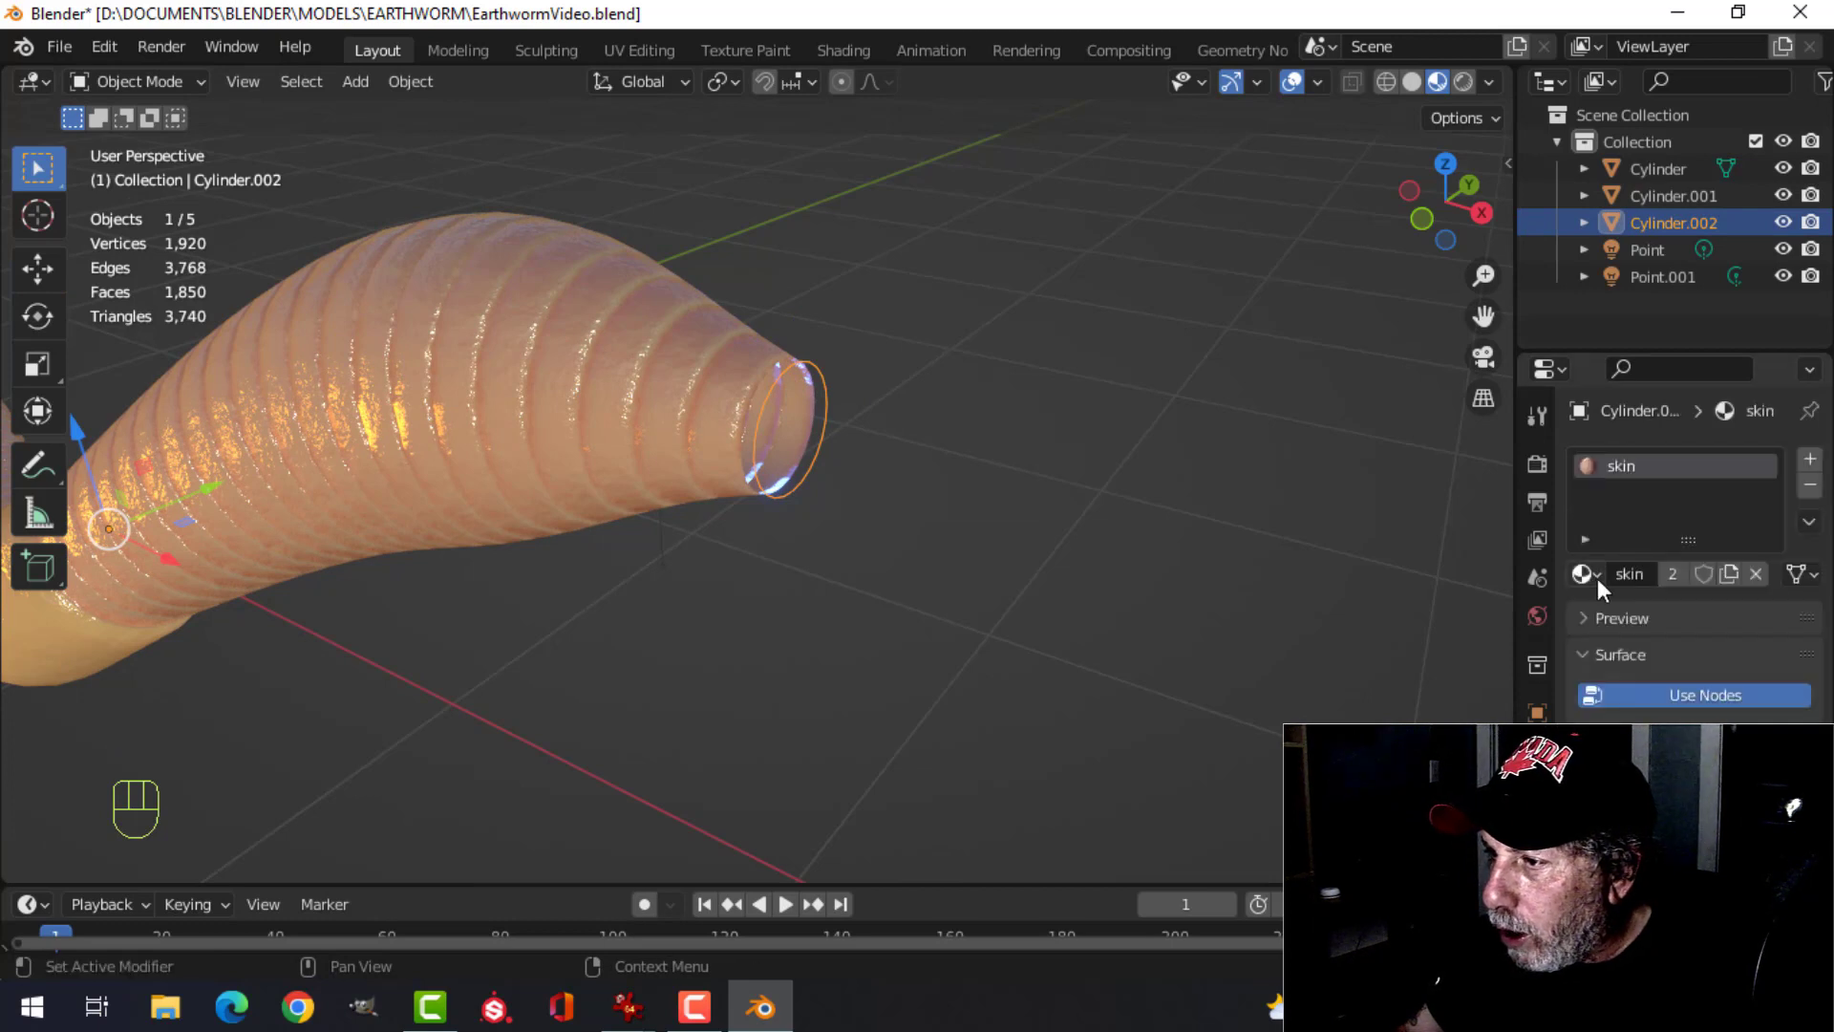
click(1581, 573)
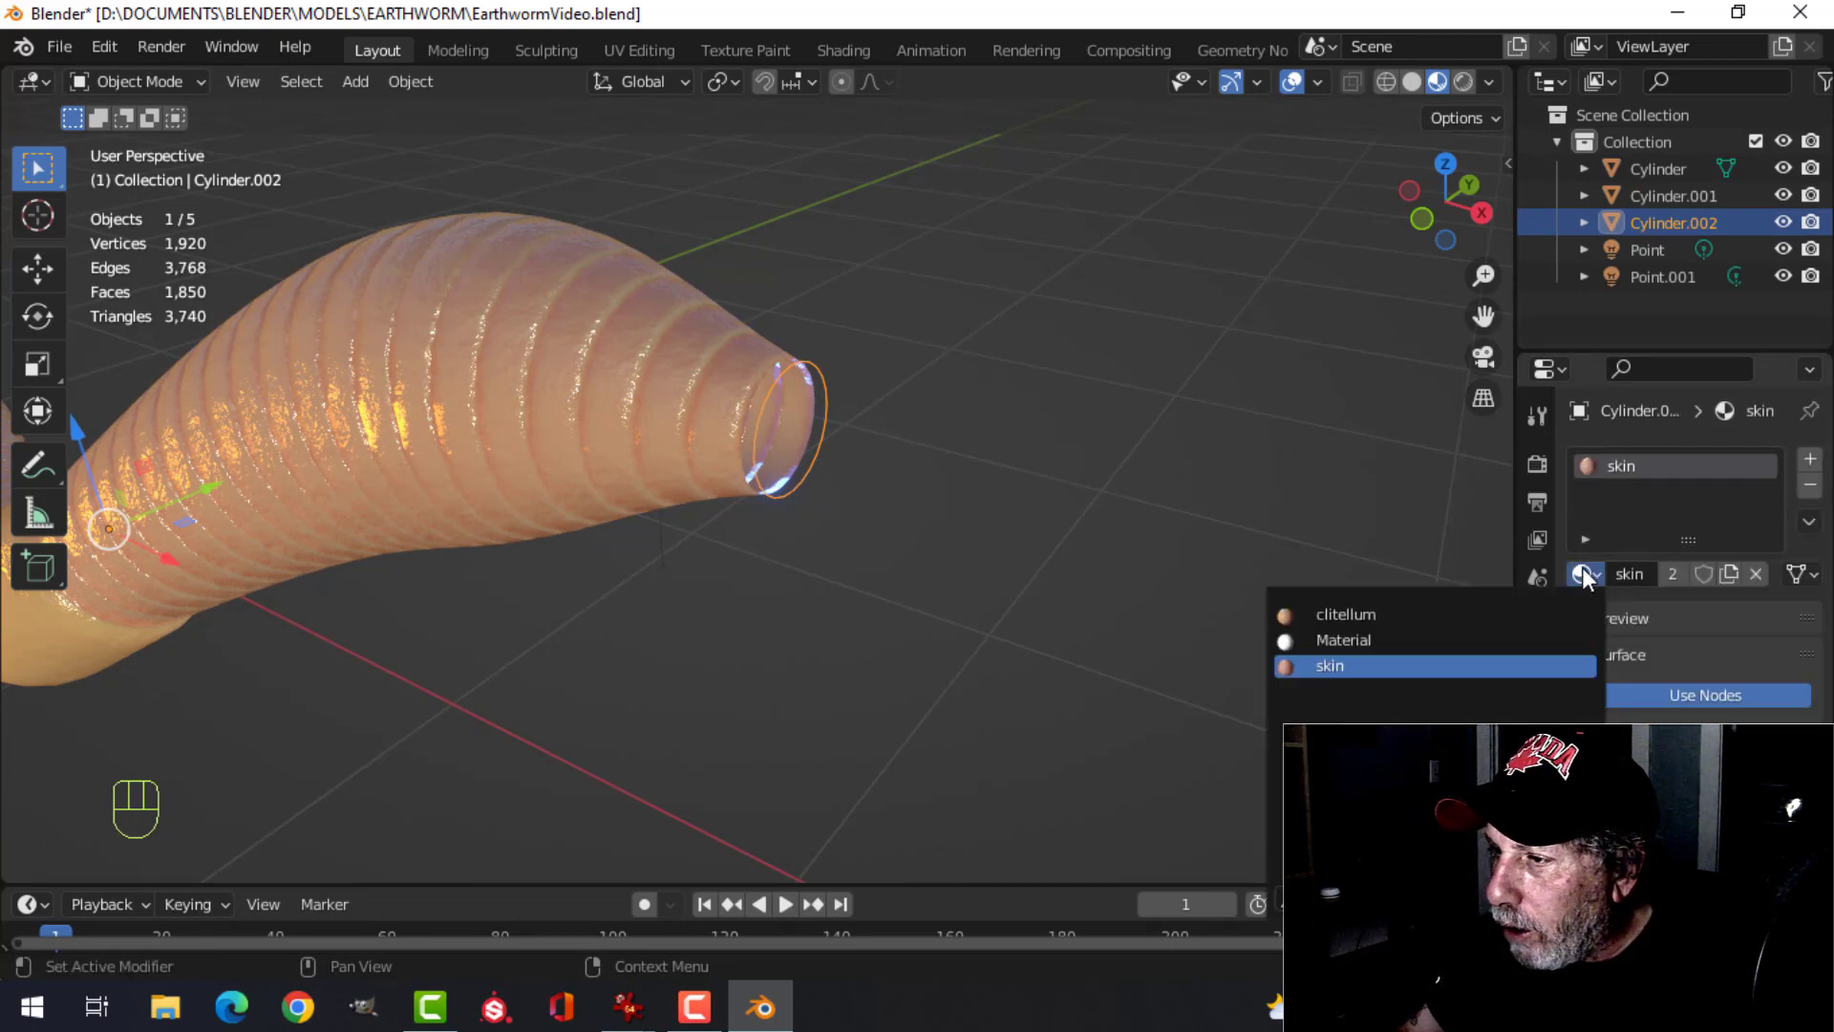
click(1383, 612)
- Extrude the ring about 0.065 m outward along X, scale the new loop to about 0.72, and fill it with a face
scroll(950, 516, up, 3)
key(Tab)
key(a)
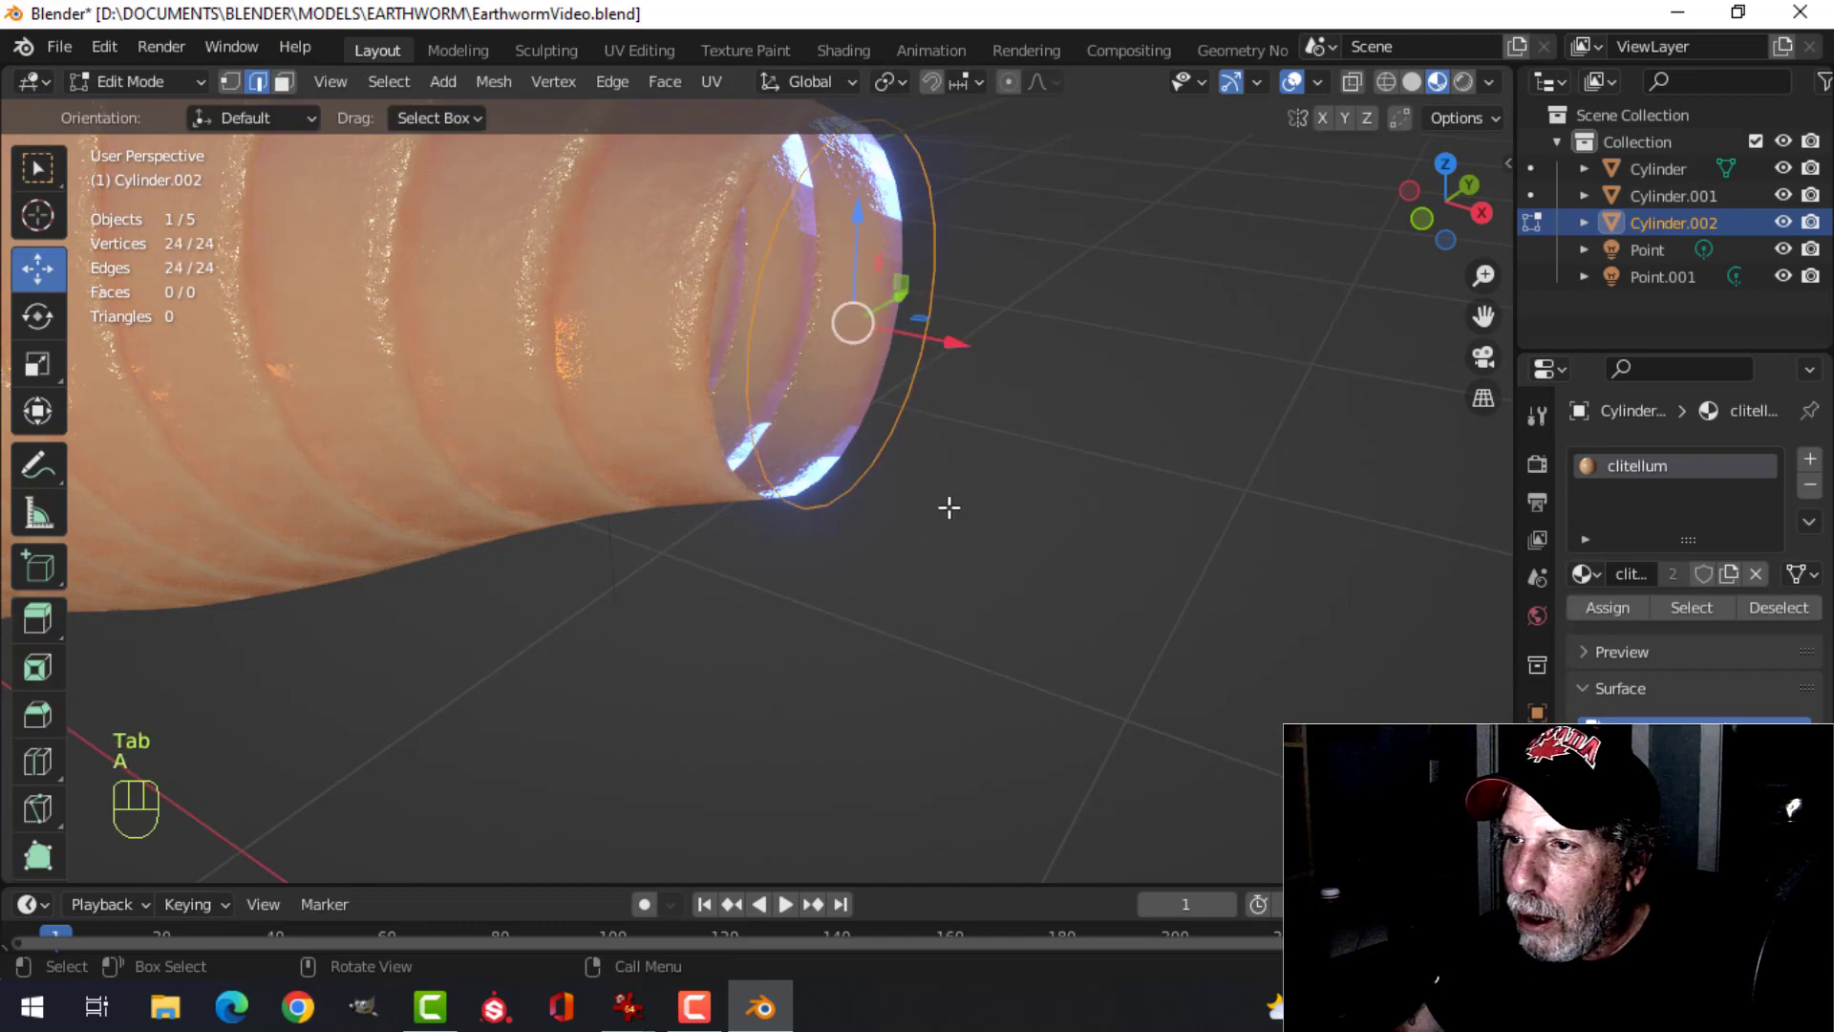
scroll(950, 516, down, 3)
key(e)
right_click(950, 513)
drag(929, 480, 980, 493)
key(s)
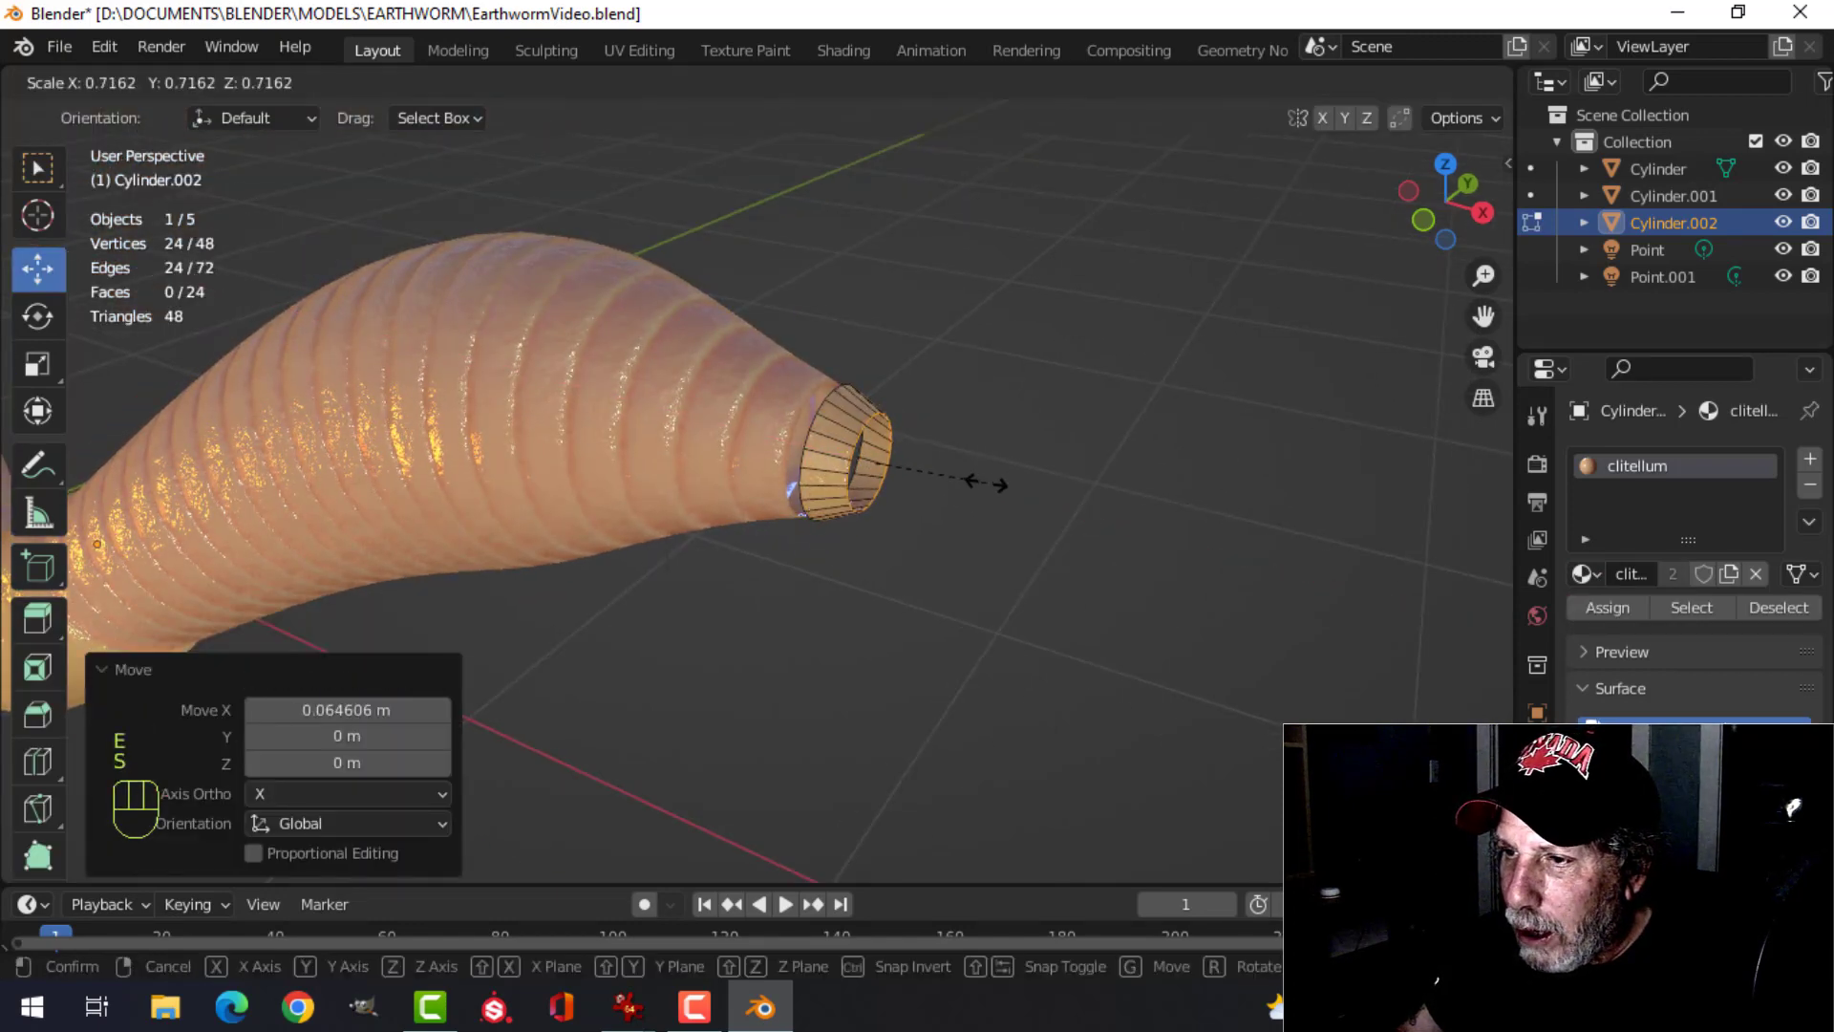
click(991, 483)
key(f)
- Bevel the head cap's end face with 5 segments and a width of about 0.04 m to round it
scroll(987, 503, up, 4)
key(alt+a)
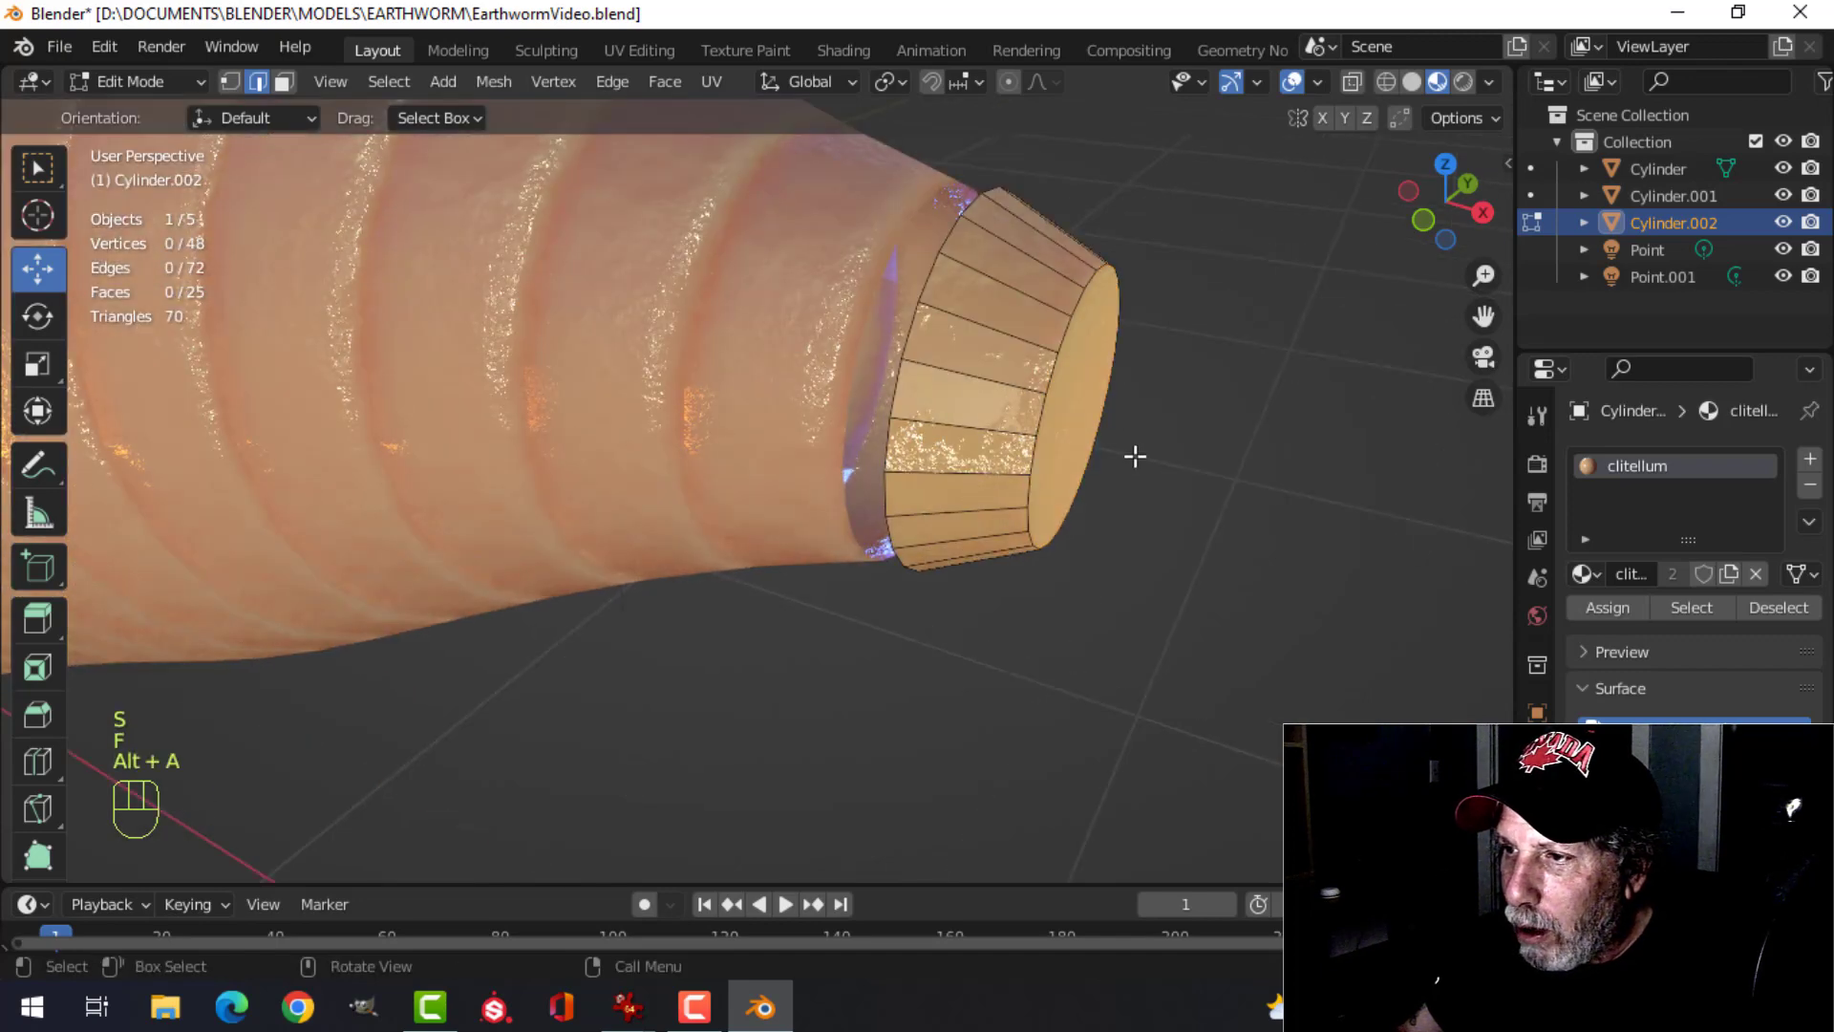
key(3)
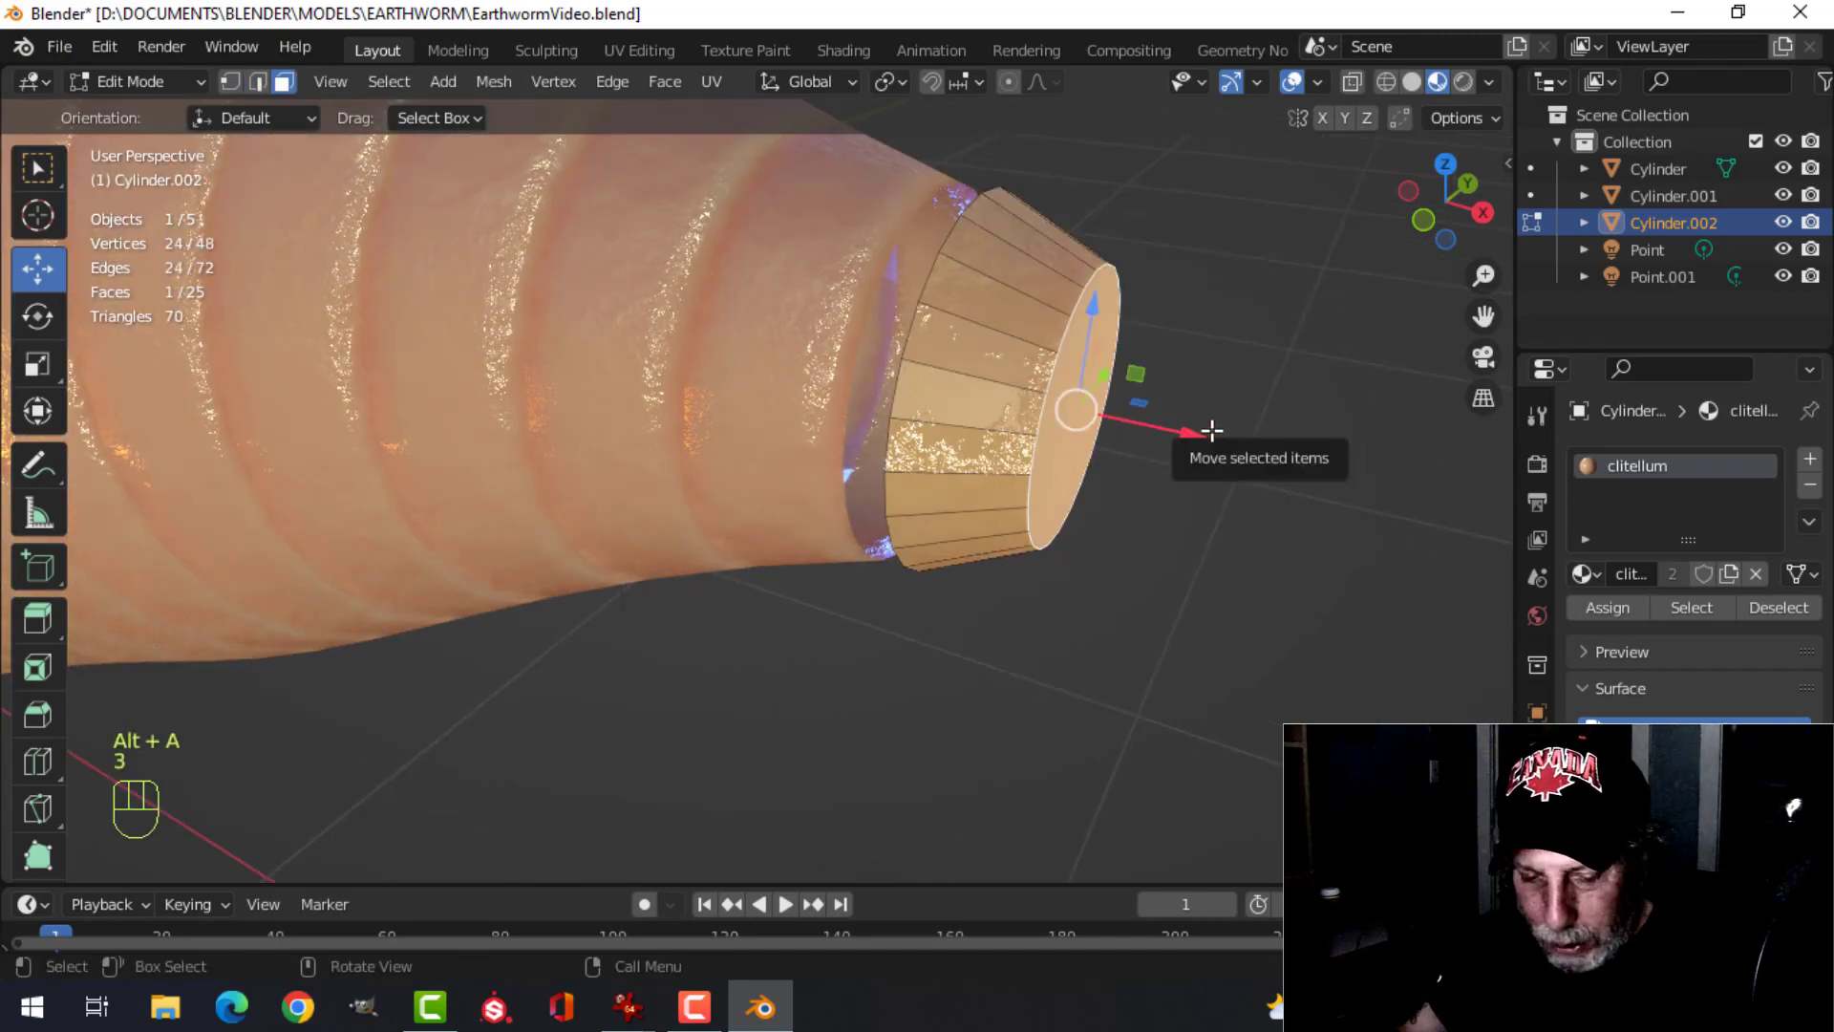
key(ctrl+b)
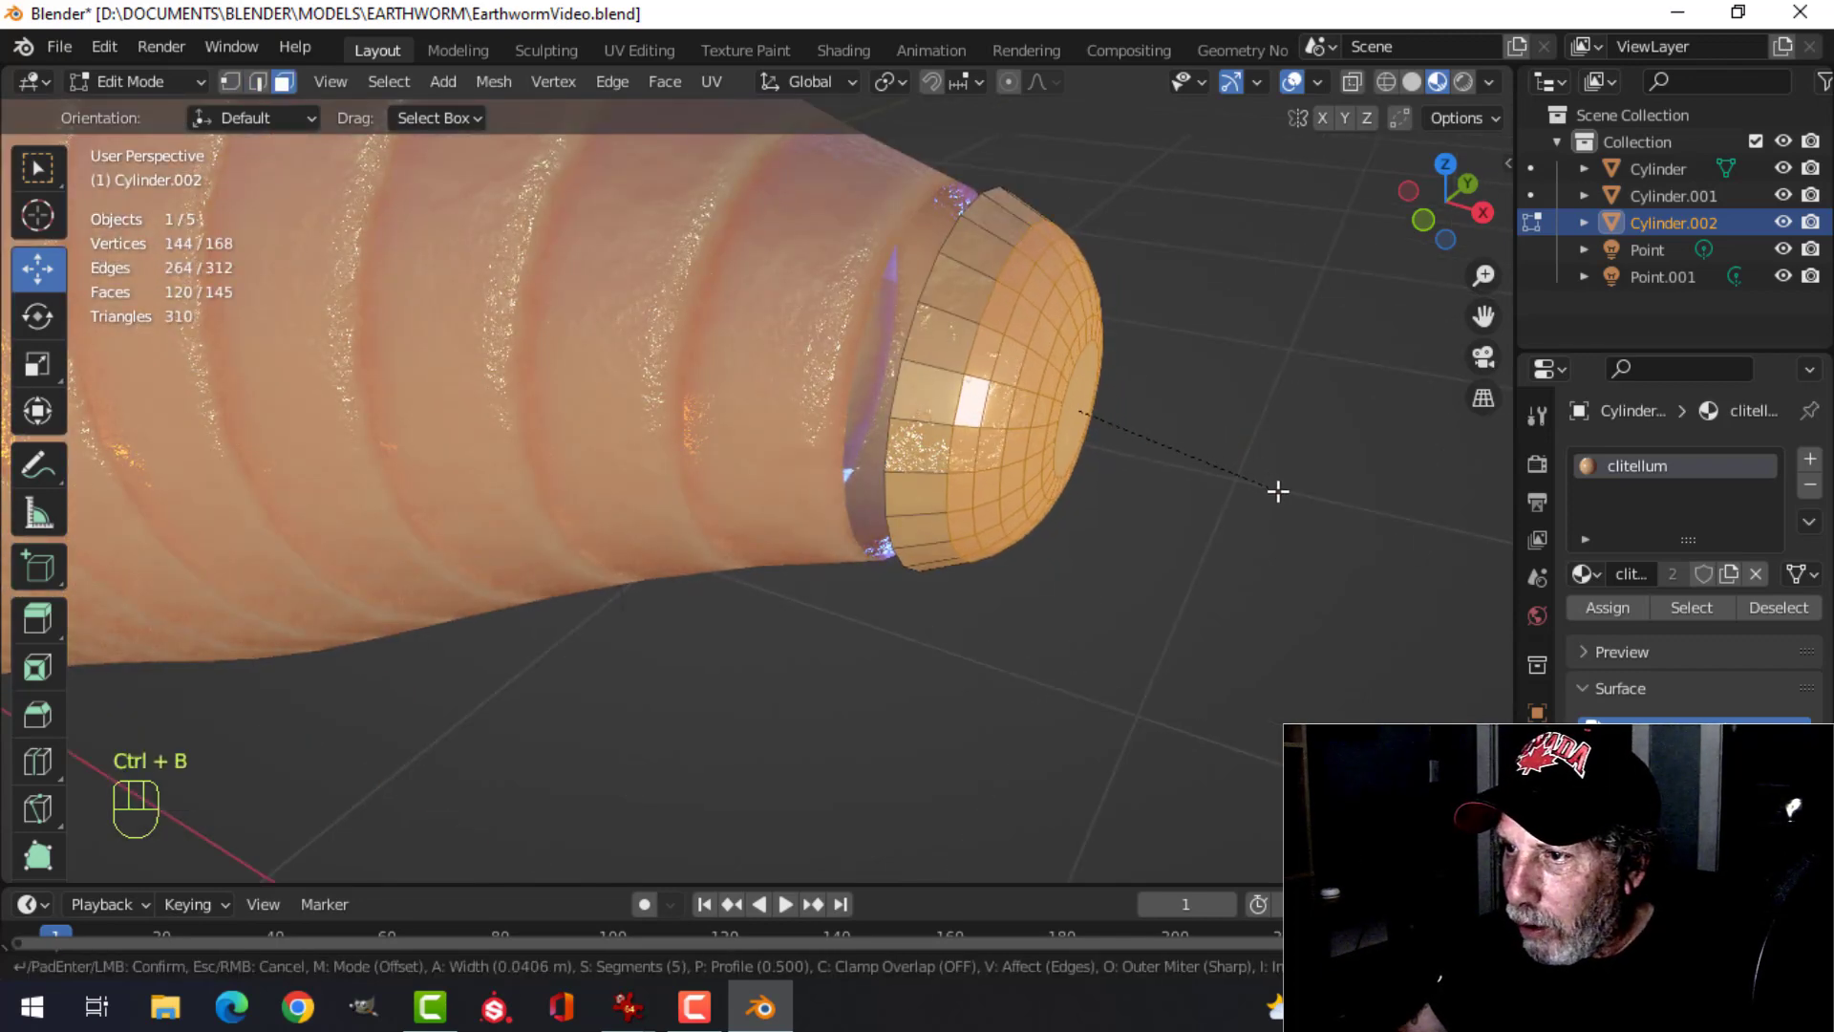
click(1277, 491)
key(alt+a)
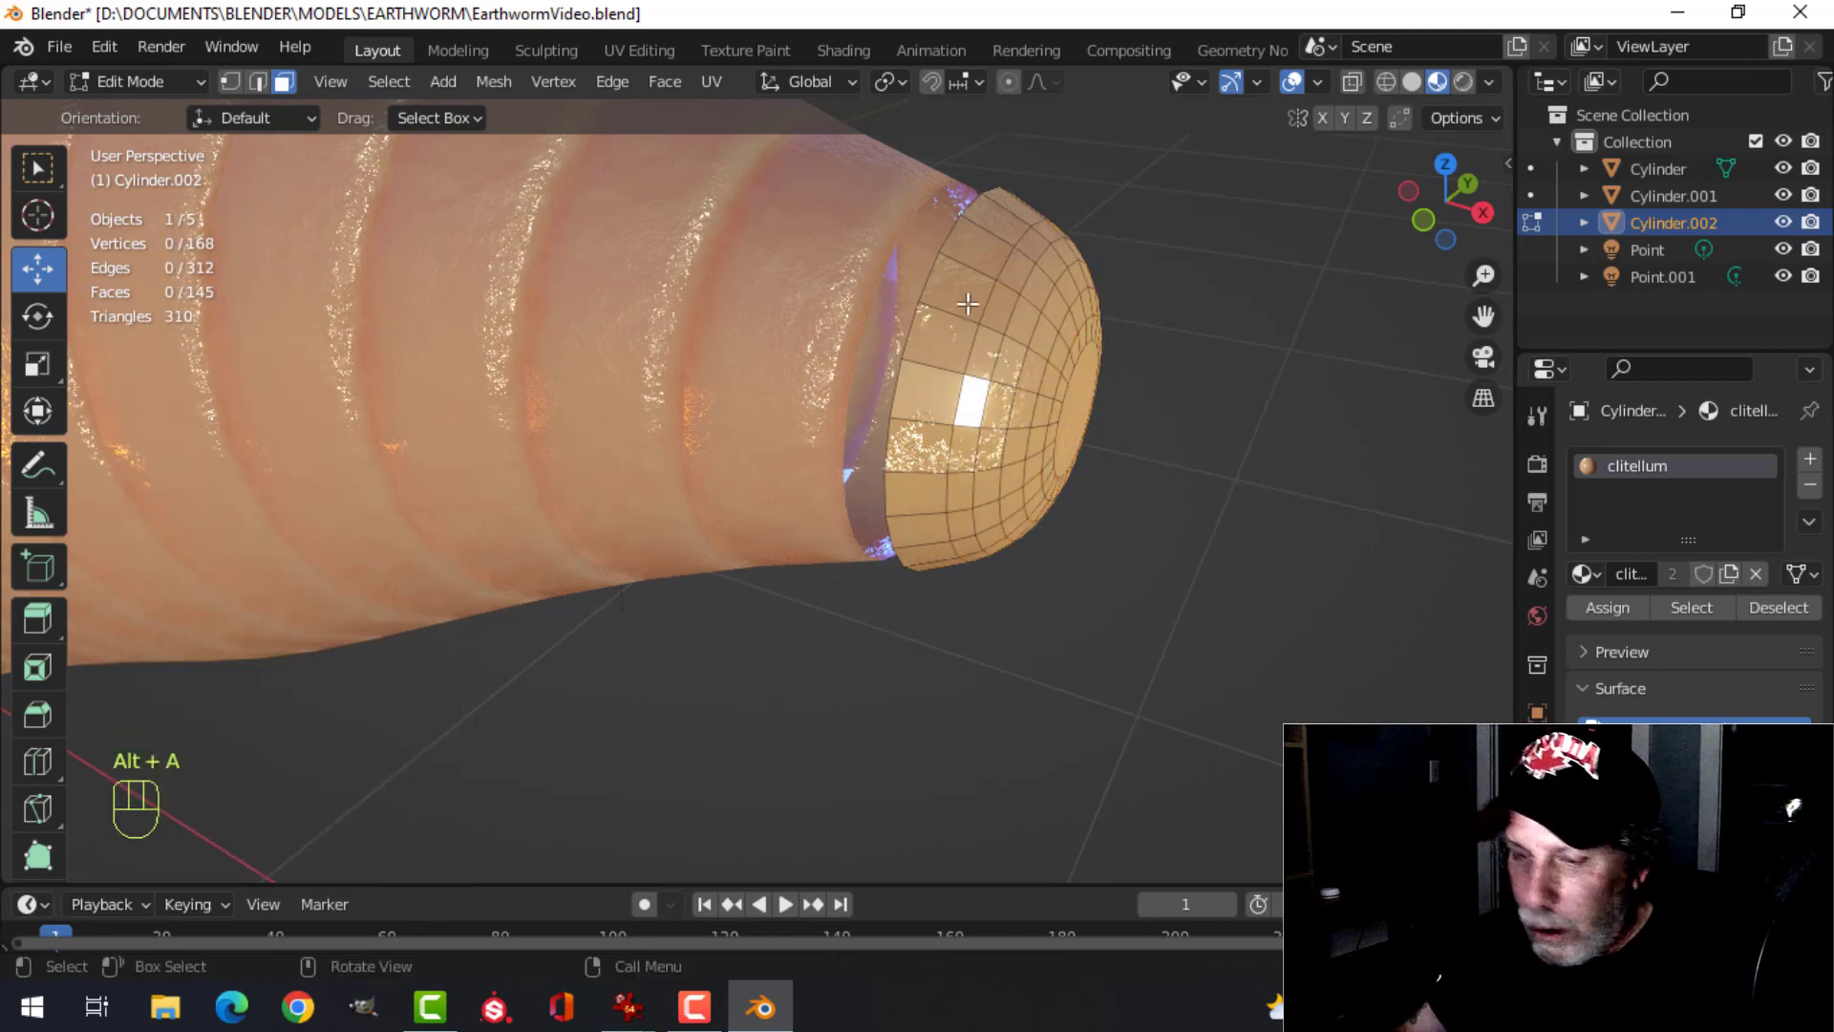
- Extrude the cap's open rear edge loop and scale it slightly inward
key(2)
alt+shift+click(1103, 256)
key(e)
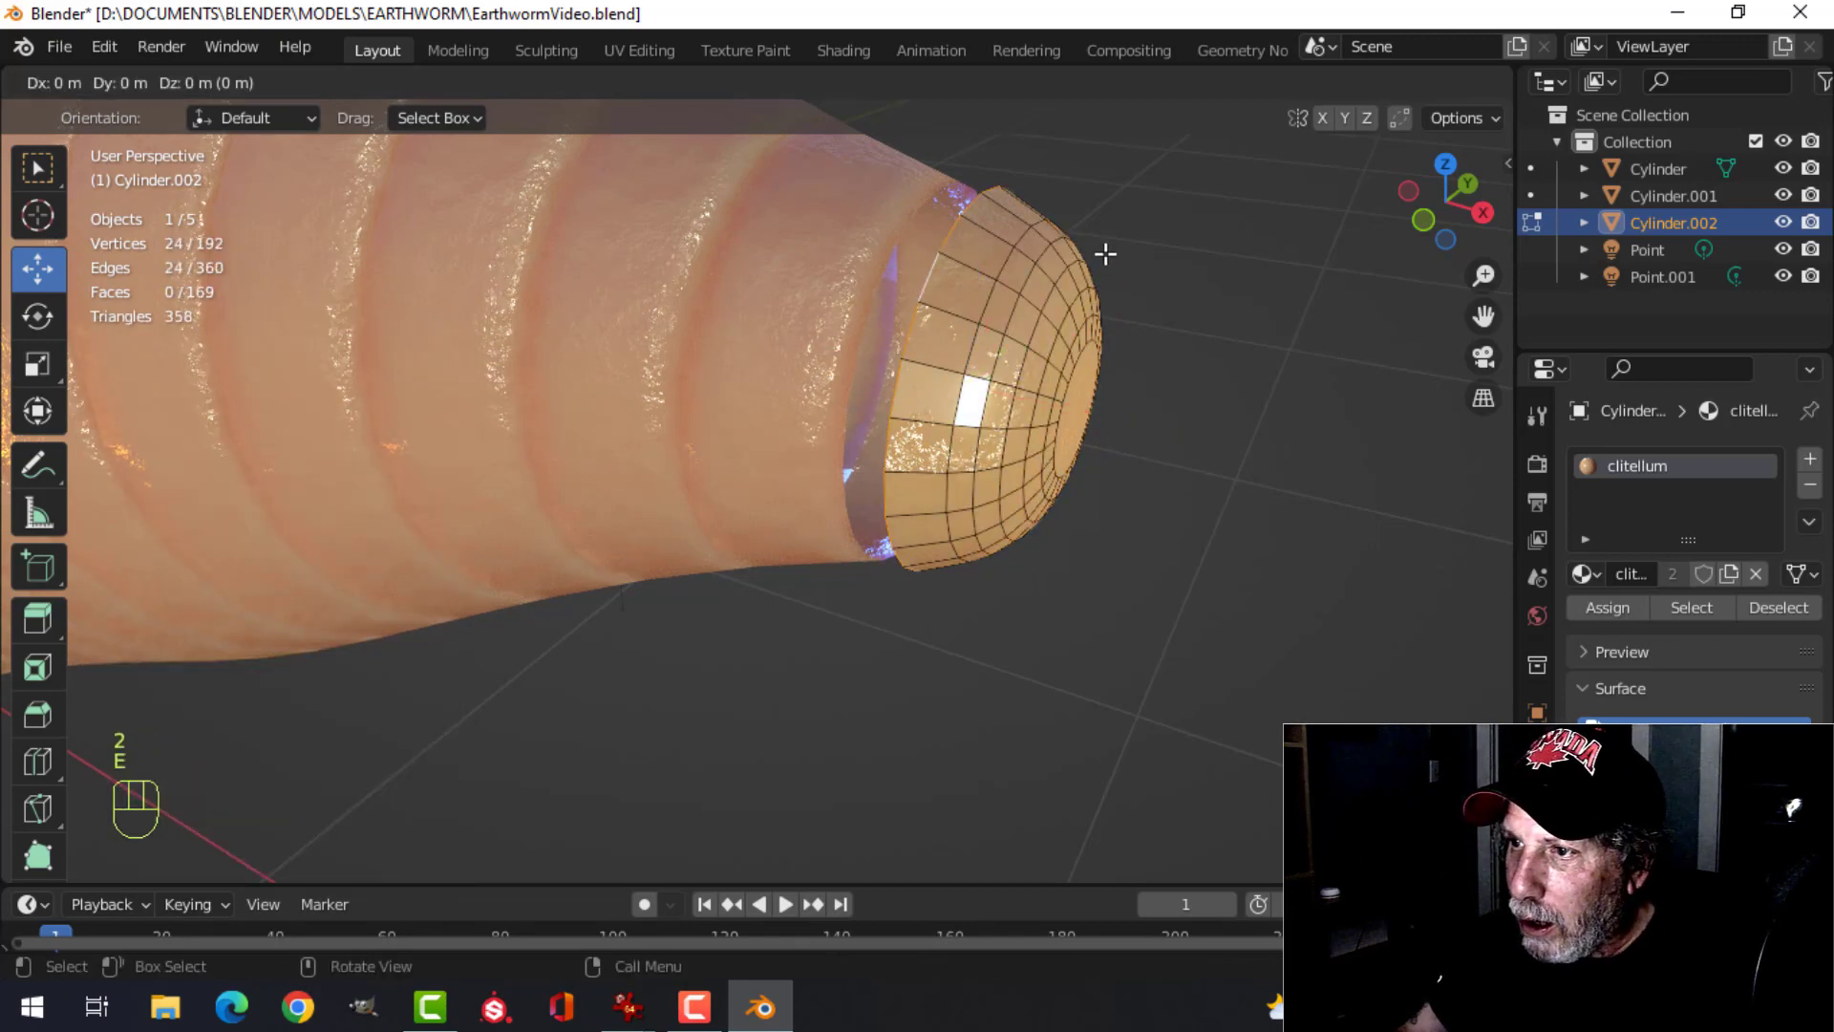
key(s)
click(1082, 276)
- Move the whole head cap back along X into the worm's open end and inspect the fit in Object Mode
key(a)
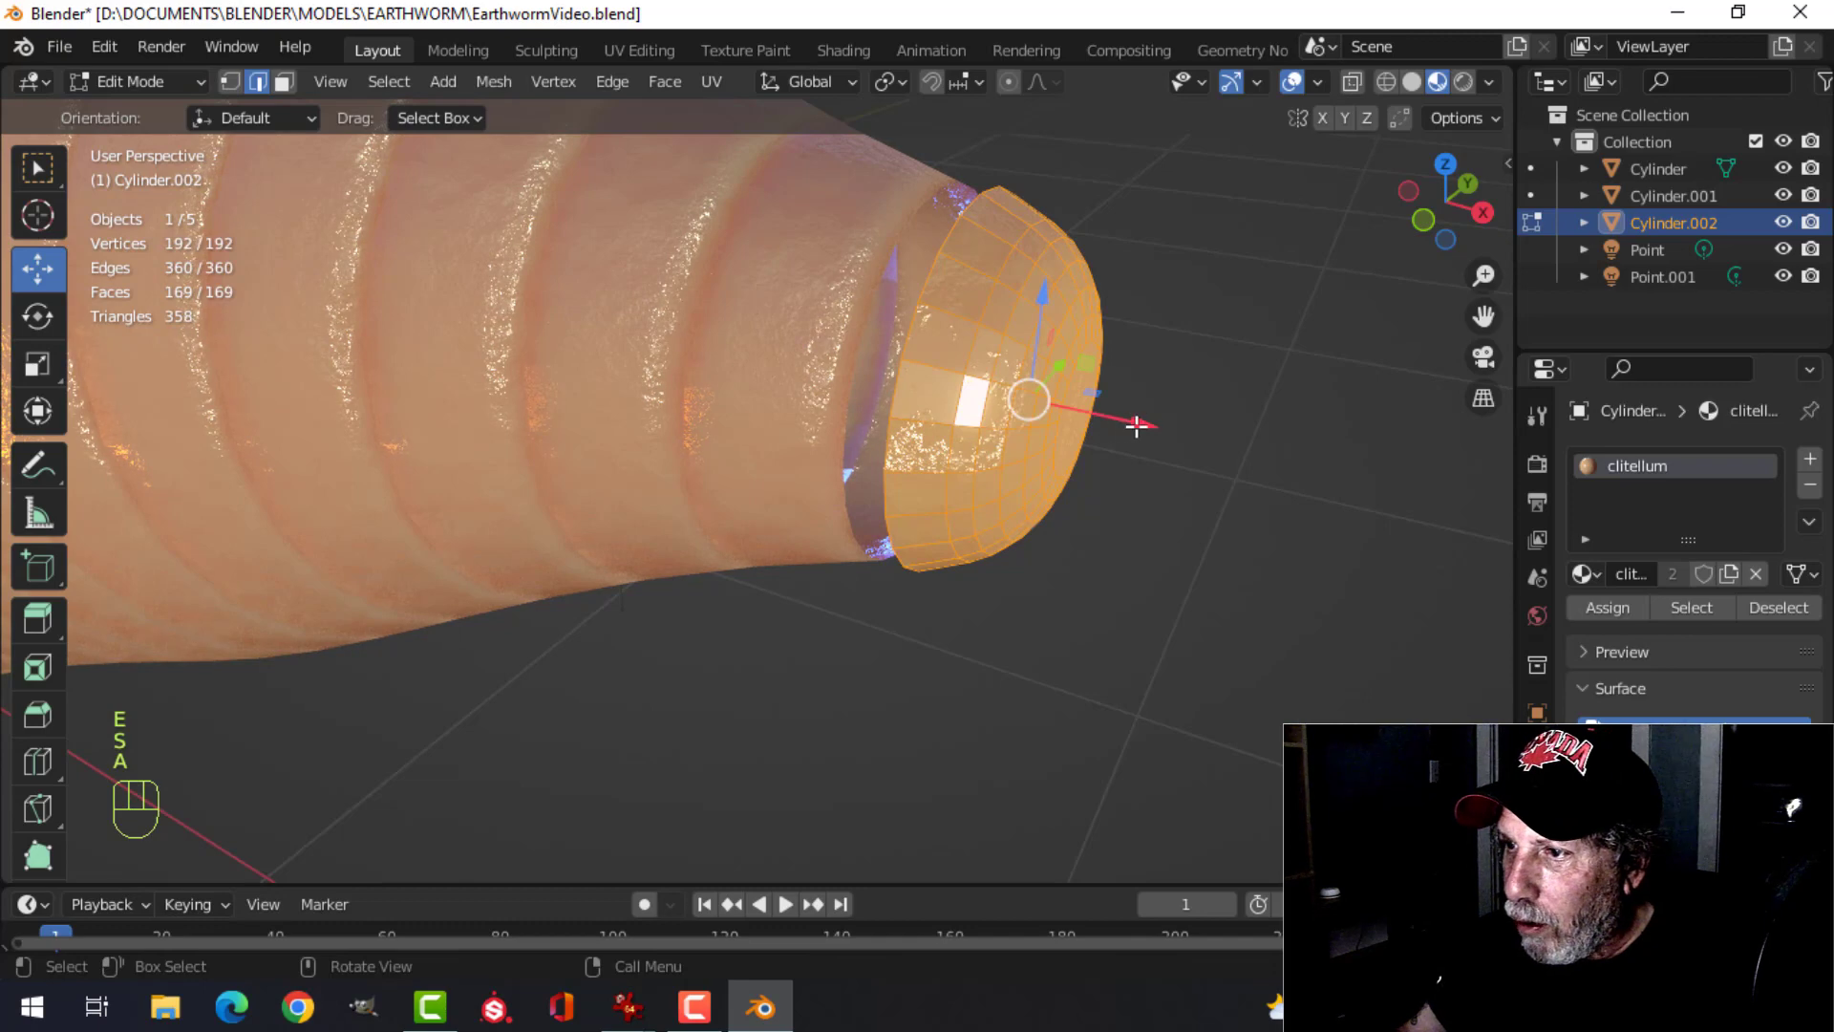
drag(1136, 425, 1062, 416)
scroll(1056, 420, down, 8)
key(Tab)
key(alt+a)
middle_drag(1051, 422, 930, 449)
scroll(835, 491, up, 3)
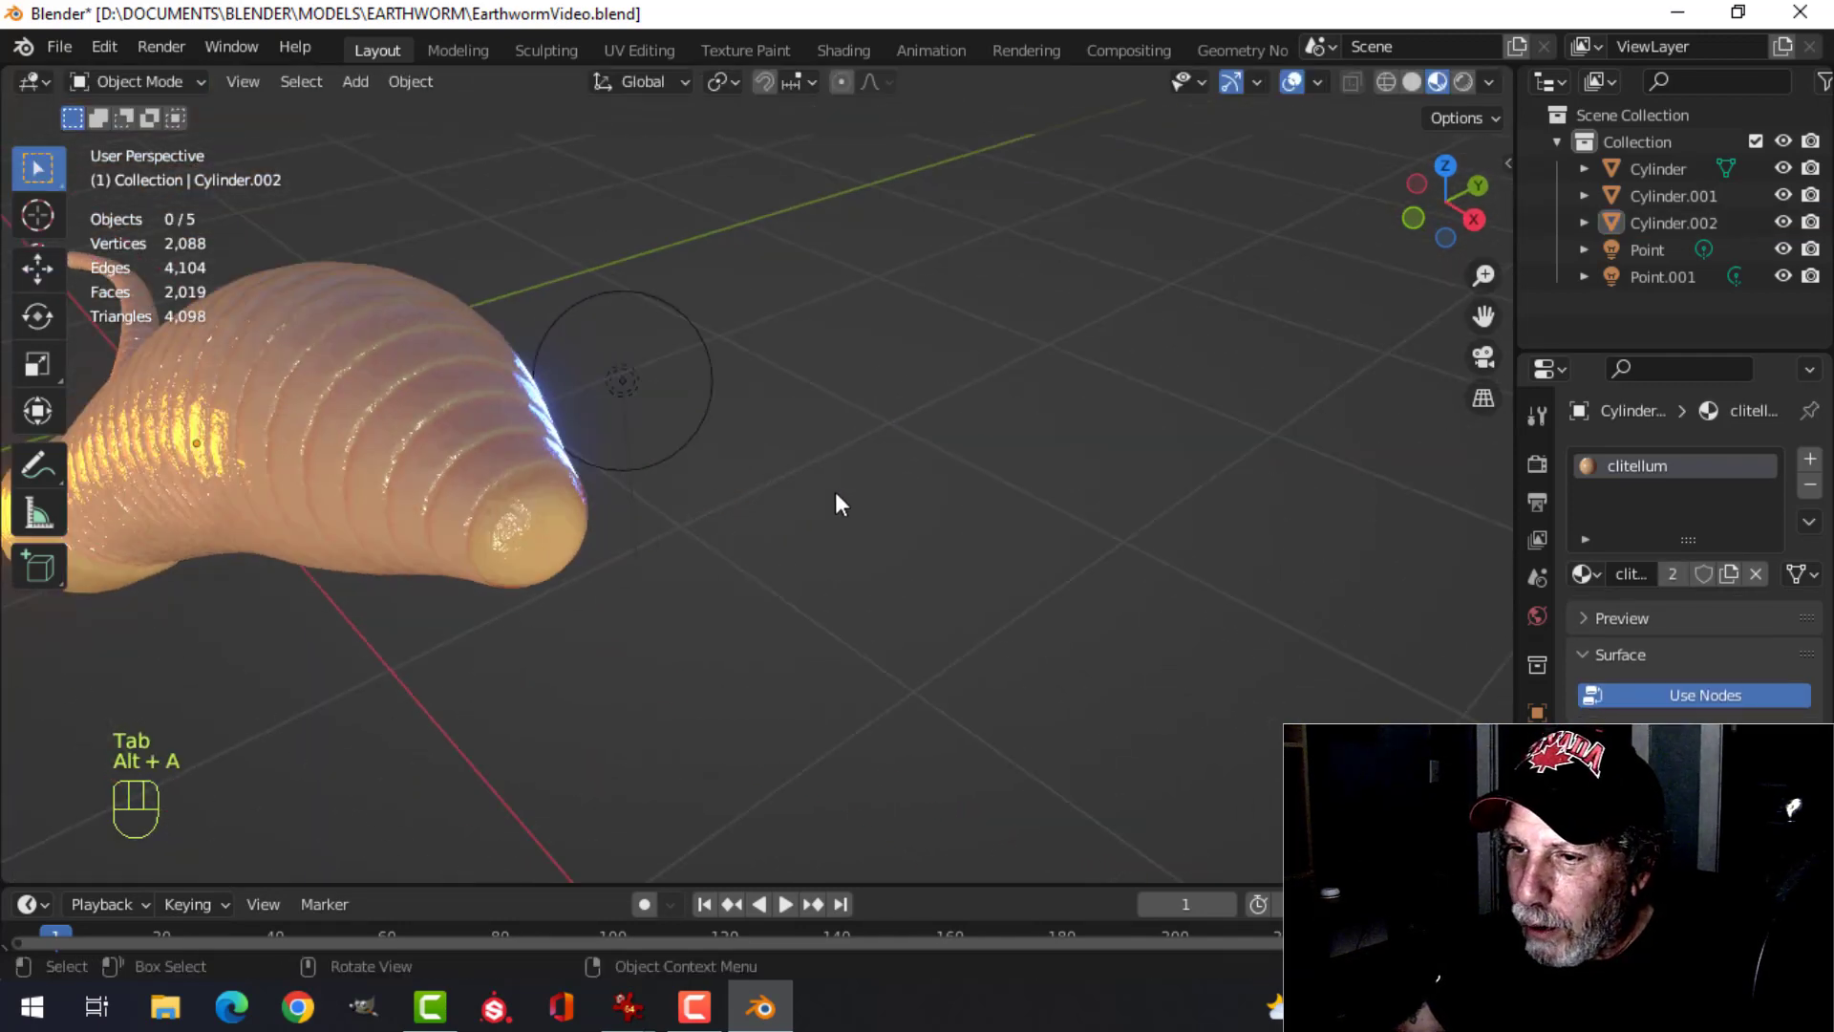
mouse_move(835, 493)
shift+middle_down()
mouse_move(892, 442)
mouse_move(822, 484)
shift+middle_up()
scroll(703, 516, down, 4)
middle_drag(703, 516, 774, 541)
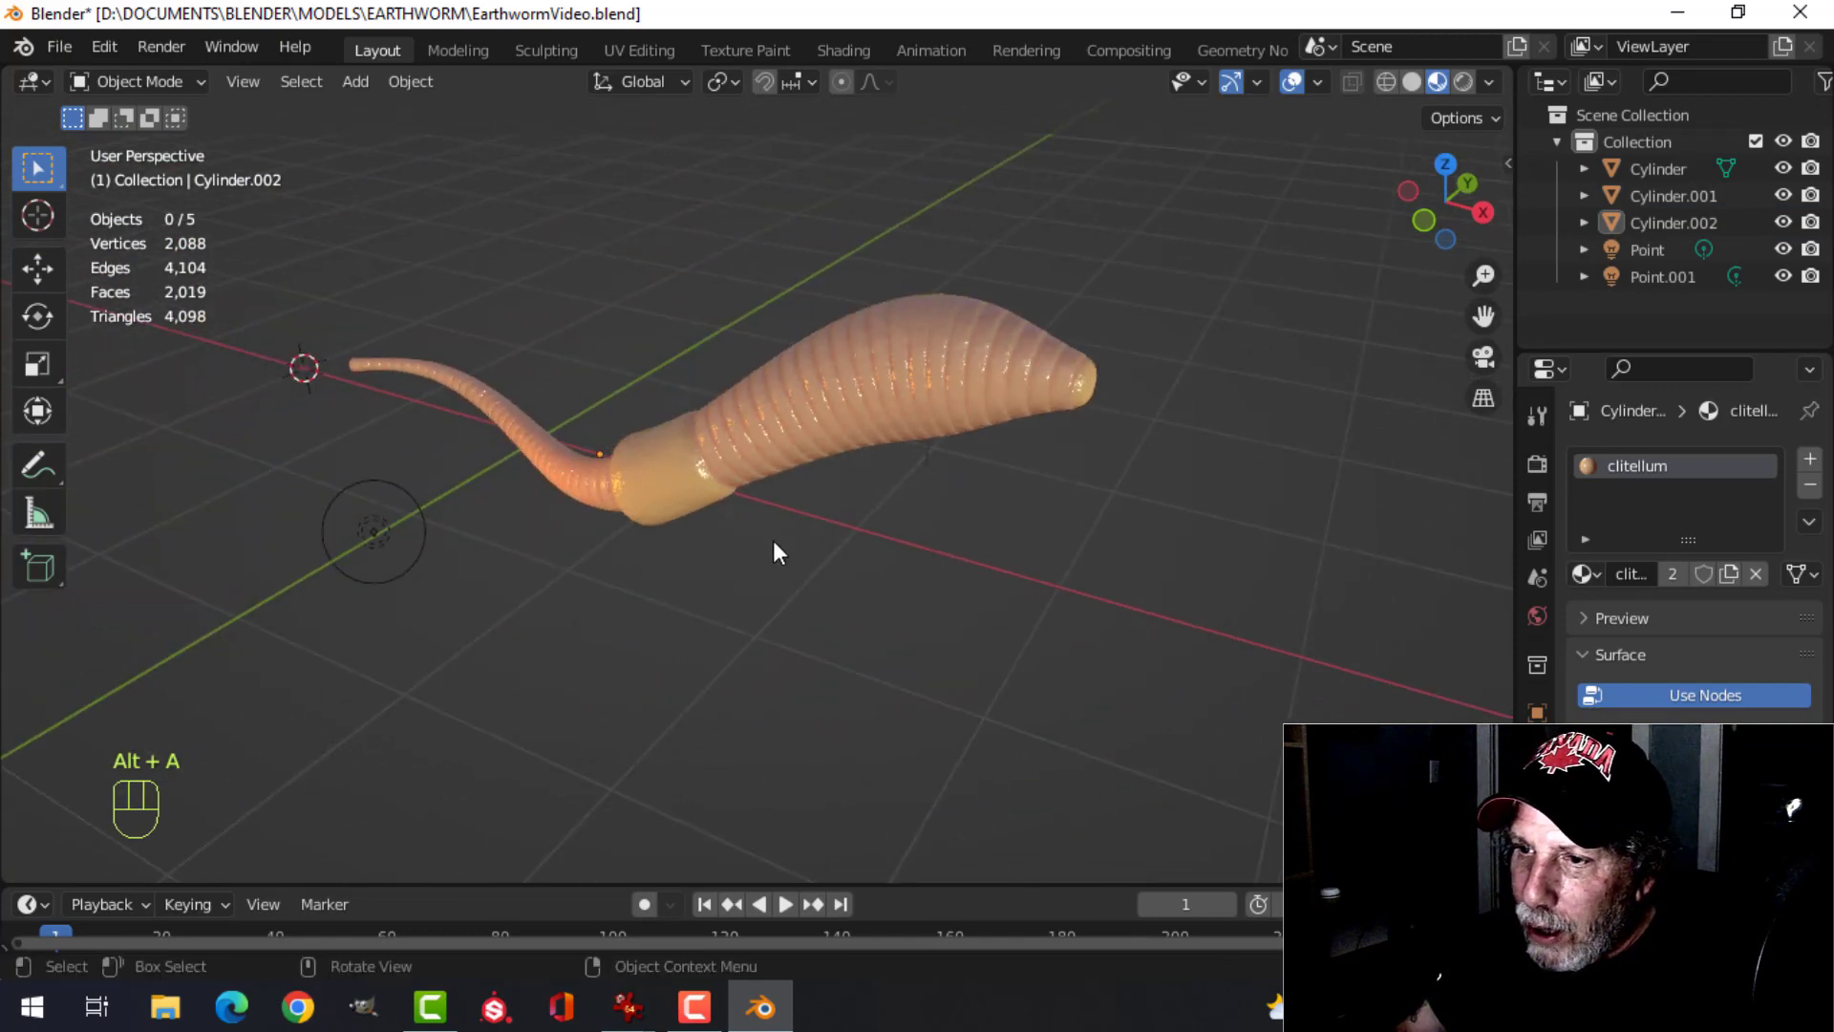
- Select the clitellum band and bring up its Principled BSDF node in the Shading workspace
click(709, 480)
scroll(1114, 443, up, 3)
shift+middle_drag(1114, 443, 921, 478)
click(840, 50)
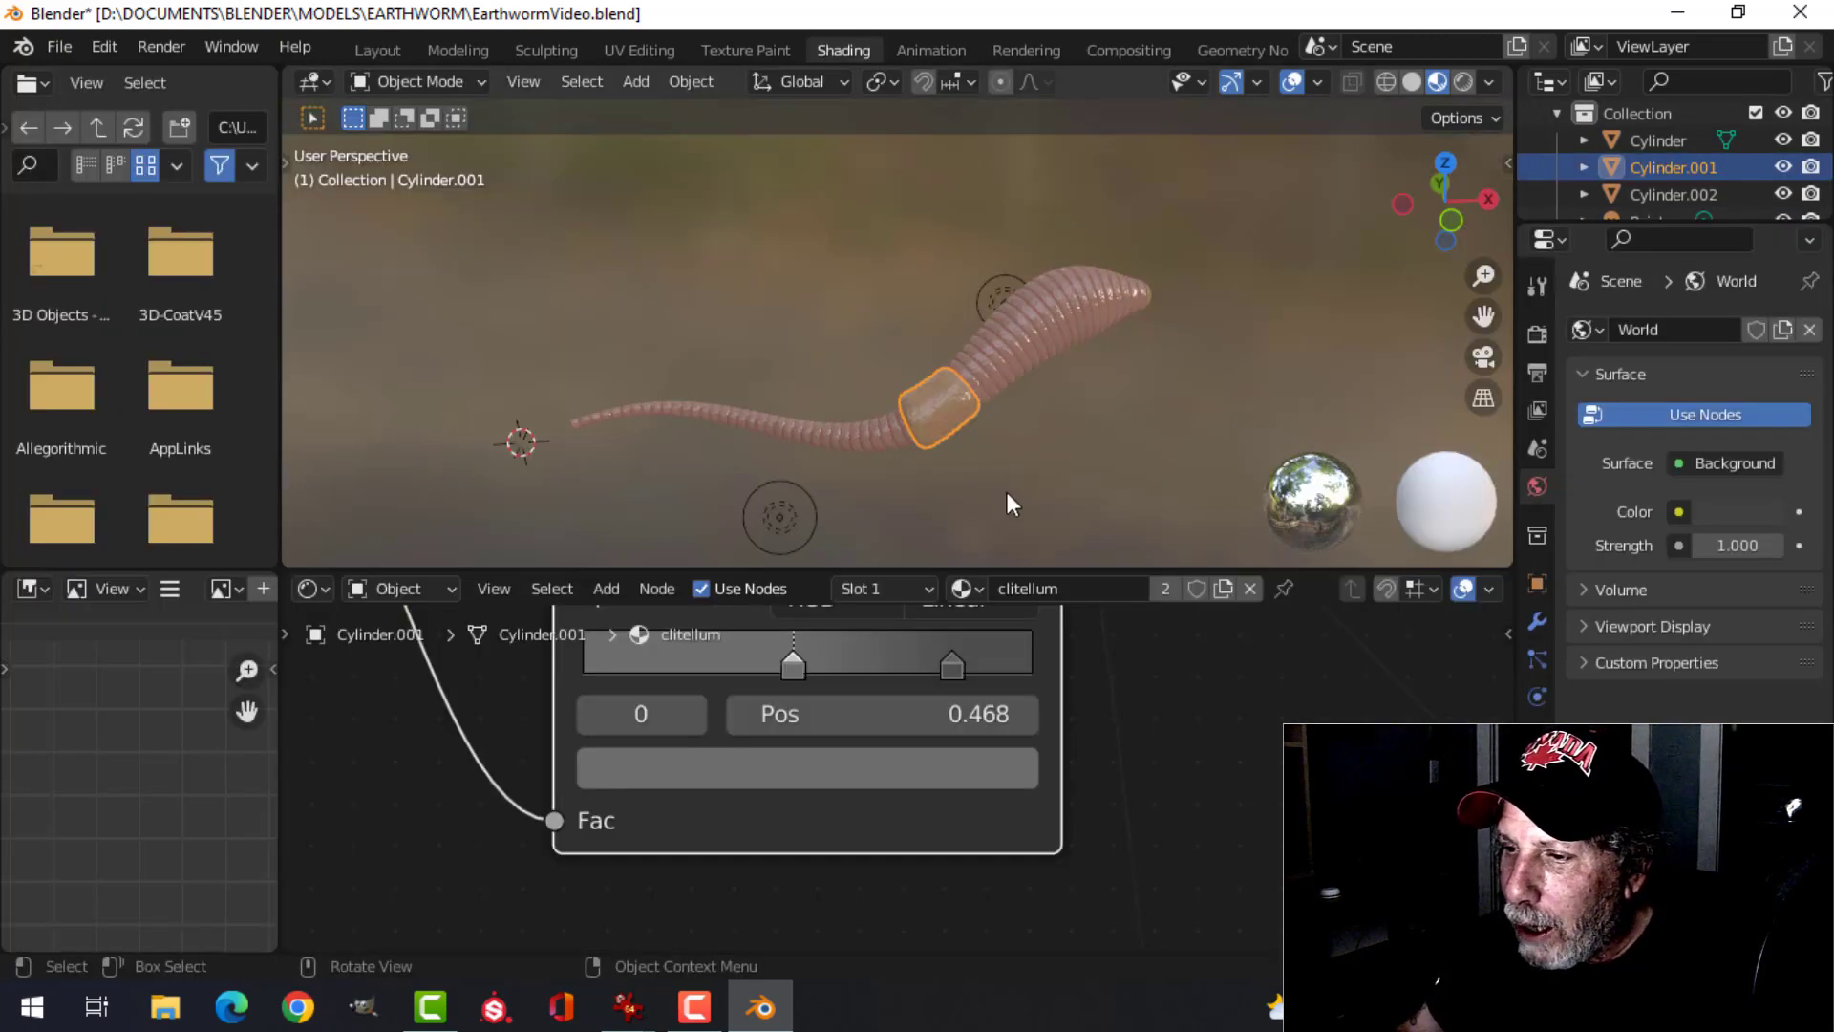
scroll(1206, 728, down, 4)
middle_drag(1206, 728, 860, 848)
middle_drag(979, 794, 687, 783)
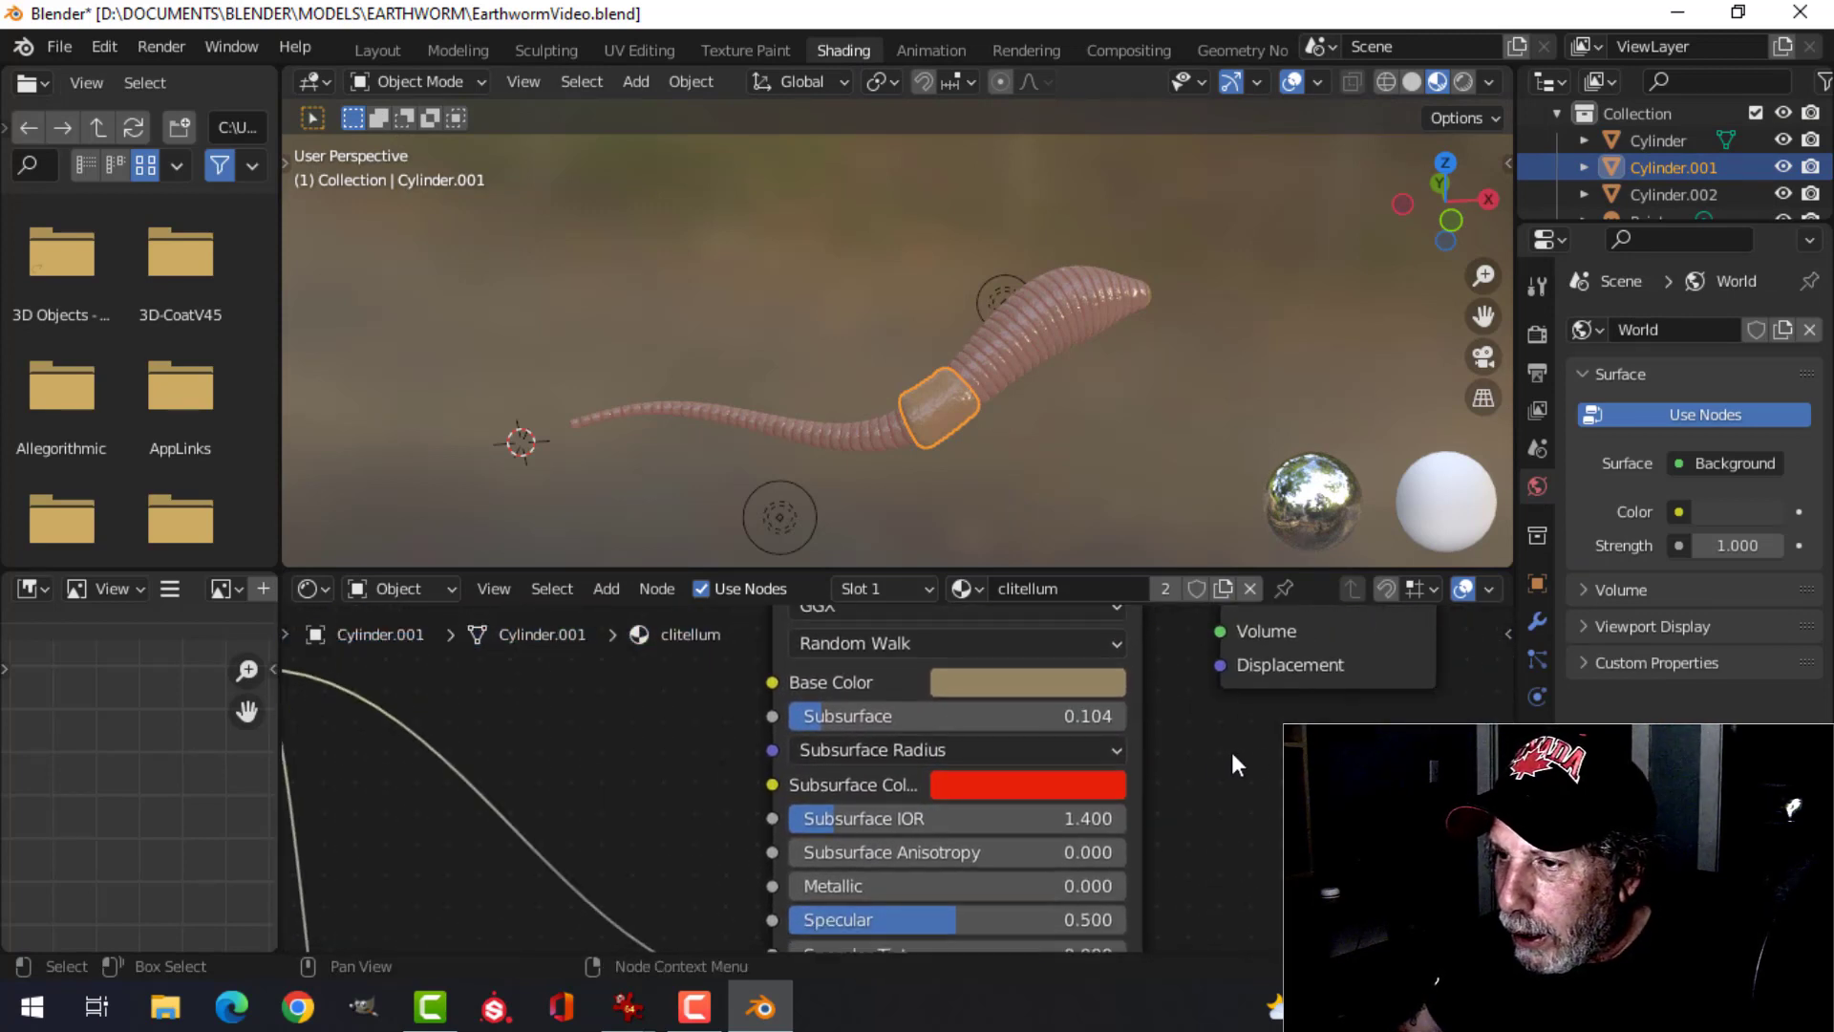
middle_drag(1237, 764, 1174, 876)
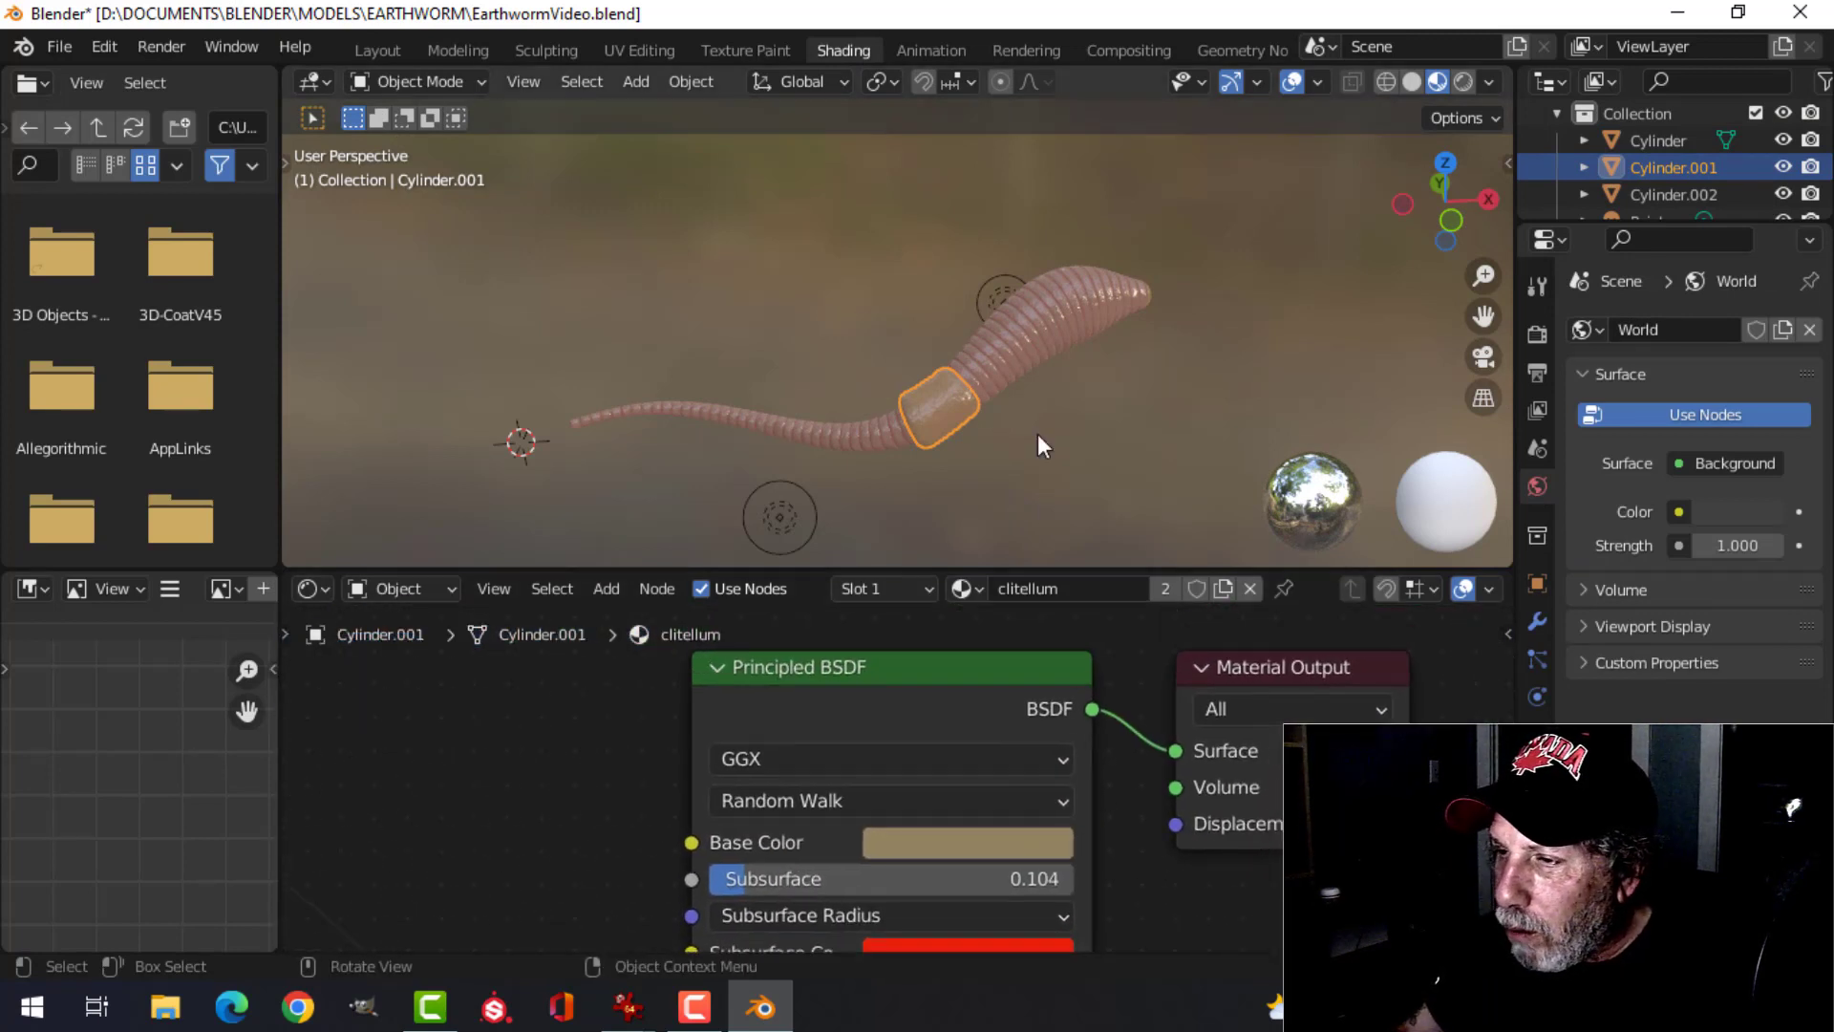
- Copy the hex code of the worm body's skin Base Color
click(1041, 353)
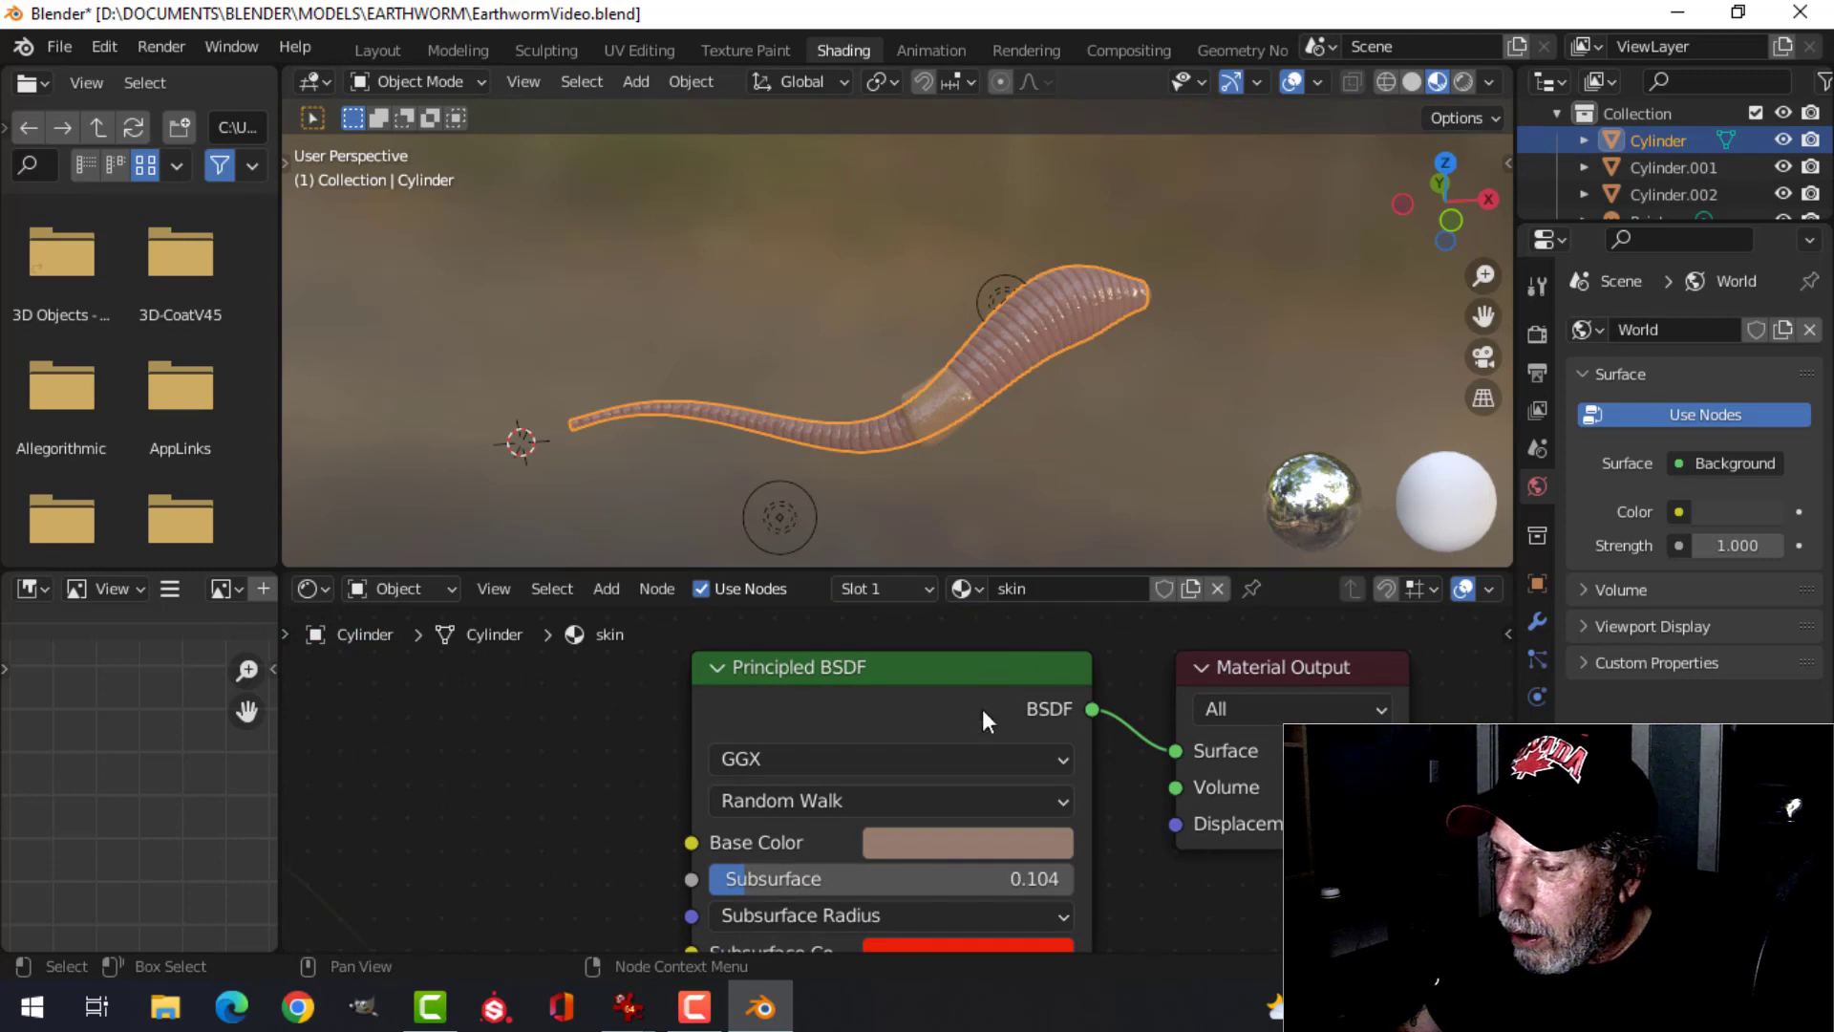
click(975, 846)
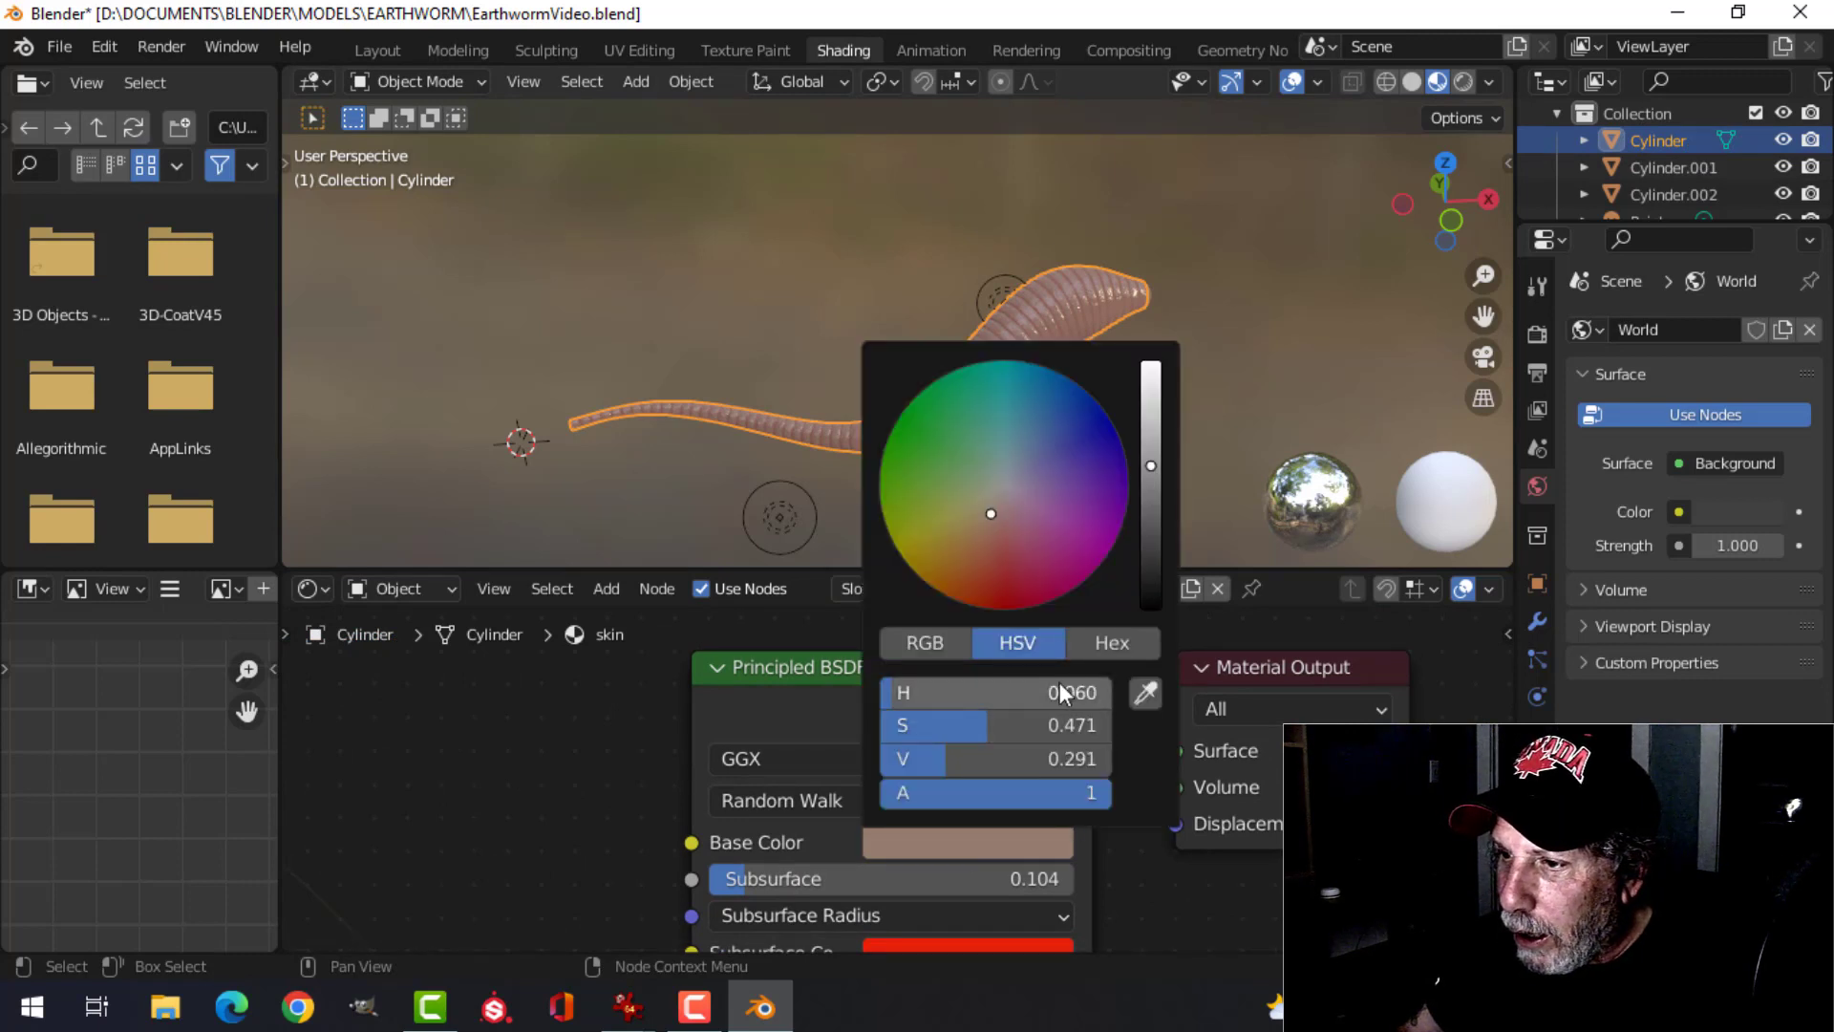
click(1097, 653)
click(1031, 700)
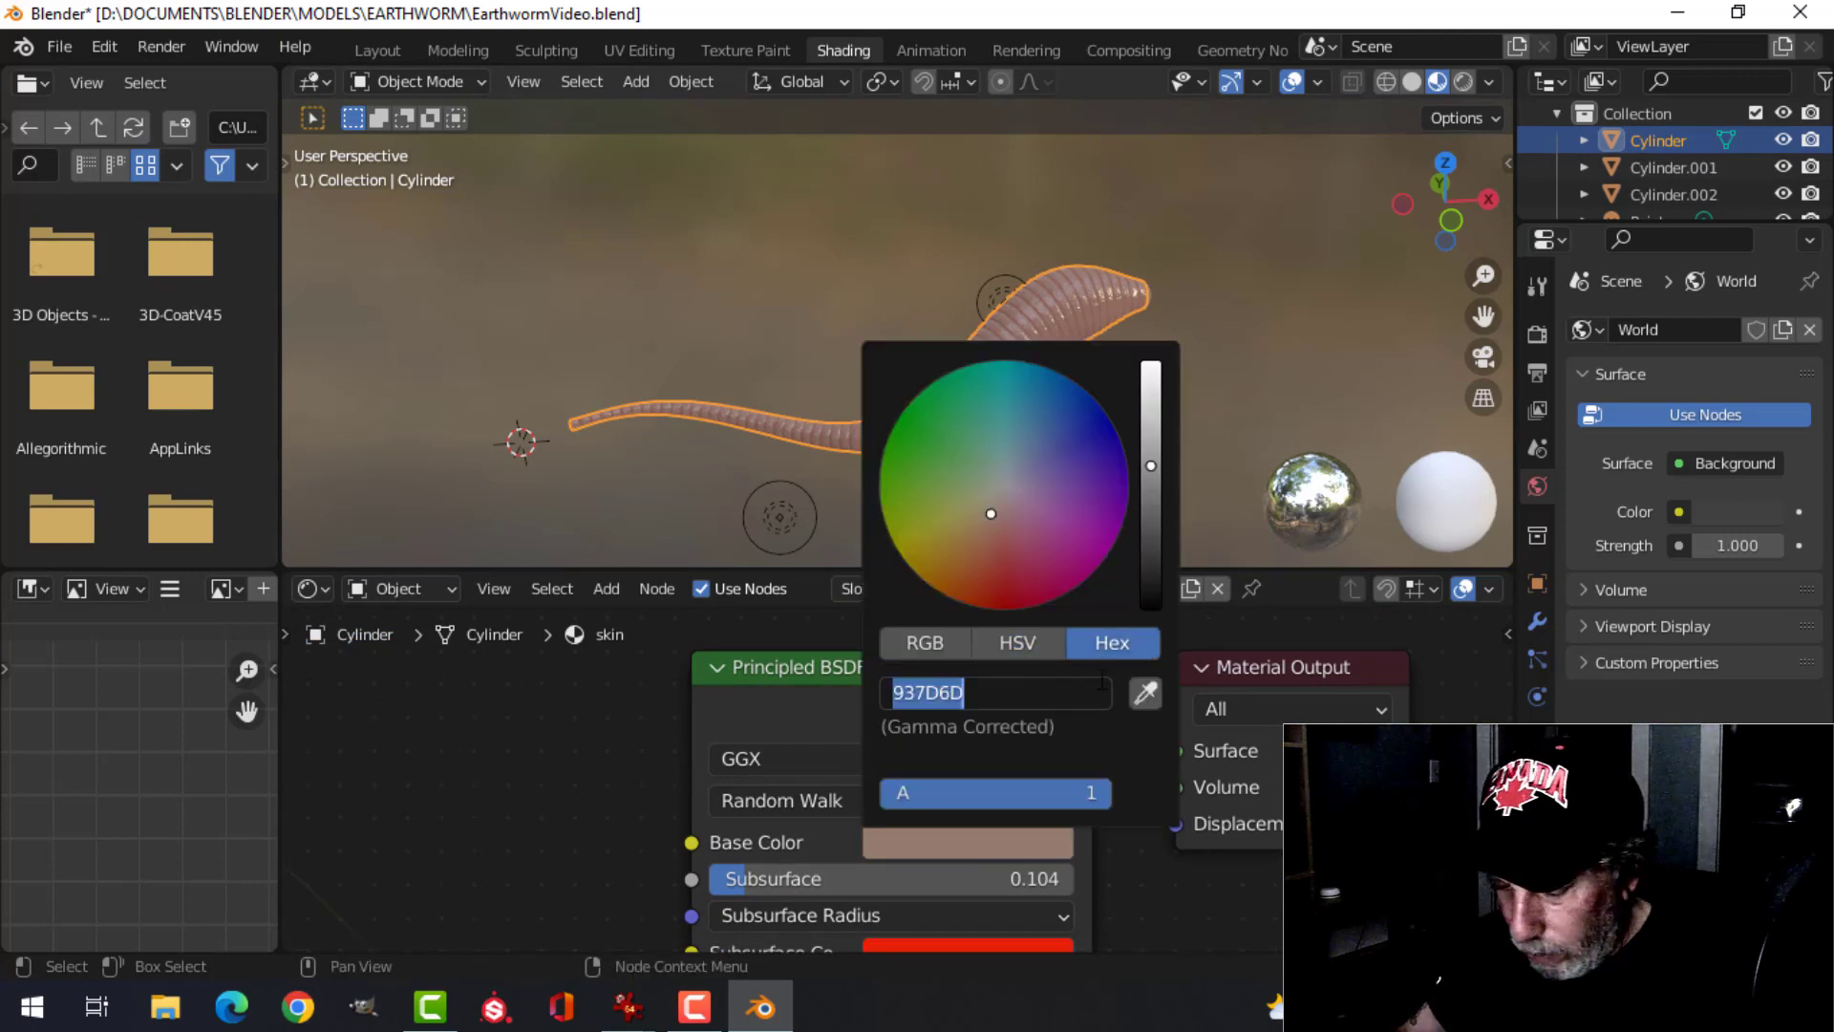
key(Return)
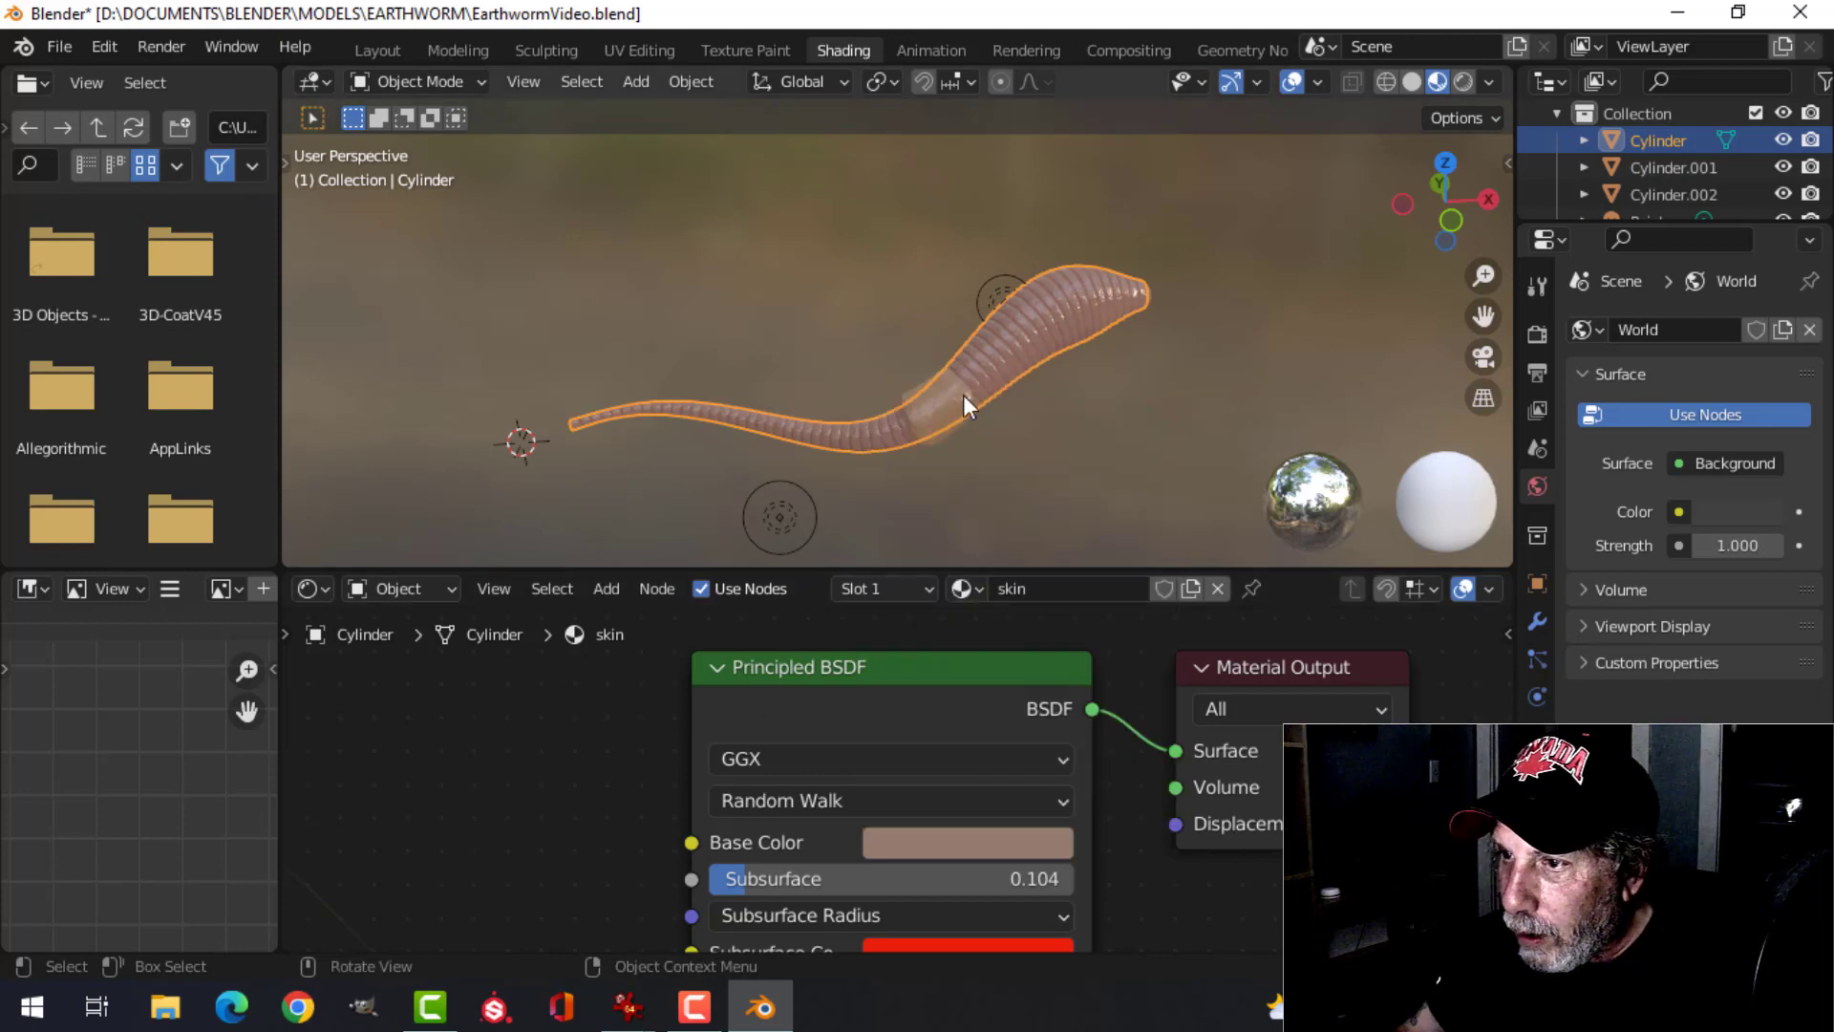
- Set the clitellum material's Base Color to hex 937D6D
click(965, 402)
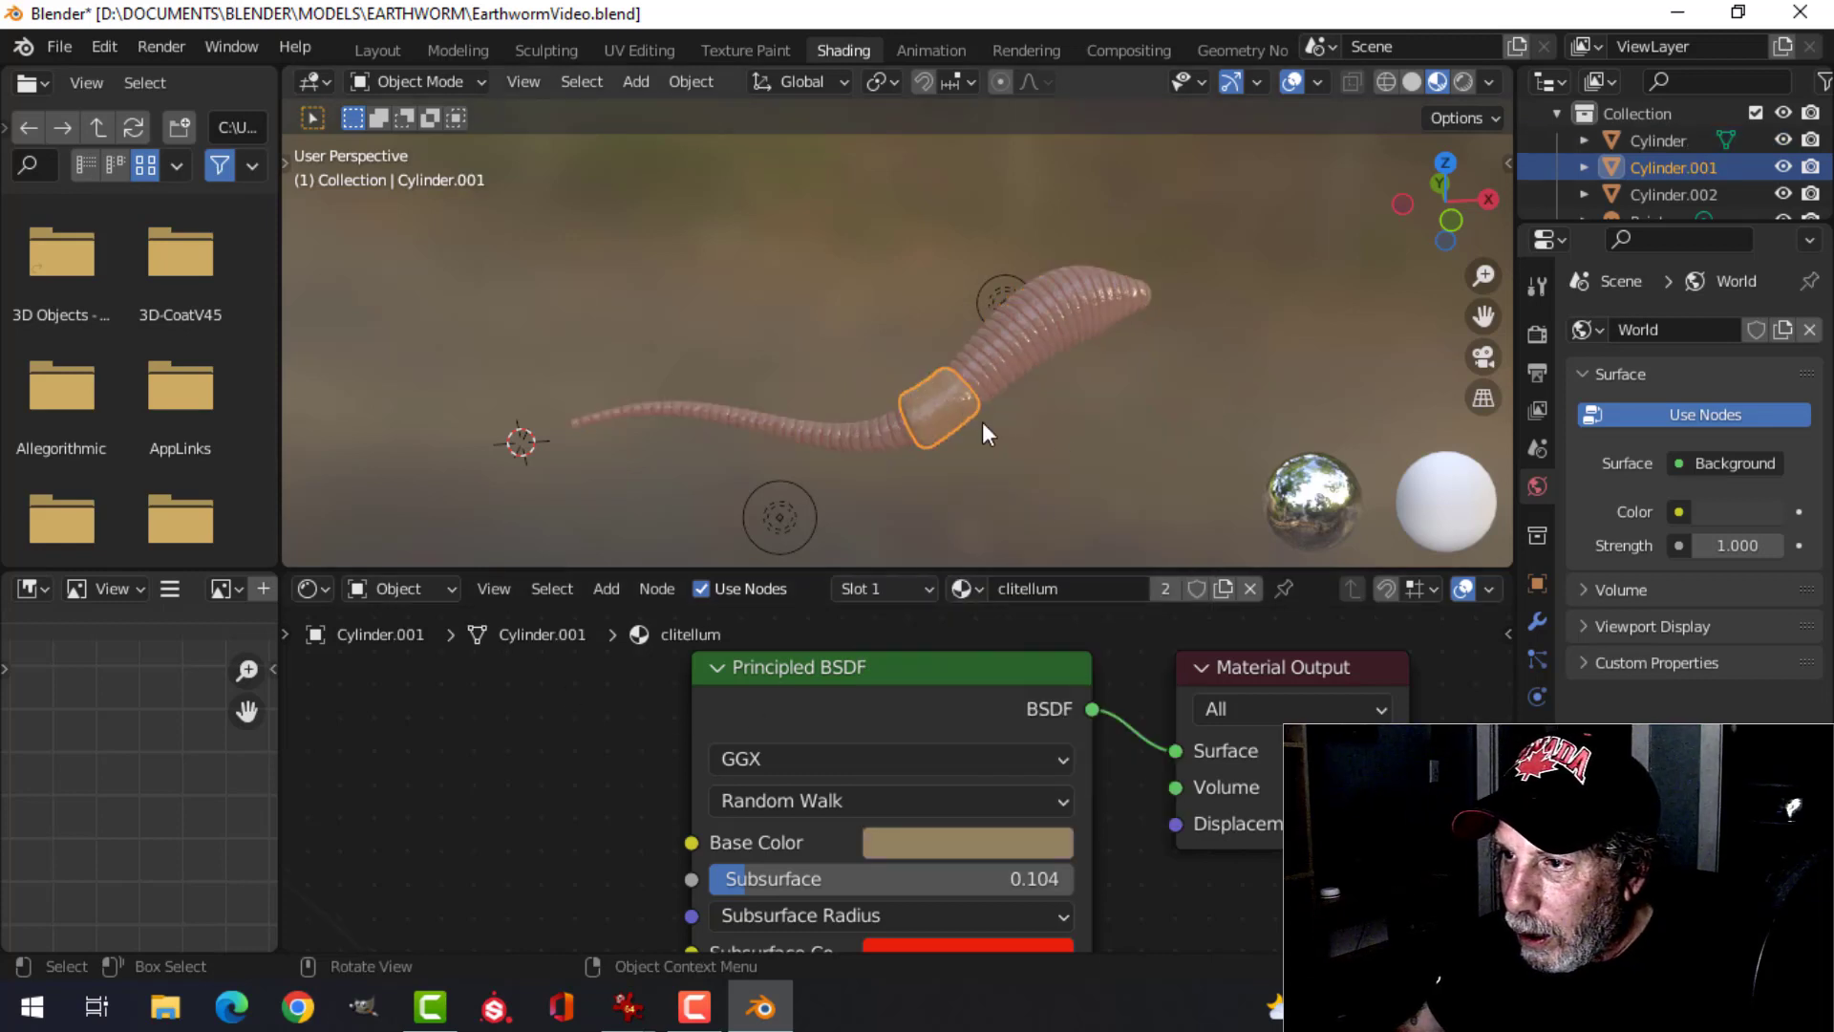
click(969, 845)
click(1027, 697)
text(937D6D)
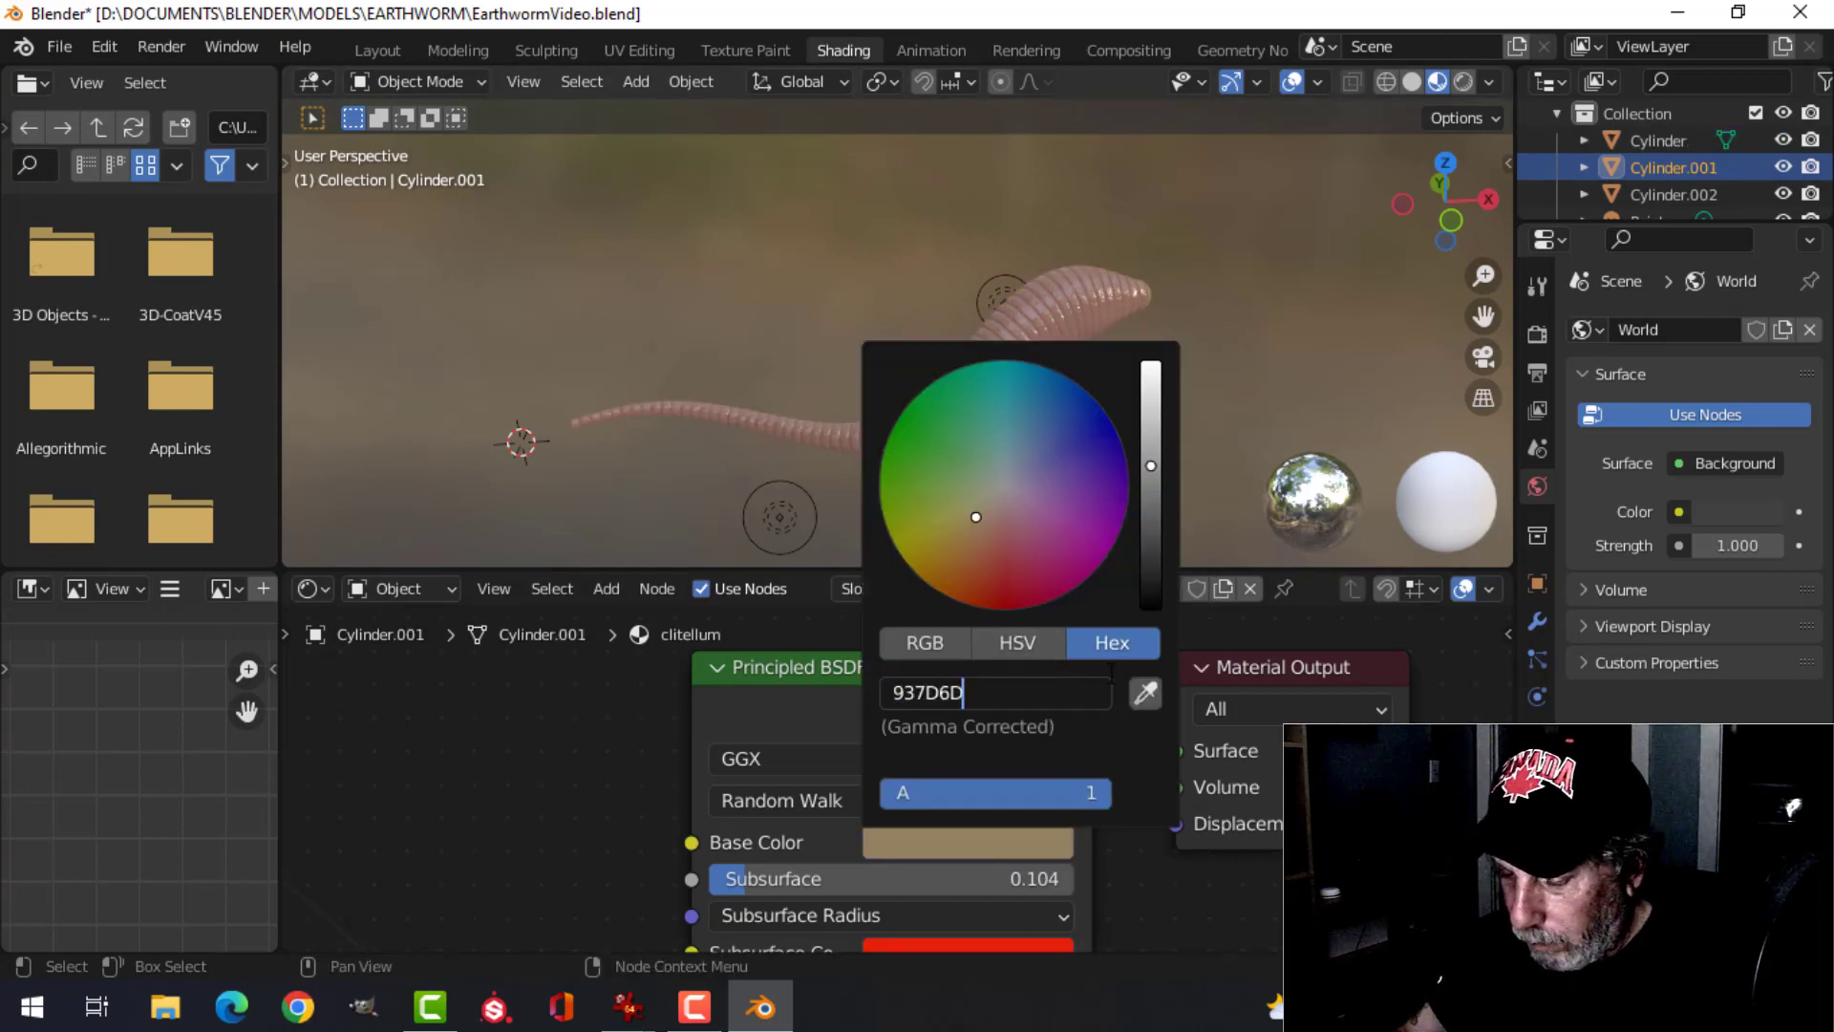
key(Return)
click(1175, 359)
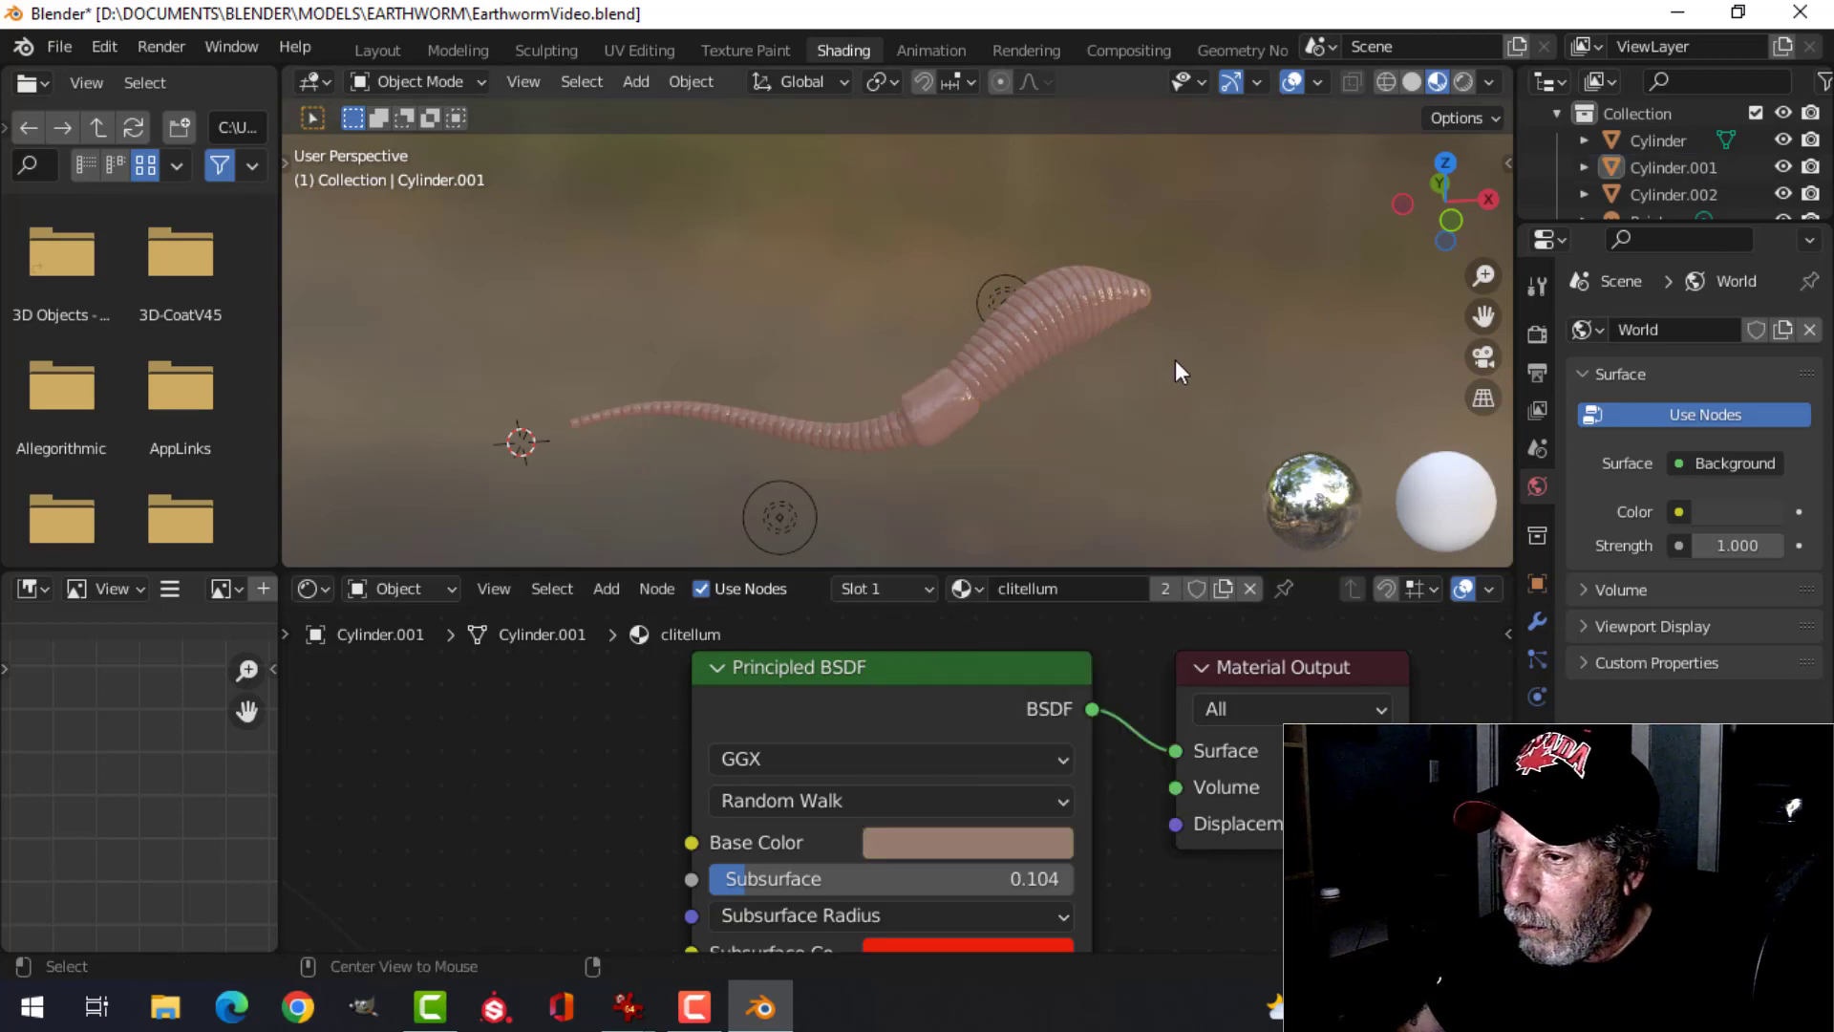
- Return to the Layout workspace and examine the recolored worm and its triangle count
middle_drag(1175, 359, 915, 384)
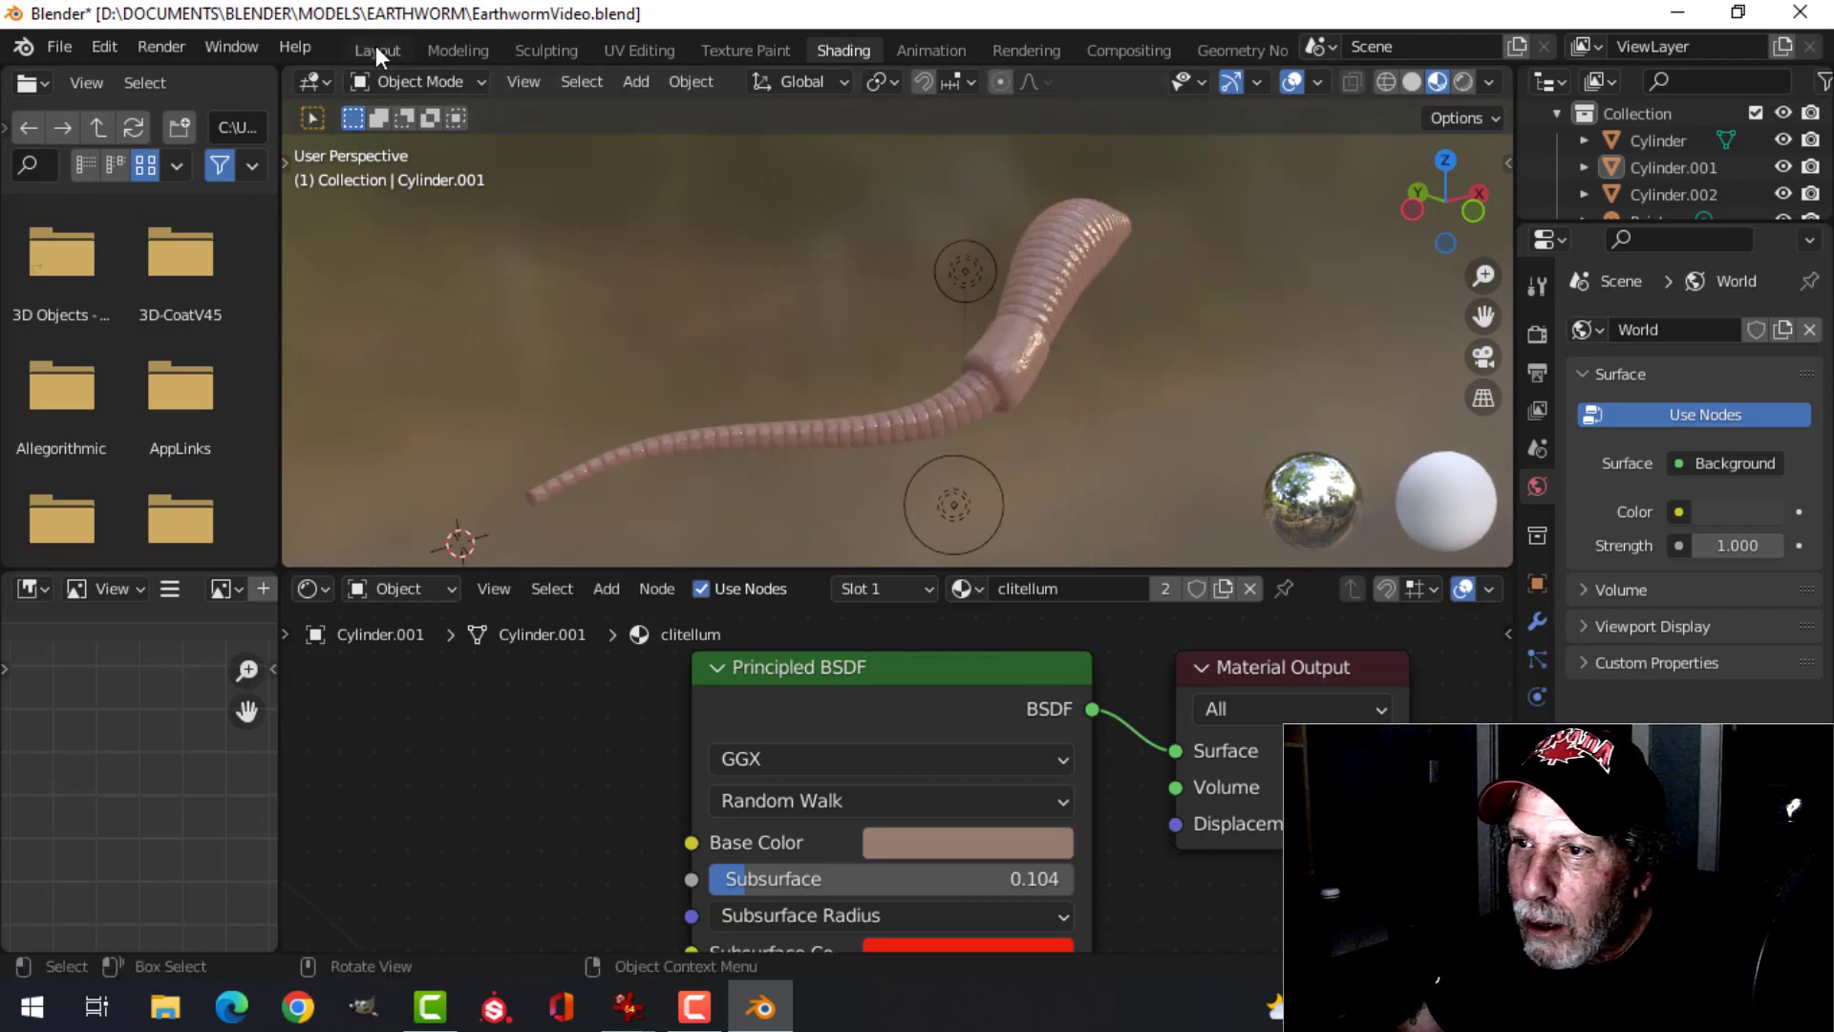
click(376, 44)
mouse_move(890, 279)
middle_down()
mouse_move(586, 461)
mouse_move(329, 386)
middle_up()
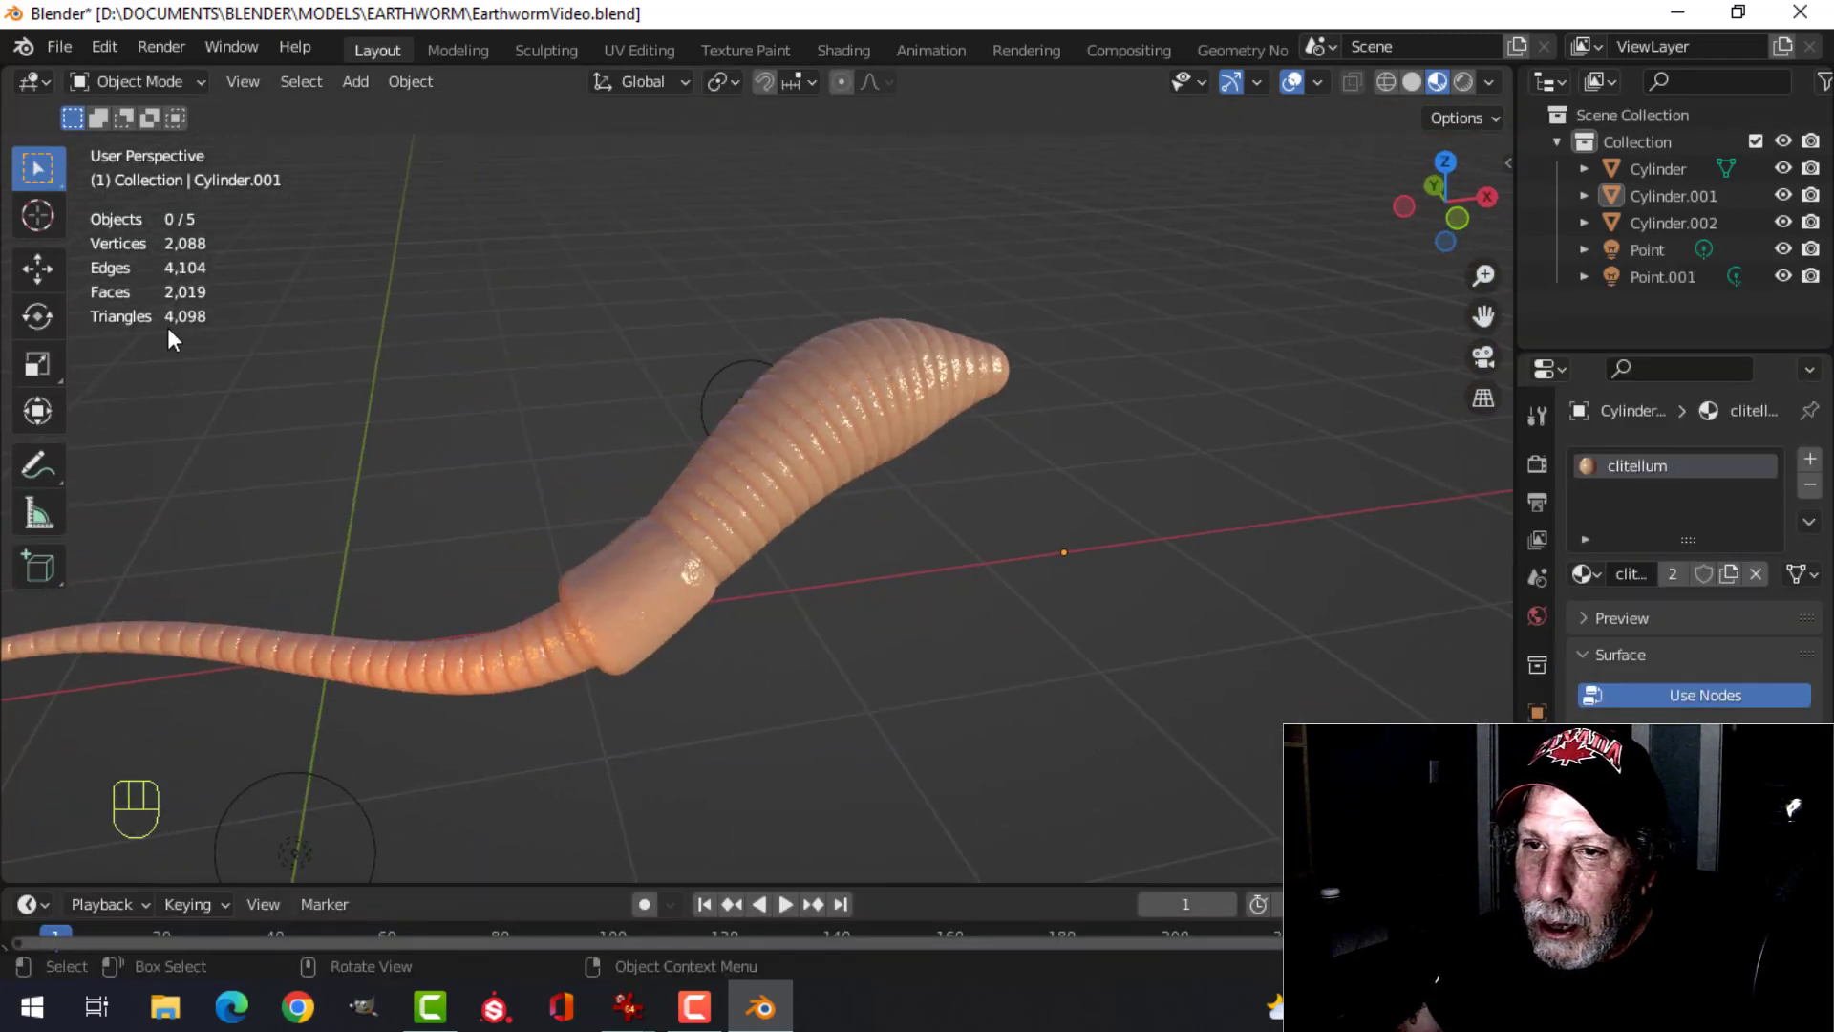
scroll(576, 506, down, 3)
shift+middle_drag(608, 535, 733, 469)
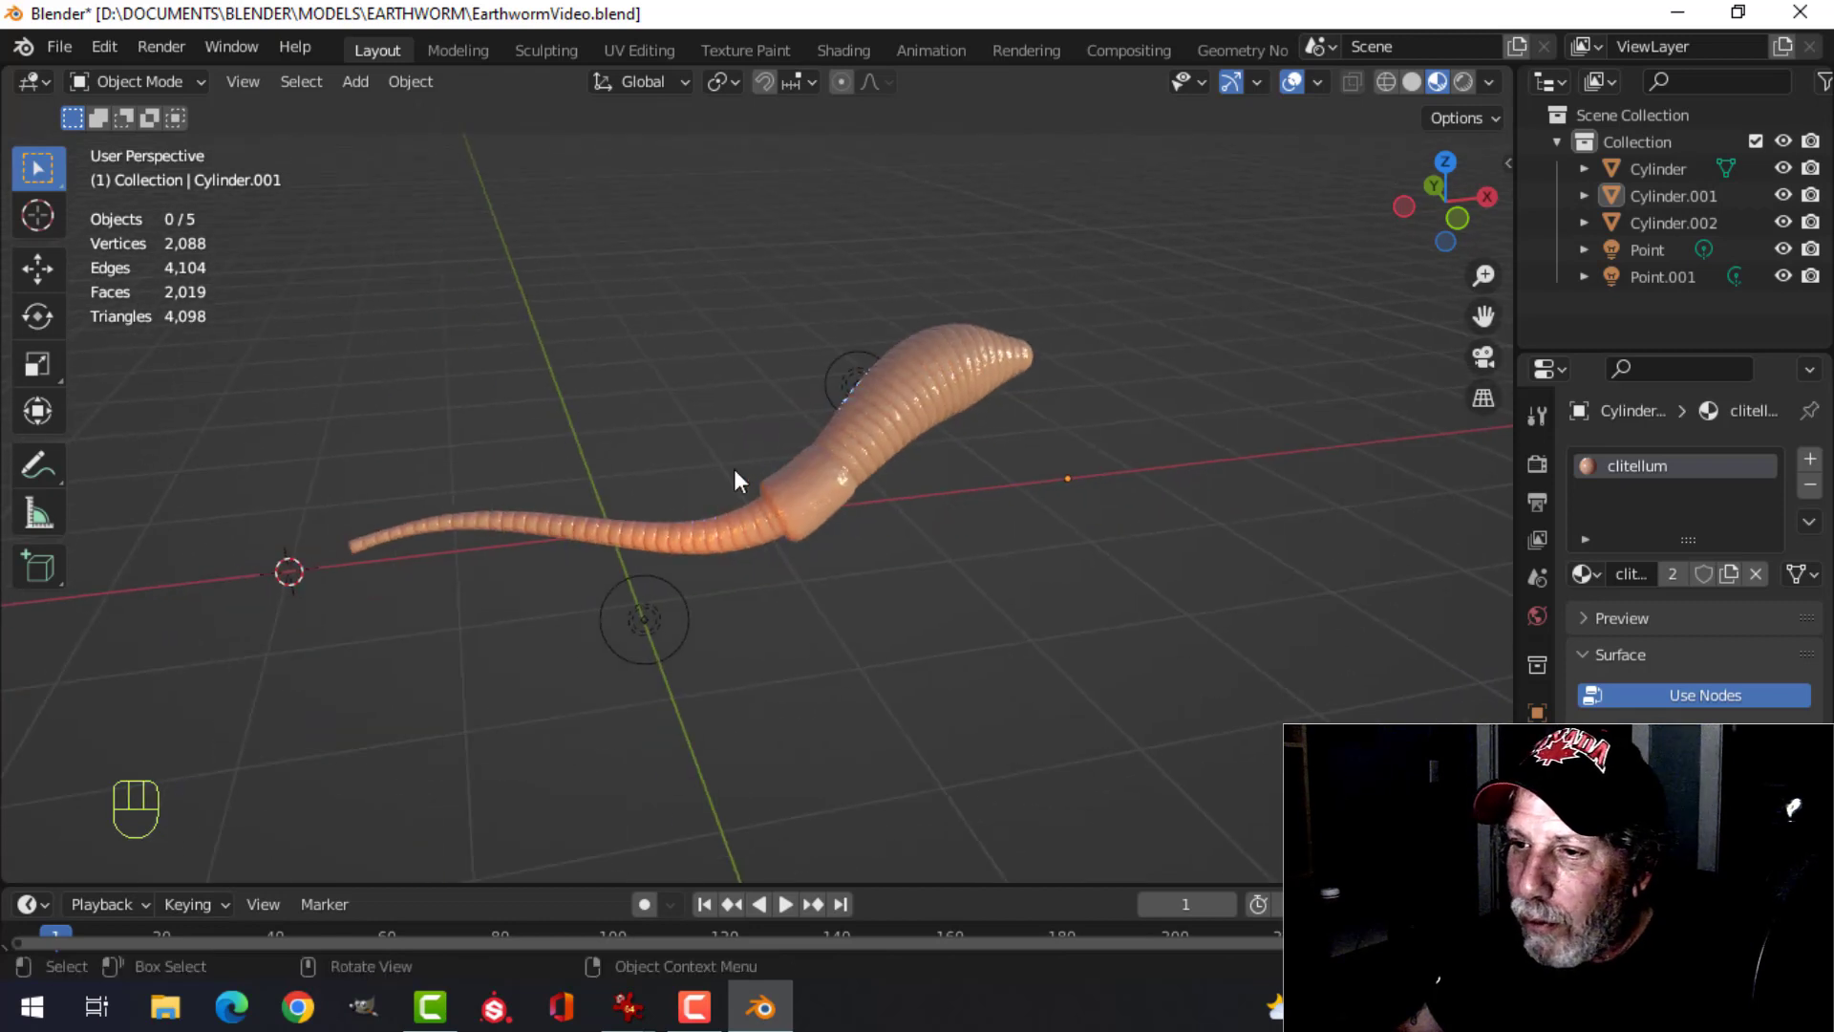
- Add a Decimate modifier with a ratio of 0.8 to the clitellum band and apply it
click(798, 491)
scroll(974, 525, up, 4)
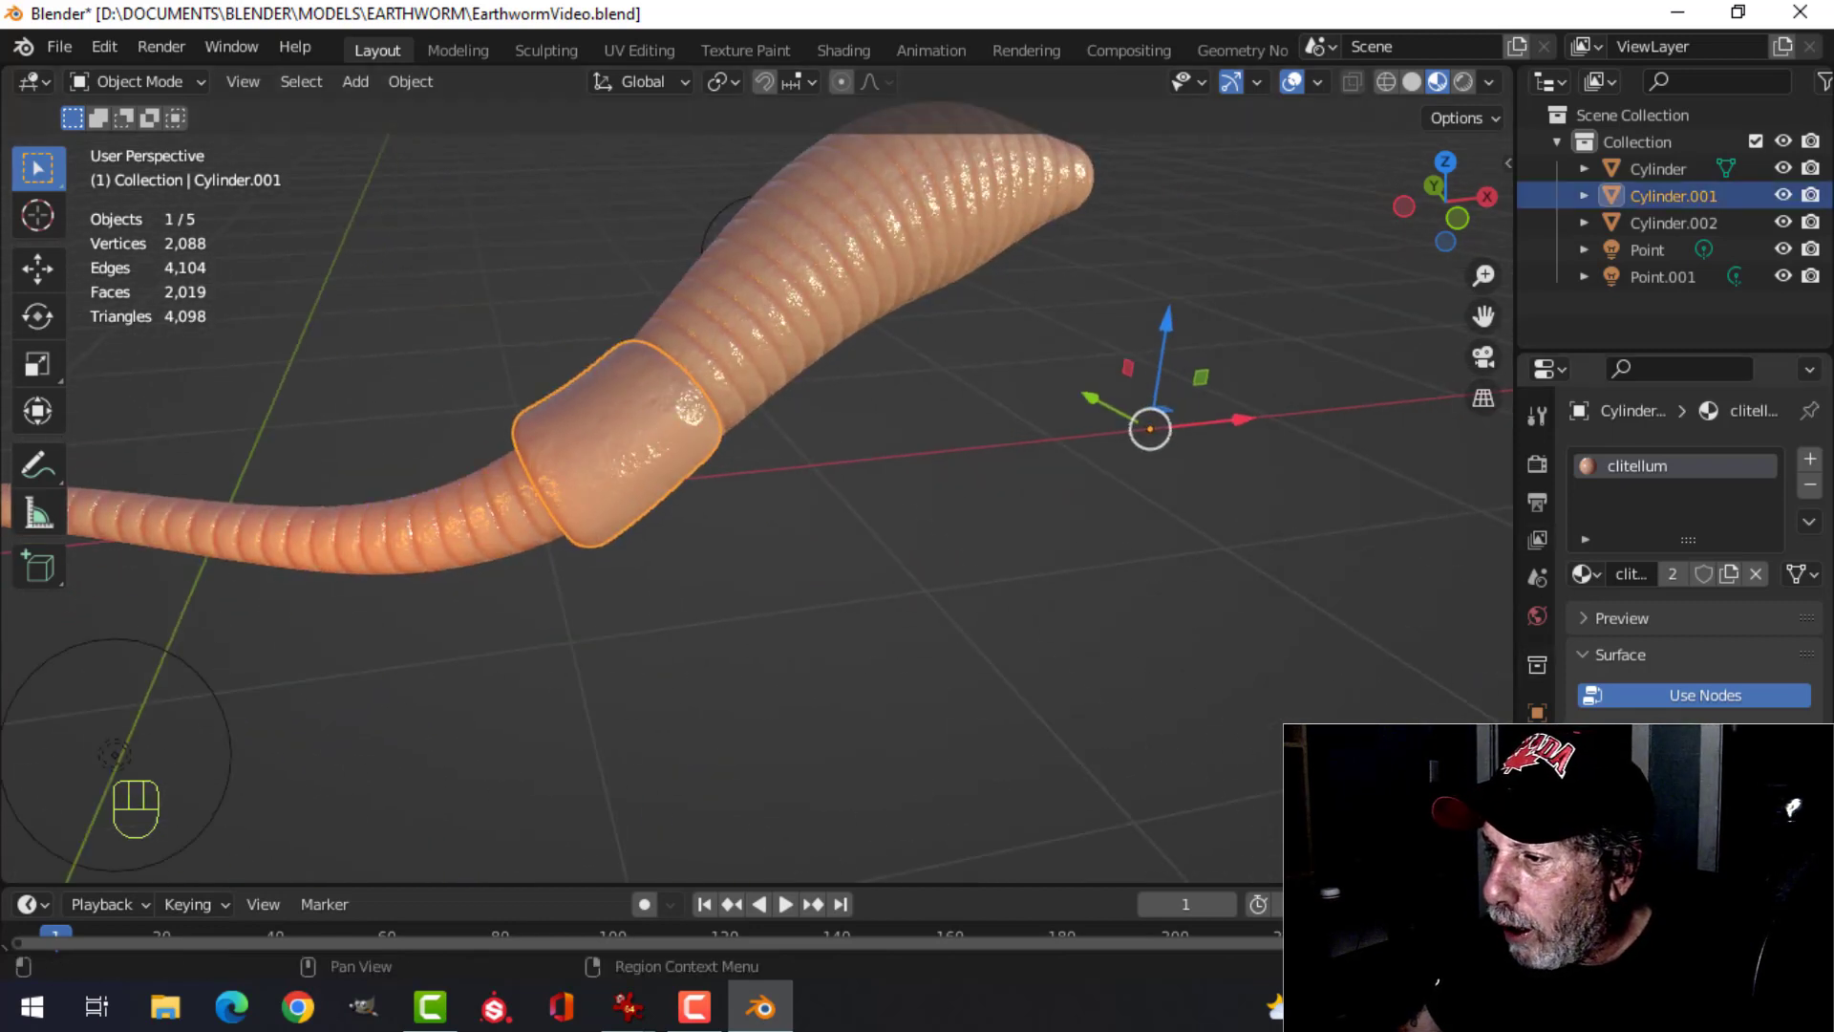
click(1537, 750)
click(1620, 461)
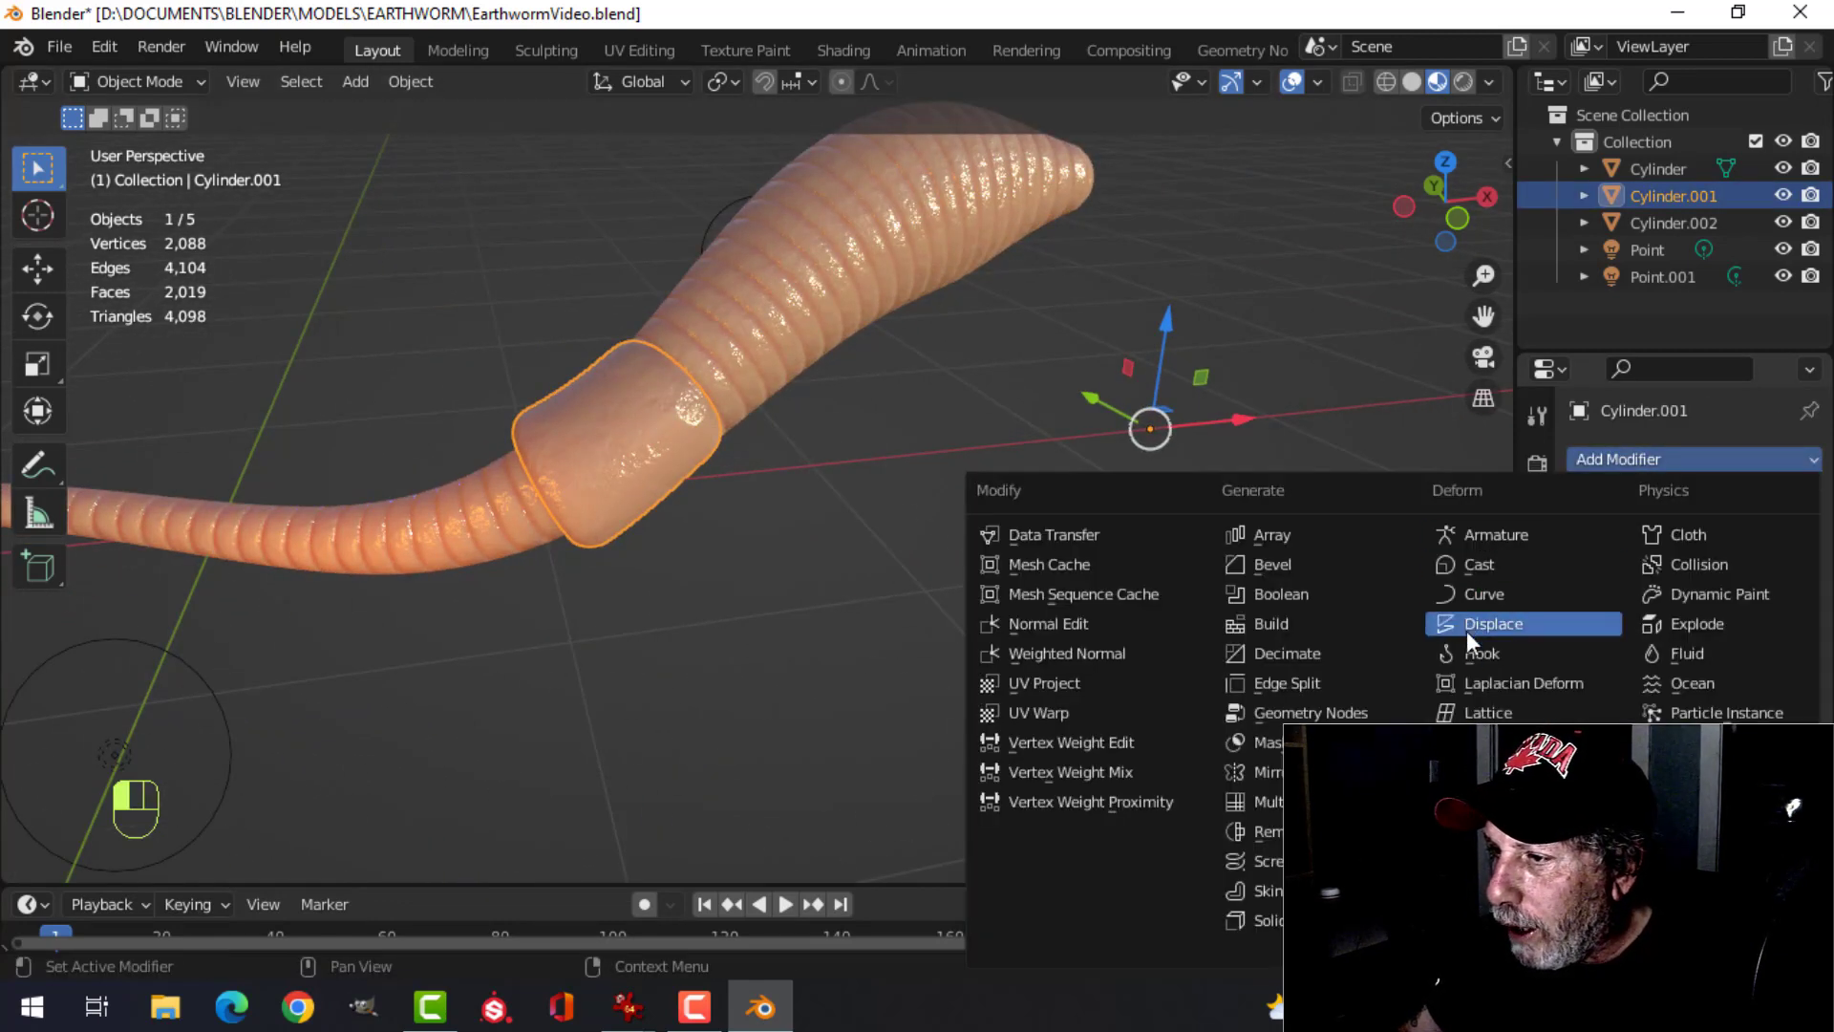
click(1303, 659)
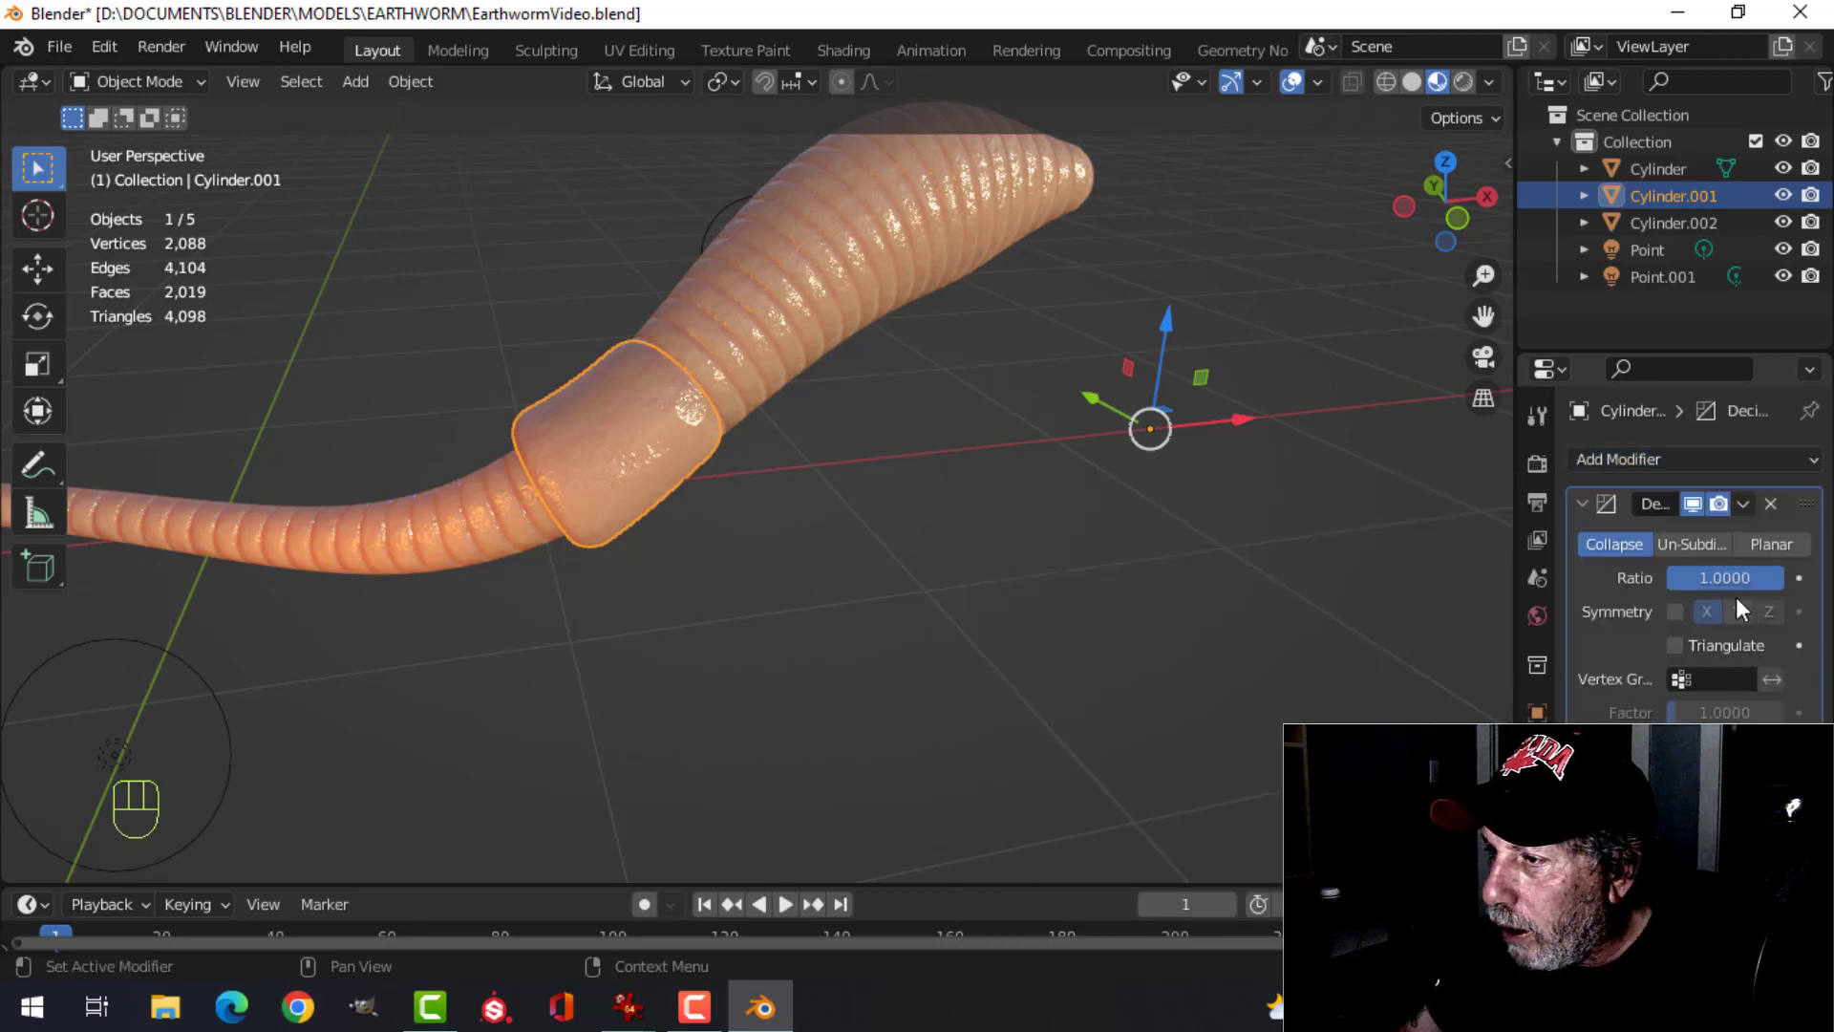
text(0)
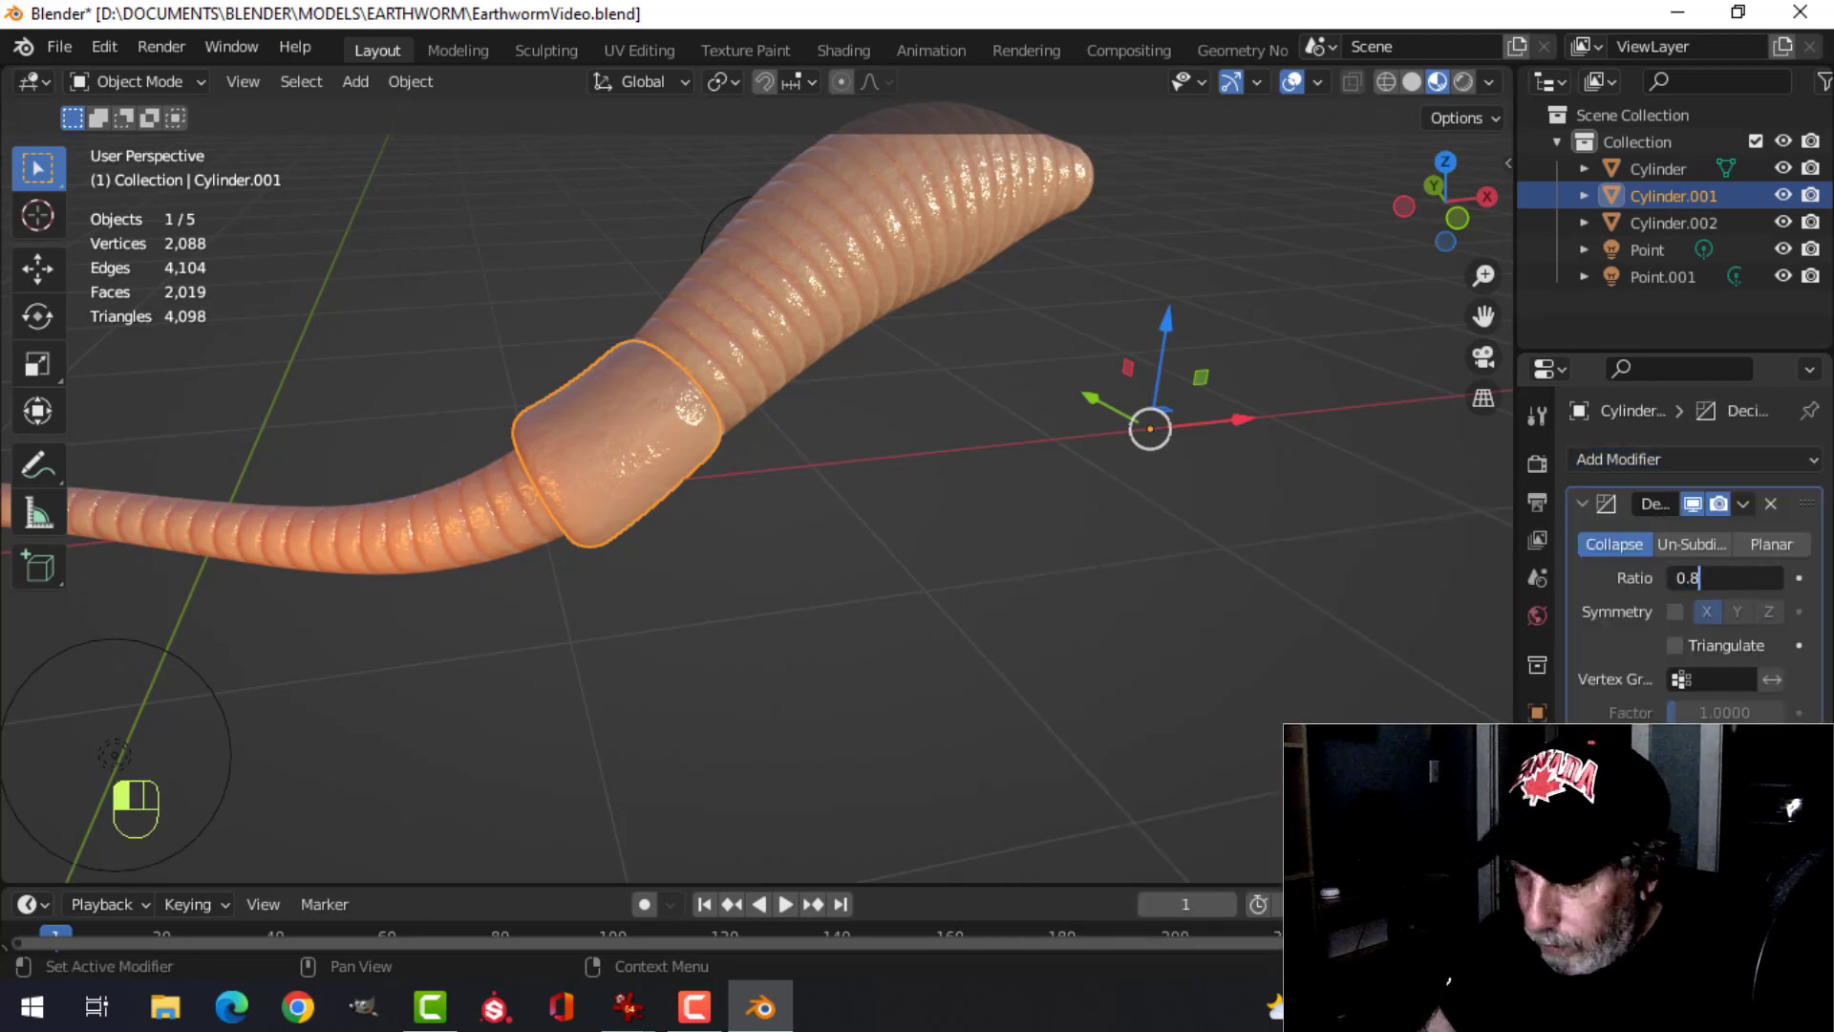
text(.8)
key(Return)
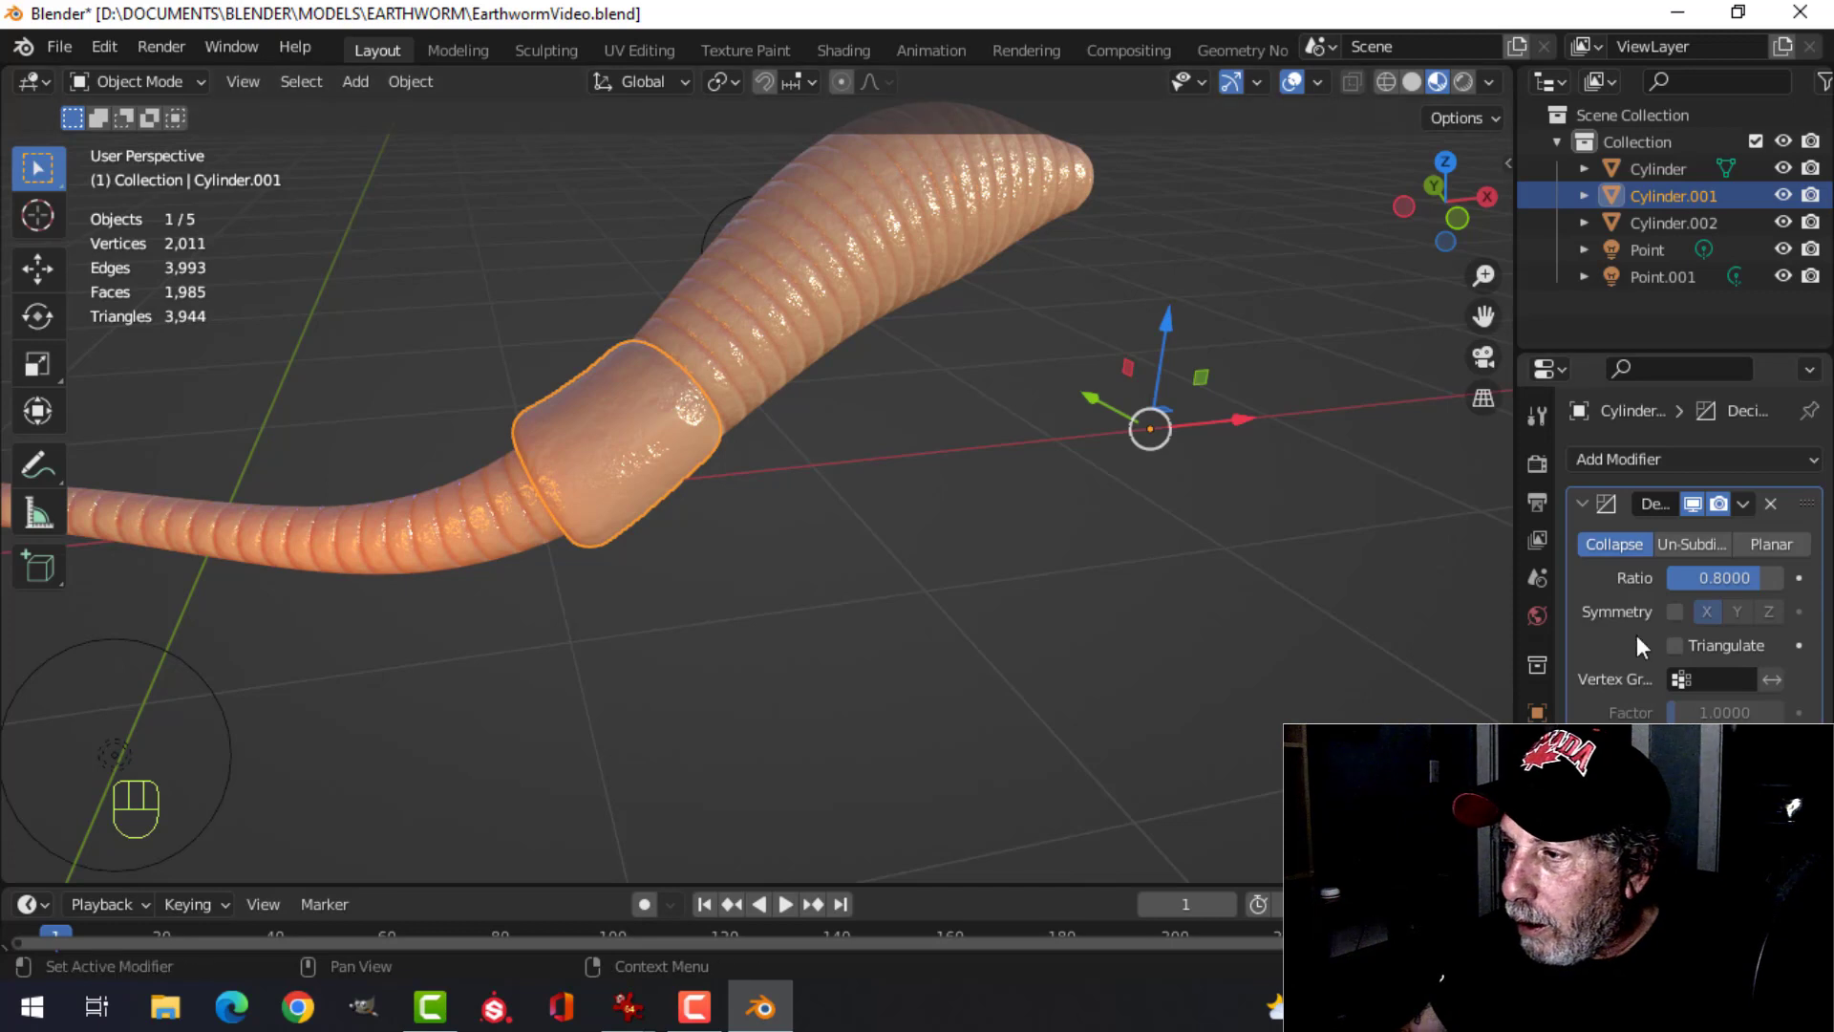
click(1745, 510)
click(1624, 535)
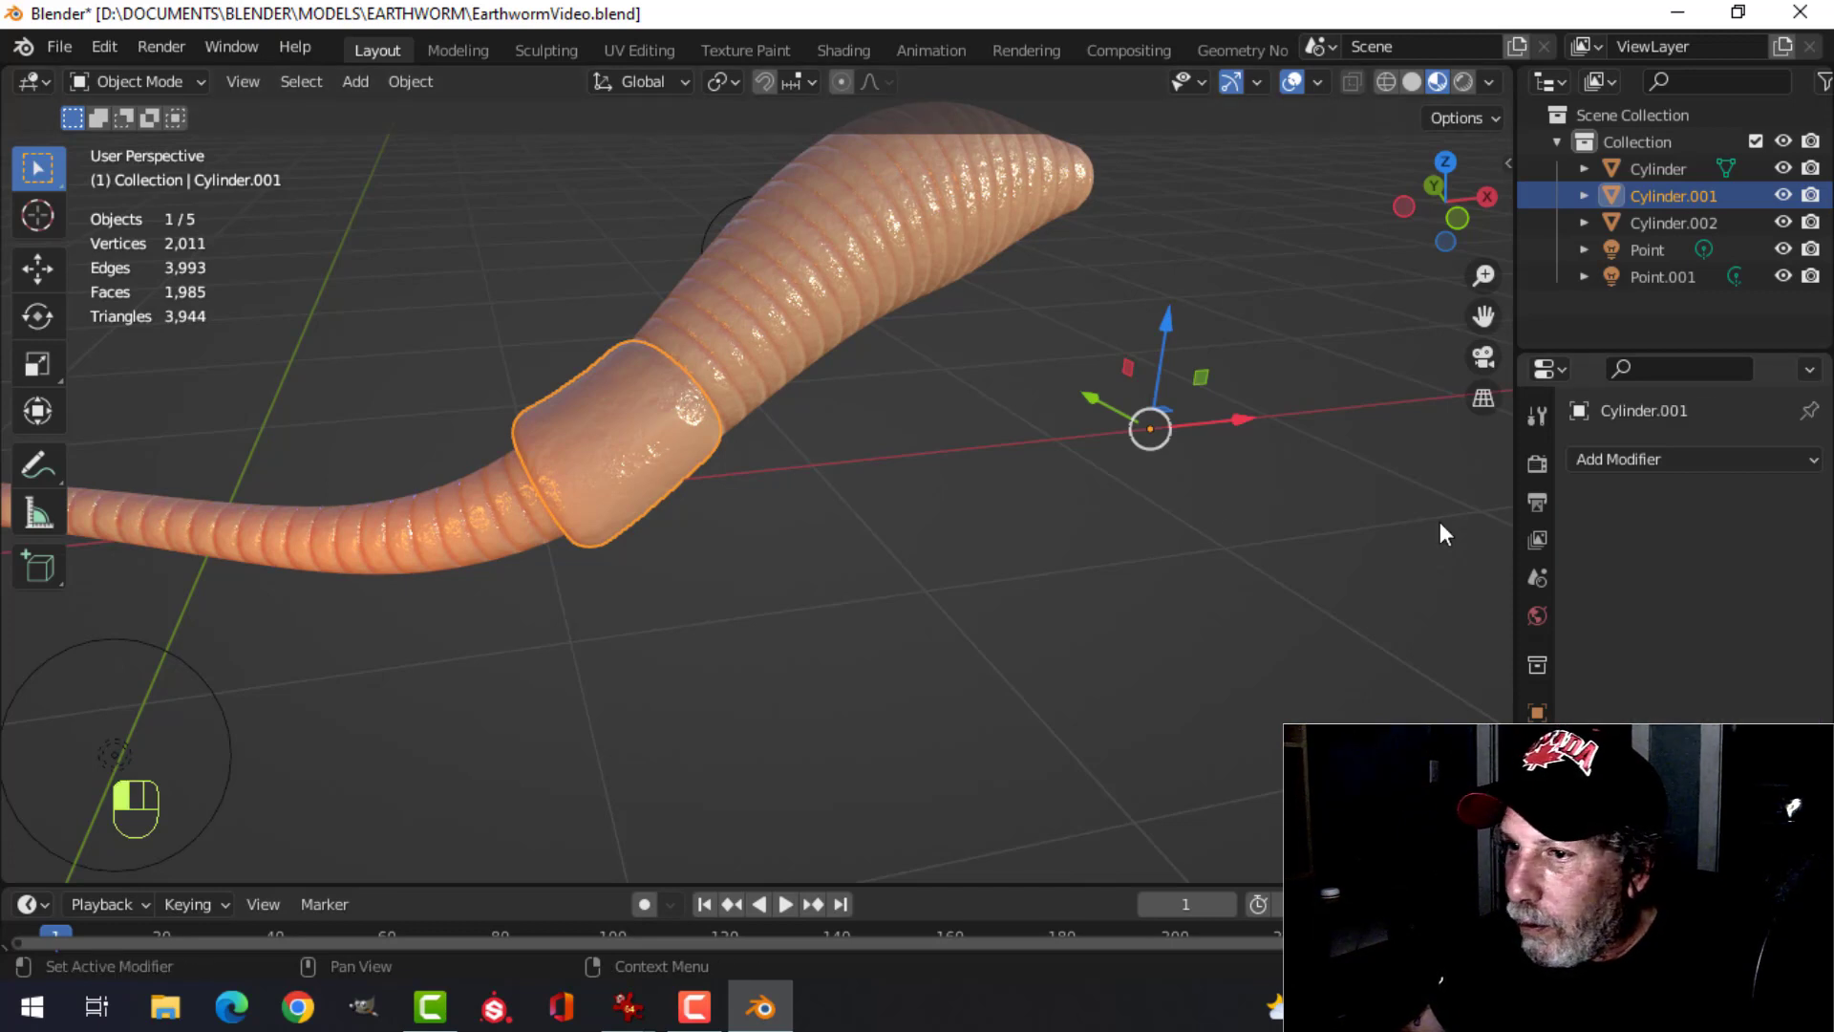
- Add another Decimate modifier to the clitellum band with a ratio of 0.7
key(alt+a)
middle_drag(834, 315, 475, 458)
click(475, 459)
click(1656, 459)
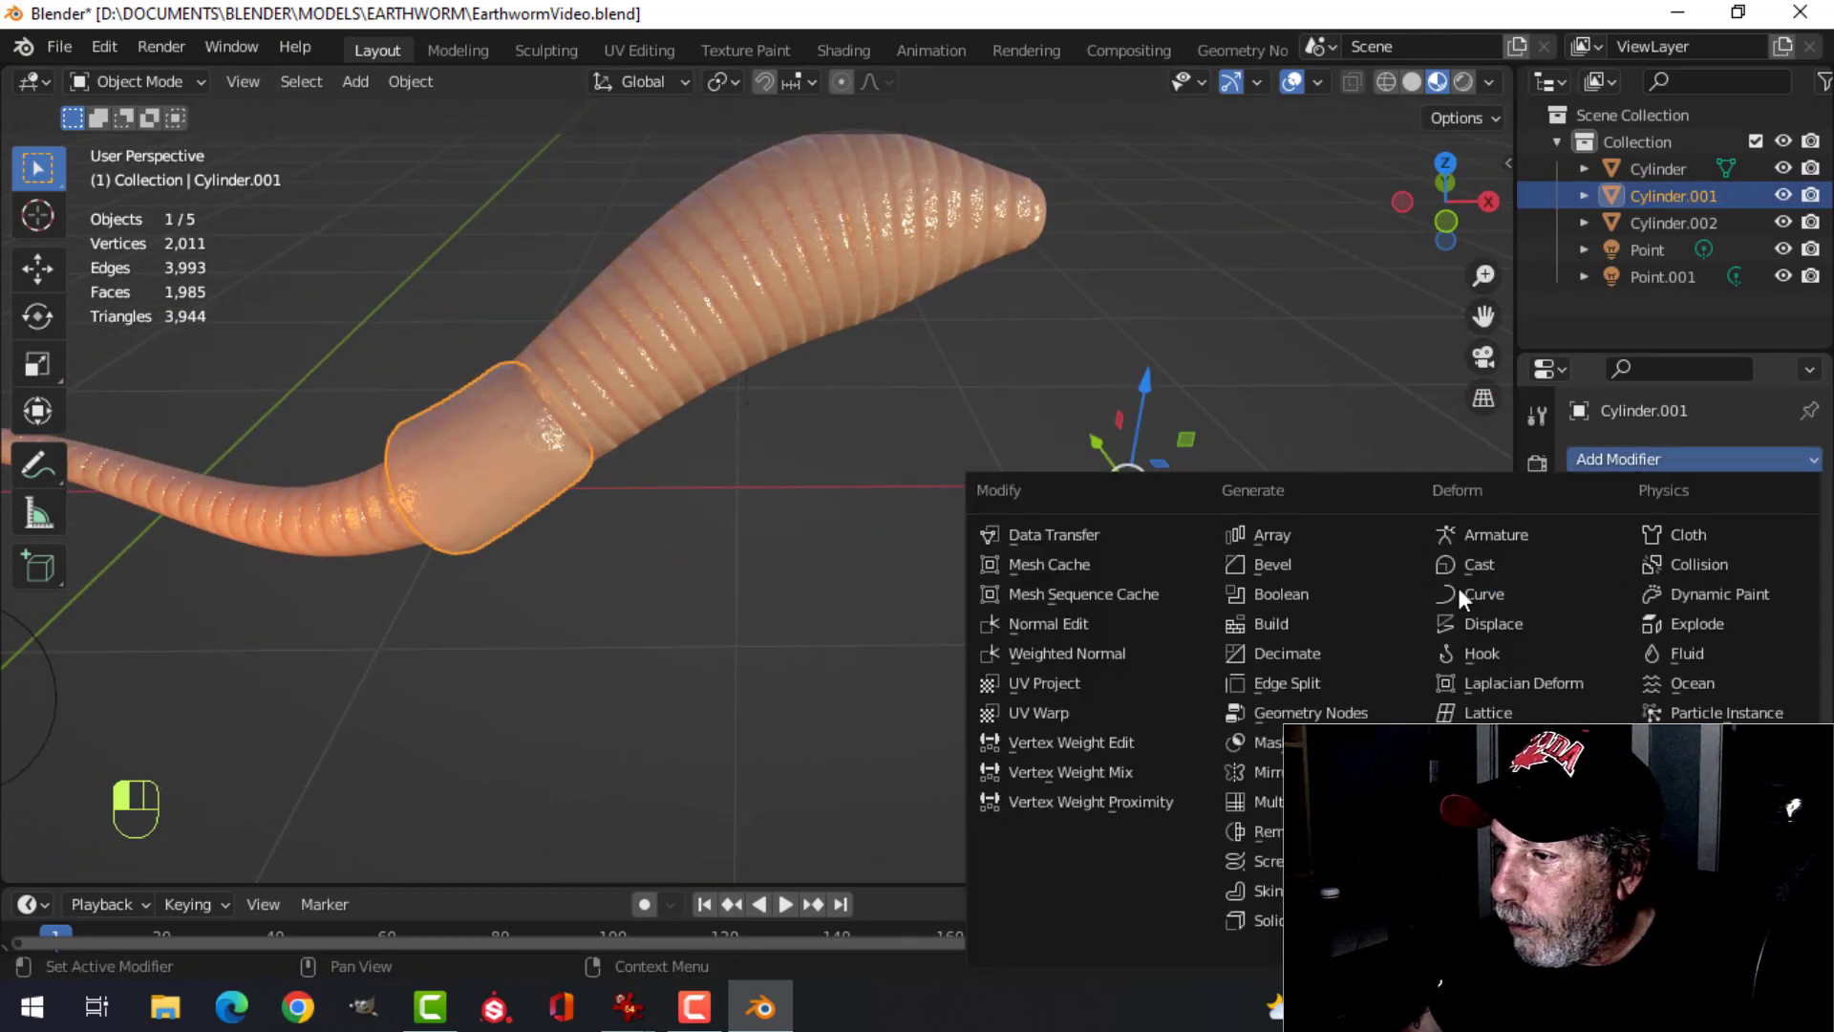
click(1318, 654)
click(1720, 578)
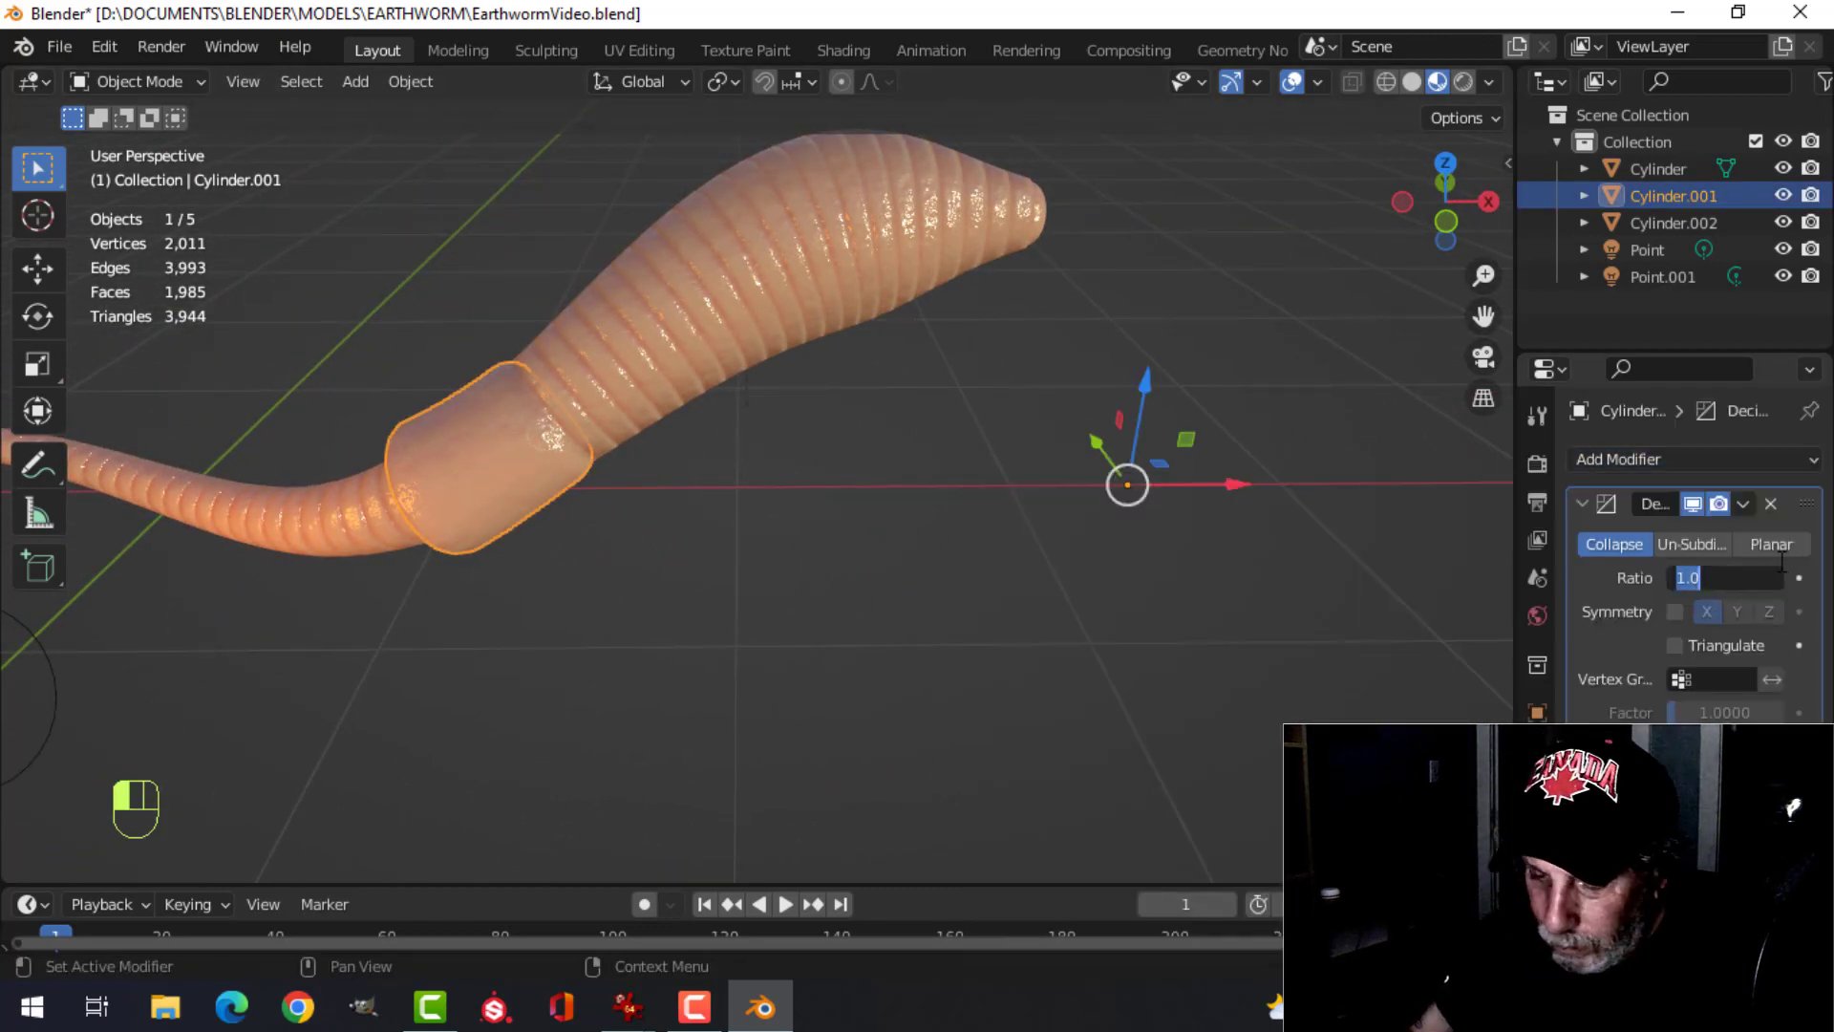
text(0.7)
key(Return)
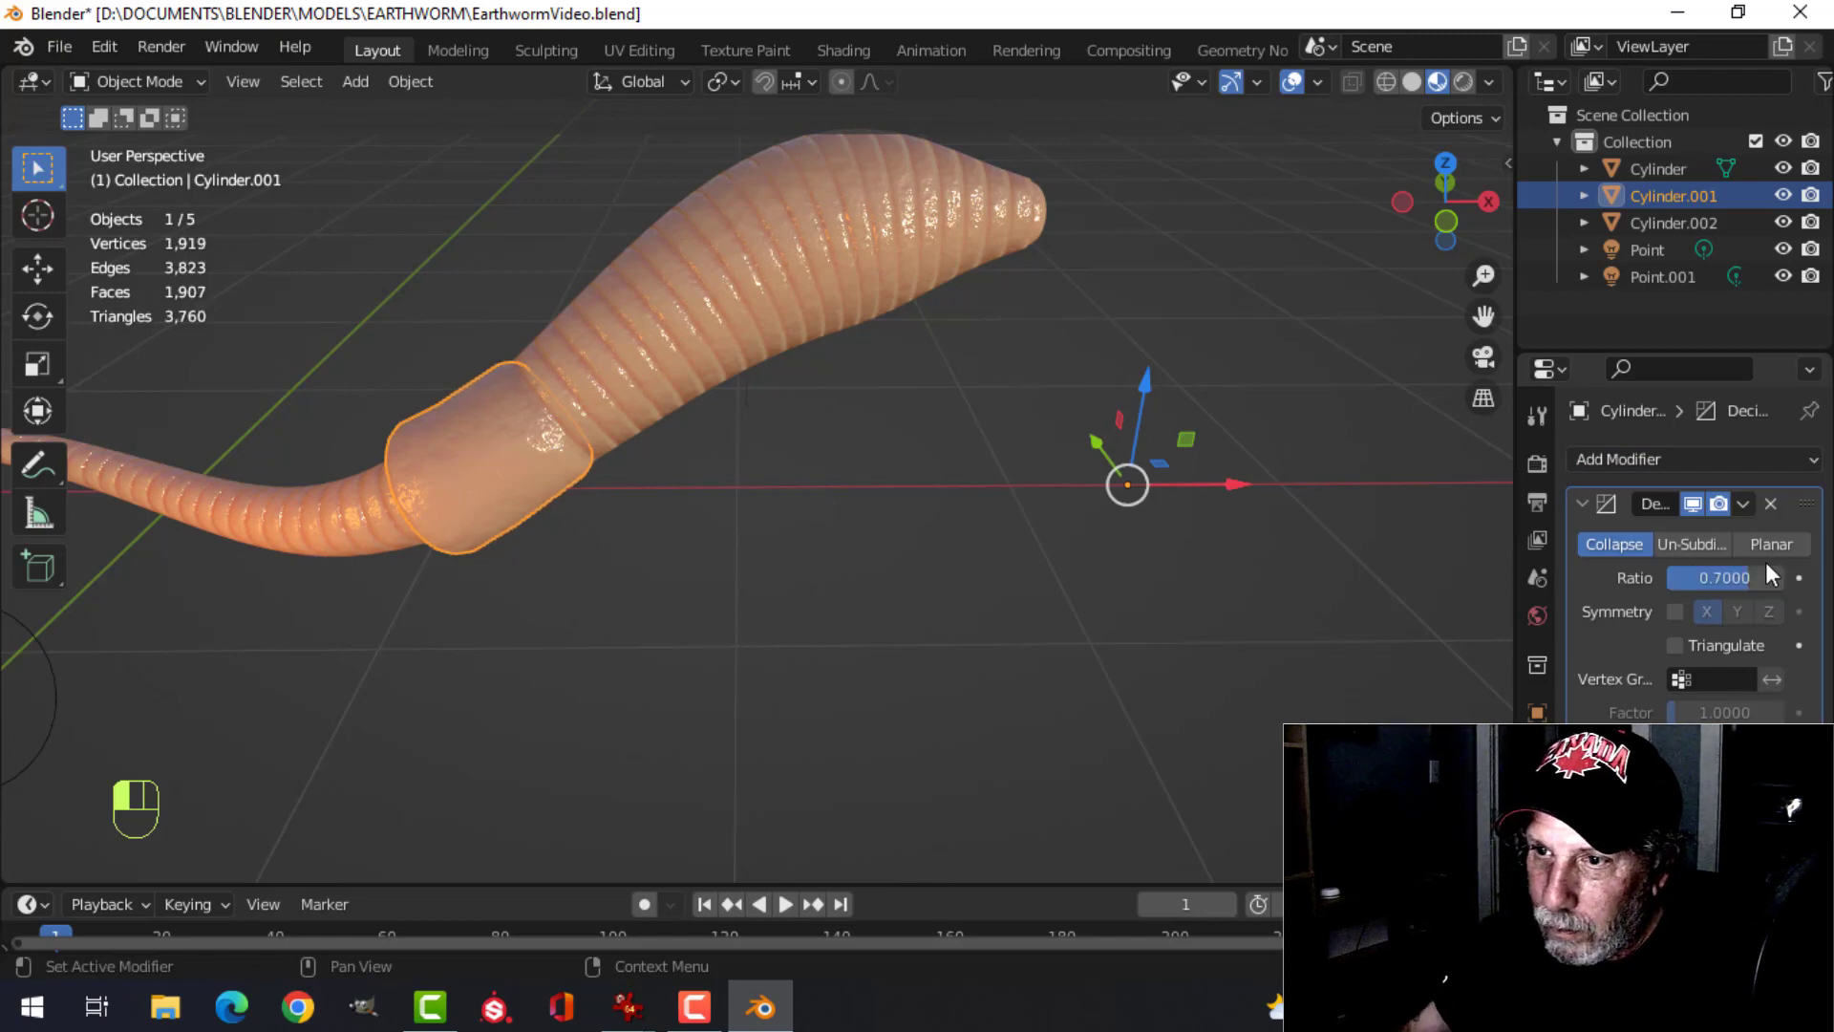
- Apply the Decimate modifier to the clitellum band and deselect it
scroll(678, 588, up, 3)
scroll(678, 589, down, 4)
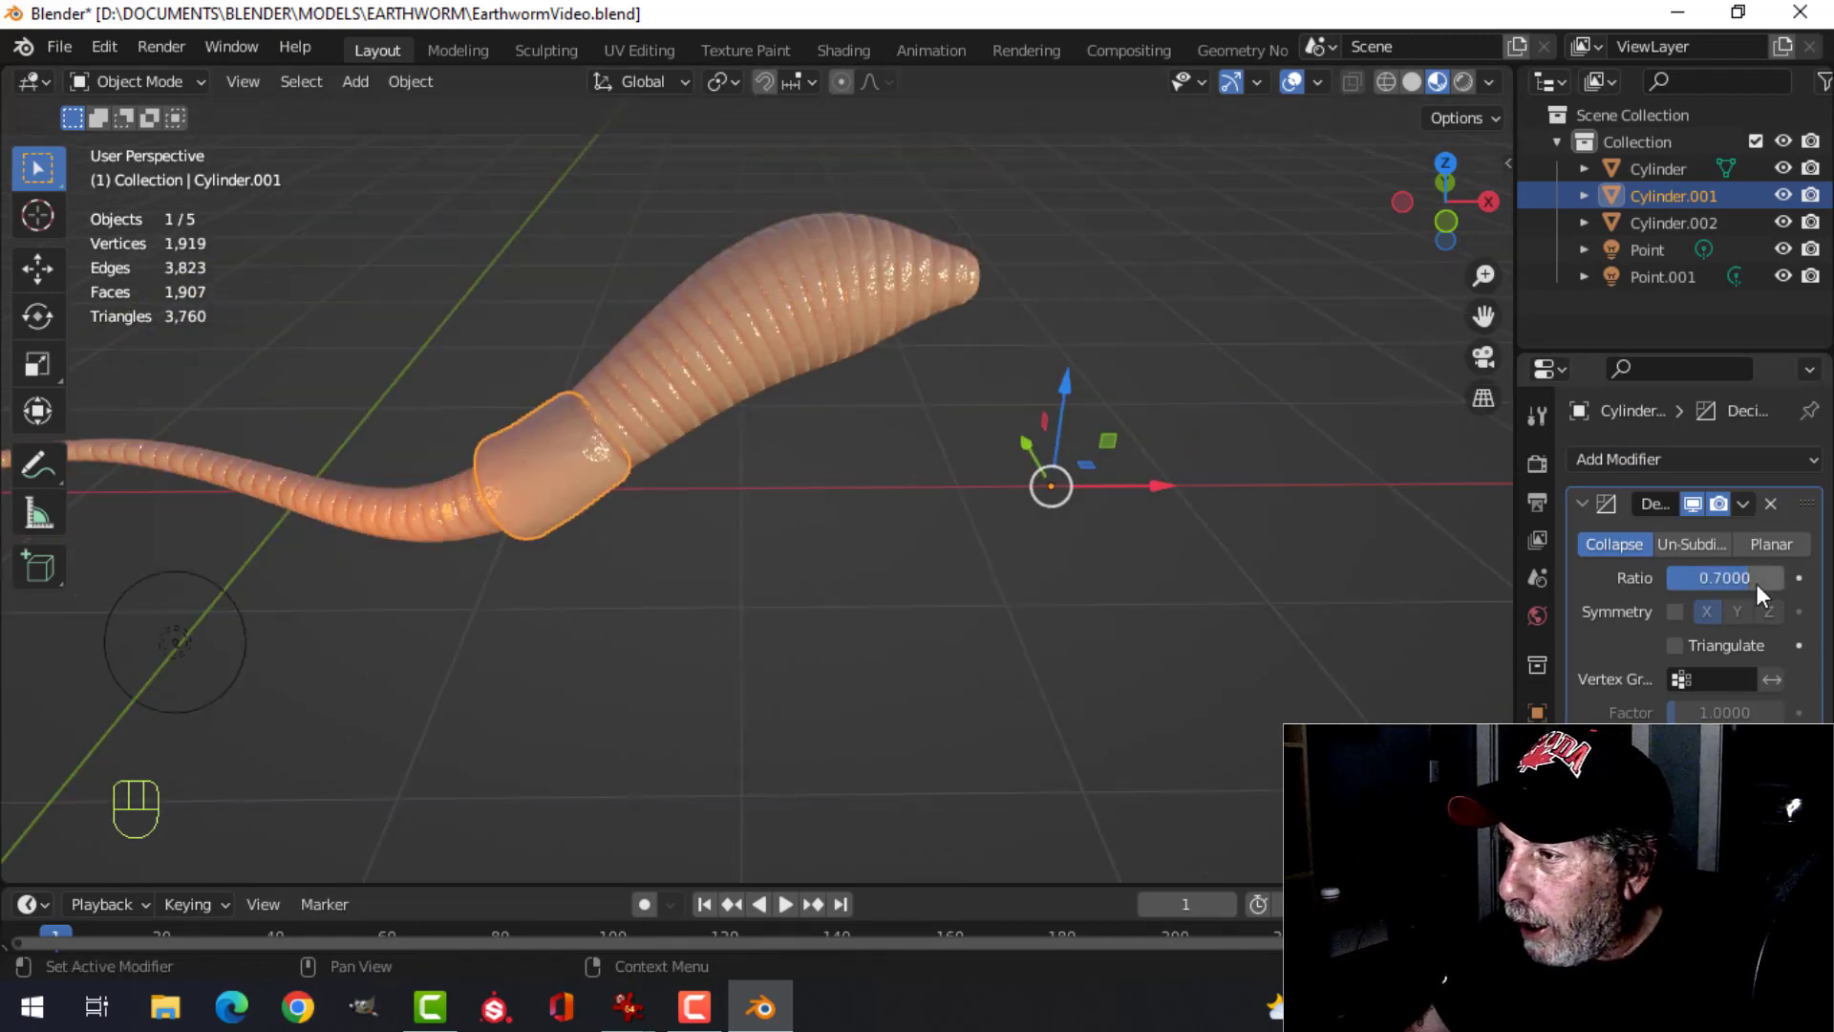
click(1743, 504)
click(1681, 532)
middle_drag(669, 477, 608, 501)
scroll(606, 516, up, 3)
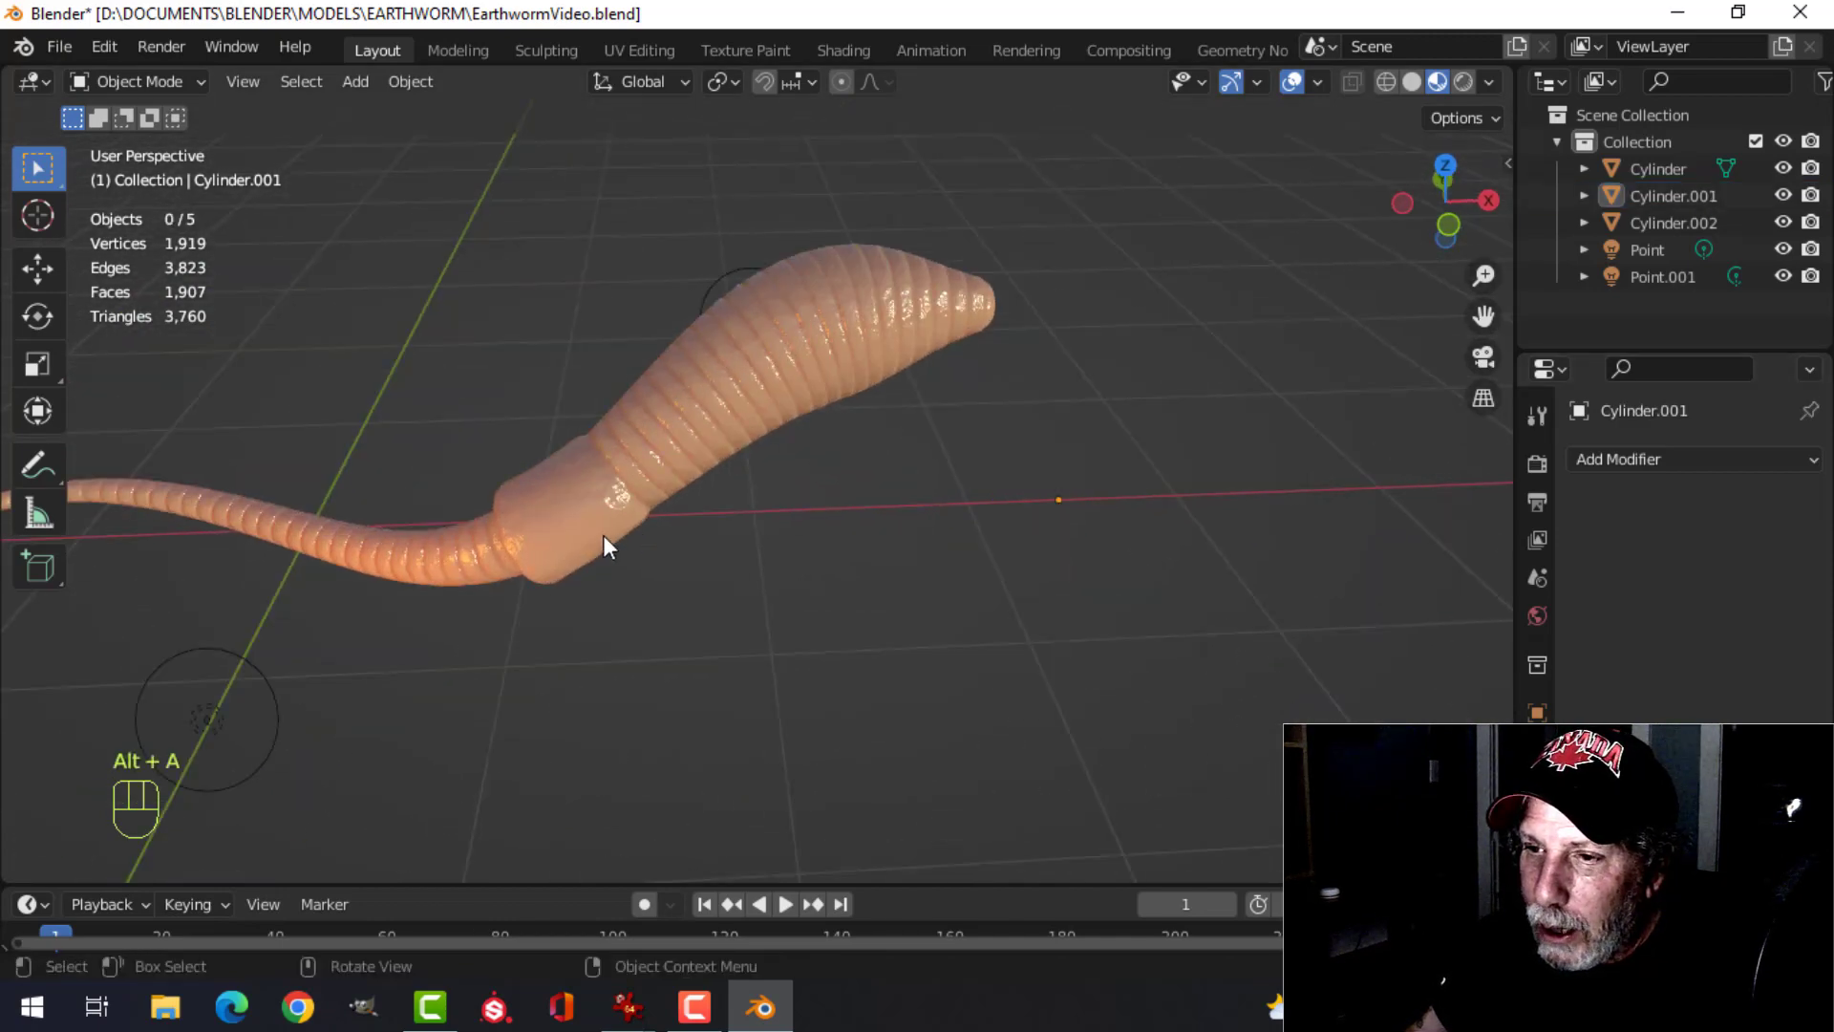
- Join the head cap, clitellum band and worm body into one object, with the body as the active object, and deselect it
scroll(621, 524, down, 3)
key(alt+a)
middle_drag(955, 530, 828, 539)
scroll(828, 536, up, 3)
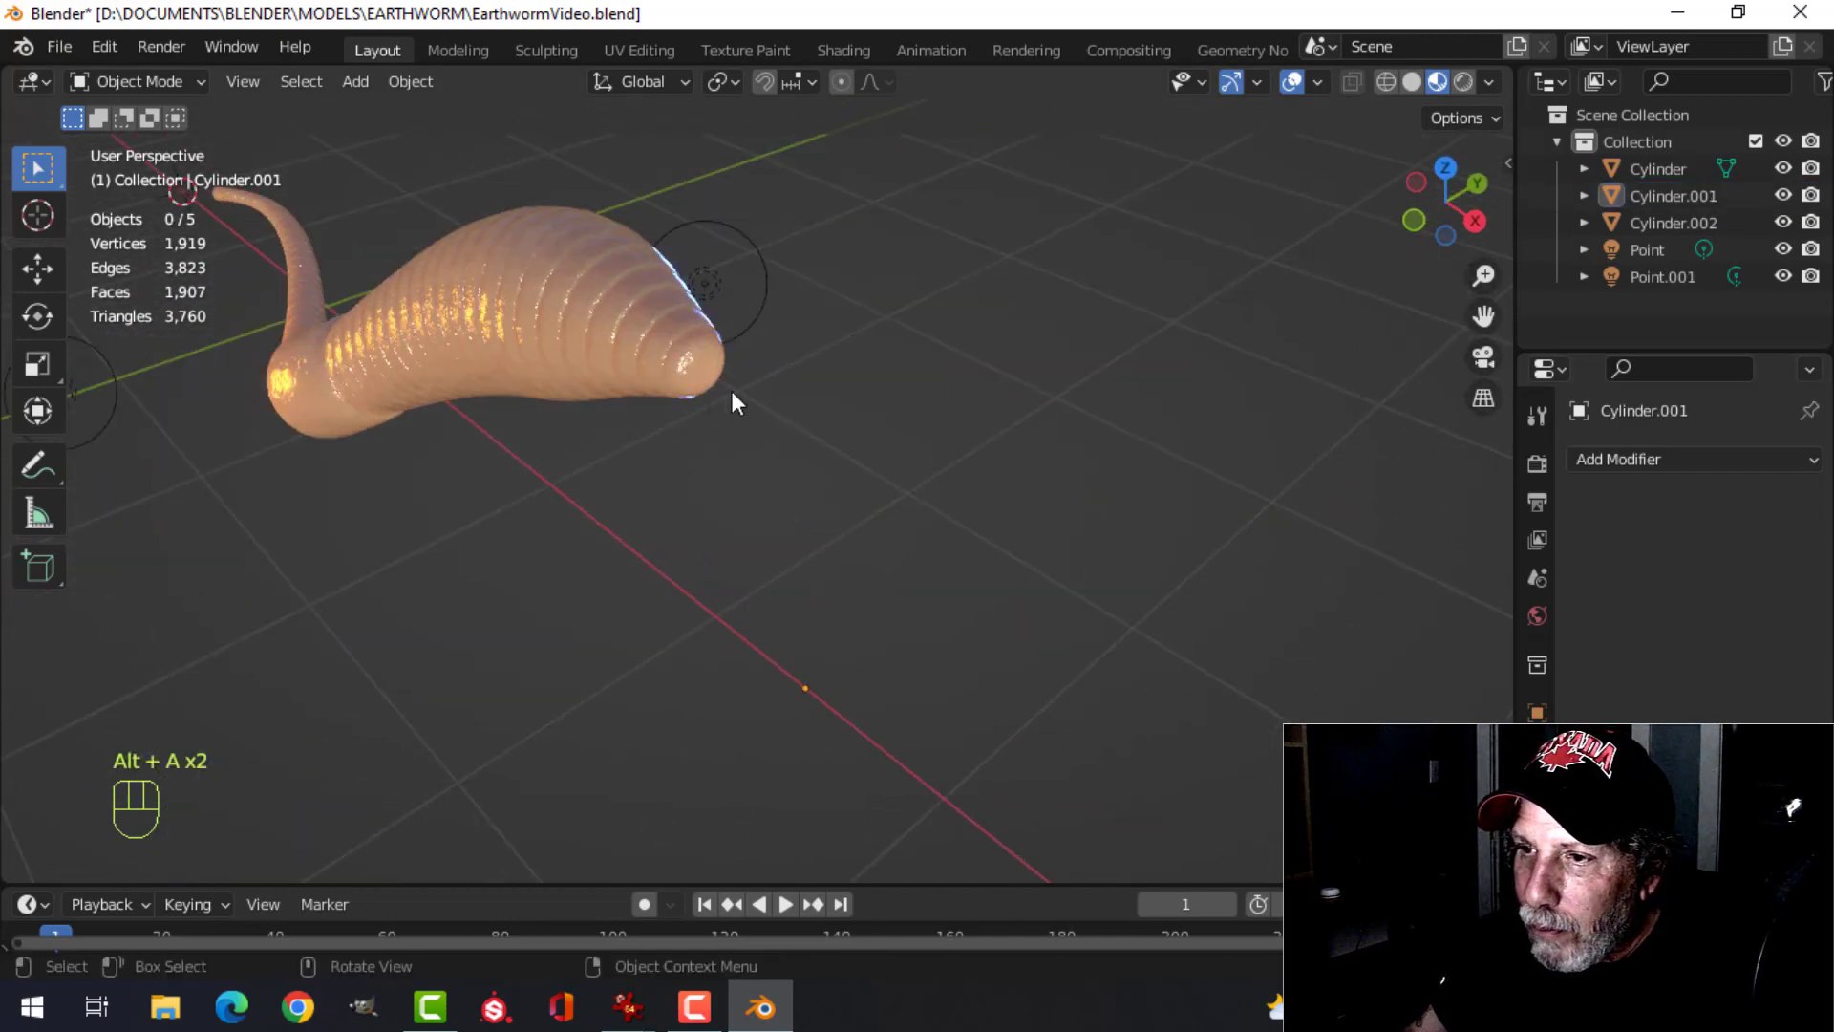
click(695, 371)
shift+click(351, 414)
shift+click(470, 361)
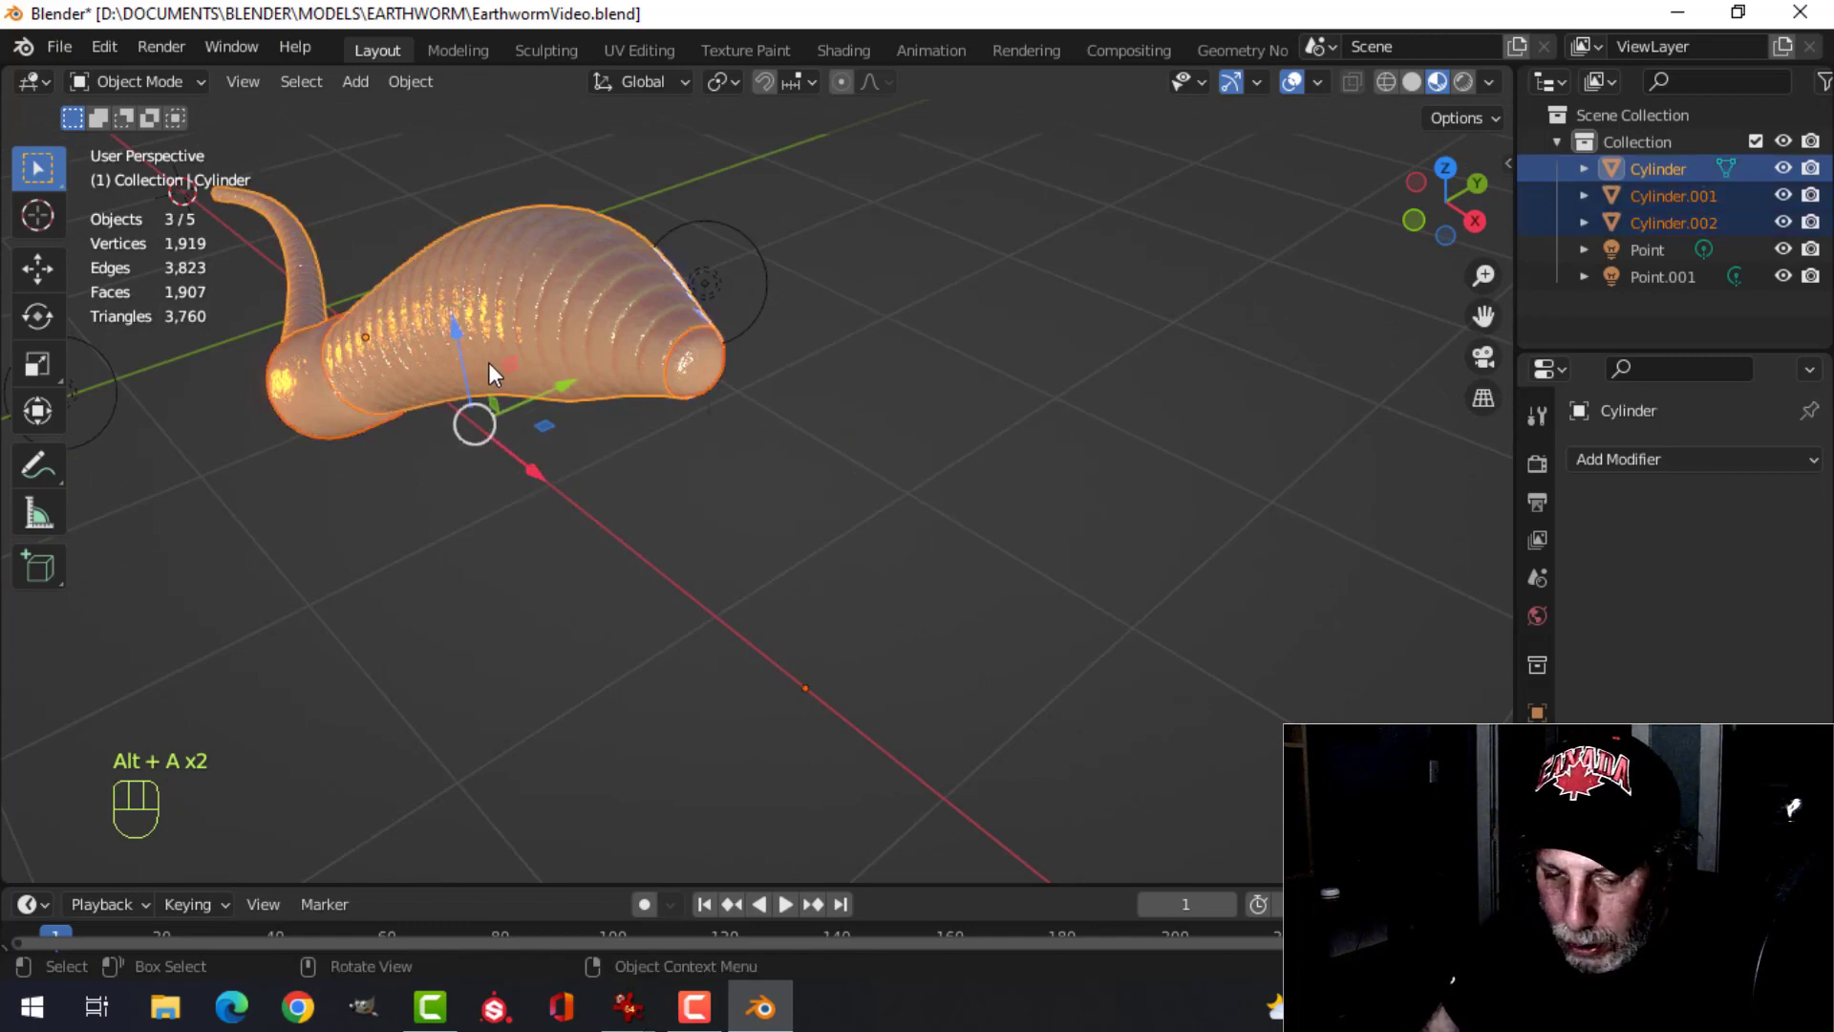
key(ctrl+j)
scroll(489, 364, down, 3)
key(alt+a)
middle_drag(615, 485, 1011, 482)
scroll(845, 462, up, 3)
scroll(844, 462, down, 3)
scroll(835, 491, up, 3)
scroll(1146, 458, up, 3)
shift+middle_drag(1147, 459, 944, 479)
- Hide the viewport gizmos and overlays and inspect the worm's skin around the clitellum up close
click(1232, 80)
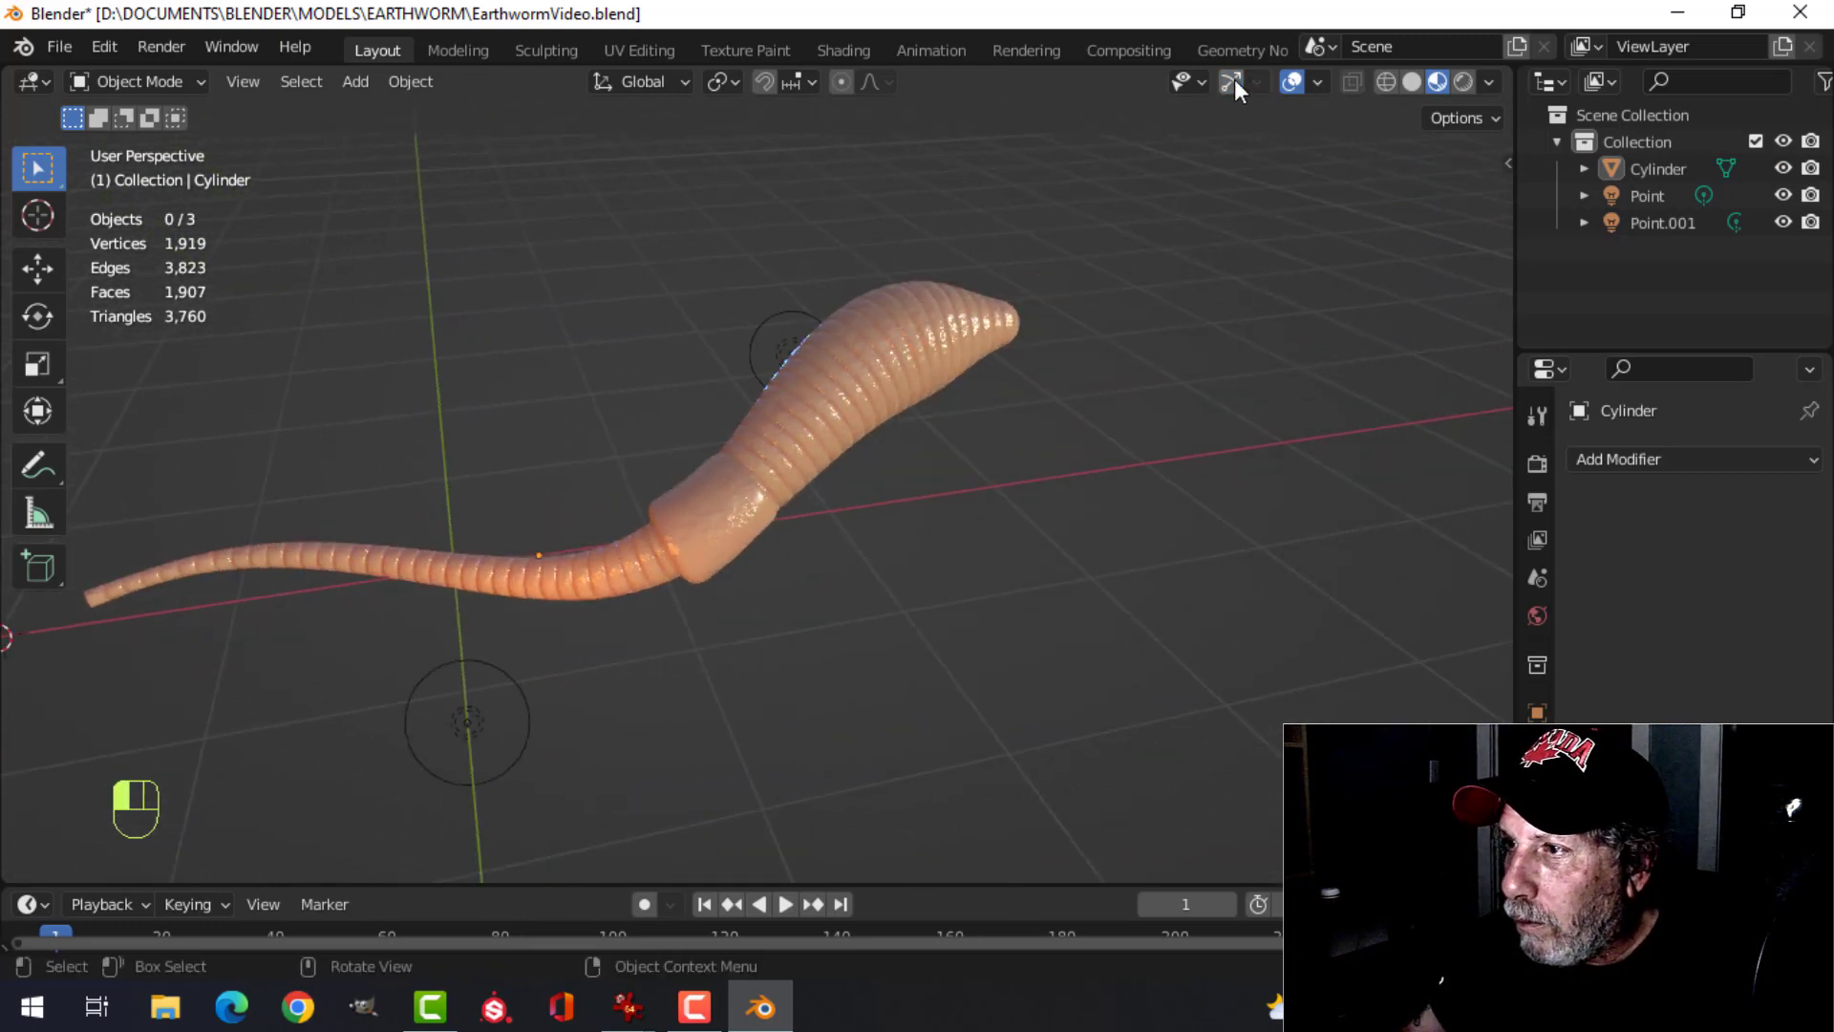
click(1293, 81)
middle_drag(971, 390, 1024, 382)
scroll(1100, 374, up, 5)
scroll(999, 421, up, 4)
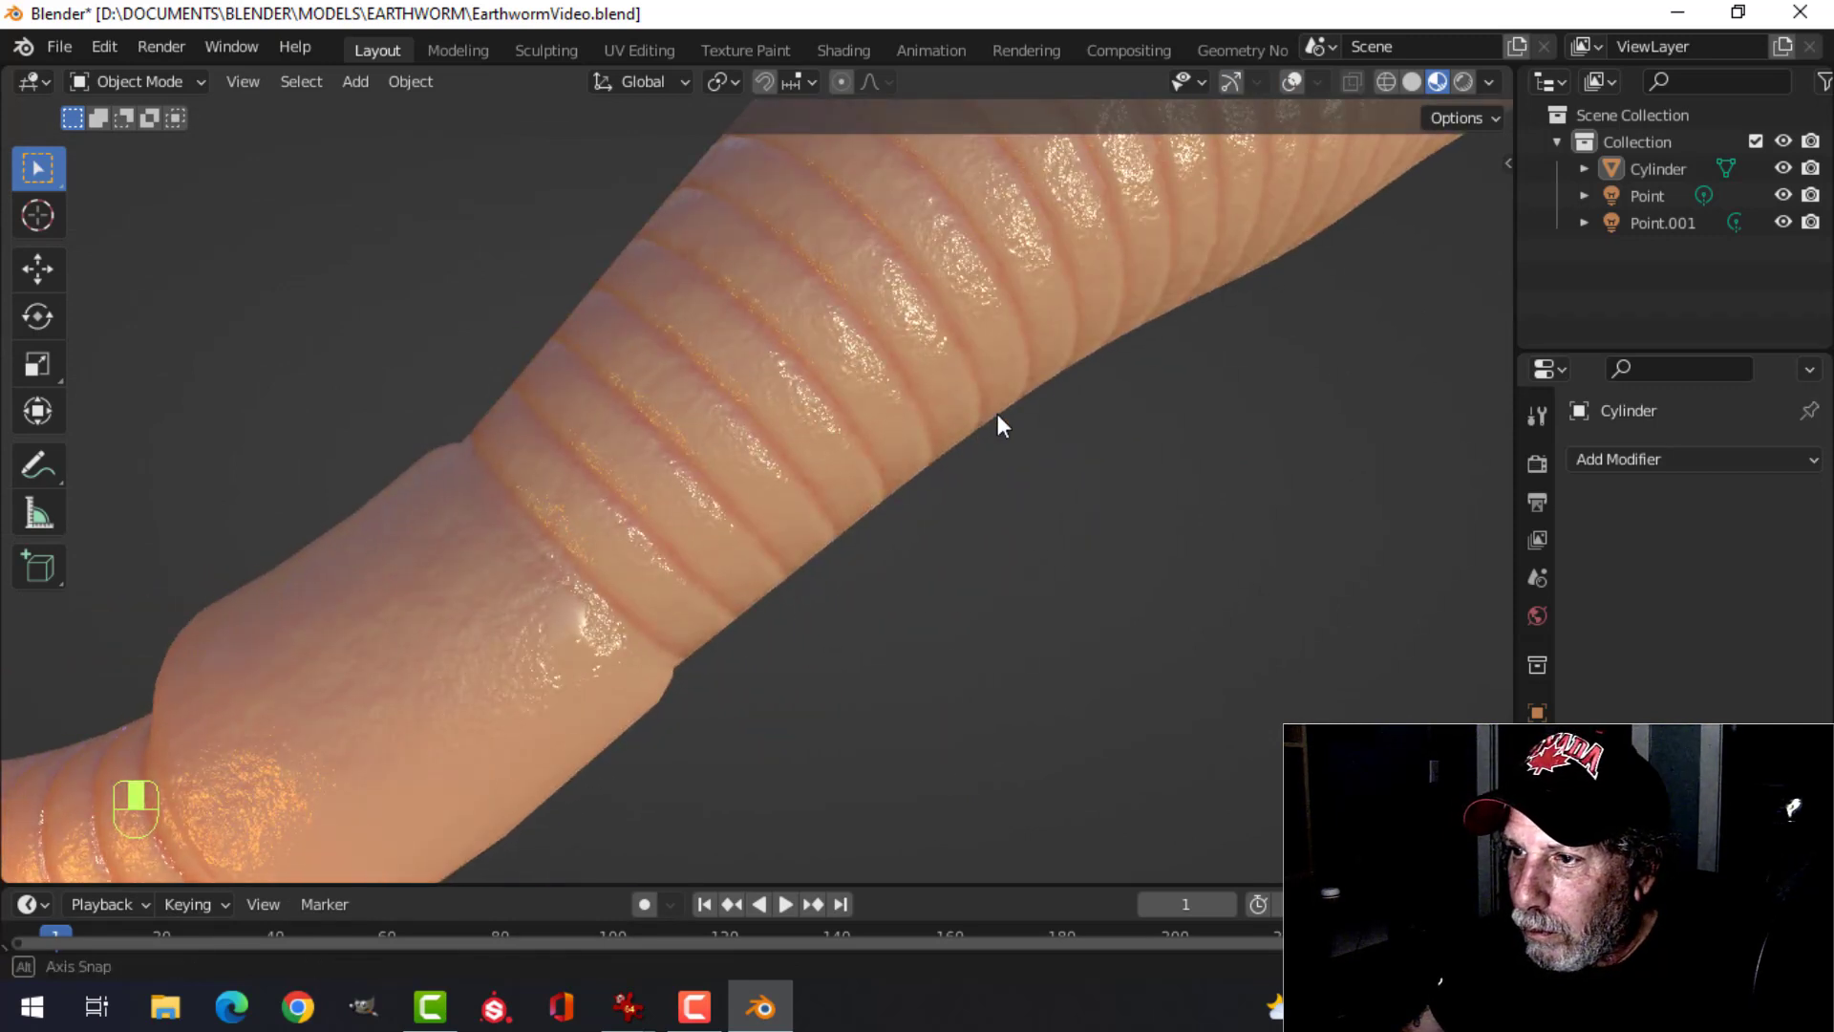
scroll(897, 391, down, 9)
shift+middle_drag(886, 476, 947, 453)
- Try the dark studio HDRI as viewport lighting on the worm, and return to the bright blue-sky and grass HDRI
click(1487, 81)
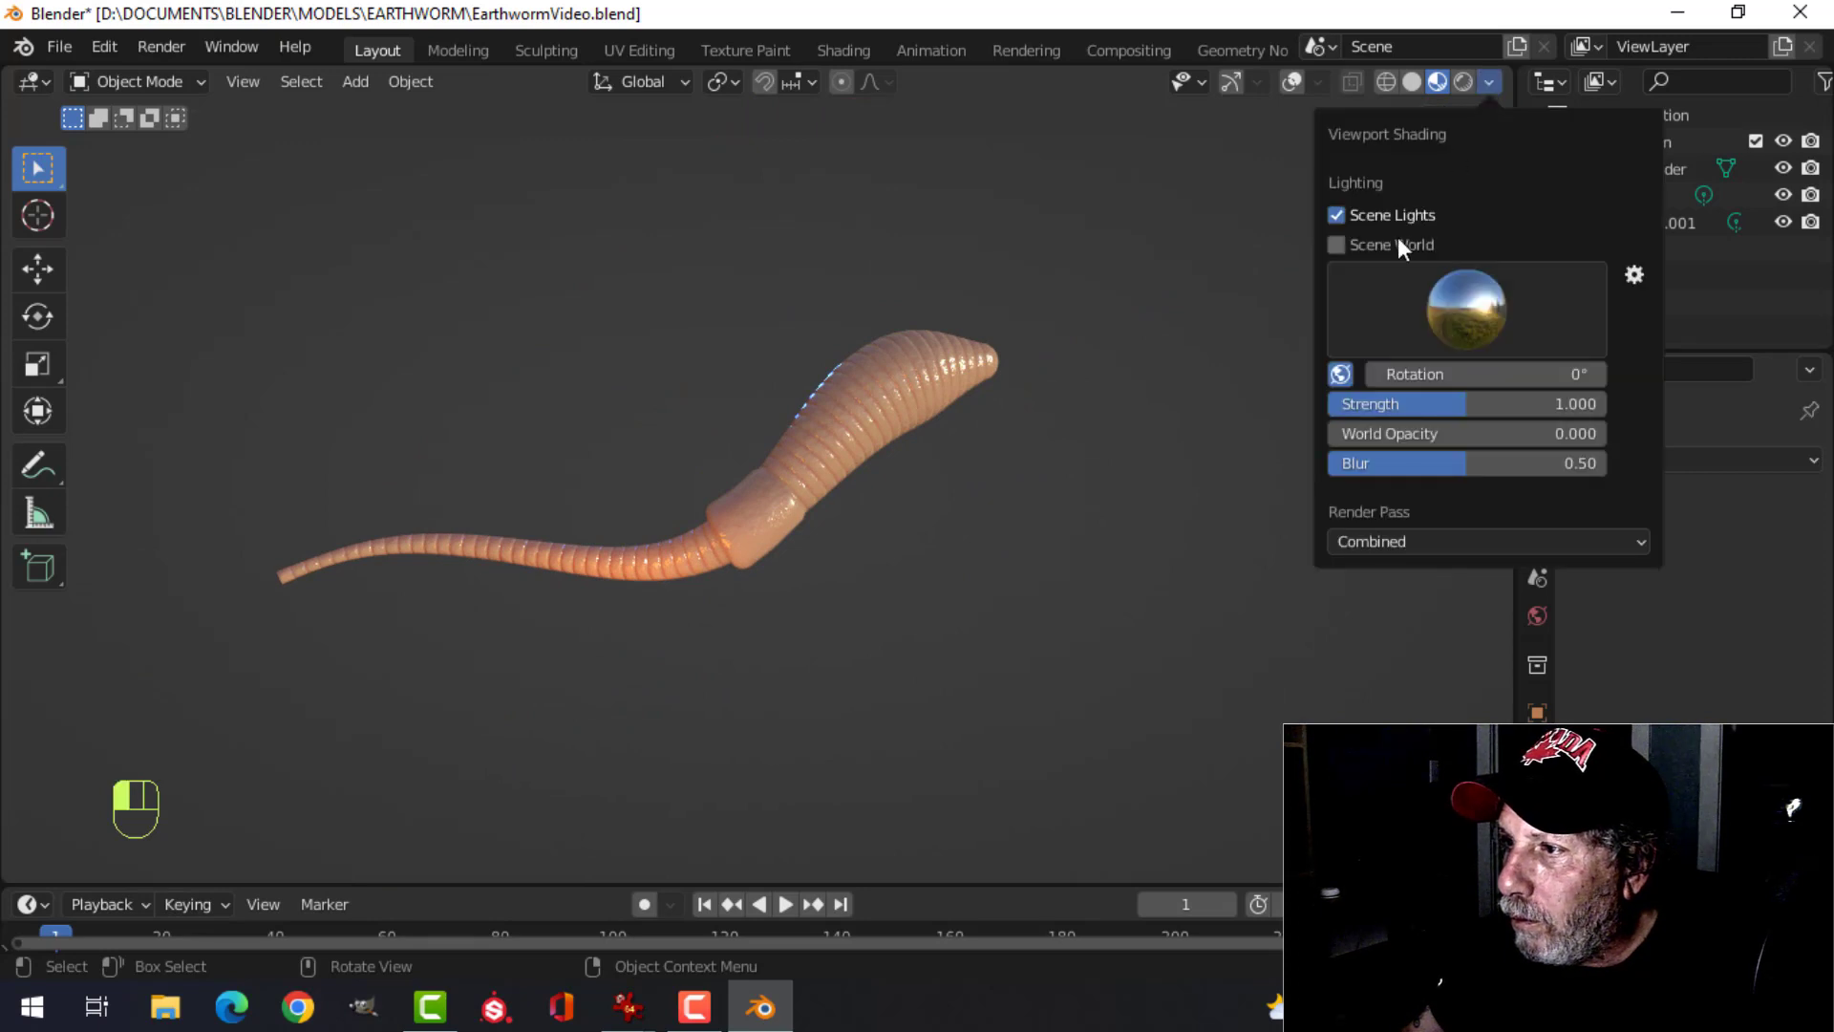
click(1448, 306)
click(1424, 382)
mouse_move(941, 437)
middle_down()
mouse_move(1194, 396)
mouse_move(886, 453)
middle_up()
click(1487, 81)
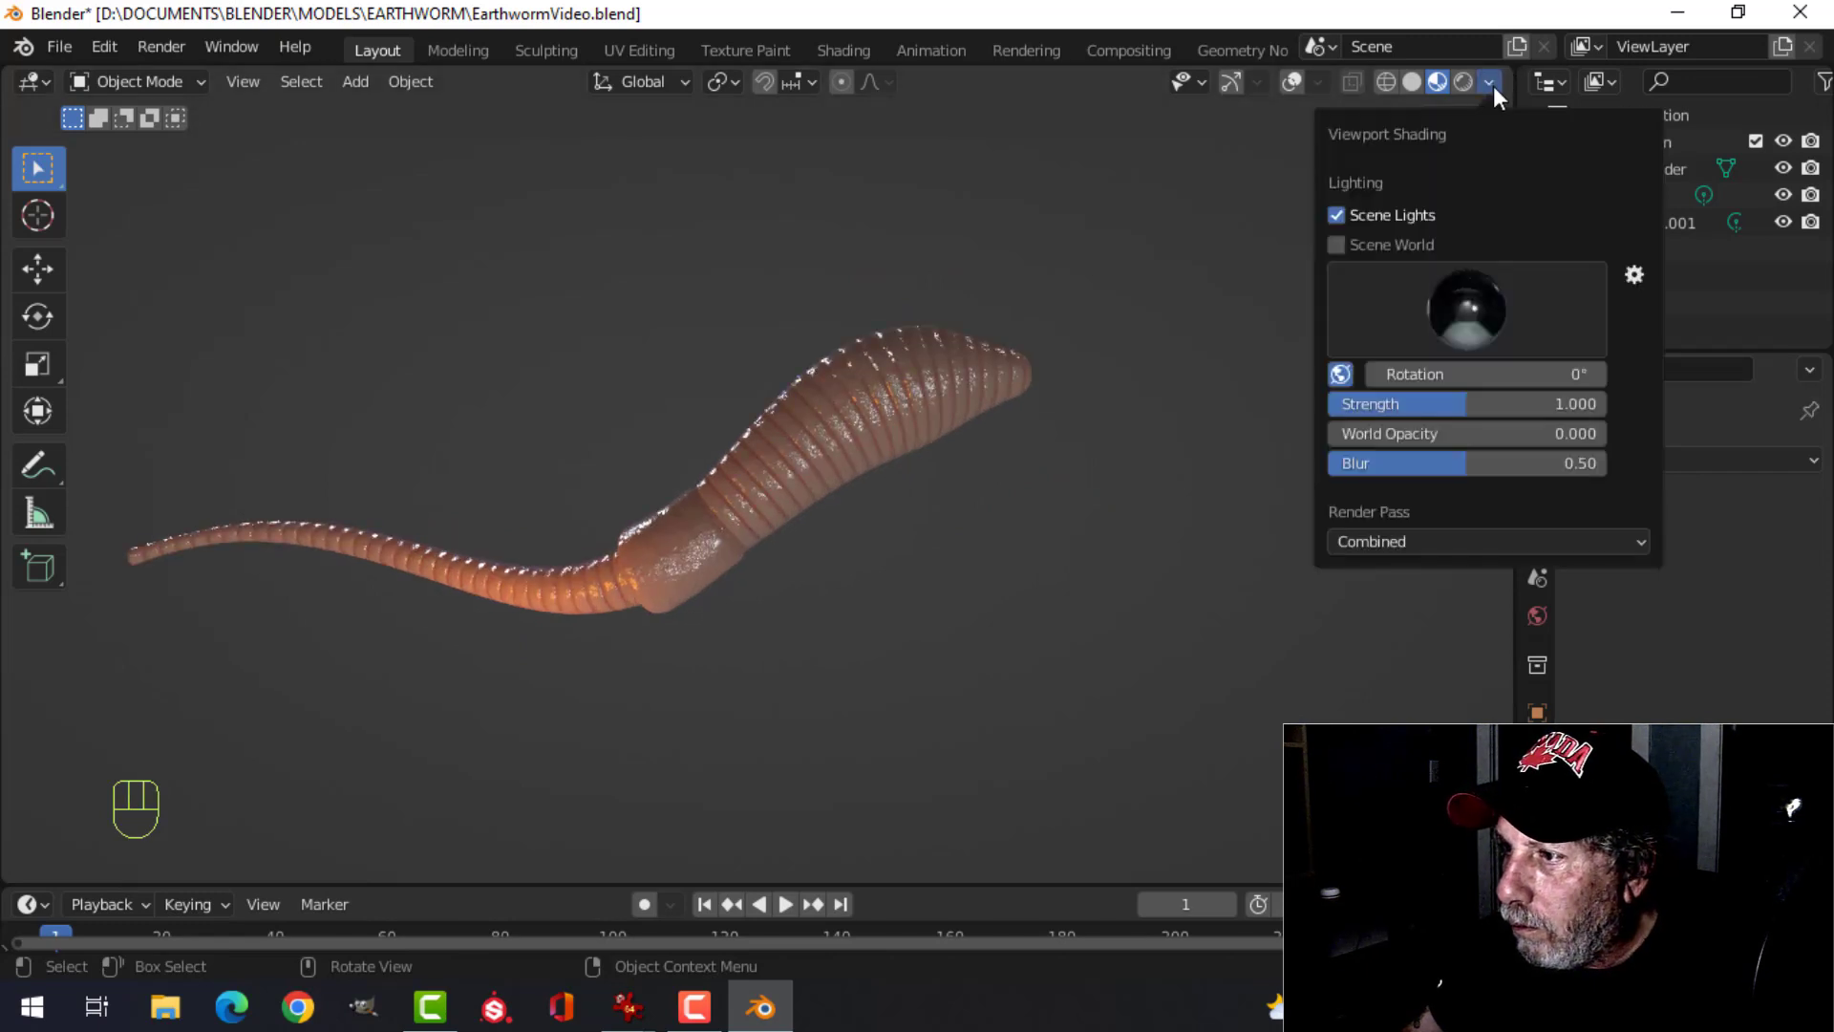
click(1475, 315)
click(1473, 393)
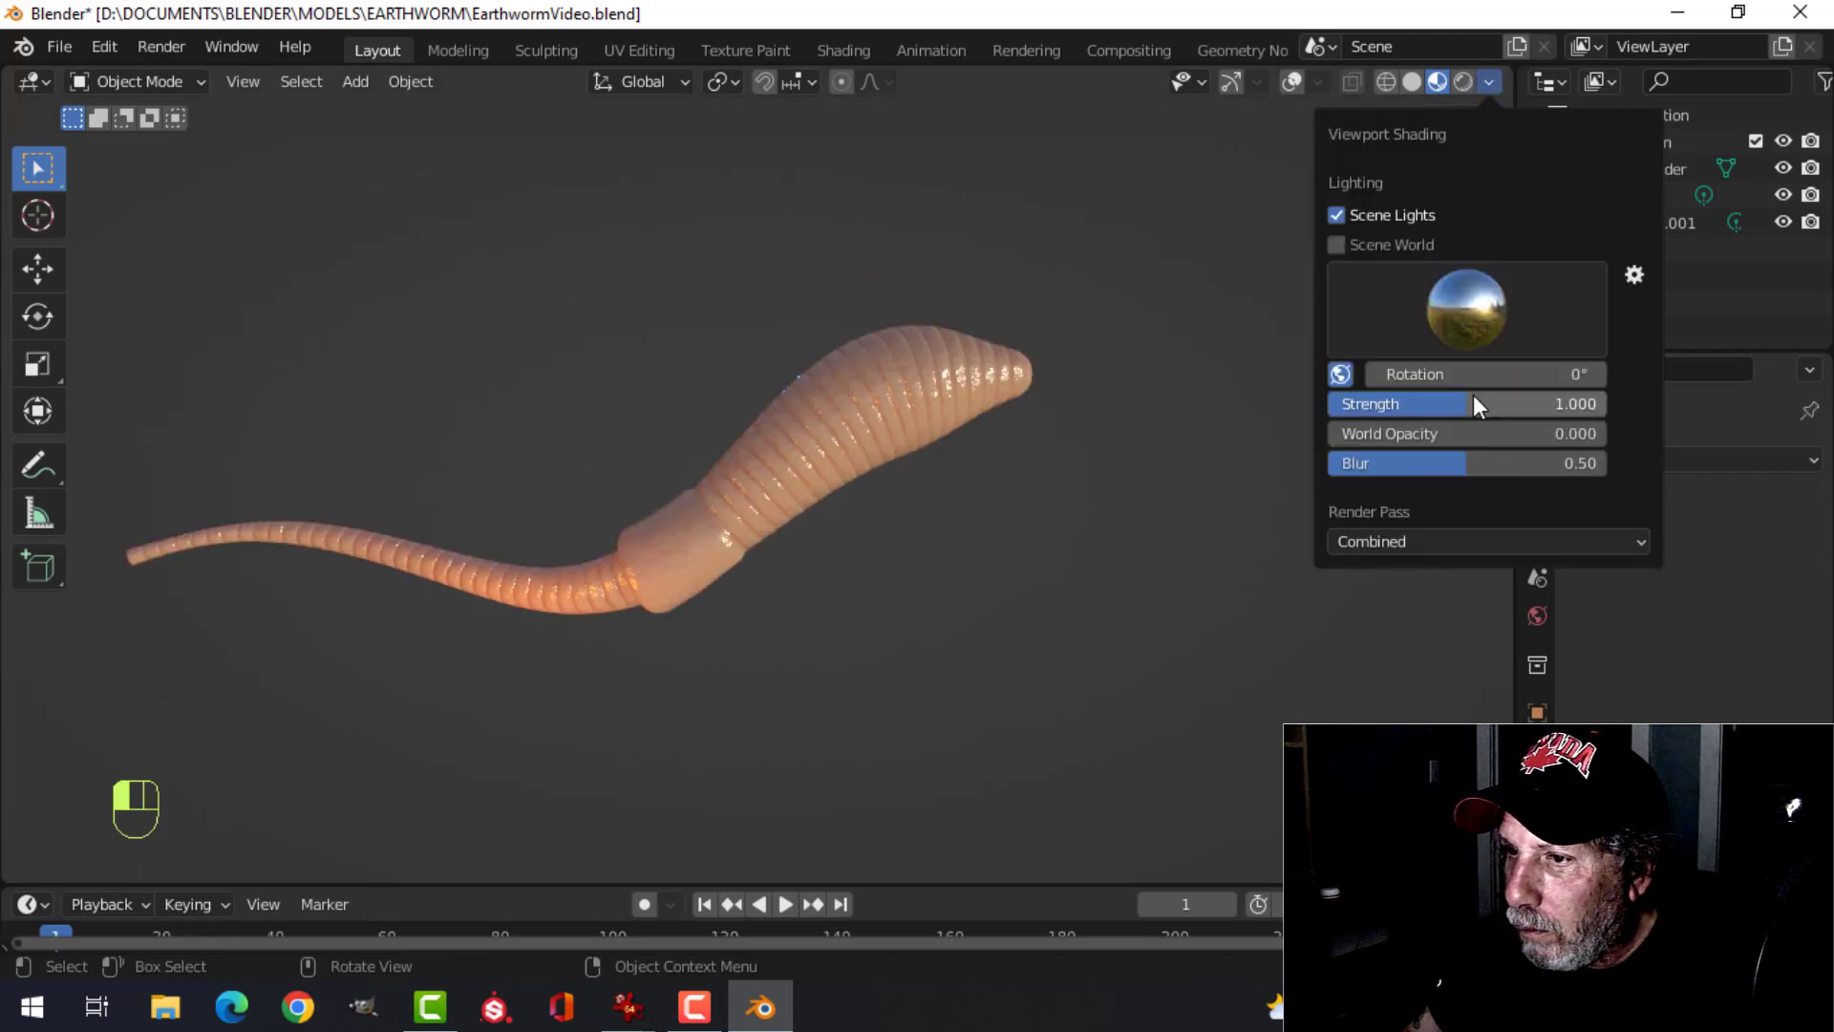
- Compare the worm under the dusky sunset and dark studio HDRIs, and restore the blue-sky and grass HDRI
click(1469, 319)
click(1348, 397)
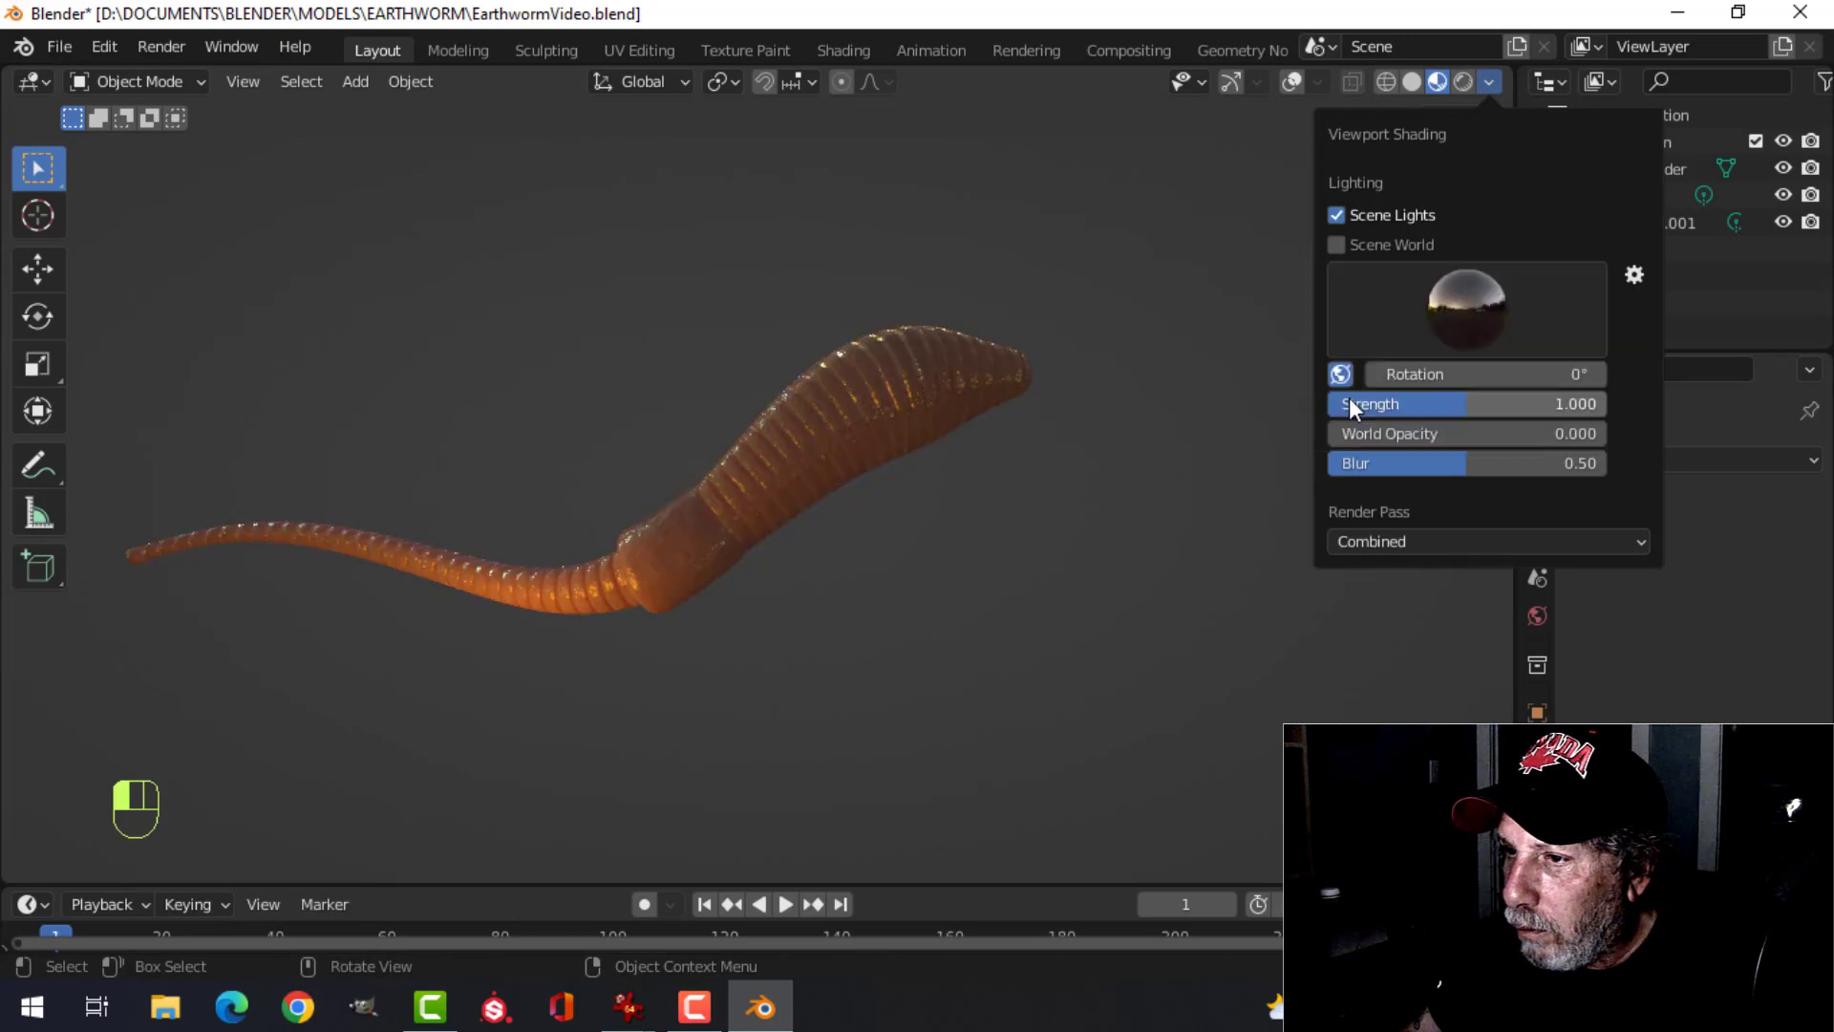
middle_drag(760, 558, 807, 527)
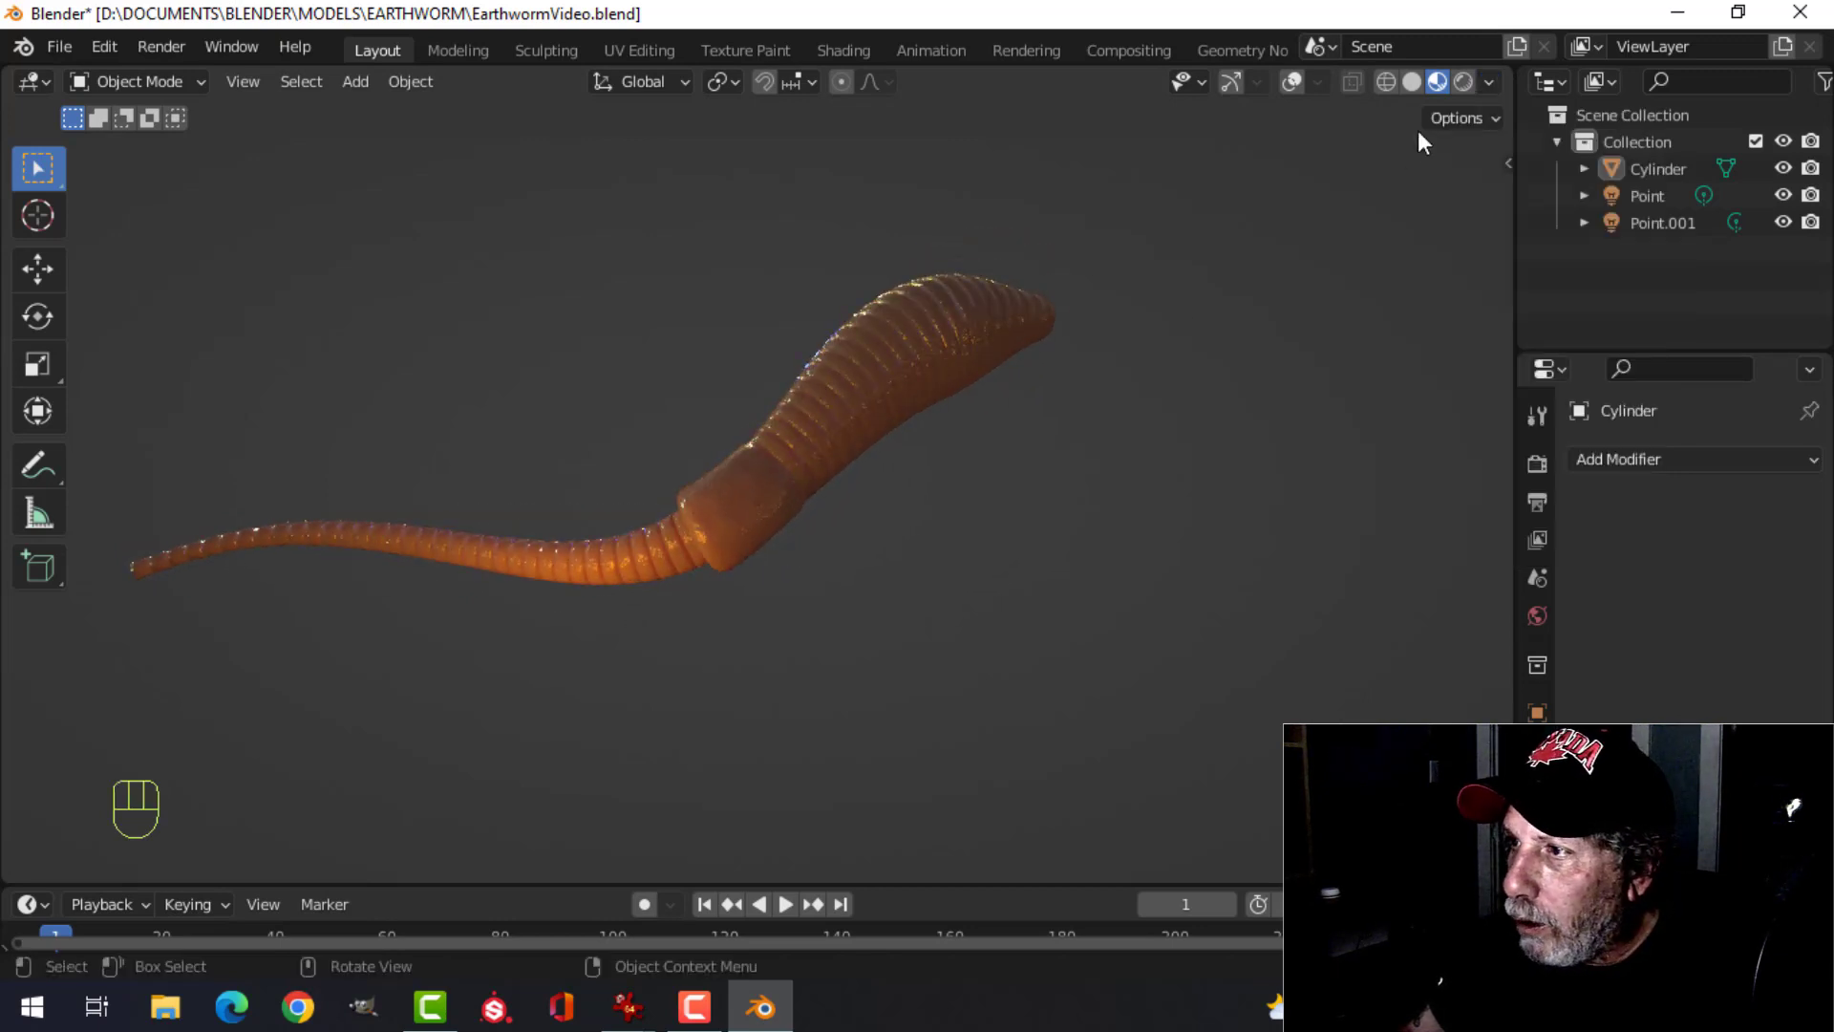
click(1489, 81)
click(1433, 325)
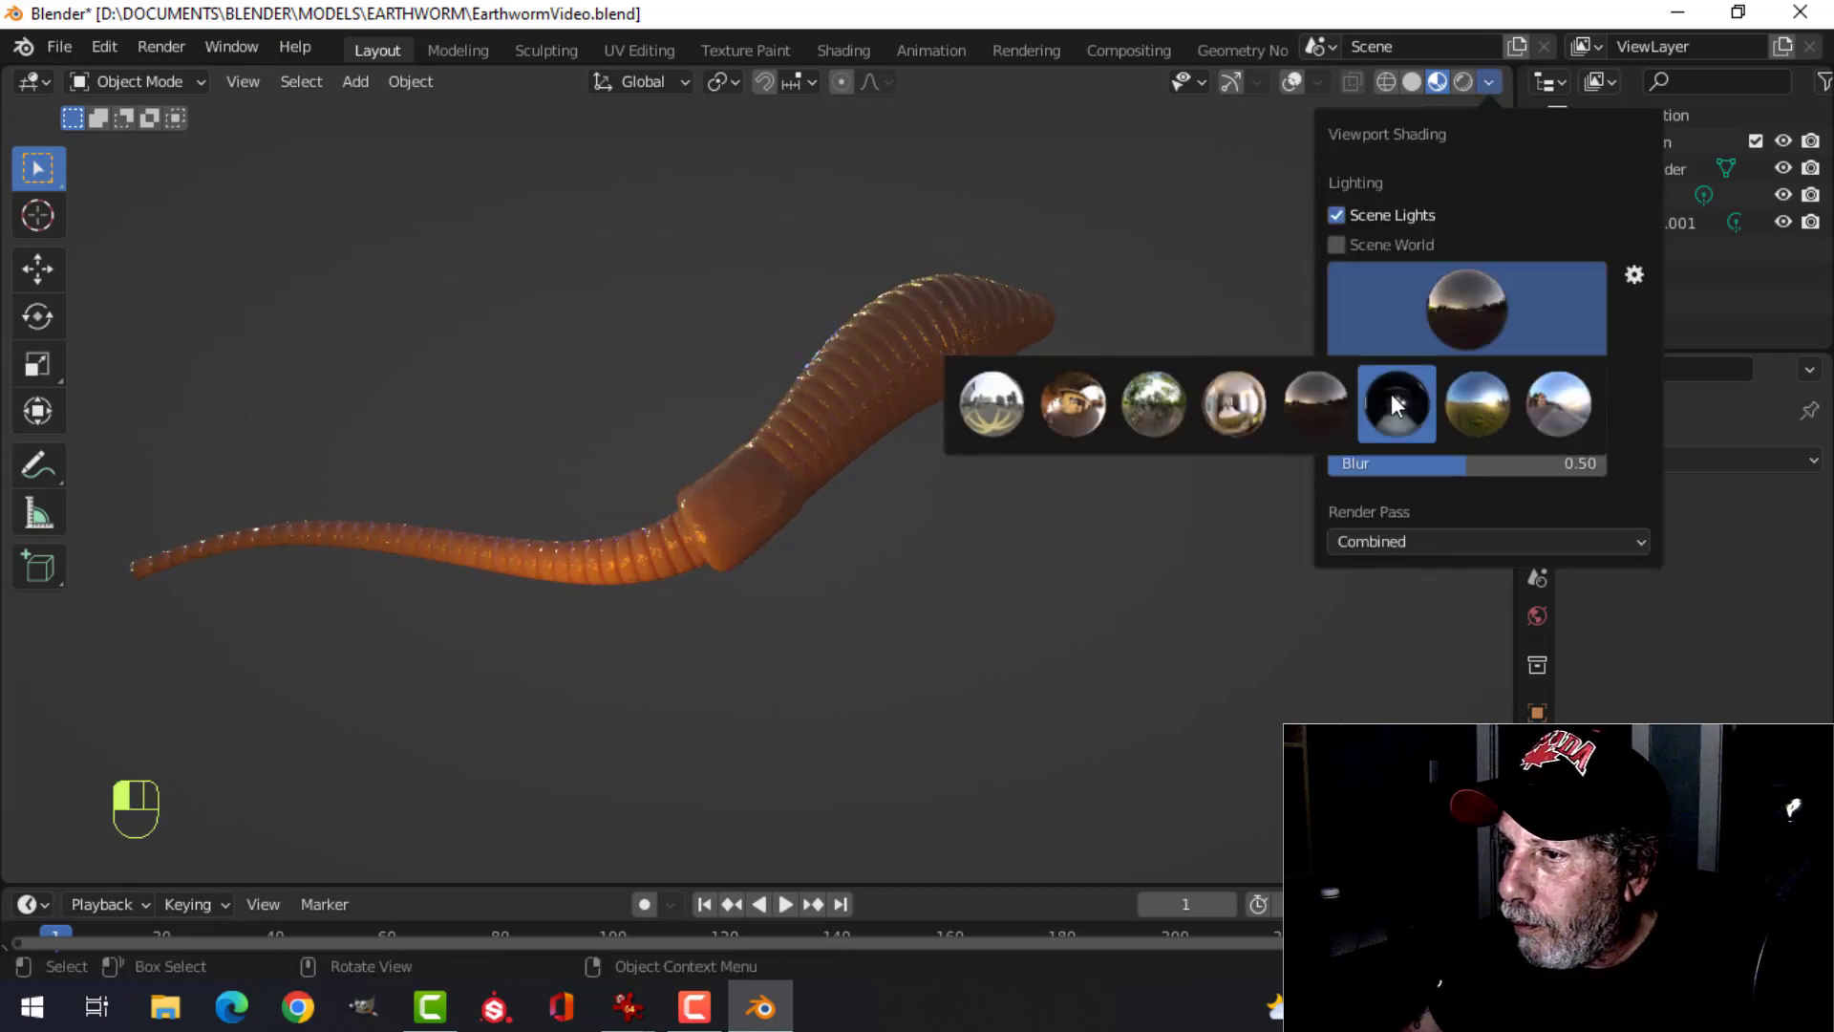
click(1391, 393)
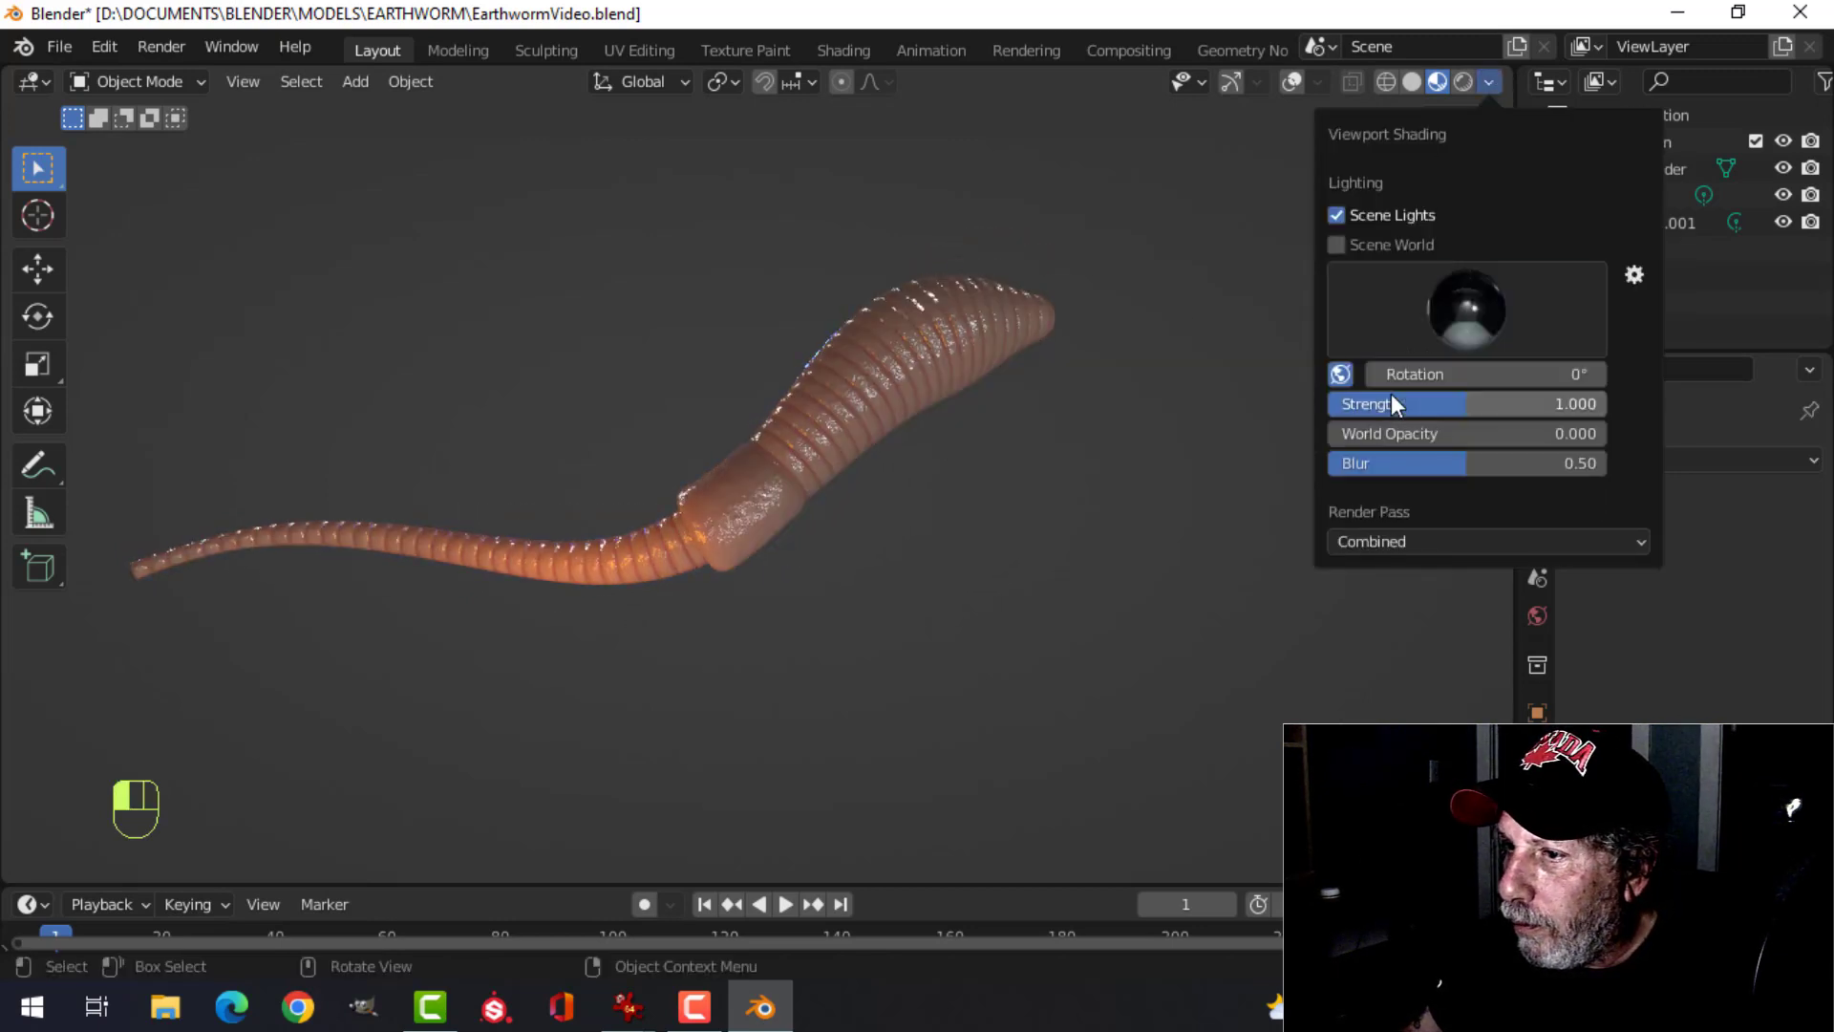
click(1490, 82)
click(1499, 306)
click(1486, 399)
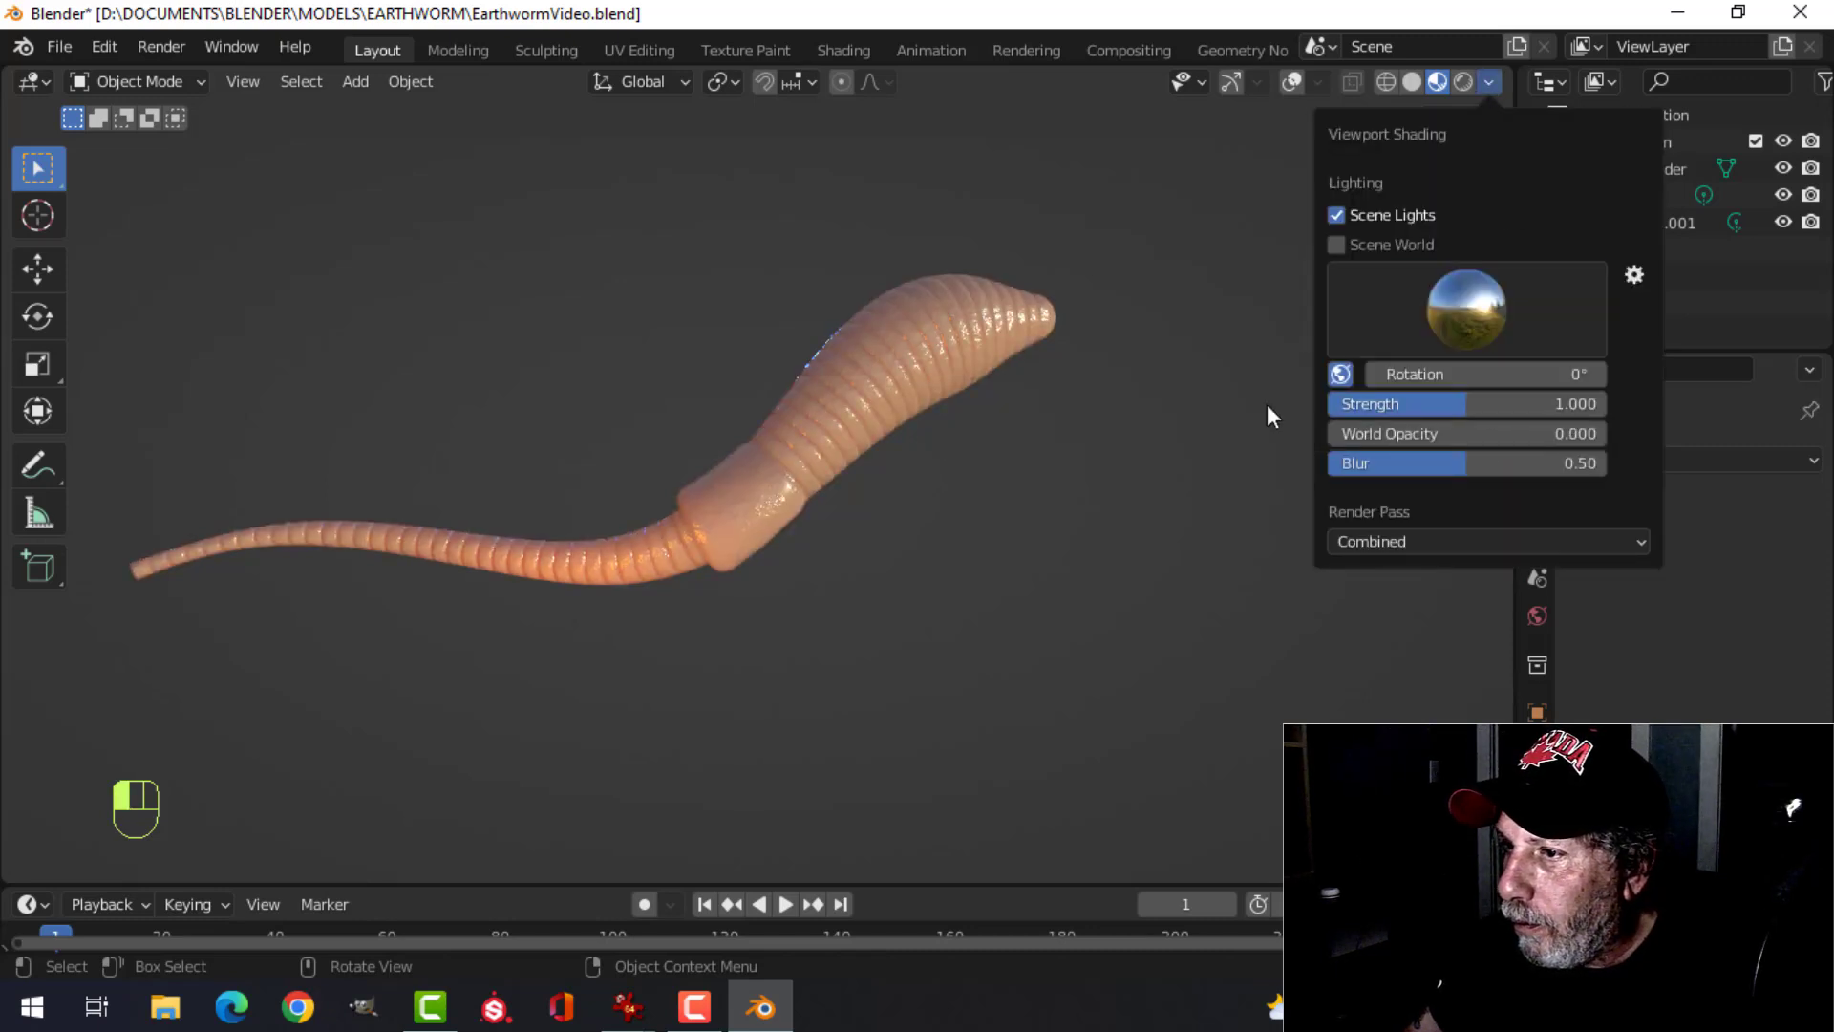
scroll(1147, 380, down, 3)
middle_drag(1089, 380, 1047, 437)
scroll(1086, 407, up, 4)
scroll(1047, 437, down, 1)
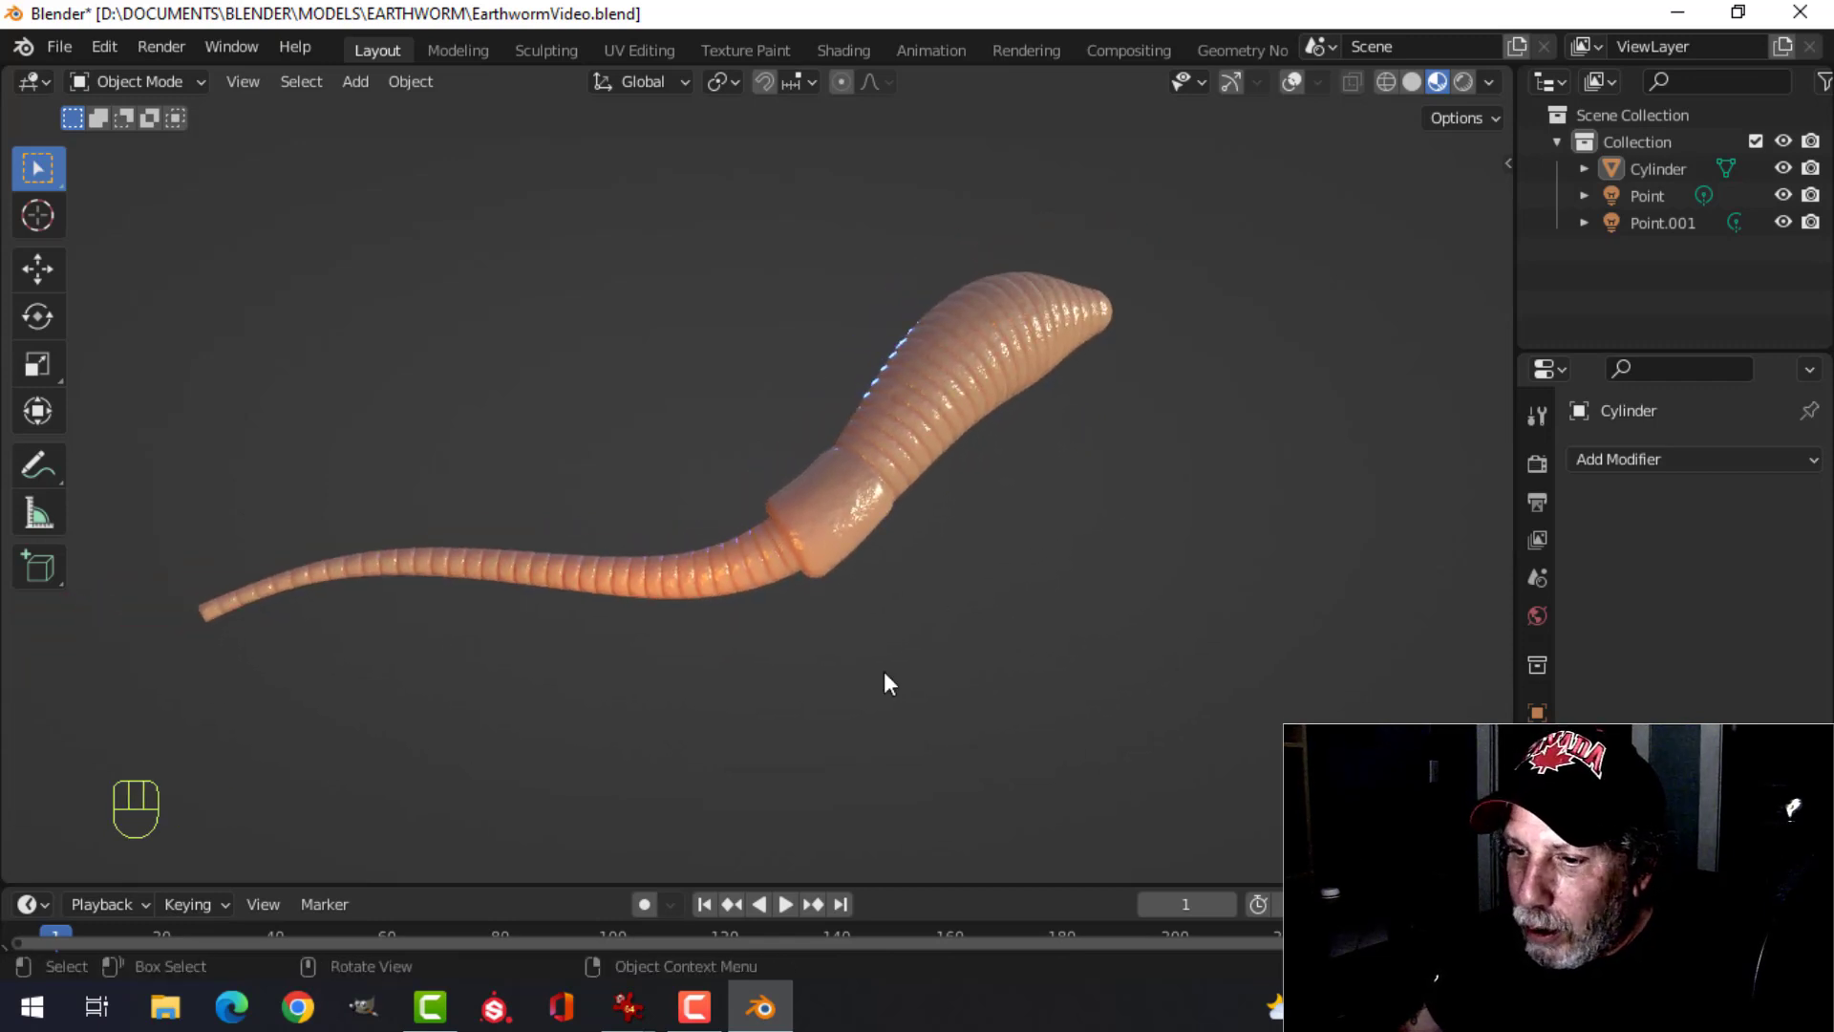
- Switch to IrfanView and view the reference renders EarthwormInTrayWIP.jpg and EarthwormWithMaterials.jpg
click(627, 1007)
click(766, 909)
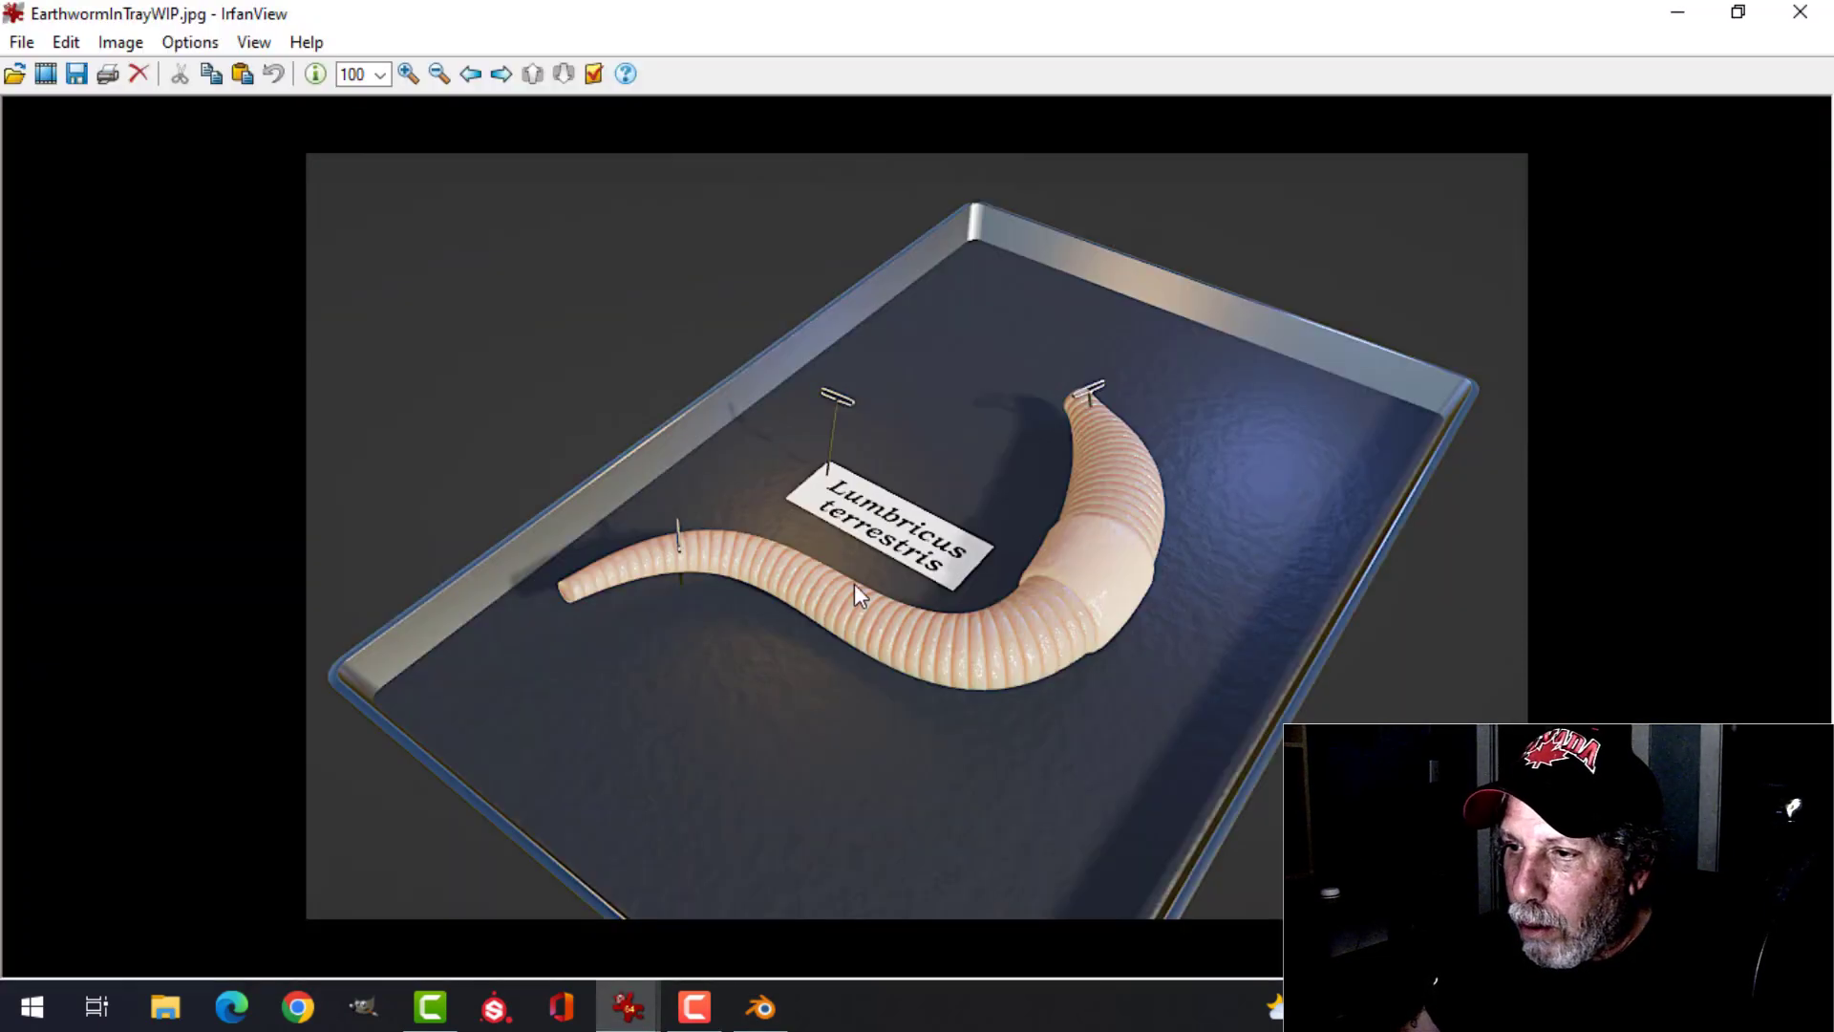
click(655, 1022)
click(1099, 893)
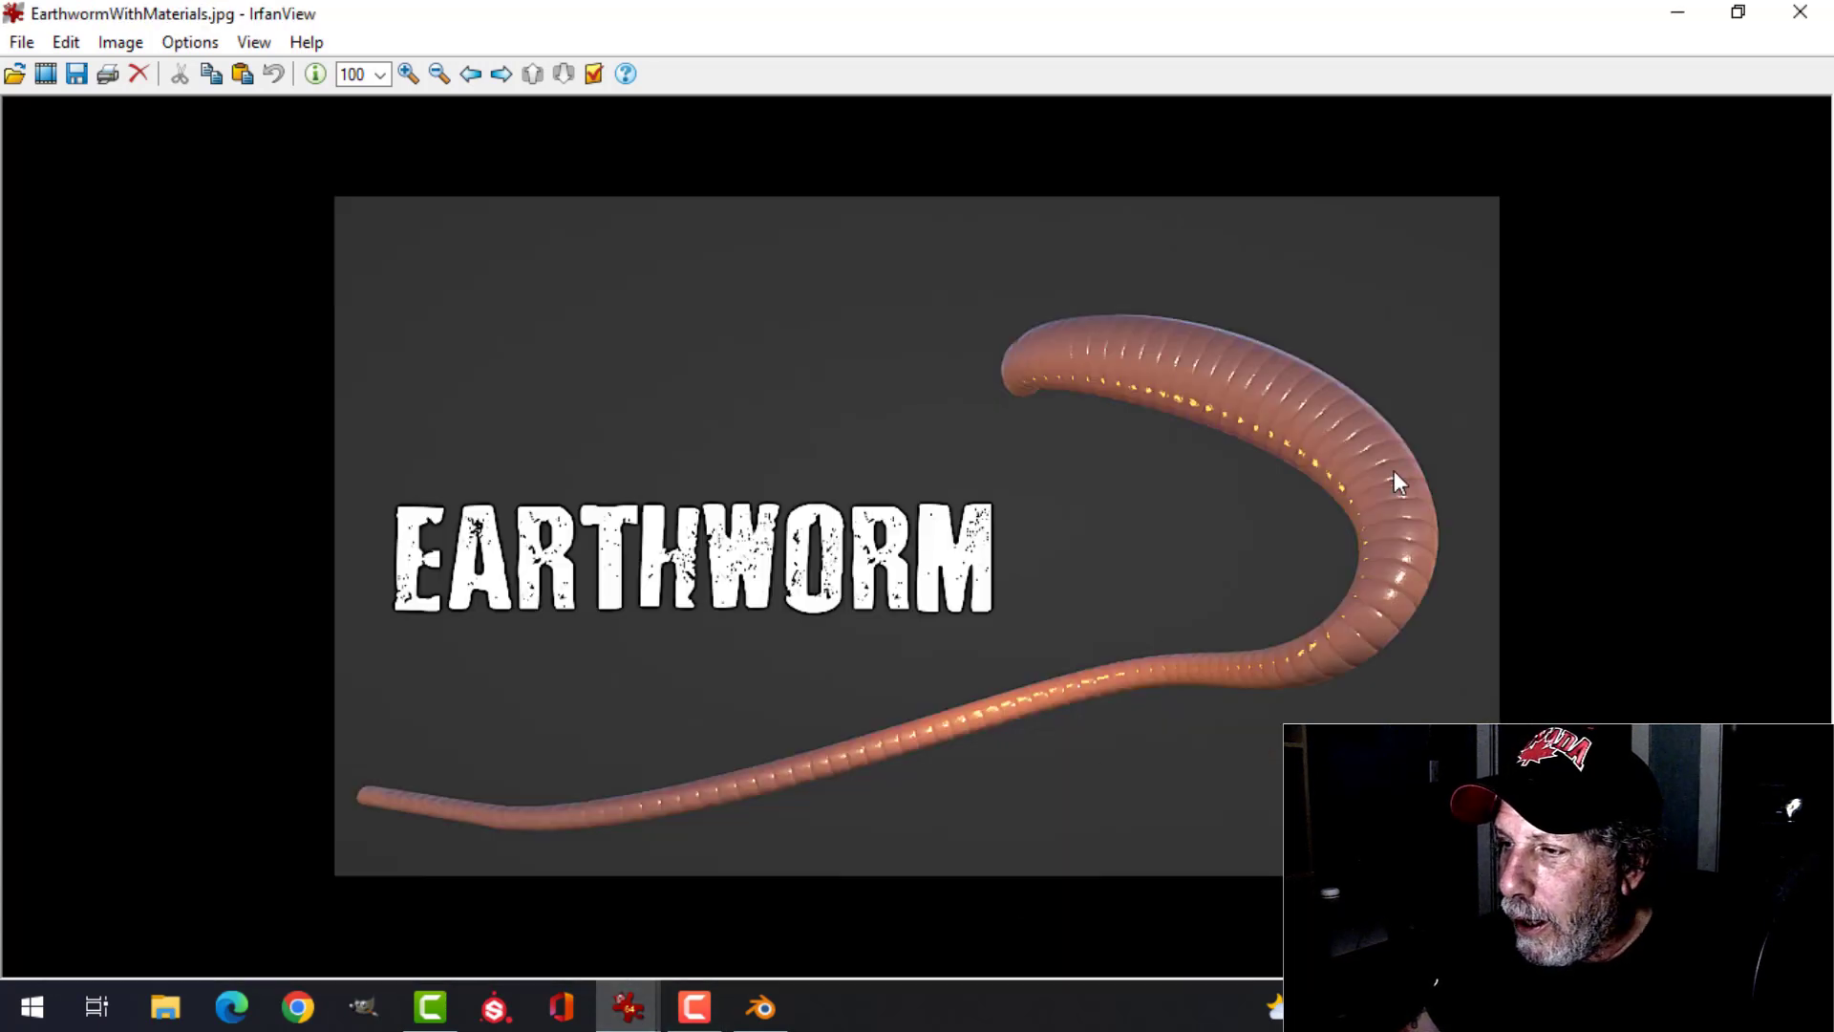